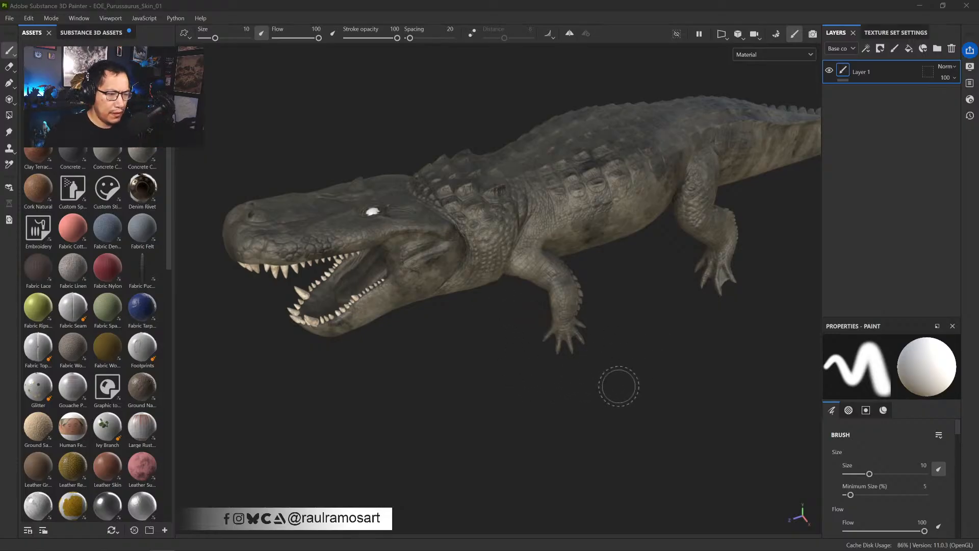
# - Switch to the teeth's texture set and collapse Folder 2 and Folder 1 in the RAR_Dinosaur Teeth group
pyautogui.moveTo(669, 408)
pyautogui.keyDown('alt'); pyautogui.mouseDown()
pyautogui.moveTo(684, 396)
pyautogui.moveTo(680, 378)
pyautogui.moveTo(673, 438)
pyautogui.moveTo(676, 417)
pyautogui.mouseUp(); pyautogui.keyUp('alt')
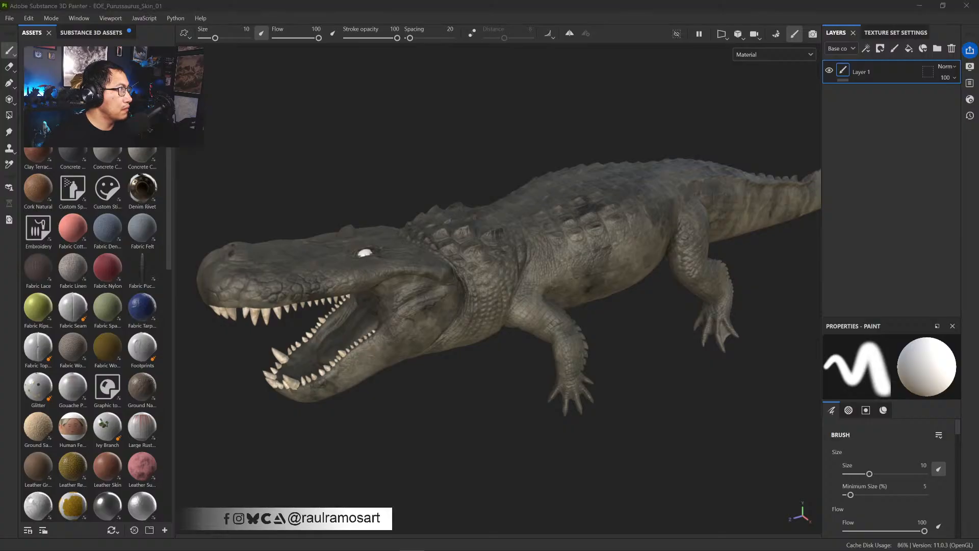
pyautogui.click(476, 348)
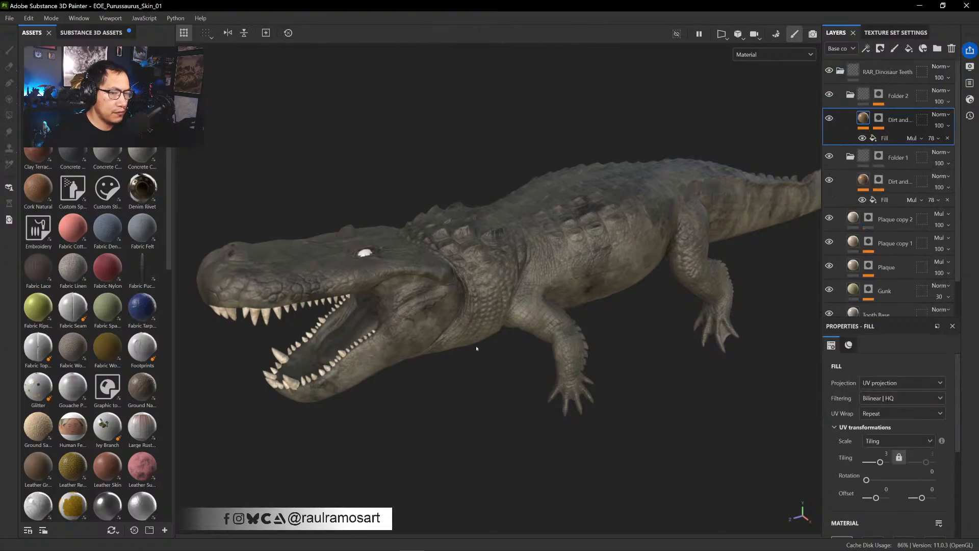
pyautogui.click(850, 95)
pyautogui.click(851, 119)
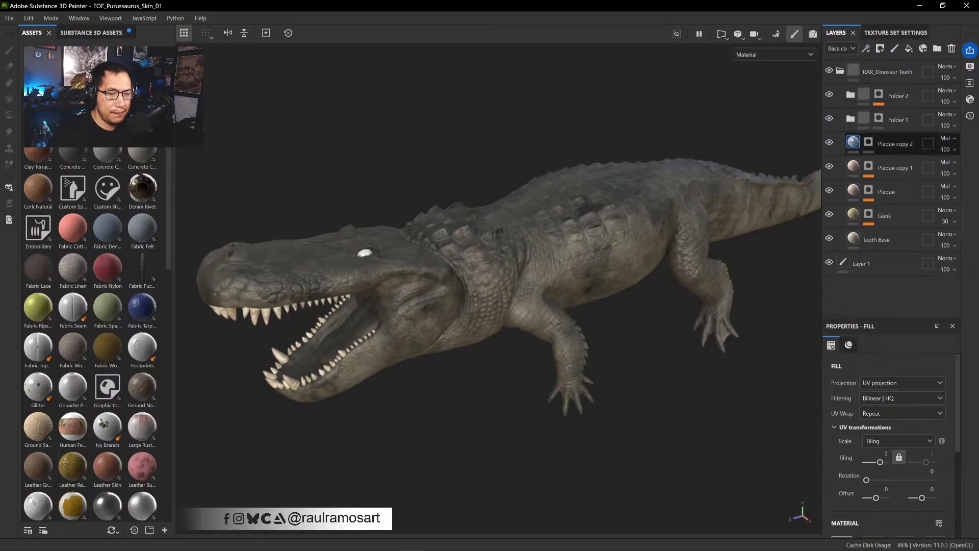
# - Switch to Photoshop and open the EOE_Purussaurus_RAR_SkinDesign_Concepts.jpg concept sheet
pyautogui.moveTo(536, 549)
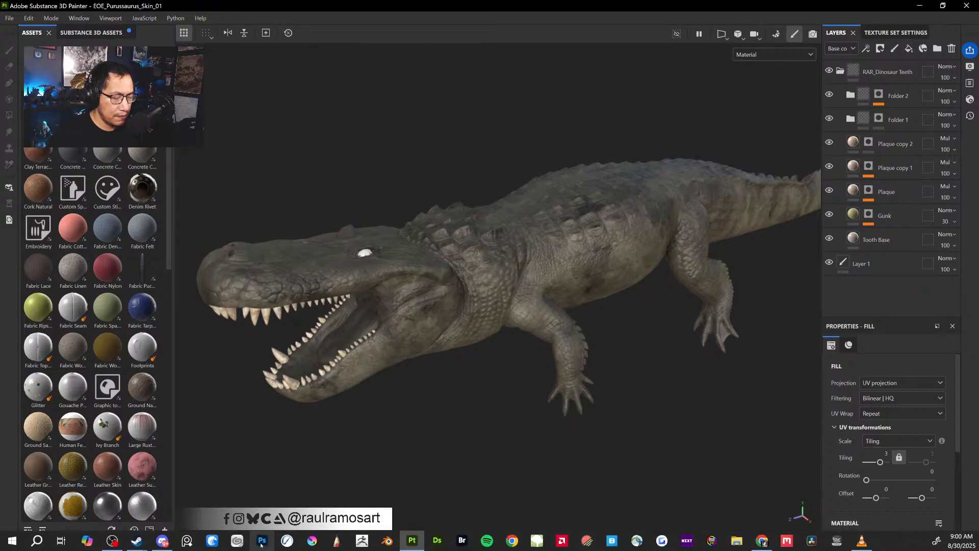
pyautogui.click(261, 542)
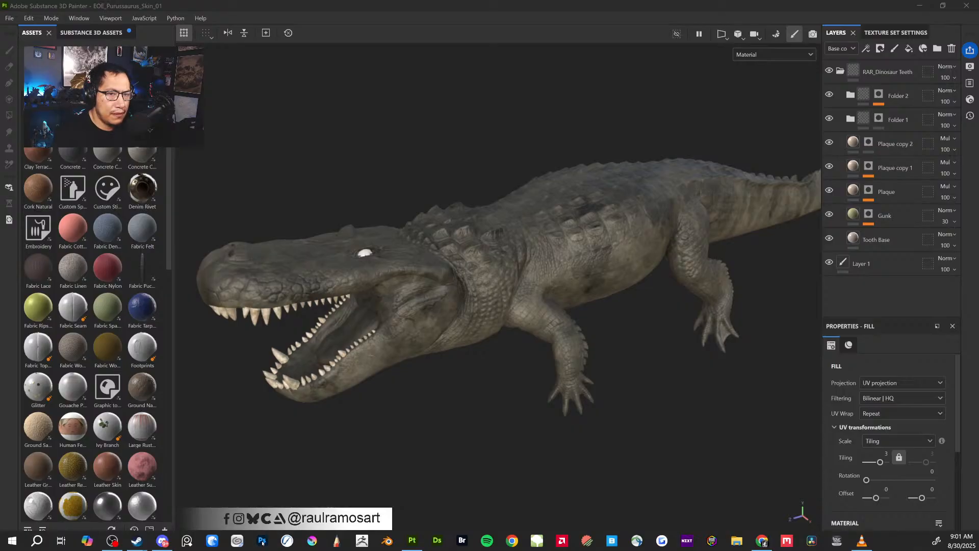
pyautogui.click(262, 541)
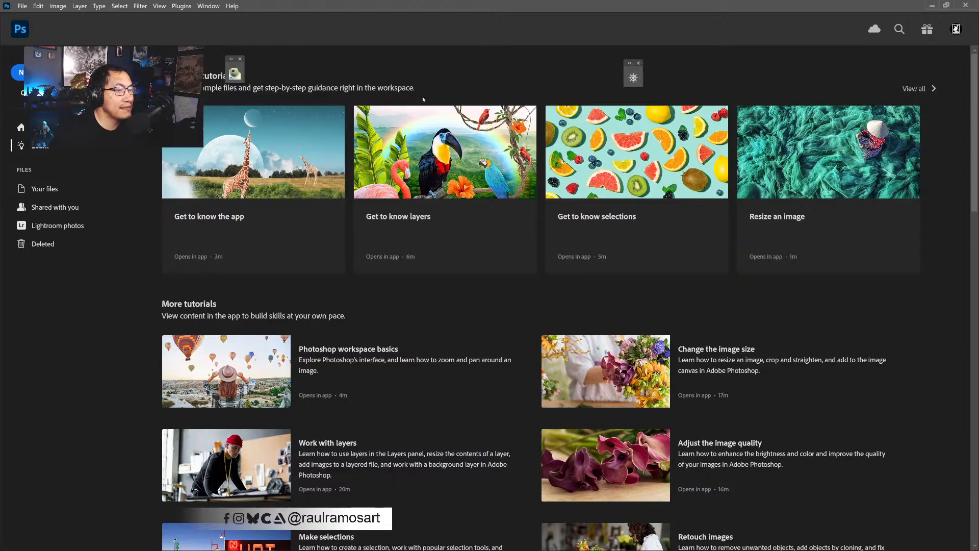
pyautogui.click(26, 10)
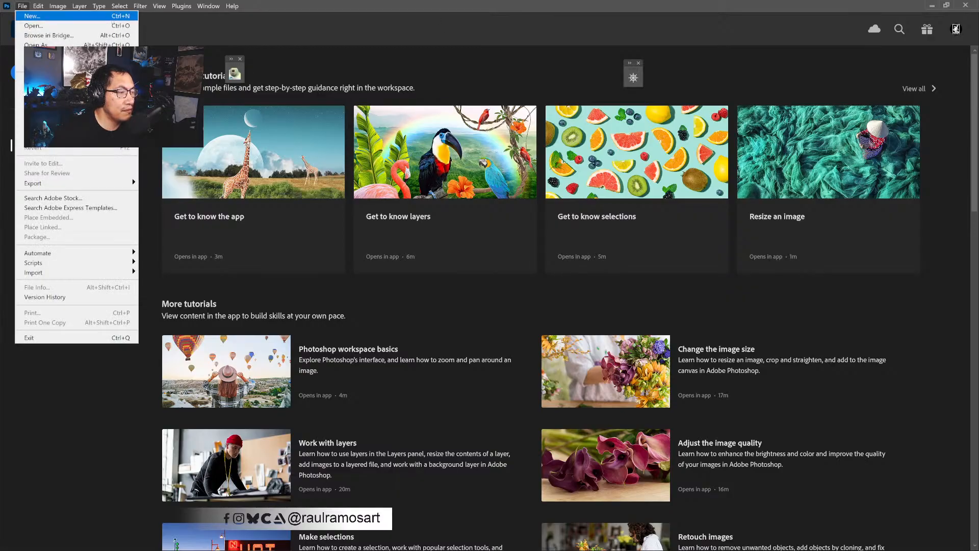
pyautogui.moveTo(99, 6)
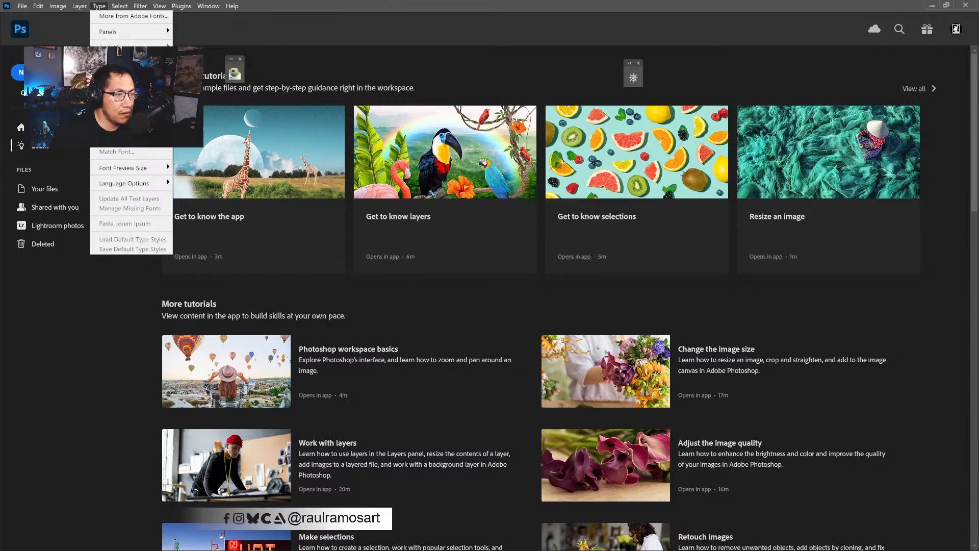
pyautogui.press('Escape')
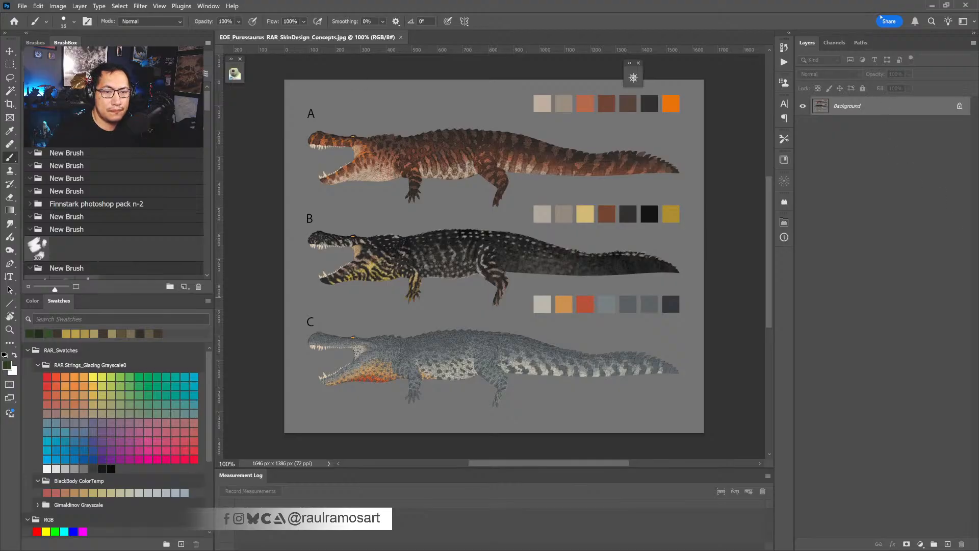
# - Return to Substance 3D Painter and turn the collapsed EOE - RGBP SKIN group off and on to compare the skin with the bare model
pyautogui.click(932, 5)
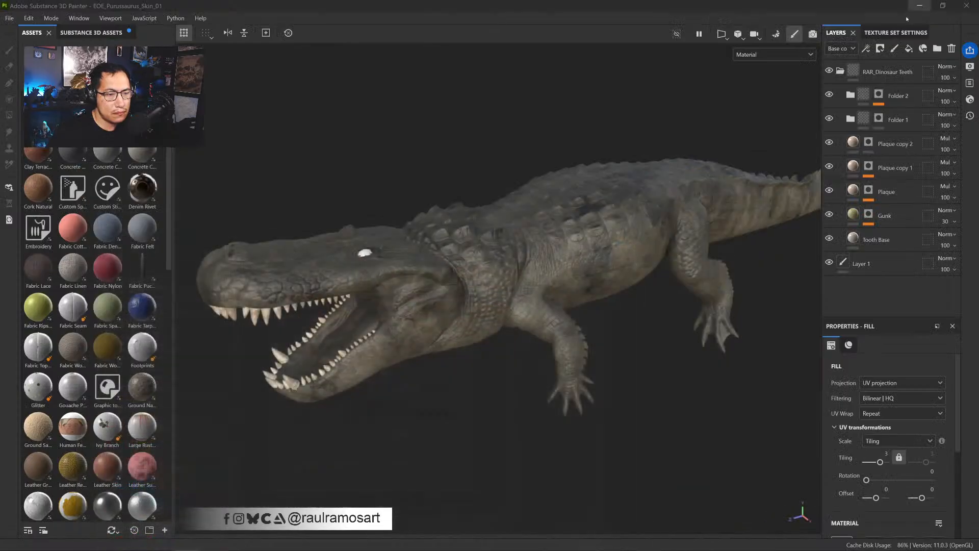
pyautogui.keyDown('alt'); pyautogui.moveTo(477, 133); pyautogui.dragTo(455, 114); pyautogui.keyUp('alt')
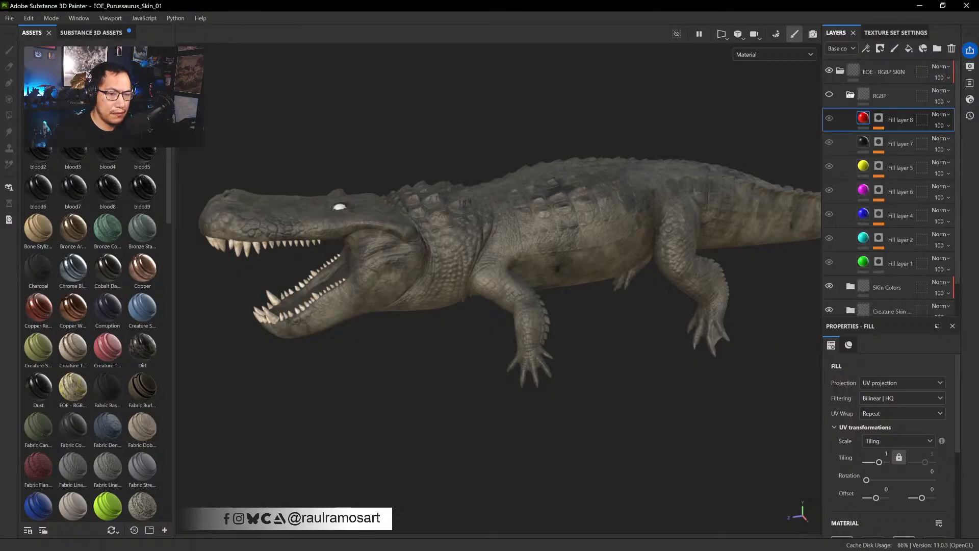
pyautogui.click(849, 97)
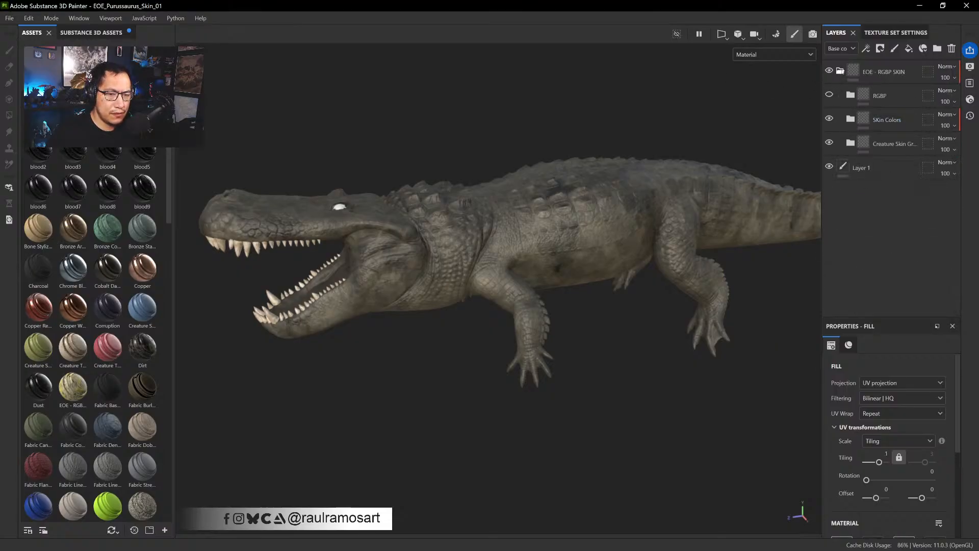
pyautogui.click(839, 70)
pyautogui.click(829, 71)
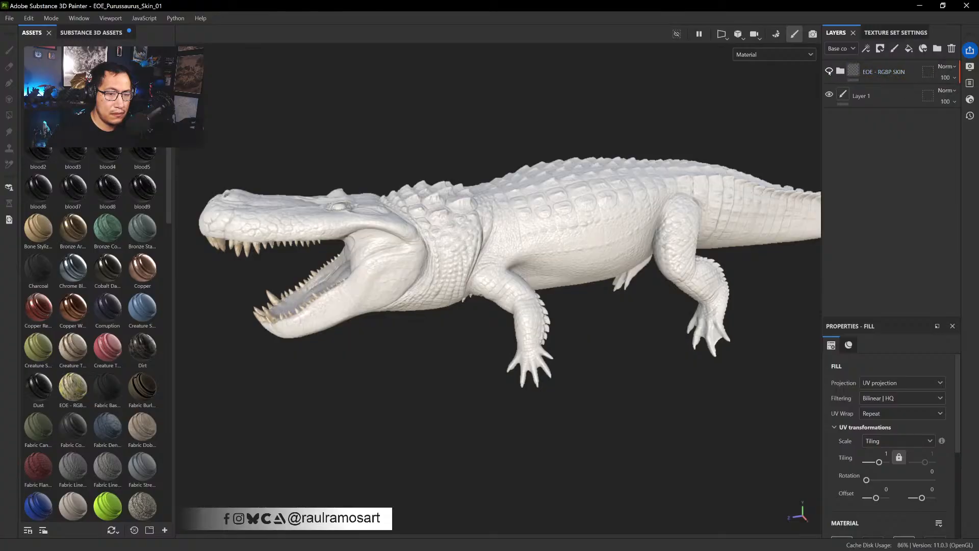
pyautogui.click(829, 71)
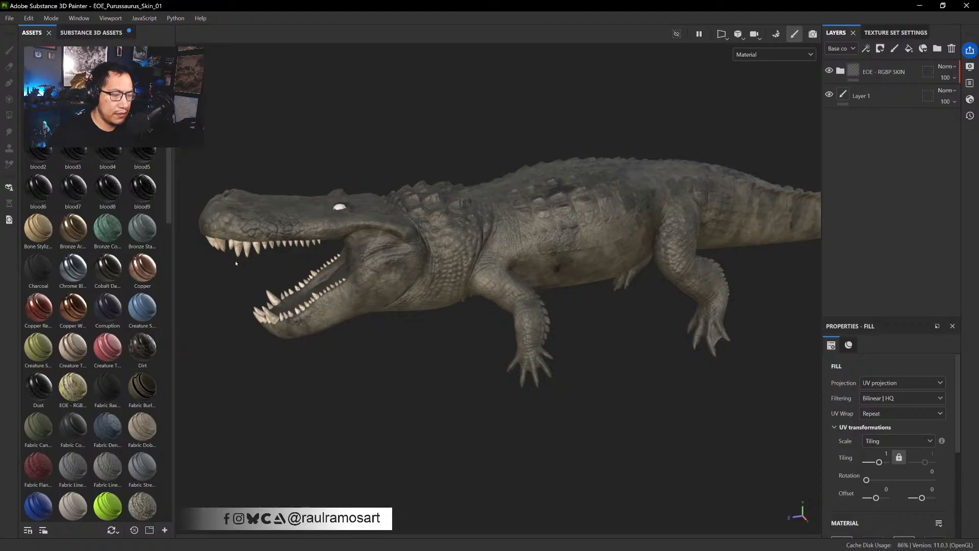
# - Expand the RGBP folder in EOE - RGBP SKIN, show it to examine its coloured fill layers on the creature, and hide it again
pyautogui.click(840, 71)
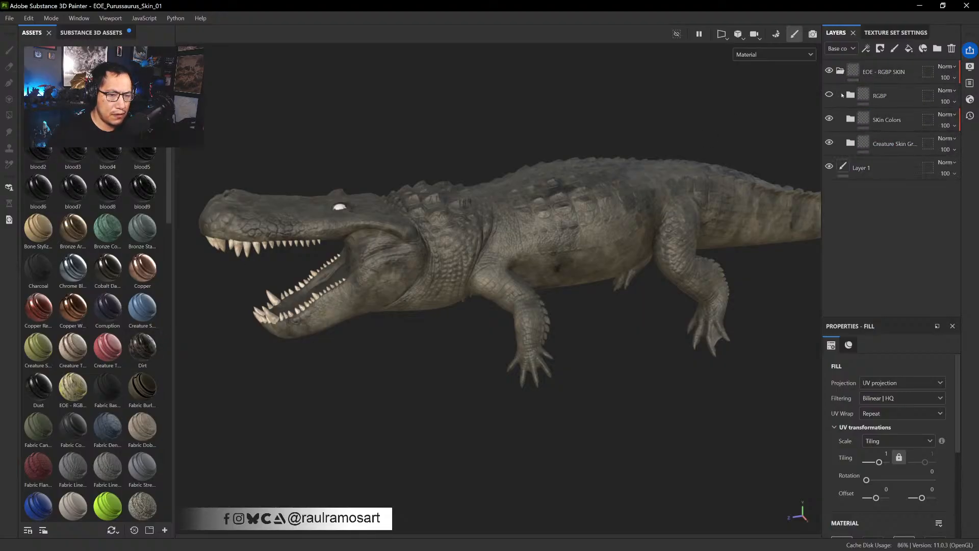
pyautogui.click(850, 96)
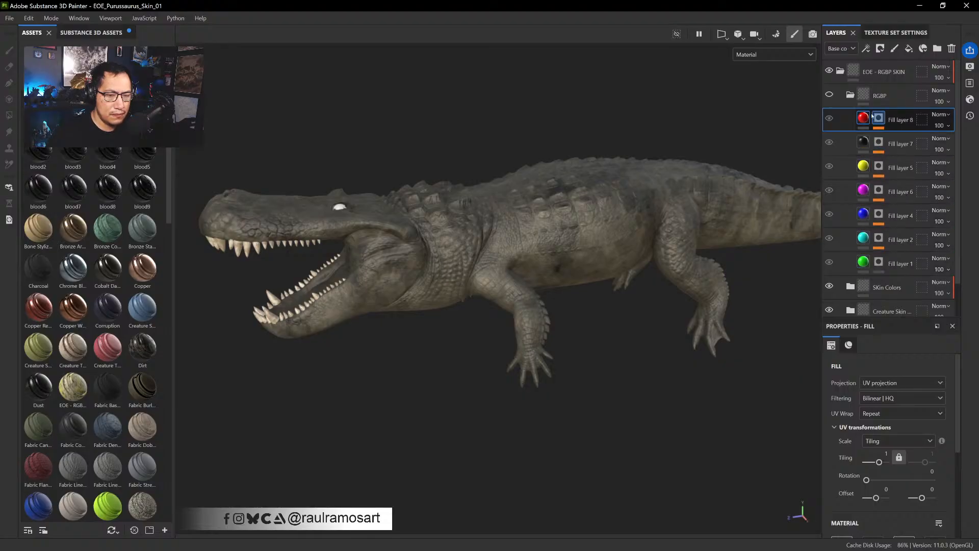
pyautogui.click(829, 95)
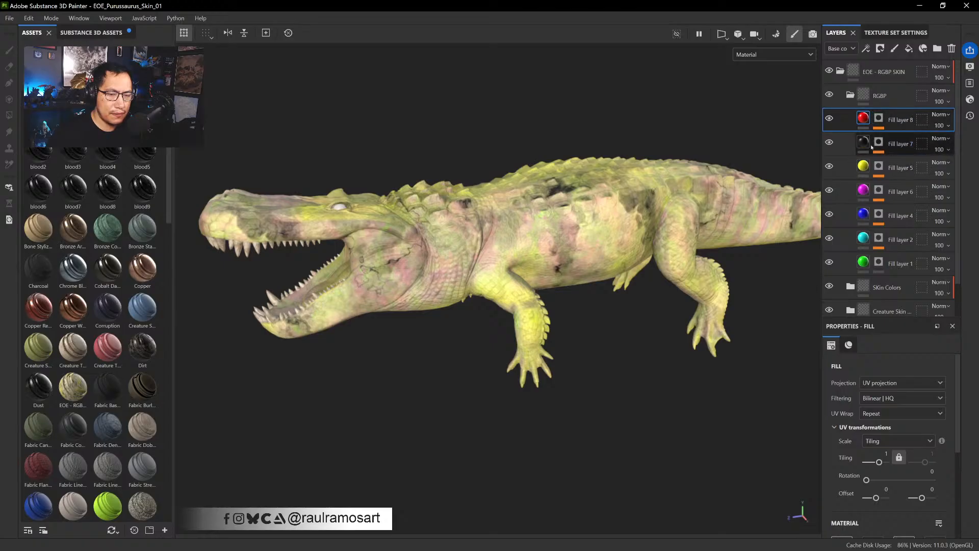
pyautogui.click(879, 119)
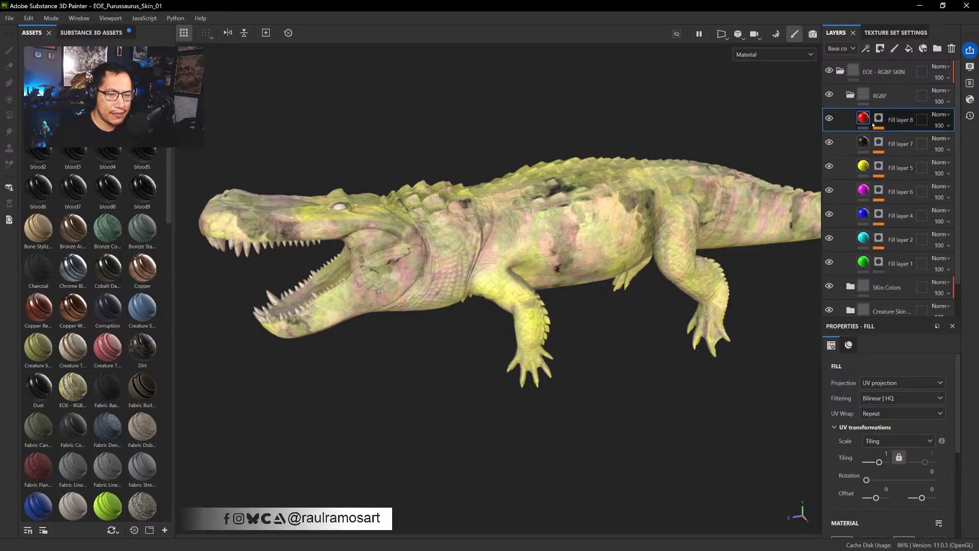
pyautogui.click(850, 96)
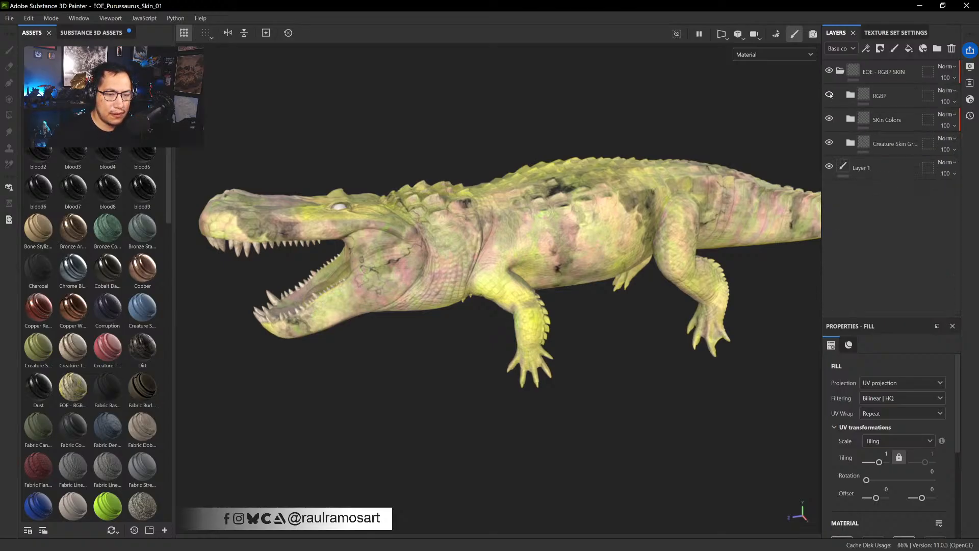
pyautogui.click(829, 94)
# - Expand the Skin Colors folder and hide Fill layers 9, 7, 6, 4 and 2 to isolate the Fill layer 1 base colour
pyautogui.click(850, 119)
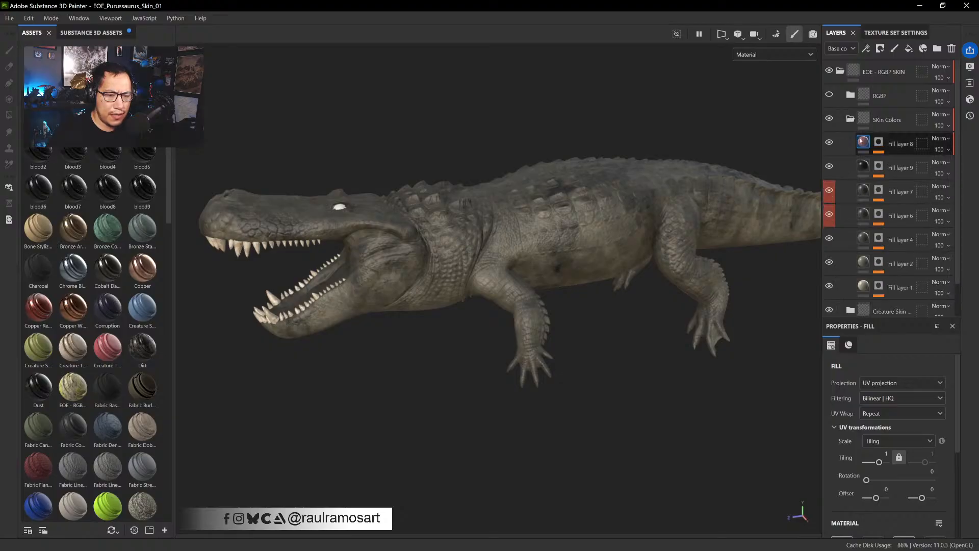
pyautogui.scroll(-1, 865, 267)
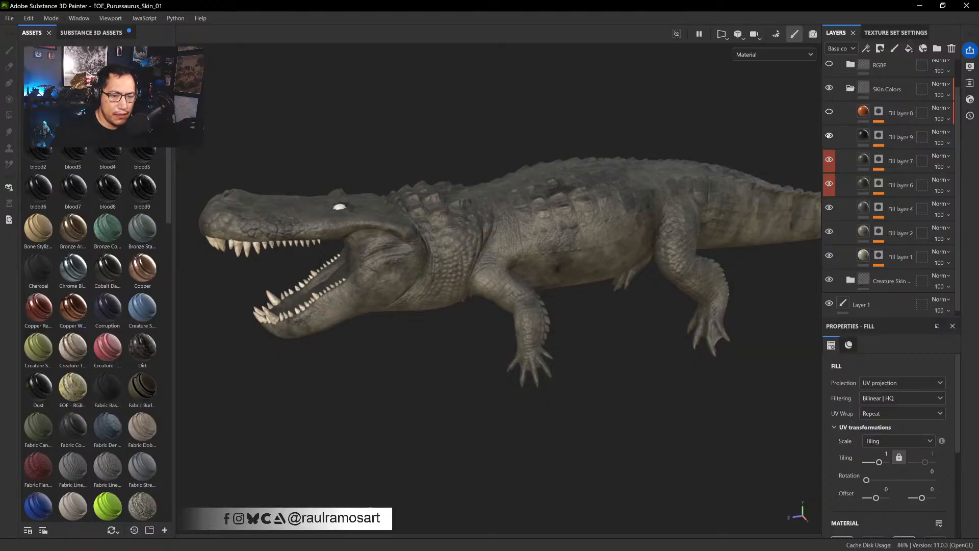
pyautogui.click(829, 135)
pyautogui.click(829, 159)
pyautogui.click(829, 183)
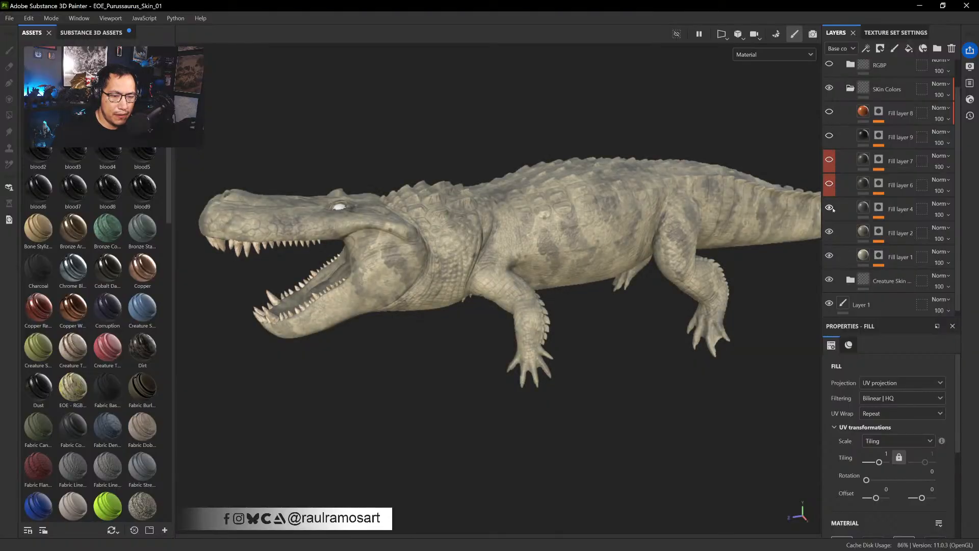
pyautogui.click(829, 207)
pyautogui.click(829, 231)
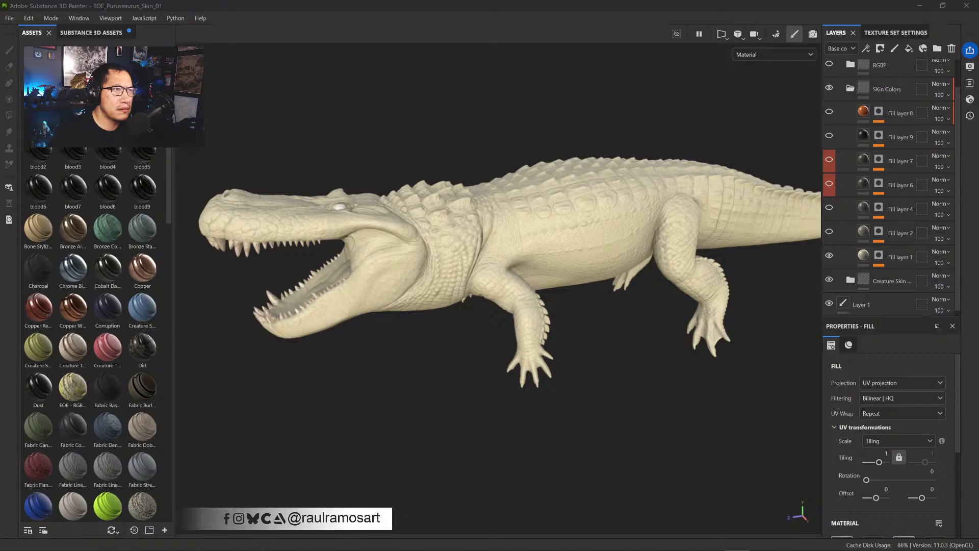
# - Switch to Photoshop, bring up EOE_Purussaurus_RAR_SkinDesign.psd and select the Color 01 layer
pyautogui.hotkey('alt', 'Tab')
pyautogui.click(500, 36)
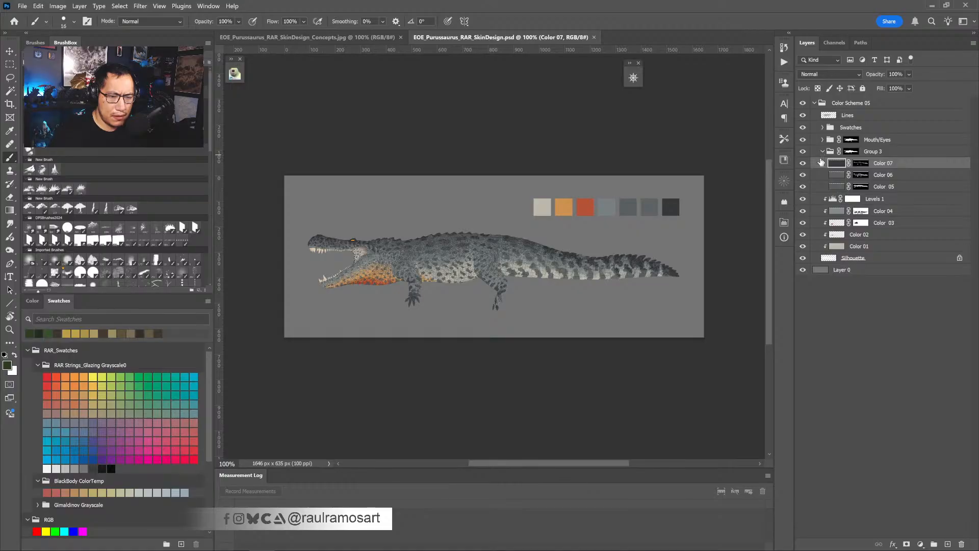
pyautogui.click(839, 245)
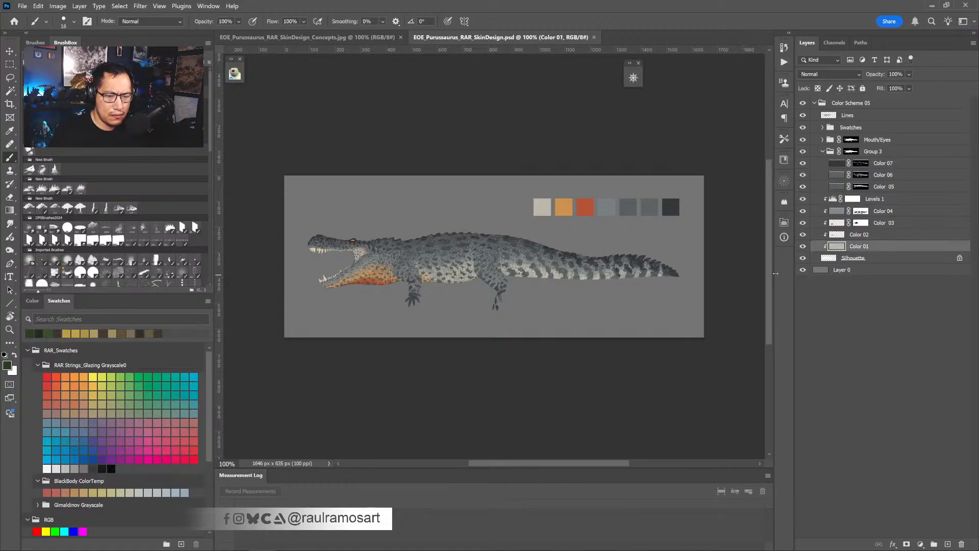
# - Activate the Eyedropper and restrict its sampling to Current Layer instead of All Layers
pyautogui.press('i')
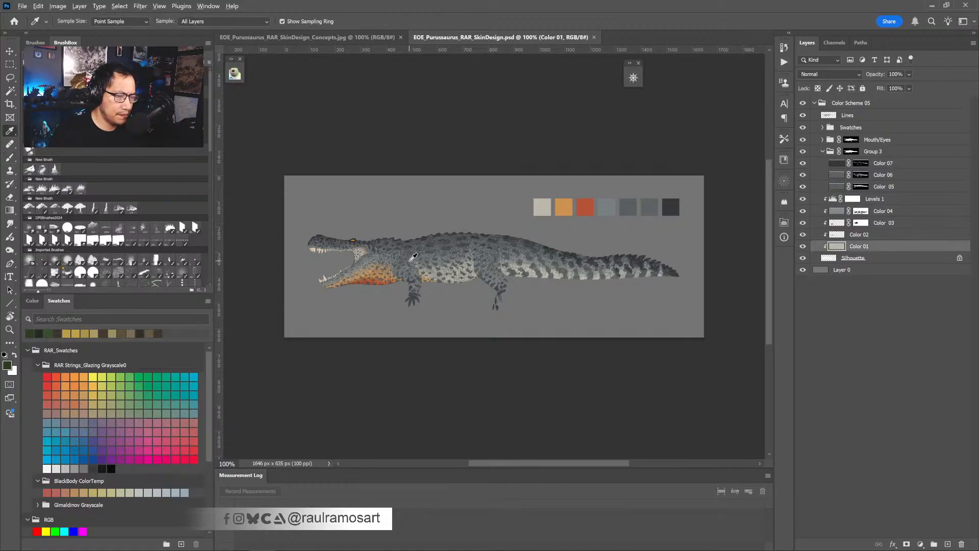
pyautogui.click(419, 258)
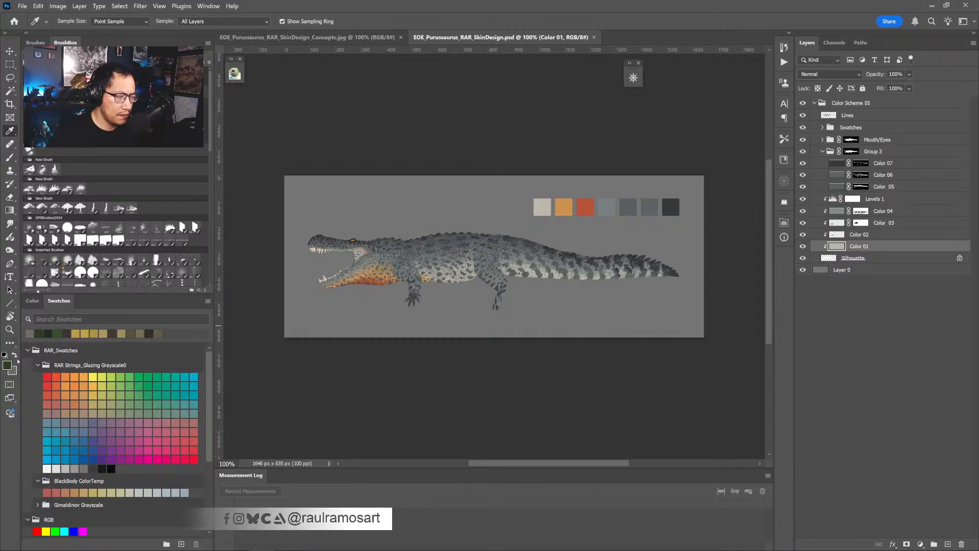
pyautogui.click(479, 246)
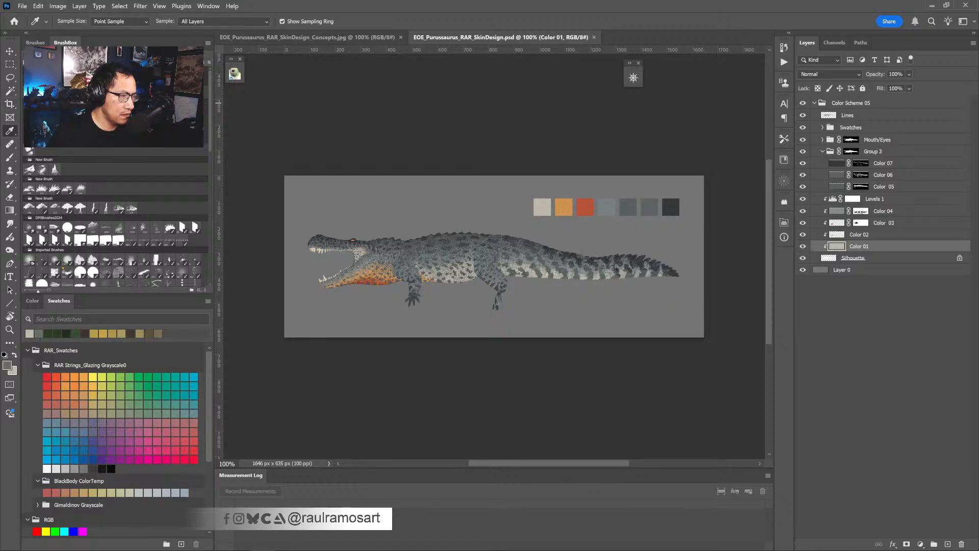
pyautogui.click(196, 22)
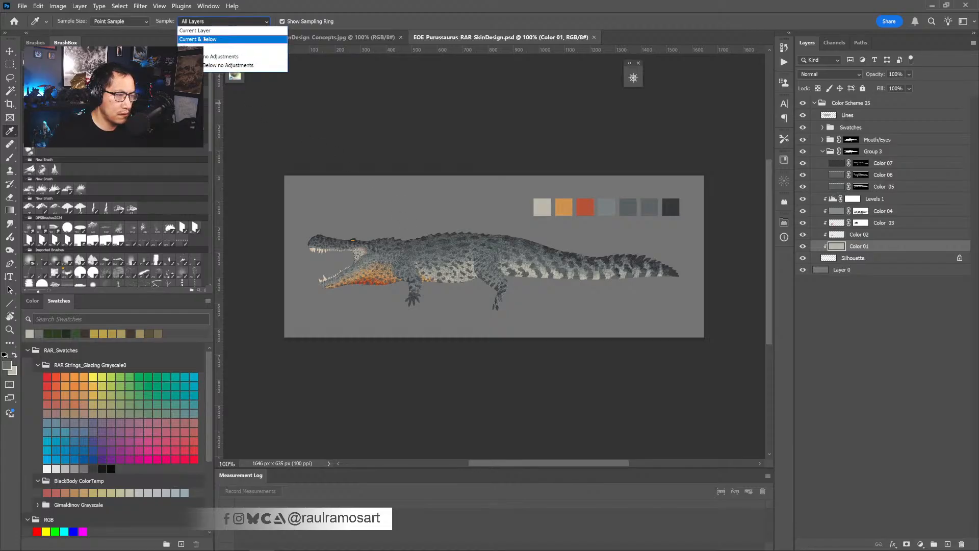
pyautogui.click(195, 32)
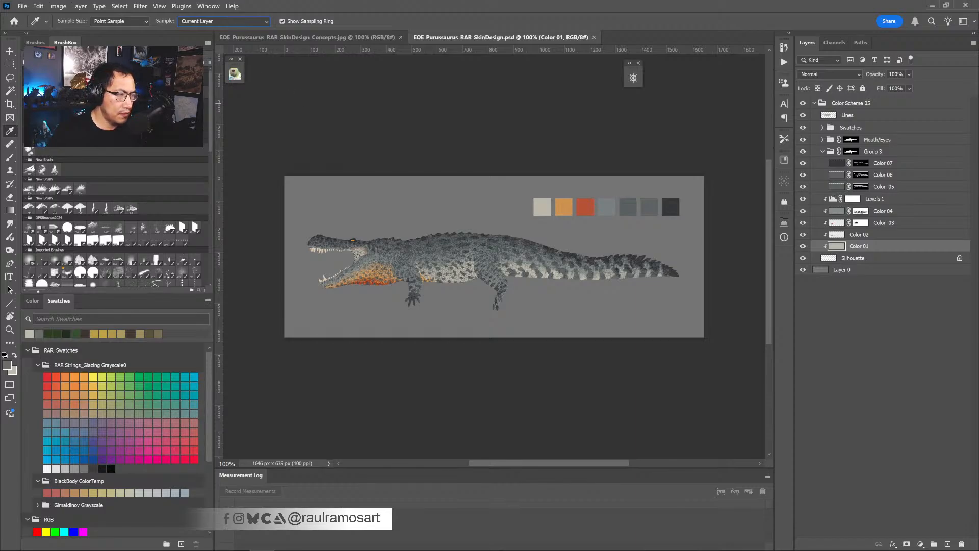
# - Sample the Color 01 layer's base colour from the crocodile's belly and bring up its hex code in the foreground colour picker
pyautogui.click(463, 265)
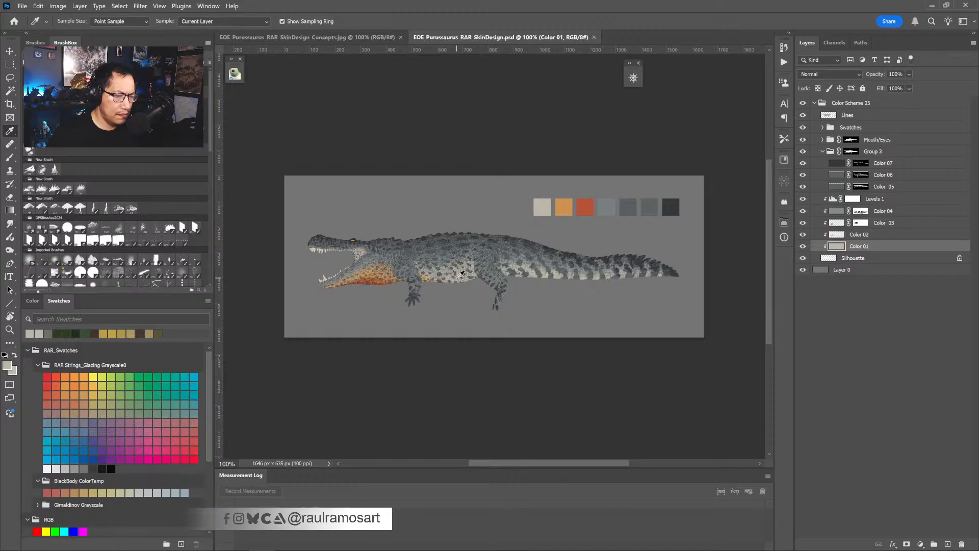
pyautogui.click(461, 274)
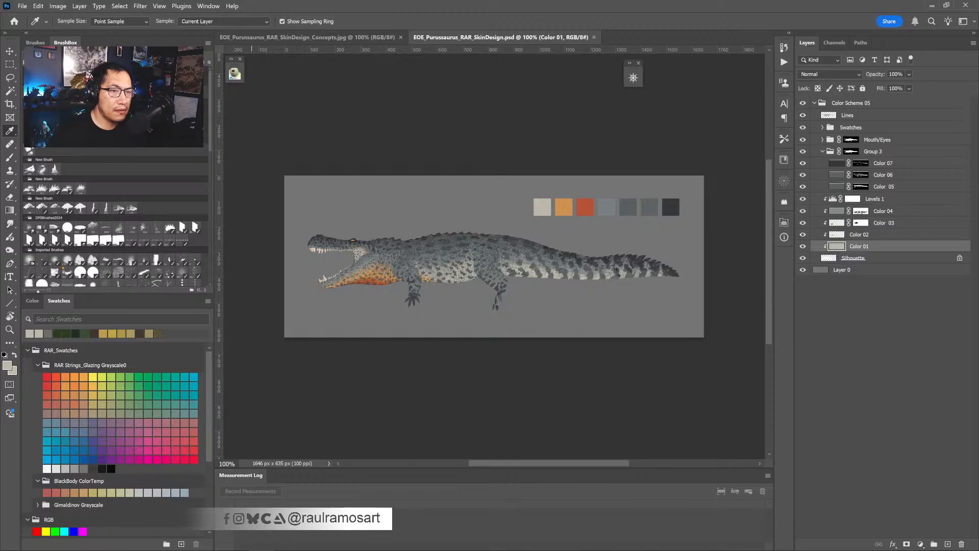
pyautogui.moveTo(466, 273); pyautogui.dragTo(465, 274)
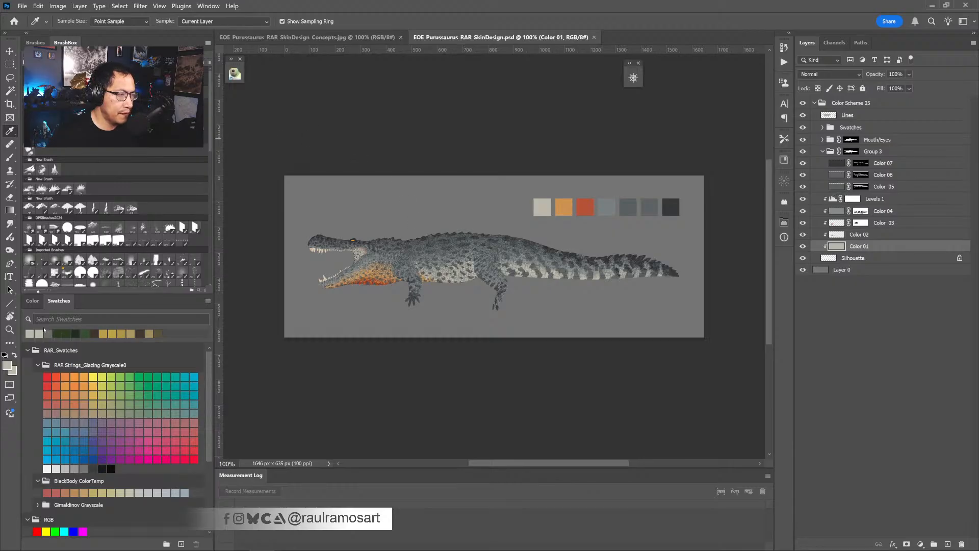
pyautogui.click(8, 364)
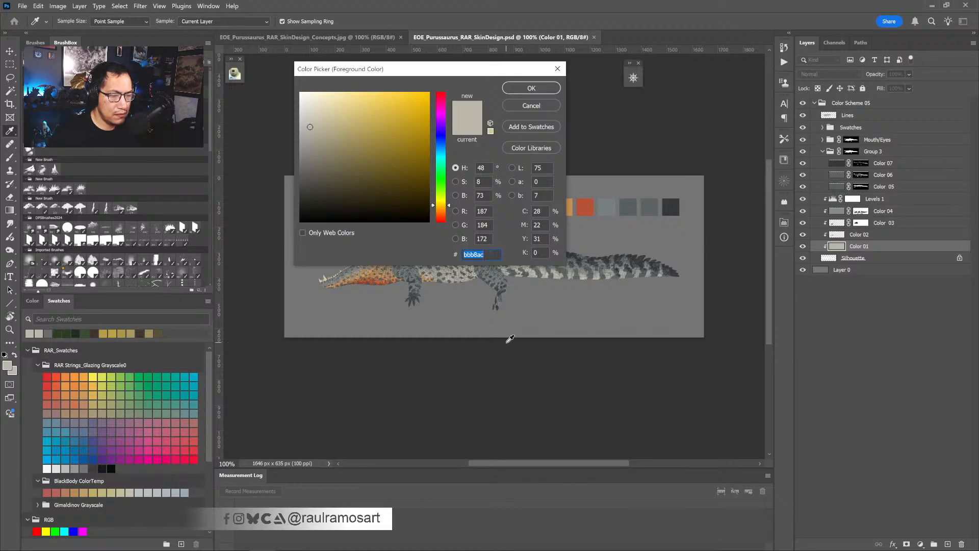
pyautogui.press('alt')
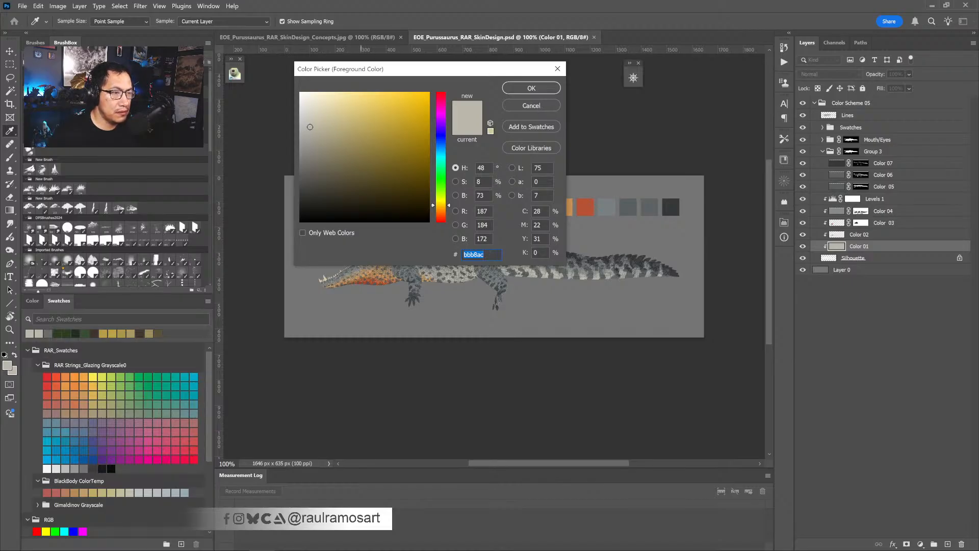
# - Switch to Substance 3D Painter and set Fill layer 1's base color to hex bbb8ac
pyautogui.hotkey('alt', 'Tab')
pyautogui.click(900, 257)
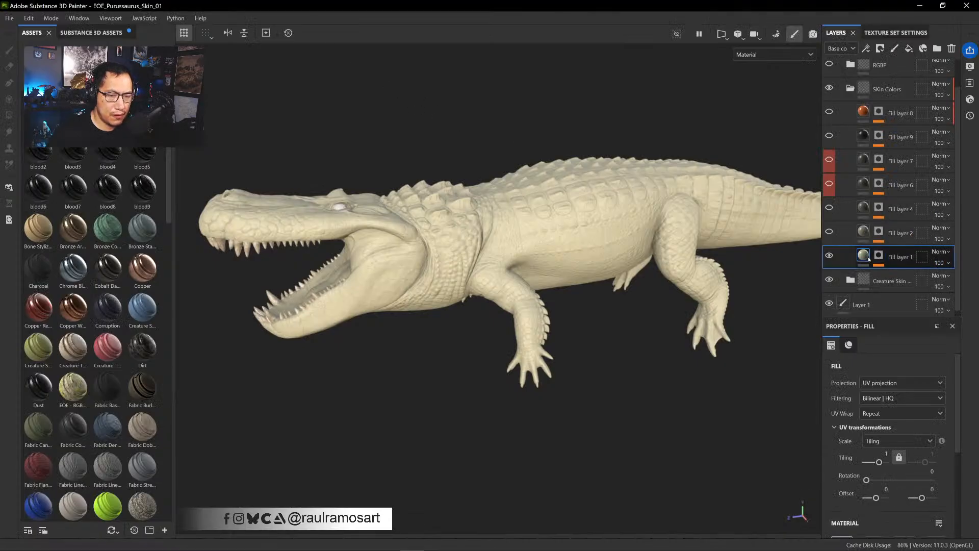
pyautogui.scroll(-3, 911, 478)
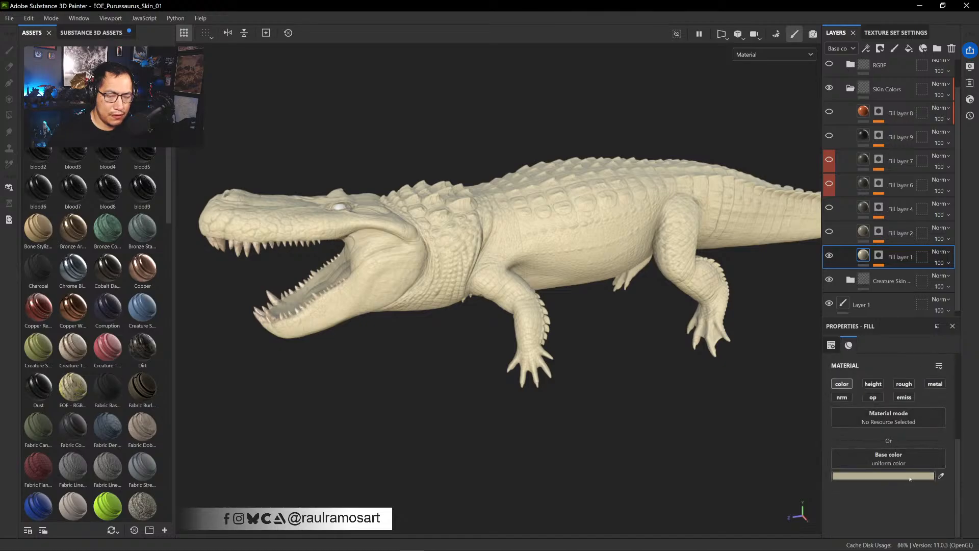
pyautogui.click(910, 477)
pyautogui.doubleClick(875, 506)
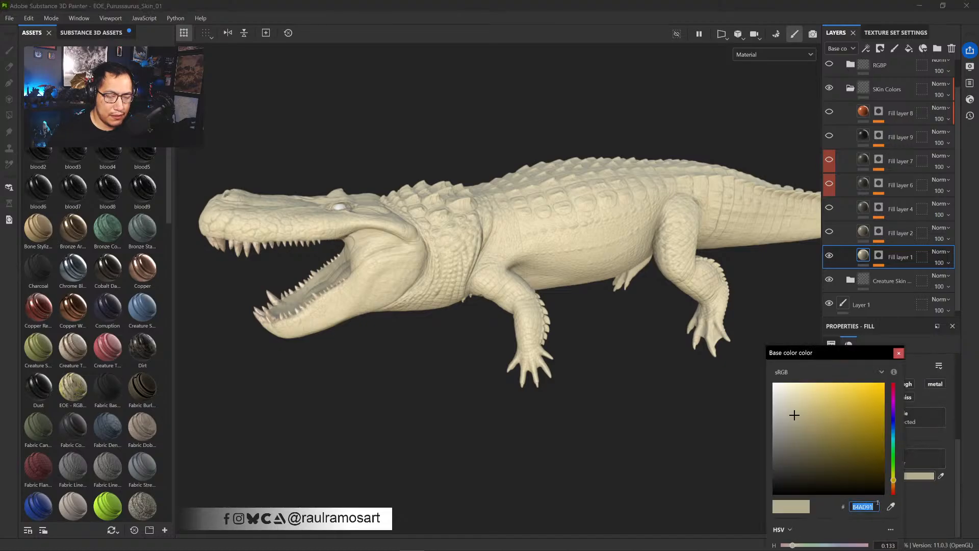
pyautogui.write('bbb8ac')
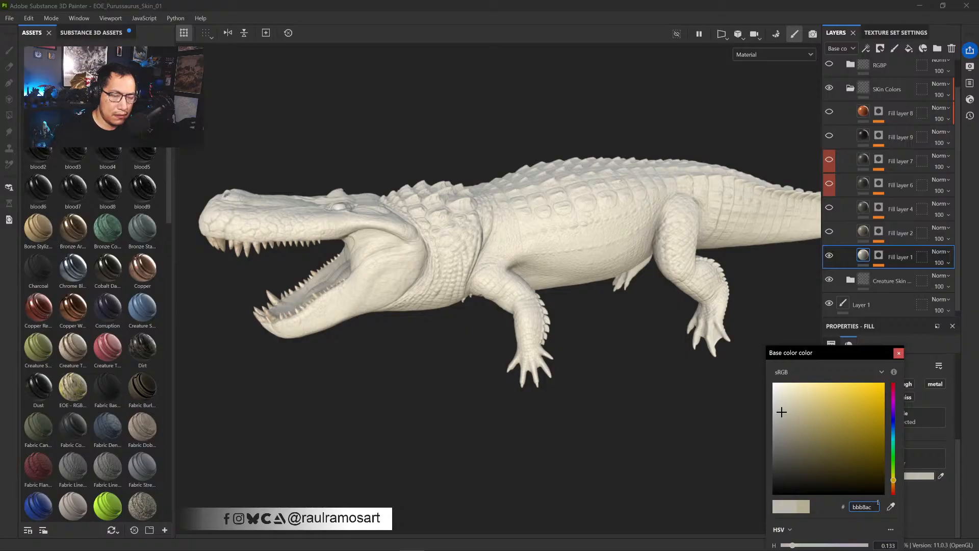
pyautogui.click(899, 353)
# - Rename the GREEN MASK anchor point on Fill layer 1's mask to COLOR 1 Mask
pyautogui.click(900, 232)
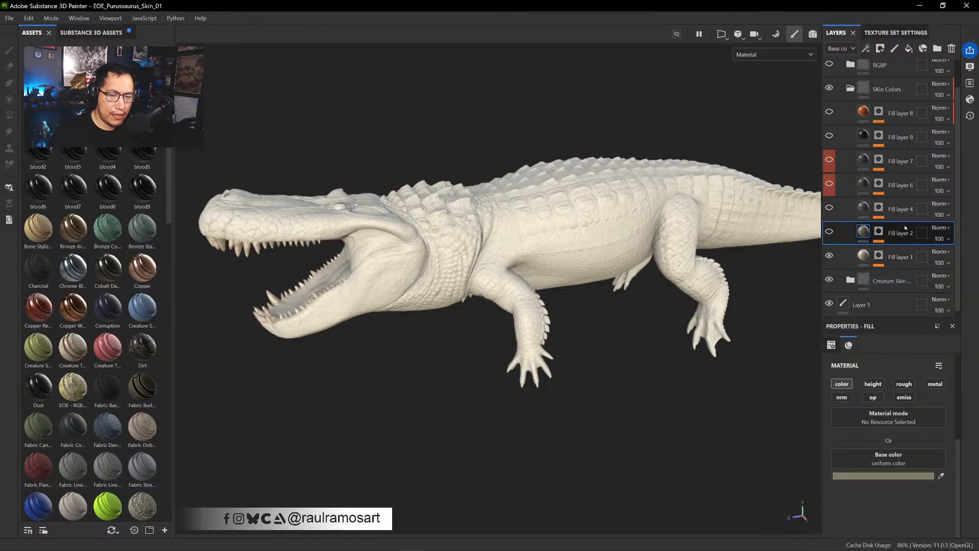
pyautogui.click(891, 259)
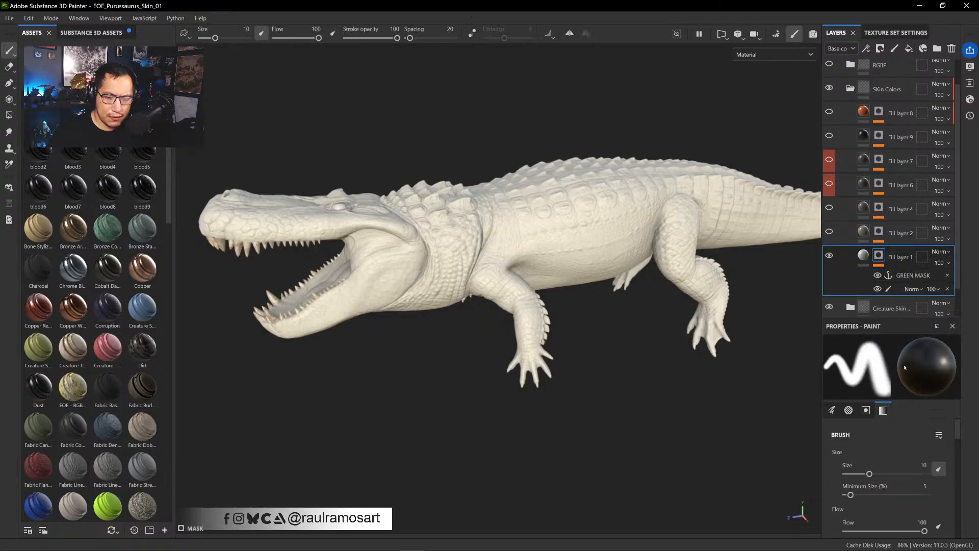
pyautogui.doubleClick(901, 276)
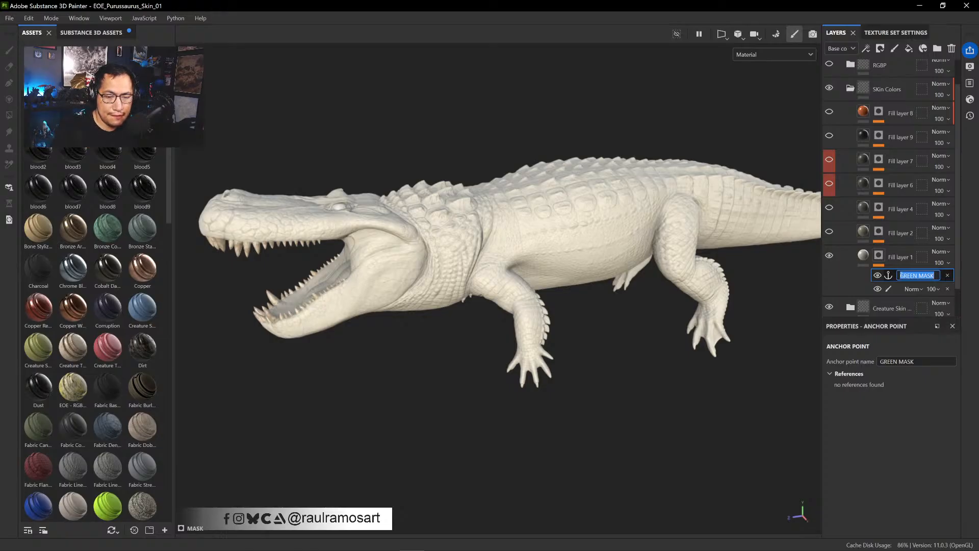
pyautogui.write('Color')
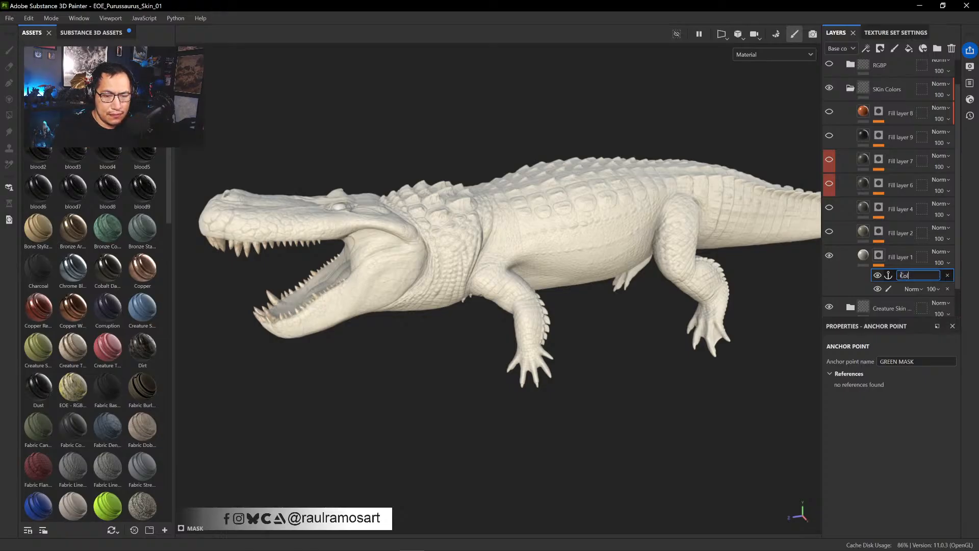
pyautogui.press('BackSpace')
pyautogui.press('BackSpace')
pyautogui.press('BackSpace')
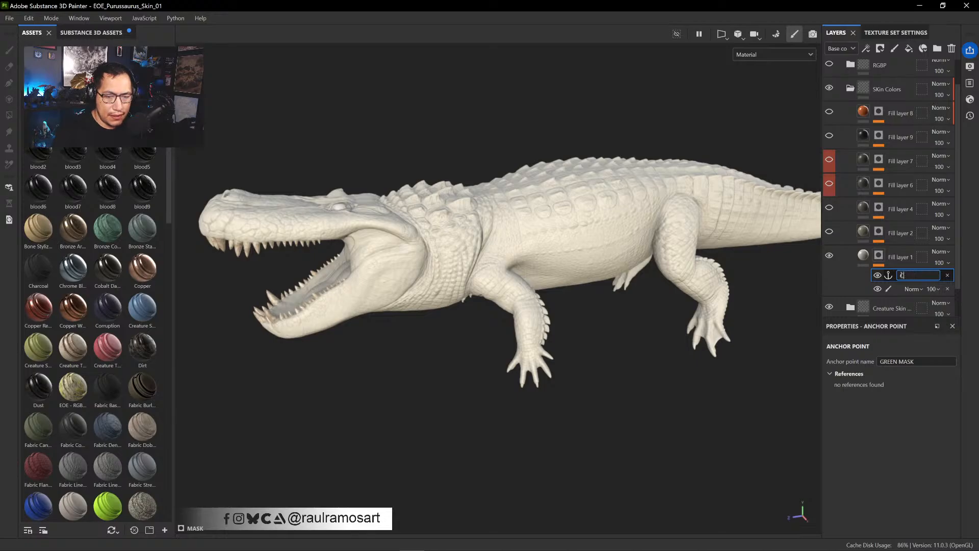
pyautogui.write('OLOR')
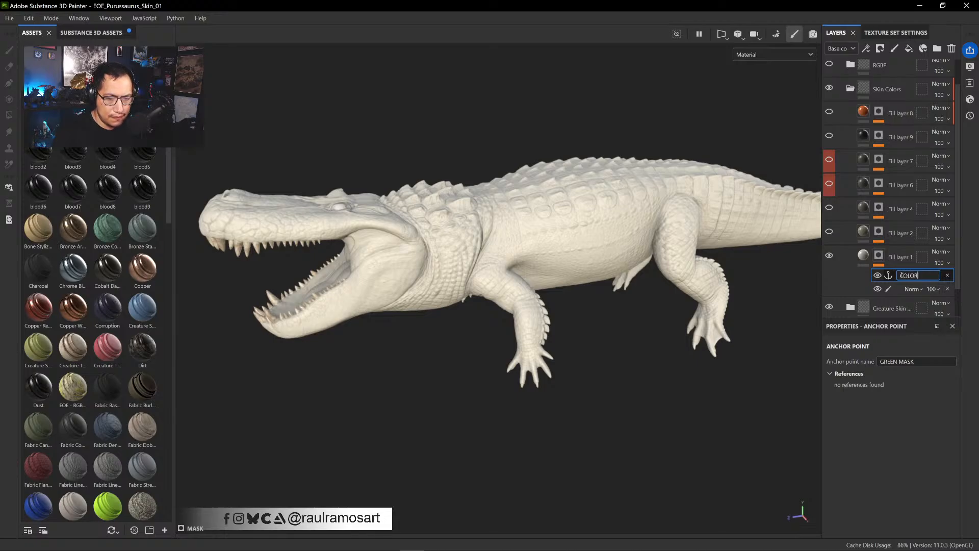
pyautogui.write(' 1 Mak')
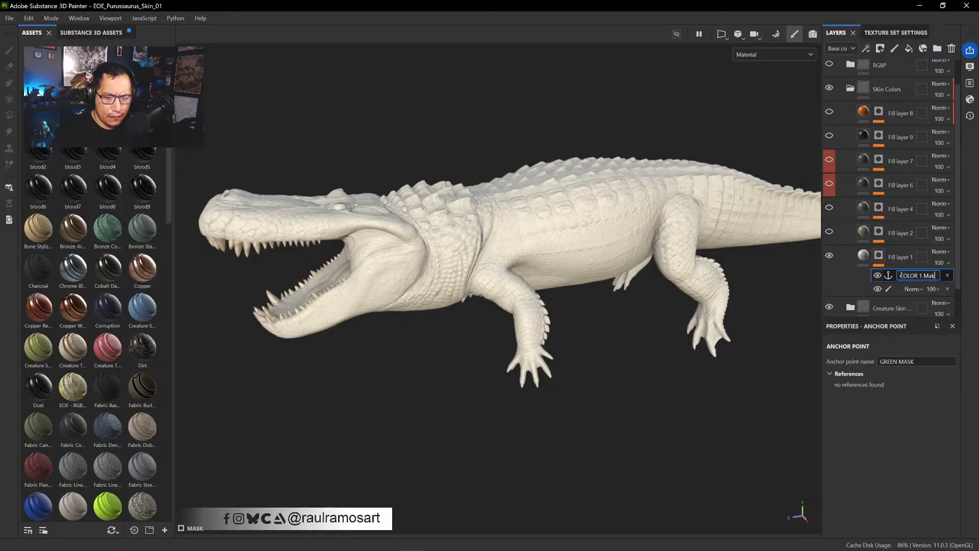
pyautogui.press('BackSpace')
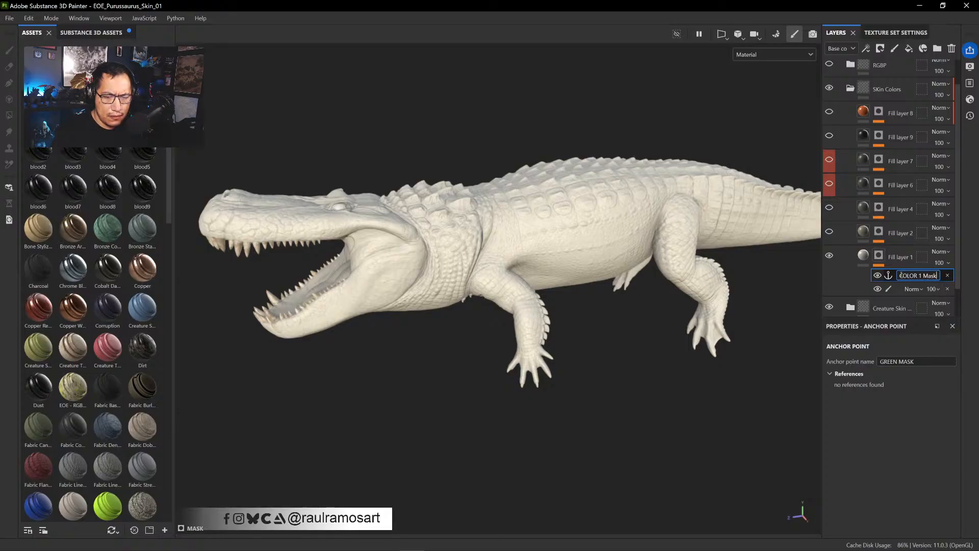
pyautogui.write('sk')
pyautogui.press('Return')
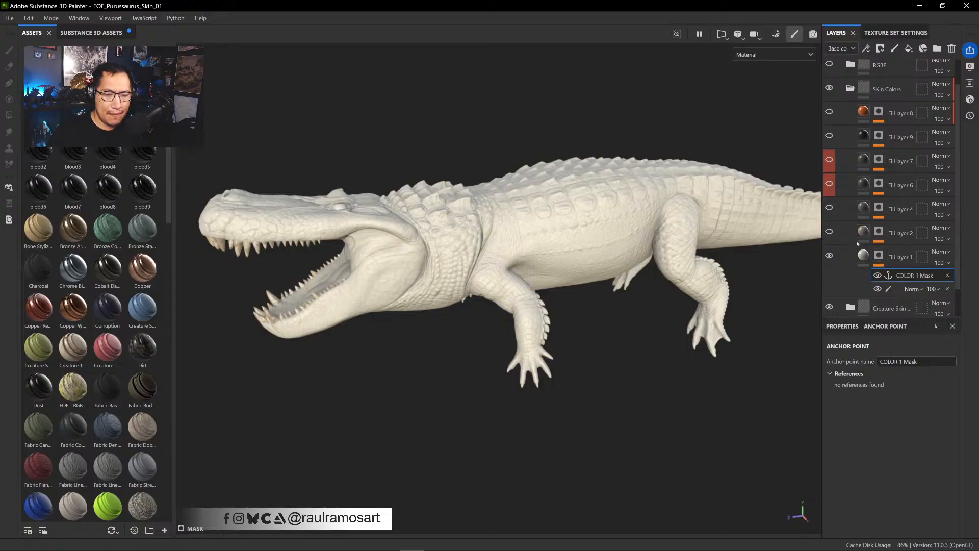
# - Show Fill layer 2 and rename the CYAN MASK anchor point on its mask to COLOR 2 Mask
pyautogui.click(828, 231)
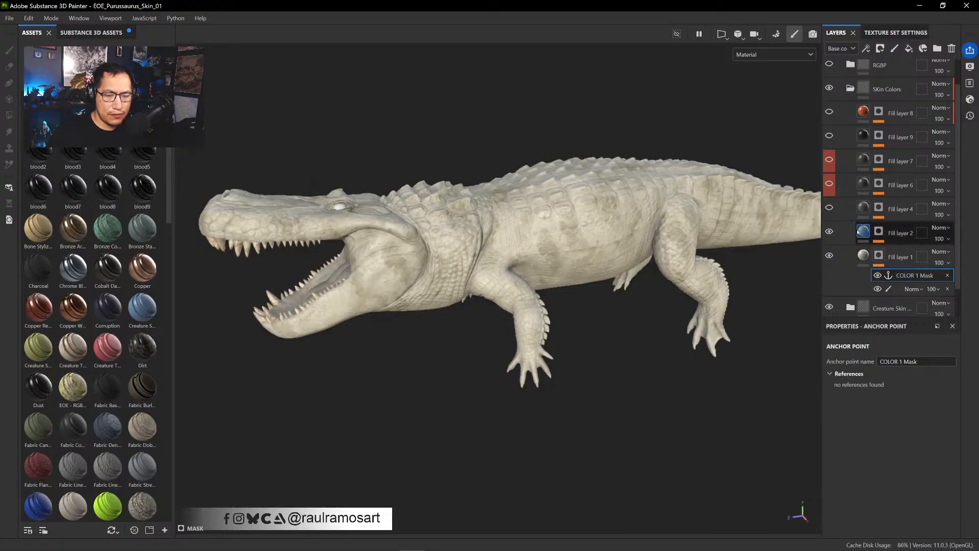
pyautogui.click(878, 231)
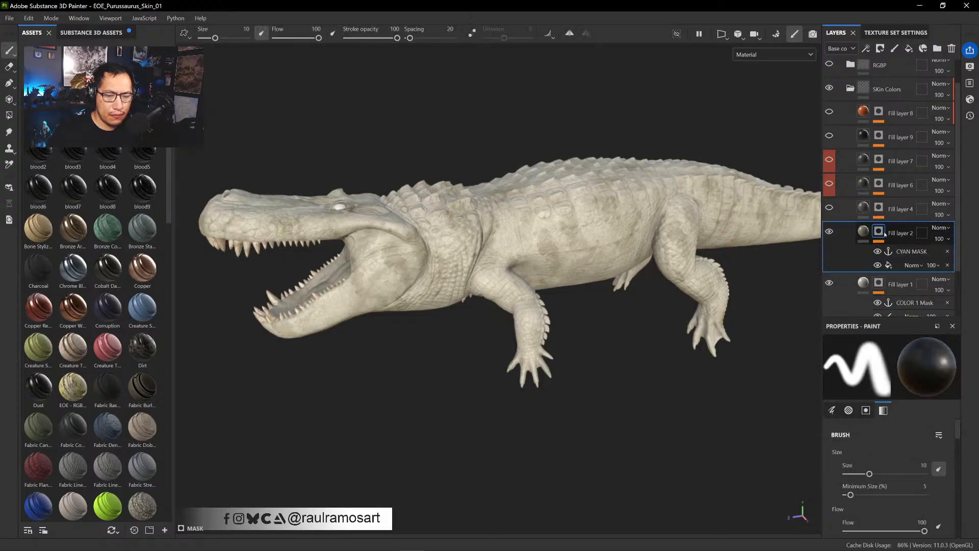
pyautogui.doubleClick(911, 251)
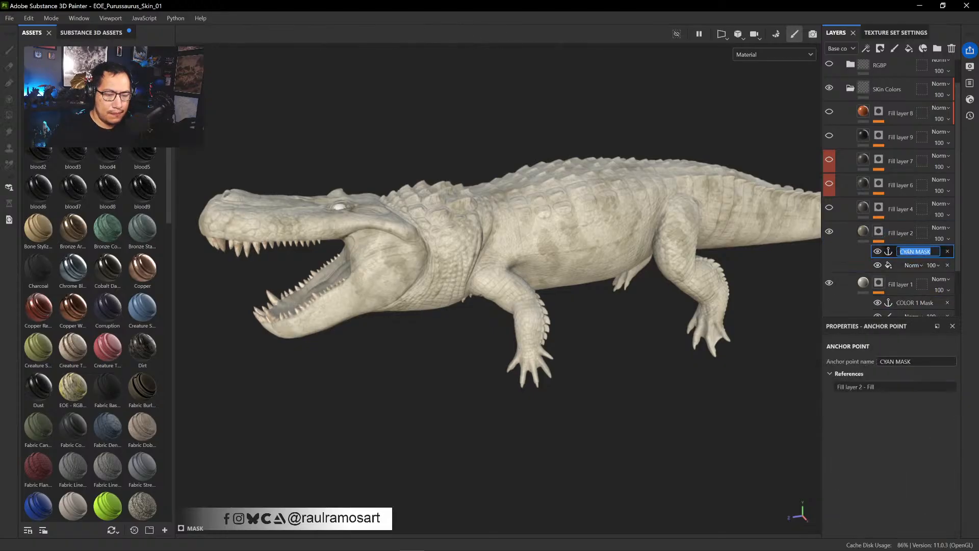
pyautogui.write('C')
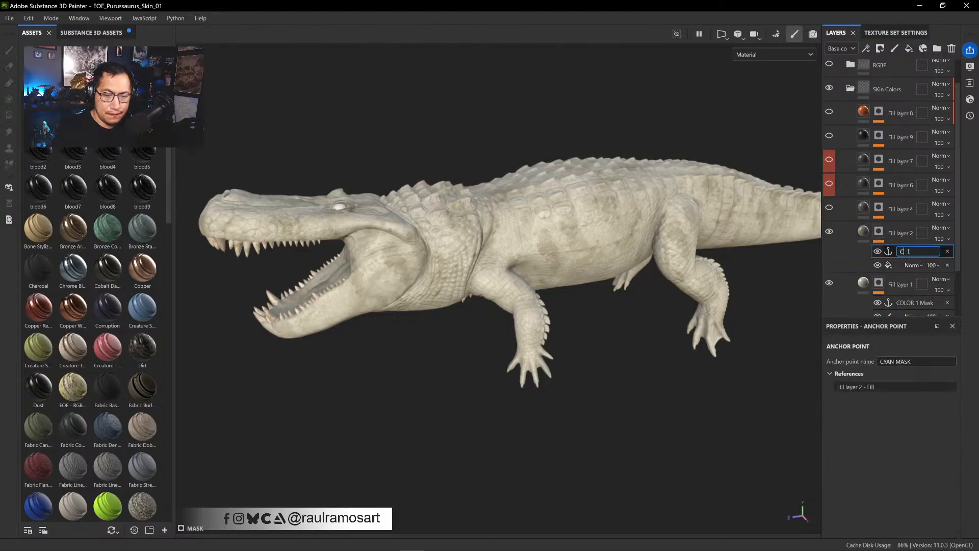
pyautogui.write('OLOR 2')
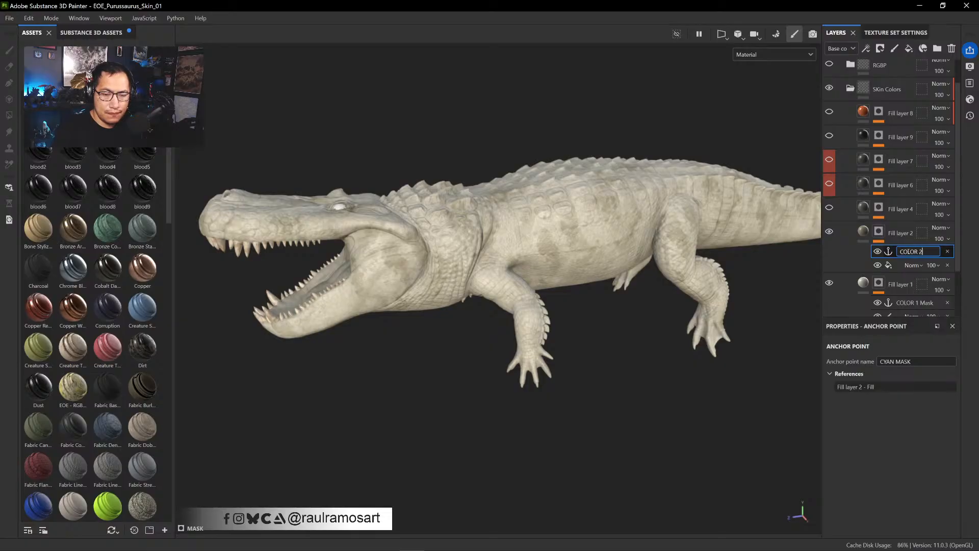
pyautogui.write(' Mask')
pyautogui.press('BackSpace')
pyautogui.write('k')
pyautogui.press('Return')
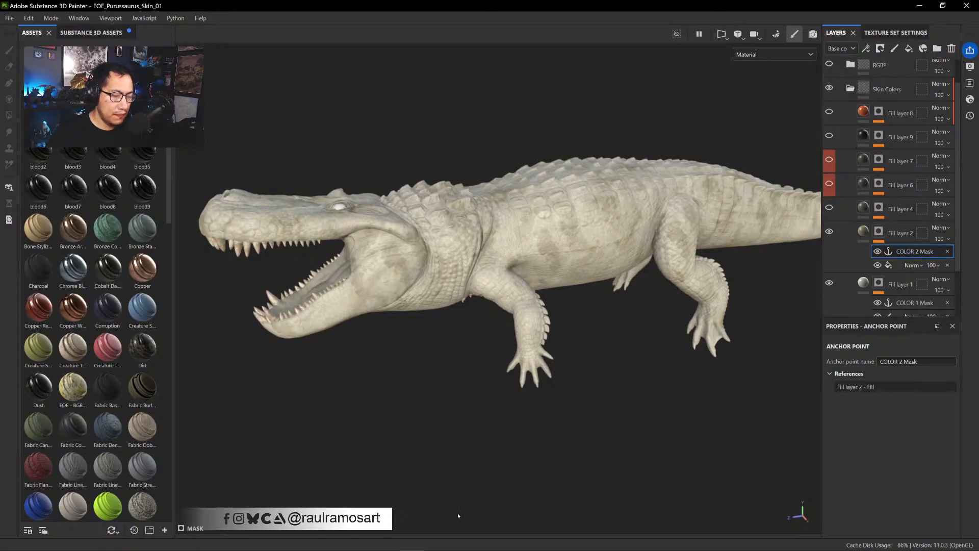
# - Switch to Photoshop, dismiss the foreground colour picker and select the Color 02 layer
pyautogui.click(262, 541)
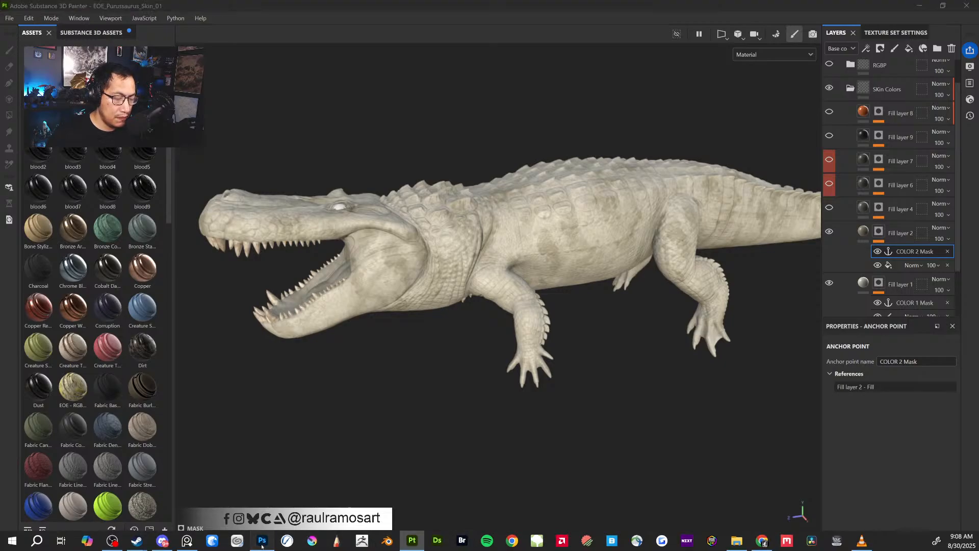
pyautogui.click(558, 69)
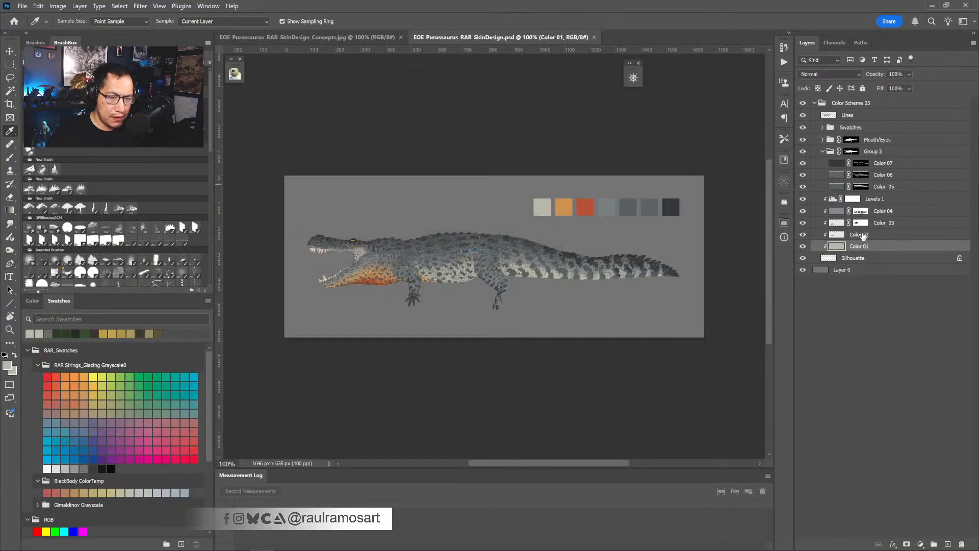
pyautogui.click(861, 236)
# - Toggle the Color 02, Color 03 and Color 04 layers off and on to examine what each contributes to the crocodile's skin
pyautogui.click(803, 235)
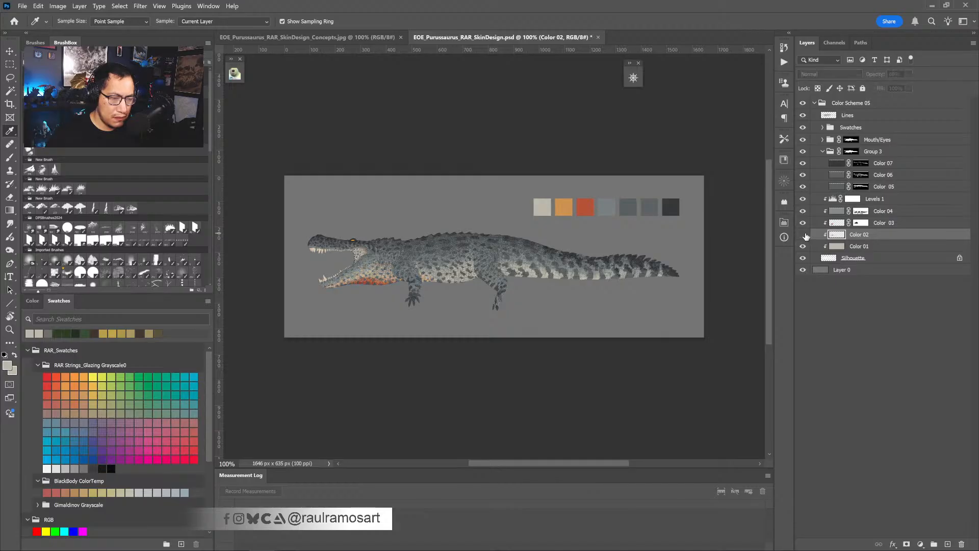
pyautogui.click(803, 235)
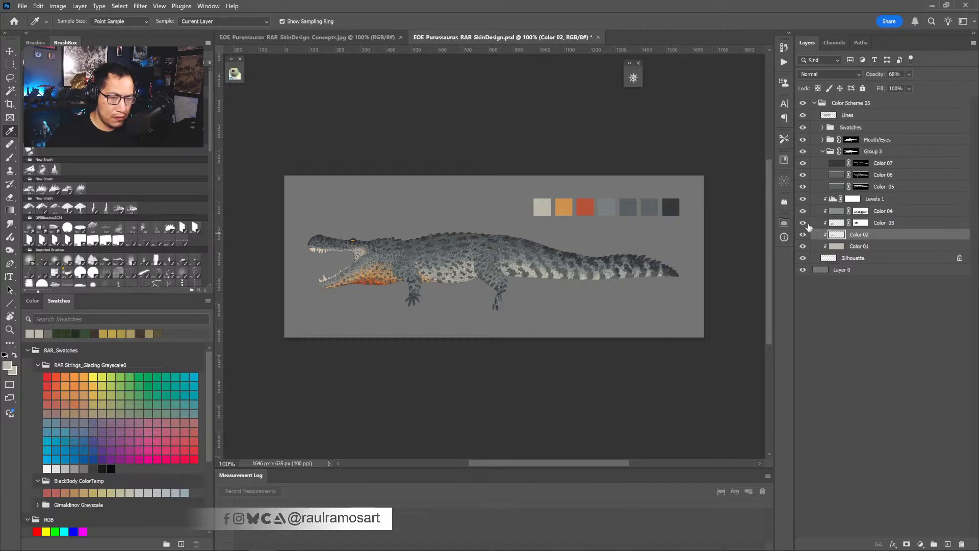
pyautogui.click(804, 223)
pyautogui.click(804, 222)
pyautogui.click(803, 211)
pyautogui.click(804, 211)
pyautogui.click(803, 211)
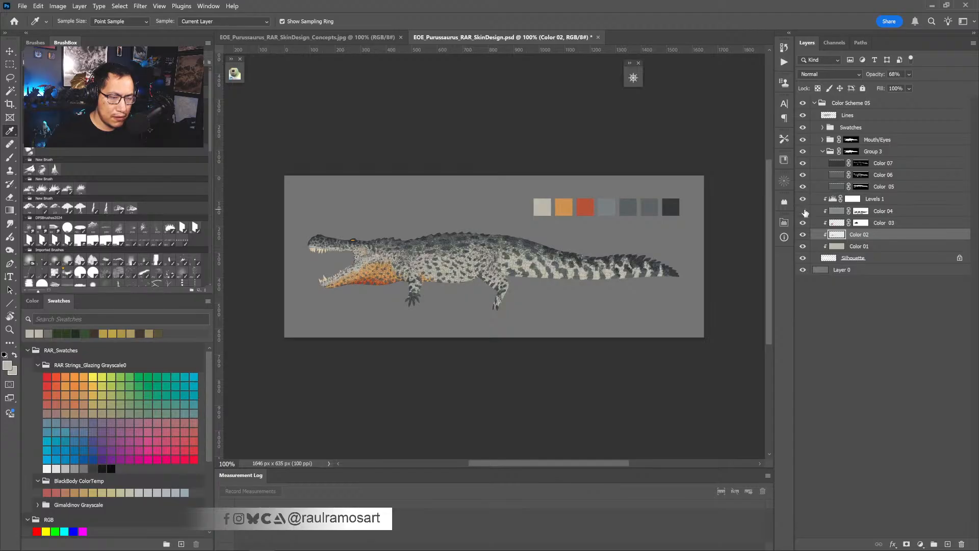
pyautogui.click(803, 211)
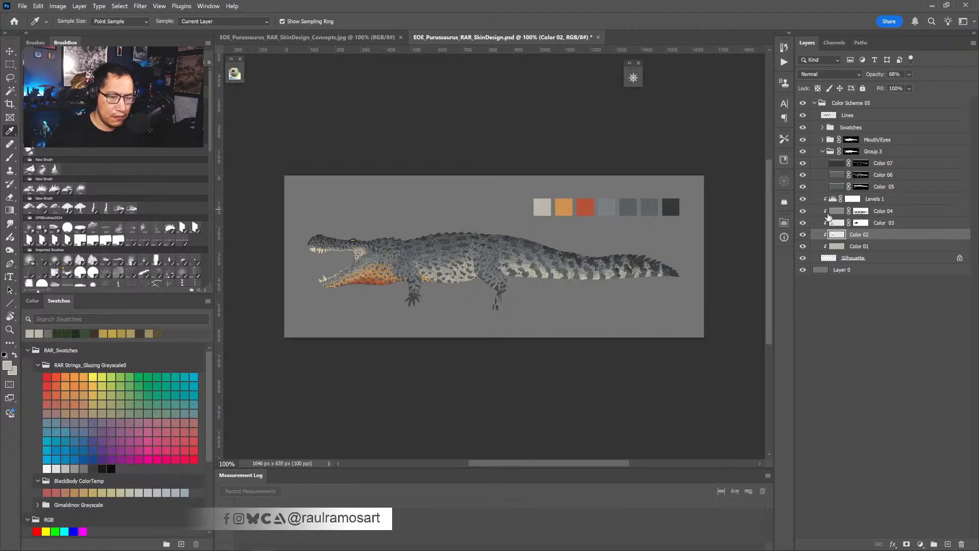
# - Sample the grey from the Color 04 layer and copy its hex code 83898a from the foreground colour picker
pyautogui.click(830, 216)
pyautogui.click(467, 246)
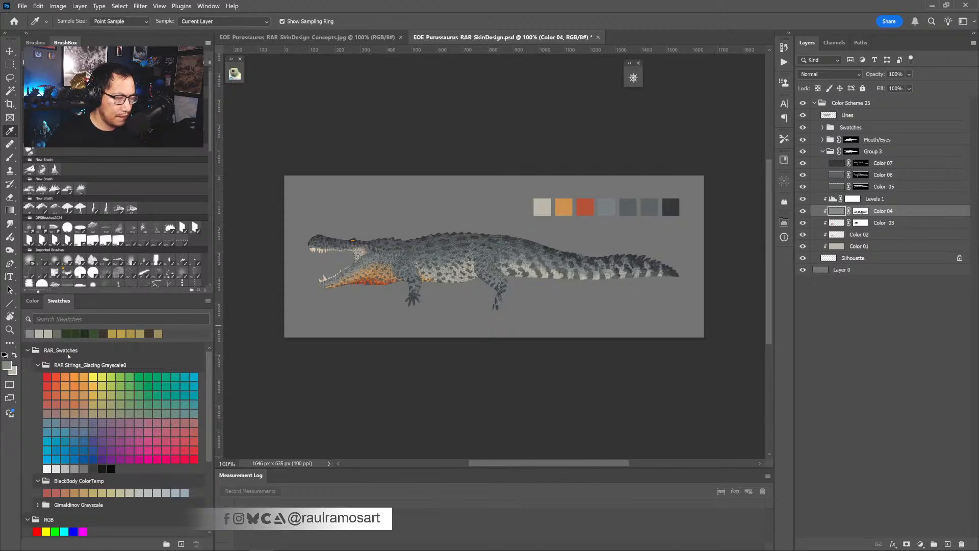
pyautogui.click(7, 365)
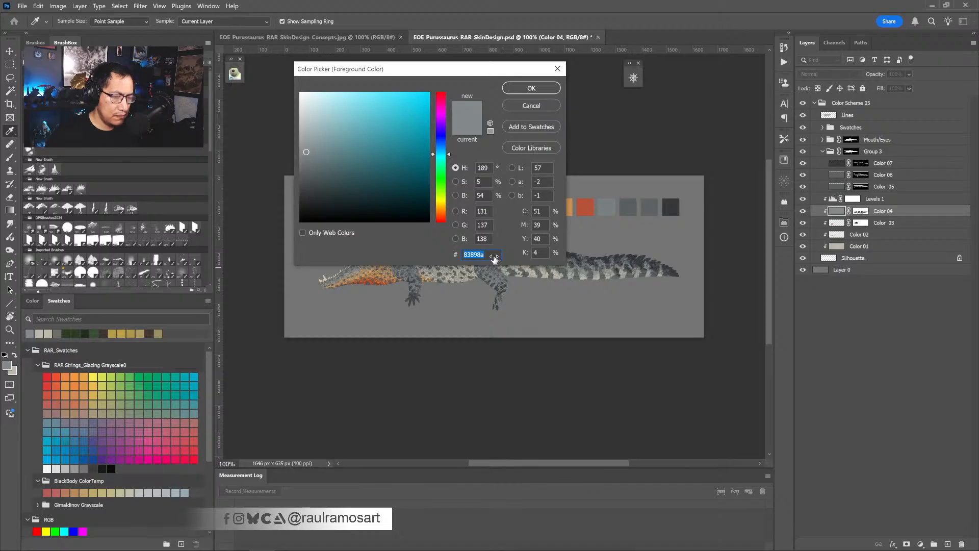
pyautogui.press('Return')
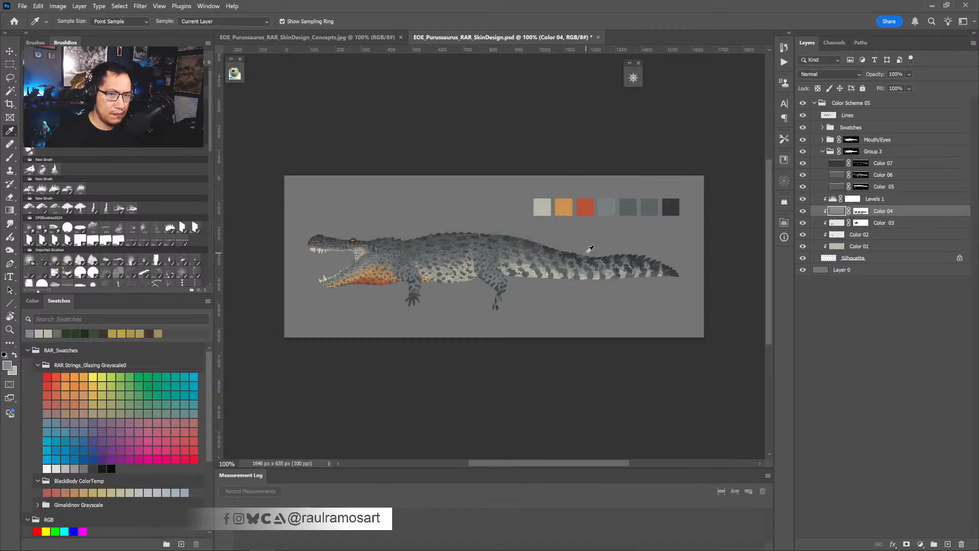
# - Switch to Substance 3D Painter and set Fill layer 2's base colour to 83898a
pyautogui.moveTo(621, 546)
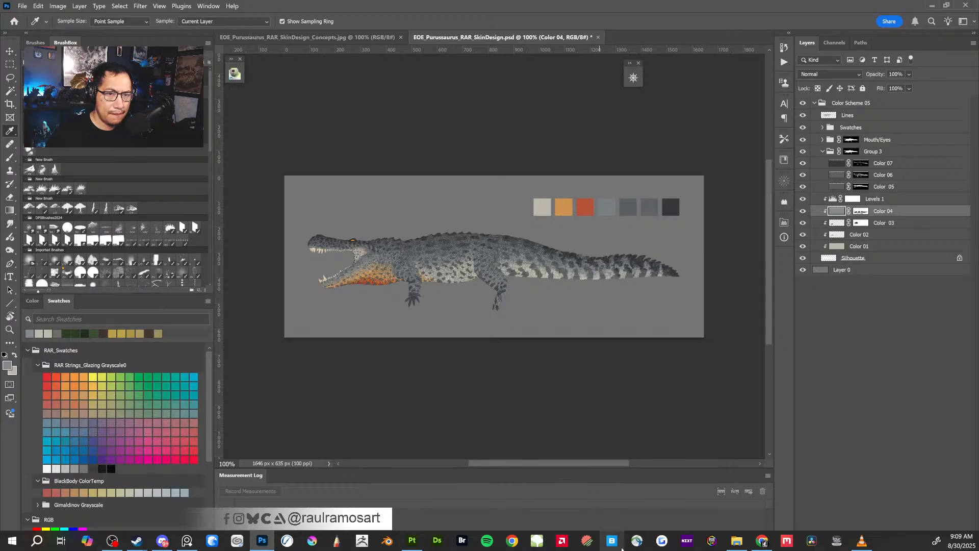
pyautogui.click(412, 541)
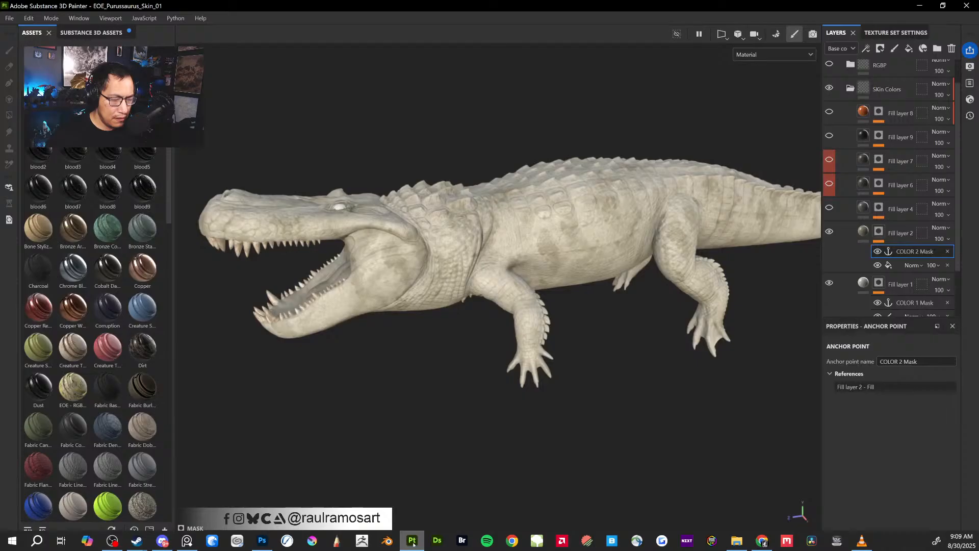
pyautogui.click(865, 236)
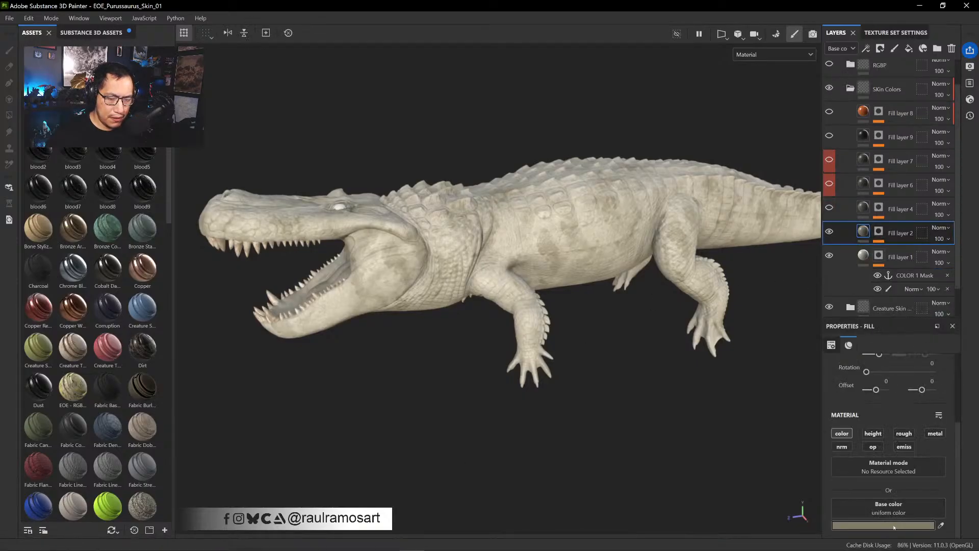
pyautogui.click(920, 525)
pyautogui.doubleClick(872, 505)
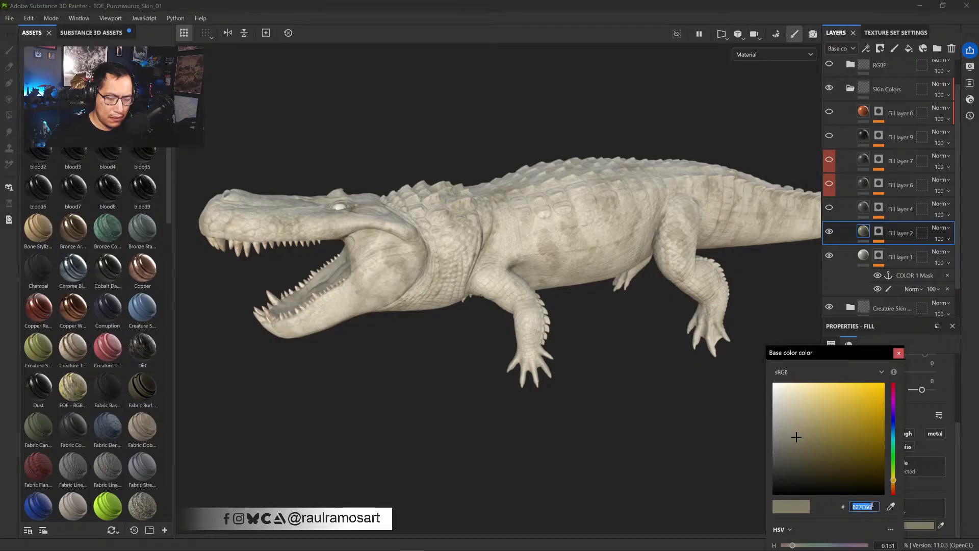
pyautogui.write('83898a')
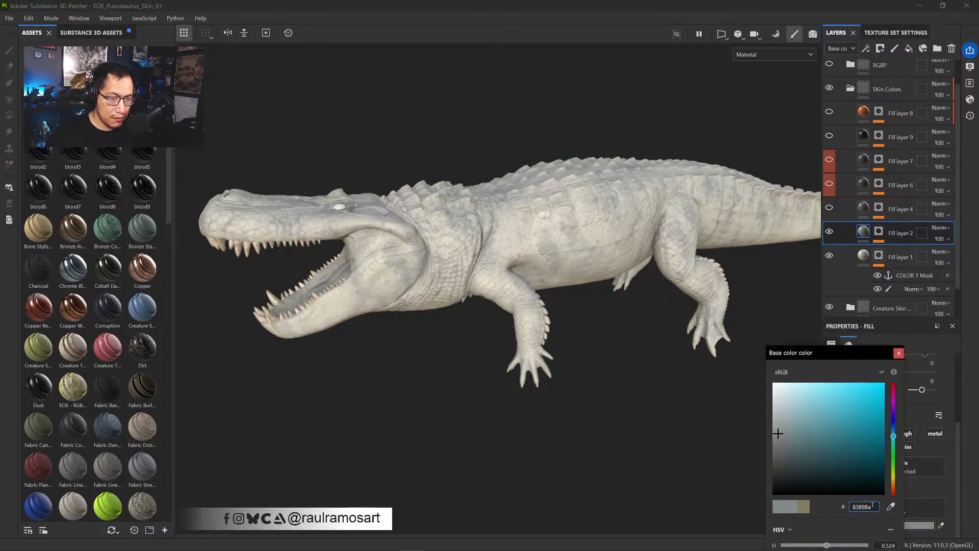
pyautogui.click(898, 352)
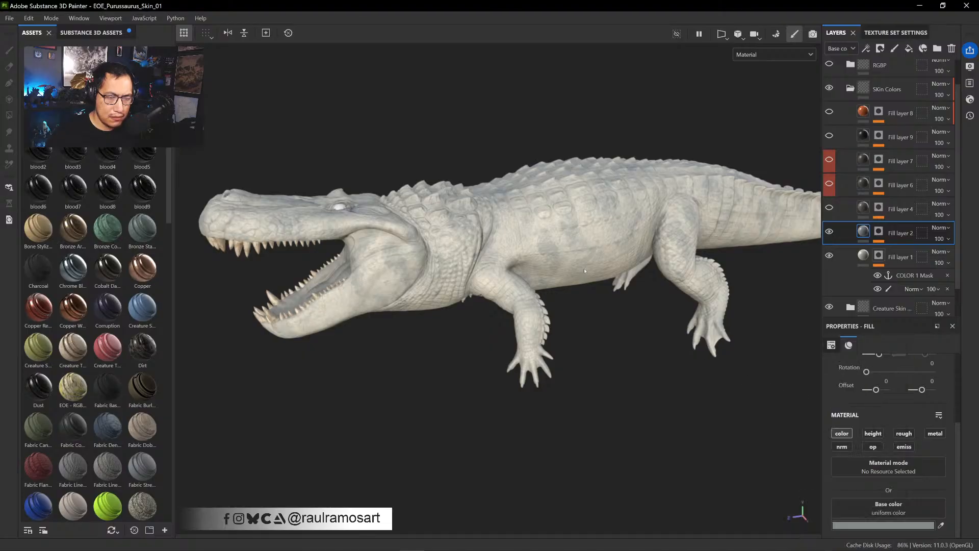
# - Hide the Grunge Galvanic Large fill in Fill layer 2's mask and add a paint effect above it
pyautogui.scroll(1, 587, 274)
pyautogui.keyDown('alt'); pyautogui.moveTo(594, 316); pyautogui.dragTo(596, 360); pyautogui.keyUp('alt')
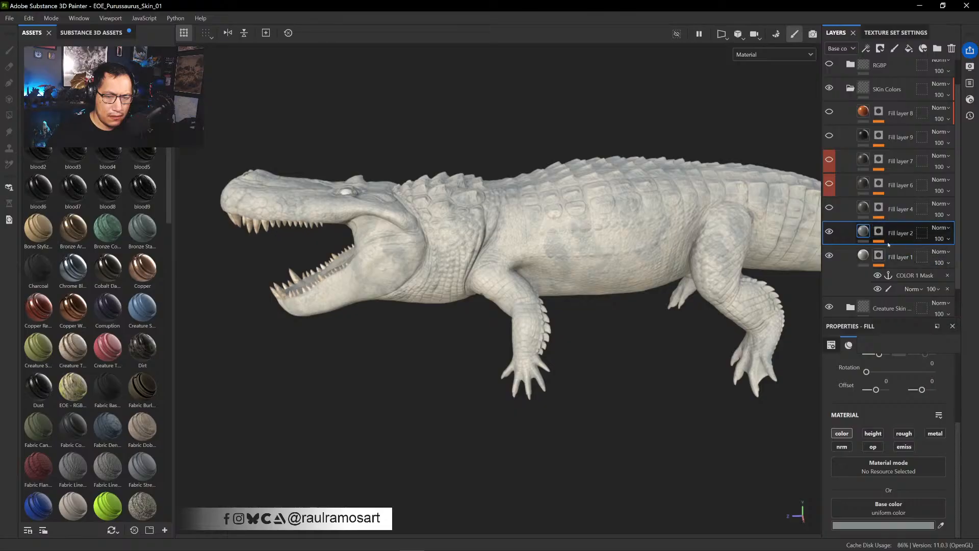
pyautogui.click(878, 231)
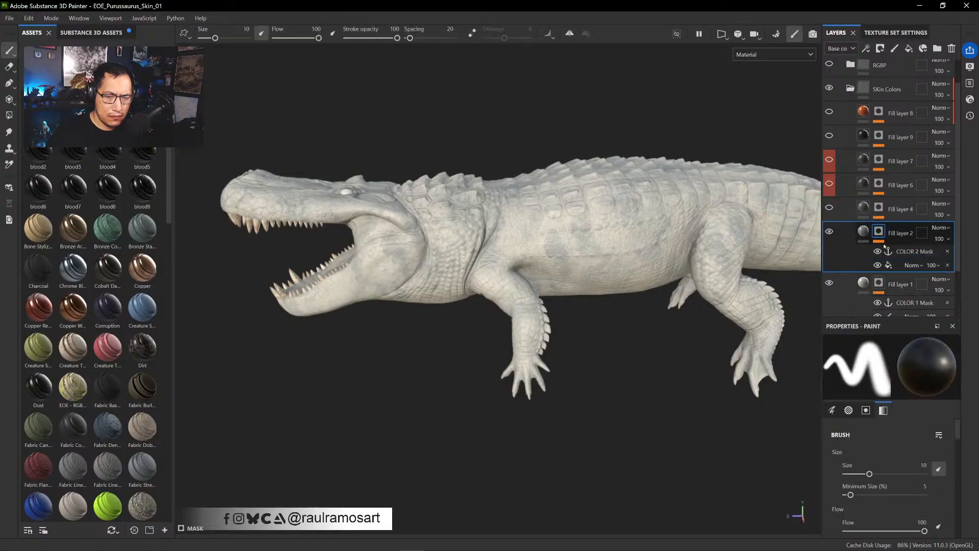
pyautogui.click(896, 263)
pyautogui.click(877, 266)
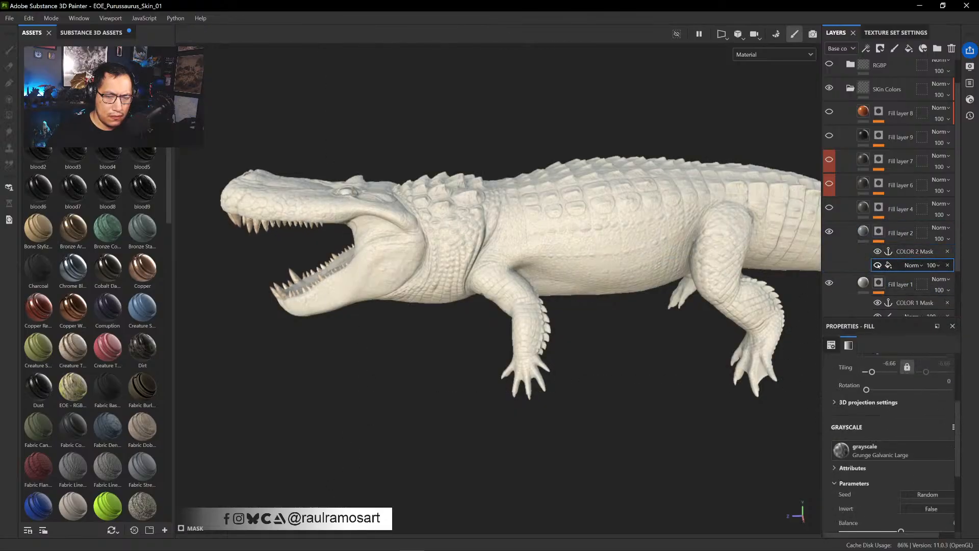
pyautogui.click(878, 265)
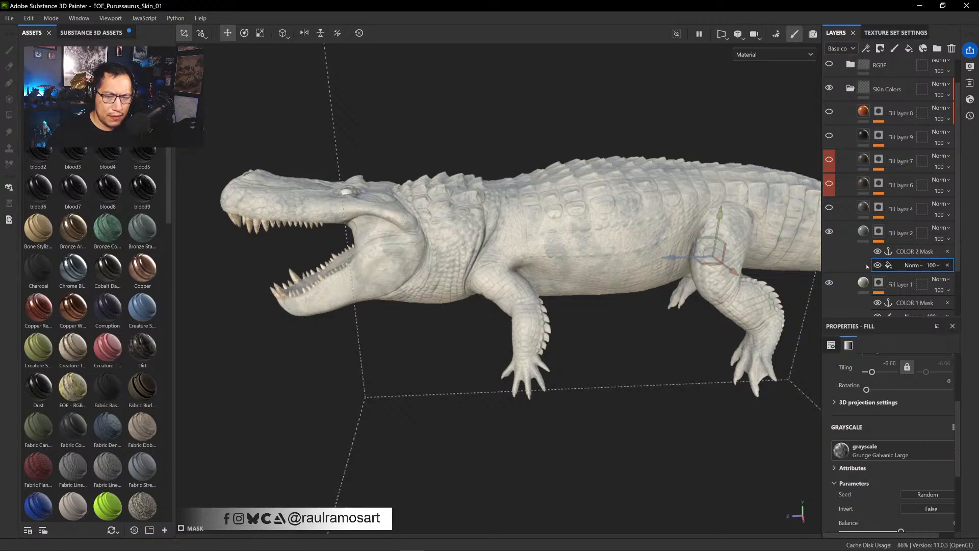
pyautogui.click(877, 265)
pyautogui.rightClick(897, 265)
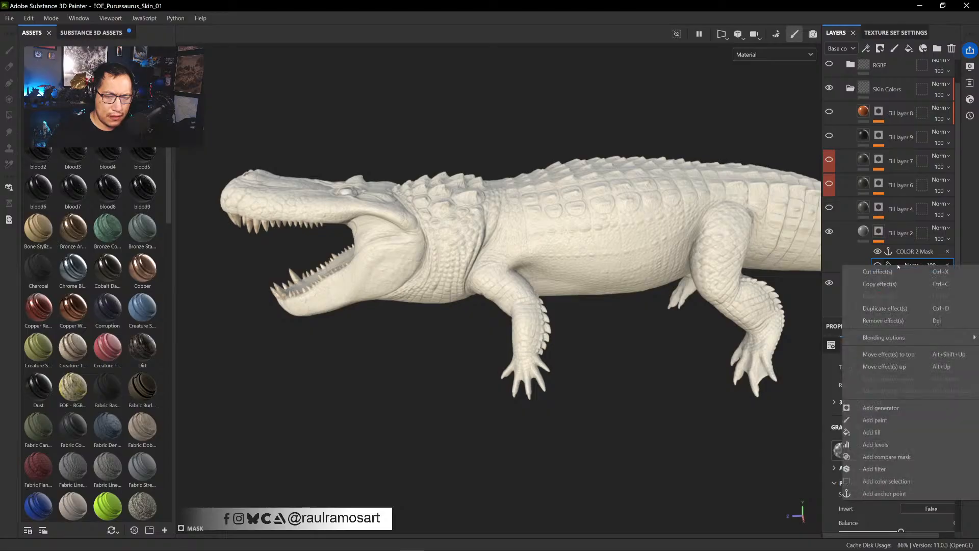
pyautogui.click(893, 421)
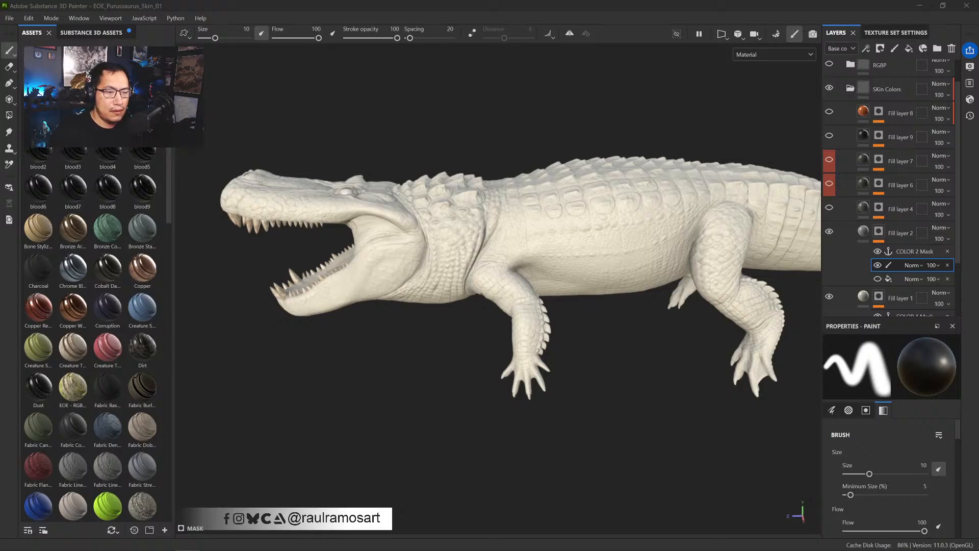
# - Choose a soft-textured artistic brush from the brush library and enlarge it to size 12.17
pyautogui.moveTo(589, 116)
pyautogui.keyDown('alt'); pyautogui.mouseDown()
pyautogui.moveTo(607, 135)
pyautogui.moveTo(620, 100)
pyautogui.moveTo(640, 124)
pyautogui.moveTo(620, 160)
pyautogui.moveTo(614, 136)
pyautogui.mouseUp(); pyautogui.keyUp('alt')
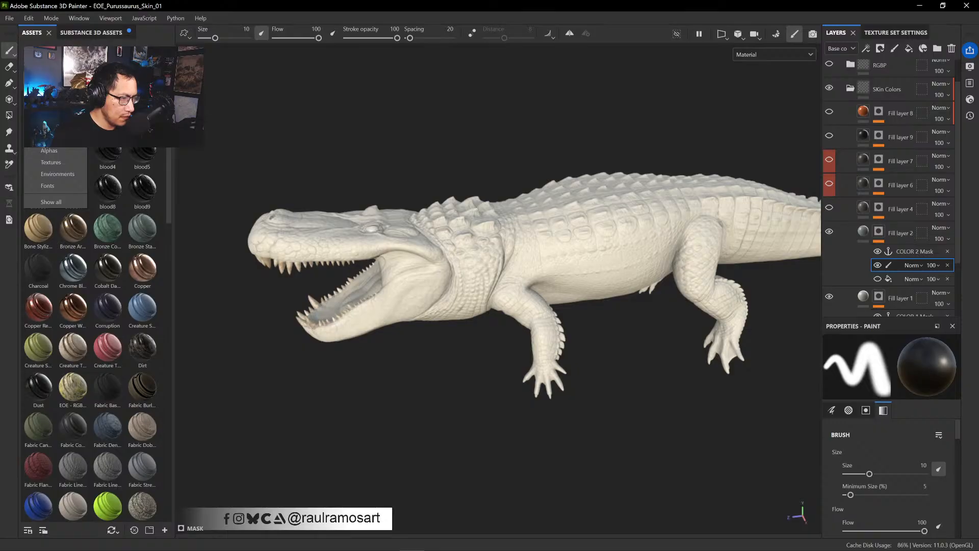
pyautogui.click(69, 139)
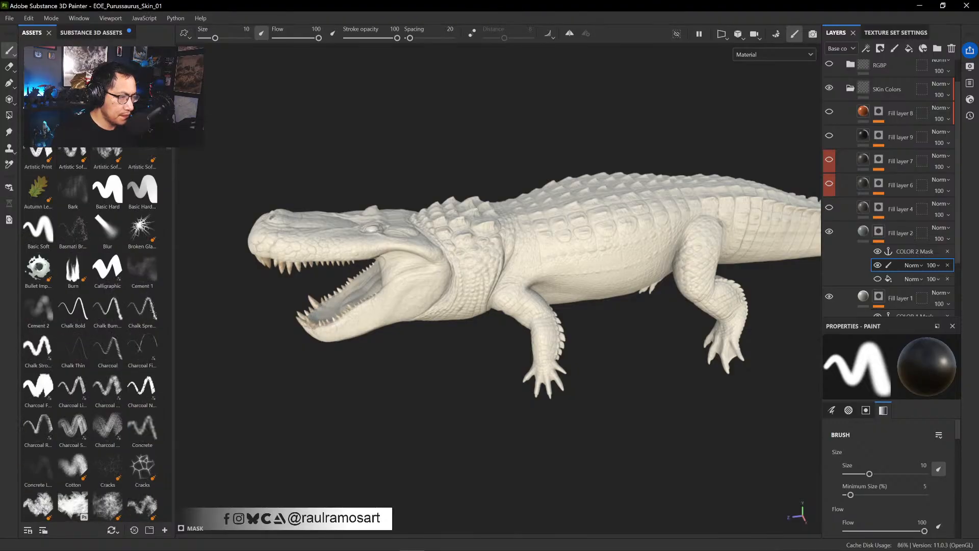
pyautogui.click(143, 156)
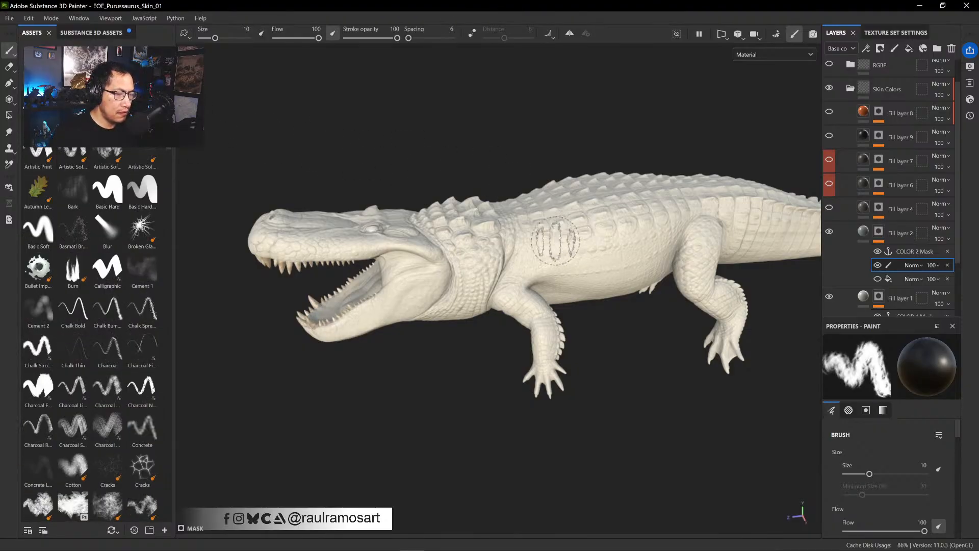
pyautogui.keyDown('ctrl'); pyautogui.moveTo(546, 235); pyautogui.dragTo(554, 235, button='right'); pyautogui.keyUp('ctrl')
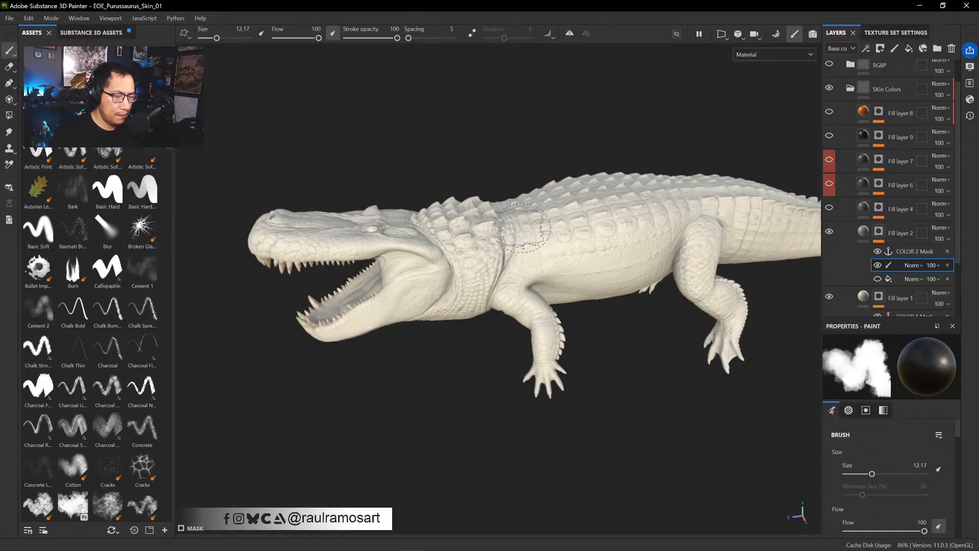
# - Switch the mask paint to white, turn on symmetry and paint over the top of the head, neck and shoulders
pyautogui.moveTo(532, 224)
pyautogui.keyDown('alt'); pyautogui.mouseDown()
pyautogui.moveTo(552, 230)
pyautogui.moveTo(519, 241)
pyautogui.moveTo(536, 195)
pyautogui.mouseUp(); pyautogui.keyUp('alt')
pyautogui.press('x')
pyautogui.hotkey('ctrl', 'z')
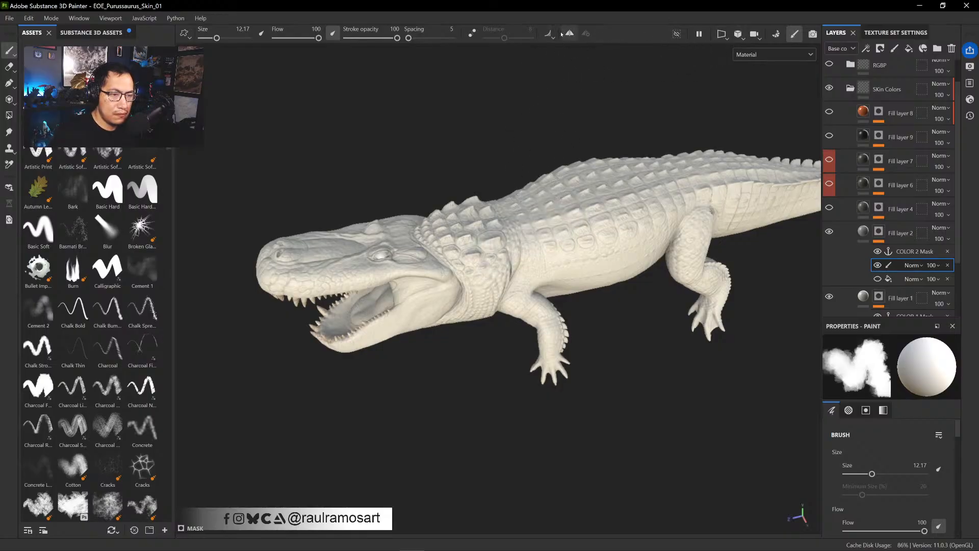
pyautogui.click(570, 34)
pyautogui.moveTo(566, 214)
pyautogui.mouseDown()
pyautogui.moveTo(530, 219)
pyautogui.moveTo(504, 206)
pyautogui.moveTo(326, 257)
pyautogui.moveTo(433, 268)
pyautogui.moveTo(352, 286)
pyautogui.moveTo(311, 270)
pyautogui.moveTo(278, 279)
pyautogui.moveTo(265, 250)
pyautogui.mouseUp()
pyautogui.moveTo(470, 252)
pyautogui.mouseDown()
pyautogui.moveTo(454, 291)
pyautogui.moveTo(443, 295)
pyautogui.moveTo(482, 280)
pyautogui.moveTo(521, 239)
pyautogui.mouseUp()
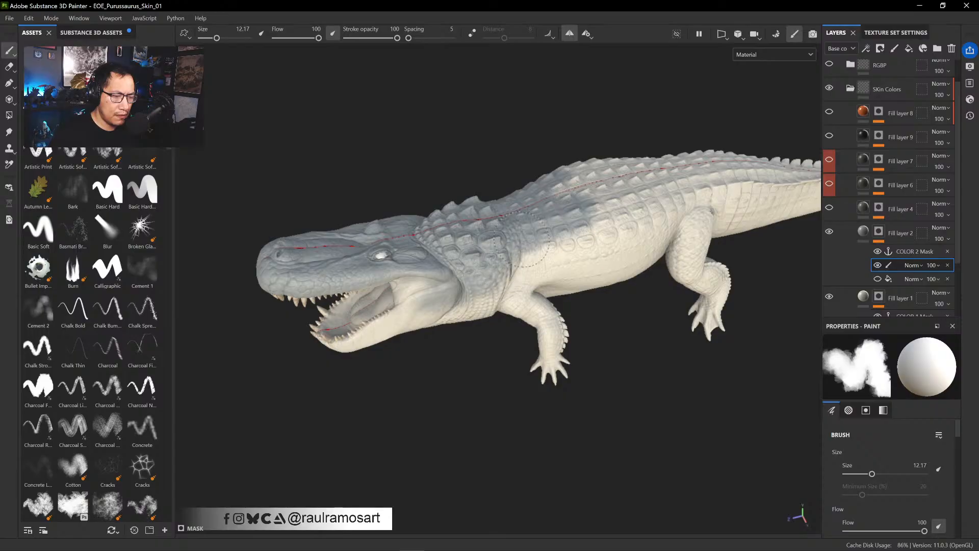
# - Paint Fill layer 2's mask white over the front legs, back, flanks and hind legs, leaving the belly pale
pyautogui.keyDown('alt'); pyautogui.moveTo(586, 219); pyautogui.dragTo(477, 243, button='middle'); pyautogui.keyUp('alt')
pyautogui.moveTo(477, 243)
pyautogui.mouseDown()
pyautogui.moveTo(421, 272)
pyautogui.moveTo(408, 314)
pyautogui.moveTo(443, 382)
pyautogui.mouseUp()
pyautogui.moveTo(439, 291); pyautogui.dragTo(466, 255)
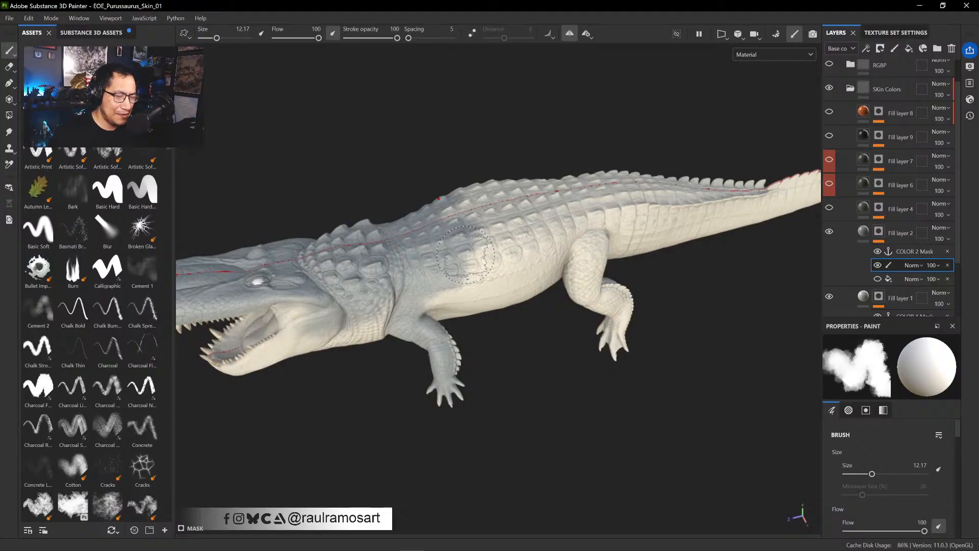
pyautogui.moveTo(465, 254)
pyautogui.mouseDown()
pyautogui.moveTo(446, 291)
pyautogui.moveTo(512, 273)
pyautogui.moveTo(505, 255)
pyautogui.moveTo(445, 262)
pyautogui.mouseUp()
pyautogui.moveTo(454, 261)
pyautogui.mouseDown()
pyautogui.moveTo(436, 193)
pyautogui.moveTo(487, 234)
pyautogui.moveTo(481, 260)
pyautogui.moveTo(530, 224)
pyautogui.moveTo(515, 249)
pyautogui.moveTo(521, 289)
pyautogui.moveTo(565, 315)
pyautogui.moveTo(540, 338)
pyautogui.moveTo(552, 348)
pyautogui.mouseUp()
pyautogui.moveTo(552, 309)
pyautogui.mouseDown()
pyautogui.moveTo(541, 214)
pyautogui.moveTo(611, 209)
pyautogui.moveTo(566, 194)
pyautogui.moveTo(650, 197)
pyautogui.mouseUp()
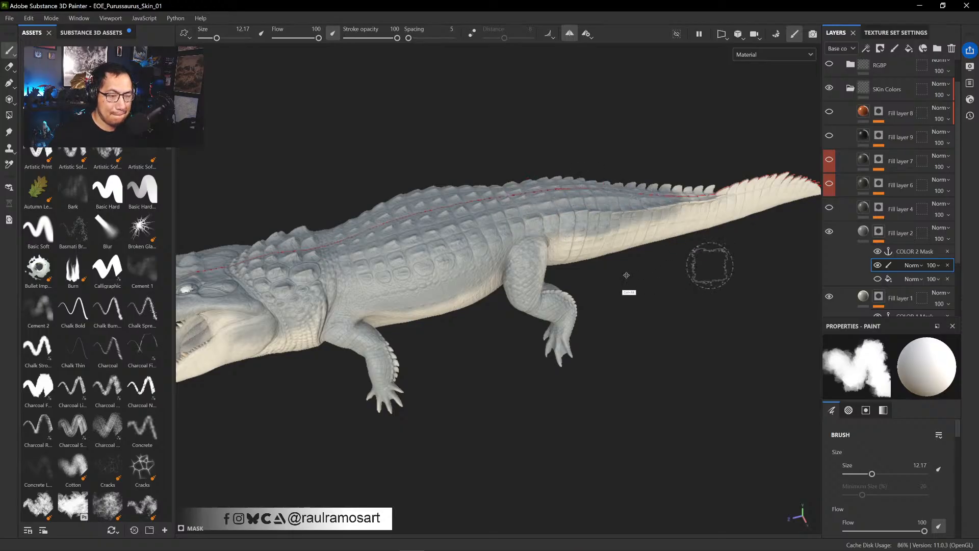
# - Paint Fill layer 2's mask white along the tail's upper side from the hips to the tip, leaving its underside pale
pyautogui.moveTo(629, 262)
pyautogui.keyDown('alt'); pyautogui.mouseDown()
pyautogui.moveTo(584, 304)
pyautogui.moveTo(615, 318)
pyautogui.moveTo(586, 273)
pyautogui.mouseUp(); pyautogui.keyUp('alt')
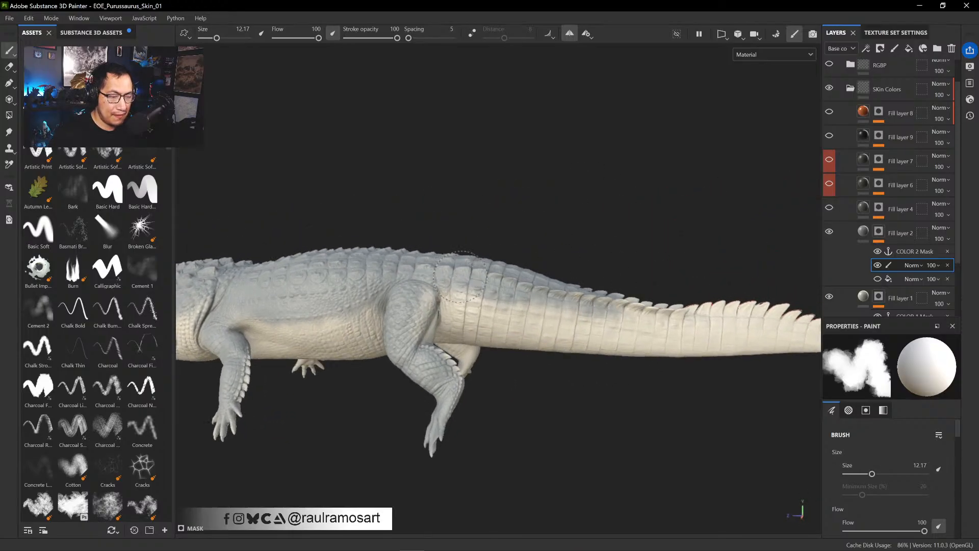
pyautogui.moveTo(433, 292)
pyautogui.mouseDown()
pyautogui.moveTo(423, 321)
pyautogui.moveTo(467, 304)
pyautogui.moveTo(510, 313)
pyautogui.moveTo(669, 306)
pyautogui.mouseUp()
pyautogui.moveTo(669, 306)
pyautogui.keyDown('alt'); pyautogui.mouseDown(button='middle')
pyautogui.moveTo(539, 308)
pyautogui.moveTo(509, 279)
pyautogui.mouseUp(button='middle'); pyautogui.keyUp('alt')
pyautogui.moveTo(440, 273)
pyautogui.mouseDown()
pyautogui.moveTo(545, 291)
pyautogui.moveTo(448, 303)
pyautogui.moveTo(500, 308)
pyautogui.moveTo(577, 289)
pyautogui.mouseUp()
pyautogui.moveTo(649, 287)
pyautogui.mouseDown()
pyautogui.moveTo(676, 301)
pyautogui.moveTo(604, 282)
pyautogui.mouseUp()
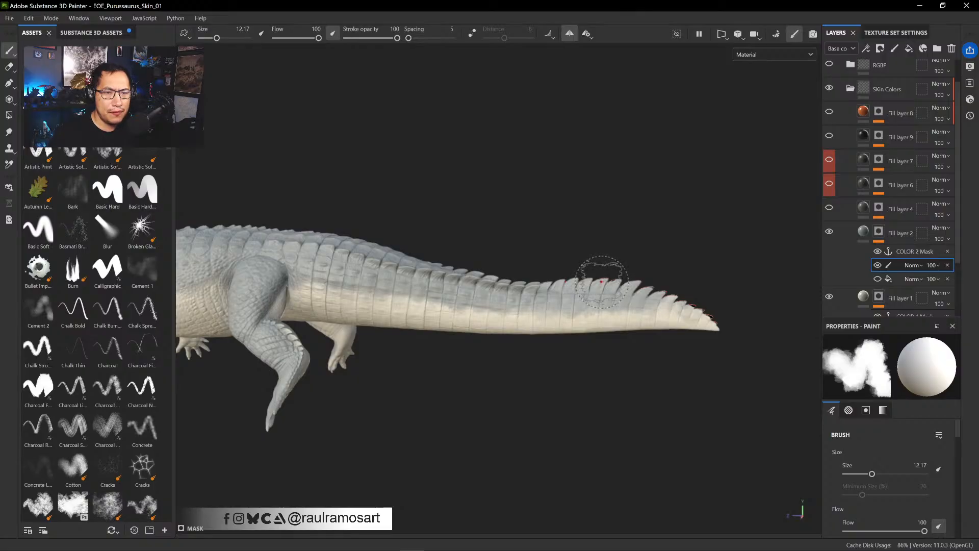
pyautogui.moveTo(601, 281)
pyautogui.mouseDown()
pyautogui.moveTo(601, 266)
pyautogui.moveTo(575, 280)
pyautogui.moveTo(641, 284)
pyautogui.moveTo(559, 294)
pyautogui.moveTo(545, 312)
pyautogui.moveTo(663, 305)
pyautogui.moveTo(705, 315)
pyautogui.moveTo(662, 343)
pyautogui.mouseUp()
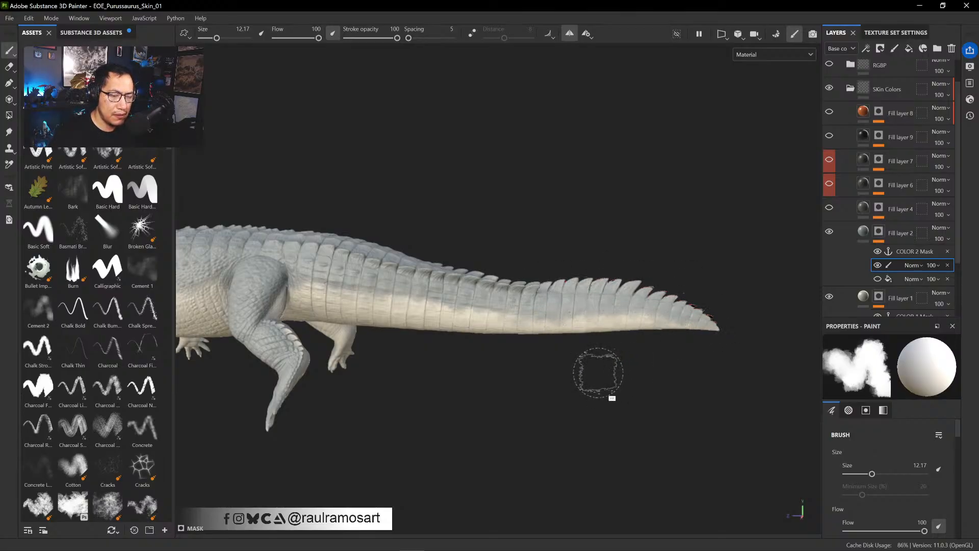
pyautogui.moveTo(599, 372)
pyautogui.keyDown('alt'); pyautogui.mouseDown()
pyautogui.moveTo(615, 374)
pyautogui.moveTo(628, 403)
pyautogui.moveTo(758, 365)
pyautogui.moveTo(714, 285)
pyautogui.mouseUp(); pyautogui.keyUp('alt')
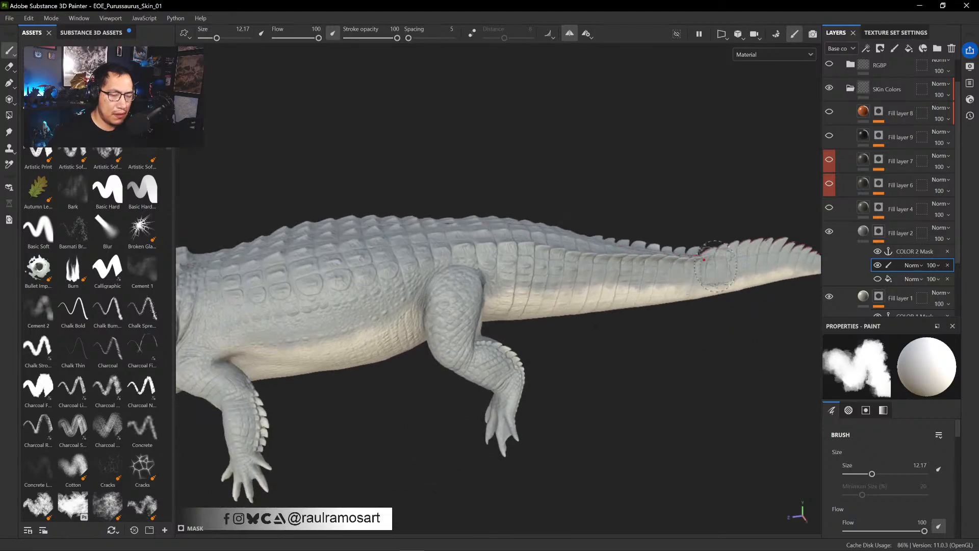
pyautogui.moveTo(600, 274); pyautogui.dragTo(546, 275)
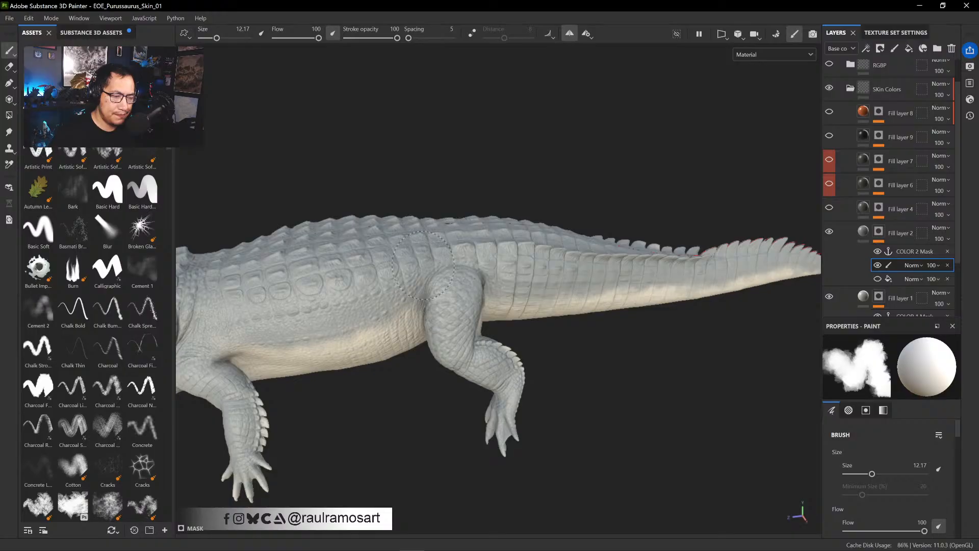
pyautogui.keyDown('alt'); pyautogui.moveTo(476, 281); pyautogui.dragTo(524, 284); pyautogui.keyUp('alt')
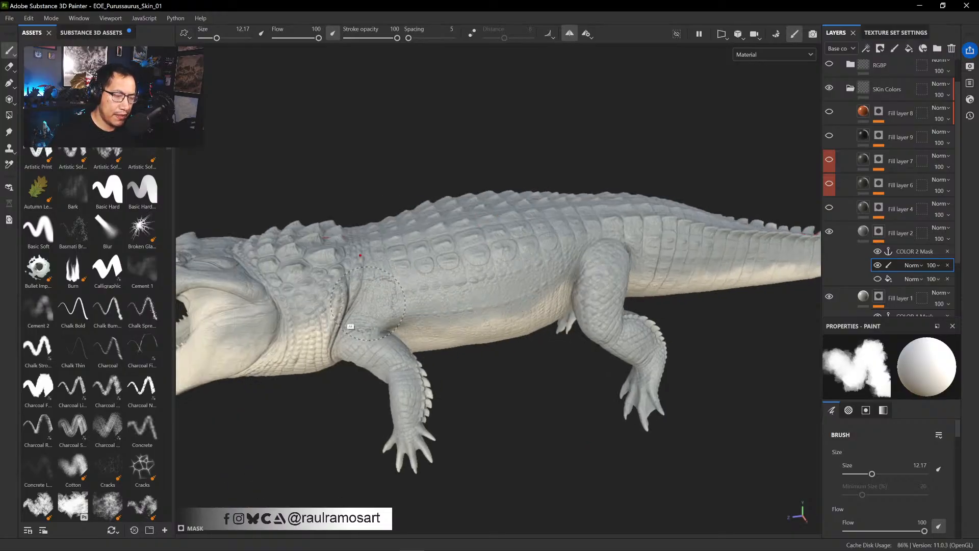
# - Examine the painted coverage across the UV islands in the 2D only view and return to the 3D only view
pyautogui.moveTo(354, 305)
pyautogui.keyDown('alt'); pyautogui.mouseDown(button='middle')
pyautogui.moveTo(574, 295)
pyautogui.moveTo(556, 293)
pyautogui.mouseUp(button='middle'); pyautogui.keyUp('alt')
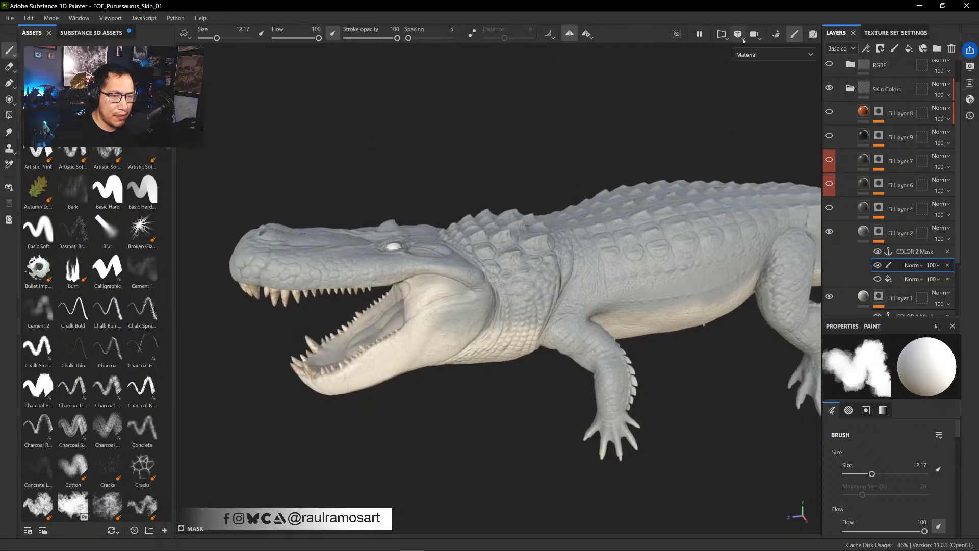
pyautogui.click(722, 35)
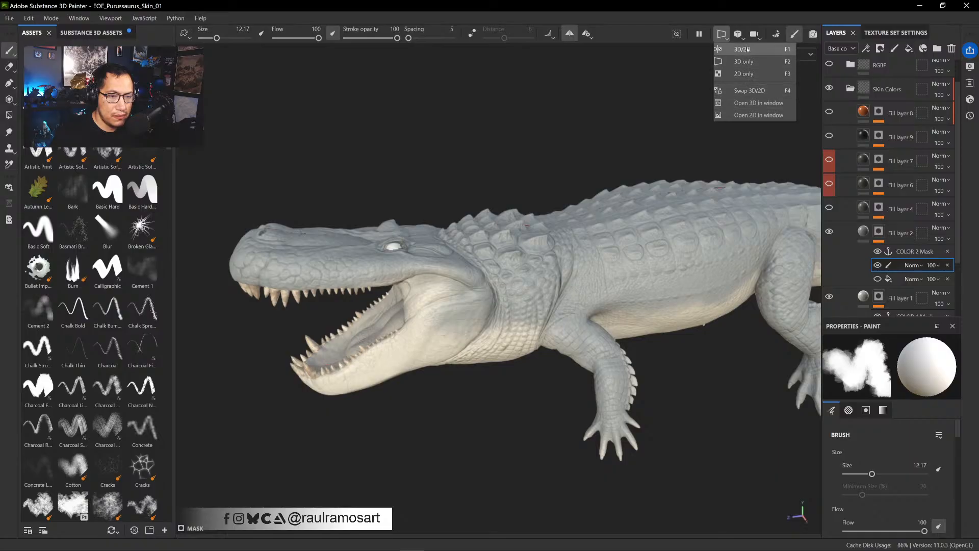
pyautogui.click(743, 73)
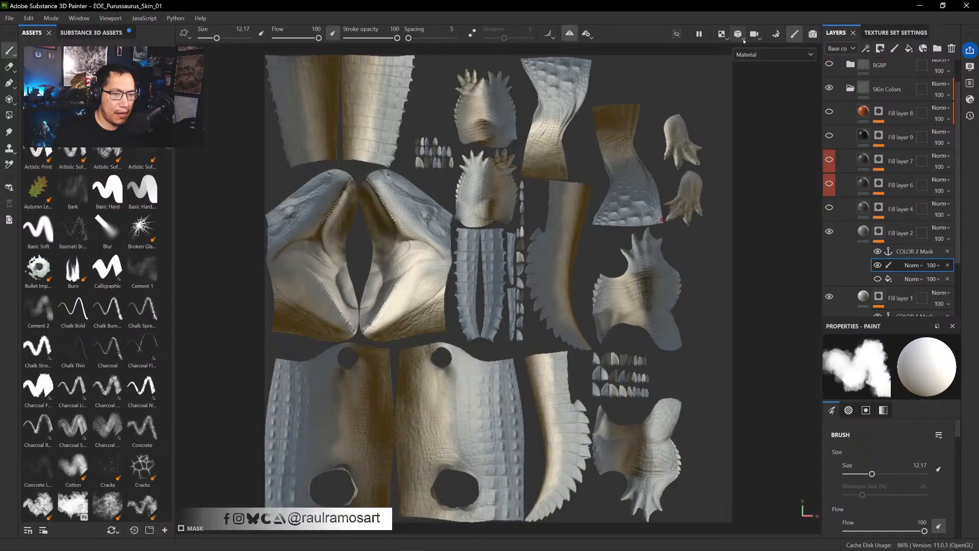
pyautogui.click(743, 39)
pyautogui.click(723, 37)
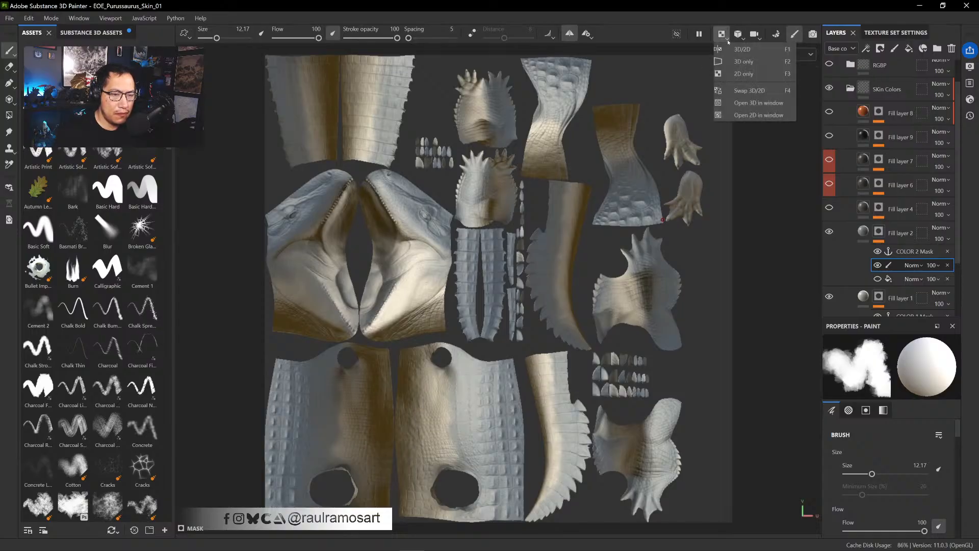
pyautogui.click(740, 65)
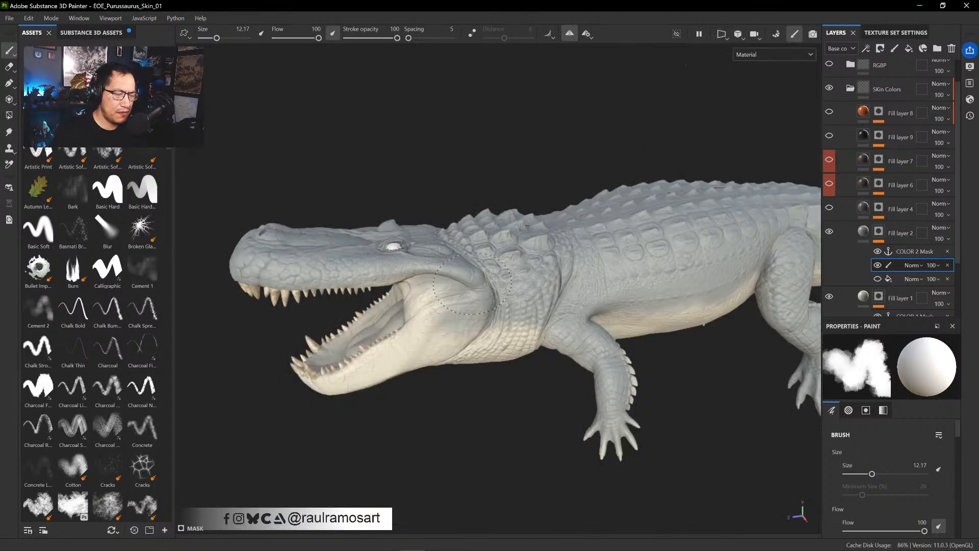
# - Paint Fill layer 2's mask over the cheek and lower jaw, reducing the brush size to 7.22 and correcting the jaw with black
pyautogui.moveTo(471, 284)
pyautogui.mouseDown()
pyautogui.moveTo(323, 389)
pyautogui.moveTo(423, 392)
pyautogui.moveTo(423, 324)
pyautogui.mouseUp()
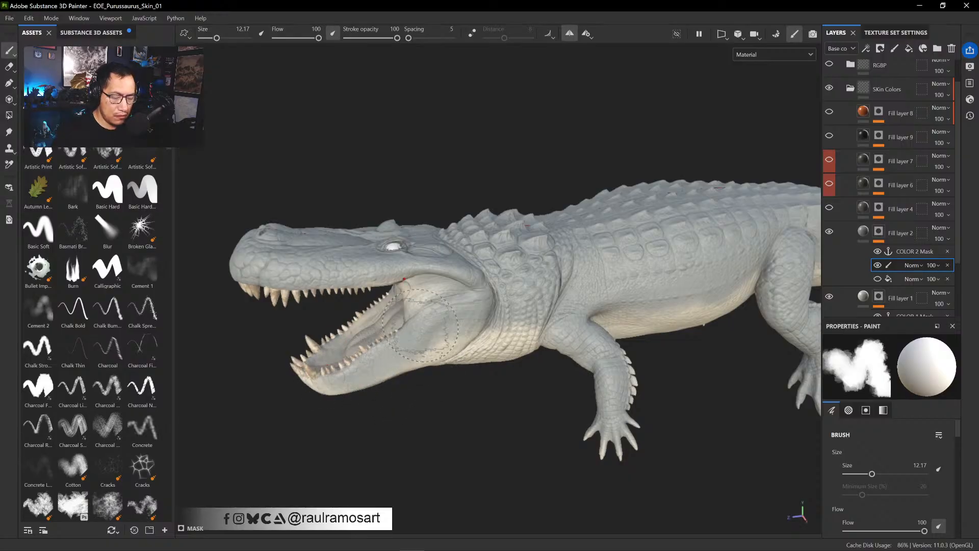
pyautogui.keyDown('ctrl'); pyautogui.moveTo(420, 326); pyautogui.dragTo(387, 325, button='right'); pyautogui.keyUp('ctrl')
pyautogui.keyDown('alt'); pyautogui.moveTo(448, 443); pyautogui.dragTo(535, 423); pyautogui.keyUp('alt')
pyautogui.moveTo(434, 412)
pyautogui.mouseDown()
pyautogui.moveTo(321, 441)
pyautogui.moveTo(286, 439)
pyautogui.moveTo(357, 446)
pyautogui.moveTo(433, 353)
pyautogui.mouseUp()
pyautogui.keyDown('alt'); pyautogui.moveTo(467, 428); pyautogui.dragTo(416, 390); pyautogui.keyUp('alt')
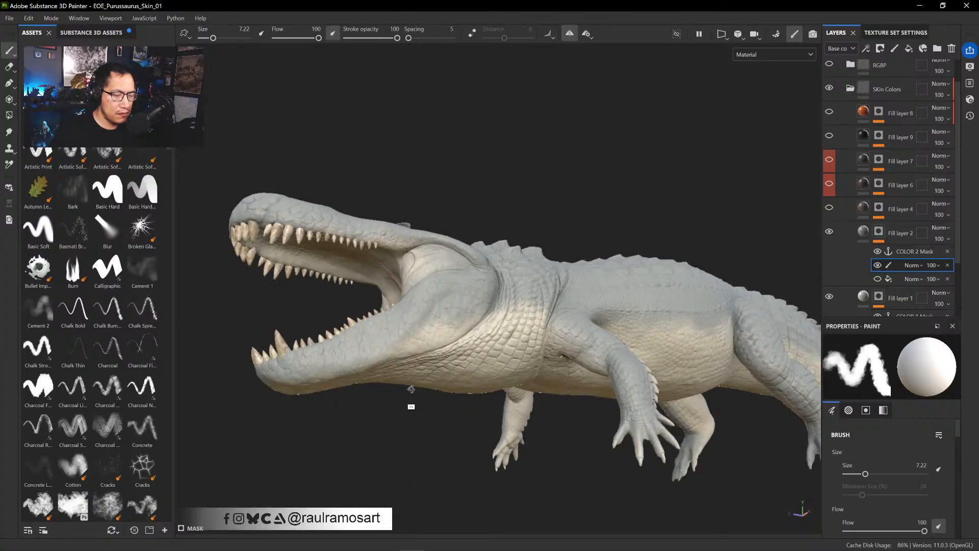
pyautogui.keyDown('alt'); pyautogui.moveTo(430, 448); pyautogui.dragTo(408, 453); pyautogui.keyUp('alt')
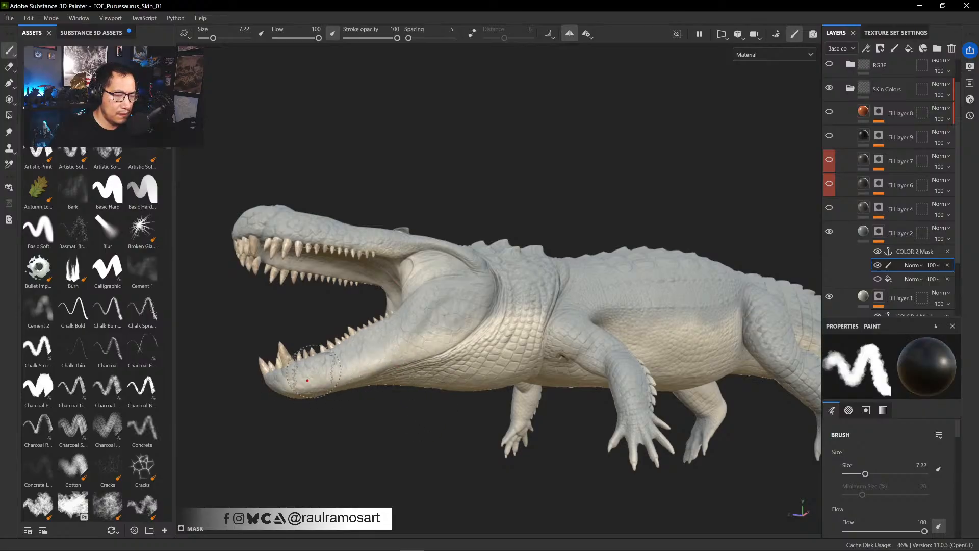
pyautogui.press('x')
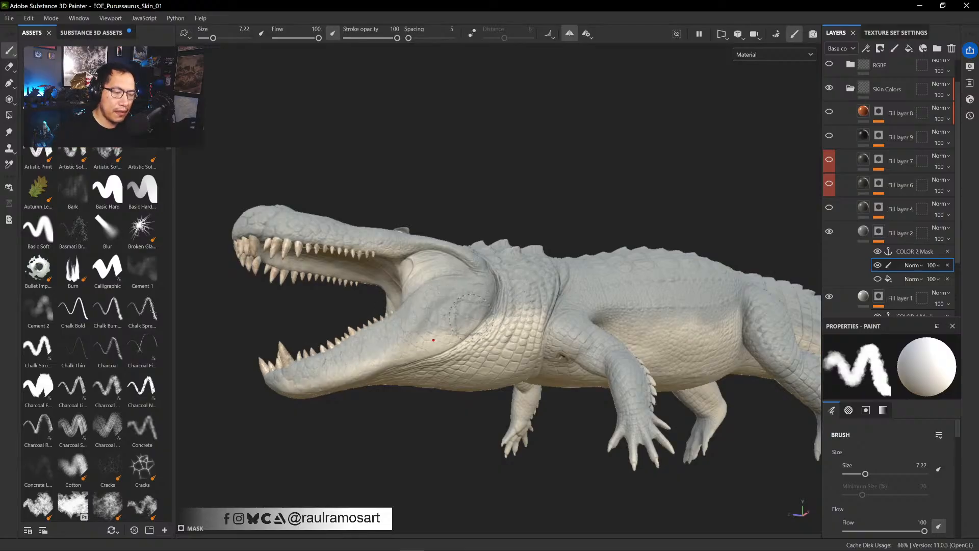
# - Refine Fill layer 2's mask around the throat, flanks and legs, alternating black and white paint
pyautogui.moveTo(470, 316)
pyautogui.keyDown('alt'); pyautogui.mouseDown()
pyautogui.moveTo(513, 399)
pyautogui.moveTo(422, 383)
pyautogui.mouseUp(); pyautogui.keyUp('alt')
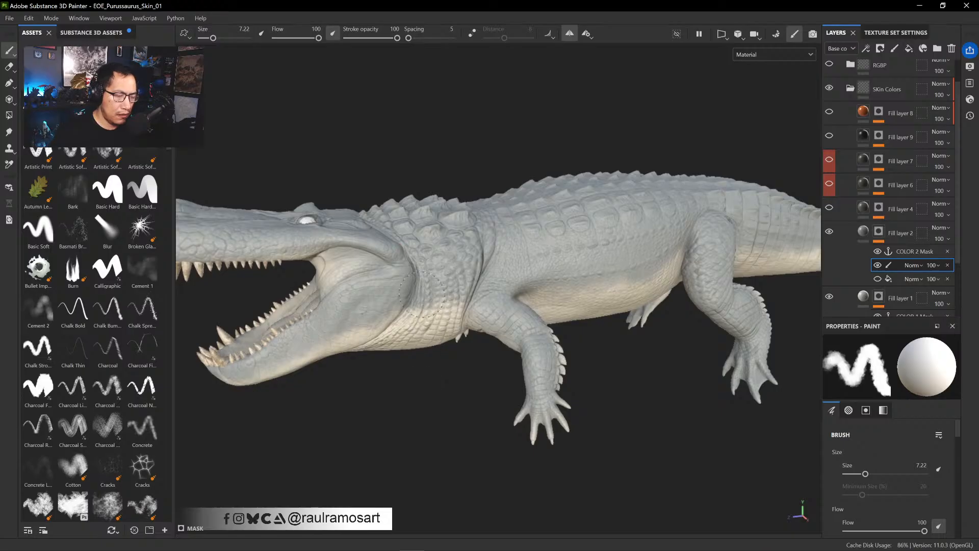
pyautogui.press('x')
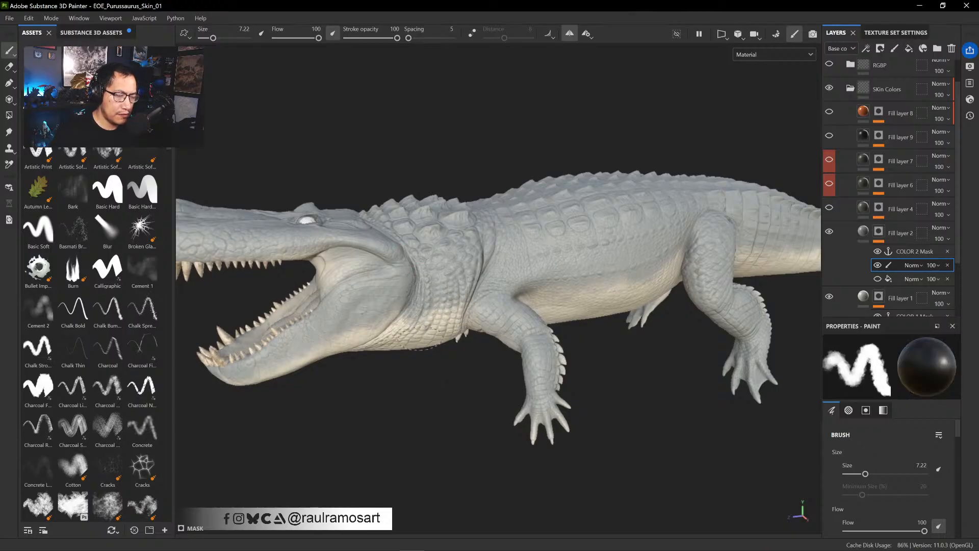
pyautogui.press('x')
pyautogui.keyDown('alt'); pyautogui.moveTo(532, 295); pyautogui.dragTo(526, 279); pyautogui.keyUp('alt')
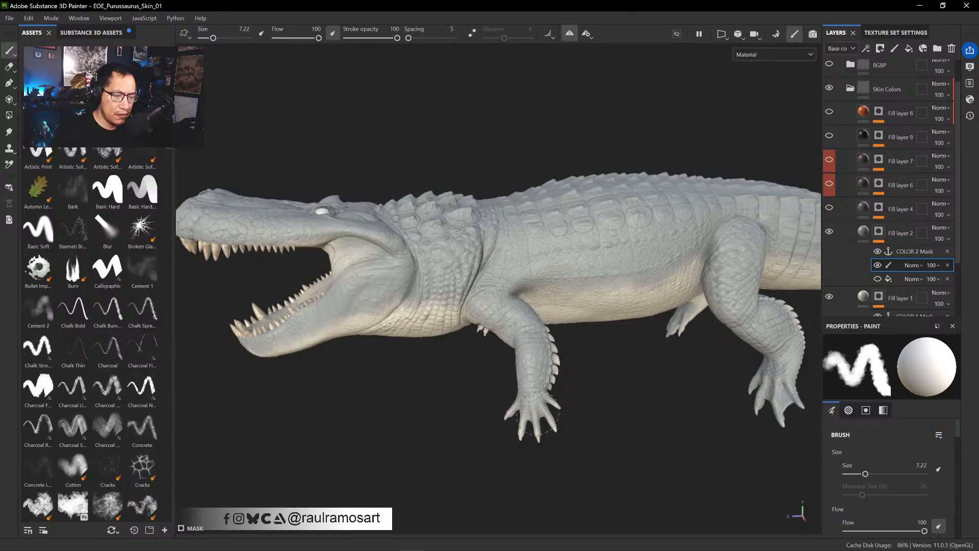
pyautogui.keyDown('alt'); pyautogui.moveTo(571, 385); pyautogui.dragTo(493, 387, button='middle'); pyautogui.keyUp('alt')
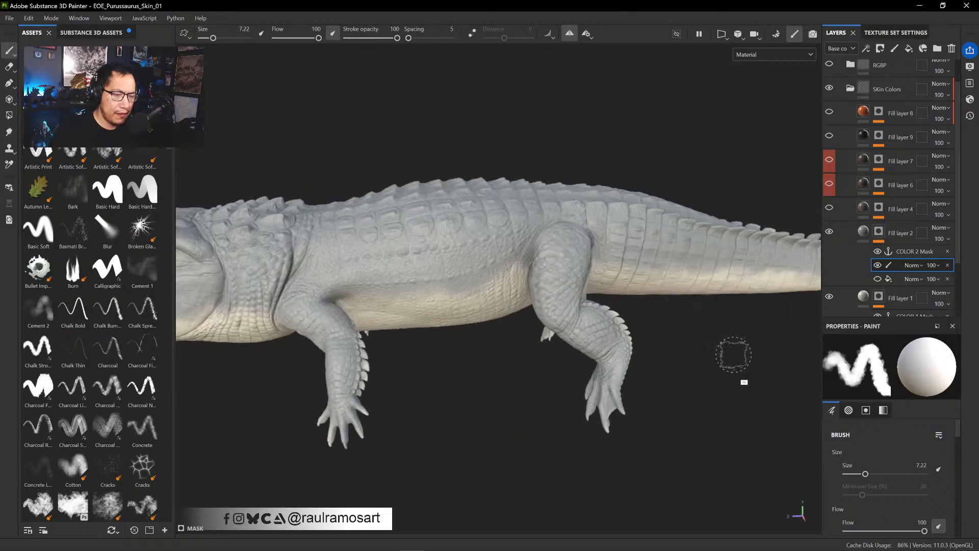
pyautogui.keyDown('alt'); pyautogui.moveTo(733, 353); pyautogui.dragTo(555, 398); pyautogui.keyUp('alt')
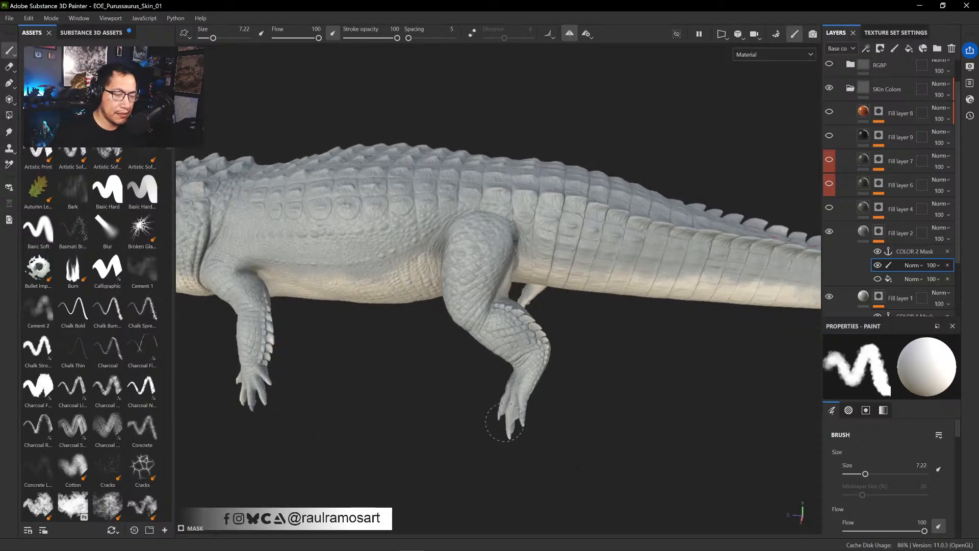
pyautogui.moveTo(535, 409)
pyautogui.keyDown('alt'); pyautogui.mouseDown()
pyautogui.moveTo(633, 405)
pyautogui.moveTo(505, 357)
pyautogui.moveTo(479, 362)
pyautogui.mouseUp(); pyautogui.keyUp('alt')
pyautogui.keyDown('alt'); pyautogui.moveTo(595, 341); pyautogui.dragTo(512, 311); pyautogui.keyUp('alt')
# - Refine Fill layer 2's mask edge along the tail's lower side, alternating black and white paint from the hips to the tip
pyautogui.press('x')
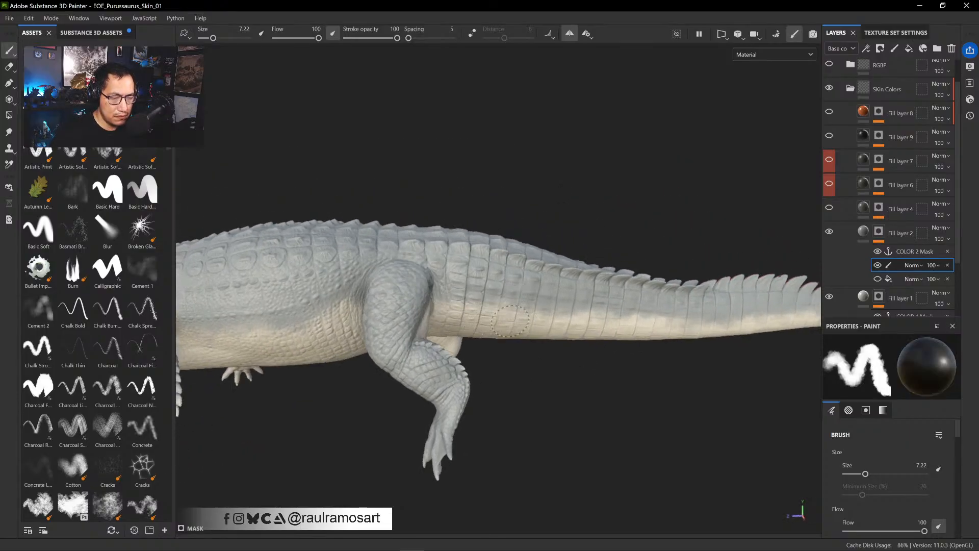
pyautogui.moveTo(590, 323)
pyautogui.keyDown('alt'); pyautogui.mouseDown()
pyautogui.moveTo(568, 394)
pyautogui.moveTo(520, 343)
pyautogui.mouseUp(); pyautogui.keyUp('alt')
pyautogui.press('x')
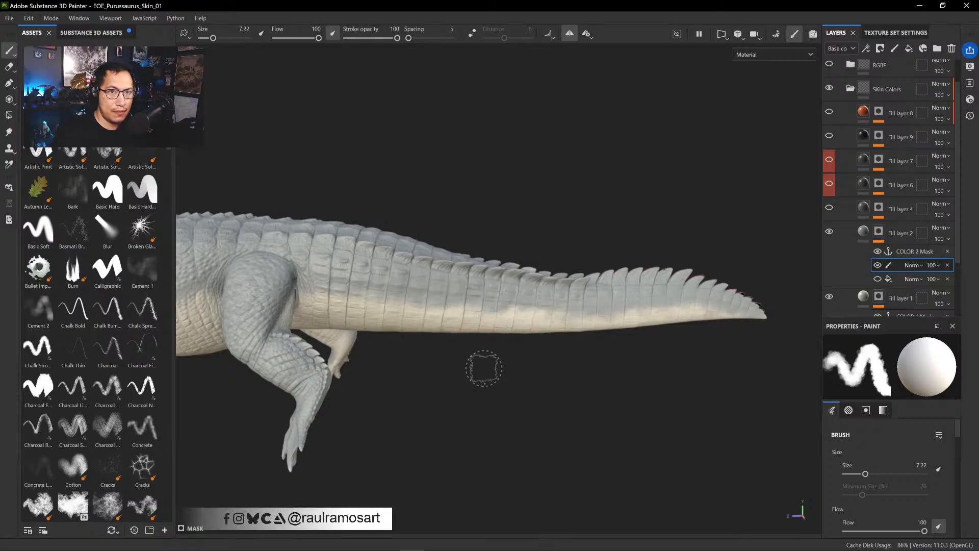
pyautogui.keyDown('alt'); pyautogui.moveTo(515, 422); pyautogui.dragTo(552, 380, button='middle'); pyautogui.keyUp('alt')
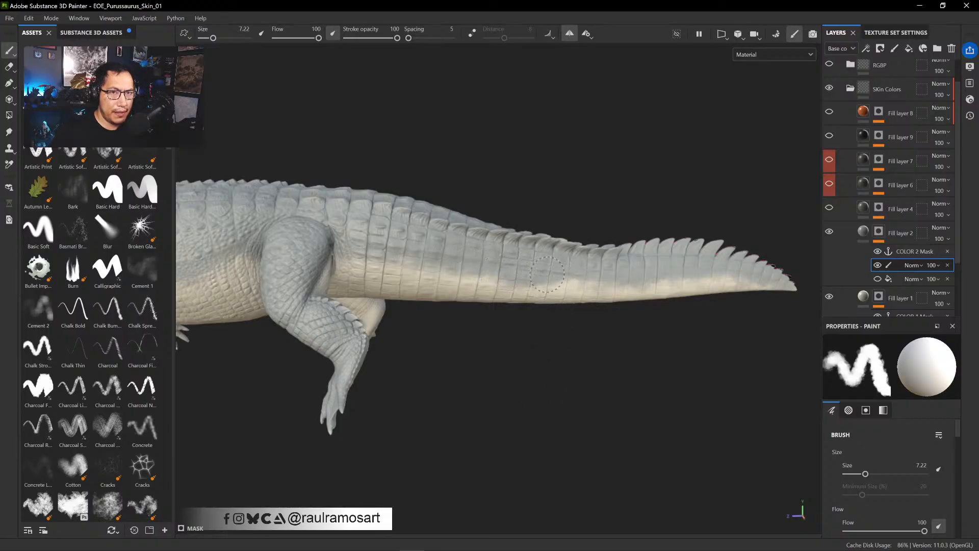
pyautogui.moveTo(480, 265); pyautogui.dragTo(408, 257)
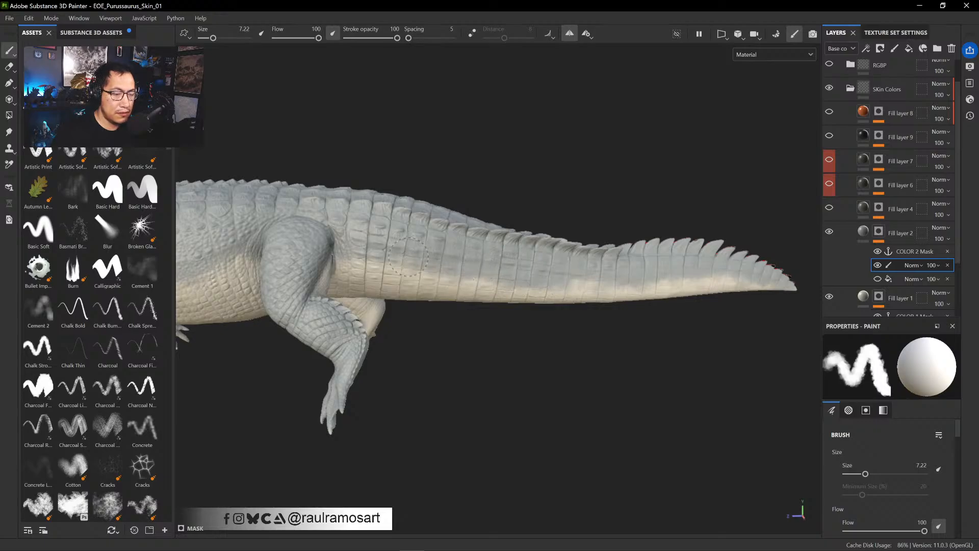
pyautogui.press('x')
pyautogui.moveTo(465, 285); pyautogui.dragTo(552, 295)
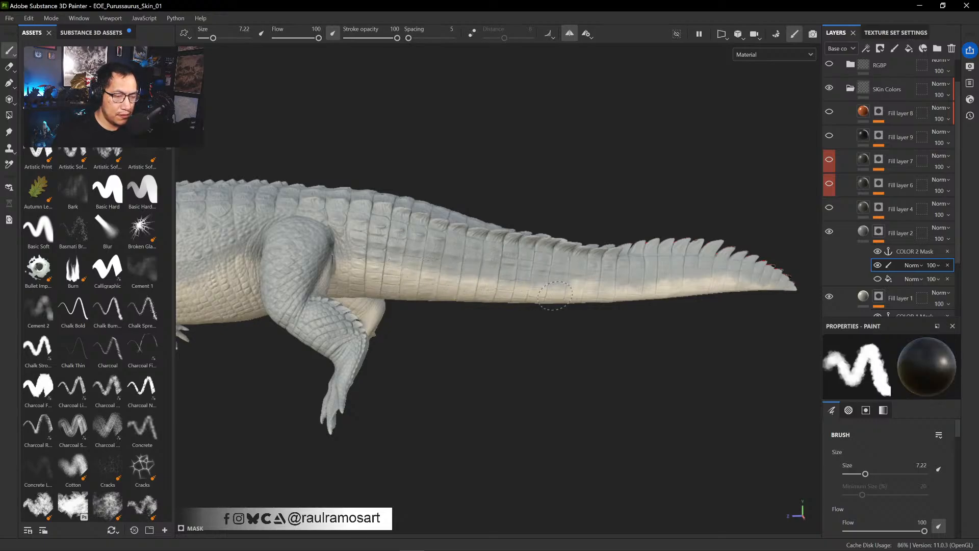
pyautogui.press('x')
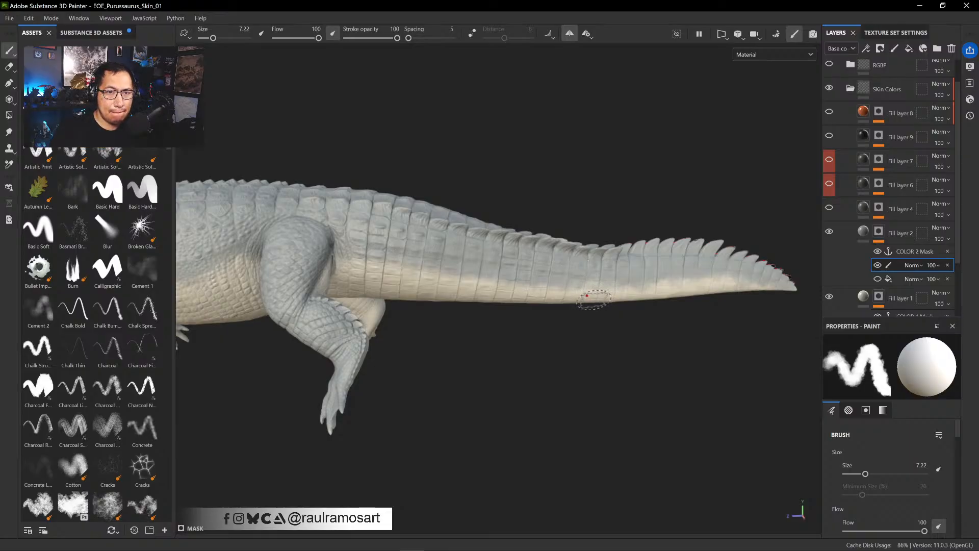
pyautogui.keyDown('alt'); pyautogui.moveTo(581, 375); pyautogui.dragTo(656, 245, button='middle'); pyautogui.keyUp('alt')
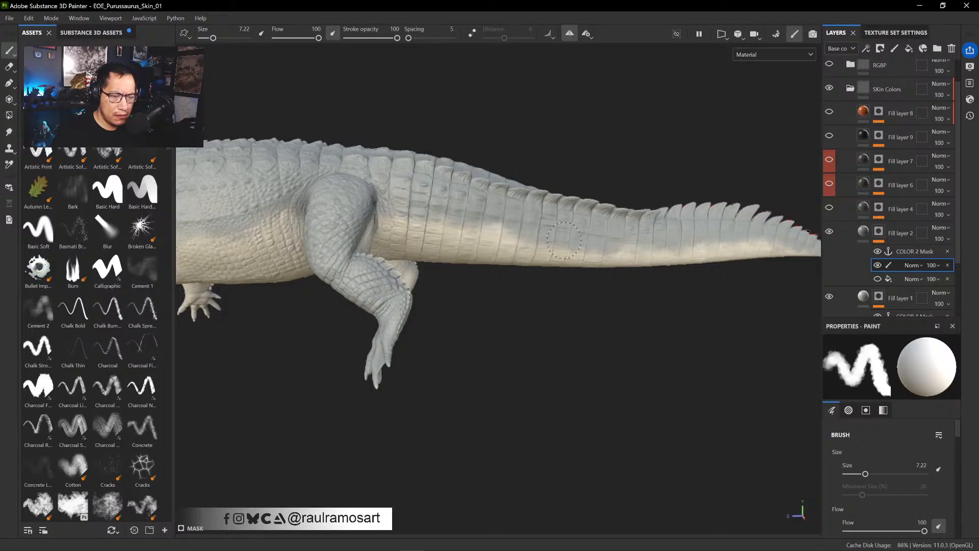
pyautogui.press('x')
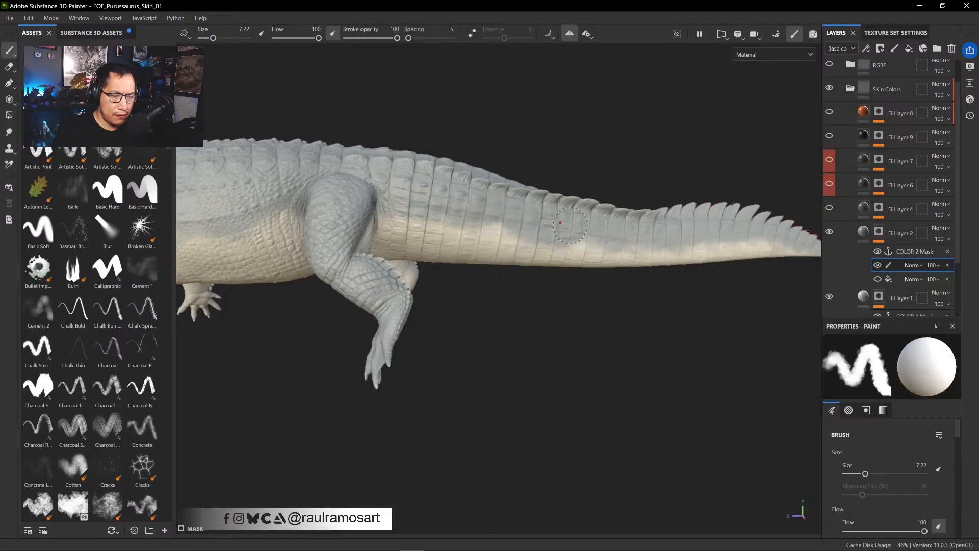
# - Examine the painted coverage from tail to head, and look through Fill layer 2 and the contents of the Creature Skin folder
pyautogui.keyDown('alt'); pyautogui.moveTo(454, 286); pyautogui.dragTo(693, 275, button='middle'); pyautogui.keyUp('alt')
pyautogui.keyDown('alt'); pyautogui.moveTo(440, 314); pyautogui.dragTo(457, 349); pyautogui.keyUp('alt')
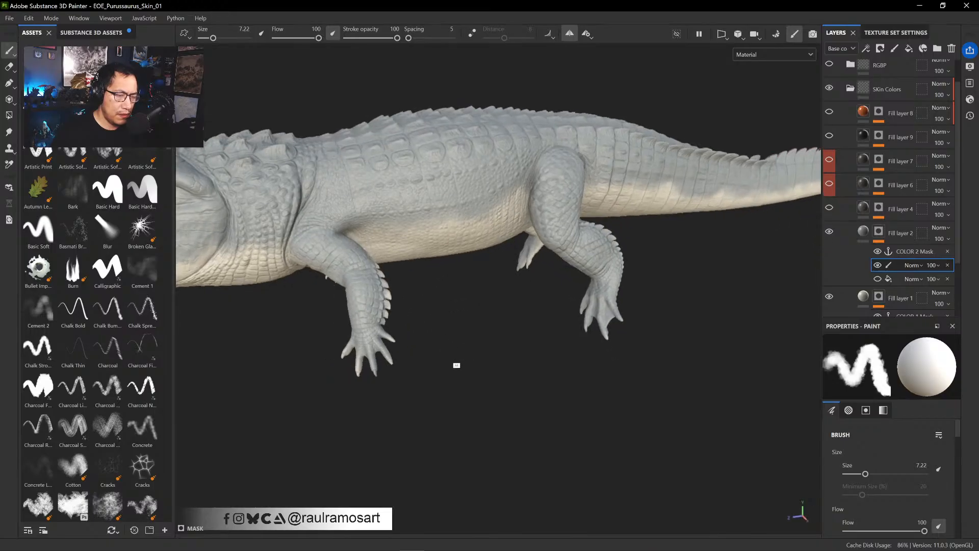
pyautogui.moveTo(505, 352)
pyautogui.keyDown('alt'); pyautogui.mouseDown(button='middle')
pyautogui.moveTo(640, 367)
pyautogui.moveTo(703, 396)
pyautogui.mouseUp(button='middle'); pyautogui.keyUp('alt')
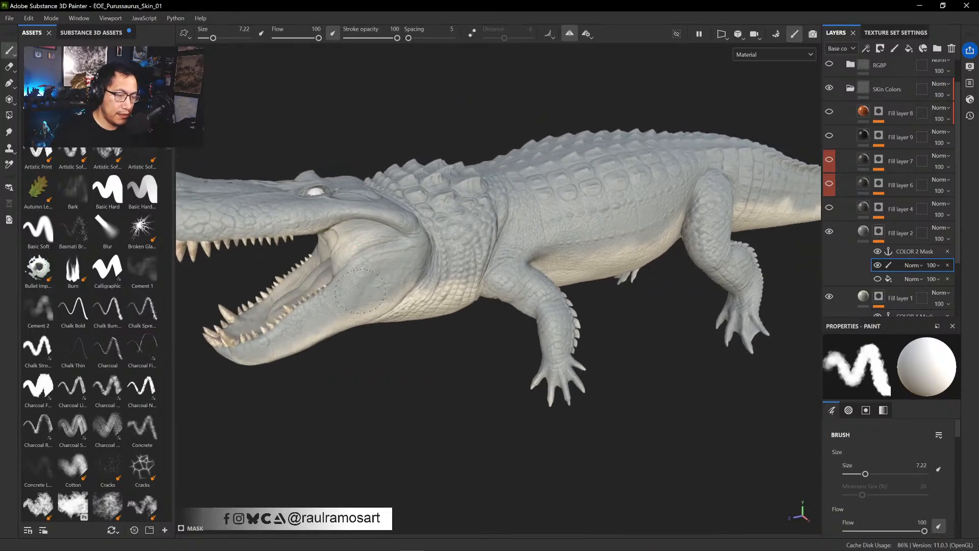
pyautogui.keyDown('alt'); pyautogui.moveTo(350, 375); pyautogui.dragTo(437, 389); pyautogui.keyUp('alt')
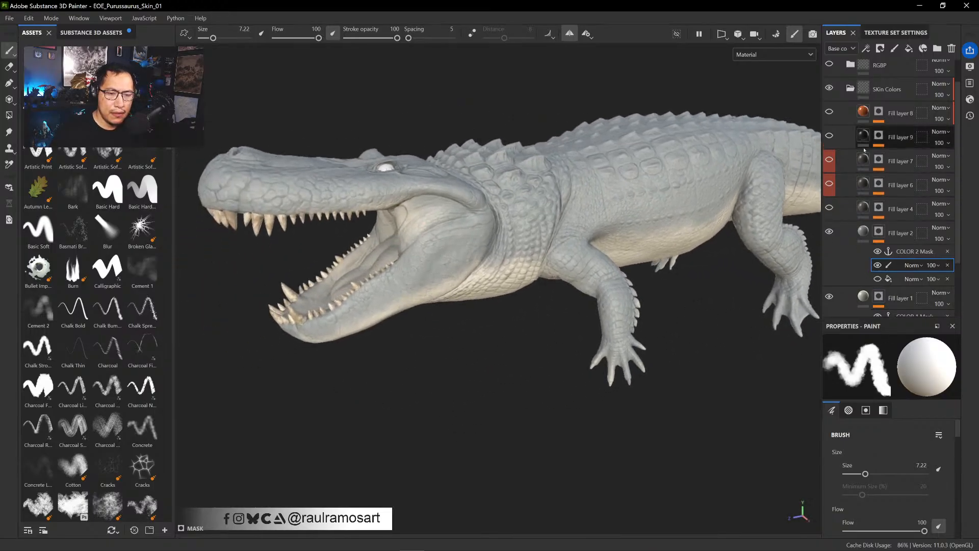
pyautogui.click(863, 232)
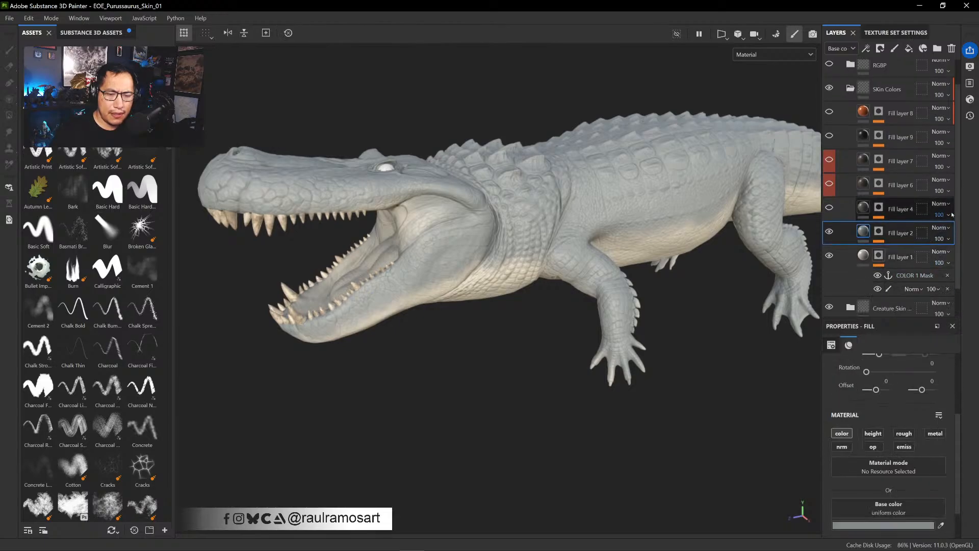
pyautogui.scroll(-2, 863, 278)
pyautogui.click(850, 273)
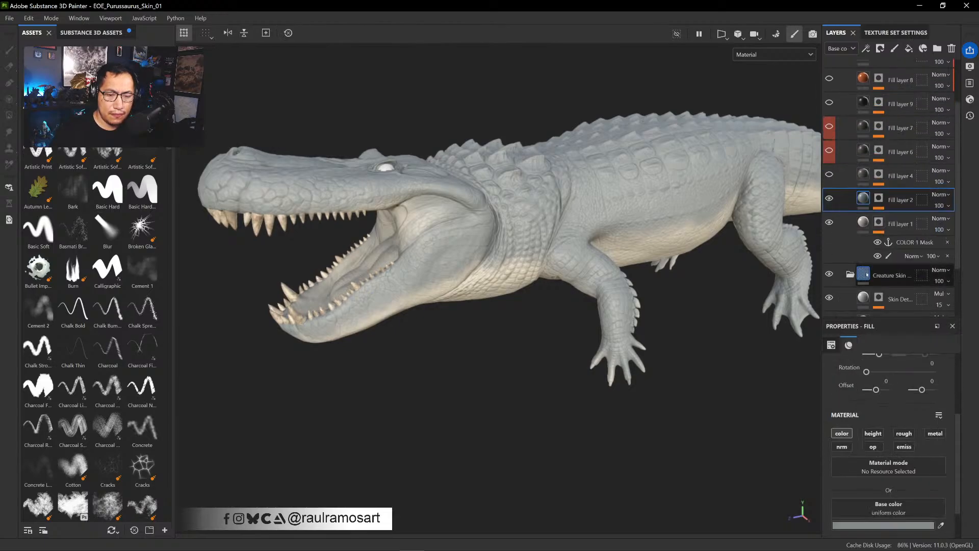
pyautogui.scroll(-3, 892, 257)
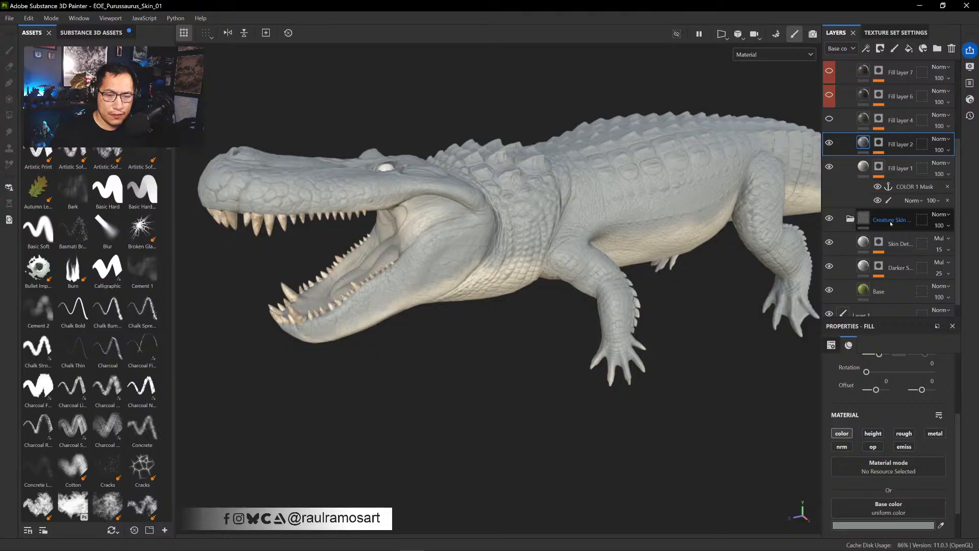
pyautogui.click(850, 219)
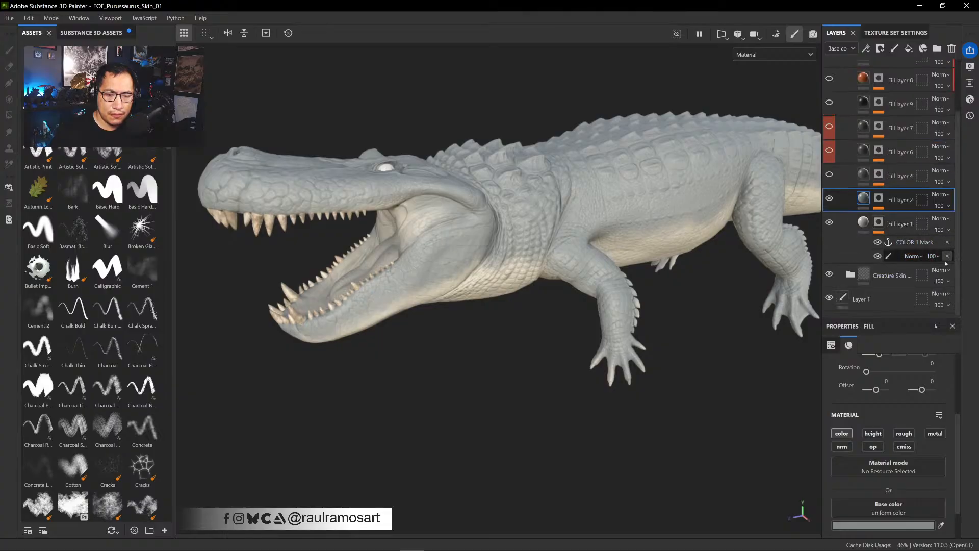
# - Add a fill layer directly above the Creature Skin folder and name it Mouth Interior Mask
pyautogui.click(895, 274)
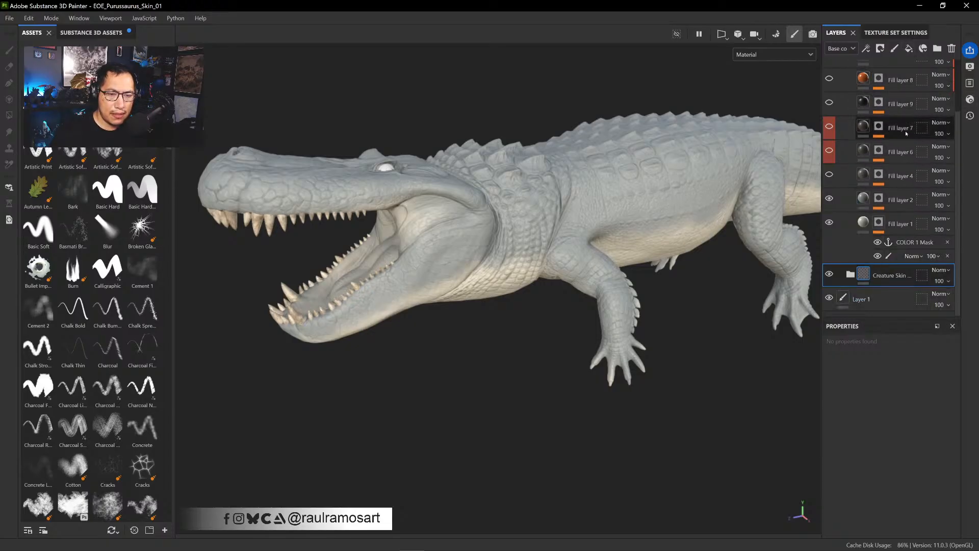
pyautogui.click(908, 49)
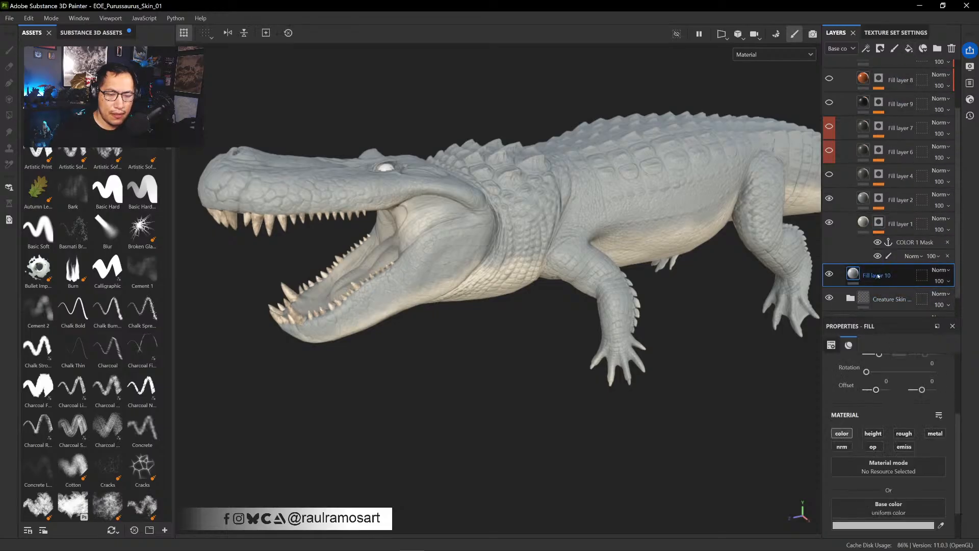
pyautogui.doubleClick(876, 274)
pyautogui.write('Mou')
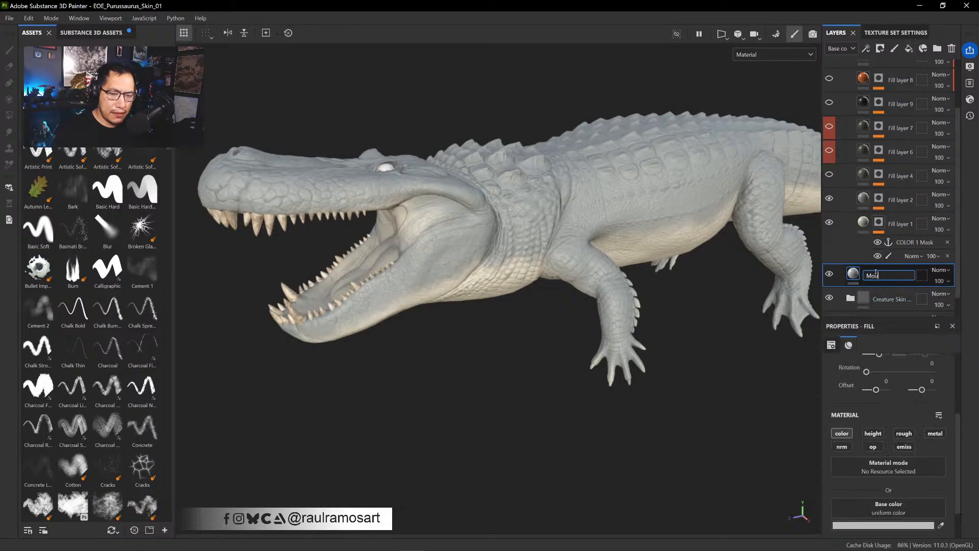
pyautogui.write('th Interior M')
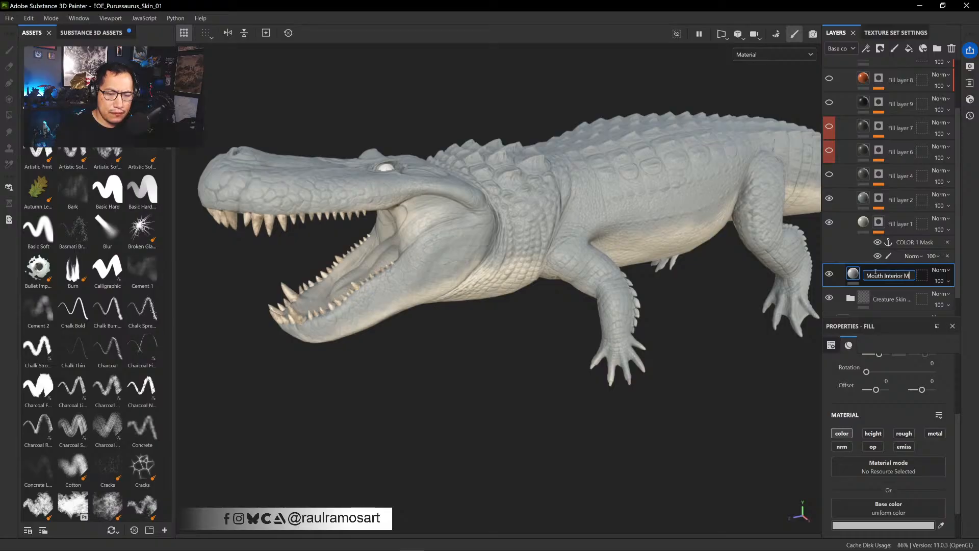
pyautogui.write('ask')
pyautogui.press('Return')
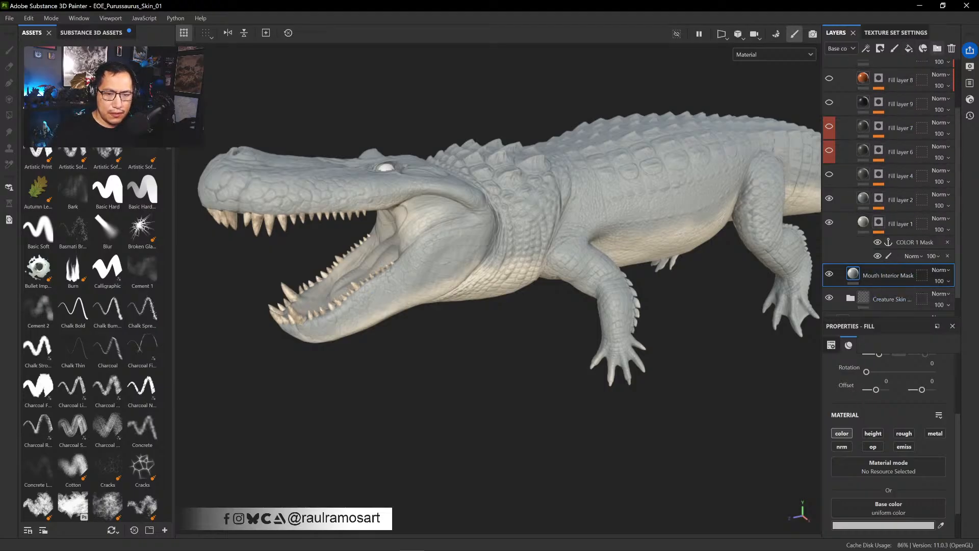
# - Add a folder directly above the Mouth Interior Mask layer and name it MASKS
pyautogui.click(937, 48)
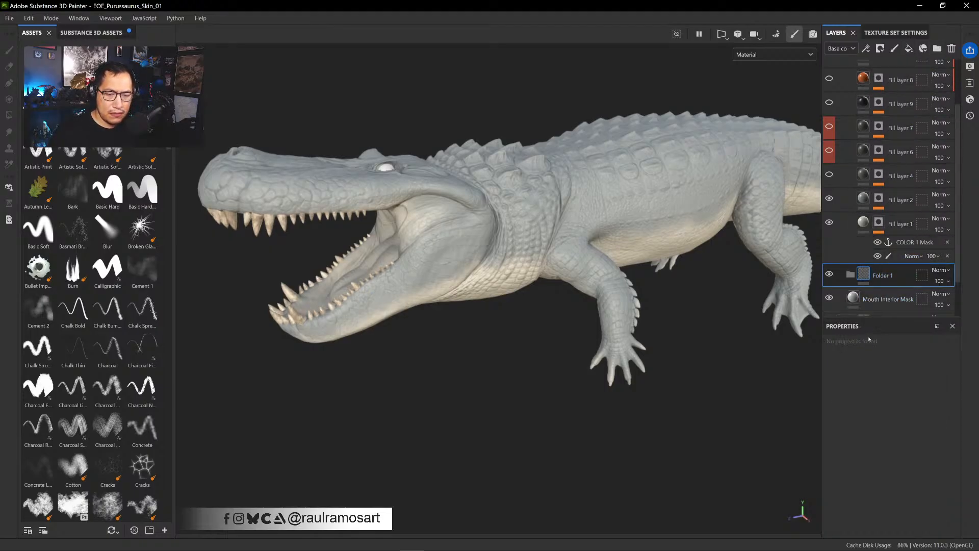
pyautogui.doubleClick(879, 276)
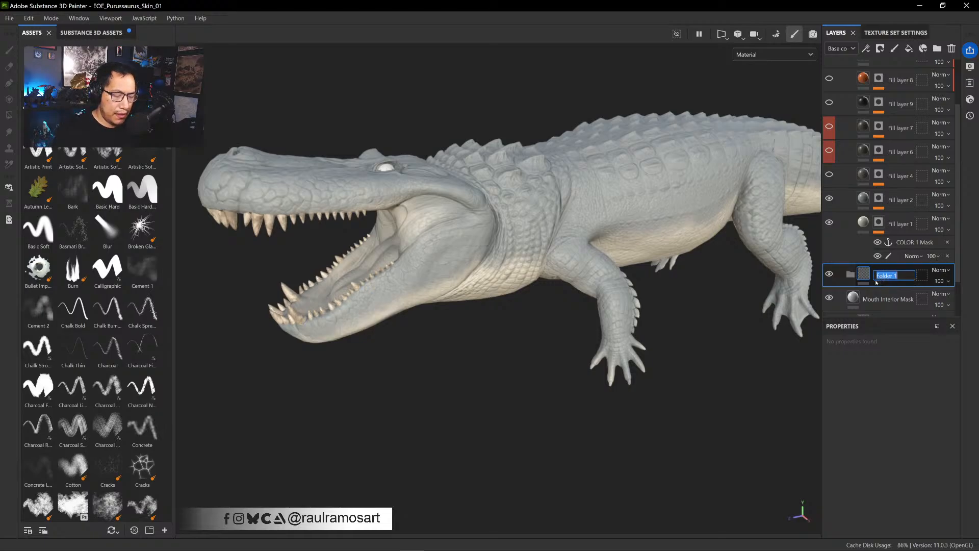
pyautogui.write('MASKS')
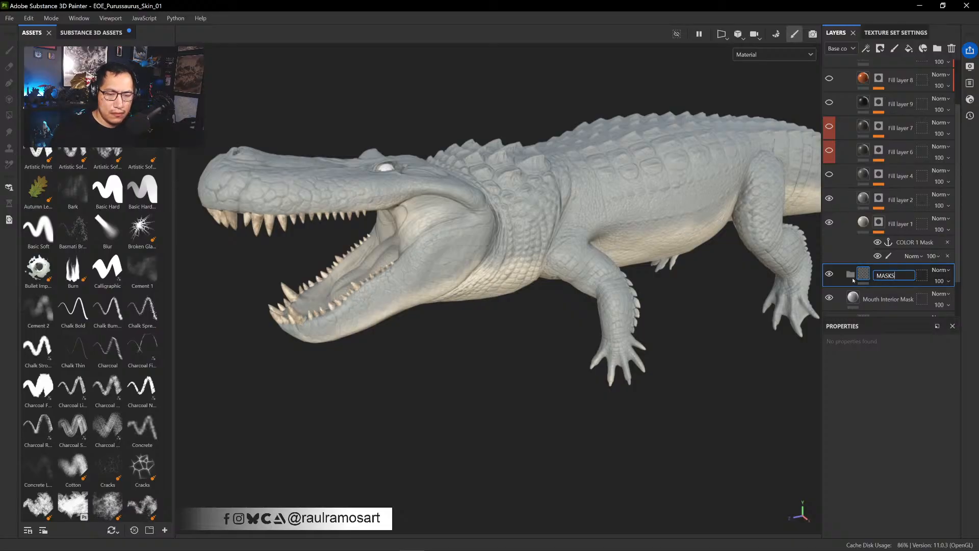
# - Set the Mouth Interior Mask fill layer's base colour to red, CF2424
pyautogui.click(878, 300)
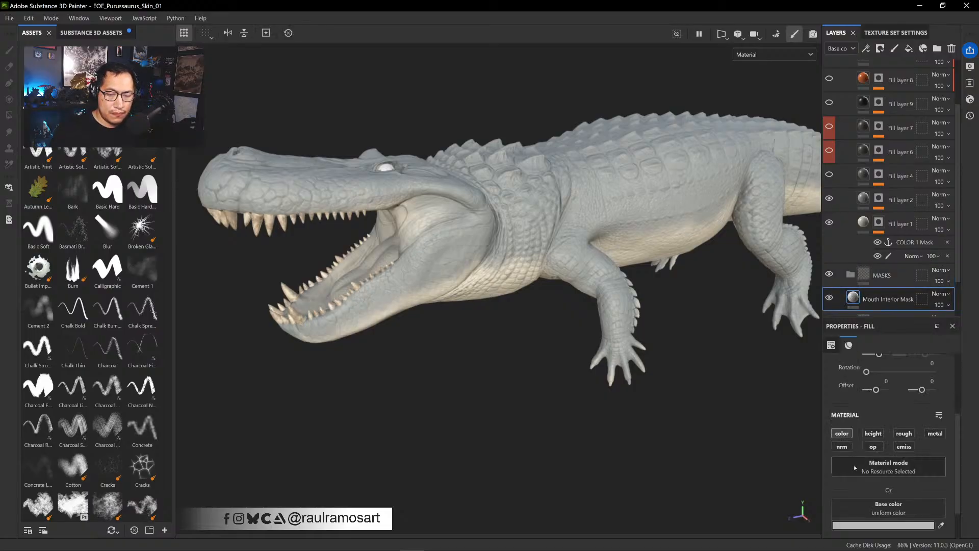
pyautogui.scroll(-2, 874, 469)
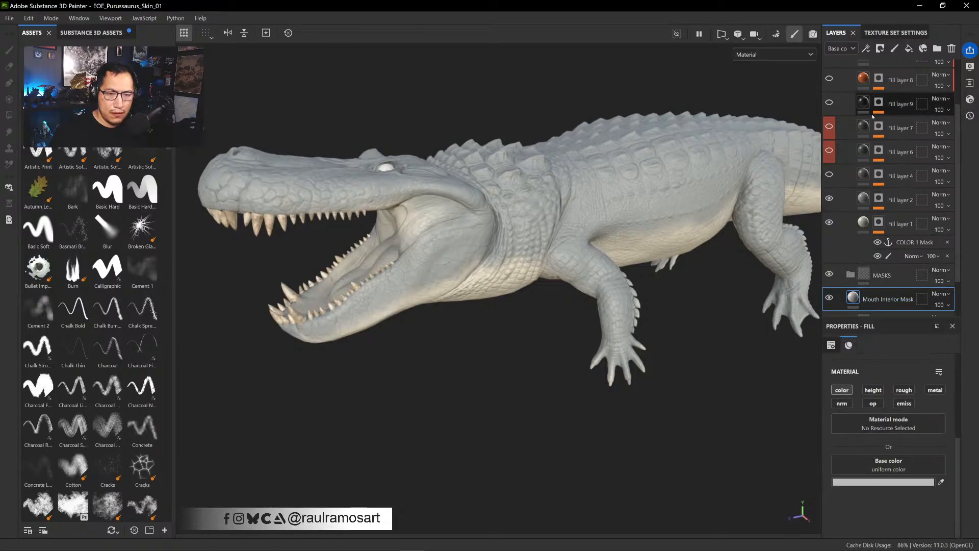
pyautogui.click(867, 482)
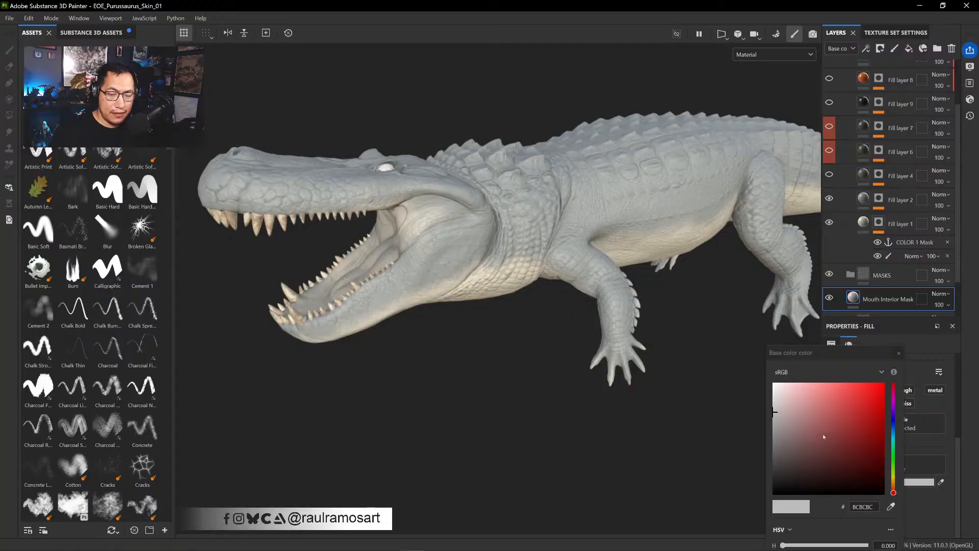
pyautogui.click(859, 409)
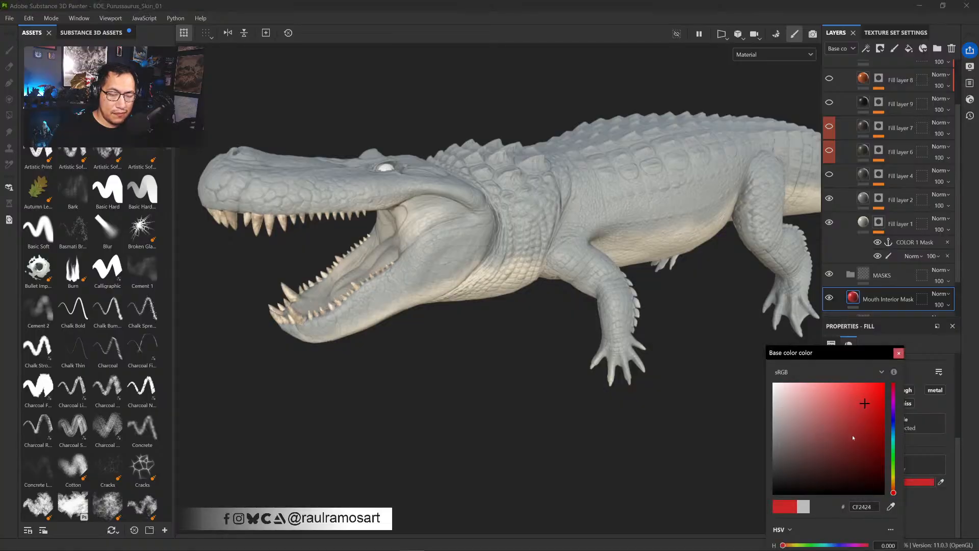
pyautogui.moveTo(840, 354); pyautogui.dragTo(586, 225)
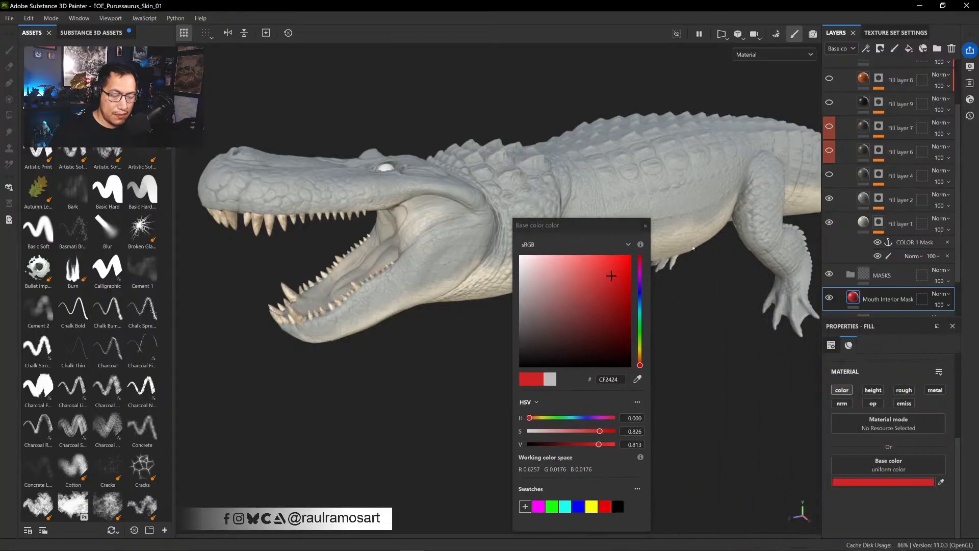
pyautogui.click(646, 226)
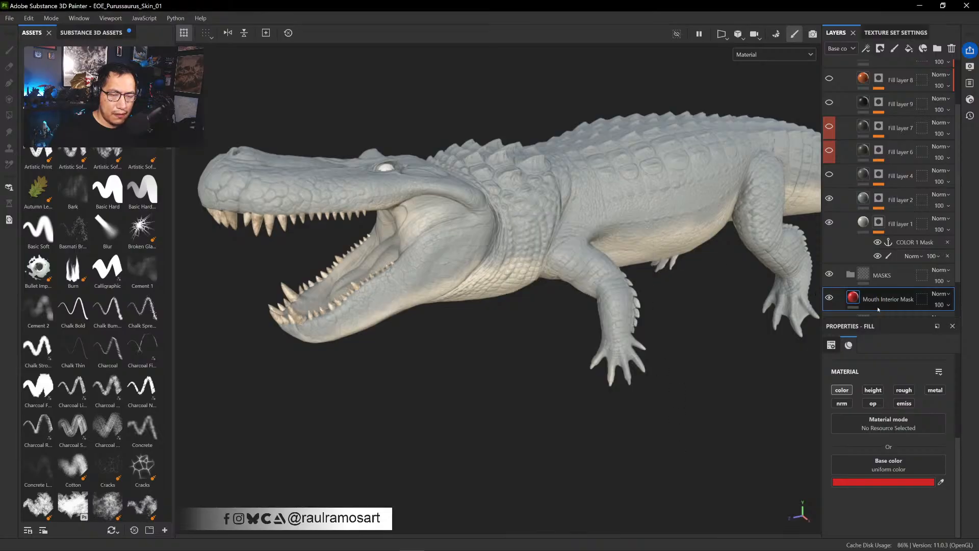
# - Add a black mask to the Mouth Interior Mask layer and hide Fill layer 1 and Fill layer 2
pyautogui.click(880, 48)
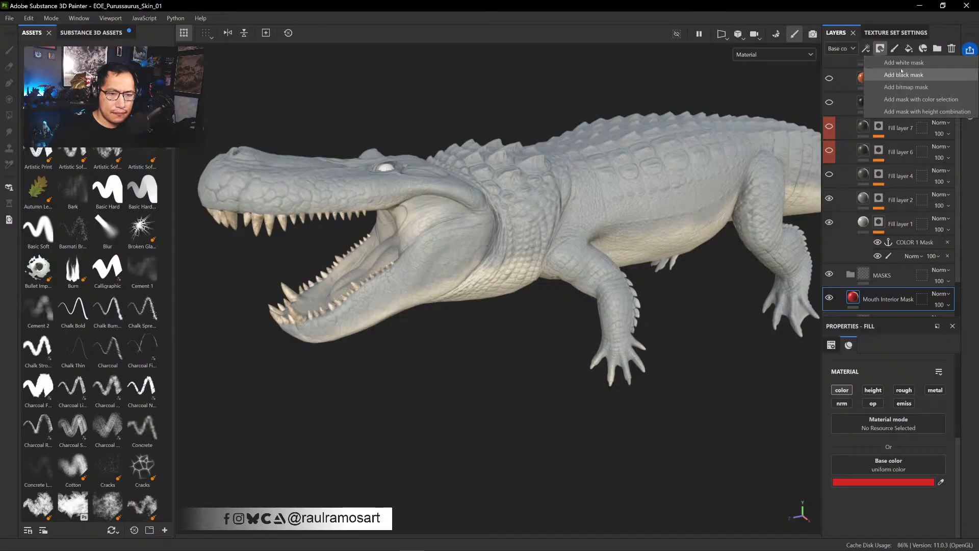
pyautogui.click(904, 62)
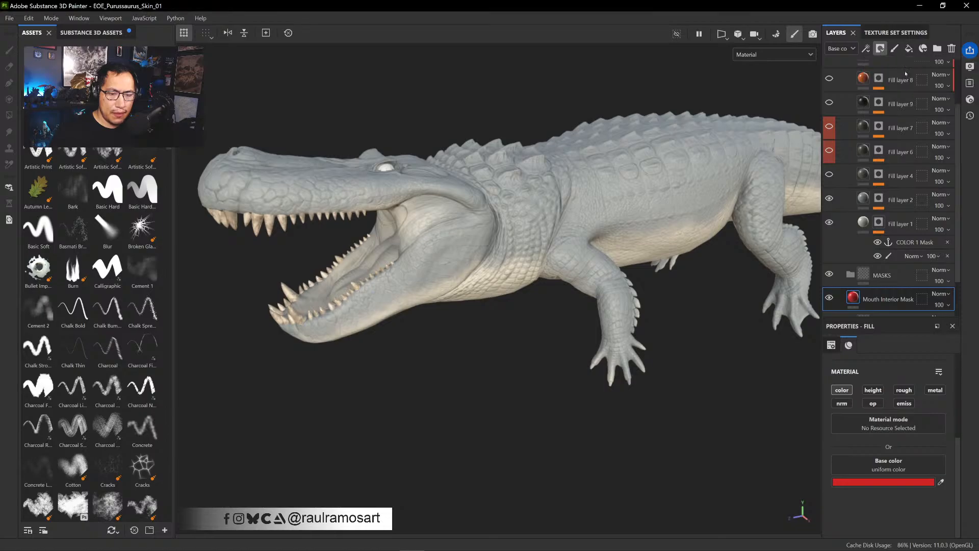
pyautogui.click(829, 222)
pyautogui.click(829, 199)
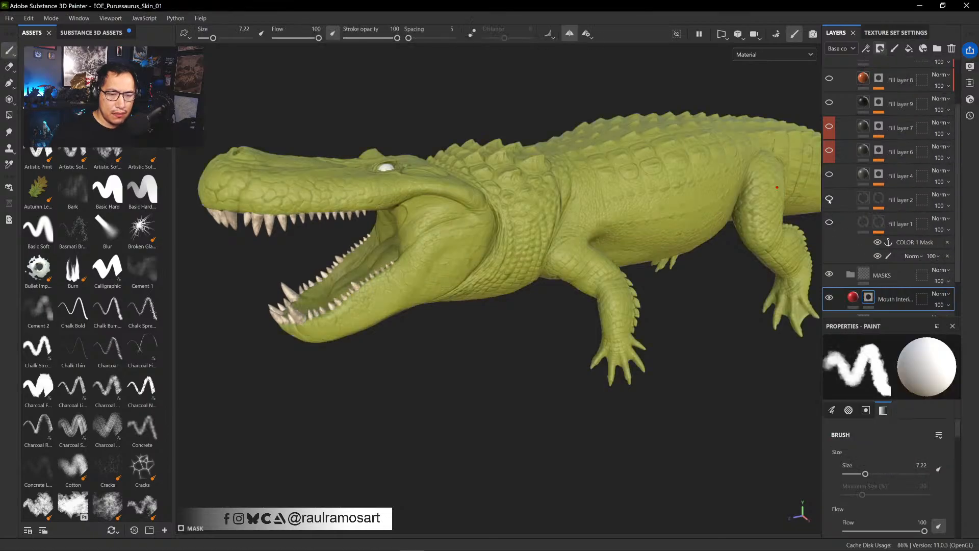
pyautogui.scroll(-2, 837, 245)
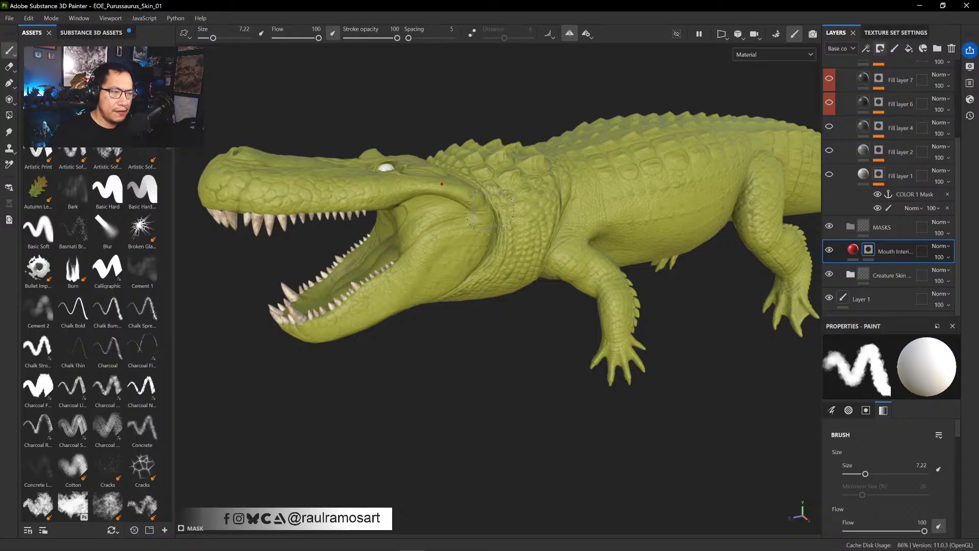
# - Switch to the reference image window and examine the mouth colouring in skin variants A, B and C
pyautogui.keyDown('alt'); pyautogui.moveTo(473, 219); pyautogui.dragTo(459, 214); pyautogui.keyUp('alt')
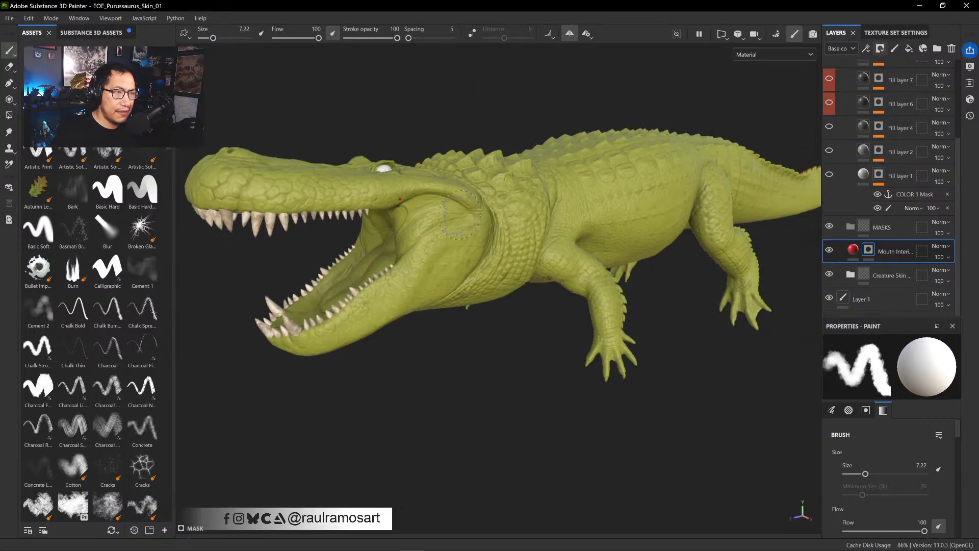
pyautogui.hotkey('alt', 'Tab')
pyautogui.moveTo(459, 241); pyautogui.dragTo(409, 139, button='right')
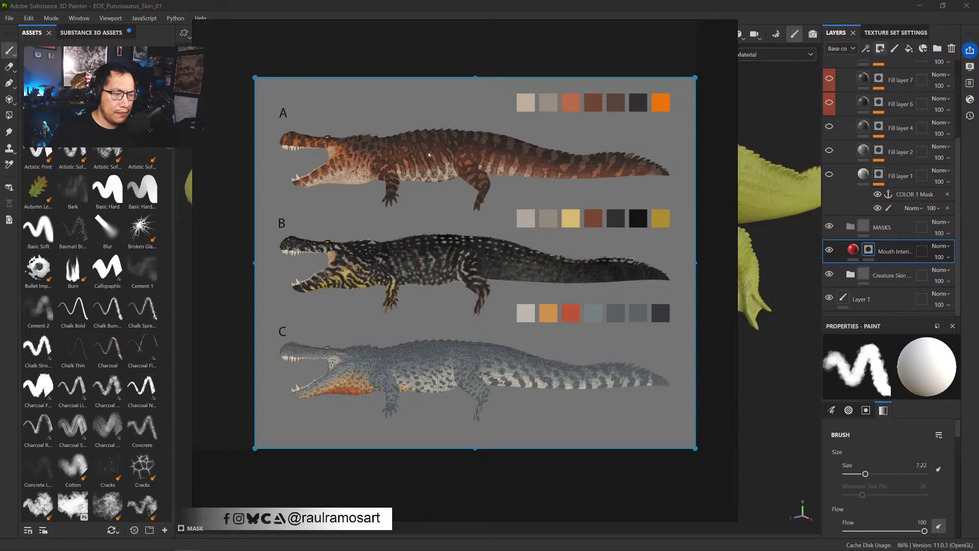
pyautogui.moveTo(526, 209); pyautogui.dragTo(513, 198)
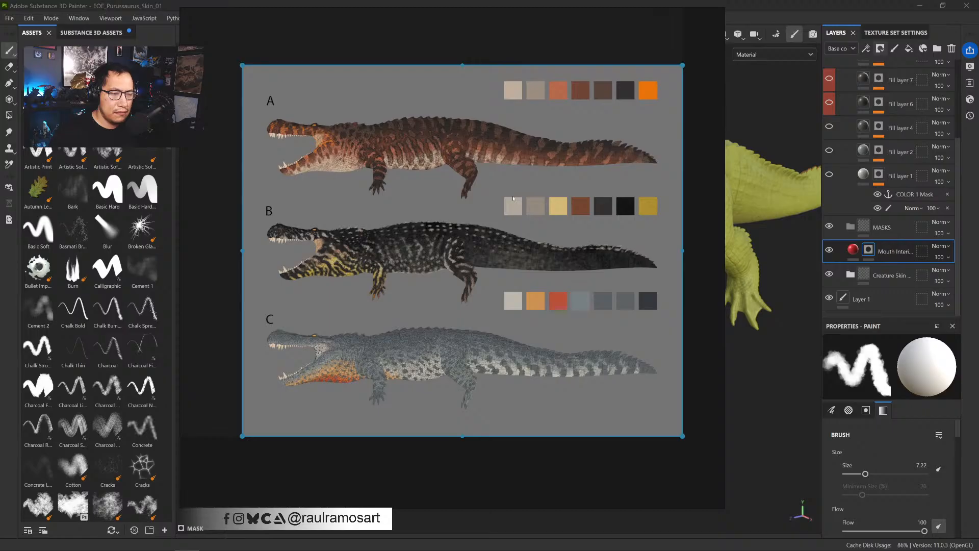
pyautogui.moveTo(513, 198); pyautogui.dragTo(530, 0, button='right')
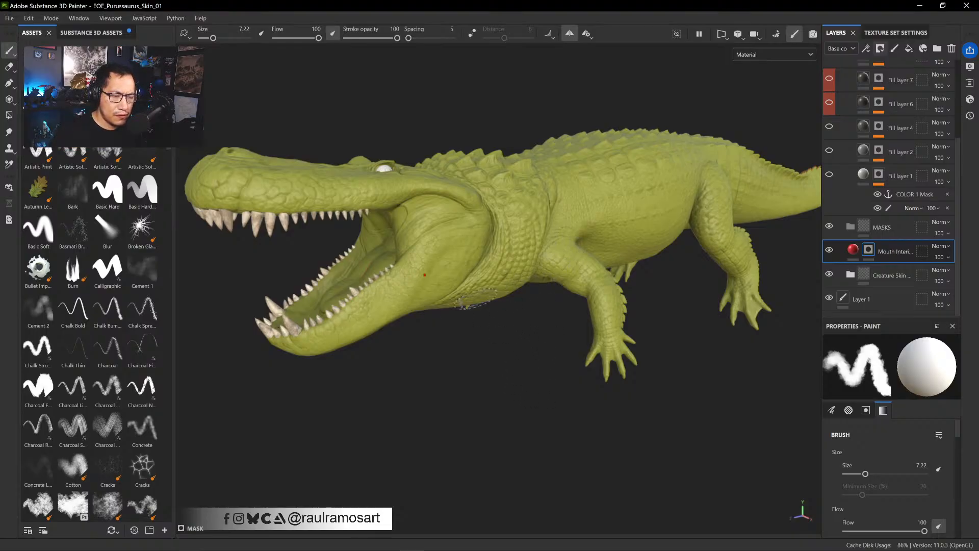
# - Paint the inner jaw corners and the tongue's rim into the mouth mask with the Basic Soft brush at size 3.12
pyautogui.click(107, 189)
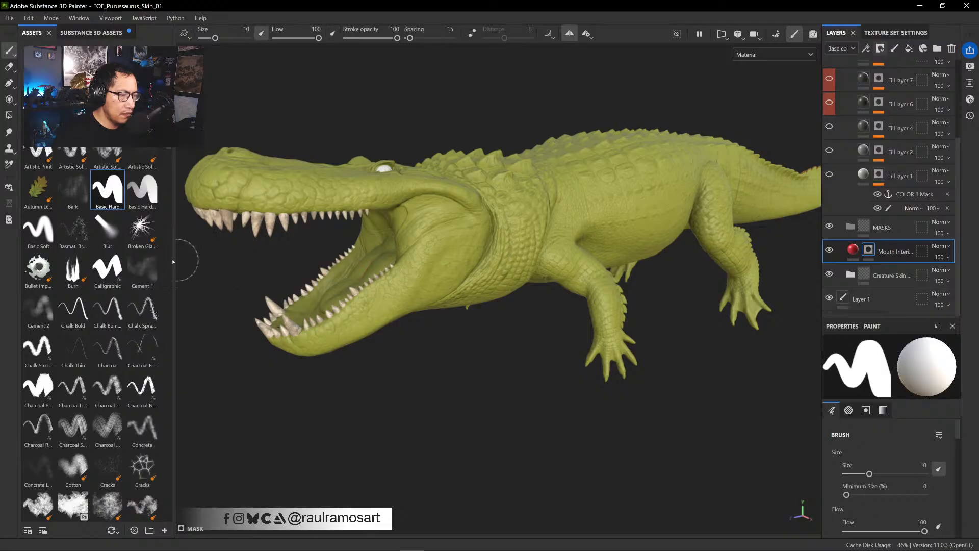
pyautogui.click(39, 229)
pyautogui.moveTo(505, 360)
pyautogui.keyDown('alt'); pyautogui.mouseDown()
pyautogui.moveTo(465, 380)
pyautogui.moveTo(533, 343)
pyautogui.moveTo(525, 301)
pyautogui.mouseUp(); pyautogui.keyUp('alt')
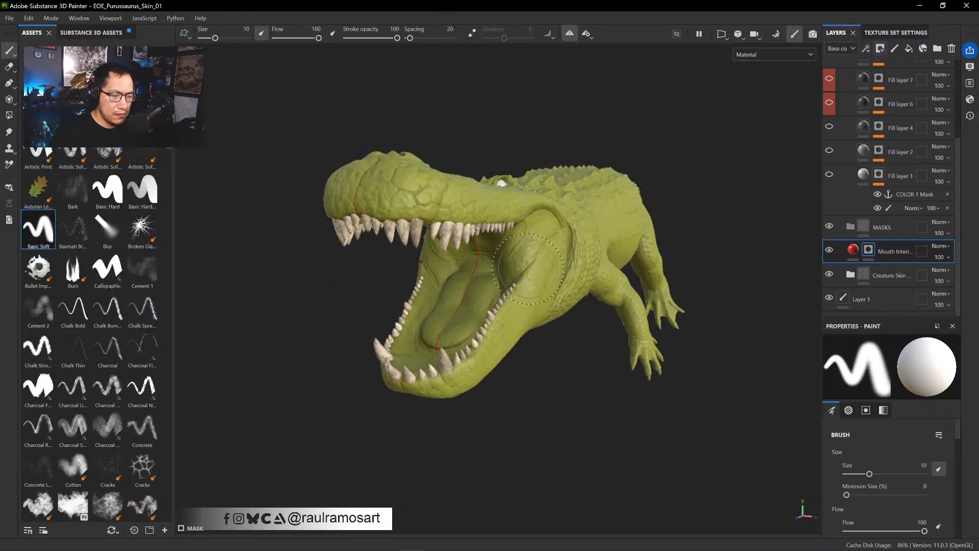
pyautogui.moveTo(583, 389)
pyautogui.keyDown('alt'); pyautogui.mouseDown(button='right')
pyautogui.moveTo(526, 306)
pyautogui.moveTo(560, 369)
pyautogui.mouseUp(button='right'); pyautogui.keyUp('alt')
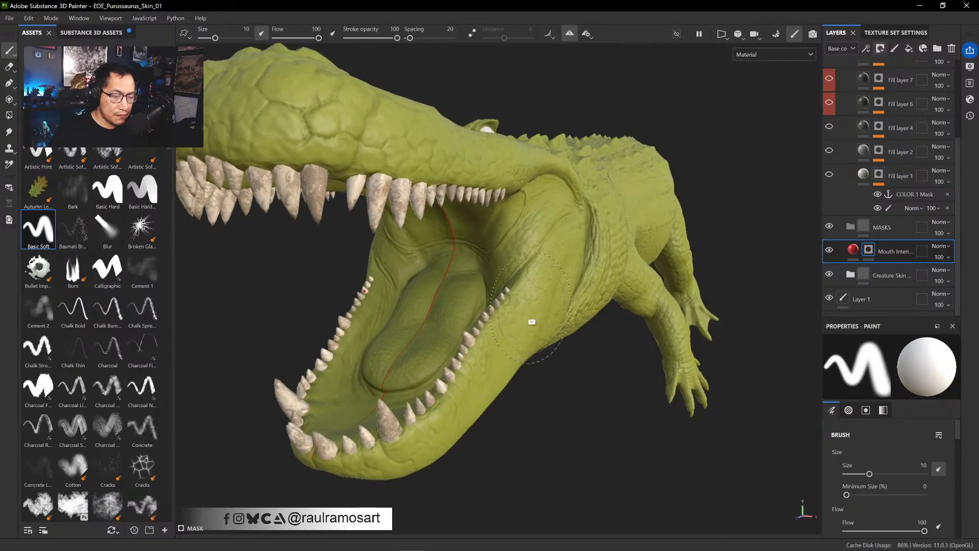
pyautogui.keyDown('alt'); pyautogui.moveTo(531, 305); pyautogui.dragTo(513, 278); pyautogui.keyUp('alt')
pyautogui.keyDown('ctrl'); pyautogui.moveTo(512, 263); pyautogui.dragTo(509, 263, button='right'); pyautogui.keyUp('ctrl')
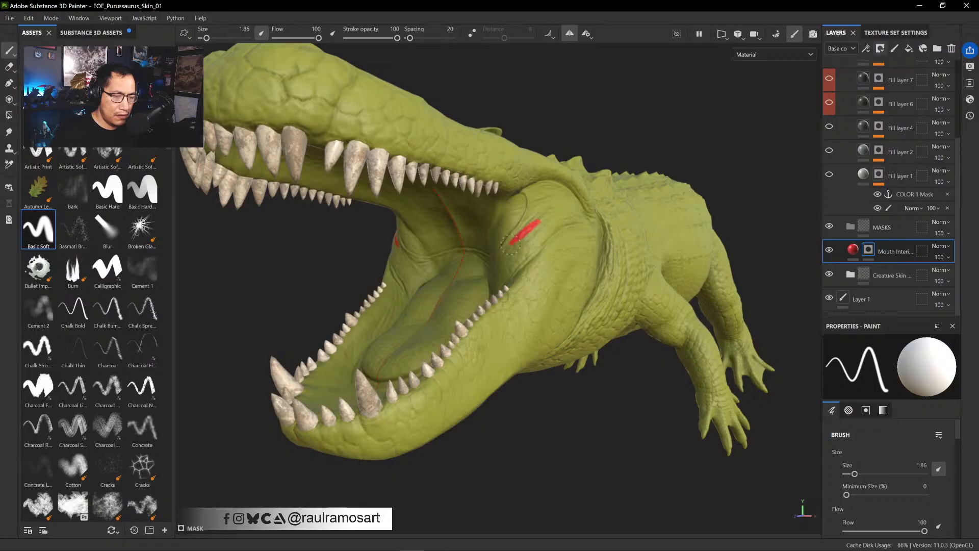
pyautogui.keyDown('ctrl'); pyautogui.moveTo(511, 224); pyautogui.dragTo(517, 228, button='right'); pyautogui.keyUp('ctrl')
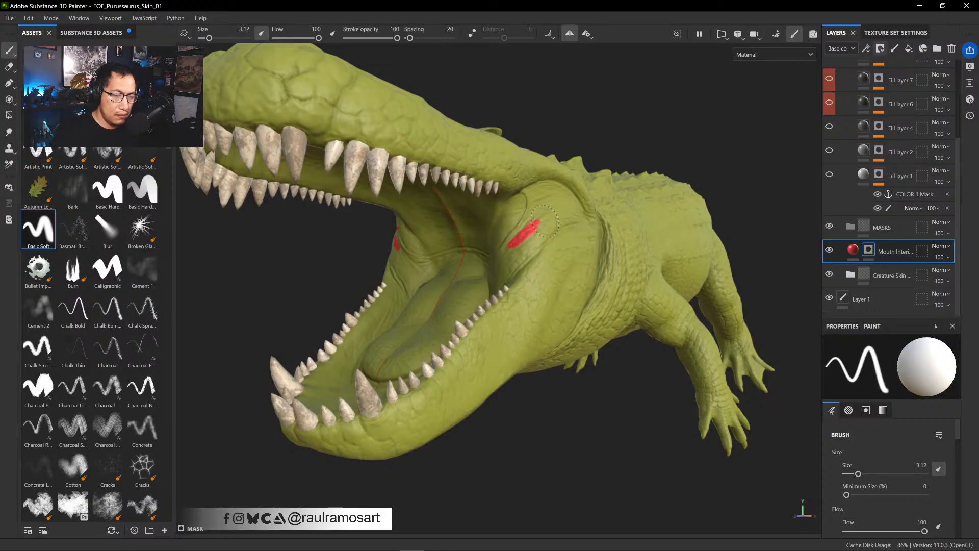
pyautogui.moveTo(510, 244)
pyautogui.mouseDown()
pyautogui.moveTo(517, 260)
pyautogui.moveTo(543, 232)
pyautogui.moveTo(519, 263)
pyautogui.mouseUp()
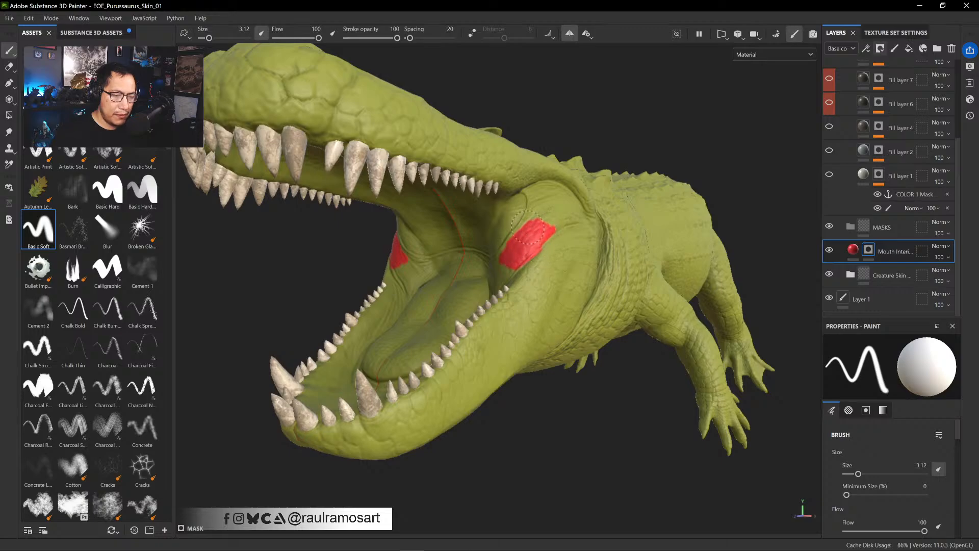
pyautogui.moveTo(527, 229)
pyautogui.mouseDown()
pyautogui.moveTo(514, 214)
pyautogui.moveTo(520, 202)
pyautogui.moveTo(500, 210)
pyautogui.moveTo(528, 259)
pyautogui.moveTo(506, 280)
pyautogui.moveTo(519, 302)
pyautogui.moveTo(487, 309)
pyautogui.moveTo(477, 345)
pyautogui.mouseUp()
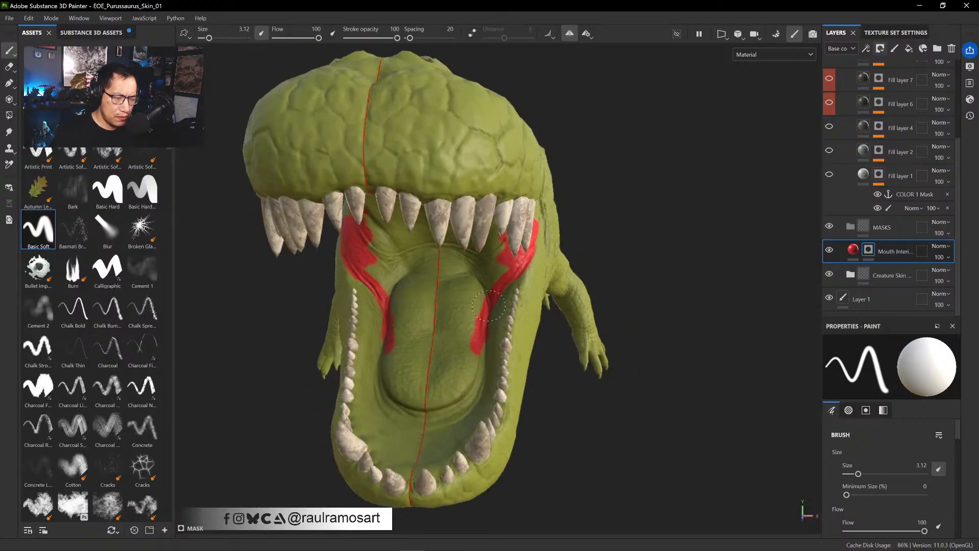
pyautogui.moveTo(487, 305)
pyautogui.mouseDown()
pyautogui.moveTo(456, 380)
pyautogui.moveTo(426, 406)
pyautogui.mouseUp()
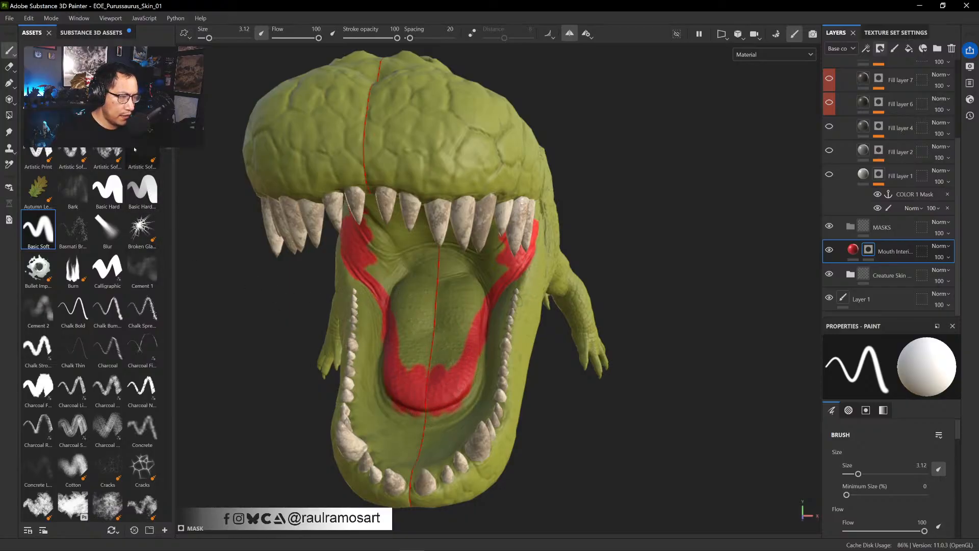
# - Fill in the tongue and the back of the mouth on the mask using a Knife Paint brush at size 4.46
pyautogui.scroll(-5, 171, 177)
pyautogui.scroll(-7, 171, 177)
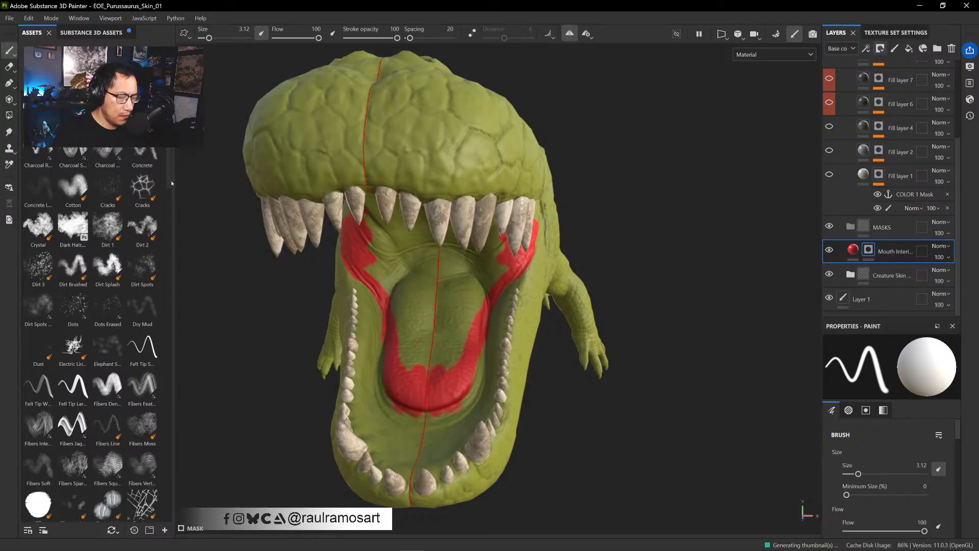
pyautogui.moveTo(174, 218); pyautogui.dragTo(172, 249)
pyautogui.click(141, 288)
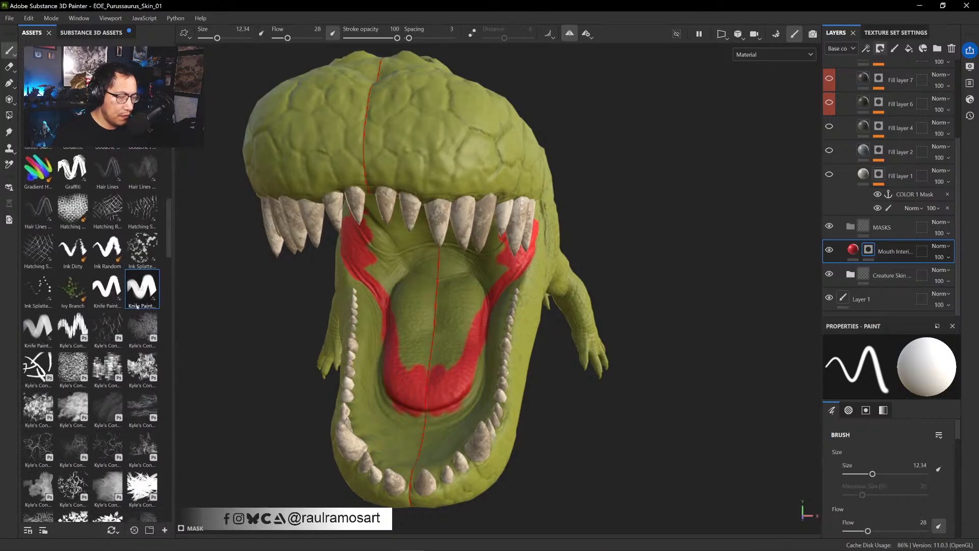
pyautogui.keyDown('ctrl'); pyautogui.moveTo(452, 355); pyautogui.dragTo(407, 356, button='right'); pyautogui.keyUp('ctrl')
pyautogui.moveTo(467, 330)
pyautogui.mouseDown()
pyautogui.moveTo(439, 326)
pyautogui.moveTo(434, 296)
pyautogui.moveTo(438, 265)
pyautogui.moveTo(436, 301)
pyautogui.moveTo(443, 266)
pyautogui.moveTo(472, 248)
pyautogui.moveTo(462, 269)
pyautogui.moveTo(486, 268)
pyautogui.moveTo(494, 293)
pyautogui.moveTo(450, 347)
pyautogui.mouseUp()
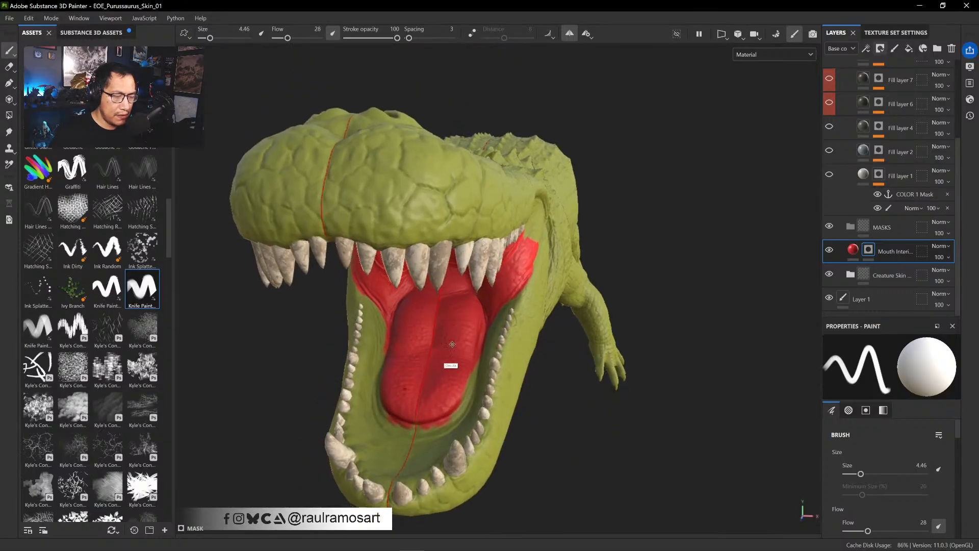
# - Paint the palate and the inner sides of the upper jaw into the mouth mask, up to the snout tip
pyautogui.keyDown('alt'); pyautogui.moveTo(451, 346); pyautogui.dragTo(472, 288, button='middle'); pyautogui.keyUp('alt')
pyautogui.keyDown('alt'); pyautogui.moveTo(472, 288); pyautogui.dragTo(452, 289); pyautogui.keyUp('alt')
pyautogui.moveTo(437, 225)
pyautogui.mouseDown()
pyautogui.moveTo(415, 215)
pyautogui.moveTo(405, 275)
pyautogui.moveTo(416, 351)
pyautogui.moveTo(449, 367)
pyautogui.moveTo(423, 377)
pyautogui.moveTo(451, 337)
pyautogui.moveTo(513, 293)
pyautogui.moveTo(502, 318)
pyautogui.mouseUp()
pyautogui.moveTo(496, 250)
pyautogui.keyDown('alt'); pyautogui.mouseDown()
pyautogui.moveTo(504, 214)
pyautogui.moveTo(477, 204)
pyautogui.moveTo(479, 306)
pyautogui.moveTo(499, 250)
pyautogui.moveTo(509, 262)
pyautogui.moveTo(505, 245)
pyautogui.moveTo(485, 218)
pyautogui.moveTo(447, 257)
pyautogui.moveTo(429, 207)
pyautogui.moveTo(434, 163)
pyautogui.moveTo(446, 188)
pyautogui.moveTo(488, 163)
pyautogui.moveTo(494, 280)
pyautogui.moveTo(470, 236)
pyautogui.moveTo(424, 273)
pyautogui.mouseUp(); pyautogui.keyUp('alt')
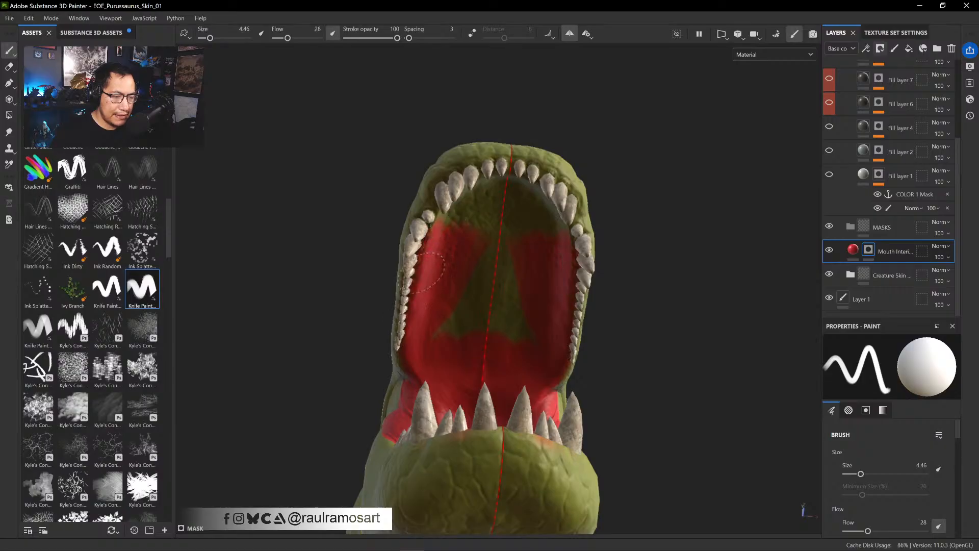
pyautogui.moveTo(446, 223)
pyautogui.mouseDown()
pyautogui.moveTo(492, 193)
pyautogui.moveTo(507, 207)
pyautogui.moveTo(479, 288)
pyautogui.moveTo(509, 280)
pyautogui.moveTo(530, 215)
pyautogui.moveTo(483, 182)
pyautogui.moveTo(371, 218)
pyautogui.moveTo(366, 332)
pyautogui.moveTo(629, 313)
pyautogui.moveTo(658, 285)
pyautogui.moveTo(466, 186)
pyautogui.moveTo(501, 161)
pyautogui.moveTo(502, 179)
pyautogui.mouseUp()
pyautogui.moveTo(438, 282)
pyautogui.mouseDown()
pyautogui.moveTo(442, 293)
pyautogui.moveTo(416, 260)
pyautogui.moveTo(442, 233)
pyautogui.mouseUp()
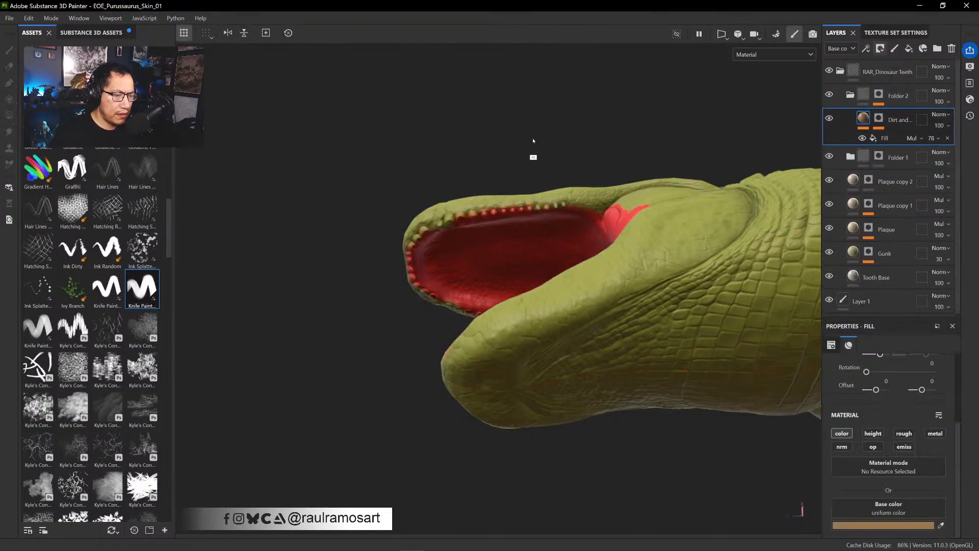
# - Collapse the RGBP folder and make the Mouth Interior Mask layer's mask active for painting
pyautogui.keyDown('alt'); pyautogui.moveTo(532, 145); pyautogui.dragTo(623, 210); pyautogui.keyUp('alt')
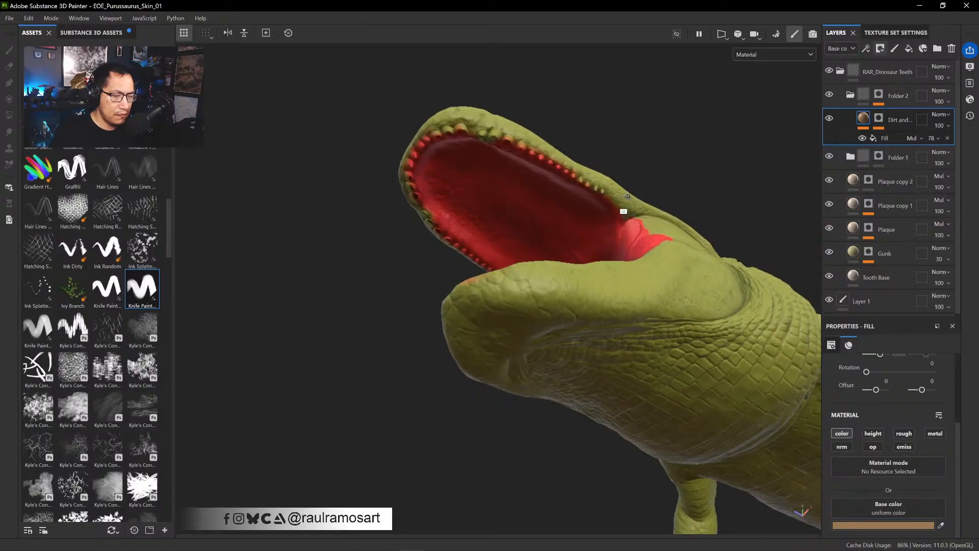
pyautogui.click(578, 187)
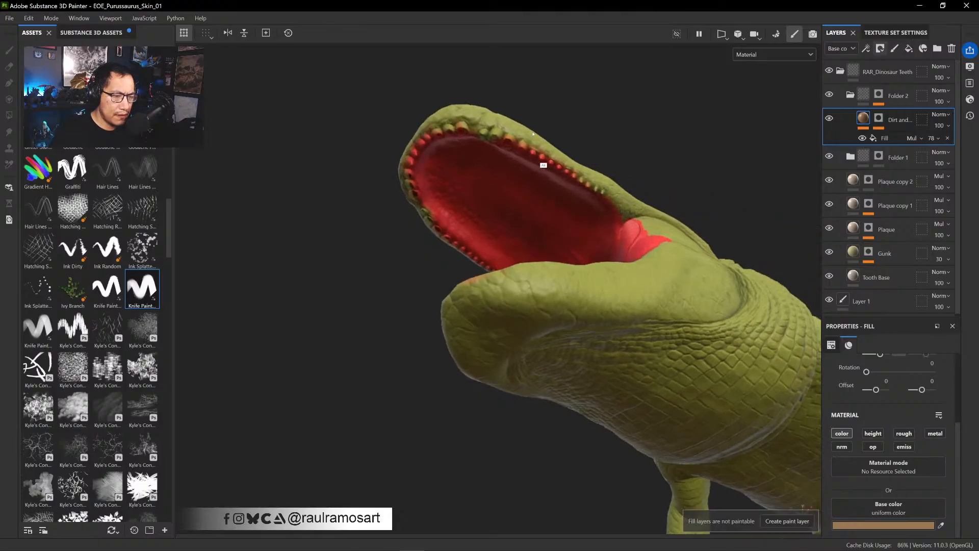
pyautogui.keyDown('alt'); pyautogui.moveTo(532, 134); pyautogui.dragTo(566, 143); pyautogui.keyUp('alt')
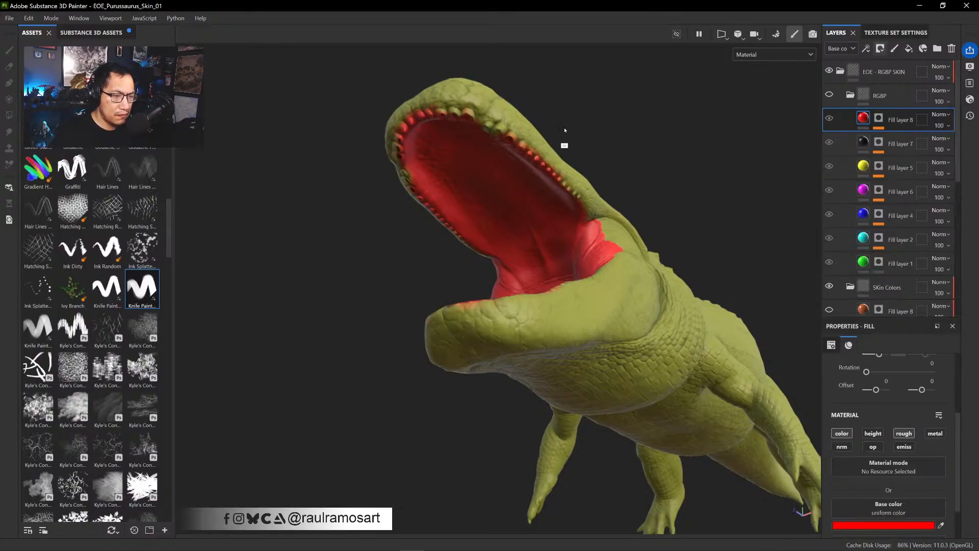
pyautogui.keyDown('alt'); pyautogui.moveTo(564, 131); pyautogui.dragTo(511, 133); pyautogui.keyUp('alt')
pyautogui.click(461, 118)
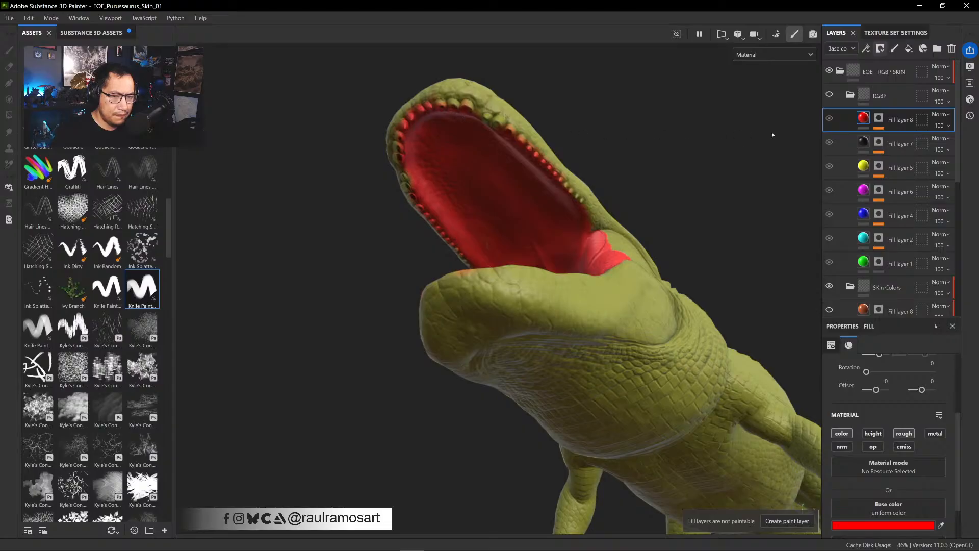
pyautogui.click(850, 95)
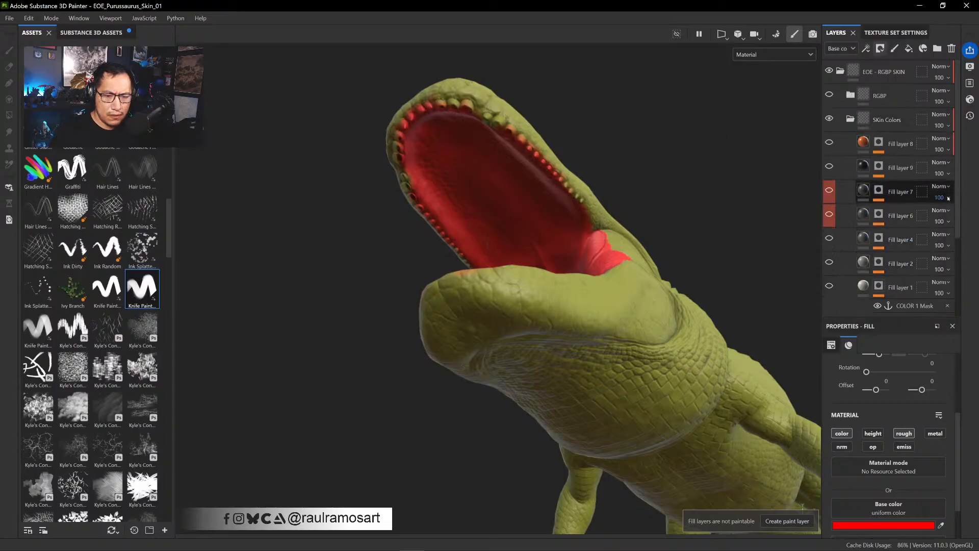
pyautogui.moveTo(957, 198); pyautogui.dragTo(957, 276)
pyautogui.click(868, 250)
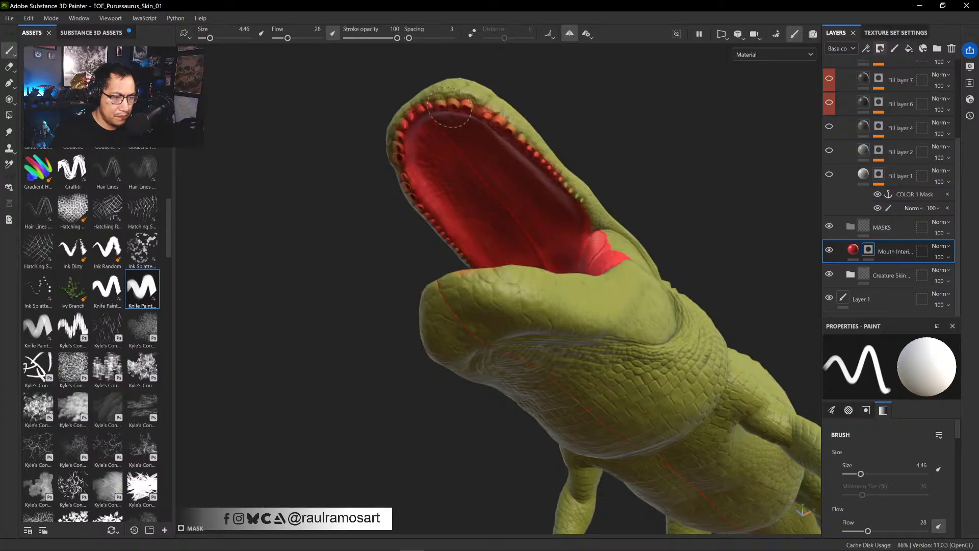
# - Paint the lower jaw's inner gum line into the mouth mask with the Knife Paint brush at size 4.46
pyautogui.keyDown('alt'); pyautogui.moveTo(437, 193); pyautogui.dragTo(566, 245); pyautogui.keyUp('alt')
pyautogui.keyDown('alt'); pyautogui.moveTo(566, 245); pyautogui.dragTo(568, 221, button='right'); pyautogui.keyUp('alt')
pyautogui.keyDown('alt'); pyautogui.moveTo(434, 243); pyautogui.dragTo(425, 228); pyautogui.keyUp('alt')
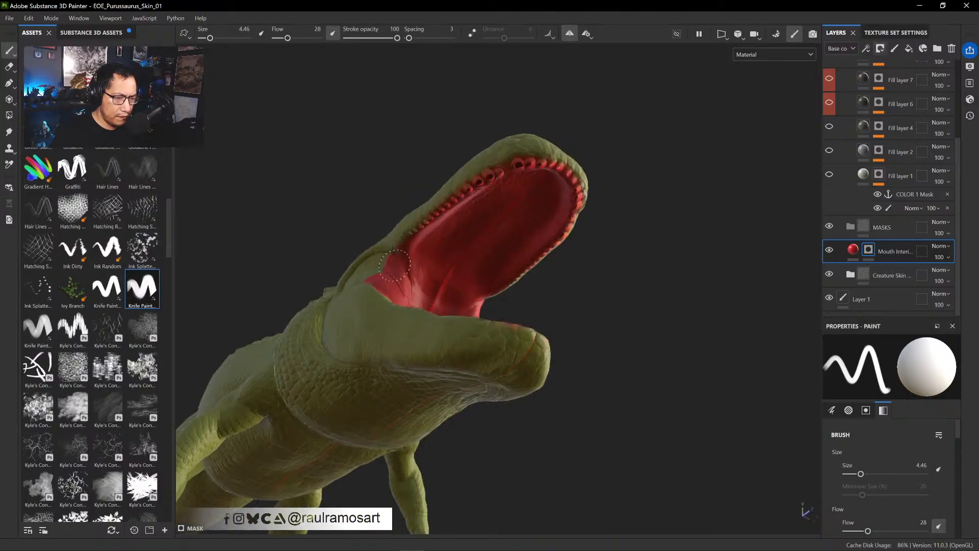
pyautogui.keyDown('alt'); pyautogui.moveTo(421, 326); pyautogui.dragTo(402, 295); pyautogui.keyUp('alt')
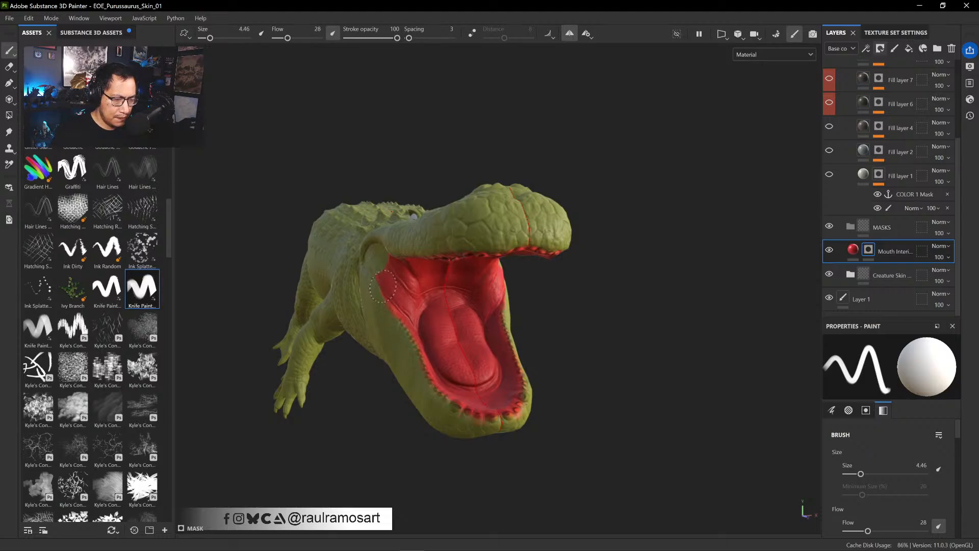
pyautogui.moveTo(414, 343)
pyautogui.mouseDown()
pyautogui.moveTo(450, 404)
pyautogui.moveTo(483, 412)
pyautogui.mouseUp()
# - Refine the red edge along the lower jaw's teeth on the mouth mask with the brush at size 1.72
pyautogui.moveTo(552, 312)
pyautogui.keyDown('alt'); pyautogui.mouseDown()
pyautogui.moveTo(438, 322)
pyautogui.moveTo(477, 302)
pyautogui.moveTo(455, 338)
pyautogui.moveTo(437, 340)
pyautogui.mouseUp(); pyautogui.keyUp('alt')
pyautogui.keyDown('ctrl'); pyautogui.moveTo(444, 314); pyautogui.dragTo(419, 314, button='right'); pyautogui.keyUp('ctrl')
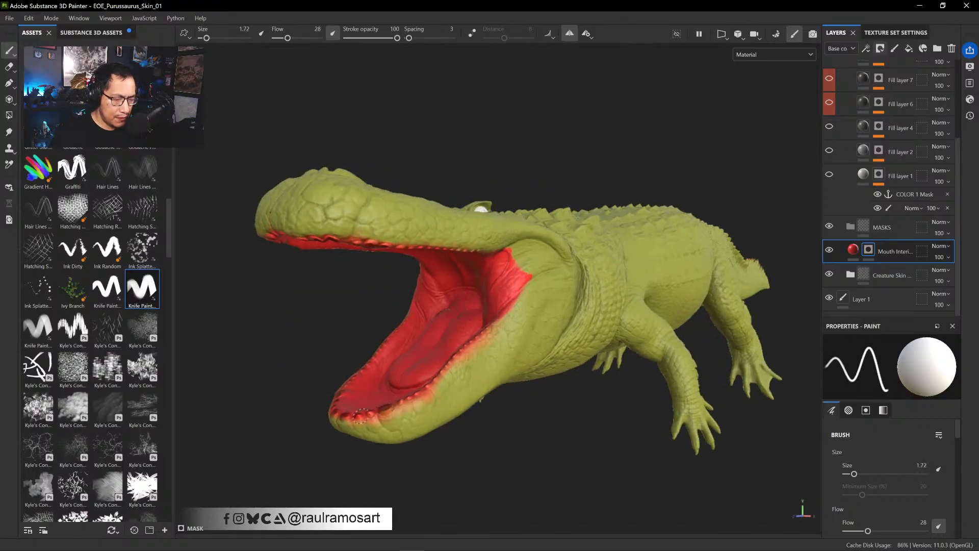
pyautogui.moveTo(341, 419); pyautogui.dragTo(412, 400)
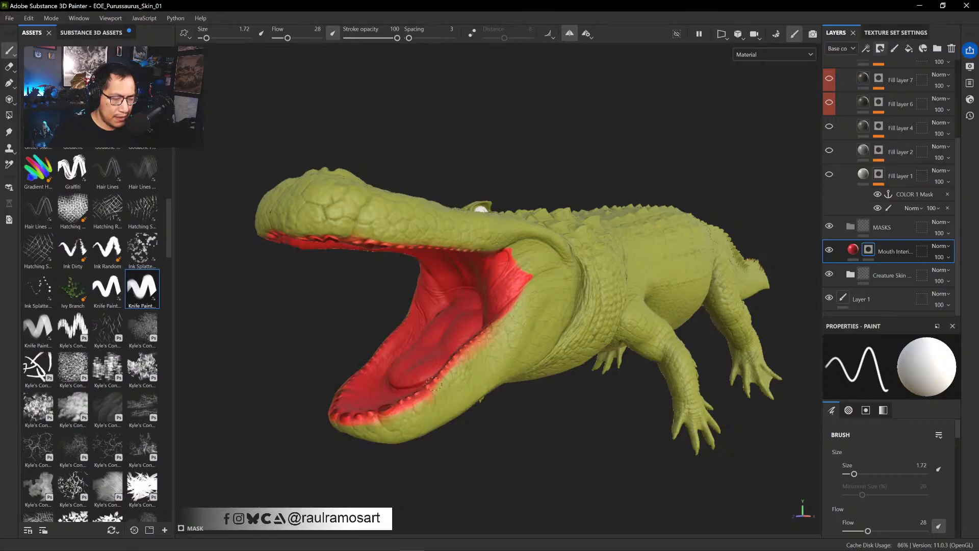
pyautogui.moveTo(489, 323); pyautogui.dragTo(495, 319)
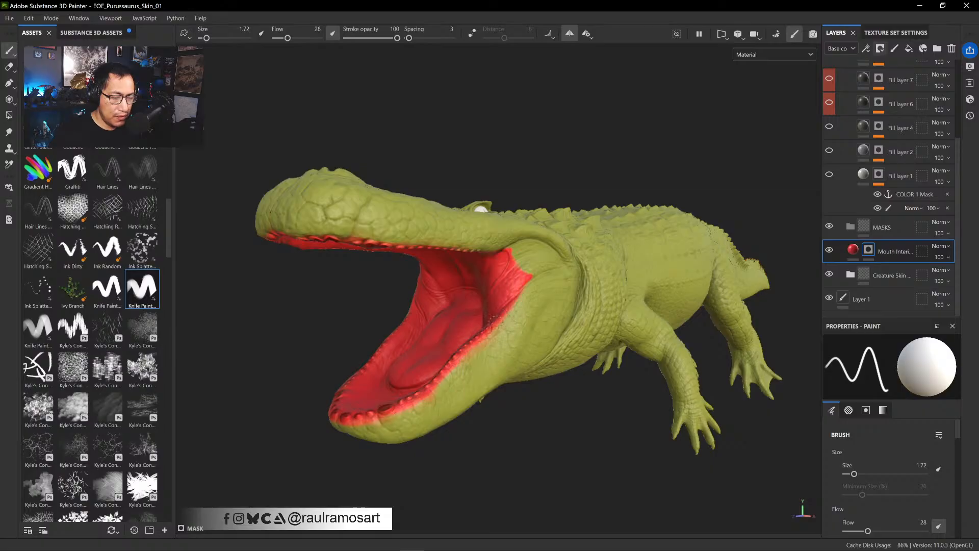
# - Erase the red overspill outside the jaw corner and along the lower lip, painting black at size 3.64
pyautogui.keyDown('ctrl'); pyautogui.moveTo(523, 288); pyautogui.dragTo(535, 287, button='right'); pyautogui.keyUp('ctrl')
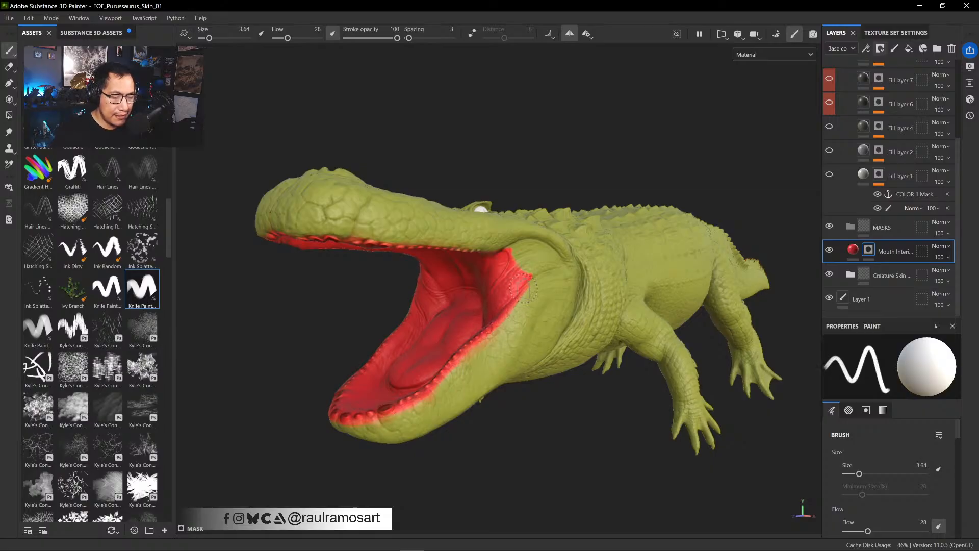
pyautogui.press('x')
pyautogui.moveTo(532, 271)
pyautogui.mouseDown()
pyautogui.moveTo(519, 267)
pyautogui.moveTo(522, 253)
pyautogui.moveTo(507, 270)
pyautogui.moveTo(503, 294)
pyautogui.moveTo(518, 299)
pyautogui.moveTo(504, 323)
pyautogui.mouseUp()
pyautogui.moveTo(467, 363); pyautogui.dragTo(466, 360)
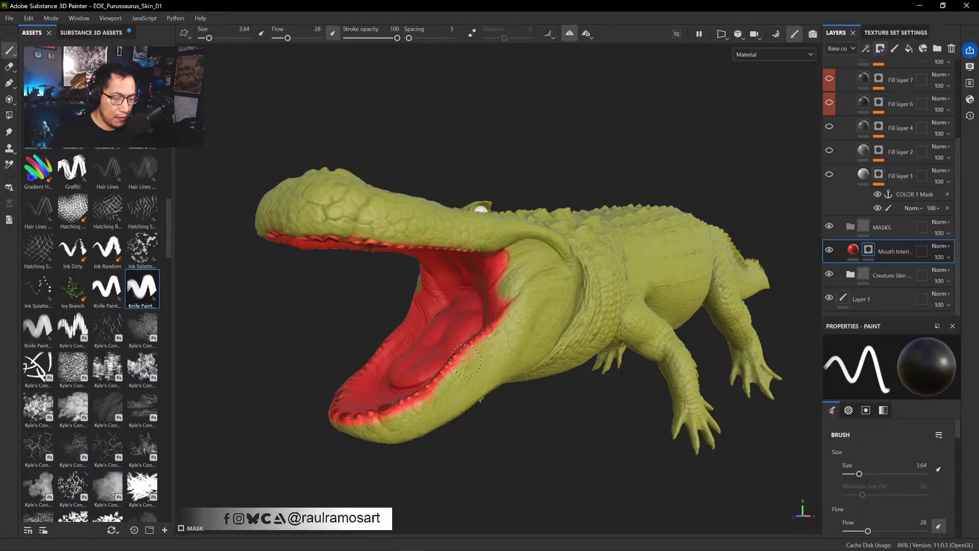
pyautogui.moveTo(439, 400)
pyautogui.mouseDown()
pyautogui.moveTo(411, 423)
pyautogui.moveTo(383, 423)
pyautogui.moveTo(447, 387)
pyautogui.mouseUp()
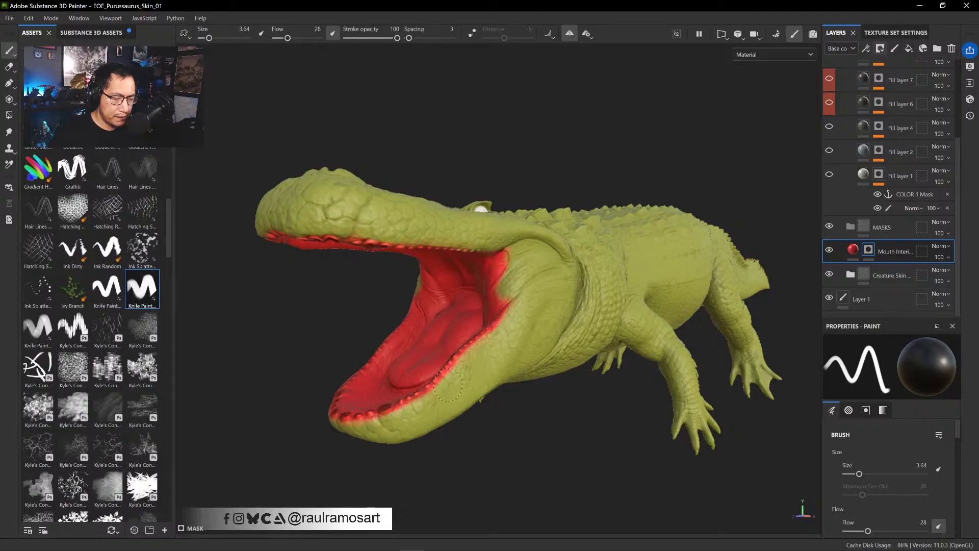
# - Touch up the jaw corner and lower gum line on the mouth mask, alternating white and black at size 3.64
pyautogui.keyDown('alt'); pyautogui.moveTo(524, 309); pyautogui.dragTo(497, 263); pyautogui.keyUp('alt')
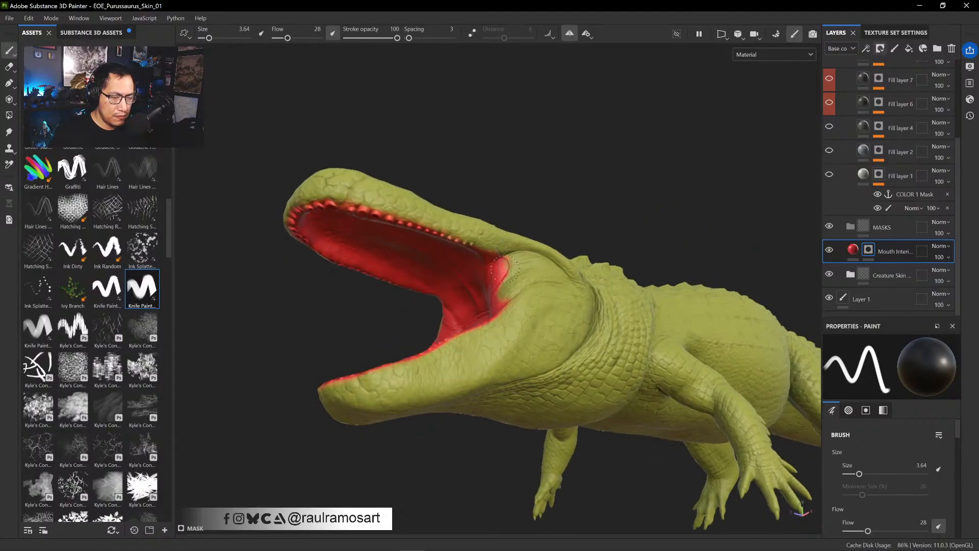
pyautogui.press('x')
pyautogui.press('x')
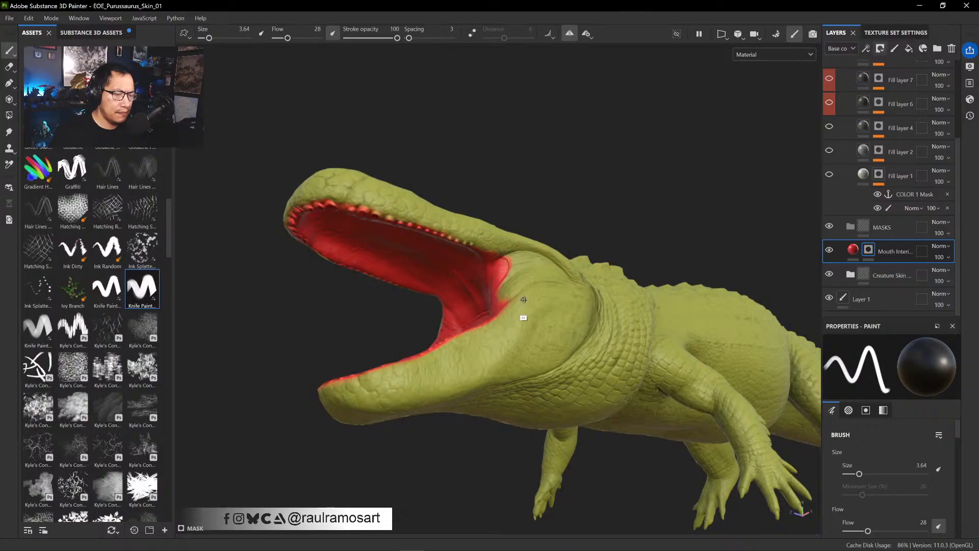
pyautogui.moveTo(520, 313)
pyautogui.keyDown('alt'); pyautogui.mouseDown()
pyautogui.moveTo(485, 290)
pyautogui.moveTo(546, 277)
pyautogui.moveTo(527, 326)
pyautogui.moveTo(510, 301)
pyautogui.mouseUp(); pyautogui.keyUp('alt')
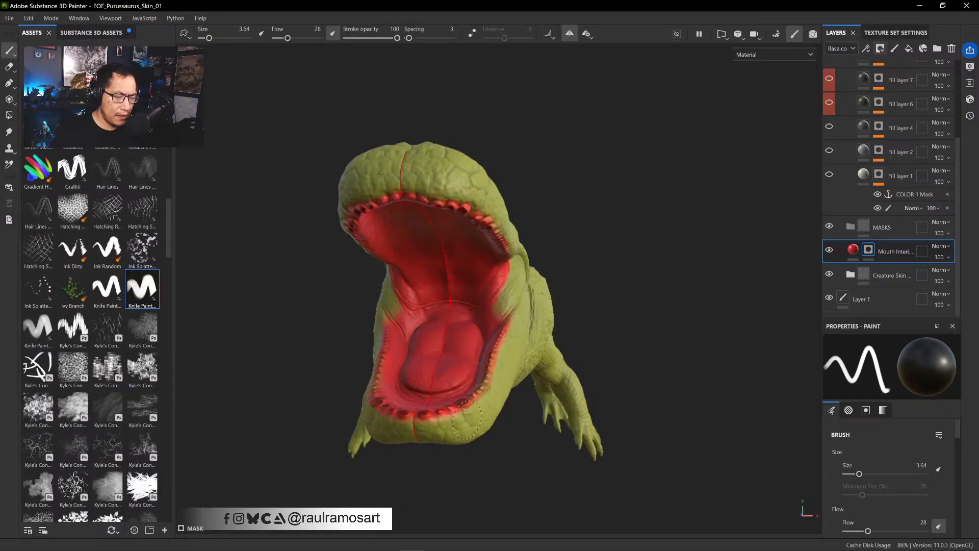
pyautogui.press('x')
pyautogui.moveTo(488, 365); pyautogui.dragTo(474, 394)
pyautogui.press('x')
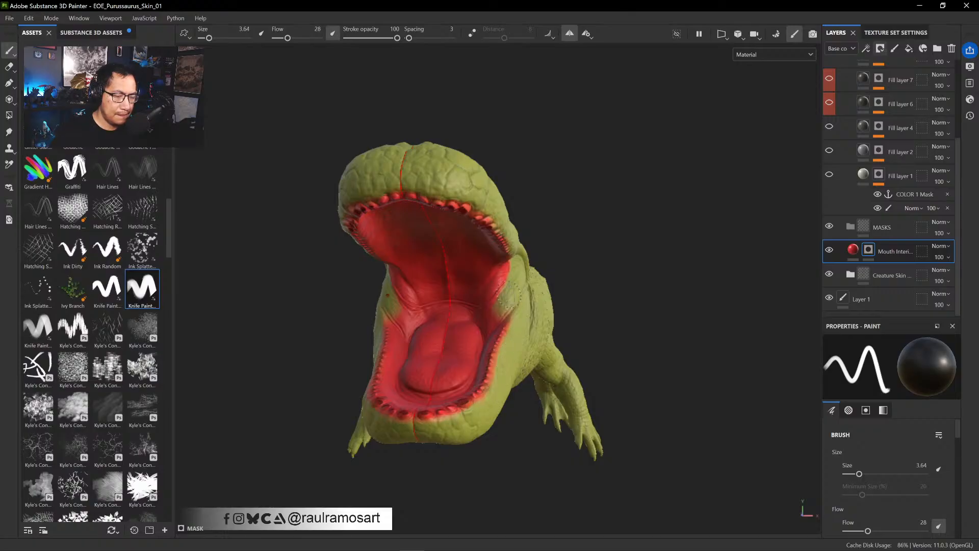
# - Paint the upper jaw's tooth row into the mouth mask with the brush at size 1.72
pyautogui.keyDown('alt'); pyautogui.moveTo(490, 284); pyautogui.dragTo(443, 275); pyautogui.keyUp('alt')
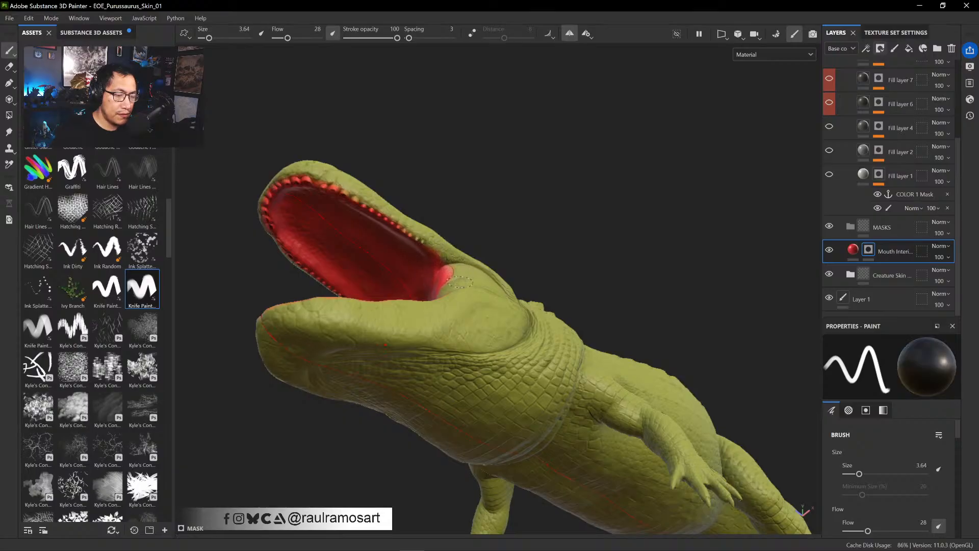
pyautogui.keyDown('alt'); pyautogui.moveTo(465, 349); pyautogui.dragTo(439, 313); pyautogui.keyUp('alt')
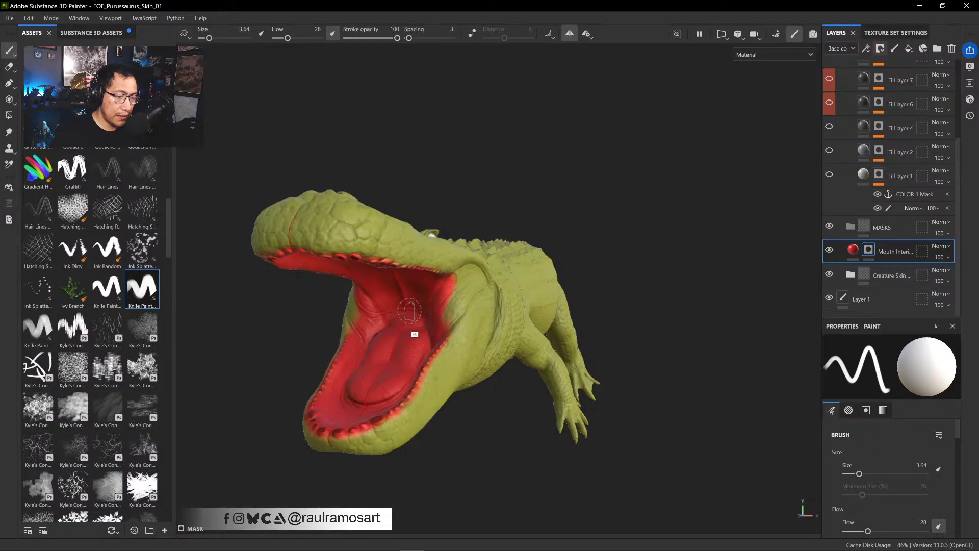
pyautogui.keyDown('alt'); pyautogui.moveTo(405, 323); pyautogui.dragTo(410, 217); pyautogui.keyUp('alt')
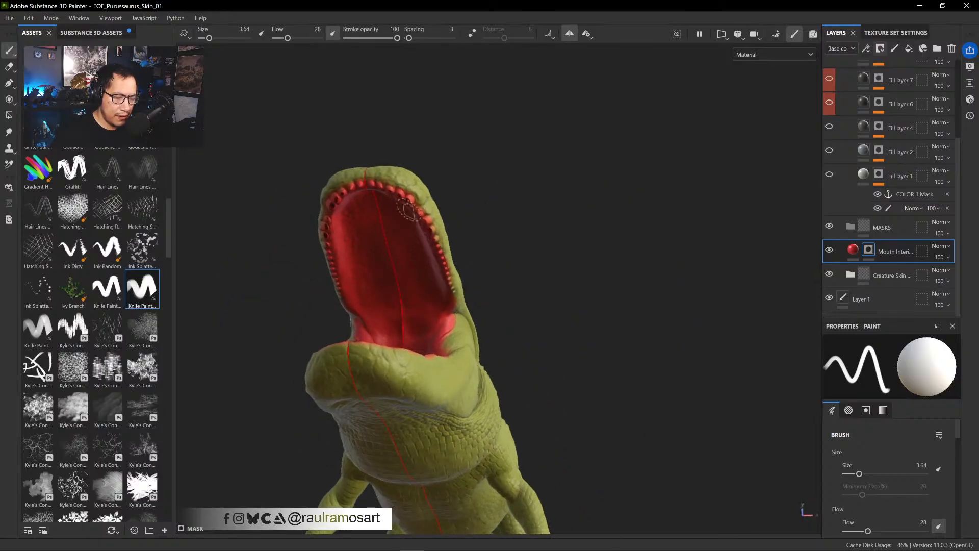
pyautogui.keyDown('ctrl'); pyautogui.moveTo(408, 210); pyautogui.dragTo(390, 210, button='right'); pyautogui.keyUp('ctrl')
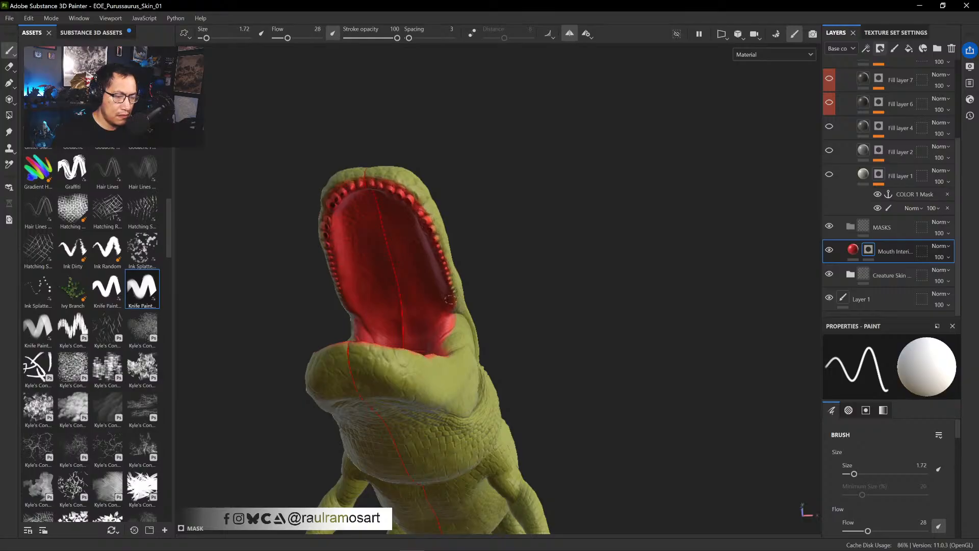
pyautogui.keyDown('alt'); pyautogui.moveTo(422, 262); pyautogui.dragTo(501, 359); pyautogui.keyUp('alt')
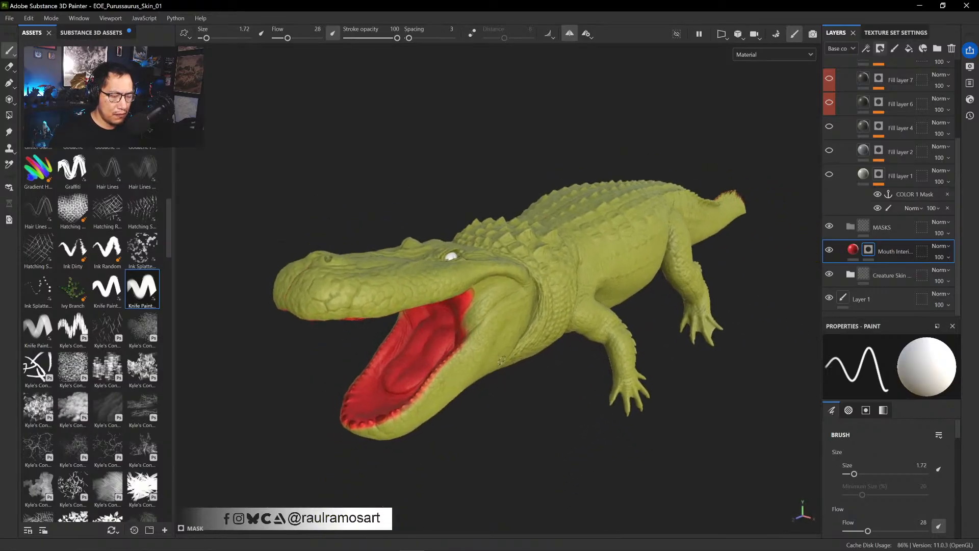
# - Inspect the painted mouth from several angles and compare it with the Mouth Interior Mask layer hidden and shown
pyautogui.keyDown('ctrl'); pyautogui.moveTo(501, 359); pyautogui.dragTo(499, 360, button='right'); pyautogui.keyUp('ctrl')
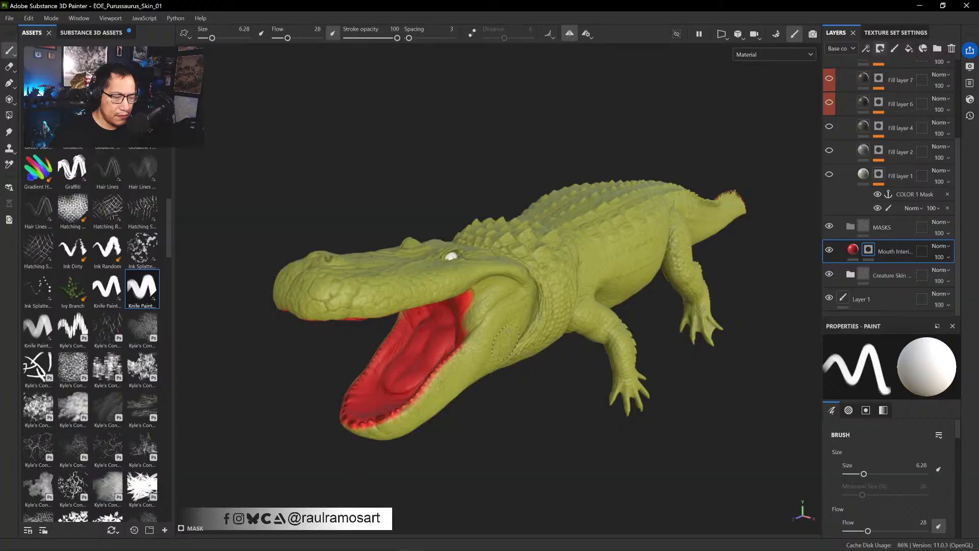
pyautogui.keyDown('alt'); pyautogui.moveTo(501, 313); pyautogui.dragTo(498, 366); pyautogui.keyUp('alt')
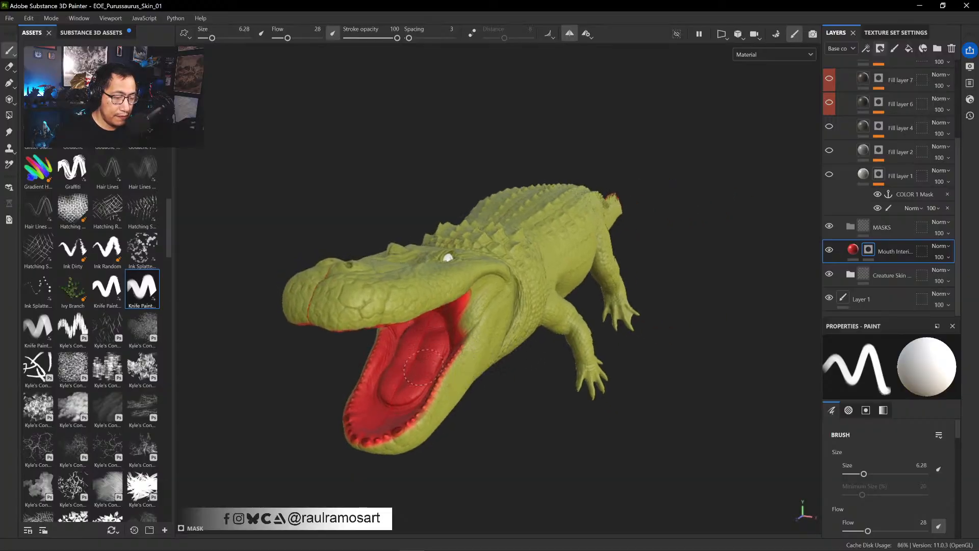
pyautogui.moveTo(428, 380)
pyautogui.keyDown('alt'); pyautogui.mouseDown()
pyautogui.moveTo(415, 411)
pyautogui.moveTo(404, 351)
pyautogui.moveTo(463, 323)
pyautogui.moveTo(459, 313)
pyautogui.mouseUp(); pyautogui.keyUp('alt')
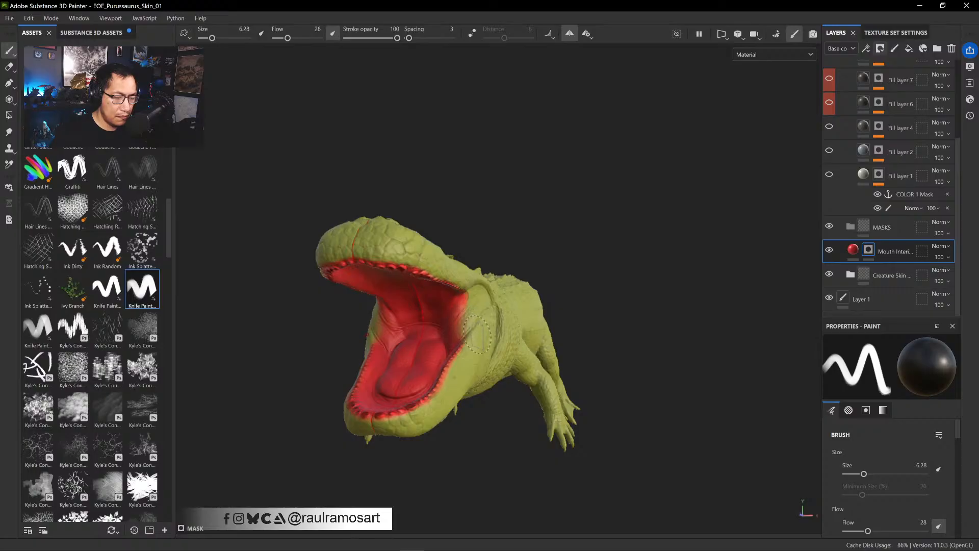
pyautogui.keyDown('alt'); pyautogui.moveTo(485, 376); pyautogui.dragTo(446, 387); pyautogui.keyUp('alt')
pyautogui.click(829, 250)
pyautogui.click(829, 249)
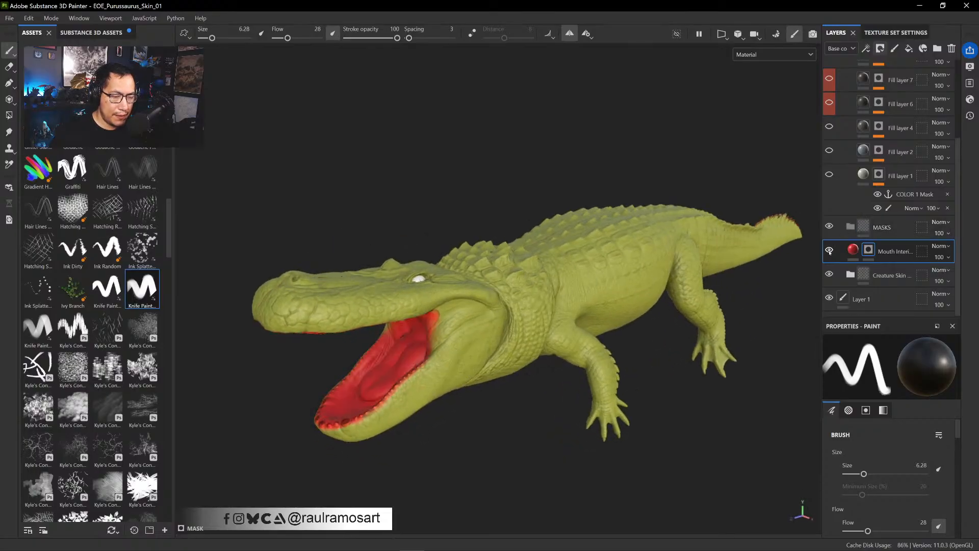
pyautogui.click(852, 249)
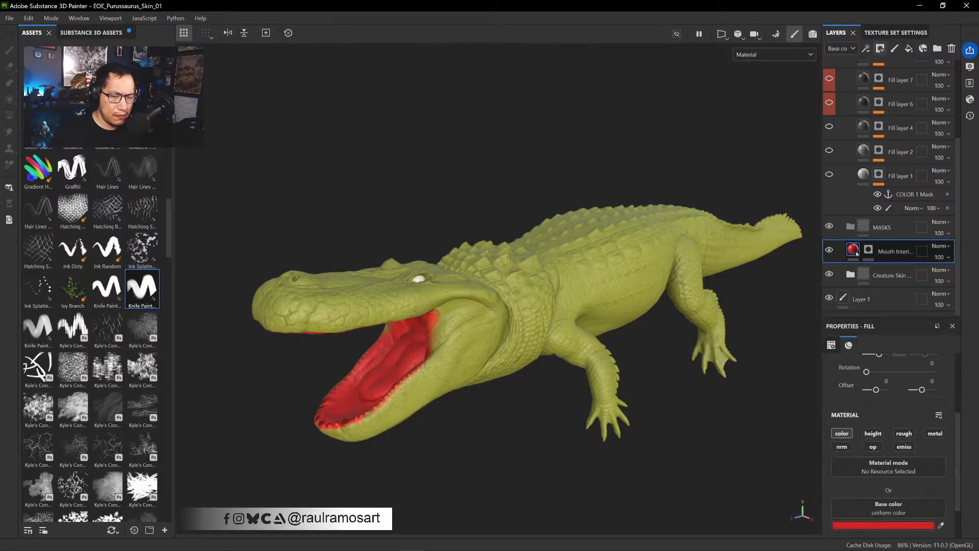
pyautogui.click(868, 250)
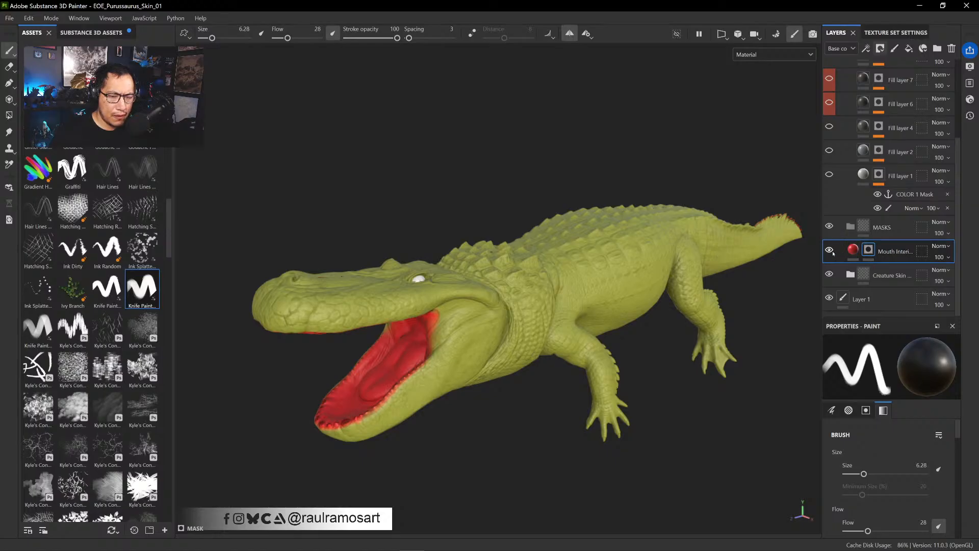
pyautogui.rightClick(872, 251)
pyautogui.click(810, 267)
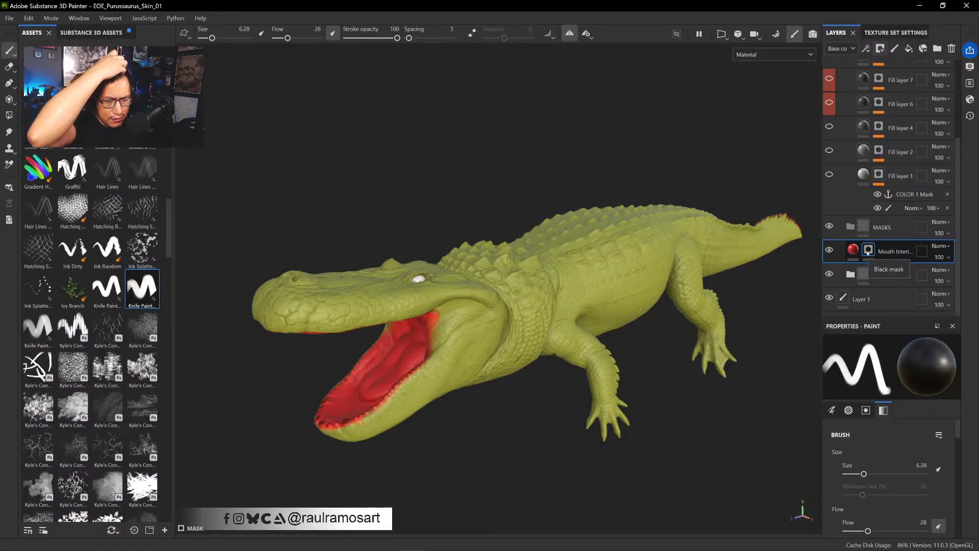
pyautogui.rightClick(875, 247)
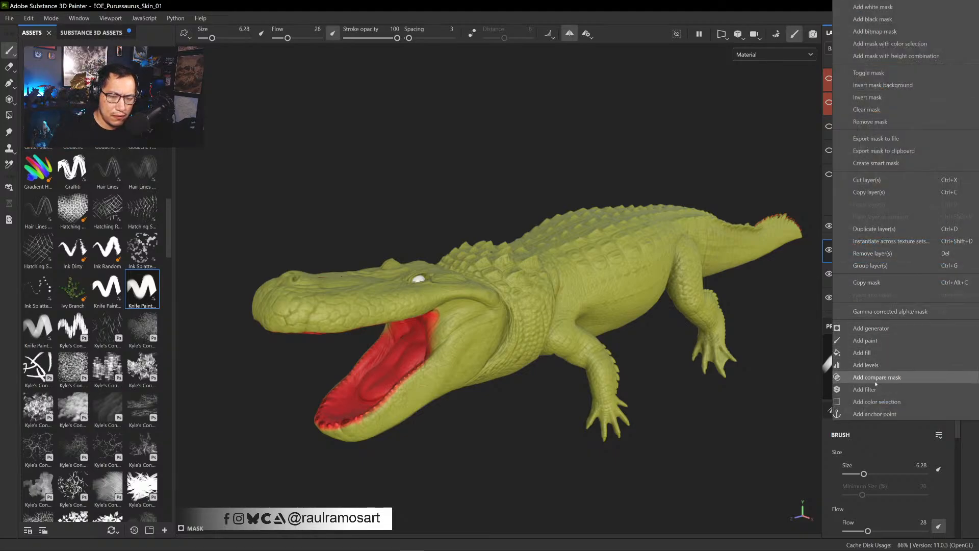
pyautogui.click(798, 336)
pyautogui.rightClick(869, 250)
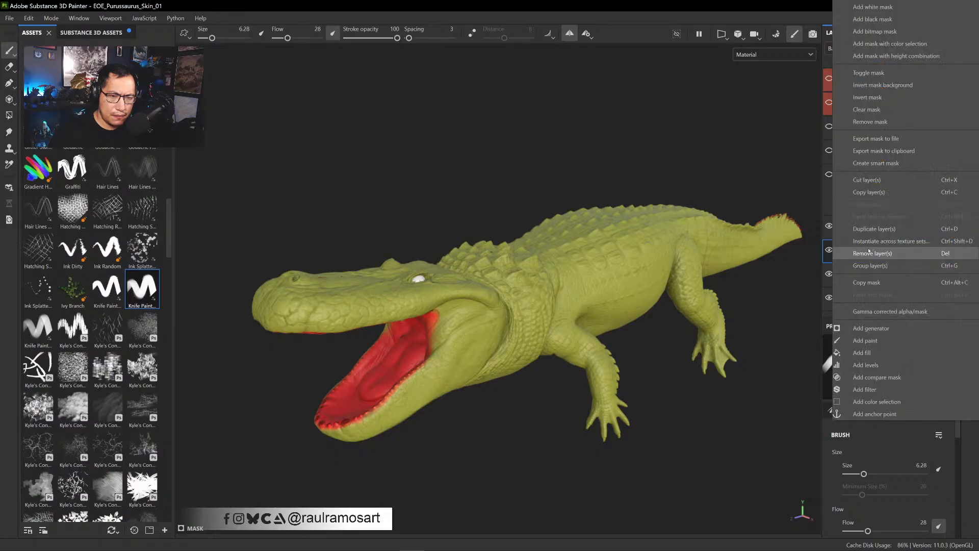
pyautogui.click(868, 252)
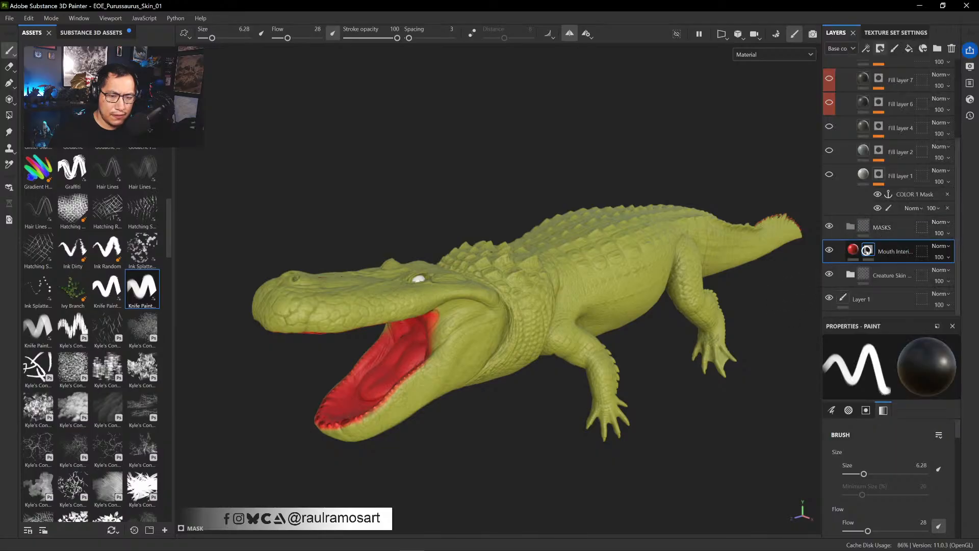
# - Replace the Mouth Interior Mask layer's mask with a new black mask and add a paint effect to it
pyautogui.rightClick(869, 252)
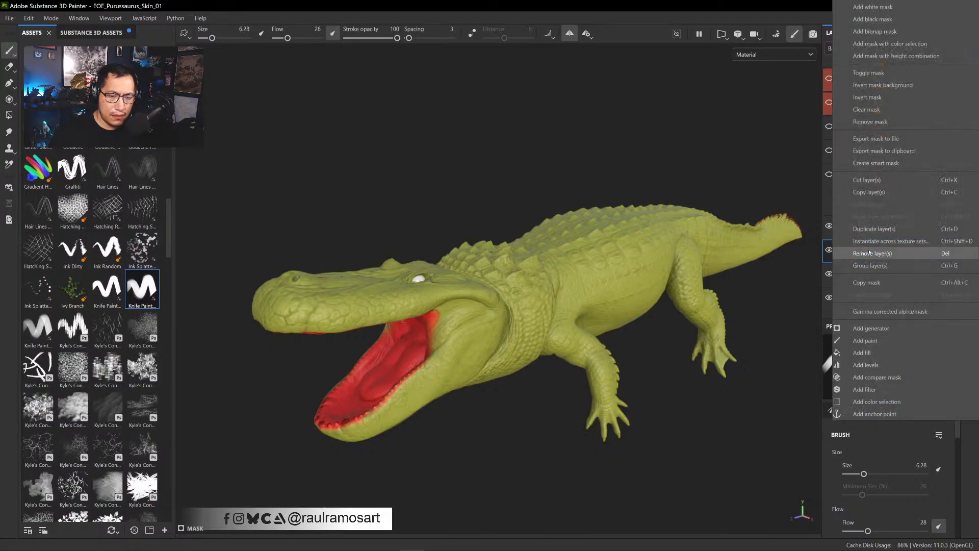
pyautogui.click(875, 19)
pyautogui.rightClick(868, 250)
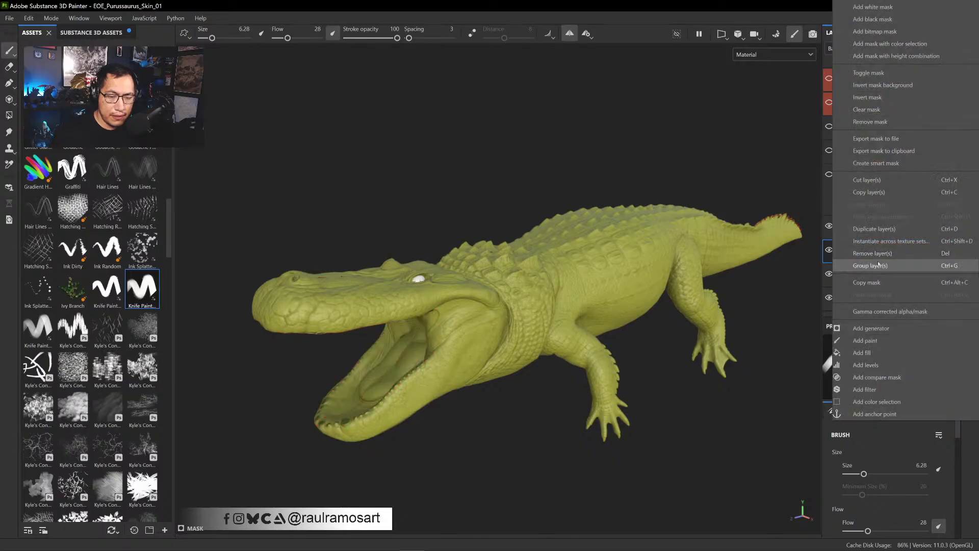
pyautogui.click(869, 343)
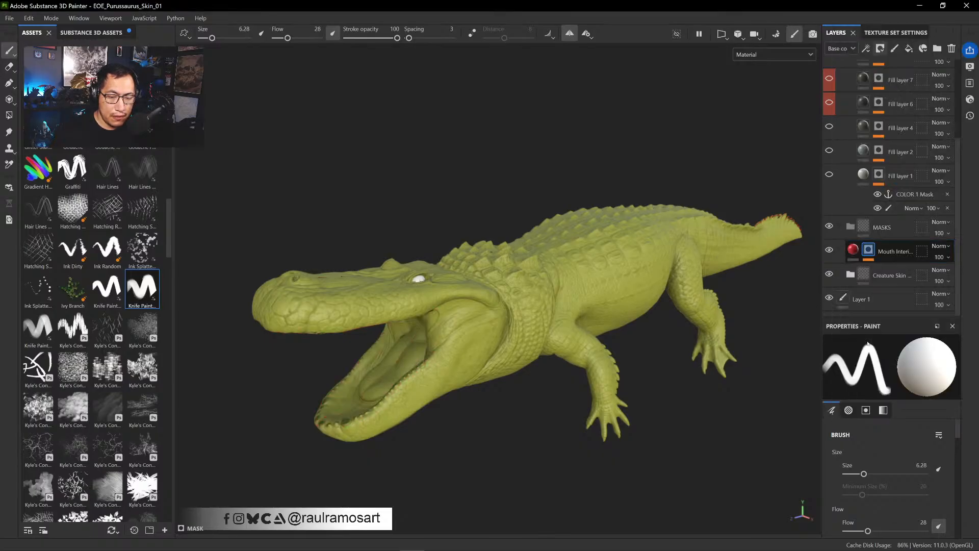
# - Paint the tongue, throat and jaw corners on the mask's paint effect at size 6.28 and erase overspill outside the lower jaw
pyautogui.moveTo(455, 441)
pyautogui.keyDown('alt'); pyautogui.mouseDown()
pyautogui.moveTo(544, 421)
pyautogui.moveTo(527, 408)
pyautogui.mouseUp(); pyautogui.keyUp('alt')
pyautogui.moveTo(435, 340)
pyautogui.mouseDown()
pyautogui.moveTo(393, 336)
pyautogui.moveTo(413, 356)
pyautogui.moveTo(380, 400)
pyautogui.moveTo(371, 397)
pyautogui.moveTo(373, 369)
pyautogui.moveTo(419, 334)
pyautogui.moveTo(417, 321)
pyautogui.moveTo(425, 334)
pyautogui.moveTo(480, 285)
pyautogui.moveTo(490, 306)
pyautogui.mouseUp()
pyautogui.moveTo(432, 322)
pyautogui.mouseDown()
pyautogui.moveTo(436, 302)
pyautogui.moveTo(433, 332)
pyautogui.moveTo(452, 315)
pyautogui.moveTo(439, 325)
pyautogui.mouseUp()
pyautogui.moveTo(421, 404)
pyautogui.keyDown('alt'); pyautogui.mouseDown()
pyautogui.moveTo(431, 439)
pyautogui.moveTo(408, 446)
pyautogui.moveTo(438, 412)
pyautogui.moveTo(455, 419)
pyautogui.moveTo(450, 436)
pyautogui.mouseUp(); pyautogui.keyUp('alt')
pyautogui.press('x')
pyautogui.moveTo(462, 361); pyautogui.dragTo(462, 371)
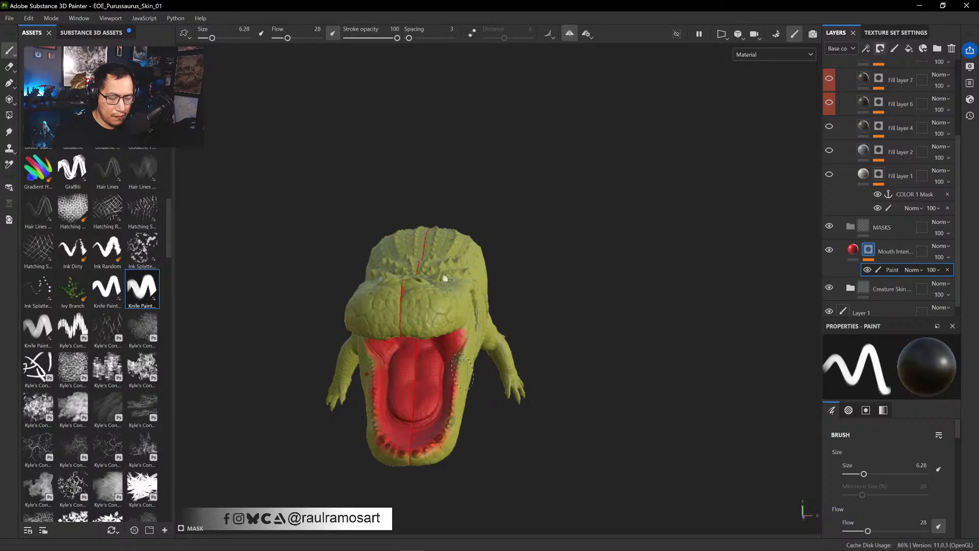
# - Paint the lower jaw's inner gum line in white on the mask's paint effect with the brush at size 2.92
pyautogui.keyDown('ctrl'); pyautogui.moveTo(462, 372); pyautogui.dragTo(439, 372, button='right'); pyautogui.keyUp('ctrl')
pyautogui.press('x')
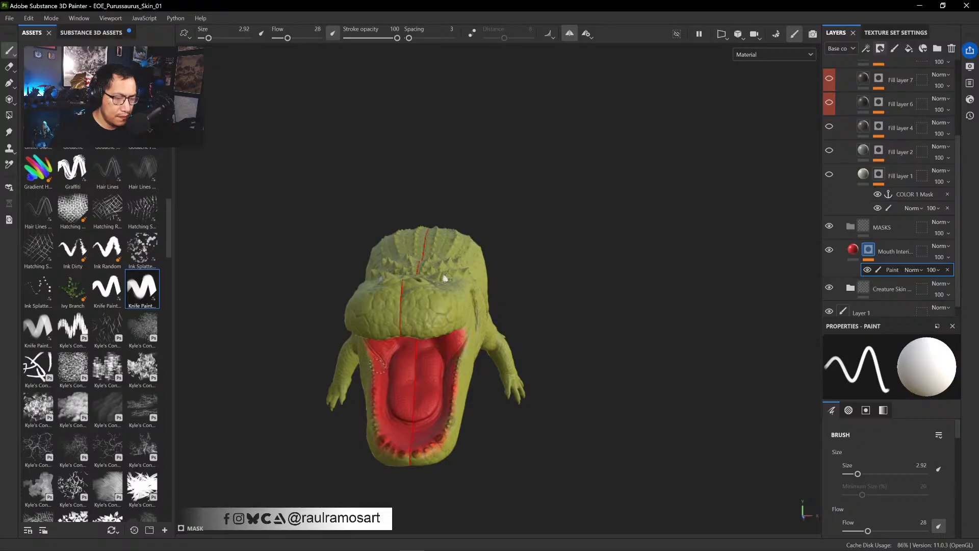
pyautogui.moveTo(382, 401); pyautogui.dragTo(384, 433)
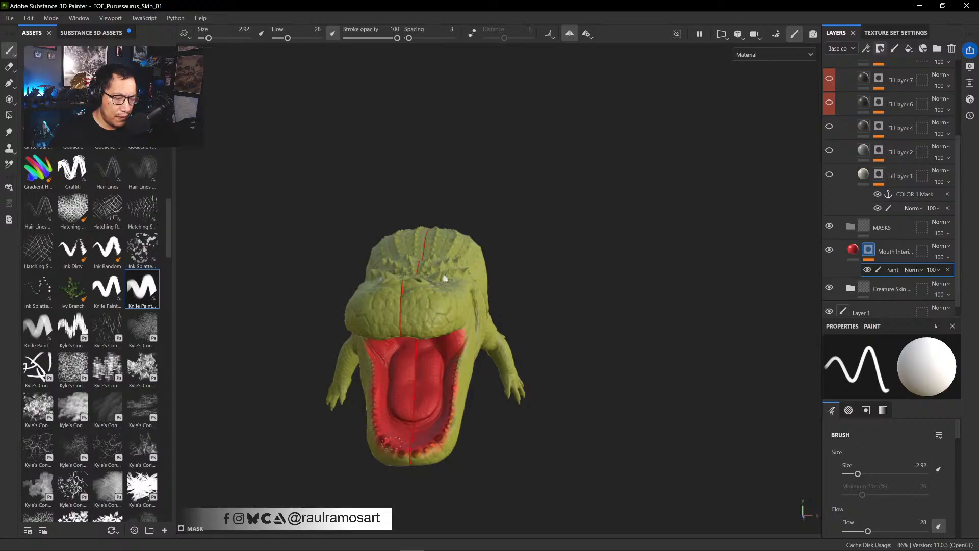
# - Paint the palate and upper tooth row up to the snout tip on the mask's paint effect at size 5.32
pyautogui.keyDown('alt'); pyautogui.moveTo(444, 422); pyautogui.dragTo(448, 350); pyautogui.keyUp('alt')
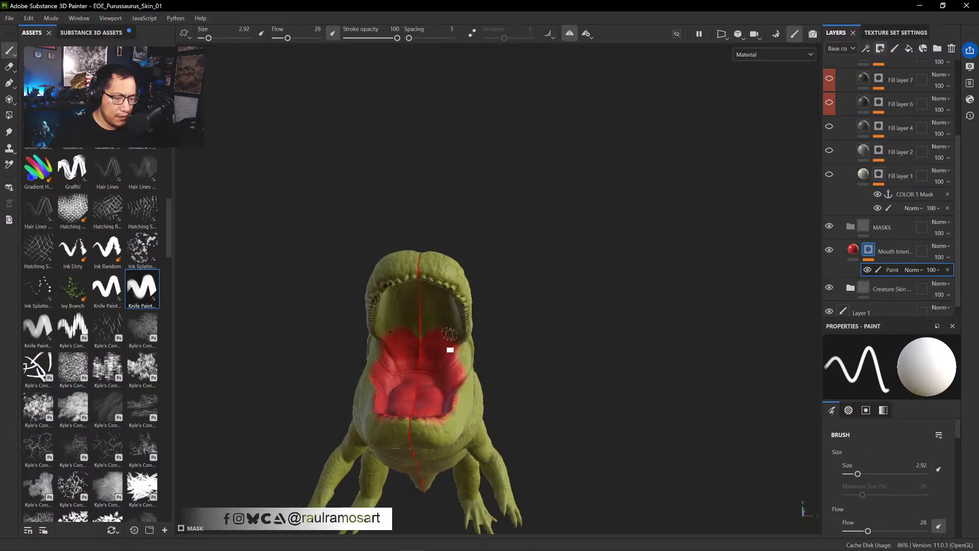
pyautogui.keyDown('ctrl'); pyautogui.moveTo(452, 332); pyautogui.dragTo(482, 332, button='right'); pyautogui.keyUp('ctrl')
pyautogui.keyDown('alt'); pyautogui.moveTo(543, 364); pyautogui.dragTo(544, 304); pyautogui.keyUp('alt')
pyautogui.moveTo(406, 349)
pyautogui.mouseDown()
pyautogui.moveTo(413, 364)
pyautogui.moveTo(415, 346)
pyautogui.moveTo(390, 362)
pyautogui.moveTo(400, 312)
pyautogui.moveTo(388, 308)
pyautogui.moveTo(403, 294)
pyautogui.moveTo(397, 287)
pyautogui.moveTo(426, 276)
pyautogui.moveTo(411, 316)
pyautogui.moveTo(417, 341)
pyautogui.mouseUp()
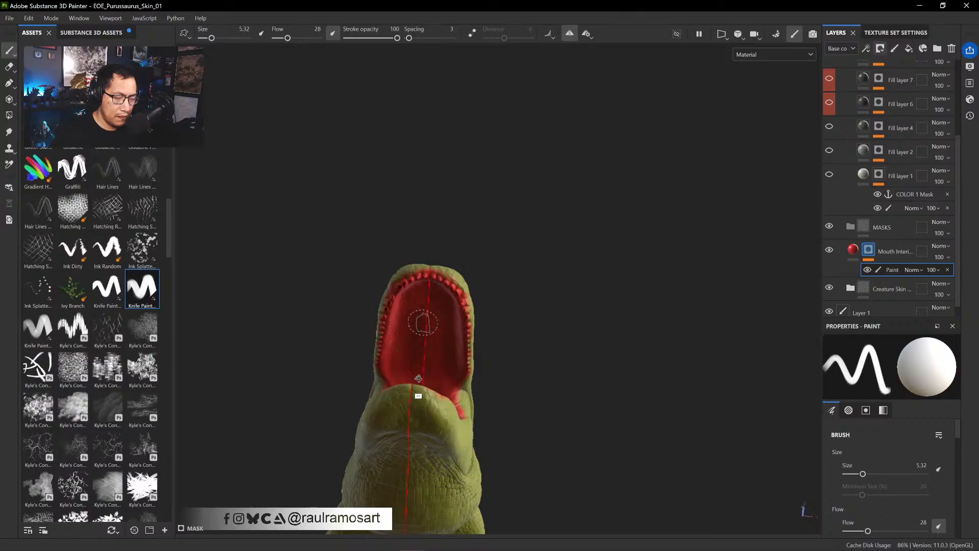
# - Erase red overspill along the outer lips and mouth corner on the mask's paint effect with the brush at size 2.28
pyautogui.moveTo(418, 378)
pyautogui.keyDown('alt'); pyautogui.mouseDown()
pyautogui.moveTo(452, 376)
pyautogui.moveTo(437, 341)
pyautogui.mouseUp(); pyautogui.keyUp('alt')
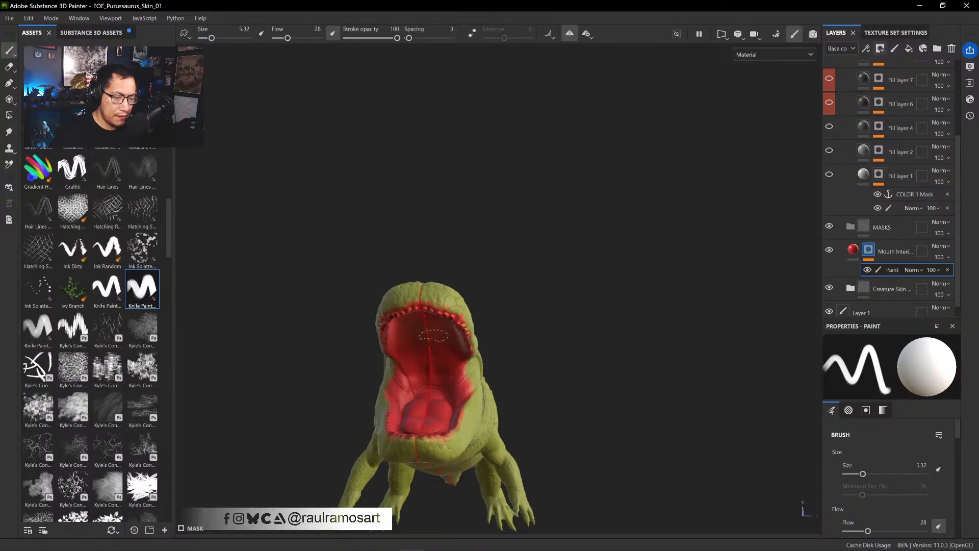
pyautogui.keyDown('alt'); pyautogui.moveTo(441, 392); pyautogui.dragTo(446, 446); pyautogui.keyUp('alt')
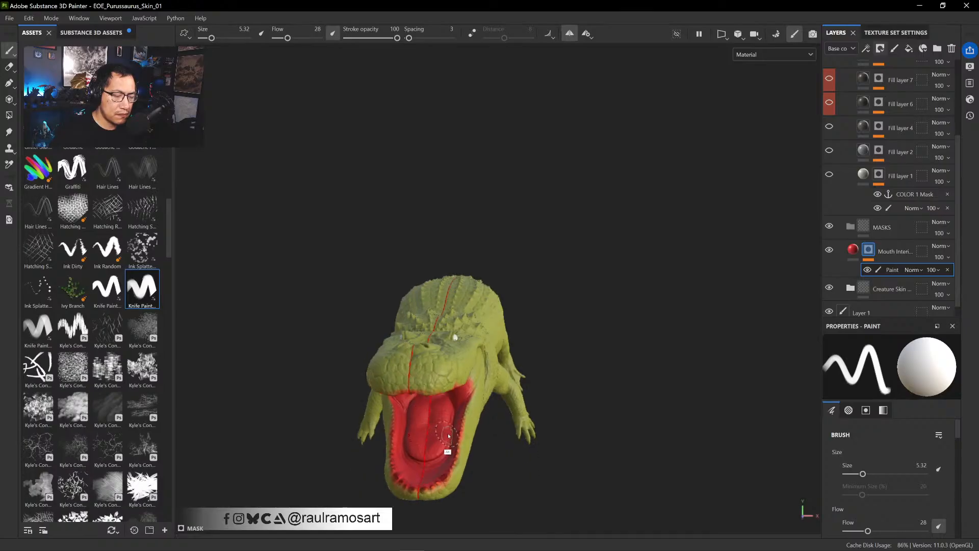
pyautogui.keyDown('alt'); pyautogui.moveTo(438, 386); pyautogui.dragTo(552, 467); pyautogui.keyUp('alt')
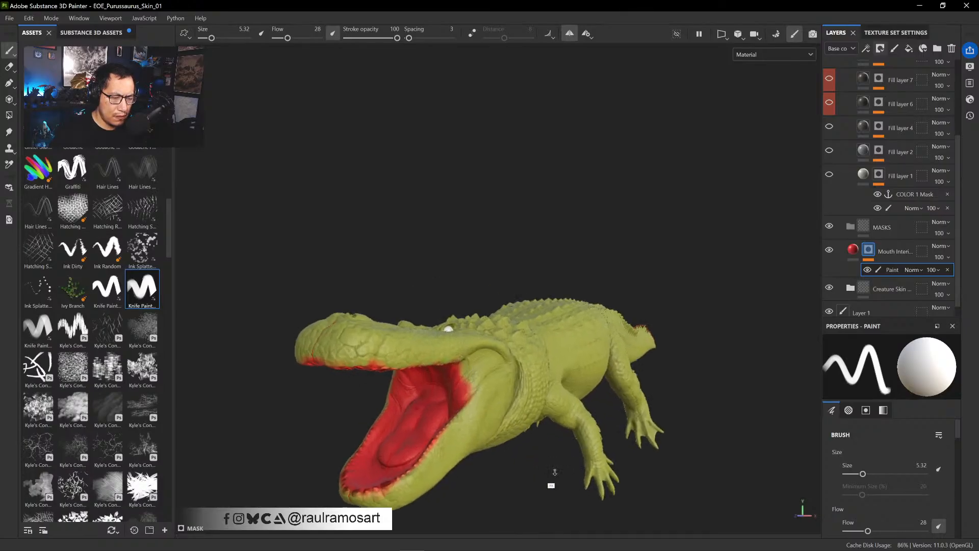
pyautogui.keyDown('ctrl'); pyautogui.moveTo(359, 352); pyautogui.dragTo(338, 351, button='right'); pyautogui.keyUp('ctrl')
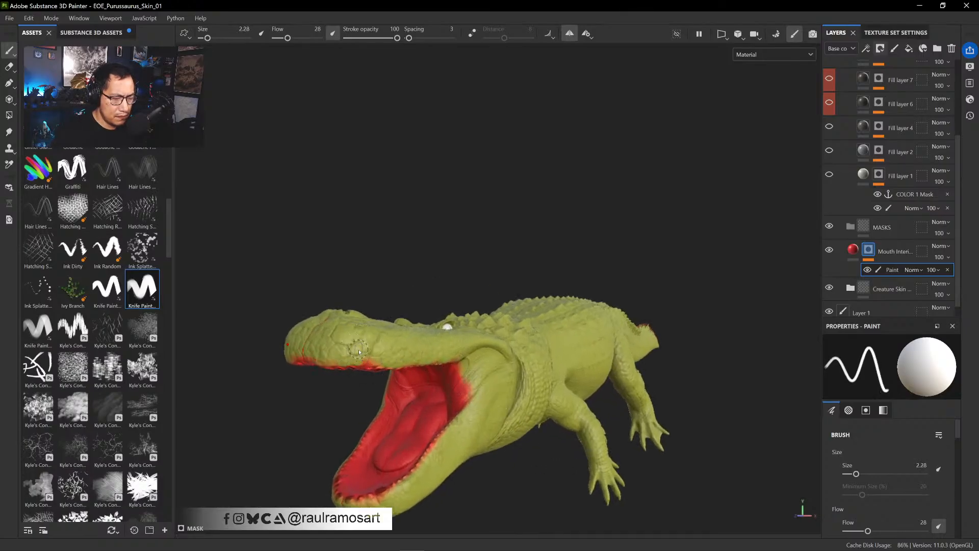
pyautogui.press('x')
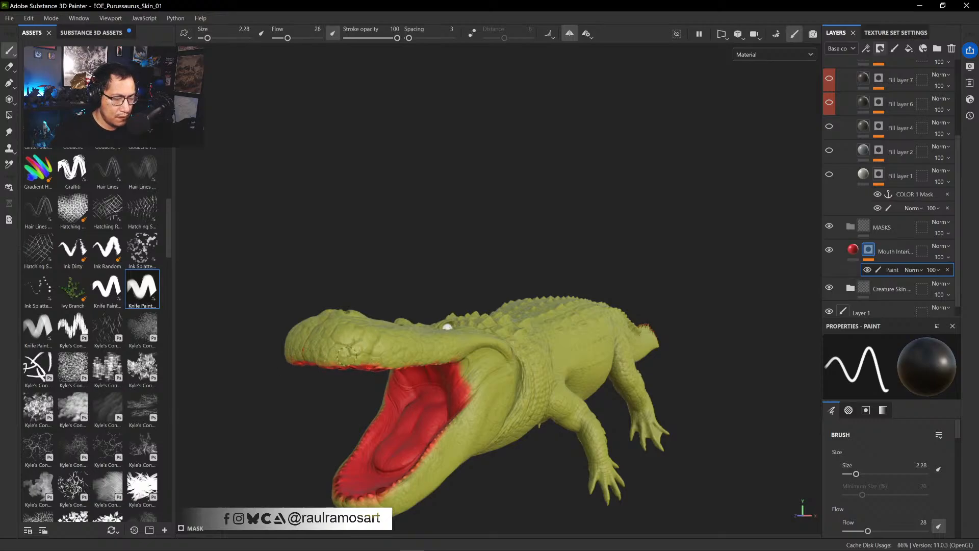
pyautogui.keyDown('alt'); pyautogui.moveTo(380, 358); pyautogui.dragTo(389, 290); pyautogui.keyUp('alt')
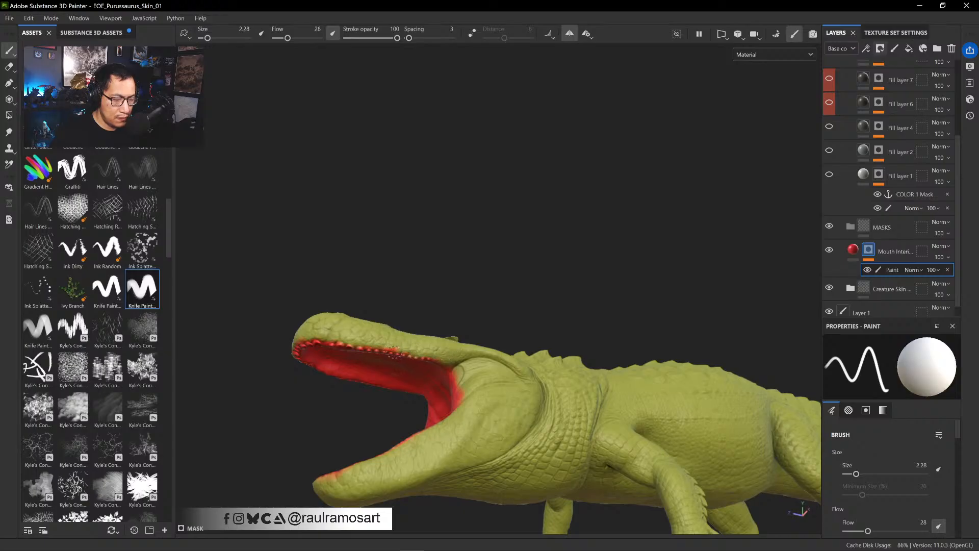
pyautogui.moveTo(428, 358); pyautogui.dragTo(442, 360)
pyautogui.press('x')
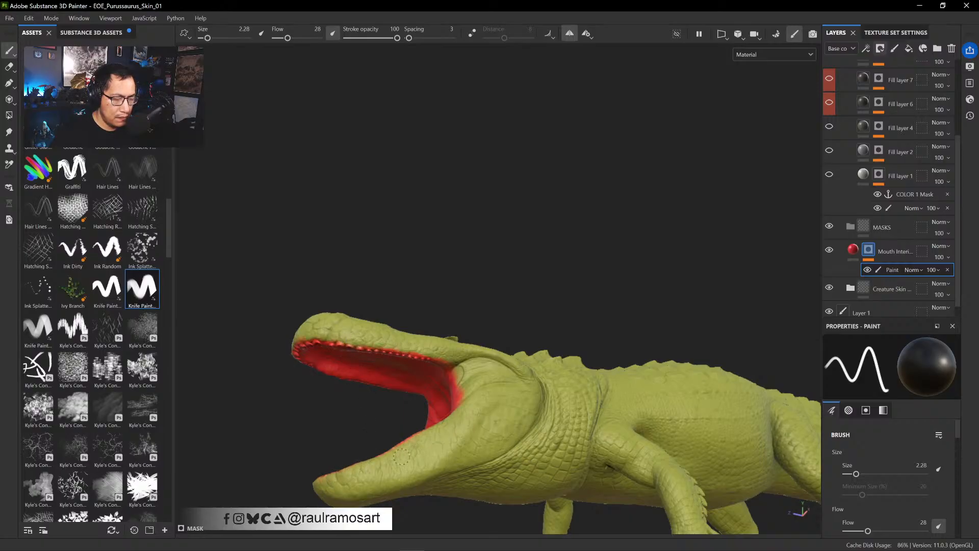
pyautogui.keyDown('alt'); pyautogui.moveTo(433, 472); pyautogui.dragTo(496, 510); pyautogui.keyUp('alt')
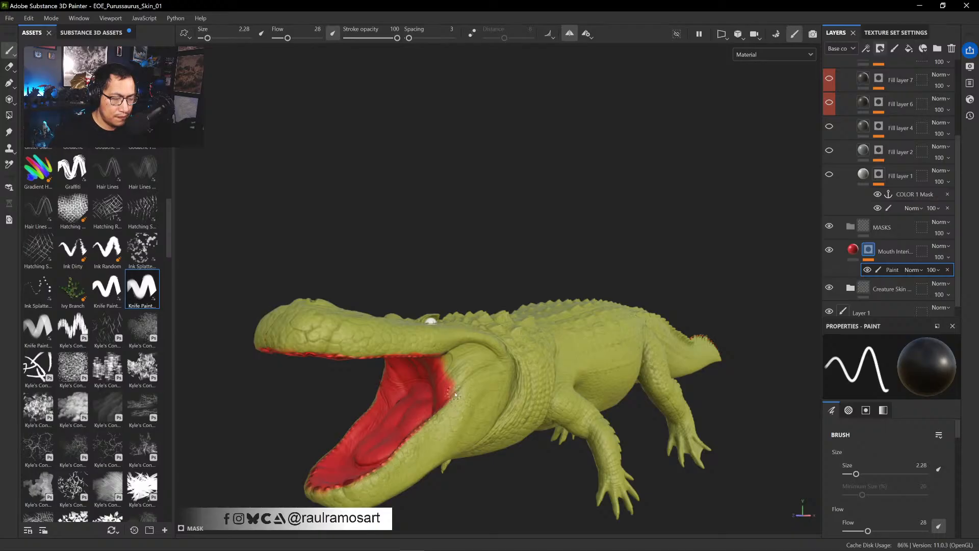
pyautogui.moveTo(465, 445)
pyautogui.keyDown('alt'); pyautogui.mouseDown()
pyautogui.moveTo(507, 437)
pyautogui.moveTo(398, 421)
pyautogui.mouseUp(); pyautogui.keyUp('alt')
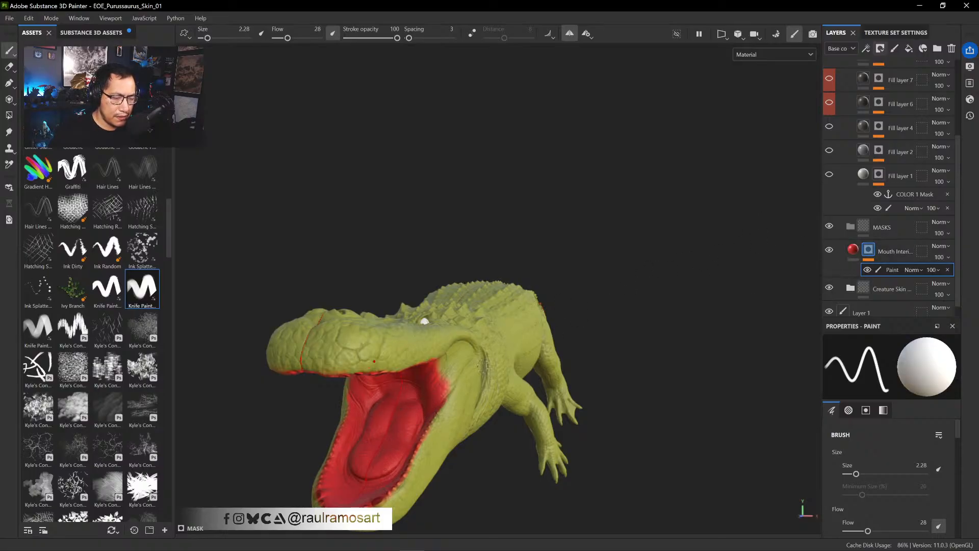
# - Paint both nostrils on top of the snout on the mask's paint effect with the brush at size 0.83
pyautogui.keyDown('alt'); pyautogui.moveTo(510, 360); pyautogui.dragTo(520, 283); pyautogui.keyUp('alt')
pyautogui.keyDown('alt'); pyautogui.moveTo(531, 212); pyautogui.dragTo(602, 383, button='right'); pyautogui.keyUp('alt')
pyautogui.moveTo(530, 281)
pyautogui.keyDown('ctrl'); pyautogui.keyDown('alt'); pyautogui.mouseDown()
pyautogui.moveTo(544, 376)
pyautogui.moveTo(533, 409)
pyautogui.mouseUp(); pyautogui.keyUp('alt'); pyautogui.keyUp('ctrl')
pyautogui.keyDown('ctrl'); pyautogui.moveTo(509, 342); pyautogui.dragTo(487, 342, button='right'); pyautogui.keyUp('ctrl')
pyautogui.moveTo(493, 330)
pyautogui.mouseDown()
pyautogui.moveTo(506, 350)
pyautogui.moveTo(503, 331)
pyautogui.mouseUp()
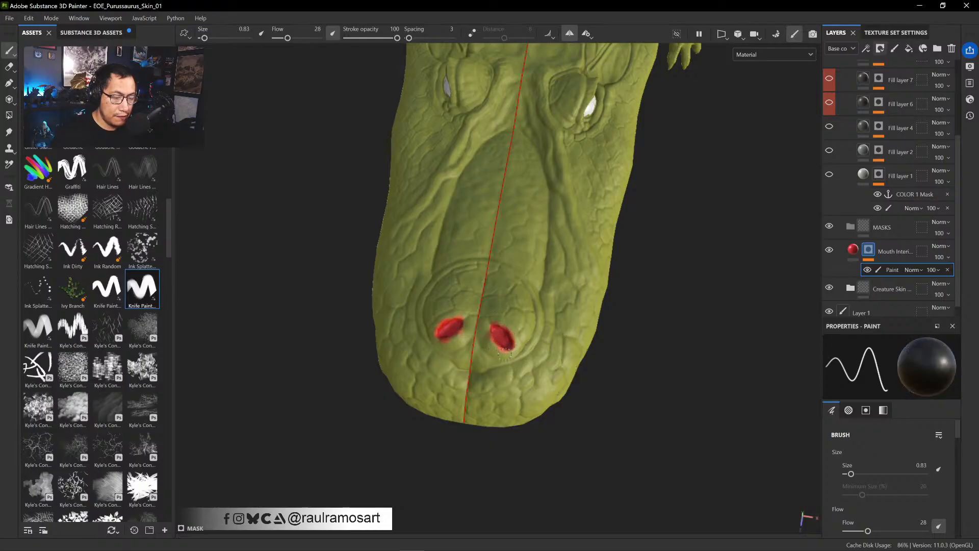
pyautogui.press('x')
# - Paint the eyeballs in white on the mask's paint effect with the brush at size 0.83
pyautogui.moveTo(597, 258)
pyautogui.keyDown('alt'); pyautogui.mouseDown(button='middle')
pyautogui.moveTo(580, 308)
pyautogui.moveTo(563, 313)
pyautogui.mouseUp(button='middle'); pyautogui.keyUp('alt')
pyautogui.keyDown('alt'); pyautogui.moveTo(563, 313); pyautogui.dragTo(478, 248); pyautogui.keyUp('alt')
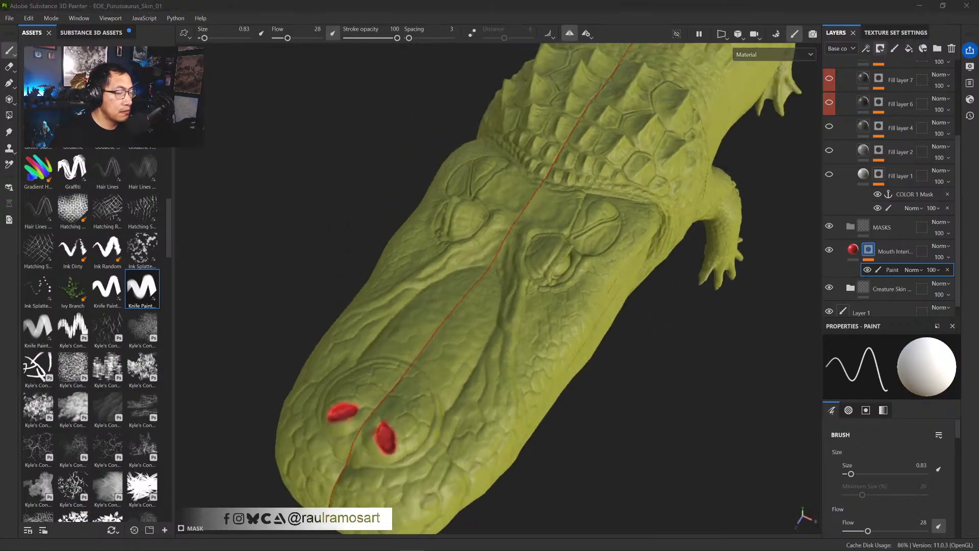
pyautogui.moveTo(560, 264)
pyautogui.keyDown('alt'); pyautogui.mouseDown()
pyautogui.moveTo(583, 321)
pyautogui.moveTo(574, 283)
pyautogui.mouseUp(); pyautogui.keyUp('alt')
pyautogui.moveTo(605, 331); pyautogui.dragTo(554, 313)
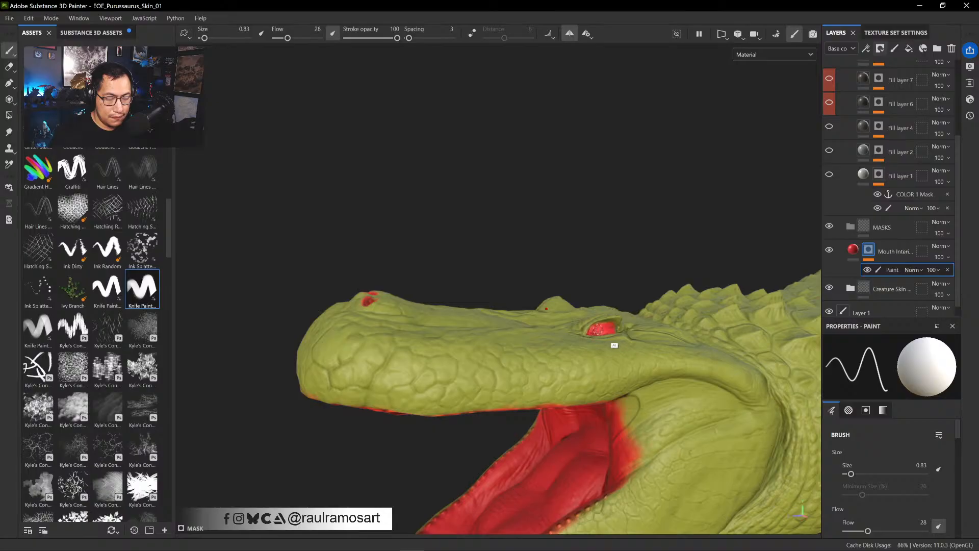
pyautogui.moveTo(613, 344)
pyautogui.keyDown('alt'); pyautogui.mouseDown()
pyautogui.moveTo(597, 402)
pyautogui.moveTo(597, 384)
pyautogui.moveTo(619, 411)
pyautogui.mouseUp(); pyautogui.keyUp('alt')
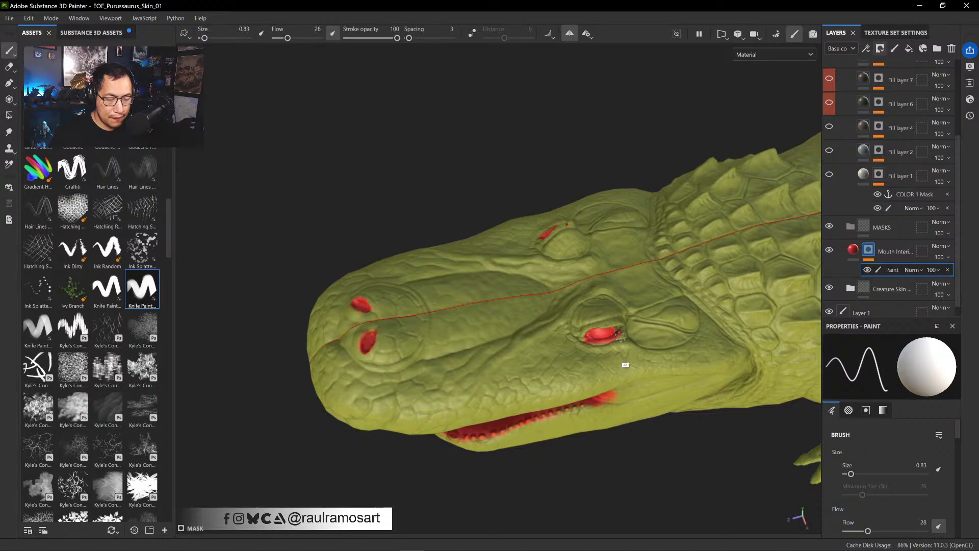
pyautogui.moveTo(625, 363)
pyautogui.keyDown('alt'); pyautogui.mouseDown()
pyautogui.moveTo(617, 324)
pyautogui.moveTo(604, 333)
pyautogui.mouseUp(); pyautogui.keyUp('alt')
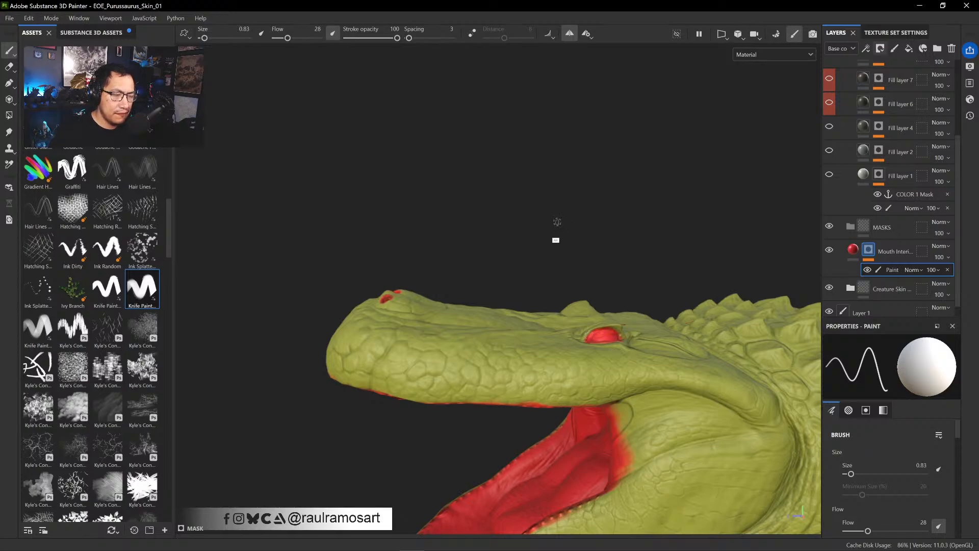
# - Extend the white mask paint over the eyes to the eyelid rims with the brush at size 2.27
pyautogui.moveTo(554, 221)
pyautogui.keyDown('alt'); pyautogui.mouseDown()
pyautogui.moveTo(605, 212)
pyautogui.moveTo(533, 143)
pyautogui.moveTo(601, 139)
pyautogui.moveTo(627, 164)
pyautogui.moveTo(617, 148)
pyautogui.mouseUp(); pyautogui.keyUp('alt')
pyautogui.press(']')
pyautogui.press(']')
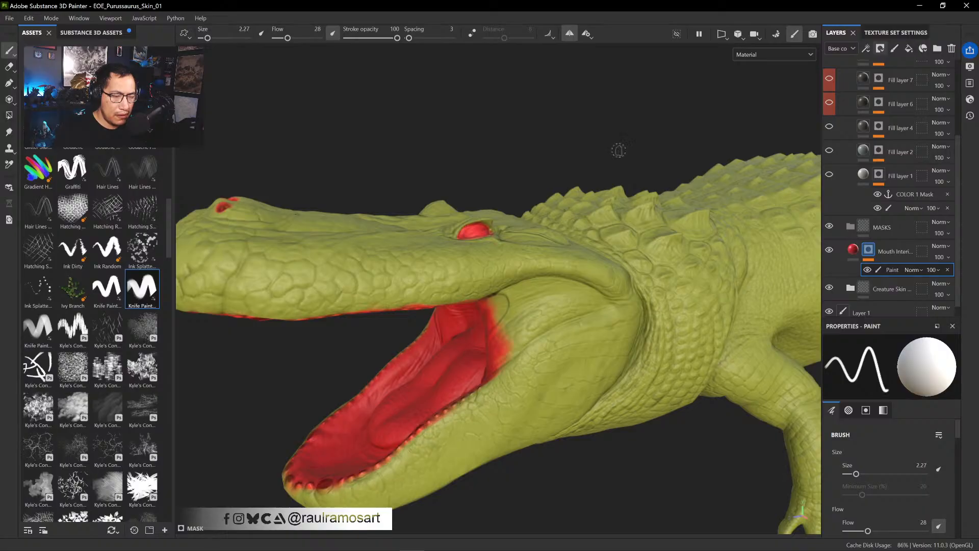
pyautogui.moveTo(532, 136)
pyautogui.keyDown('alt'); pyautogui.mouseDown()
pyautogui.moveTo(490, 123)
pyautogui.moveTo(497, 213)
pyautogui.moveTo(500, 127)
pyautogui.moveTo(496, 219)
pyautogui.mouseUp(); pyautogui.keyUp('alt')
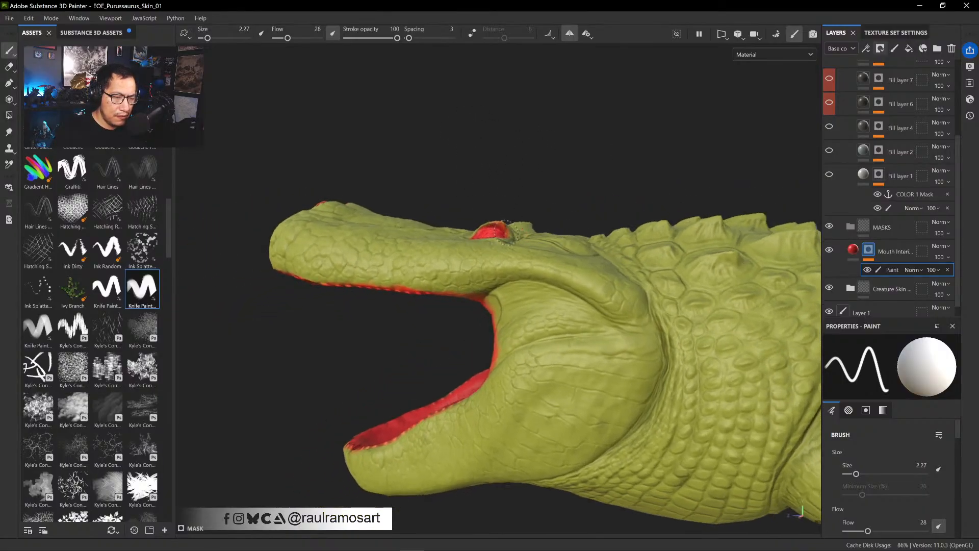
pyautogui.keyDown('alt'); pyautogui.moveTo(560, 148); pyautogui.dragTo(544, 183); pyautogui.keyUp('alt')
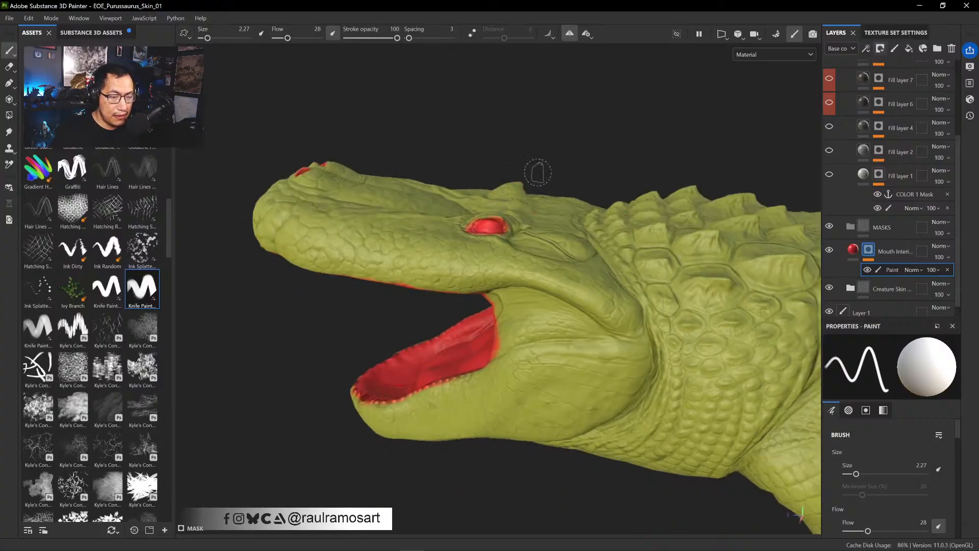
pyautogui.moveTo(575, 156)
pyautogui.keyDown('alt'); pyautogui.mouseDown()
pyautogui.moveTo(574, 212)
pyautogui.moveTo(539, 239)
pyautogui.mouseUp(); pyautogui.keyUp('alt')
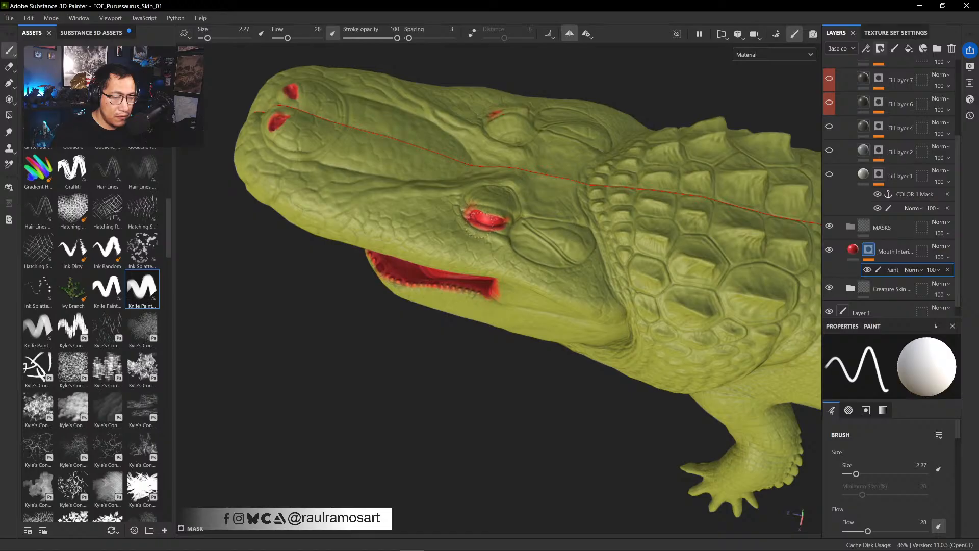
# - Clean the overspill around the eyelids in black at brush size 0.83, then enlarge the brush to 3.63
pyautogui.click(867, 251)
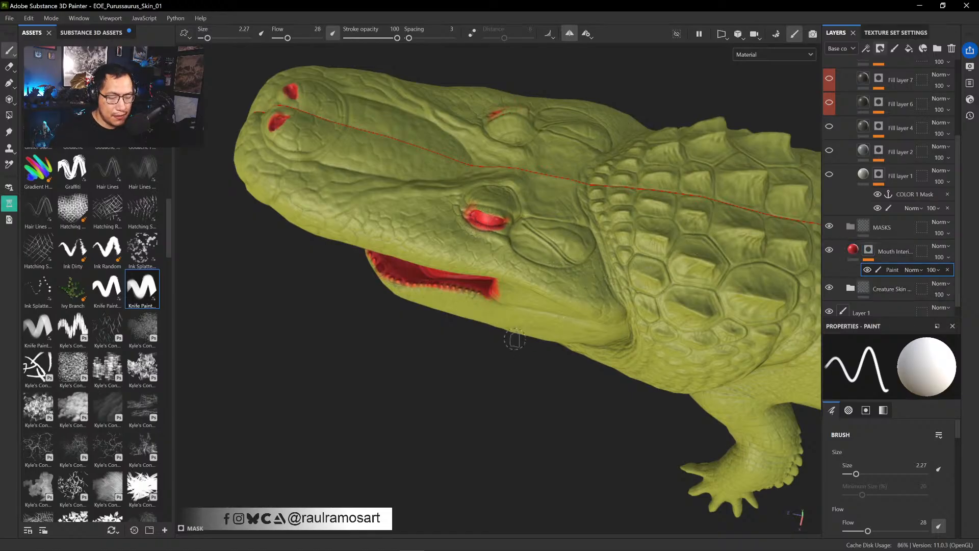
pyautogui.keyDown('ctrl'); pyautogui.moveTo(515, 338); pyautogui.dragTo(504, 339, button='right'); pyautogui.keyUp('ctrl')
pyautogui.press('x')
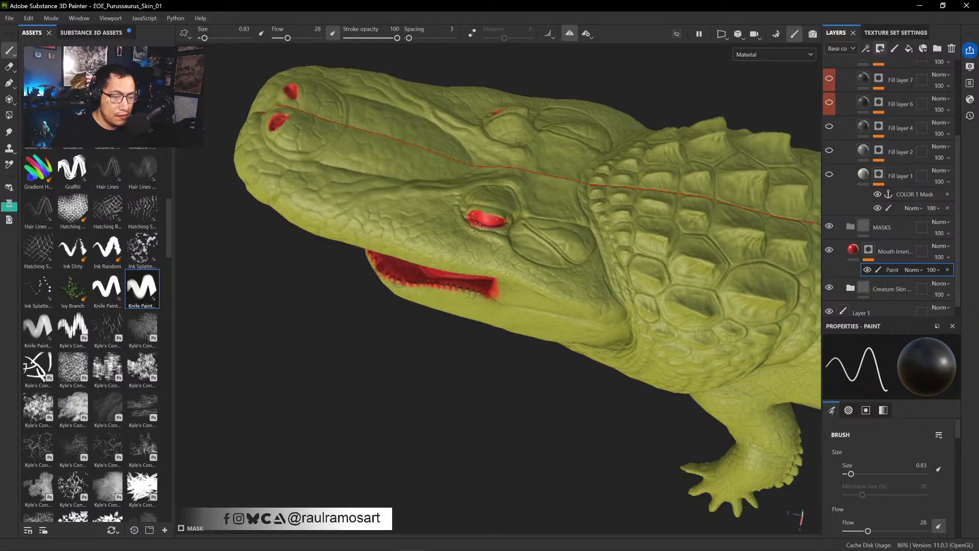
pyautogui.press('x')
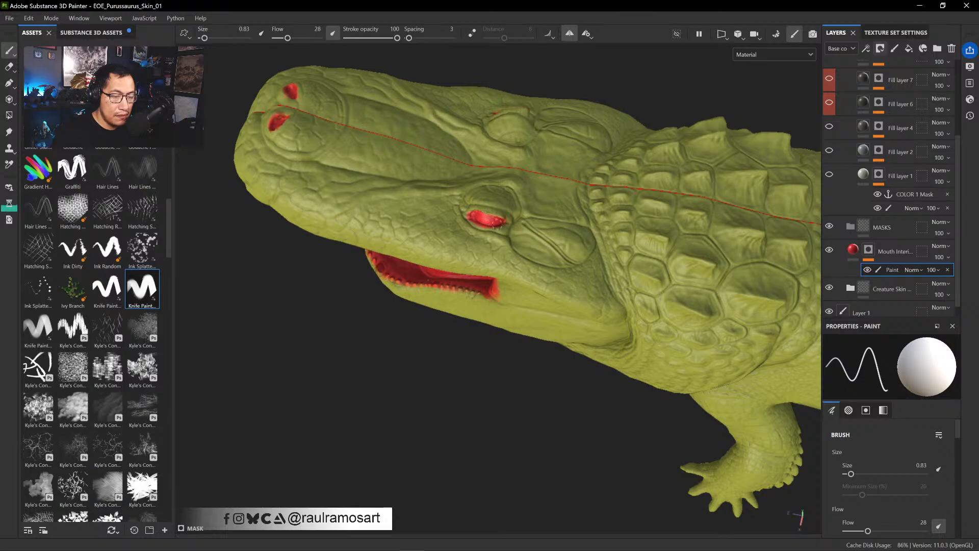
pyautogui.keyDown('alt'); pyautogui.moveTo(502, 274); pyautogui.dragTo(498, 217); pyautogui.keyUp('alt')
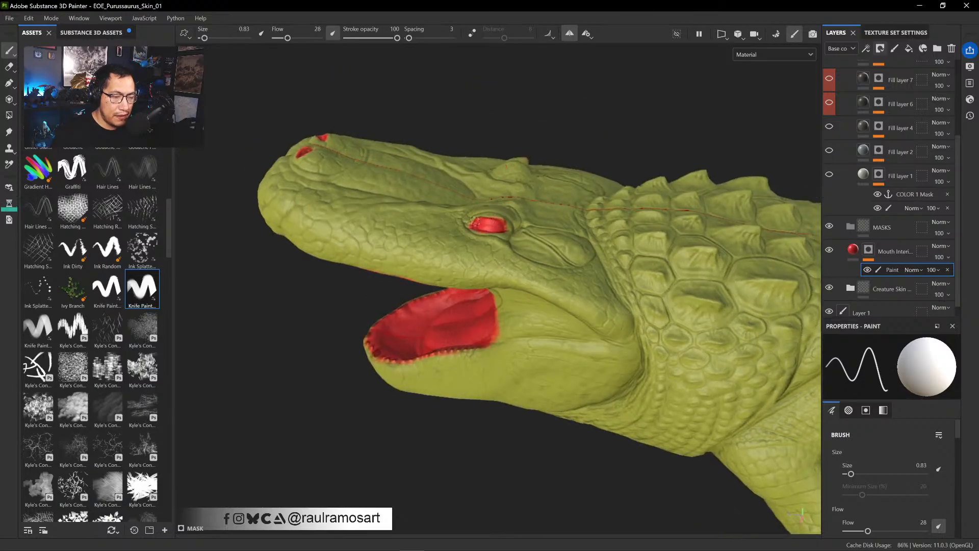
pyautogui.moveTo(531, 255)
pyautogui.keyDown('alt'); pyautogui.mouseDown()
pyautogui.moveTo(531, 337)
pyautogui.moveTo(503, 212)
pyautogui.moveTo(570, 258)
pyautogui.mouseUp(); pyautogui.keyUp('alt')
pyautogui.keyDown('ctrl'); pyautogui.moveTo(570, 255); pyautogui.dragTo(591, 255, button='right'); pyautogui.keyUp('ctrl')
# - Add a fill layer above the Mouth Interior Mask layer and set its base color to the blue swatch, 0700F3
pyautogui.click(852, 250)
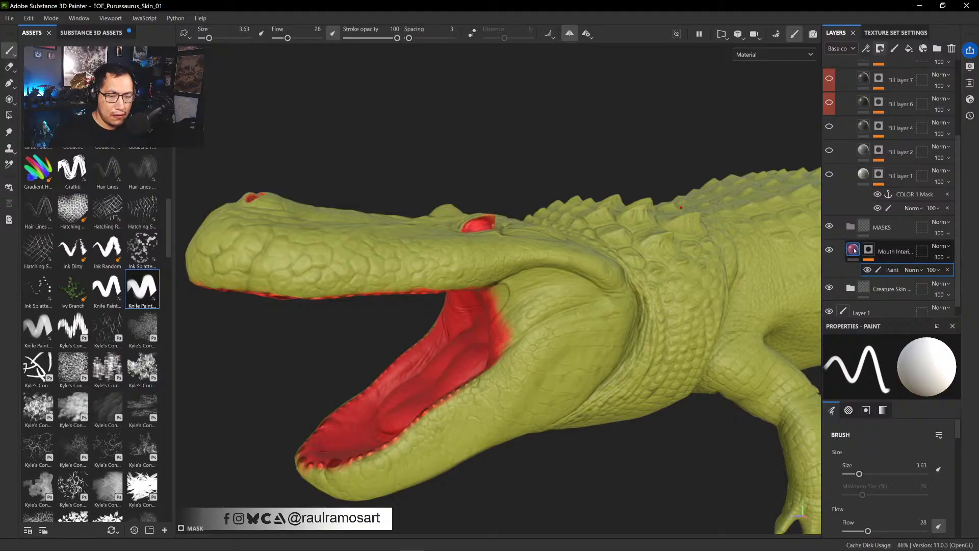
pyautogui.click(854, 250)
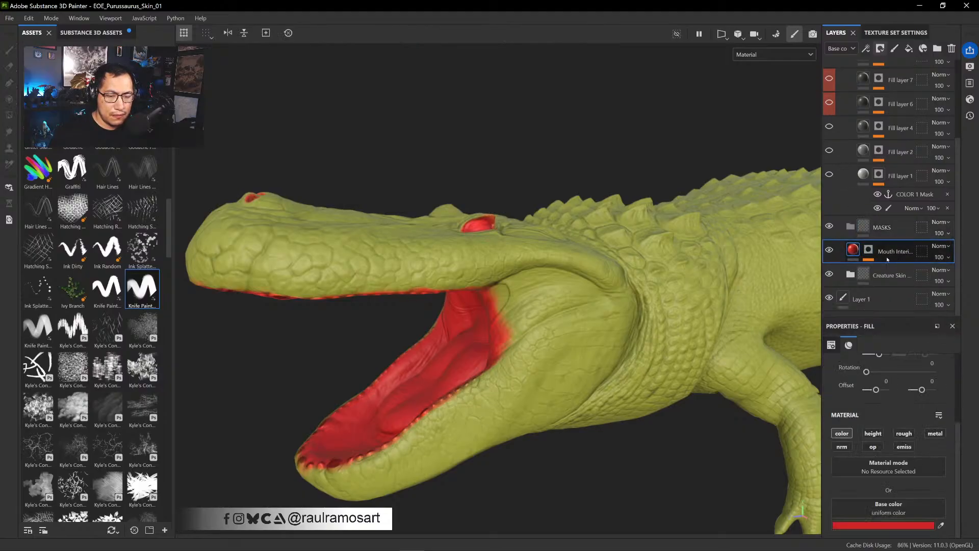
pyautogui.keyDown('alt'); pyautogui.moveTo(676, 321); pyautogui.dragTo(560, 299); pyautogui.keyUp('alt')
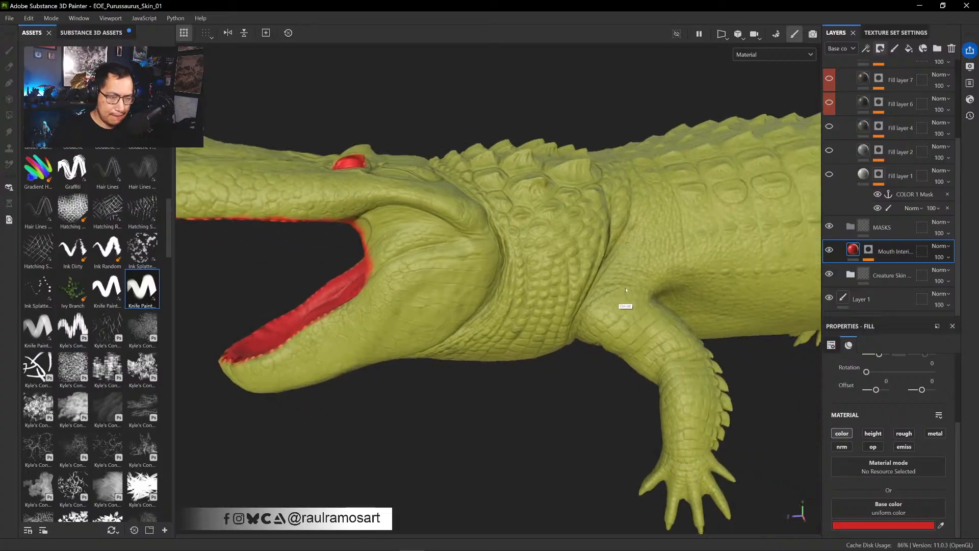
pyautogui.keyDown('alt'); pyautogui.moveTo(622, 306); pyautogui.dragTo(638, 292); pyautogui.keyUp('alt')
pyautogui.click(638, 273)
pyautogui.keyDown('alt'); pyautogui.moveTo(662, 368); pyautogui.dragTo(569, 246, button='middle'); pyautogui.keyUp('alt')
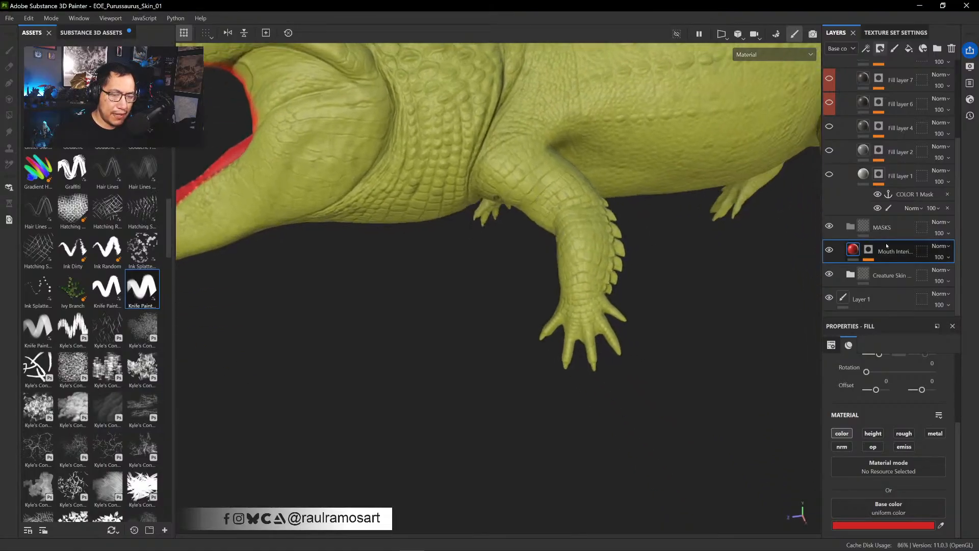
pyautogui.rightClick(882, 247)
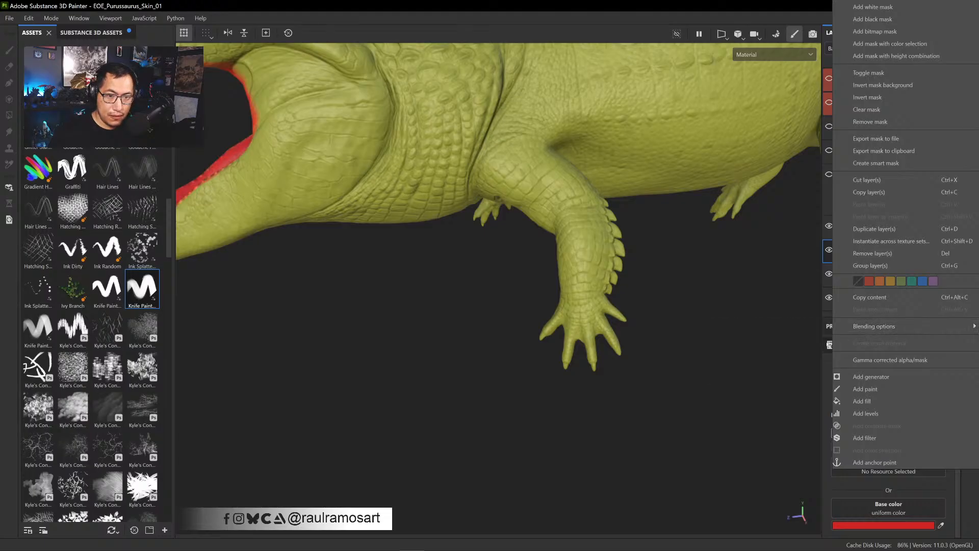
pyautogui.press('Escape')
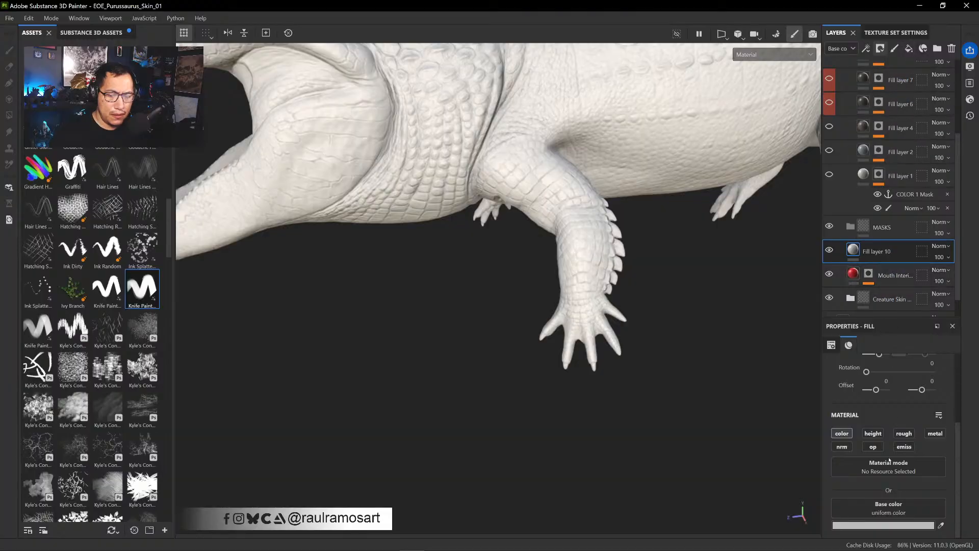
pyautogui.click(866, 525)
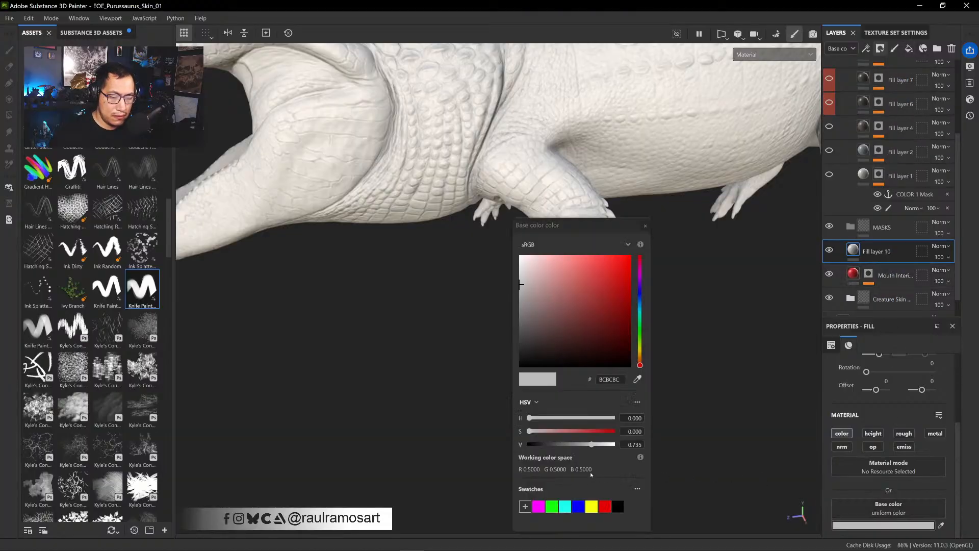
pyautogui.click(578, 506)
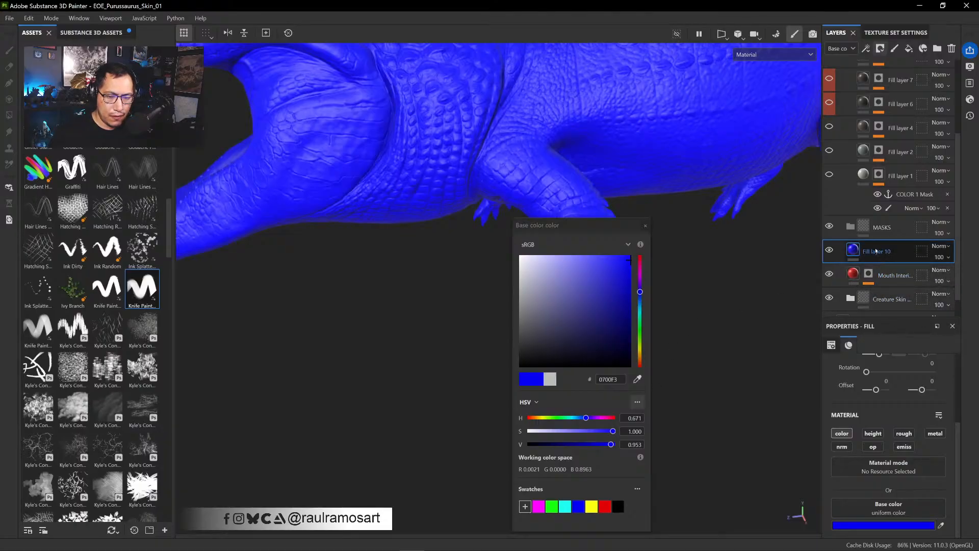
# - Add a black mask with a paint effect to the blue fill layer and bring the feet into view
pyautogui.click(880, 48)
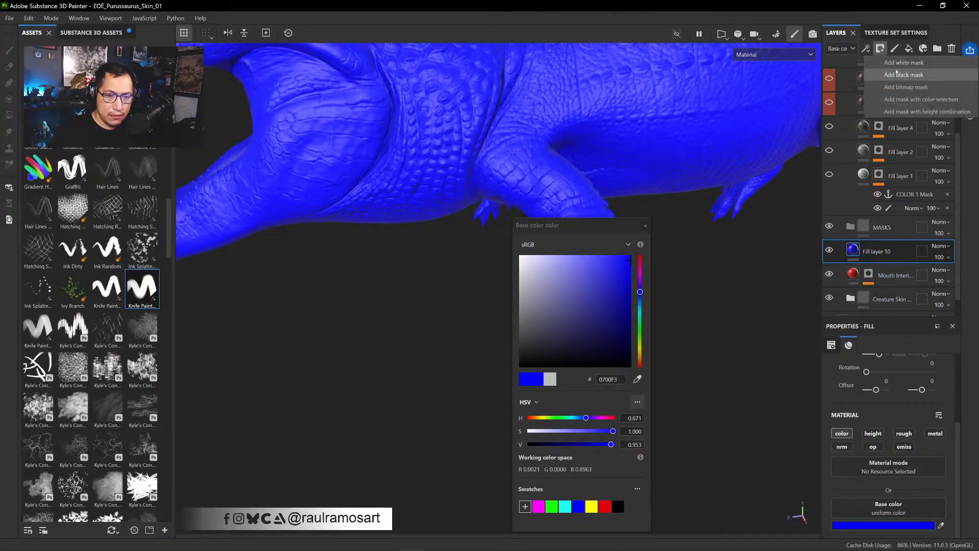
pyautogui.click(897, 75)
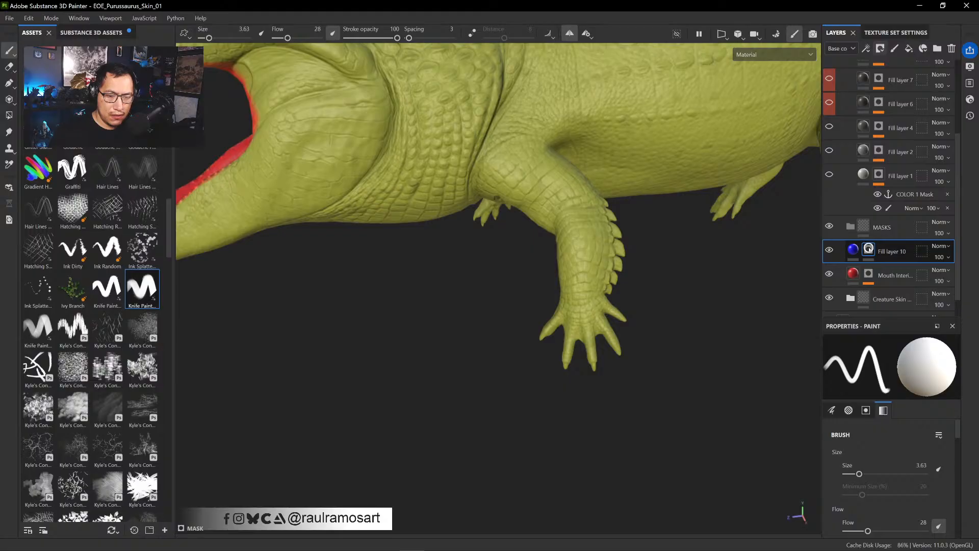
pyautogui.rightClick(868, 250)
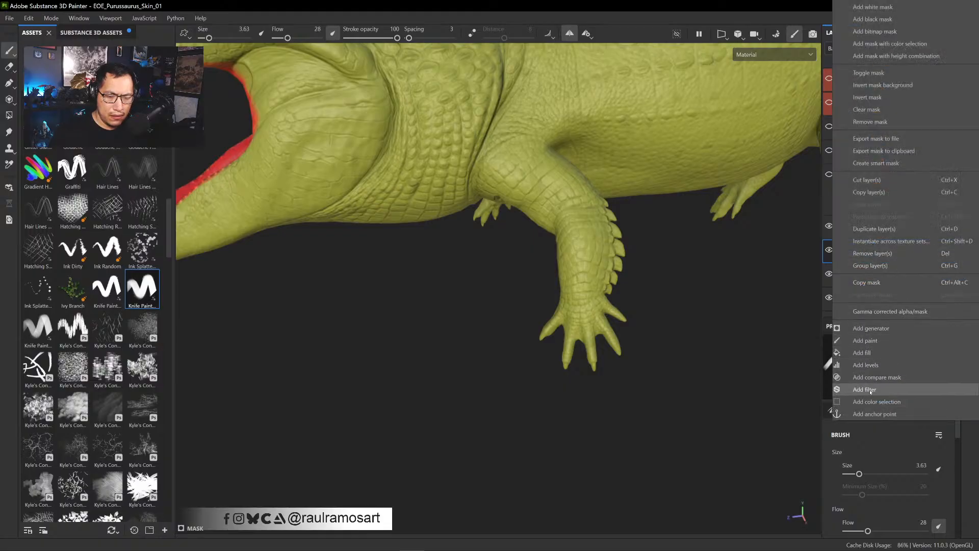
pyautogui.click(870, 341)
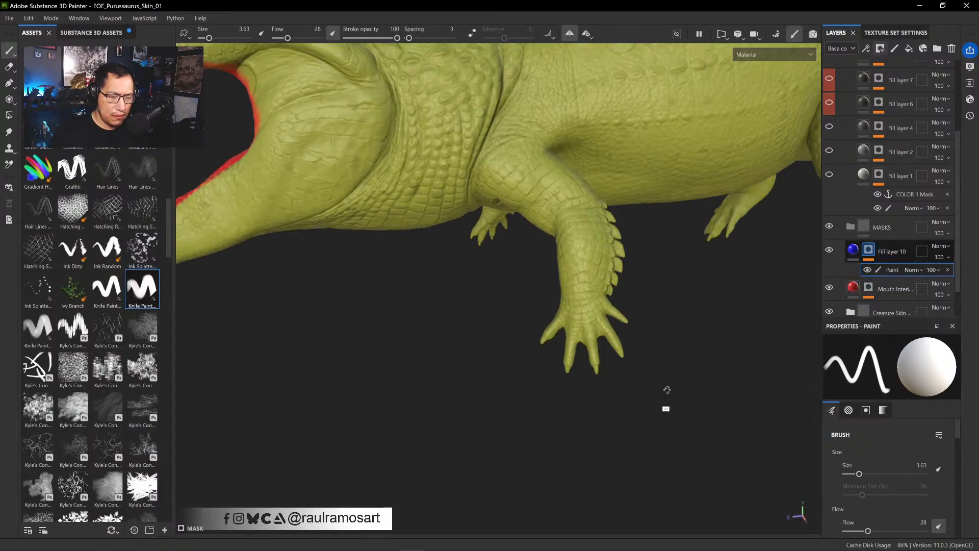
pyautogui.moveTo(667, 389); pyautogui.dragTo(378, 290, button='middle')
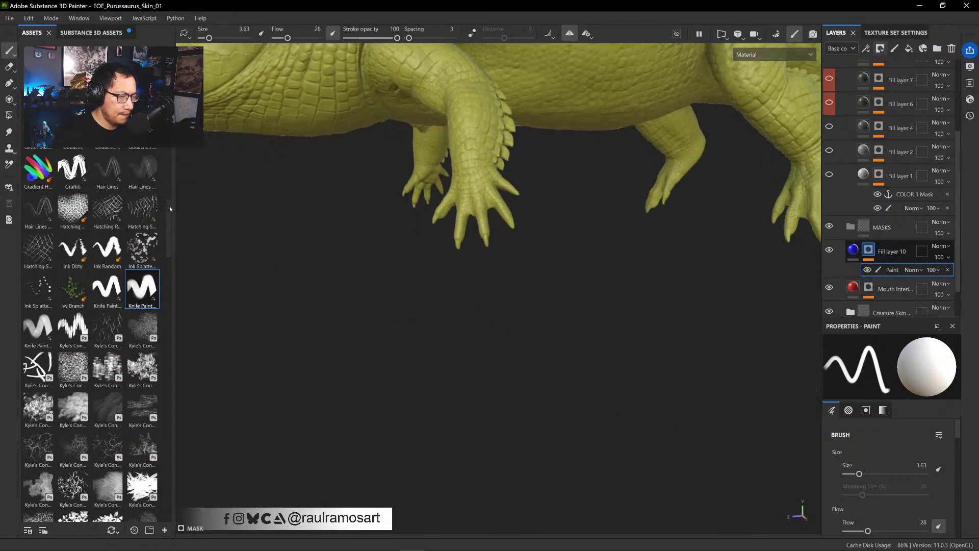
# - Choose the Basic Soft brush and set its size to 0.92 for painting the front foot's claws
pyautogui.scroll(10, 171, 209)
pyautogui.click(39, 229)
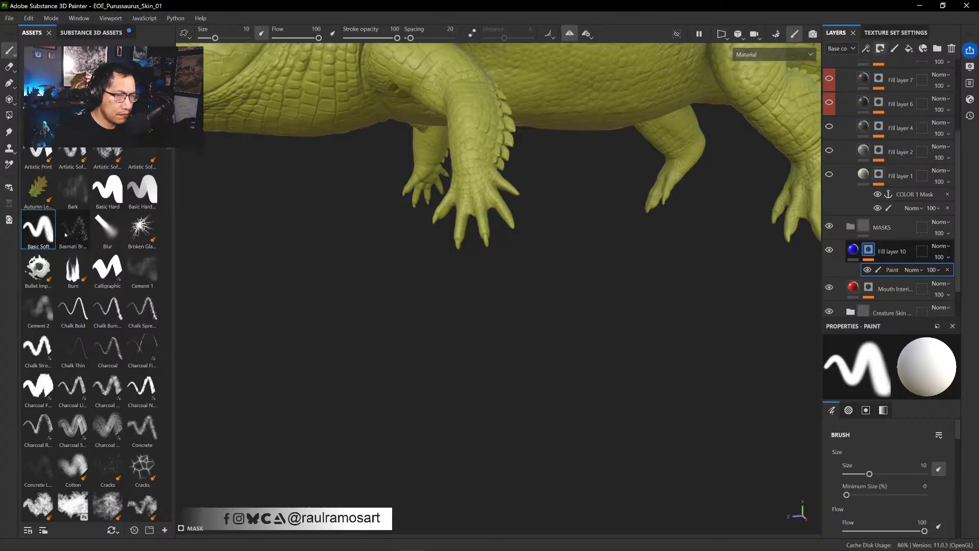
pyautogui.scroll(5, 520, 295)
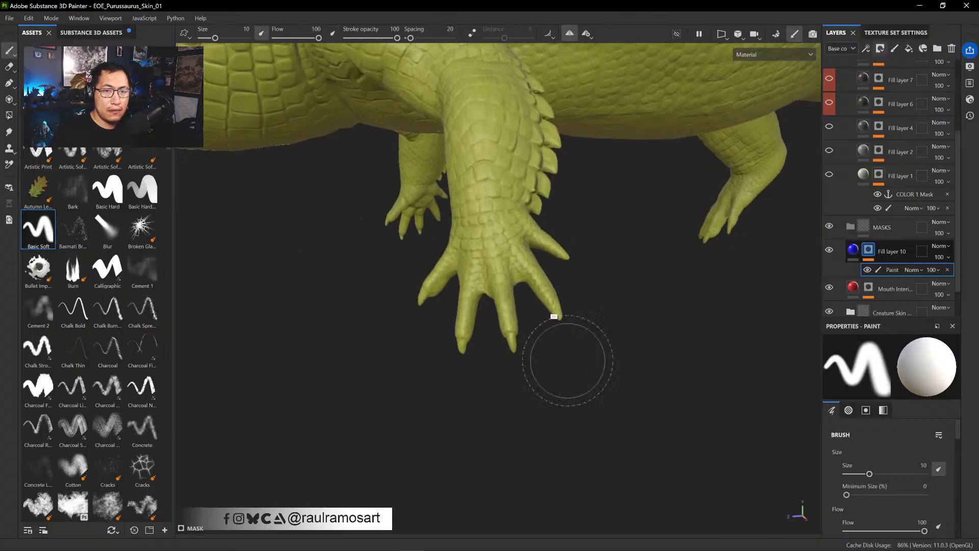
pyautogui.scroll(2, 560, 347)
pyautogui.keyDown('ctrl'); pyautogui.moveTo(557, 337); pyautogui.dragTo(484, 337, button='right'); pyautogui.keyUp('ctrl')
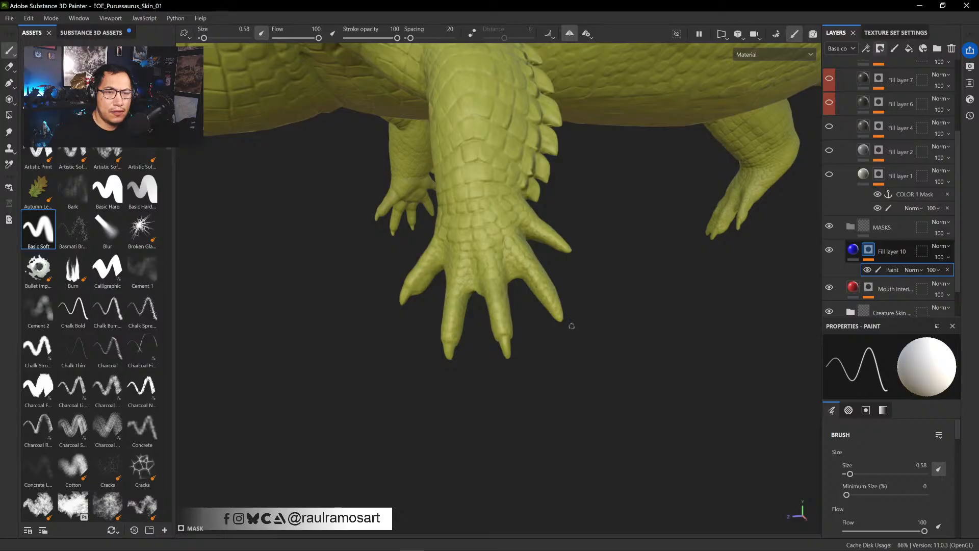
pyautogui.moveTo(572, 366)
pyautogui.keyDown('alt'); pyautogui.mouseDown()
pyautogui.moveTo(591, 381)
pyautogui.moveTo(568, 378)
pyautogui.moveTo(564, 323)
pyautogui.moveTo(614, 426)
pyautogui.moveTo(598, 411)
pyautogui.moveTo(590, 350)
pyautogui.moveTo(505, 318)
pyautogui.mouseUp(); pyautogui.keyUp('alt')
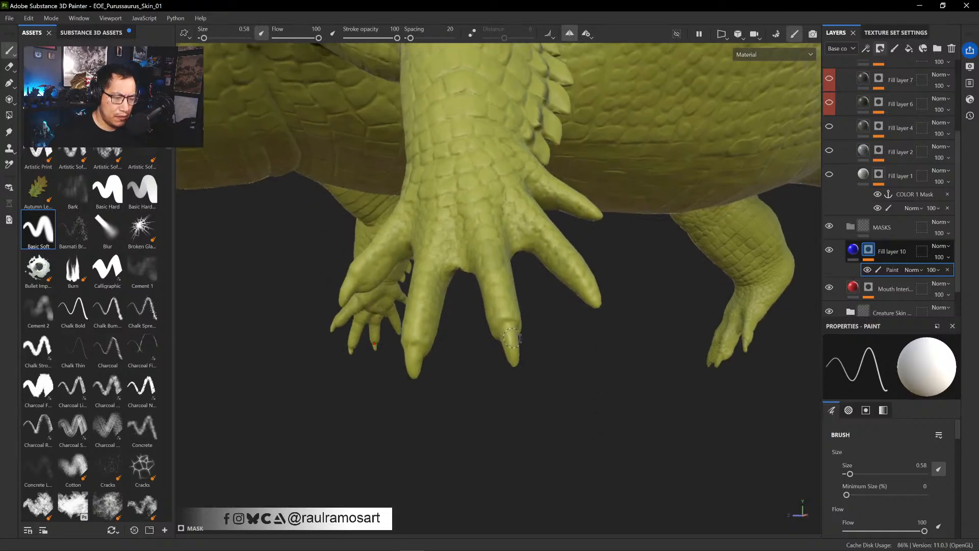
pyautogui.moveTo(496, 319)
pyautogui.keyDown('ctrl'); pyautogui.mouseDown(button='right')
pyautogui.moveTo(525, 321)
pyautogui.moveTo(517, 326)
pyautogui.mouseUp(button='right'); pyautogui.keyUp('ctrl')
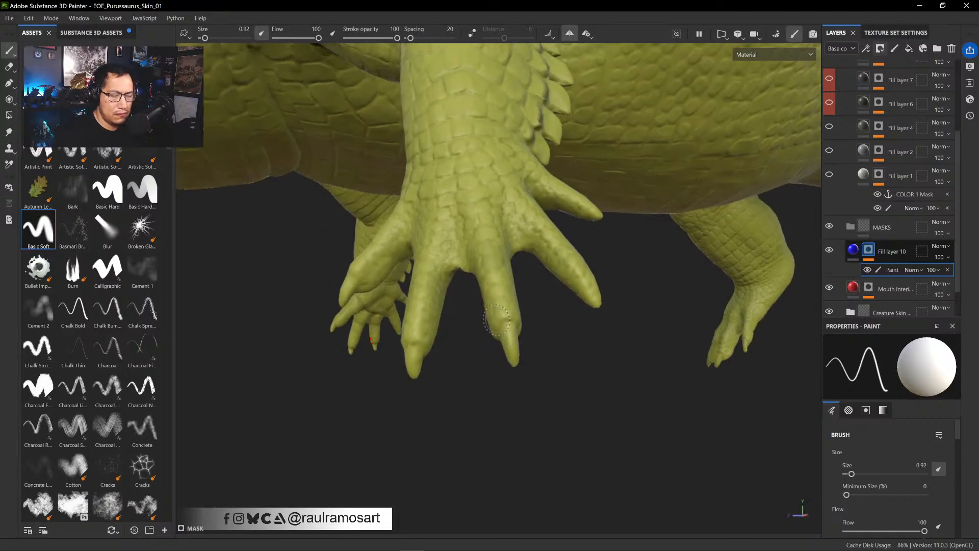
# - Paint the first claw of the front foot white in the blue fill layer's mask, covering its top, sides and underside
pyautogui.moveTo(511, 343)
pyautogui.mouseDown()
pyautogui.moveTo(509, 331)
pyautogui.moveTo(512, 360)
pyautogui.moveTo(492, 387)
pyautogui.moveTo(444, 390)
pyautogui.moveTo(489, 367)
pyautogui.mouseUp()
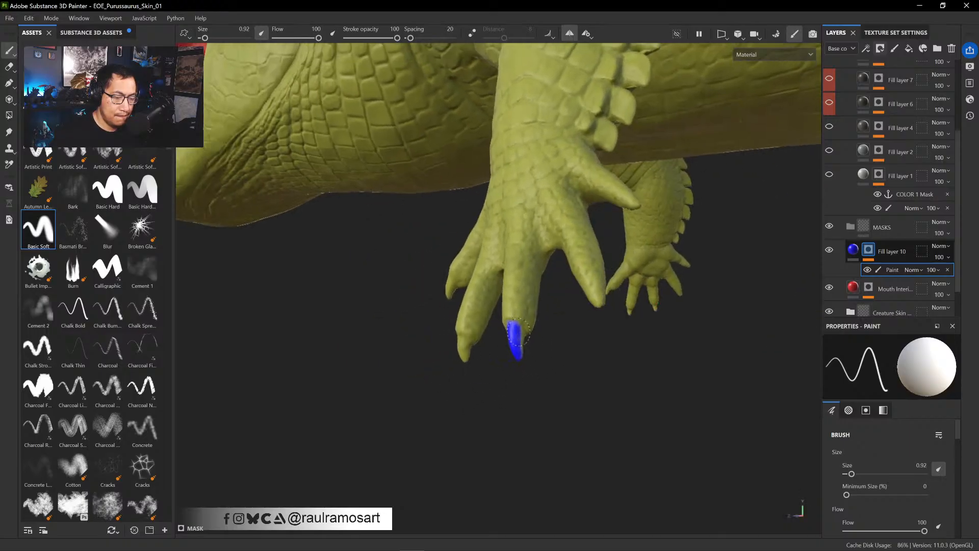
pyautogui.keyDown('alt'); pyautogui.moveTo(528, 403); pyautogui.dragTo(759, 348); pyautogui.keyUp('alt')
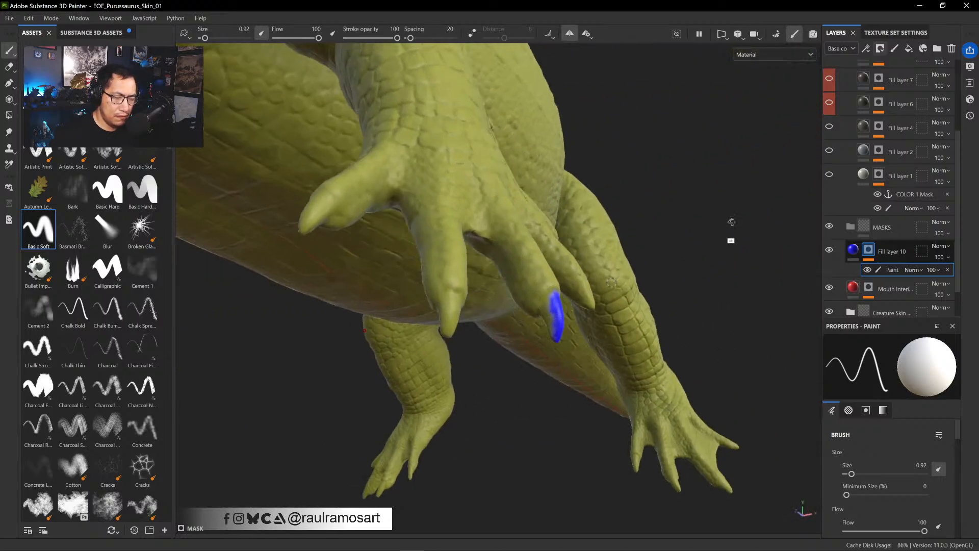
pyautogui.keyDown('alt'); pyautogui.moveTo(731, 239); pyautogui.dragTo(744, 212); pyautogui.keyUp('alt')
pyautogui.moveTo(574, 267); pyautogui.dragTo(677, 219)
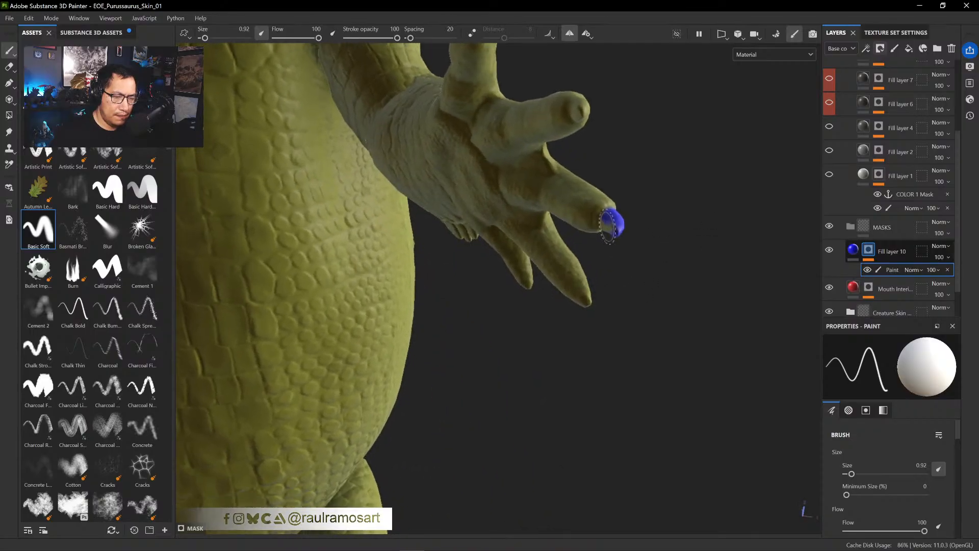
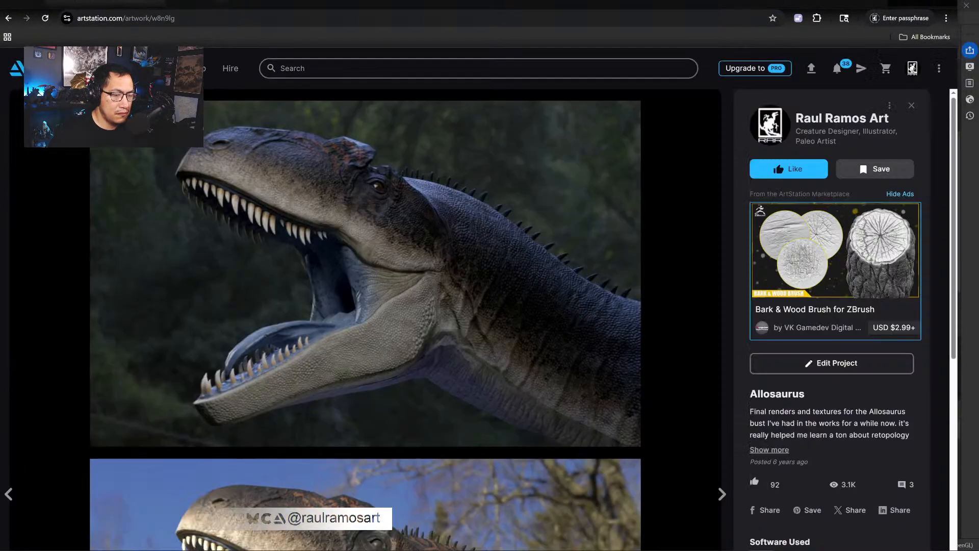
# - Examine the mouth colouring, wireframe and skin pattern in the Allosaurus renders on ArtStation, and return to the portfolio page
pyautogui.moveTo(413, 266)
pyautogui.scroll(-7, 330, 331)
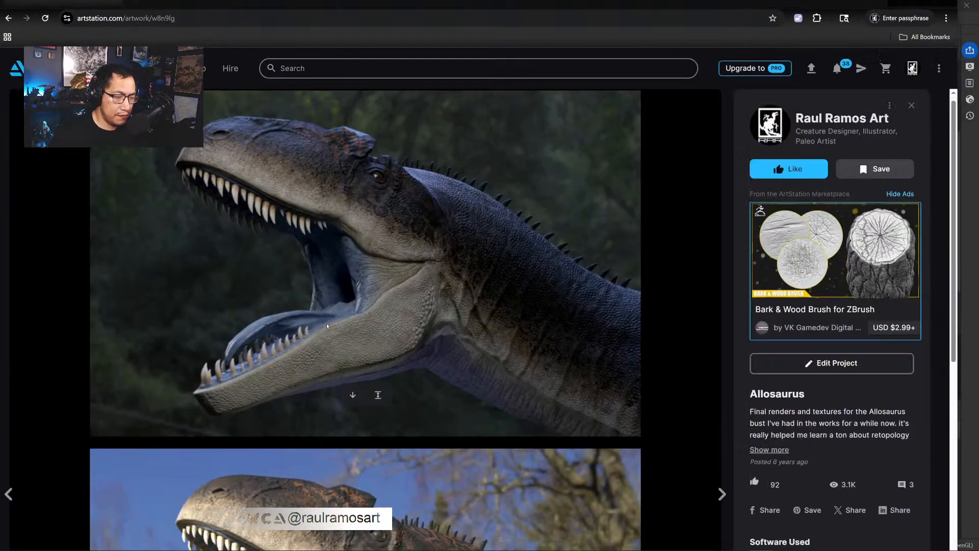
pyautogui.scroll(-15, 338, 290)
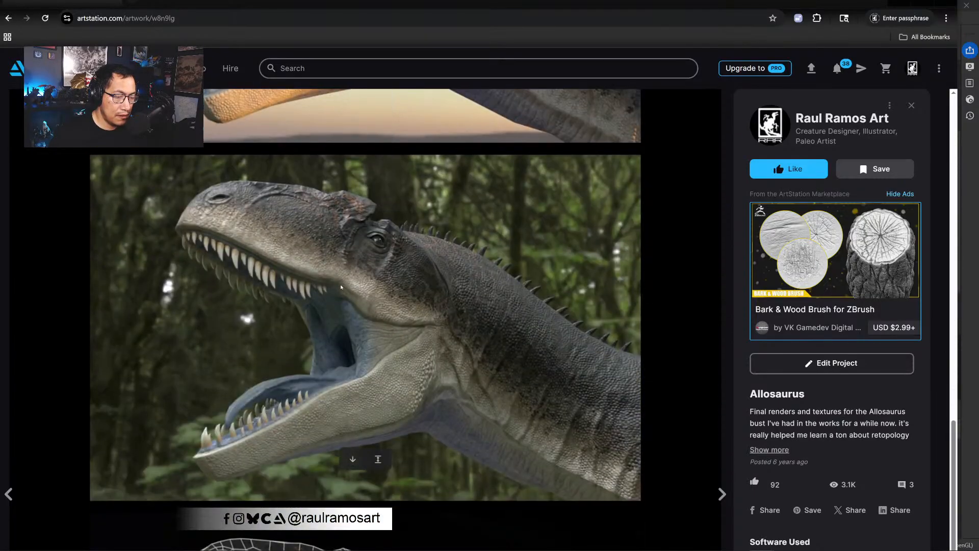
pyautogui.scroll(-6, 341, 287)
pyautogui.scroll(-1, 341, 287)
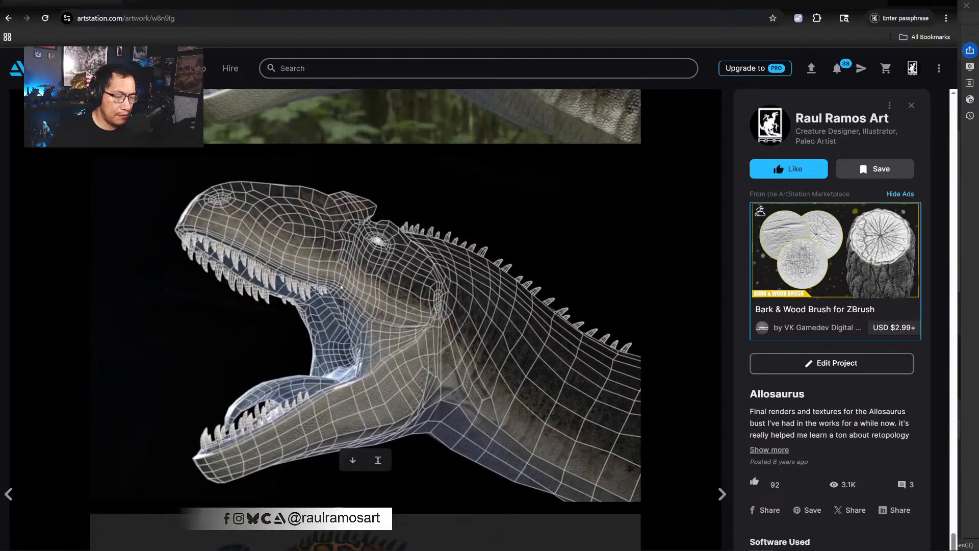
pyautogui.scroll(-6, 341, 287)
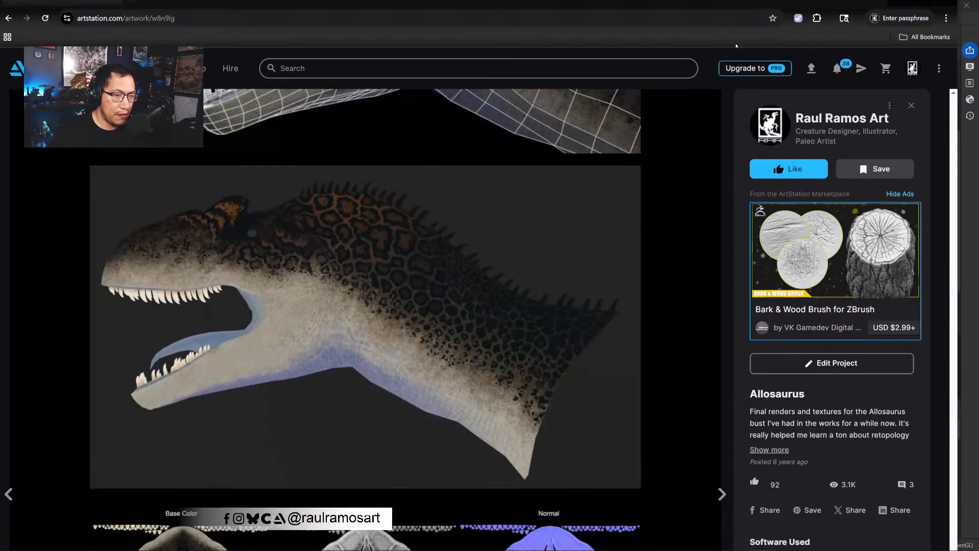
pyautogui.click(15, 18)
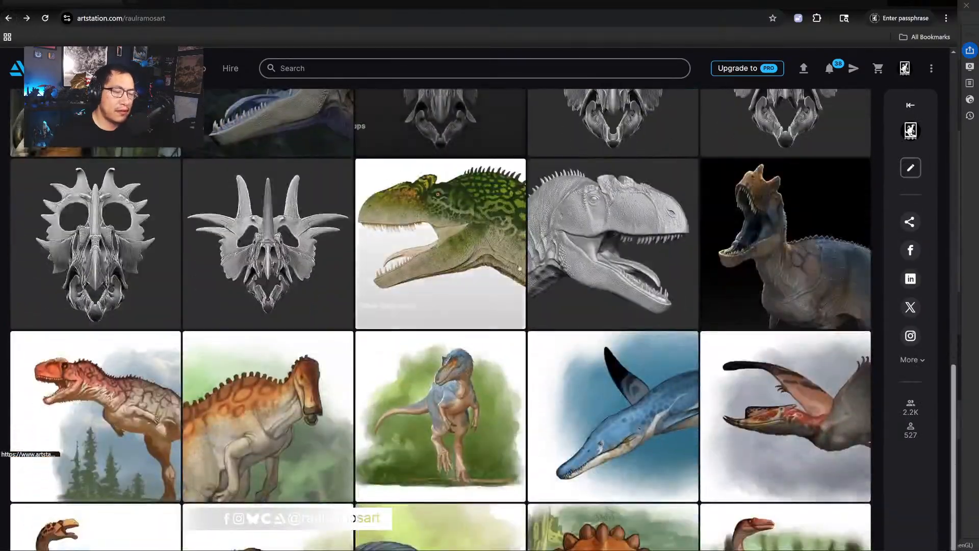
# - Open the Ceratosaurus project, examine its final render and colour variants A, B and C, and return to Substance 3D Painter
pyautogui.click(520, 276)
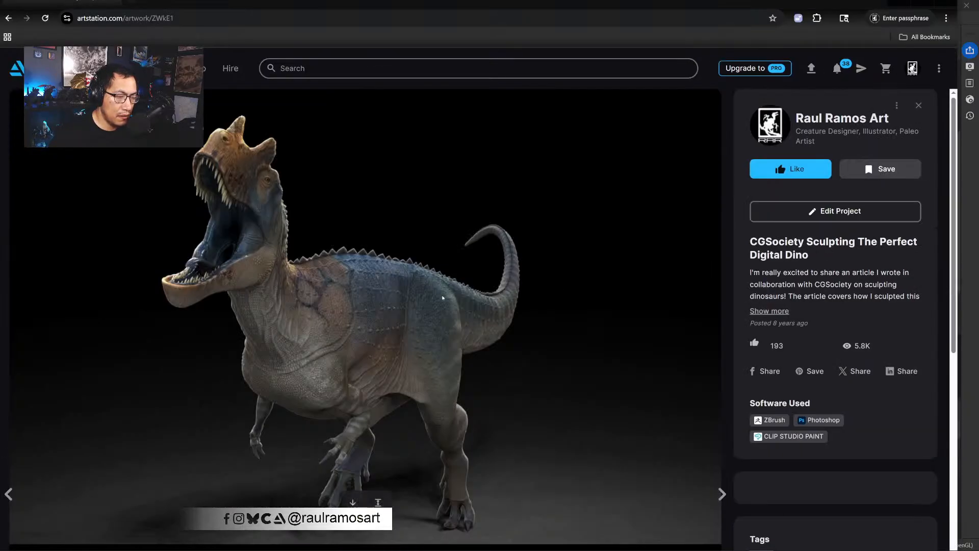
pyautogui.scroll(-3, 357, 286)
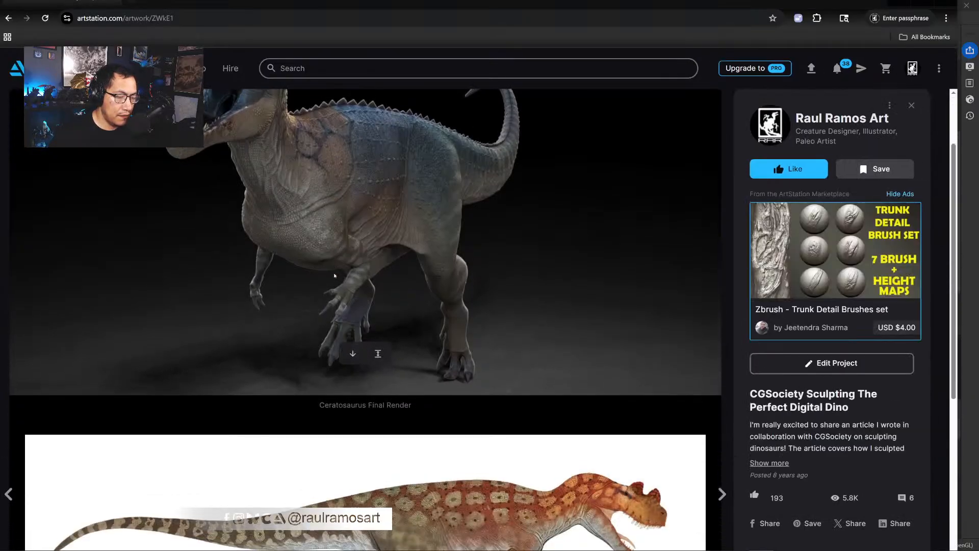
pyautogui.scroll(3, 328, 274)
pyautogui.scroll(1, 327, 273)
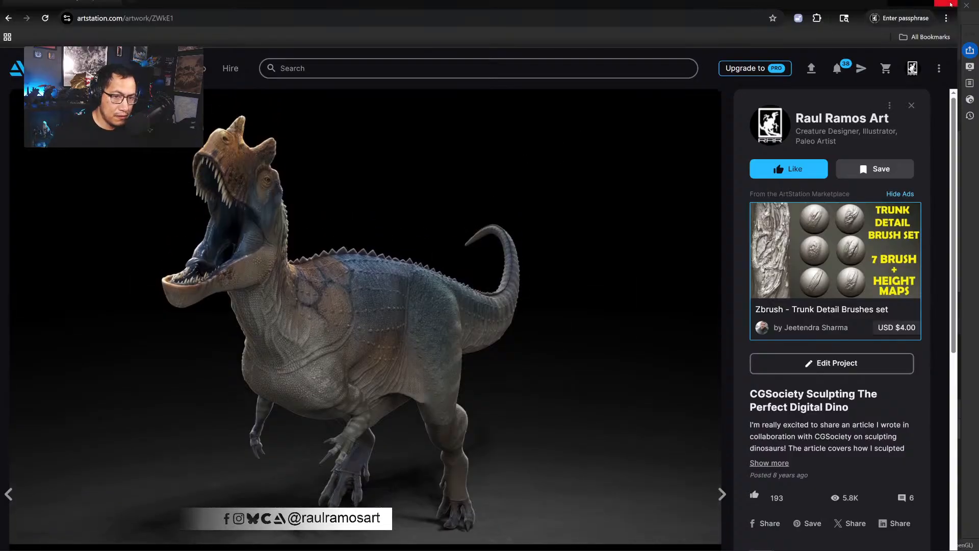
pyautogui.scroll(-10, 538, 247)
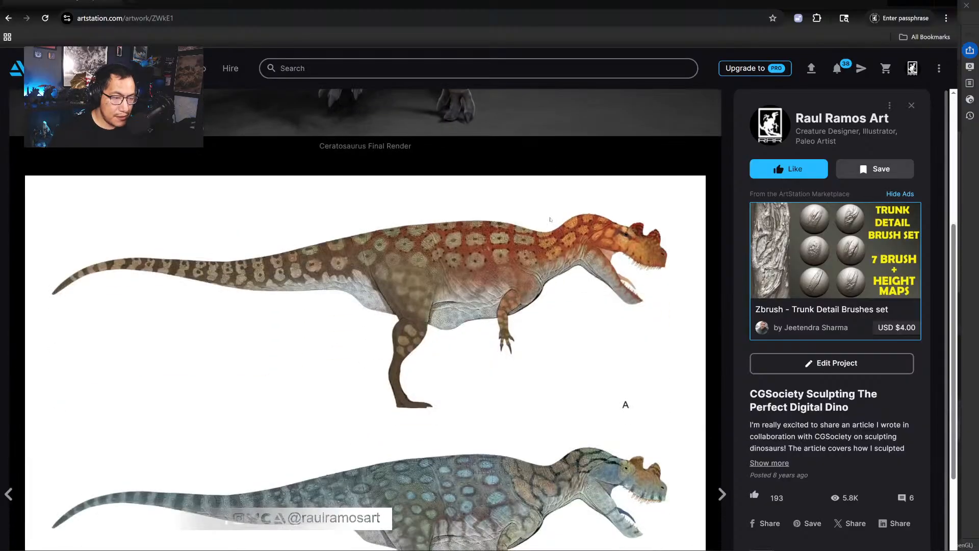
pyautogui.scroll(-7, 549, 189)
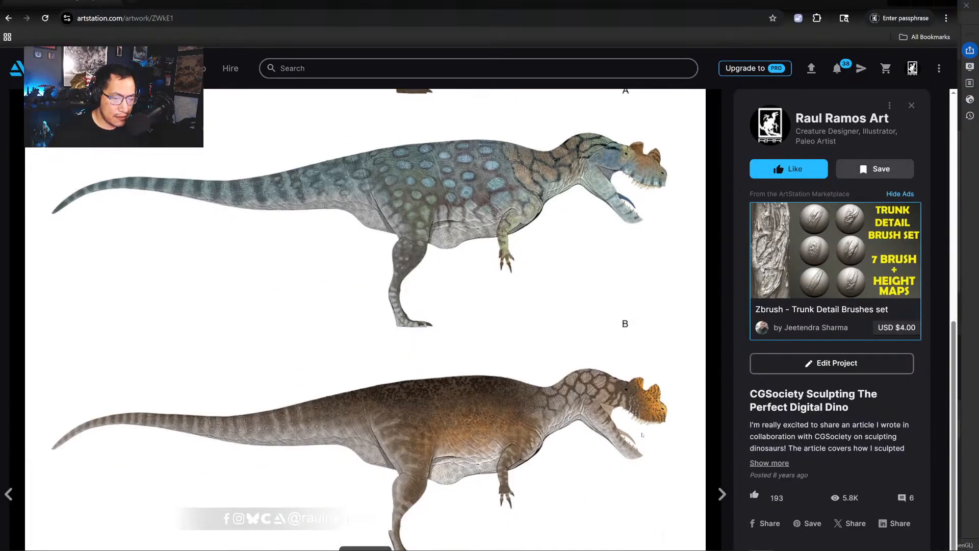
pyautogui.scroll(5, 562, 263)
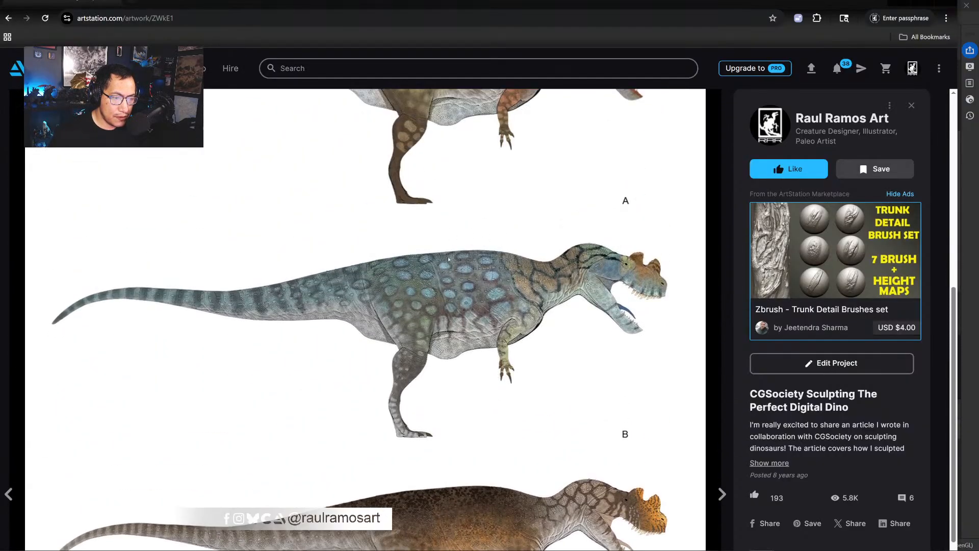
pyautogui.scroll(-4, 474, 267)
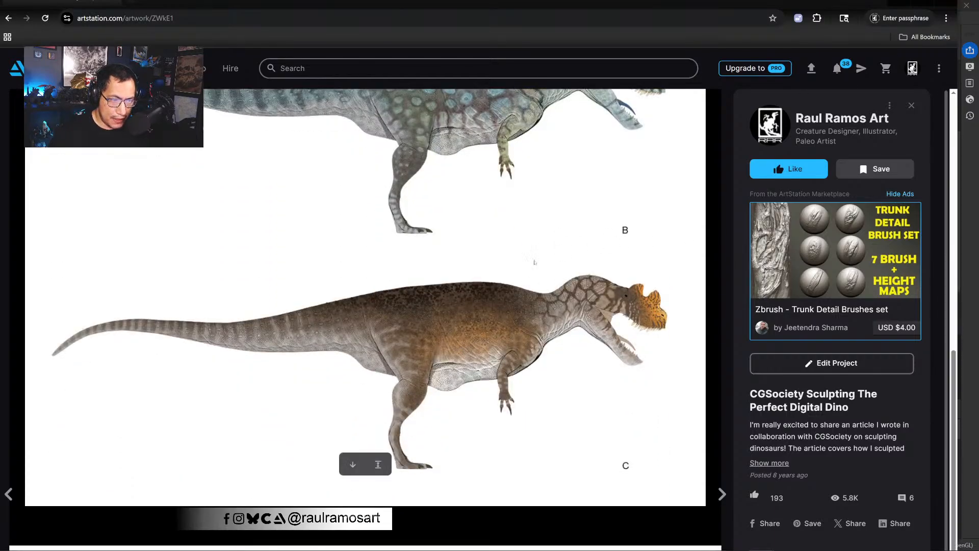
pyautogui.scroll(2, 535, 262)
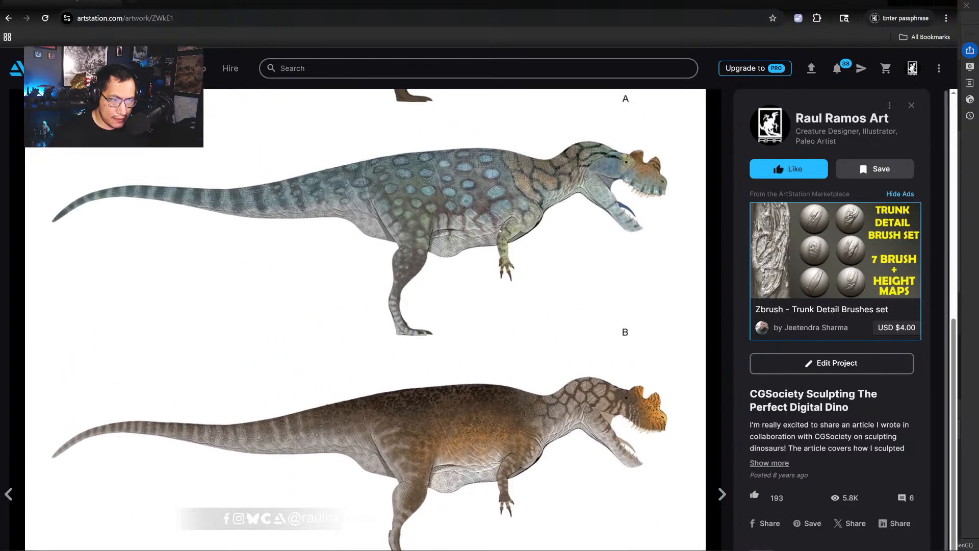
pyautogui.click(946, 4)
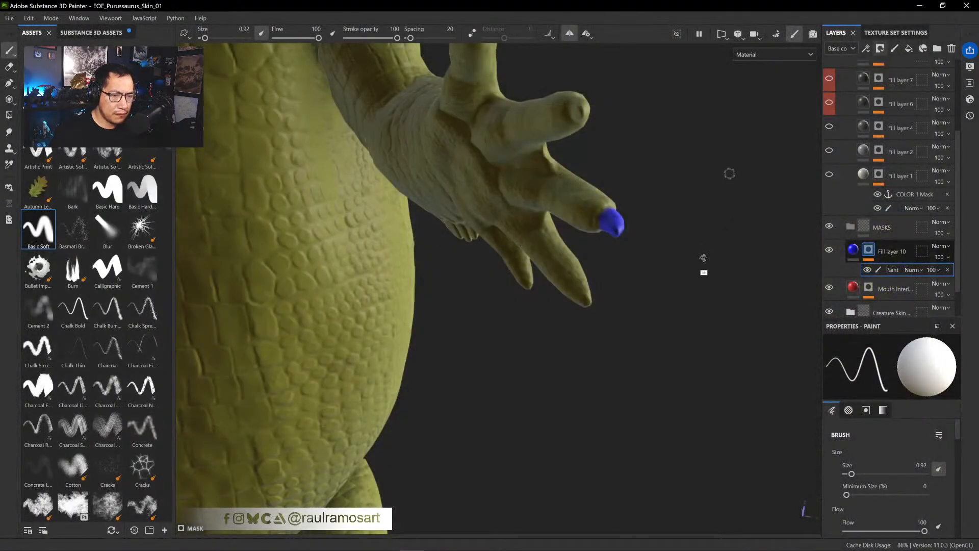
# - Paint the front foot's middle claw into the blue layer's mask, covering it from above and below
pyautogui.moveTo(703, 173)
pyautogui.keyDown('alt'); pyautogui.mouseDown()
pyautogui.moveTo(682, 286)
pyautogui.moveTo(646, 356)
pyautogui.moveTo(622, 357)
pyautogui.mouseUp(); pyautogui.keyUp('alt')
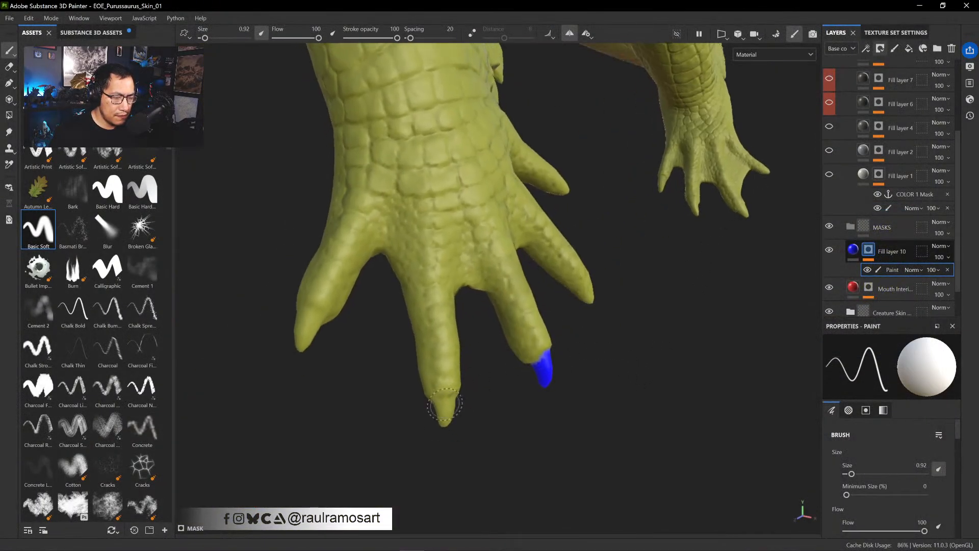
pyautogui.moveTo(443, 405)
pyautogui.mouseDown()
pyautogui.moveTo(433, 408)
pyautogui.moveTo(447, 403)
pyautogui.moveTo(452, 422)
pyautogui.moveTo(378, 371)
pyautogui.moveTo(417, 359)
pyautogui.moveTo(418, 369)
pyautogui.moveTo(417, 351)
pyautogui.moveTo(376, 345)
pyautogui.moveTo(413, 368)
pyautogui.mouseUp()
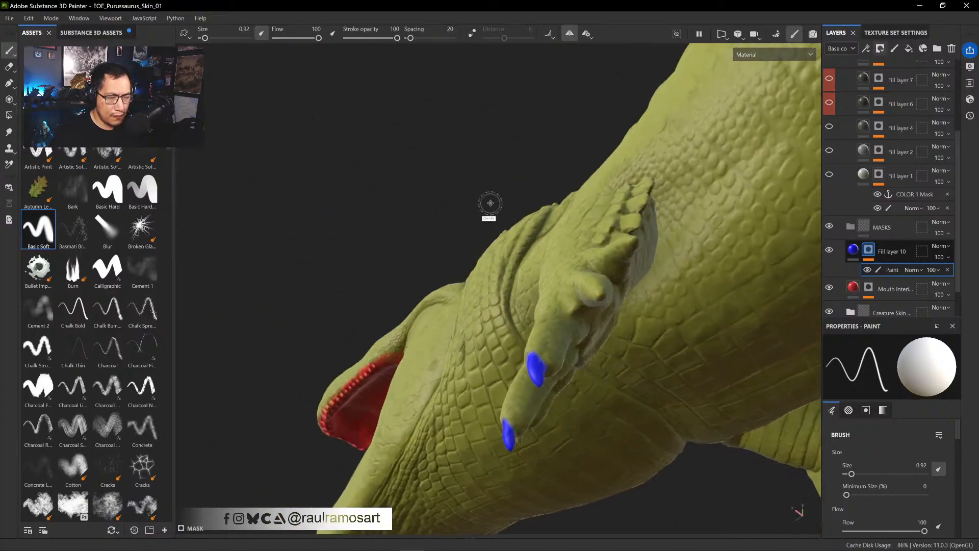
pyautogui.keyDown('alt'); pyautogui.moveTo(489, 203); pyautogui.dragTo(408, 157); pyautogui.keyUp('alt')
pyautogui.moveTo(647, 479)
pyautogui.keyDown('alt'); pyautogui.mouseDown()
pyautogui.moveTo(502, 468)
pyautogui.moveTo(529, 376)
pyautogui.moveTo(555, 368)
pyautogui.mouseUp(); pyautogui.keyUp('alt')
pyautogui.moveTo(638, 229); pyautogui.dragTo(640, 227)
# - Paint the front foot's third claw into the blue layer's mask, from its underside around to the top
pyautogui.keyDown('ctrl'); pyautogui.keyDown('alt'); pyautogui.moveTo(724, 221); pyautogui.dragTo(549, 321); pyautogui.keyUp('alt'); pyautogui.keyUp('ctrl')
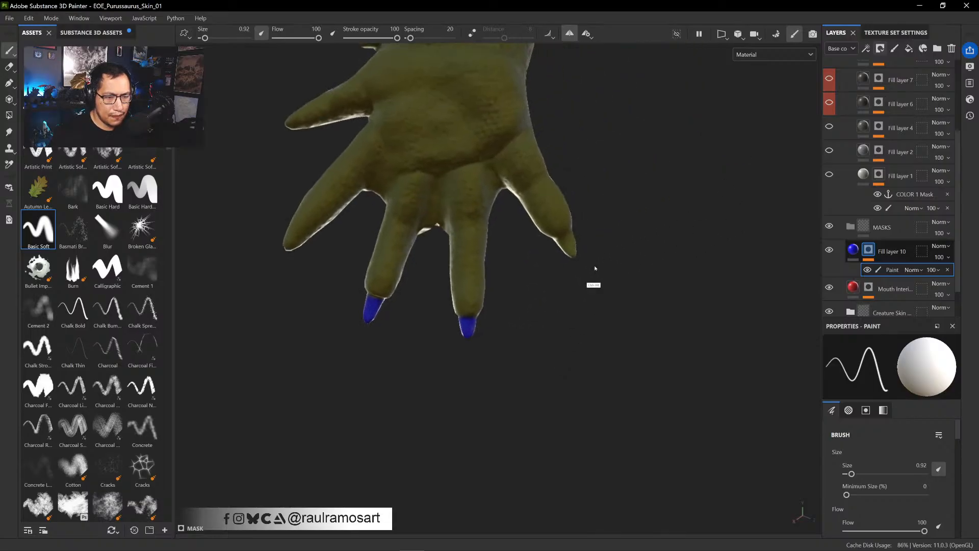
pyautogui.moveTo(570, 247); pyautogui.dragTo(568, 240)
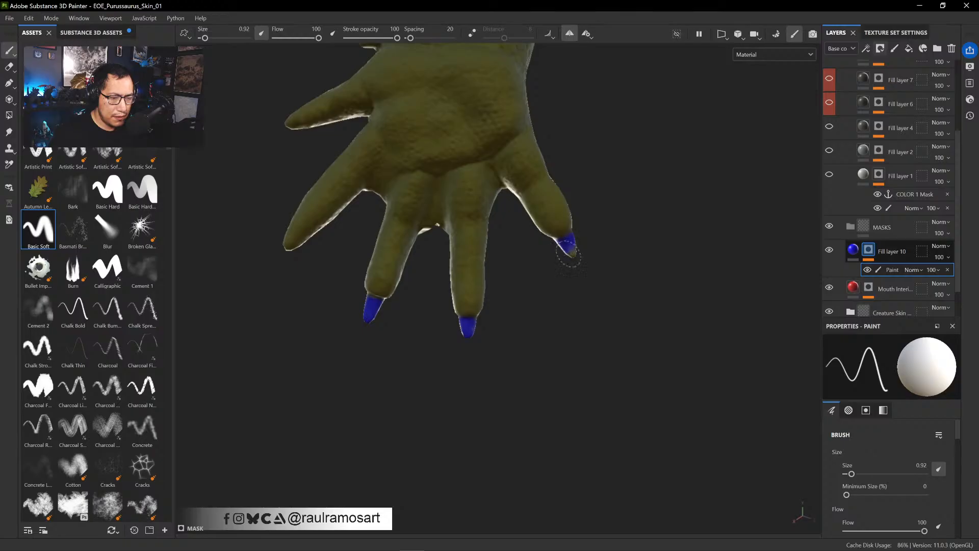
pyautogui.moveTo(489, 321)
pyautogui.keyDown('alt'); pyautogui.mouseDown()
pyautogui.moveTo(323, 373)
pyautogui.moveTo(369, 385)
pyautogui.moveTo(643, 315)
pyautogui.moveTo(514, 350)
pyautogui.moveTo(480, 347)
pyautogui.mouseUp(); pyautogui.keyUp('alt')
pyautogui.moveTo(393, 334)
pyautogui.keyDown('ctrl'); pyautogui.keyDown('alt'); pyautogui.mouseDown()
pyautogui.moveTo(494, 408)
pyautogui.moveTo(480, 411)
pyautogui.mouseUp(); pyautogui.keyUp('alt'); pyautogui.keyUp('ctrl')
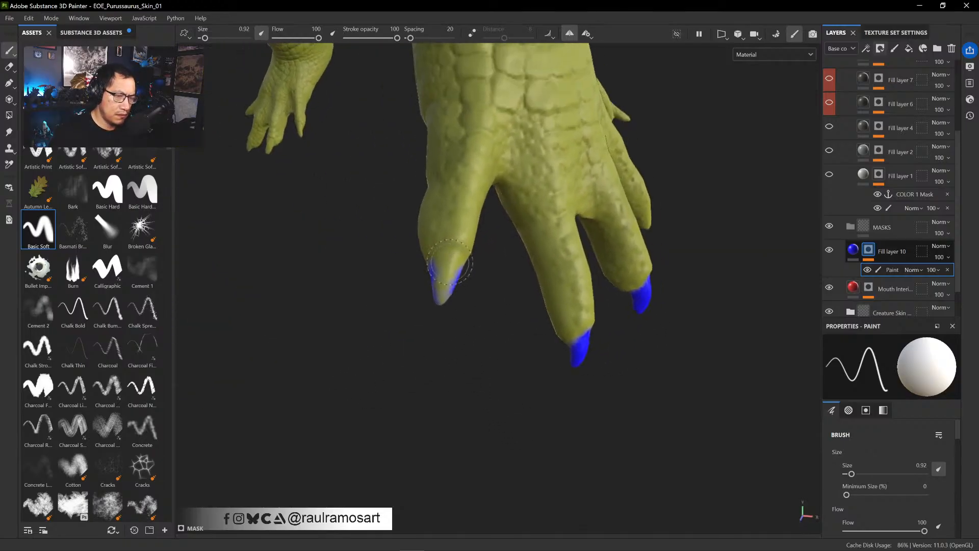
pyautogui.moveTo(444, 275)
pyautogui.mouseDown()
pyautogui.moveTo(442, 267)
pyautogui.moveTo(436, 278)
pyautogui.moveTo(454, 271)
pyautogui.moveTo(408, 249)
pyautogui.mouseUp()
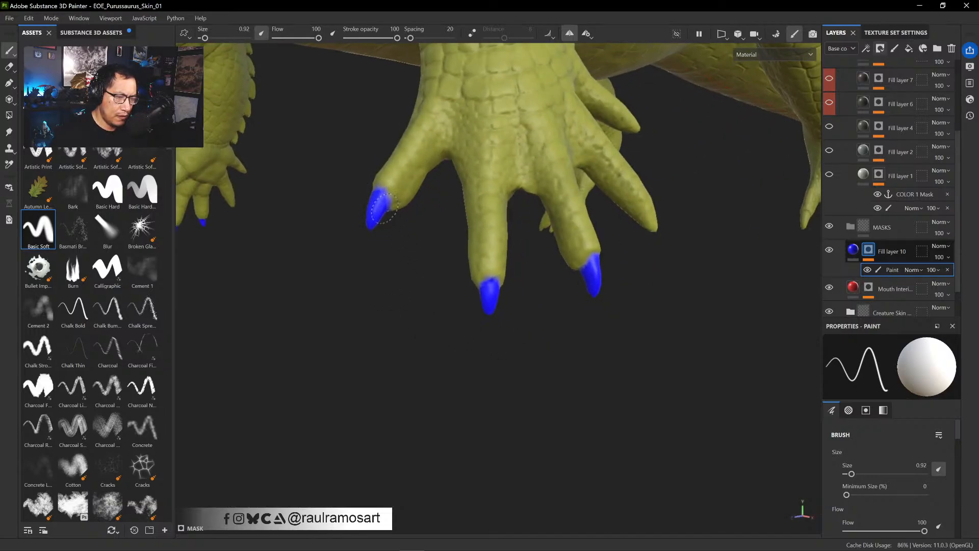
pyautogui.keyDown('alt'); pyautogui.moveTo(574, 349); pyautogui.dragTo(633, 403); pyautogui.keyUp('alt')
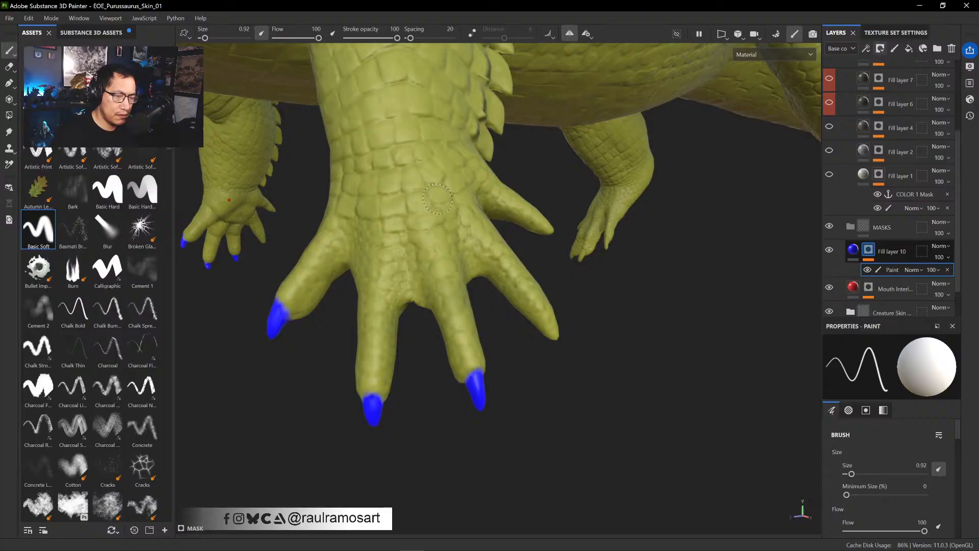
# - Paint the first claw of the hind foot into the blue layer's mask and enlarge the brush to 1.84
pyautogui.keyDown('alt'); pyautogui.moveTo(689, 383); pyautogui.dragTo(627, 317); pyautogui.keyUp('alt')
pyautogui.keyDown('alt'); pyautogui.moveTo(542, 337); pyautogui.dragTo(633, 467, button='right'); pyautogui.keyUp('alt')
pyautogui.keyDown('alt'); pyautogui.moveTo(550, 382); pyautogui.dragTo(580, 413, button='right'); pyautogui.keyUp('alt')
pyautogui.moveTo(553, 405); pyautogui.dragTo(545, 411)
pyautogui.press(']')
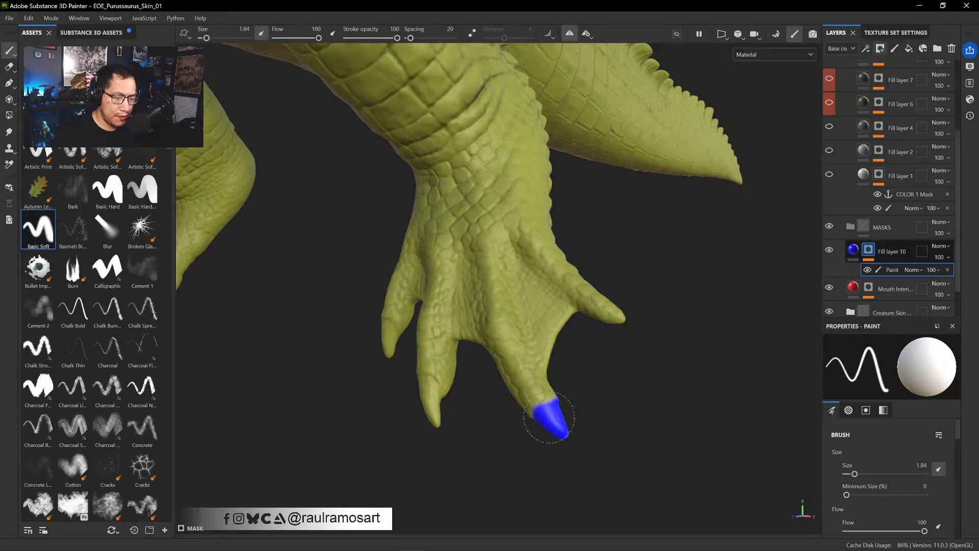
# - Complete the hind claw's sides and underside in white and clean the overspill at its base in black
pyautogui.keyDown('alt'); pyautogui.moveTo(491, 429); pyautogui.dragTo(554, 413); pyautogui.keyUp('alt')
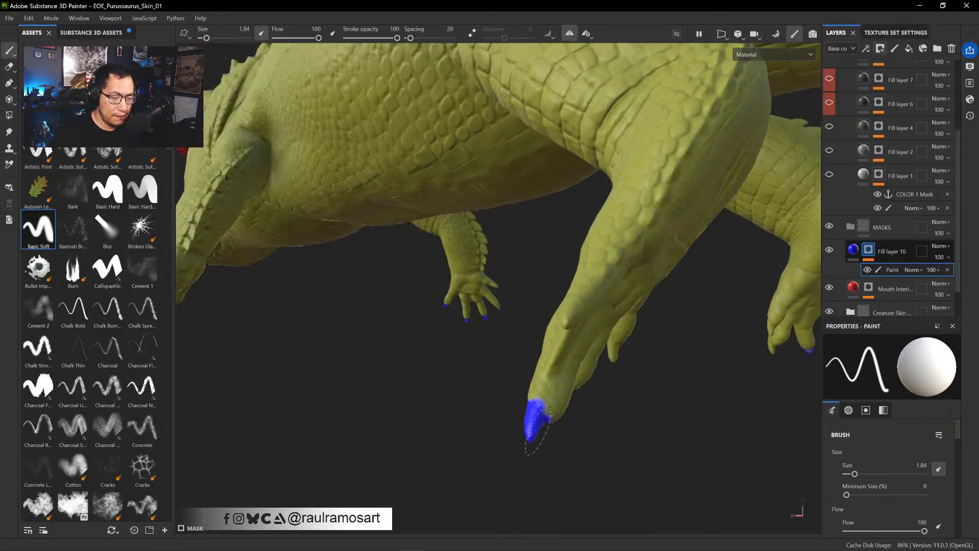
pyautogui.press('x')
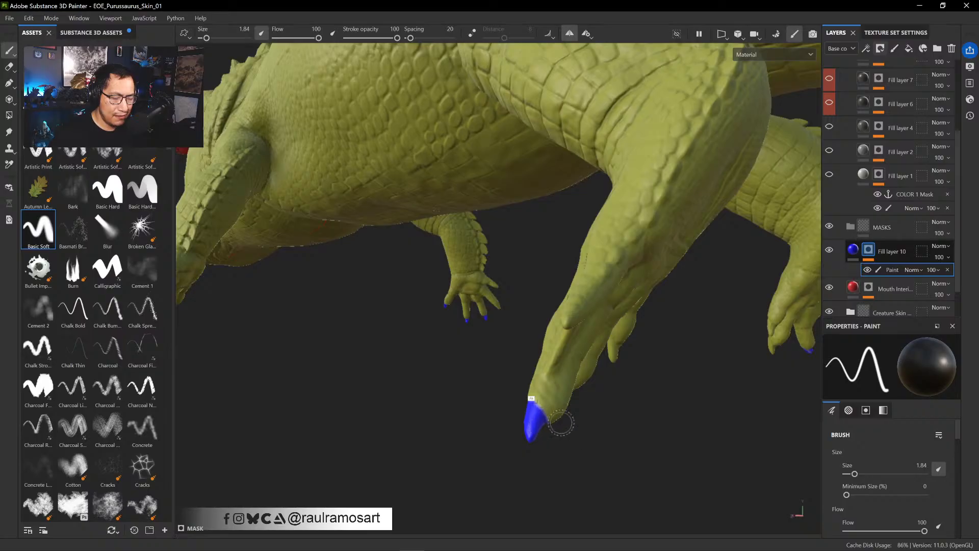
pyautogui.keyDown('alt'); pyautogui.moveTo(560, 422); pyautogui.dragTo(476, 297); pyautogui.keyUp('alt')
pyautogui.press('x')
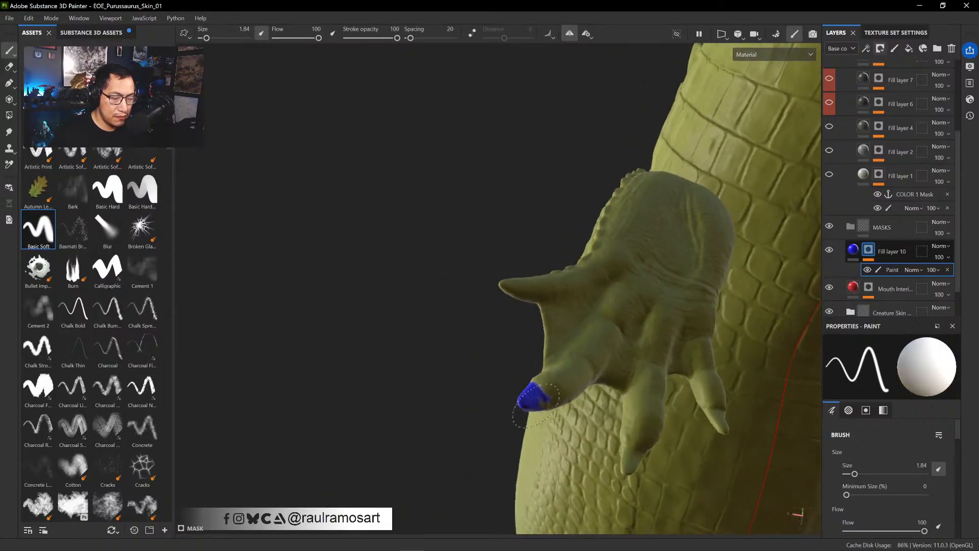
pyautogui.press('x')
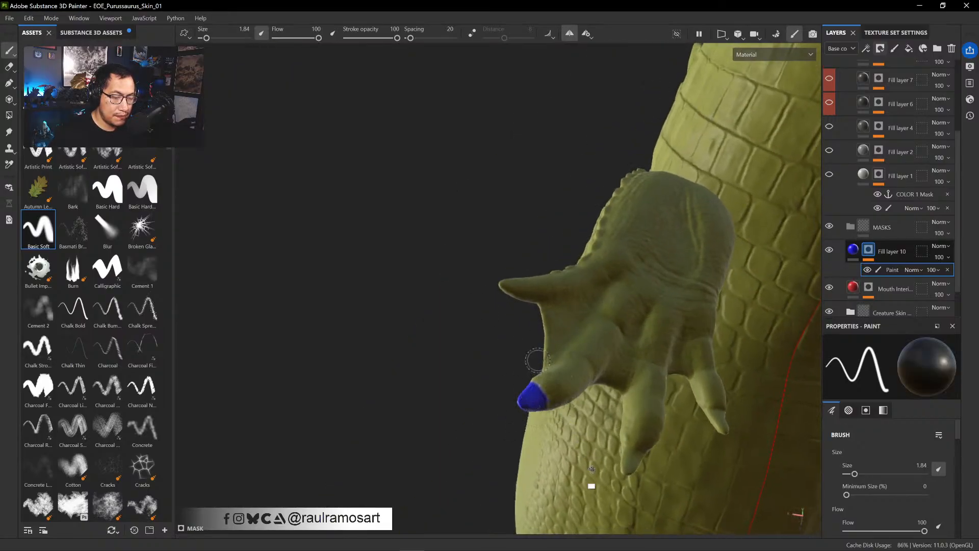
# - Paint the hind foot's second claw into the blue layer's mask in white, covering its top, sides and underside
pyautogui.moveTo(591, 469)
pyautogui.keyDown('alt'); pyautogui.mouseDown()
pyautogui.moveTo(529, 386)
pyautogui.moveTo(769, 406)
pyautogui.moveTo(611, 374)
pyautogui.moveTo(699, 380)
pyautogui.moveTo(668, 388)
pyautogui.mouseUp(); pyautogui.keyUp('alt')
pyautogui.keyDown('alt'); pyautogui.moveTo(578, 401); pyautogui.dragTo(672, 360, button='middle'); pyautogui.keyUp('alt')
pyautogui.press('x')
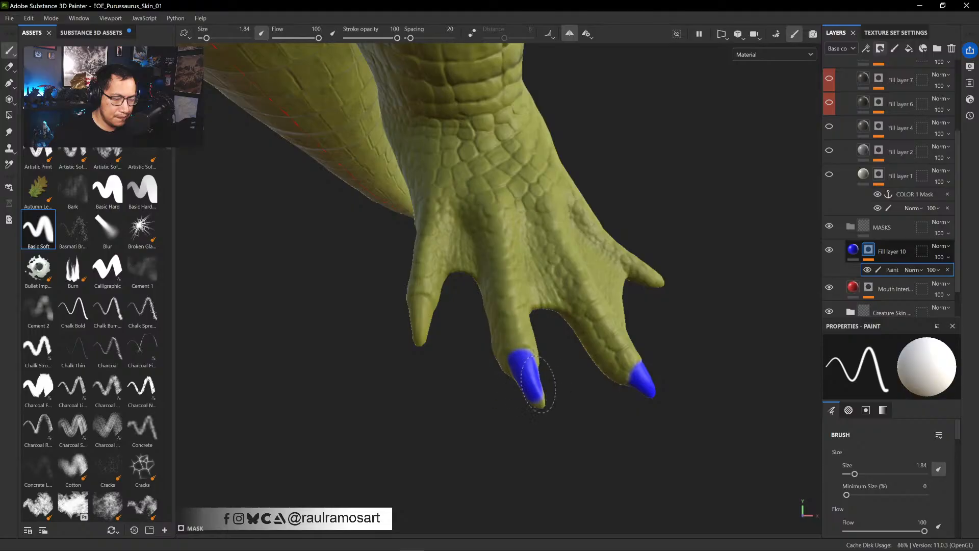
pyautogui.moveTo(517, 415)
pyautogui.keyDown('alt'); pyautogui.mouseDown()
pyautogui.moveTo(448, 411)
pyautogui.moveTo(512, 359)
pyautogui.mouseUp(); pyautogui.keyUp('alt')
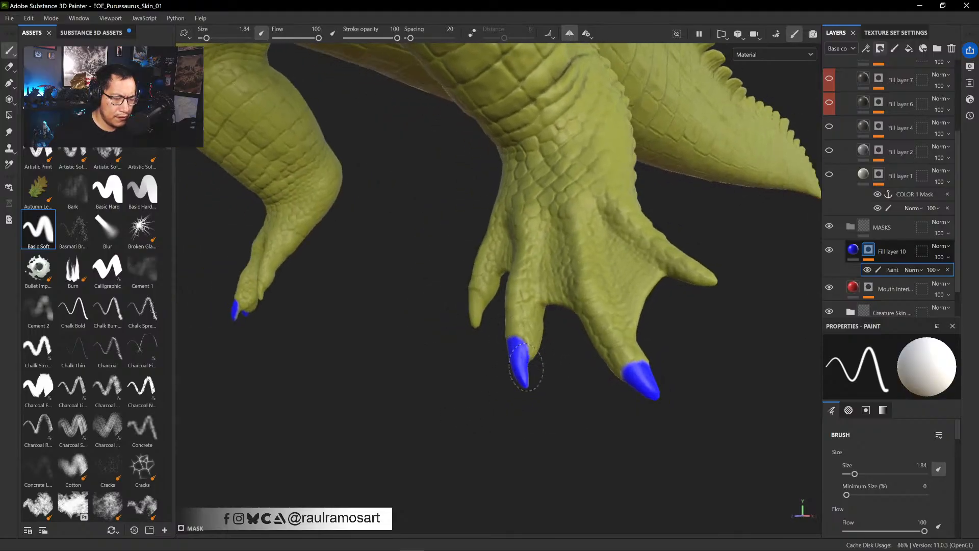
pyautogui.moveTo(530, 382)
pyautogui.keyDown('alt'); pyautogui.mouseDown()
pyautogui.moveTo(743, 343)
pyautogui.moveTo(760, 316)
pyautogui.mouseUp(); pyautogui.keyUp('alt')
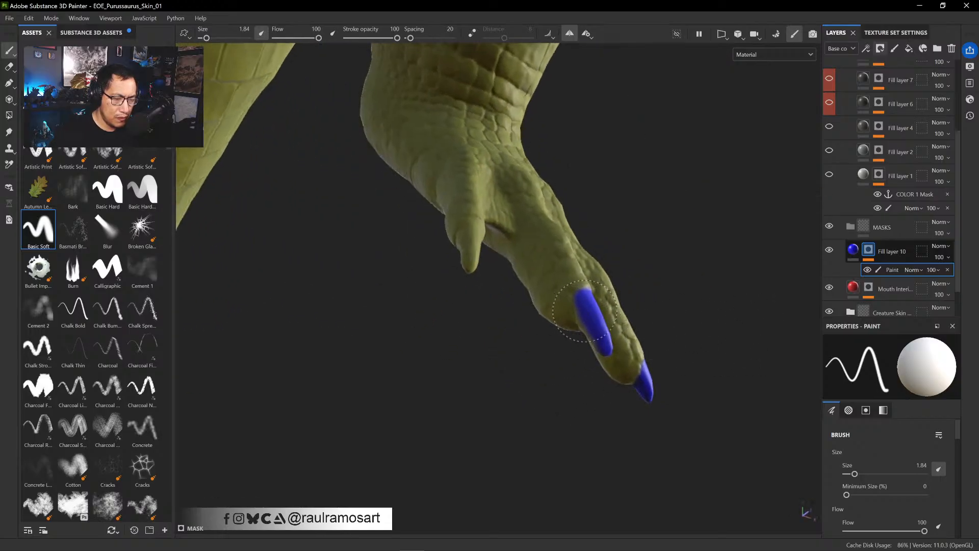
pyautogui.keyDown('alt'); pyautogui.moveTo(575, 339); pyautogui.dragTo(605, 266); pyautogui.keyUp('alt')
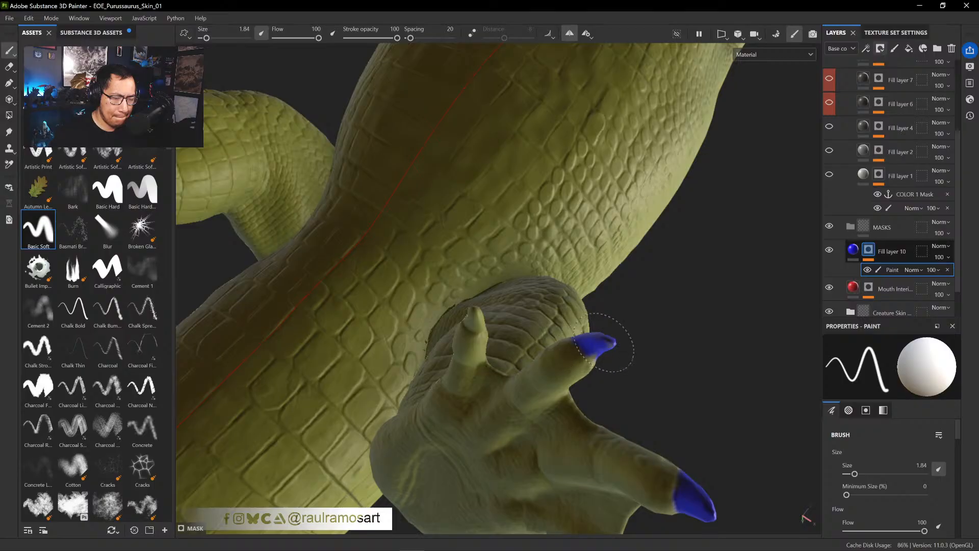
# - Paint the hind foot's third claw into the blue layer's mask, from its underside around to the top
pyautogui.moveTo(638, 383)
pyautogui.keyDown('alt'); pyautogui.mouseDown()
pyautogui.moveTo(562, 478)
pyautogui.moveTo(617, 293)
pyautogui.moveTo(489, 337)
pyautogui.moveTo(459, 251)
pyautogui.moveTo(465, 259)
pyautogui.moveTo(467, 241)
pyautogui.moveTo(466, 263)
pyautogui.moveTo(751, 245)
pyautogui.mouseUp(); pyautogui.keyUp('alt')
pyautogui.click(466, 250)
pyautogui.moveTo(696, 210)
pyautogui.mouseDown()
pyautogui.moveTo(709, 198)
pyautogui.moveTo(690, 201)
pyautogui.moveTo(699, 207)
pyautogui.moveTo(693, 228)
pyautogui.moveTo(474, 299)
pyautogui.moveTo(498, 319)
pyautogui.moveTo(371, 237)
pyautogui.mouseUp()
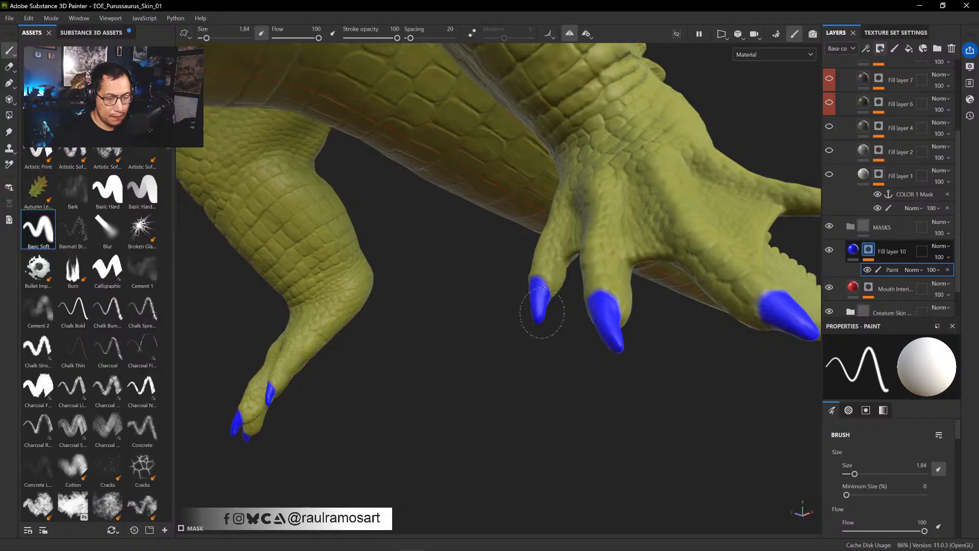
# - Rename the blue claw layer, Fill layer 10, as Nail Color Mask
pyautogui.keyDown('alt'); pyautogui.moveTo(505, 312); pyautogui.dragTo(611, 412); pyautogui.keyUp('alt')
pyautogui.doubleClick(891, 252)
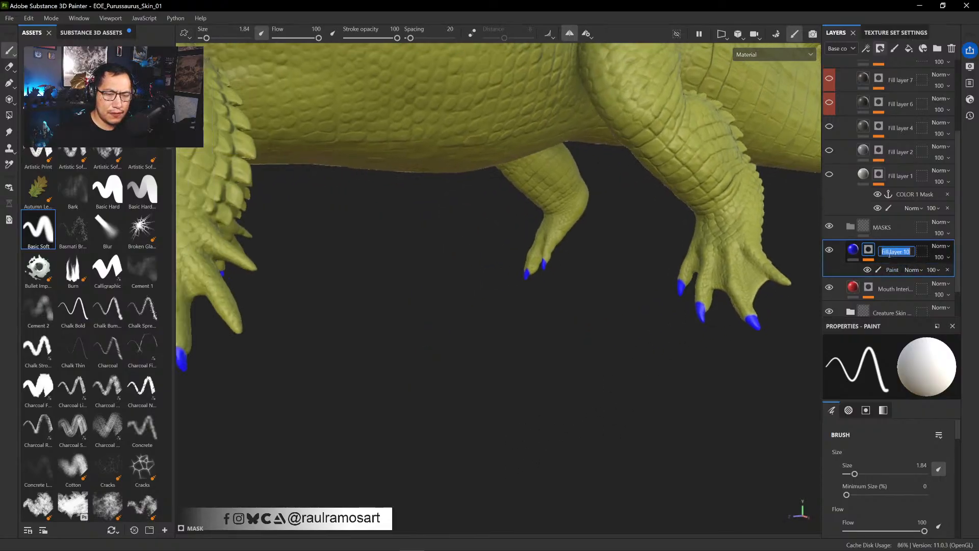
pyautogui.write('Nail')
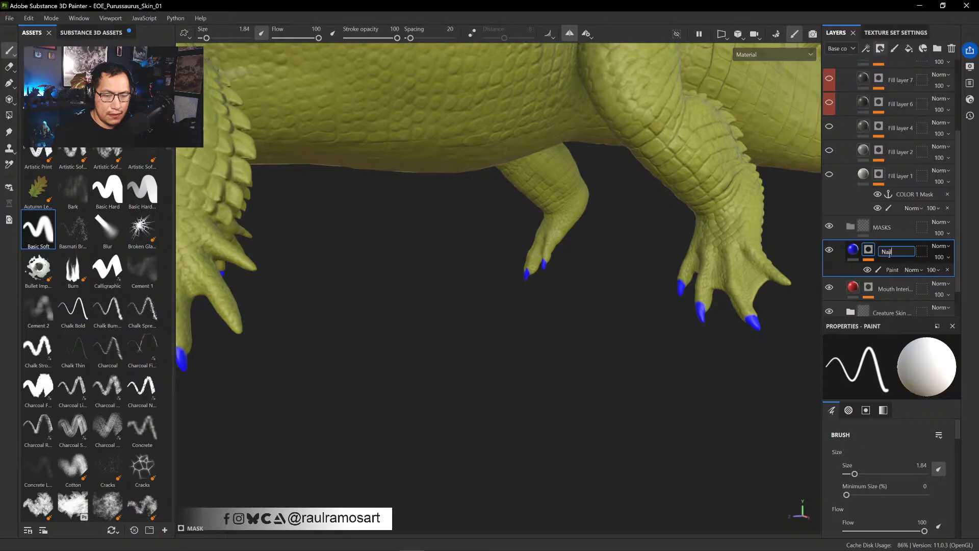
pyautogui.write('Color Mask')
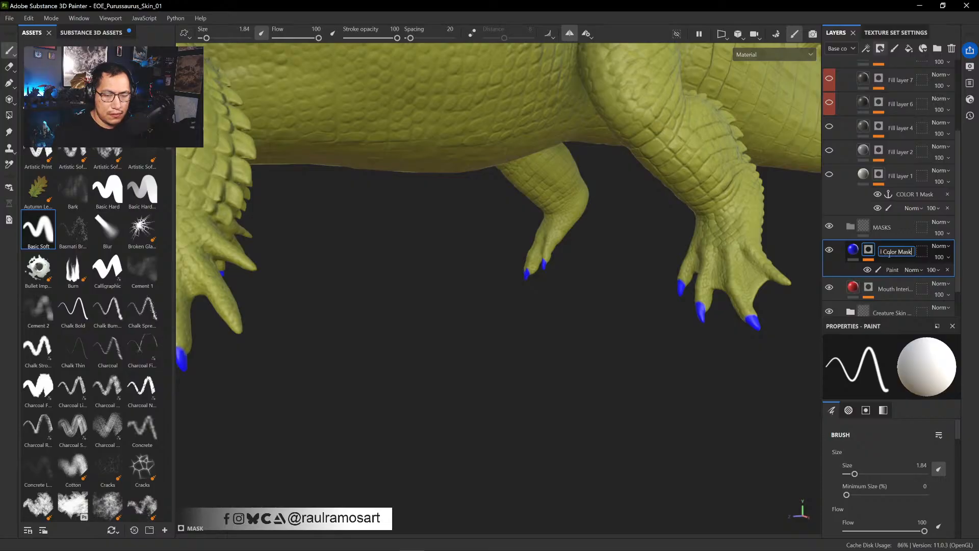
pyautogui.press('Return')
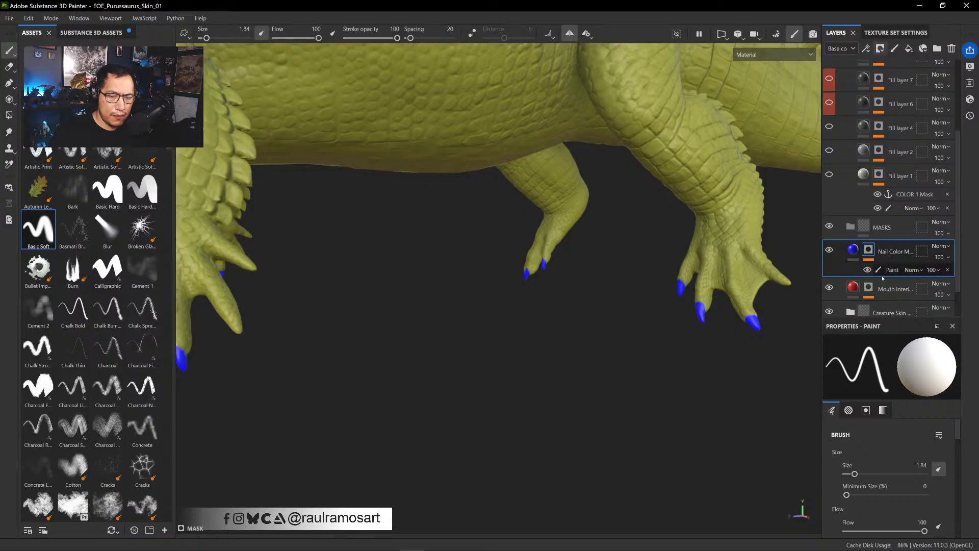
# - Add an anchor point above the paint effect in the Mouth Interior layer's mask and in the Nail Color Mask layer's mask
pyautogui.click(920, 294)
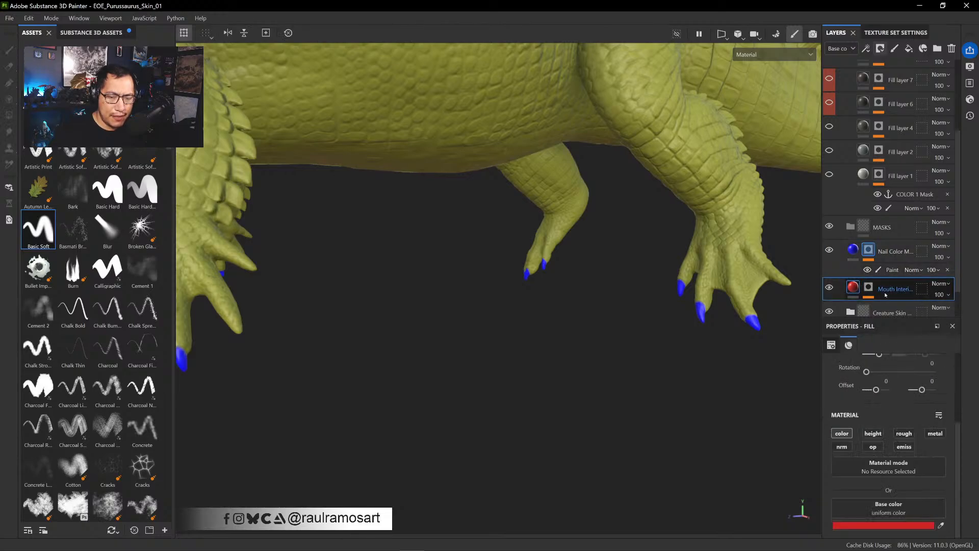
pyautogui.click(868, 289)
pyautogui.scroll(-2, 873, 286)
pyautogui.click(892, 259)
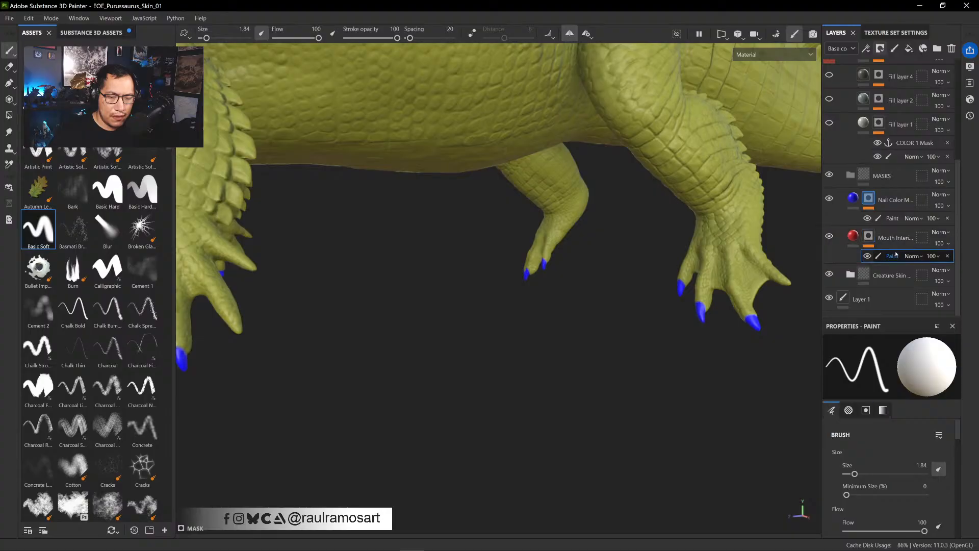
pyautogui.rightClick(891, 257)
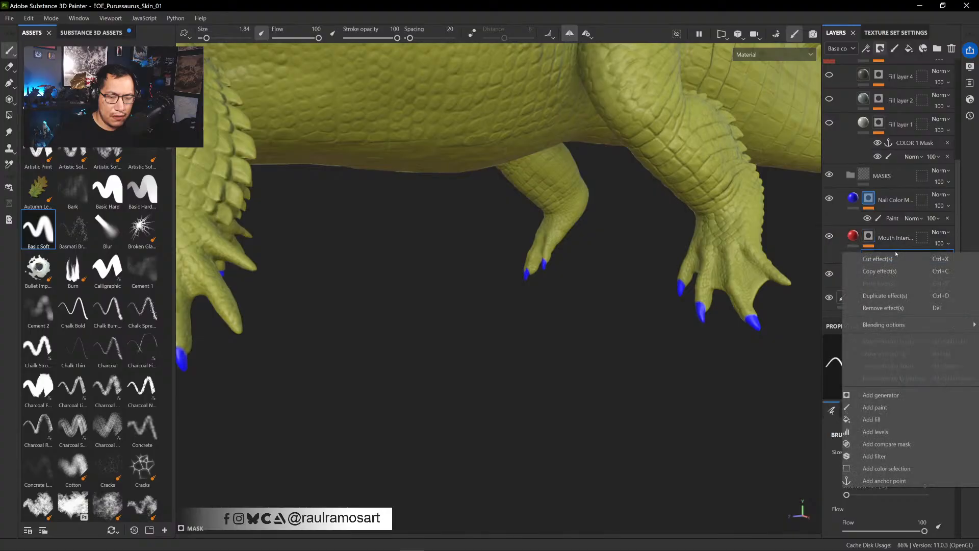
pyautogui.click(884, 480)
pyautogui.rightClick(884, 218)
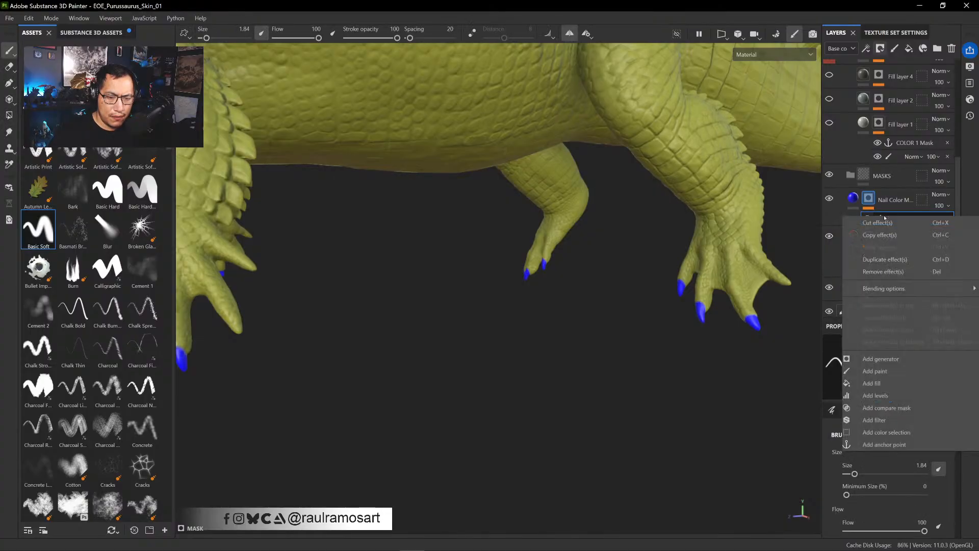
pyautogui.click(875, 442)
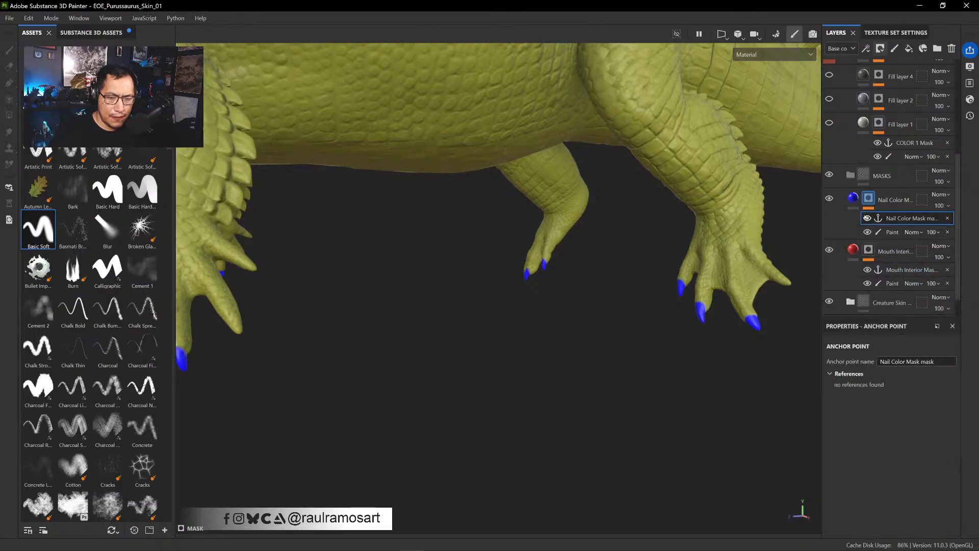
# - Turn on the visibility of Fill layer 1 and Fill layer 2 in the Skin Colors folder
pyautogui.click(828, 214)
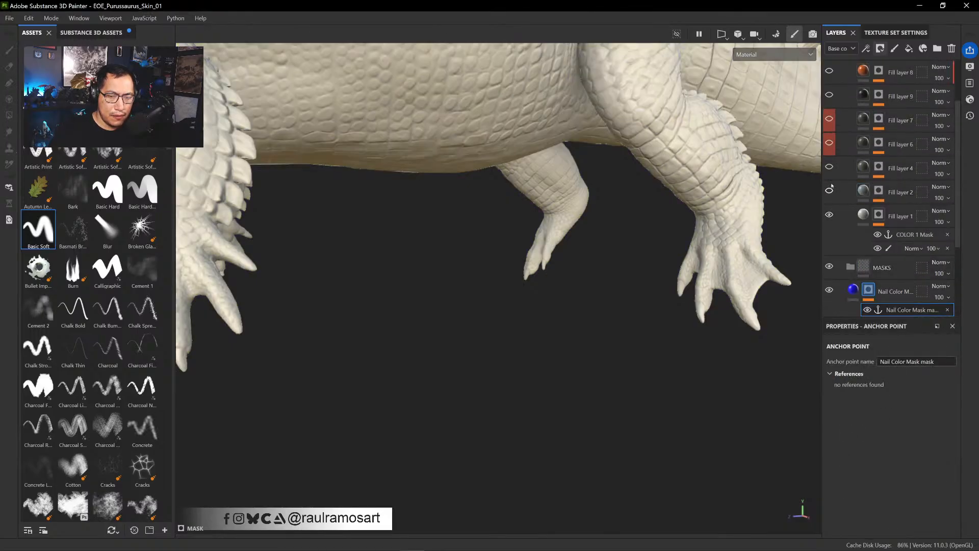
pyautogui.click(828, 190)
pyautogui.scroll(-3, 461, 240)
pyautogui.keyDown('alt'); pyautogui.moveTo(461, 240); pyautogui.dragTo(588, 304); pyautogui.keyUp('alt')
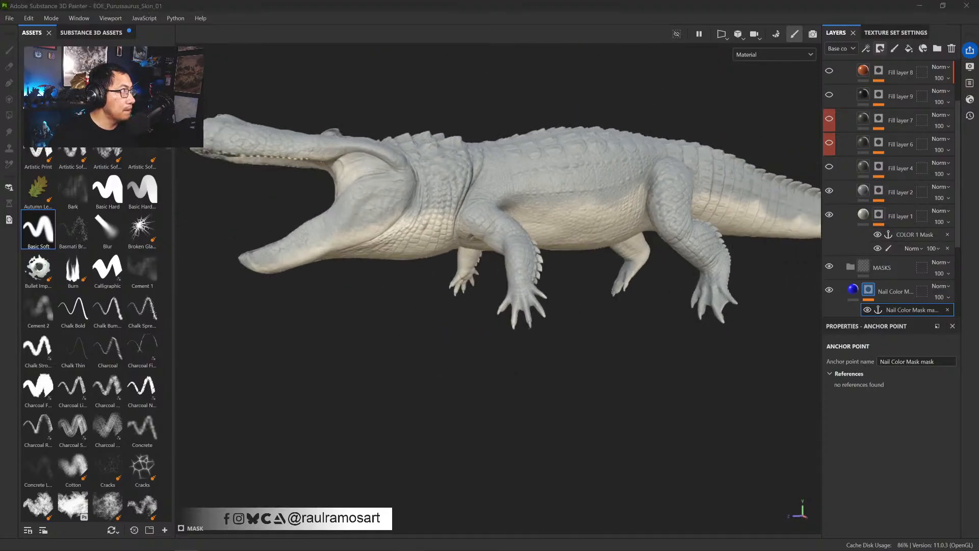
# - Add a fill layer to the eyes' texture set with colour and roughness channels, base colour 111111 and a lowered roughness
pyautogui.click(643, 164)
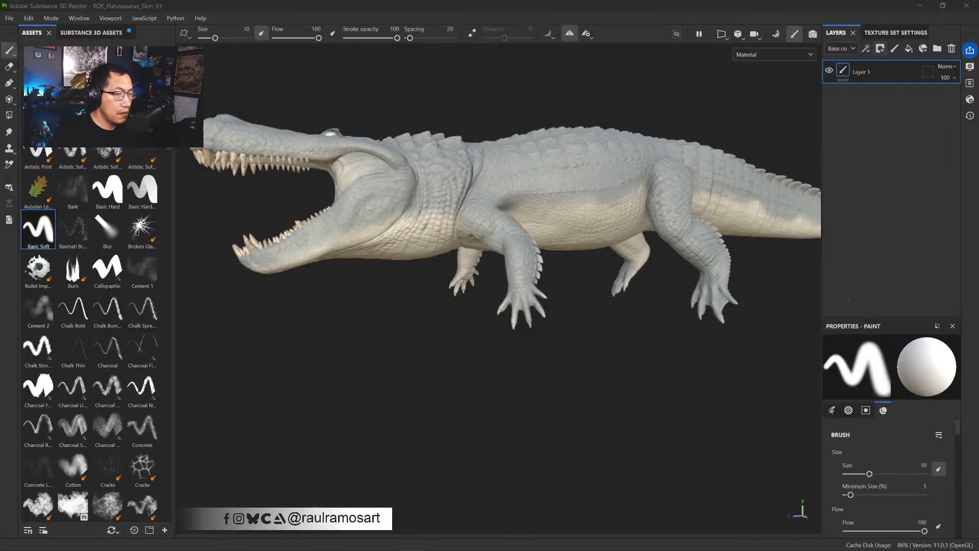
pyautogui.click(908, 47)
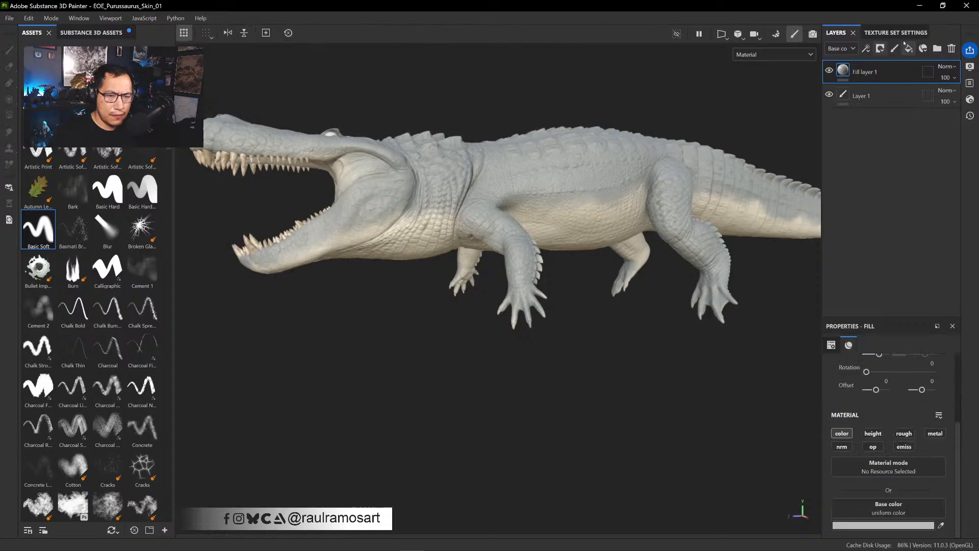
pyautogui.click(903, 433)
pyautogui.click(900, 525)
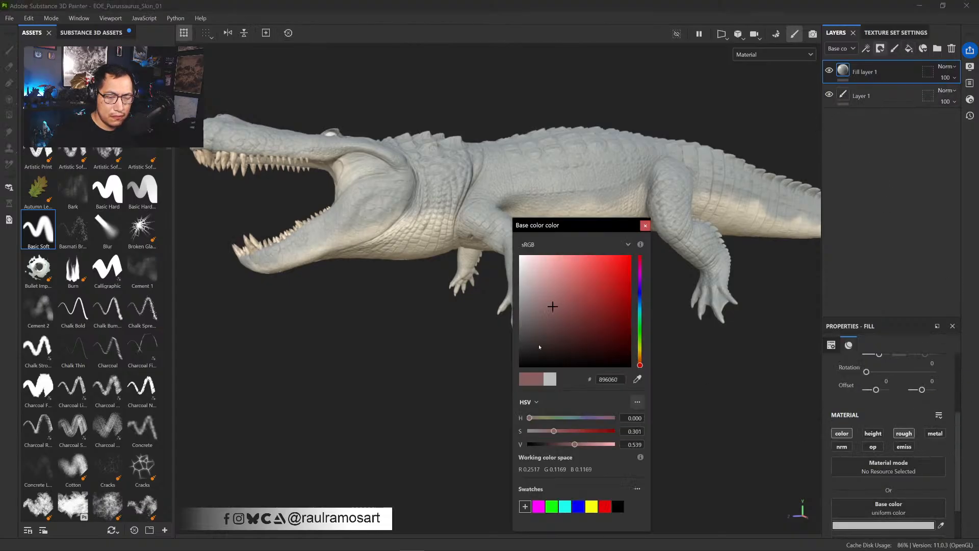
pyautogui.moveTo(548, 311); pyautogui.dragTo(521, 361)
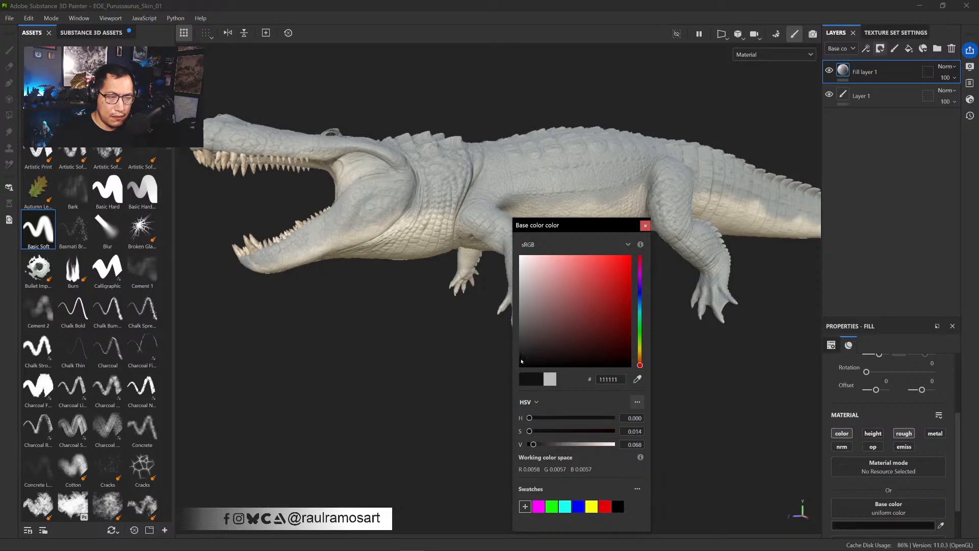
pyautogui.click(645, 226)
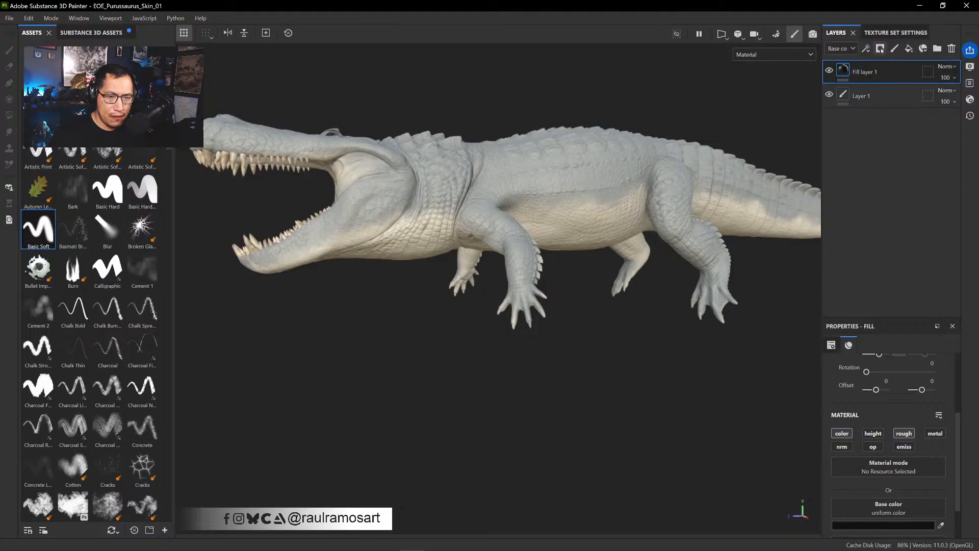
pyautogui.scroll(-2, 916, 456)
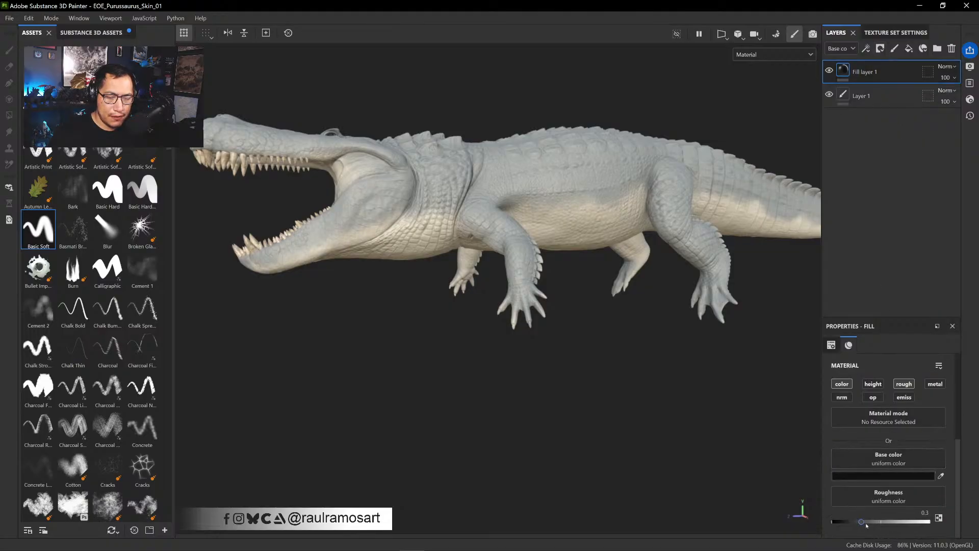
pyautogui.moveTo(867, 521); pyautogui.dragTo(832, 524)
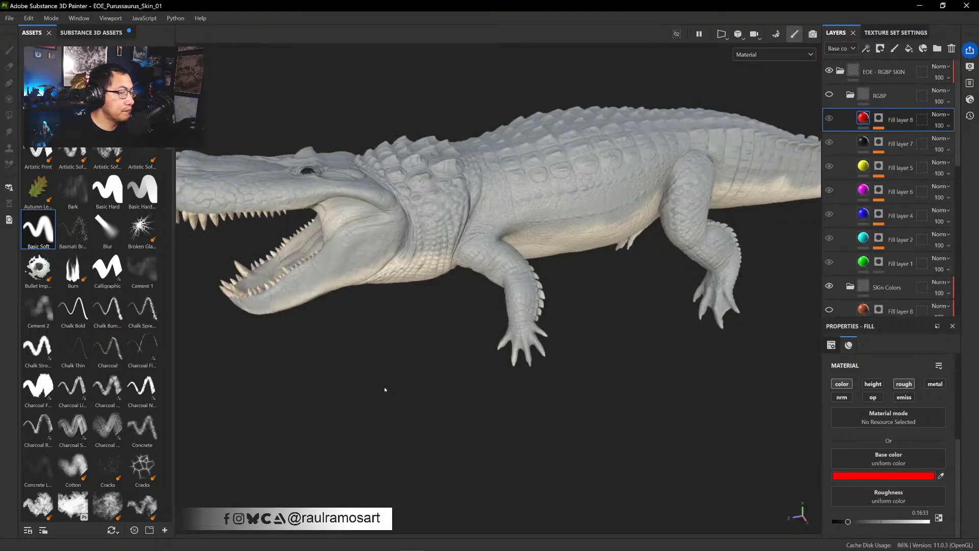
# - Collapse the RGBP folder in the skin's texture set and select Fill layer 2 in the Skin Colors folder
pyautogui.keyDown('alt'); pyautogui.moveTo(384, 389); pyautogui.dragTo(767, 160); pyautogui.keyUp('alt')
pyautogui.click(849, 95)
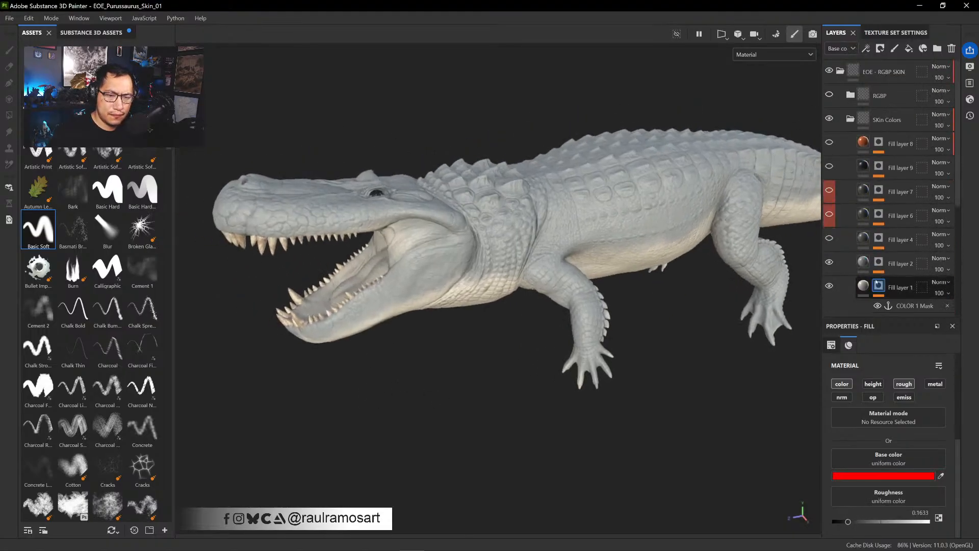
pyautogui.scroll(-3, 873, 279)
pyautogui.click(870, 150)
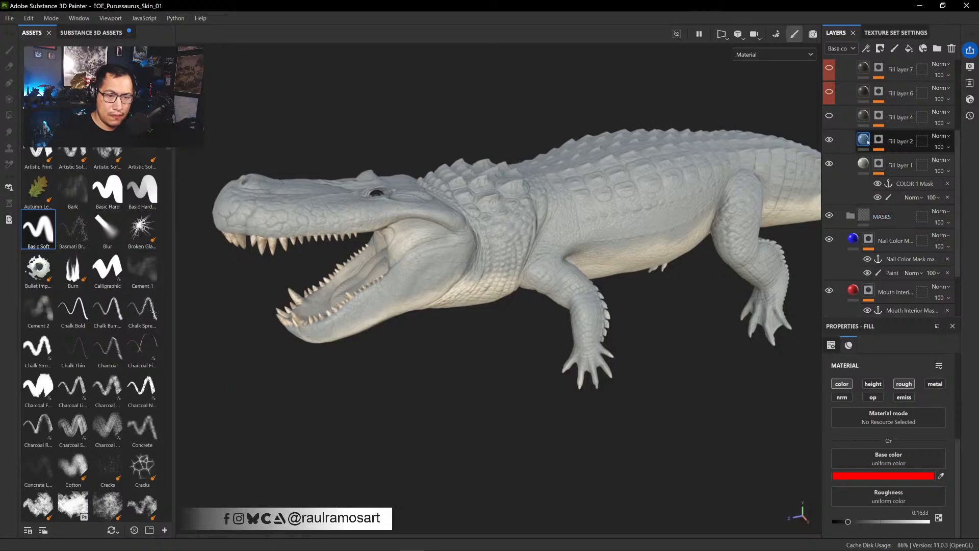
# - Switch the viewport to orthographic view and frame the creature's body and tail from the side
pyautogui.keyDown('alt'); pyautogui.moveTo(710, 272); pyautogui.dragTo(570, 328); pyautogui.keyUp('alt')
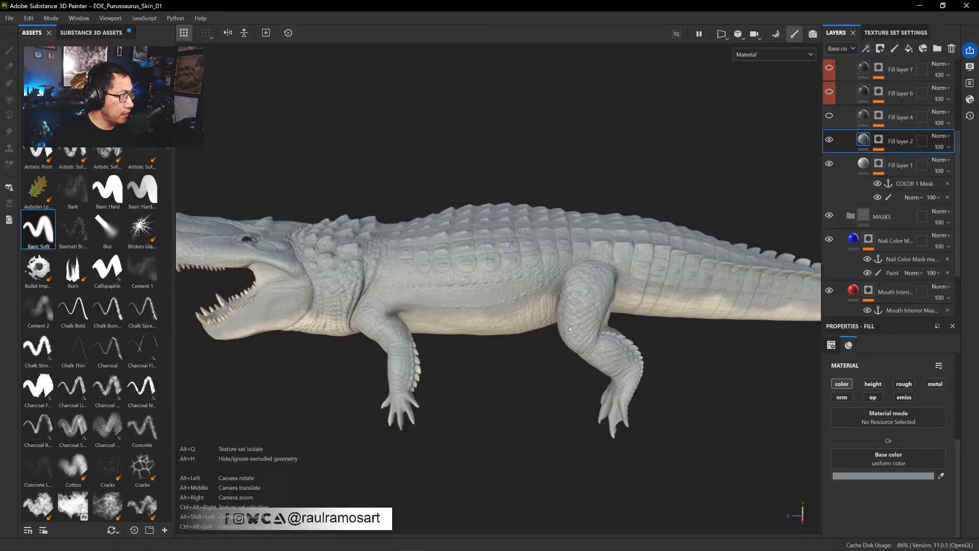
pyautogui.keyDown('alt'); pyautogui.moveTo(570, 329); pyautogui.dragTo(600, 288); pyautogui.keyUp('alt')
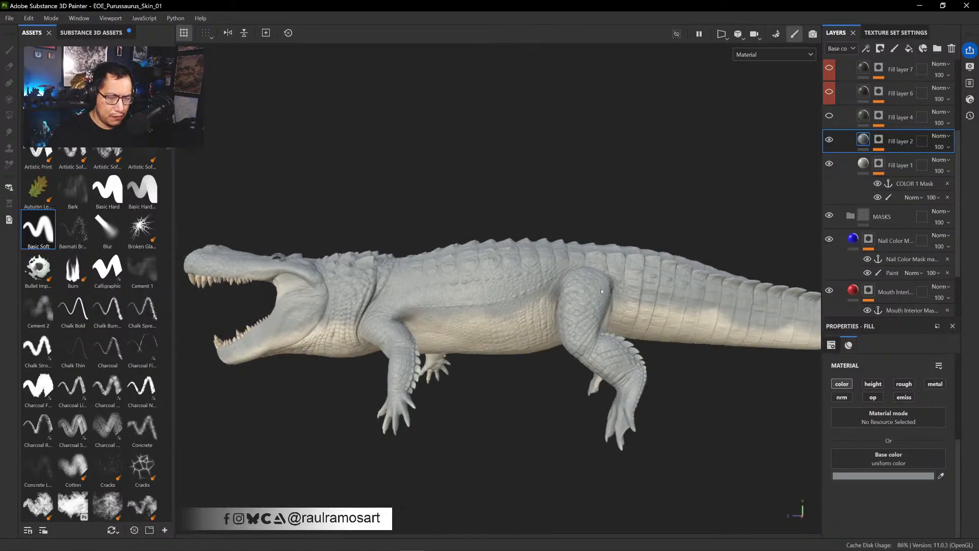
pyautogui.keyDown('alt'); pyautogui.moveTo(610, 308); pyautogui.dragTo(631, 338); pyautogui.keyUp('alt')
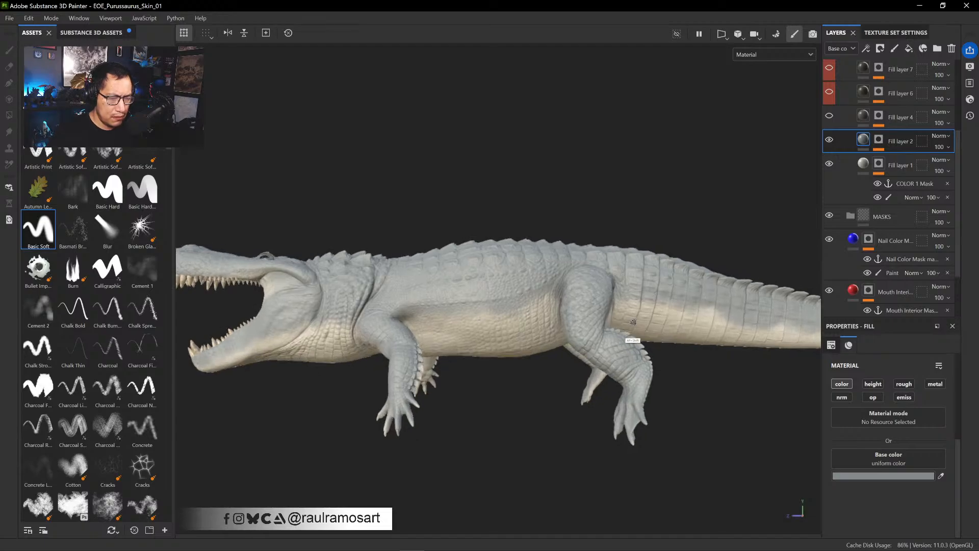
pyautogui.click(737, 34)
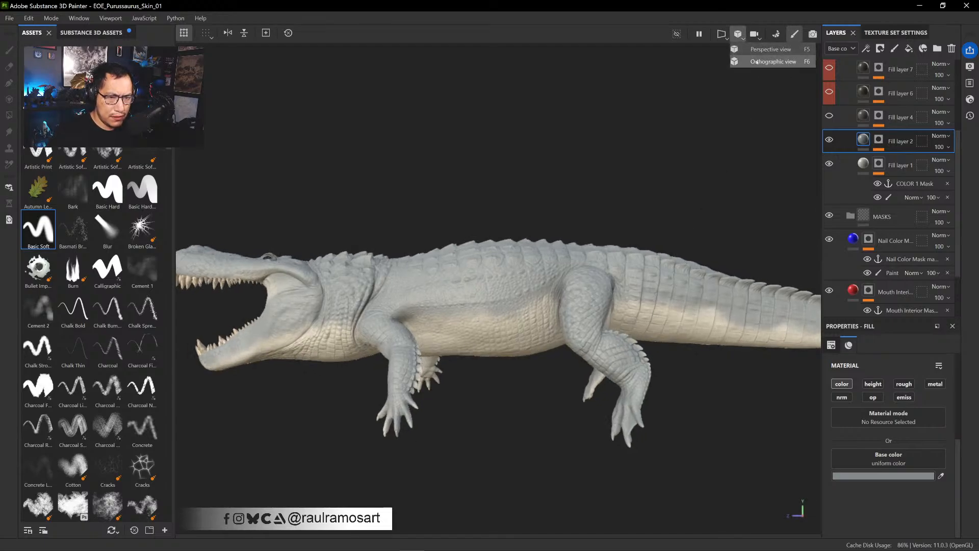
pyautogui.click(756, 62)
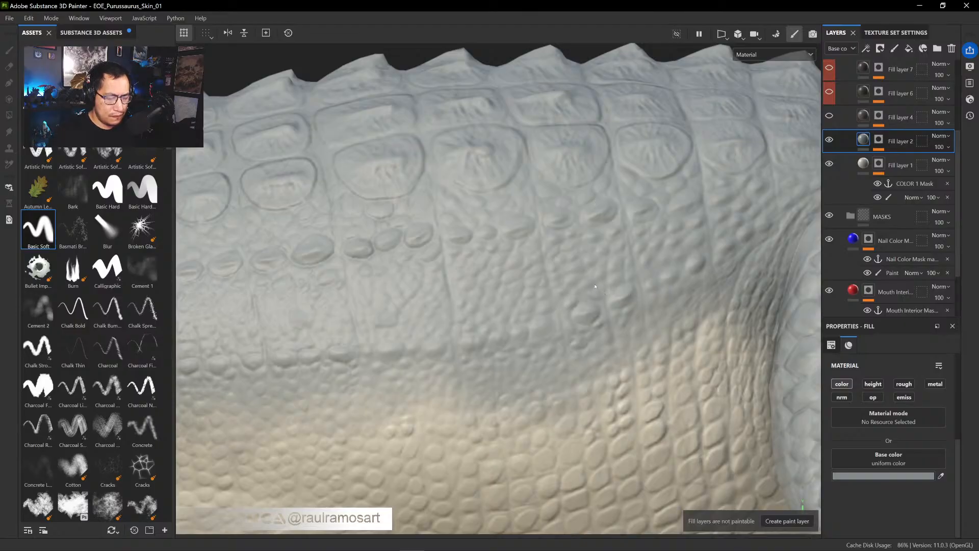
pyautogui.press('f')
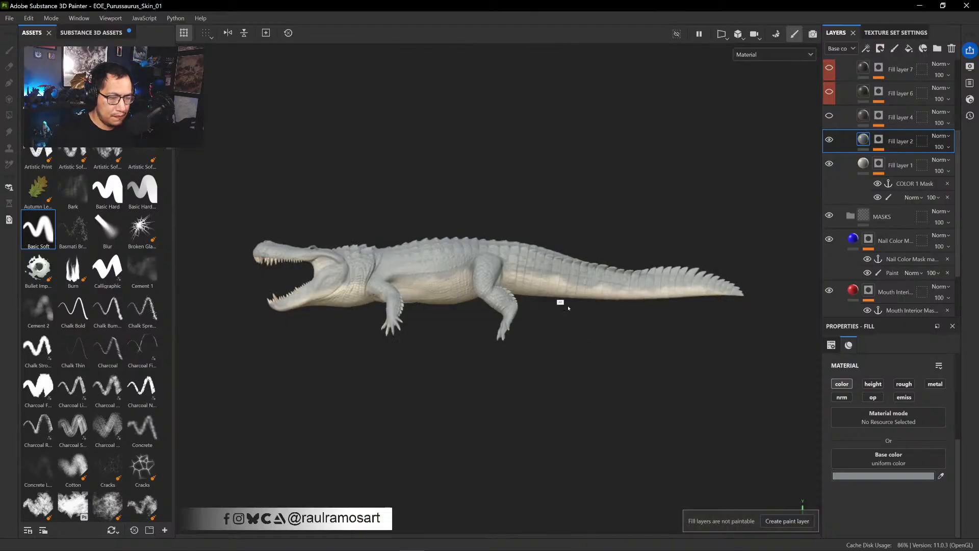
pyautogui.scroll(3, 567, 308)
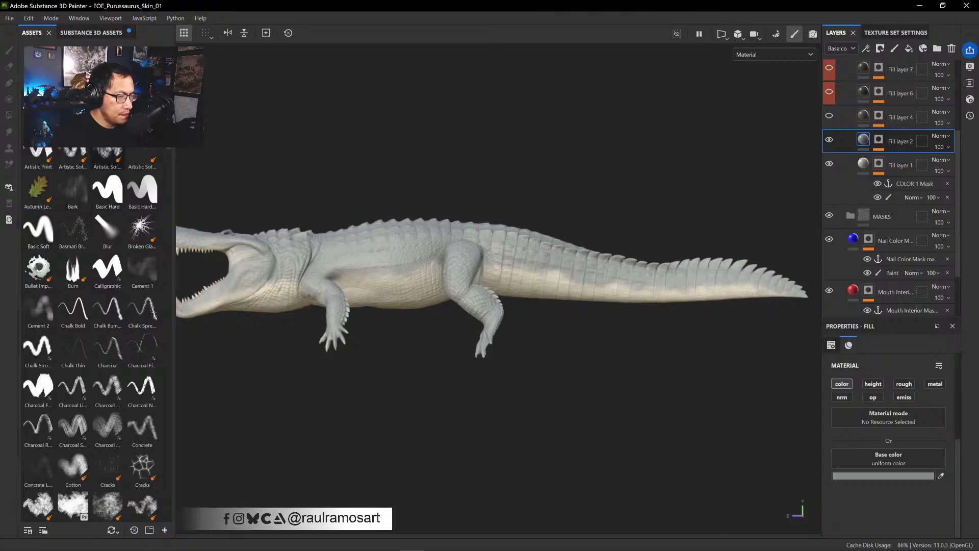
# - Paint the COLOR 2 mask of Fill layer 2 along the side of the tail with an artistic soft brush at size 11.3
pyautogui.click(878, 139)
pyautogui.click(898, 174)
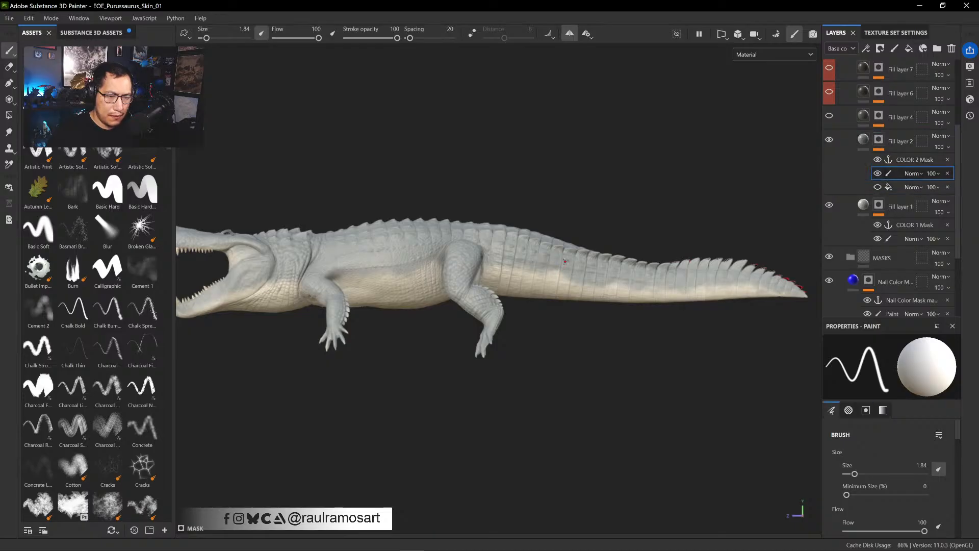
pyautogui.click(108, 155)
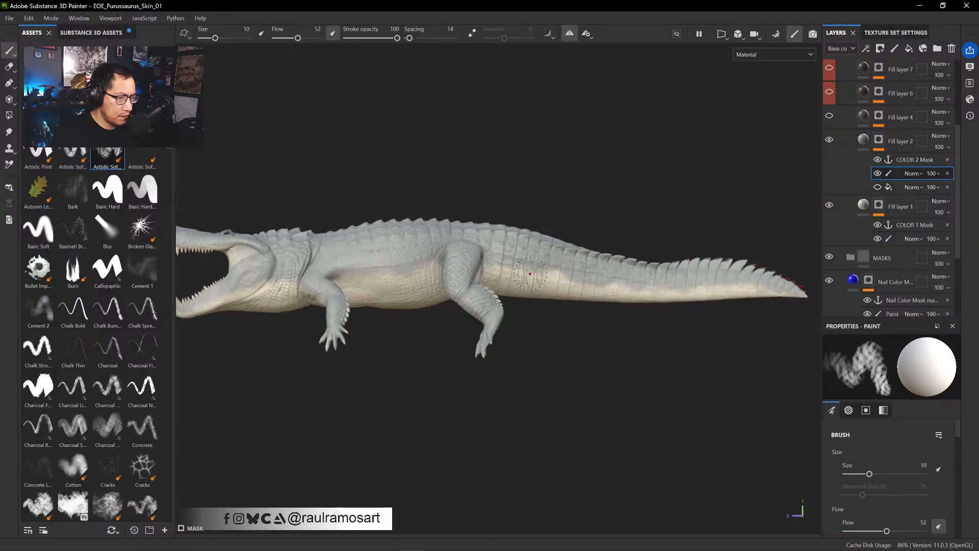
pyautogui.press('[')
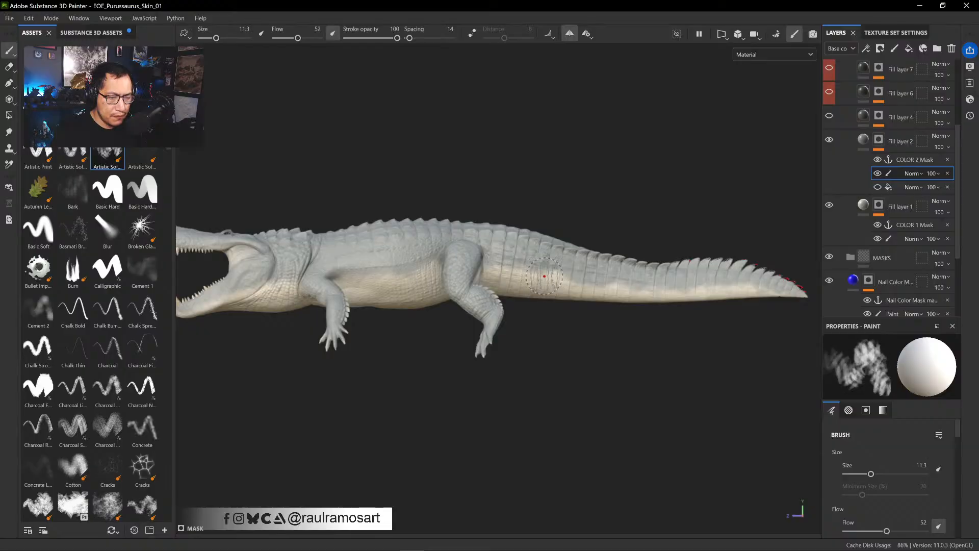
pyautogui.moveTo(556, 259)
pyautogui.mouseDown()
pyautogui.moveTo(543, 275)
pyautogui.moveTo(503, 269)
pyautogui.moveTo(679, 281)
pyautogui.moveTo(737, 274)
pyautogui.moveTo(724, 277)
pyautogui.moveTo(746, 287)
pyautogui.moveTo(663, 286)
pyautogui.moveTo(562, 258)
pyautogui.mouseUp()
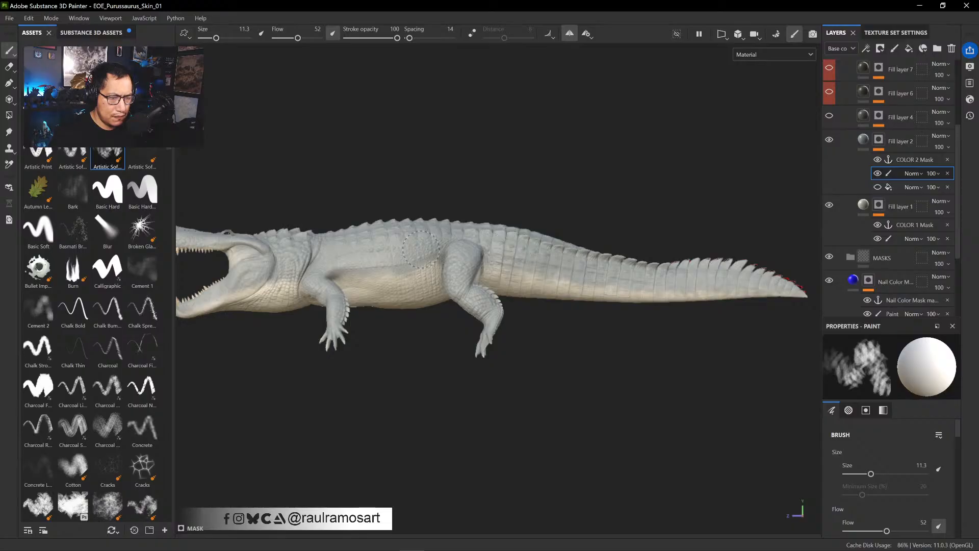
# - Refine the COLOR 2 mask along the body, neck and lower jaw, alternating between white and black paint
pyautogui.moveTo(399, 197)
pyautogui.keyDown('alt'); pyautogui.mouseDown()
pyautogui.moveTo(546, 207)
pyautogui.moveTo(504, 156)
pyautogui.mouseUp(); pyautogui.keyUp('alt')
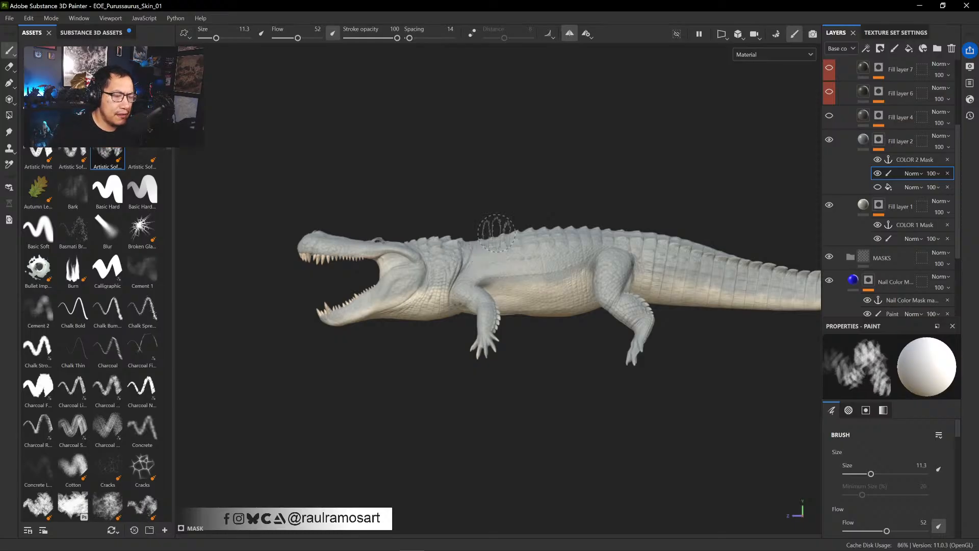
pyautogui.scroll(3, 522, 192)
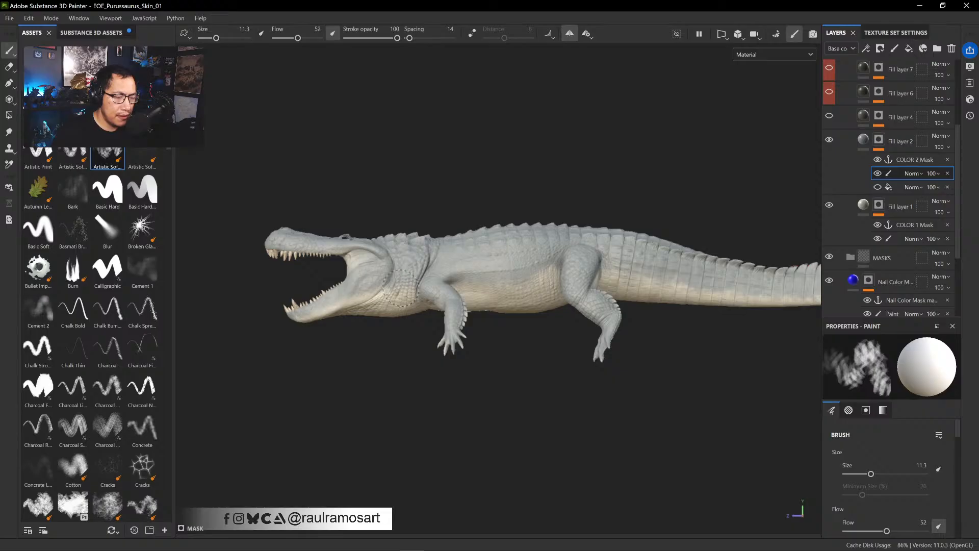
pyautogui.press('x')
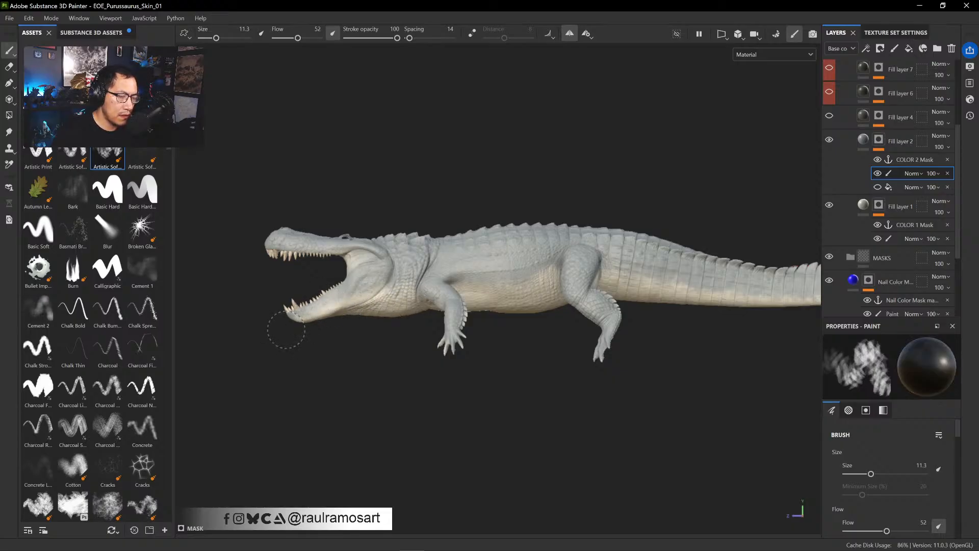
pyautogui.press('x')
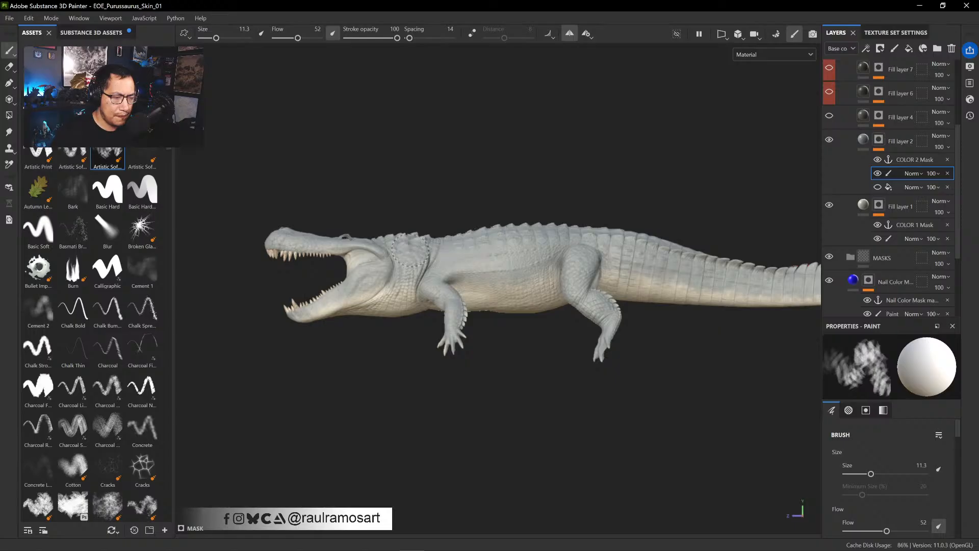
pyautogui.keyDown('alt'); pyautogui.moveTo(425, 293); pyautogui.dragTo(564, 400); pyautogui.keyUp('alt')
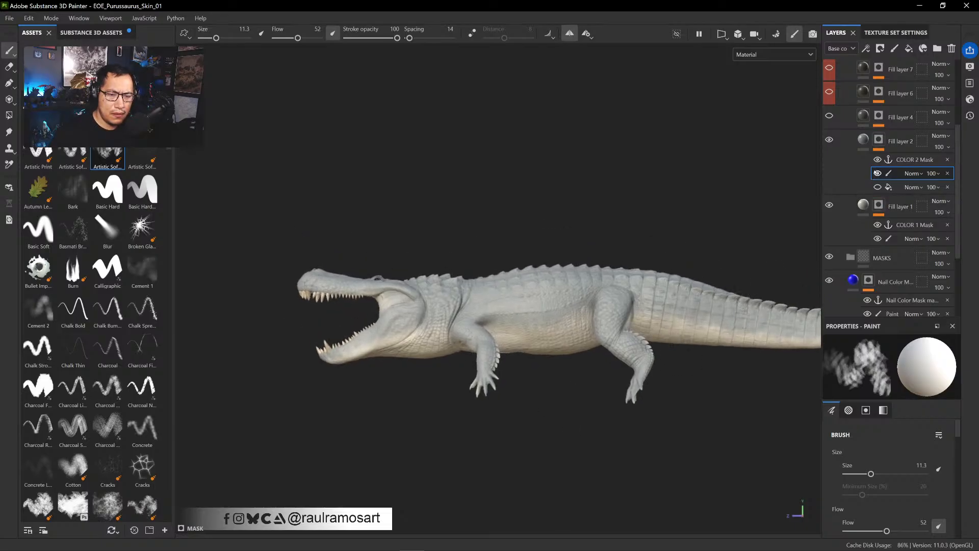
# - Rename Fill layer 2 as Color 2 and Fill layer 1 as Color 1
pyautogui.click(874, 149)
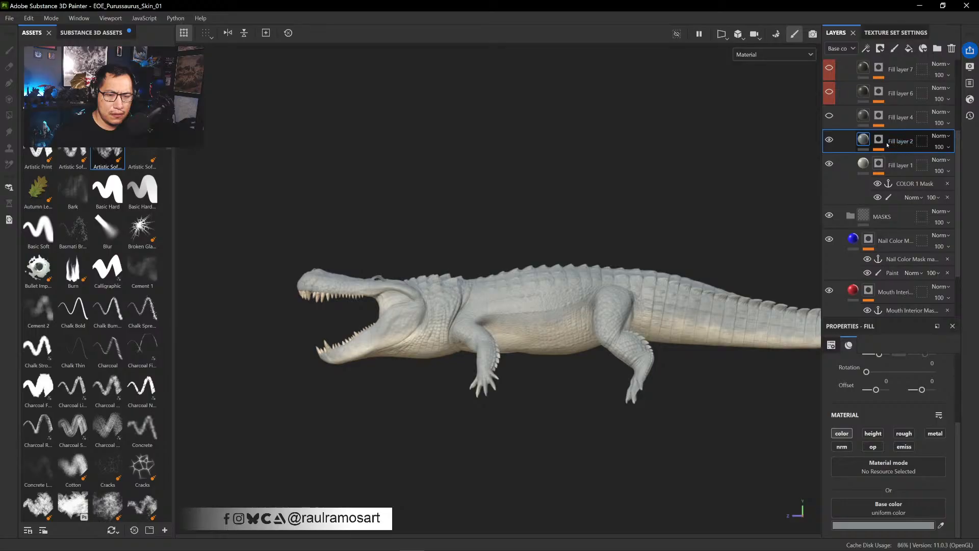
pyautogui.doubleClick(900, 142)
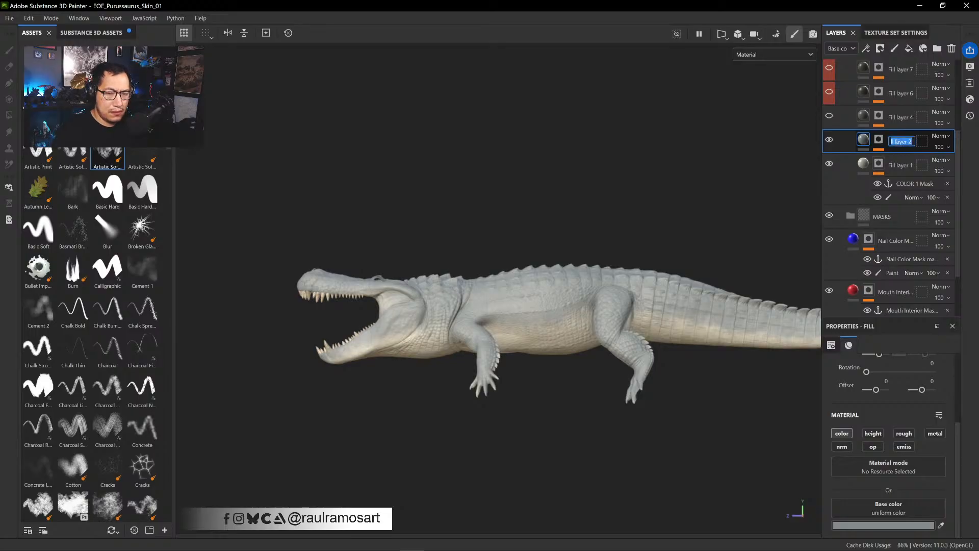
pyautogui.write('S')
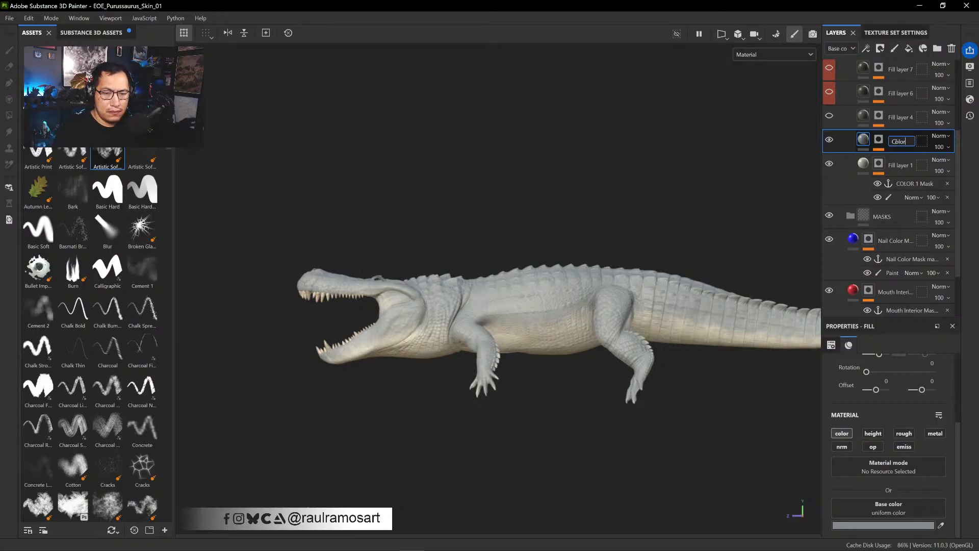
pyautogui.write('olor 2')
pyautogui.press('Tab')
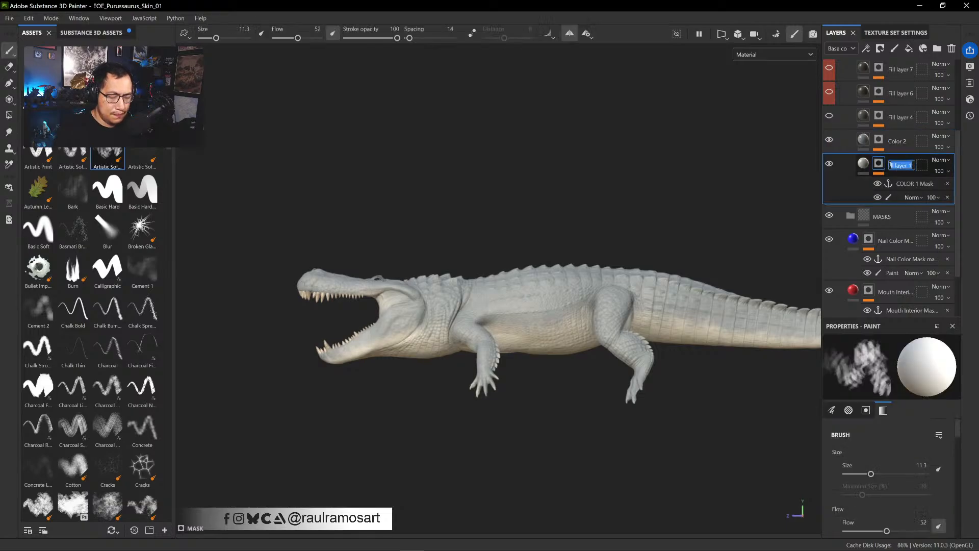
pyautogui.write('Color 1')
pyautogui.press('Return')
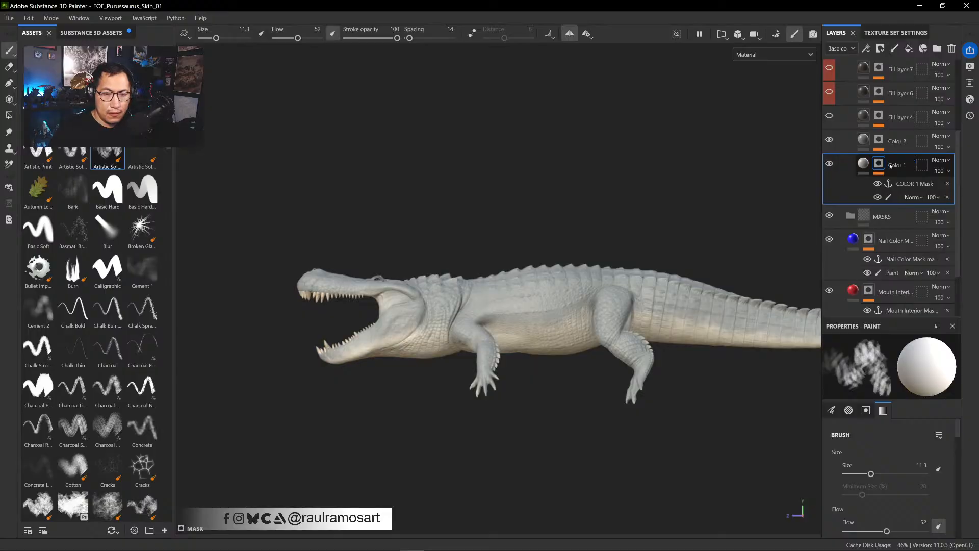
# - Turn on the visibility of Fill layer 4 and rename its BLUE MASK anchor point as Color 3
pyautogui.click(904, 115)
pyautogui.click(829, 116)
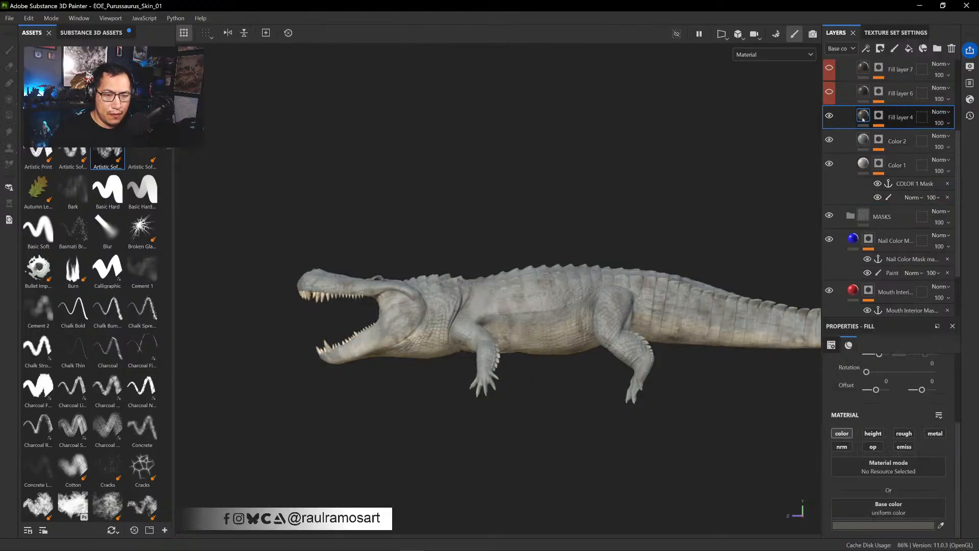
pyautogui.click(878, 116)
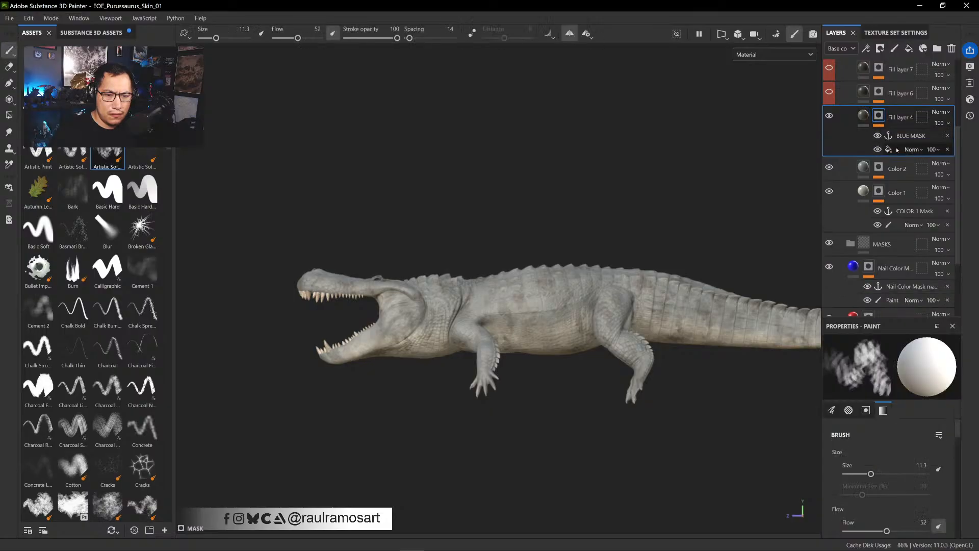
pyautogui.doubleClick(910, 135)
pyautogui.write('d')
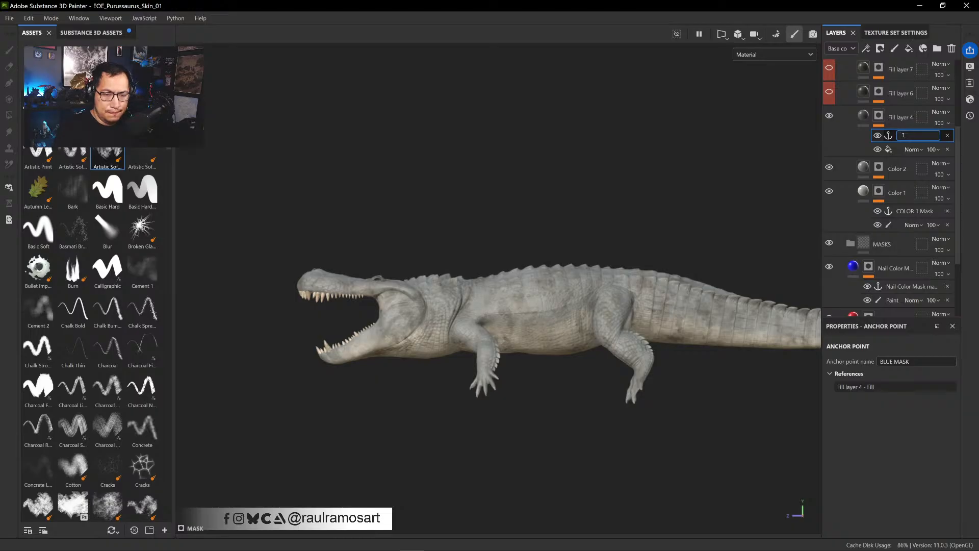
pyautogui.write('olo')
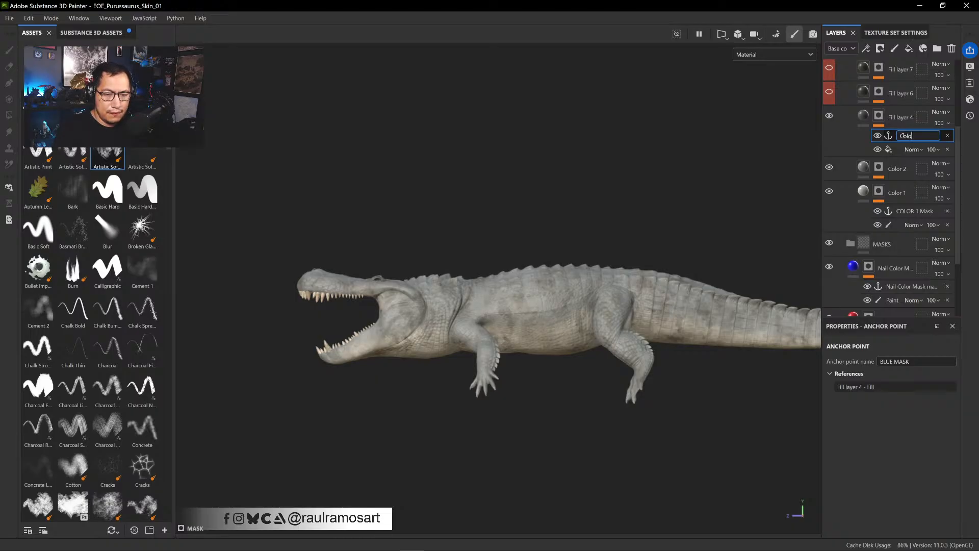
pyautogui.write('r 3')
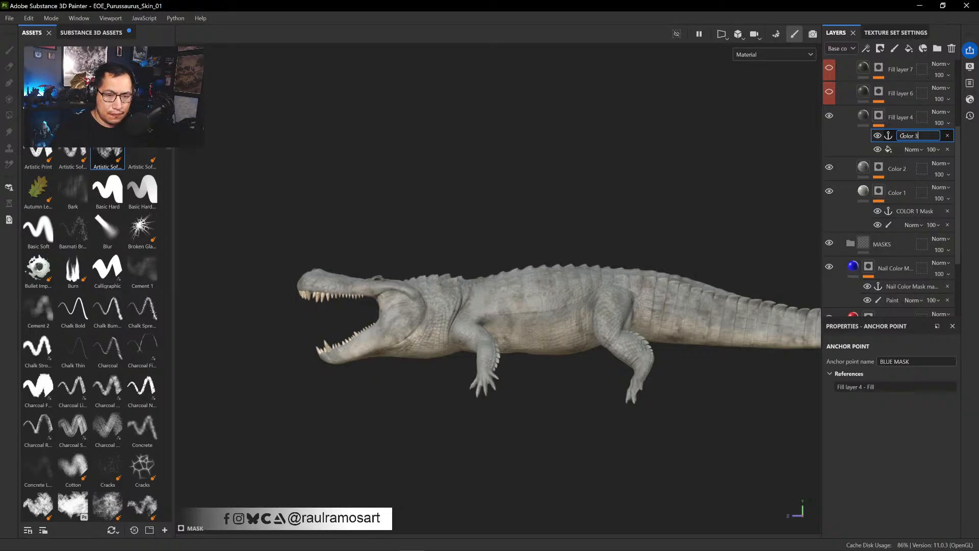
pyautogui.press('Return')
# - Rename Fill layer 4 as Color 3
pyautogui.doubleClick(892, 119)
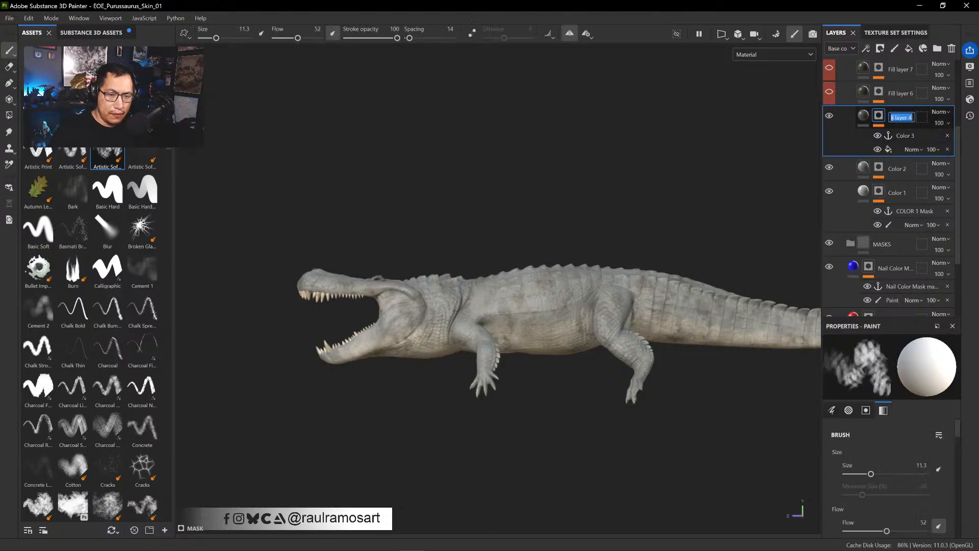
pyautogui.write('Color')
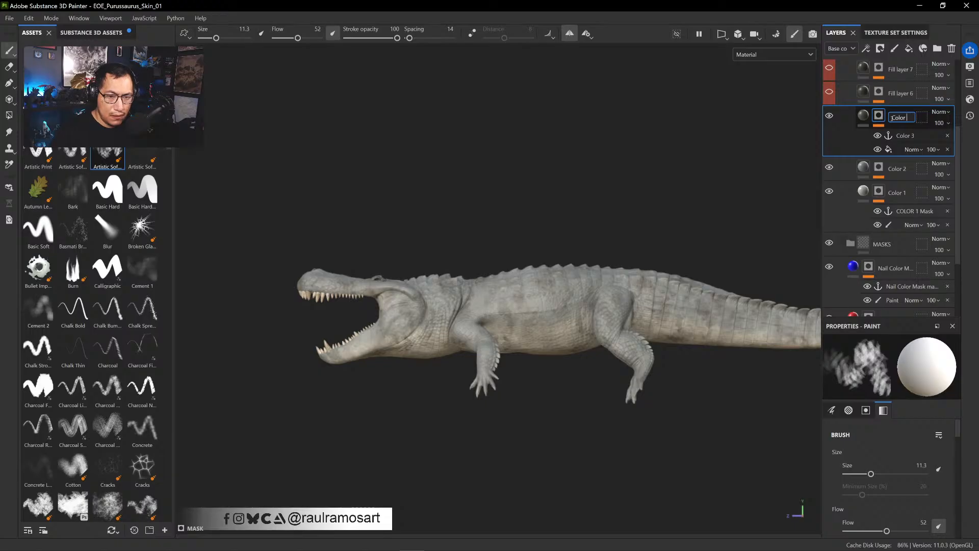
pyautogui.write(' 3')
pyautogui.press('Return')
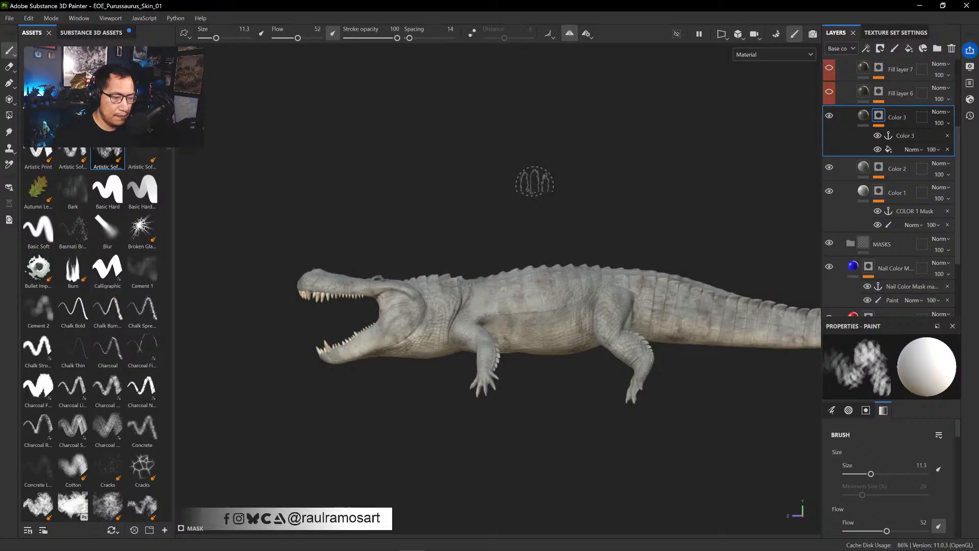
pyautogui.keyDown('alt'); pyautogui.moveTo(517, 183); pyautogui.dragTo(485, 175, button='middle'); pyautogui.keyUp('alt')
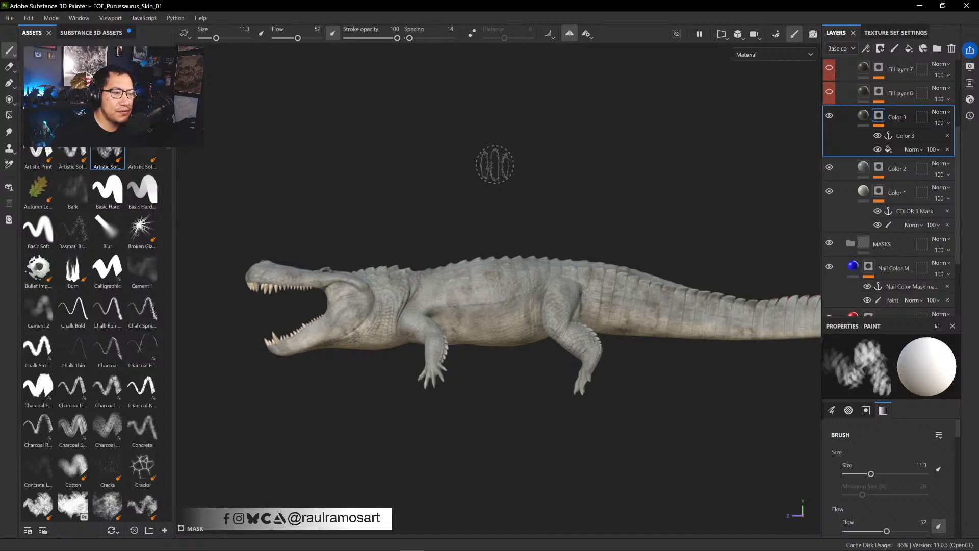
pyautogui.moveTo(572, 192)
pyautogui.keyDown('alt'); pyautogui.mouseDown()
pyautogui.moveTo(614, 185)
pyautogui.moveTo(607, 199)
pyautogui.mouseUp(); pyautogui.keyUp('alt')
pyautogui.rightClick(561, 290)
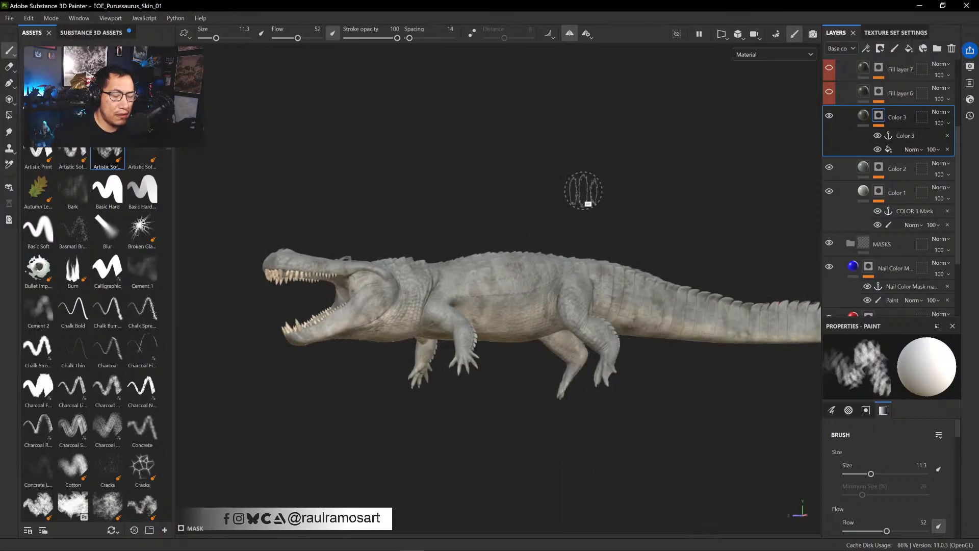
# - Examine the creature's belly, legs, flank and tail from several angles, reducing the brush size to 6.57
pyautogui.keyDown('alt'); pyautogui.moveTo(666, 176); pyautogui.dragTo(640, 332); pyautogui.keyUp('alt')
pyautogui.keyDown('alt'); pyautogui.moveTo(639, 332); pyautogui.dragTo(750, 316, button='right'); pyautogui.keyUp('alt')
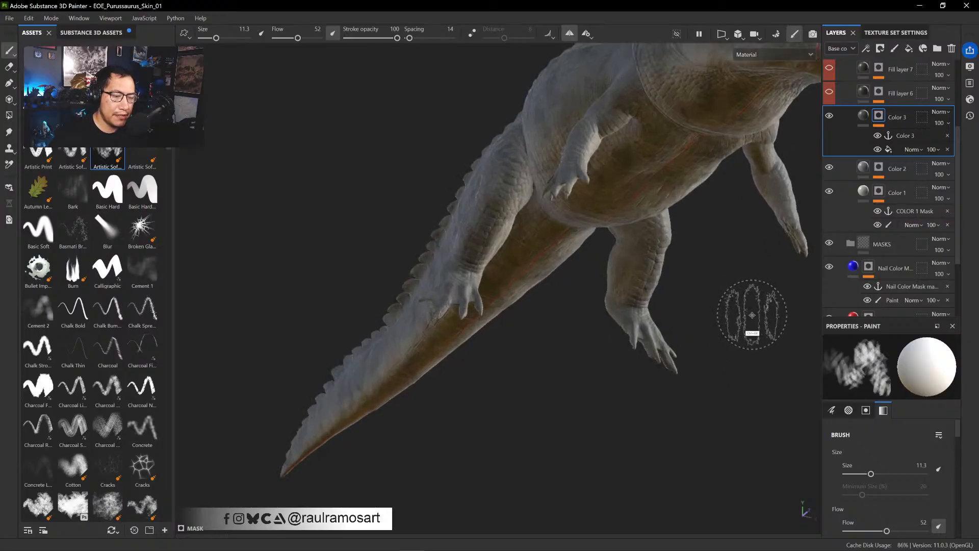
pyautogui.keyDown('ctrl'); pyautogui.keyDown('alt'); pyautogui.moveTo(749, 317); pyautogui.dragTo(657, 365); pyautogui.keyUp('alt'); pyautogui.keyUp('ctrl')
pyautogui.keyDown('alt'); pyautogui.moveTo(535, 344); pyautogui.dragTo(558, 328, button='right'); pyautogui.keyUp('alt')
pyautogui.keyDown('alt'); pyautogui.moveTo(558, 345); pyautogui.dragTo(470, 372); pyautogui.keyUp('alt')
pyautogui.moveTo(555, 411)
pyautogui.keyDown('alt'); pyautogui.mouseDown()
pyautogui.moveTo(581, 389)
pyautogui.moveTo(658, 400)
pyautogui.mouseUp(); pyautogui.keyUp('alt')
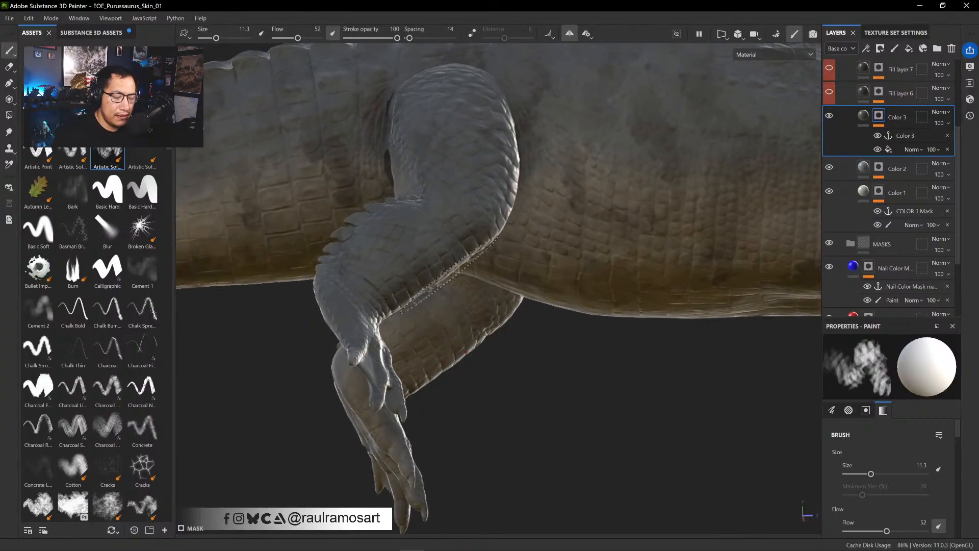
pyautogui.keyDown('ctrl'); pyautogui.moveTo(449, 275); pyautogui.dragTo(420, 278, button='right'); pyautogui.keyUp('ctrl')
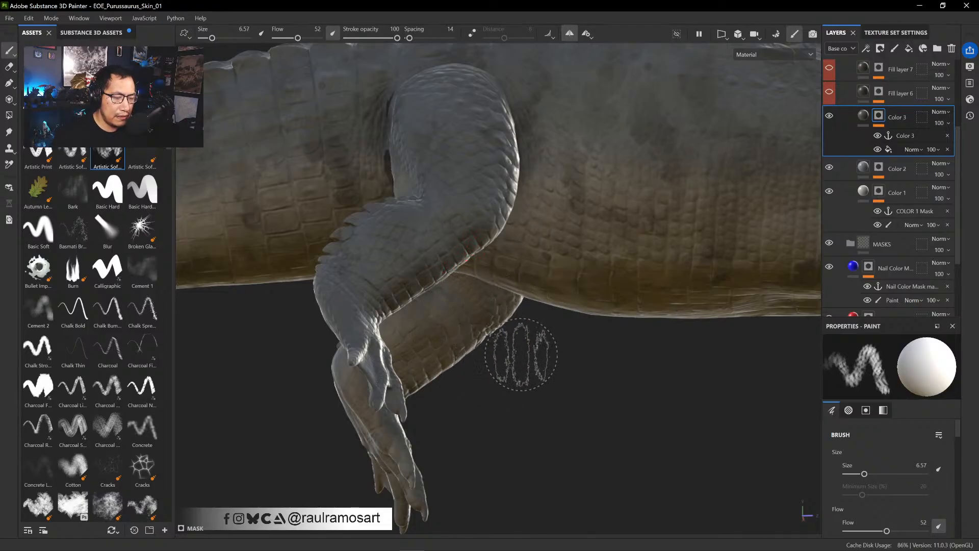
pyautogui.keyDown('alt'); pyautogui.moveTo(507, 376); pyautogui.dragTo(592, 310); pyautogui.keyUp('alt')
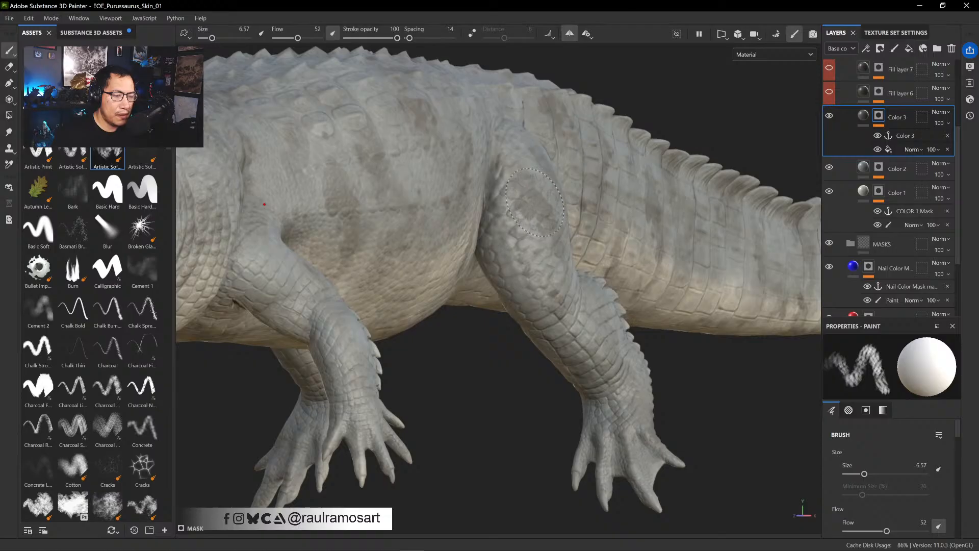
pyautogui.moveTo(695, 114)
pyautogui.keyDown('alt'); pyautogui.mouseDown()
pyautogui.moveTo(696, 92)
pyautogui.moveTo(586, 149)
pyautogui.mouseUp(); pyautogui.keyUp('alt')
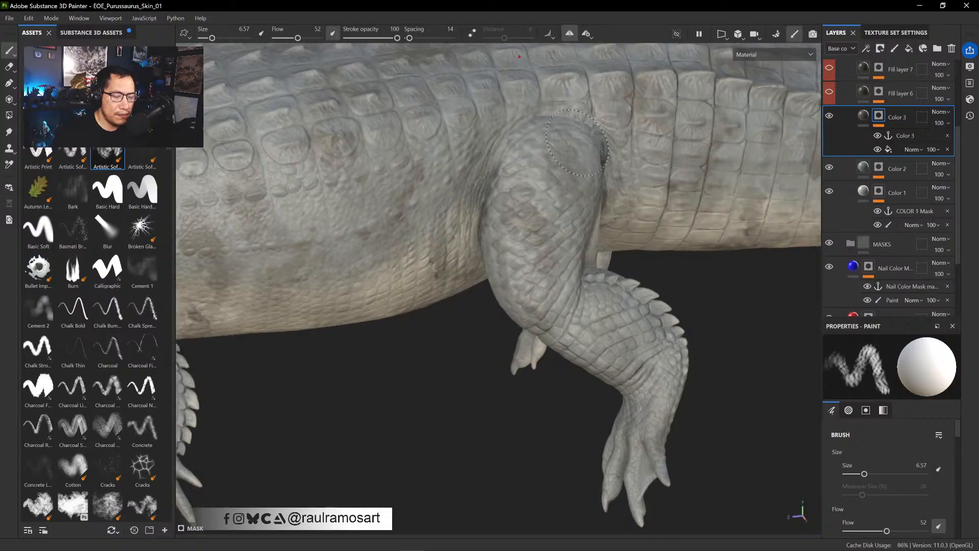
# - Reduce the brush size to 4.68 and review the mottled skin along the creature's whole side
pyautogui.press('[')
pyautogui.press('[')
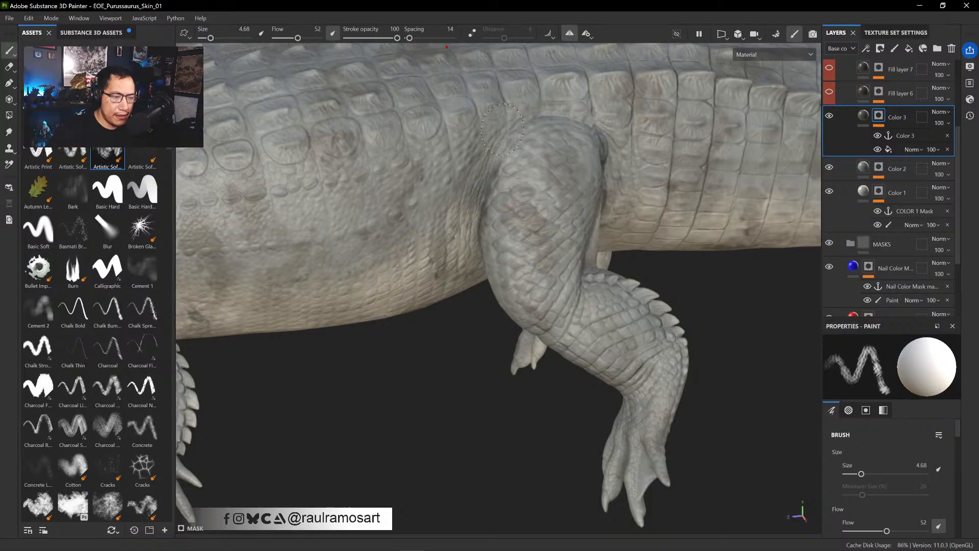
pyautogui.scroll(-4, 459, 413)
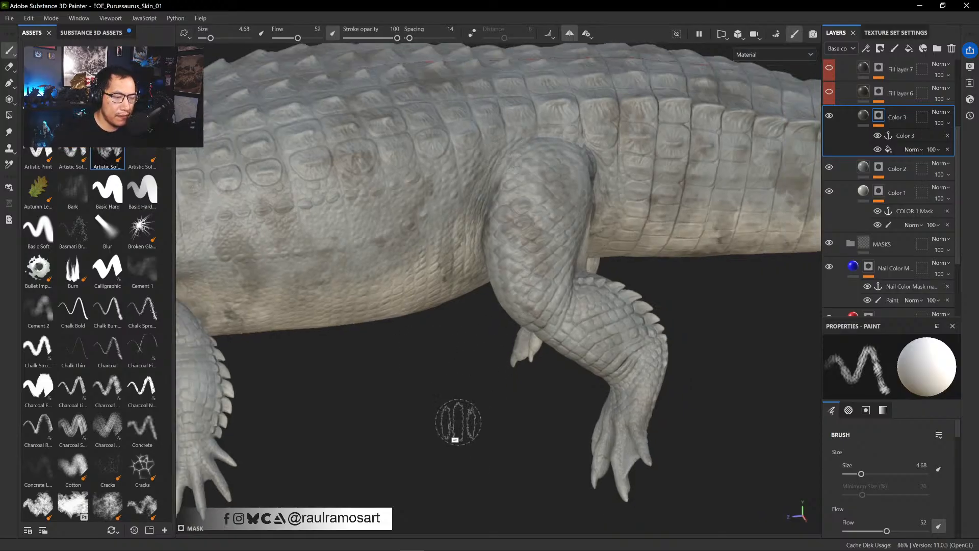
pyautogui.keyDown('alt'); pyautogui.moveTo(456, 408); pyautogui.dragTo(420, 351); pyautogui.keyUp('alt')
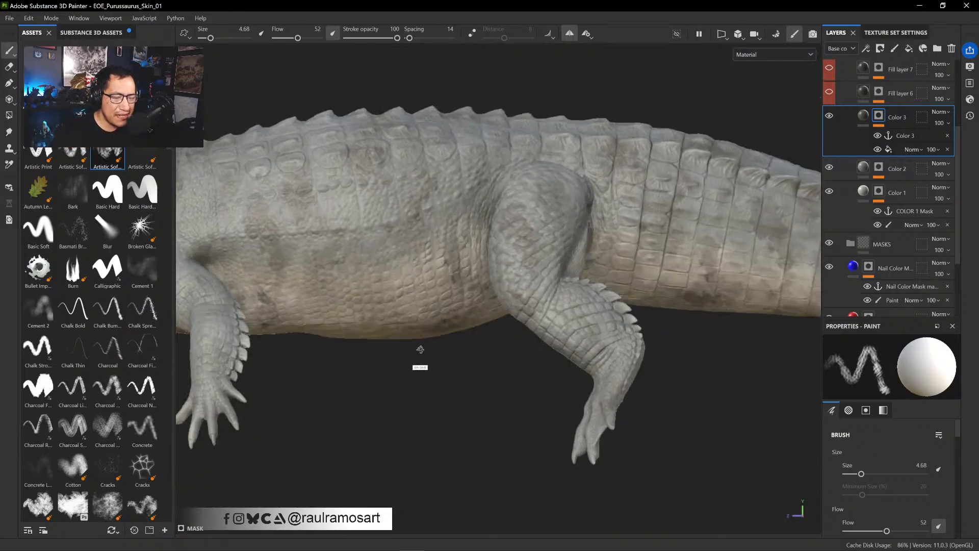
pyautogui.keyDown('alt'); pyautogui.moveTo(431, 399); pyautogui.dragTo(381, 360); pyautogui.keyUp('alt')
pyautogui.keyDown('alt'); pyautogui.moveTo(381, 360); pyautogui.dragTo(525, 420, button='middle'); pyautogui.keyUp('alt')
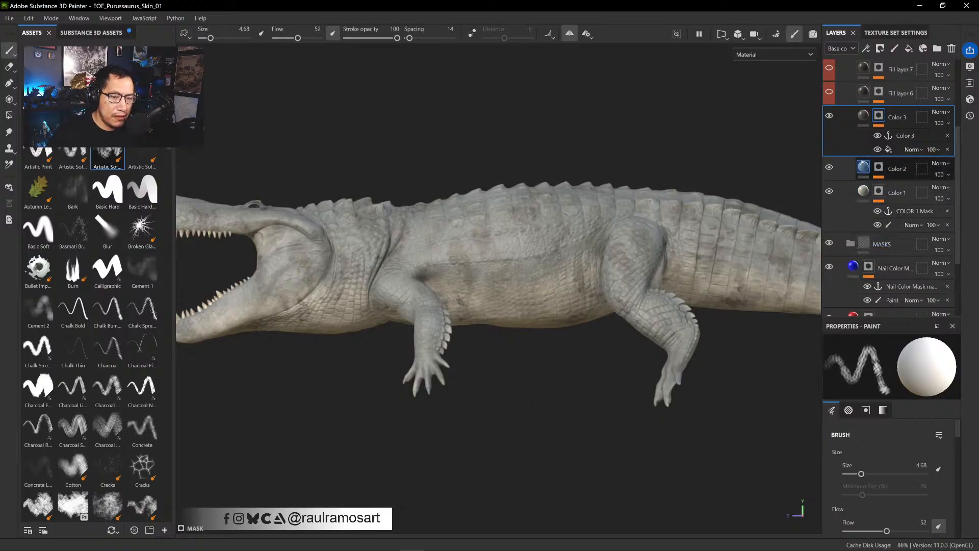
# - Select the Color 3 layer's mask and hide its grunge fill effect
pyautogui.click(878, 120)
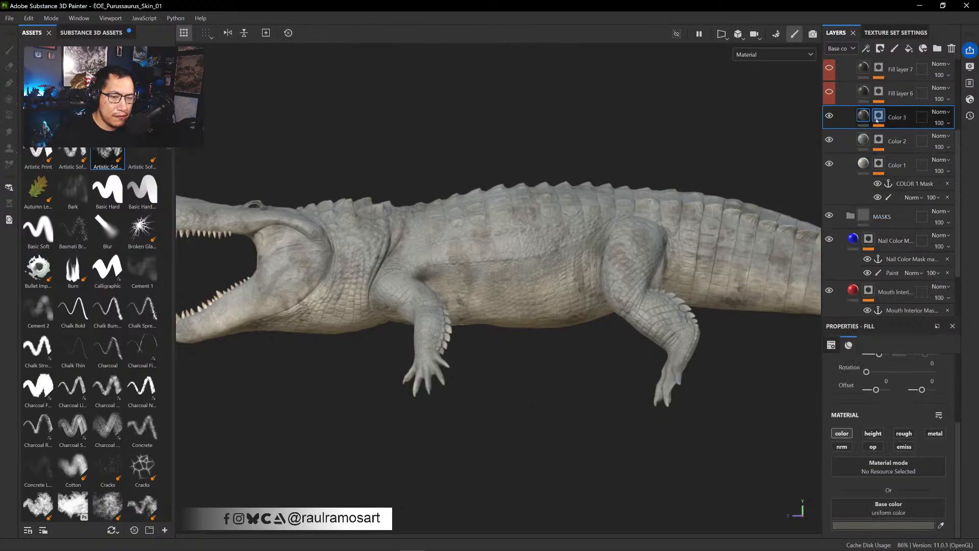
pyautogui.click(878, 119)
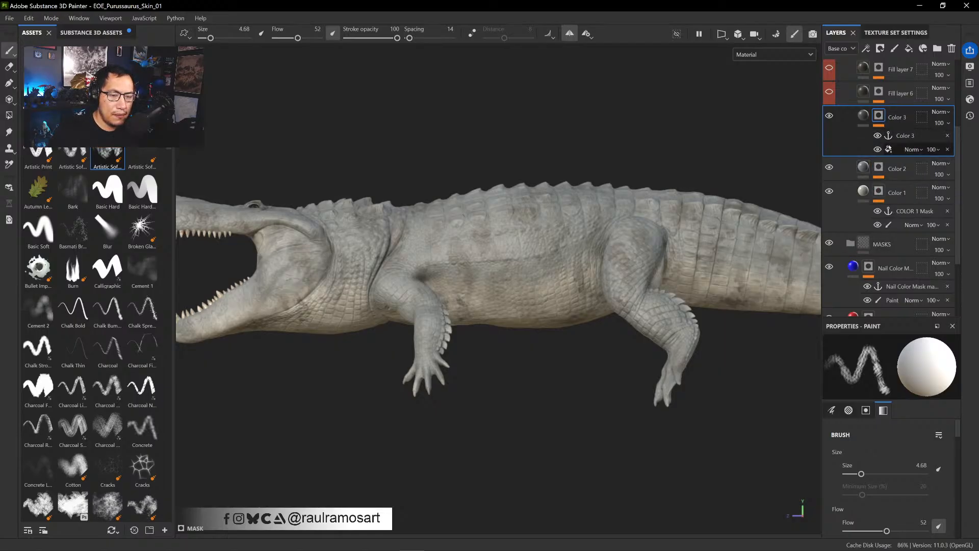
pyautogui.click(910, 150)
pyautogui.click(877, 151)
pyautogui.click(877, 149)
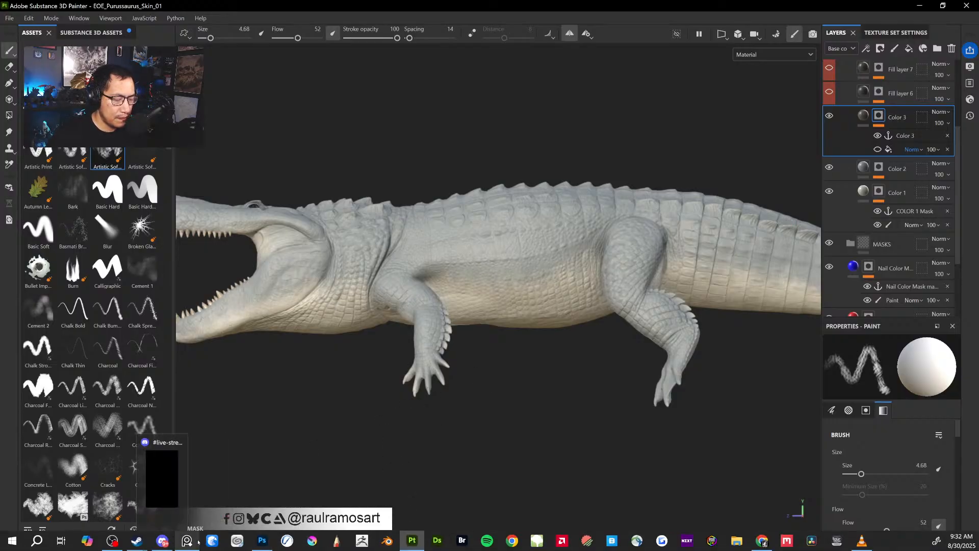
# - Switch to Photoshop, select the Color 05 layer of the skin design and toggle its visibility to examine its markings
pyautogui.click(262, 540)
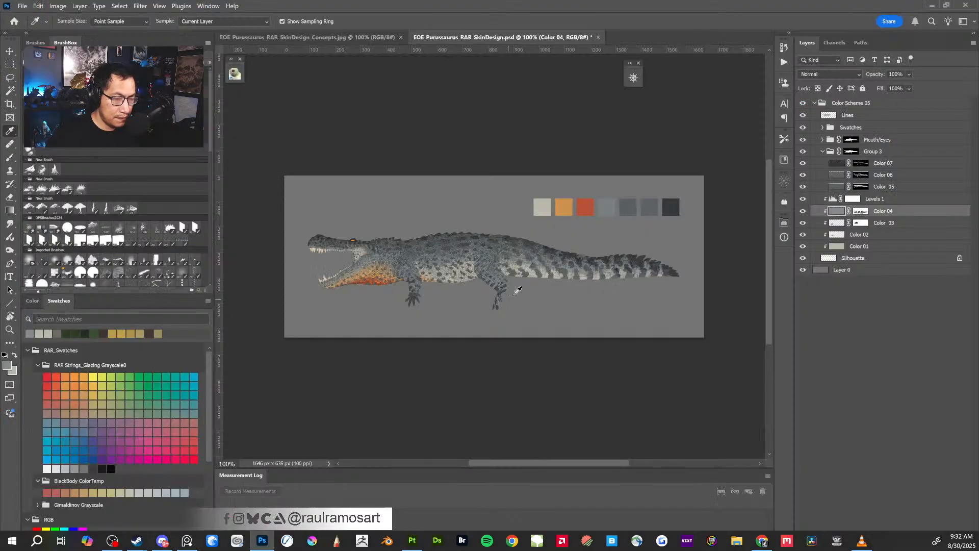
pyautogui.click(835, 187)
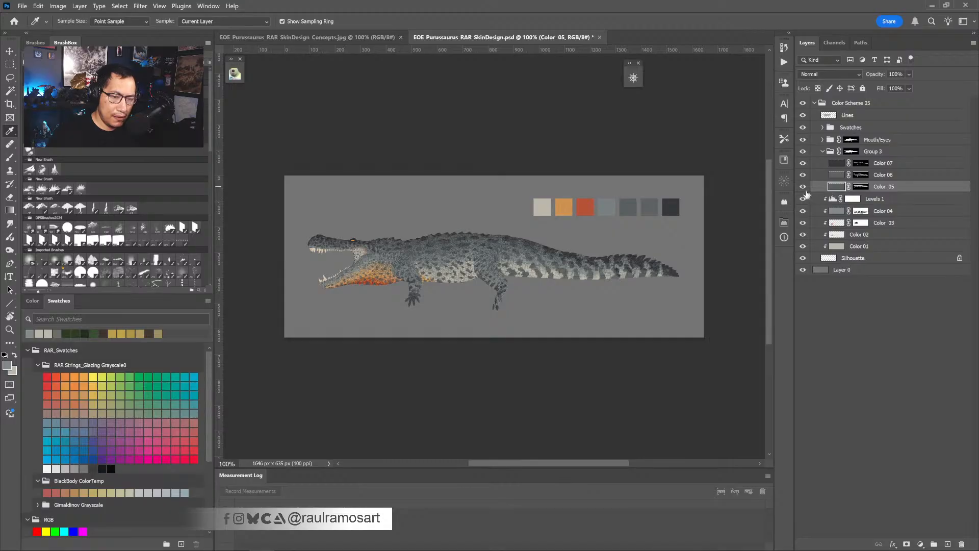
pyautogui.click(803, 187)
pyautogui.click(803, 187)
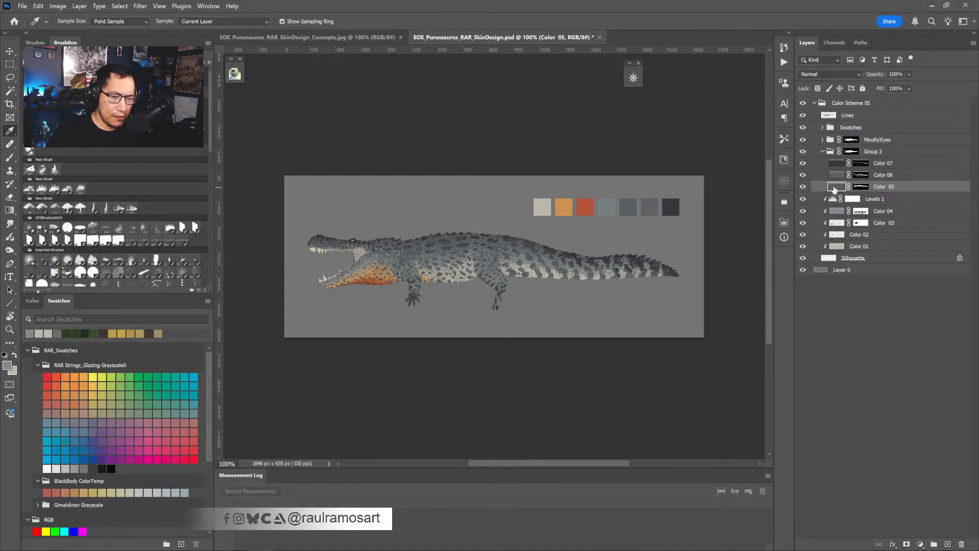
# - Sample the dark grey from the crocodile concept and copy its hex code 595f61
pyautogui.press('b')
pyautogui.keyDown('alt'); pyautogui.click(422, 239); pyautogui.keyUp('alt')
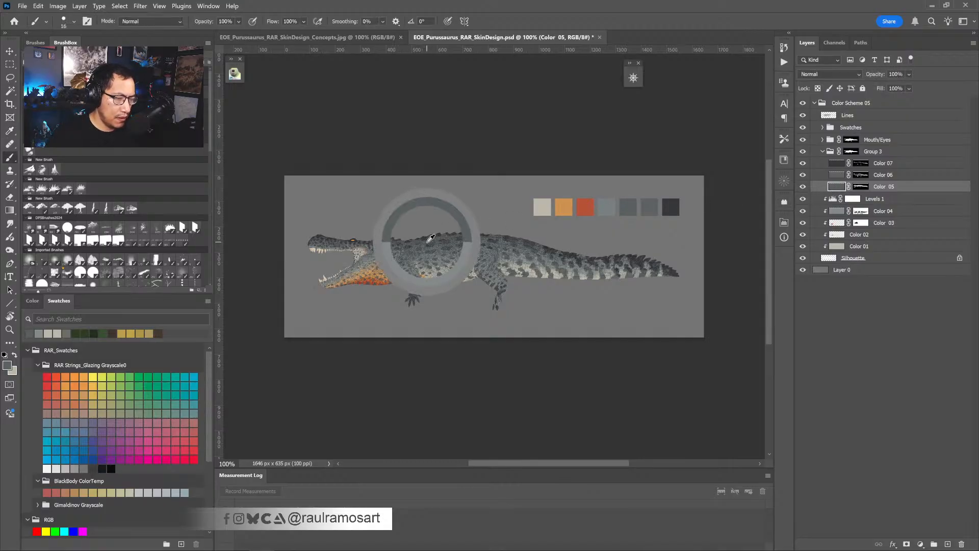
pyautogui.click(8, 365)
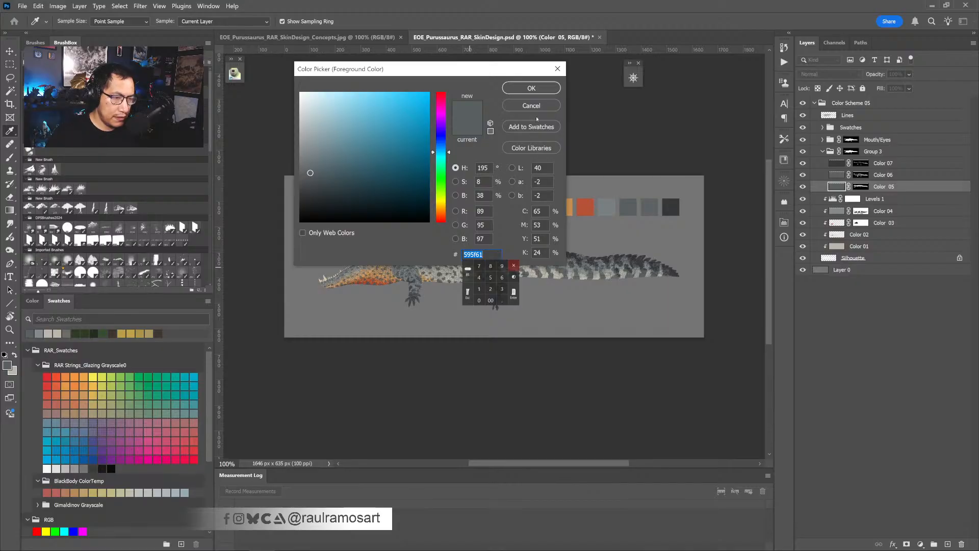
pyautogui.click(532, 88)
pyautogui.press('b')
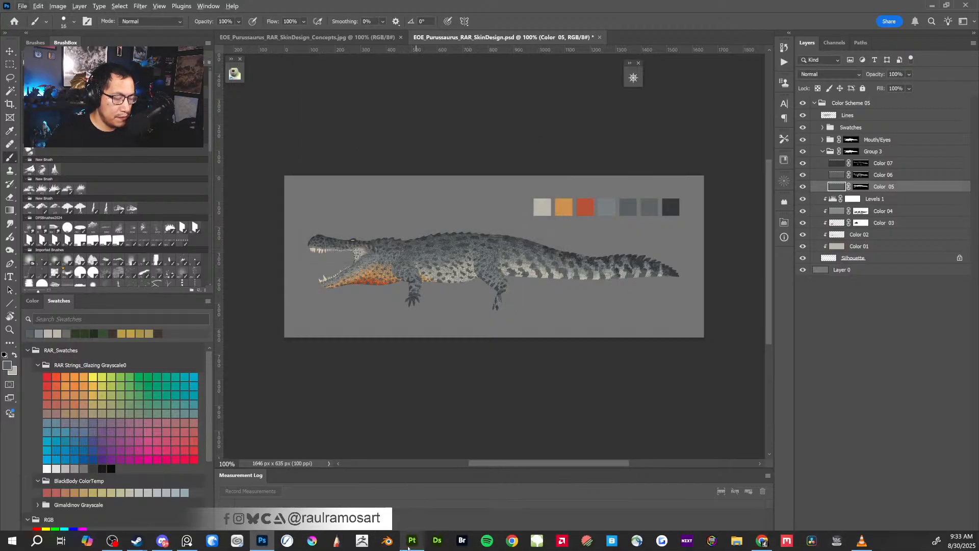
# - Switch back to Substance Painter and set the Color 3 layer's base color to 595f61
pyautogui.click(412, 545)
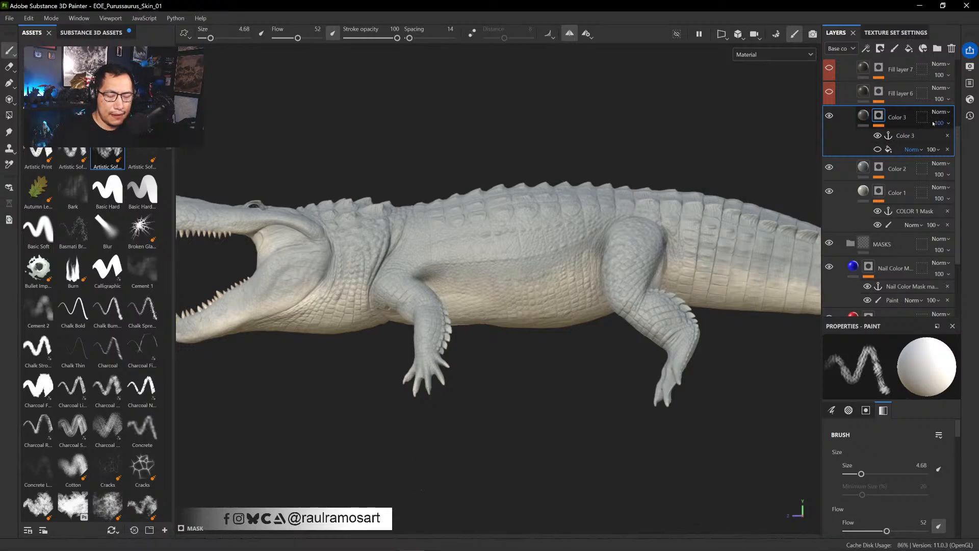
pyautogui.scroll(1, 958, 143)
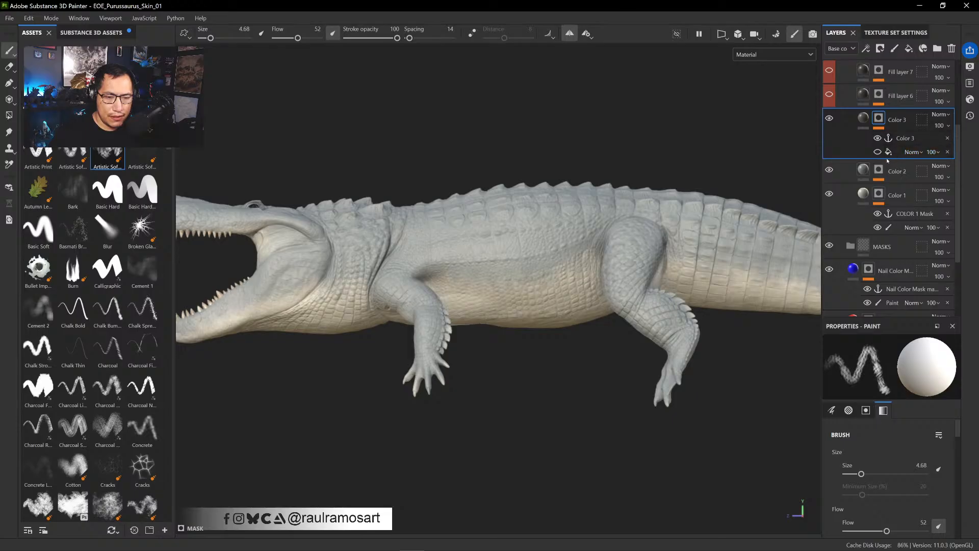
pyautogui.click(865, 119)
pyautogui.click(865, 119)
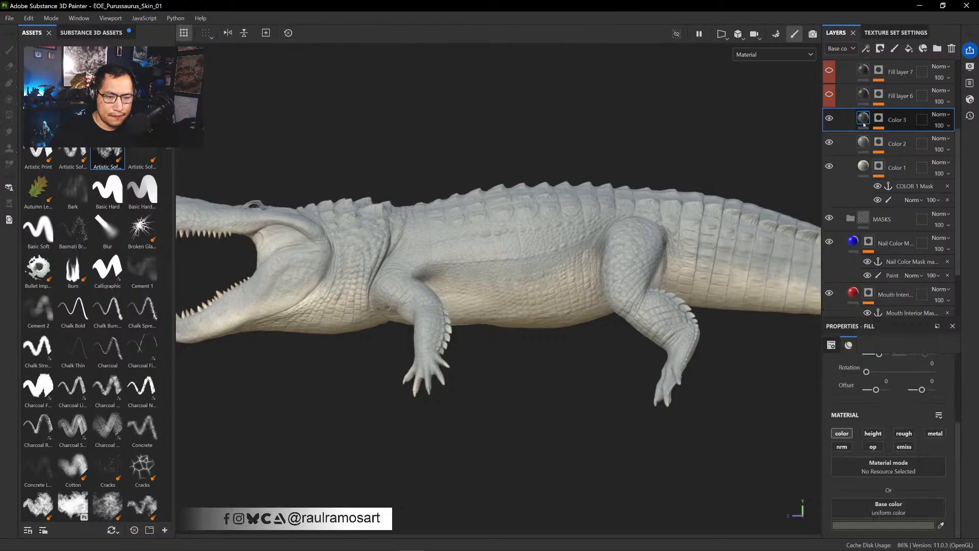
pyautogui.click(888, 524)
pyautogui.moveTo(617, 378); pyautogui.dragTo(592, 382)
pyautogui.write('595f61')
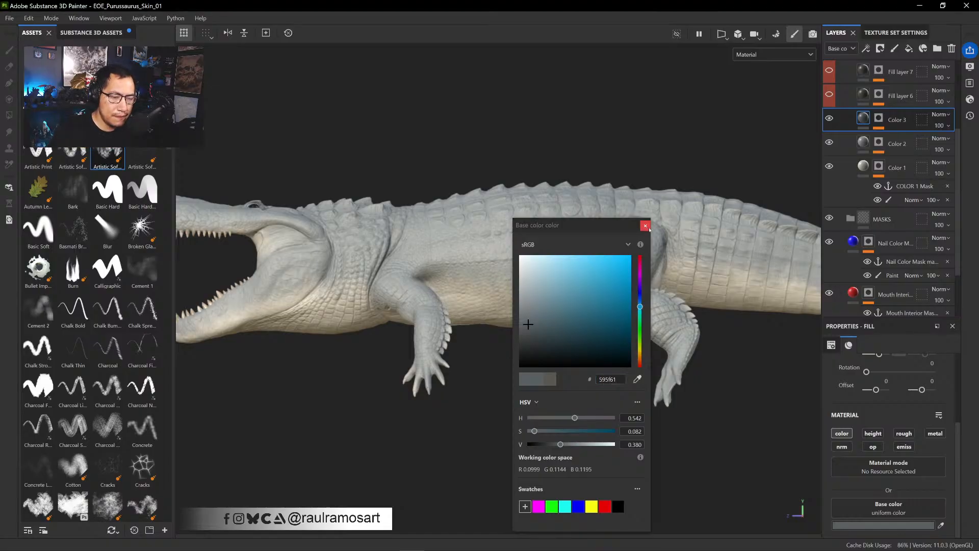
pyautogui.click(645, 225)
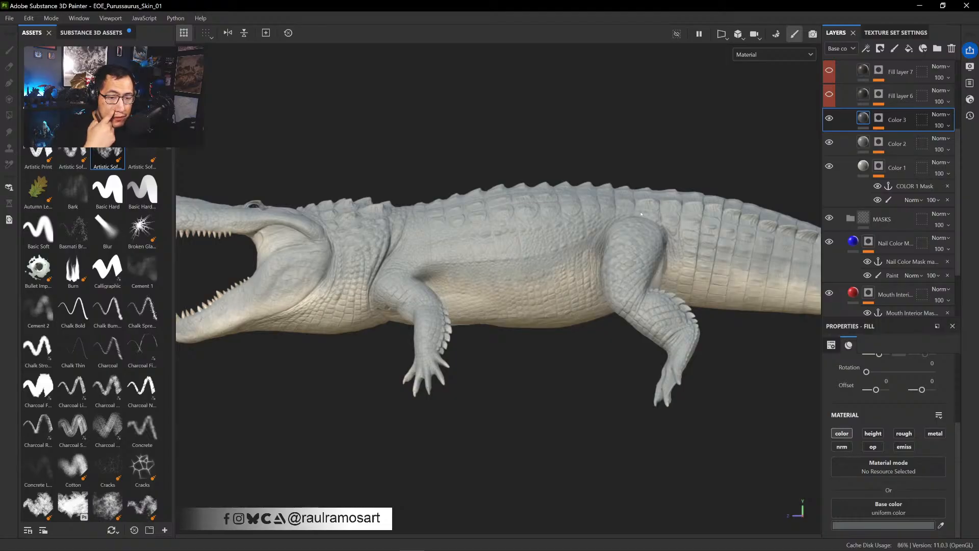
# - Add a paint effect above the hidden grunge fill in the Color 3 layer's mask
pyautogui.click(878, 119)
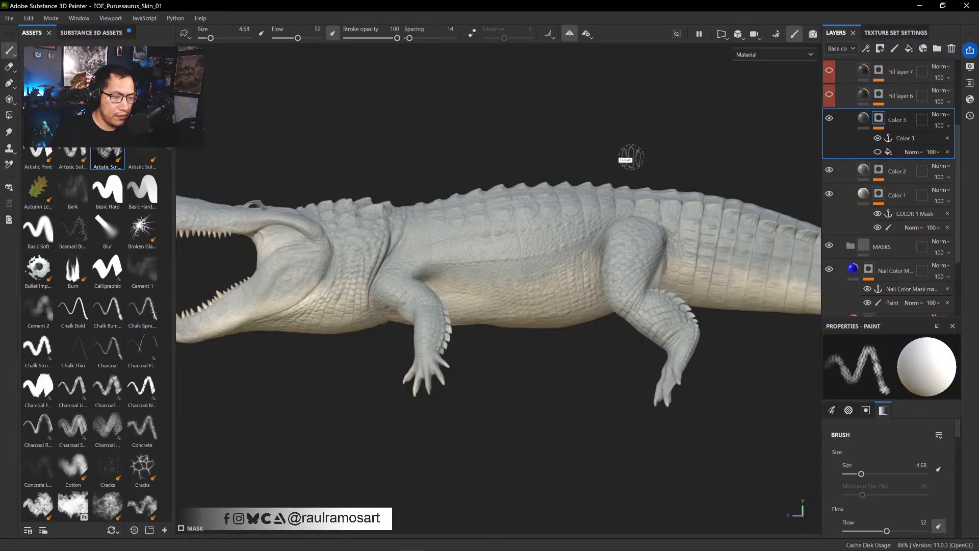
pyautogui.keyDown('alt'); pyautogui.moveTo(636, 159); pyautogui.dragTo(612, 154, button='middle'); pyautogui.keyUp('alt')
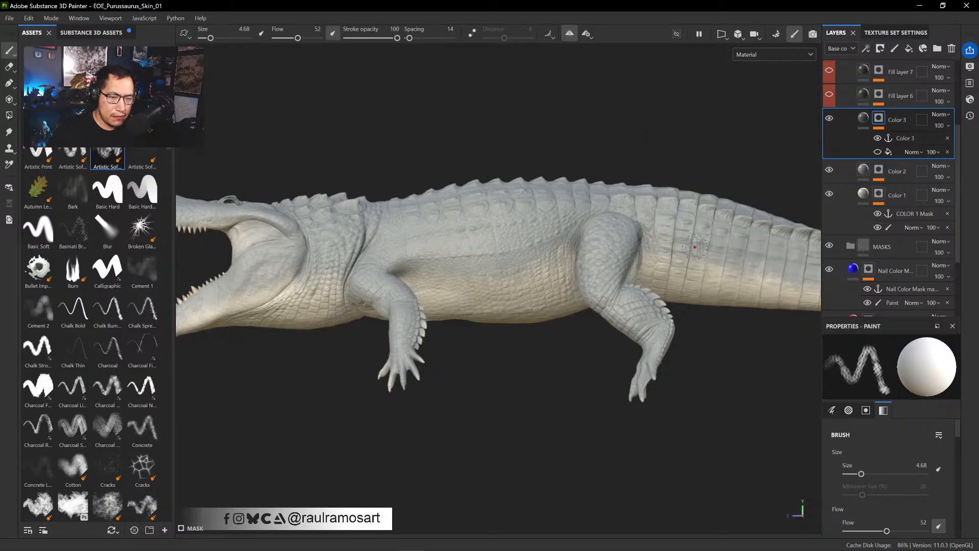
pyautogui.moveTo(698, 407); pyautogui.dragTo(670, 384, button='middle')
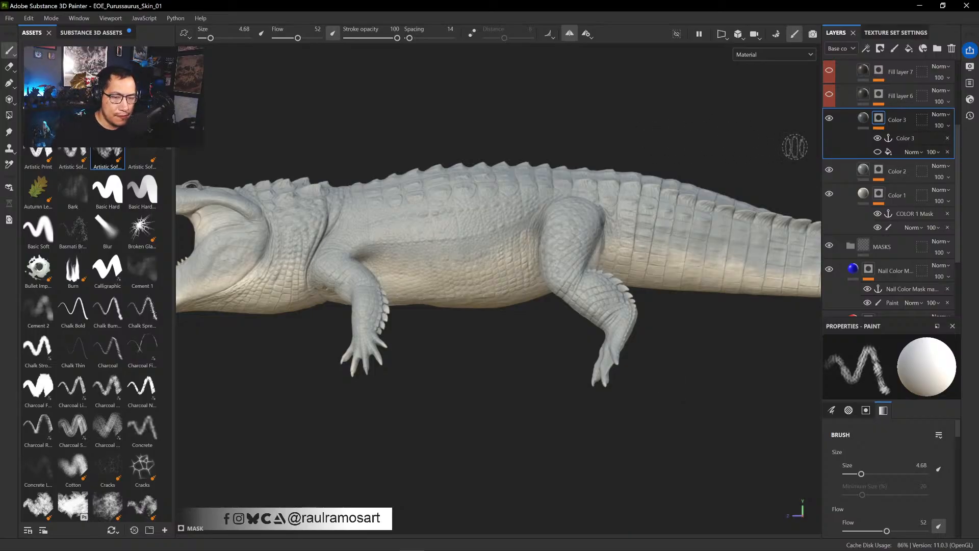
pyautogui.click(903, 153)
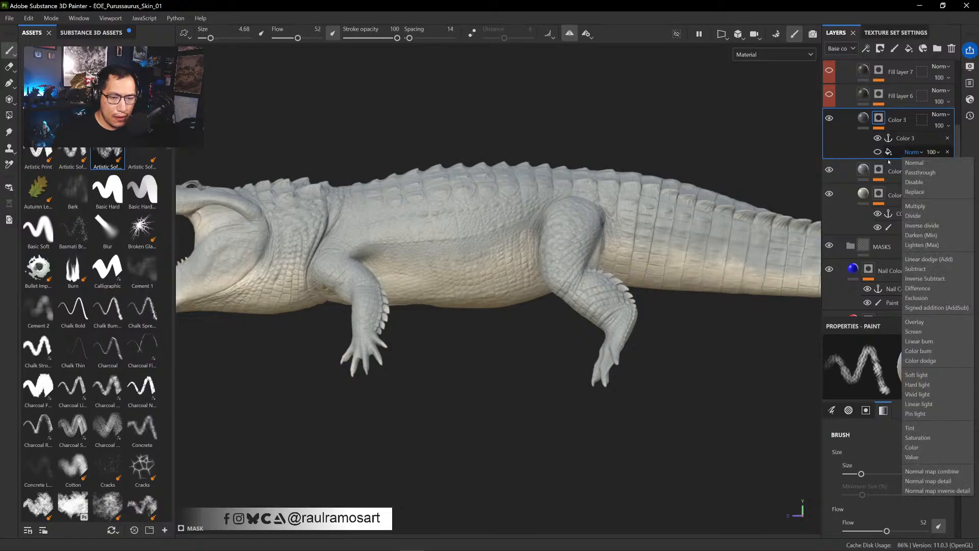
pyautogui.click(902, 152)
pyautogui.click(892, 153)
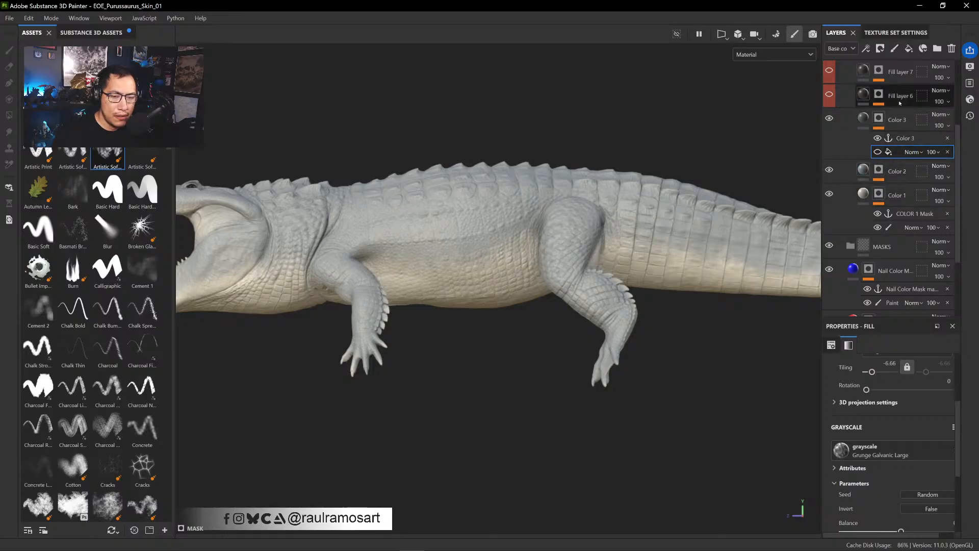
pyautogui.rightClick(897, 151)
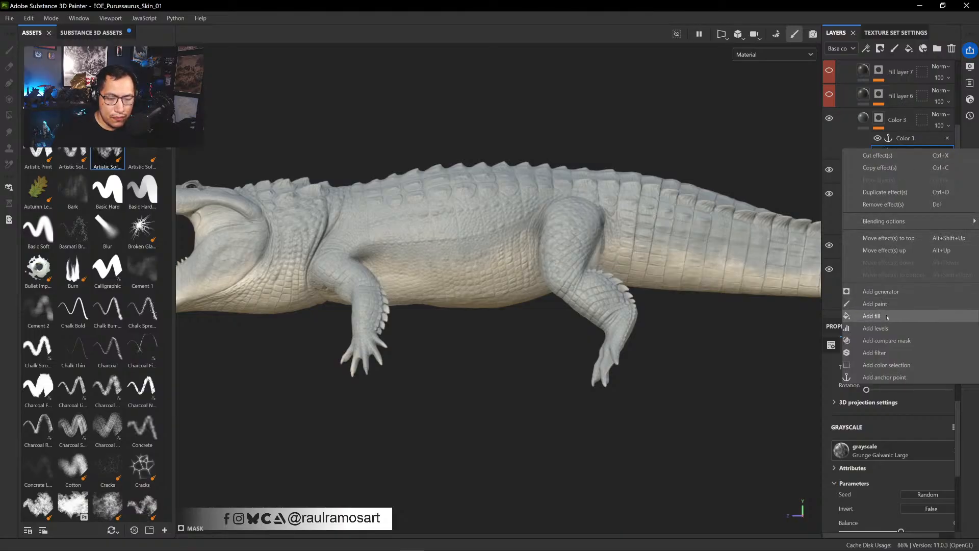
pyautogui.click(874, 304)
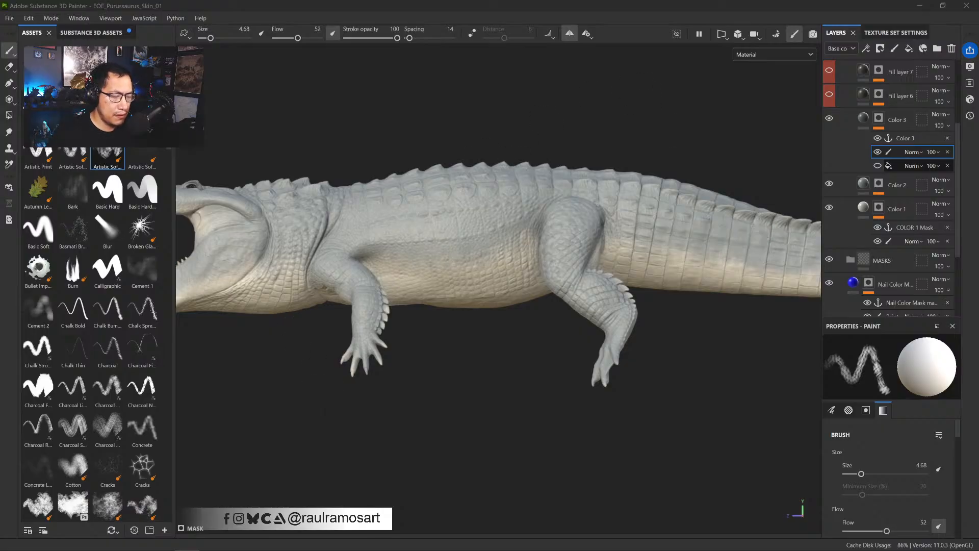
# - Switch to Photoshop and hide the Color 06 and Color 07 layers to isolate the Color 05 markings
pyautogui.click(262, 541)
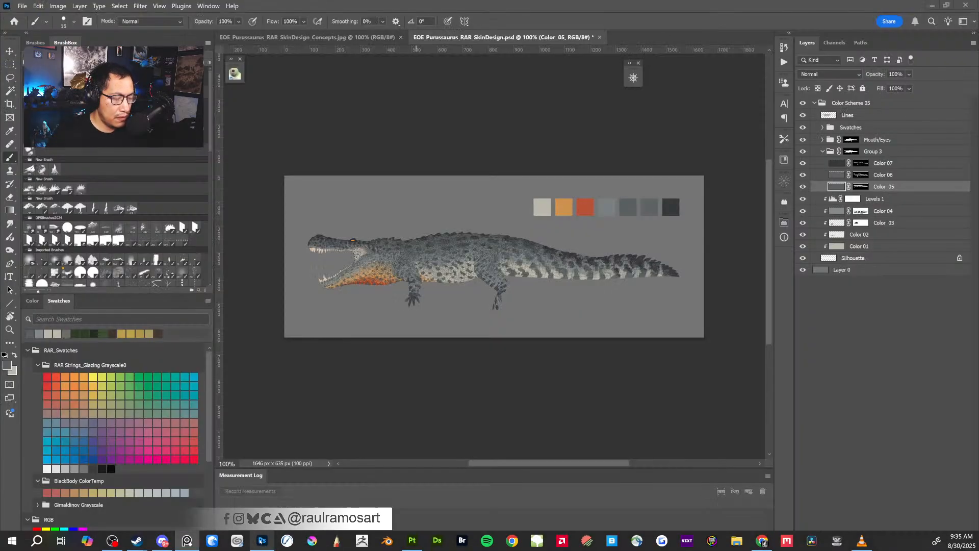
pyautogui.click(802, 175)
pyautogui.click(803, 163)
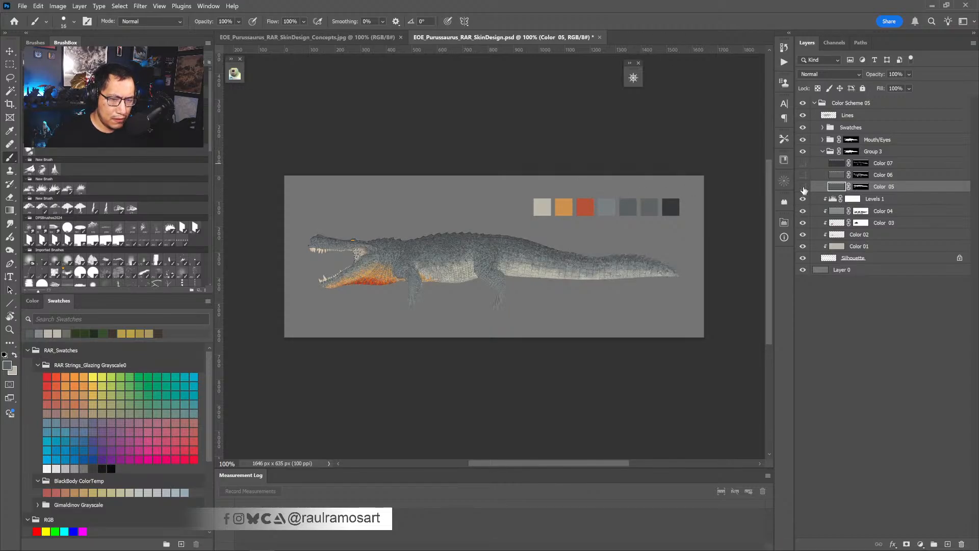
# - Toggle the Color 05 layer on and off repeatedly to examine its contribution, and show Color 06 again
pyautogui.click(803, 186)
pyautogui.click(803, 187)
pyautogui.click(803, 187)
pyautogui.click(803, 187)
pyautogui.click(803, 187)
pyautogui.click(803, 187)
pyautogui.click(803, 187)
pyautogui.click(803, 187)
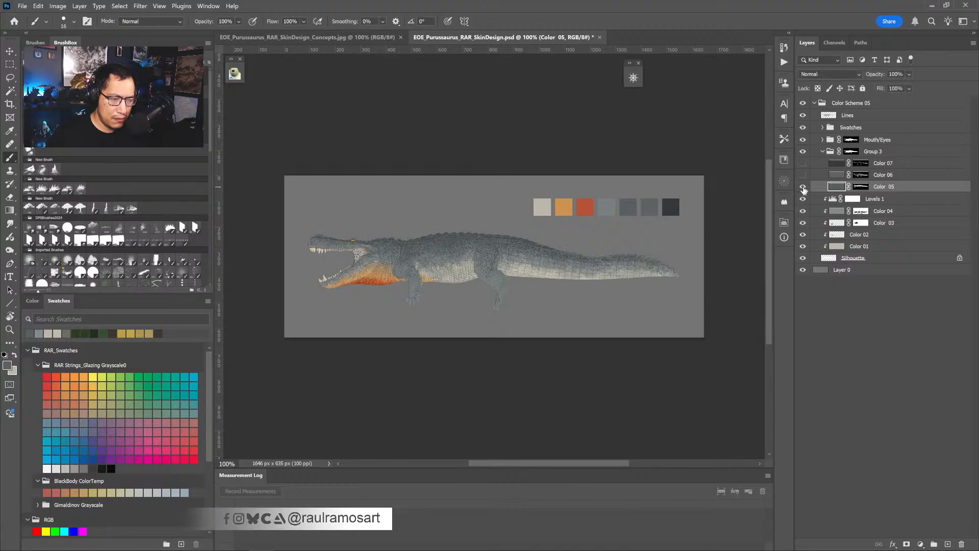
pyautogui.click(803, 187)
pyautogui.click(803, 187)
pyautogui.click(803, 187)
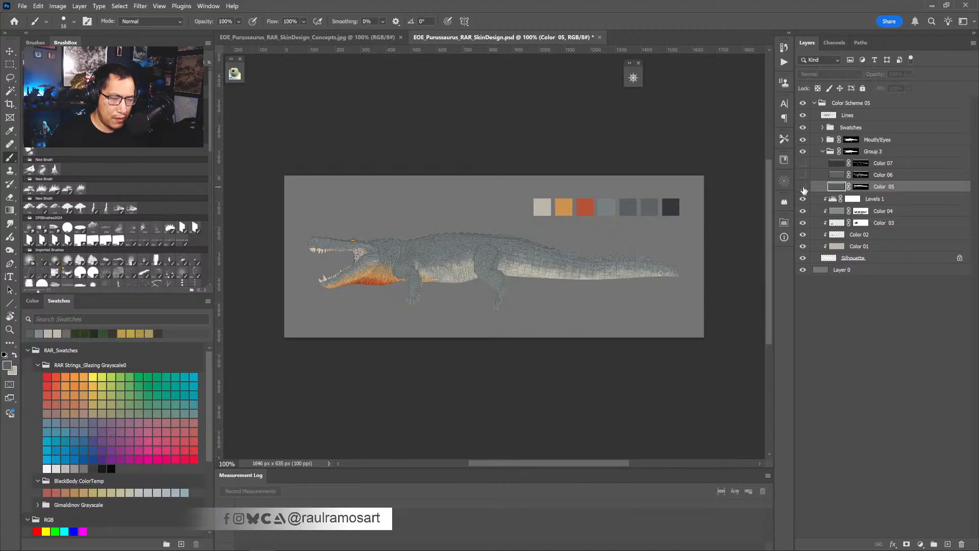
pyautogui.click(803, 188)
pyautogui.click(803, 175)
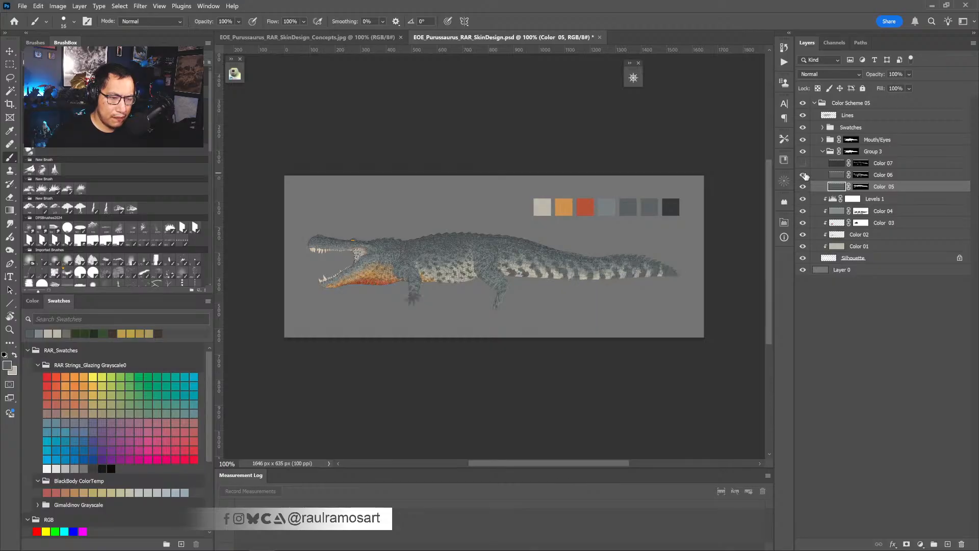
# - Hide the Color 06 layer and toggle Color 05 off and on to examine its markings
pyautogui.click(803, 175)
pyautogui.click(803, 187)
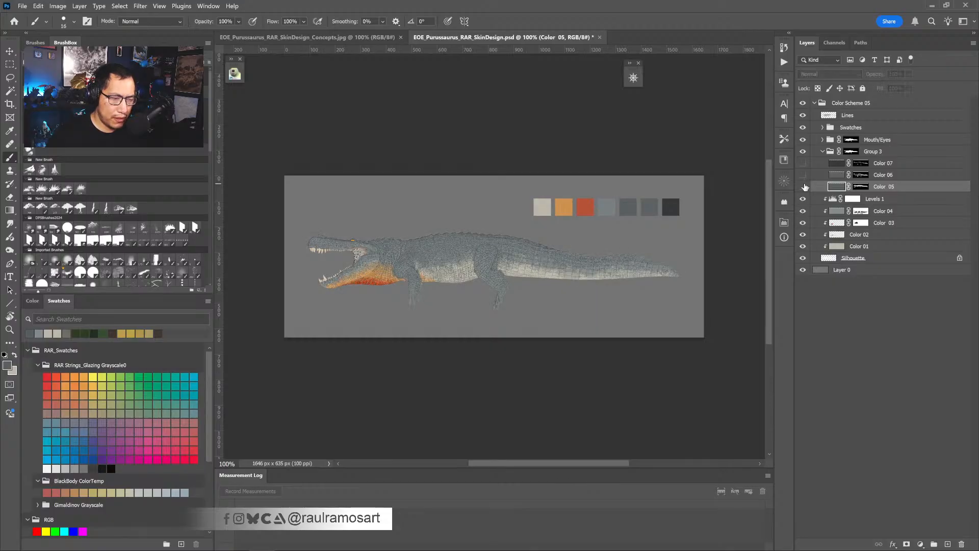
pyautogui.click(803, 187)
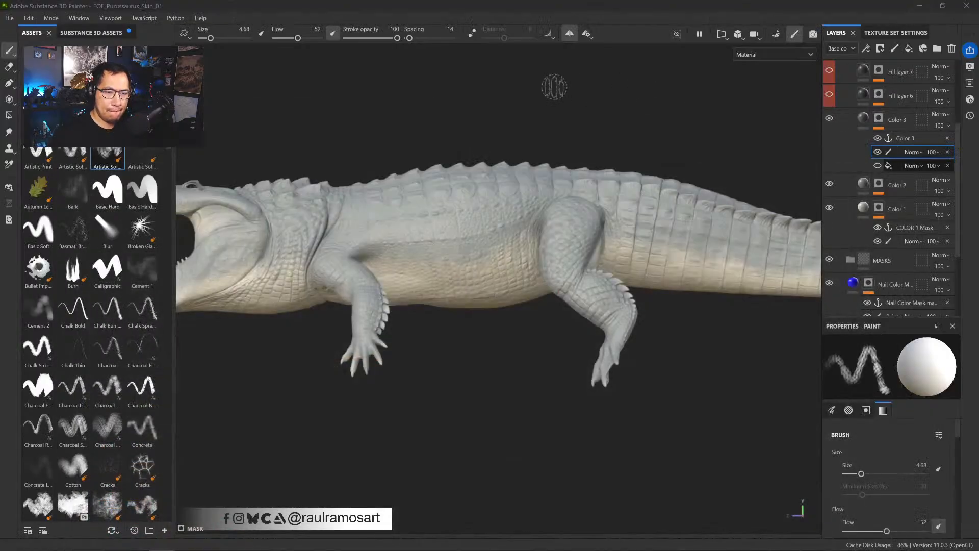
pyautogui.keyDown('ctrl'); pyautogui.keyDown('alt'); pyautogui.moveTo(666, 390); pyautogui.dragTo(709, 434); pyautogui.keyUp('alt'); pyautogui.keyUp('ctrl')
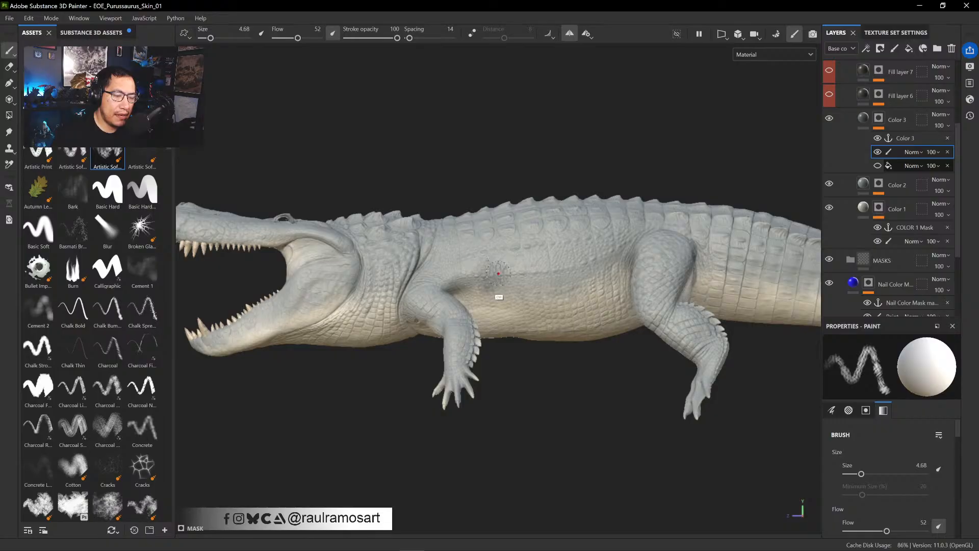
pyautogui.click(803, 54)
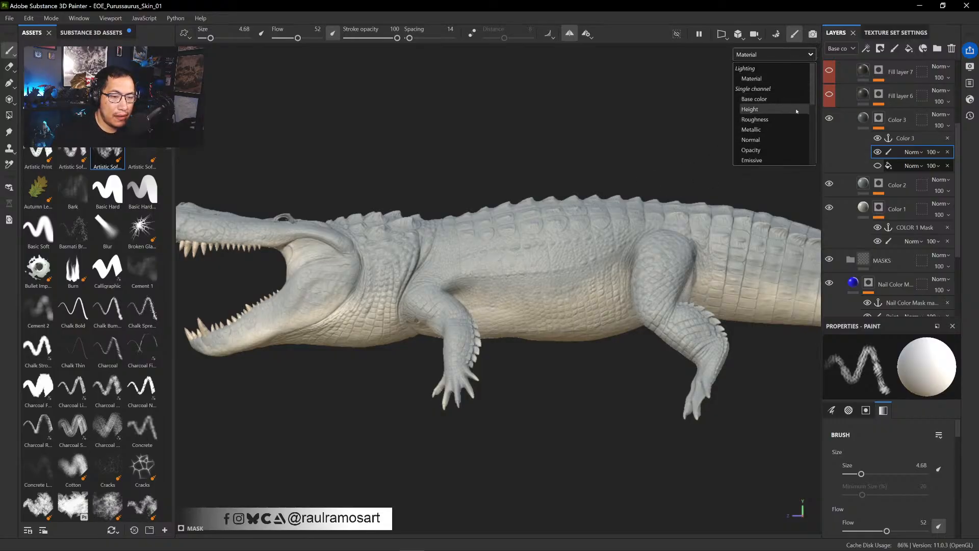
pyautogui.scroll(-1, 813, 97)
pyautogui.scroll(-1, 813, 97)
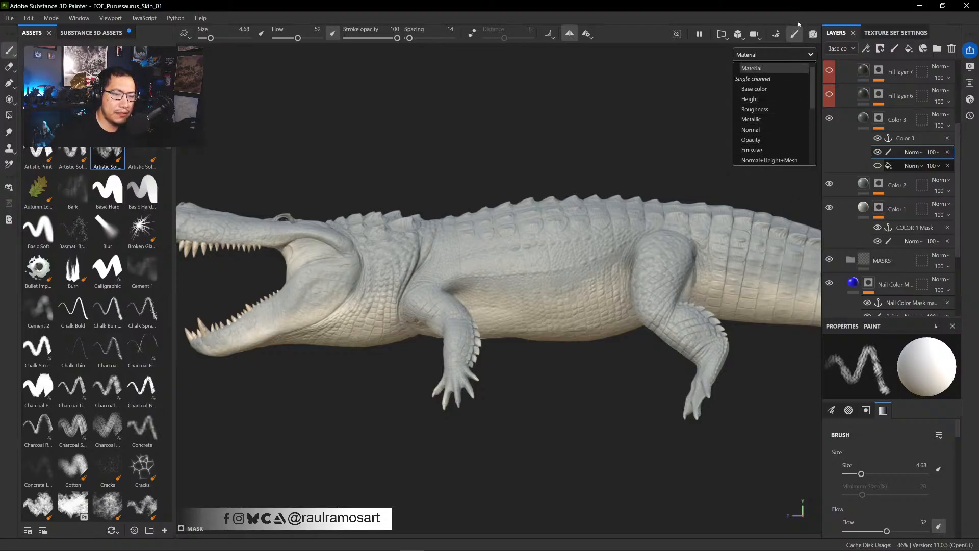
pyautogui.click(882, 151)
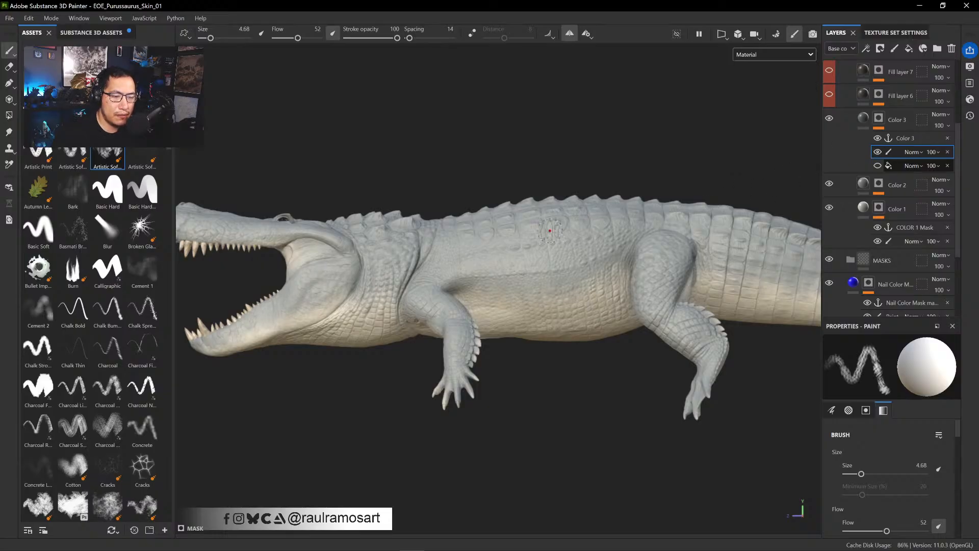
# - Enlarge the current brush to 6.58 and try the Ink Splatter brush preset instead
pyautogui.press(']')
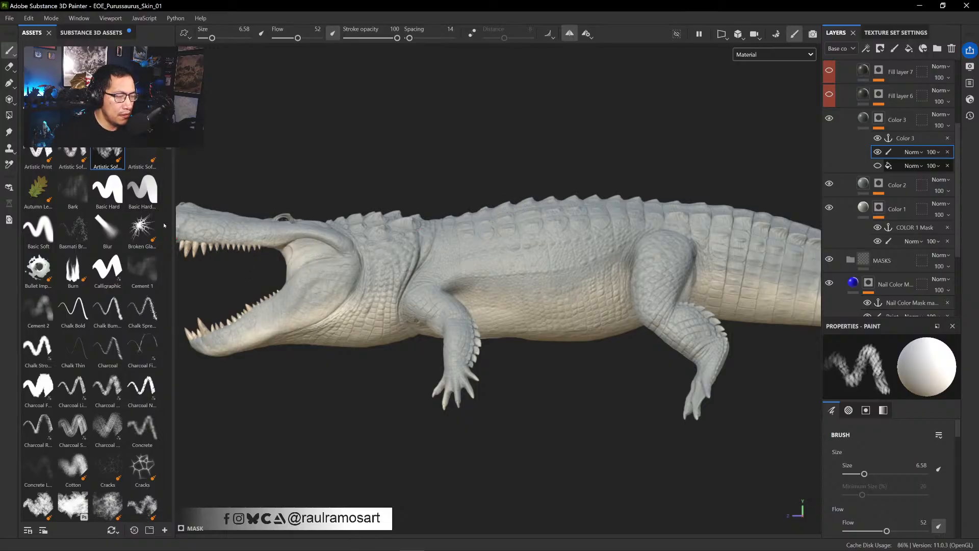
pyautogui.scroll(-10, 171, 199)
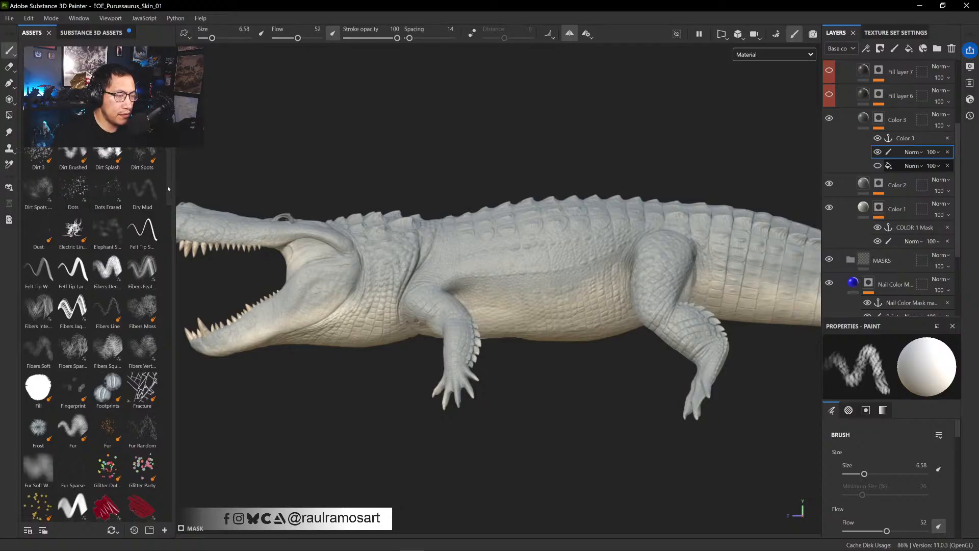
pyautogui.scroll(-15, 168, 189)
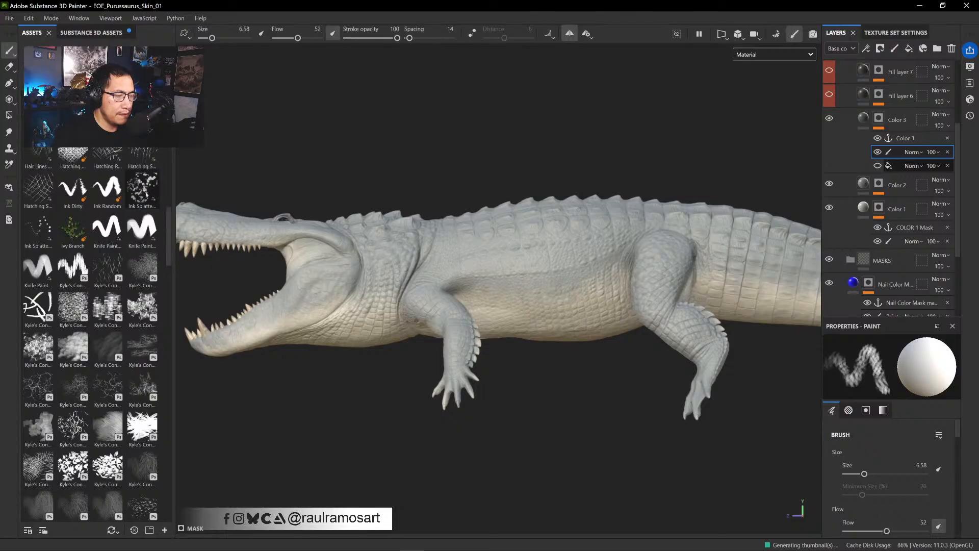
pyautogui.click(141, 189)
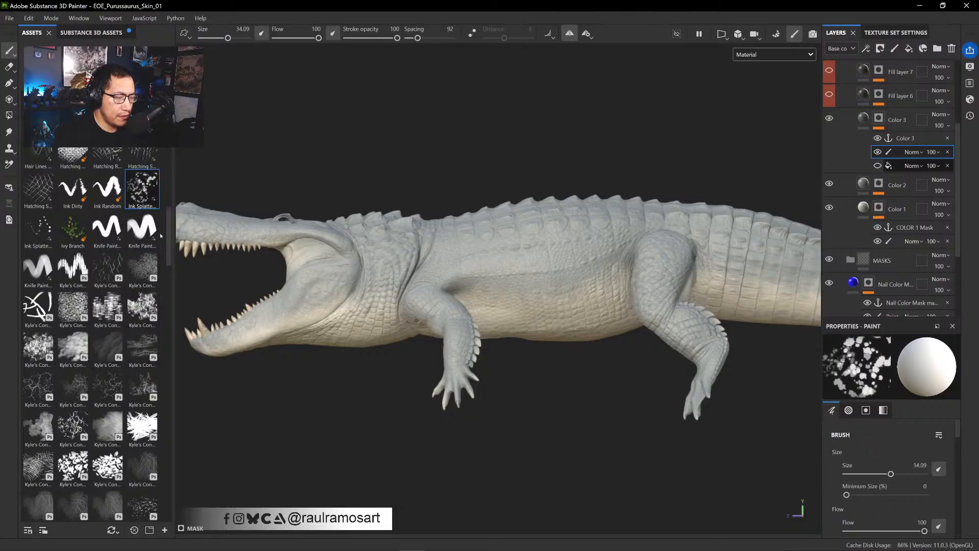
# - Choose a Kyle's Real spatter brush with scattered dots for the Color 3 mask and reduce its size to 9.48
pyautogui.scroll(-10, 169, 273)
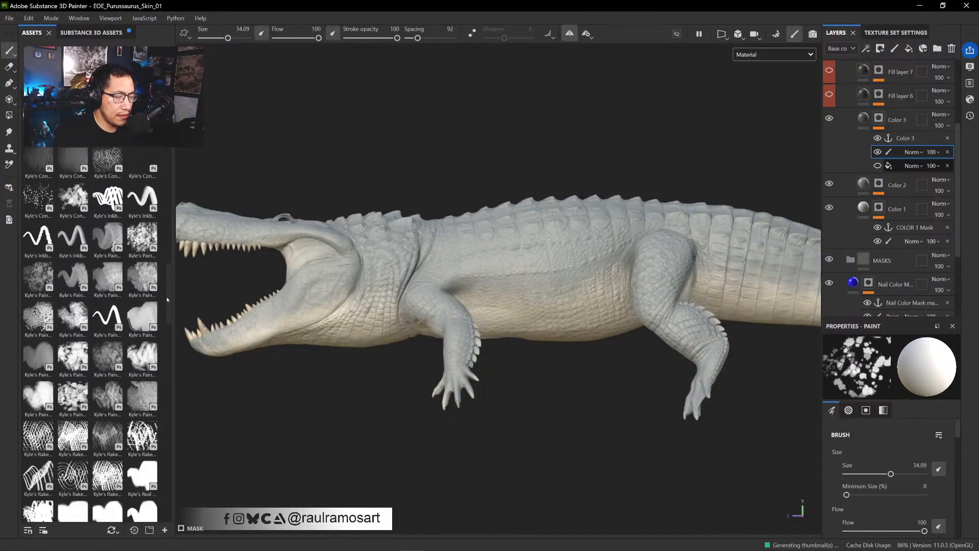
pyautogui.scroll(-8, 167, 299)
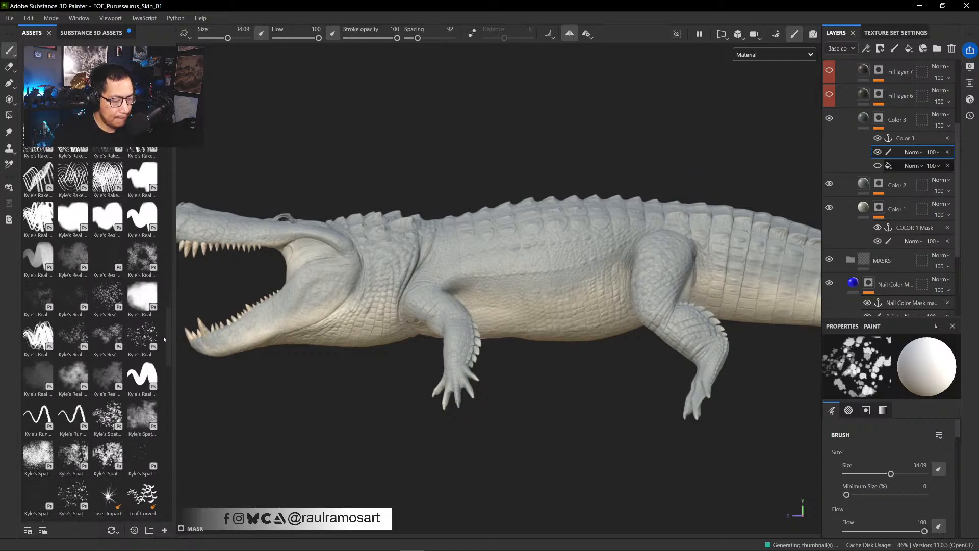
pyautogui.click(141, 337)
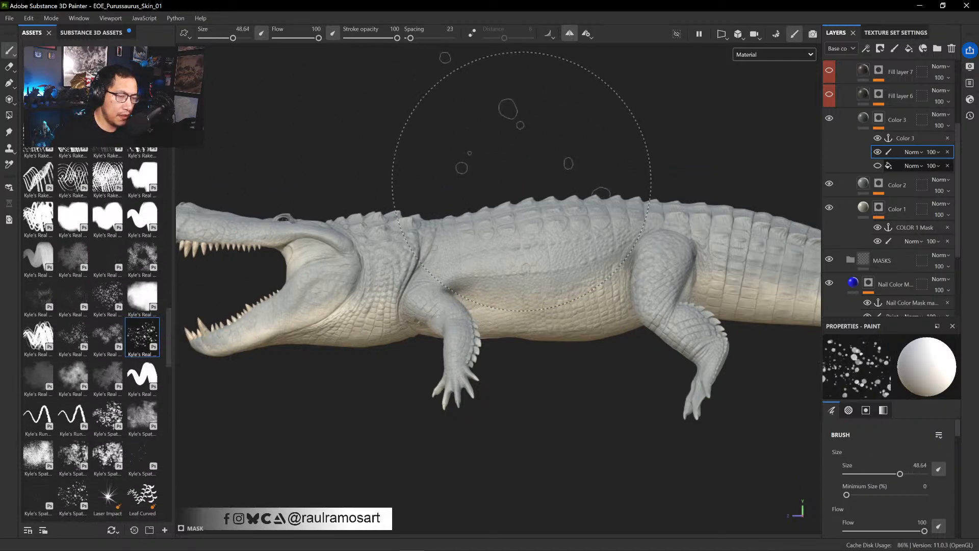
pyautogui.moveTo(519, 179)
pyautogui.keyDown('ctrl'); pyautogui.mouseDown(button='right')
pyautogui.moveTo(400, 162)
pyautogui.moveTo(412, 173)
pyautogui.moveTo(513, 183)
pyautogui.mouseUp(button='right'); pyautogui.keyUp('ctrl')
# - Set the viewport to display only the Base color channel, with the creature's back in view
pyautogui.keyDown('alt'); pyautogui.moveTo(540, 160); pyautogui.dragTo(561, 189); pyautogui.keyUp('alt')
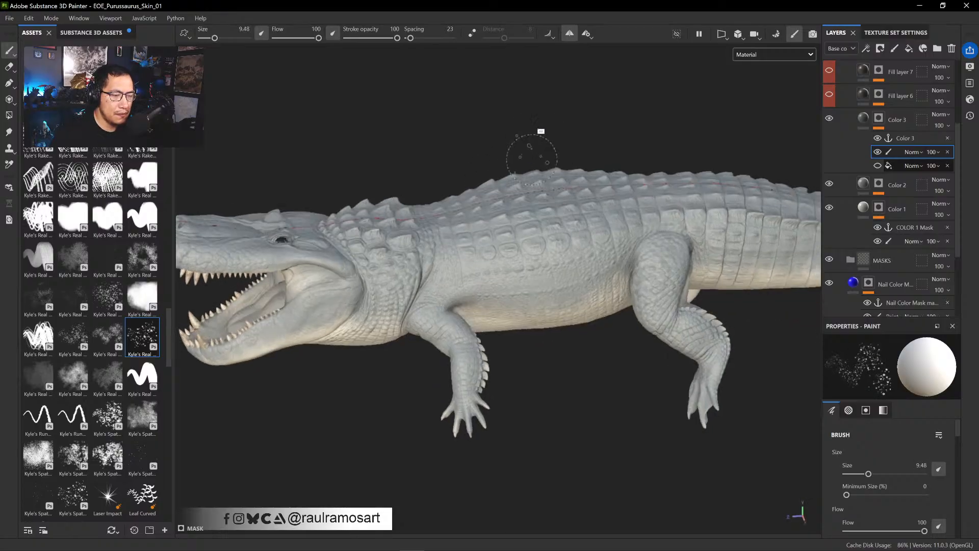
pyautogui.keyDown('alt'); pyautogui.moveTo(531, 158); pyautogui.dragTo(511, 247); pyautogui.keyUp('alt')
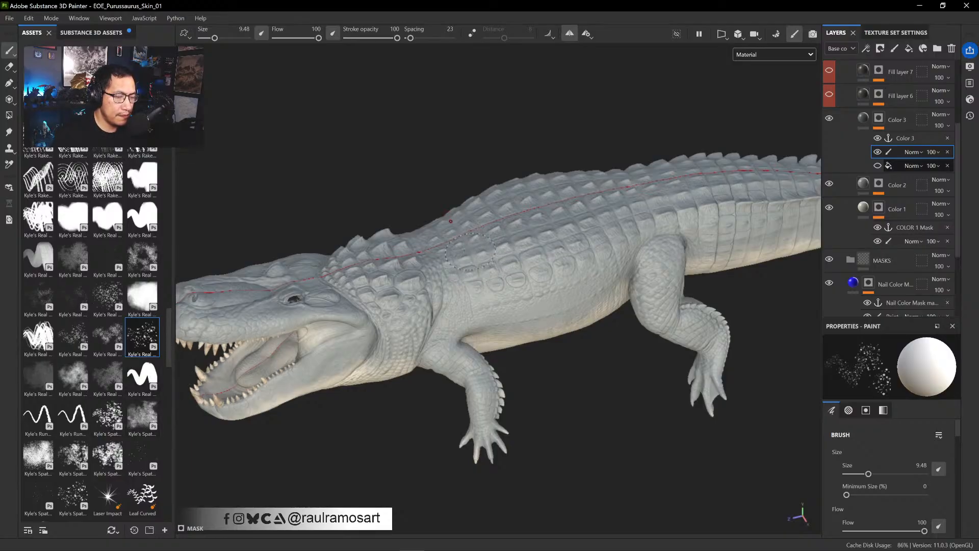
pyautogui.click(770, 54)
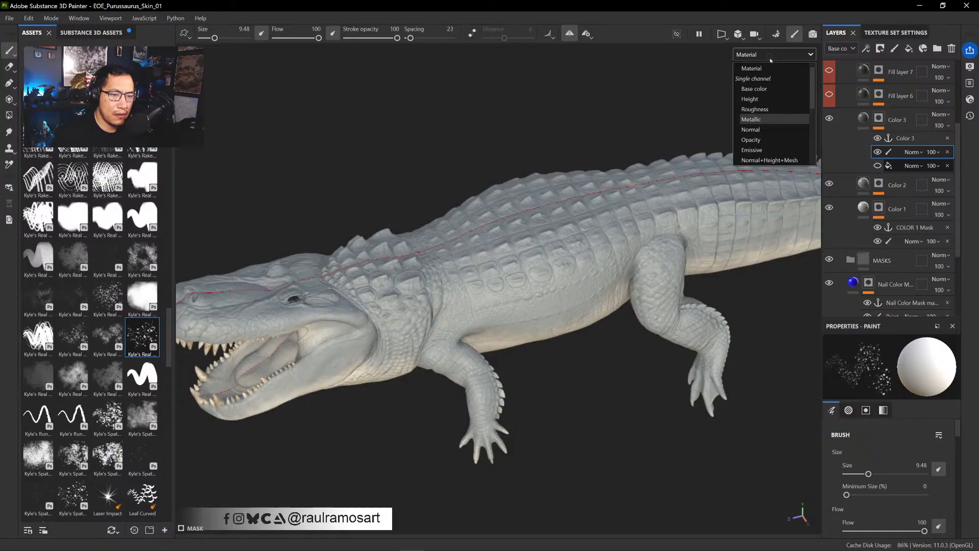
pyautogui.click(762, 88)
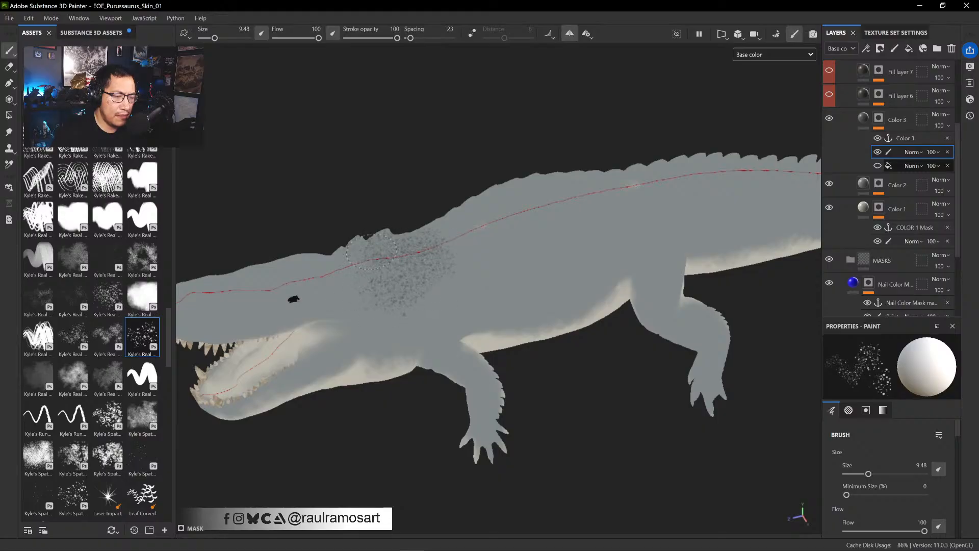
# - Paint dark speckles on the Color 3 mask over the nape, the top of the head and the snout
pyautogui.moveTo(371, 252)
pyautogui.mouseDown()
pyautogui.moveTo(349, 319)
pyautogui.moveTo(385, 293)
pyautogui.mouseUp()
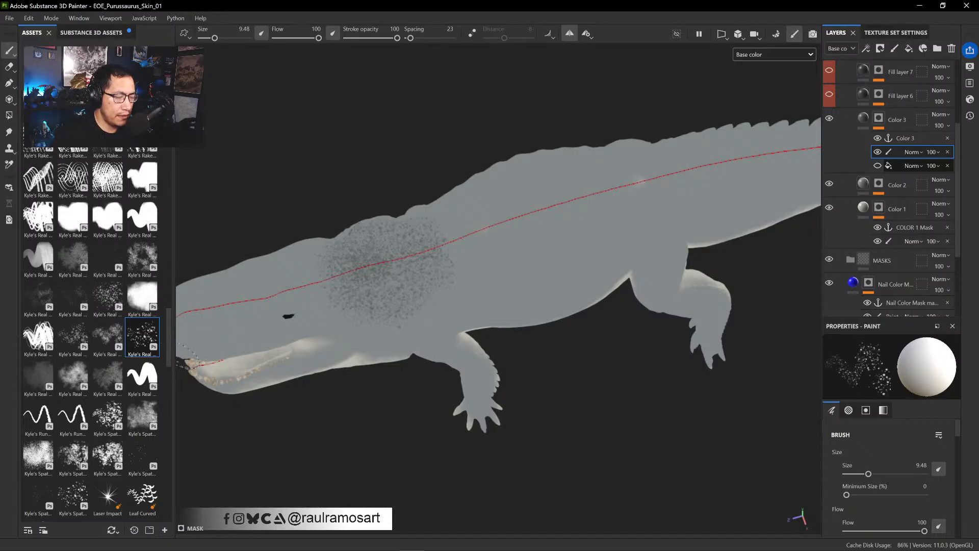
pyautogui.moveTo(169, 304); pyautogui.dragTo(165, 352)
pyautogui.keyDown('alt'); pyautogui.moveTo(434, 251); pyautogui.dragTo(537, 246, button='middle'); pyautogui.keyUp('alt')
pyautogui.moveTo(419, 280)
pyautogui.mouseDown()
pyautogui.moveTo(414, 261)
pyautogui.moveTo(339, 305)
pyautogui.moveTo(278, 312)
pyautogui.moveTo(286, 323)
pyautogui.mouseUp()
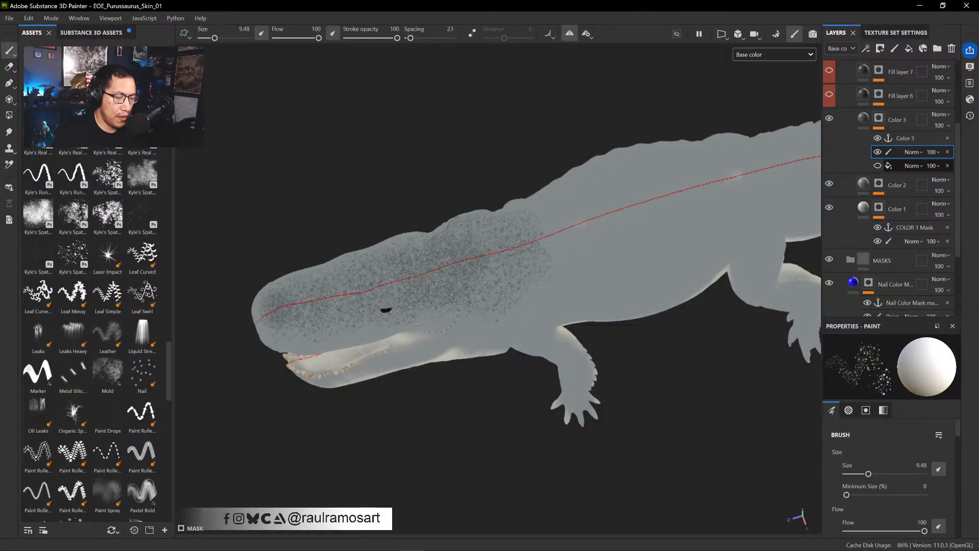
# - Enlarge the spatter brush to 15.04 and paint speckles over the neck, back, flank and upper hind leg
pyautogui.keyDown('alt'); pyautogui.moveTo(591, 249); pyautogui.dragTo(477, 290, button='middle'); pyautogui.keyUp('alt')
pyautogui.keyDown('alt'); pyautogui.moveTo(437, 353); pyautogui.dragTo(440, 305); pyautogui.keyUp('alt')
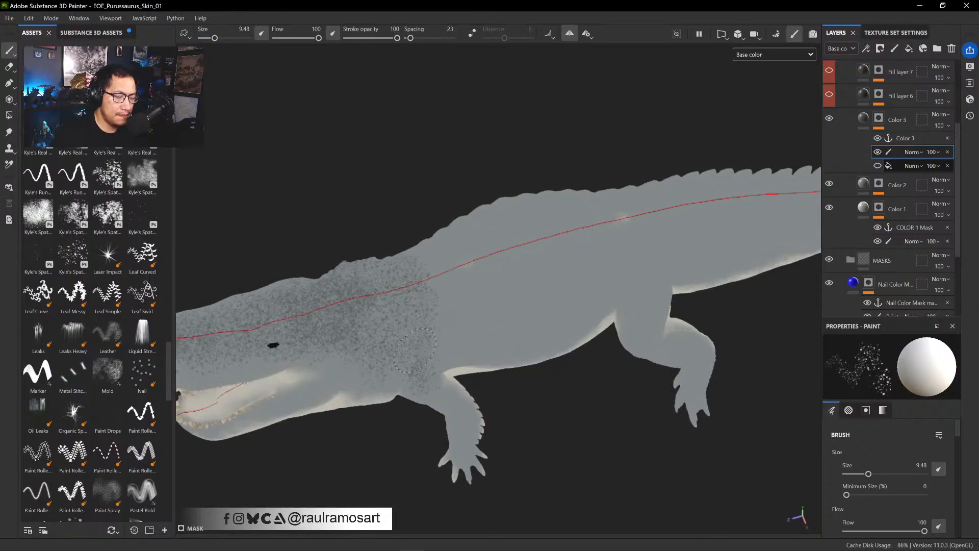
pyautogui.keyDown('ctrl'); pyautogui.moveTo(448, 290); pyautogui.dragTo(475, 289, button='right'); pyautogui.keyUp('ctrl')
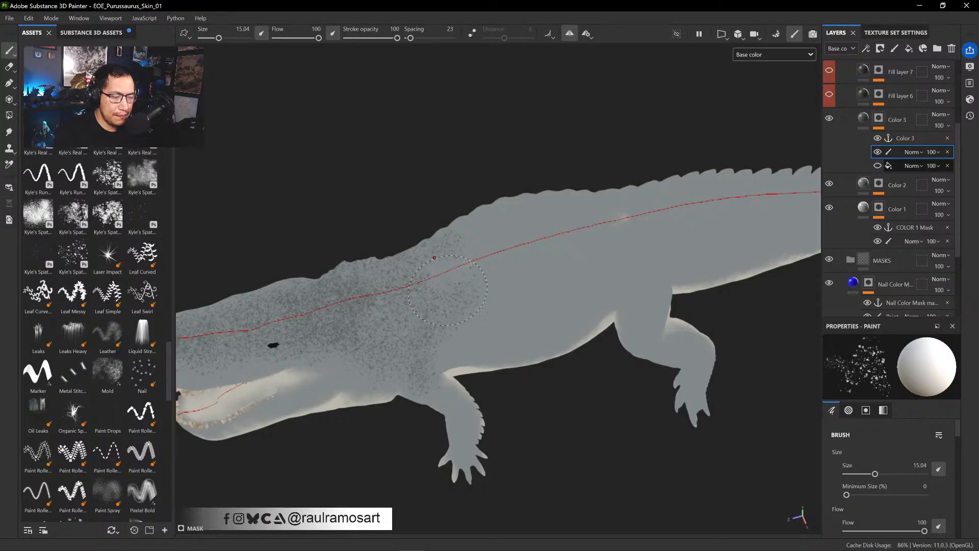
pyautogui.moveTo(475, 285)
pyautogui.mouseDown()
pyautogui.moveTo(484, 269)
pyautogui.moveTo(450, 285)
pyautogui.moveTo(440, 309)
pyautogui.moveTo(510, 326)
pyautogui.moveTo(551, 316)
pyautogui.moveTo(561, 270)
pyautogui.moveTo(515, 254)
pyautogui.moveTo(418, 275)
pyautogui.moveTo(390, 298)
pyautogui.moveTo(361, 303)
pyautogui.mouseUp()
pyautogui.keyDown('alt'); pyautogui.moveTo(611, 253); pyautogui.dragTo(438, 304, button='middle'); pyautogui.keyUp('alt')
pyautogui.moveTo(428, 286)
pyautogui.mouseDown()
pyautogui.moveTo(395, 279)
pyautogui.moveTo(479, 262)
pyautogui.moveTo(470, 329)
pyautogui.mouseUp()
pyautogui.moveTo(456, 381); pyautogui.dragTo(468, 392)
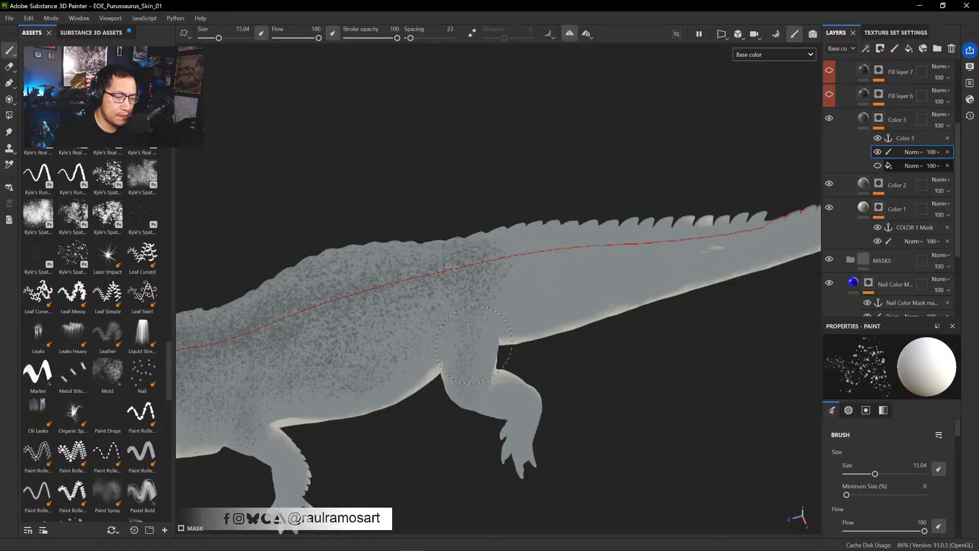
pyautogui.moveTo(473, 345)
pyautogui.mouseDown()
pyautogui.moveTo(454, 360)
pyautogui.moveTo(367, 352)
pyautogui.moveTo(388, 333)
pyautogui.mouseUp()
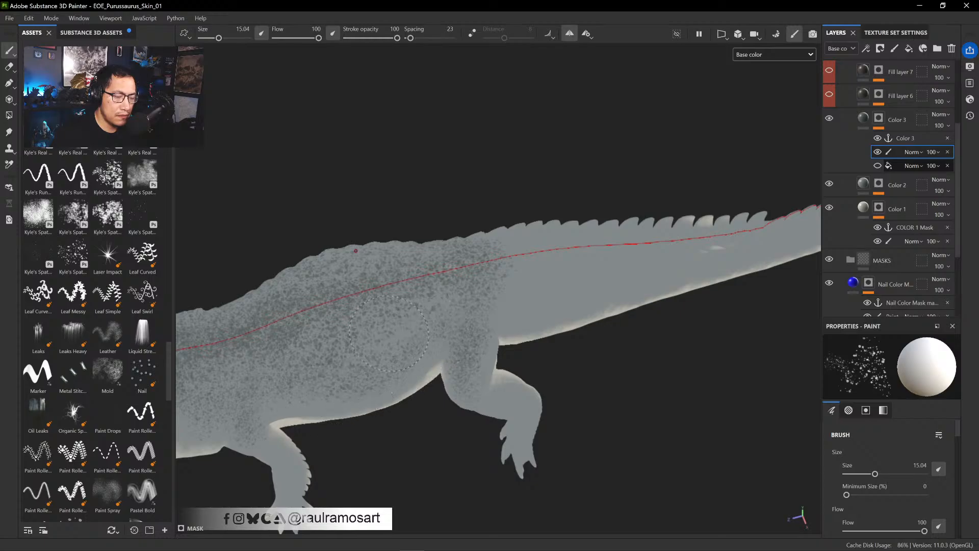
# - Paint speckles along the ridge and upper side of the tail toward its tip
pyautogui.moveTo(530, 281)
pyautogui.keyDown('ctrl'); pyautogui.keyDown('alt'); pyautogui.mouseDown()
pyautogui.moveTo(433, 281)
pyautogui.moveTo(492, 271)
pyautogui.moveTo(456, 280)
pyautogui.mouseUp(); pyautogui.keyUp('alt'); pyautogui.keyUp('ctrl')
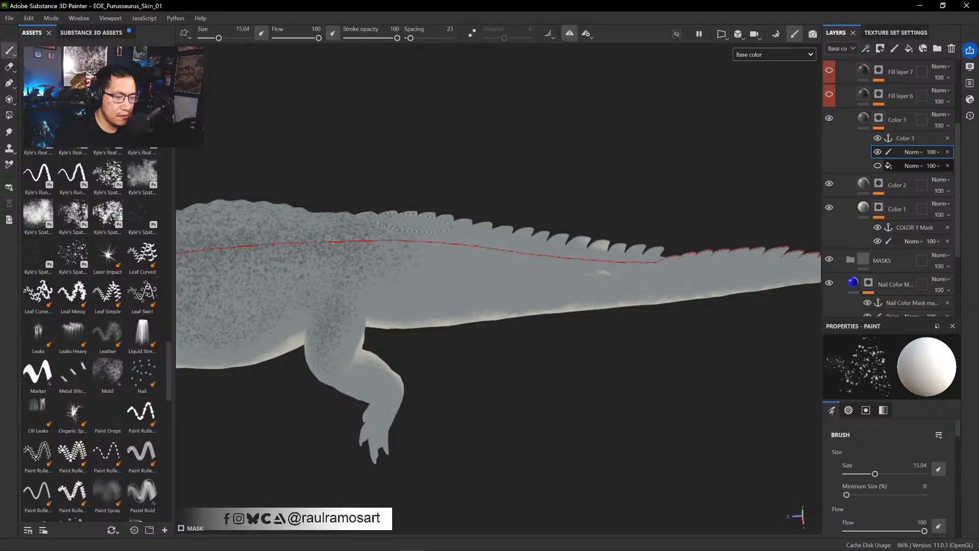
pyautogui.moveTo(413, 220)
pyautogui.mouseDown()
pyautogui.moveTo(395, 250)
pyautogui.moveTo(431, 255)
pyautogui.moveTo(398, 319)
pyautogui.moveTo(503, 258)
pyautogui.moveTo(545, 258)
pyautogui.moveTo(570, 243)
pyautogui.moveTo(664, 312)
pyautogui.moveTo(629, 255)
pyautogui.moveTo(564, 329)
pyautogui.moveTo(467, 236)
pyautogui.moveTo(458, 262)
pyautogui.moveTo(501, 200)
pyautogui.mouseUp()
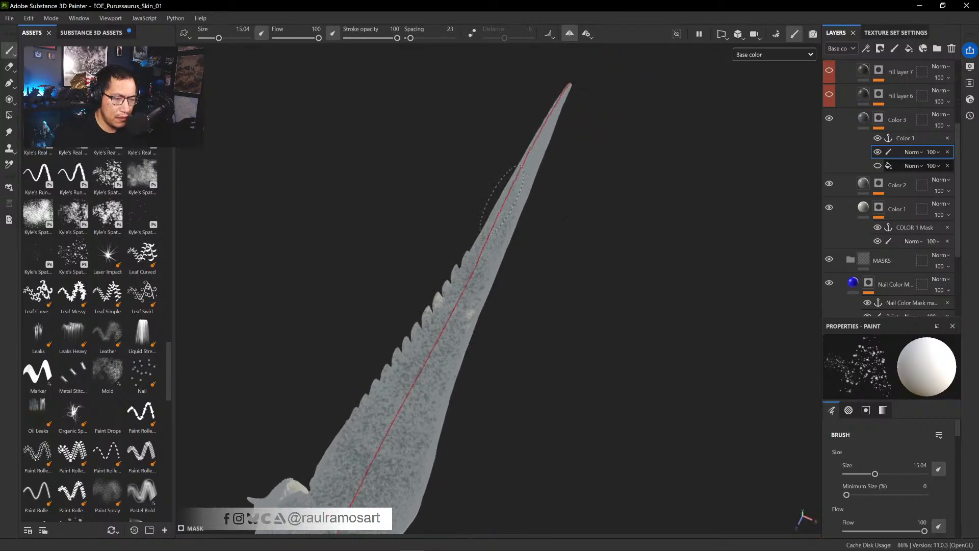
pyautogui.keyDown('alt'); pyautogui.moveTo(579, 170); pyautogui.dragTo(540, 164); pyautogui.keyUp('alt')
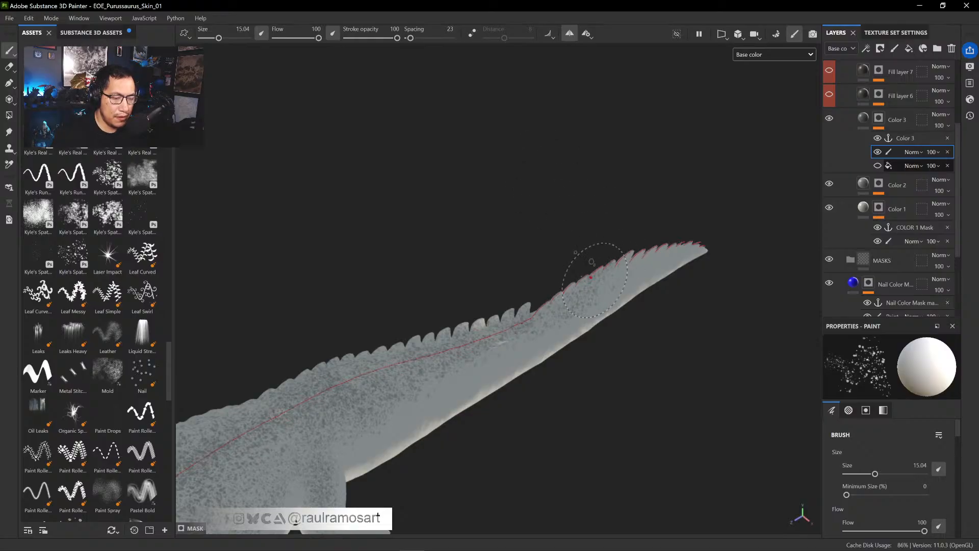
pyautogui.moveTo(595, 280); pyautogui.dragTo(646, 254)
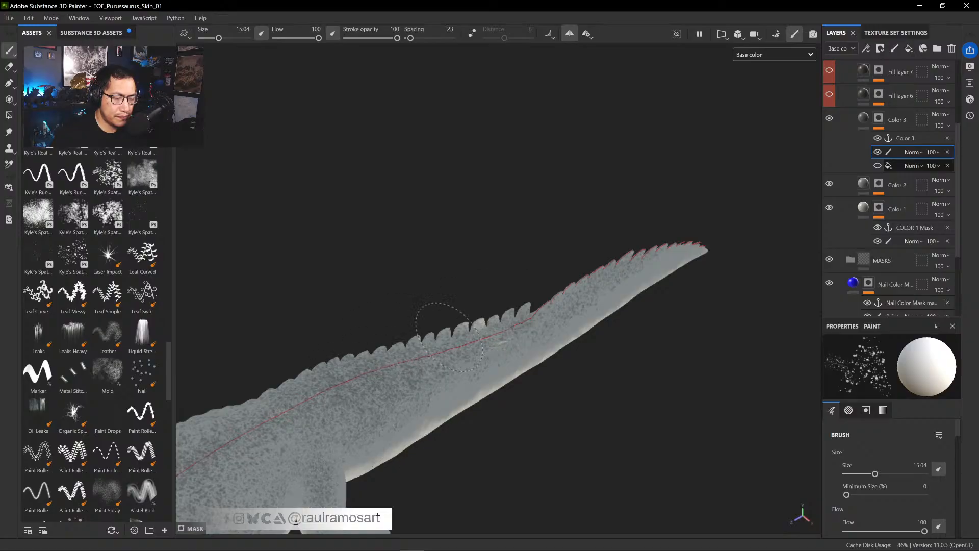
# - Examine the speckle coverage on the head, back, legs and tail from above and from the side
pyautogui.keyDown('alt'); pyautogui.moveTo(461, 347); pyautogui.dragTo(635, 218, button='middle'); pyautogui.keyUp('alt')
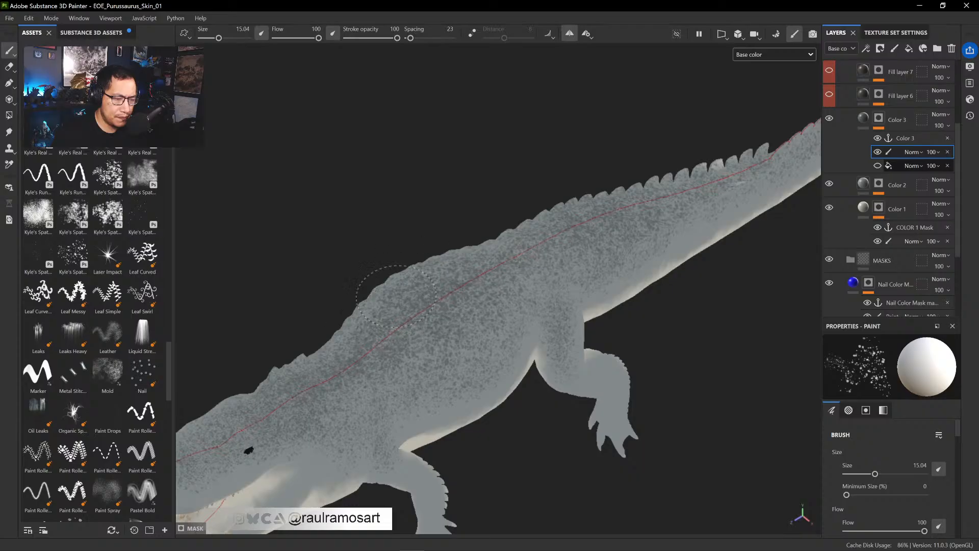
pyautogui.keyDown('alt'); pyautogui.moveTo(368, 385); pyautogui.dragTo(564, 228, button='middle'); pyautogui.keyUp('alt')
pyautogui.keyDown('alt'); pyautogui.moveTo(468, 255); pyautogui.dragTo(447, 278); pyautogui.keyUp('alt')
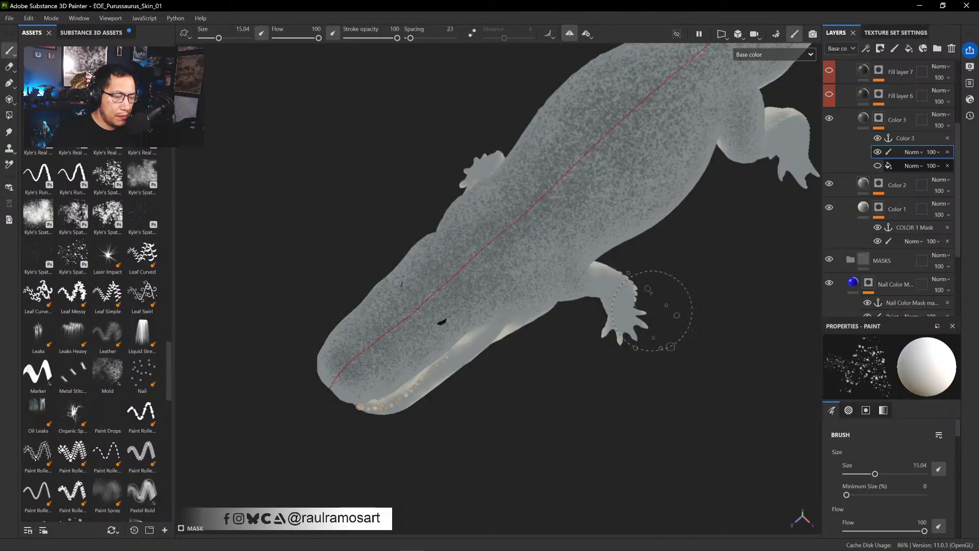
pyautogui.keyDown('alt'); pyautogui.moveTo(586, 269); pyautogui.dragTo(447, 400, button='middle'); pyautogui.keyUp('alt')
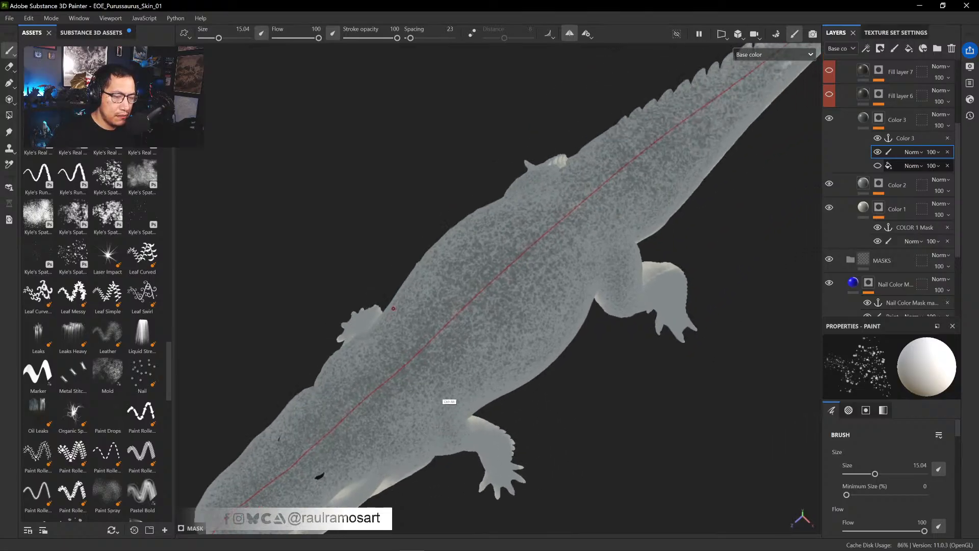
pyautogui.keyDown('alt'); pyautogui.moveTo(535, 319); pyautogui.dragTo(509, 389, button='middle'); pyautogui.keyUp('alt')
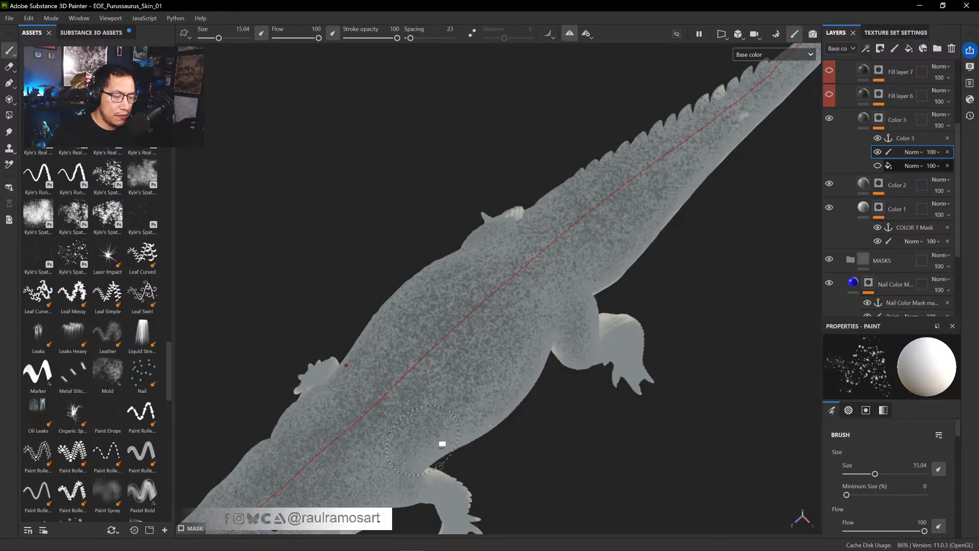
pyautogui.keyDown('alt'); pyautogui.moveTo(446, 421); pyautogui.dragTo(541, 283, button='middle'); pyautogui.keyUp('alt')
pyautogui.keyDown('alt'); pyautogui.moveTo(518, 334); pyautogui.dragTo(456, 311); pyautogui.keyUp('alt')
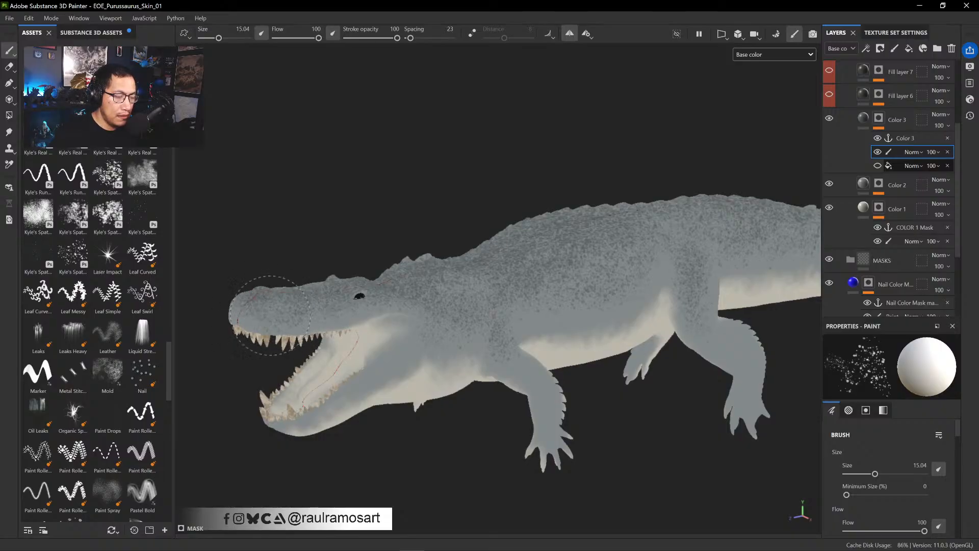
pyautogui.press('x')
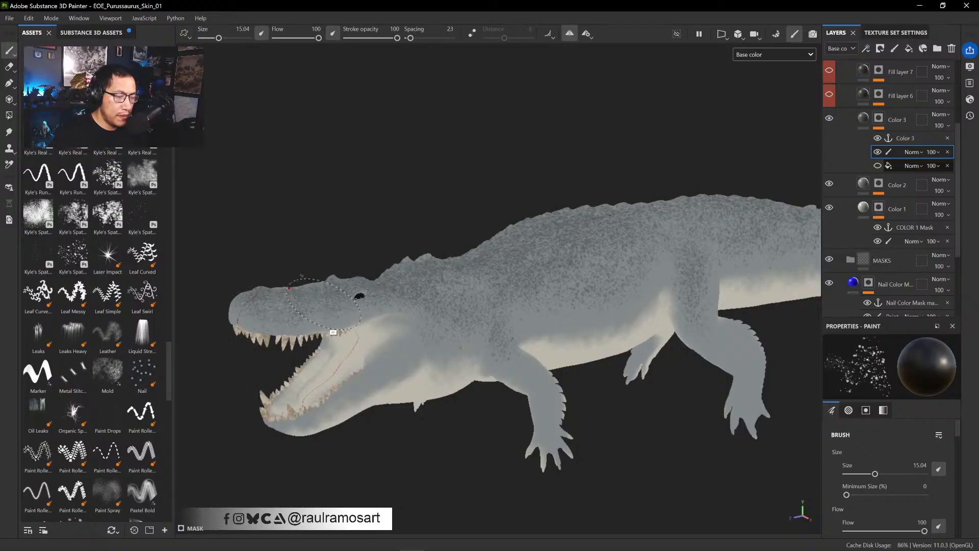
pyautogui.moveTo(337, 332)
pyautogui.keyDown('alt'); pyautogui.mouseDown()
pyautogui.moveTo(351, 405)
pyautogui.moveTo(349, 392)
pyautogui.mouseUp(); pyautogui.keyUp('alt')
pyautogui.press('x')
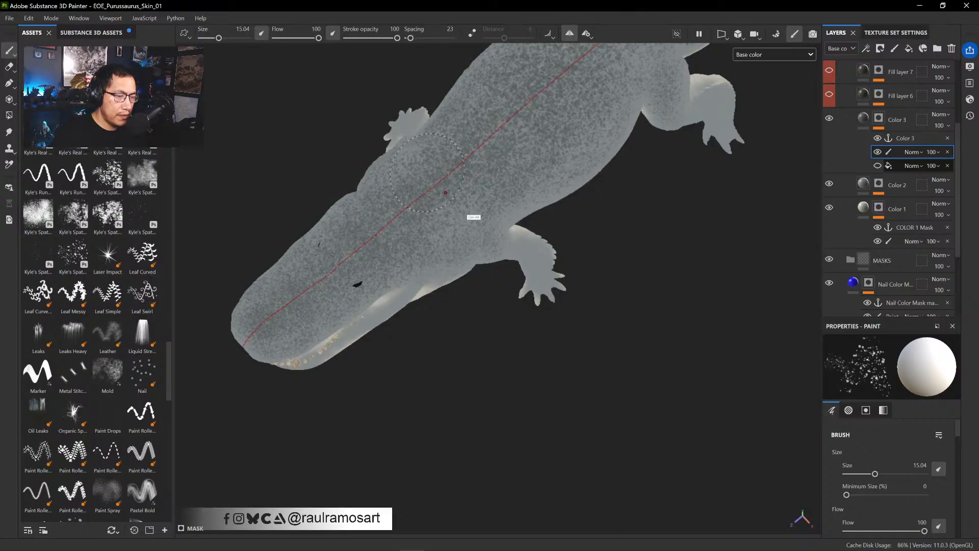
pyautogui.keyDown('alt'); pyautogui.moveTo(472, 212); pyautogui.dragTo(529, 265); pyautogui.keyUp('alt')
pyautogui.moveTo(665, 307)
pyautogui.keyDown('alt'); pyautogui.mouseDown()
pyautogui.moveTo(608, 190)
pyautogui.moveTo(600, 195)
pyautogui.mouseUp(); pyautogui.keyUp('alt')
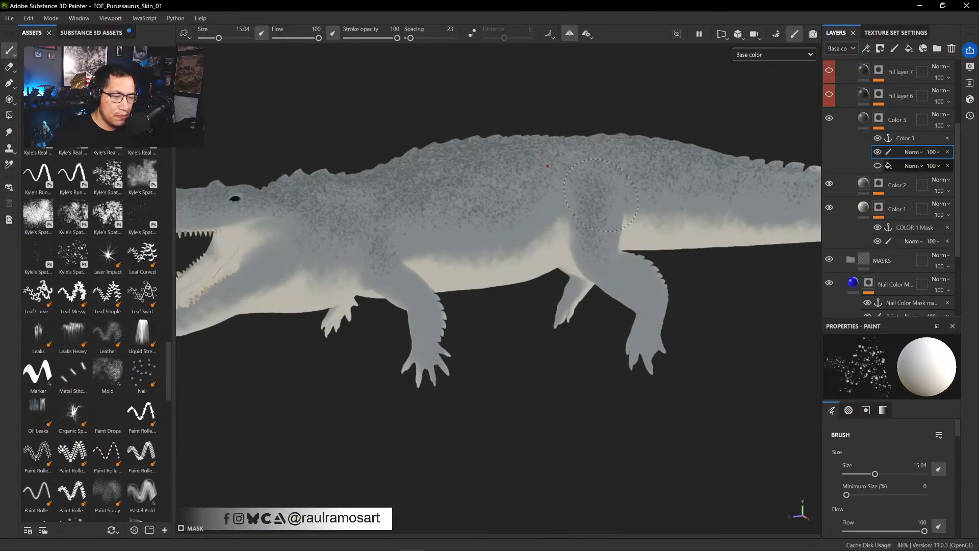
# - Paint speckles on the Color 3 mask over the hind leg and the upper foreleg
pyautogui.moveTo(606, 265); pyautogui.dragTo(626, 279)
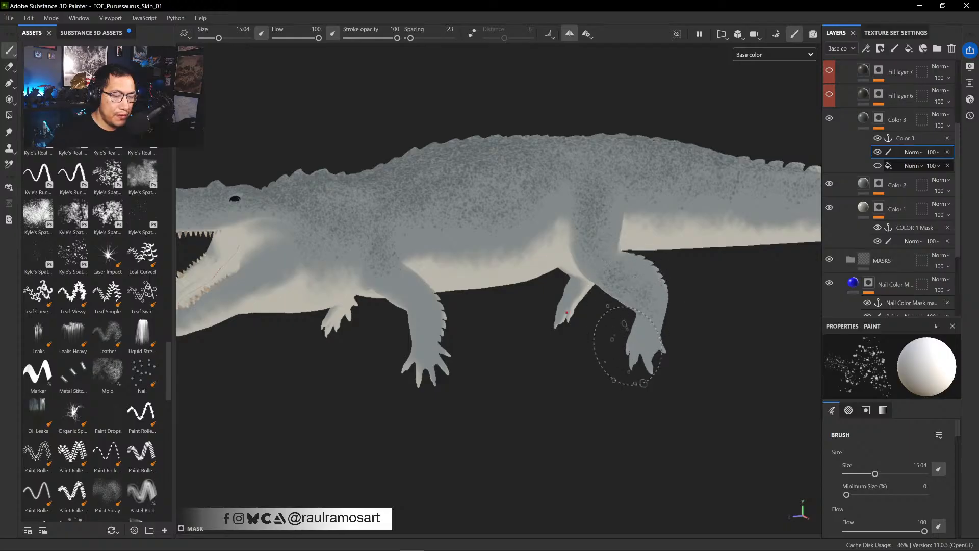
pyautogui.moveTo(634, 334)
pyautogui.keyDown('alt'); pyautogui.mouseDown()
pyautogui.moveTo(678, 306)
pyautogui.moveTo(626, 306)
pyautogui.moveTo(635, 322)
pyautogui.moveTo(630, 273)
pyautogui.moveTo(593, 209)
pyautogui.mouseUp(); pyautogui.keyUp('alt')
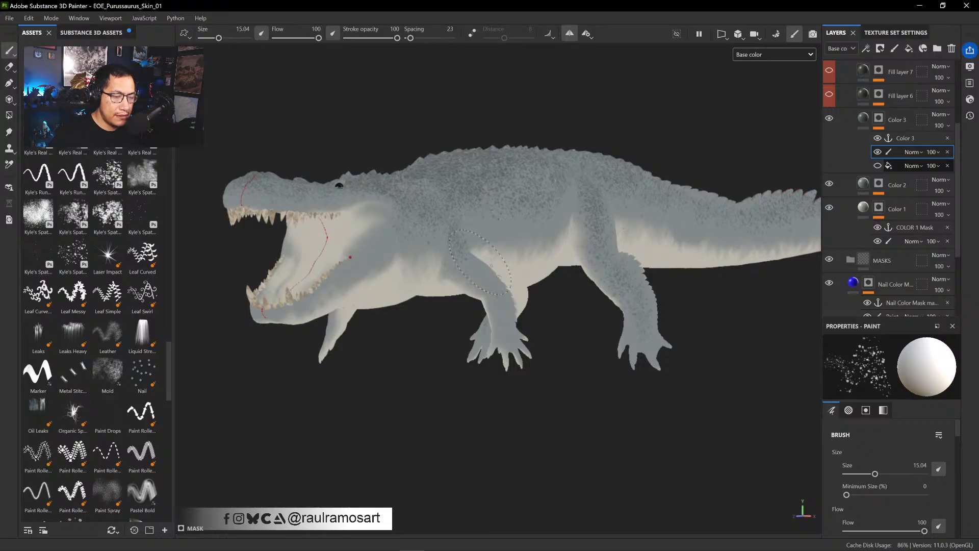
pyautogui.scroll(2, 473, 257)
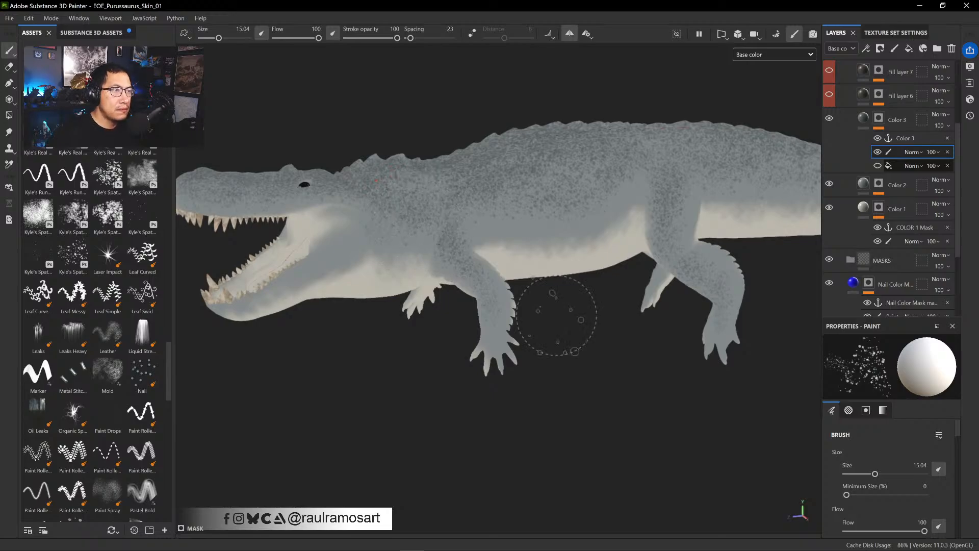
pyautogui.keyDown('alt'); pyautogui.moveTo(604, 425); pyautogui.dragTo(518, 414); pyautogui.keyUp('alt')
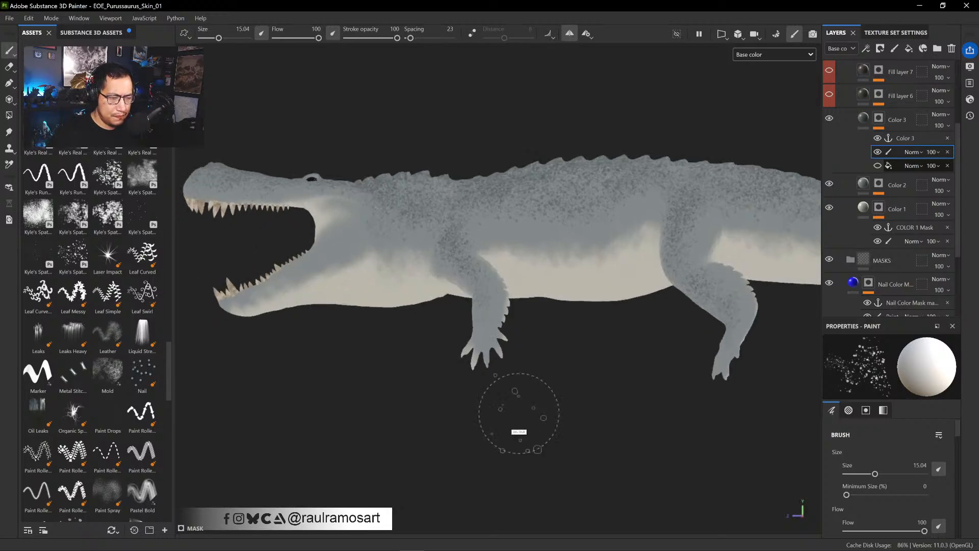
pyautogui.keyDown('alt'); pyautogui.moveTo(598, 408); pyautogui.dragTo(606, 436, button='middle'); pyautogui.keyUp('alt')
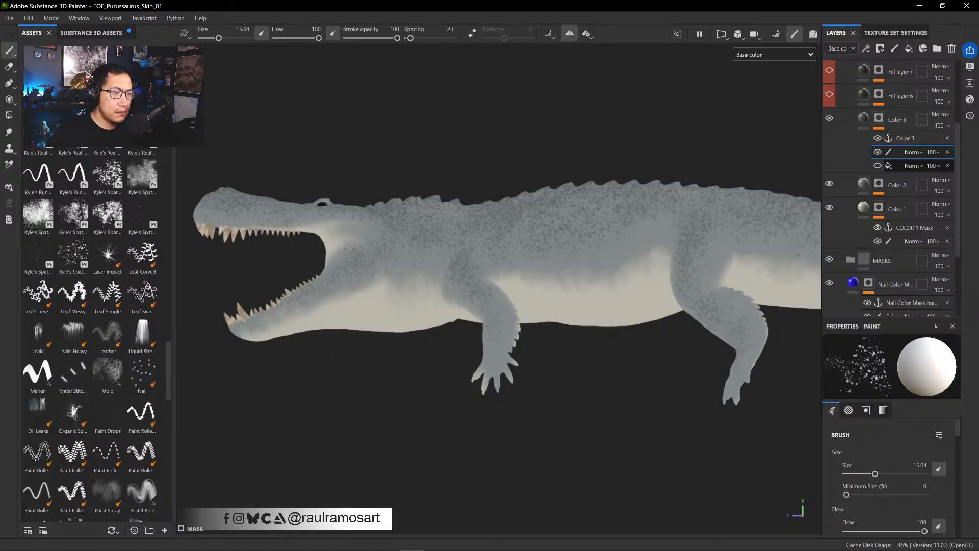
# - Switch to the Photoshop skin design, hide the Lines layer and examine the speckle sizes on the head, neck, foreleg and flank
pyautogui.moveTo(462, 549)
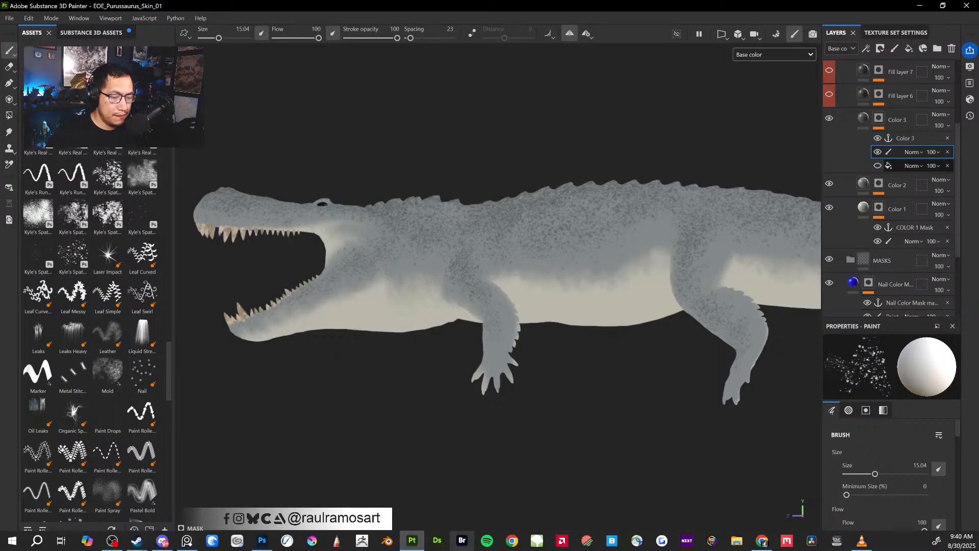
pyautogui.click(262, 542)
pyautogui.keyDown('ctrl'); pyautogui.click(408, 254); pyautogui.keyUp('ctrl')
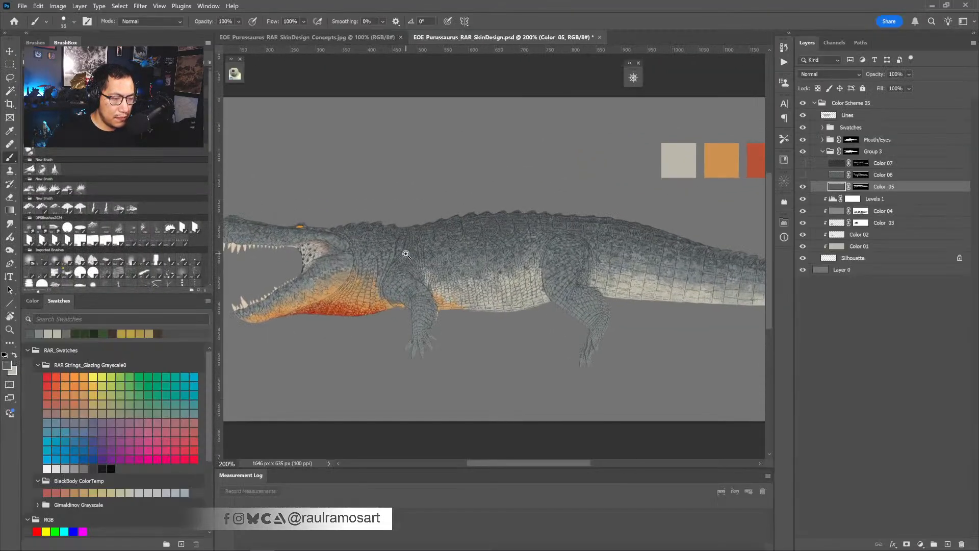
pyautogui.keyDown('ctrl'); pyautogui.click(407, 254); pyautogui.keyUp('ctrl')
pyautogui.moveTo(426, 258); pyautogui.dragTo(546, 255)
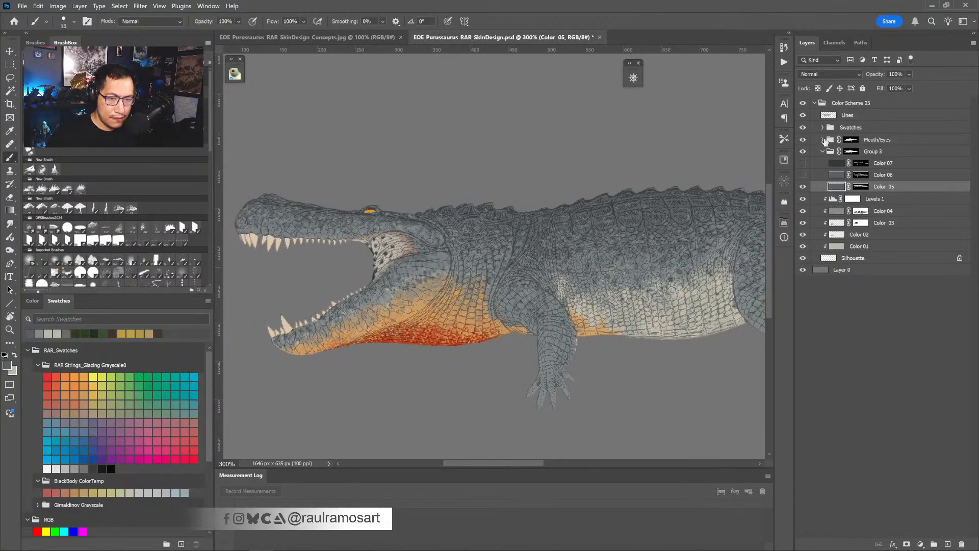
pyautogui.click(803, 115)
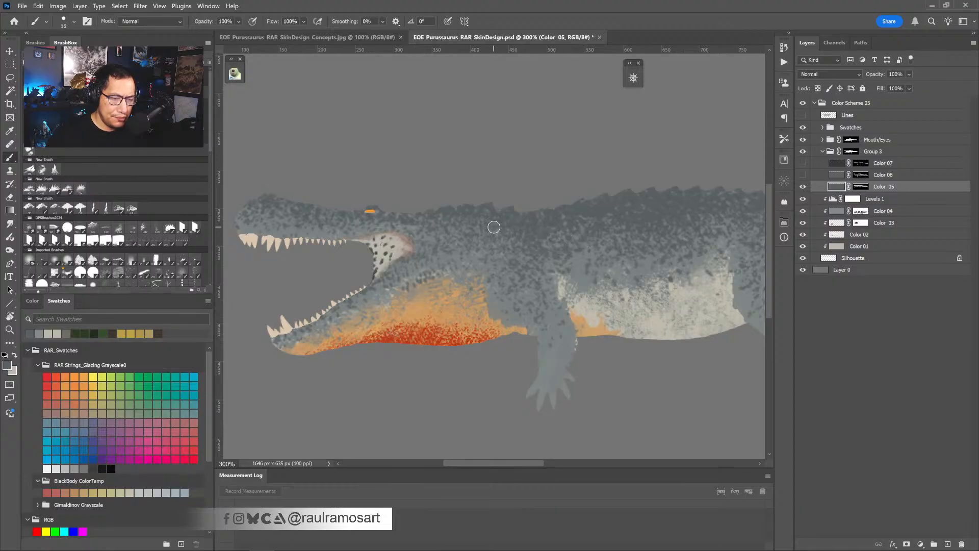
pyautogui.keyDown('ctrl'); pyautogui.keyDown('alt'); pyautogui.moveTo(530, 247); pyautogui.dragTo(547, 259); pyautogui.keyUp('alt'); pyautogui.keyUp('ctrl')
pyautogui.hotkey('ctrl', 'z')
pyautogui.moveTo(635, 311)
pyautogui.mouseDown()
pyautogui.moveTo(478, 307)
pyautogui.moveTo(555, 311)
pyautogui.mouseUp()
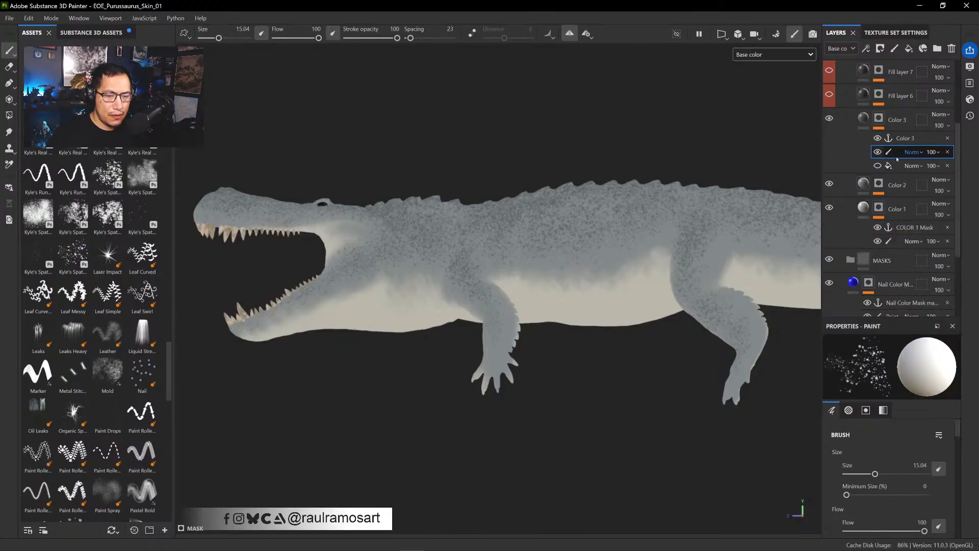
# - Add a second paint effect above the existing one in the Color 3 mask
pyautogui.click(912, 152)
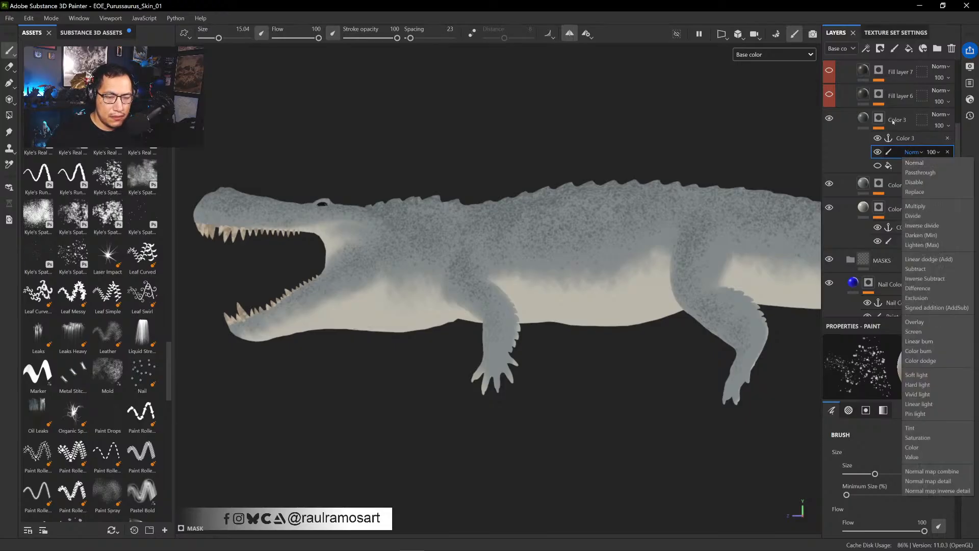
pyautogui.click(896, 153)
pyautogui.rightClick(893, 150)
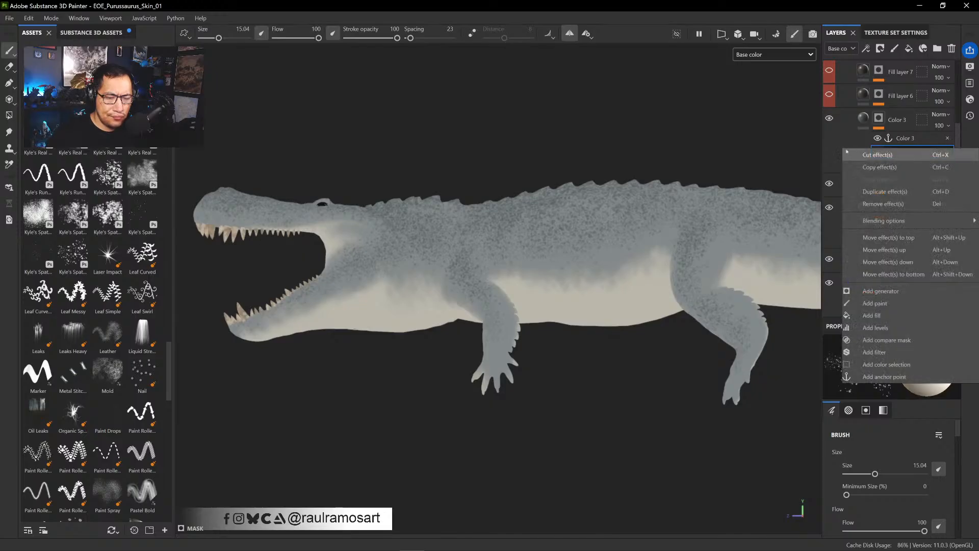
pyautogui.click(828, 139)
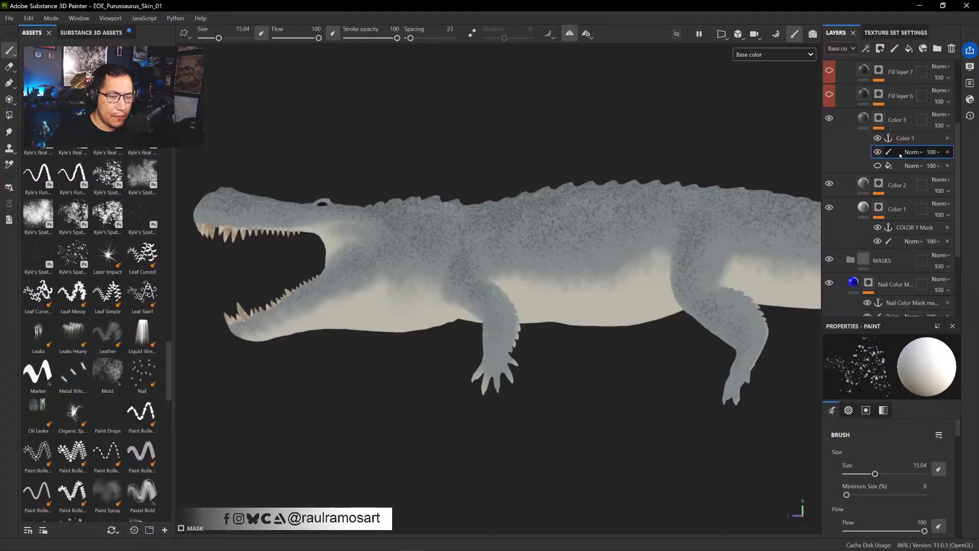
pyautogui.rightClick(900, 155)
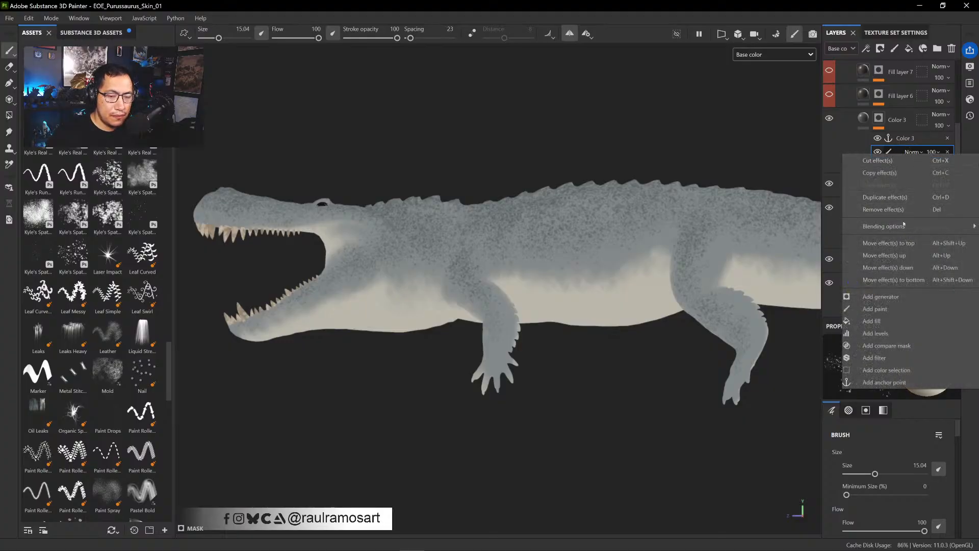
pyautogui.click(875, 309)
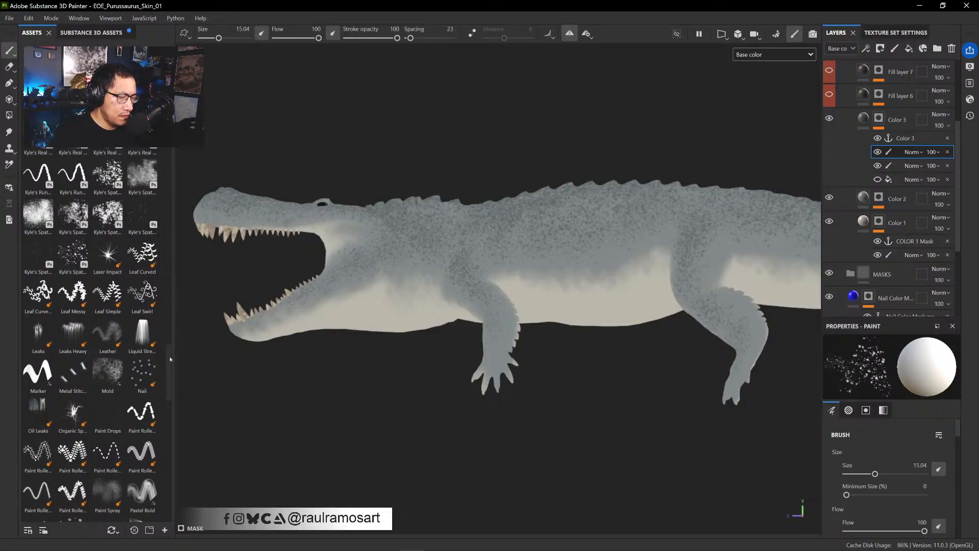
# - Choose a coarser RAR spatter brush, set its size to 20.77 and paint larger speckles over the neck and shoulder
pyautogui.moveTo(169, 382)
pyautogui.mouseDown()
pyautogui.moveTo(175, 487)
pyautogui.moveTo(181, 436)
pyautogui.mouseUp()
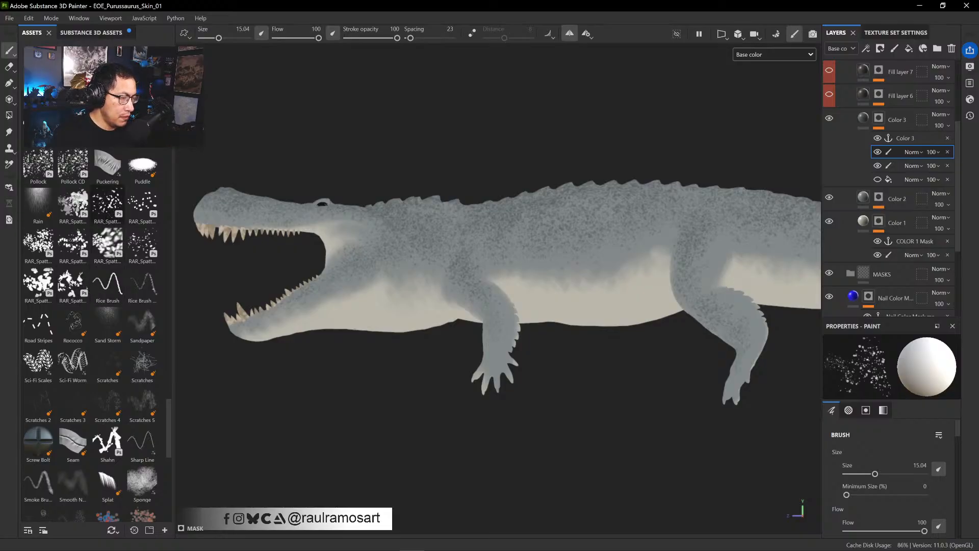
pyautogui.click(107, 204)
pyautogui.keyDown('alt'); pyautogui.moveTo(502, 263); pyautogui.dragTo(505, 219); pyautogui.keyUp('alt')
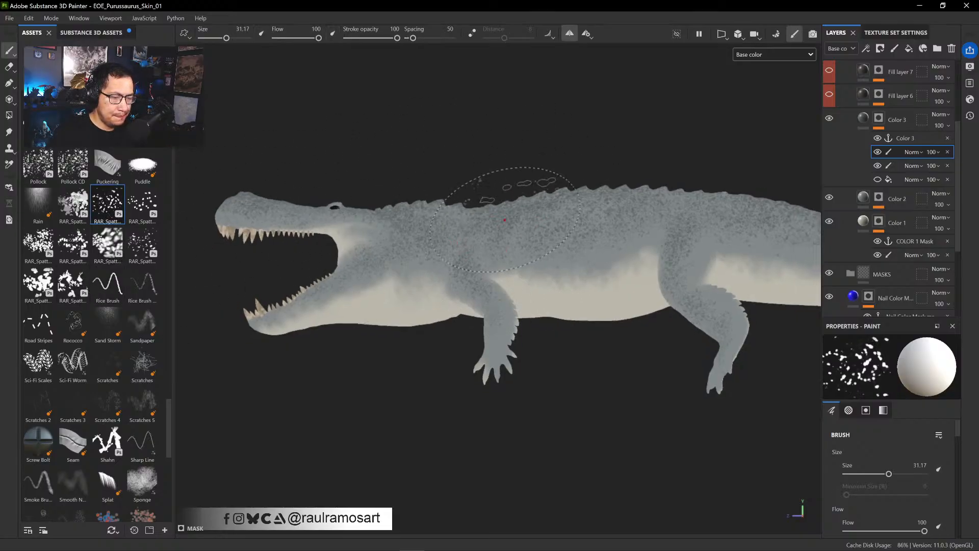
pyautogui.keyDown('ctrl'); pyautogui.moveTo(505, 220); pyautogui.dragTo(472, 224, button='right'); pyautogui.keyUp('ctrl')
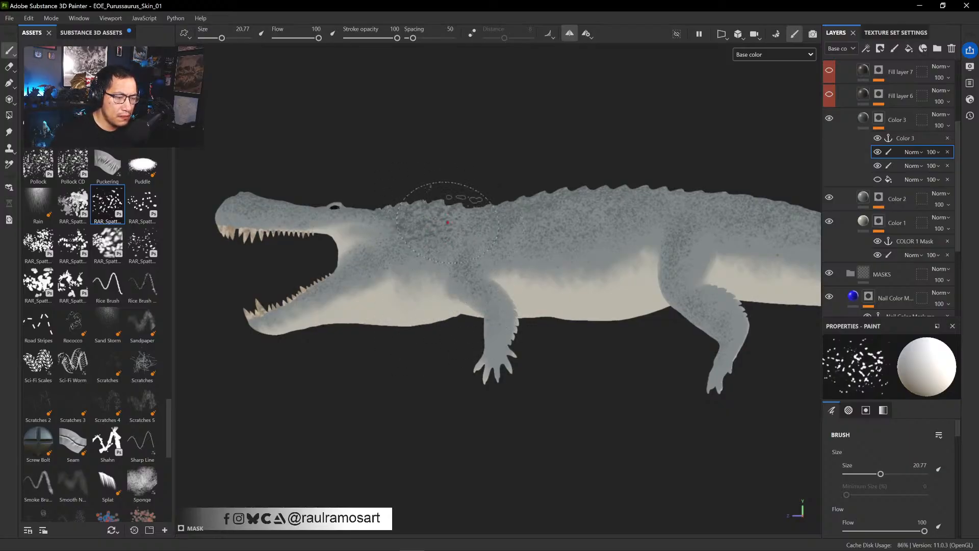
pyautogui.keyDown('alt'); pyautogui.moveTo(518, 217); pyautogui.dragTo(472, 218, button='middle'); pyautogui.keyUp('alt')
pyautogui.keyDown('alt'); pyautogui.moveTo(466, 219); pyautogui.dragTo(479, 307); pyautogui.keyUp('alt')
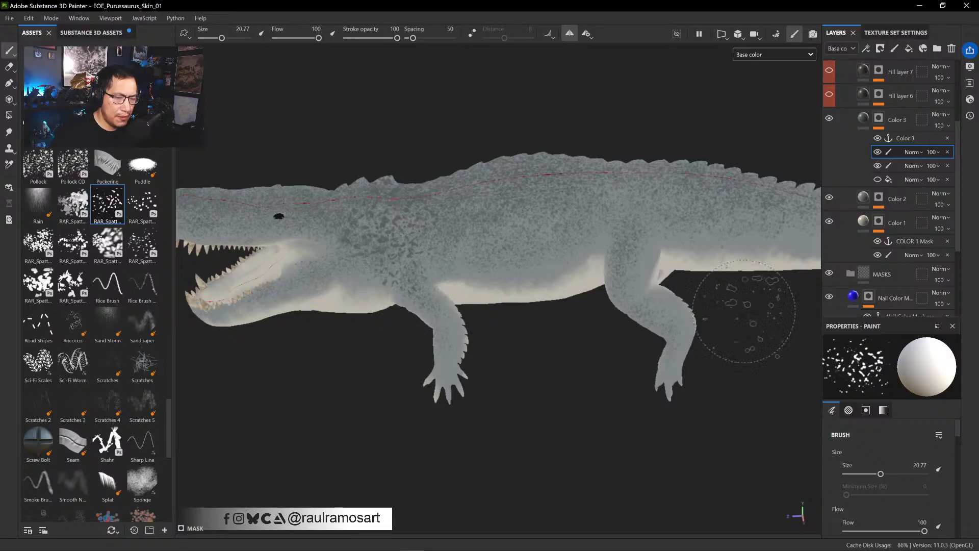
# - Add a fill effect above the paint effects in the Color 3 mask, using the COLOR 1 Mask anchor point as its grayscale
pyautogui.rightClick(896, 152)
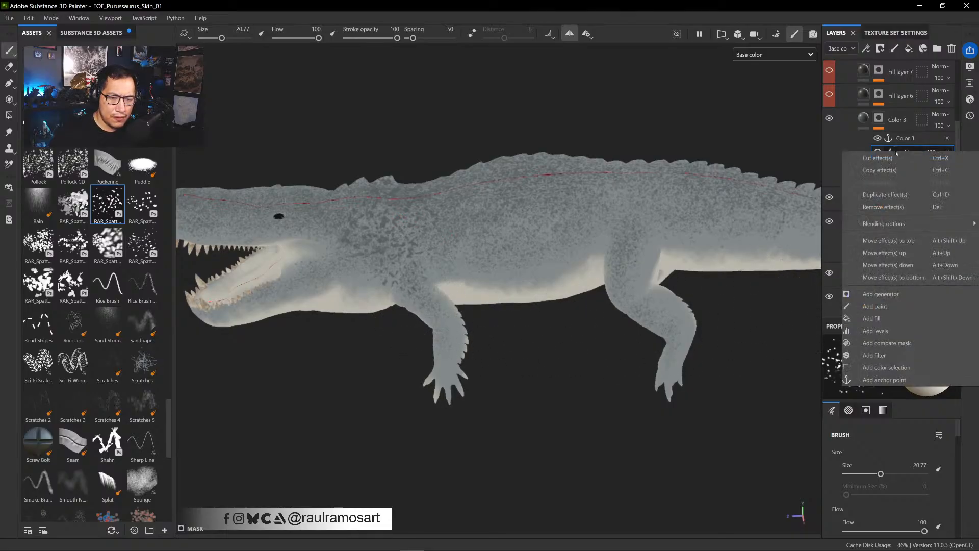
pyautogui.click(882, 320)
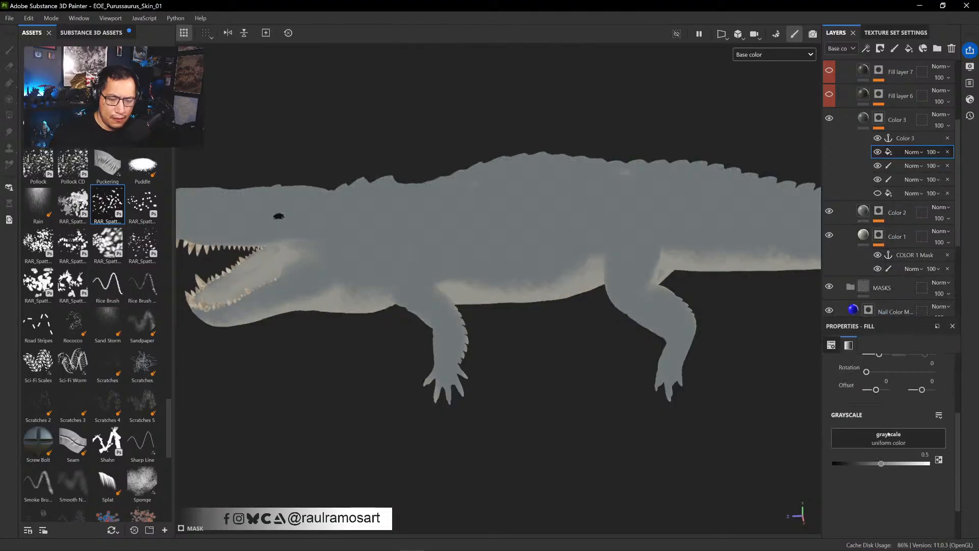
pyautogui.click(889, 434)
pyautogui.click(900, 282)
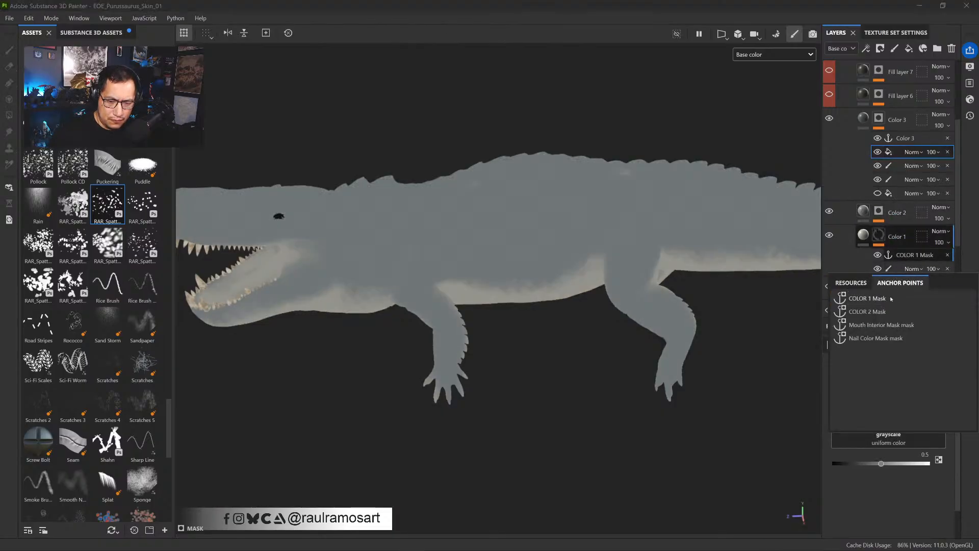
pyautogui.click(874, 299)
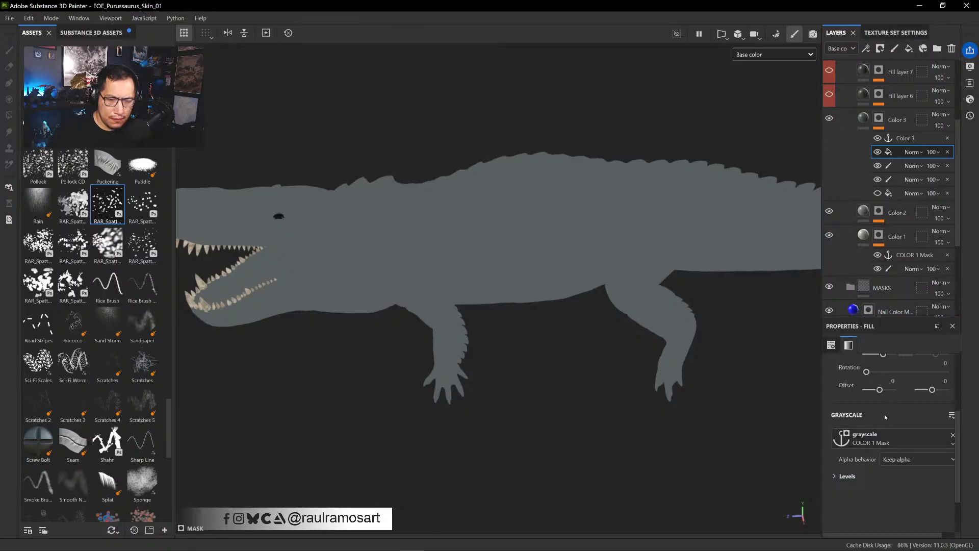
# - View the Color 3 mask alone, change its fill effect to the COLOR 2 Mask anchor point and set its blending to Multiply
pyautogui.keyDown('alt'); pyautogui.moveTo(762, 438); pyautogui.dragTo(758, 382); pyautogui.keyUp('alt')
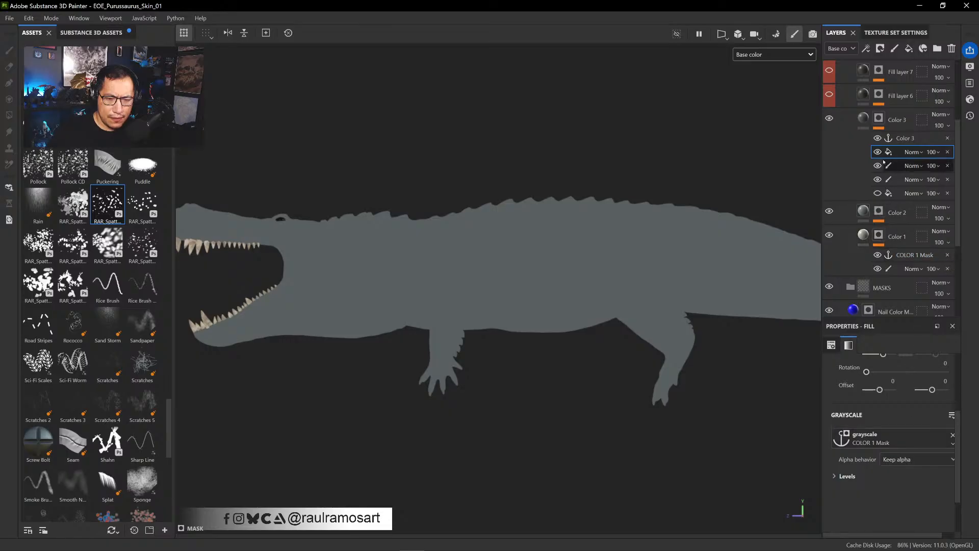
pyautogui.keyDown('alt'); pyautogui.click(878, 119); pyautogui.keyUp('alt')
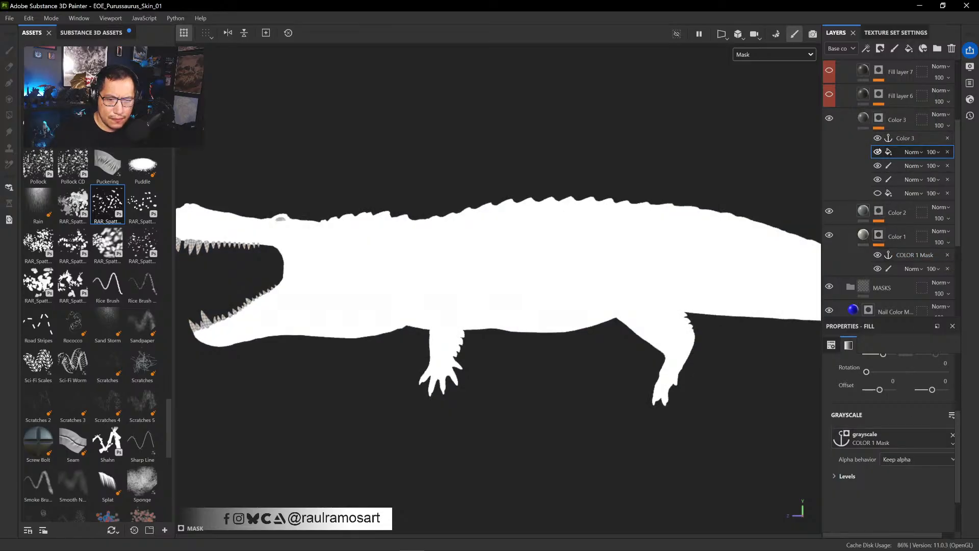
pyautogui.click(878, 152)
pyautogui.click(877, 152)
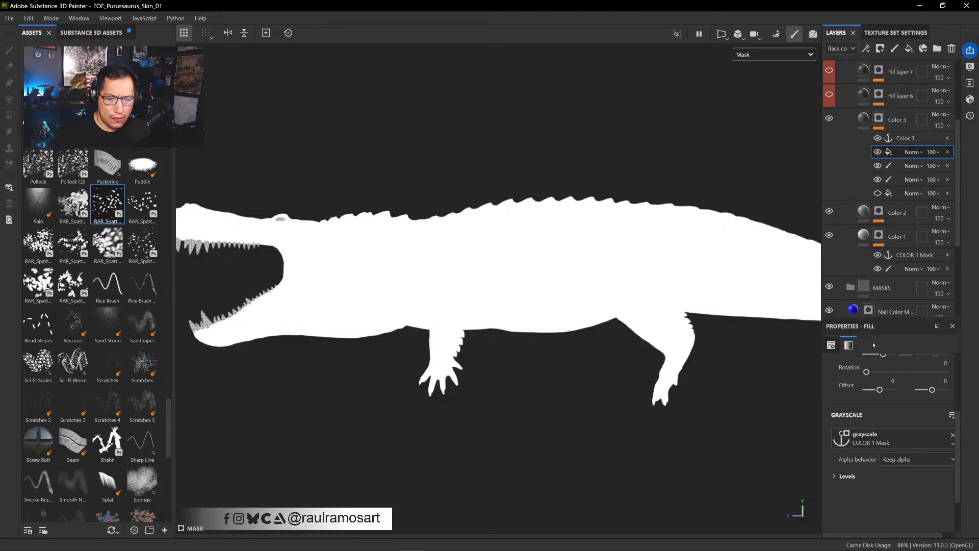
pyautogui.click(885, 438)
pyautogui.click(868, 315)
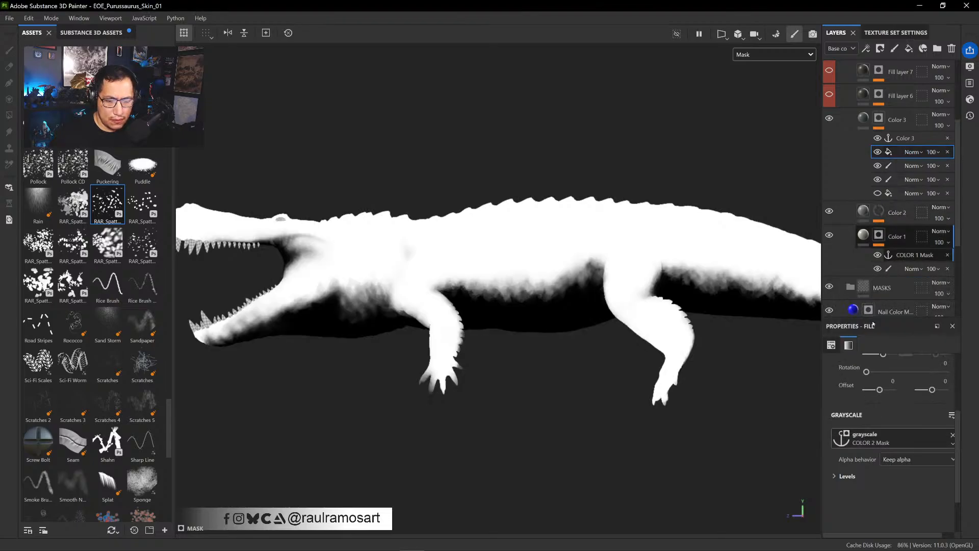
pyautogui.click(922, 152)
pyautogui.click(920, 209)
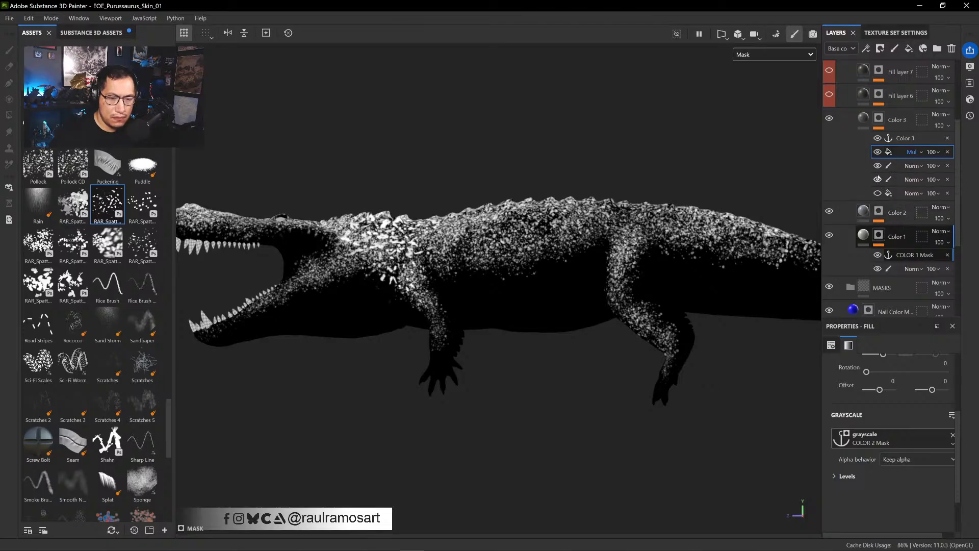
# - Return to the base color view with the upper paint effect of the Color 3 mask selected for painting
pyautogui.click(897, 166)
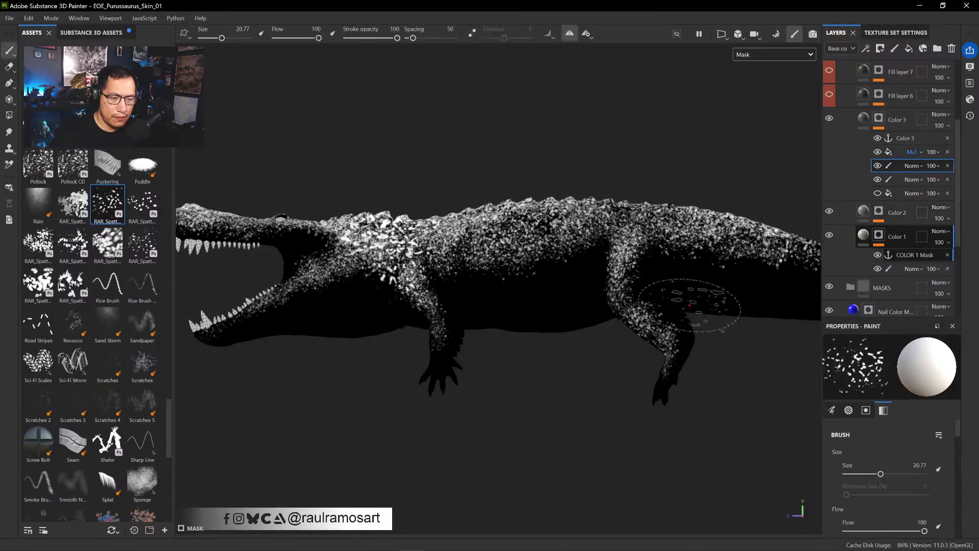
pyautogui.click(865, 119)
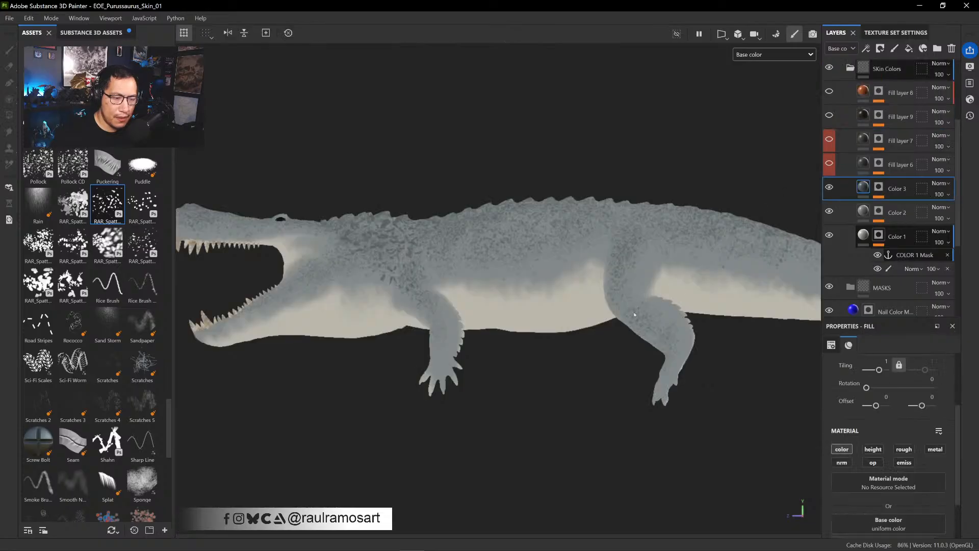
pyautogui.click(878, 119)
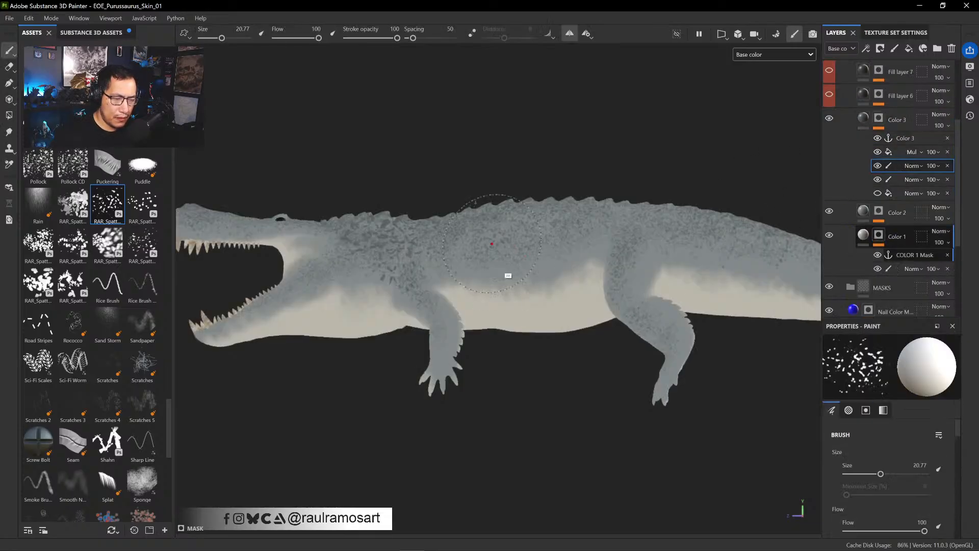
pyautogui.keyDown('alt'); pyautogui.moveTo(507, 276); pyautogui.dragTo(490, 313); pyautogui.keyUp('alt')
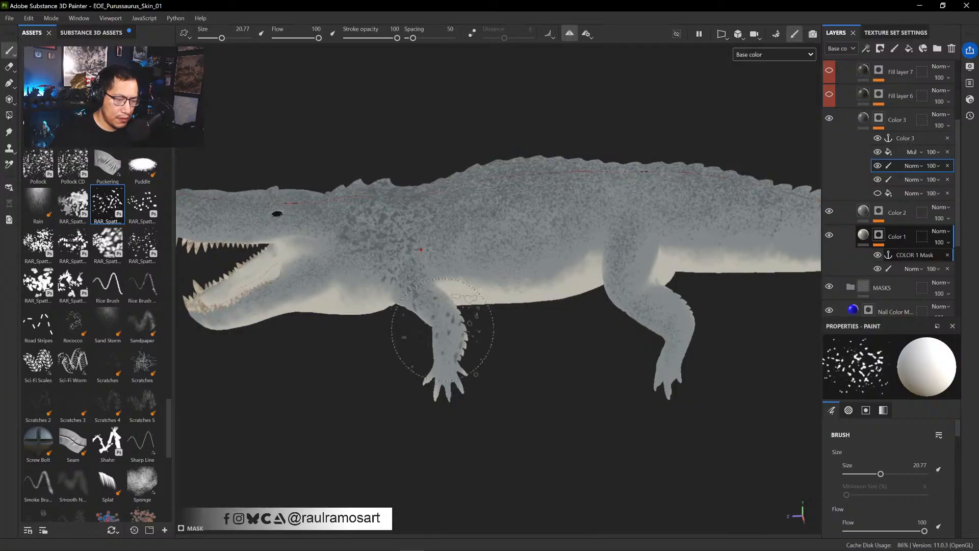
# - Reduce the spatter brush to 17.29 and paint larger speckles over the foreleg, shoulder, flank and head
pyautogui.press('[')
pyautogui.press('[')
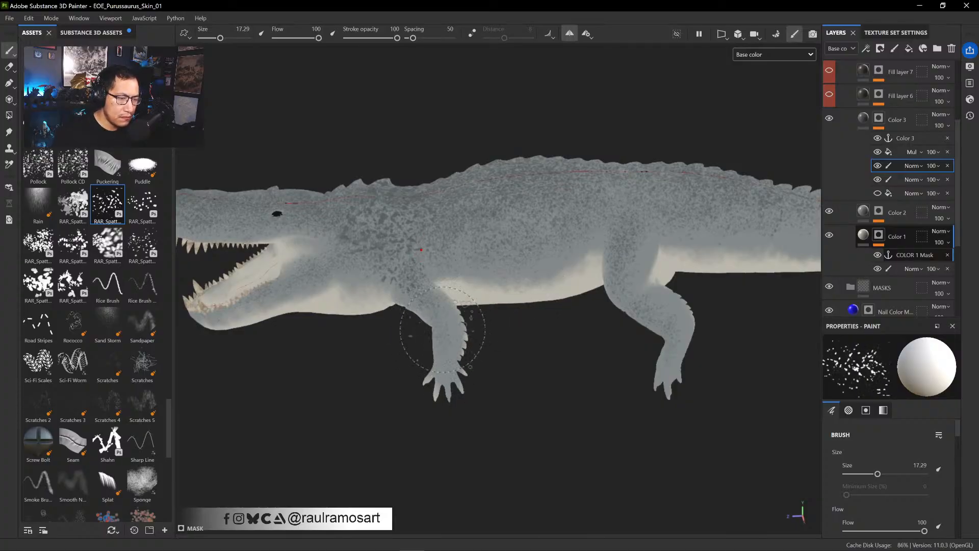
pyautogui.moveTo(440, 333)
pyautogui.mouseDown()
pyautogui.moveTo(444, 346)
pyautogui.moveTo(463, 350)
pyautogui.moveTo(448, 375)
pyautogui.moveTo(416, 275)
pyautogui.moveTo(439, 224)
pyautogui.mouseUp()
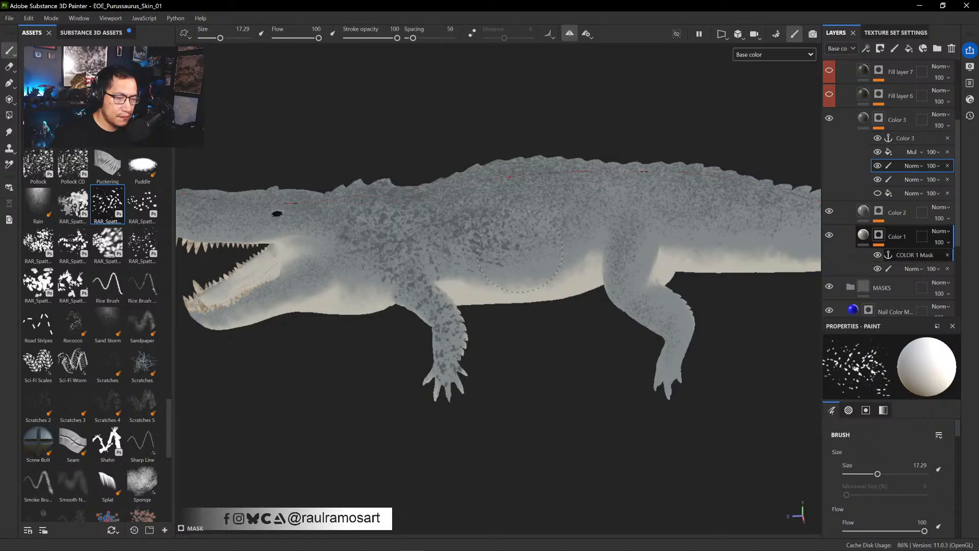
pyautogui.moveTo(520, 250)
pyautogui.mouseDown()
pyautogui.moveTo(546, 255)
pyautogui.moveTo(535, 214)
pyautogui.moveTo(510, 185)
pyautogui.moveTo(440, 204)
pyautogui.moveTo(446, 254)
pyautogui.mouseUp()
pyautogui.keyDown('ctrl'); pyautogui.keyDown('alt'); pyautogui.moveTo(495, 244); pyautogui.dragTo(509, 243); pyautogui.keyUp('alt'); pyautogui.keyUp('ctrl')
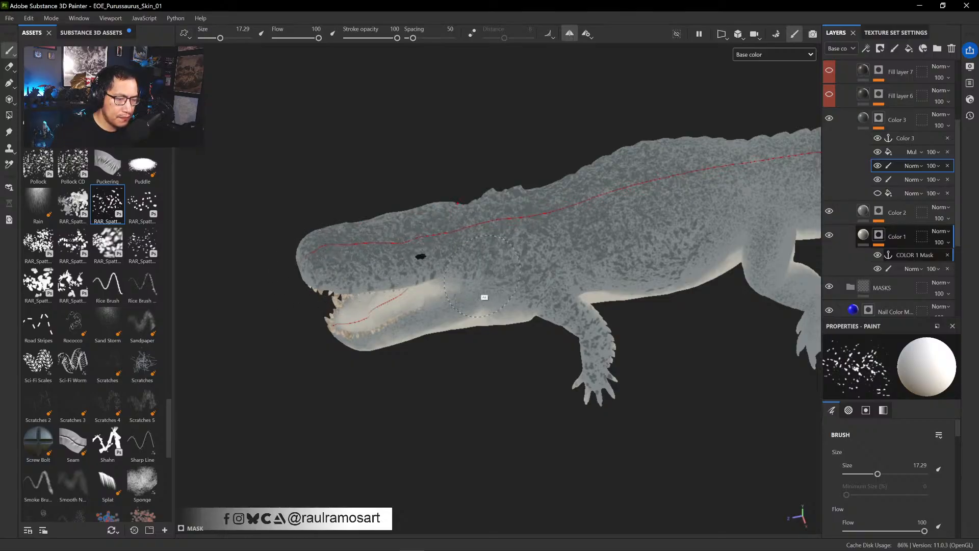
# - Paint larger speckles over the cheek and lower jaw, reducing the spatter brush to 11.29 for the jaw
pyautogui.keyDown('alt'); pyautogui.moveTo(482, 276); pyautogui.dragTo(444, 162); pyautogui.keyUp('alt')
pyautogui.keyDown('alt'); pyautogui.moveTo(455, 251); pyautogui.dragTo(489, 302); pyautogui.keyUp('alt')
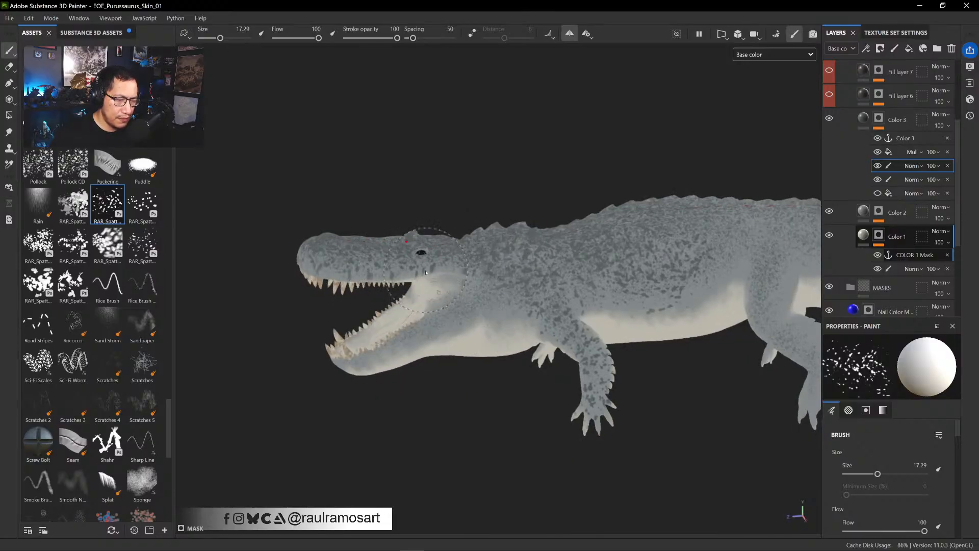
pyautogui.moveTo(435, 301)
pyautogui.mouseDown()
pyautogui.moveTo(442, 278)
pyautogui.moveTo(487, 301)
pyautogui.moveTo(448, 357)
pyautogui.moveTo(420, 340)
pyautogui.mouseUp()
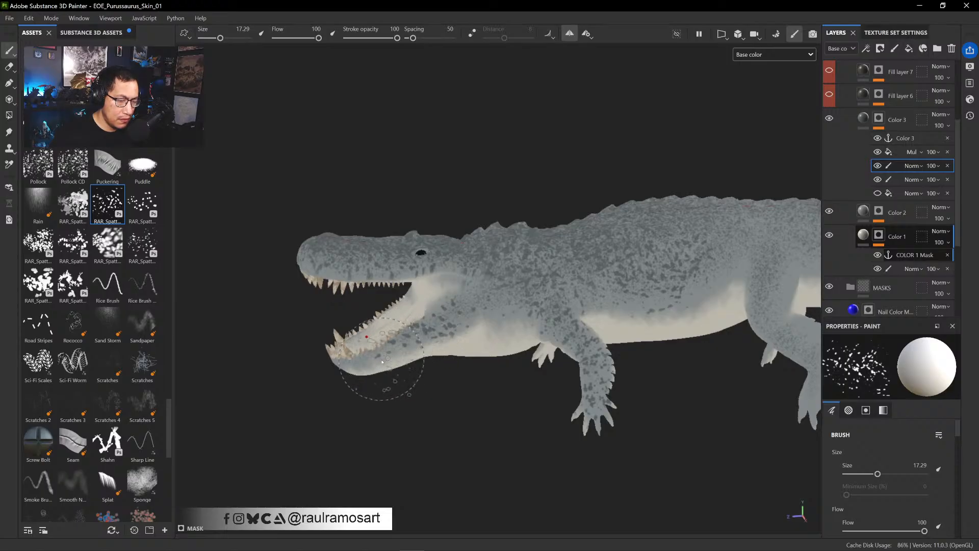
pyautogui.press('[')
pyautogui.press('[')
pyautogui.press('[')
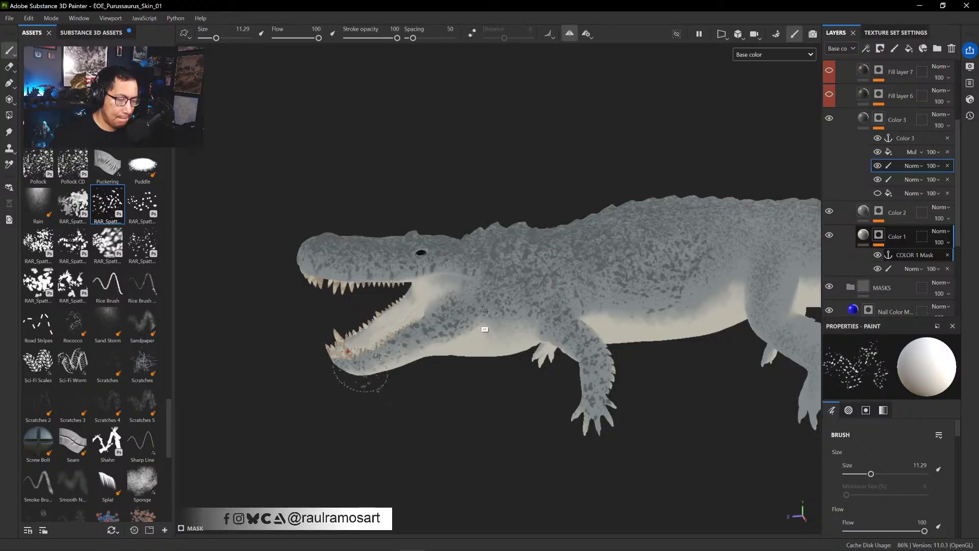
pyautogui.keyDown('alt'); pyautogui.moveTo(484, 310); pyautogui.dragTo(483, 309); pyautogui.keyUp('alt')
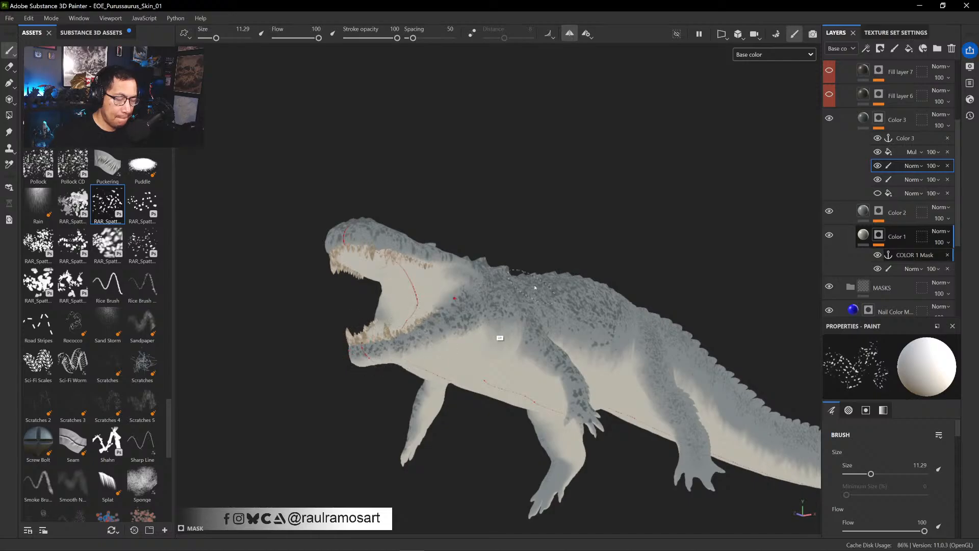
pyautogui.keyDown('alt'); pyautogui.moveTo(535, 288); pyautogui.dragTo(449, 168); pyautogui.keyUp('alt')
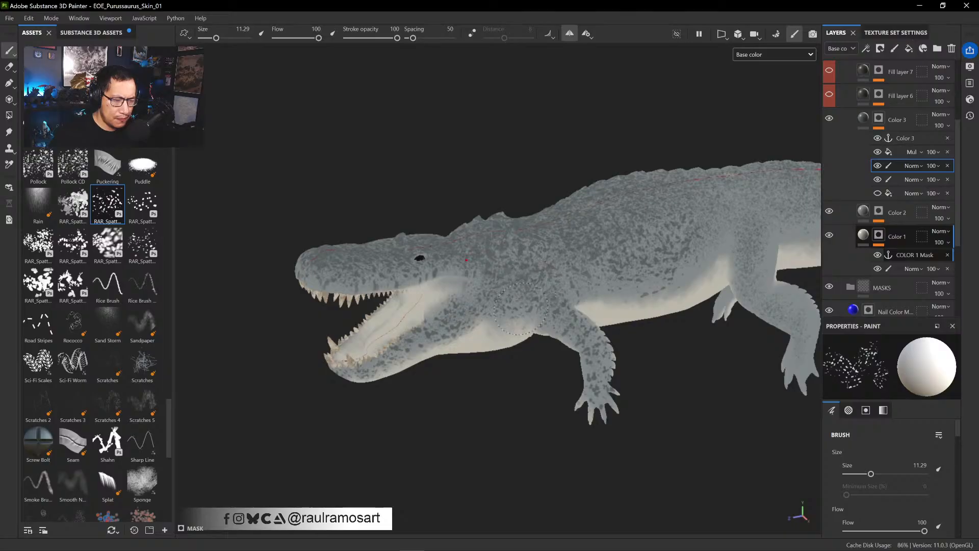
# - Enlarge the spatter brush to 14.13 and paint larger speckles over the rear flank, hip and hind leg
pyautogui.keyDown('alt'); pyautogui.keyDown('shift'); pyautogui.moveTo(536, 234); pyautogui.dragTo(529, 229); pyautogui.keyUp('shift'); pyautogui.keyUp('alt')
pyautogui.keyDown('alt'); pyautogui.moveTo(576, 218); pyautogui.dragTo(400, 249, button='middle'); pyautogui.keyUp('alt')
pyautogui.press(']')
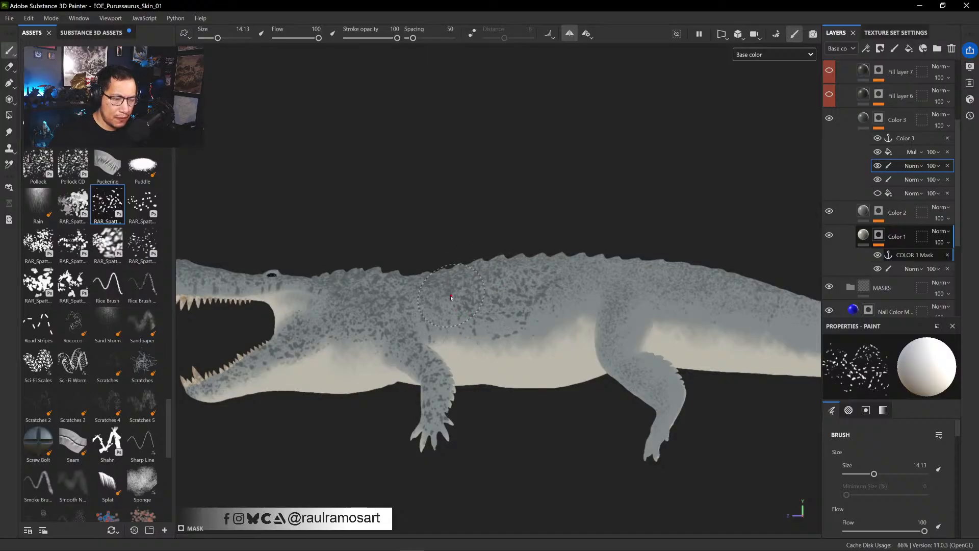
pyautogui.keyDown('alt'); pyautogui.moveTo(614, 178); pyautogui.dragTo(504, 183, button='middle'); pyautogui.keyUp('alt')
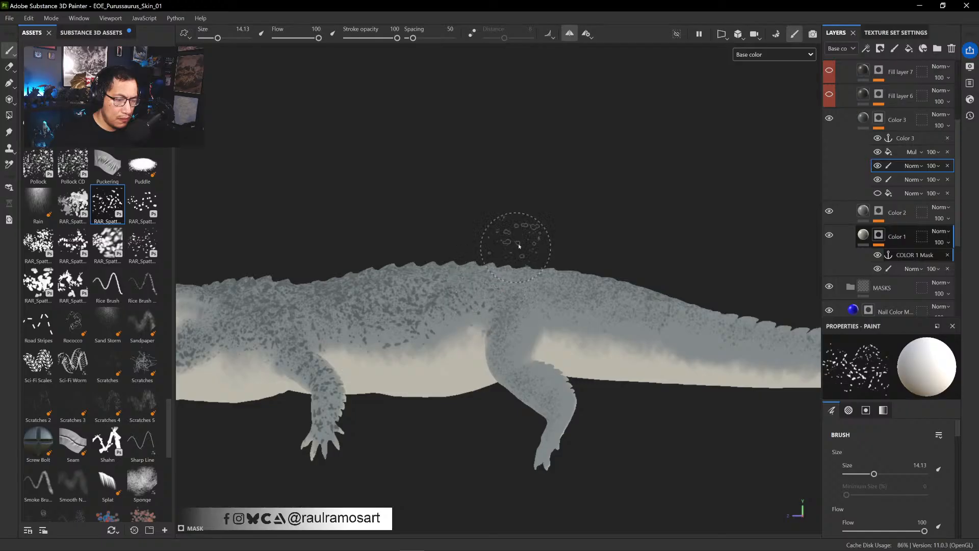
pyautogui.scroll(3, 519, 246)
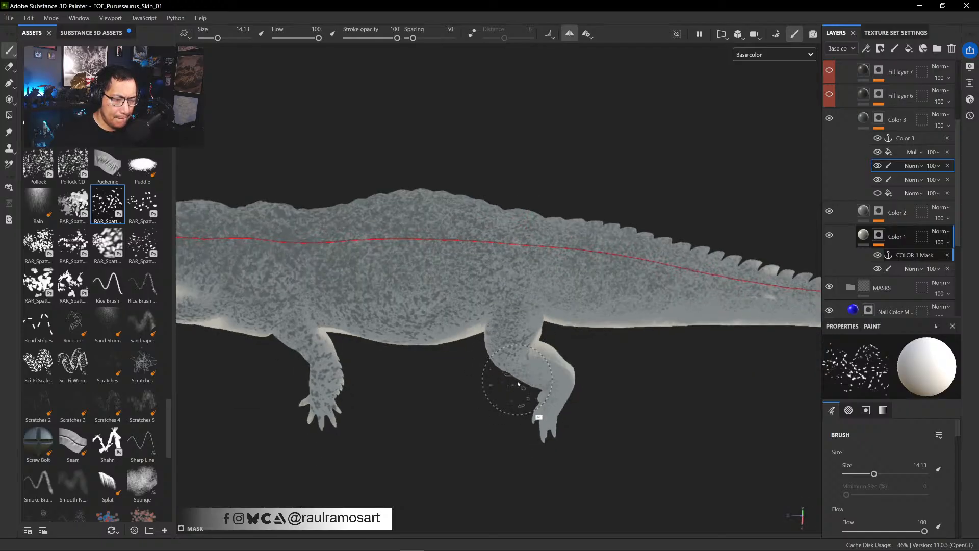
pyautogui.keyDown('alt'); pyautogui.moveTo(518, 384); pyautogui.dragTo(668, 393); pyautogui.keyUp('alt')
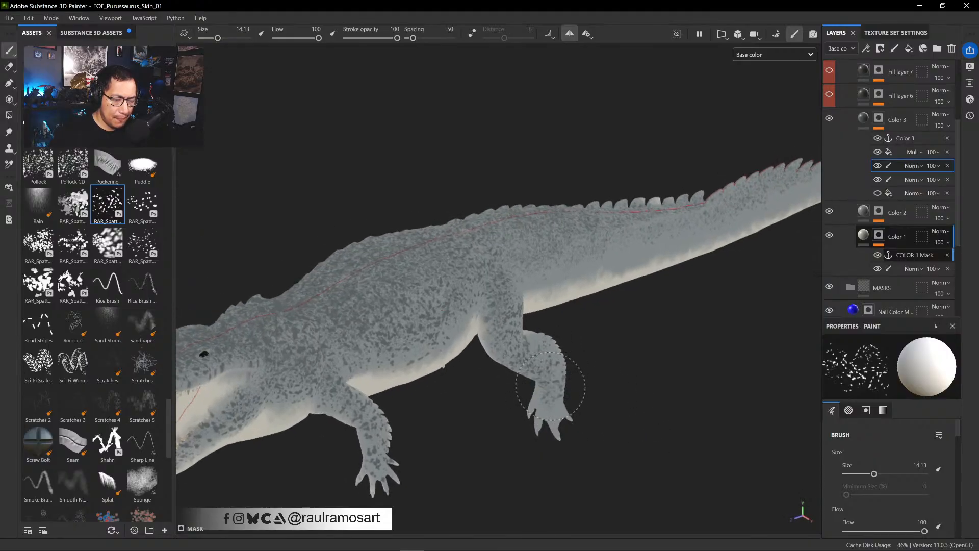
pyautogui.moveTo(550, 386)
pyautogui.mouseDown()
pyautogui.moveTo(530, 404)
pyautogui.moveTo(557, 415)
pyautogui.moveTo(560, 403)
pyautogui.mouseUp()
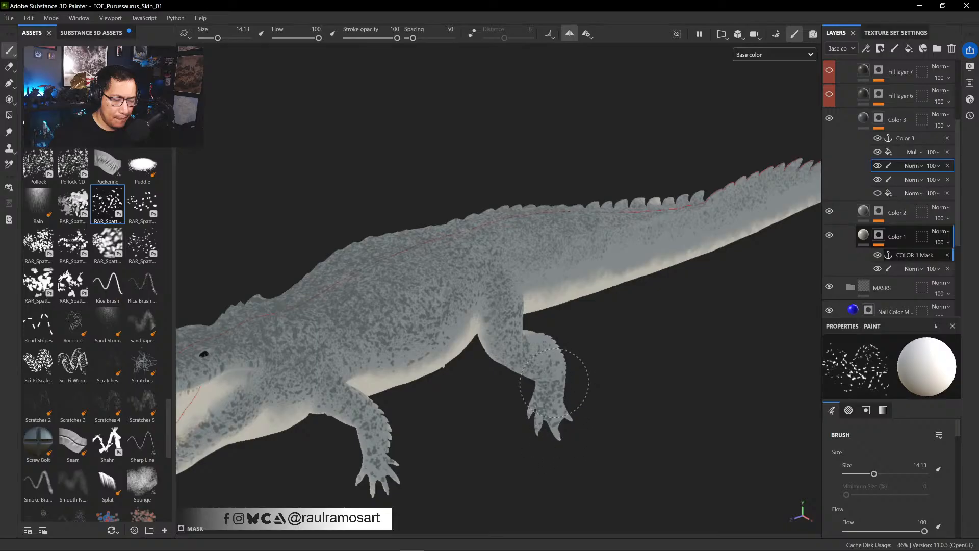
# - Continue the larger speckles from the hip along the tail to its tip
pyautogui.keyDown('alt'); pyautogui.moveTo(595, 323); pyautogui.dragTo(617, 319); pyautogui.keyUp('alt')
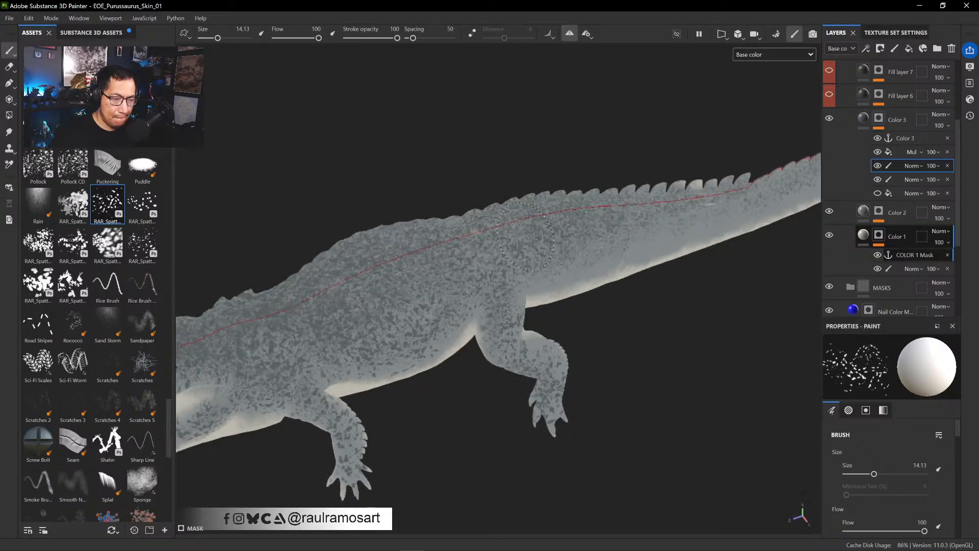
pyautogui.keyDown('alt'); pyautogui.moveTo(736, 297); pyautogui.dragTo(557, 310, button='middle'); pyautogui.keyUp('alt')
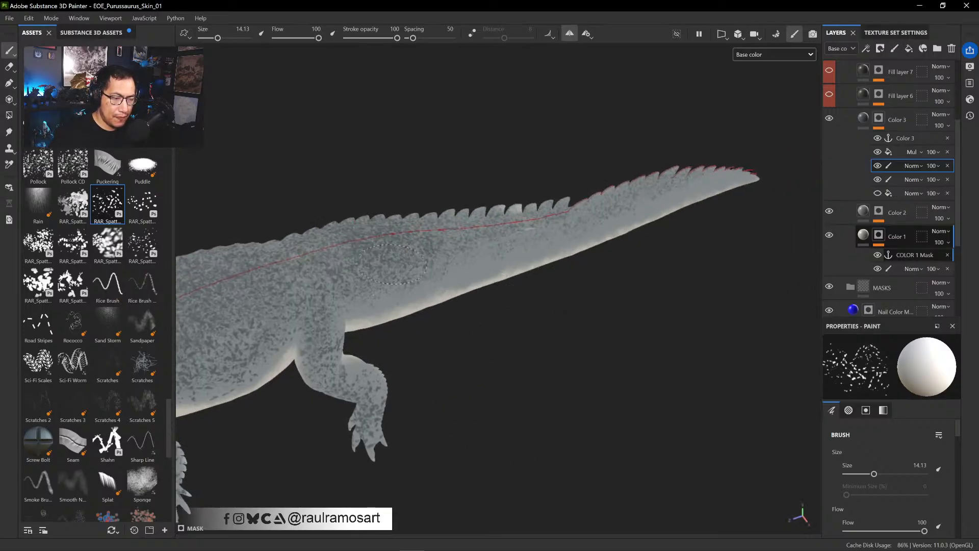
pyautogui.moveTo(388, 270)
pyautogui.mouseDown()
pyautogui.moveTo(536, 226)
pyautogui.moveTo(505, 227)
pyautogui.moveTo(706, 178)
pyautogui.mouseUp()
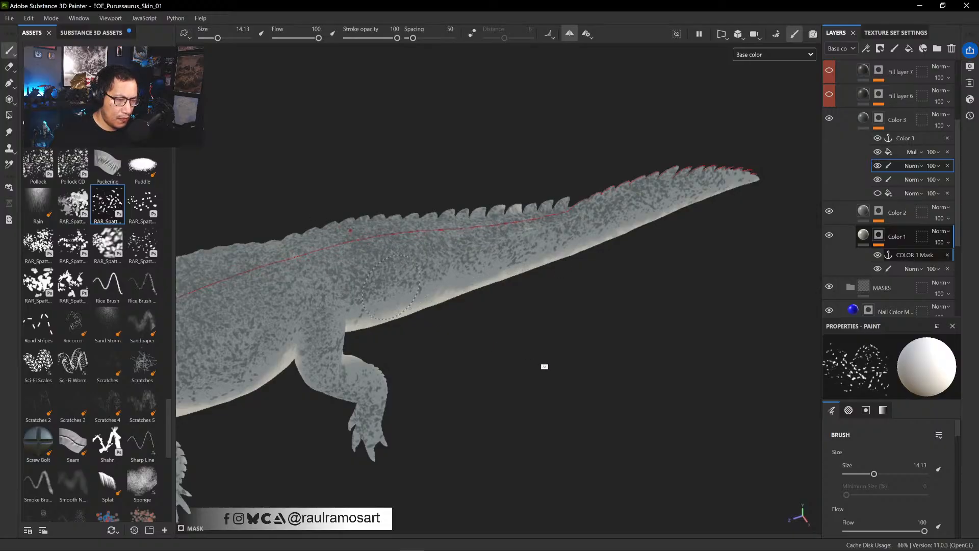
pyautogui.moveTo(544, 351)
pyautogui.keyDown('alt'); pyautogui.keyDown('shift'); pyautogui.mouseDown()
pyautogui.moveTo(494, 256)
pyautogui.moveTo(484, 260)
pyautogui.mouseUp(); pyautogui.keyUp('shift'); pyautogui.keyUp('alt')
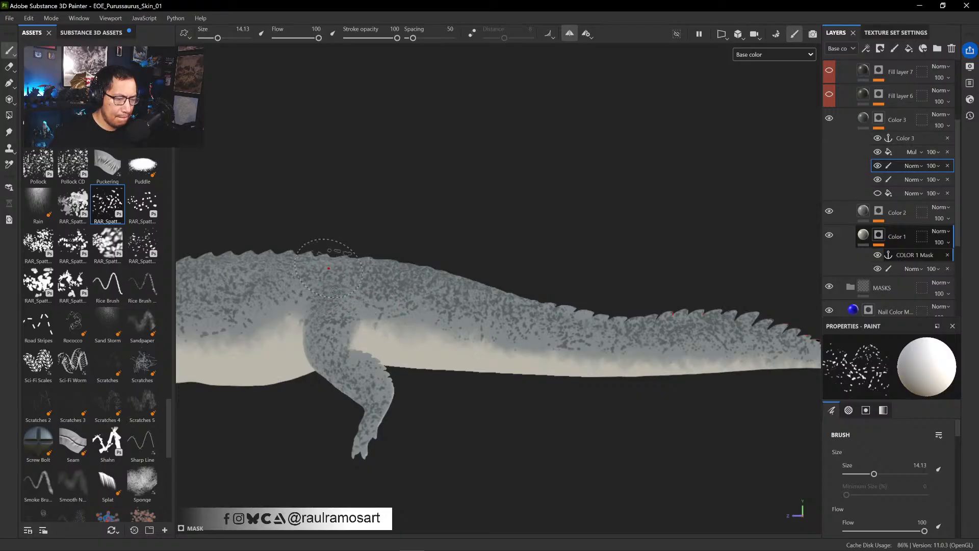
# - Inspect the speckle coverage along the body, in the isolated Color 3 mask and with the Color 3 layer hidden and shown
pyautogui.keyDown('alt'); pyautogui.moveTo(463, 197); pyautogui.dragTo(678, 185, button='middle'); pyautogui.keyUp('alt')
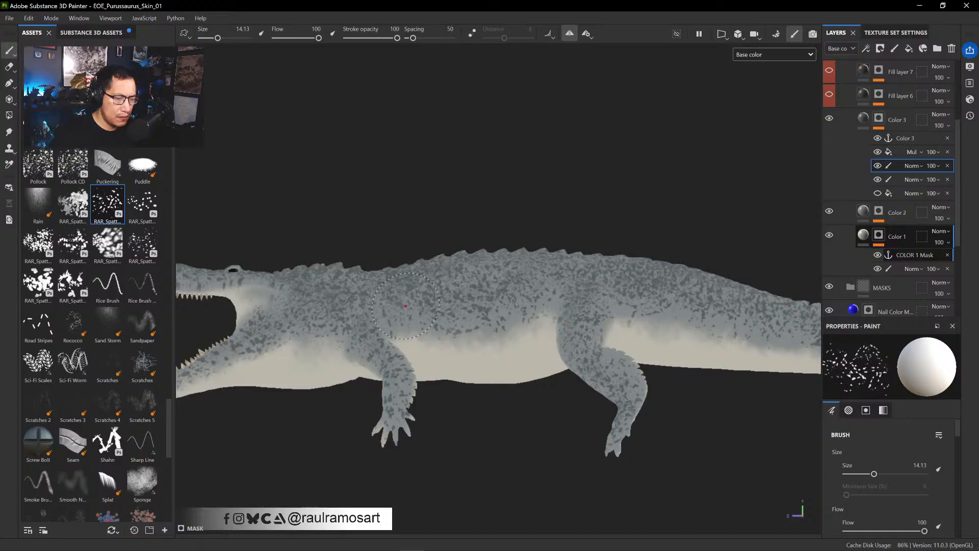
pyautogui.keyDown('alt'); pyautogui.moveTo(363, 223); pyautogui.dragTo(516, 224, button='middle'); pyautogui.keyUp('alt')
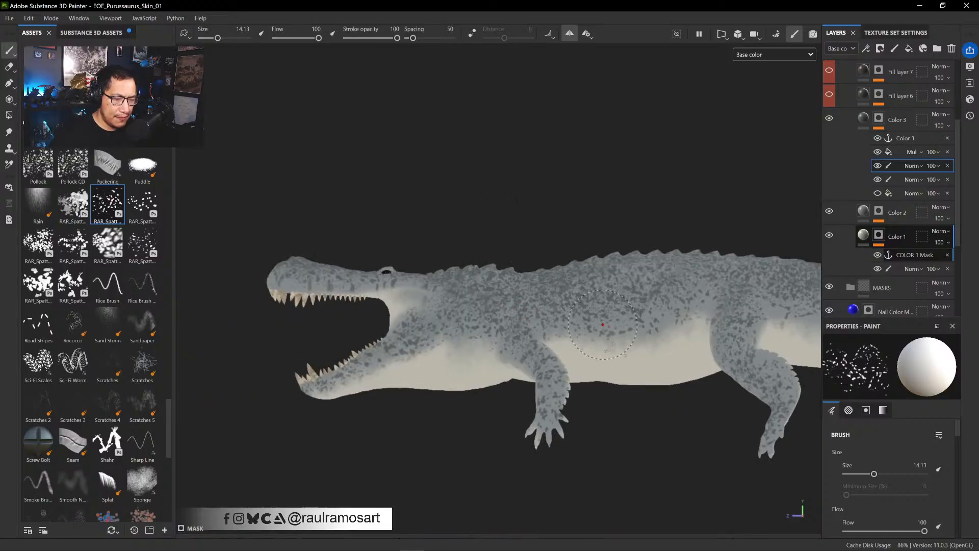
pyautogui.moveTo(512, 208)
pyautogui.keyDown('alt'); pyautogui.mouseDown()
pyautogui.moveTo(538, 301)
pyautogui.moveTo(475, 299)
pyautogui.mouseUp(); pyautogui.keyUp('alt')
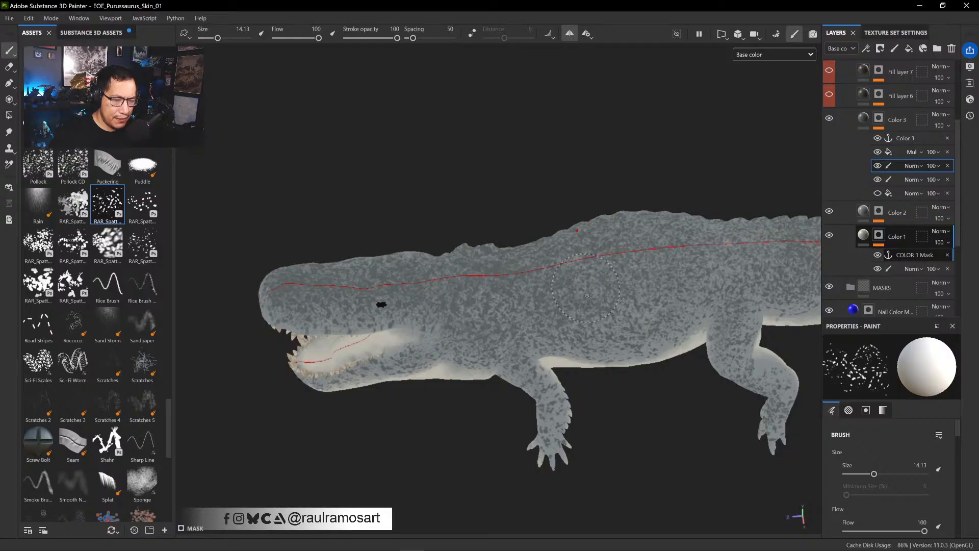
pyautogui.keyDown('alt'); pyautogui.moveTo(638, 393); pyautogui.dragTo(647, 373); pyautogui.keyUp('alt')
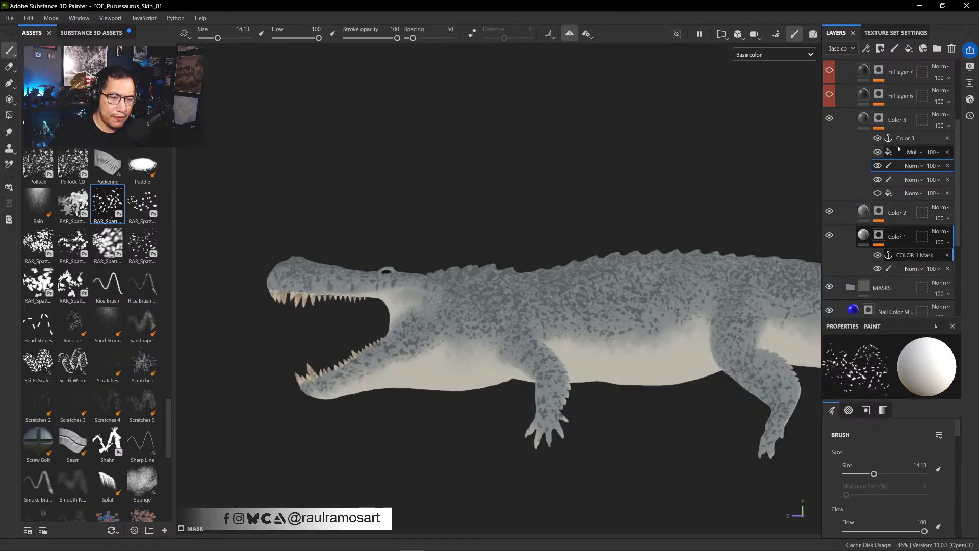
pyautogui.keyDown('alt'); pyautogui.click(878, 120); pyautogui.keyUp('alt')
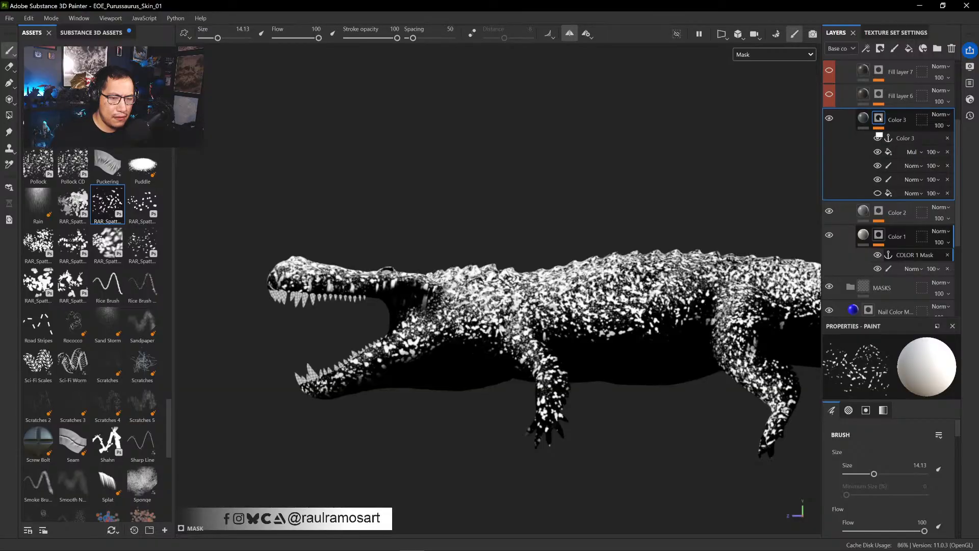
pyautogui.click(862, 118)
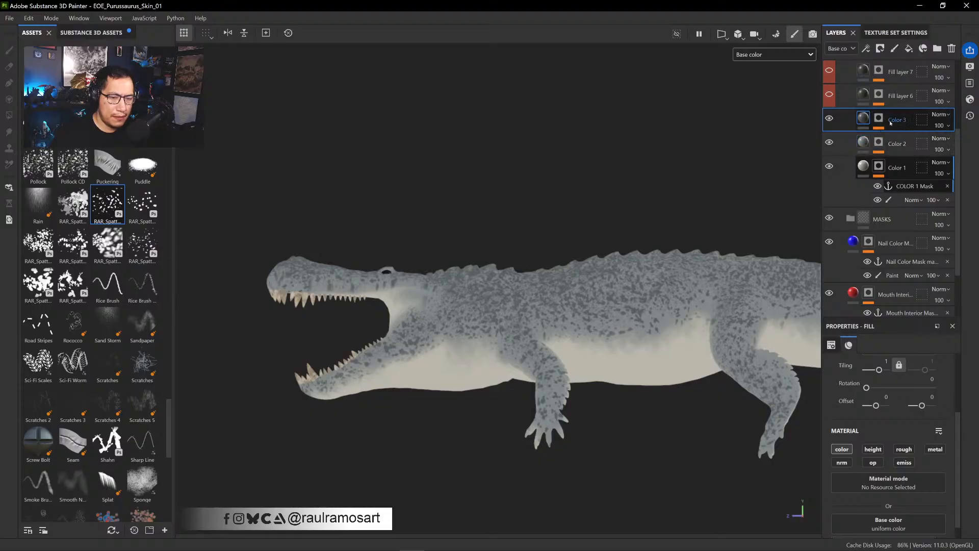
pyautogui.click(829, 118)
pyautogui.click(828, 118)
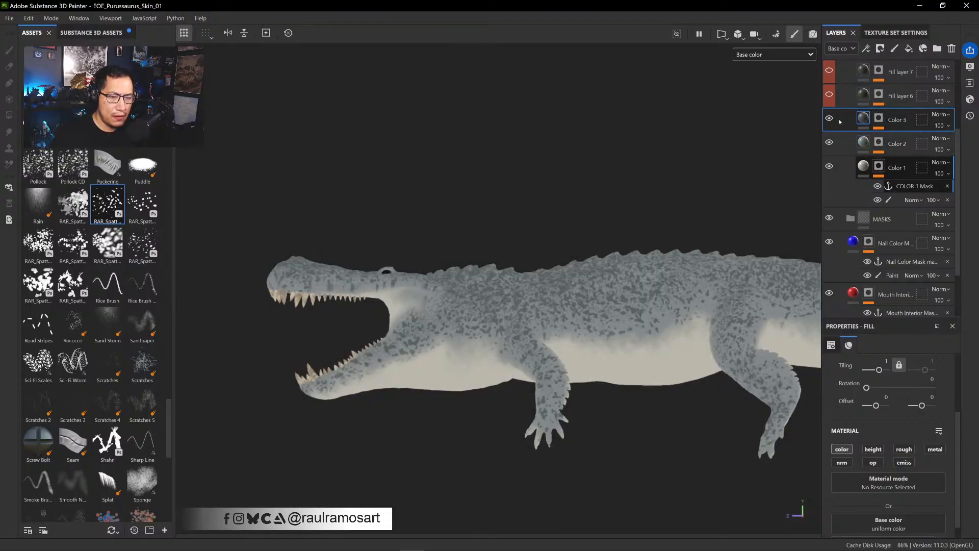
# - Rename Fill layer 6 as Color 4 and make the layer visible
pyautogui.click(900, 96)
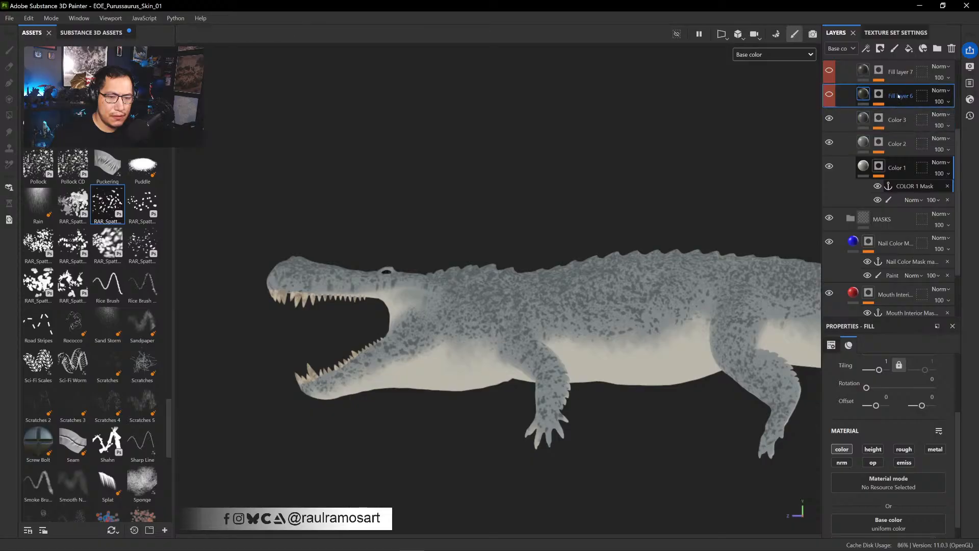
pyautogui.doubleClick(900, 96)
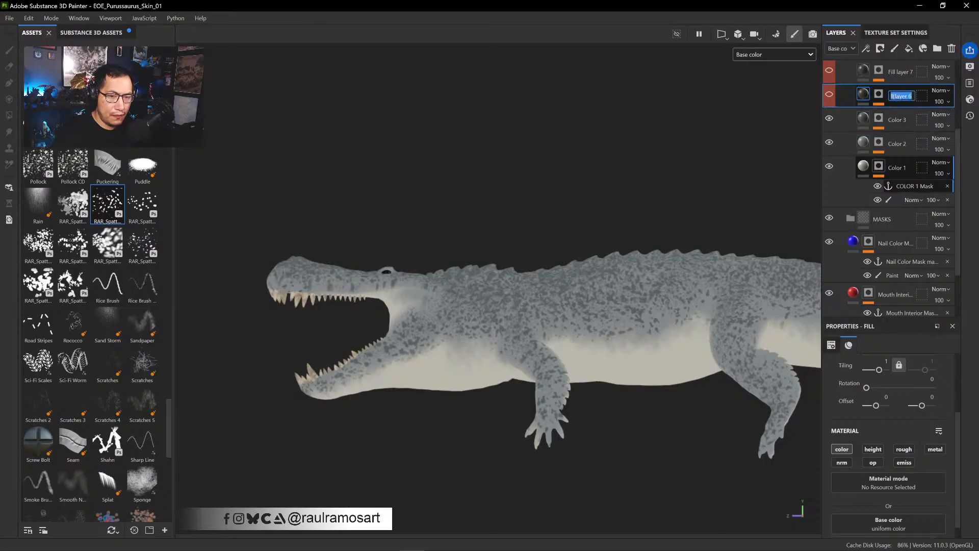
pyautogui.write('Color 4')
pyautogui.press('Return')
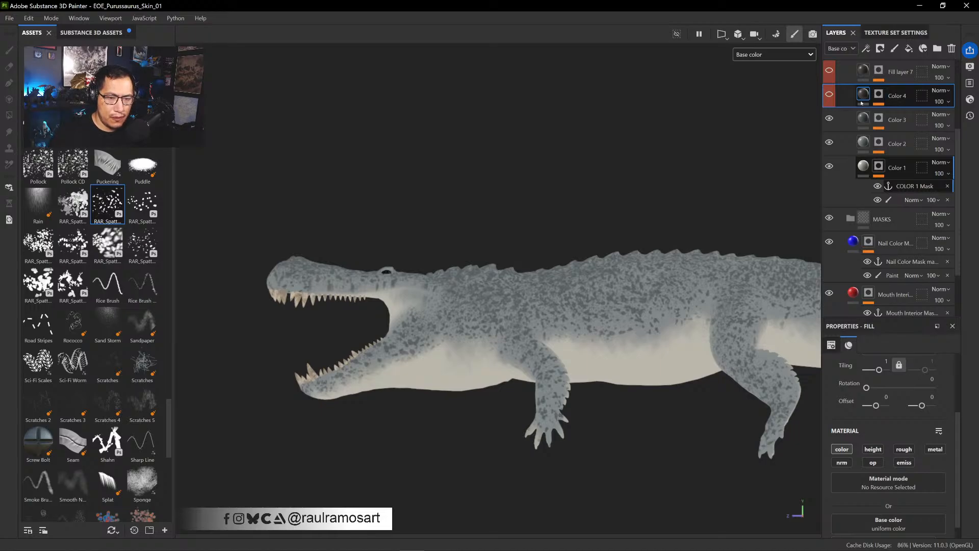
pyautogui.click(829, 94)
# - Rename the MAGENTA MASK anchor point in the Color 4 mask as Color 4 Mask
pyautogui.click(877, 94)
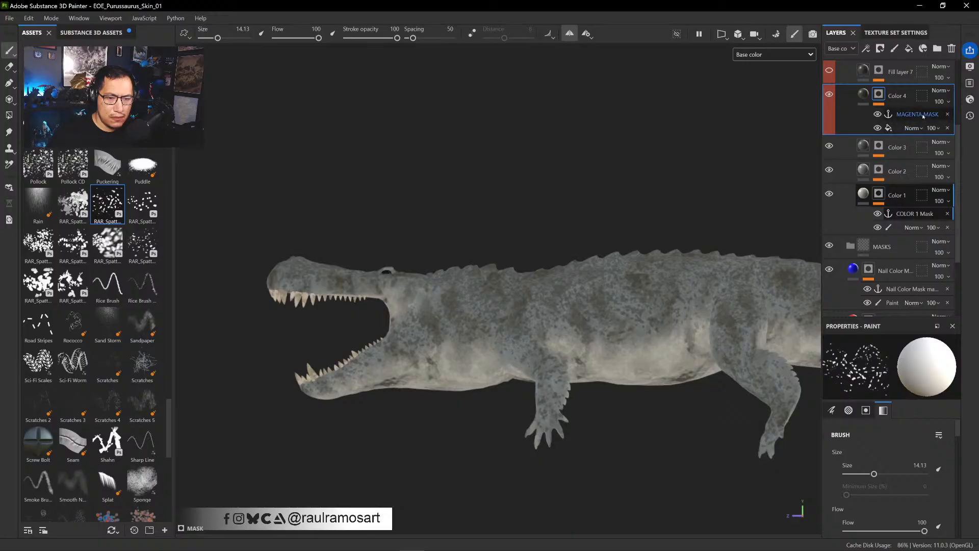
pyautogui.doubleClick(921, 114)
pyautogui.write('Color 4 Mask')
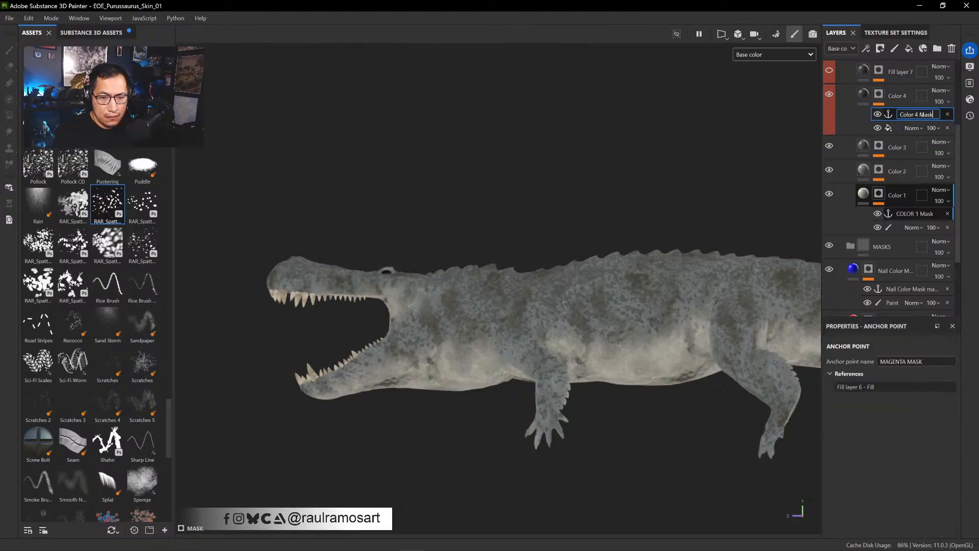
pyautogui.press('Return')
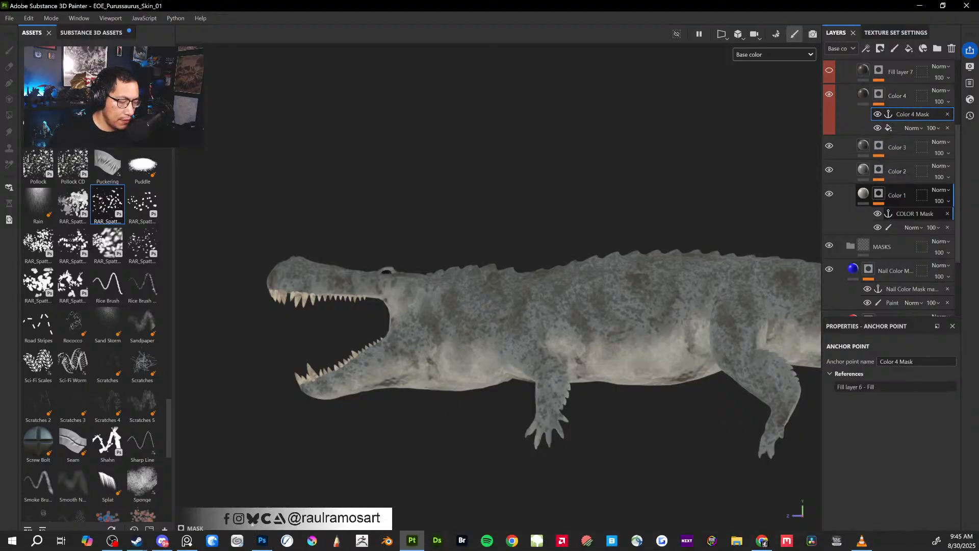
# - Switch to Photoshop and toggle the Color 06 layer to examine the spots it adds to the concept
pyautogui.click(262, 540)
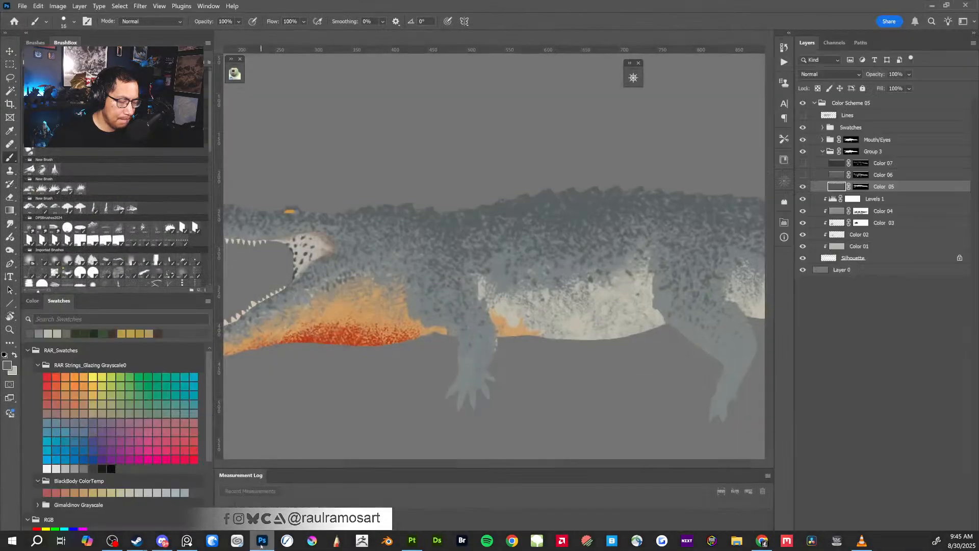
pyautogui.click(801, 176)
pyautogui.click(799, 176)
pyautogui.click(799, 176)
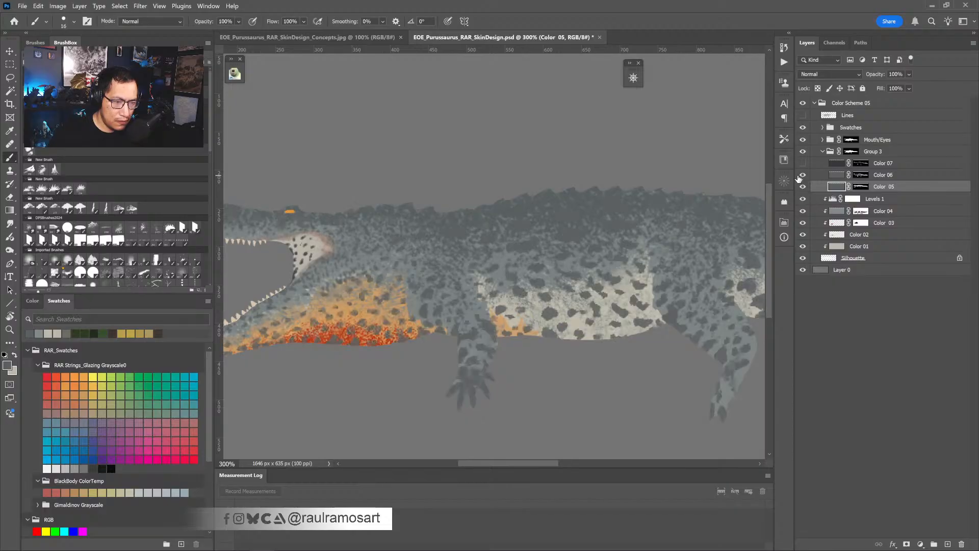
pyautogui.click(800, 175)
pyautogui.click(799, 176)
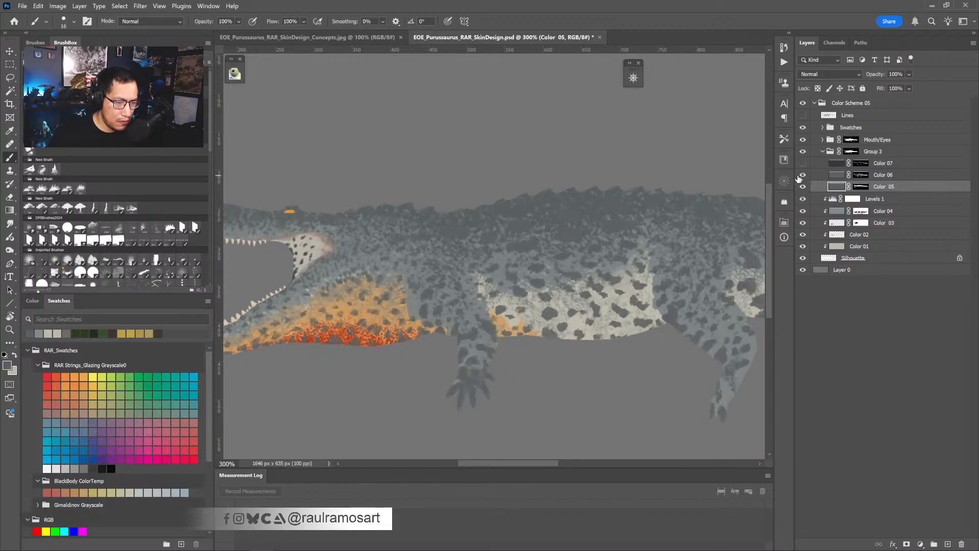
pyautogui.click(799, 176)
pyautogui.click(800, 176)
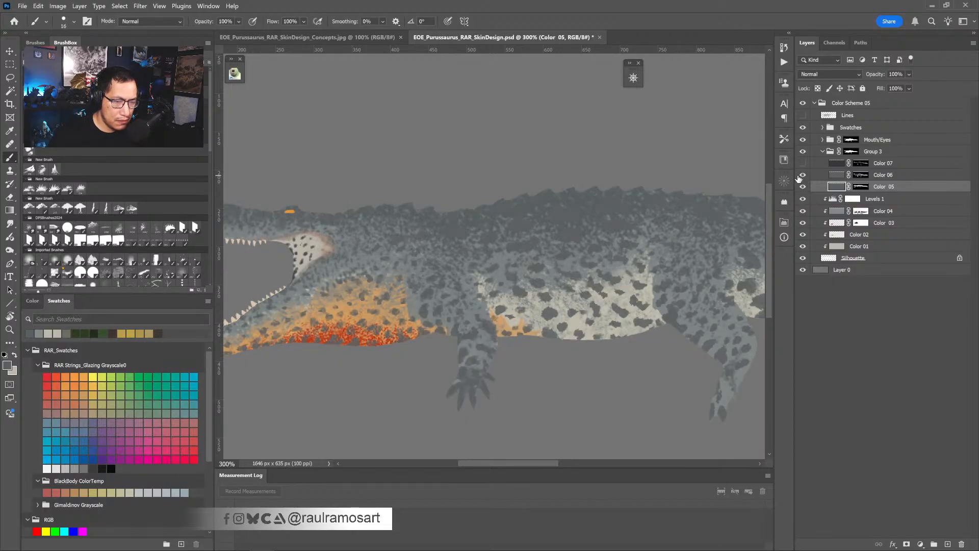
# - Compare the concept with and without Color 07, and select Color 06 to recheck its spots with the layer hidden and shown
pyautogui.click(803, 163)
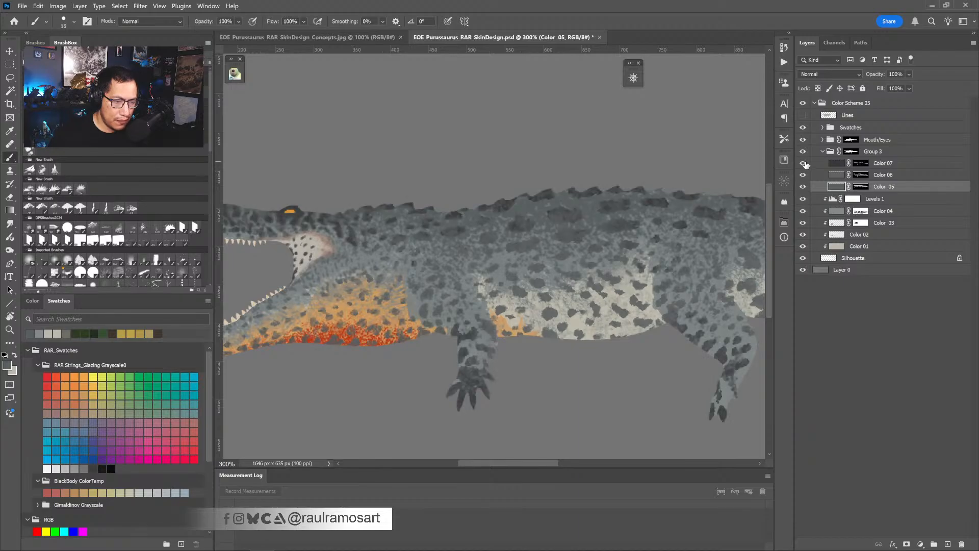
pyautogui.click(804, 164)
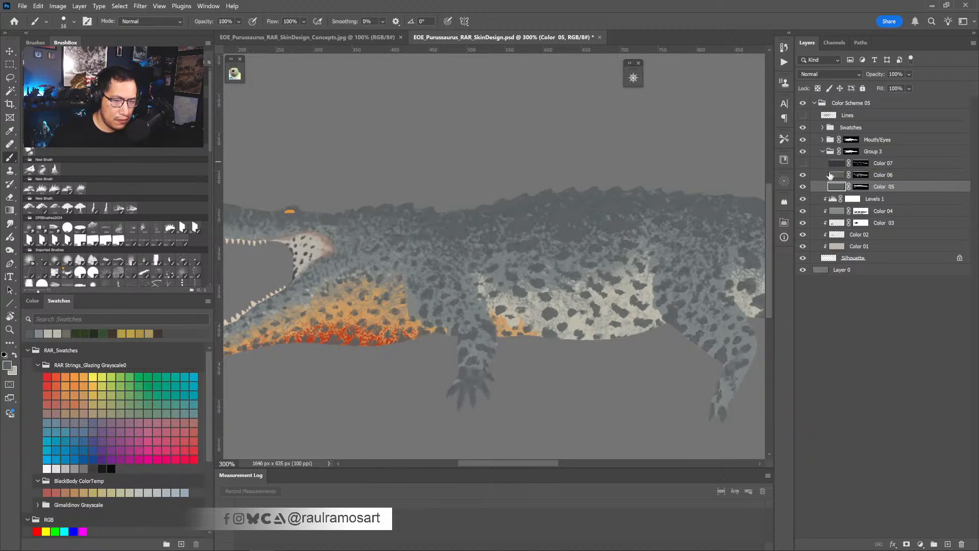
pyautogui.click(831, 176)
pyautogui.click(803, 176)
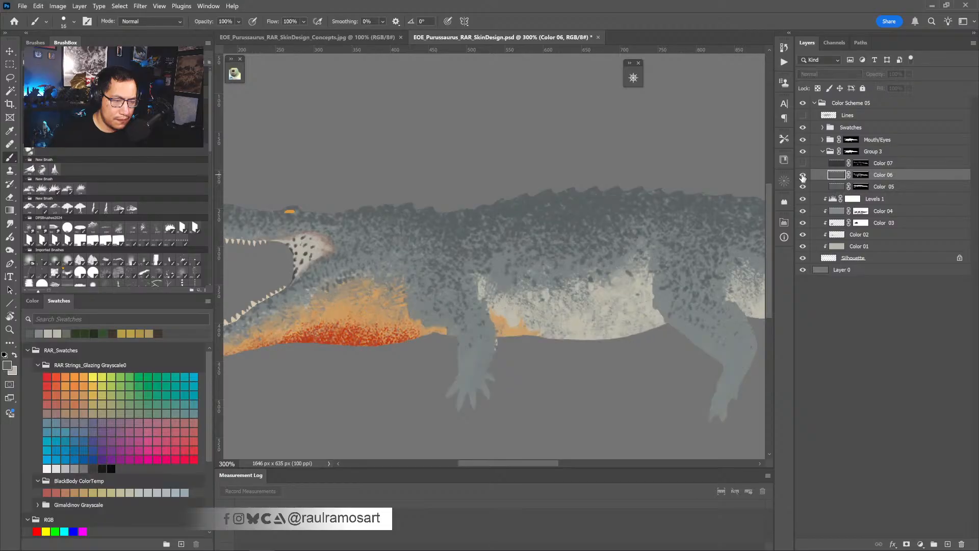
pyautogui.click(803, 177)
pyautogui.click(802, 177)
pyautogui.click(802, 176)
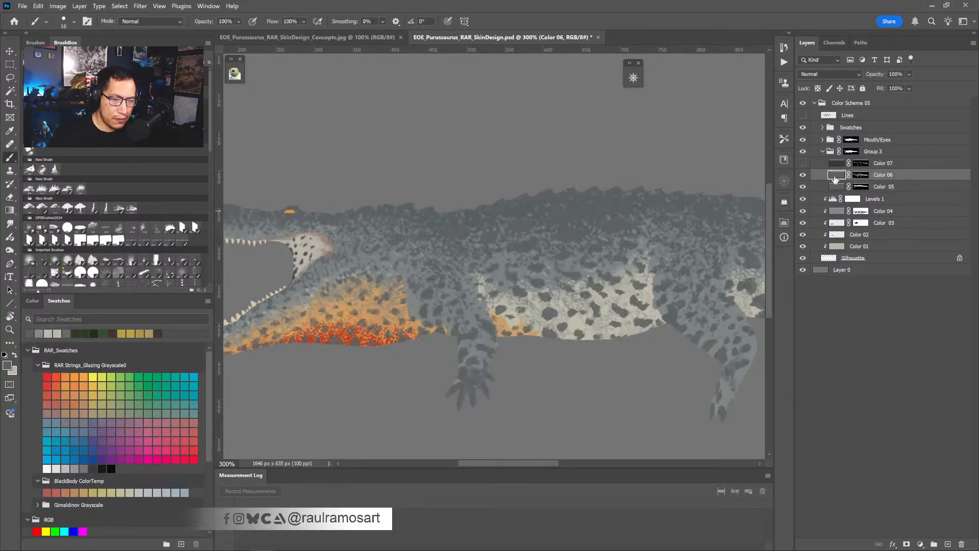
# - Sample the color of a Color 06 spot on the concept and copy its hex code 5d6162
pyautogui.keyDown('alt'); pyautogui.click(493, 323); pyautogui.keyUp('alt')
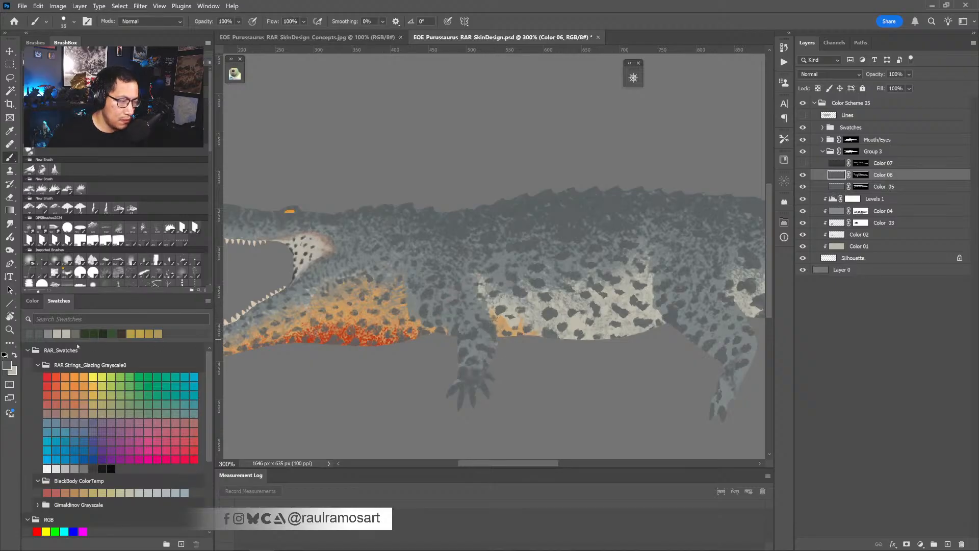
pyautogui.click(7, 365)
pyautogui.hotkey('ctrl', 'c')
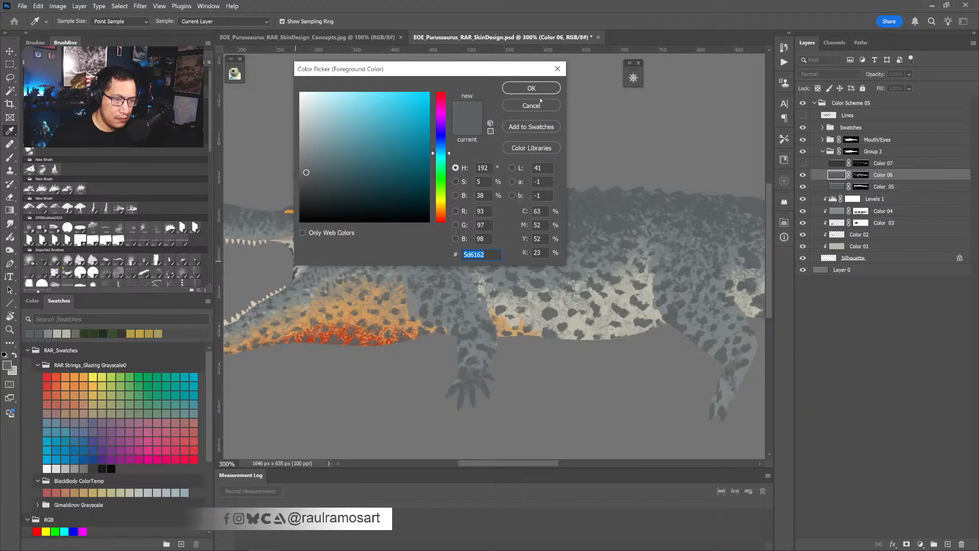
pyautogui.click(531, 88)
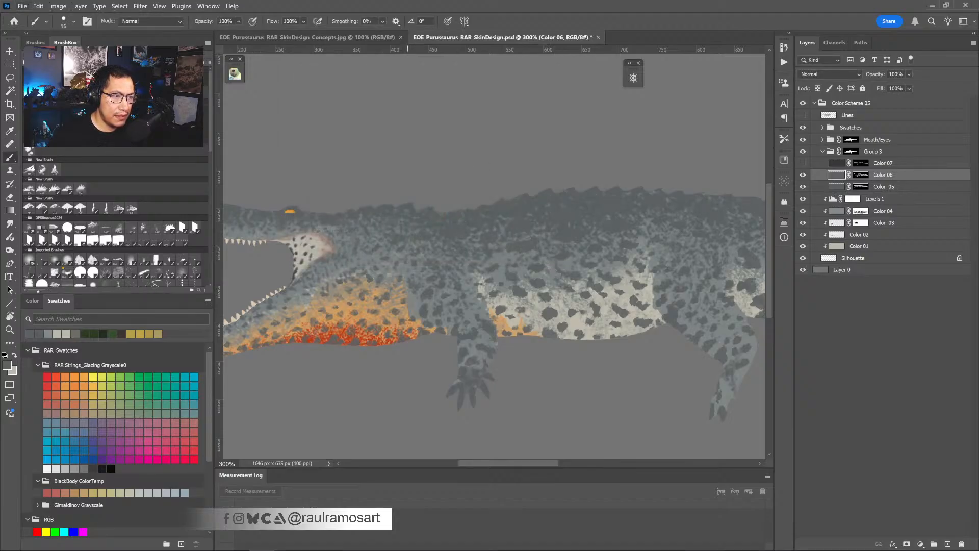
# - Switch to Substance Painter and set the Color 4 layer's base color to hex 5d6162
pyautogui.moveTo(287, 541)
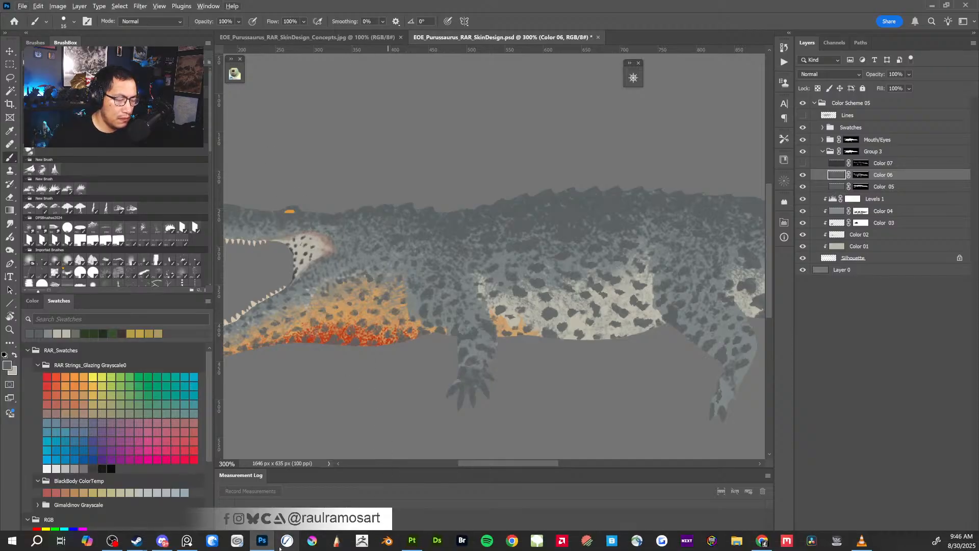
pyautogui.click(412, 540)
pyautogui.click(866, 99)
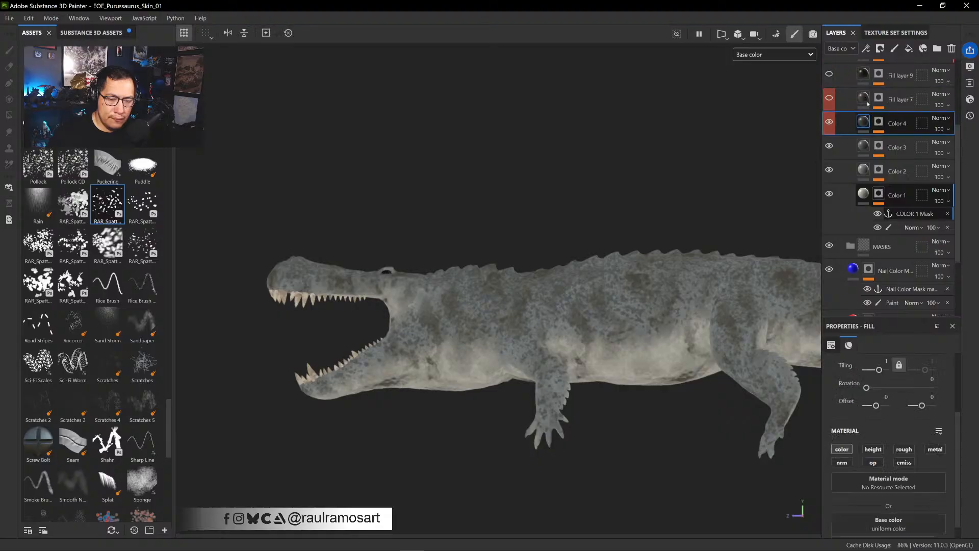
pyautogui.scroll(-1, 904, 487)
pyautogui.click(918, 529)
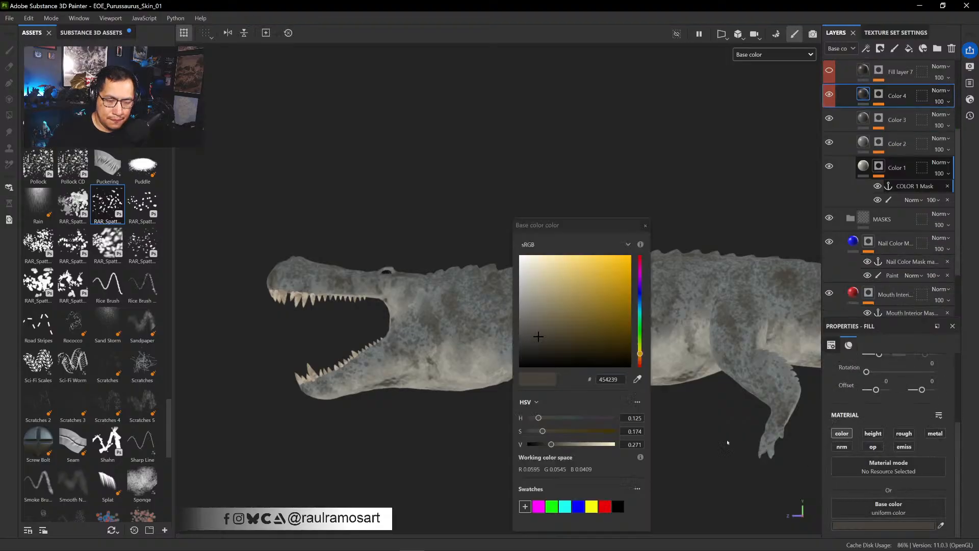
pyautogui.doubleClick(620, 380)
pyautogui.hotkey('ctrl', 'v')
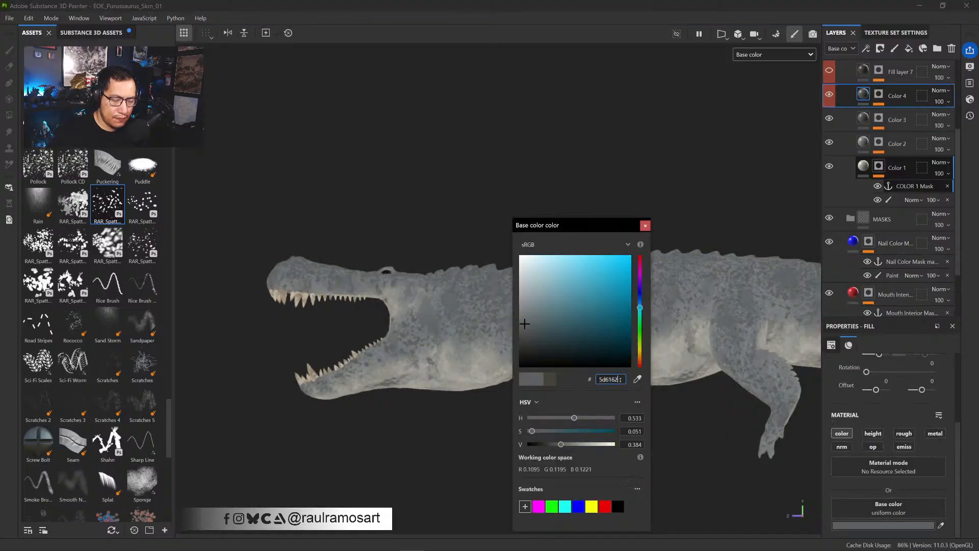
# - Open the Color 4 mask and hide its Grunge Galvanic Large fill effect
pyautogui.click(879, 96)
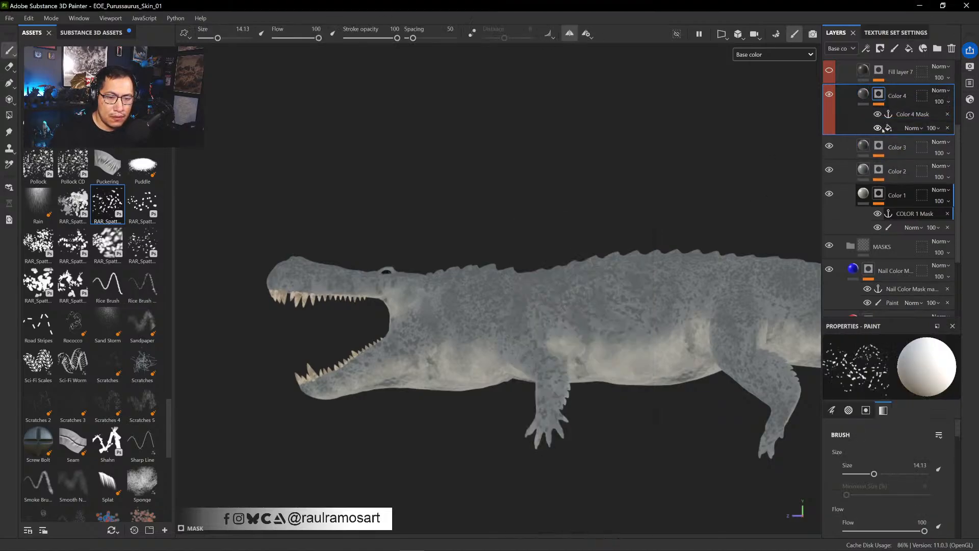
pyautogui.click(879, 128)
pyautogui.rightClick(895, 128)
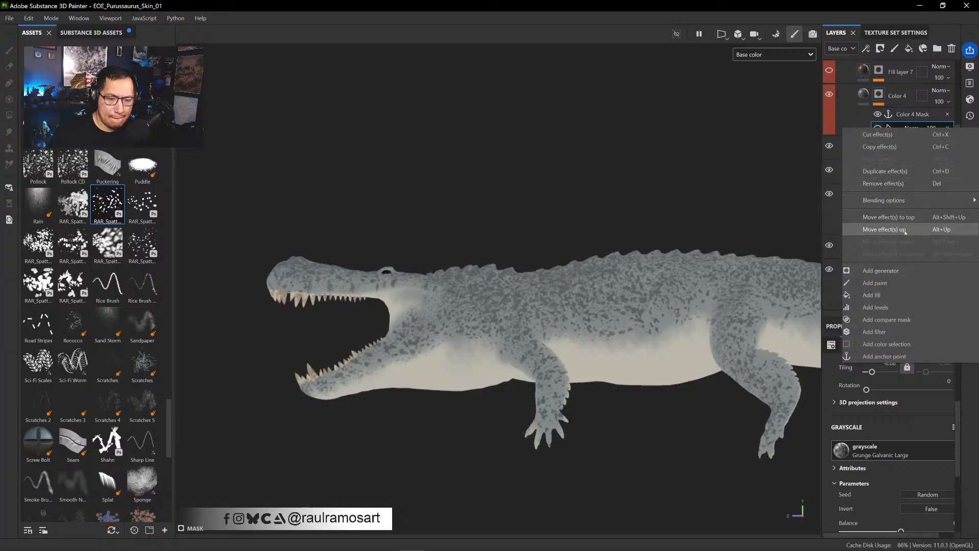
pyautogui.click(871, 294)
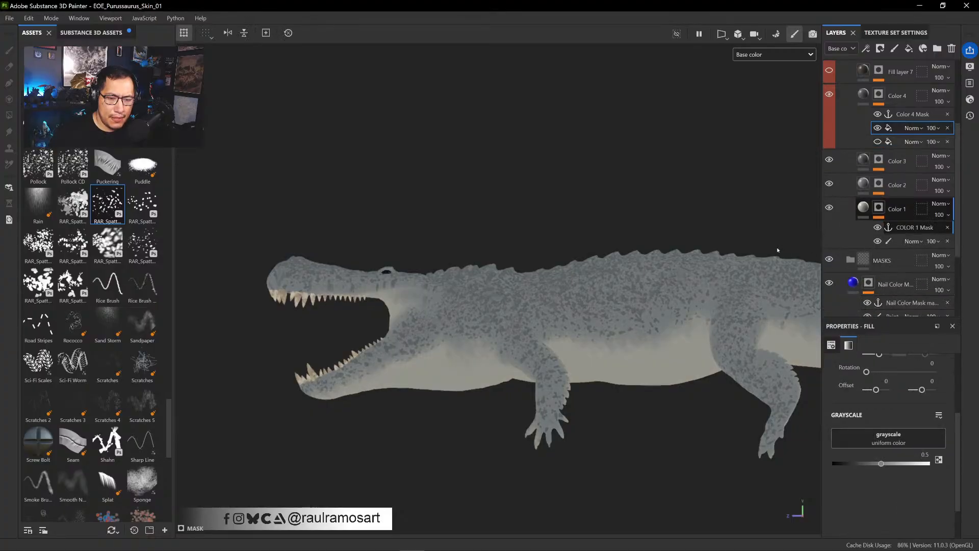
pyautogui.hotkey('ctrl', 'z')
# - Add a paint effect above the hidden fill in the Color 4 mask and choose the Chalk Strong brush at size 4.14
pyautogui.rightClick(899, 129)
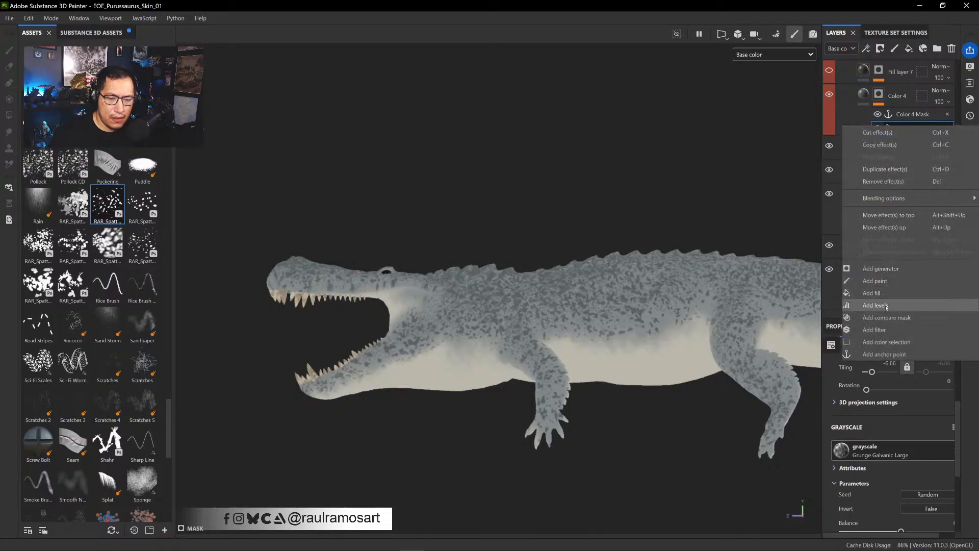
pyautogui.click(895, 282)
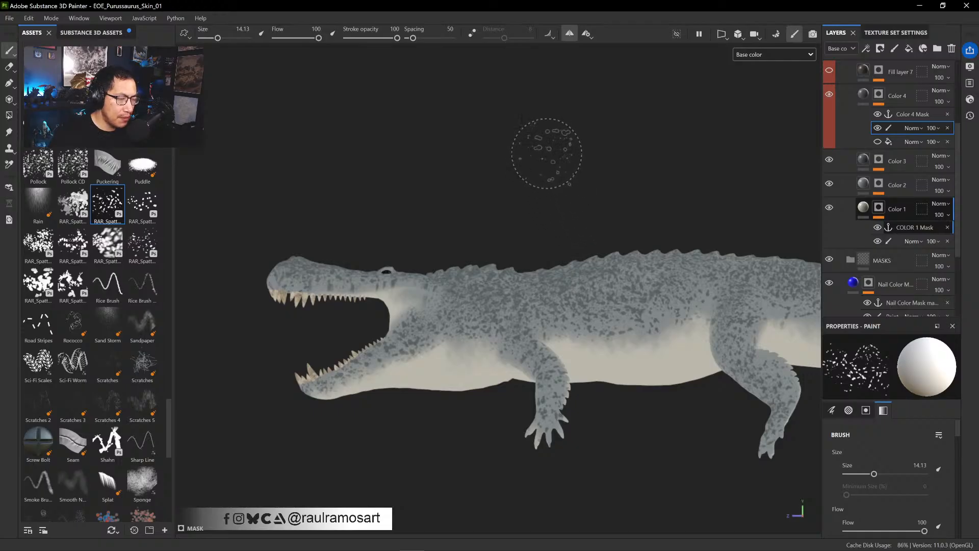
pyautogui.moveTo(546, 170)
pyautogui.keyDown('alt'); pyautogui.mouseDown(button='middle')
pyautogui.moveTo(522, 170)
pyautogui.moveTo(527, 151)
pyautogui.mouseUp(button='middle'); pyautogui.keyUp('alt')
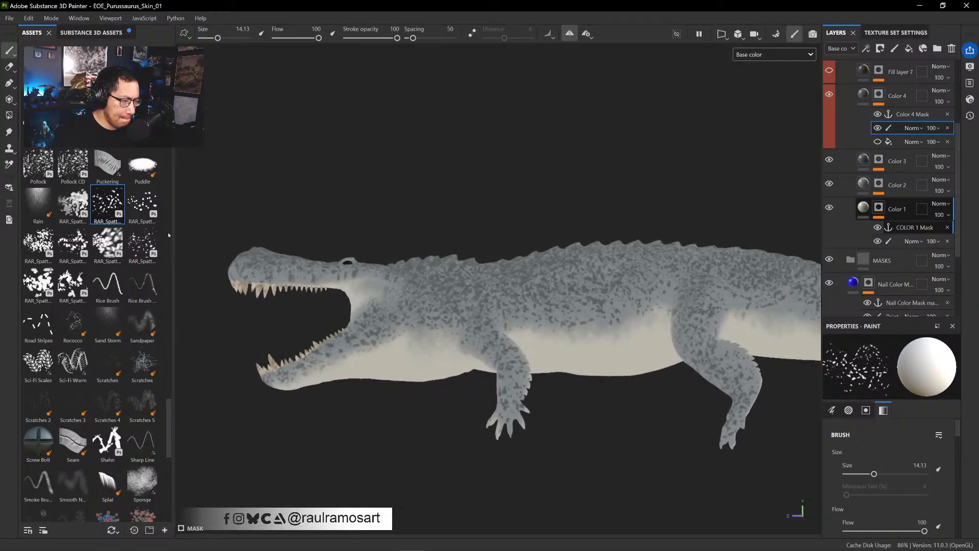
pyautogui.moveTo(171, 420); pyautogui.dragTo(176, 138)
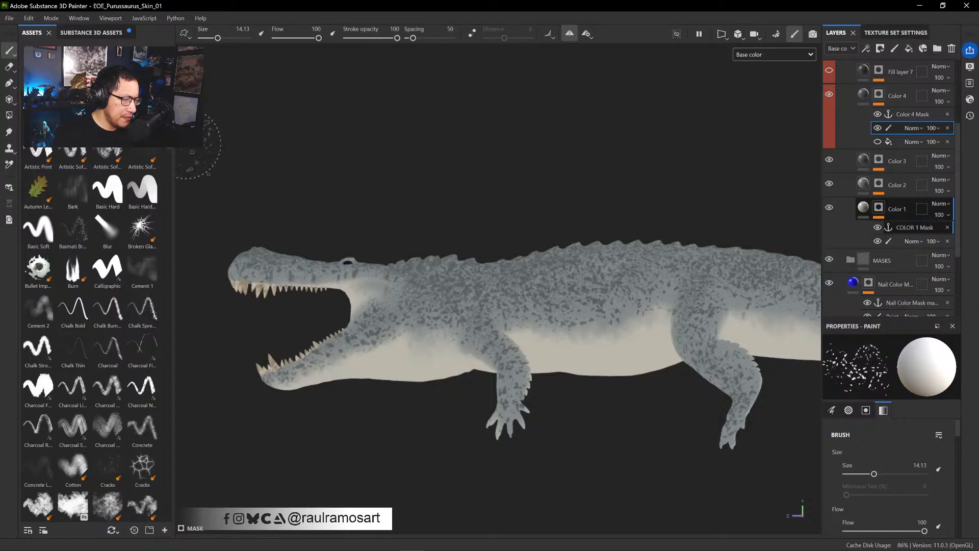
pyautogui.click(38, 347)
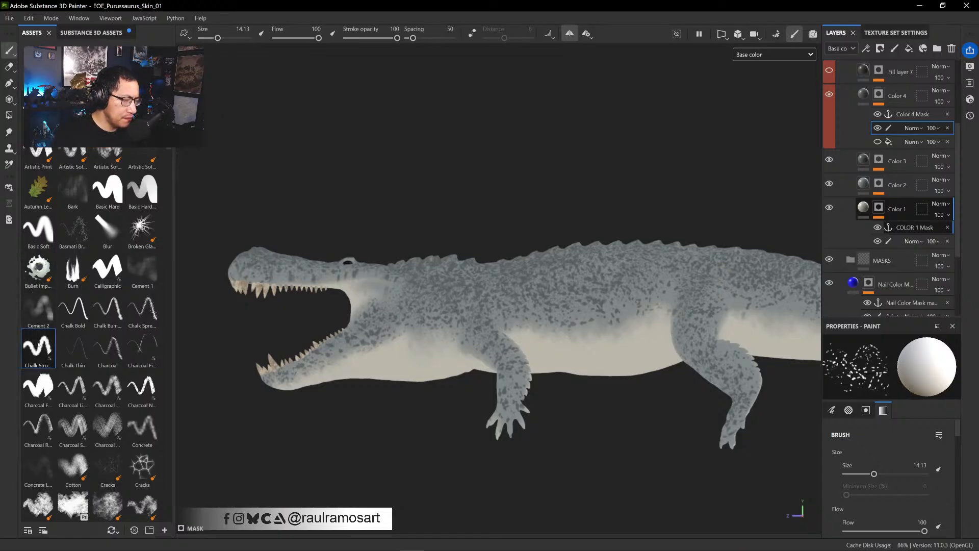
pyautogui.moveTo(502, 272)
pyautogui.keyDown('alt'); pyautogui.mouseDown(button='right')
pyautogui.moveTo(513, 272)
pyautogui.moveTo(511, 245)
pyautogui.mouseUp(button='right'); pyautogui.keyUp('alt')
pyautogui.moveTo(534, 216)
pyautogui.keyDown('alt'); pyautogui.mouseDown()
pyautogui.moveTo(509, 210)
pyautogui.moveTo(542, 211)
pyautogui.mouseUp(); pyautogui.keyUp('alt')
pyautogui.keyDown('alt'); pyautogui.moveTo(548, 203); pyautogui.dragTo(517, 201, button='middle'); pyautogui.keyUp('alt')
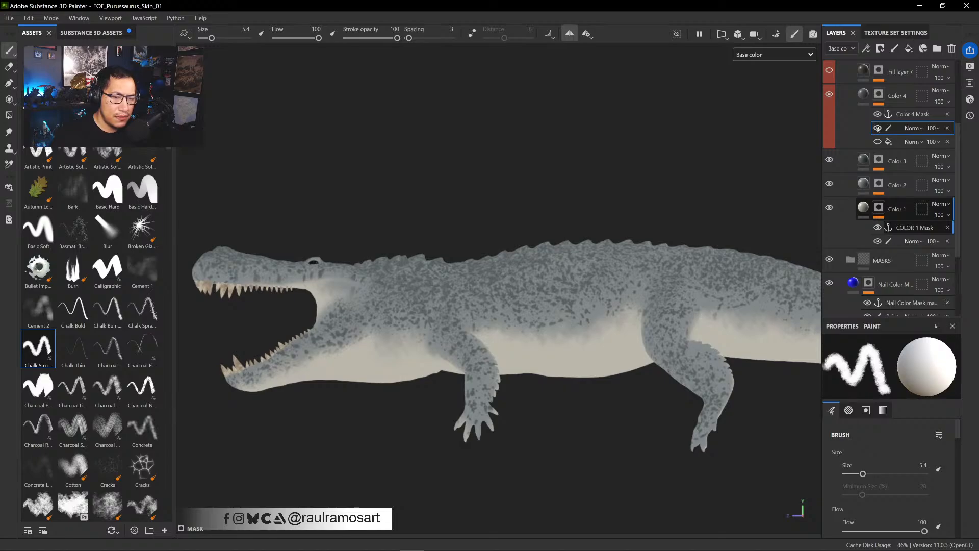
pyautogui.keyDown('ctrl'); pyautogui.moveTo(465, 303); pyautogui.dragTo(457, 303, button='right'); pyautogui.keyUp('ctrl')
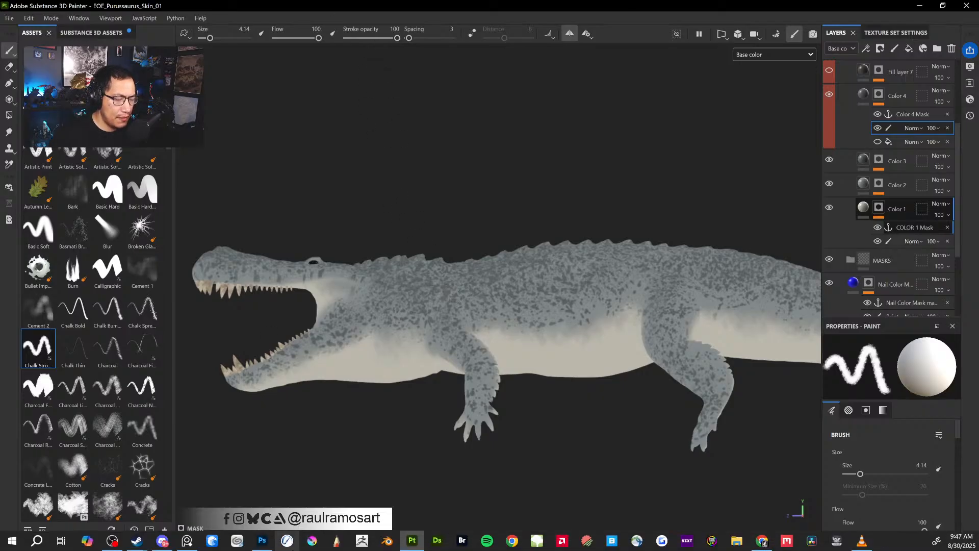
# - Switch to Photoshop and examine the spot pattern along the body, then across the whole concept
pyautogui.click(259, 540)
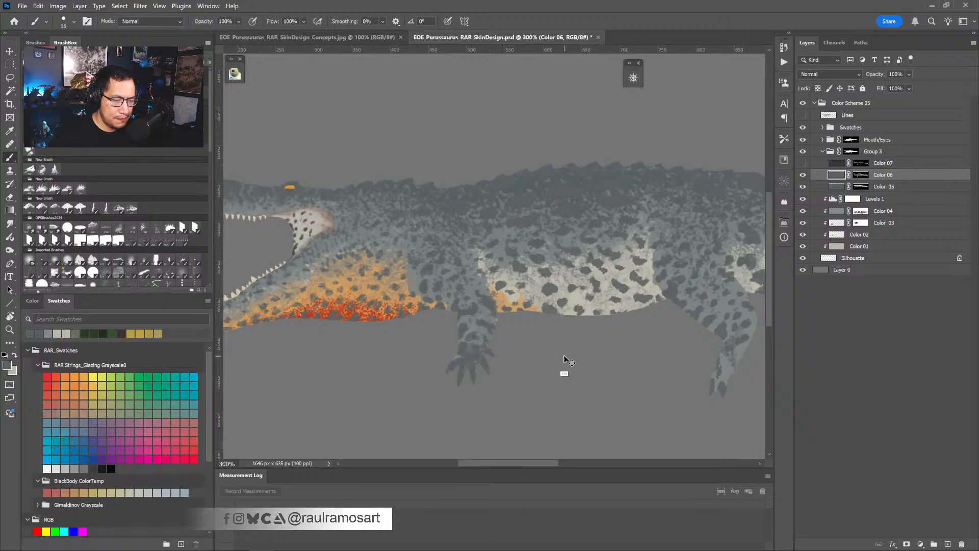
pyautogui.keyDown('alt'); pyautogui.moveTo(564, 356); pyautogui.dragTo(548, 359); pyautogui.keyUp('alt')
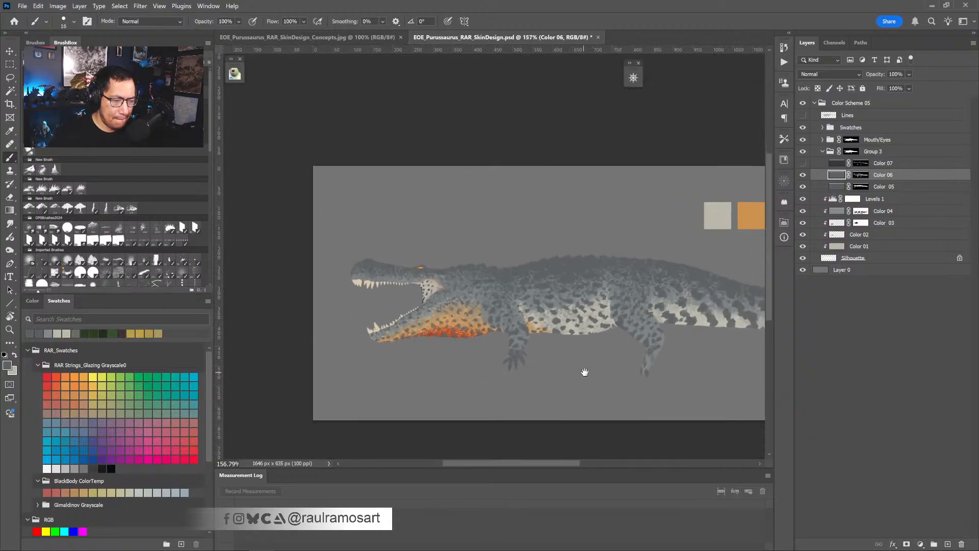
pyautogui.moveTo(613, 383); pyautogui.dragTo(545, 368)
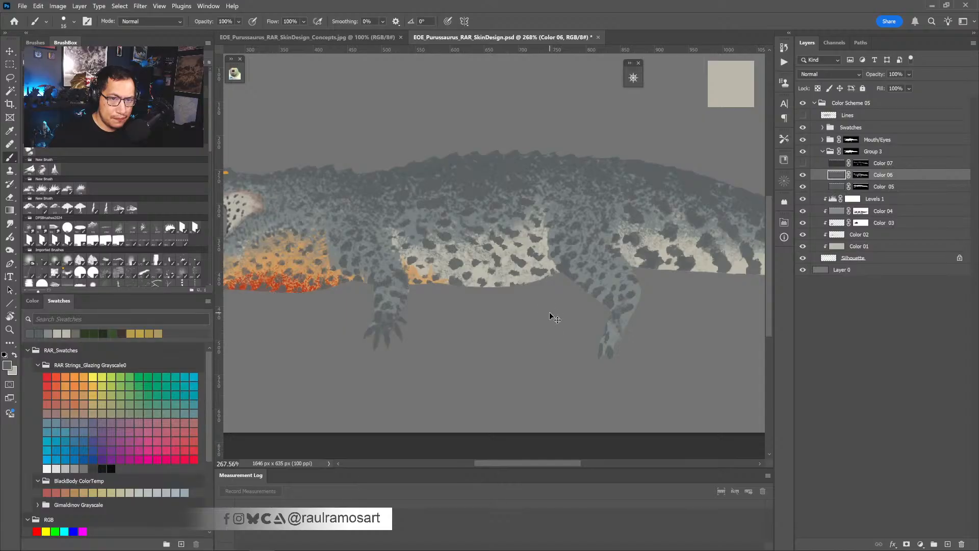
pyautogui.hotkey('ctrl', '0')
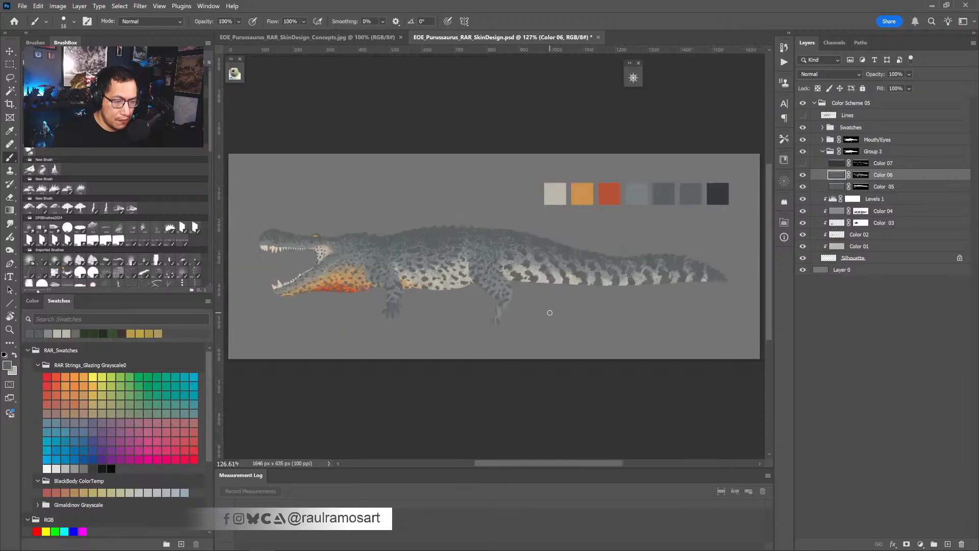
# - Hide Color 05, Levels 1, Color 04, Color 03 and Color 02 to isolate the Color 06 spots over Color 01
pyautogui.click(803, 187)
pyautogui.click(803, 188)
pyautogui.click(802, 189)
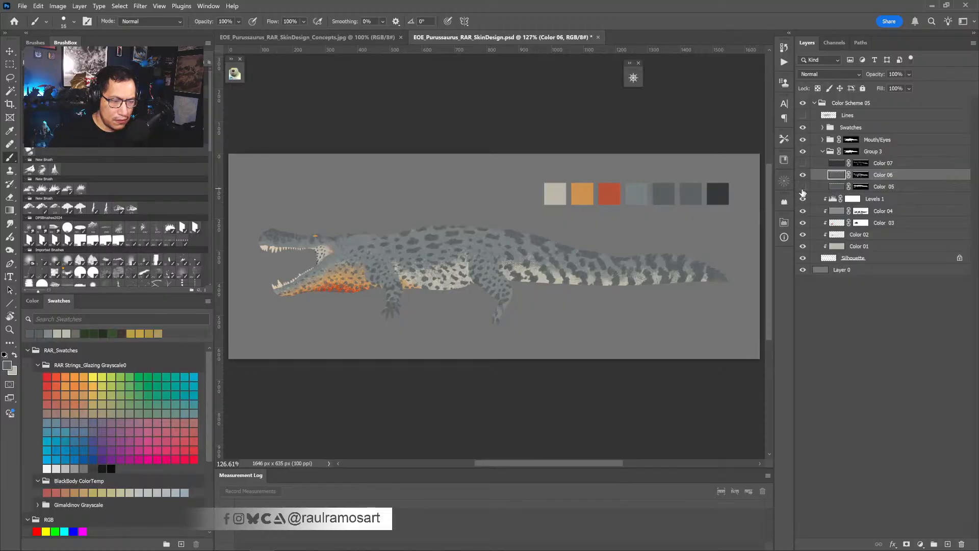
pyautogui.click(803, 211)
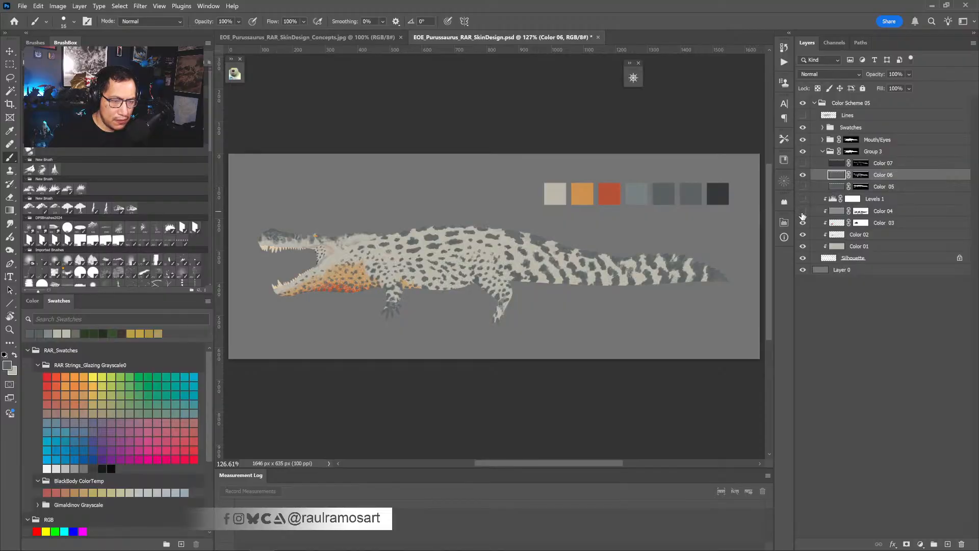
pyautogui.click(802, 222)
pyautogui.click(802, 235)
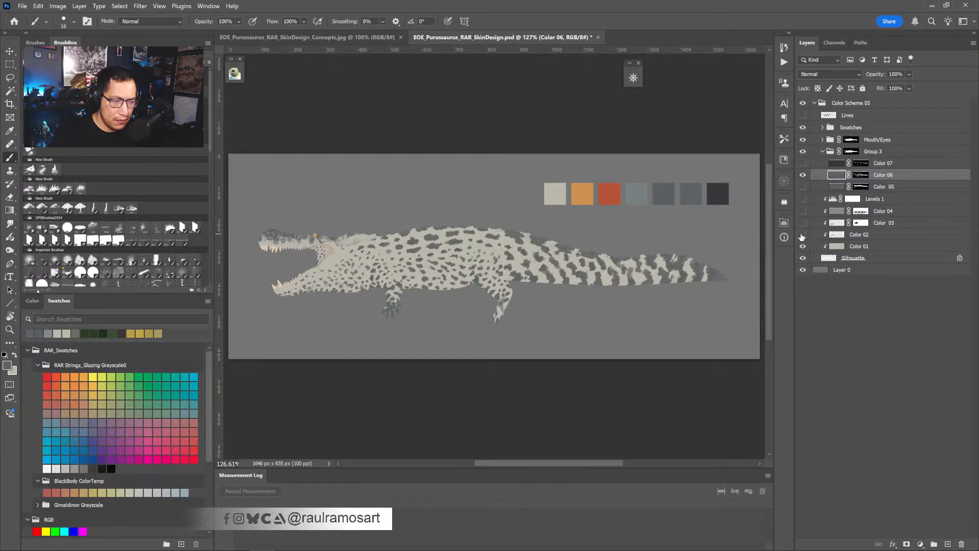
pyautogui.click(803, 247)
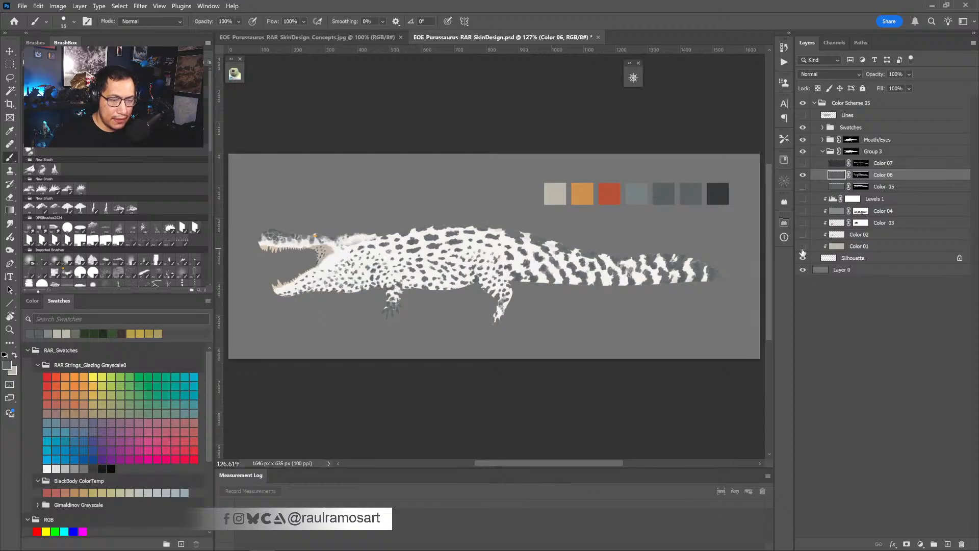
pyautogui.click(803, 246)
pyautogui.click(803, 235)
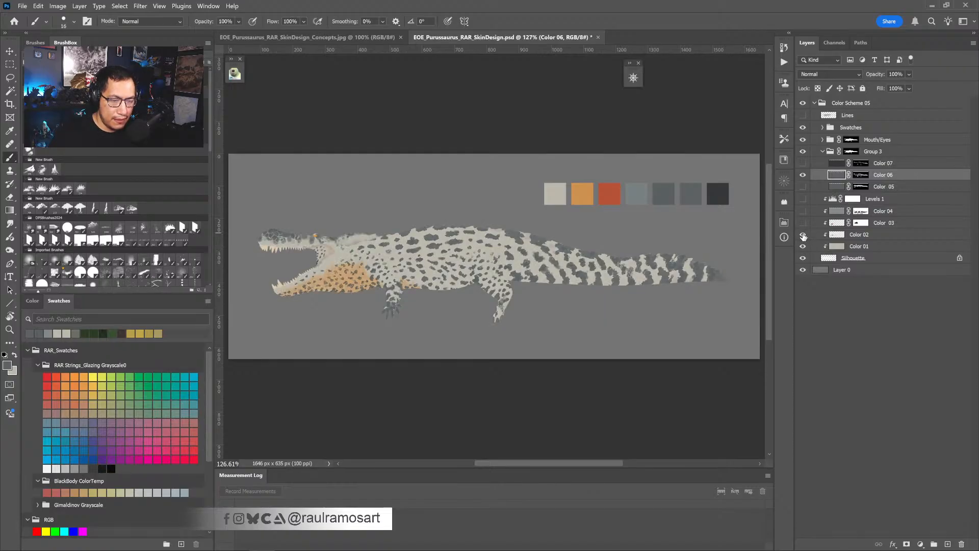
pyautogui.click(802, 235)
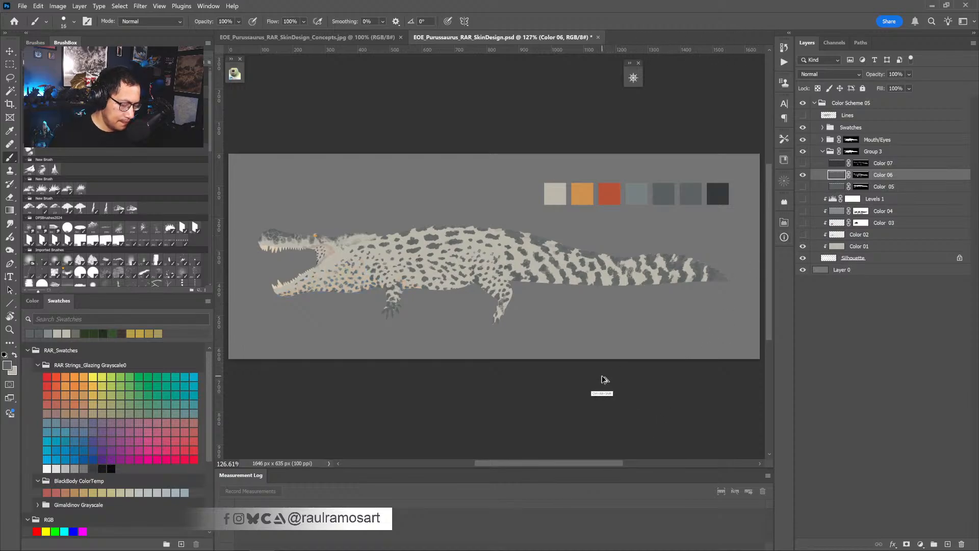
# - Capture a screenshot of the whole crocodile with its isolated spots as a painting reference
pyautogui.hotkey('ctrl', 'shift', 'c')
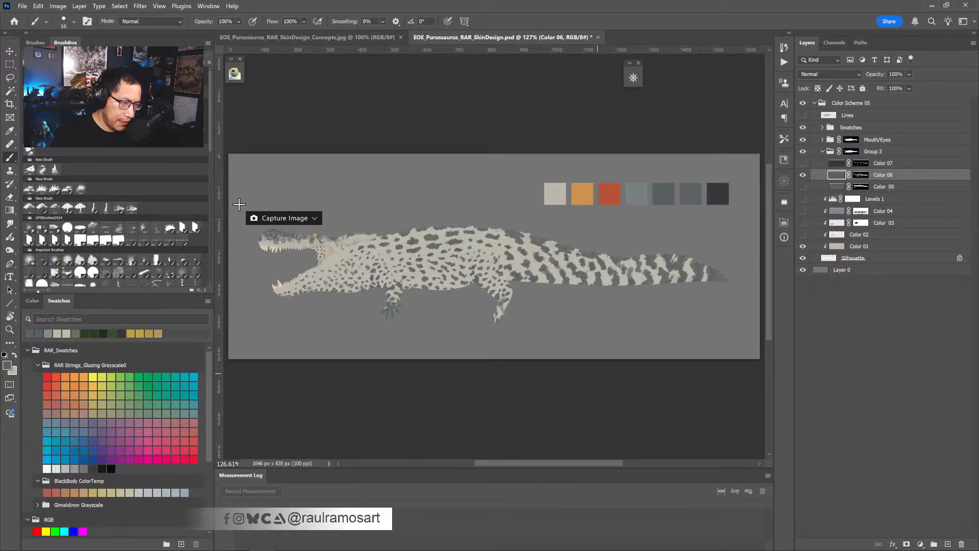
pyautogui.moveTo(239, 206); pyautogui.dragTo(745, 344)
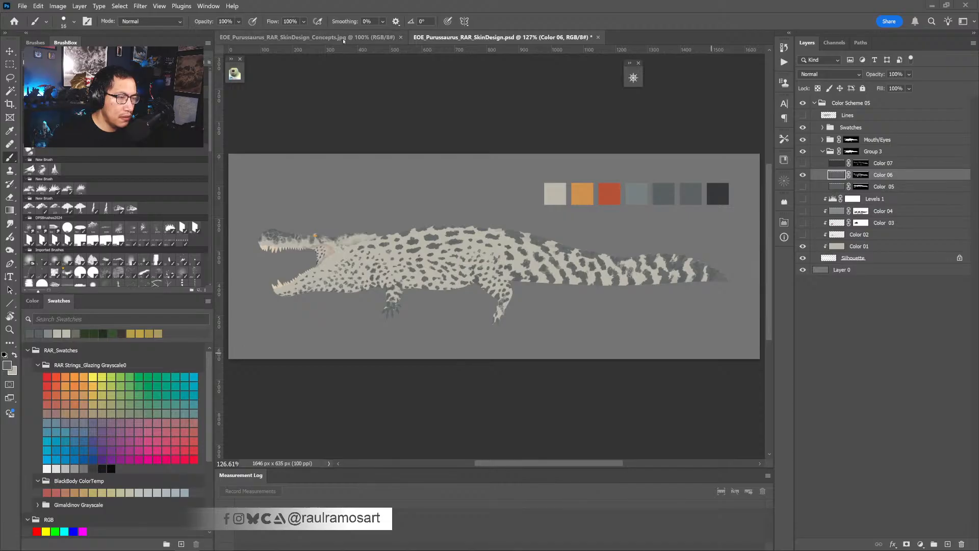
# - Switch to Substance Painter and set the Chalk Strong brush to size 2.2 for painting the Color 4 mask
pyautogui.moveTo(237, 542)
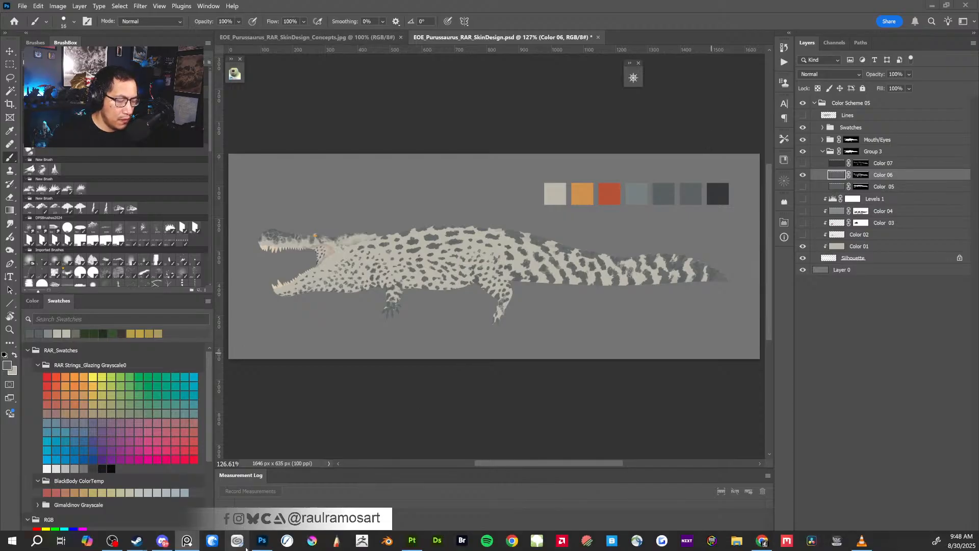
pyautogui.click(411, 540)
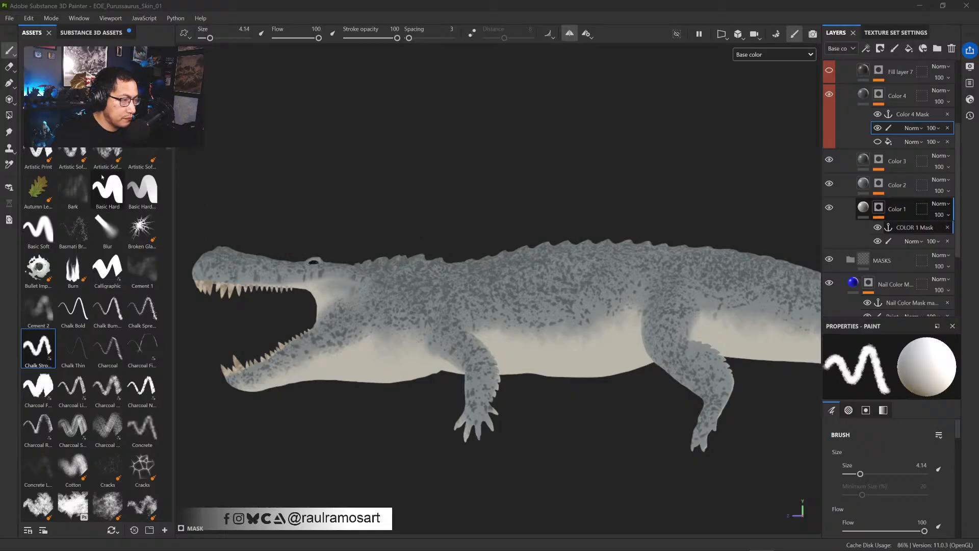
pyautogui.click(40, 352)
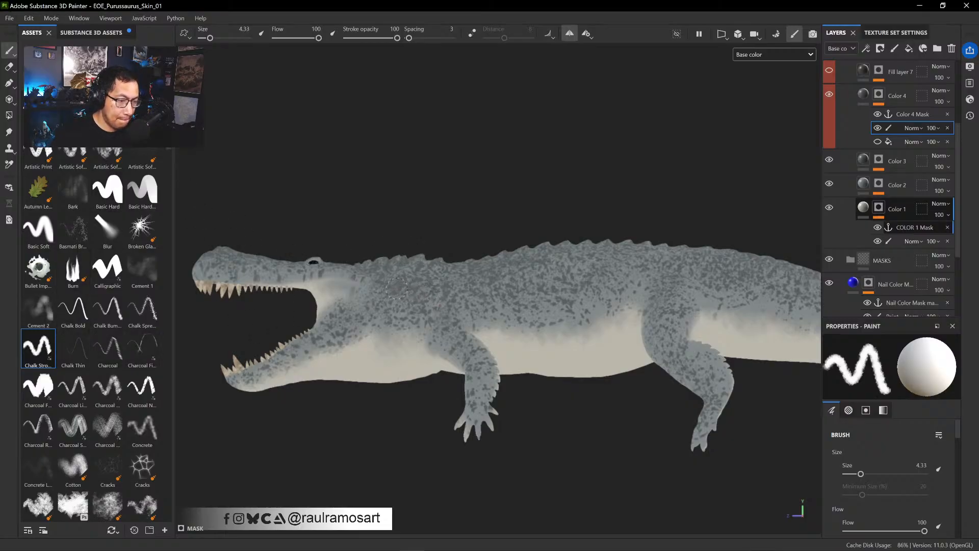
pyautogui.moveTo(381, 276)
pyautogui.keyDown('ctrl'); pyautogui.mouseDown(button='right')
pyautogui.moveTo(347, 276)
pyautogui.moveTo(357, 276)
pyautogui.mouseUp(button='right'); pyautogui.keyUp('ctrl')
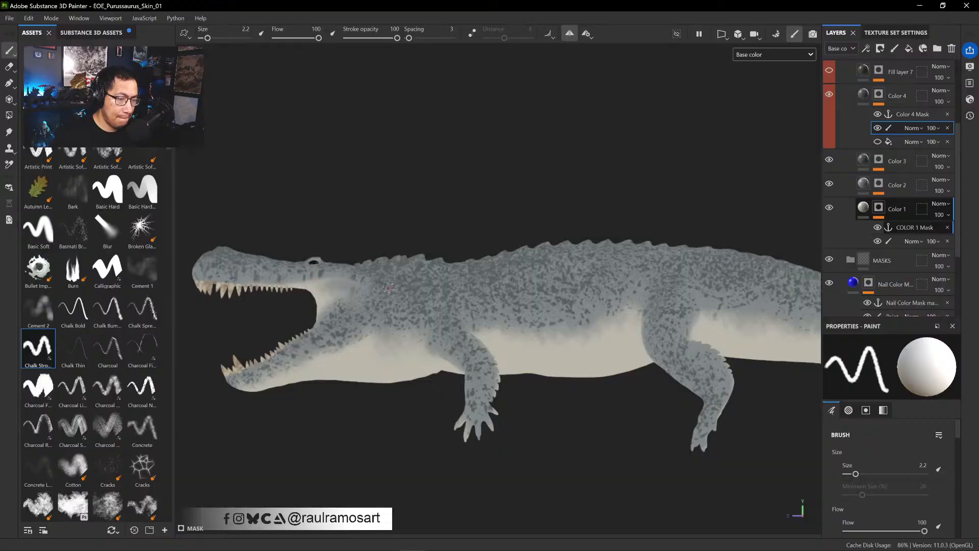
# - Hide the Color 3 layer to leave the body clear for painting the Color 4 spots
pyautogui.click(829, 160)
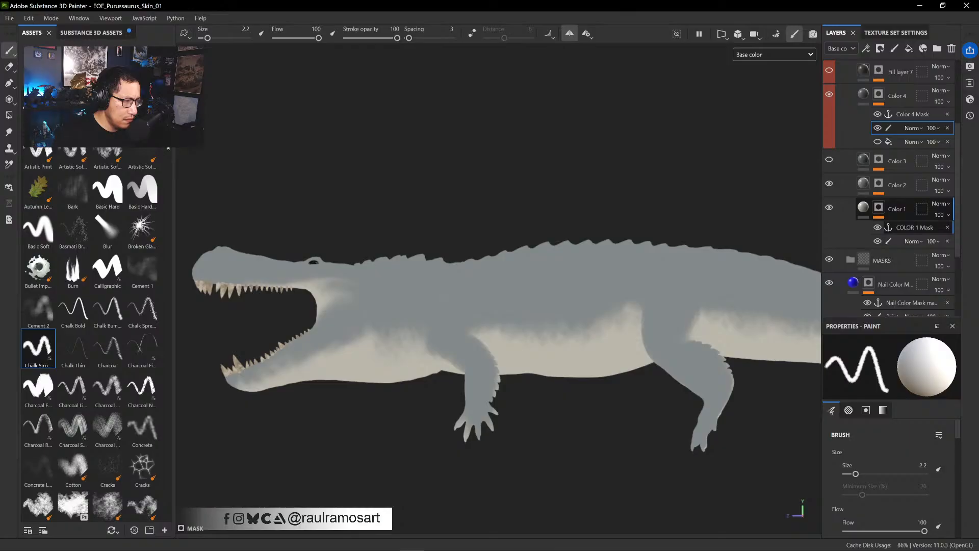
# - Try one of the Kyle's Real brushes with a test dab on the neck, reduce its size to 5.01, and undo the dab
pyautogui.scroll(-10, 176, 216)
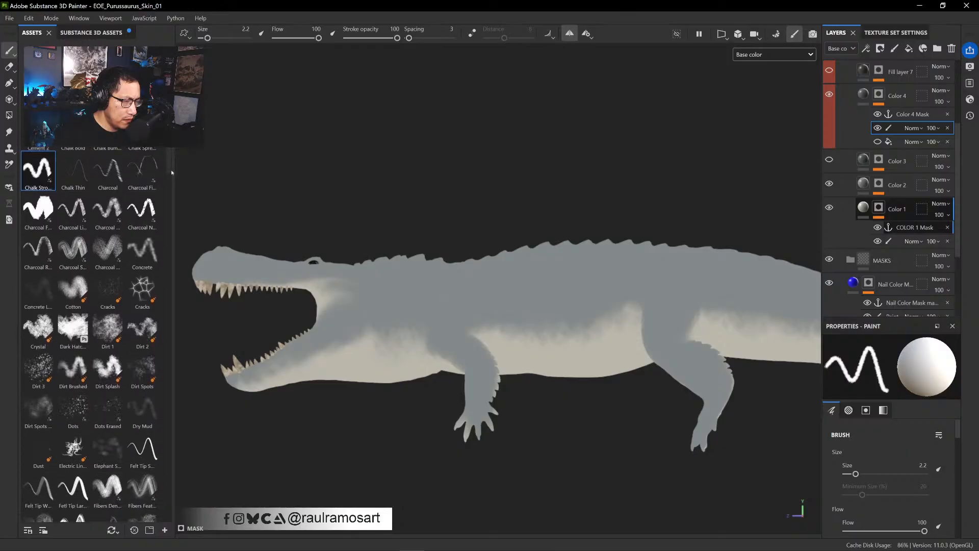
pyautogui.scroll(-10, 176, 217)
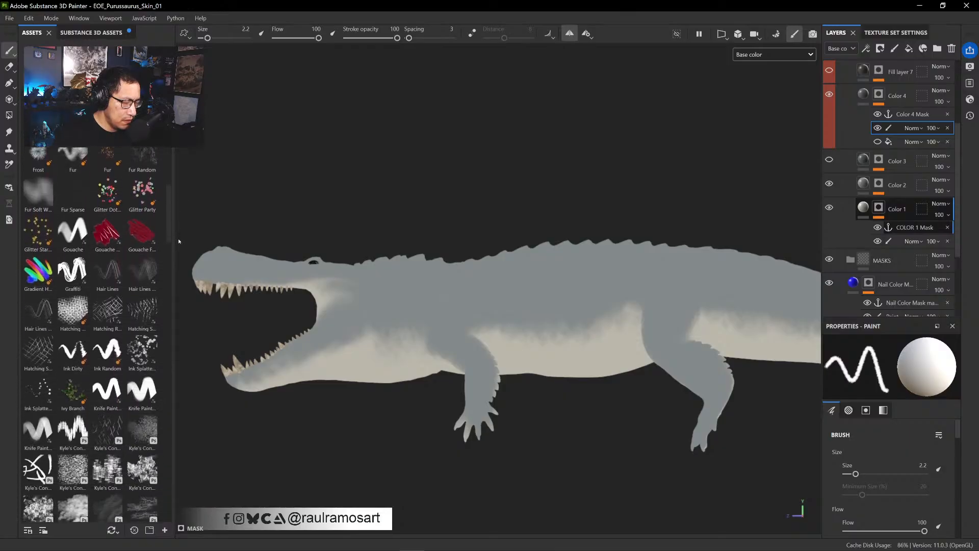
pyautogui.scroll(-10, 181, 266)
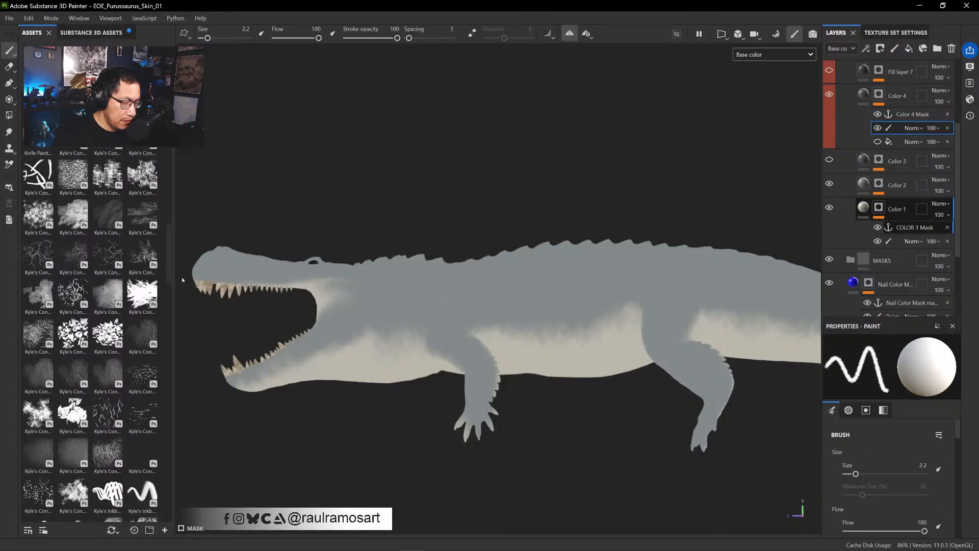
pyautogui.scroll(-10, 184, 314)
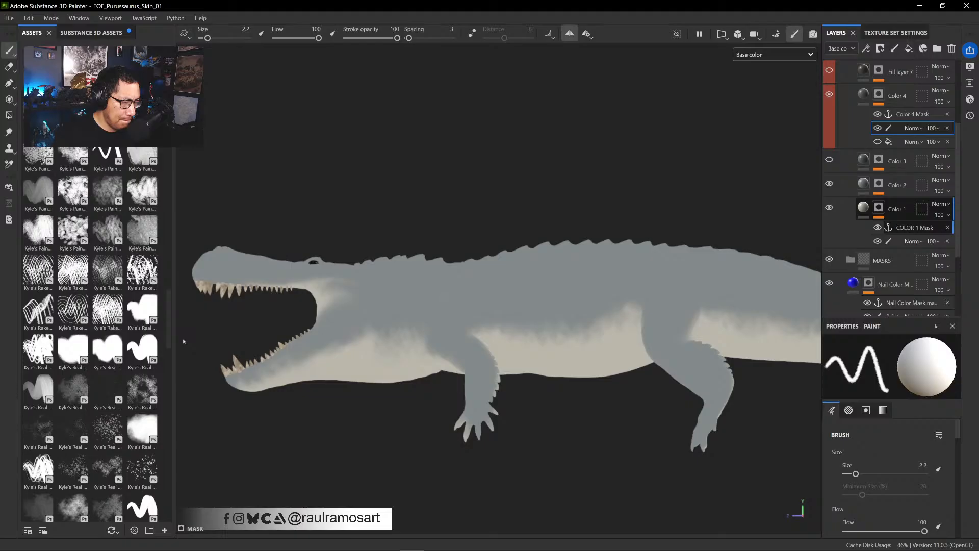
pyautogui.scroll(-2, 182, 338)
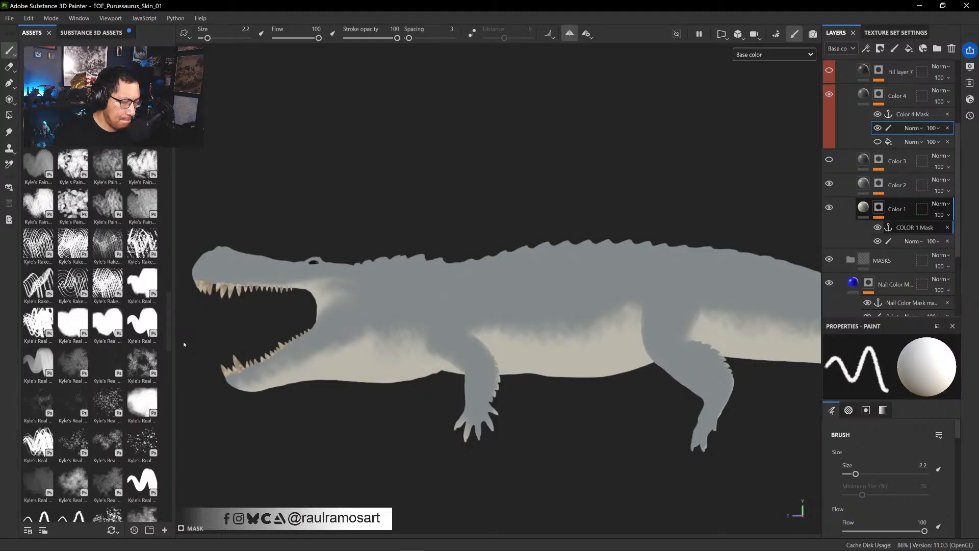
pyautogui.click(107, 324)
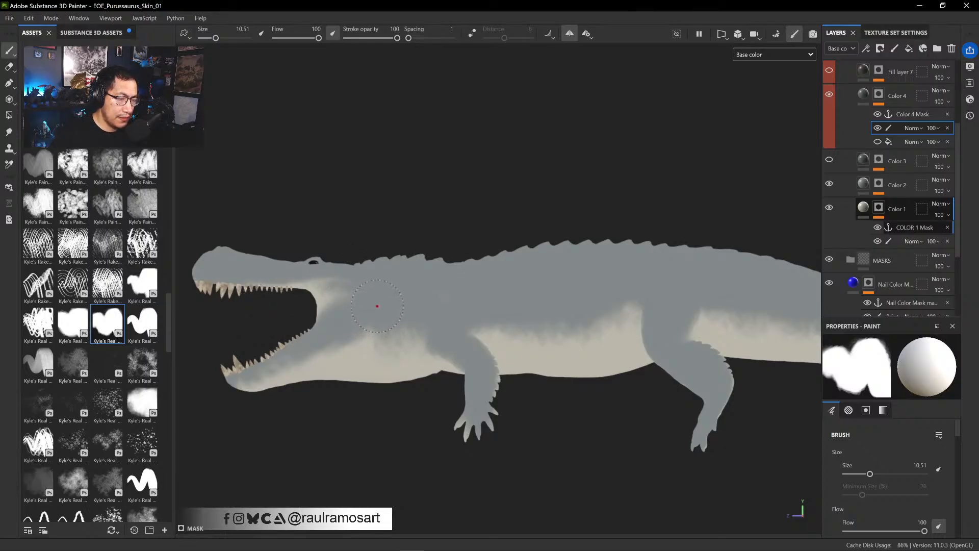
pyautogui.click(383, 303)
pyautogui.press('[')
pyautogui.press('[')
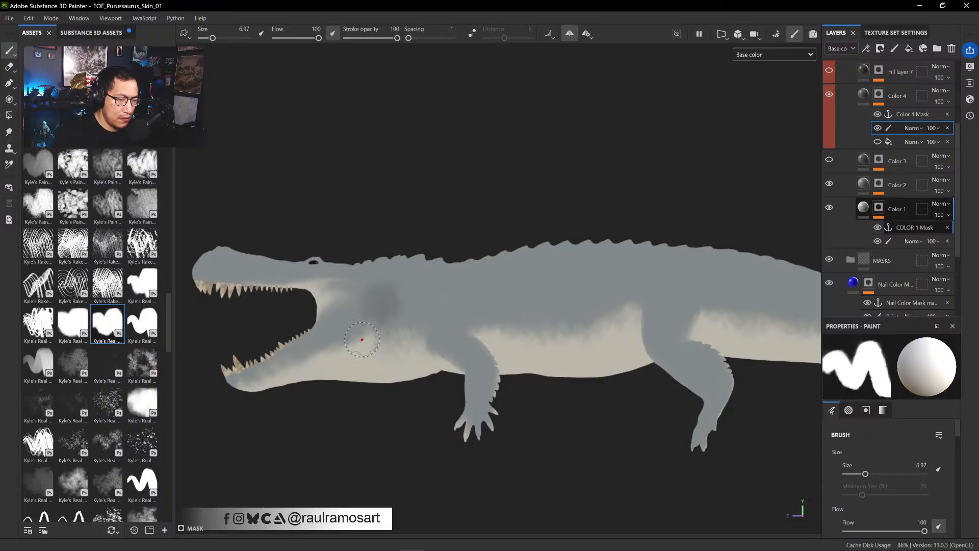
pyautogui.press('[')
pyautogui.hotkey('ctrl', 'z')
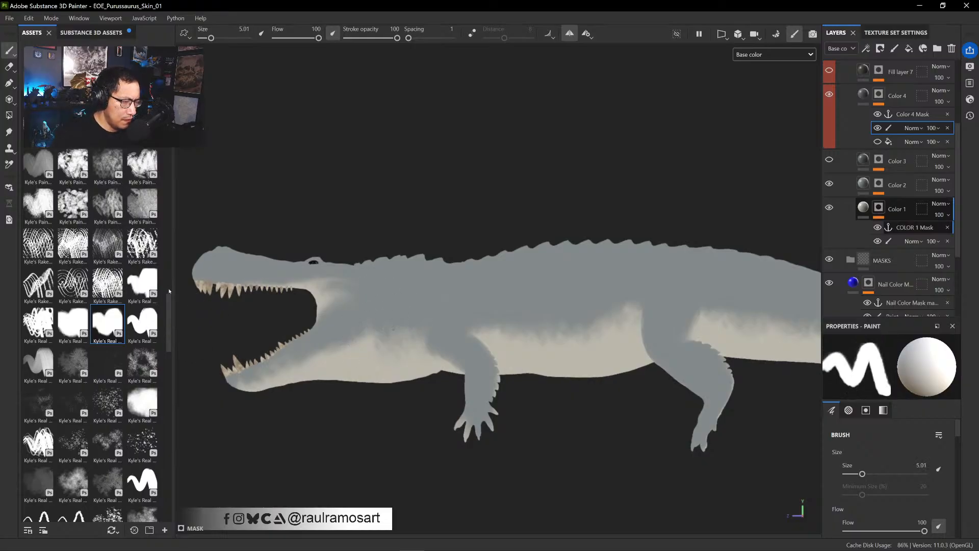
# - Choose the Ink Dirty brush at size 15 and paint irregular Color 4 spots over the side of the neck and the throat
pyautogui.moveTo(168, 323)
pyautogui.mouseDown()
pyautogui.moveTo(170, 465)
pyautogui.moveTo(178, 328)
pyautogui.moveTo(164, 213)
pyautogui.mouseUp()
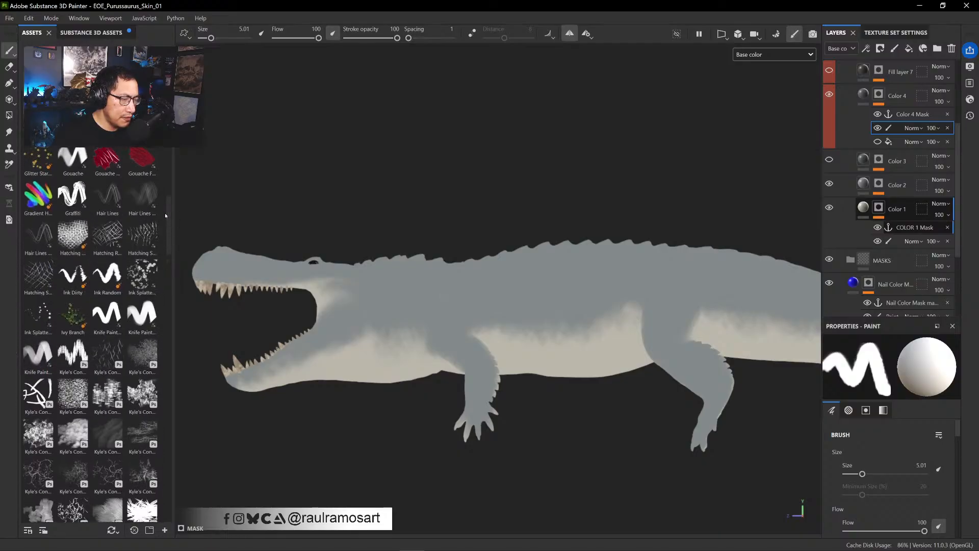
pyautogui.click(73, 275)
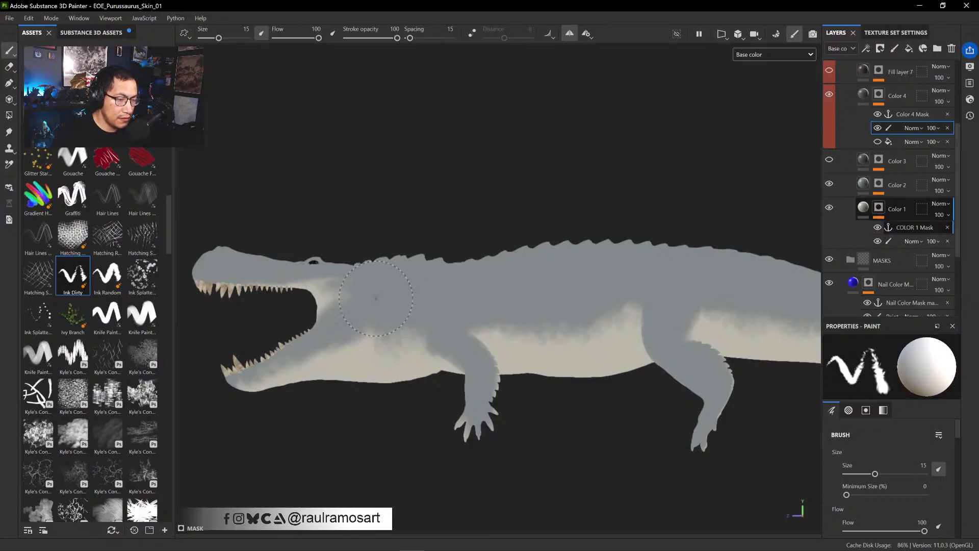
pyautogui.click(374, 300)
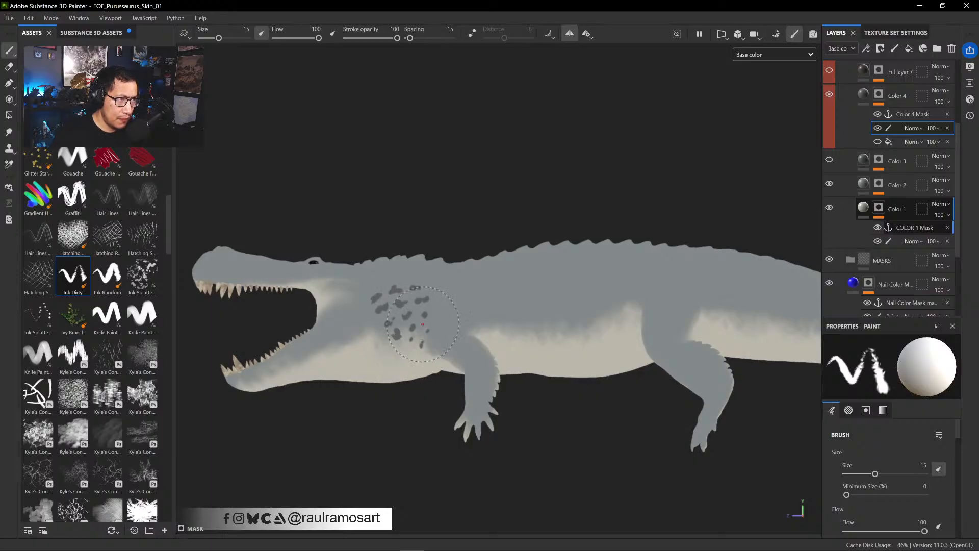
pyautogui.click(411, 352)
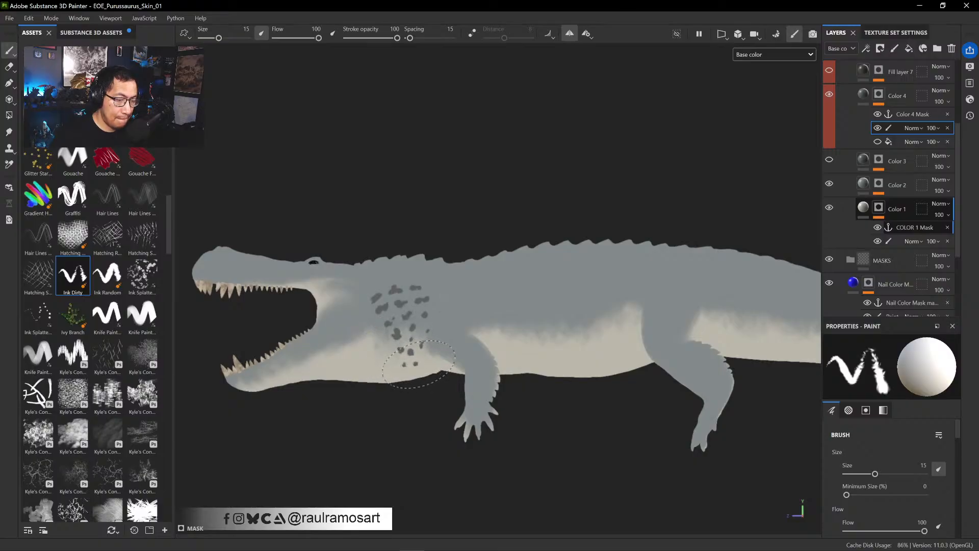
pyautogui.click(423, 359)
pyautogui.click(431, 368)
pyautogui.click(420, 373)
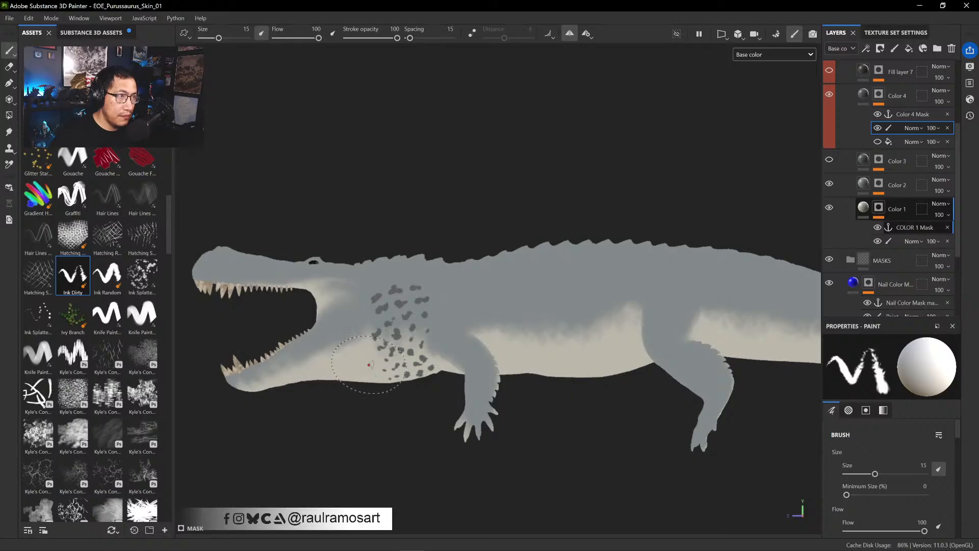
pyautogui.click(365, 334)
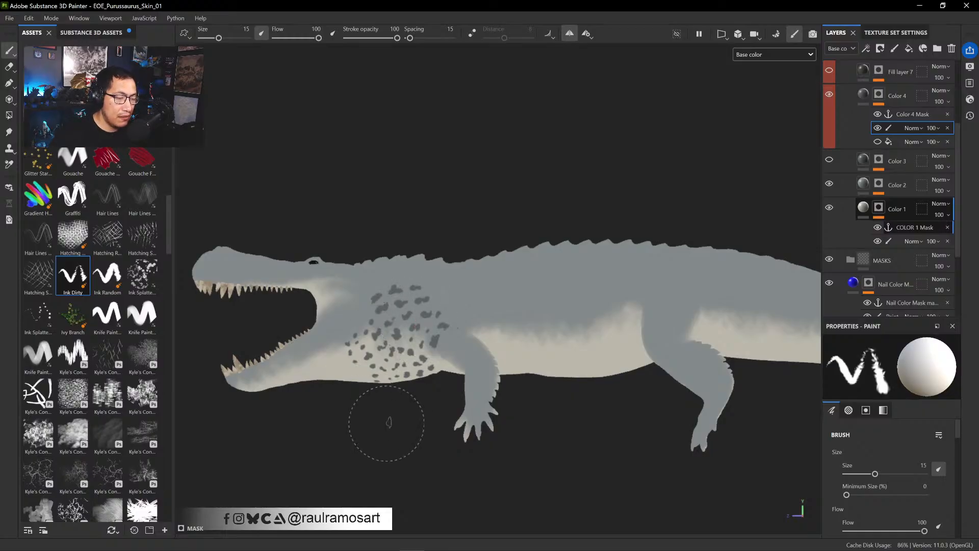
# - Extend the Color 4 spots along the lower jaw and across its underside to the throat's centre line
pyautogui.keyDown('ctrl'); pyautogui.keyDown('alt'); pyautogui.moveTo(363, 437); pyautogui.dragTo(409, 391); pyautogui.keyUp('alt'); pyautogui.keyUp('ctrl')
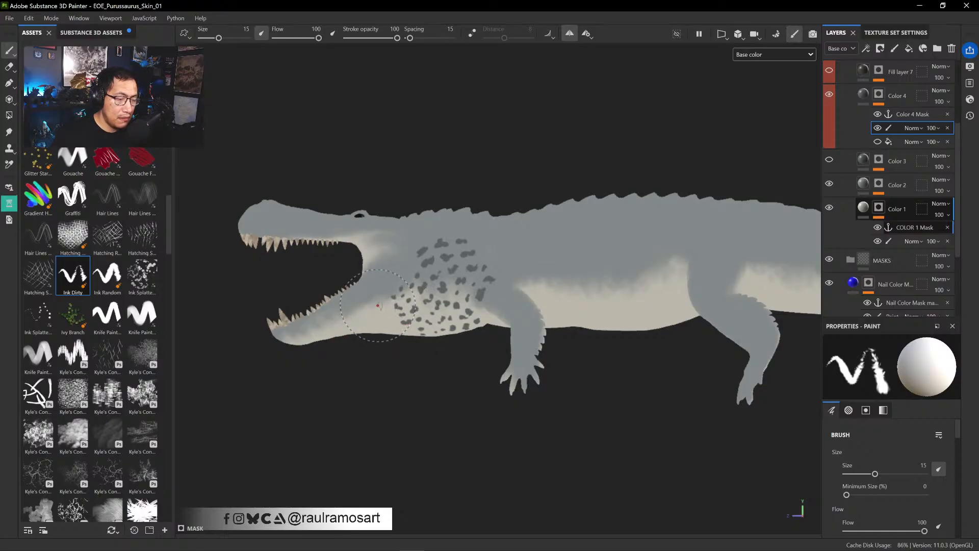
pyautogui.moveTo(378, 308); pyautogui.dragTo(382, 306)
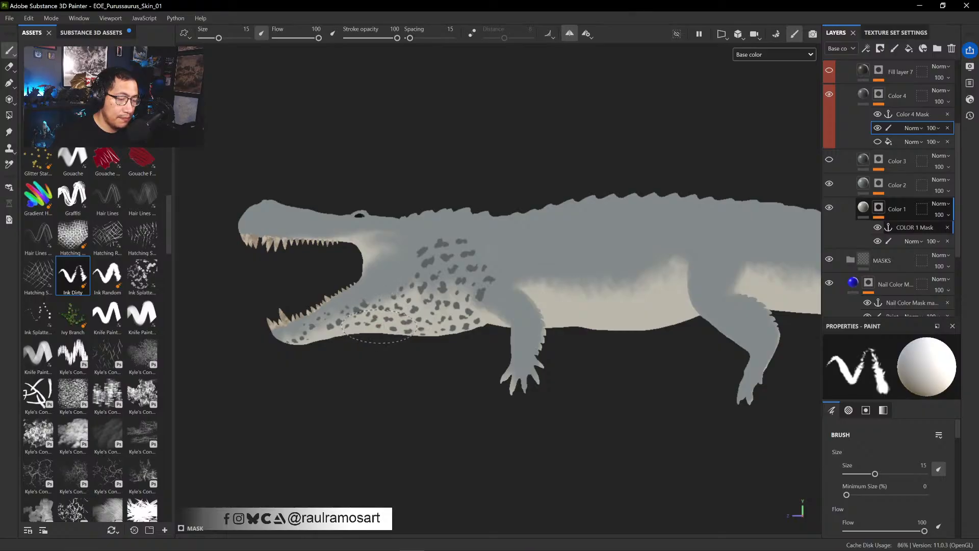
pyautogui.keyDown('alt'); pyautogui.moveTo(346, 366); pyautogui.dragTo(375, 320); pyautogui.keyUp('alt')
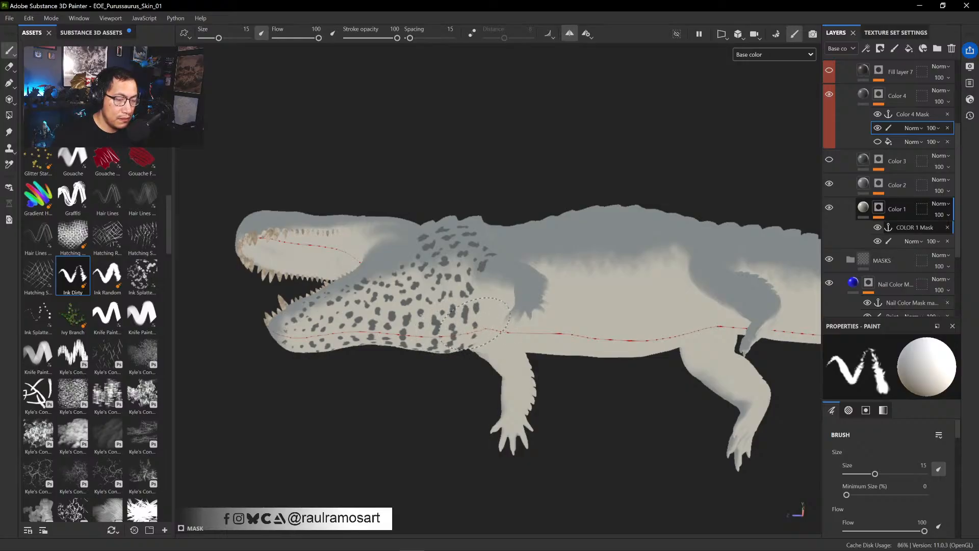
pyautogui.keyDown('alt'); pyautogui.moveTo(485, 319); pyautogui.dragTo(463, 433); pyautogui.keyUp('alt')
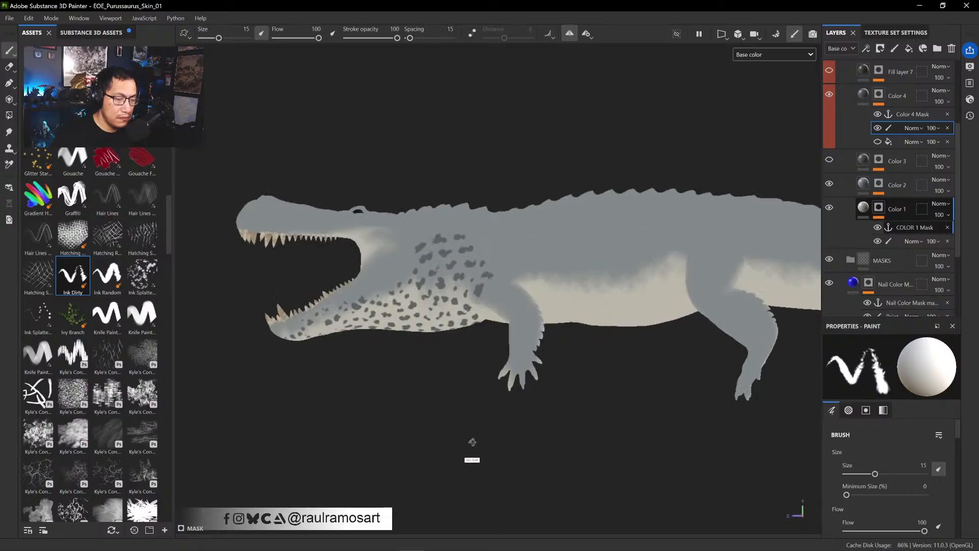
# - Start a horizontal row of larger Color 4 spots running from the neck over the shoulder
pyautogui.keyDown('alt'); pyautogui.moveTo(463, 408); pyautogui.dragTo(424, 431, button='middle'); pyautogui.keyUp('alt')
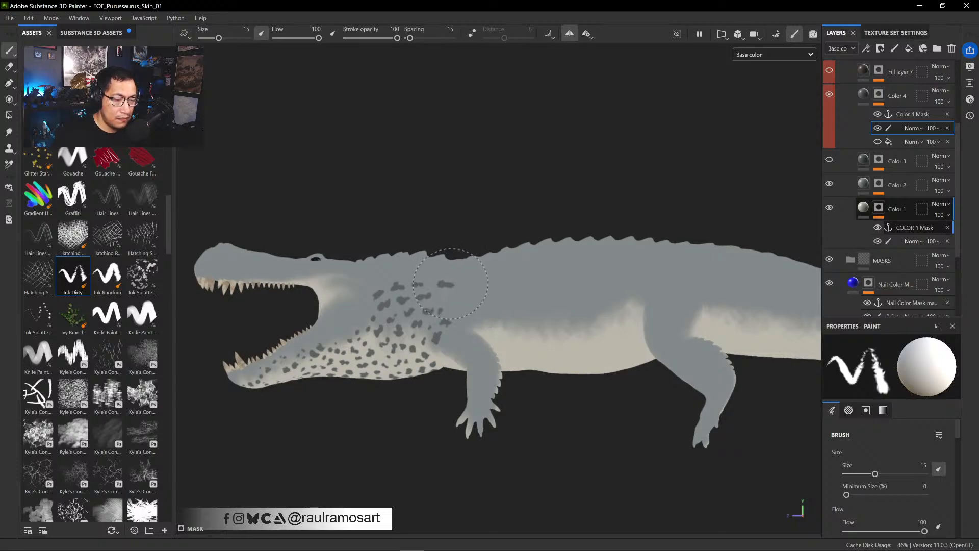
pyautogui.click(475, 283)
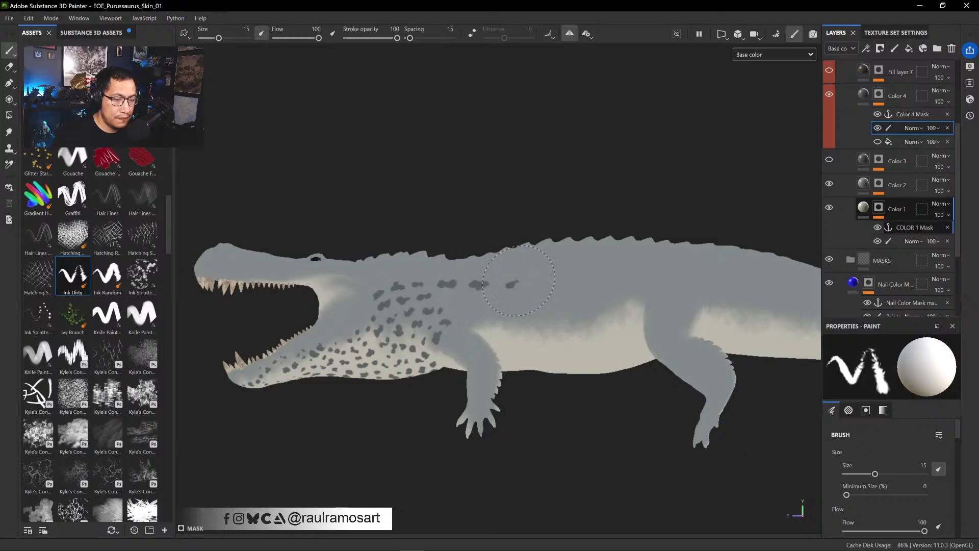
pyautogui.click(510, 282)
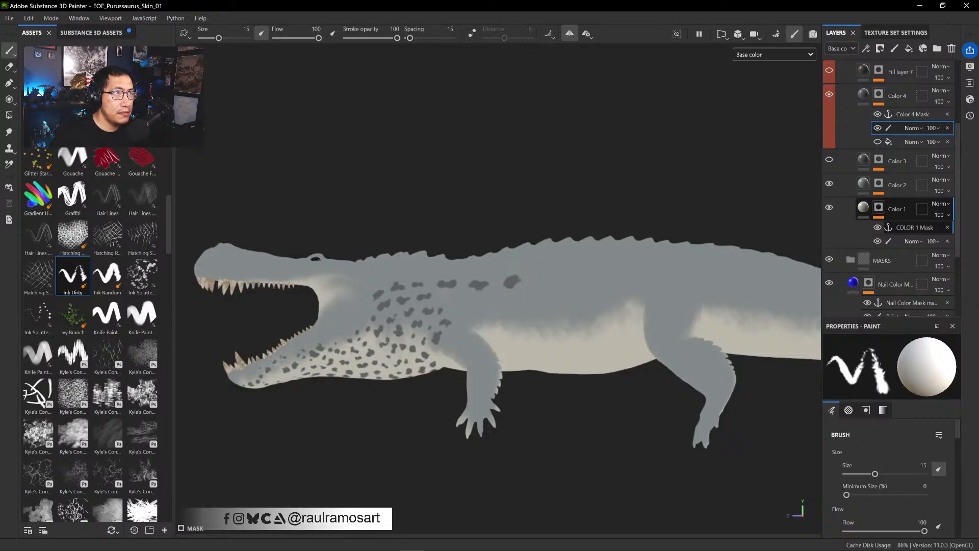
# - Switch to Photoshop, compare the concept's spots with the Lines layer off and on, and return to Substance Painter
pyautogui.moveTo(462, 545)
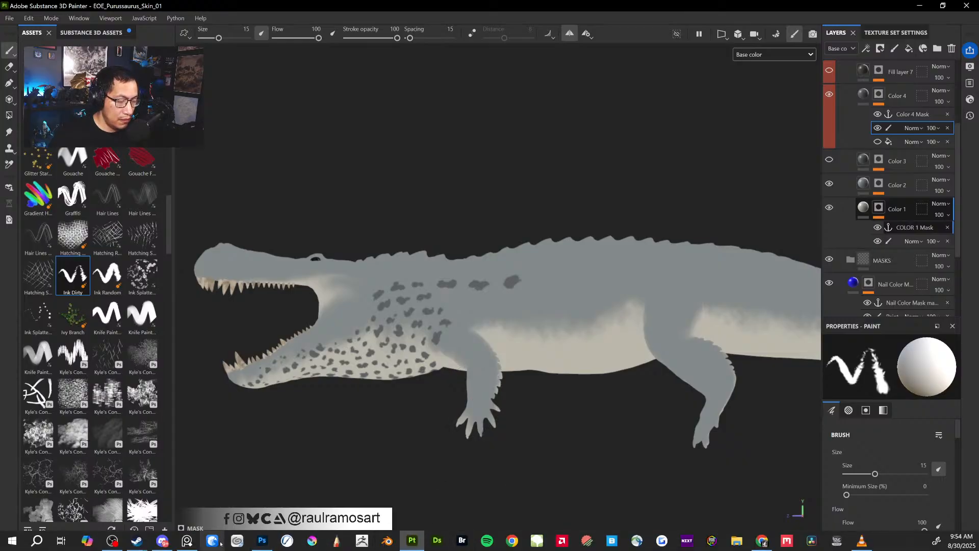
pyautogui.click(262, 540)
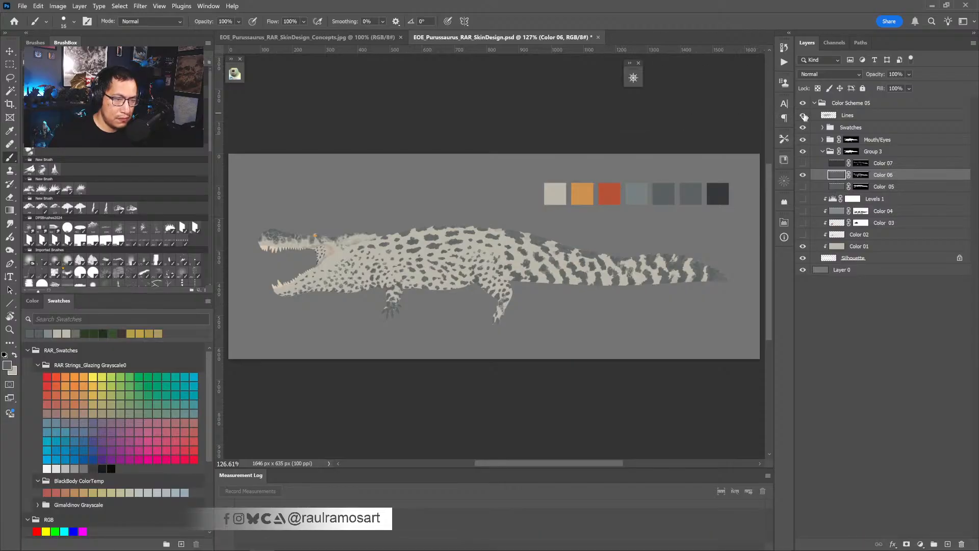
pyautogui.click(803, 116)
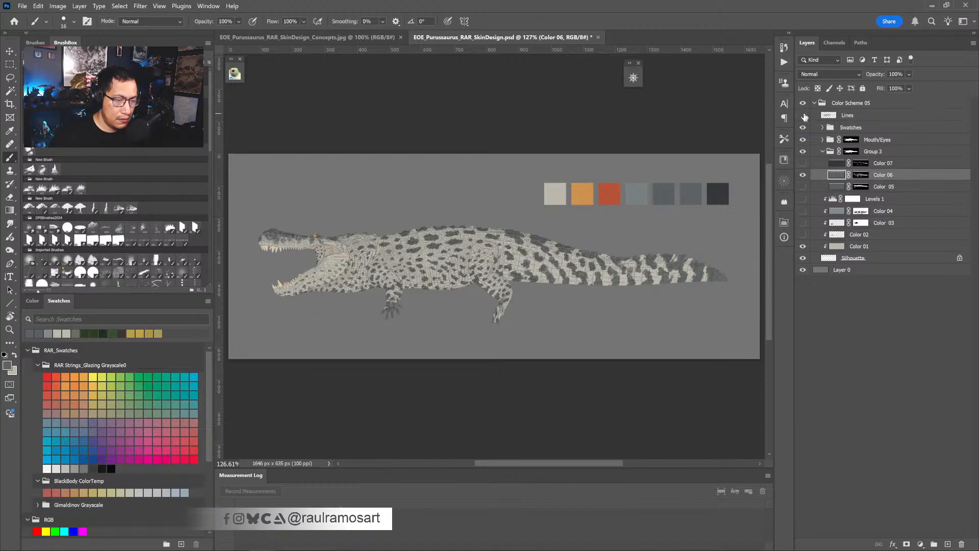
pyautogui.click(803, 116)
pyautogui.click(929, 5)
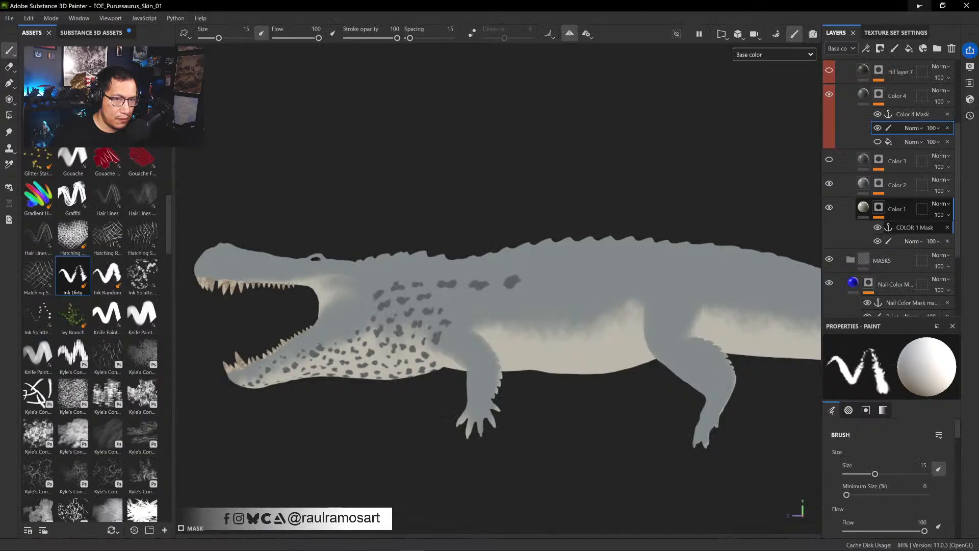
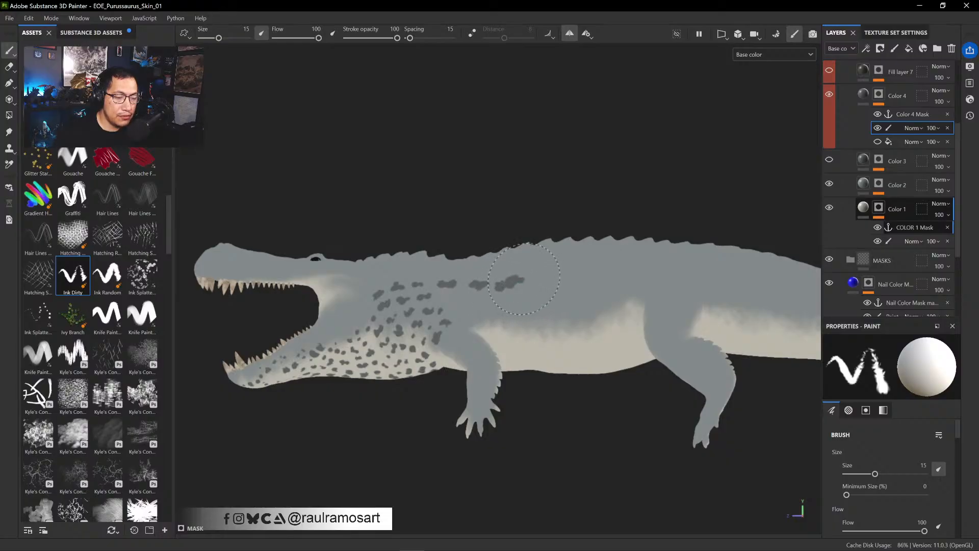
# - Continue the row of elongated Color 4 spots along the upper flank to above the hind leg
pyautogui.click(544, 276)
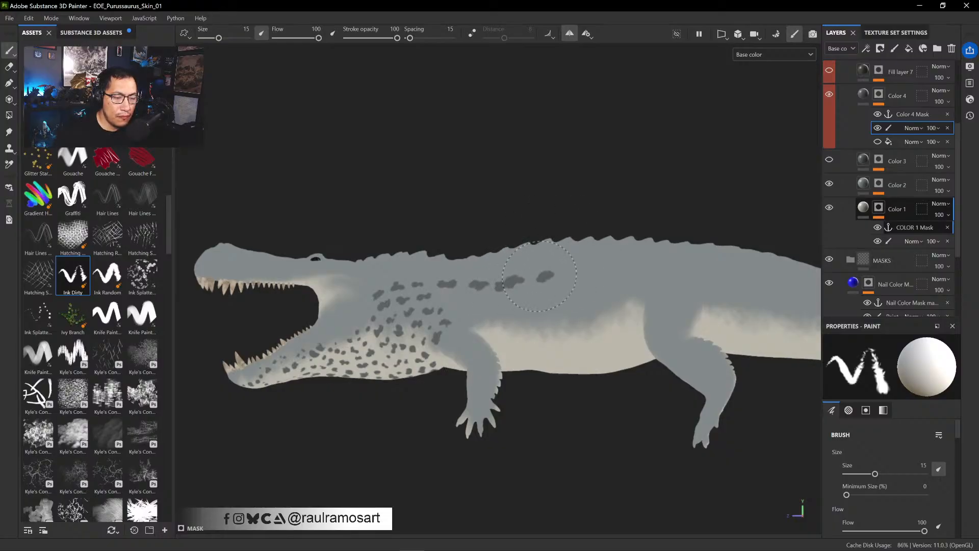
pyautogui.click(559, 275)
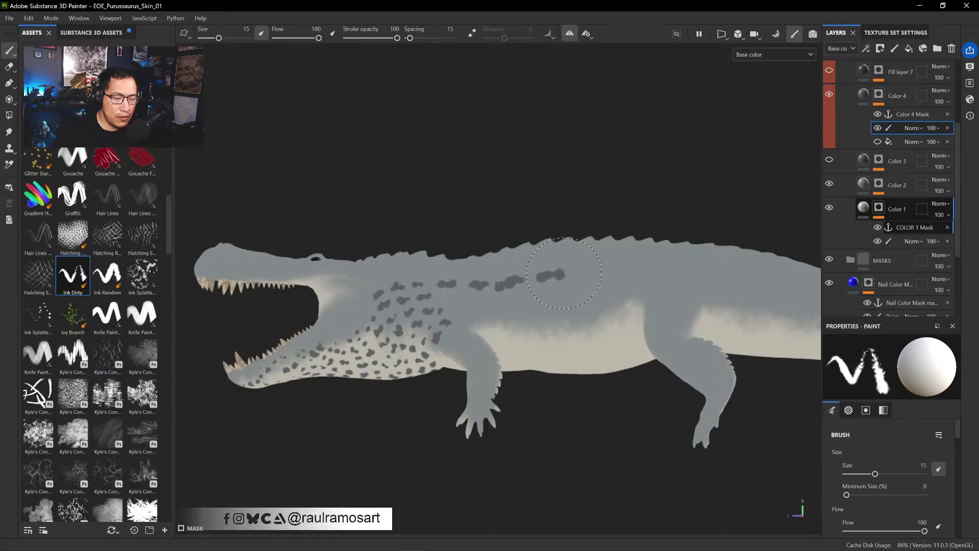
pyautogui.moveTo(584, 274); pyautogui.dragTo(691, 271)
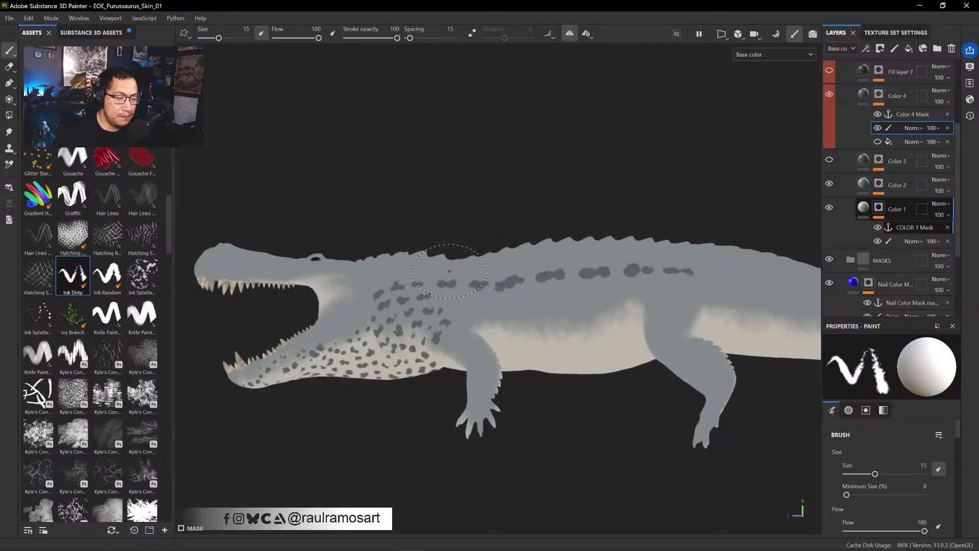
# - Paint Color 4 spots over the top of the neck, the shoulder, the front leg and the flank just behind it
pyautogui.moveTo(448, 268); pyautogui.dragTo(437, 265)
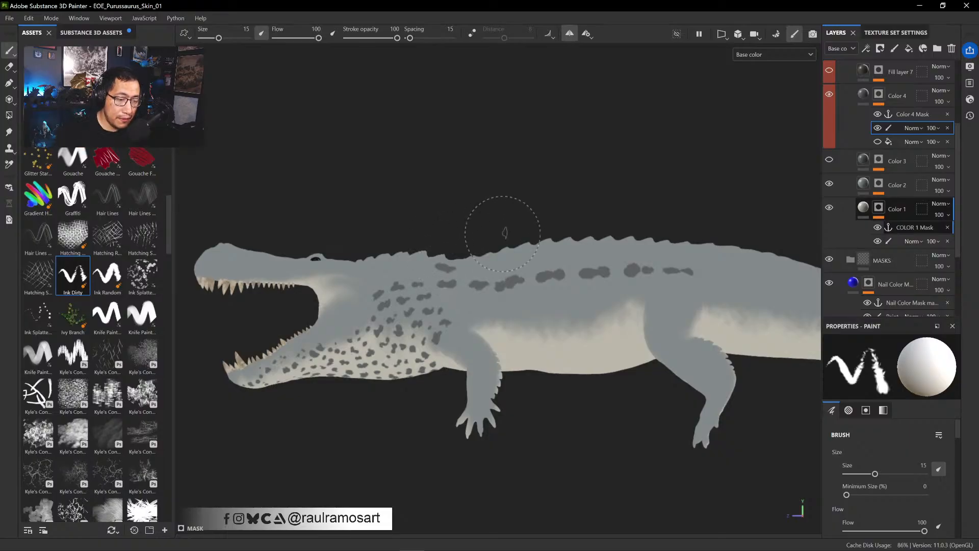
pyautogui.moveTo(480, 266); pyautogui.dragTo(470, 269)
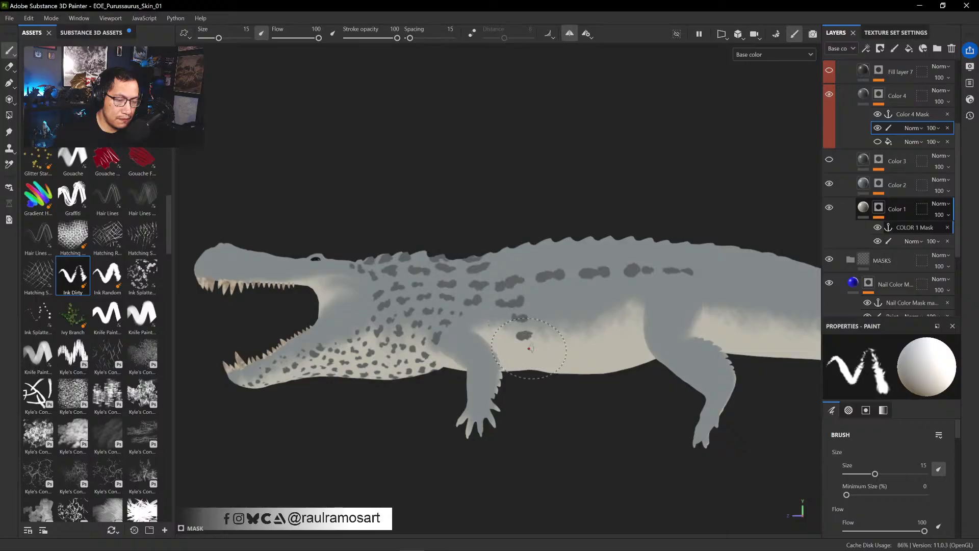
pyautogui.moveTo(529, 348)
pyautogui.mouseDown()
pyautogui.moveTo(541, 345)
pyautogui.moveTo(542, 362)
pyautogui.mouseUp()
pyautogui.click(535, 363)
pyautogui.hotkey('ctrl', 'z')
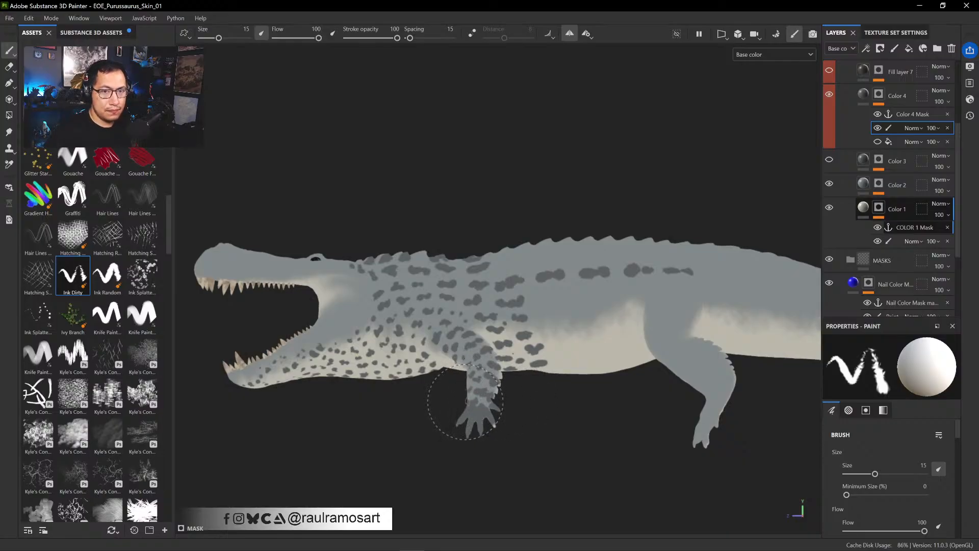
# - Fill the lower flank and belly edge behind the front leg with more Color 4 spots toward the hind leg
pyautogui.scroll(3, 510, 454)
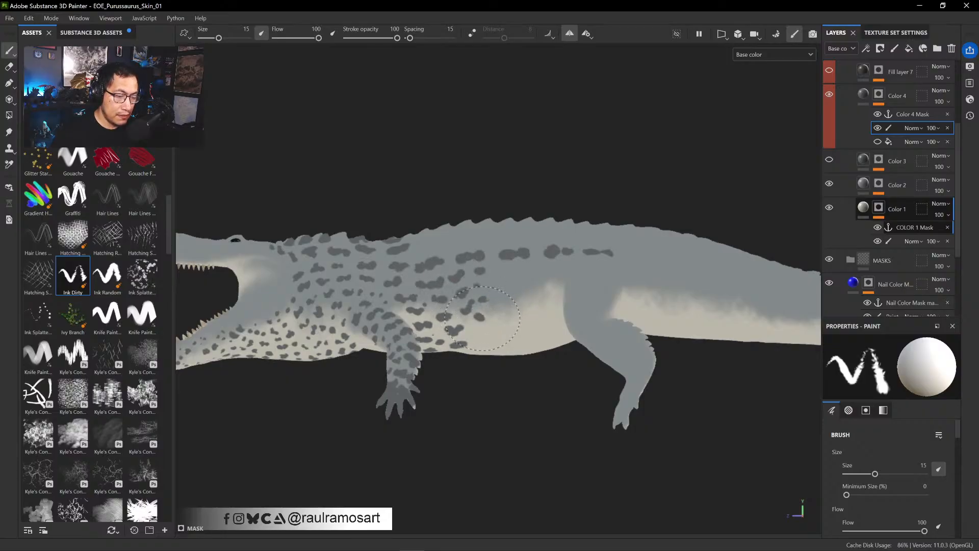
pyautogui.moveTo(496, 306)
pyautogui.mouseDown()
pyautogui.moveTo(524, 319)
pyautogui.moveTo(510, 338)
pyautogui.moveTo(473, 330)
pyautogui.mouseUp()
pyautogui.click(518, 319)
pyautogui.click(509, 316)
pyautogui.click(498, 329)
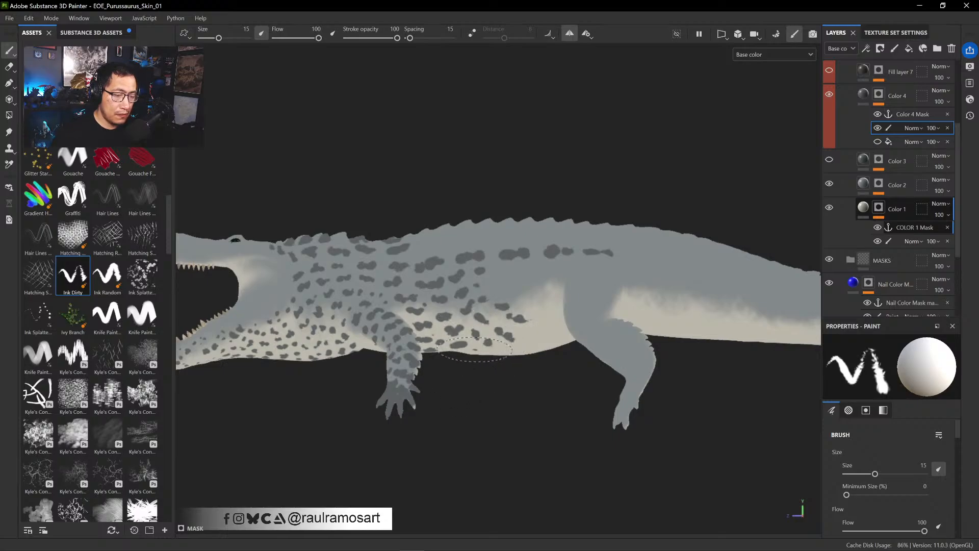
# - Fill the remaining rear belly, flank and back ahead of the hind leg with Color 4 spots up to the dorsal ridge
pyautogui.moveTo(497, 350); pyautogui.dragTo(503, 351)
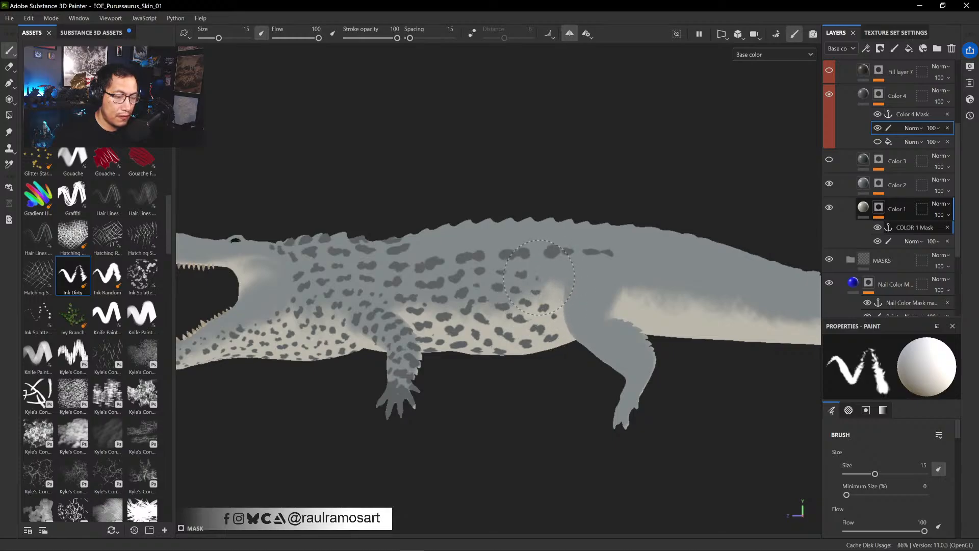
pyautogui.moveTo(538, 279); pyautogui.dragTo(539, 271)
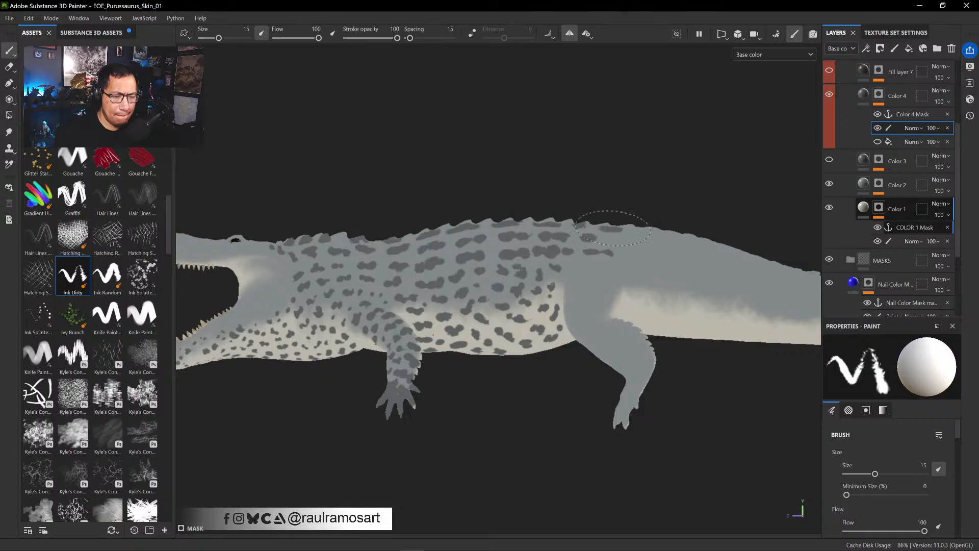
pyautogui.moveTo(630, 237)
pyautogui.mouseDown()
pyautogui.moveTo(616, 240)
pyautogui.moveTo(635, 250)
pyautogui.moveTo(620, 250)
pyautogui.moveTo(641, 239)
pyautogui.moveTo(640, 250)
pyautogui.moveTo(516, 222)
pyautogui.mouseUp()
# - Paint the first vertical columns of Color 4 blotches on the tail base just behind the hind leg, from back to underside
pyautogui.keyDown('ctrl'); pyautogui.keyDown('alt'); pyautogui.moveTo(611, 221); pyautogui.dragTo(558, 240); pyautogui.keyUp('alt'); pyautogui.keyUp('ctrl')
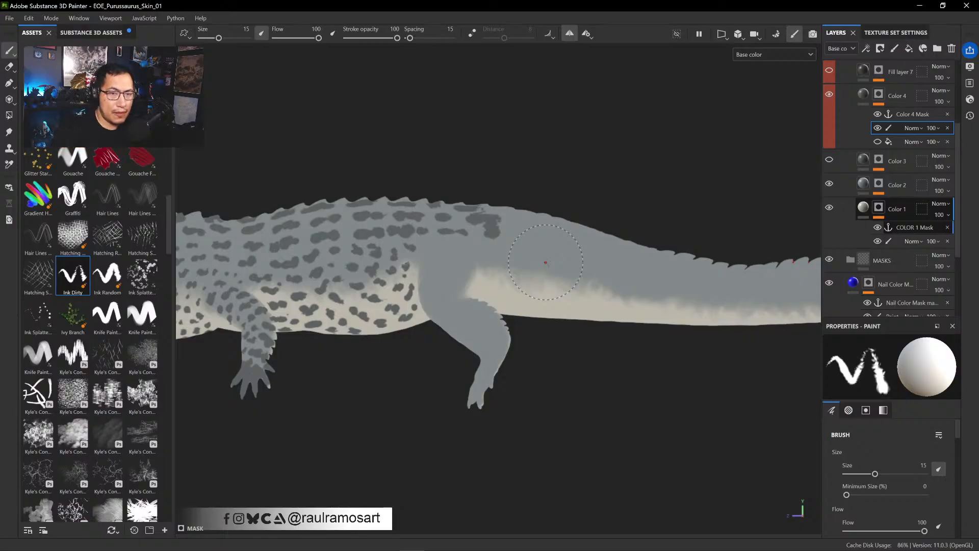
pyautogui.click(486, 247)
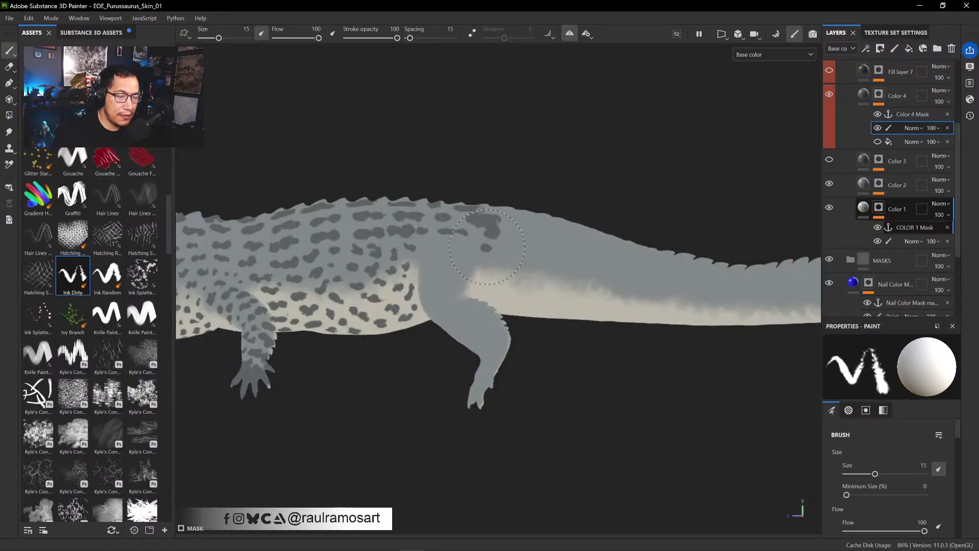
pyautogui.moveTo(495, 254); pyautogui.dragTo(491, 258)
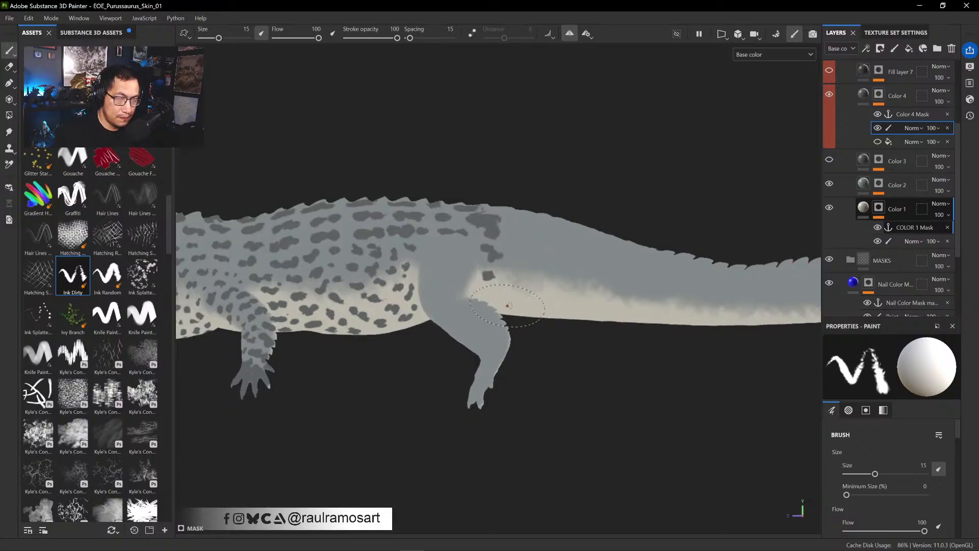
pyautogui.click(499, 296)
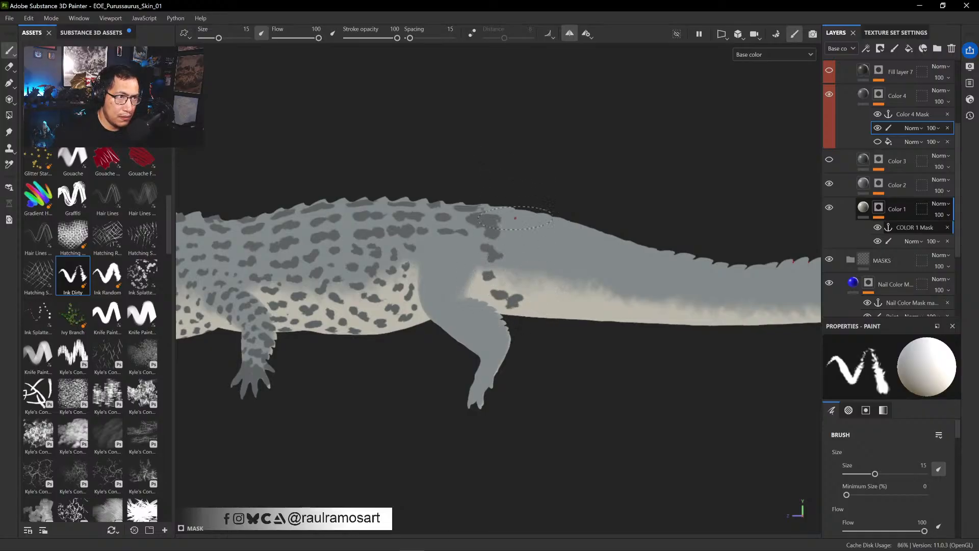
pyautogui.click(514, 242)
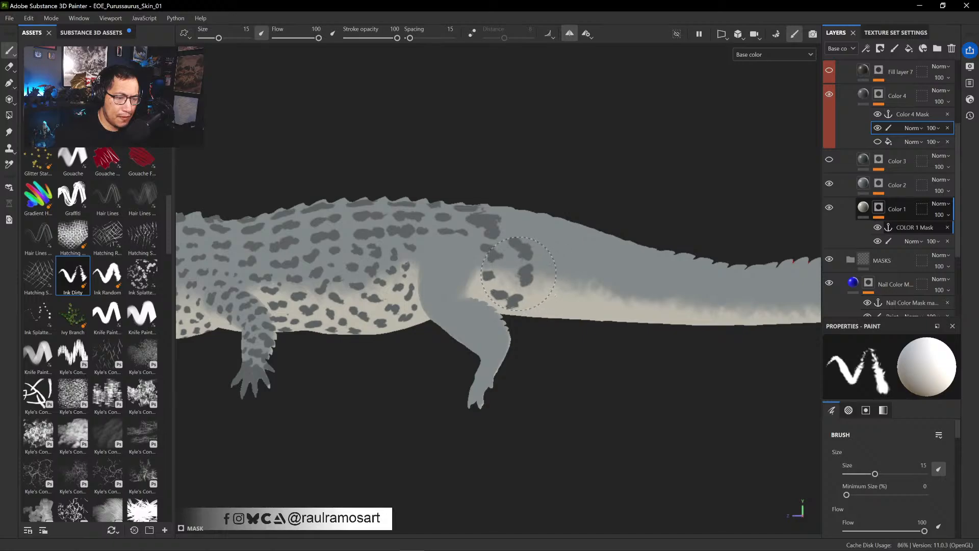
pyautogui.click(540, 303)
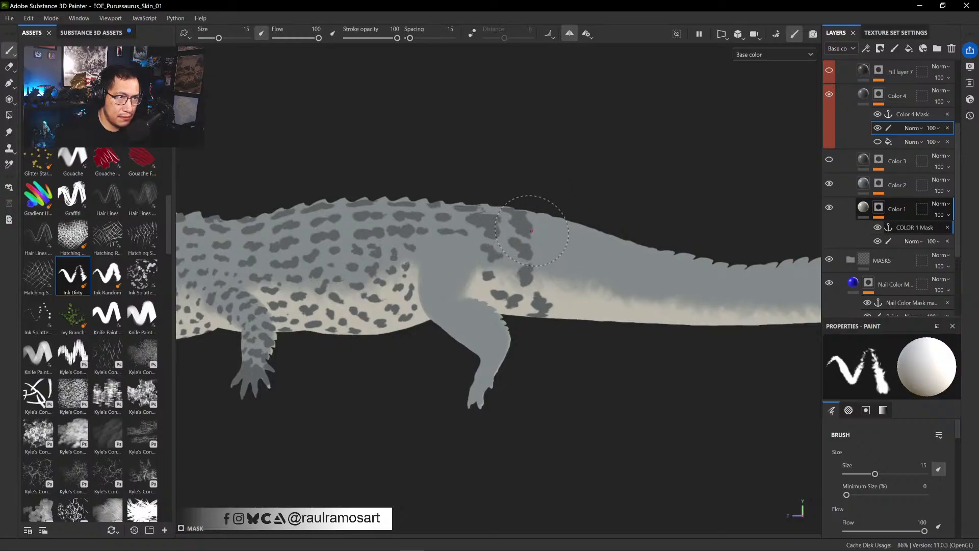
# - Continue the columns of irregular Color 4 blotches farther along the front part of the tail, down to its lower edge
pyautogui.click(550, 258)
pyautogui.moveTo(549, 263); pyautogui.dragTo(574, 314)
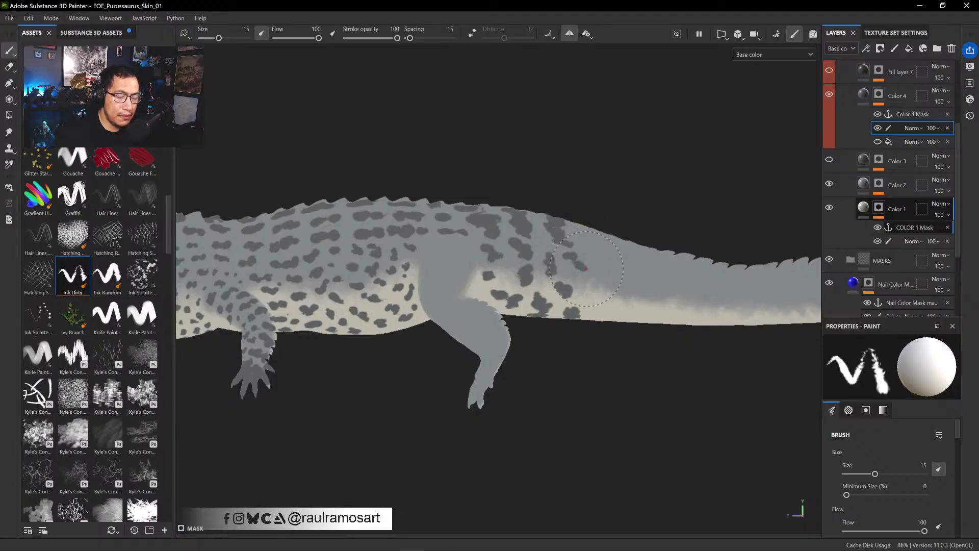
pyautogui.moveTo(588, 267)
pyautogui.mouseDown()
pyautogui.moveTo(580, 266)
pyautogui.moveTo(603, 312)
pyautogui.moveTo(592, 319)
pyautogui.mouseUp()
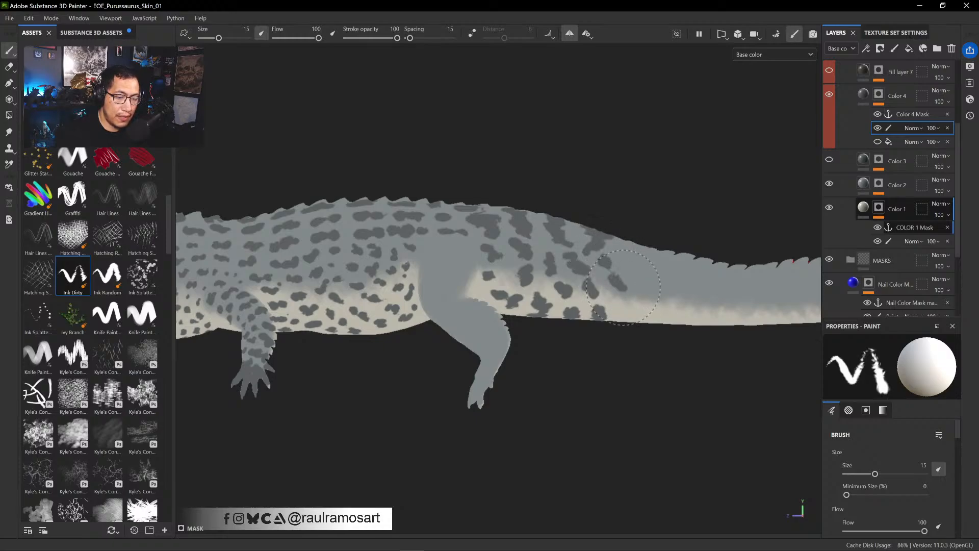
pyautogui.moveTo(627, 299)
pyautogui.mouseDown()
pyautogui.moveTo(621, 293)
pyautogui.moveTo(632, 318)
pyautogui.mouseUp()
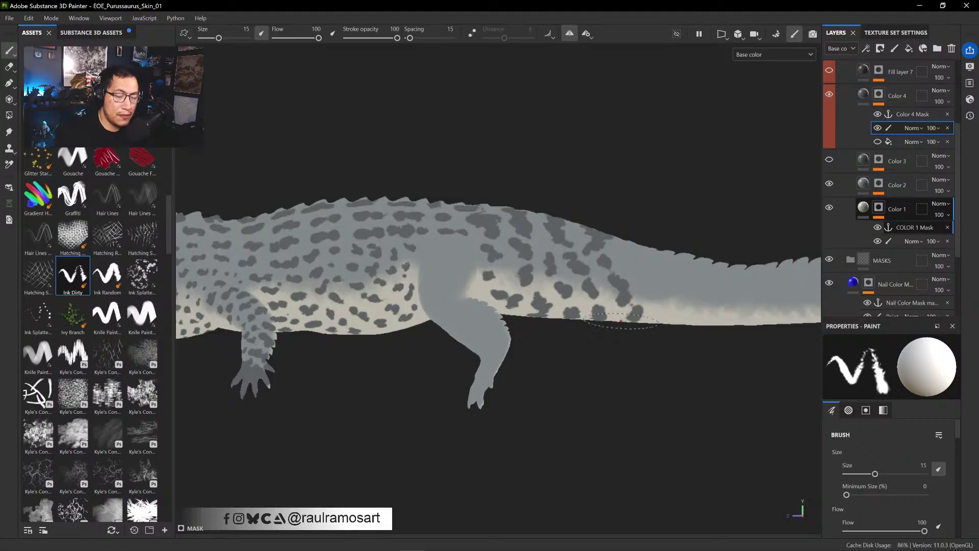
# - Extend the front tail's Color 4 blotches downward across the underside to the symmetry line
pyautogui.keyDown('ctrl'); pyautogui.keyDown('alt'); pyautogui.moveTo(653, 387); pyautogui.dragTo(481, 271); pyautogui.keyUp('alt'); pyautogui.keyUp('ctrl')
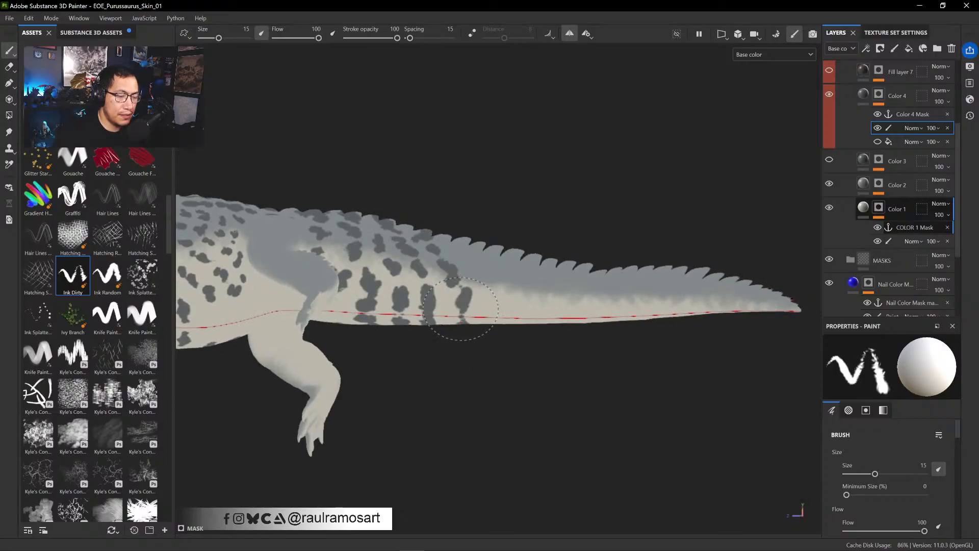
pyautogui.moveTo(465, 306); pyautogui.dragTo(466, 317)
pyautogui.moveTo(435, 301)
pyautogui.mouseDown()
pyautogui.moveTo(433, 316)
pyautogui.moveTo(399, 316)
pyautogui.mouseUp()
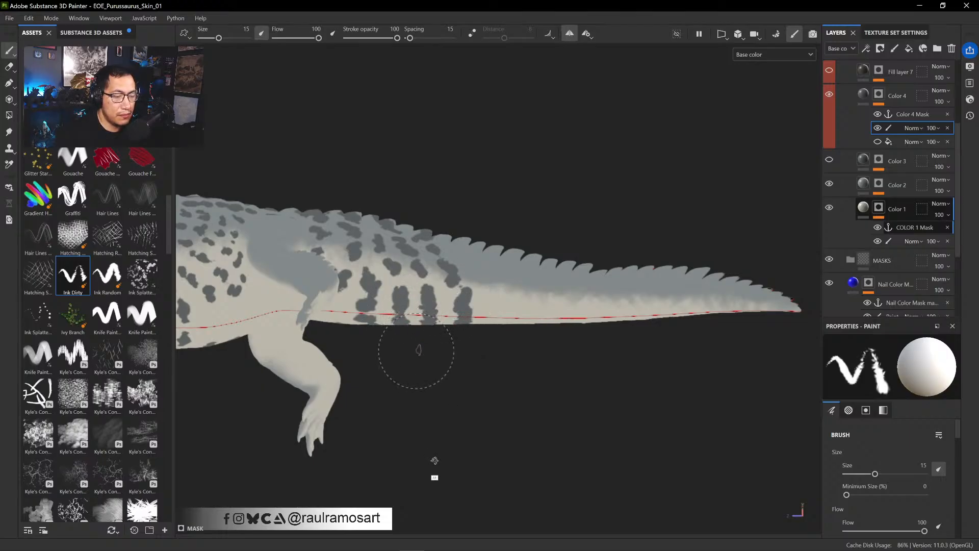
pyautogui.keyDown('alt'); pyautogui.keyDown('shift'); pyautogui.moveTo(435, 458); pyautogui.dragTo(430, 467); pyautogui.keyUp('shift'); pyautogui.keyUp('alt')
pyautogui.keyDown('ctrl'); pyautogui.keyDown('alt'); pyautogui.moveTo(493, 382); pyautogui.dragTo(420, 399); pyautogui.keyUp('alt'); pyautogui.keyUp('ctrl')
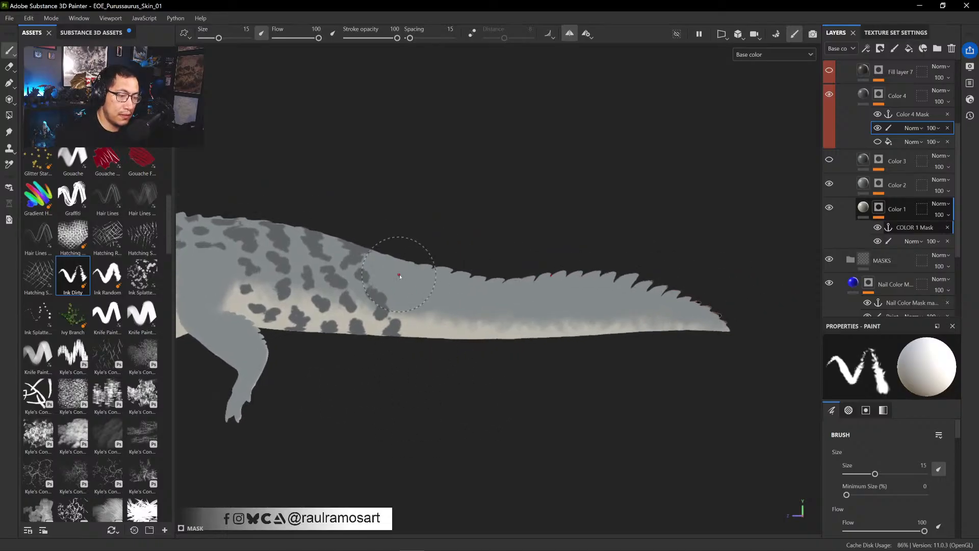
# - Refine the Color 4 spots on the upper tail base, switching between erasing and painting, and carry the bands over the dorsal ridge
pyautogui.press('x')
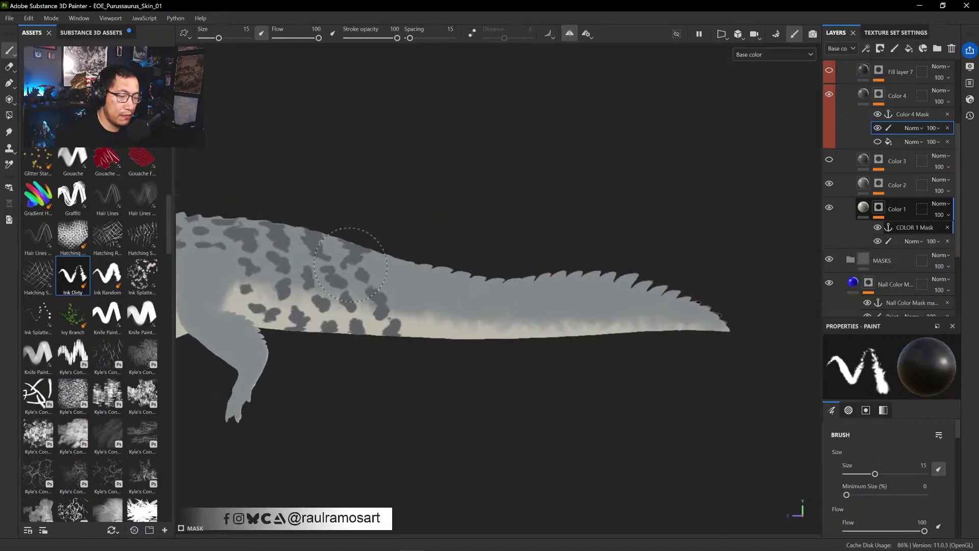
pyautogui.press('x')
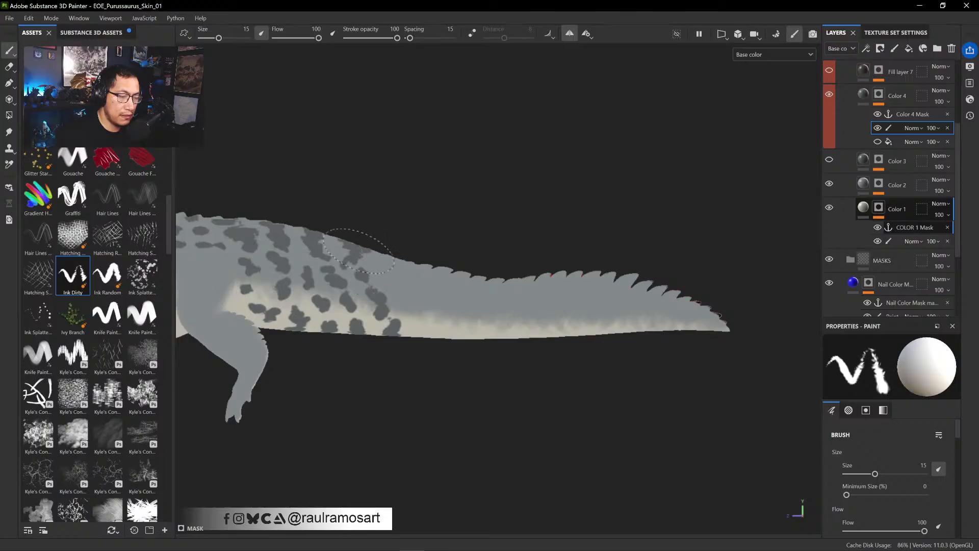
pyautogui.keyDown('alt'); pyautogui.moveTo(390, 216); pyautogui.dragTo(366, 227); pyautogui.keyUp('alt')
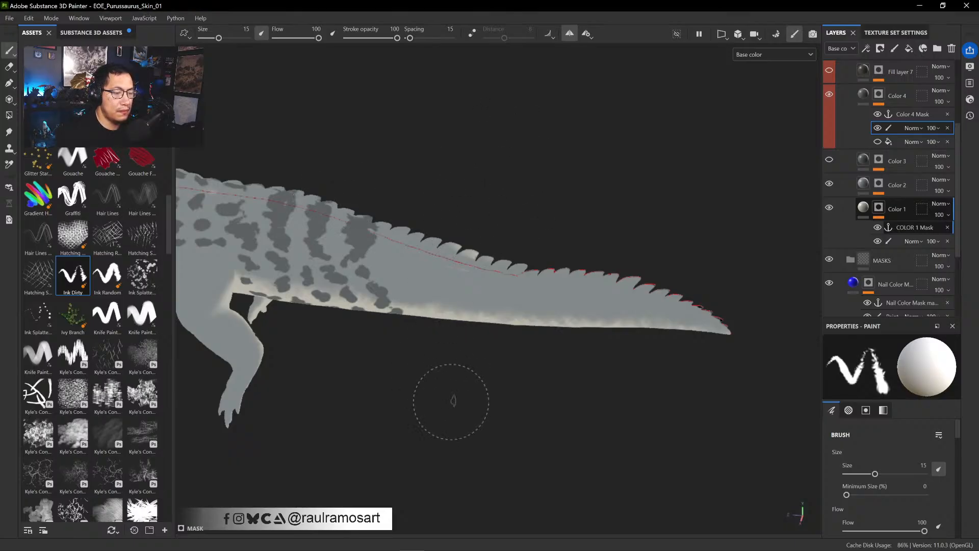
pyautogui.keyDown('alt'); pyautogui.moveTo(451, 422); pyautogui.dragTo(486, 321); pyautogui.keyUp('alt')
# - Paint Color 4 over the tail tip and add irregular vertical bands from there forward to the middle of the tail
pyautogui.keyDown('alt'); pyautogui.moveTo(515, 402); pyautogui.dragTo(481, 427, button='middle'); pyautogui.keyUp('alt')
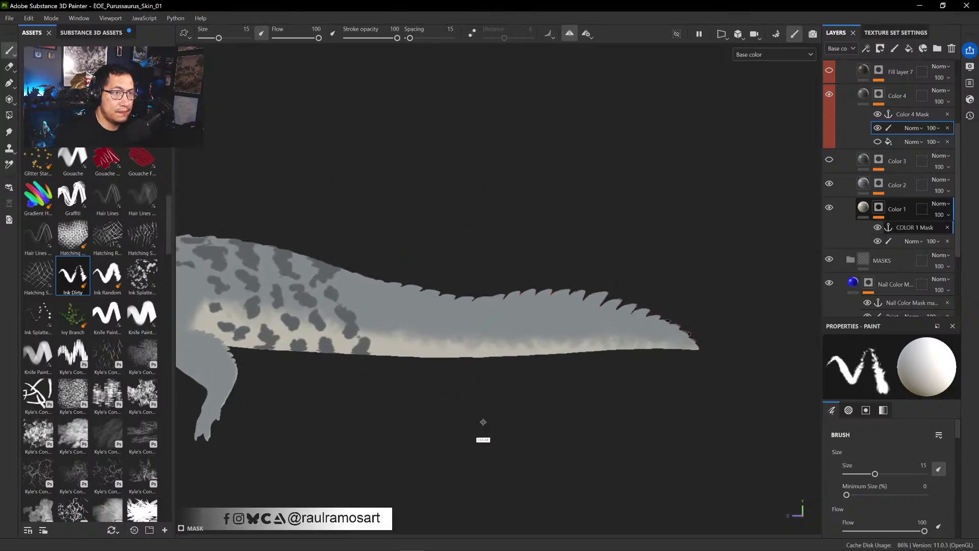
pyautogui.moveTo(663, 334)
pyautogui.mouseDown()
pyautogui.moveTo(684, 328)
pyautogui.moveTo(693, 345)
pyautogui.mouseUp()
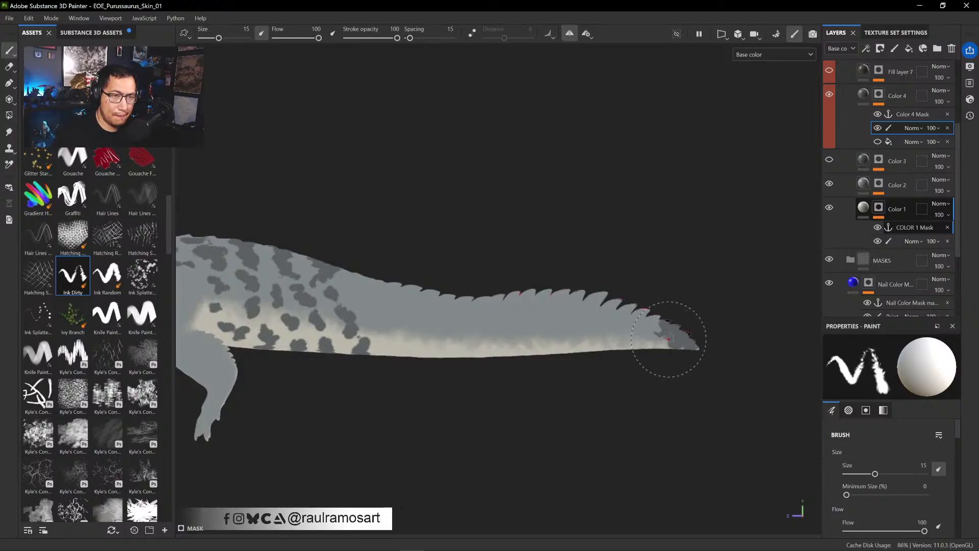
pyautogui.moveTo(656, 307)
pyautogui.mouseDown()
pyautogui.moveTo(641, 312)
pyautogui.moveTo(650, 312)
pyautogui.moveTo(636, 300)
pyautogui.moveTo(647, 342)
pyautogui.mouseUp()
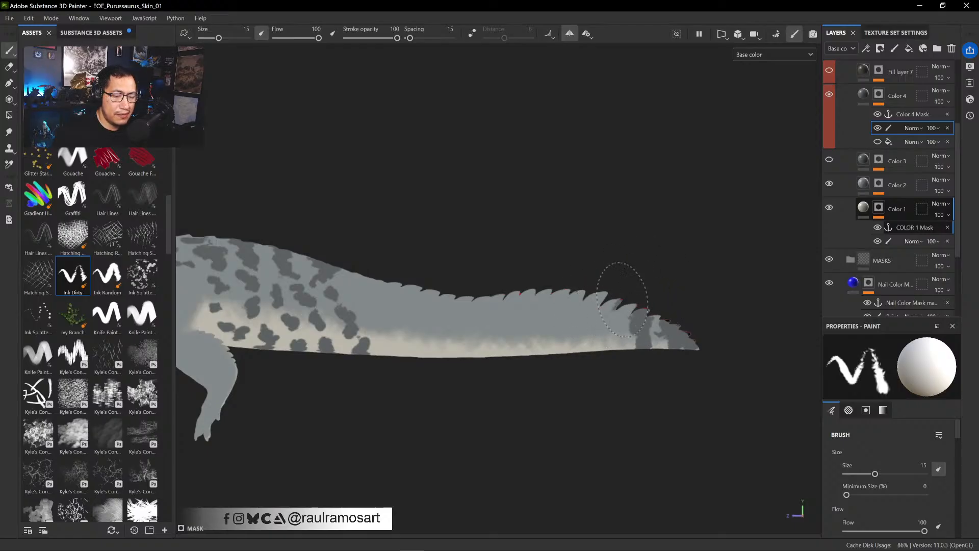
pyautogui.moveTo(619, 304); pyautogui.dragTo(617, 337)
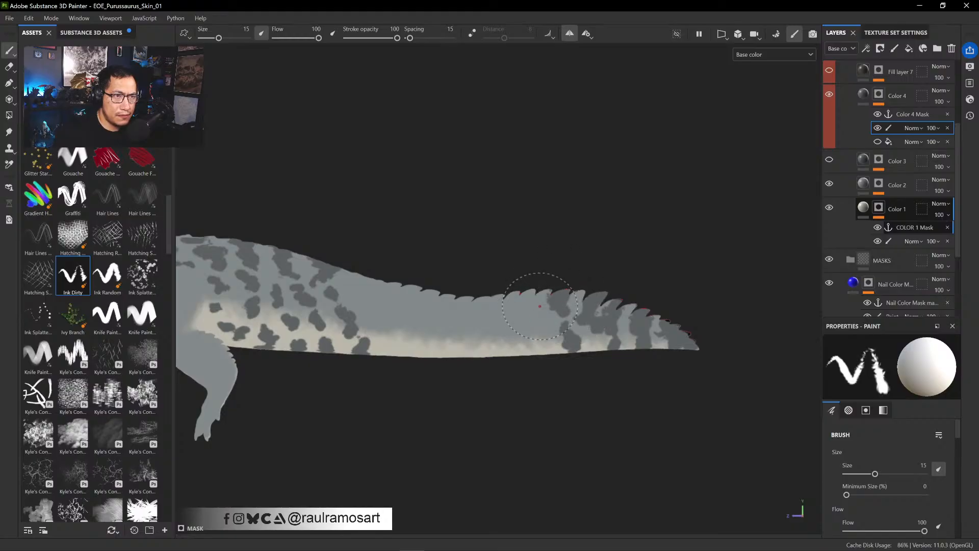
pyautogui.moveTo(526, 298); pyautogui.dragTo(524, 294)
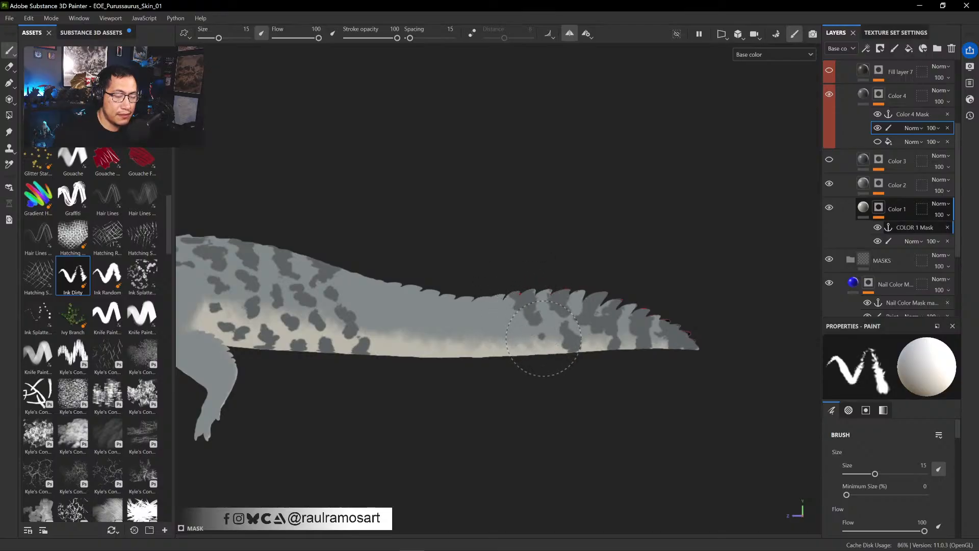
pyautogui.moveTo(544, 339); pyautogui.dragTo(544, 343)
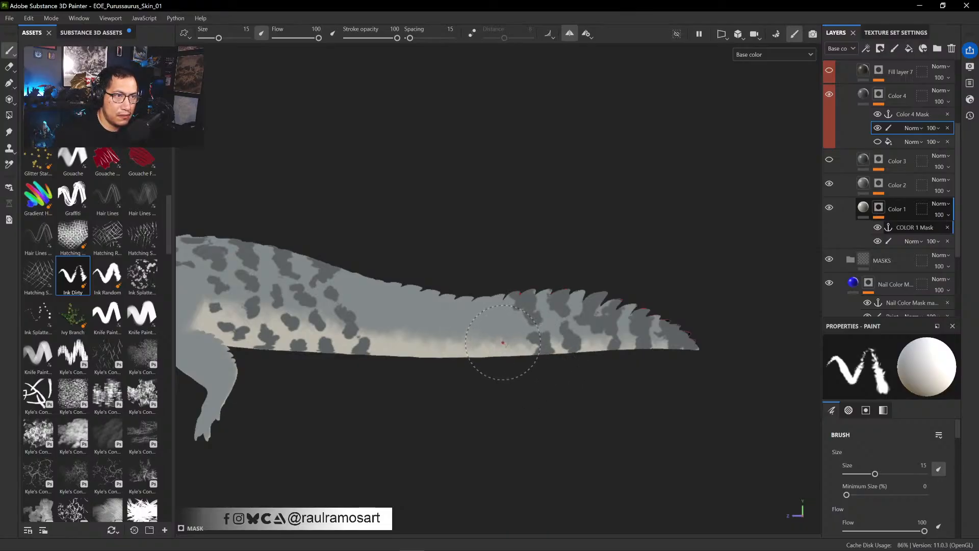
pyautogui.click(504, 319)
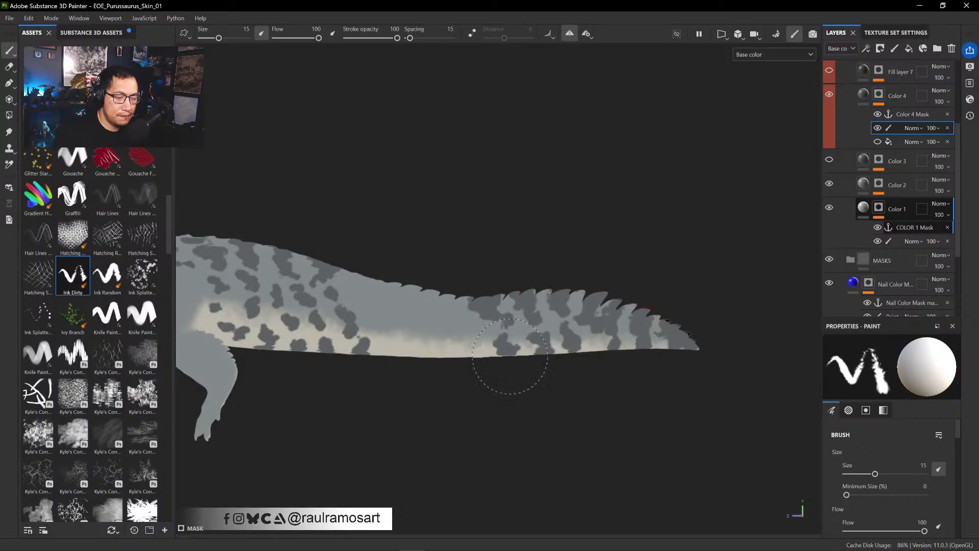
# - Extend the foremost mid-tail band across the underside and reshape its edges by alternating between painting and erasing the mask
pyautogui.keyDown('alt'); pyautogui.moveTo(508, 362); pyautogui.dragTo(507, 347); pyautogui.keyUp('alt')
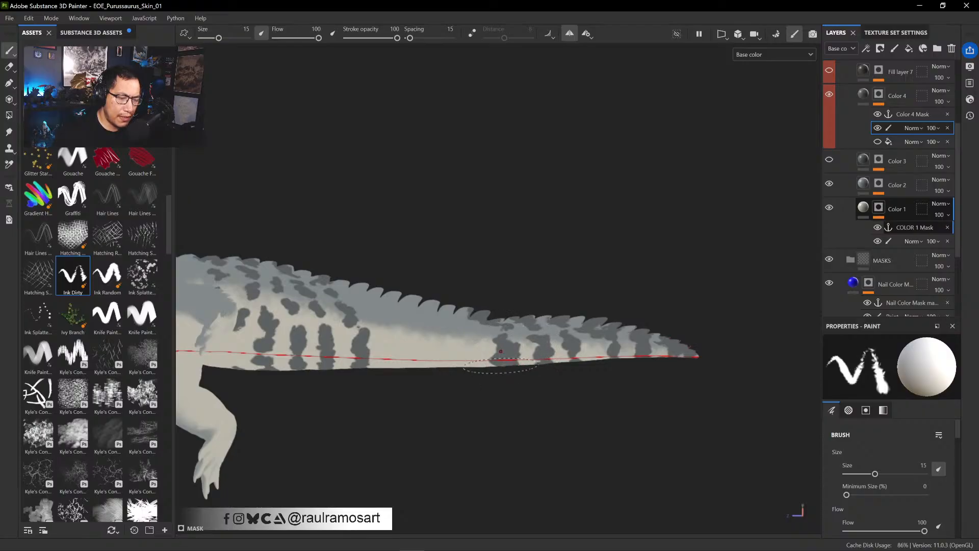
pyautogui.press('x')
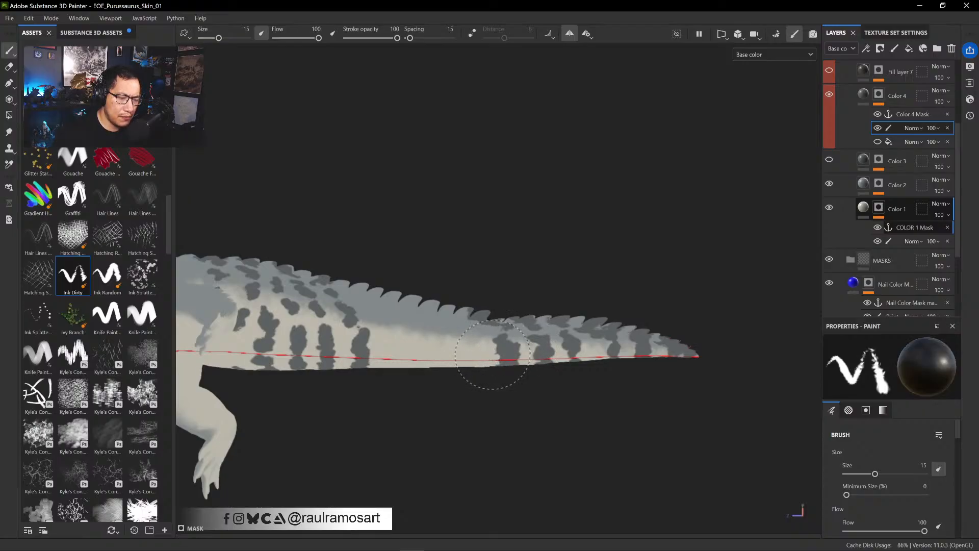
pyautogui.press('x')
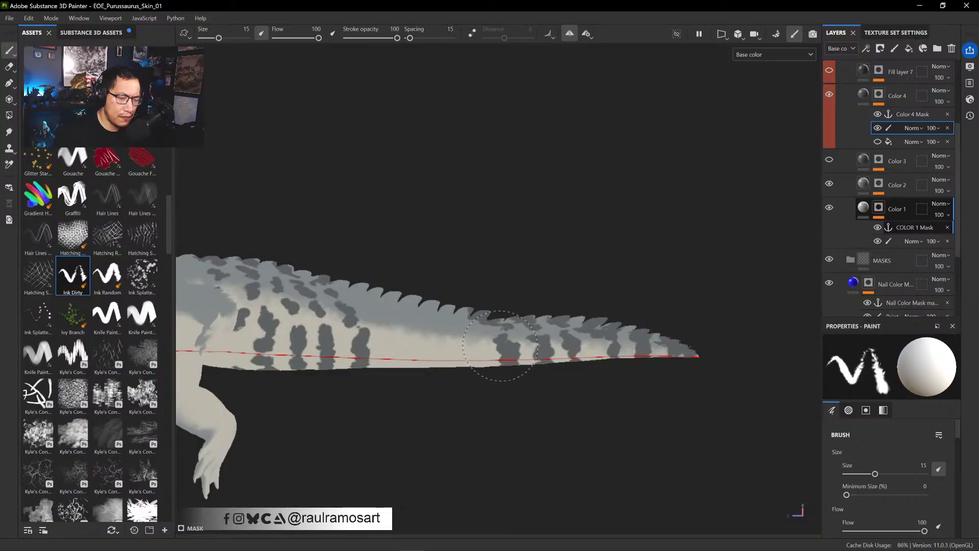
pyautogui.press('x')
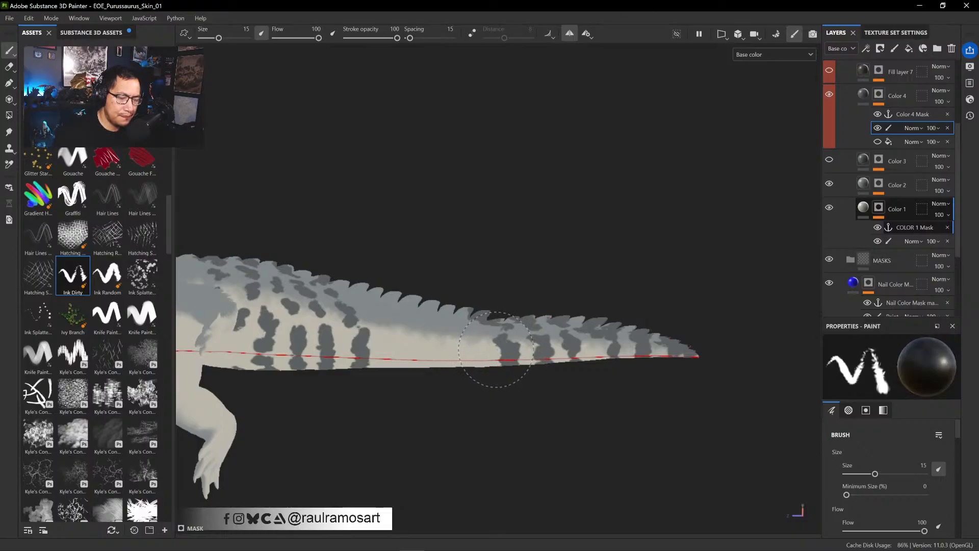
pyautogui.press('x')
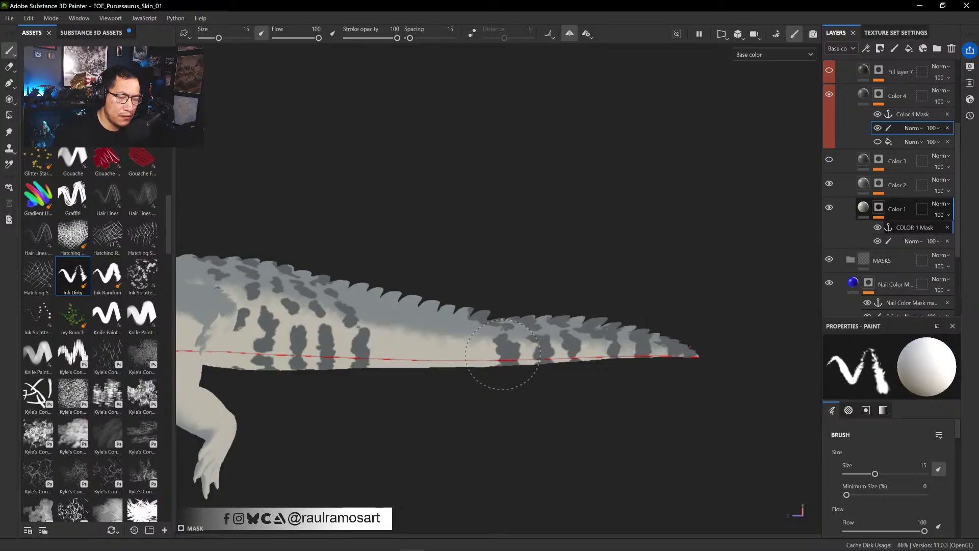
# - Paint a Color 4 band on the tail's lower flank, just ahead of the foremost mid-tail band
pyautogui.keyDown('alt'); pyautogui.moveTo(520, 424); pyautogui.dragTo(532, 461); pyautogui.keyUp('alt')
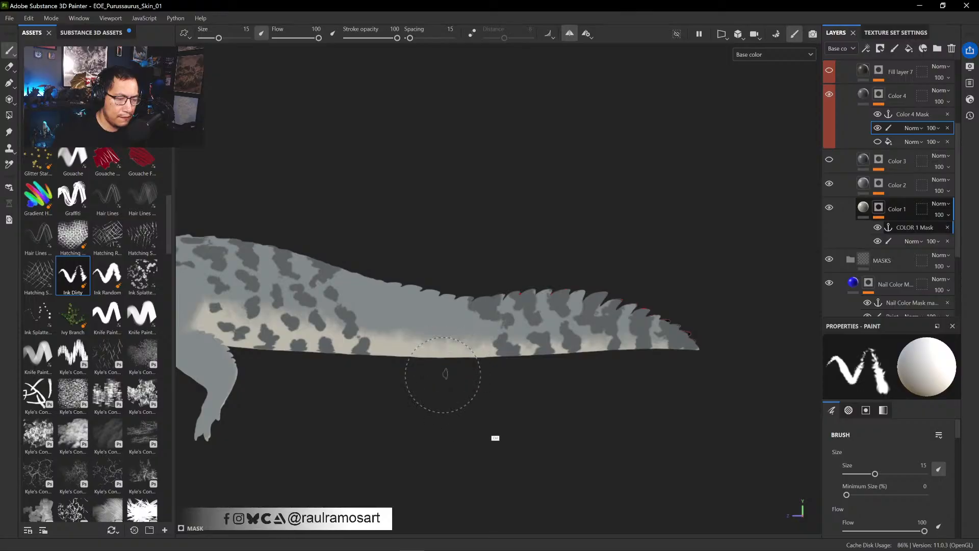
pyautogui.keyDown('ctrl'); pyautogui.keyDown('alt'); pyautogui.moveTo(443, 377); pyautogui.dragTo(499, 391); pyautogui.keyUp('alt'); pyautogui.keyUp('ctrl')
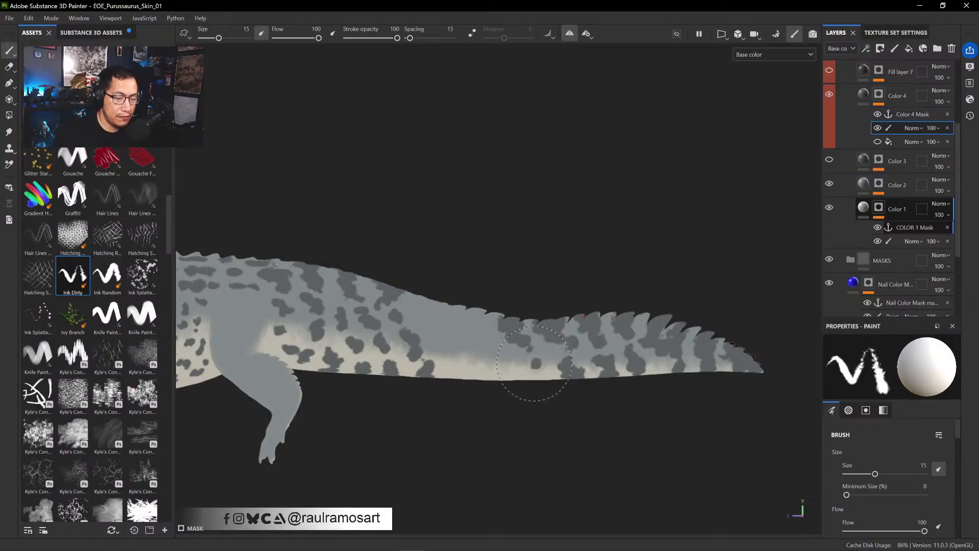
pyautogui.moveTo(536, 363); pyautogui.dragTo(542, 368)
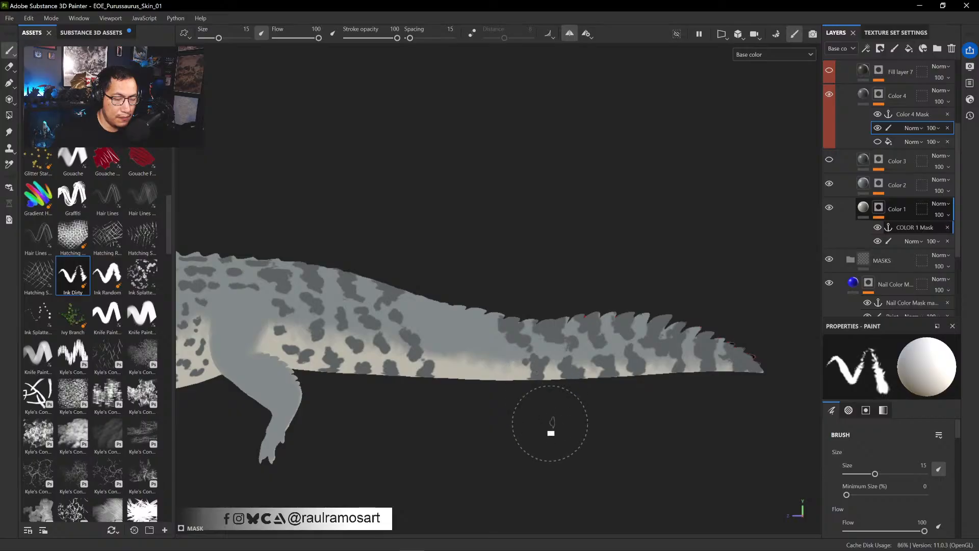
pyautogui.keyDown('alt'); pyautogui.moveTo(551, 431); pyautogui.dragTo(546, 384); pyautogui.keyUp('alt')
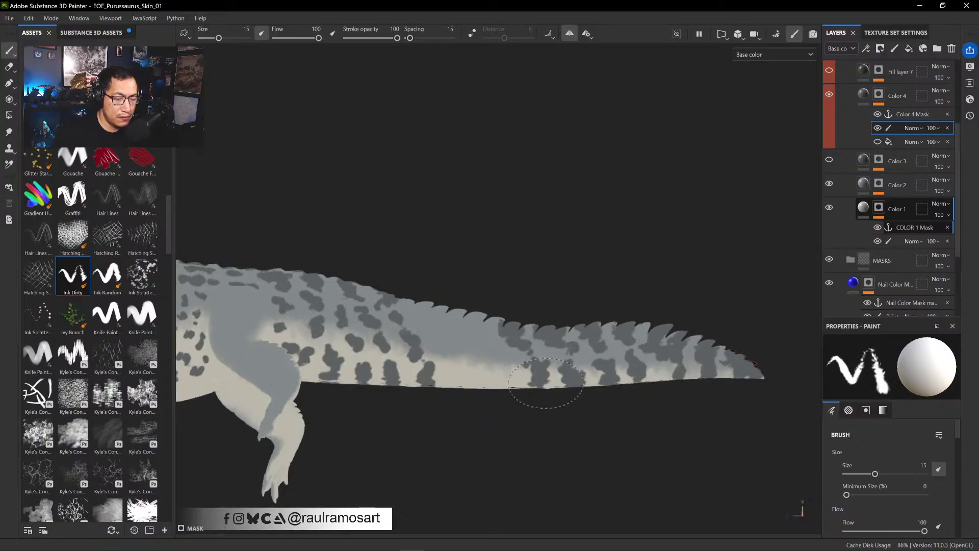
pyautogui.keyDown('alt'); pyautogui.keyDown('shift'); pyautogui.moveTo(540, 418); pyautogui.dragTo(542, 473); pyautogui.keyUp('shift'); pyautogui.keyUp('alt')
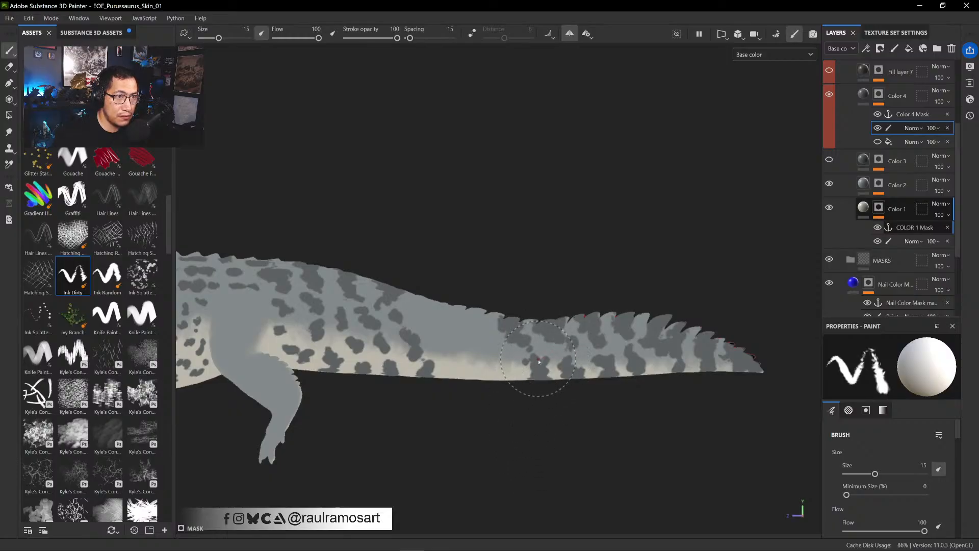
# - Fill the unpainted gap between the tail base and mid-tail with irregular Color 4 bands, alternating between painting and erasing the mask
pyautogui.moveTo(425, 304)
pyautogui.mouseDown()
pyautogui.moveTo(414, 303)
pyautogui.moveTo(429, 323)
pyautogui.moveTo(436, 288)
pyautogui.moveTo(442, 351)
pyautogui.moveTo(461, 373)
pyautogui.mouseUp()
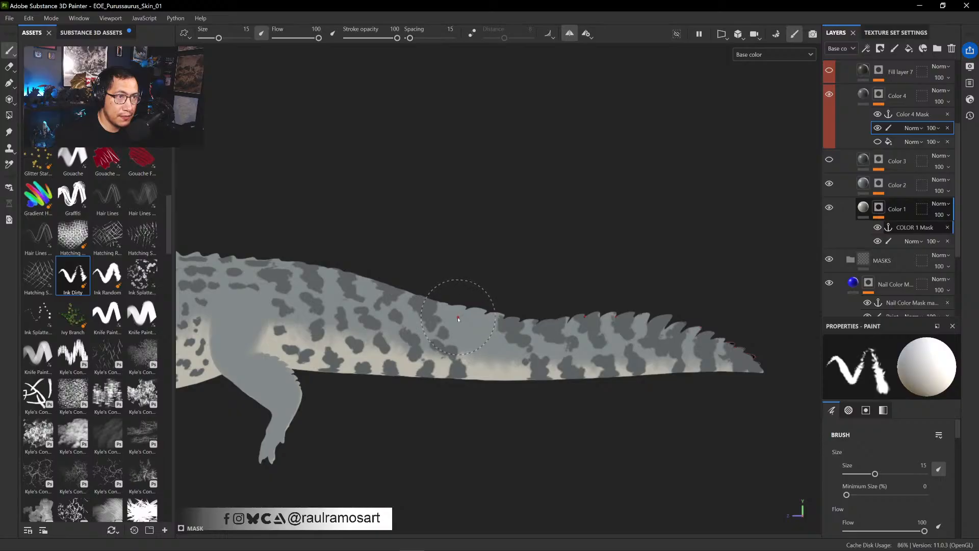
pyautogui.moveTo(459, 301)
pyautogui.mouseDown()
pyautogui.moveTo(489, 345)
pyautogui.moveTo(495, 368)
pyautogui.moveTo(480, 375)
pyautogui.moveTo(485, 383)
pyautogui.moveTo(490, 334)
pyautogui.mouseUp()
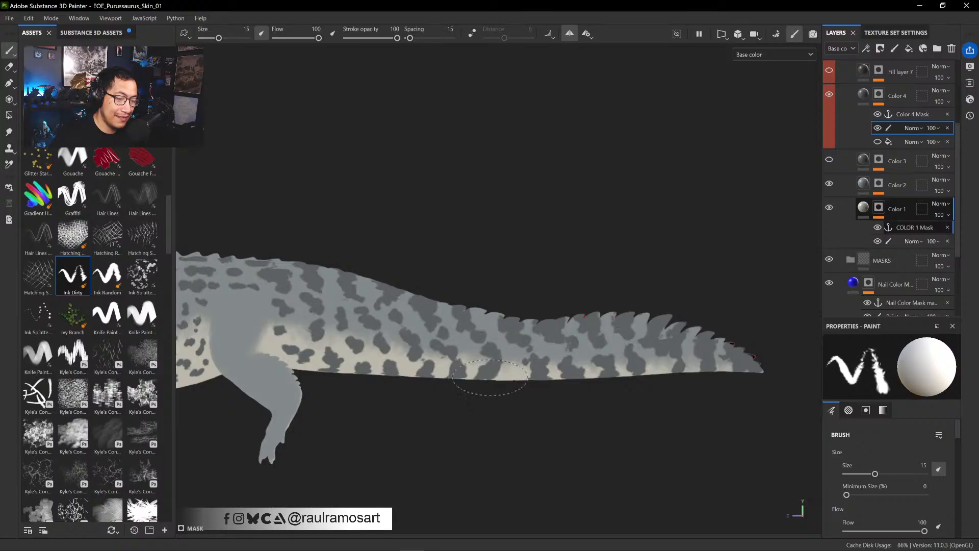
pyautogui.press('x')
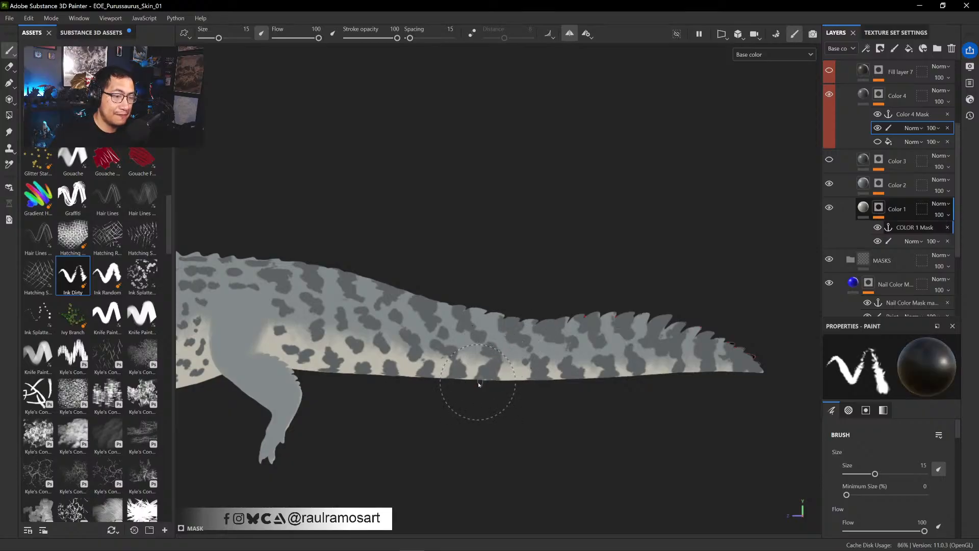
pyautogui.press('x')
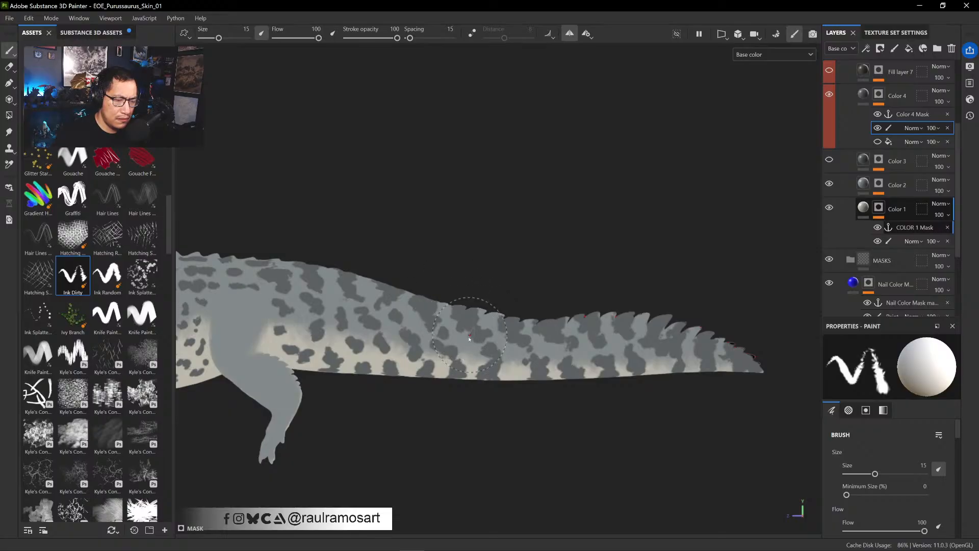
pyautogui.press('x')
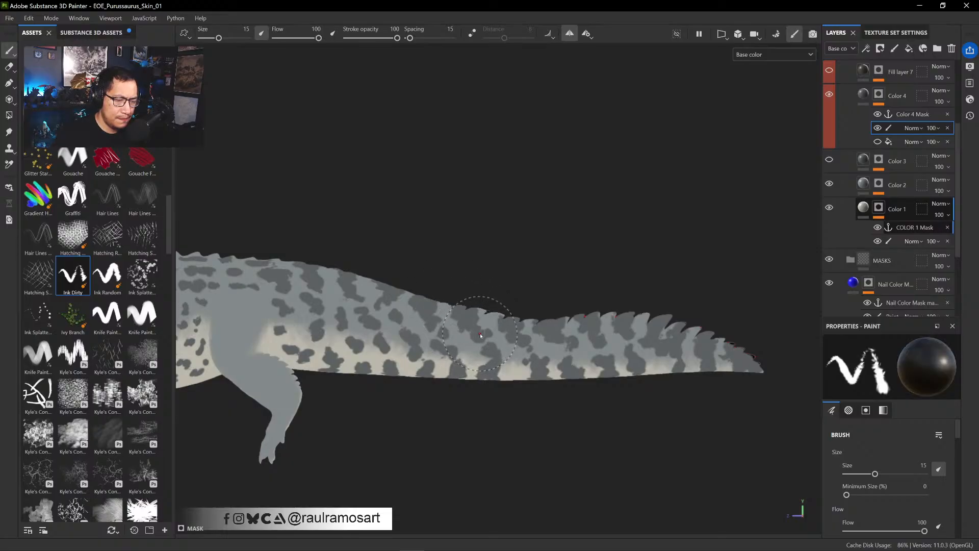
pyautogui.press('x')
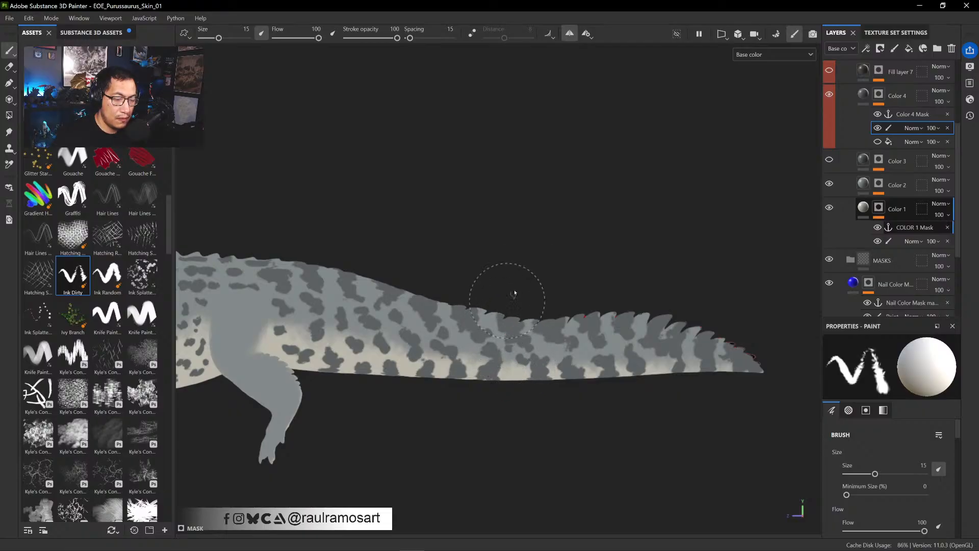
# - Join the front tail's Color 4 bands across the dorsal midline and trim the gaps between them
pyautogui.keyDown('alt'); pyautogui.keyDown('shift'); pyautogui.moveTo(540, 408); pyautogui.dragTo(528, 454); pyautogui.keyUp('shift'); pyautogui.keyUp('alt')
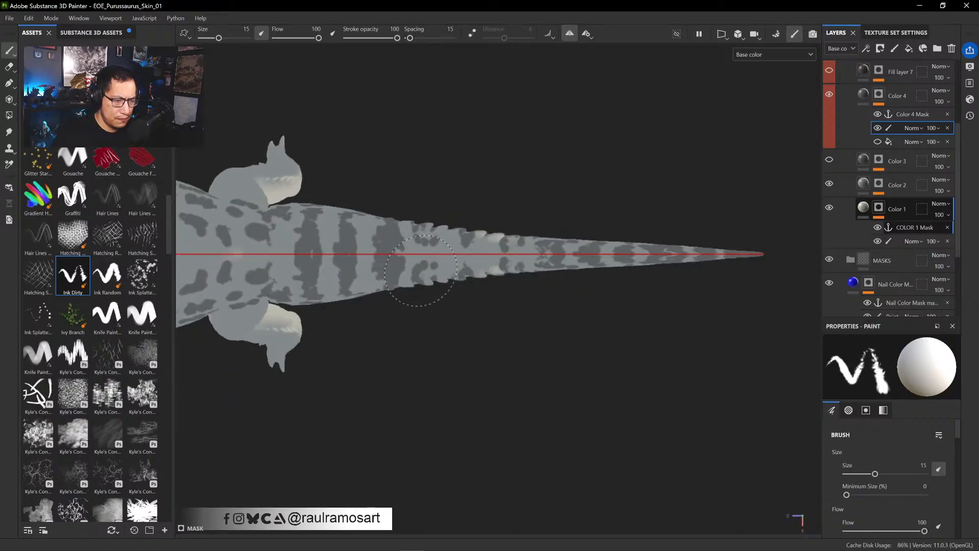
pyautogui.moveTo(421, 270)
pyautogui.mouseDown()
pyautogui.moveTo(420, 257)
pyautogui.moveTo(429, 285)
pyautogui.mouseUp()
pyautogui.press('x')
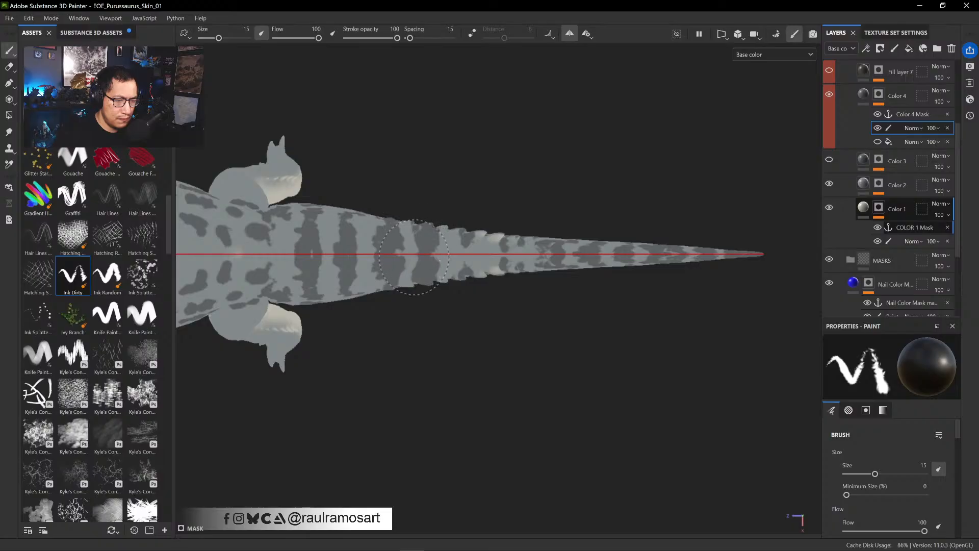
pyautogui.press('x')
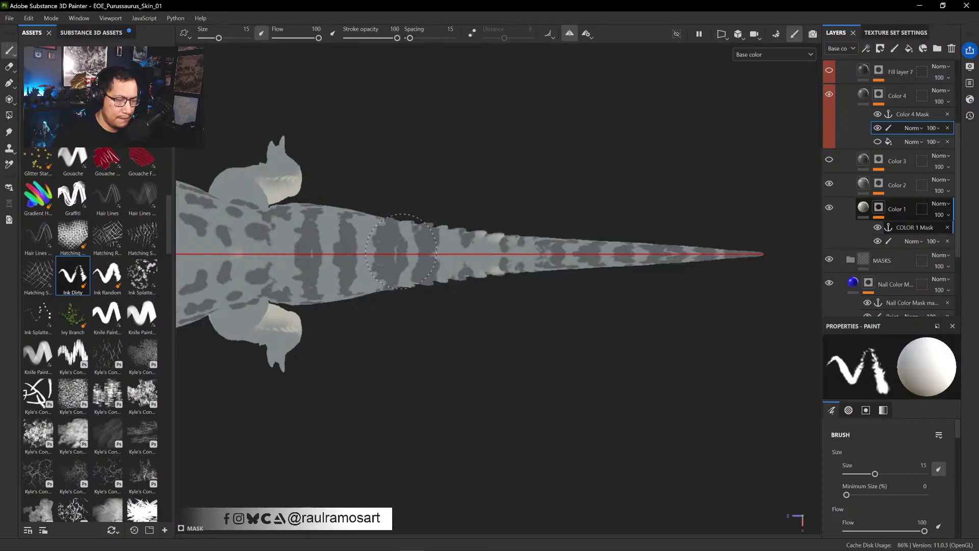
pyautogui.press('x')
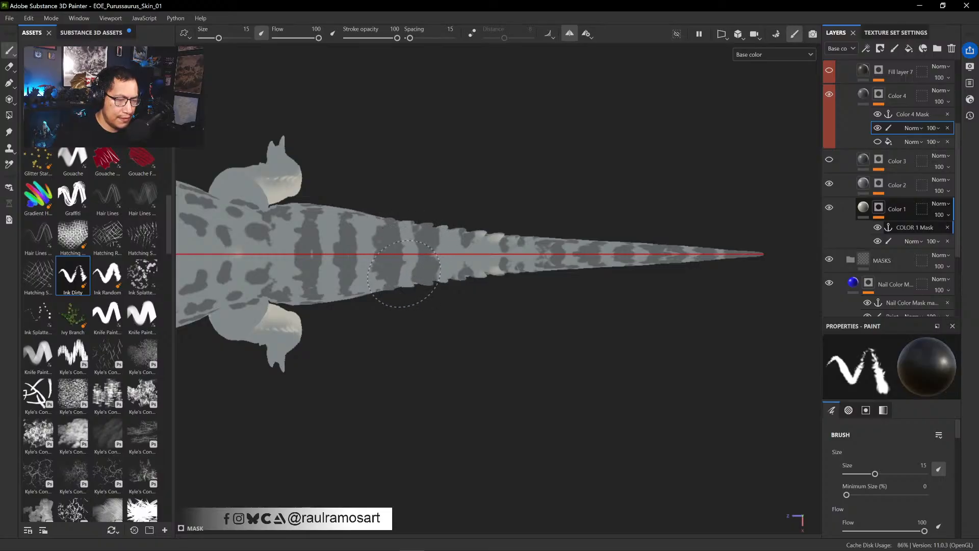
# - Reshape the Color 4 bands across the top of the tail base by painting and erasing their edges
pyautogui.keyDown('alt'); pyautogui.moveTo(425, 358); pyautogui.dragTo(514, 401, button='middle'); pyautogui.keyUp('alt')
pyautogui.press('x')
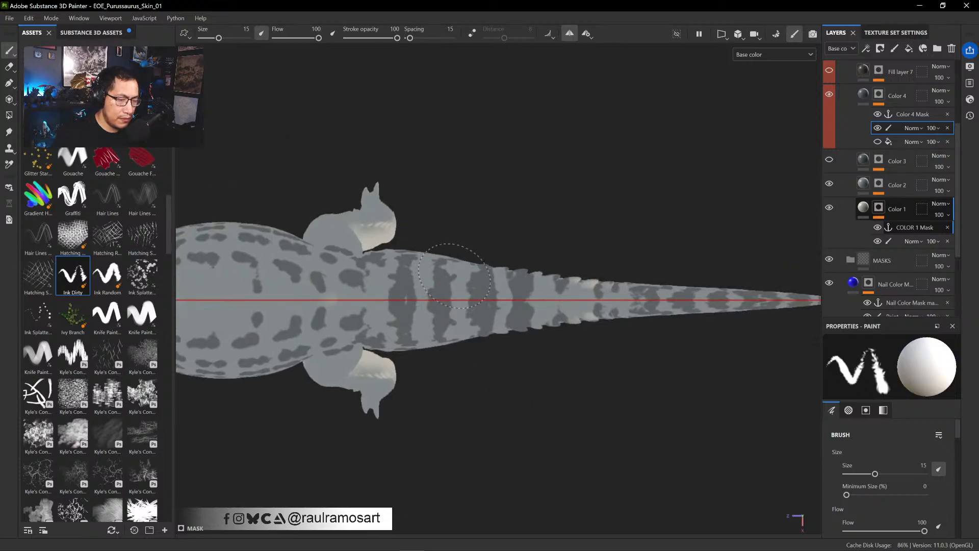
pyautogui.press('x')
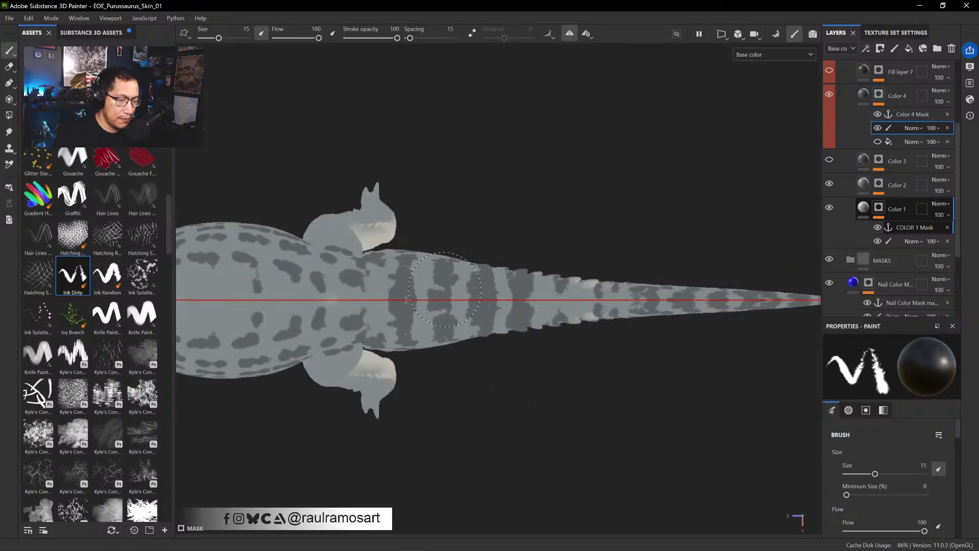
pyautogui.moveTo(445, 289)
pyautogui.mouseDown()
pyautogui.moveTo(395, 280)
pyautogui.moveTo(407, 285)
pyautogui.mouseUp()
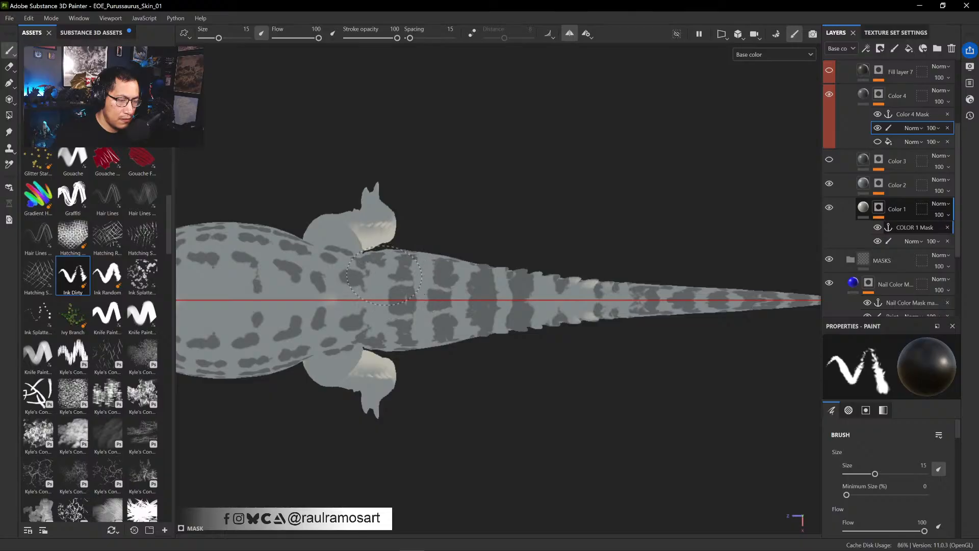
# - Add Color 4 spots over the hips between the hind legs, extending them to the symmetry line
pyautogui.press('x')
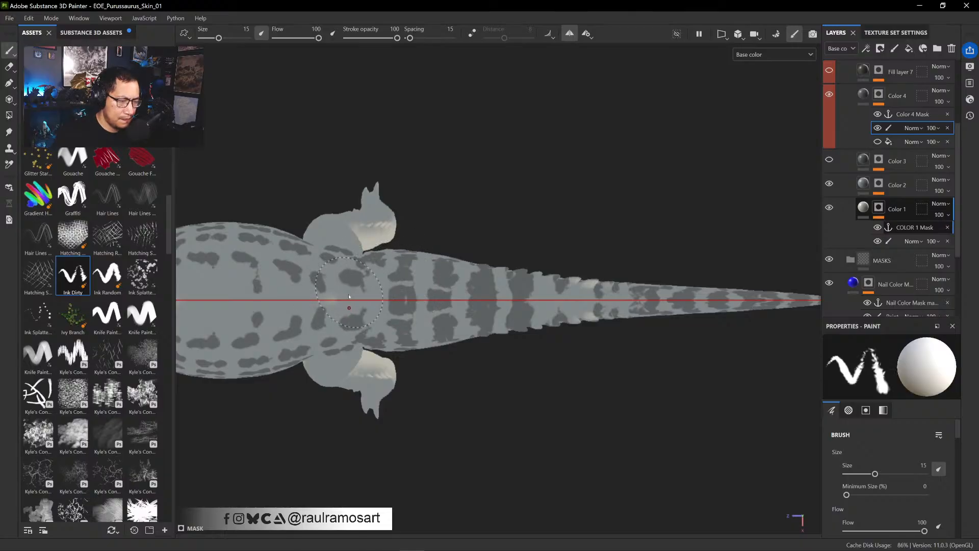
pyautogui.press('x')
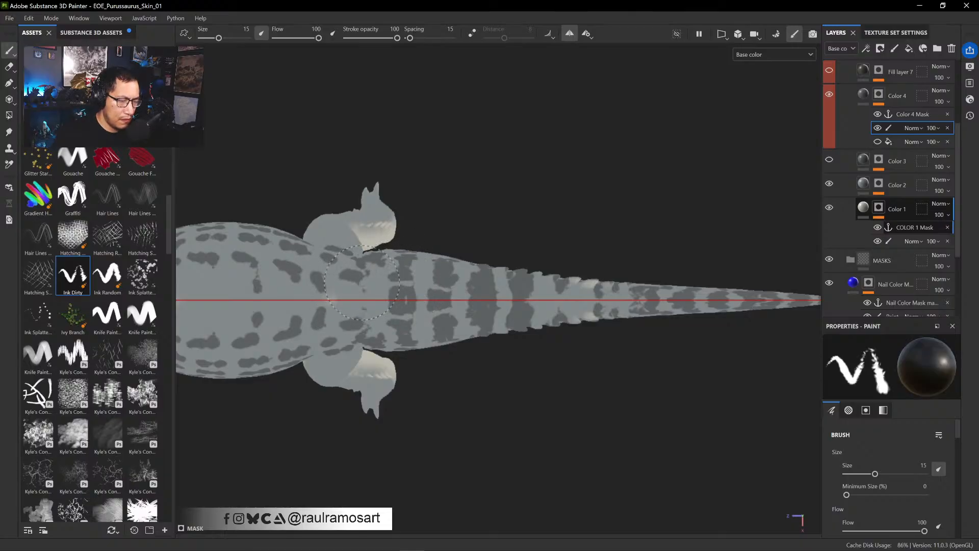
pyautogui.press('x')
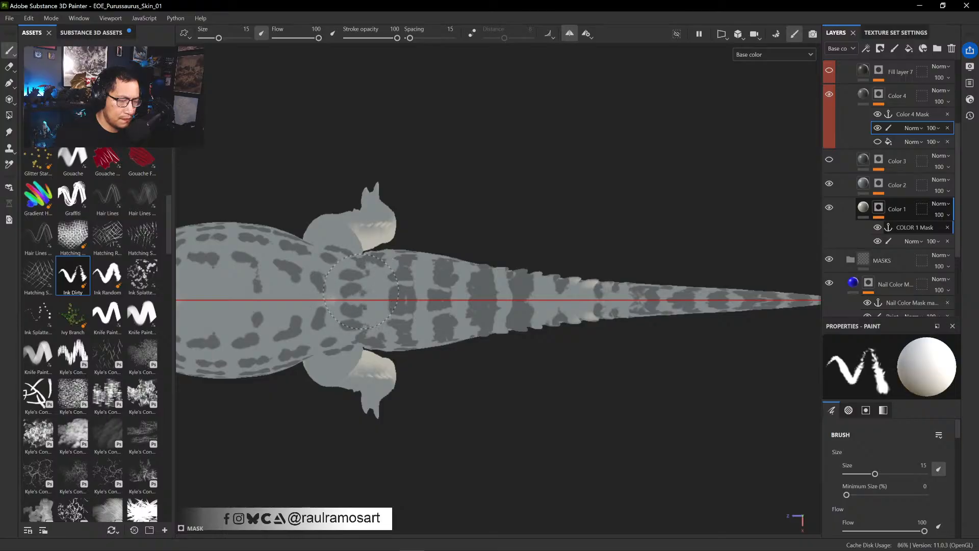
pyautogui.moveTo(360, 291)
pyautogui.mouseDown()
pyautogui.moveTo(326, 306)
pyautogui.moveTo(343, 291)
pyautogui.moveTo(337, 309)
pyautogui.mouseUp()
# - Paint large Color 4 blotches along the back's midline between the front and hind legs
pyautogui.keyDown('ctrl'); pyautogui.keyDown('alt'); pyautogui.moveTo(568, 305); pyautogui.dragTo(591, 311); pyautogui.keyUp('alt'); pyautogui.keyUp('ctrl')
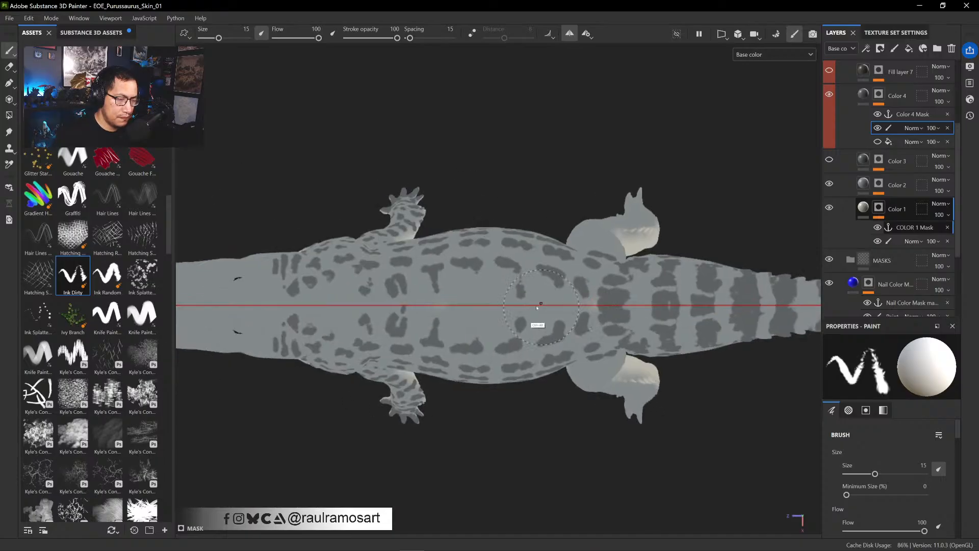
pyautogui.moveTo(402, 309)
pyautogui.mouseDown()
pyautogui.moveTo(422, 299)
pyautogui.moveTo(430, 321)
pyautogui.moveTo(429, 288)
pyautogui.moveTo(459, 316)
pyautogui.moveTo(474, 303)
pyautogui.moveTo(469, 318)
pyautogui.moveTo(474, 264)
pyautogui.moveTo(469, 279)
pyautogui.moveTo(497, 278)
pyautogui.moveTo(513, 293)
pyautogui.moveTo(527, 258)
pyautogui.moveTo(506, 261)
pyautogui.mouseUp()
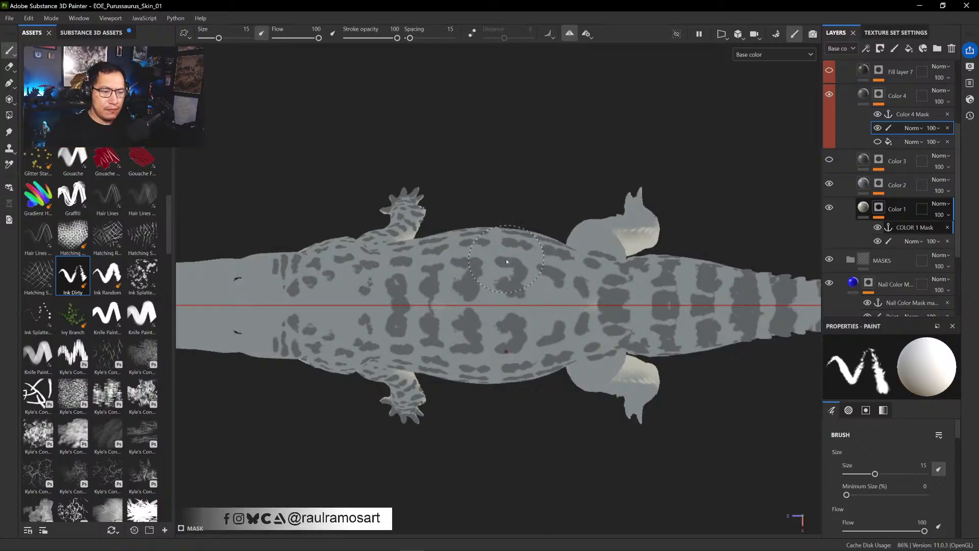
pyautogui.moveTo(506, 261)
pyautogui.mouseDown()
pyautogui.moveTo(512, 306)
pyautogui.moveTo(432, 314)
pyautogui.moveTo(398, 260)
pyautogui.moveTo(396, 282)
pyautogui.moveTo(515, 276)
pyautogui.moveTo(527, 288)
pyautogui.moveTo(502, 268)
pyautogui.moveTo(498, 287)
pyautogui.moveTo(523, 295)
pyautogui.moveTo(530, 266)
pyautogui.moveTo(503, 263)
pyautogui.mouseUp()
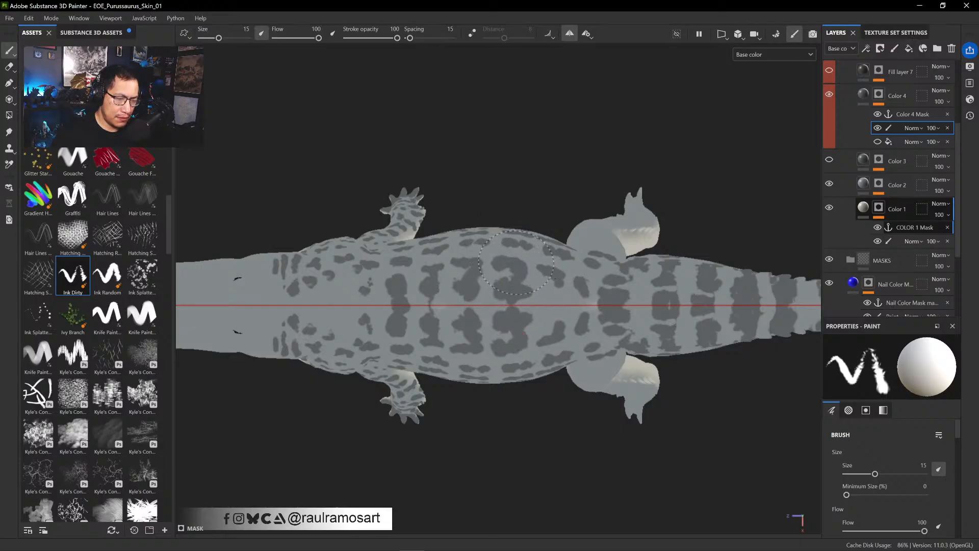
# - Add Color 4 spots on the rear back and reshape the midline blotches by alternating between painting and erasing the mask
pyautogui.moveTo(563, 309)
pyautogui.keyDown('ctrl'); pyautogui.keyDown('alt'); pyautogui.mouseDown()
pyautogui.moveTo(466, 304)
pyautogui.moveTo(451, 290)
pyautogui.moveTo(465, 291)
pyautogui.mouseUp(); pyautogui.keyUp('alt'); pyautogui.keyUp('ctrl')
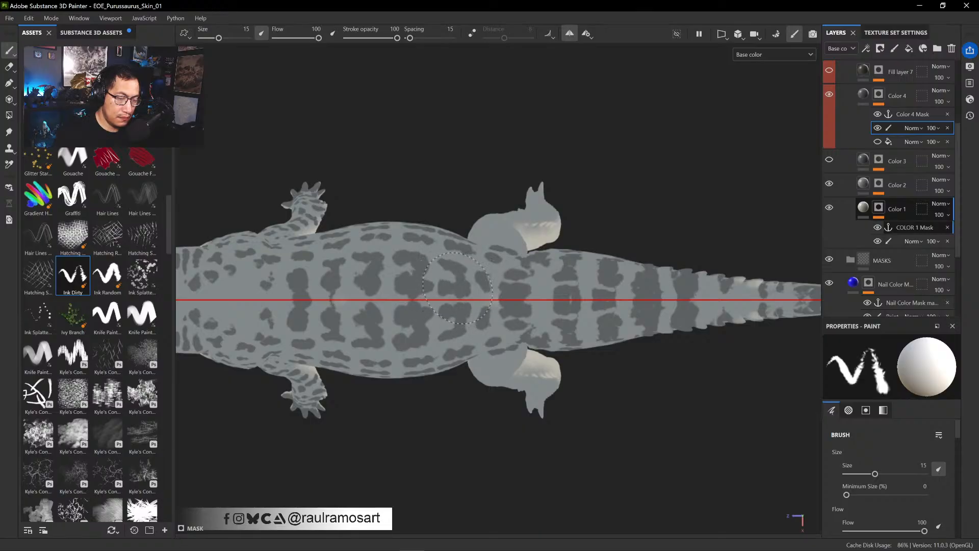
pyautogui.press('x')
pyautogui.press('x')
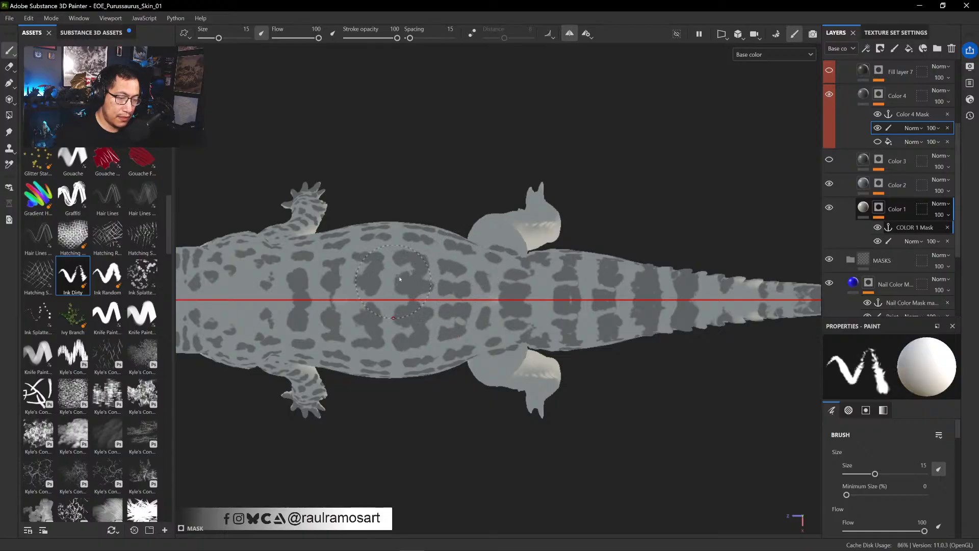
pyautogui.press('x')
pyautogui.press('x')
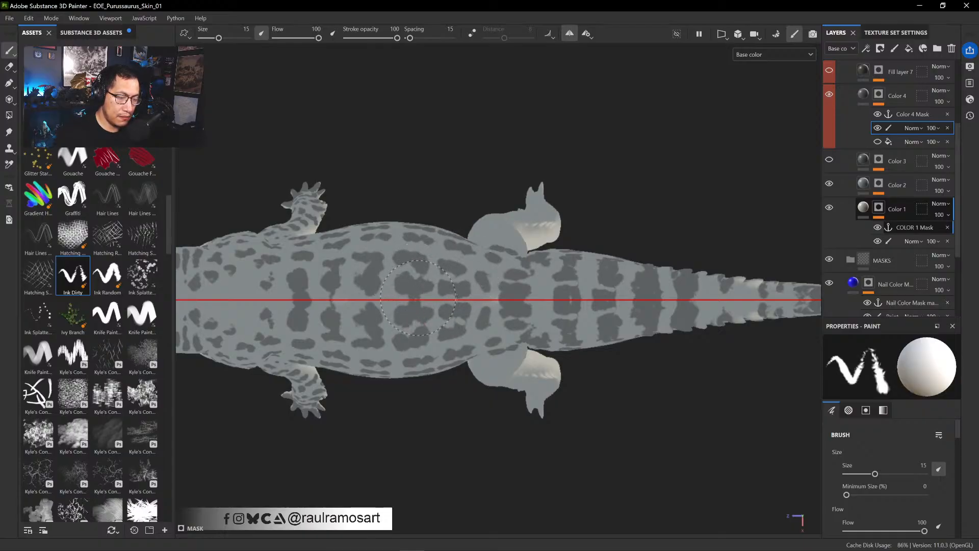
pyautogui.press('x')
pyautogui.press('x')
pyautogui.press('x')
pyautogui.press('x')
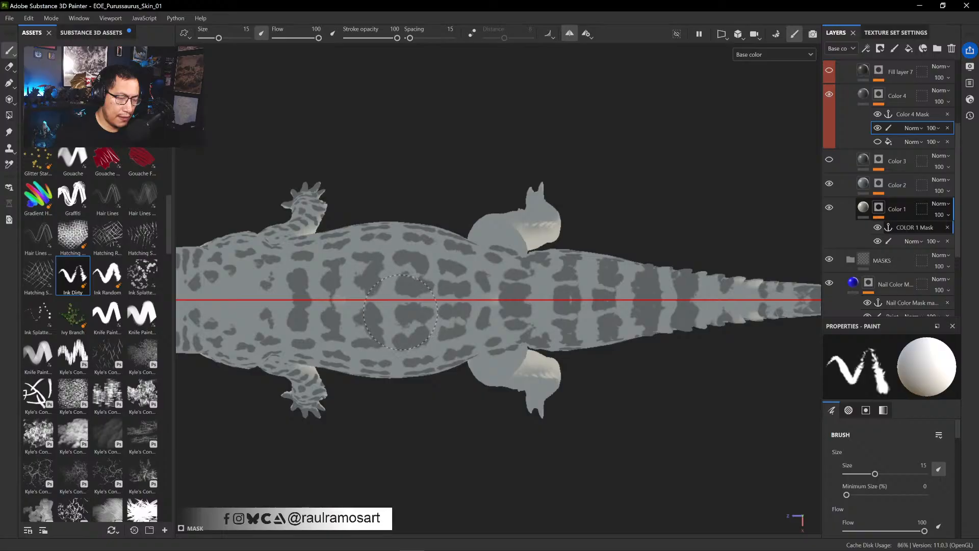
pyautogui.press('x')
pyautogui.press('x')
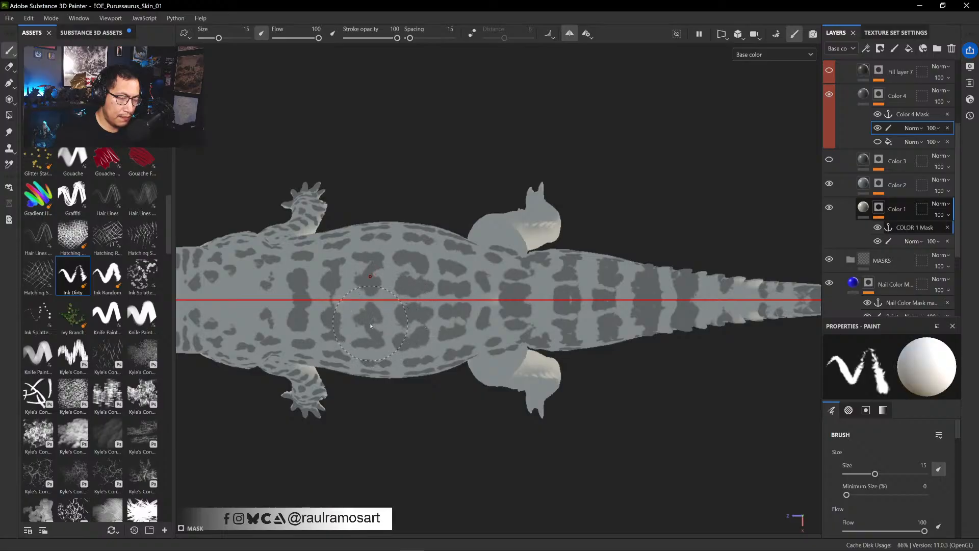
# - Make the Color 3 layer visible and review the combined pattern from the side of the body
pyautogui.moveTo(369, 319); pyautogui.dragTo(592, 303, button='middle')
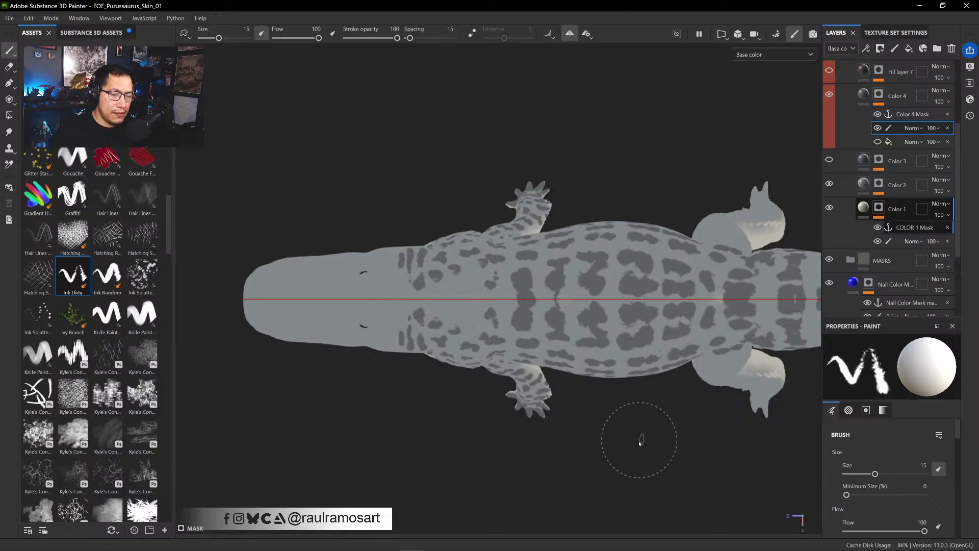
pyautogui.keyDown('alt'); pyautogui.moveTo(629, 453); pyautogui.dragTo(654, 279); pyautogui.keyUp('alt')
pyautogui.keyDown('alt'); pyautogui.moveTo(678, 270); pyautogui.dragTo(585, 184, button='middle'); pyautogui.keyUp('alt')
pyautogui.click(829, 160)
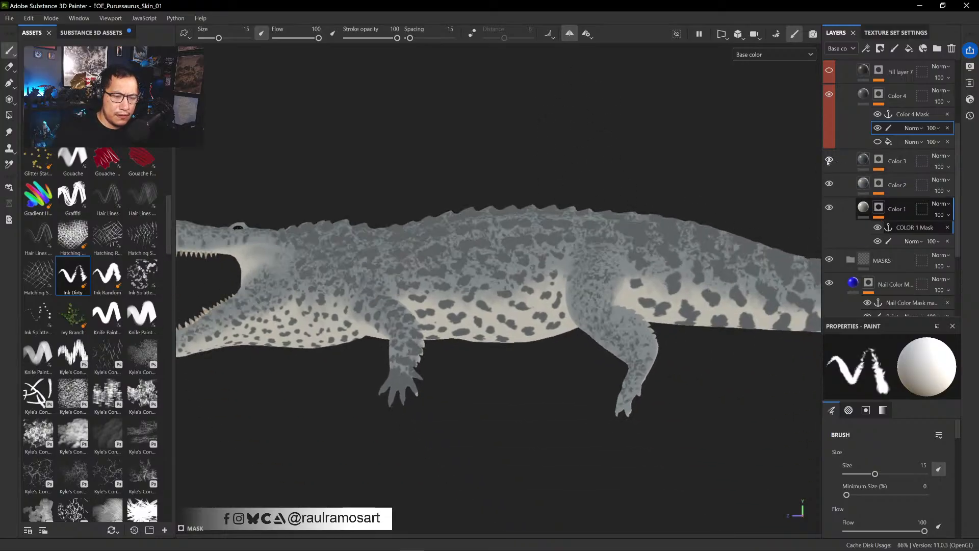
pyautogui.keyDown('alt'); pyautogui.moveTo(528, 387); pyautogui.dragTo(579, 408); pyautogui.keyUp('alt')
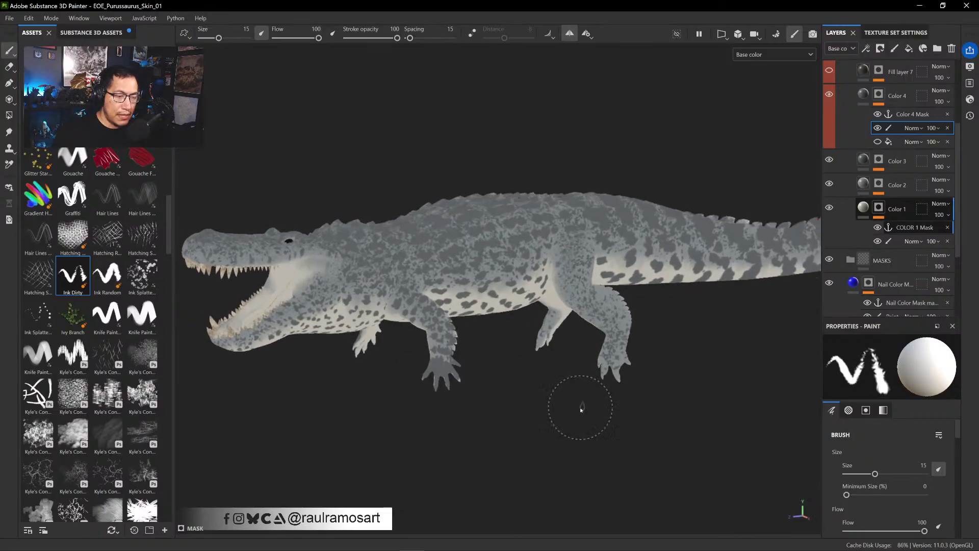
# - Switch the viewport from Base color to Material view and rotate the environment lighting around the crocodile
pyautogui.click(795, 54)
pyautogui.click(752, 79)
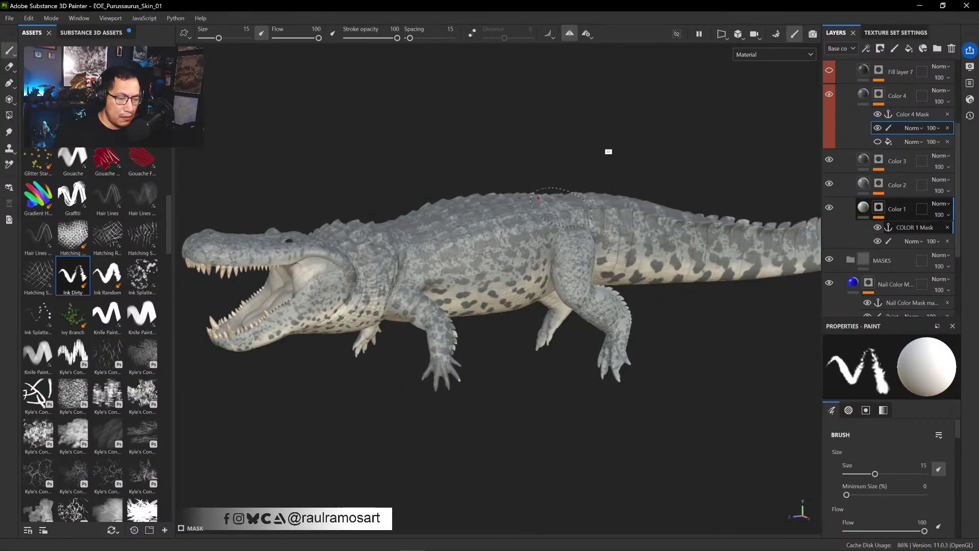
pyautogui.keyDown('alt'); pyautogui.moveTo(560, 206); pyautogui.dragTo(537, 372); pyautogui.keyUp('alt')
pyautogui.moveTo(538, 372)
pyautogui.keyDown('shift'); pyautogui.mouseDown(button='right')
pyautogui.moveTo(549, 372)
pyautogui.moveTo(525, 377)
pyautogui.mouseUp(button='right'); pyautogui.keyUp('shift')
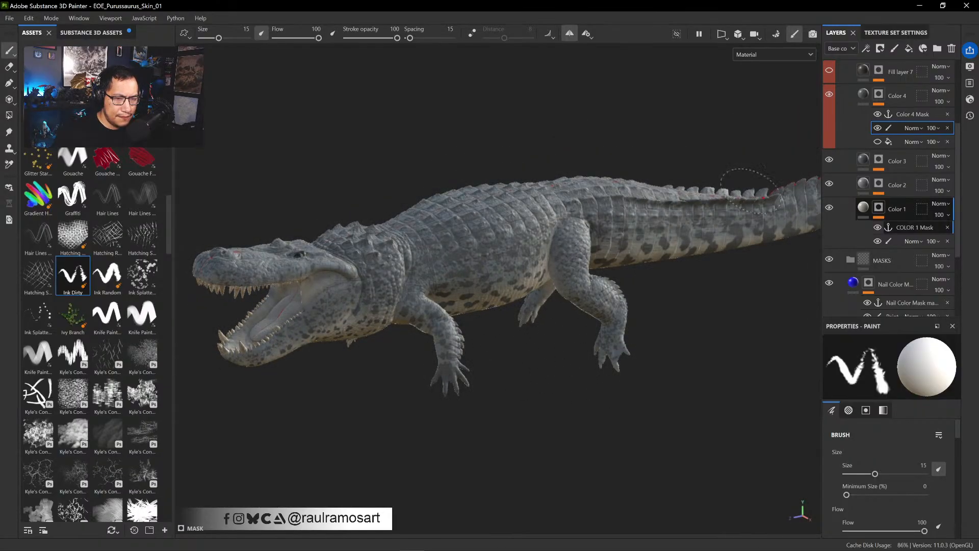
# - Change the viewport's environment map to Studio 02 in the display settings
pyautogui.click(969, 66)
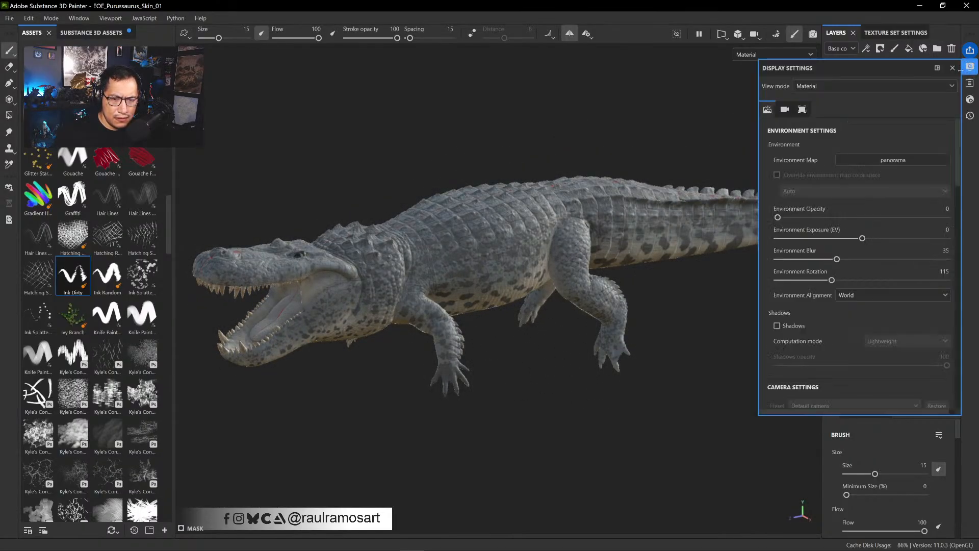
pyautogui.click(873, 161)
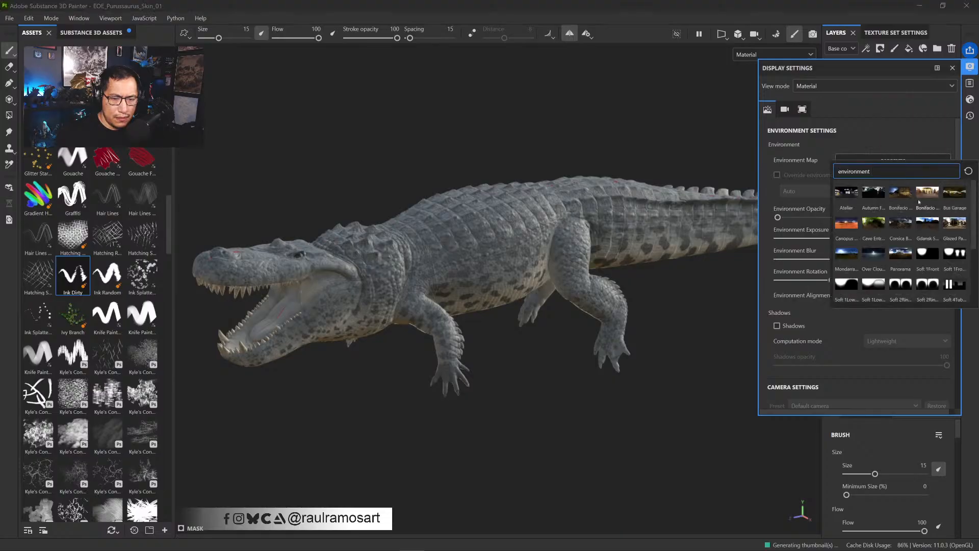
pyautogui.scroll(-5, 970, 274)
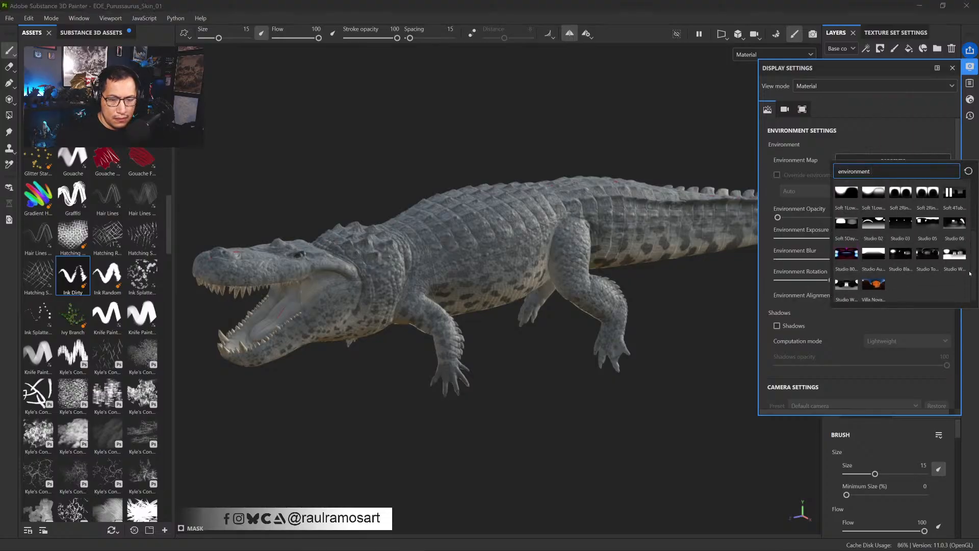
pyautogui.click(882, 229)
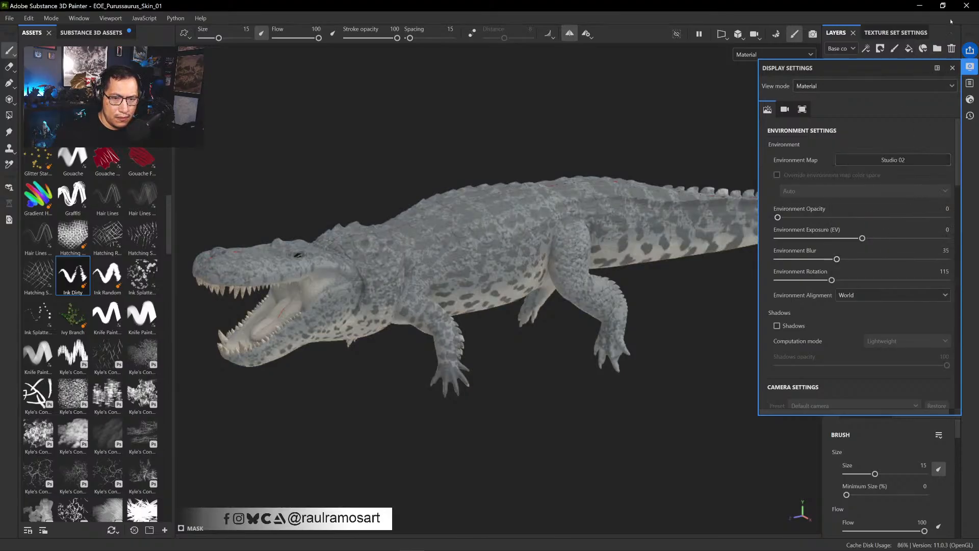
pyautogui.click(937, 49)
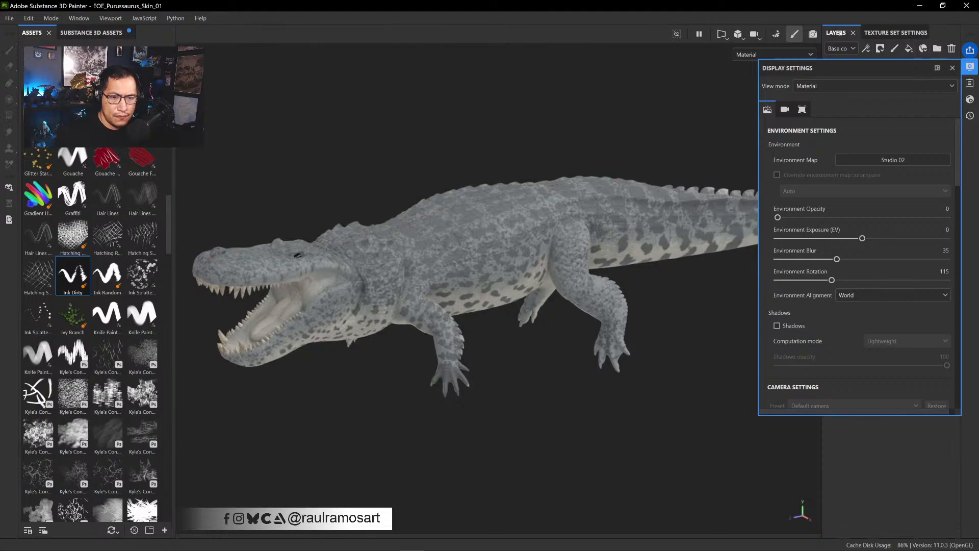
pyautogui.click(941, 67)
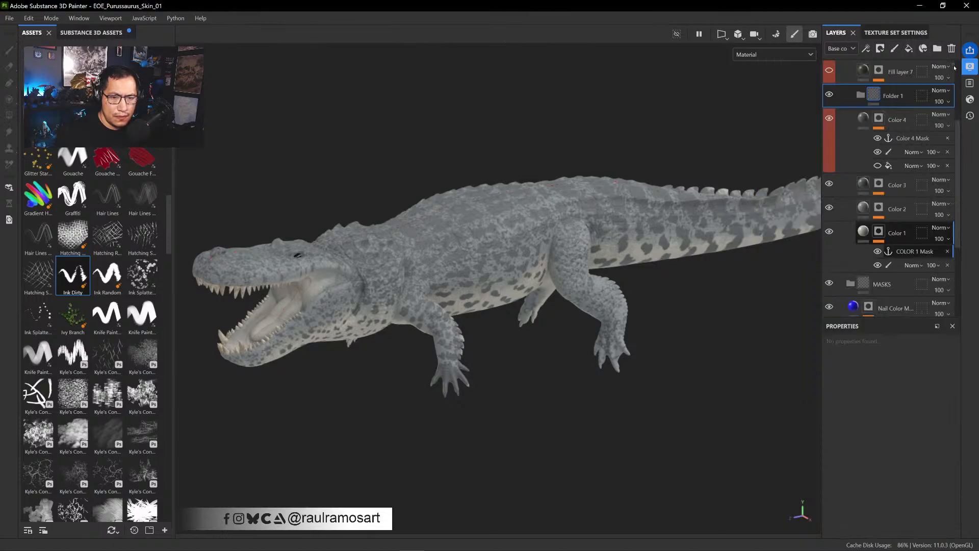
pyautogui.click(881, 118)
pyautogui.hotkey('ctrl', 'z')
# - Reopen the display settings and save the project
pyautogui.keyDown('alt'); pyautogui.moveTo(656, 410); pyautogui.dragTo(617, 446); pyautogui.keyUp('alt')
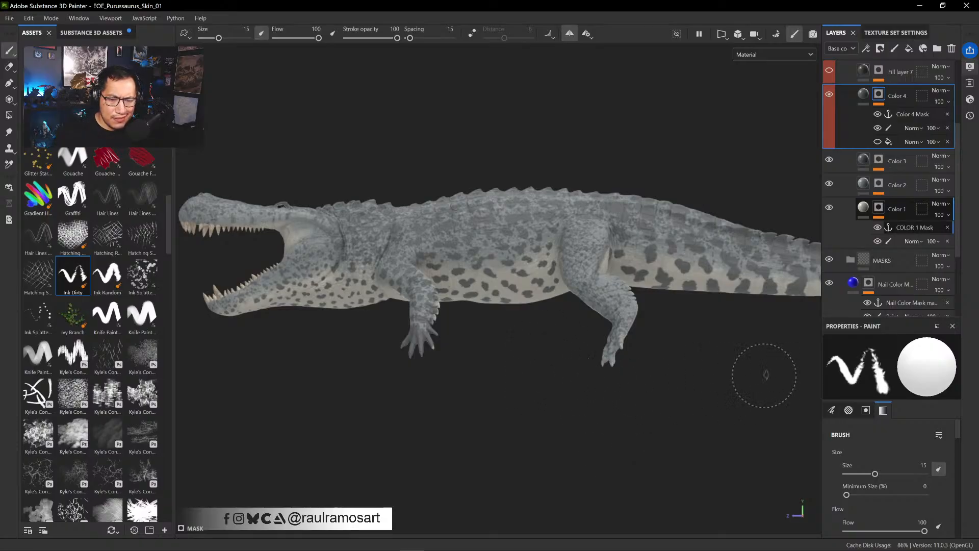
pyautogui.moveTo(957, 232)
pyautogui.mouseDown()
pyautogui.moveTo(960, 291)
pyautogui.moveTo(971, 184)
pyautogui.mouseUp()
pyautogui.scroll(-2, 949, 455)
pyautogui.scroll(2, 948, 455)
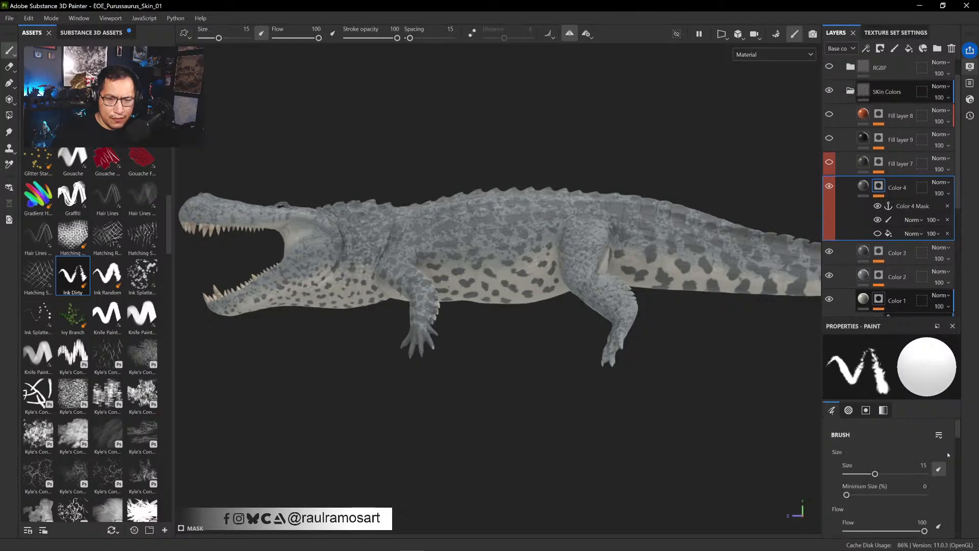
pyautogui.click(970, 66)
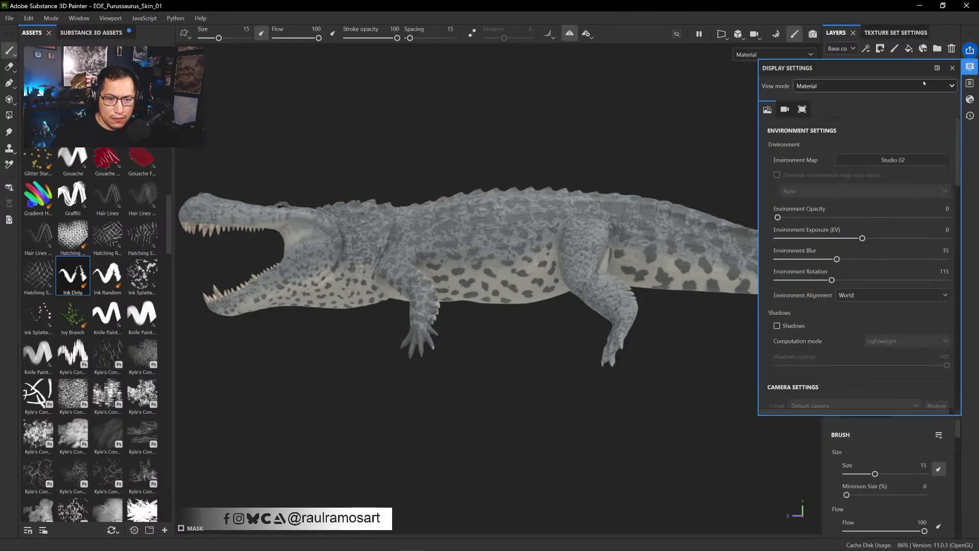
pyautogui.scroll(-3, 864, 180)
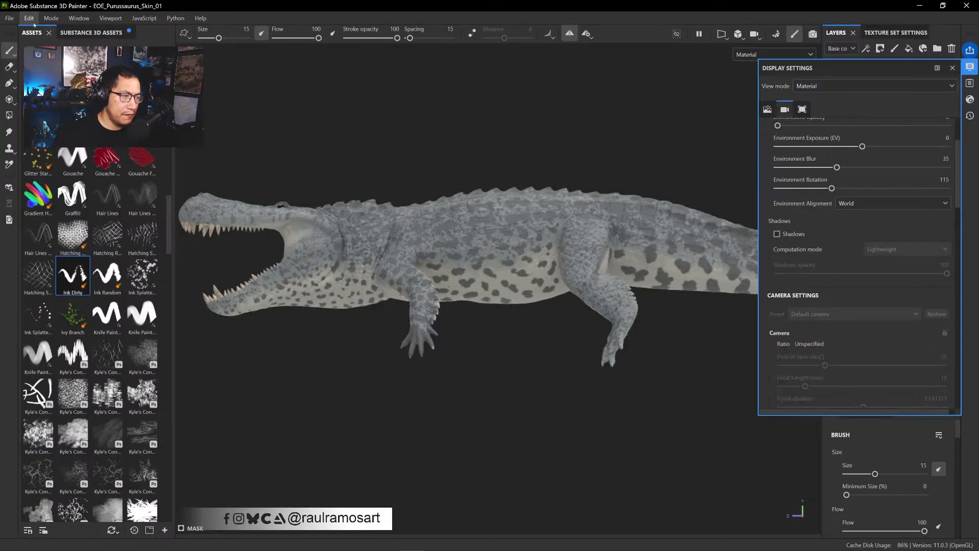
pyautogui.click(10, 18)
pyautogui.press('Escape')
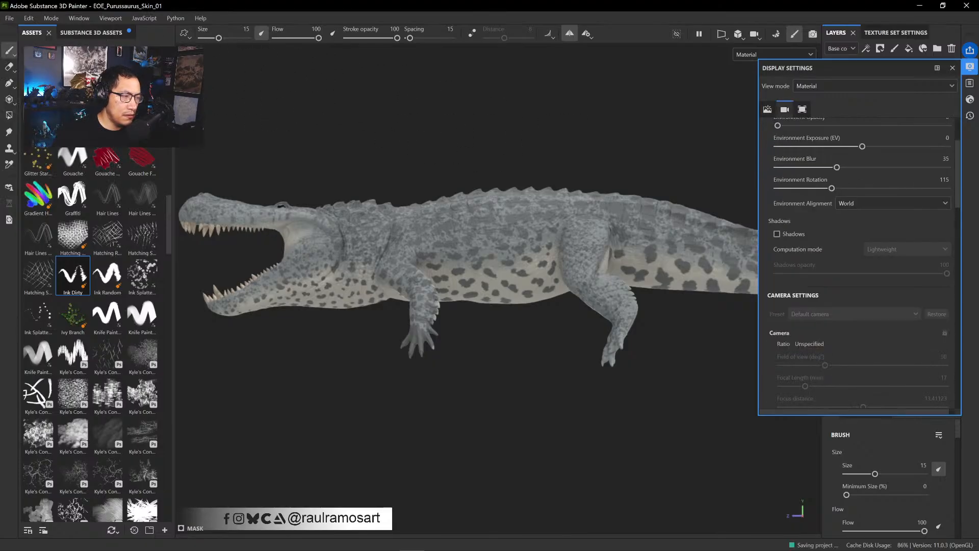
# - Activate post effects, enable Tone Mapping and set its function to Log
pyautogui.scroll(-2, 888, 211)
pyautogui.scroll(-4, 888, 210)
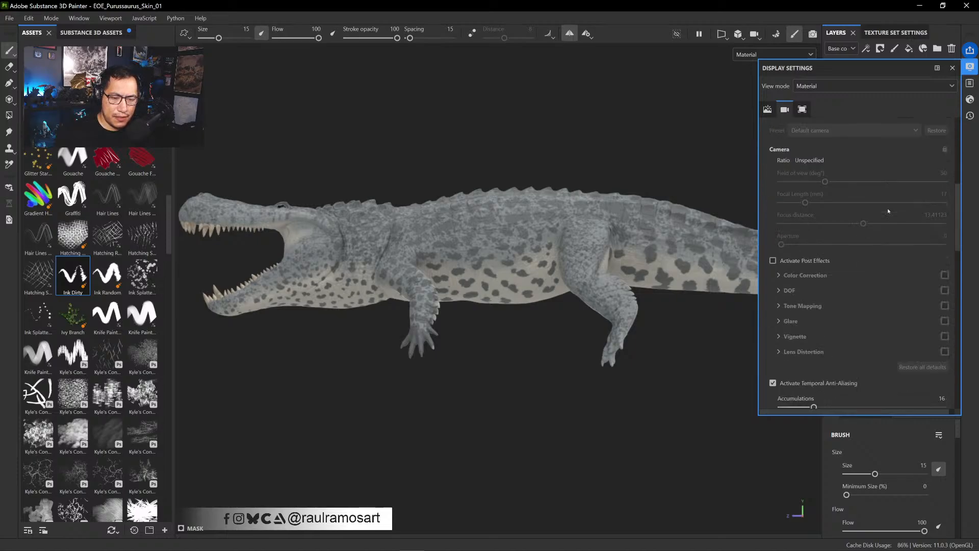
pyautogui.click(772, 260)
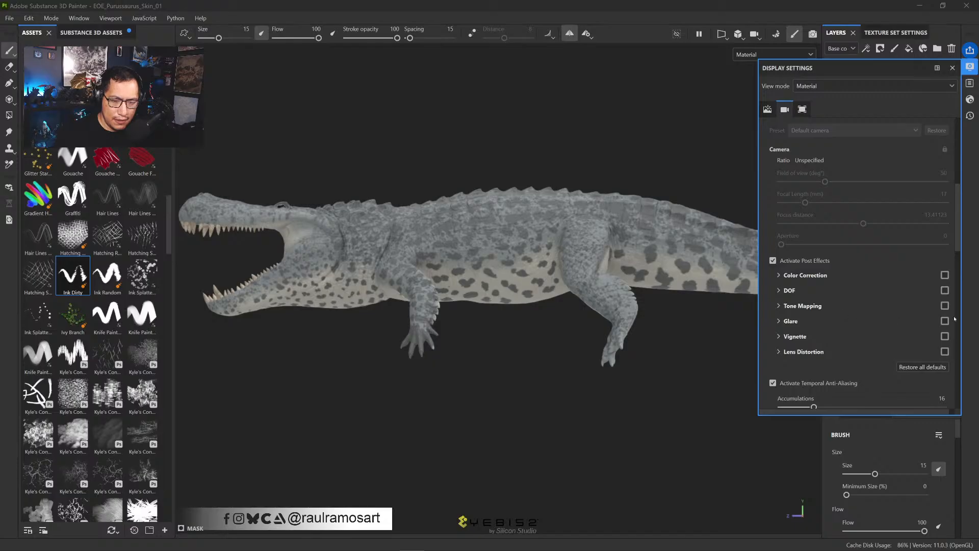
pyautogui.click(778, 305)
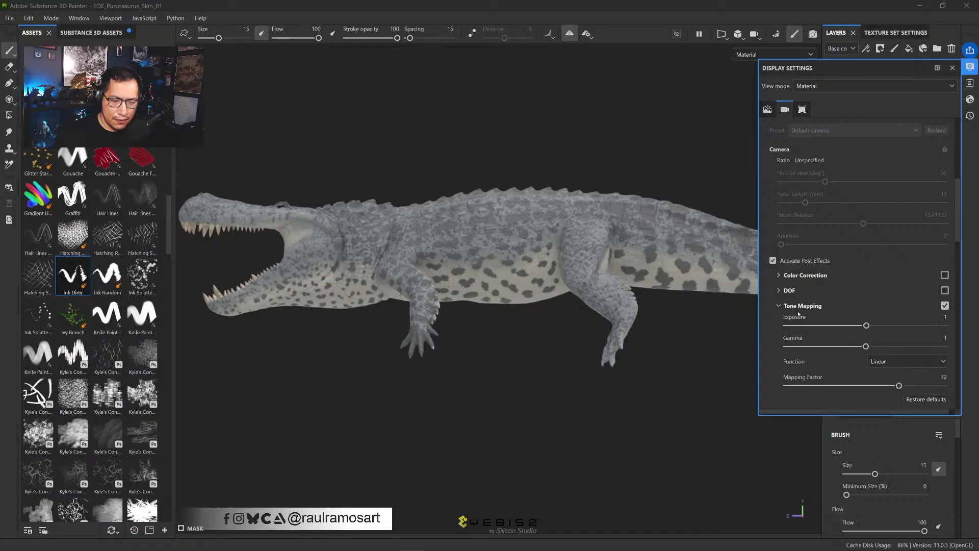
pyautogui.scroll(-3, 796, 311)
pyautogui.click(924, 269)
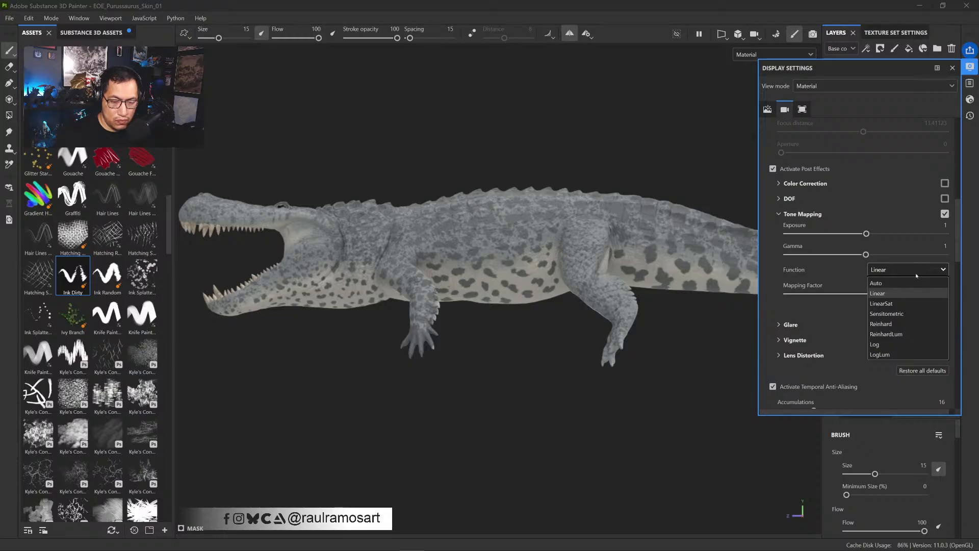
pyautogui.click(878, 344)
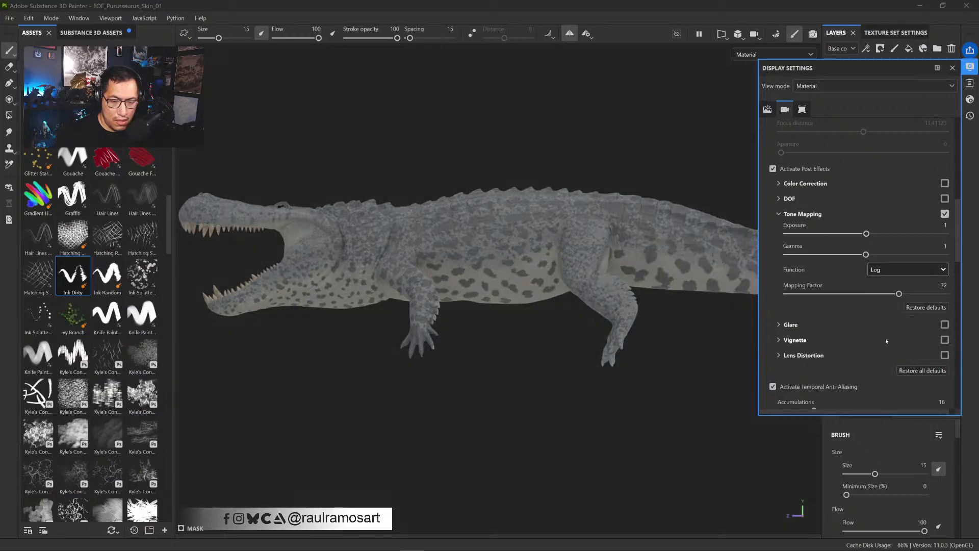
# - Activate the viewport color profile and assign the ACES_UE4_Log profile
pyautogui.scroll(-3, 886, 341)
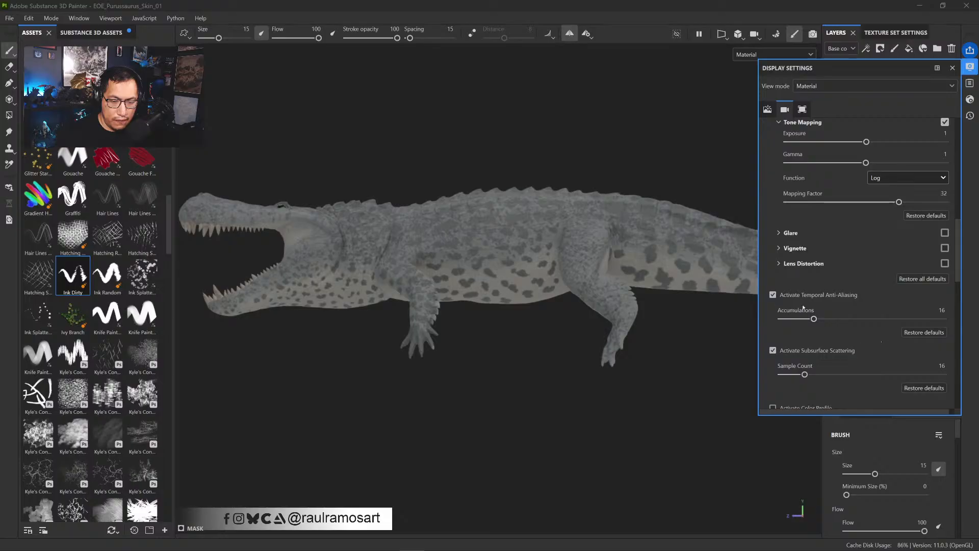
pyautogui.scroll(-3, 803, 308)
pyautogui.click(772, 316)
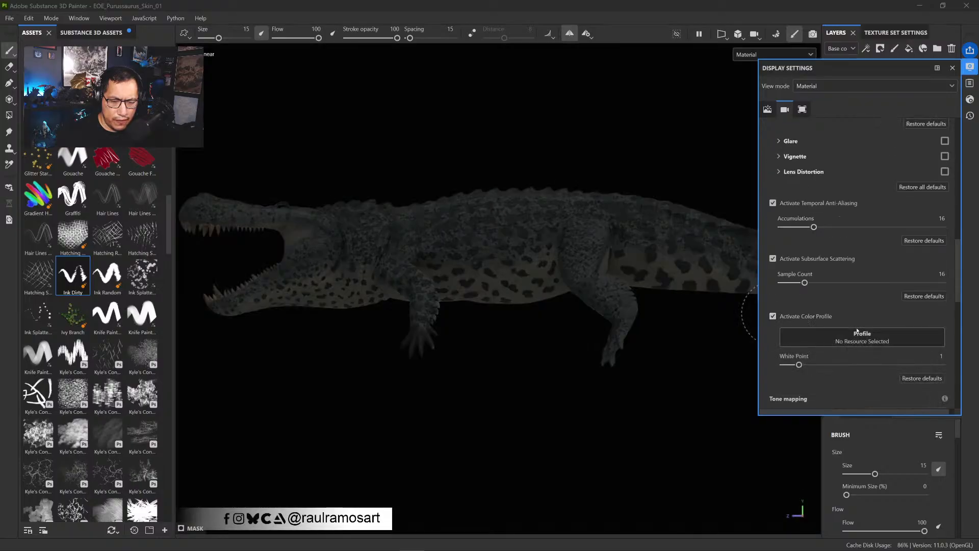
pyautogui.click(863, 337)
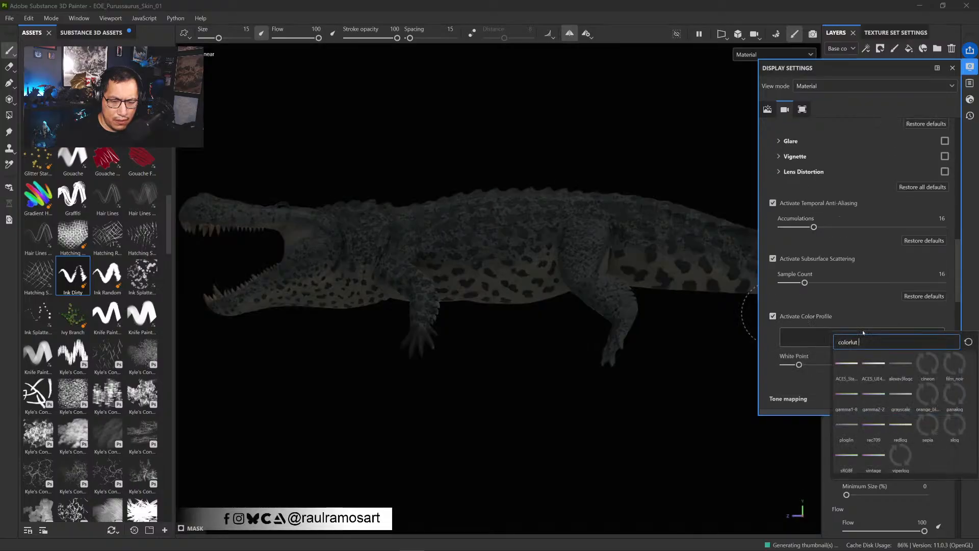
pyautogui.click(865, 363)
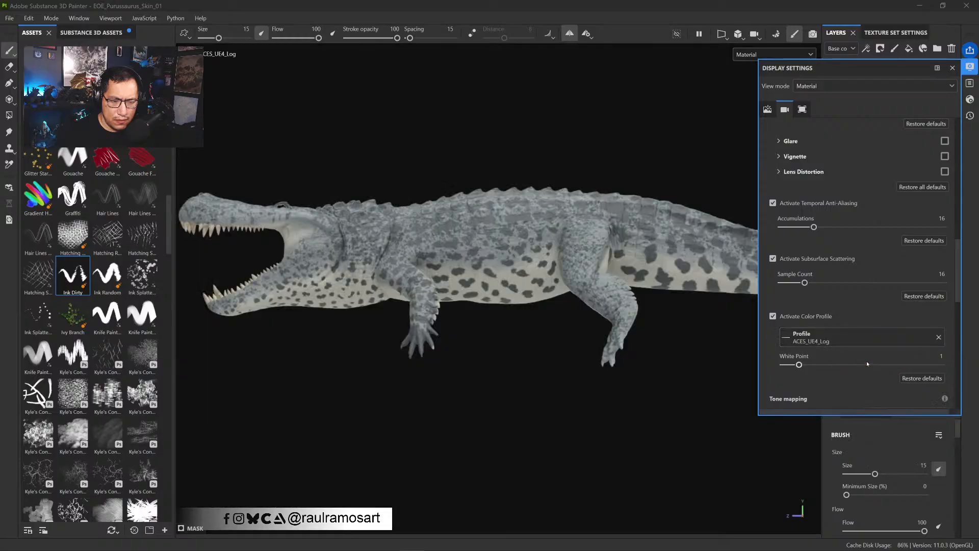
# - Review the remaining tone mapping, viewport and camera options, and close the display settings
pyautogui.scroll(-3, 867, 364)
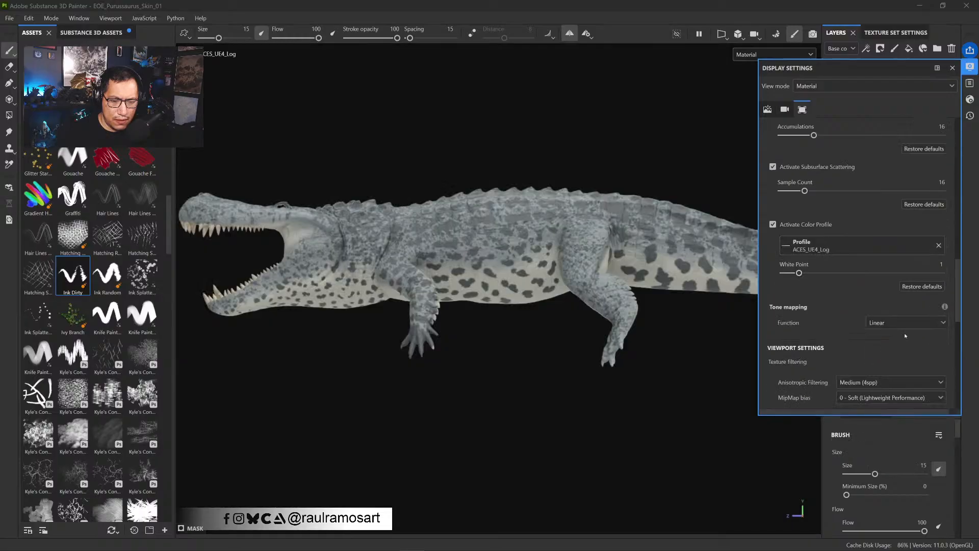
pyautogui.click(916, 326)
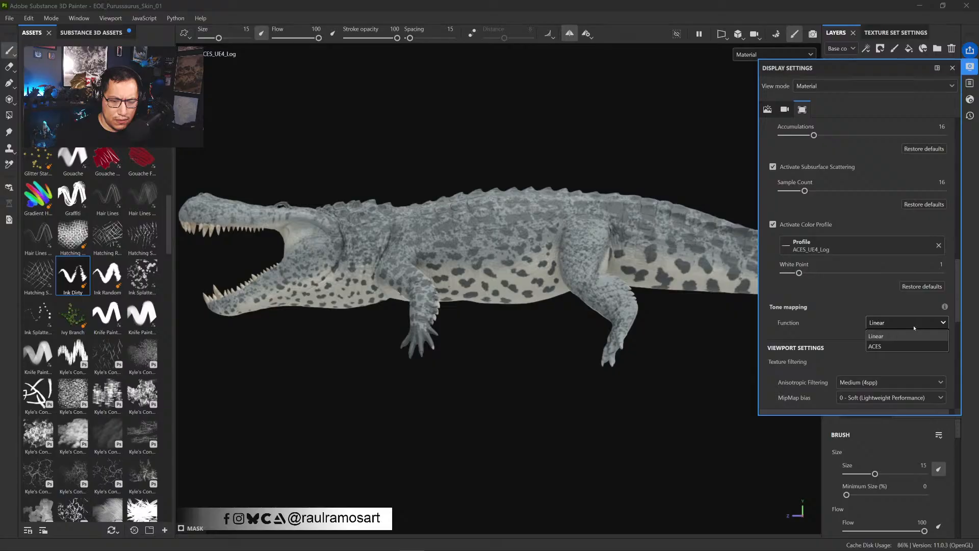
pyautogui.click(813, 314)
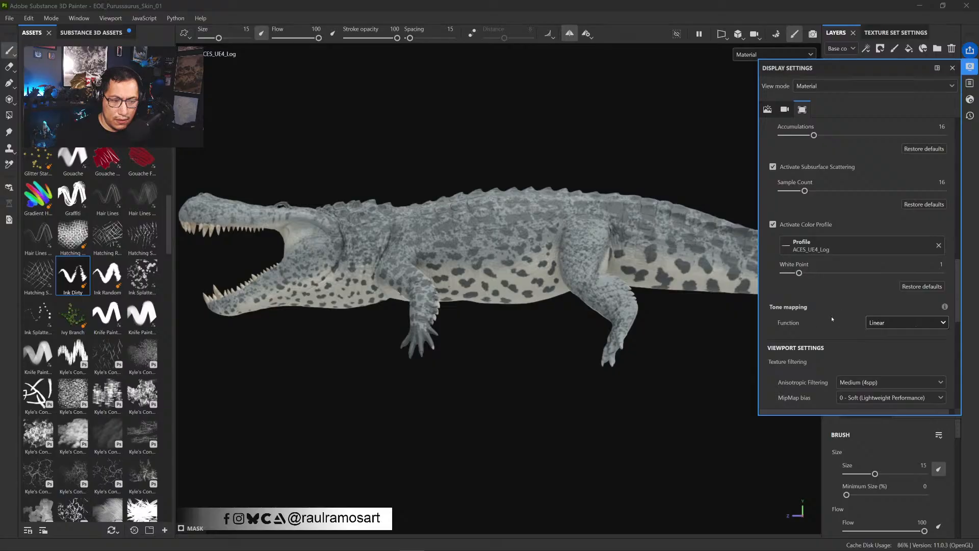
pyautogui.scroll(-5, 832, 319)
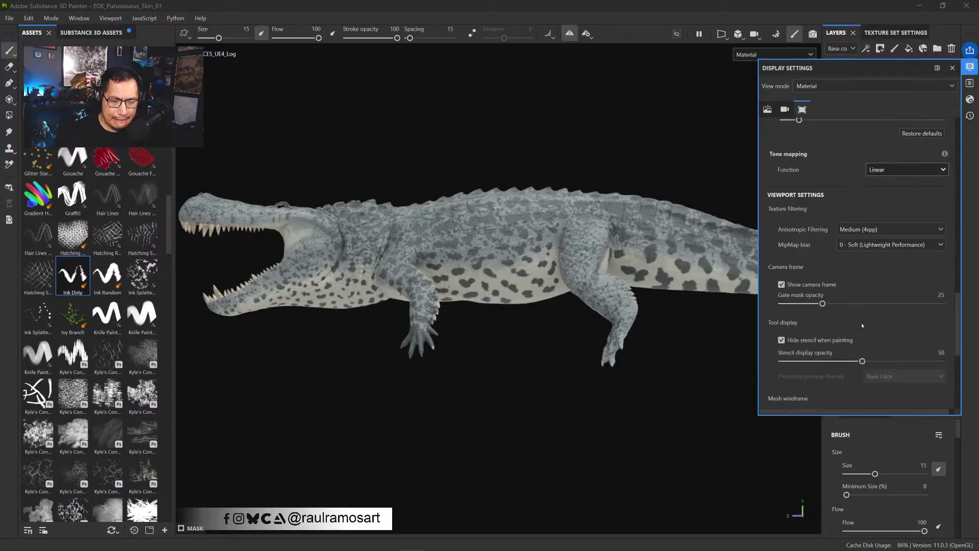
pyautogui.scroll(8, 862, 325)
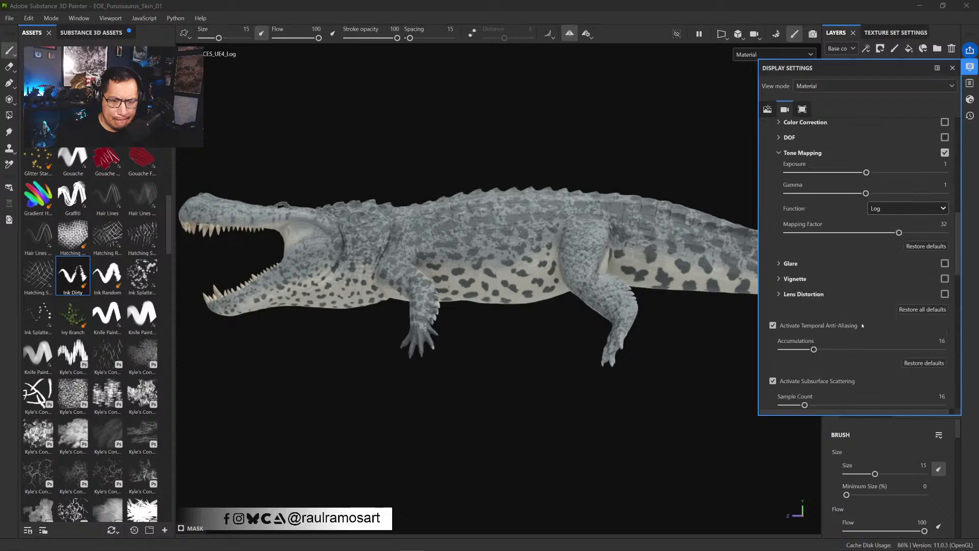
pyautogui.scroll(1, 862, 325)
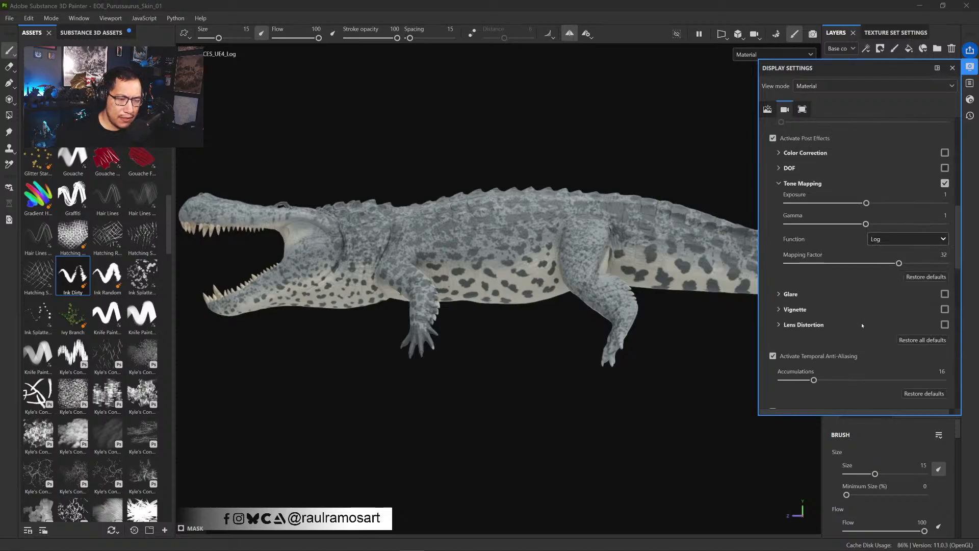
pyautogui.scroll(4, 862, 325)
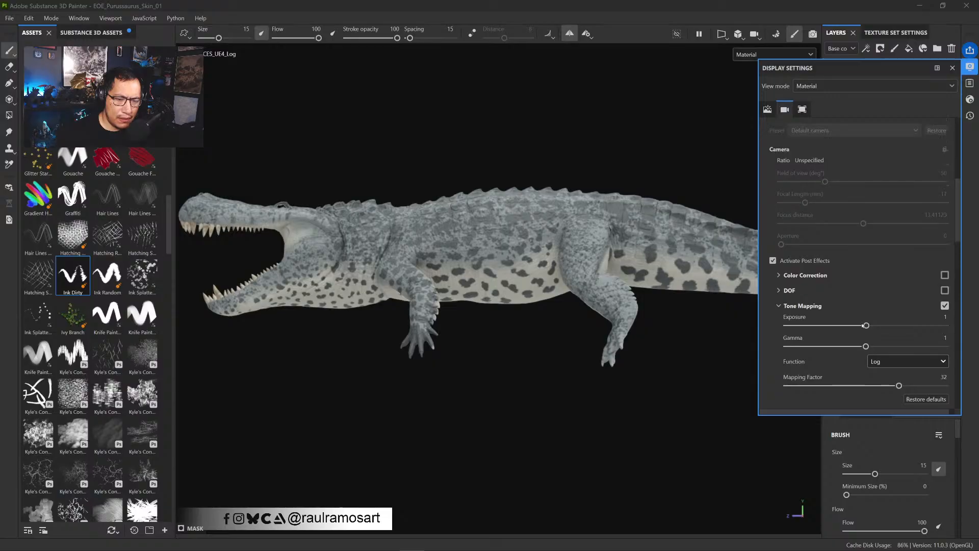
pyautogui.click(780, 306)
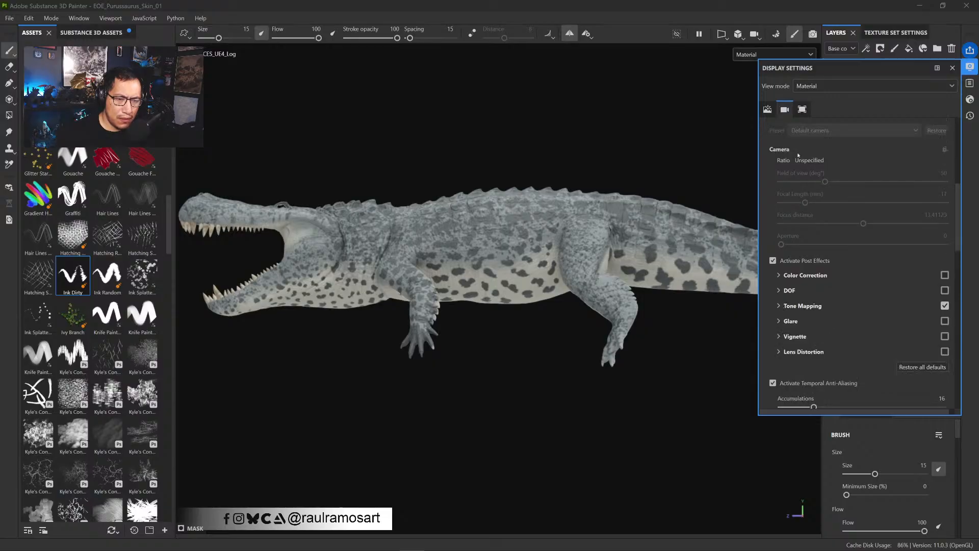
pyautogui.click(952, 68)
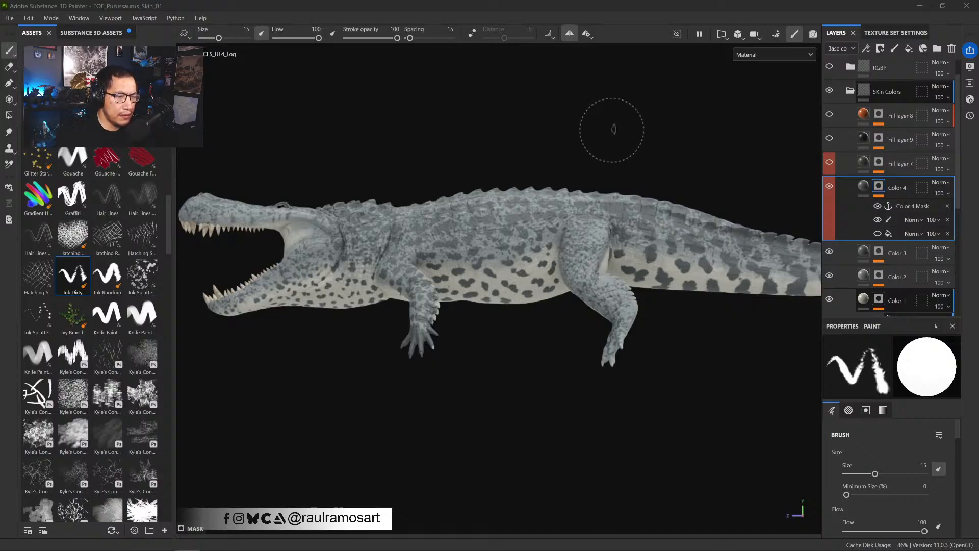
pyautogui.click(613, 132)
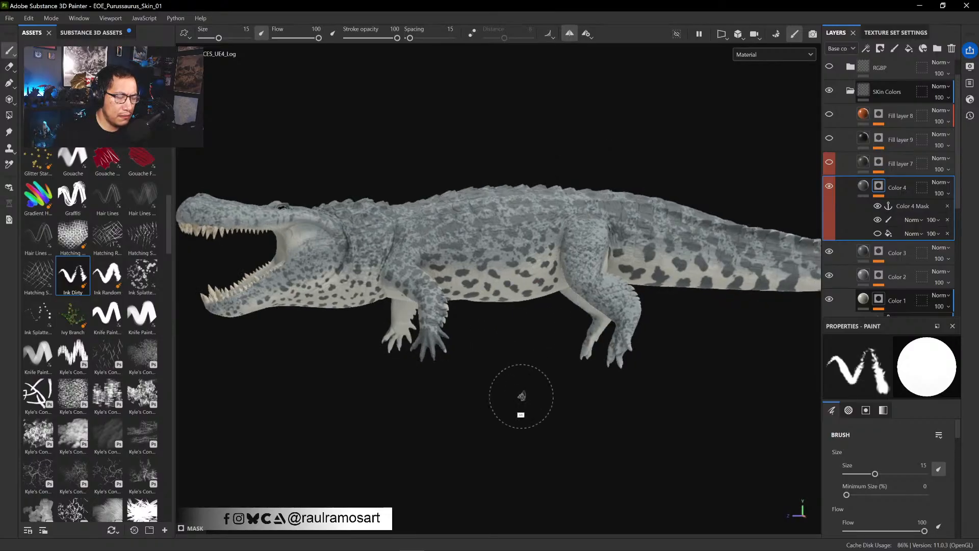
pyautogui.keyDown('ctrl'); pyautogui.keyDown('alt'); pyautogui.moveTo(503, 404); pyautogui.dragTo(579, 455); pyautogui.keyUp('alt'); pyautogui.keyUp('ctrl')
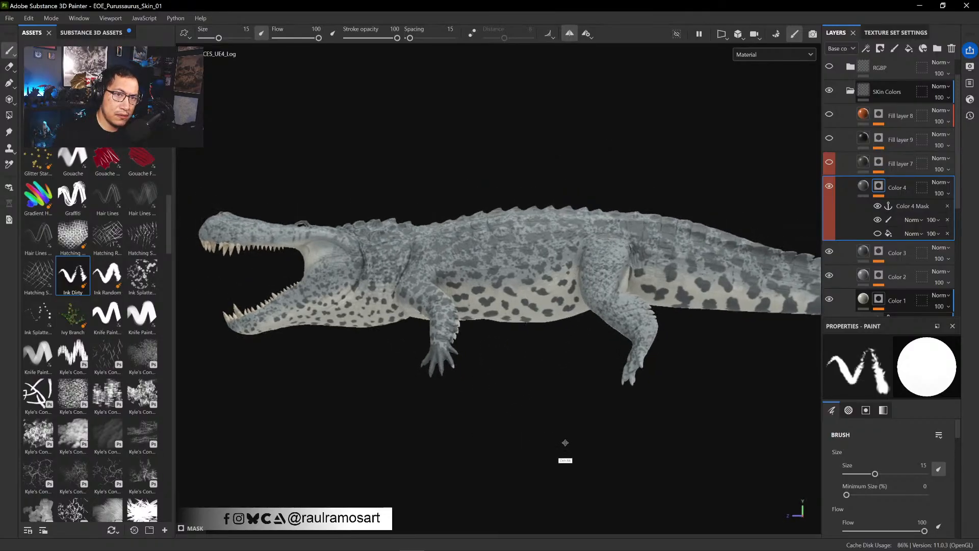
pyautogui.keyDown('alt'); pyautogui.moveTo(518, 414); pyautogui.dragTo(557, 451, button='right'); pyautogui.keyUp('alt')
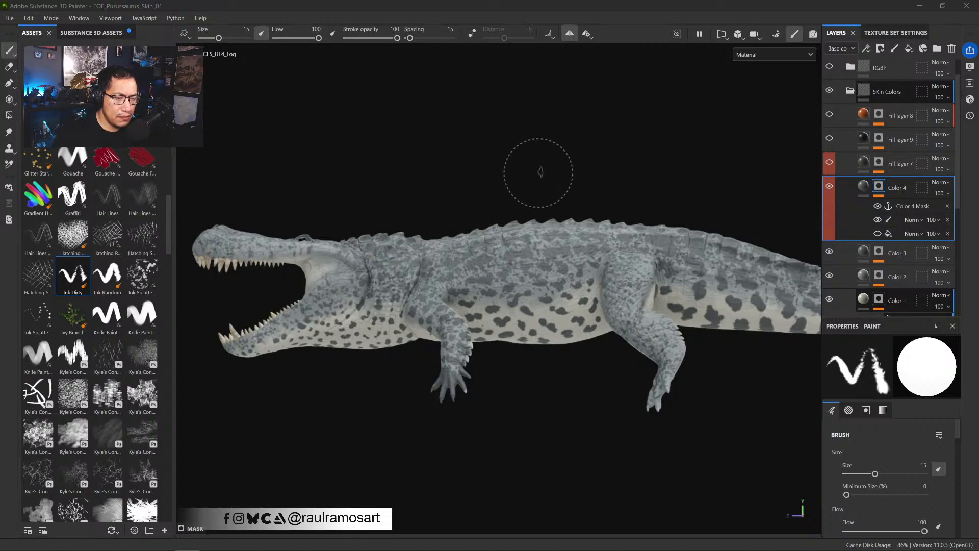
# - Hide the Color 3 layer and select the paint effect in the Color 4 mask for further hand painting
pyautogui.click(863, 186)
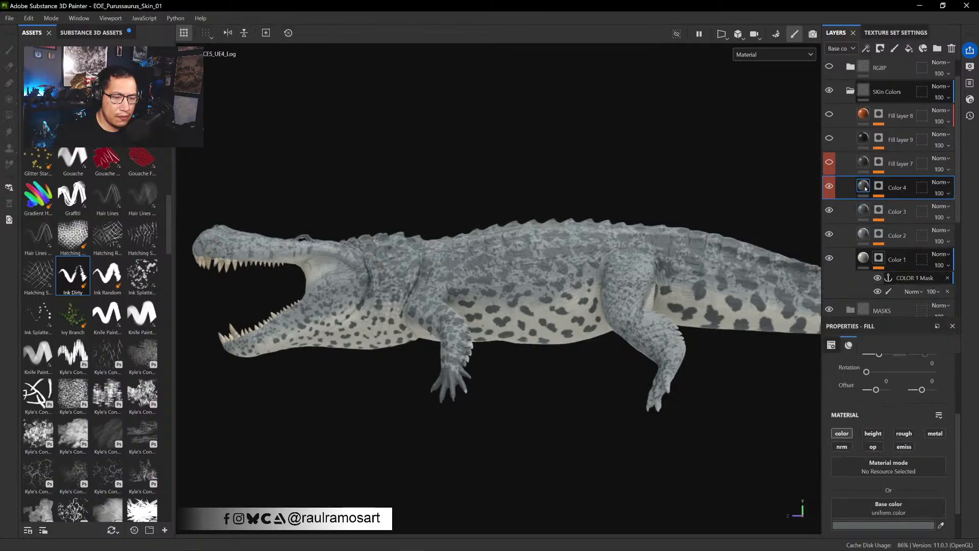
pyautogui.click(879, 187)
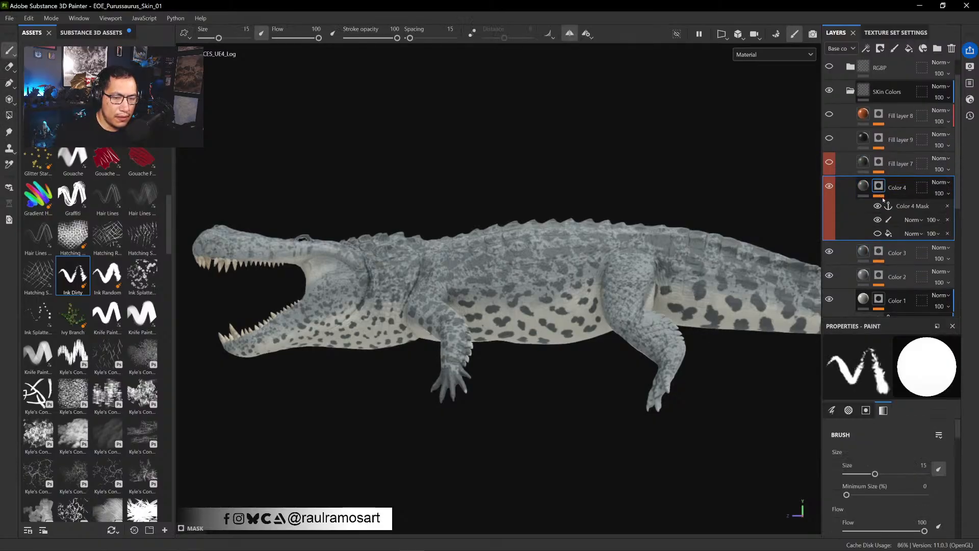
pyautogui.click(912, 219)
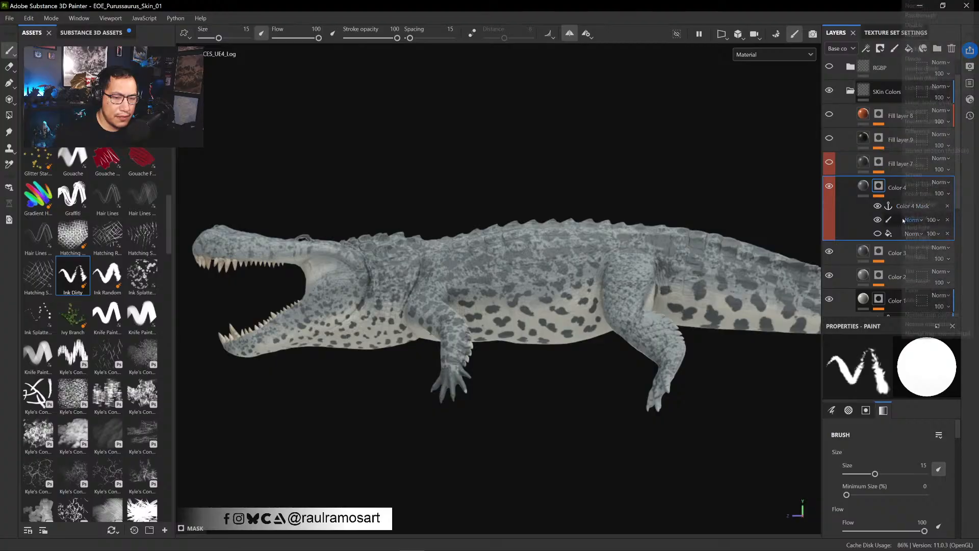
pyautogui.click(846, 209)
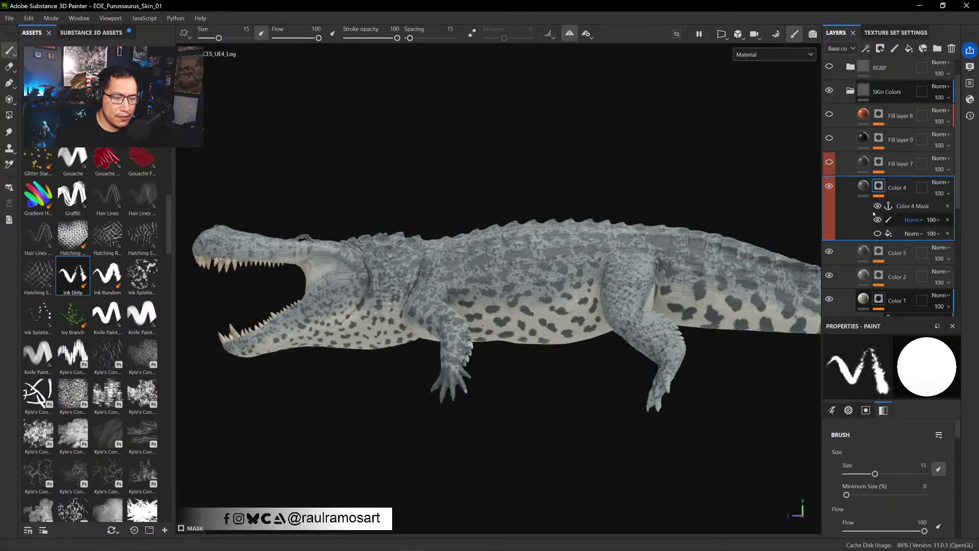
pyautogui.click(829, 250)
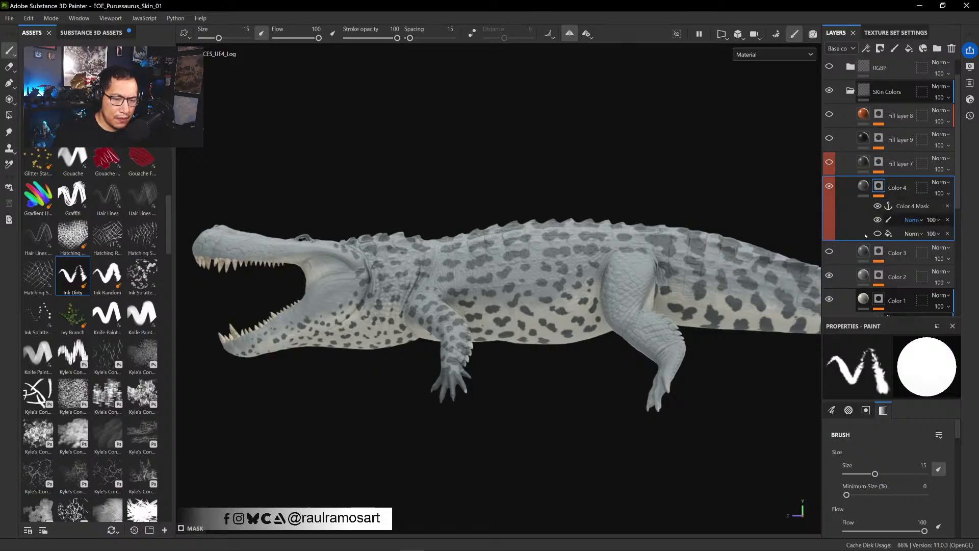
pyautogui.click(908, 221)
pyautogui.click(890, 226)
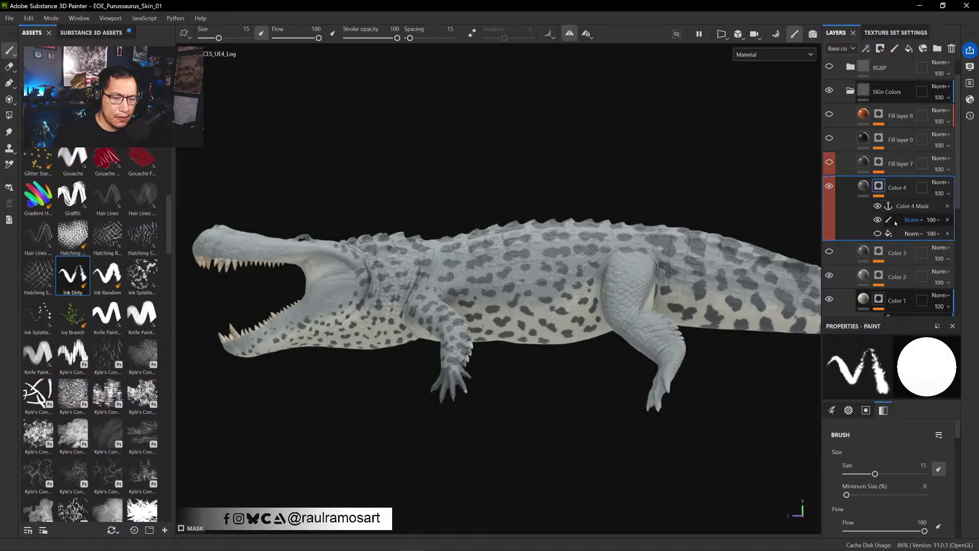
pyautogui.rightClick(895, 222)
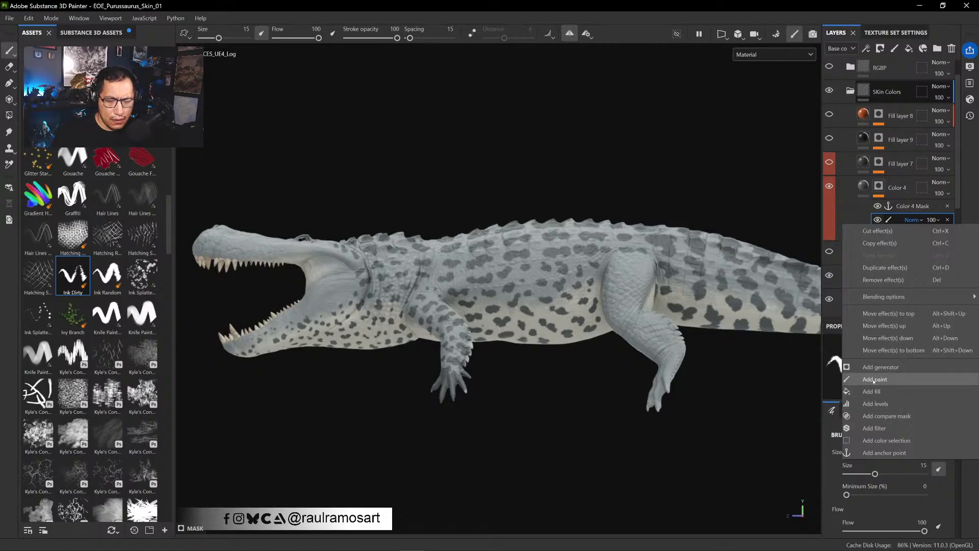
pyautogui.click(871, 391)
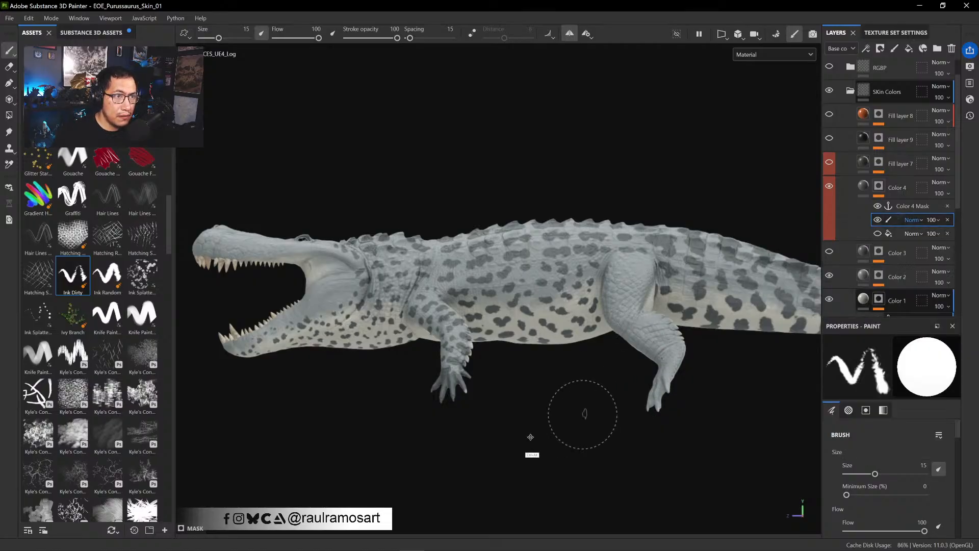
# - Paint irregular dark spots into the Color 4 mask down the hind legs and over the feet, using the Ink Dirty brush at size 15
pyautogui.scroll(3, 582, 414)
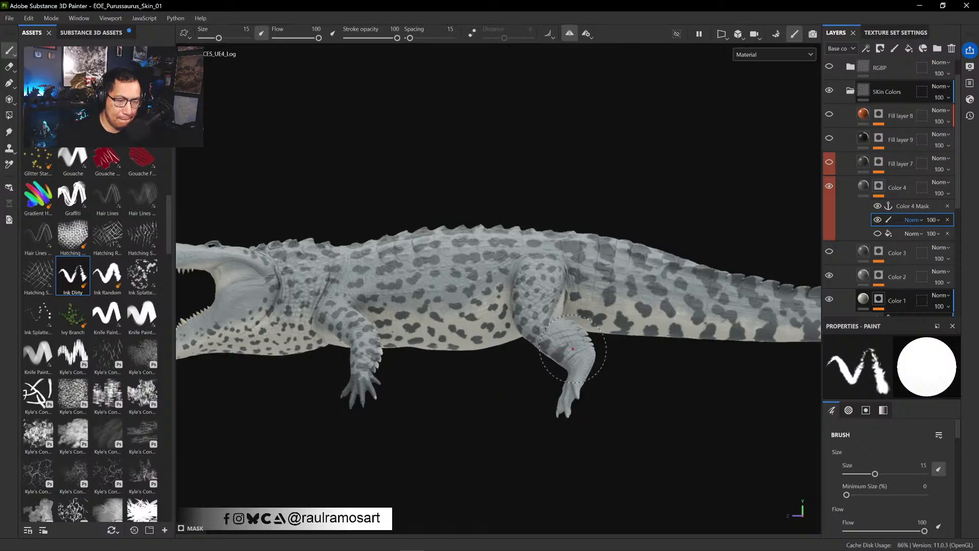
pyautogui.click(561, 337)
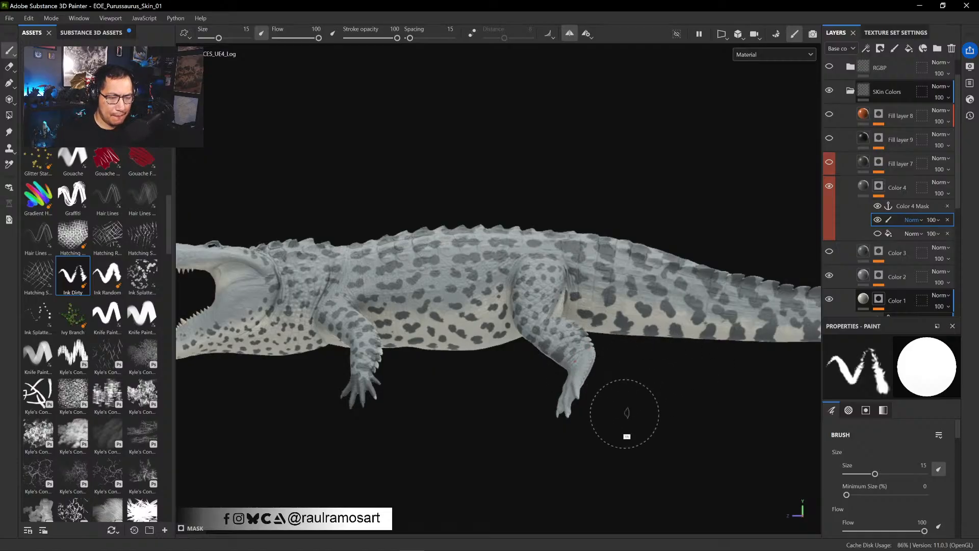
pyautogui.moveTo(712, 413)
pyautogui.keyDown('alt'); pyautogui.mouseDown()
pyautogui.moveTo(732, 409)
pyautogui.moveTo(724, 402)
pyautogui.mouseUp(); pyautogui.keyUp('alt')
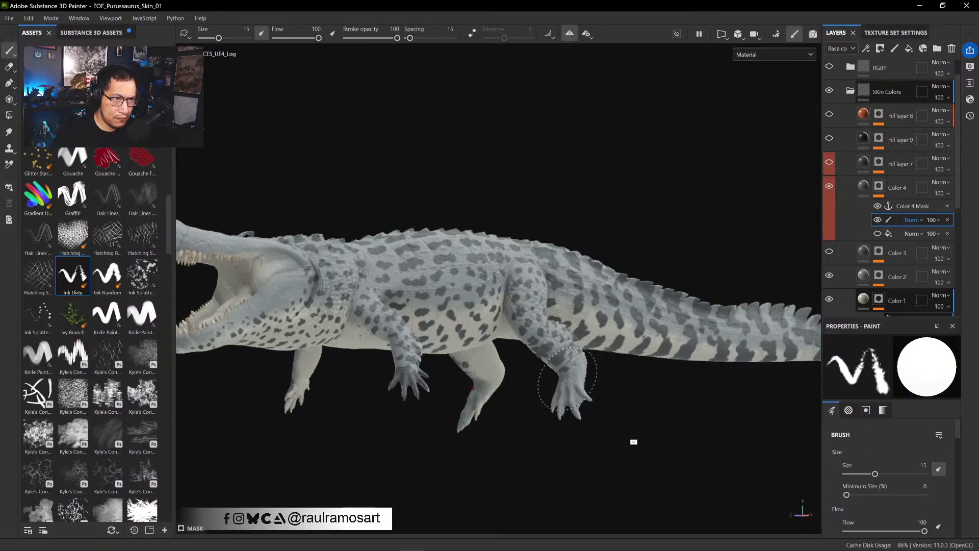
pyautogui.keyDown('alt'); pyautogui.moveTo(567, 383); pyautogui.dragTo(633, 465); pyautogui.keyUp('alt')
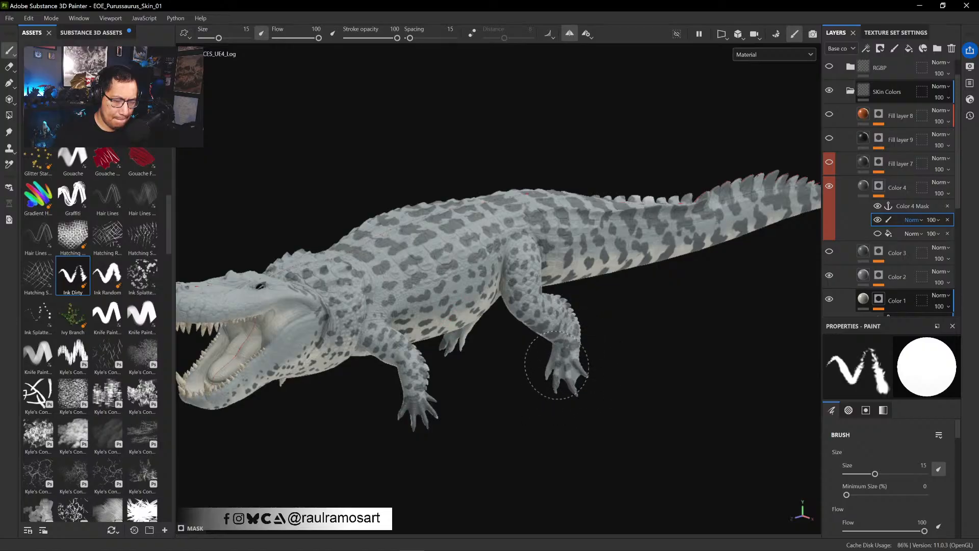
pyautogui.moveTo(558, 383)
pyautogui.keyDown('alt'); pyautogui.mouseDown()
pyautogui.moveTo(618, 301)
pyautogui.moveTo(572, 349)
pyautogui.mouseUp(); pyautogui.keyUp('alt')
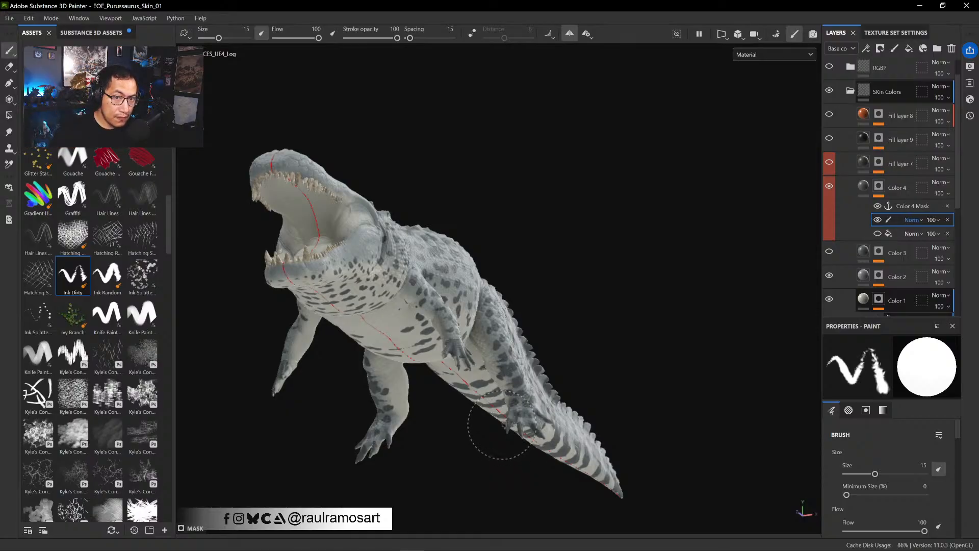
pyautogui.moveTo(651, 310)
pyautogui.keyDown('alt'); pyautogui.mouseDown()
pyautogui.moveTo(632, 423)
pyautogui.moveTo(661, 347)
pyautogui.moveTo(629, 388)
pyautogui.moveTo(617, 347)
pyautogui.mouseUp(); pyautogui.keyUp('alt')
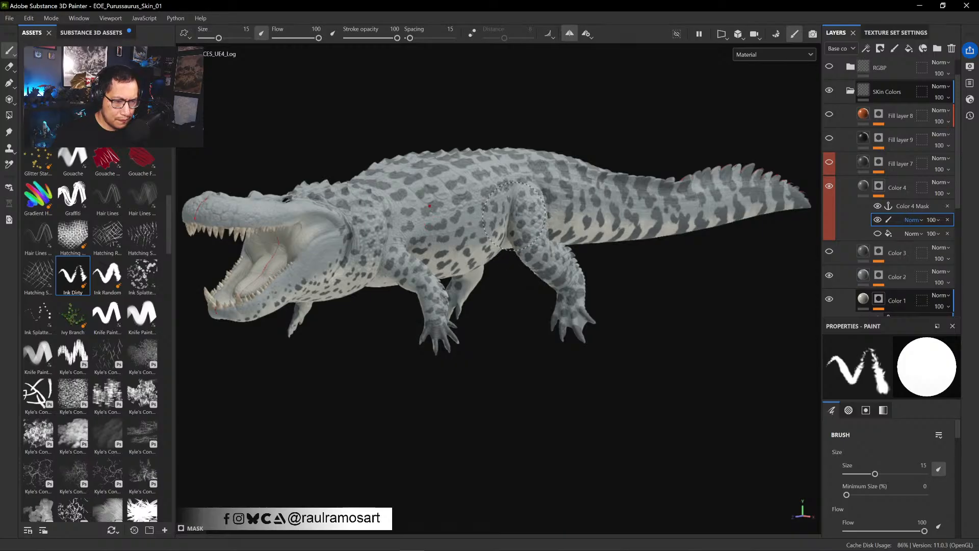
pyautogui.keyDown('alt'); pyautogui.moveTo(507, 284); pyautogui.dragTo(409, 278, button='right'); pyautogui.keyUp('alt')
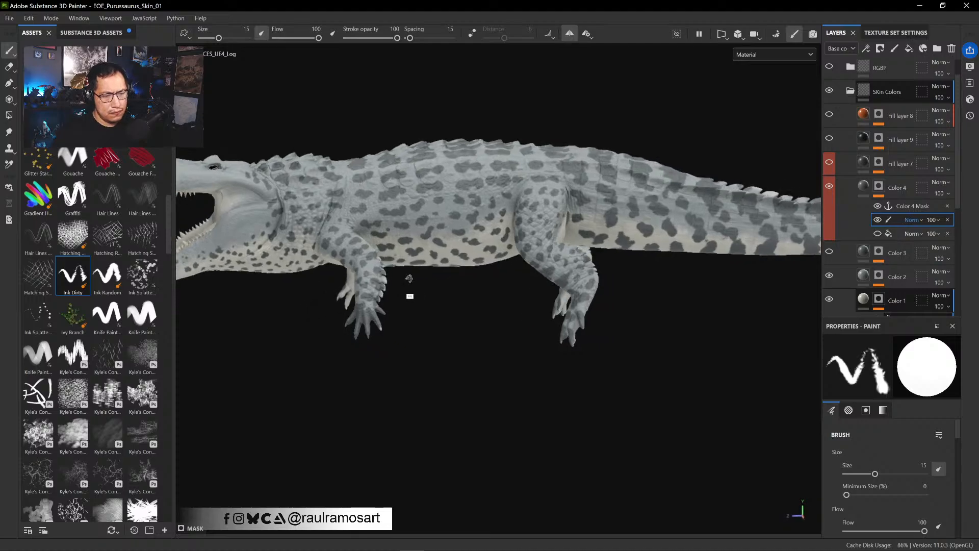
# - Paint mirrored Color 4 spots on the bare area of the belly behind the front legs
pyautogui.keyDown('alt'); pyautogui.moveTo(481, 343); pyautogui.dragTo(515, 265); pyautogui.keyUp('alt')
pyautogui.keyDown('alt'); pyautogui.moveTo(684, 225); pyautogui.dragTo(762, 171); pyautogui.keyUp('alt')
pyautogui.keyDown('alt'); pyautogui.keyDown('shift'); pyautogui.moveTo(686, 135); pyautogui.dragTo(706, 170); pyautogui.keyUp('shift'); pyautogui.keyUp('alt')
pyautogui.keyDown('alt'); pyautogui.moveTo(660, 175); pyautogui.dragTo(668, 321, button='middle'); pyautogui.keyUp('alt')
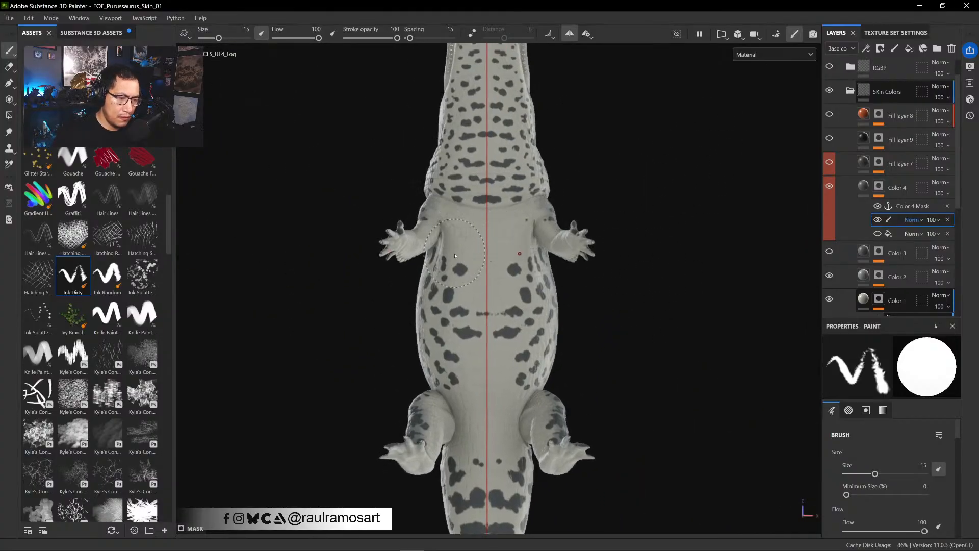
pyautogui.moveTo(452, 249); pyautogui.dragTo(479, 259)
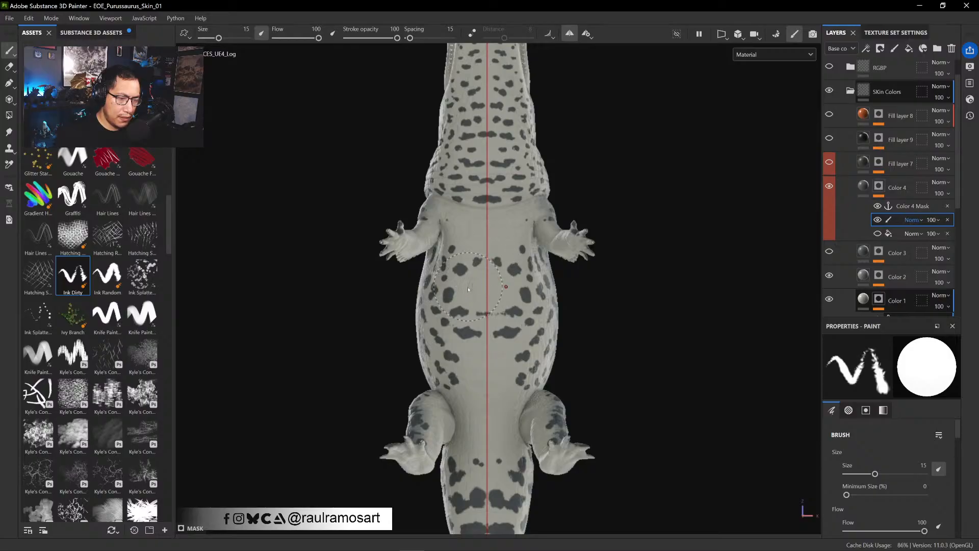
# - Paint mirrored dark spots across the middle of the belly in the Color 4 mask, touching up their shapes
pyautogui.moveTo(464, 291)
pyautogui.mouseDown()
pyautogui.moveTo(480, 282)
pyautogui.moveTo(476, 312)
pyautogui.mouseUp()
pyautogui.click(478, 281)
pyautogui.press('x')
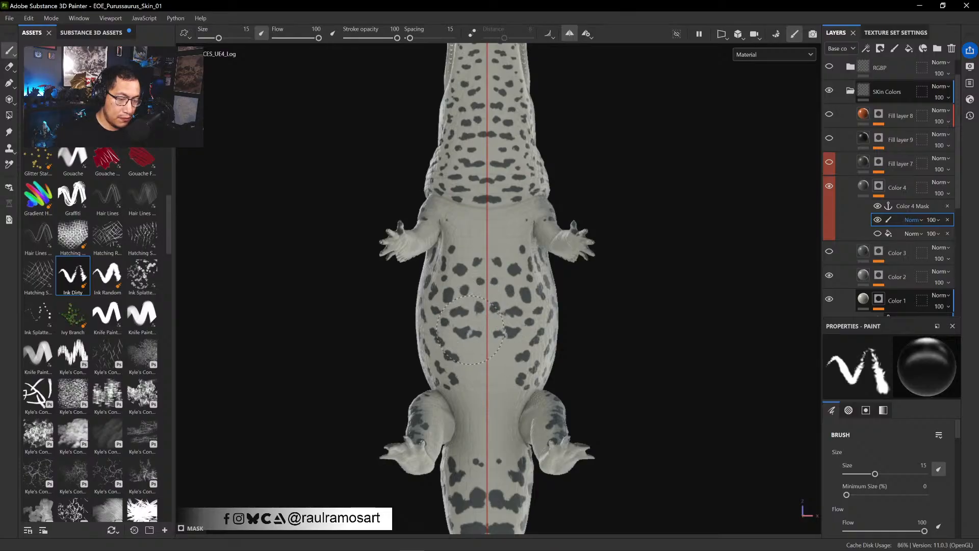
pyautogui.press('x')
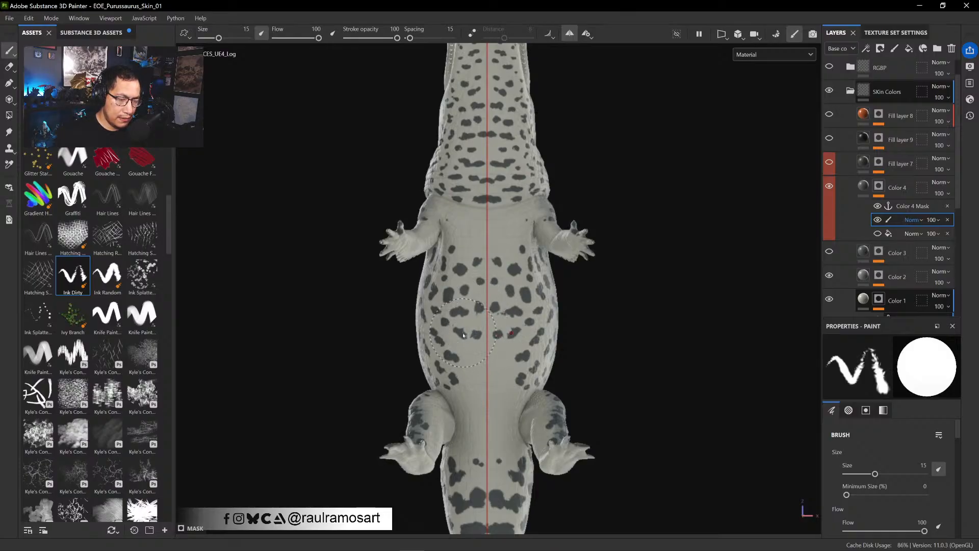
pyautogui.click(470, 360)
pyautogui.click(469, 379)
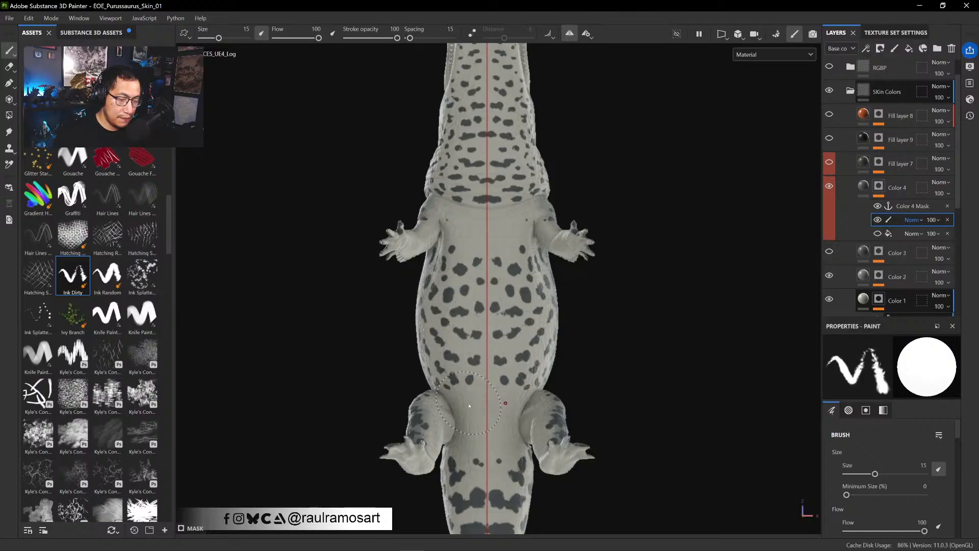
# - Paint mirrored rows of small dark spots down the lower belly and between the hind legs
pyautogui.click(464, 396)
pyautogui.click(481, 398)
pyautogui.click(483, 380)
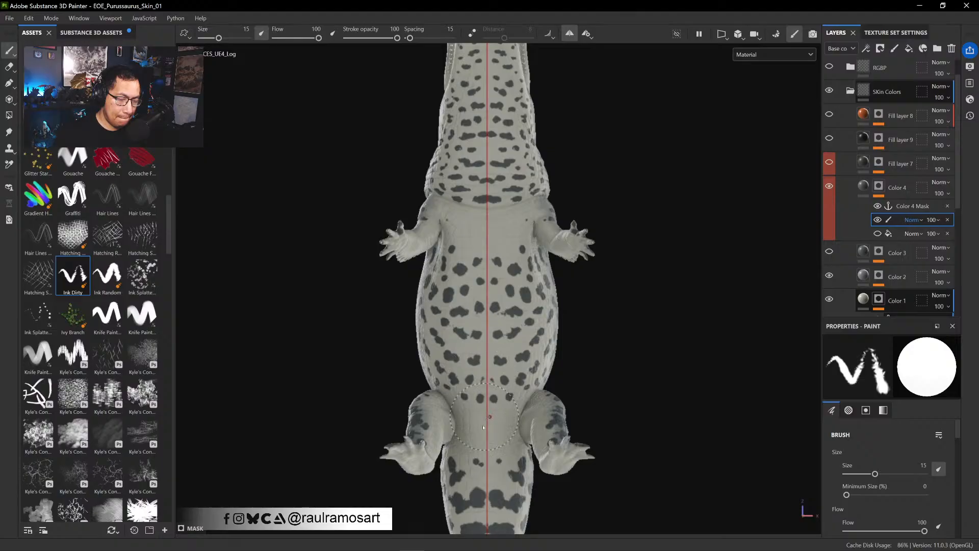
pyautogui.click(468, 416)
pyautogui.click(480, 416)
pyautogui.click(469, 438)
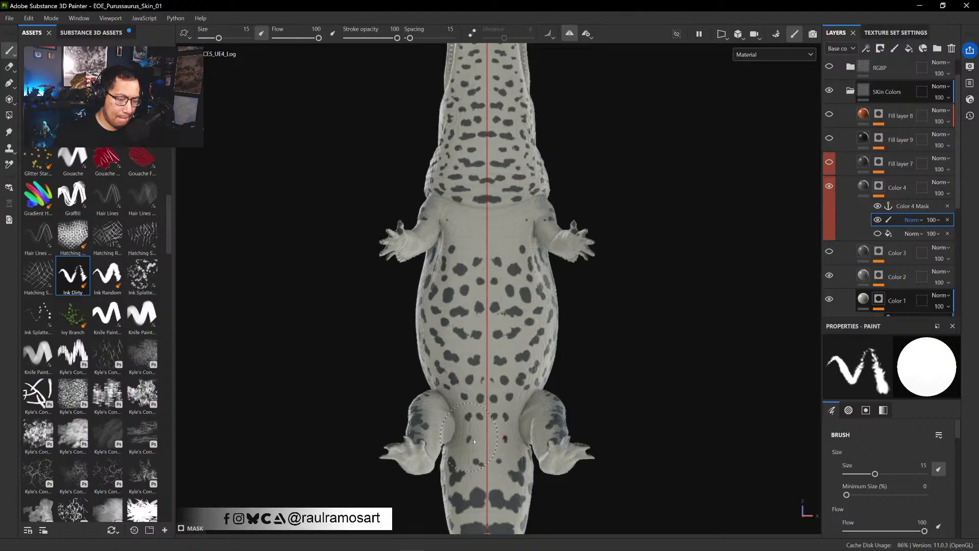
pyautogui.click(479, 434)
pyautogui.click(479, 461)
pyautogui.click(465, 464)
# - Extend the dark blotches and bands on the underside of the tail base
pyautogui.keyDown('ctrl'); pyautogui.keyDown('alt'); pyautogui.moveTo(659, 370); pyautogui.dragTo(657, 352); pyautogui.keyUp('alt'); pyautogui.keyUp('ctrl')
pyautogui.keyDown('ctrl'); pyautogui.keyDown('alt'); pyautogui.moveTo(586, 363); pyautogui.dragTo(614, 223); pyautogui.keyUp('alt'); pyautogui.keyUp('ctrl')
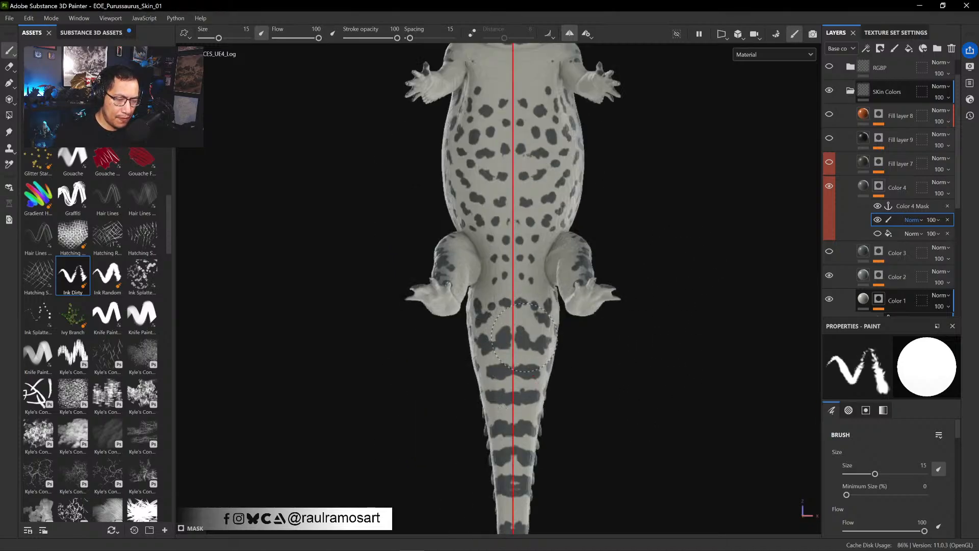
pyautogui.click(490, 324)
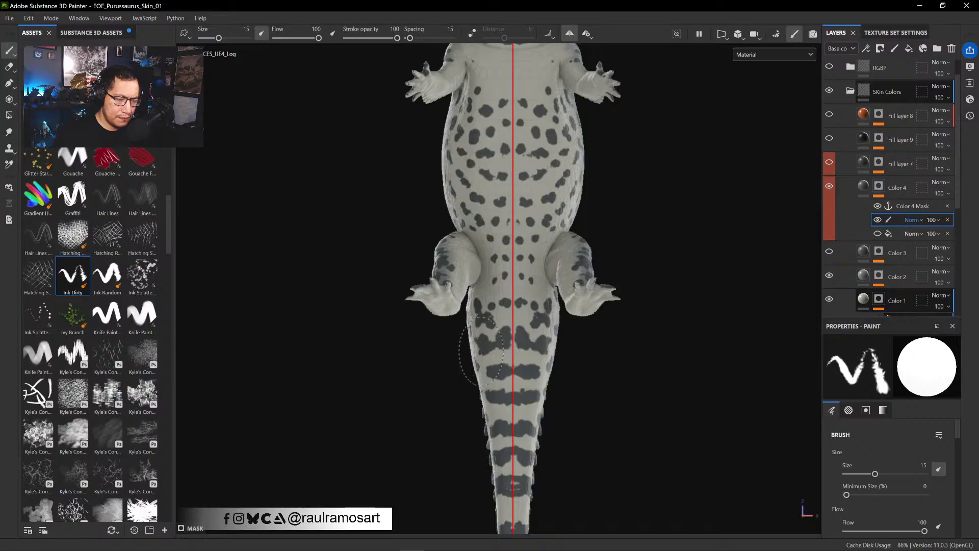
pyautogui.click(486, 371)
pyautogui.click(504, 361)
pyautogui.moveTo(618, 384)
pyautogui.keyDown('alt'); pyautogui.mouseDown(button='middle')
pyautogui.moveTo(607, 308)
pyautogui.moveTo(627, 284)
pyautogui.mouseUp(button='middle'); pyautogui.keyUp('alt')
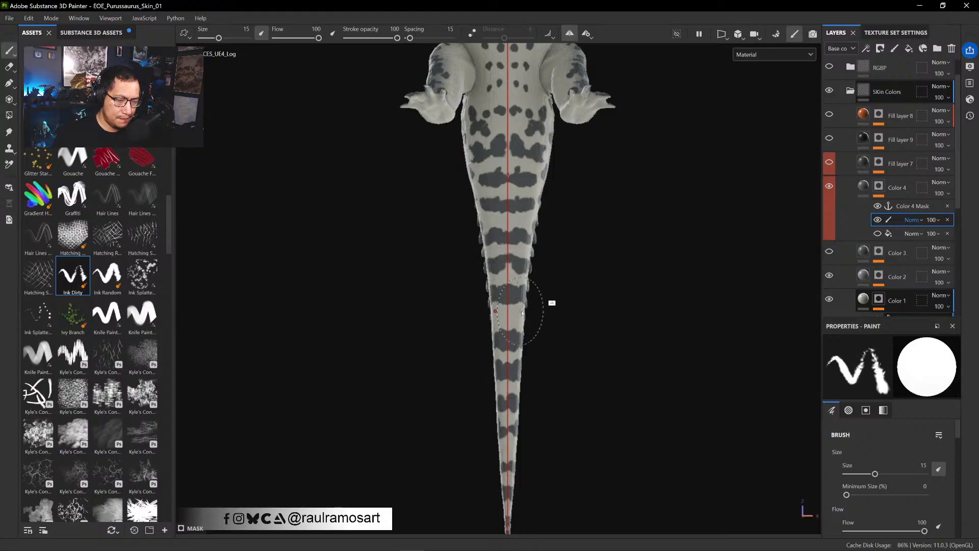
# - Check the spots along the body's side and add a new paint effect to the Color 4 mask
pyautogui.moveTo(553, 301)
pyautogui.keyDown('alt'); pyautogui.mouseDown()
pyautogui.moveTo(567, 289)
pyautogui.moveTo(524, 240)
pyautogui.moveTo(583, 375)
pyautogui.moveTo(479, 362)
pyautogui.moveTo(533, 437)
pyautogui.moveTo(616, 315)
pyautogui.mouseUp(); pyautogui.keyUp('alt')
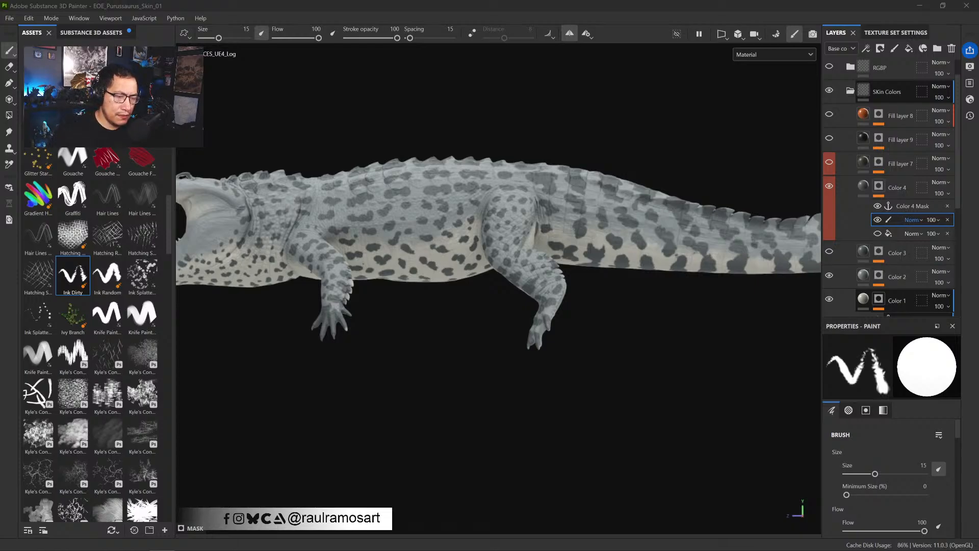
pyautogui.click(632, 347)
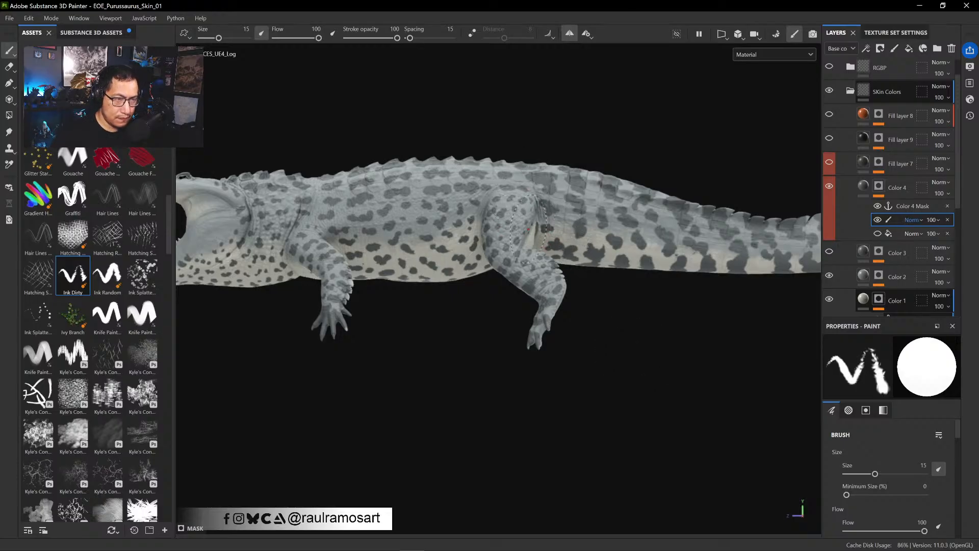
pyautogui.moveTo(640, 343)
pyautogui.keyDown('alt'); pyautogui.mouseDown()
pyautogui.moveTo(583, 337)
pyautogui.moveTo(568, 291)
pyautogui.mouseUp(); pyautogui.keyUp('alt')
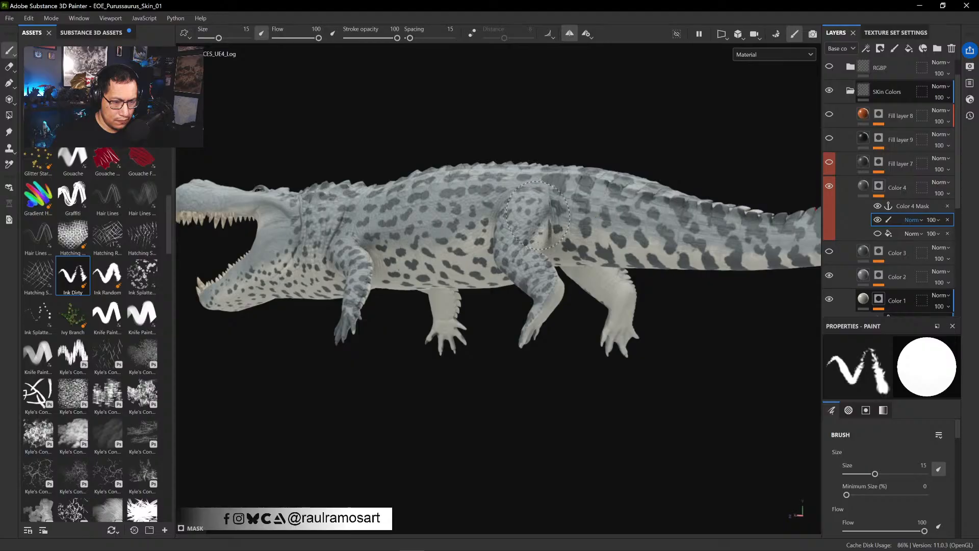
pyautogui.moveTo(530, 312)
pyautogui.keyDown('alt'); pyautogui.mouseDown()
pyautogui.moveTo(593, 300)
pyautogui.moveTo(520, 375)
pyautogui.moveTo(627, 443)
pyautogui.mouseUp(); pyautogui.keyUp('alt')
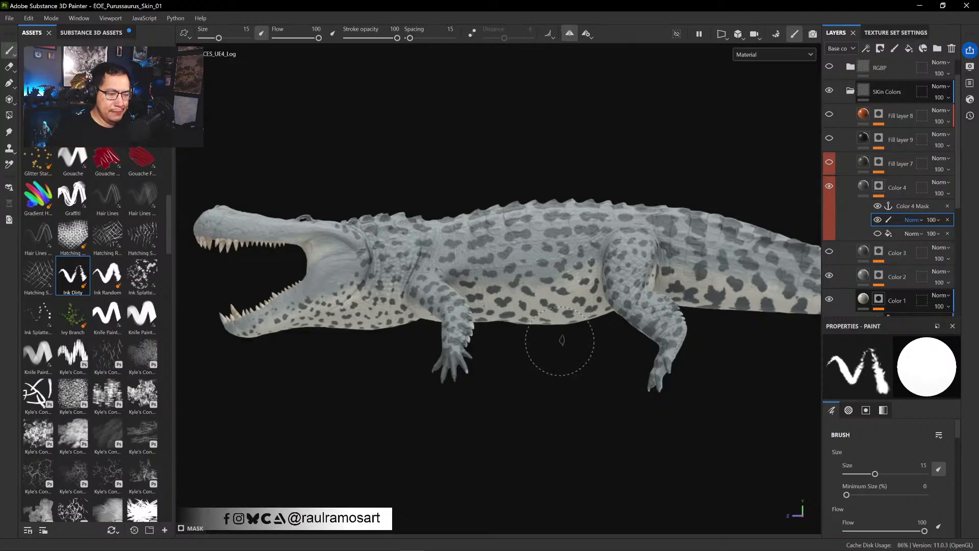
pyautogui.keyDown('alt'); pyautogui.moveTo(561, 387); pyautogui.dragTo(604, 382, button='middle'); pyautogui.keyUp('alt')
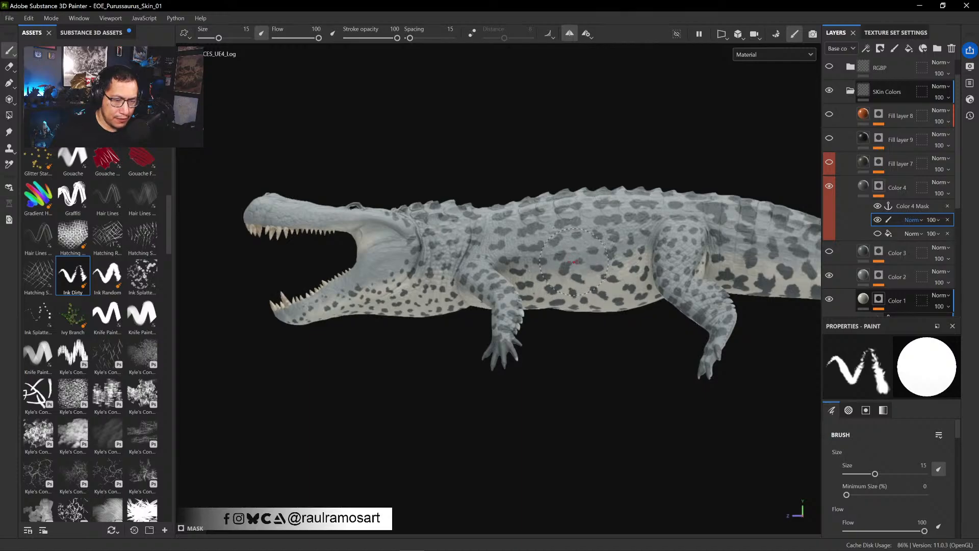
pyautogui.rightClick(893, 220)
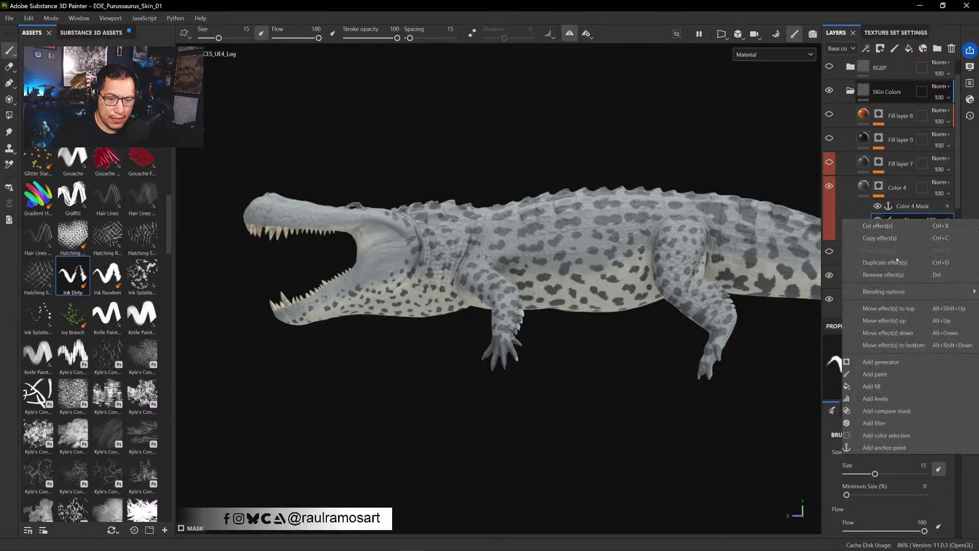
pyautogui.click(875, 375)
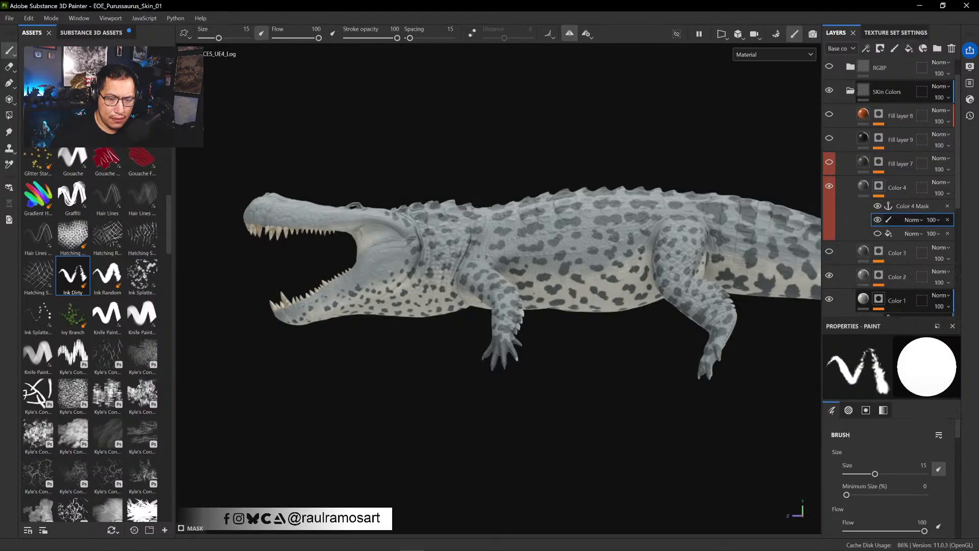
# - Paint mirrored dark blotches on top of the head, around the eyes and along the upper snout
pyautogui.moveTo(577, 431)
pyautogui.keyDown('alt'); pyautogui.mouseDown()
pyautogui.moveTo(605, 410)
pyautogui.moveTo(599, 440)
pyautogui.moveTo(581, 415)
pyautogui.moveTo(656, 406)
pyautogui.moveTo(649, 452)
pyautogui.mouseUp(); pyautogui.keyUp('alt')
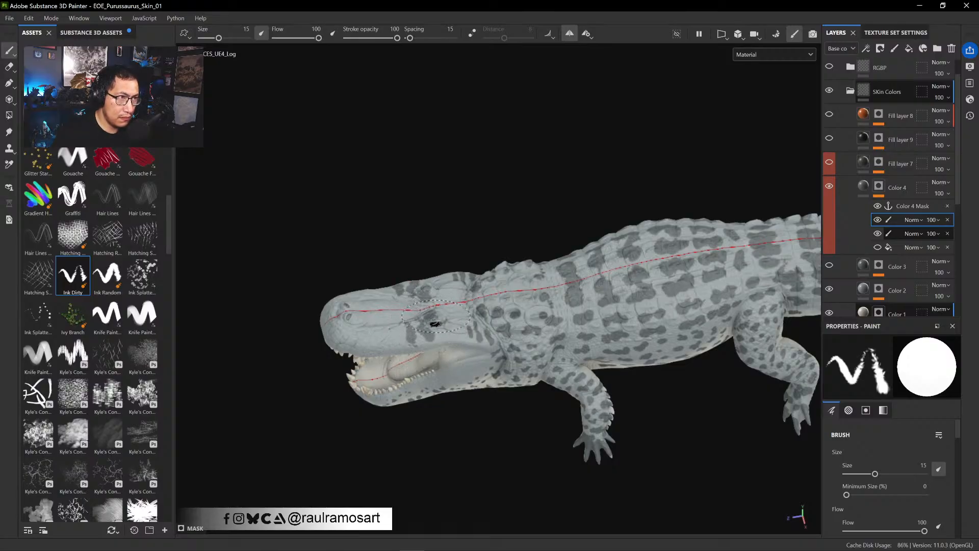
pyautogui.keyDown('alt'); pyautogui.moveTo(436, 316); pyautogui.dragTo(438, 329); pyautogui.keyUp('alt')
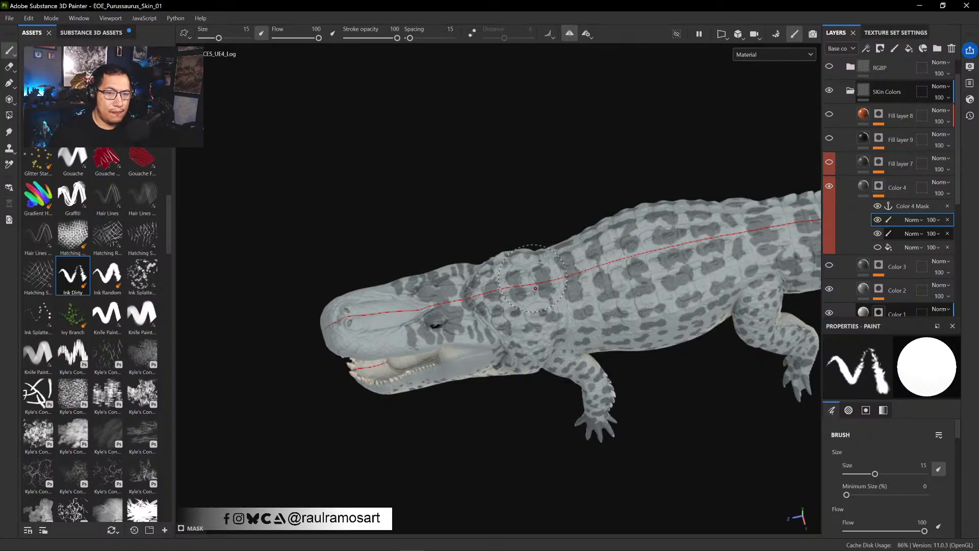
pyautogui.keyDown('alt'); pyautogui.moveTo(507, 222); pyautogui.dragTo(614, 199); pyautogui.keyUp('alt')
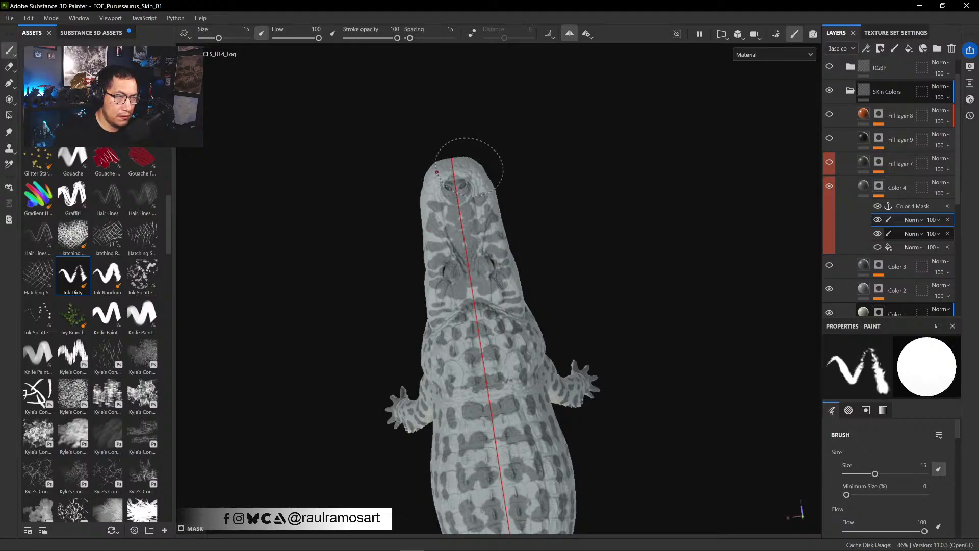
# - Paint mirrored dark spots around the nostrils and over the front and upper sides of the snout
pyautogui.keyDown('alt'); pyautogui.moveTo(517, 132); pyautogui.dragTo(648, 168); pyautogui.keyUp('alt')
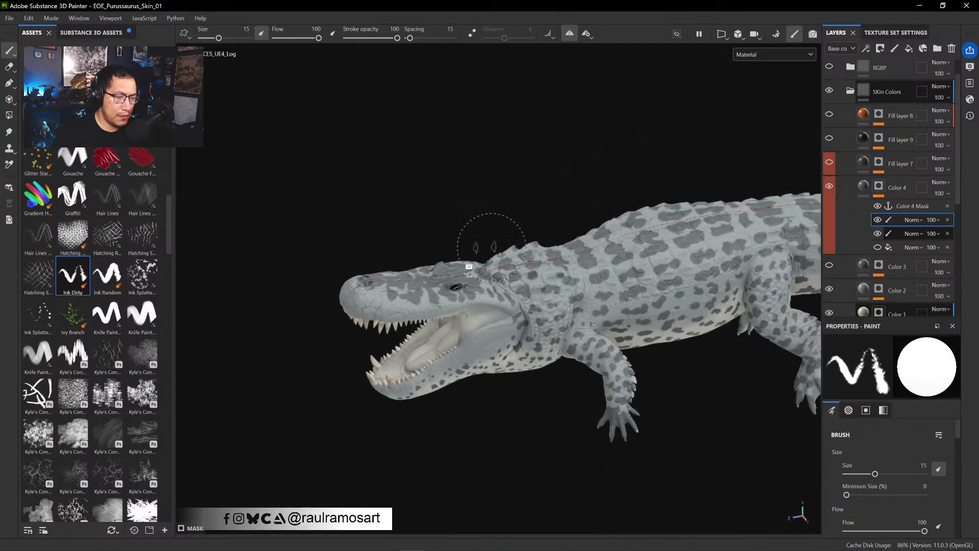
pyautogui.keyDown('alt'); pyautogui.moveTo(467, 176); pyautogui.dragTo(592, 133, button='middle'); pyautogui.keyUp('alt')
pyautogui.keyDown('alt'); pyautogui.moveTo(479, 219); pyautogui.dragTo(535, 224, button='right'); pyautogui.keyUp('alt')
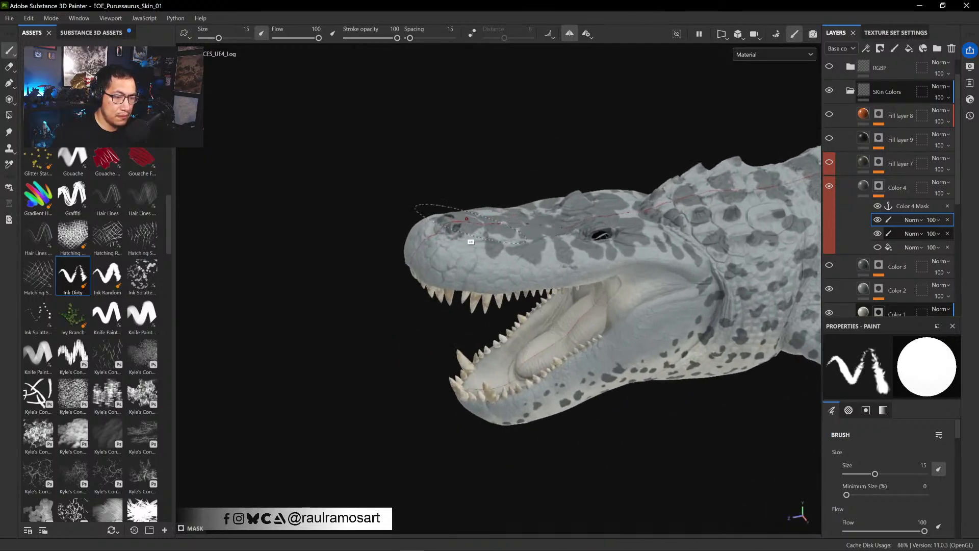
pyautogui.keyDown('alt'); pyautogui.moveTo(469, 222); pyautogui.dragTo(475, 262); pyautogui.keyUp('alt')
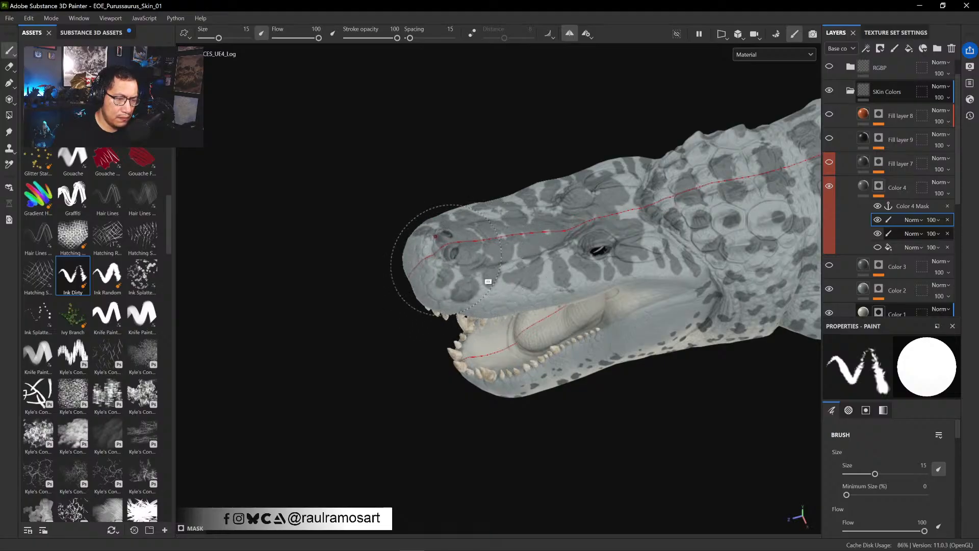
pyautogui.keyDown('alt'); pyautogui.moveTo(446, 260); pyautogui.dragTo(423, 266); pyautogui.keyUp('alt')
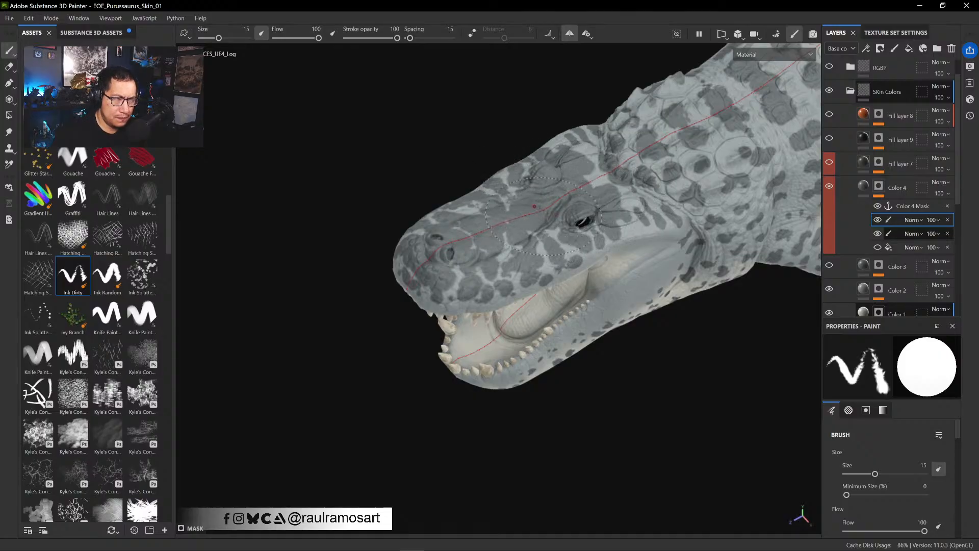
pyautogui.keyDown('alt'); pyautogui.moveTo(566, 185); pyautogui.dragTo(551, 219); pyautogui.keyUp('alt')
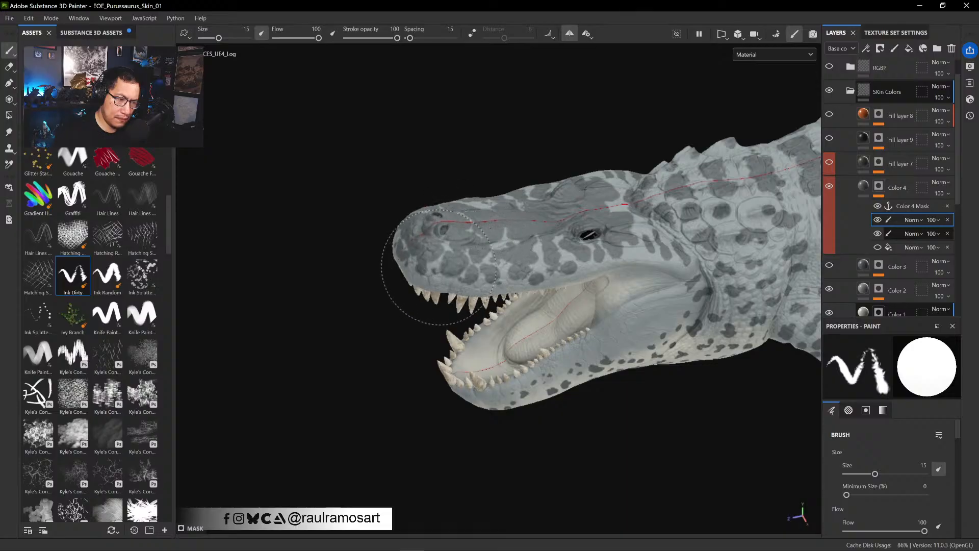
# - Paint and refine dark spots along the side of the upper jaw and across the cheek
pyautogui.moveTo(415, 281)
pyautogui.keyDown('alt'); pyautogui.mouseDown()
pyautogui.moveTo(553, 212)
pyautogui.moveTo(436, 280)
pyautogui.mouseUp(); pyautogui.keyUp('alt')
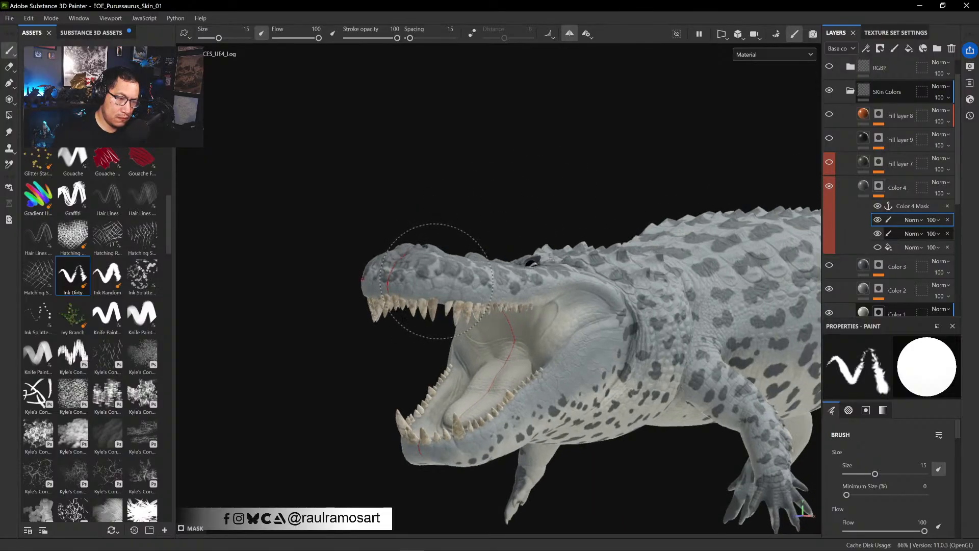
pyautogui.click(439, 287)
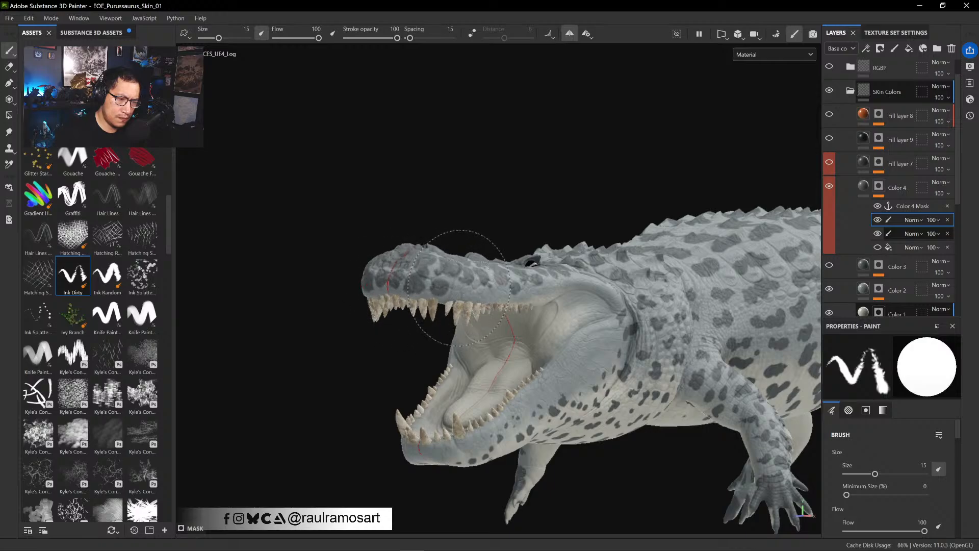
pyautogui.keyDown('alt'); pyautogui.moveTo(465, 285); pyautogui.dragTo(414, 343); pyautogui.keyUp('alt')
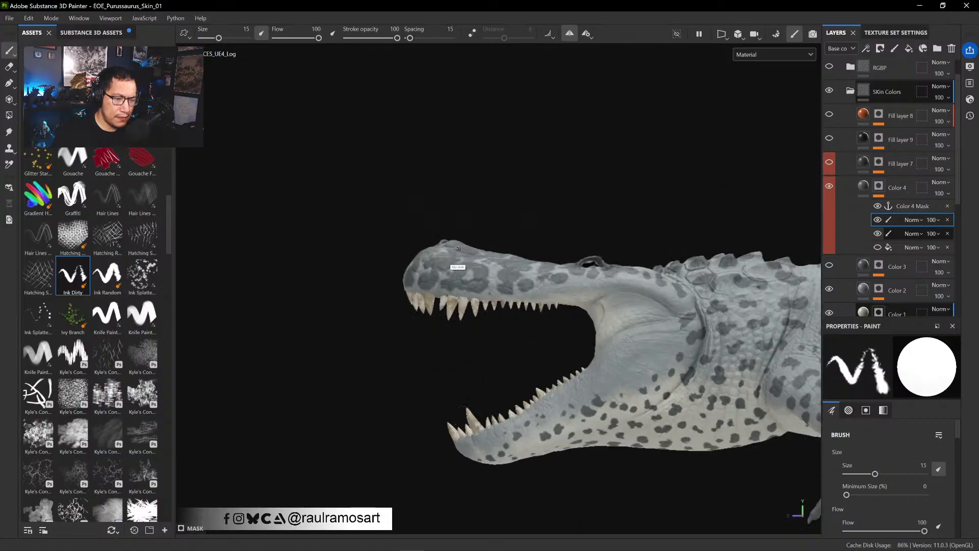
pyautogui.keyDown('alt'); pyautogui.moveTo(433, 270); pyautogui.dragTo(462, 266); pyautogui.keyUp('alt')
pyautogui.keyDown('alt'); pyautogui.moveTo(494, 278); pyautogui.dragTo(423, 266, button='middle'); pyautogui.keyUp('alt')
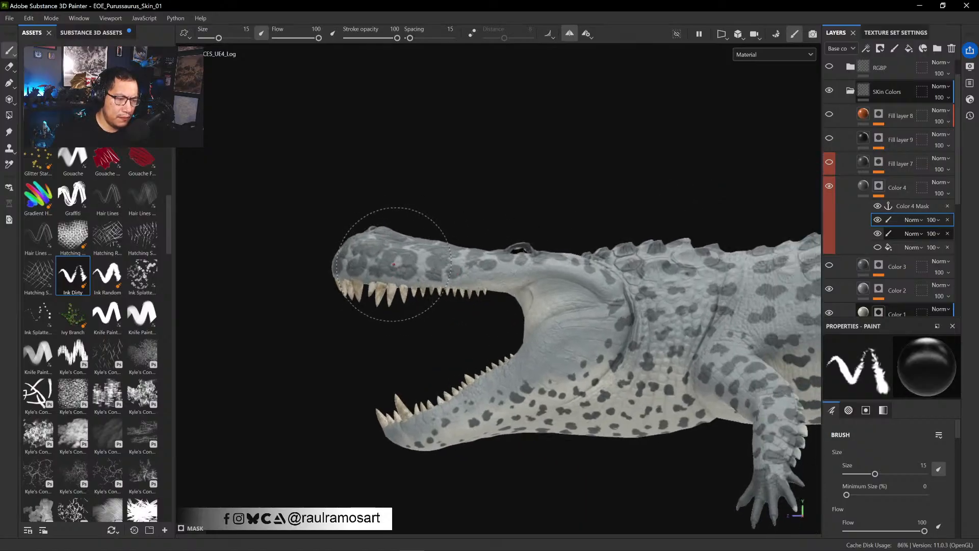
pyautogui.press('x')
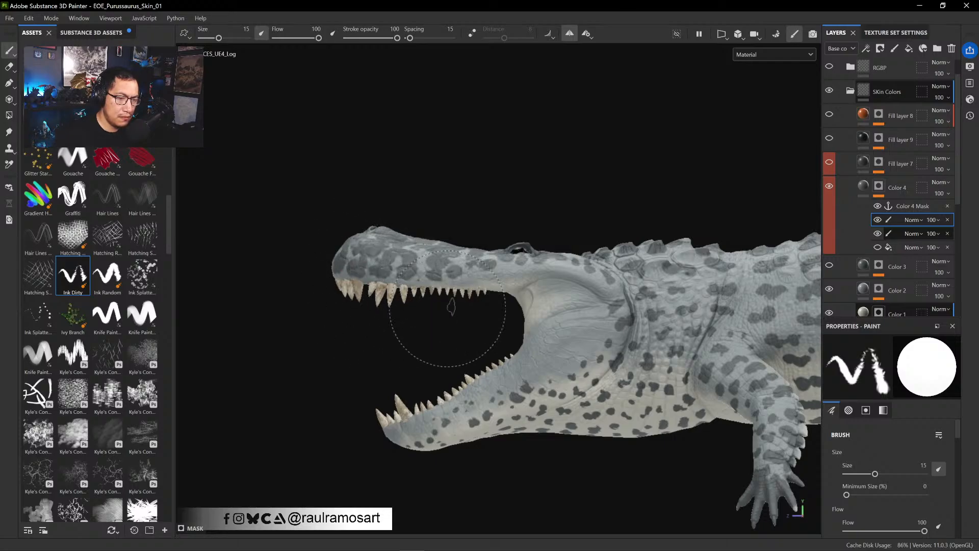
pyautogui.keyDown('ctrl'); pyautogui.keyDown('alt'); pyautogui.moveTo(514, 300); pyautogui.dragTo(422, 263); pyautogui.keyUp('alt'); pyautogui.keyUp('ctrl')
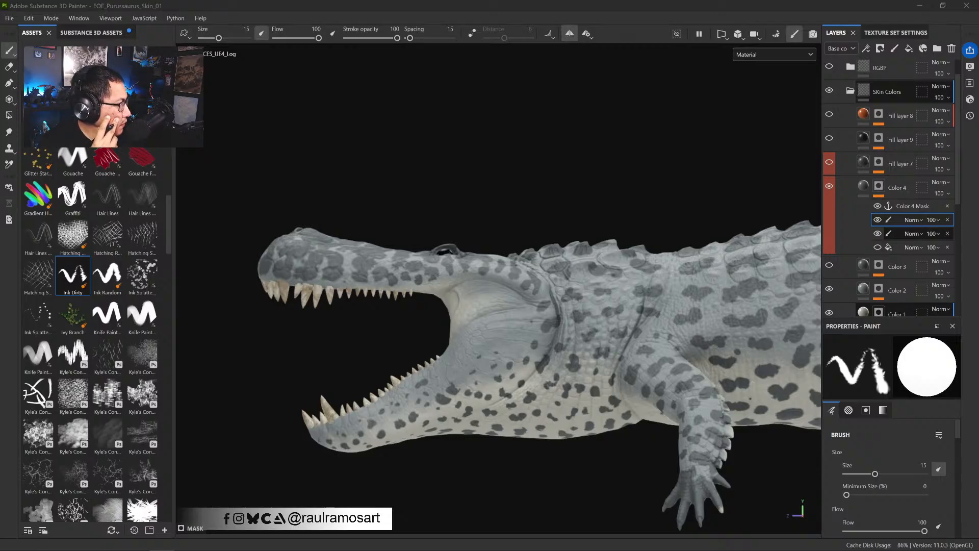
# - Switch the viewport display to the Base color channel
pyautogui.click(510, 147)
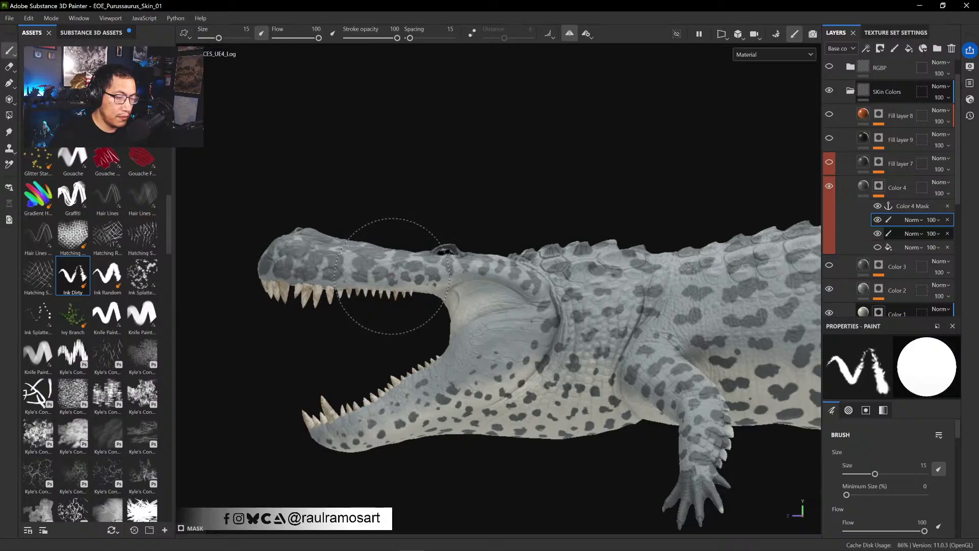
pyautogui.keyDown('alt'); pyautogui.moveTo(389, 264); pyautogui.dragTo(283, 264, button='middle'); pyautogui.keyUp('alt')
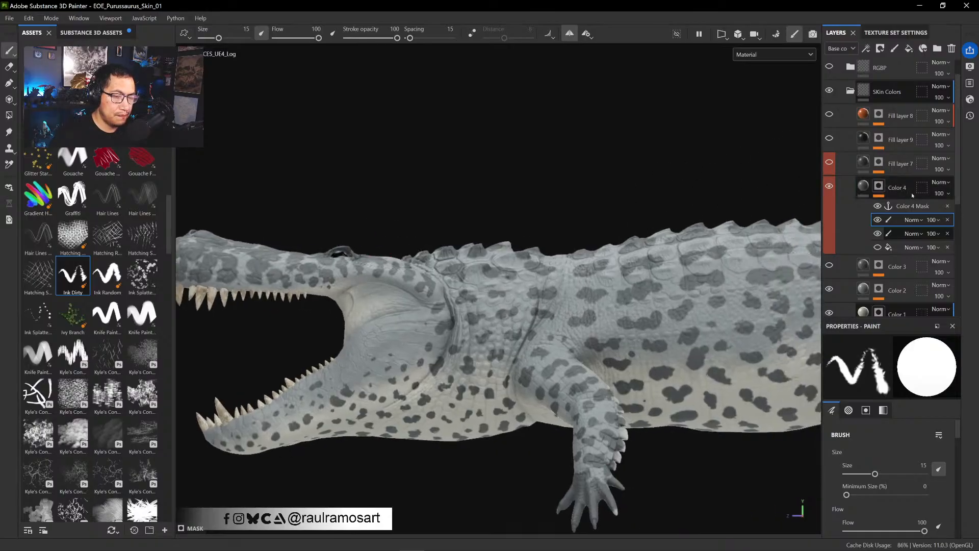
pyautogui.click(800, 53)
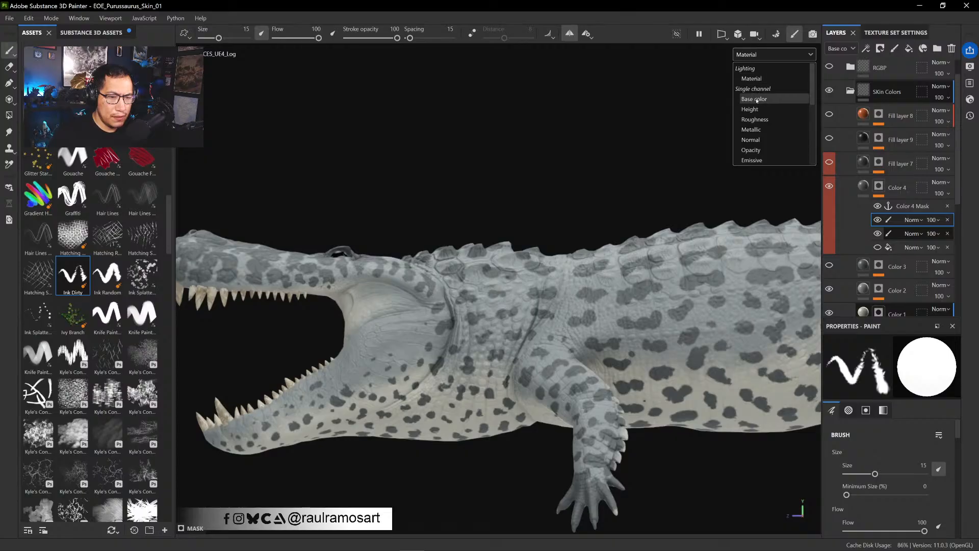
pyautogui.click(756, 99)
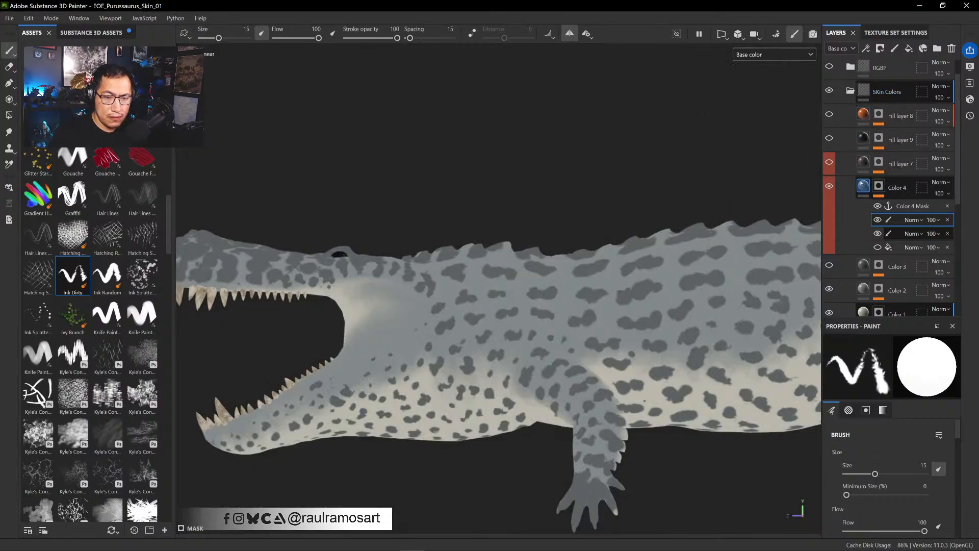
# - Hide the Color 4 layer and switch the Color 2 layer's visibility off and on to check its coverage
pyautogui.click(844, 193)
pyautogui.click(829, 187)
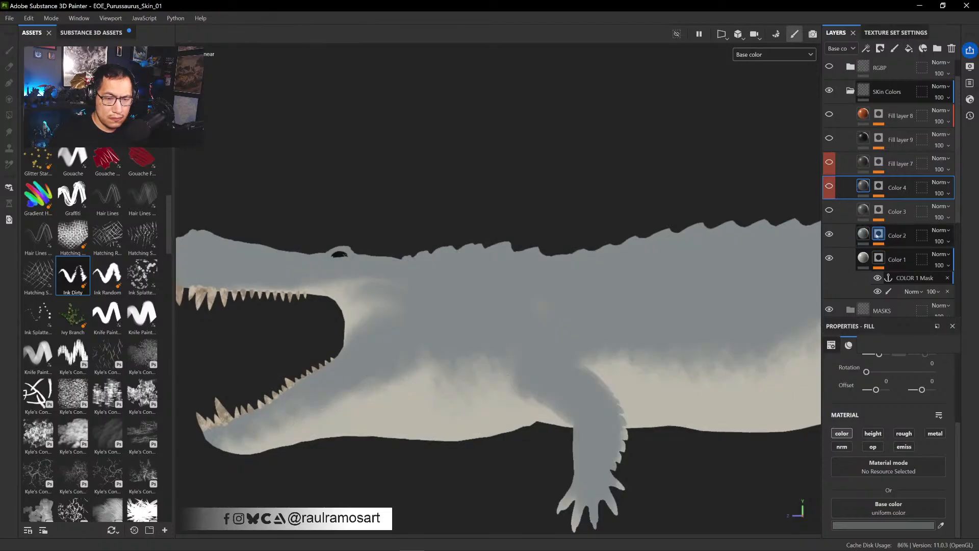
pyautogui.click(829, 234)
pyautogui.click(829, 234)
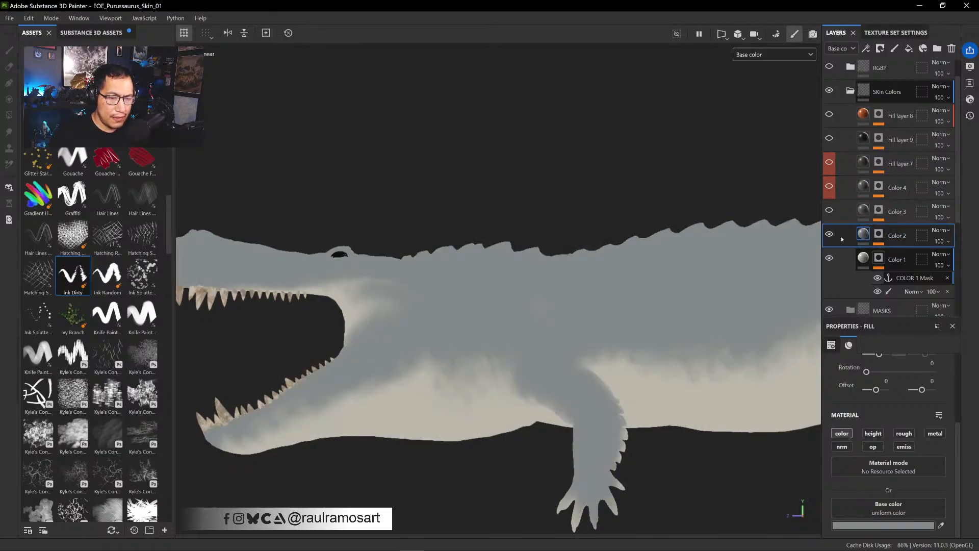
# - Toggle the existing paint effect in the Color 2 mask off and on, and add a new paint effect above it
pyautogui.click(878, 233)
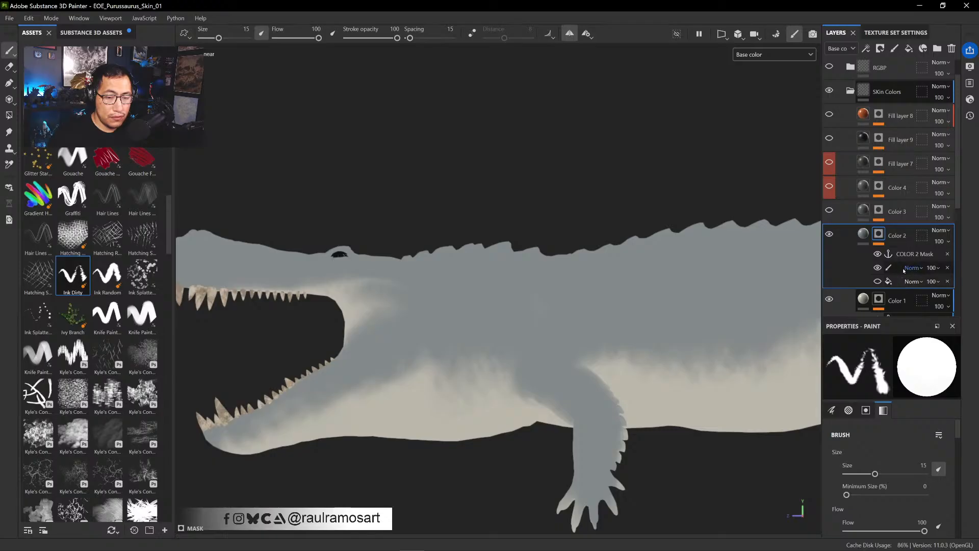
pyautogui.click(877, 268)
pyautogui.click(876, 267)
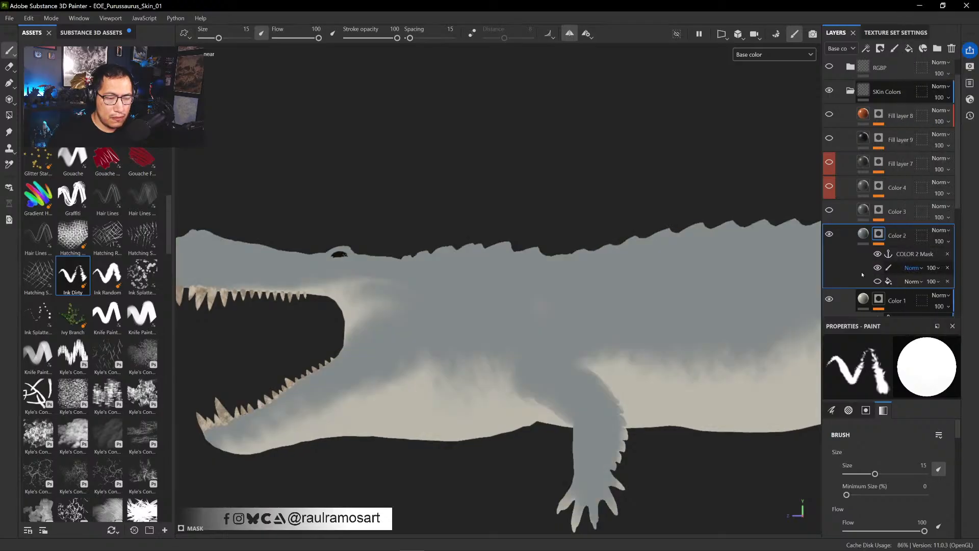
pyautogui.rightClick(901, 267)
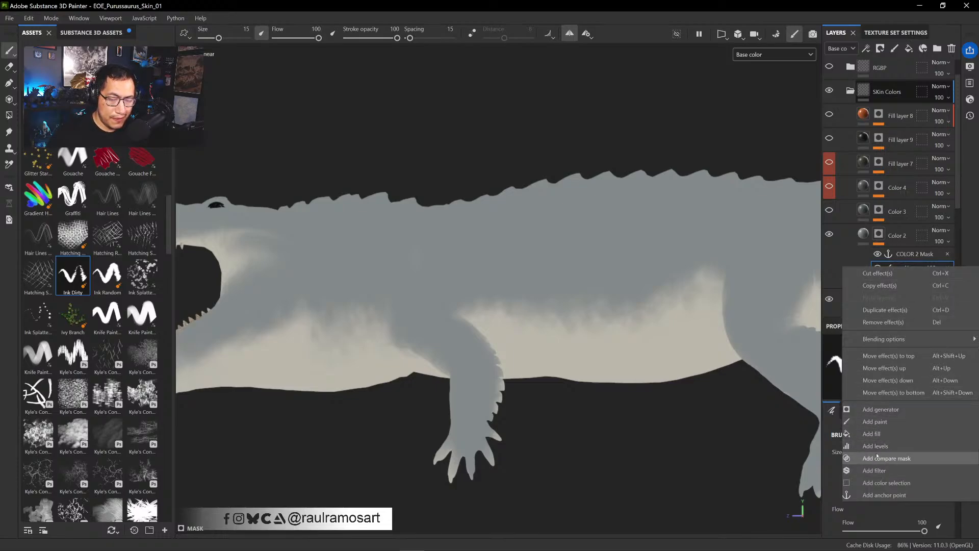
pyautogui.click(879, 424)
pyautogui.keyDown('ctrl'); pyautogui.keyDown('alt'); pyautogui.moveTo(576, 380); pyautogui.dragTo(488, 329); pyautogui.keyUp('alt'); pyautogui.keyUp('ctrl')
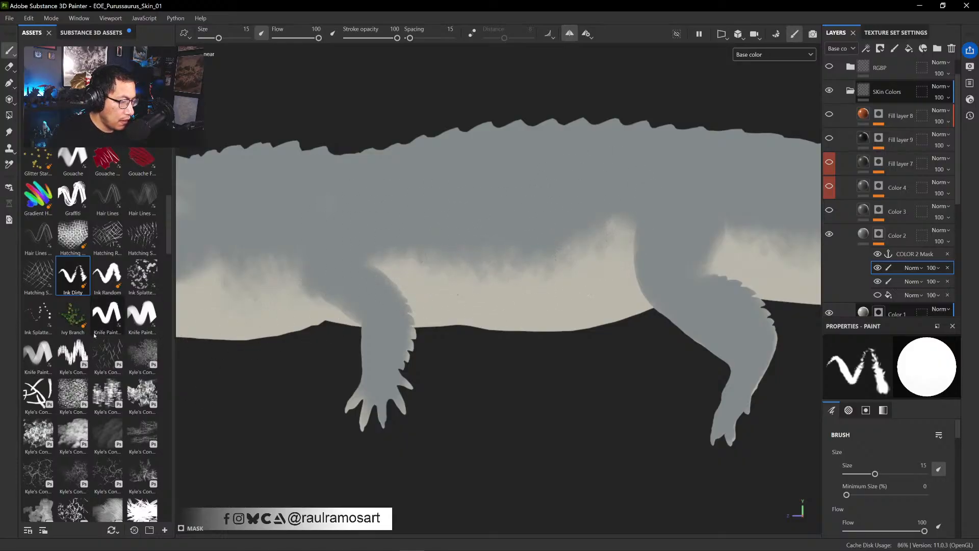
# - Choose the soft blotchy RAR_Spatt brush and set its stroke opacity to 56 and its size to 15.68
pyautogui.moveTo(169, 229); pyautogui.dragTo(176, 408)
pyautogui.click(108, 390)
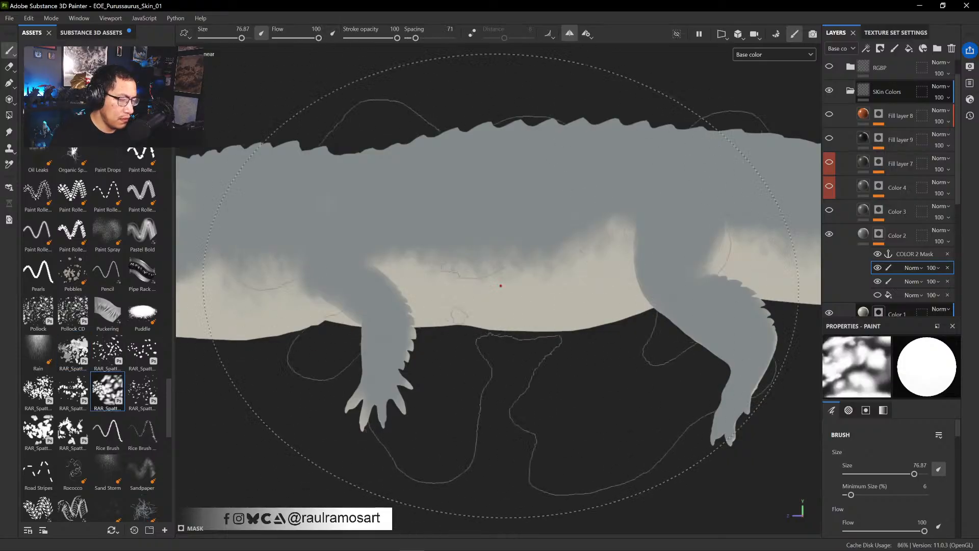
pyautogui.keyDown('alt'); pyautogui.moveTo(518, 263); pyautogui.dragTo(352, 244, button='right'); pyautogui.keyUp('alt')
pyautogui.keyDown('ctrl'); pyautogui.moveTo(541, 236); pyautogui.dragTo(357, 232, button='right'); pyautogui.keyUp('ctrl')
pyautogui.moveTo(540, 239)
pyautogui.keyDown('alt'); pyautogui.mouseDown(button='middle')
pyautogui.moveTo(561, 244)
pyautogui.moveTo(476, 264)
pyautogui.mouseUp(button='middle'); pyautogui.keyUp('alt')
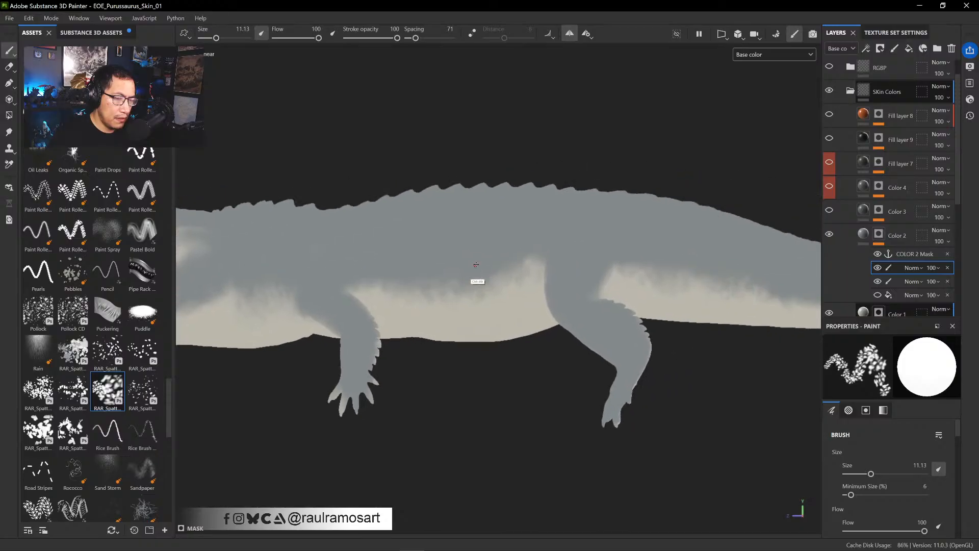
pyautogui.keyDown('alt'); pyautogui.moveTo(505, 308); pyautogui.dragTo(530, 403, button='right'); pyautogui.keyUp('alt')
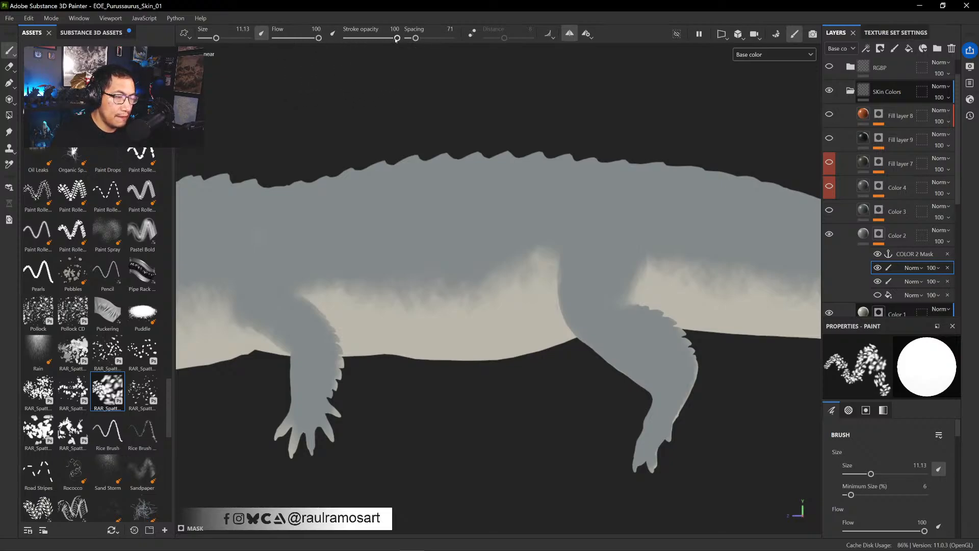
pyautogui.moveTo(396, 38); pyautogui.dragTo(375, 39)
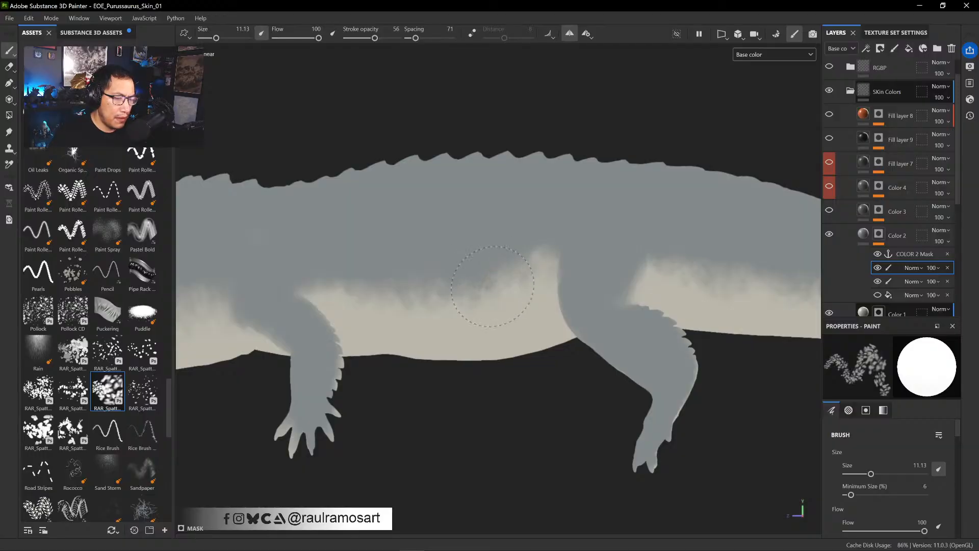
pyautogui.keyDown('ctrl'); pyautogui.moveTo(467, 309); pyautogui.dragTo(501, 305, button='right'); pyautogui.keyUp('ctrl')
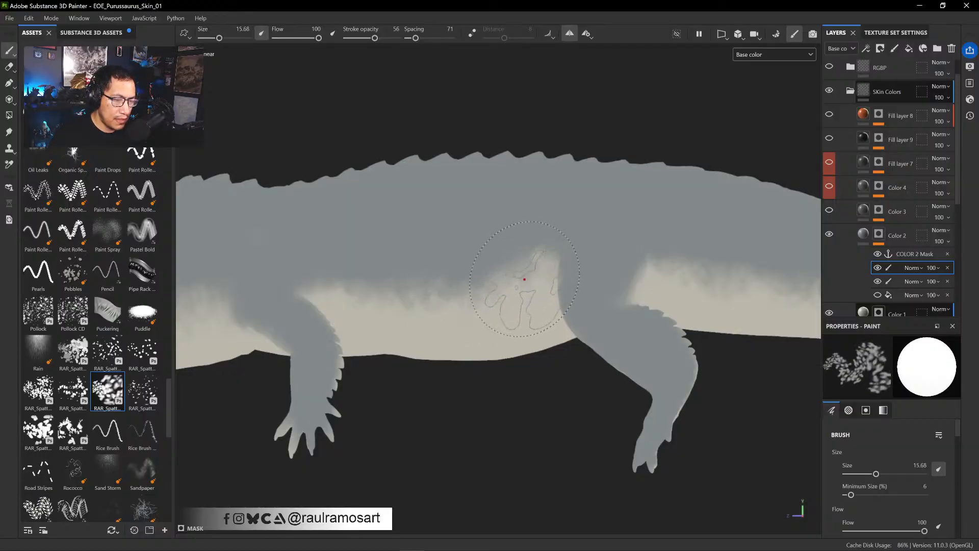
# - Paint mottled spatter along the flank where the gray skin meets the pale belly, between the front and hind legs
pyautogui.moveTo(490, 267)
pyautogui.mouseDown()
pyautogui.moveTo(525, 288)
pyautogui.moveTo(489, 316)
pyautogui.moveTo(510, 327)
pyautogui.moveTo(472, 287)
pyautogui.moveTo(443, 319)
pyautogui.moveTo(395, 266)
pyautogui.moveTo(388, 311)
pyautogui.moveTo(414, 307)
pyautogui.mouseUp()
pyautogui.moveTo(394, 274)
pyautogui.mouseDown()
pyautogui.moveTo(352, 316)
pyautogui.moveTo(336, 311)
pyautogui.moveTo(367, 321)
pyautogui.moveTo(360, 303)
pyautogui.moveTo(336, 318)
pyautogui.moveTo(377, 331)
pyautogui.moveTo(395, 306)
pyautogui.moveTo(387, 326)
pyautogui.moveTo(377, 286)
pyautogui.moveTo(438, 295)
pyautogui.moveTo(497, 281)
pyautogui.mouseUp()
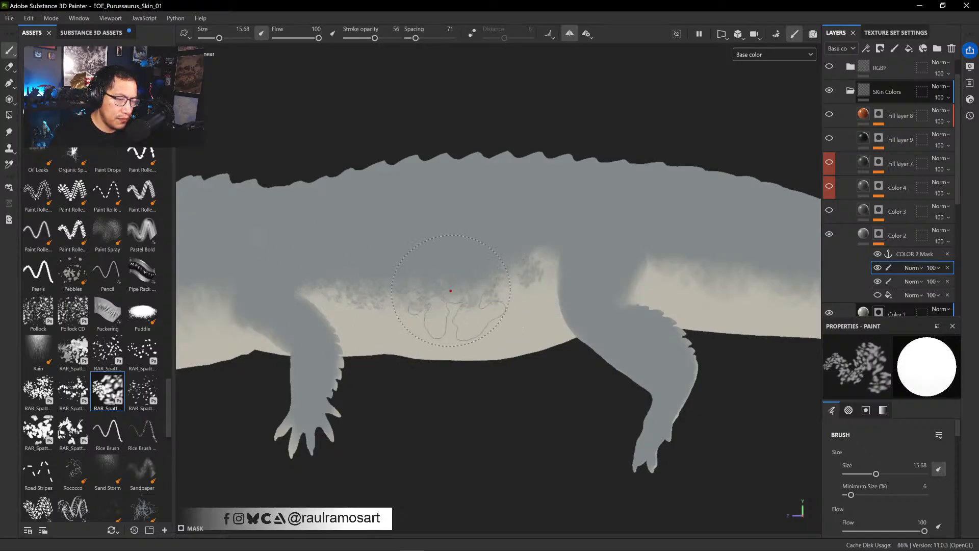
pyautogui.press('x')
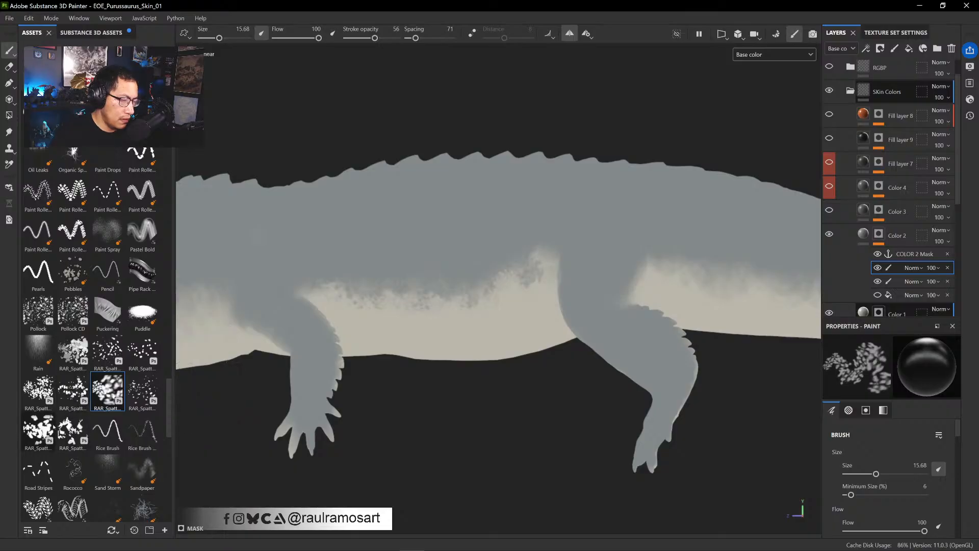
# - Switch to the chunkier RAR_Spatt brush at 26 stroke opacity and soften the flank spatter, alternating between black and white paint
pyautogui.click(38, 429)
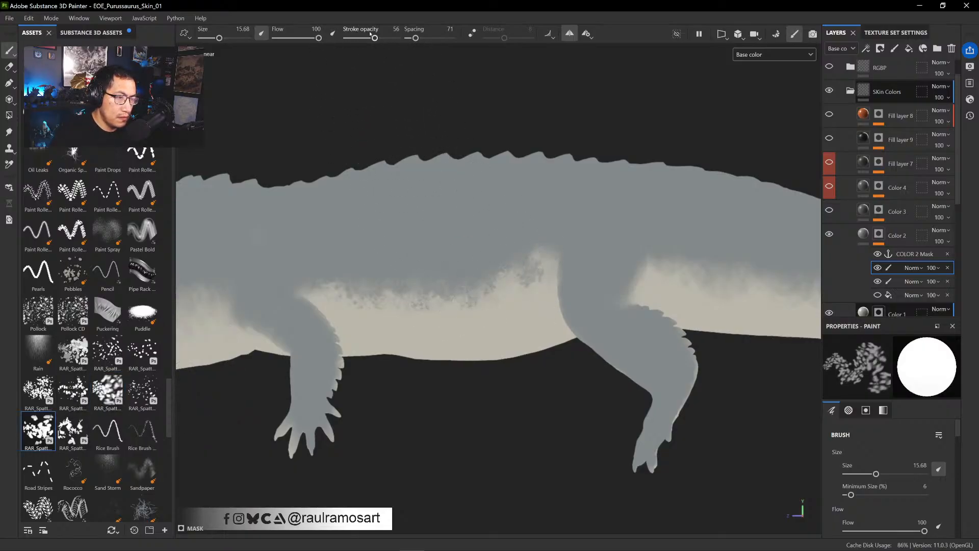
pyautogui.moveTo(374, 38)
pyautogui.mouseDown()
pyautogui.moveTo(362, 38)
pyautogui.moveTo(372, 39)
pyautogui.mouseUp()
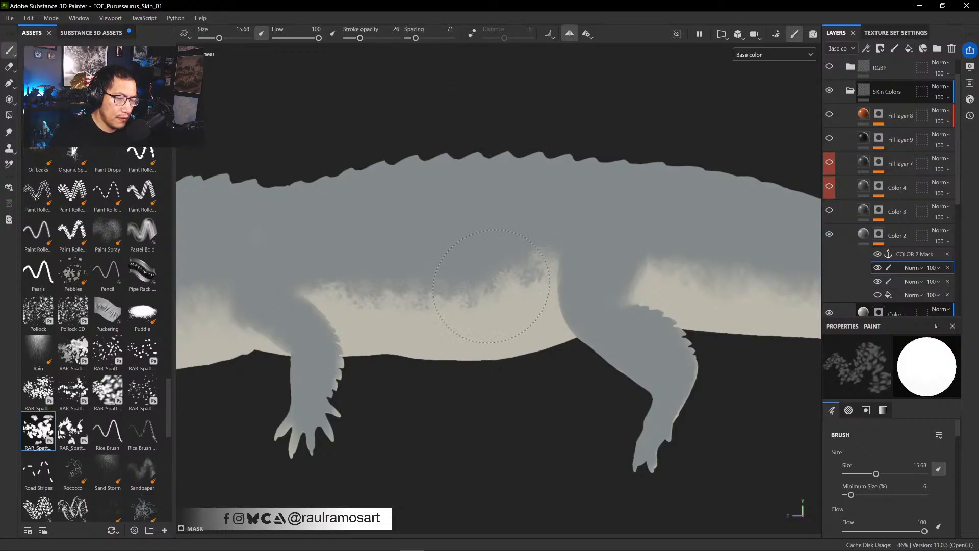
pyautogui.moveTo(430, 282)
pyautogui.mouseDown()
pyautogui.moveTo(324, 295)
pyautogui.moveTo(336, 317)
pyautogui.mouseUp()
pyautogui.press('x')
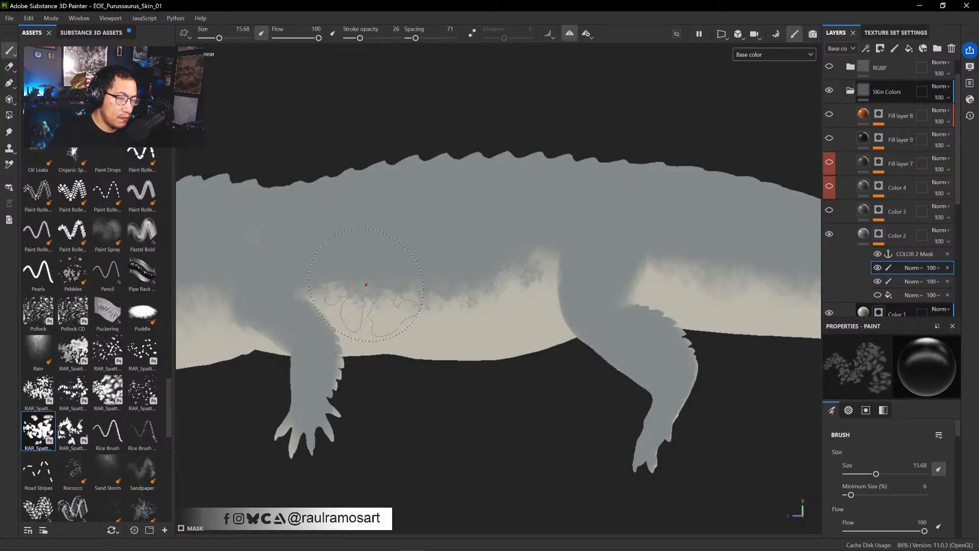
pyautogui.press('x')
pyautogui.press('x')
pyautogui.press('x')
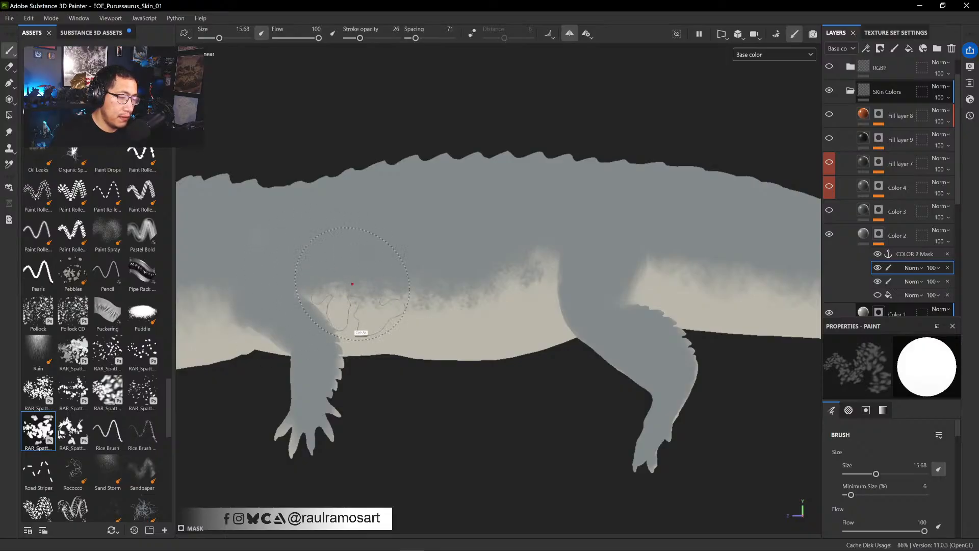
# - Break up the gray-to-cream color transition below the neck, in front of the front leg, with faint spatter
pyautogui.keyDown('alt'); pyautogui.moveTo(360, 318); pyautogui.dragTo(560, 330, button='middle'); pyautogui.keyUp('alt')
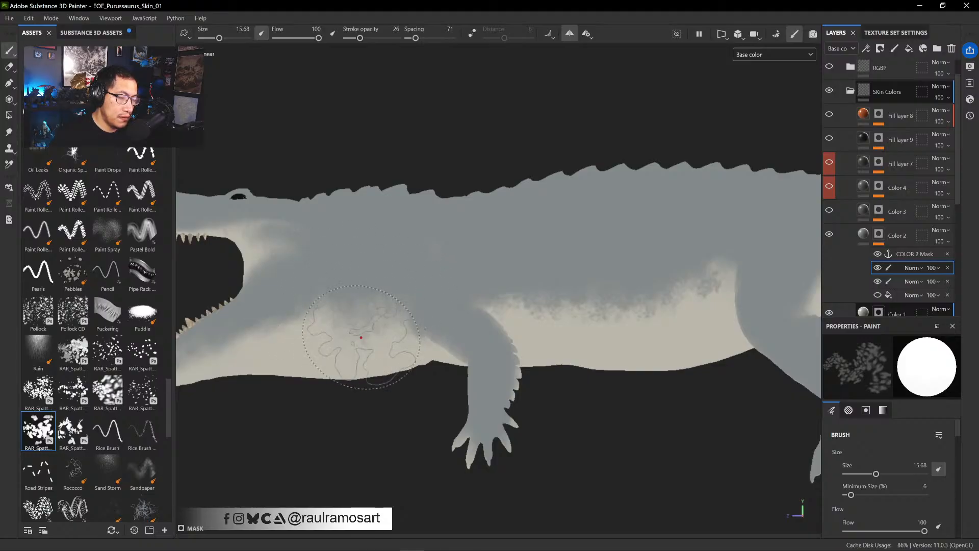
pyautogui.press('x')
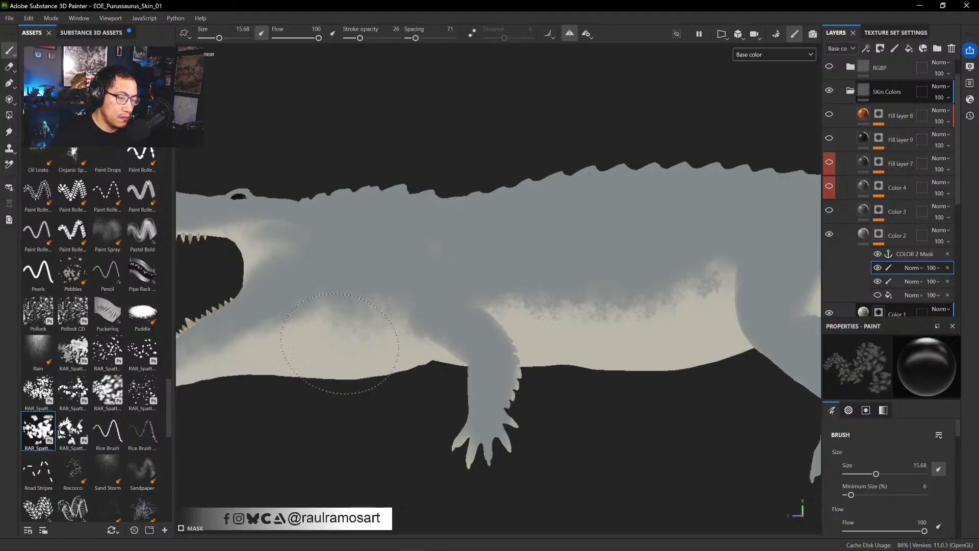
pyautogui.keyDown('alt'); pyautogui.moveTo(413, 325); pyautogui.dragTo(396, 348, button='middle'); pyautogui.keyUp('alt')
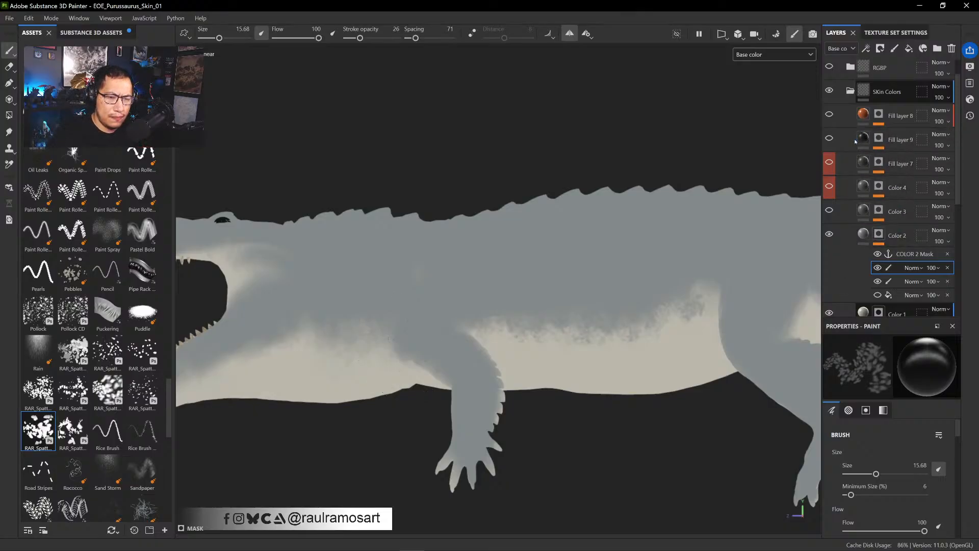
# - Show Fill layer 9 and hide the grunge fill effect in its mask
pyautogui.click(829, 138)
pyautogui.click(876, 141)
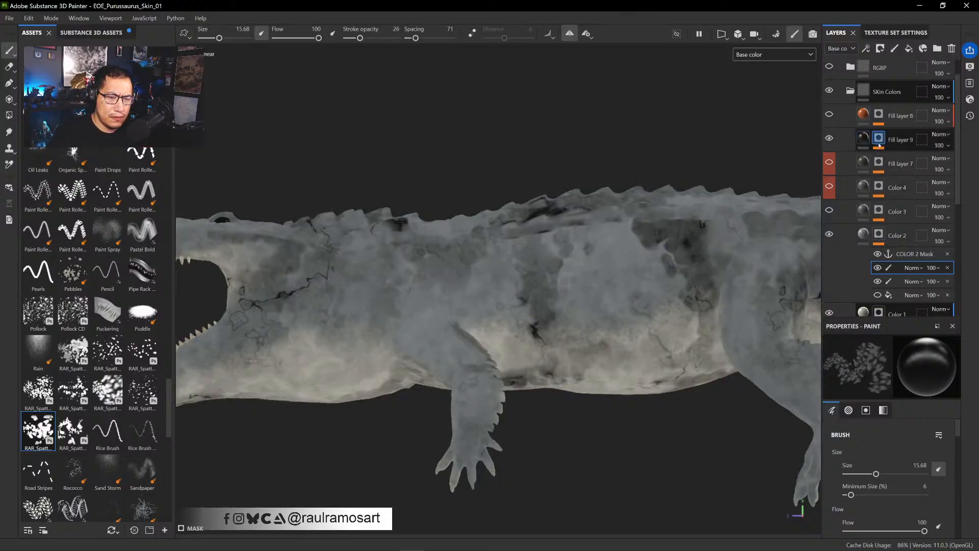
pyautogui.click(878, 143)
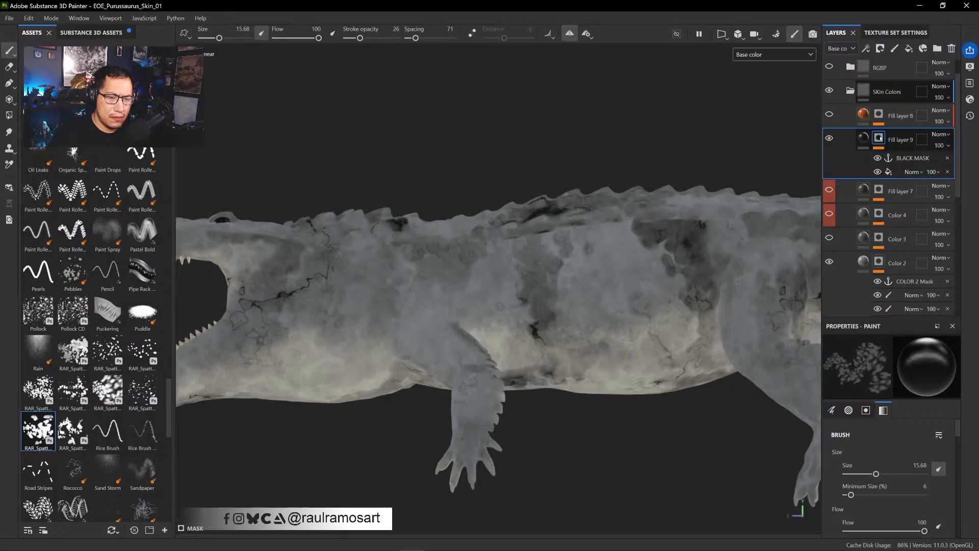
pyautogui.click(878, 172)
# - Add a paint effect above the hidden grunge fill in Fill layer 9's mask
pyautogui.click(906, 172)
pyautogui.click(892, 171)
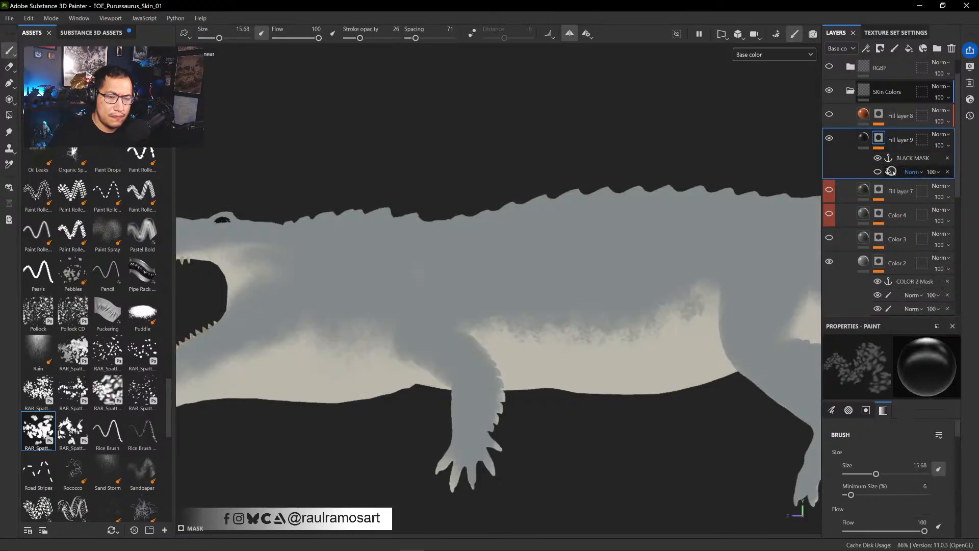
pyautogui.click(898, 171)
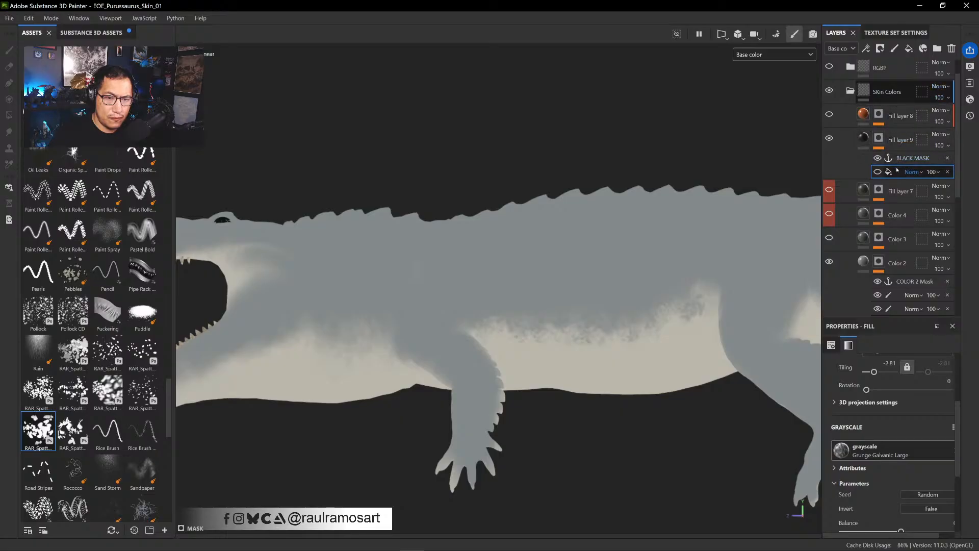
pyautogui.click(896, 168)
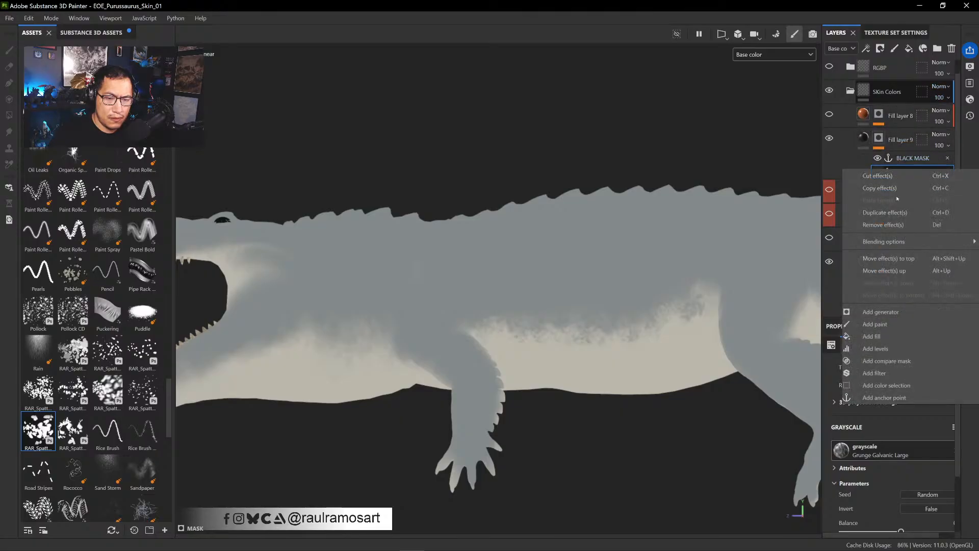
pyautogui.click(869, 328)
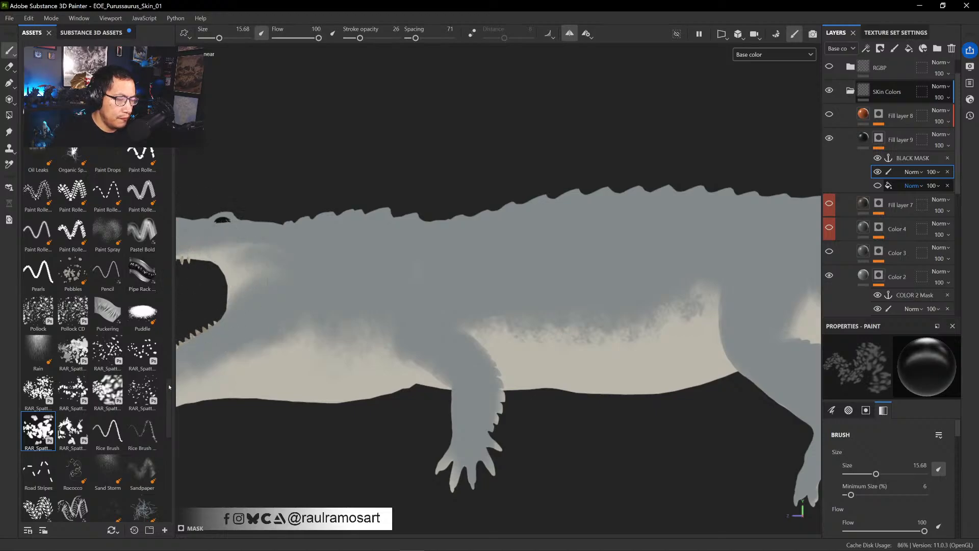
# - Choose the second Kyle's Run brush from the brush library and set its size to 7.47
pyautogui.scroll(1, 170, 387)
pyautogui.scroll(1, 170, 386)
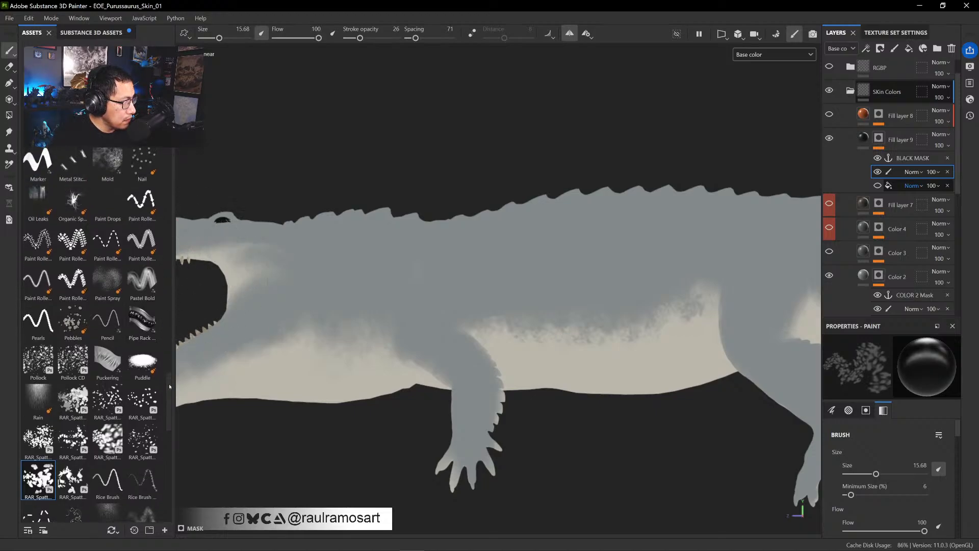
pyautogui.scroll(5, 170, 386)
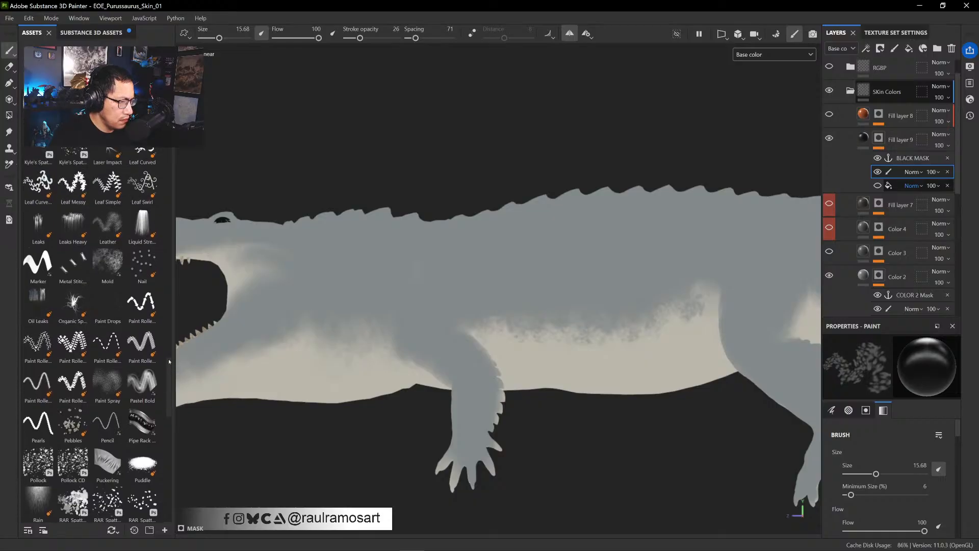
pyautogui.click(82, 223)
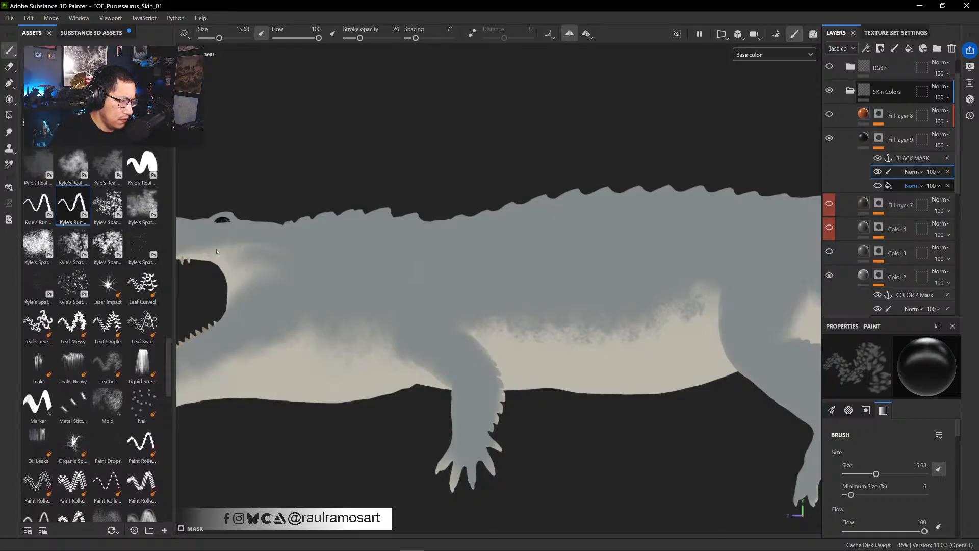
pyautogui.keyDown('ctrl'); pyautogui.moveTo(525, 236); pyautogui.dragTo(553, 237, button='right'); pyautogui.keyUp('ctrl')
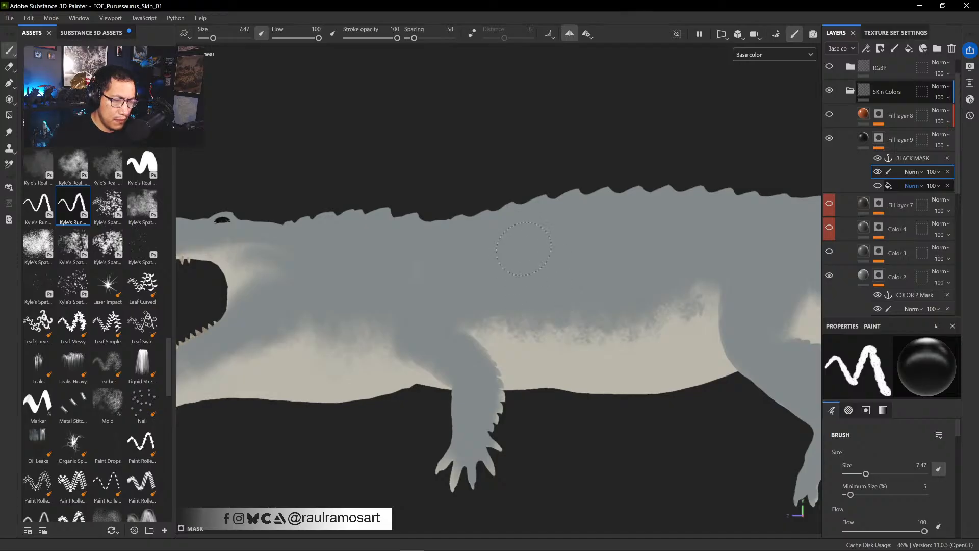
# - Paint one solid dark slanted stripe down the middle of the flank, undoing the stray thin stroke beside it
pyautogui.moveTo(536, 237)
pyautogui.mouseDown()
pyautogui.moveTo(544, 306)
pyautogui.moveTo(568, 343)
pyautogui.mouseUp()
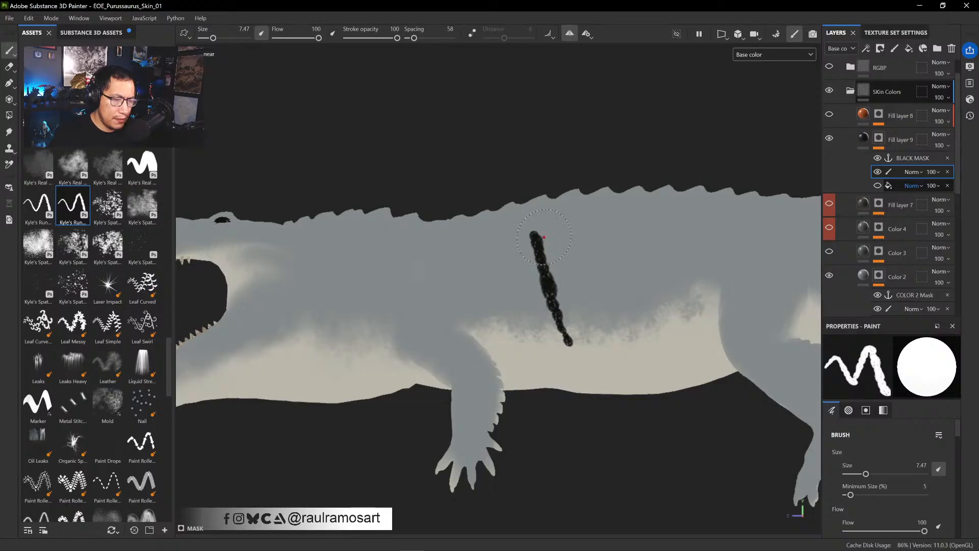
pyautogui.moveTo(557, 273); pyautogui.dragTo(562, 292)
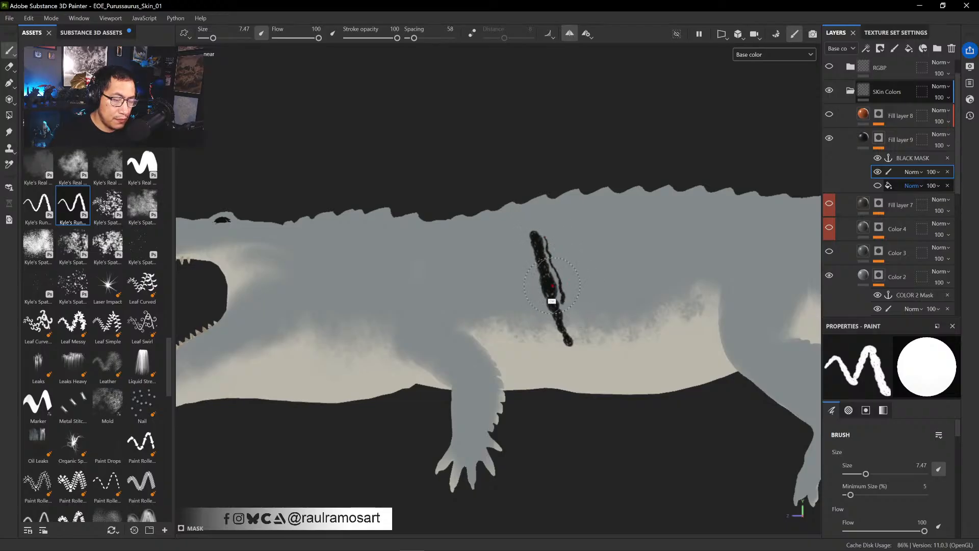
pyautogui.hotkey('ctrl', 'z')
pyautogui.moveTo(534, 235); pyautogui.dragTo(568, 340)
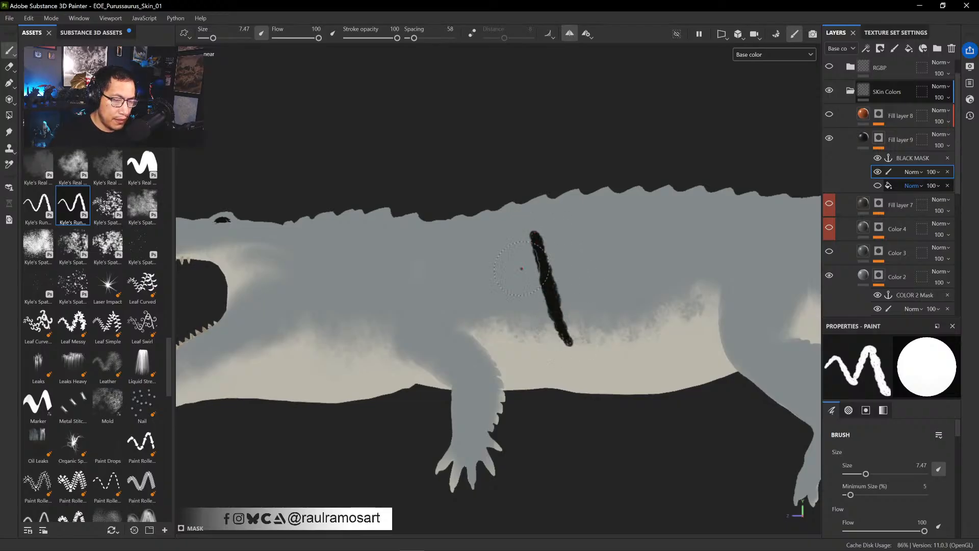
pyautogui.moveTo(499, 246); pyautogui.dragTo(534, 349)
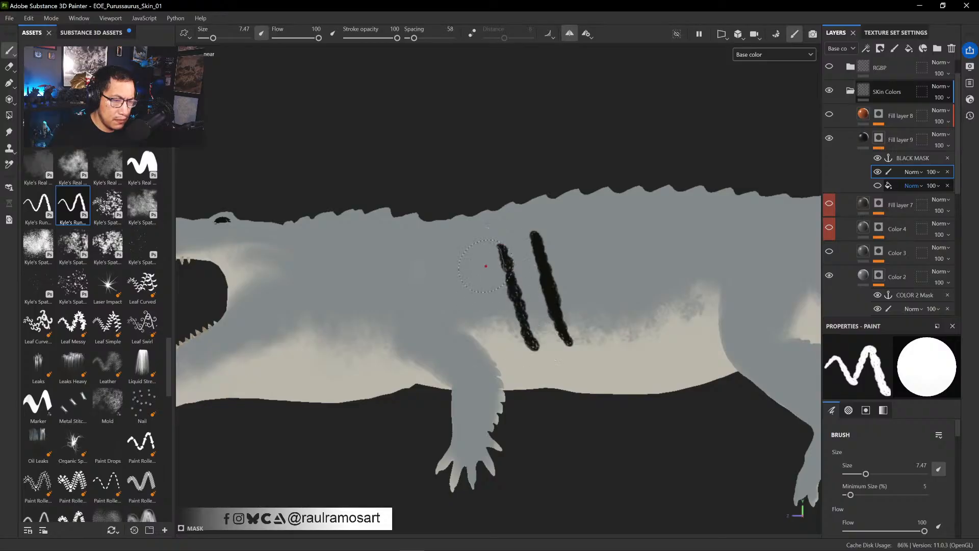
pyautogui.moveTo(479, 254); pyautogui.dragTo(508, 350)
pyautogui.moveTo(452, 265); pyautogui.dragTo(481, 339)
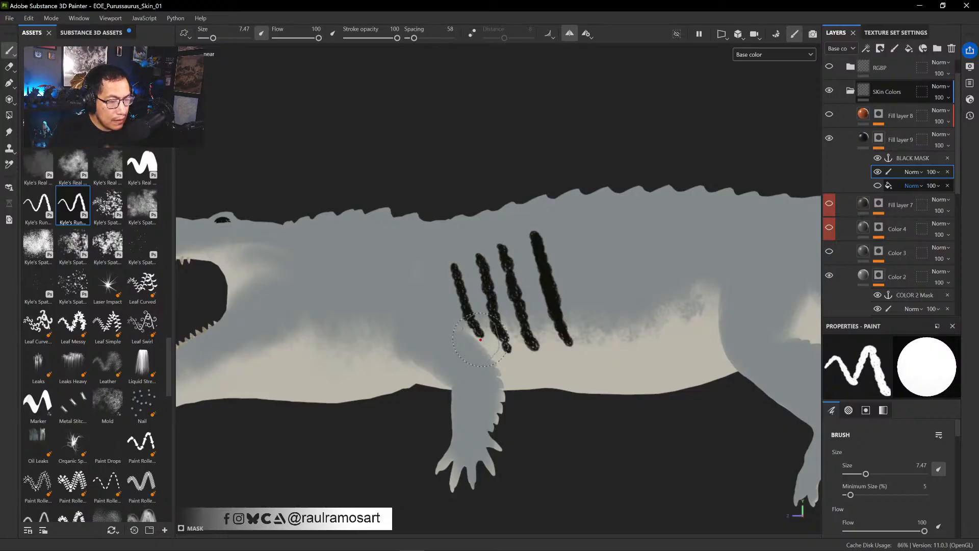
pyautogui.hotkey('ctrl', 'z')
pyautogui.hotkey('ctrl', 'z')
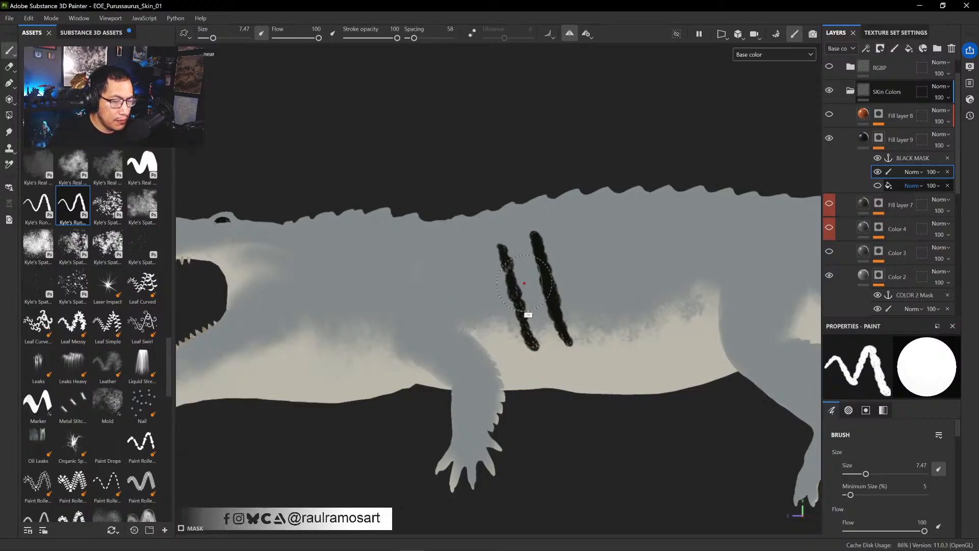
pyautogui.hotkey('ctrl', 'z')
# - Paint two straight slanted stripes on the flank ahead of the first stripe and two wavy stripes behind it
pyautogui.moveTo(499, 244); pyautogui.dragTo(533, 356)
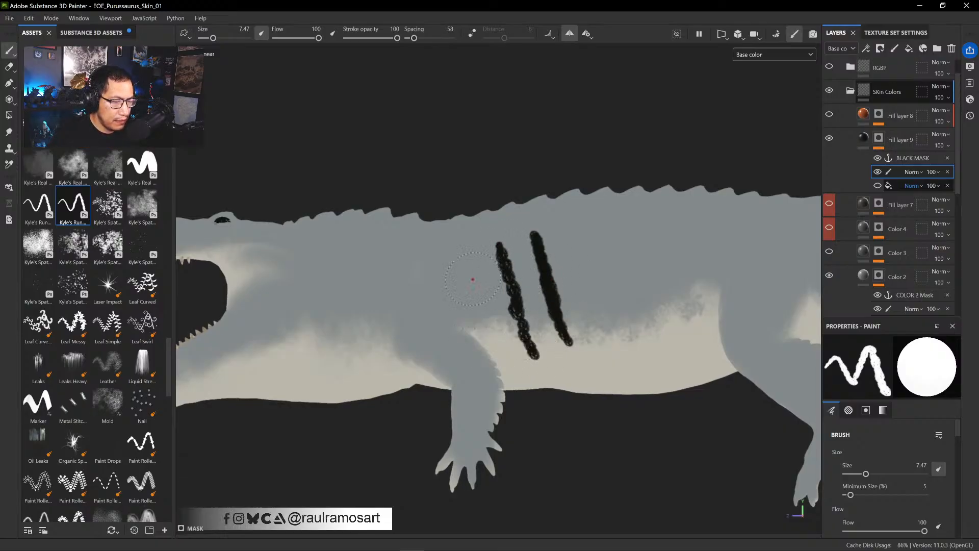
pyautogui.moveTo(465, 259); pyautogui.dragTo(504, 357)
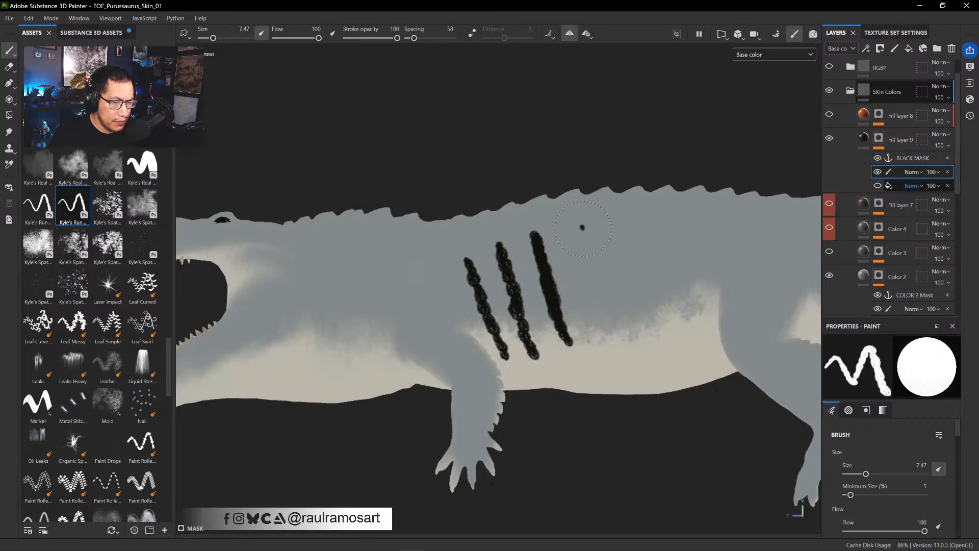
pyautogui.moveTo(581, 226)
pyautogui.mouseDown()
pyautogui.moveTo(590, 264)
pyautogui.moveTo(579, 278)
pyautogui.moveTo(598, 293)
pyautogui.mouseUp()
pyautogui.moveTo(603, 310); pyautogui.dragTo(624, 300)
pyautogui.moveTo(631, 219); pyautogui.dragTo(629, 256)
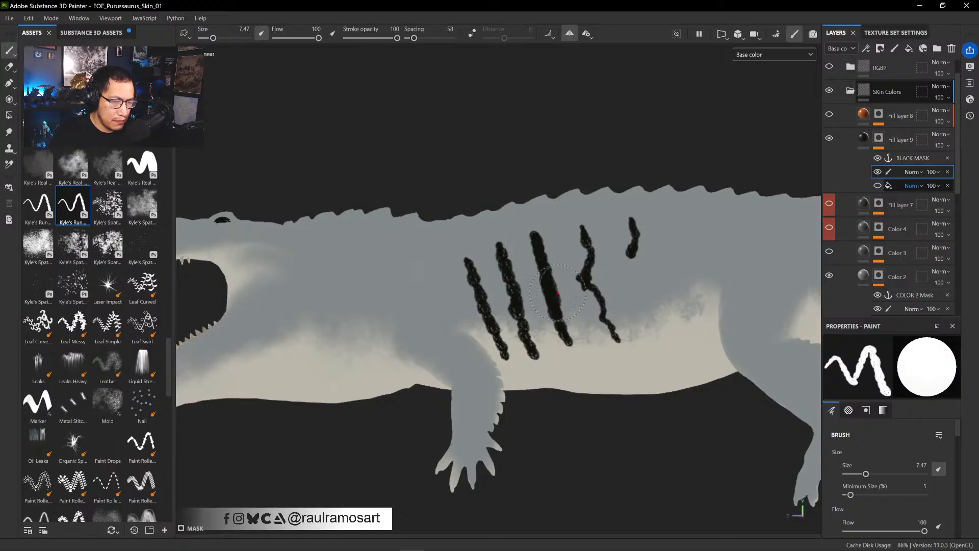
pyautogui.moveTo(632, 239)
pyautogui.mouseDown()
pyautogui.moveTo(666, 337)
pyautogui.moveTo(629, 360)
pyautogui.moveTo(592, 349)
pyautogui.mouseUp()
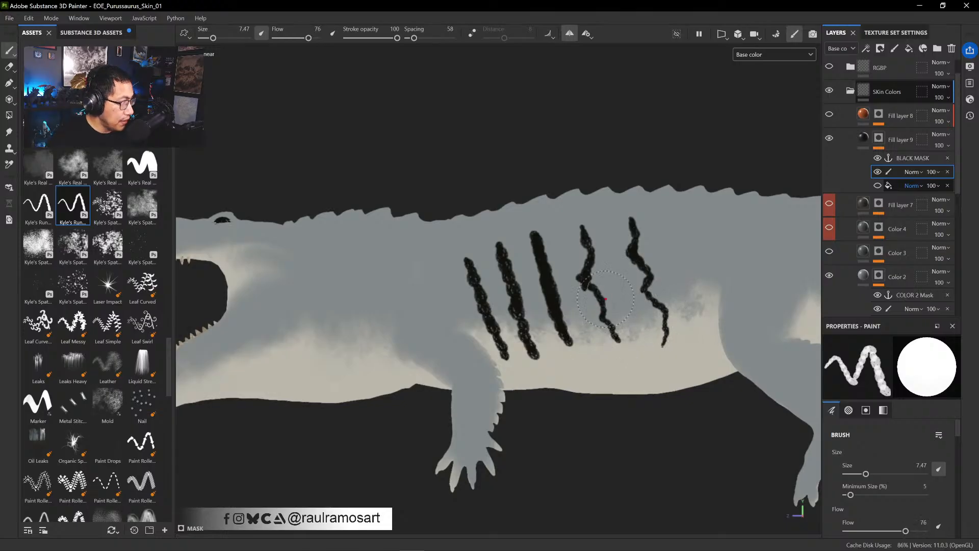
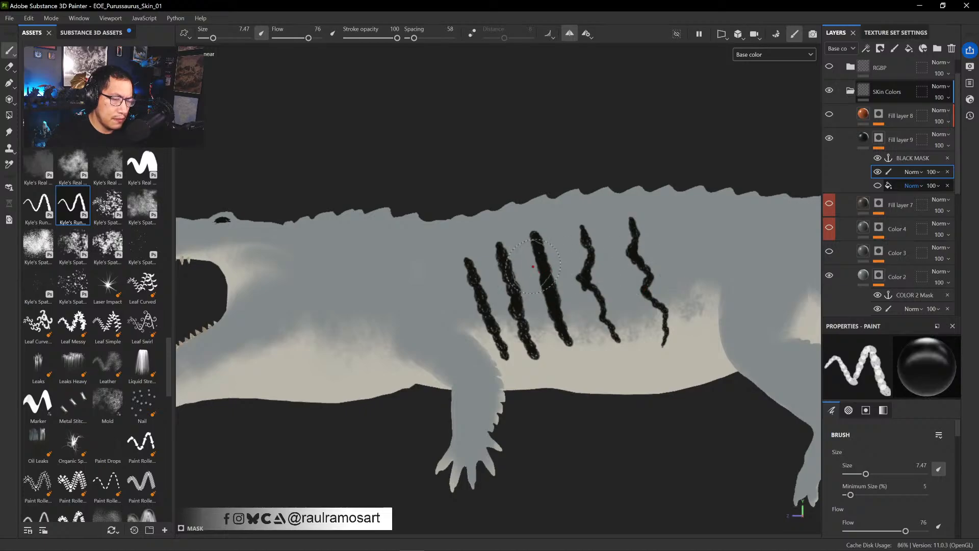
# - Thin the lower half of the middle stripe by erasing its edges and repainting a narrower, irregular tail
pyautogui.moveTo(541, 309); pyautogui.dragTo(565, 337)
pyautogui.press('x')
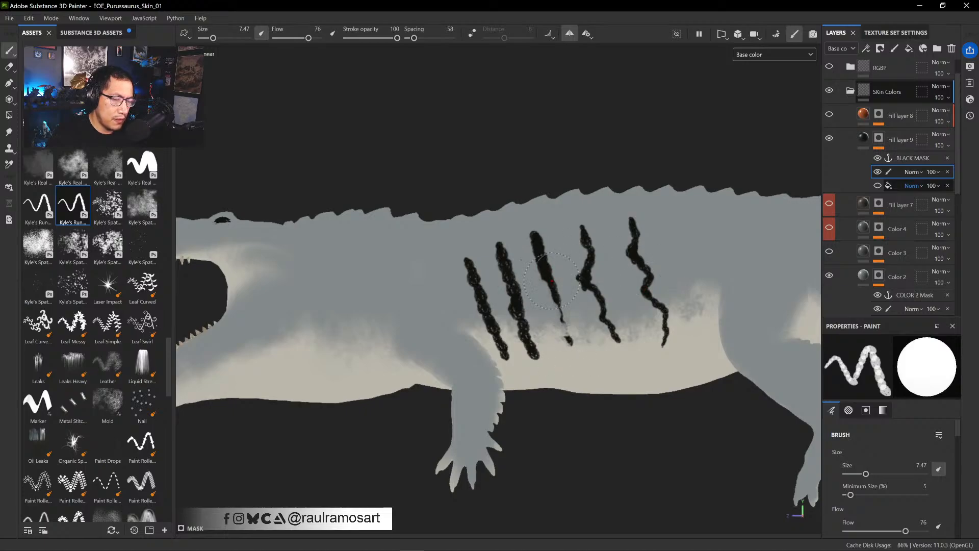
pyautogui.moveTo(546, 280); pyautogui.dragTo(563, 338)
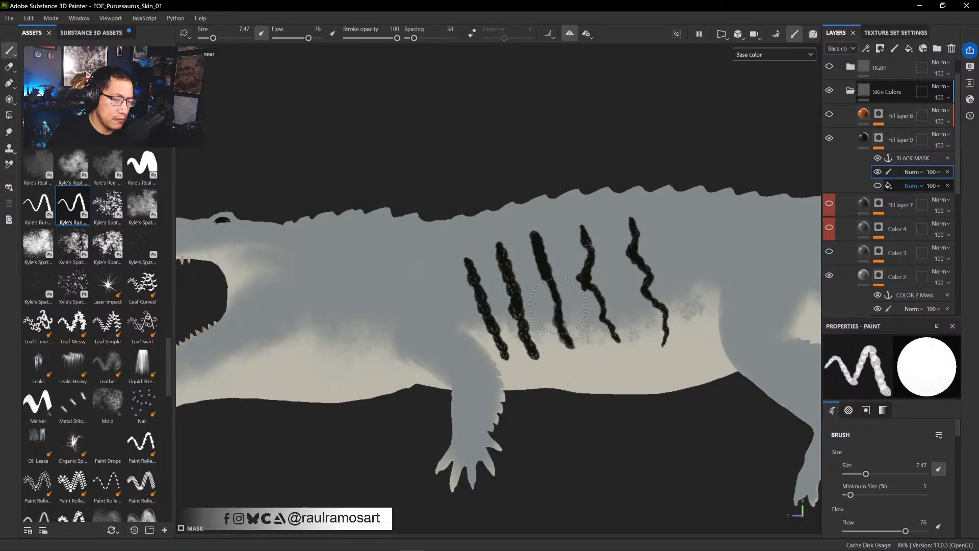
pyautogui.moveTo(560, 302)
pyautogui.mouseDown()
pyautogui.moveTo(555, 281)
pyautogui.moveTo(570, 345)
pyautogui.mouseUp()
pyautogui.press('x')
pyautogui.press('x')
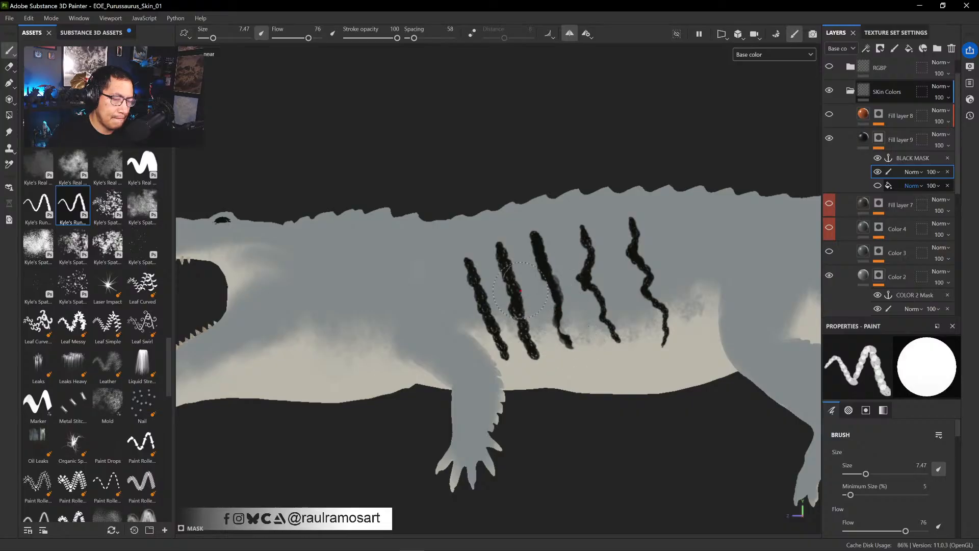
# - Taper the lower part of the stripe just ahead of the middle one, alternating between erasing and repainting
pyautogui.moveTo(525, 282); pyautogui.dragTo(535, 352)
pyautogui.press('x')
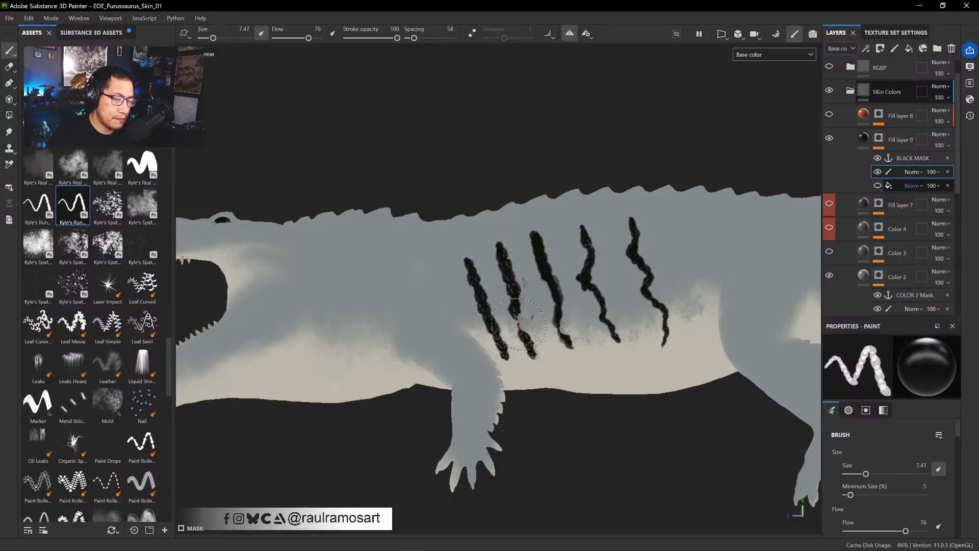
pyautogui.press('x')
pyautogui.moveTo(517, 316)
pyautogui.mouseDown()
pyautogui.moveTo(532, 358)
pyautogui.moveTo(501, 262)
pyautogui.moveTo(535, 350)
pyautogui.mouseUp()
pyautogui.press('x')
pyautogui.press('x')
pyautogui.press('x')
# - Erase the thick lower part of the frontmost stripe and repaint it as a thin tapering tail
pyautogui.moveTo(477, 280); pyautogui.dragTo(504, 355)
pyautogui.moveTo(482, 319); pyautogui.dragTo(506, 356)
pyautogui.press('x')
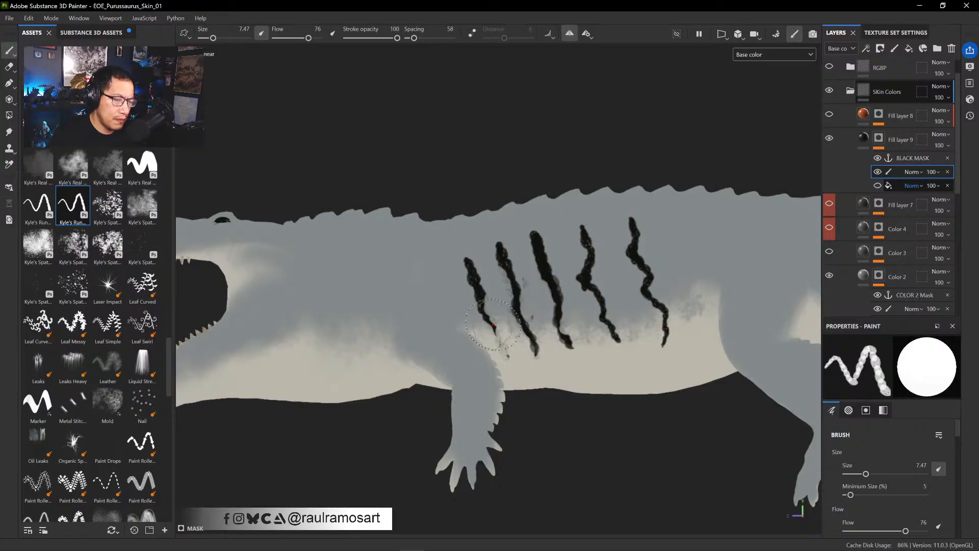
pyautogui.moveTo(487, 321); pyautogui.dragTo(509, 356)
pyautogui.press('x')
pyautogui.click(505, 333)
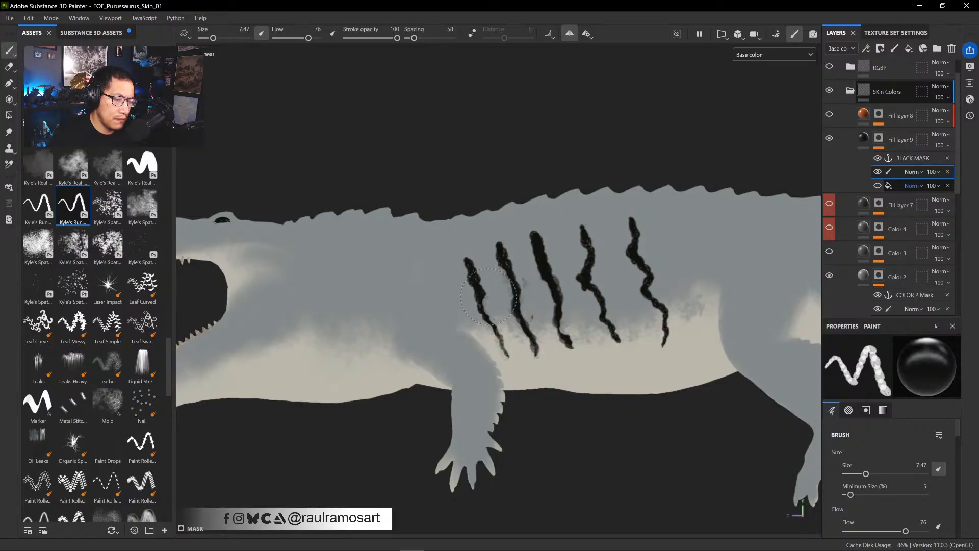
pyautogui.press('x')
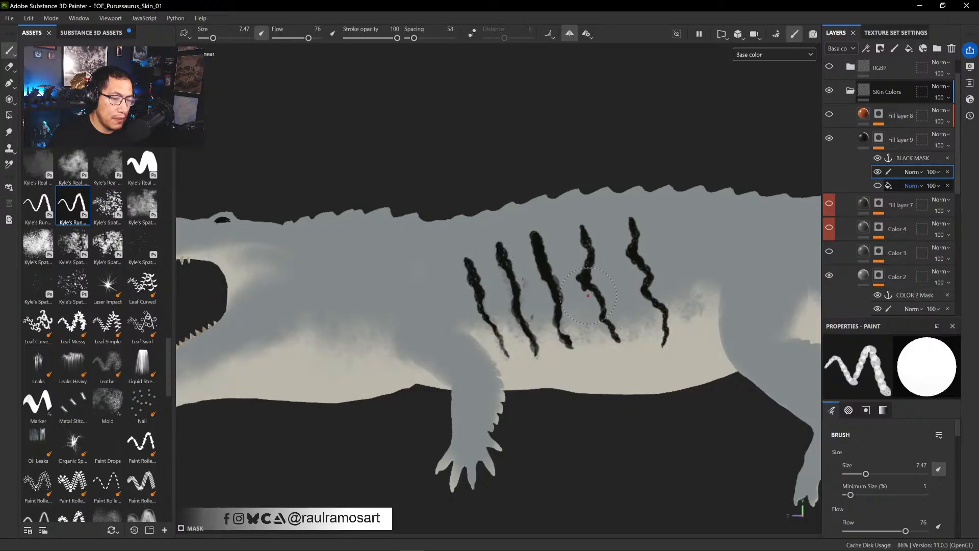
# - Paint a thin branch down from the bend of the fourth stripe, undoing the extra side strokes
pyautogui.moveTo(585, 286); pyautogui.dragTo(593, 348)
pyautogui.moveTo(584, 282); pyautogui.dragTo(564, 309)
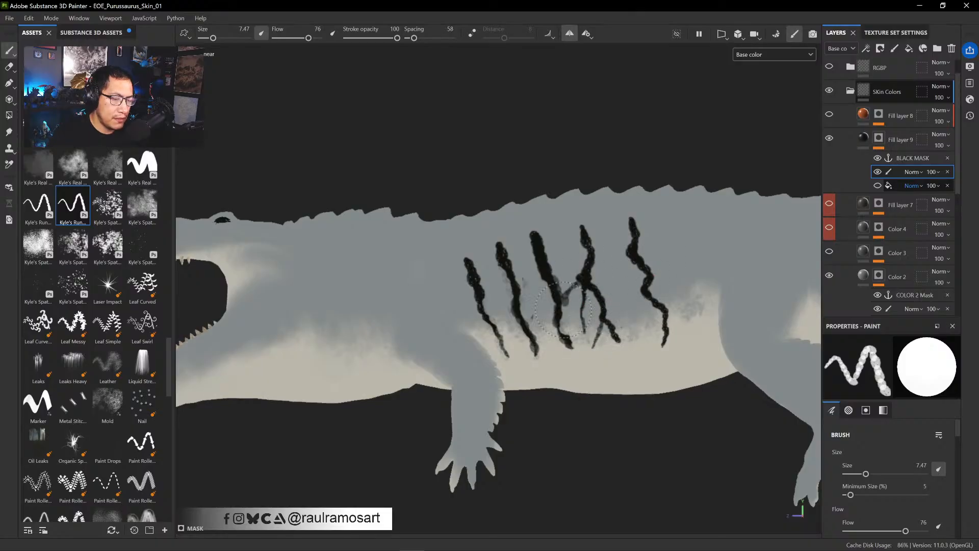
pyautogui.hotkey('ctrl', 'z')
pyautogui.hotkey('ctrl', 'z')
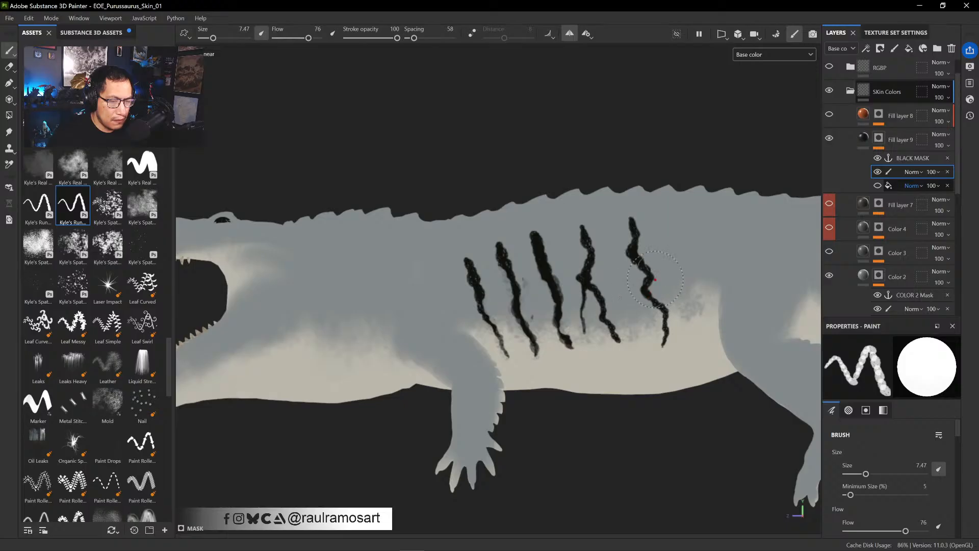
# - Paint thin downward branches off the rearmost stripe, the middle stripe and the two front stripes
pyautogui.moveTo(649, 274); pyautogui.dragTo(684, 316)
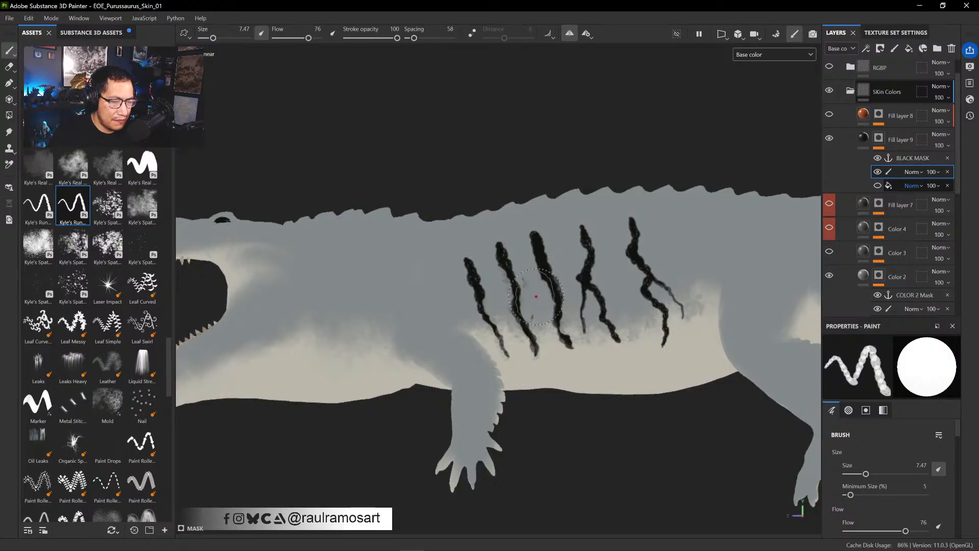
pyautogui.moveTo(547, 278)
pyautogui.mouseDown()
pyautogui.moveTo(540, 323)
pyautogui.moveTo(542, 280)
pyautogui.mouseUp()
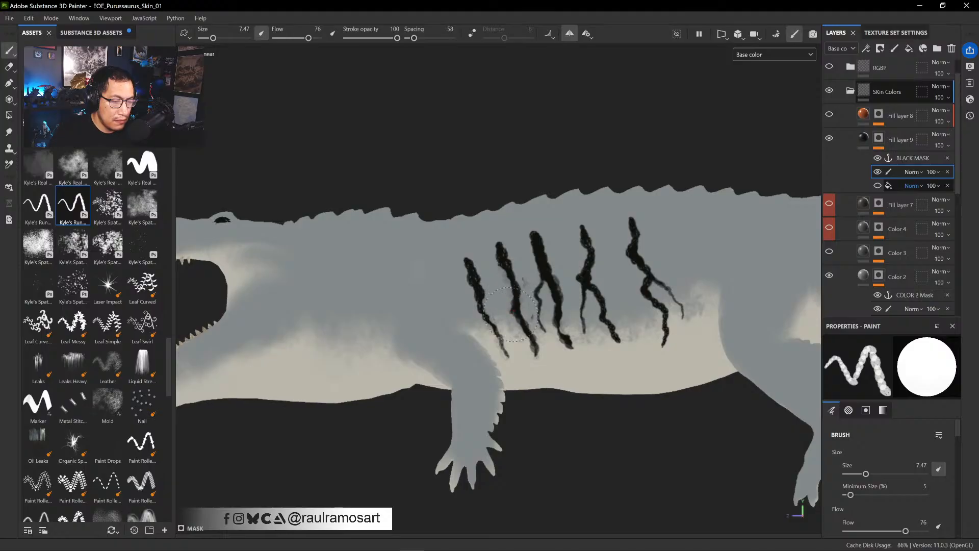
pyautogui.moveTo(511, 313)
pyautogui.mouseDown()
pyautogui.moveTo(489, 334)
pyautogui.moveTo(518, 349)
pyautogui.mouseUp()
pyautogui.moveTo(478, 308); pyautogui.dragTo(487, 344)
pyautogui.press('x')
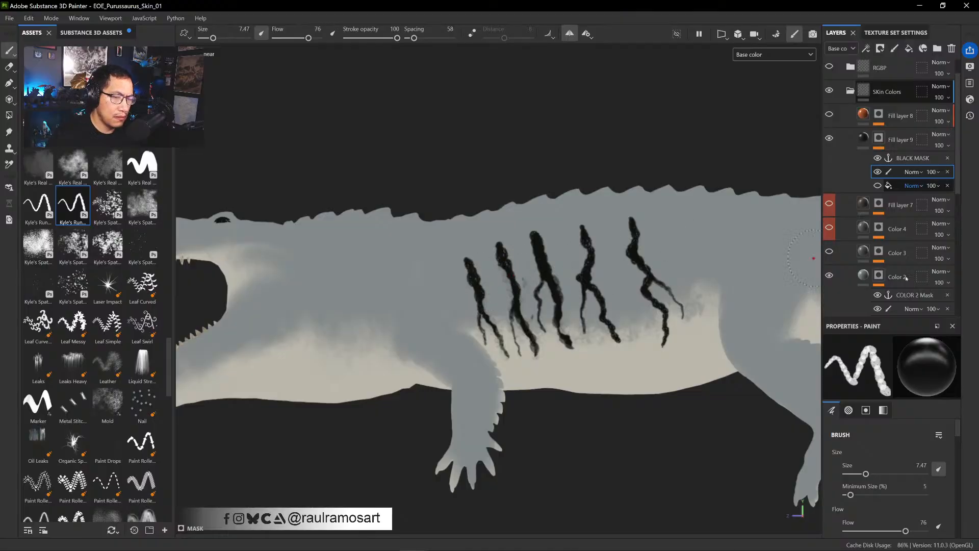
# - Hide the stripe paint effect in Fill layer 9's mask and show the Color 4 spots layer
pyautogui.click(878, 172)
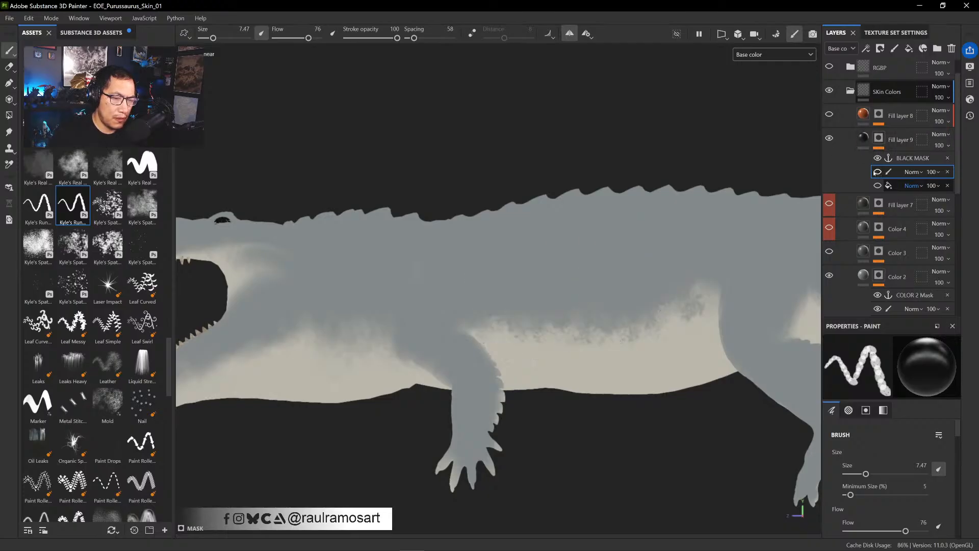
pyautogui.click(830, 229)
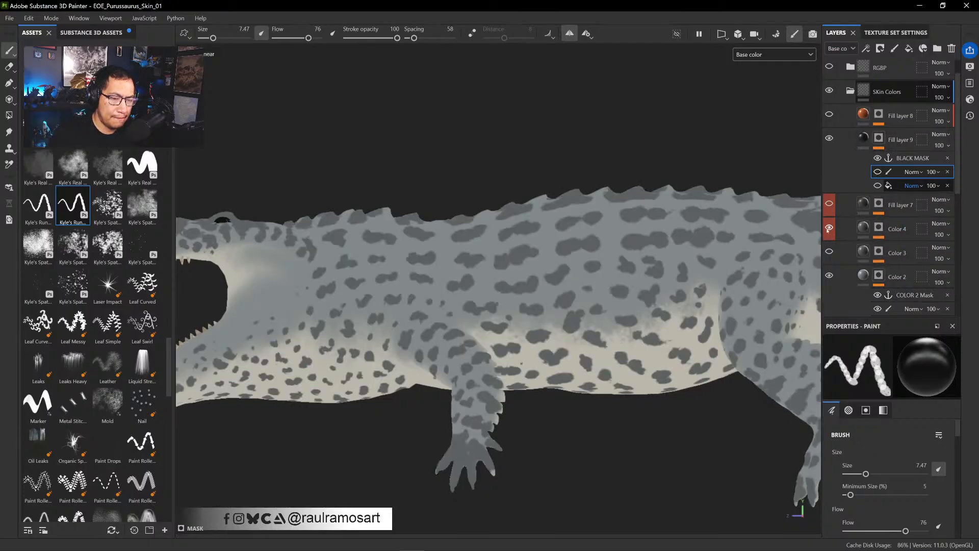
pyautogui.scroll(-3, 832, 214)
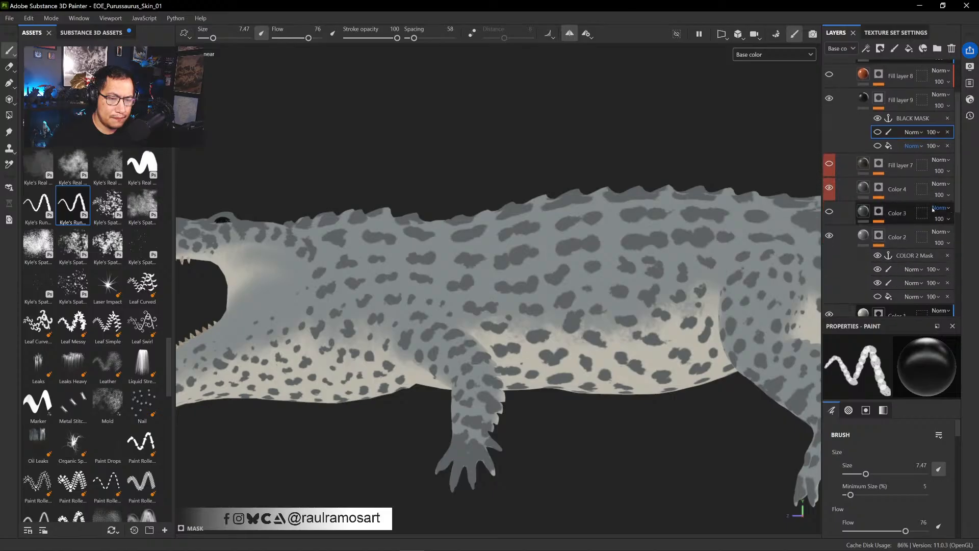
pyautogui.click(829, 165)
pyautogui.click(829, 165)
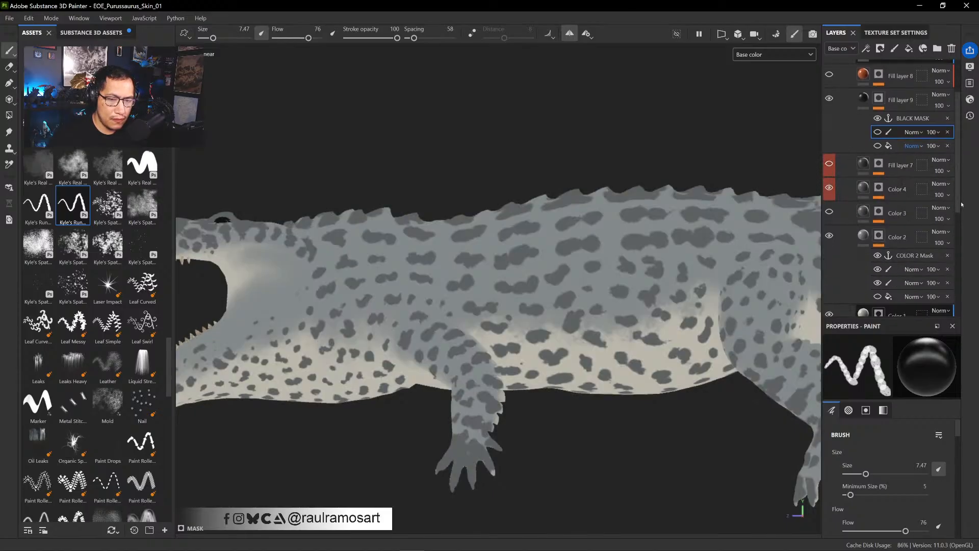
# - Review the lower skin layers by checking the spots with Color 2 hidden and with Color 3 shown
pyautogui.scroll(-5, 961, 240)
pyautogui.scroll(-10, 960, 239)
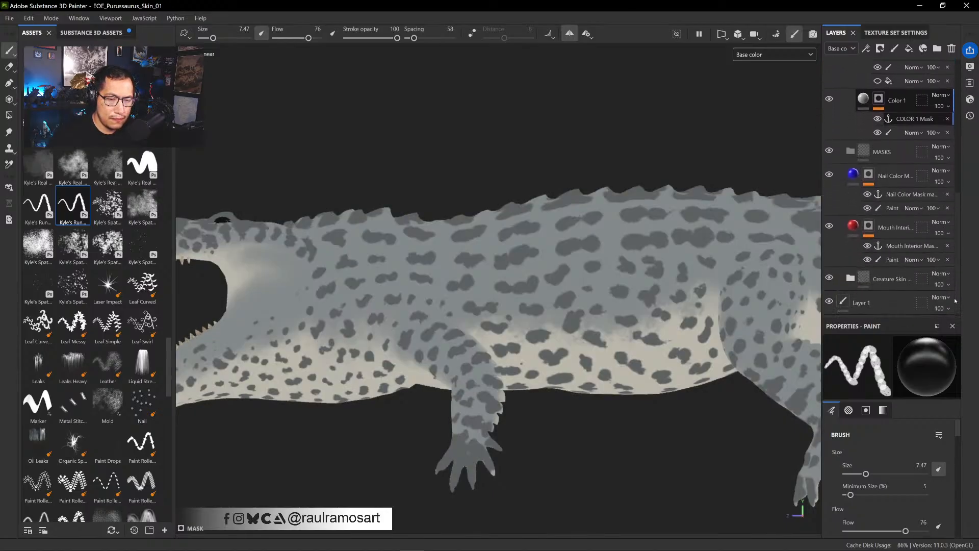
pyautogui.scroll(6, 955, 301)
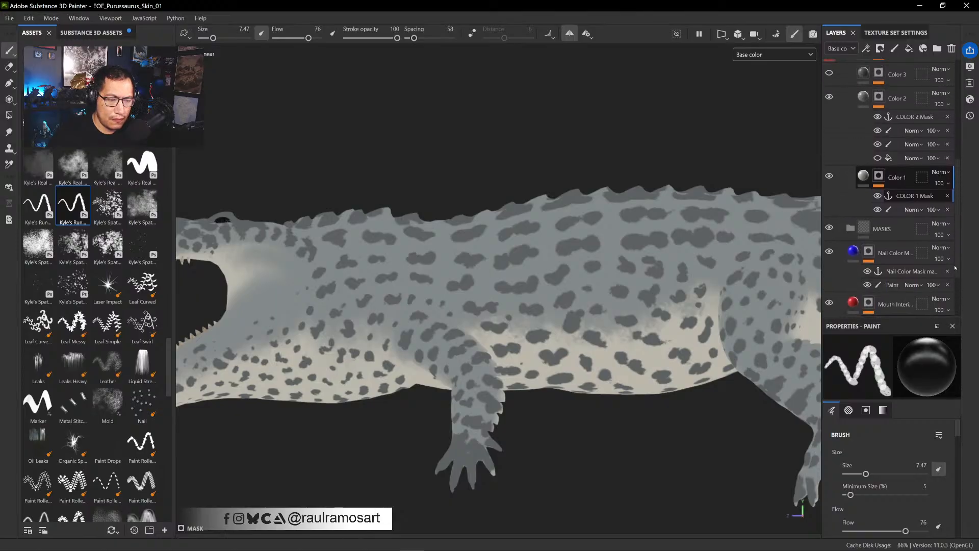
pyautogui.scroll(4, 955, 260)
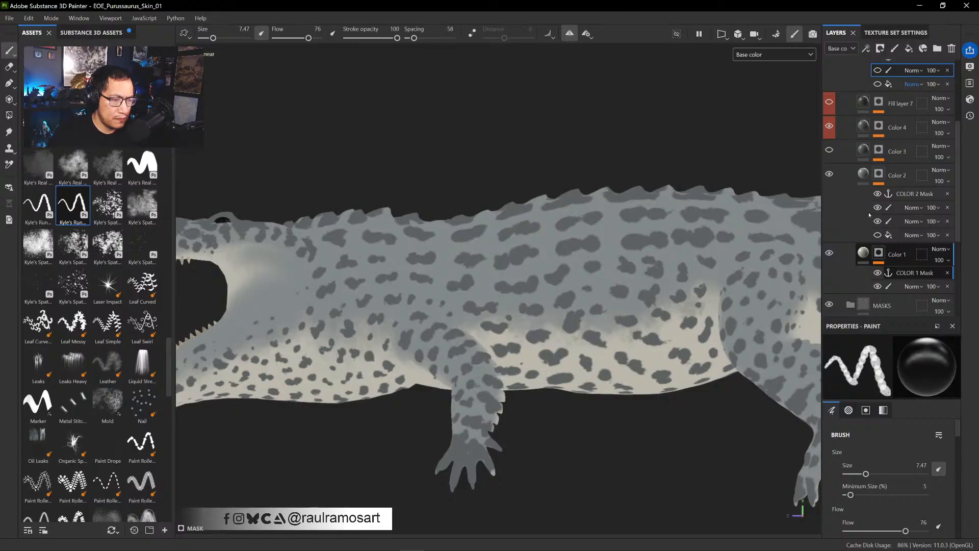
pyautogui.click(829, 174)
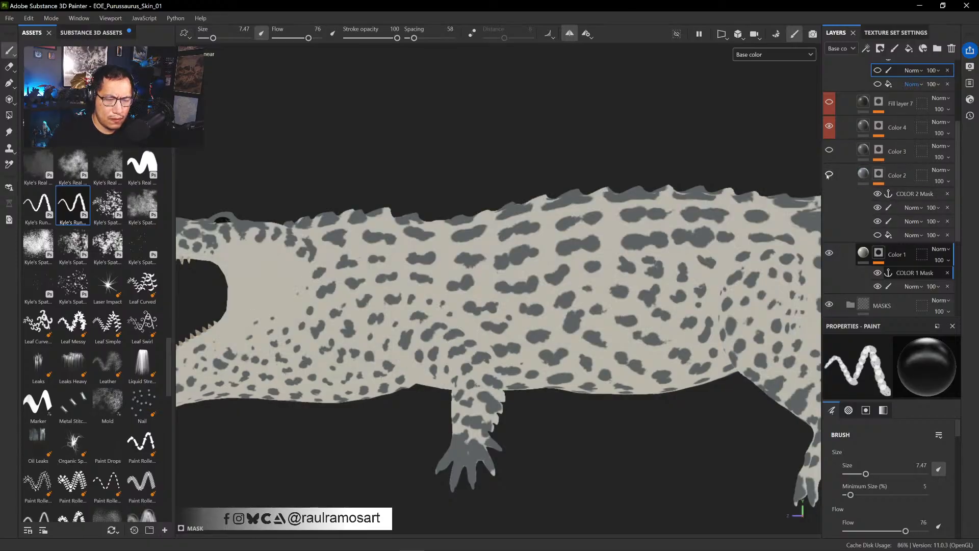
pyautogui.click(829, 174)
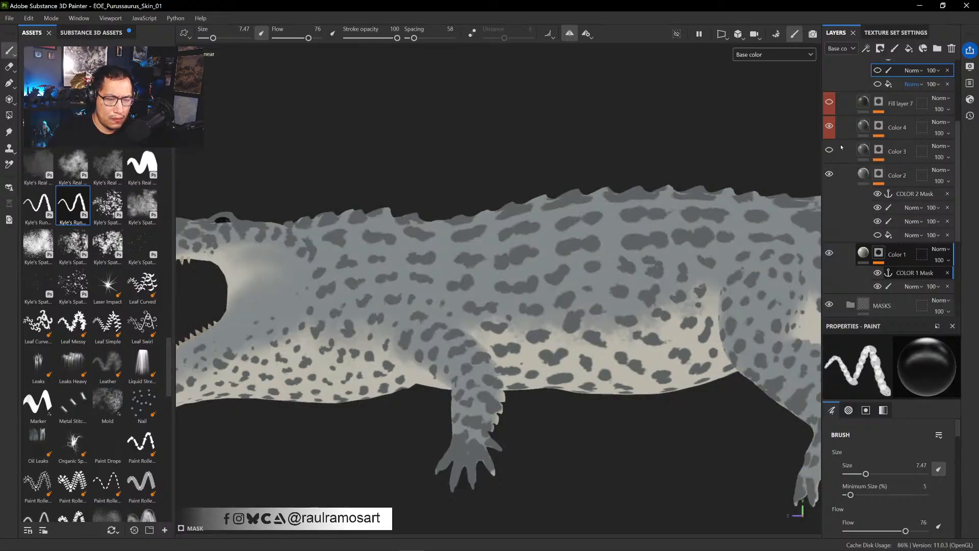
pyautogui.click(829, 150)
# - Hide Color 3 and select the upper paint effect in Color 4's mask
pyautogui.click(862, 128)
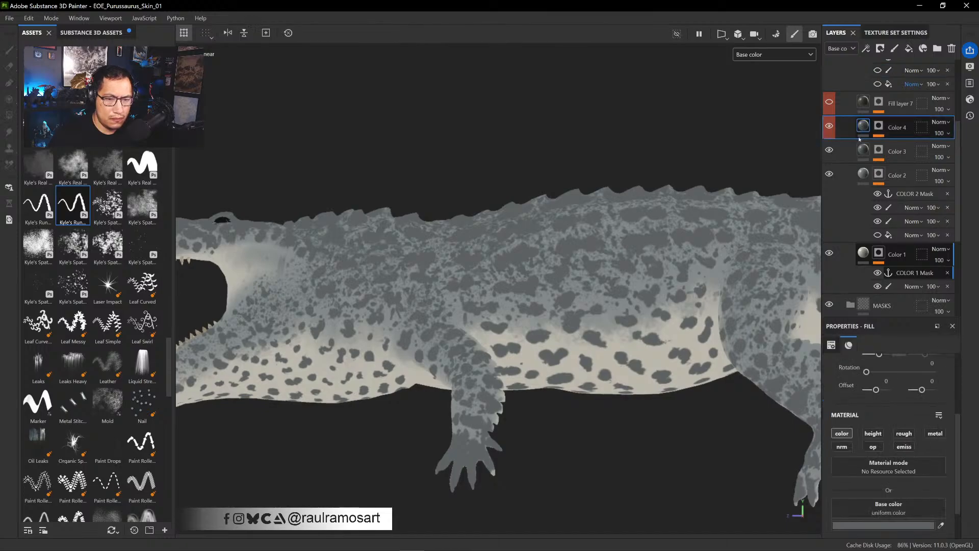
pyautogui.click(829, 150)
pyautogui.click(879, 127)
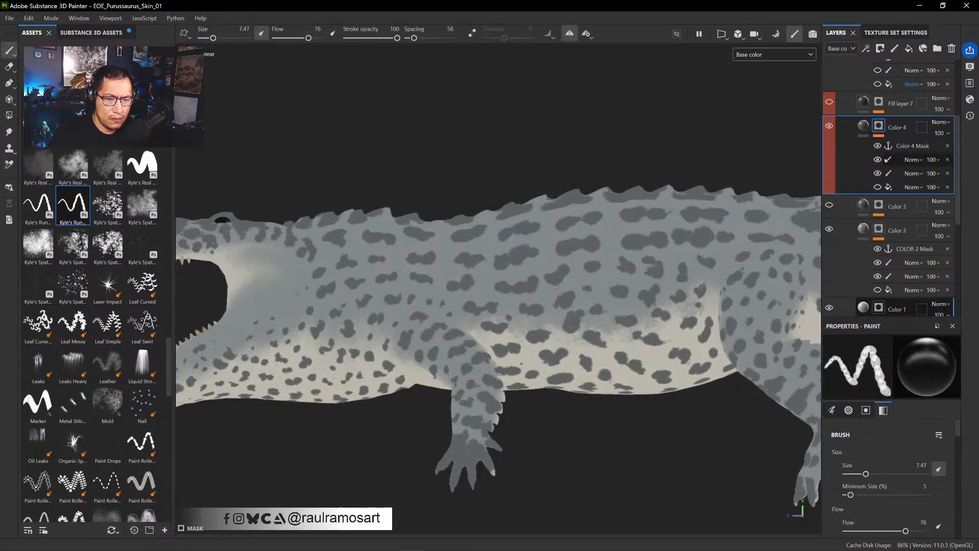
pyautogui.click(890, 159)
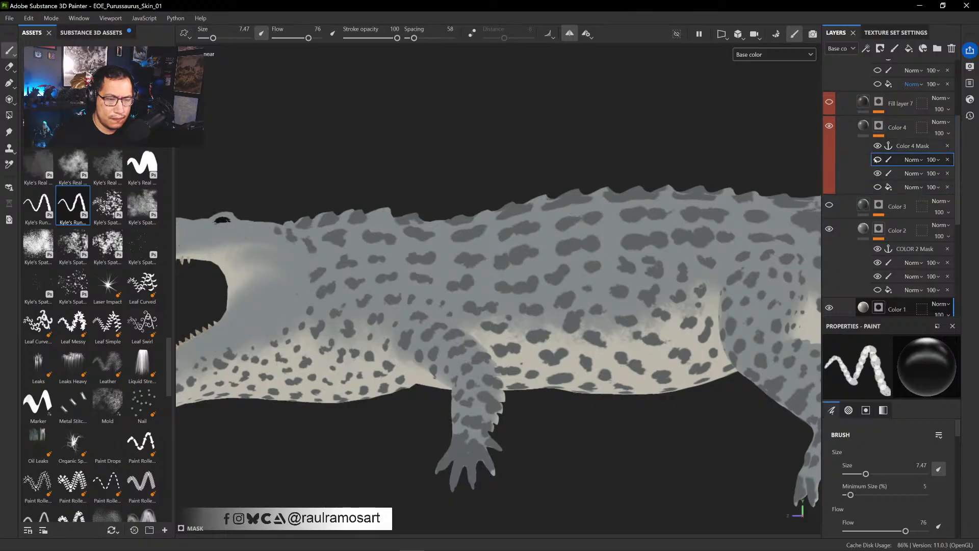
# - Examine the Color 4 spot pattern on the snout, head and neck from the side and from above
pyautogui.keyDown('alt'); pyautogui.moveTo(758, 153); pyautogui.dragTo(648, 204); pyautogui.keyUp('alt')
pyautogui.keyDown('alt'); pyautogui.moveTo(648, 205); pyautogui.dragTo(710, 213, button='middle'); pyautogui.keyUp('alt')
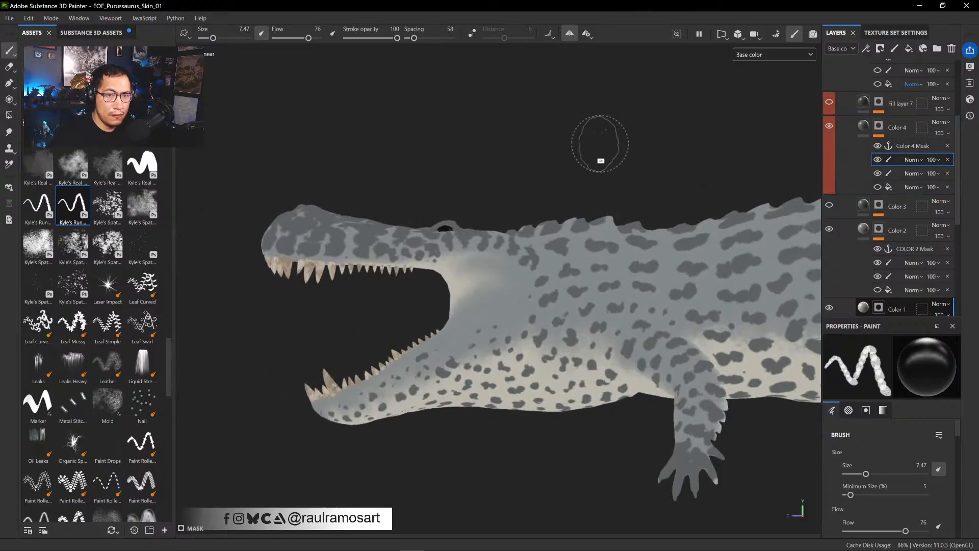
pyautogui.keyDown('alt'); pyautogui.moveTo(600, 144); pyautogui.dragTo(598, 159, button='middle'); pyautogui.keyUp('alt')
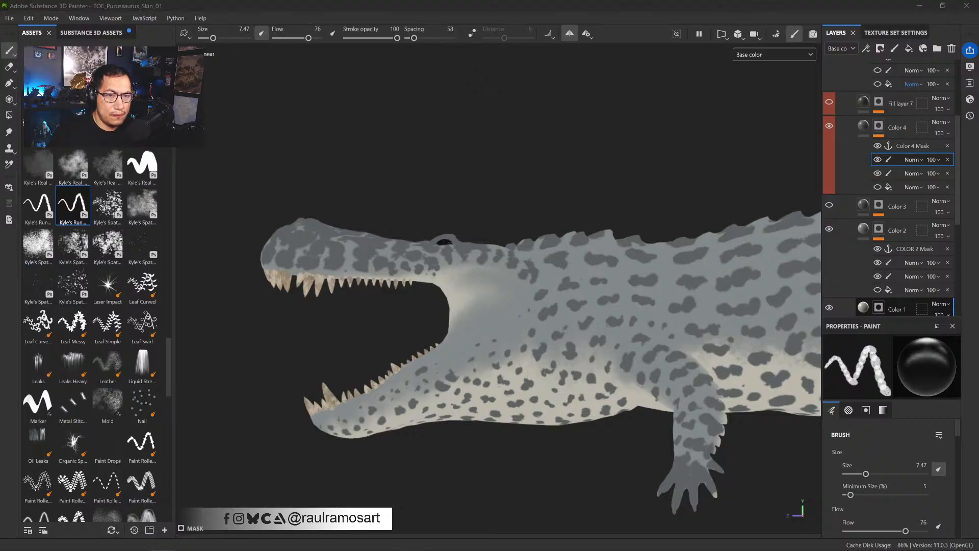
pyautogui.click(532, 164)
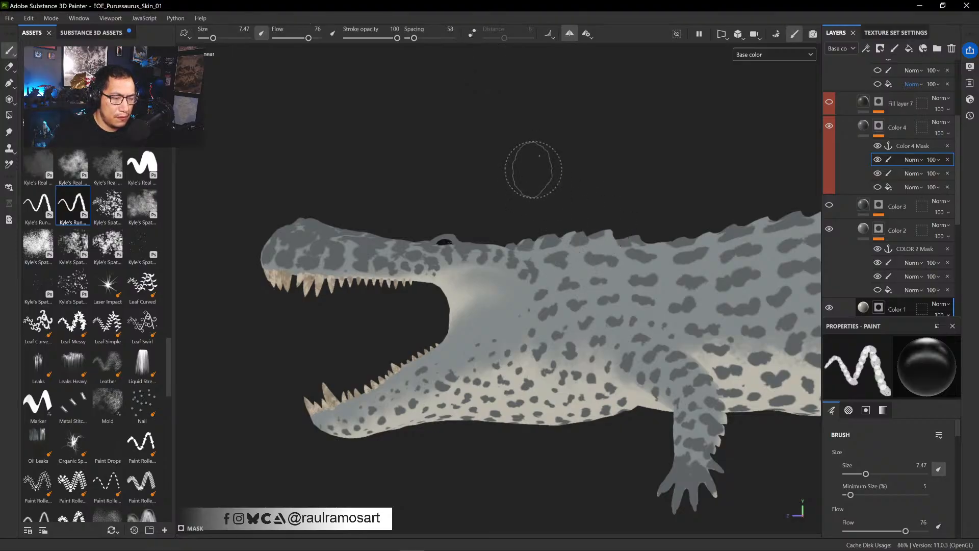
pyautogui.keyDown('alt'); pyautogui.moveTo(543, 186); pyautogui.dragTo(553, 211); pyautogui.keyUp('alt')
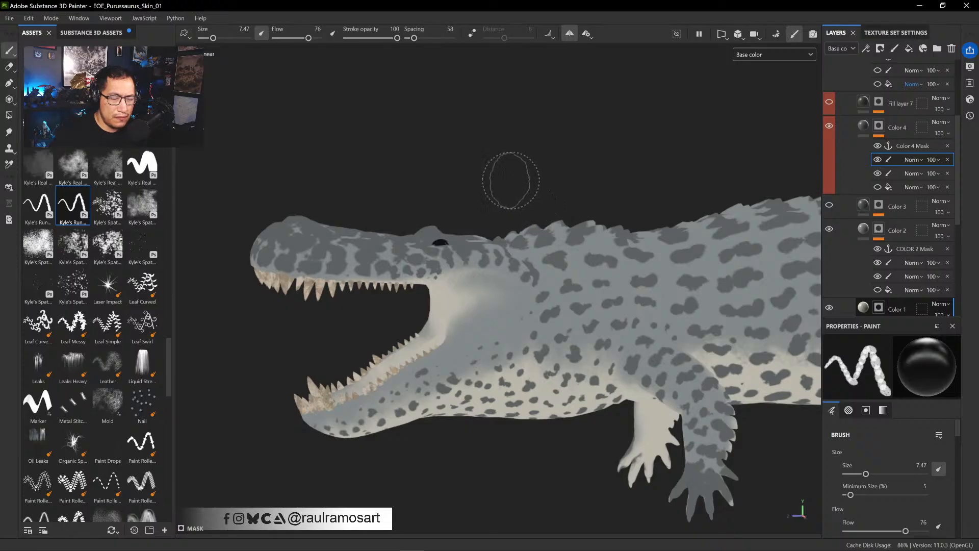
pyautogui.keyDown('alt'); pyautogui.moveTo(546, 146); pyautogui.dragTo(545, 200); pyautogui.keyUp('alt')
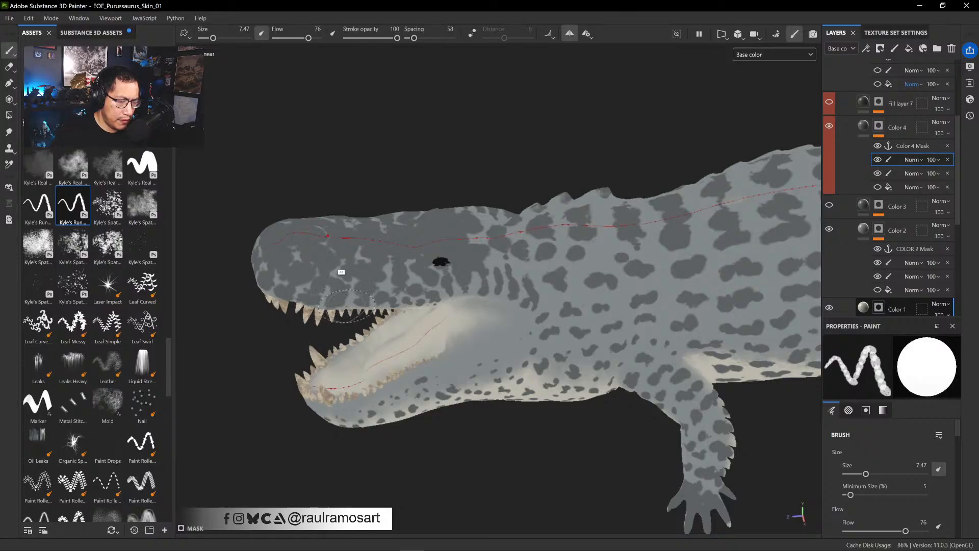
pyautogui.moveTo(341, 271)
pyautogui.keyDown('alt'); pyautogui.mouseDown()
pyautogui.moveTo(343, 262)
pyautogui.moveTo(342, 272)
pyautogui.mouseUp(); pyautogui.keyUp('alt')
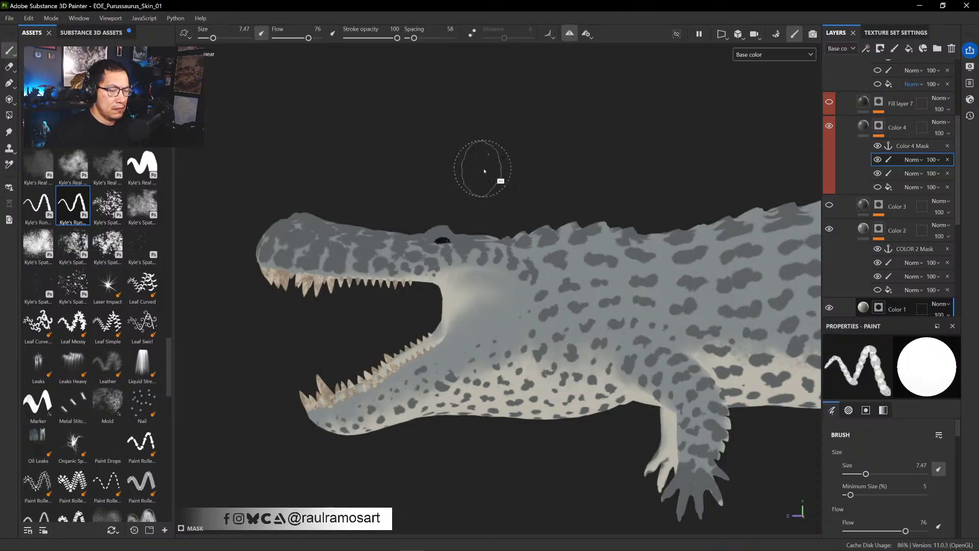
# - Refine the Color 4 spots around the eye and above the jaw corner, alternating between adding and removing mask paint
pyautogui.keyDown('alt'); pyautogui.moveTo(483, 170); pyautogui.dragTo(482, 145); pyautogui.keyUp('alt')
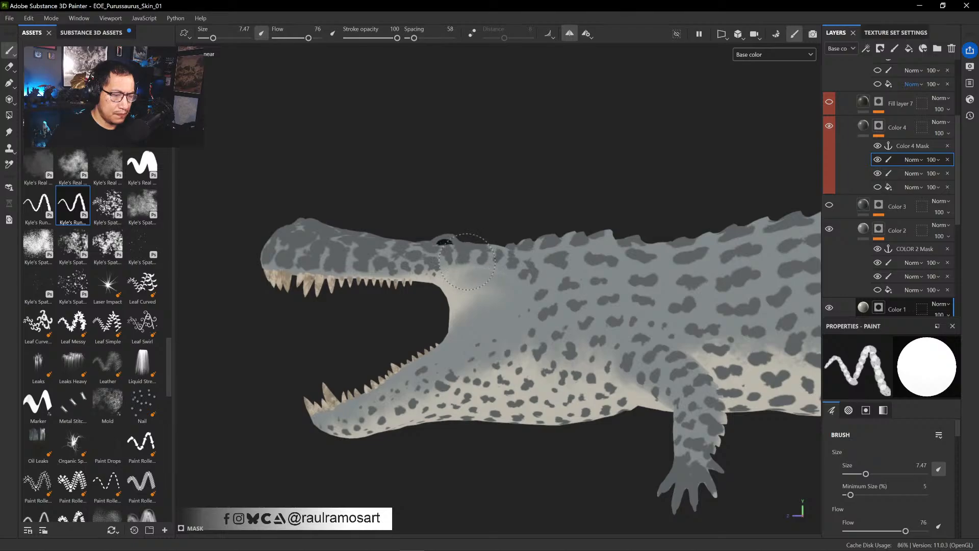
pyautogui.press('x')
pyautogui.press('x')
pyautogui.press('x')
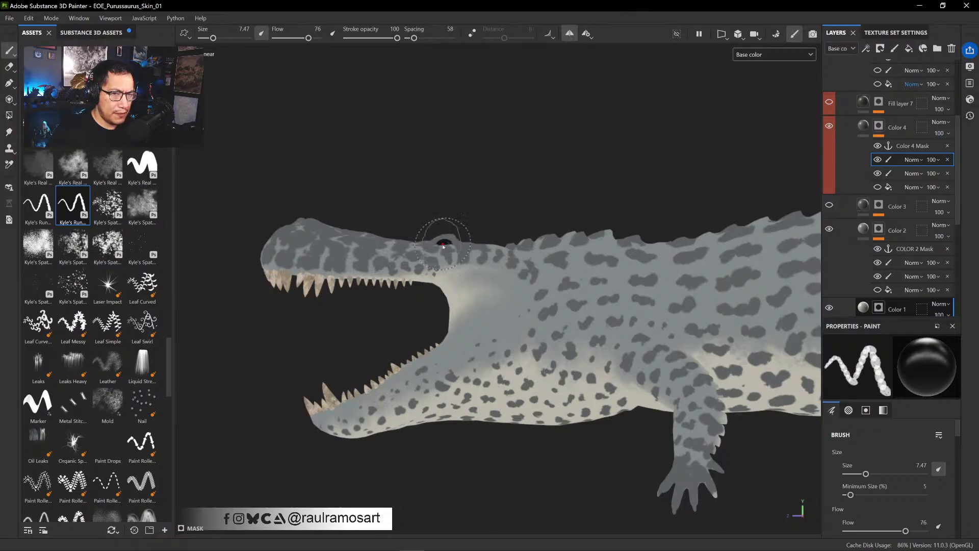
pyautogui.press('x')
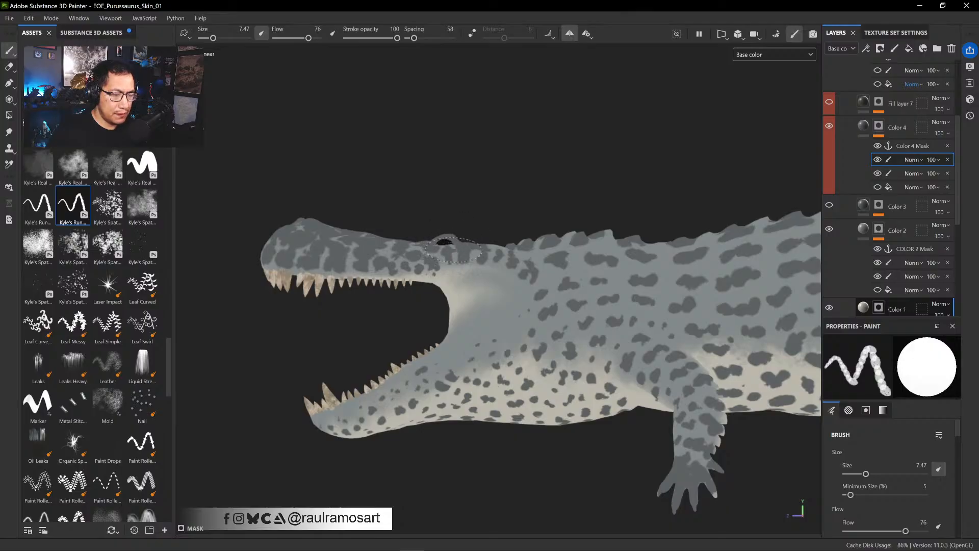
pyautogui.press('x')
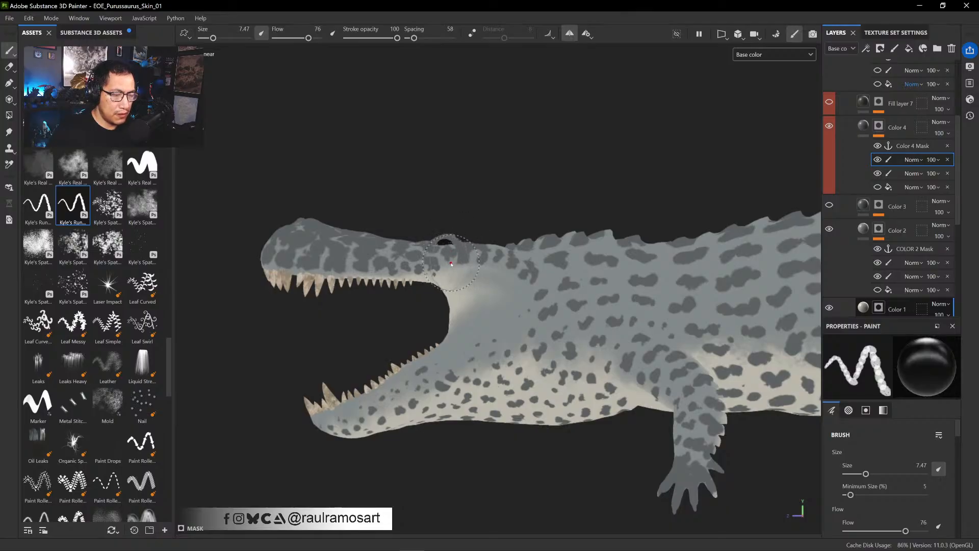
pyautogui.press('x')
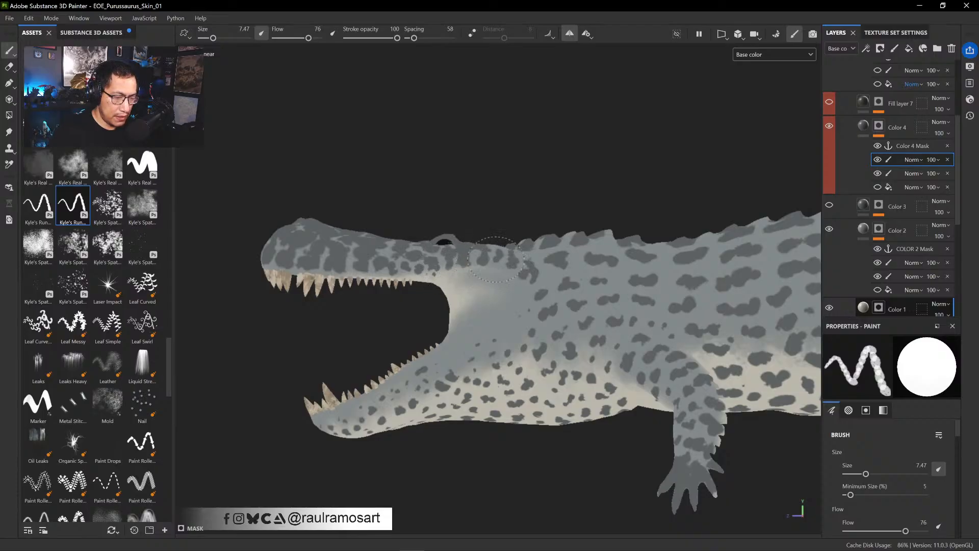
# - Reshape the Color 4 spots along the side of the snout and upper jaw by adding and removing mask paint
pyautogui.keyDown('alt'); pyautogui.moveTo(515, 282); pyautogui.dragTo(513, 332); pyautogui.keyUp('alt')
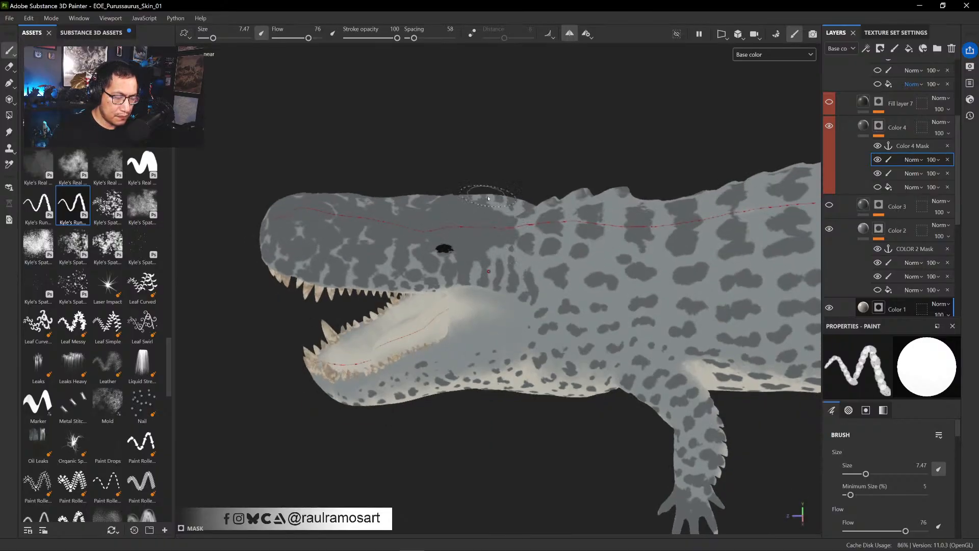
pyautogui.press('x')
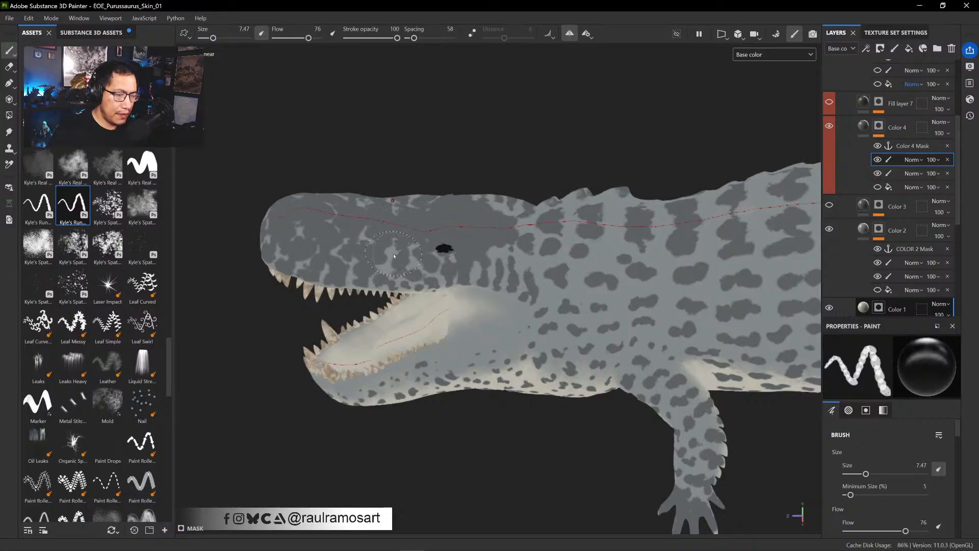
pyautogui.press('x')
pyautogui.press('x')
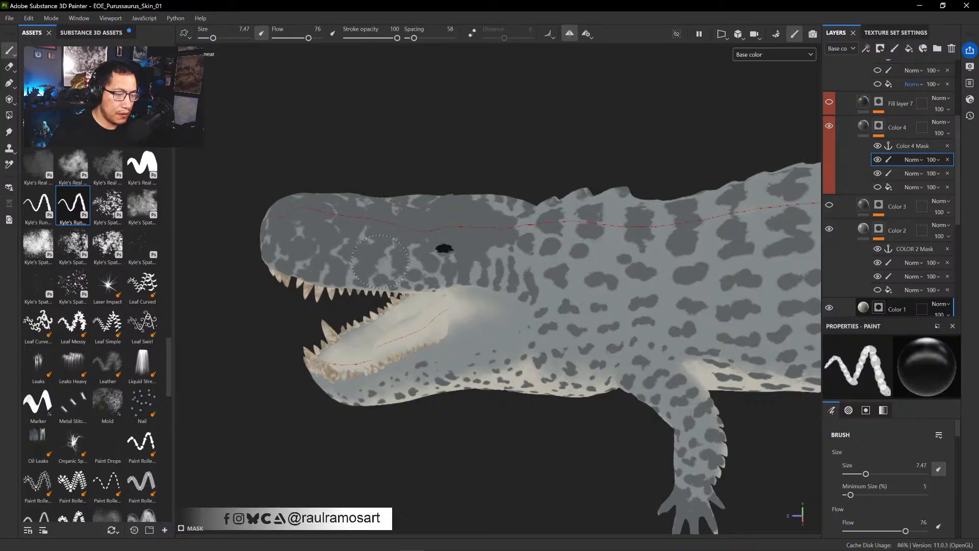
pyautogui.press('x')
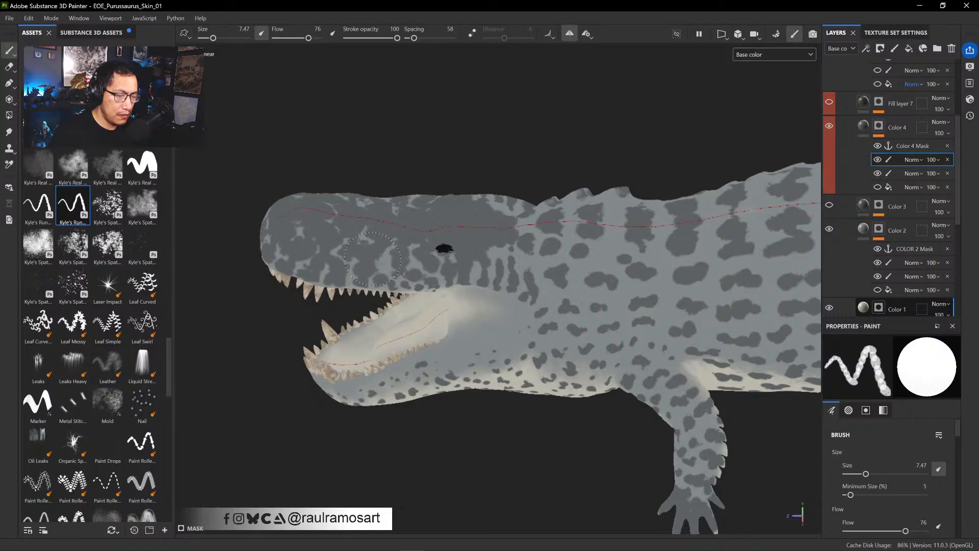
pyautogui.press('x')
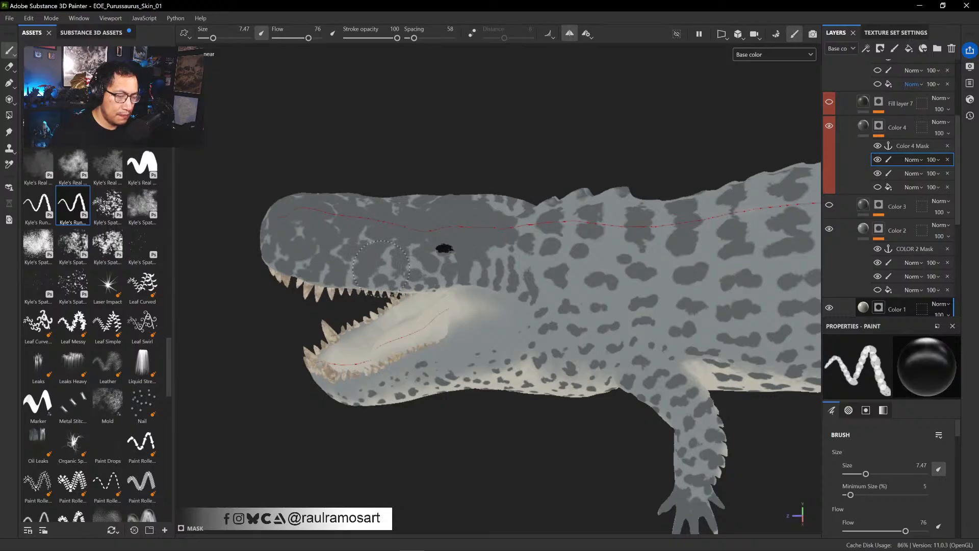
pyautogui.press('x')
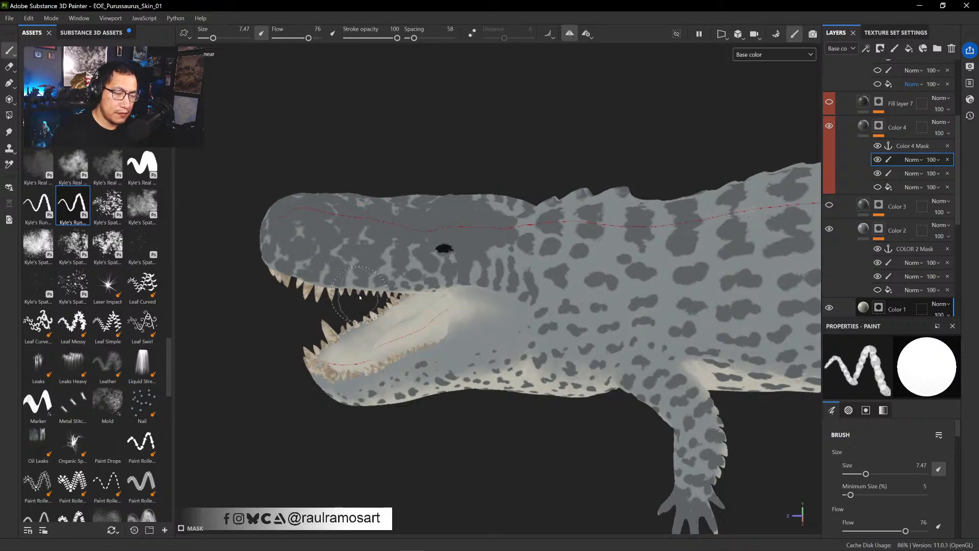
pyautogui.keyDown('alt'); pyautogui.moveTo(373, 279); pyautogui.dragTo(393, 232); pyautogui.keyUp('alt')
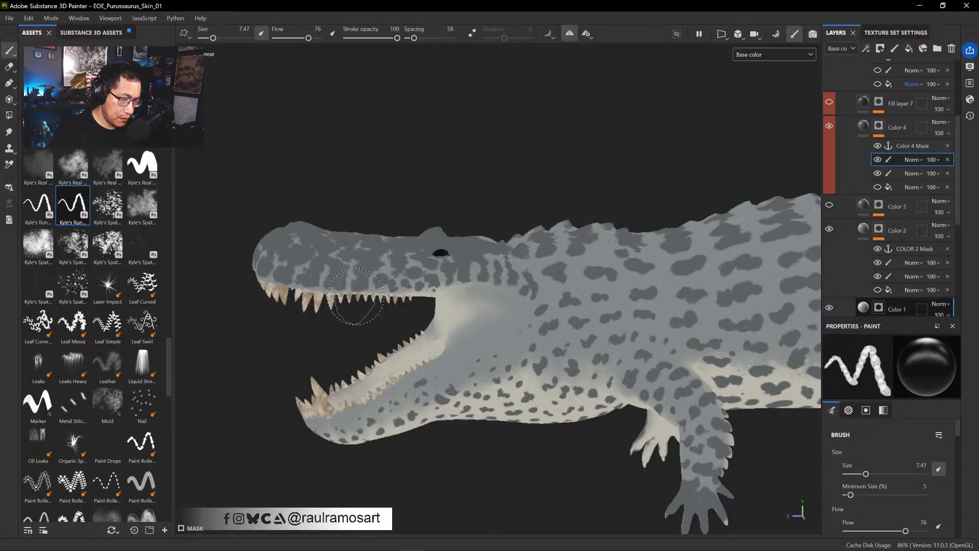
pyautogui.keyDown('alt'); pyautogui.moveTo(372, 328); pyautogui.dragTo(357, 267); pyautogui.keyUp('alt')
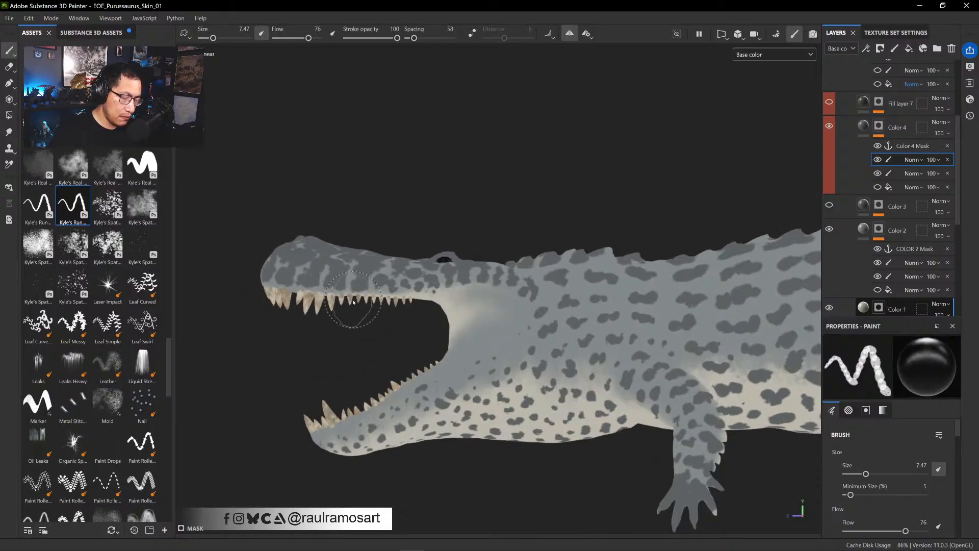
pyautogui.keyDown('alt'); pyautogui.moveTo(510, 208); pyautogui.dragTo(470, 186, button='middle'); pyautogui.keyUp('alt')
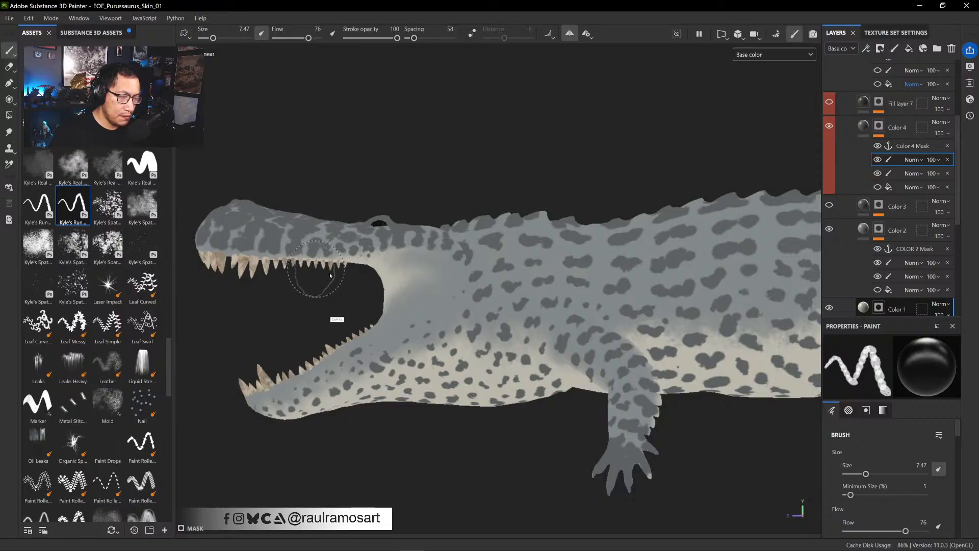
pyautogui.moveTo(334, 319)
pyautogui.keyDown('alt'); pyautogui.mouseDown(button='middle')
pyautogui.moveTo(327, 330)
pyautogui.moveTo(307, 297)
pyautogui.mouseUp(button='middle'); pyautogui.keyUp('alt')
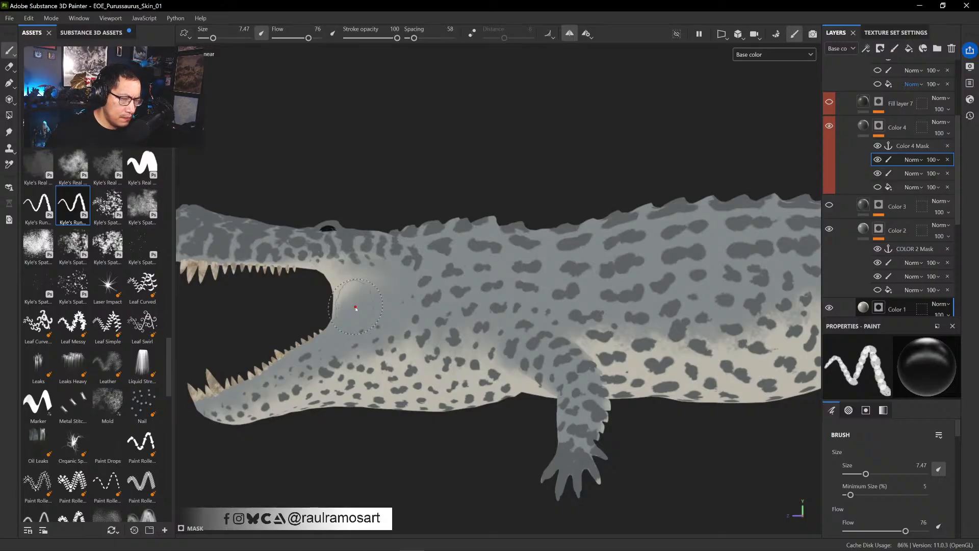
# - Touch up the dark patch on top of the head, filling and trimming it behind and between the eyes
pyautogui.moveTo(355, 308)
pyautogui.keyDown('alt'); pyautogui.mouseDown()
pyautogui.moveTo(443, 170)
pyautogui.moveTo(450, 212)
pyautogui.moveTo(383, 232)
pyautogui.mouseUp(); pyautogui.keyUp('alt')
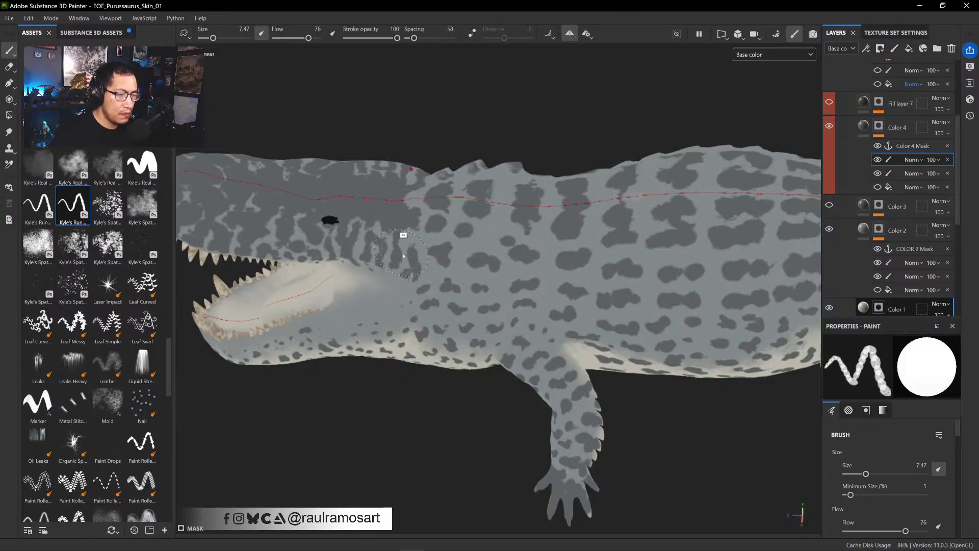
pyautogui.moveTo(403, 254)
pyautogui.keyDown('alt'); pyautogui.mouseDown()
pyautogui.moveTo(396, 168)
pyautogui.moveTo(466, 249)
pyautogui.moveTo(664, 304)
pyautogui.moveTo(666, 365)
pyautogui.moveTo(656, 354)
pyautogui.mouseUp(); pyautogui.keyUp('alt')
pyautogui.press('x')
pyautogui.moveTo(382, 311); pyautogui.dragTo(363, 322)
pyautogui.press('x')
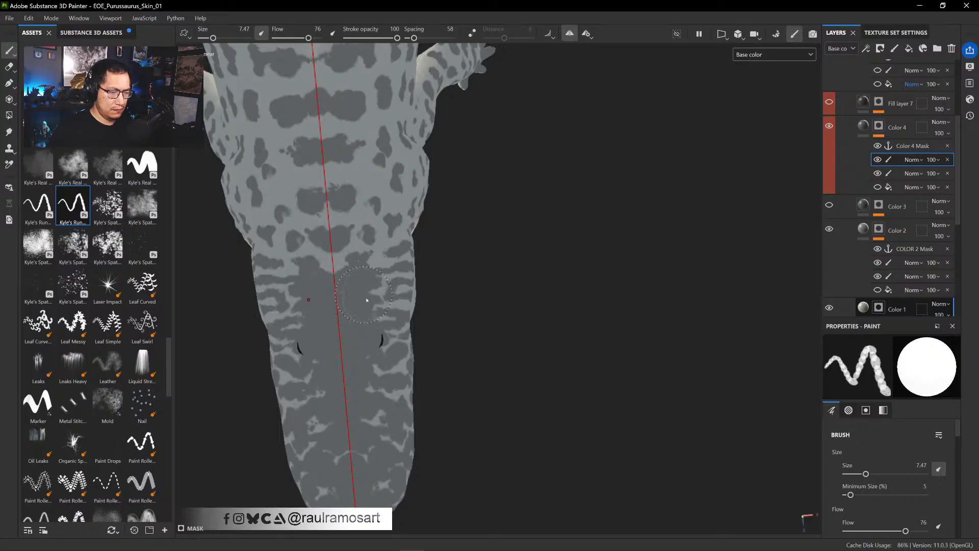
pyautogui.press('x')
pyautogui.moveTo(369, 383)
pyautogui.mouseDown()
pyautogui.moveTo(361, 416)
pyautogui.moveTo(369, 421)
pyautogui.mouseUp()
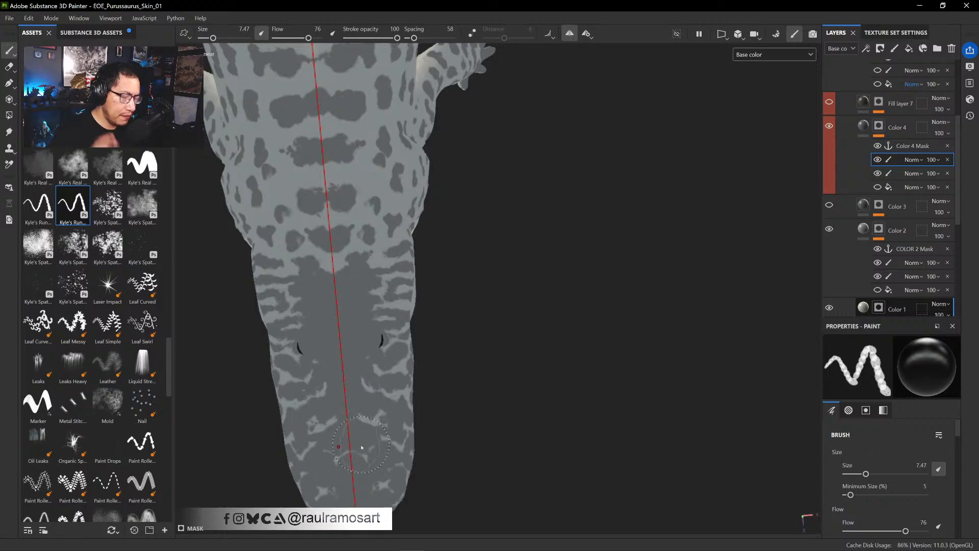
# - Reshape the rows of dark spots across the top of the neck, working symmetrically over the midline
pyautogui.keyDown('alt'); pyautogui.keyDown('shift'); pyautogui.moveTo(607, 343); pyautogui.dragTo(577, 350); pyautogui.keyUp('shift'); pyautogui.keyUp('alt')
pyautogui.keyDown('alt'); pyautogui.moveTo(574, 335); pyautogui.dragTo(628, 359, button='middle'); pyautogui.keyUp('alt')
pyautogui.moveTo(404, 253)
pyautogui.mouseDown()
pyautogui.moveTo(412, 258)
pyautogui.moveTo(392, 272)
pyautogui.mouseUp()
pyautogui.press('x')
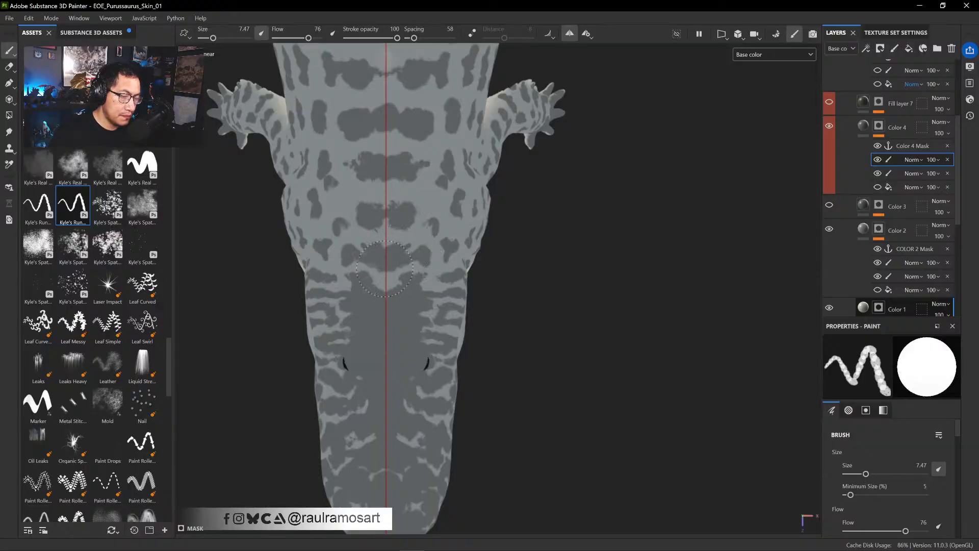
pyautogui.press('x')
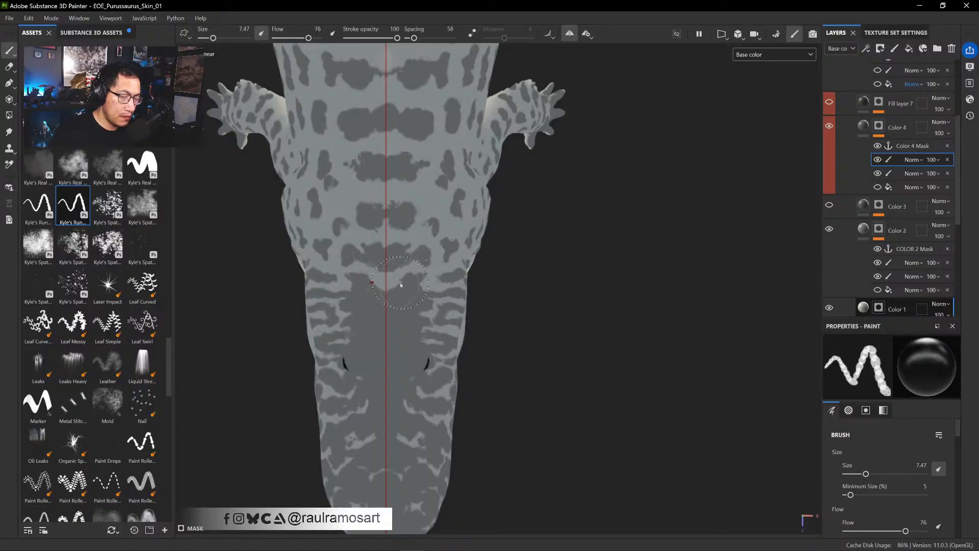
pyautogui.press('x')
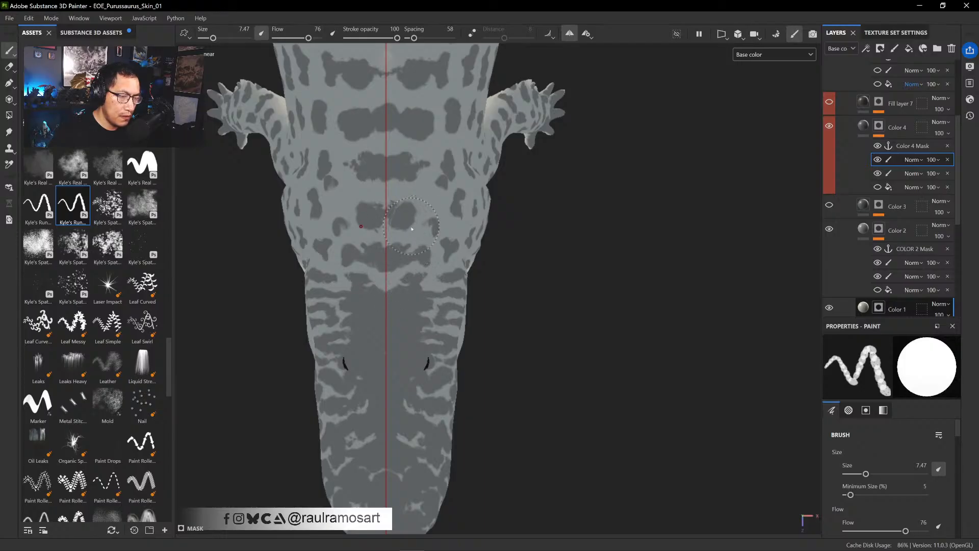
pyautogui.moveTo(401, 229)
pyautogui.mouseDown()
pyautogui.moveTo(394, 234)
pyautogui.moveTo(432, 222)
pyautogui.moveTo(439, 189)
pyautogui.moveTo(378, 181)
pyautogui.moveTo(388, 179)
pyautogui.mouseUp()
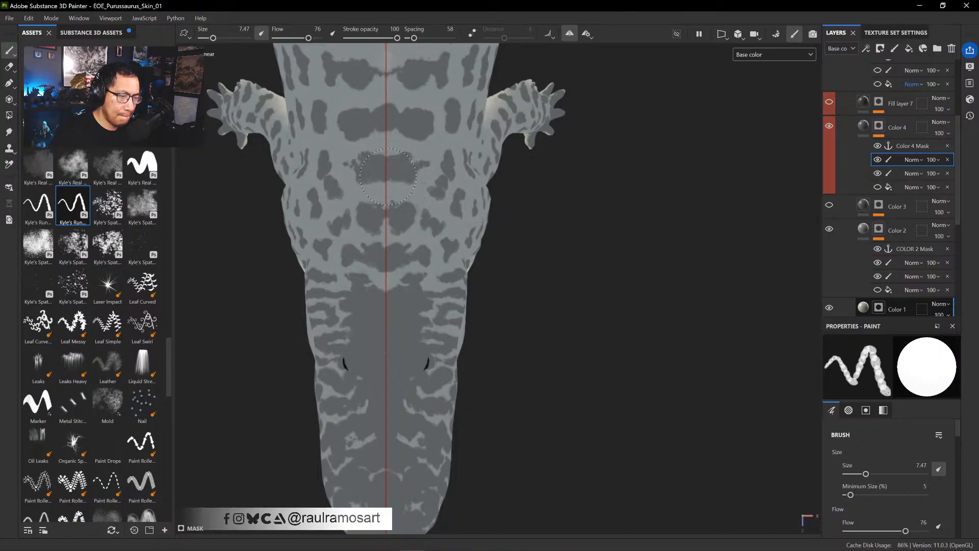
# - Bridge the dark spots over the midline just behind the front legs and trim the band into an irregular shape
pyautogui.moveTo(414, 183)
pyautogui.keyDown('alt'); pyautogui.mouseDown(button='middle')
pyautogui.moveTo(477, 278)
pyautogui.moveTo(476, 264)
pyautogui.moveTo(536, 302)
pyautogui.moveTo(526, 328)
pyautogui.mouseUp(button='middle'); pyautogui.keyUp('alt')
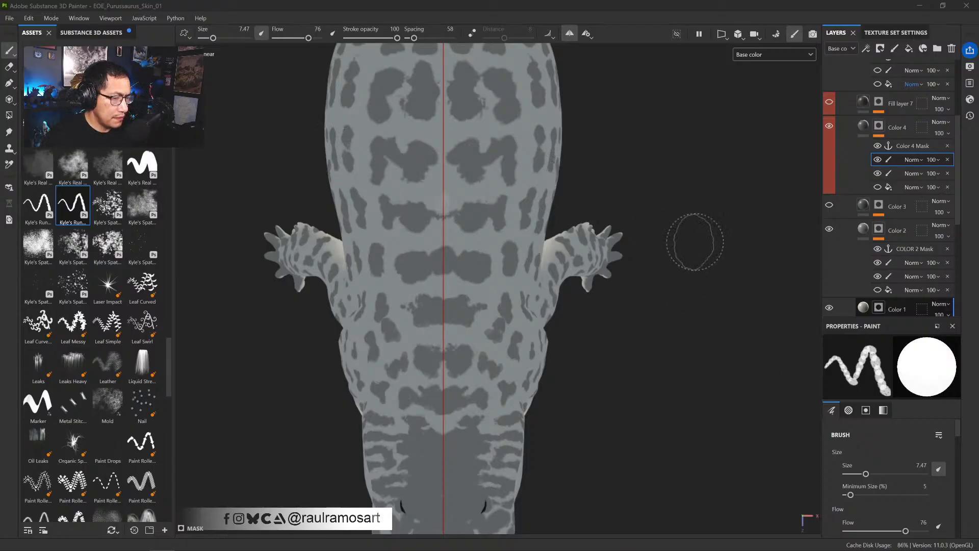
pyautogui.moveTo(458, 199)
pyautogui.mouseDown()
pyautogui.moveTo(438, 215)
pyautogui.moveTo(446, 207)
pyautogui.moveTo(452, 223)
pyautogui.mouseUp()
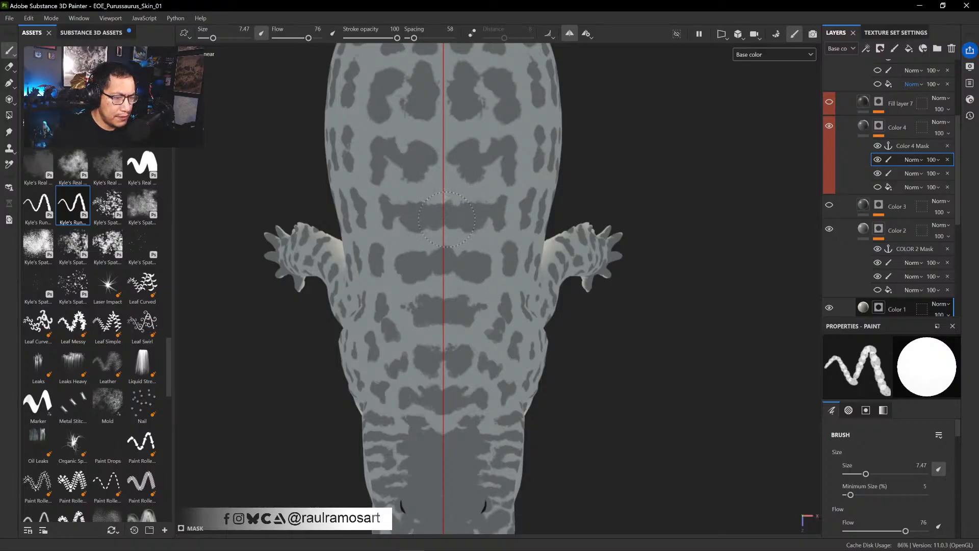
pyautogui.press('x')
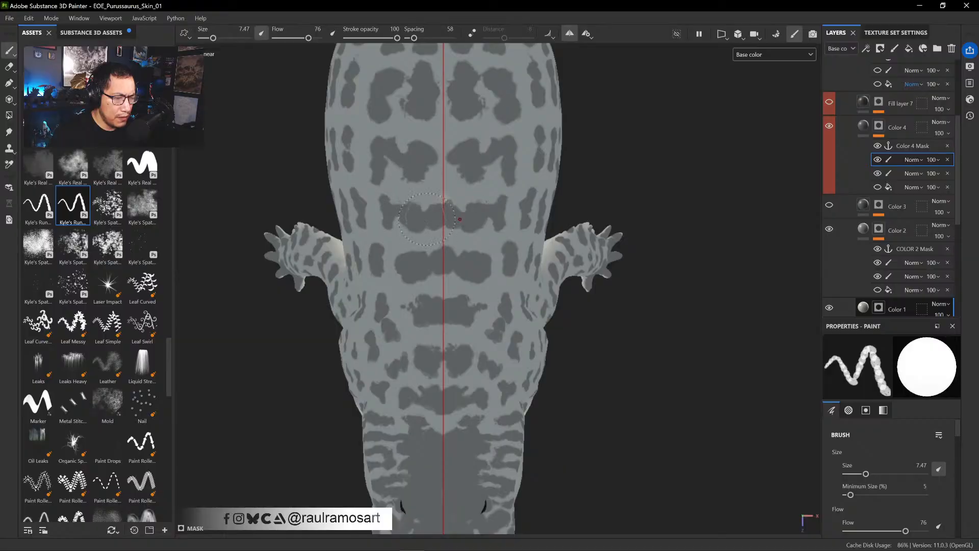
pyautogui.press('x')
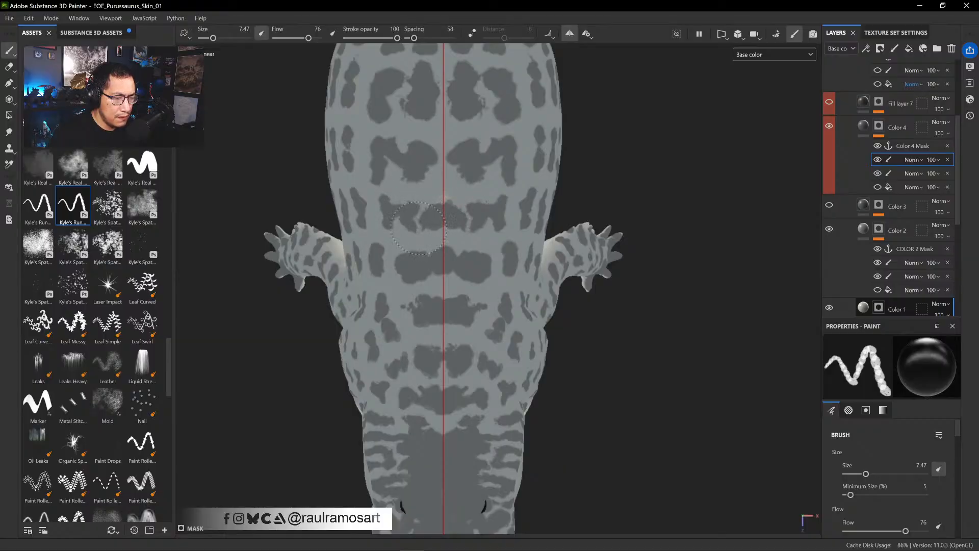
pyautogui.press('x')
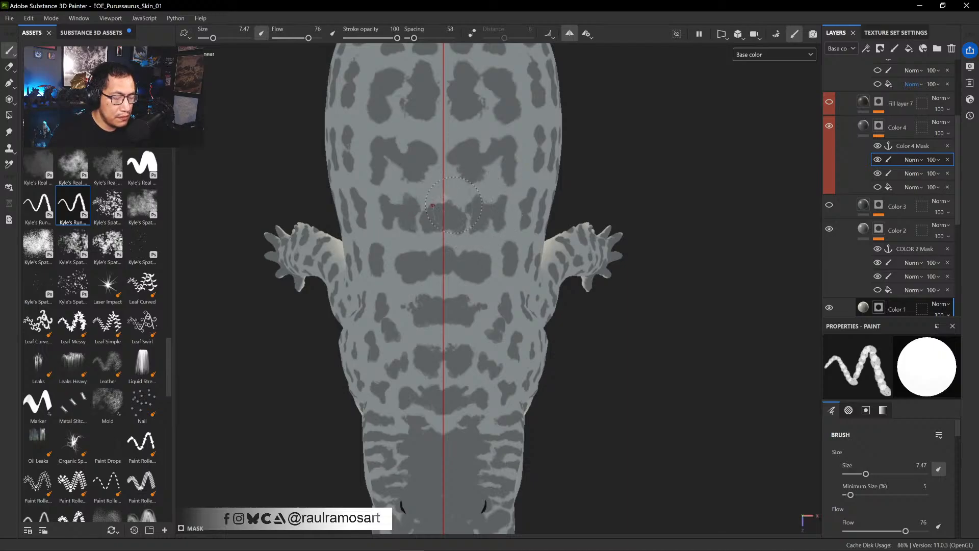
# - Paint dark mask strokes along the midline of the mid-back to connect the paired spots
pyautogui.keyDown('alt'); pyautogui.moveTo(597, 87); pyautogui.dragTo(596, 174, button='middle'); pyautogui.keyUp('alt')
pyautogui.moveTo(457, 257)
pyautogui.mouseDown()
pyautogui.moveTo(447, 258)
pyautogui.moveTo(457, 269)
pyautogui.moveTo(449, 269)
pyautogui.mouseUp()
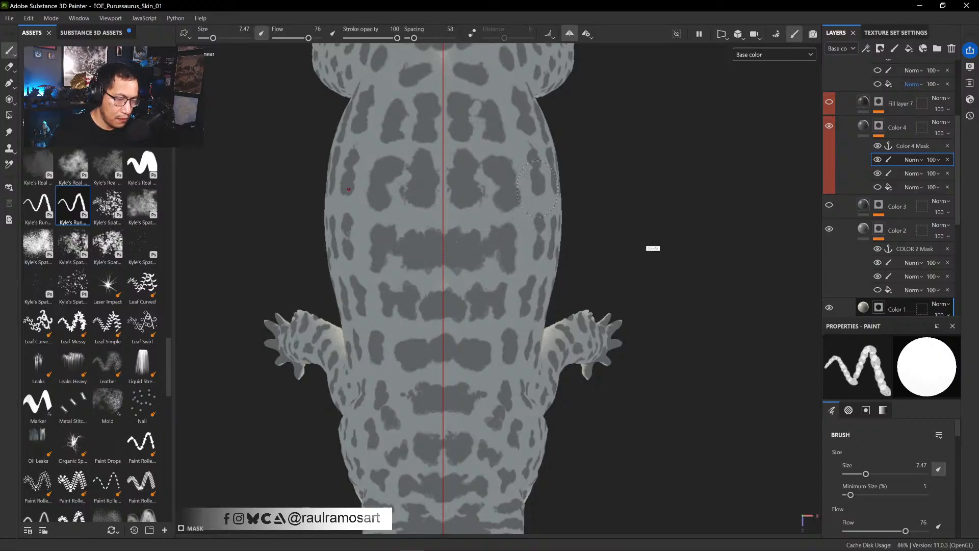
pyautogui.keyDown('alt'); pyautogui.moveTo(653, 247); pyautogui.dragTo(657, 337, button='middle'); pyautogui.keyUp('alt')
pyautogui.moveTo(483, 279); pyautogui.dragTo(488, 266)
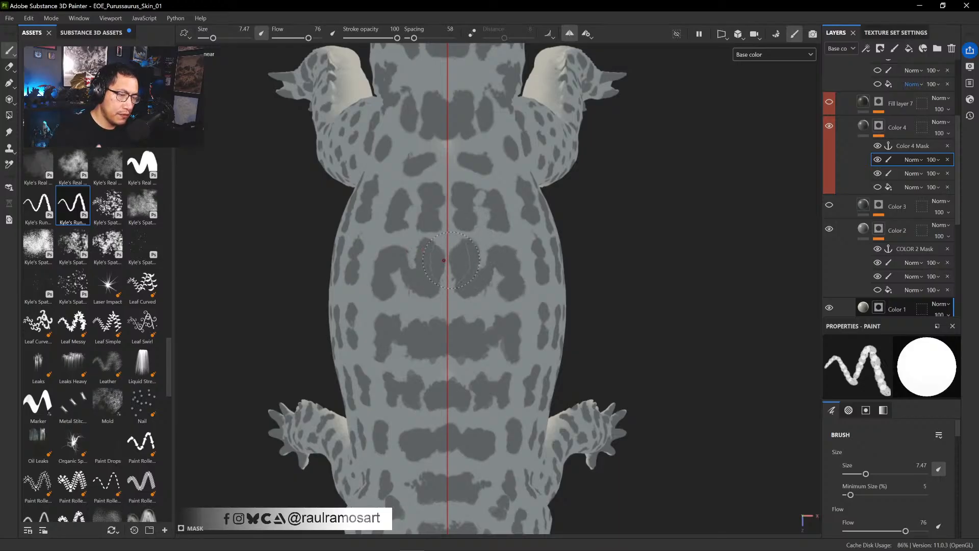
# - Join the paired dark spots across the midline over the hips, between the hind legs, into broader patches
pyautogui.keyDown('alt'); pyautogui.moveTo(649, 247); pyautogui.dragTo(633, 318, button='middle'); pyautogui.keyUp('alt')
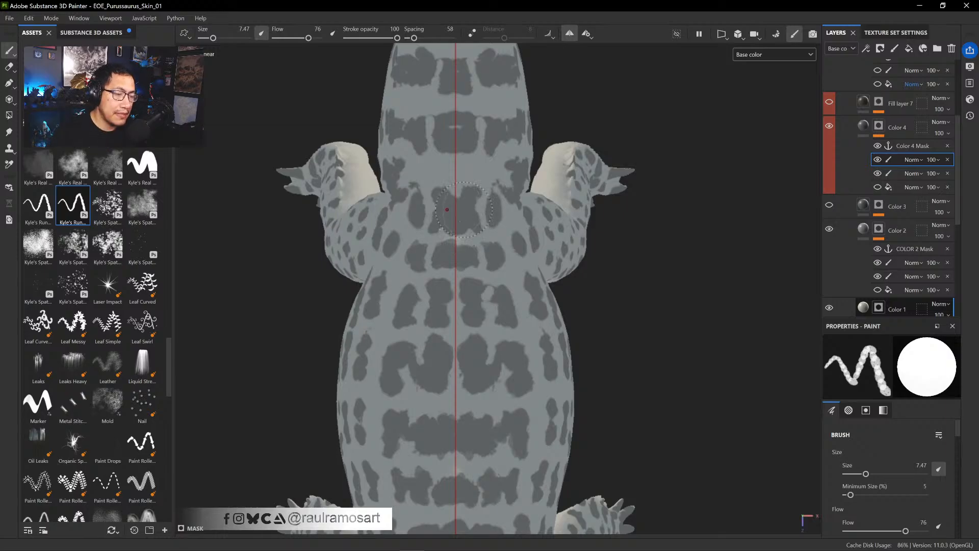
pyautogui.keyDown('alt'); pyautogui.moveTo(655, 220); pyautogui.dragTo(652, 232, button='middle'); pyautogui.keyUp('alt')
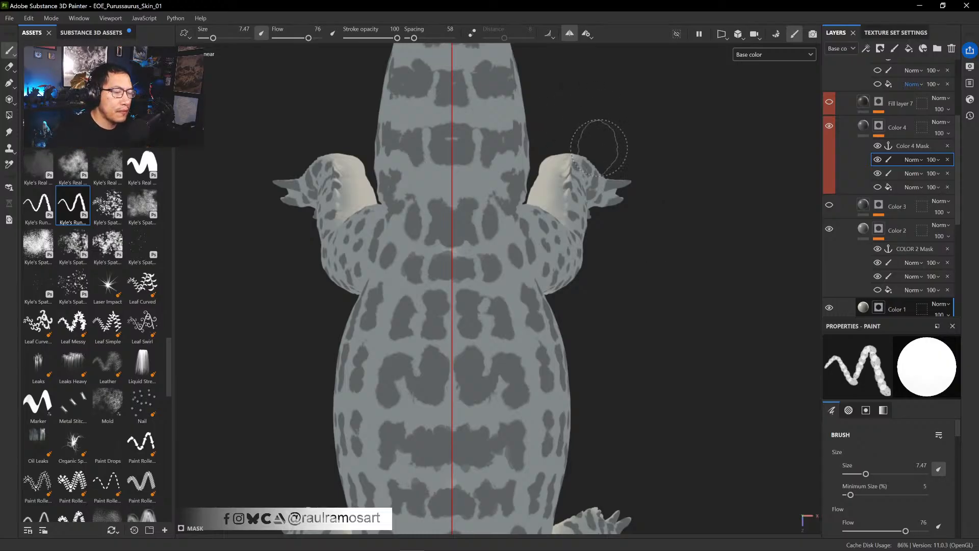
pyautogui.keyDown('alt'); pyautogui.moveTo(610, 149); pyautogui.dragTo(592, 215, button='middle'); pyautogui.keyUp('alt')
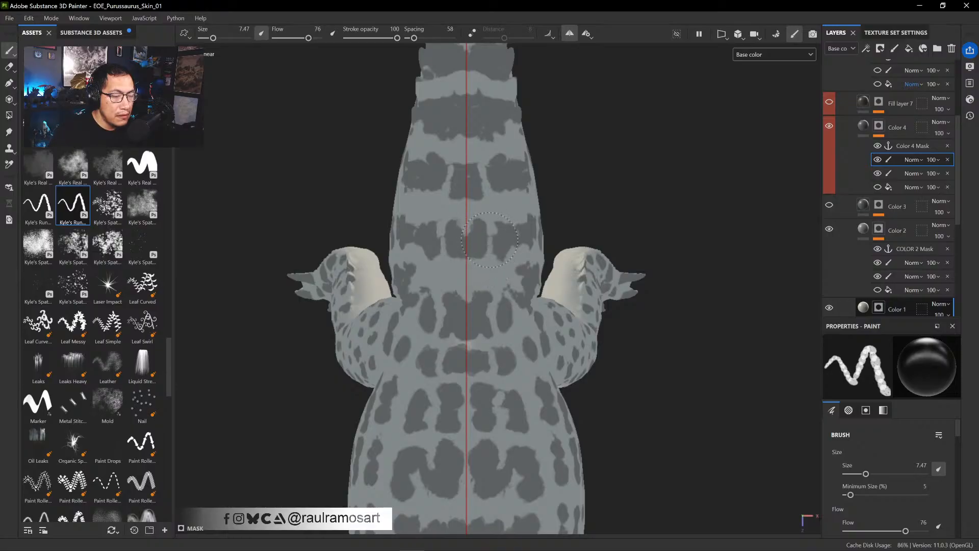
# - Reshape the row of dark spots across the tail base by painting and erasing the mask around a central midline spot
pyautogui.keyDown('alt'); pyautogui.moveTo(569, 159); pyautogui.dragTo(564, 210, button='middle'); pyautogui.keyUp('alt')
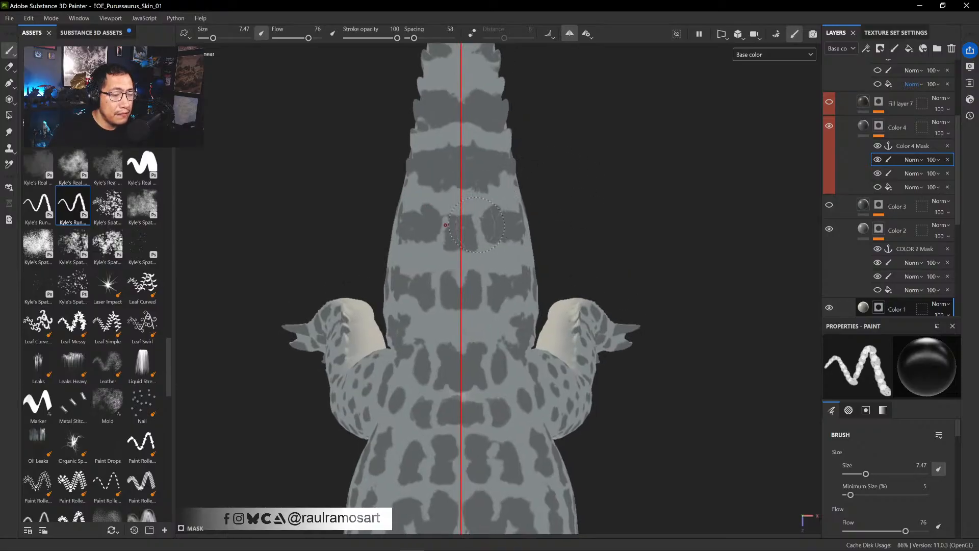
pyautogui.press('x')
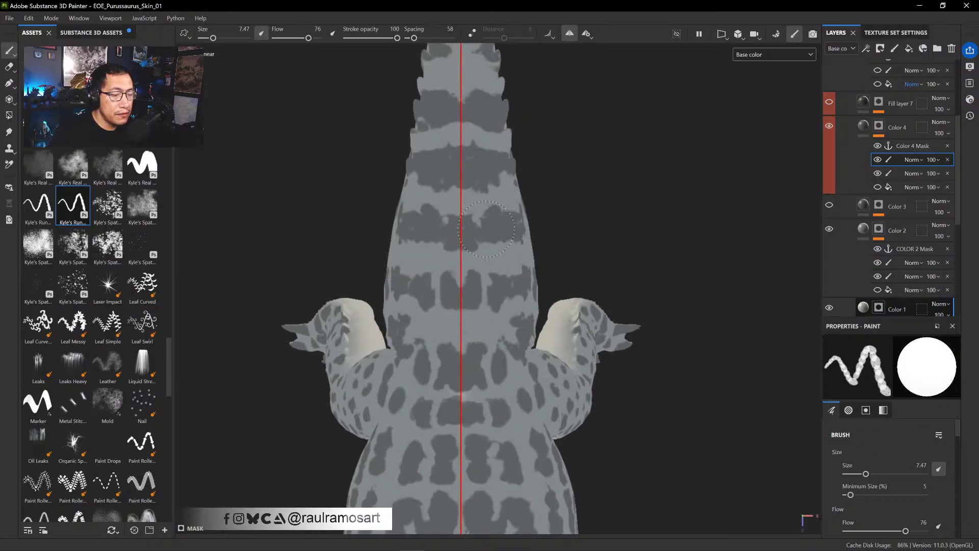
pyautogui.press('x')
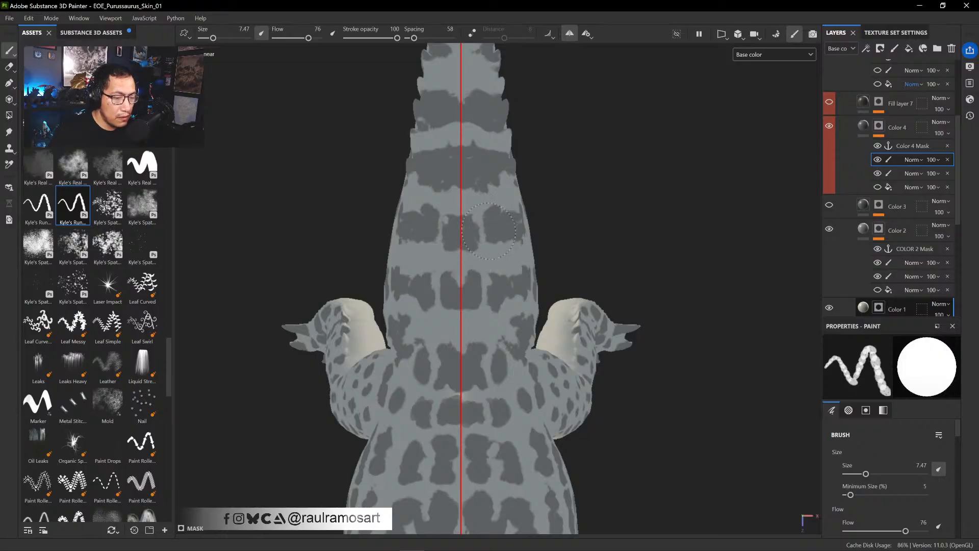
pyautogui.press('x')
pyautogui.moveTo(482, 211); pyautogui.dragTo(483, 205)
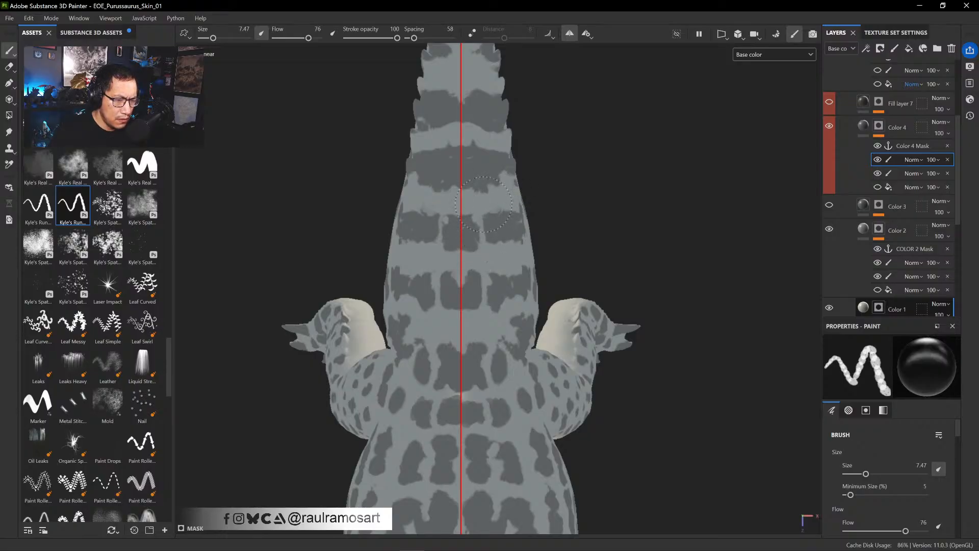
pyautogui.press('x')
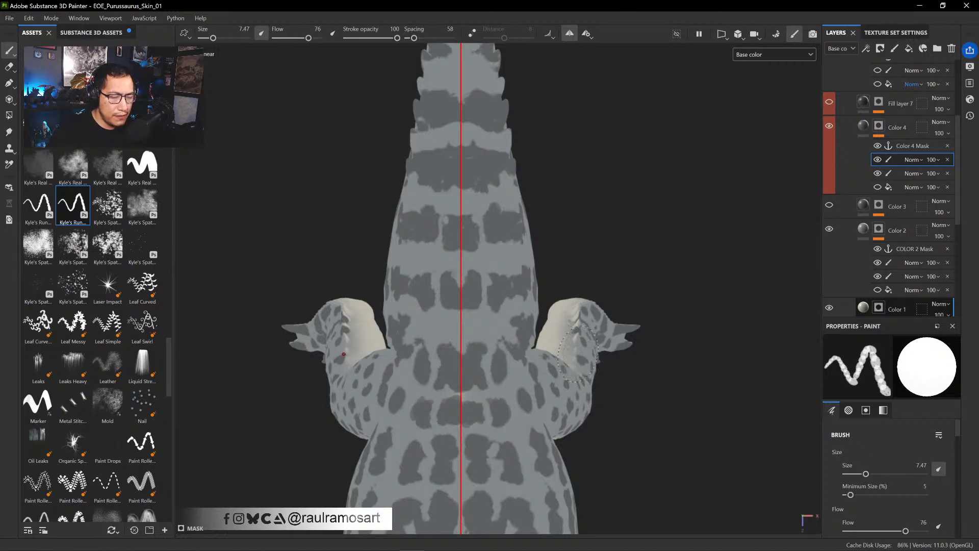
# - Paint dark mask spots on the inner forearm of the front leg
pyautogui.keyDown('alt'); pyautogui.moveTo(658, 393); pyautogui.dragTo(721, 237); pyautogui.keyUp('alt')
pyautogui.keyDown('alt'); pyautogui.keyDown('shift'); pyautogui.moveTo(705, 321); pyautogui.dragTo(616, 323); pyautogui.keyUp('shift'); pyautogui.keyUp('alt')
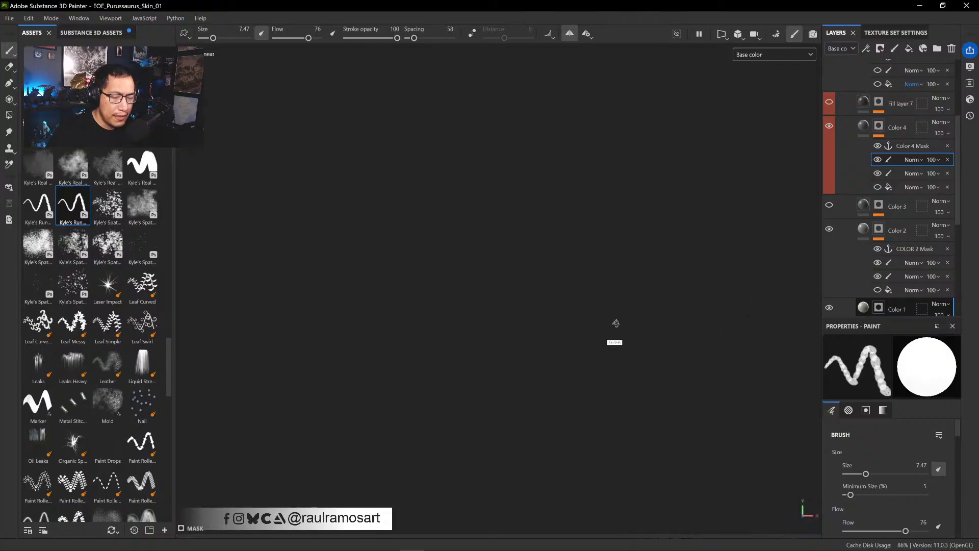
pyautogui.keyDown('ctrl'); pyautogui.keyDown('alt'); pyautogui.moveTo(662, 347); pyautogui.dragTo(535, 138); pyautogui.keyUp('alt'); pyautogui.keyUp('ctrl')
pyautogui.keyDown('ctrl'); pyautogui.keyDown('alt'); pyautogui.moveTo(713, 431); pyautogui.dragTo(655, 219); pyautogui.keyUp('alt'); pyautogui.keyUp('ctrl')
pyautogui.keyDown('alt'); pyautogui.moveTo(656, 270); pyautogui.dragTo(551, 257); pyautogui.keyUp('alt')
pyautogui.moveTo(482, 446)
pyautogui.keyDown('alt'); pyautogui.mouseDown()
pyautogui.moveTo(579, 453)
pyautogui.moveTo(719, 433)
pyautogui.moveTo(689, 402)
pyautogui.mouseUp(); pyautogui.keyUp('alt')
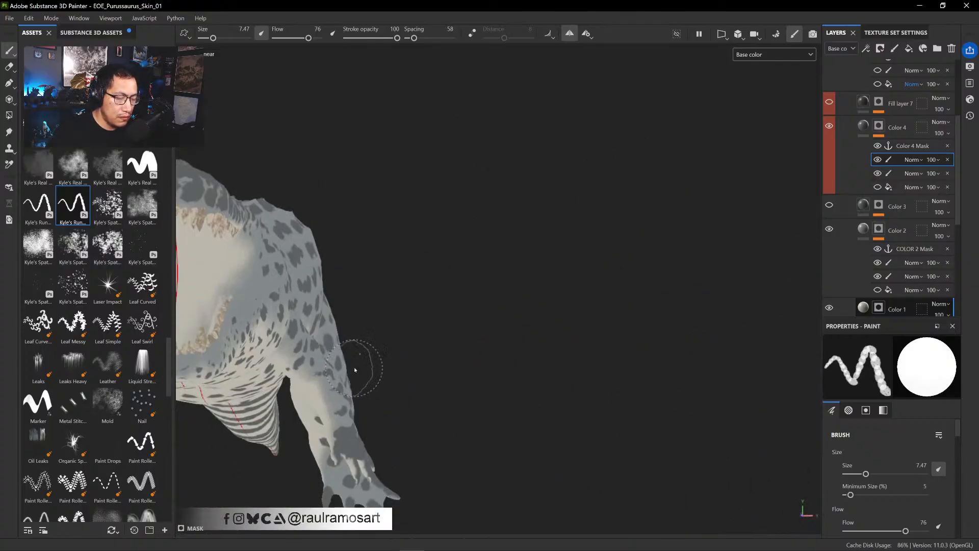
pyautogui.moveTo(324, 394)
pyautogui.mouseDown()
pyautogui.moveTo(331, 389)
pyautogui.moveTo(311, 372)
pyautogui.mouseUp()
pyautogui.moveTo(327, 415); pyautogui.dragTo(330, 413)
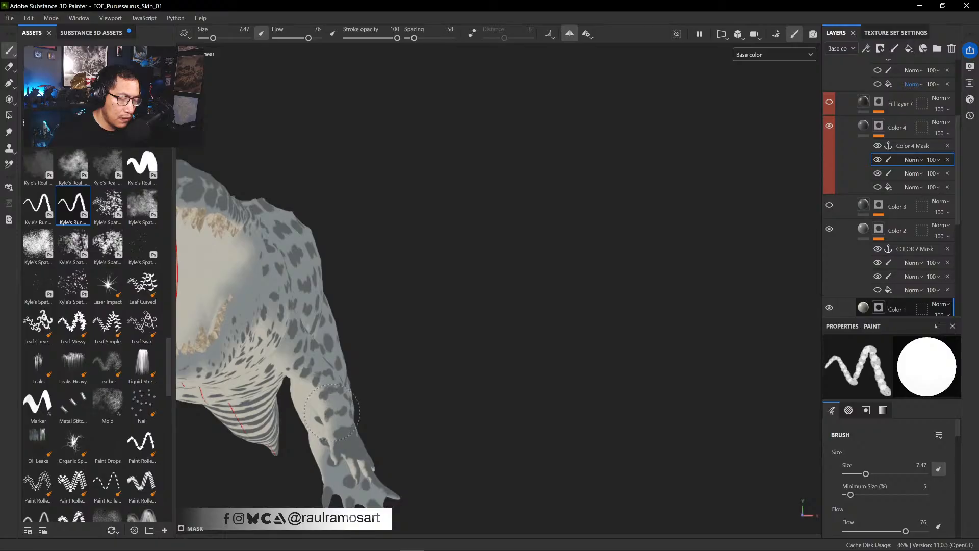
# - Fill in the dark spot pattern along the side of the neck and under the lower jaw and chin
pyautogui.keyDown('alt'); pyautogui.moveTo(573, 294); pyautogui.dragTo(293, 344); pyautogui.keyUp('alt')
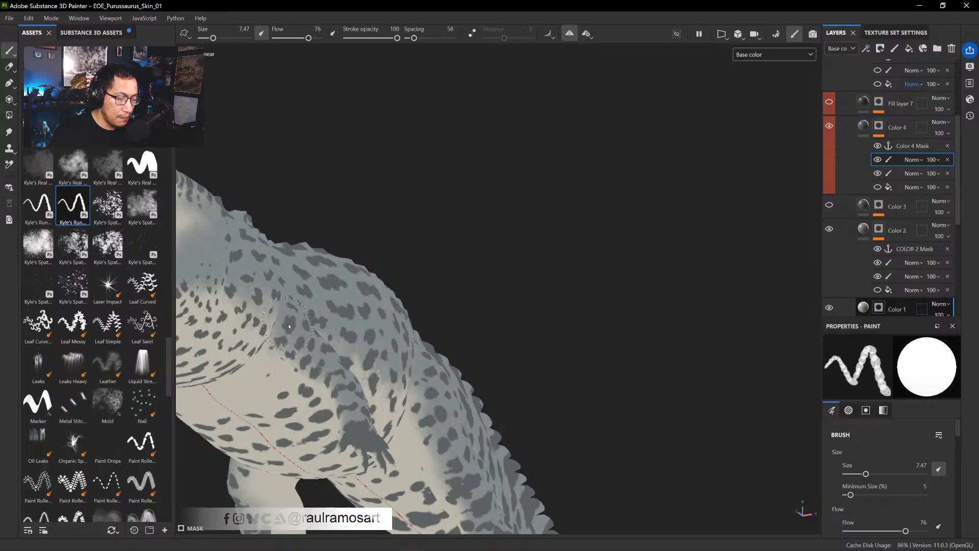
pyautogui.keyDown('alt'); pyautogui.moveTo(281, 319); pyautogui.dragTo(390, 309); pyautogui.keyUp('alt')
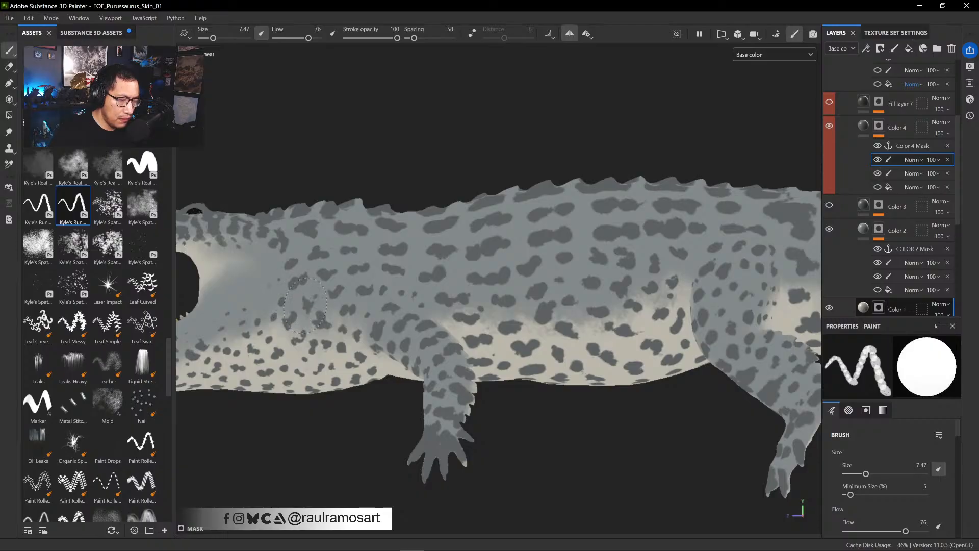
pyautogui.moveTo(310, 352)
pyautogui.keyDown('alt'); pyautogui.mouseDown(button='middle')
pyautogui.moveTo(489, 371)
pyautogui.moveTo(480, 365)
pyautogui.mouseUp(button='middle'); pyautogui.keyUp('alt')
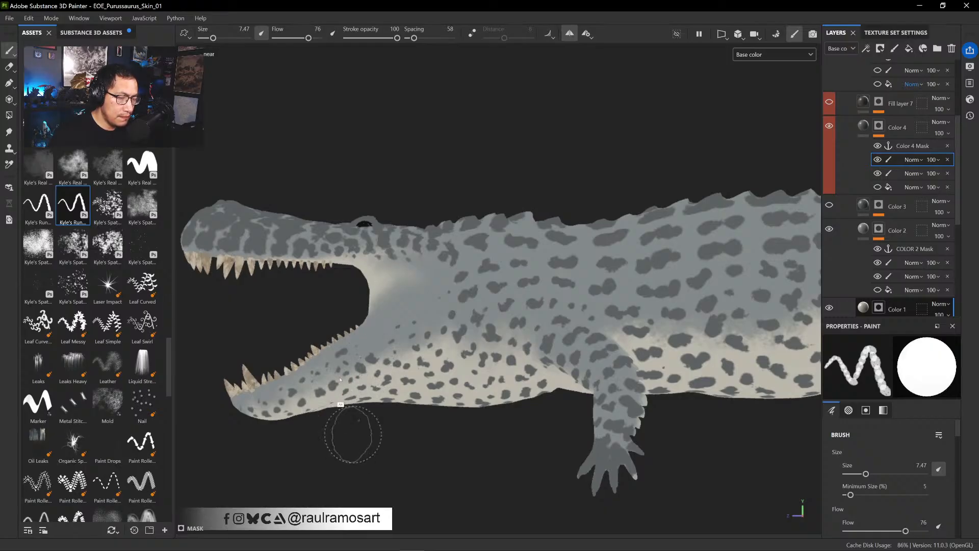
pyautogui.keyDown('alt'); pyautogui.moveTo(350, 426); pyautogui.dragTo(321, 416); pyautogui.keyUp('alt')
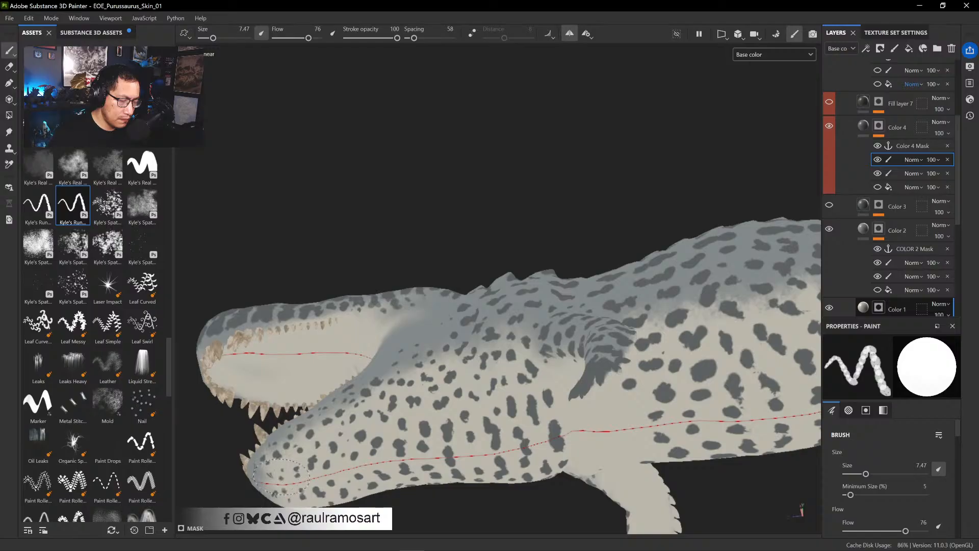
pyautogui.moveTo(446, 413)
pyautogui.keyDown('alt'); pyautogui.mouseDown()
pyautogui.moveTo(458, 389)
pyautogui.moveTo(443, 385)
pyautogui.mouseUp(); pyautogui.keyUp('alt')
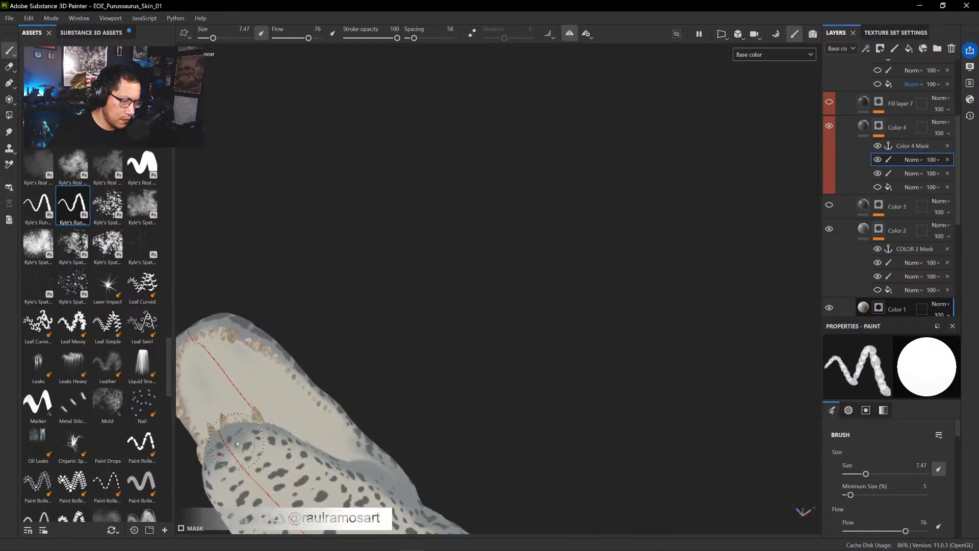
# - Touch up the dark pattern on the front and top of the snout tip, adding and erasing mask around the midline
pyautogui.keyDown('alt'); pyautogui.moveTo(383, 390); pyautogui.dragTo(466, 288); pyautogui.keyUp('alt')
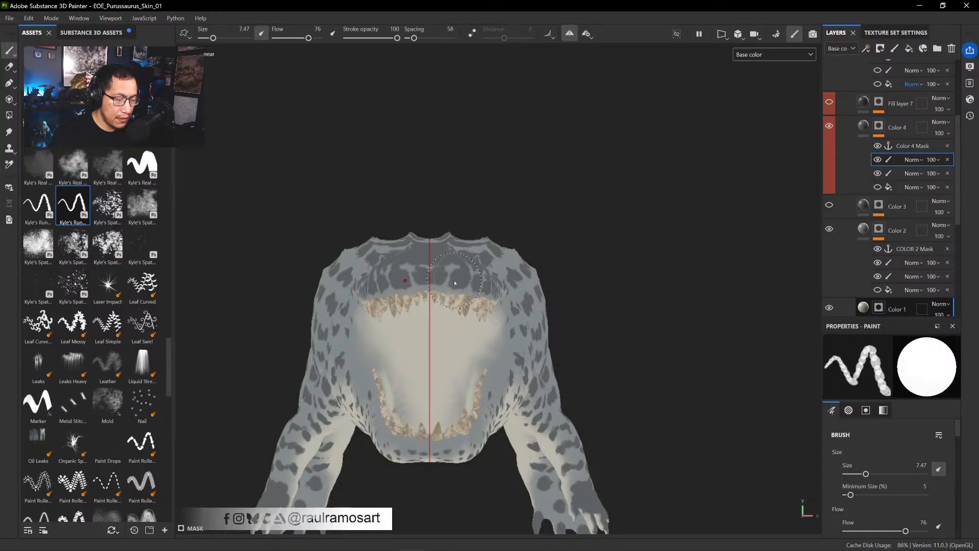
pyautogui.keyDown('alt'); pyautogui.moveTo(462, 325); pyautogui.dragTo(444, 266); pyautogui.keyUp('alt')
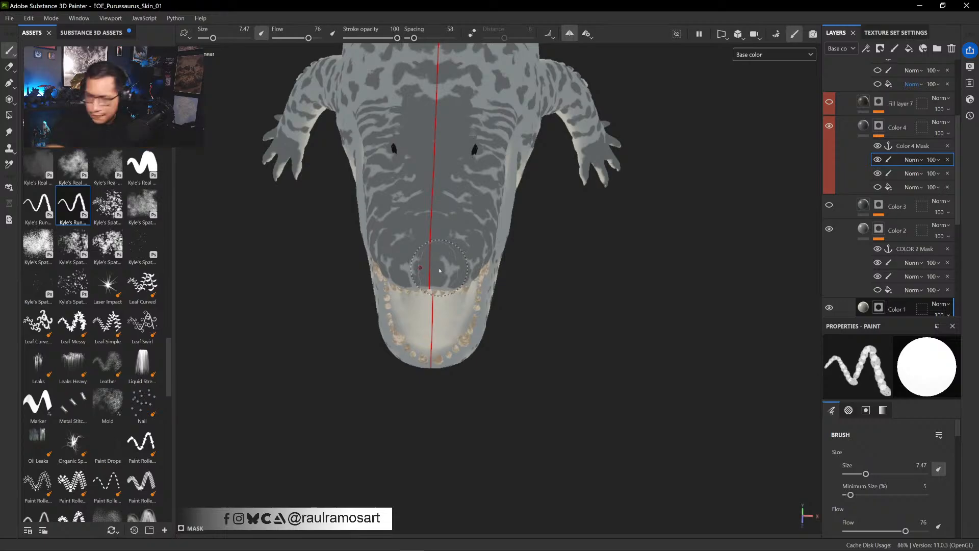
pyautogui.moveTo(568, 344)
pyautogui.keyDown('alt'); pyautogui.keyDown('shift'); pyautogui.mouseDown()
pyautogui.moveTo(558, 368)
pyautogui.moveTo(551, 282)
pyautogui.moveTo(560, 333)
pyautogui.mouseUp(); pyautogui.keyUp('shift'); pyautogui.keyUp('alt')
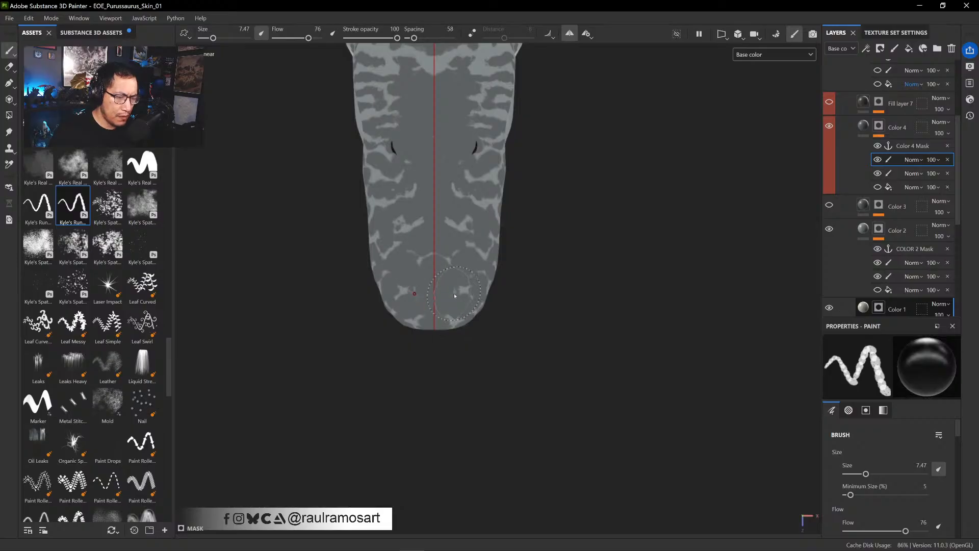
pyautogui.press('x')
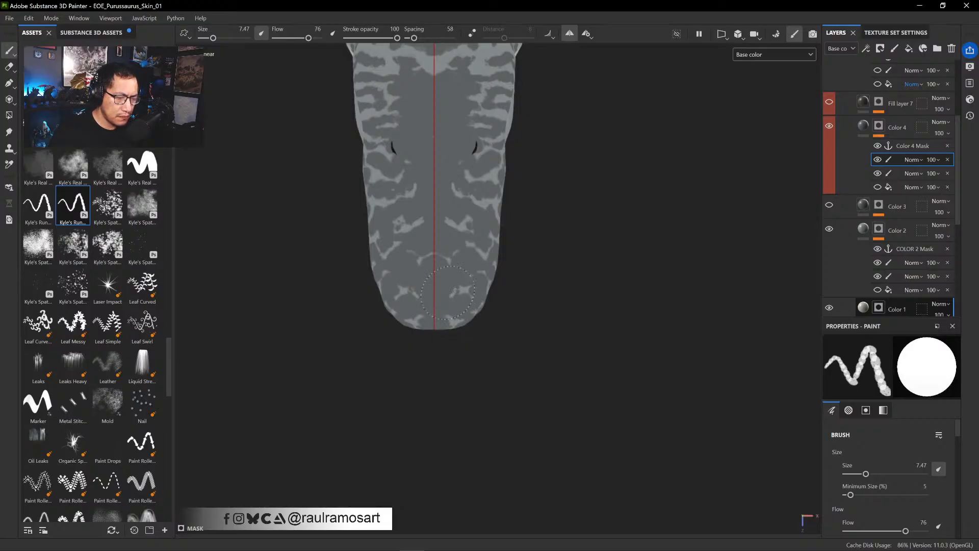
# - Check the spot pattern from the side, then select the Color 4 fill layer and collapse its mask effects
pyautogui.keyDown('alt'); pyautogui.moveTo(579, 290); pyautogui.dragTo(610, 360); pyautogui.keyUp('alt')
pyautogui.keyDown('alt'); pyautogui.moveTo(627, 422); pyautogui.dragTo(536, 233); pyautogui.keyUp('alt')
pyautogui.keyDown('alt'); pyautogui.moveTo(537, 232); pyautogui.dragTo(603, 227, button='right'); pyautogui.keyUp('alt')
pyautogui.keyDown('alt'); pyautogui.moveTo(603, 227); pyautogui.dragTo(381, 208, button='middle'); pyautogui.keyUp('alt')
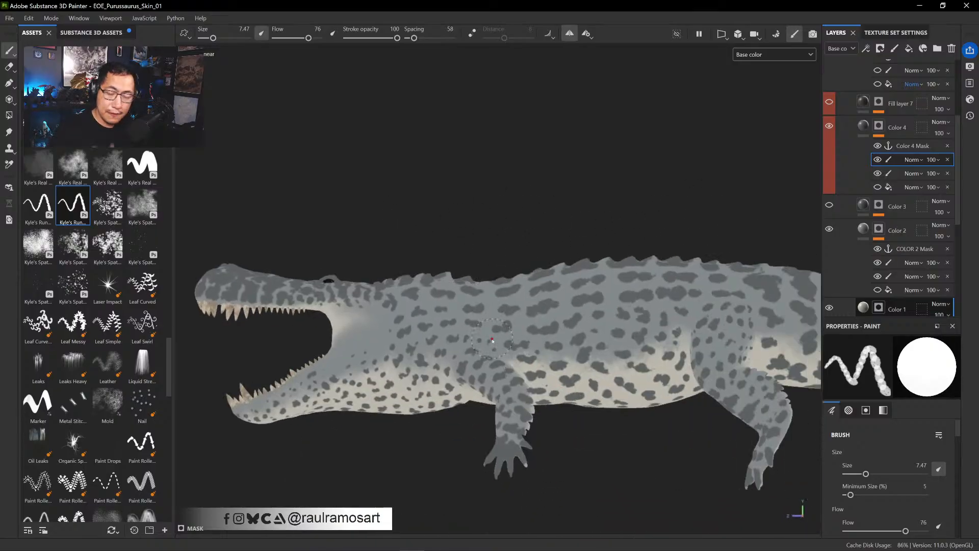
pyautogui.click(863, 127)
pyautogui.click(878, 127)
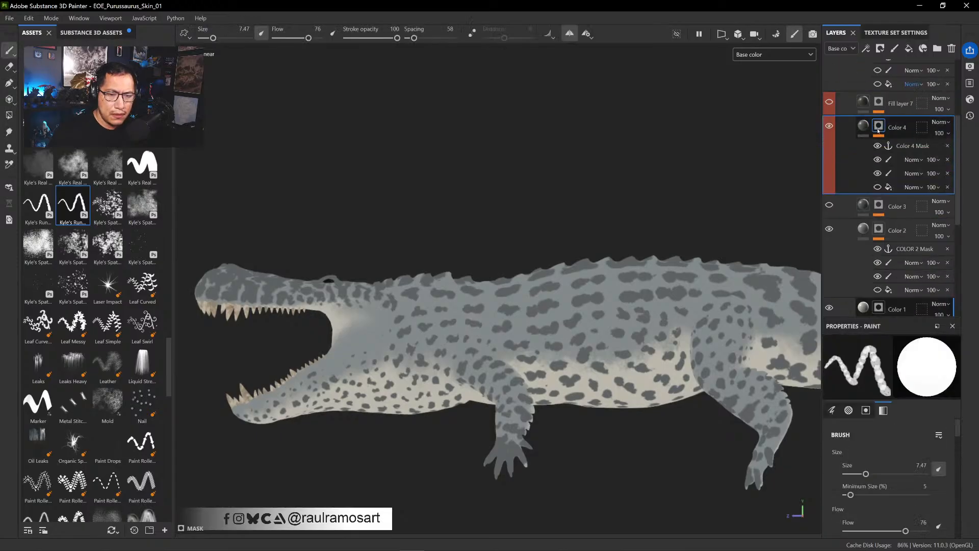
pyautogui.click(866, 130)
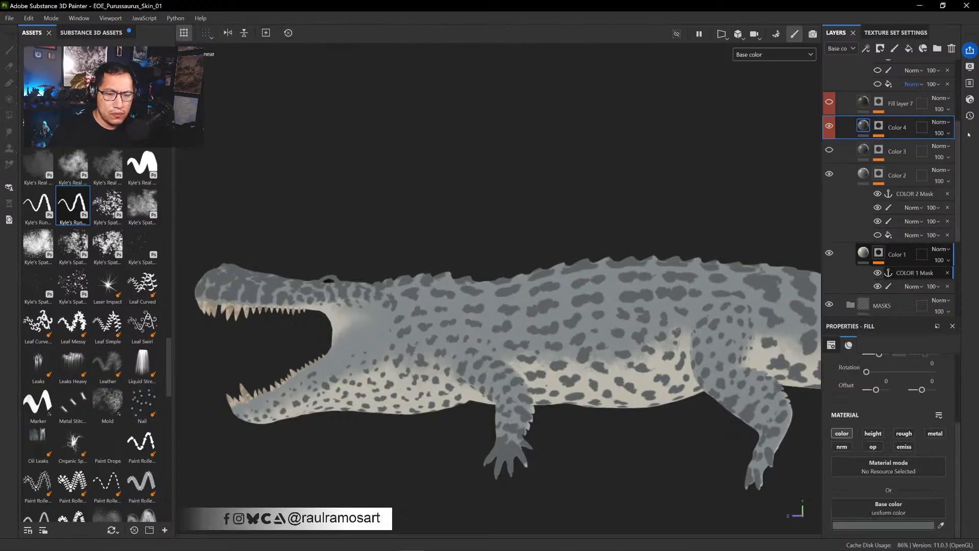
# - Make Fill layer 7 visible and expand its mask effects
pyautogui.scroll(2, 957, 127)
pyautogui.scroll(2, 958, 127)
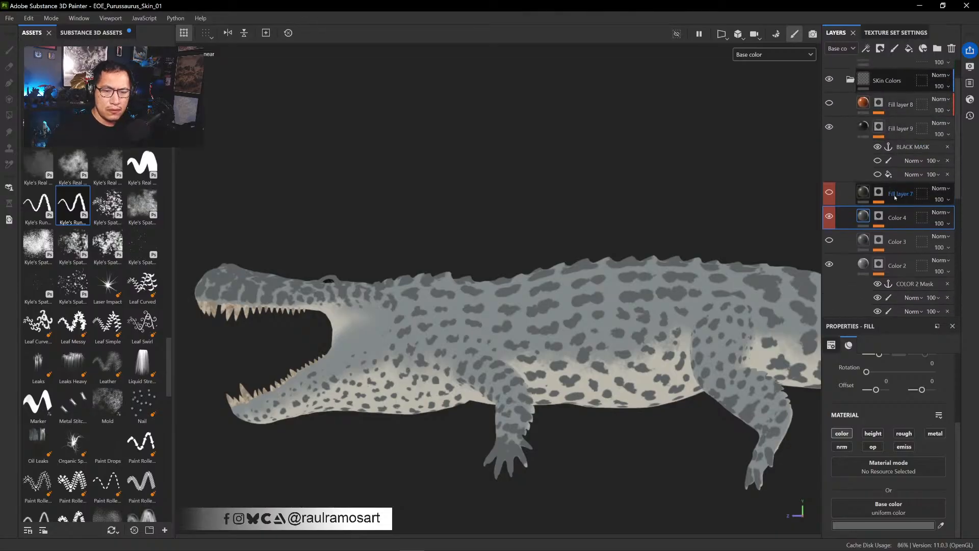
pyautogui.click(840, 199)
pyautogui.click(828, 193)
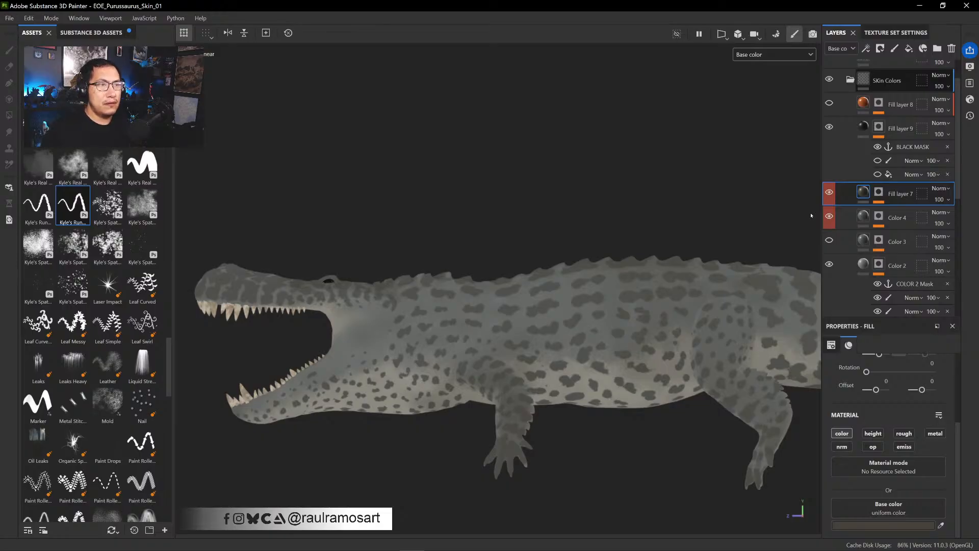
pyautogui.click(878, 197)
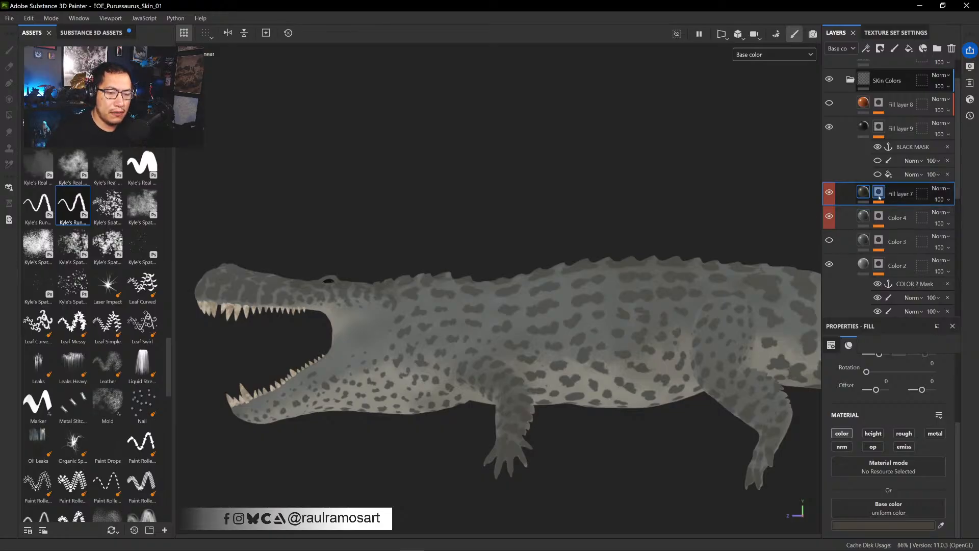
pyautogui.click(878, 194)
# - Rename Fill layer 7 as Color 5 and its YELLOW MASK anchor point as Color 5 Mask
pyautogui.doubleClick(900, 194)
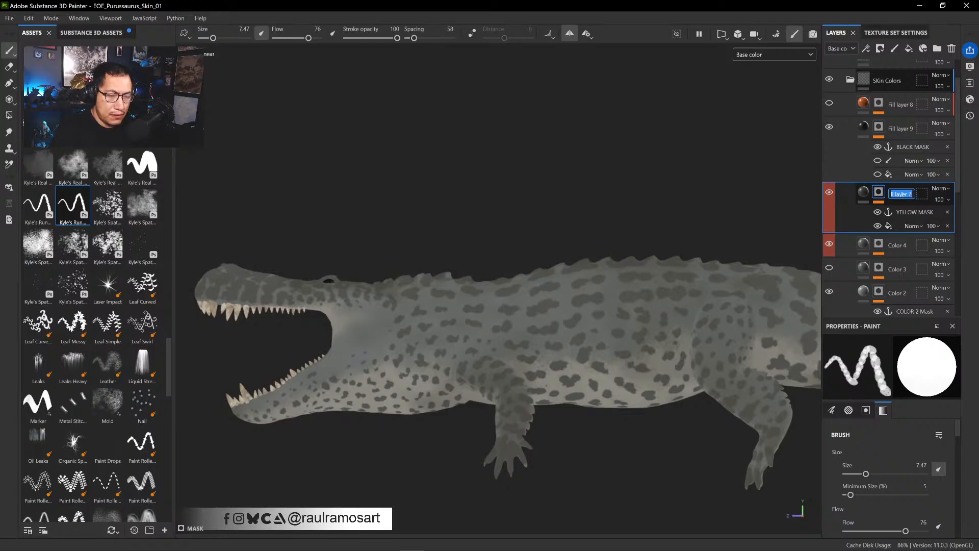
pyautogui.write('Color')
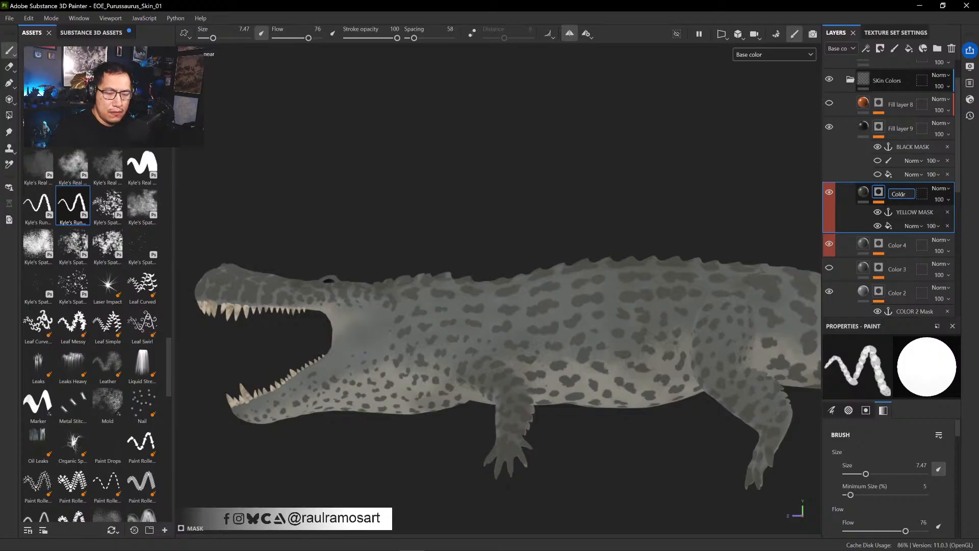
pyautogui.write(' 5')
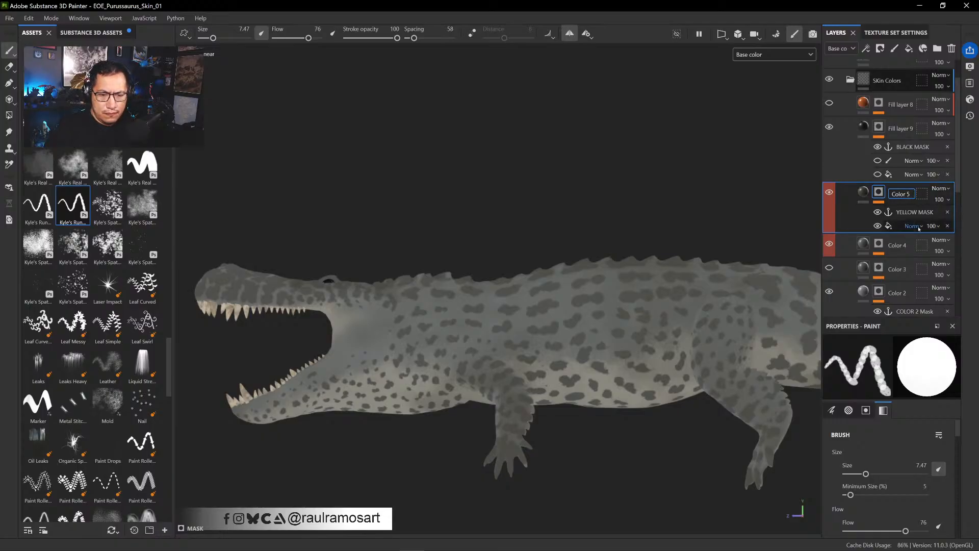
pyautogui.press('Return')
pyautogui.doubleClick(914, 211)
pyautogui.write('Color 5')
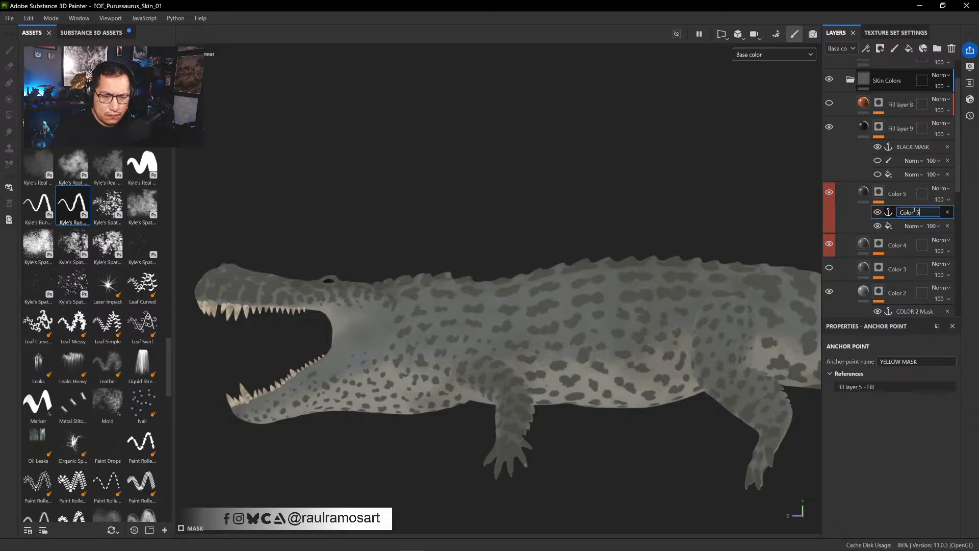
pyautogui.write(' Mask')
pyautogui.press('Return')
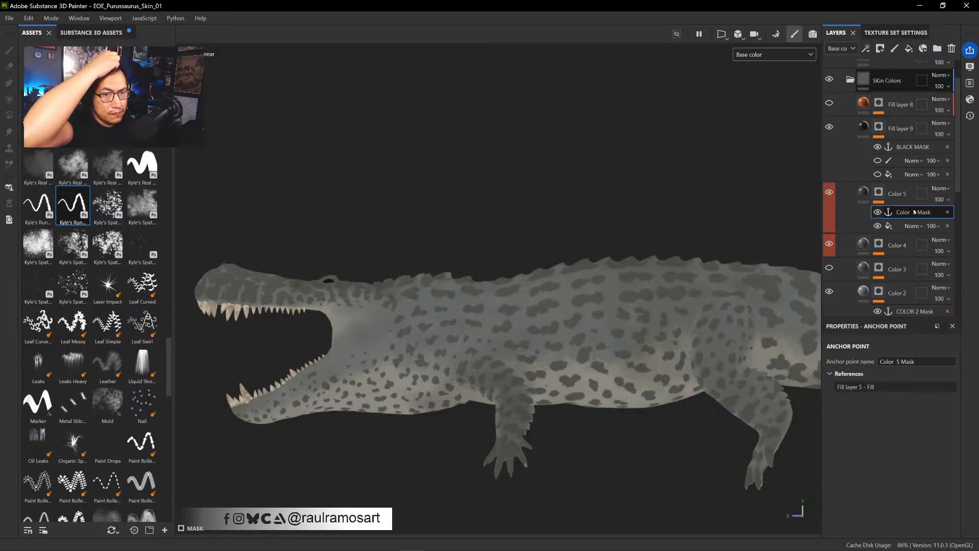
# - Add a fill effect above the existing grunge fill in the Color 5 mask
pyautogui.click(914, 212)
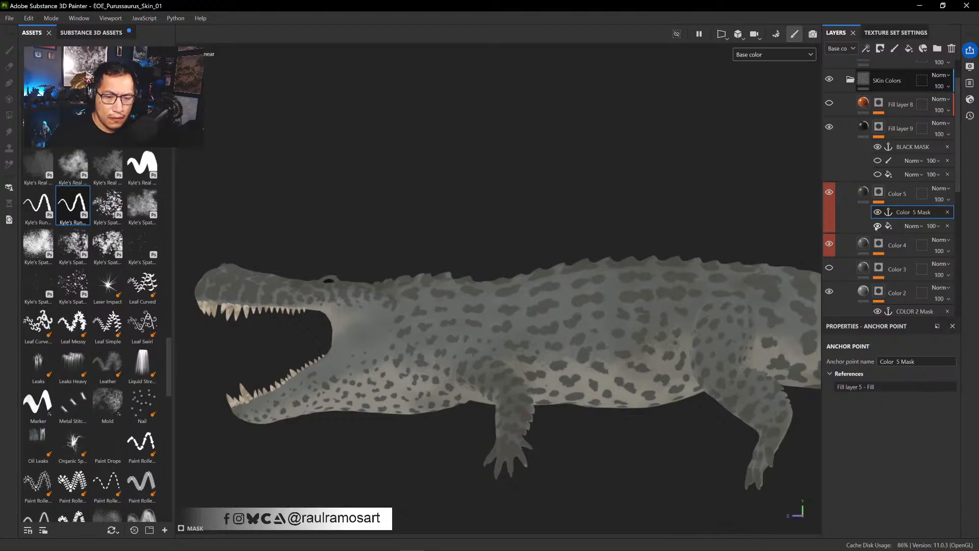
pyautogui.click(907, 226)
pyautogui.click(891, 225)
pyautogui.click(895, 227)
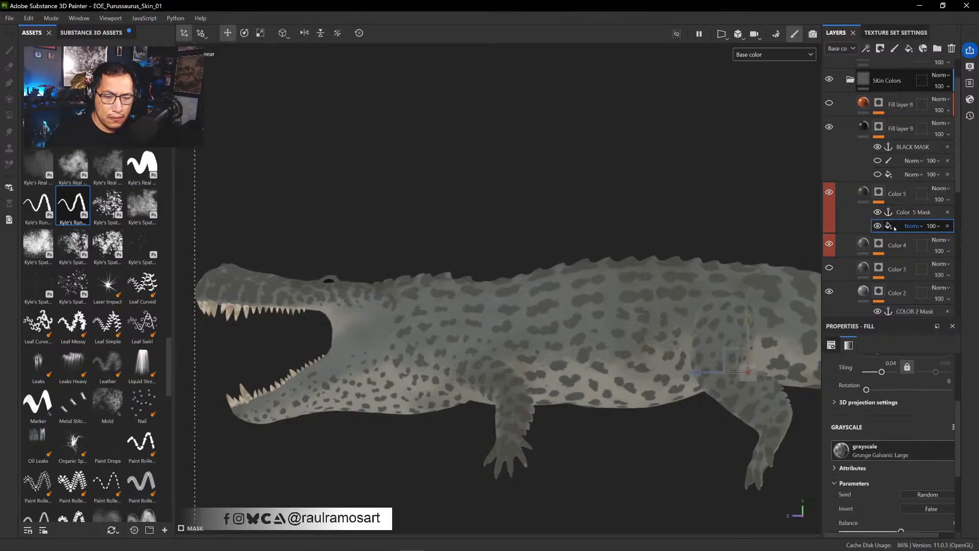
pyautogui.click(895, 218)
pyautogui.click(894, 226)
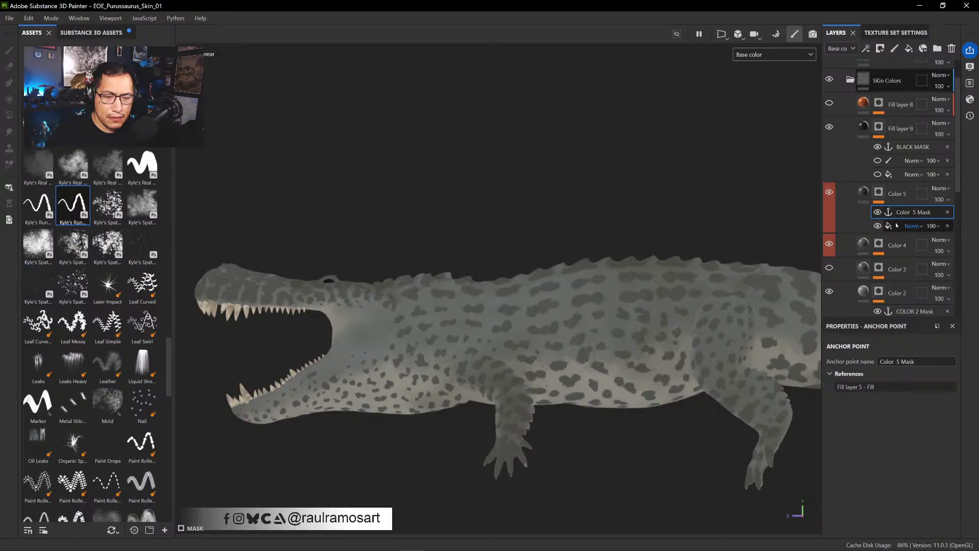
pyautogui.rightClick(894, 230)
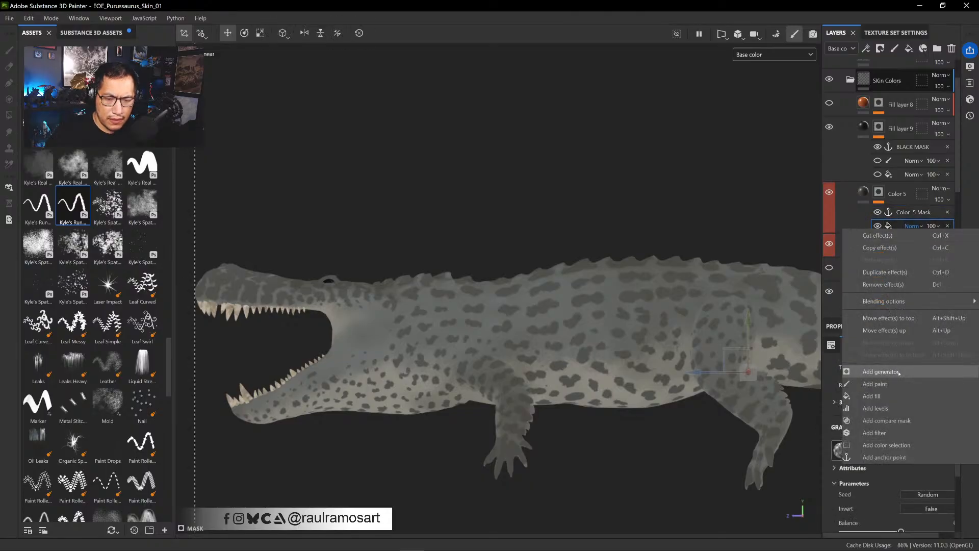
pyautogui.click(873, 396)
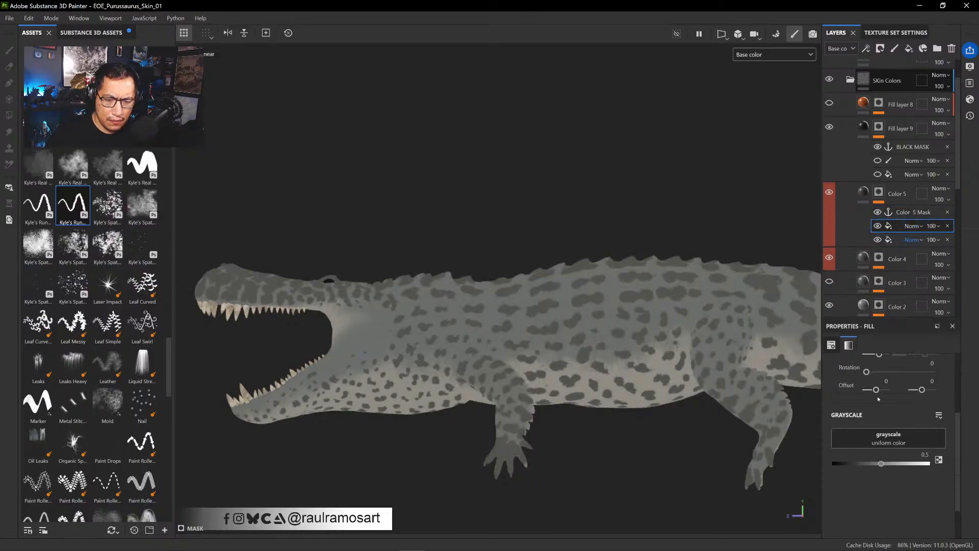
# - Use the Color 4 Mask anchor point as the new fill's grayscale source and set its blending mode to Multiply
pyautogui.click(887, 439)
pyautogui.click(910, 287)
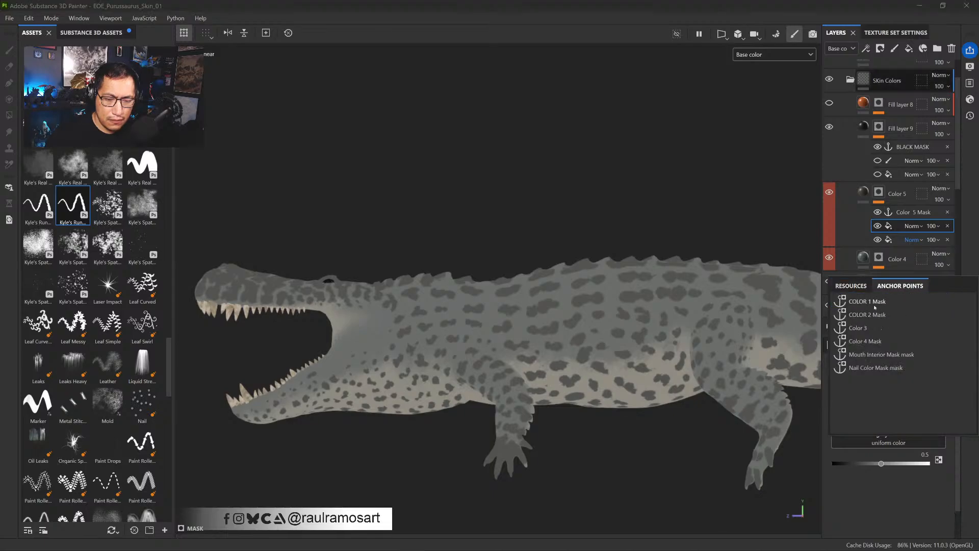
pyautogui.click(869, 341)
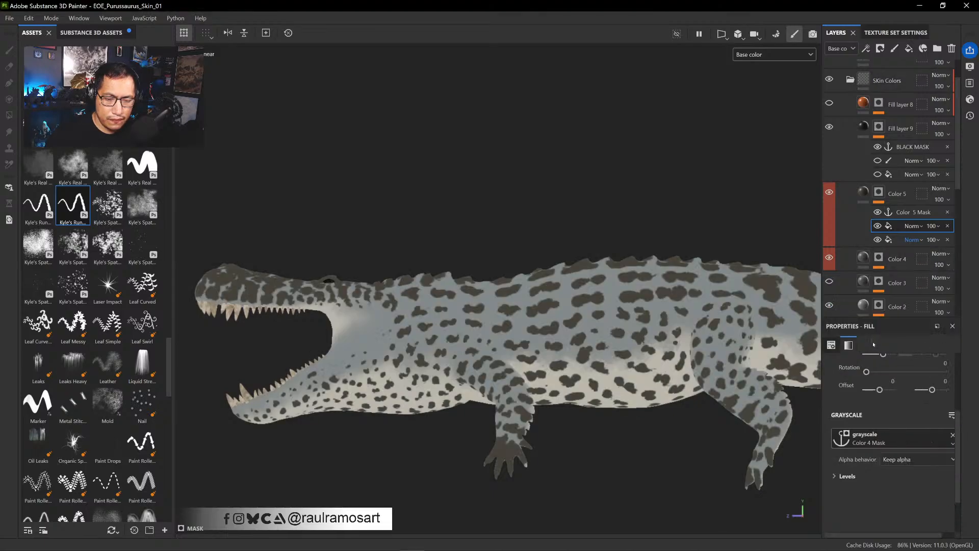
pyautogui.click(913, 226)
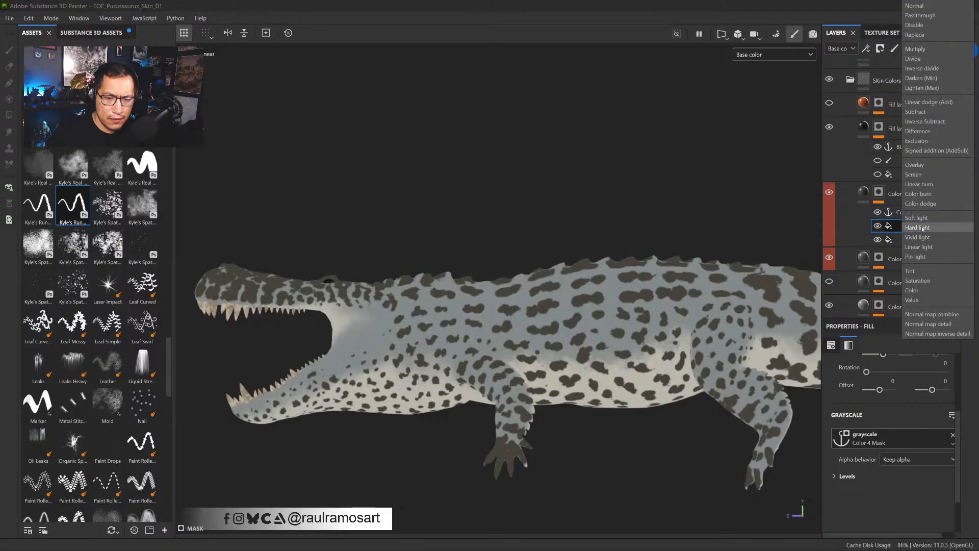
pyautogui.click(915, 49)
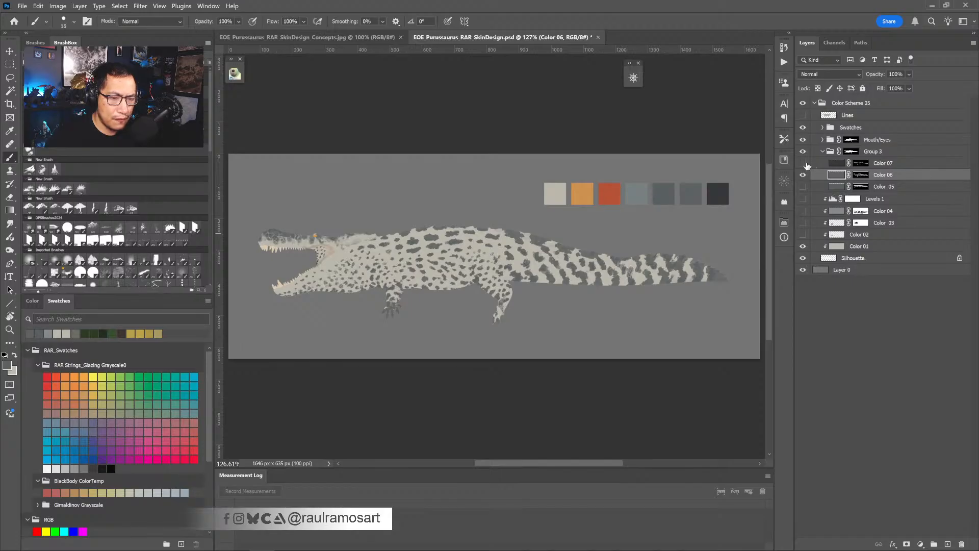
# - Switch to Photoshop, show the Color 07 layer in the skin design, sample its dark gray and copy the hex code 36383b
pyautogui.click(802, 163)
pyautogui.click(823, 164)
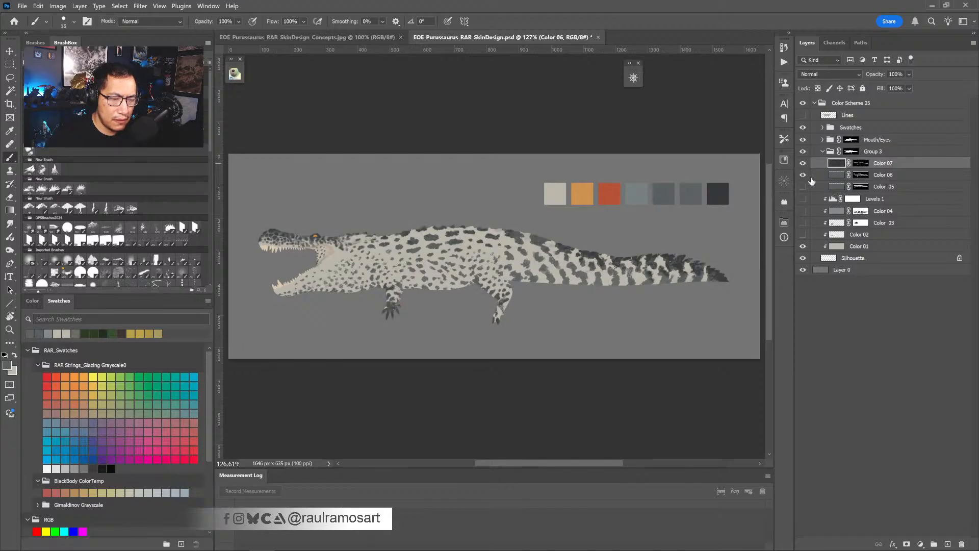
pyautogui.keyDown('alt'); pyautogui.click(598, 251); pyautogui.keyUp('alt')
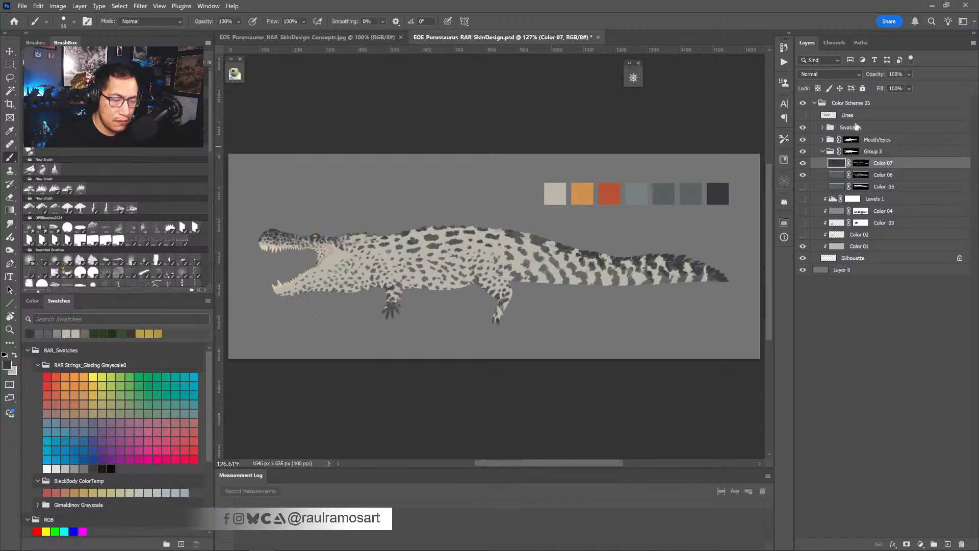
pyautogui.click(7, 365)
pyautogui.hotkey('ctrl', 'c')
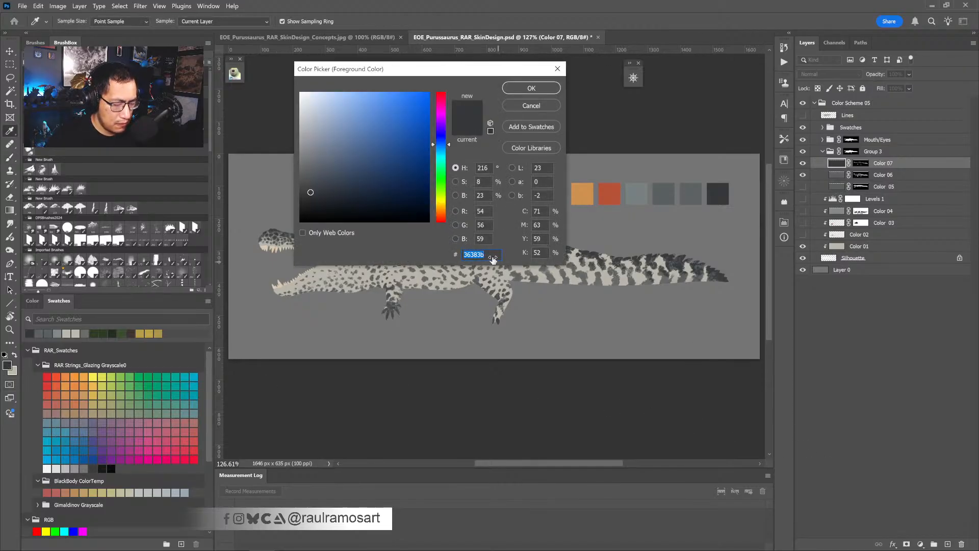
pyautogui.click(530, 88)
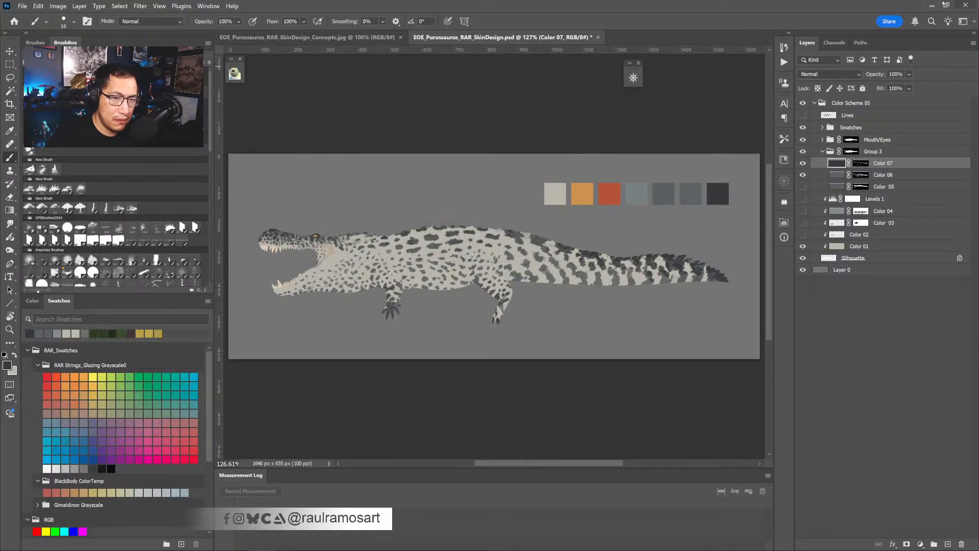
pyautogui.click(932, 5)
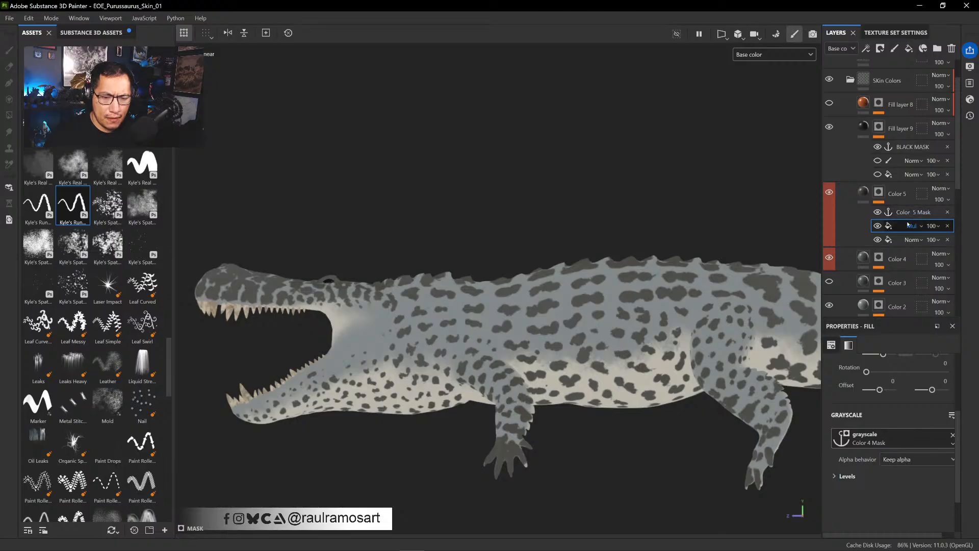
# - Back in Substance 3D Painter, compare the Color 5 mask with the Multiply fill off and on, then select the grunge fill below it
pyautogui.click(878, 227)
pyautogui.click(878, 227)
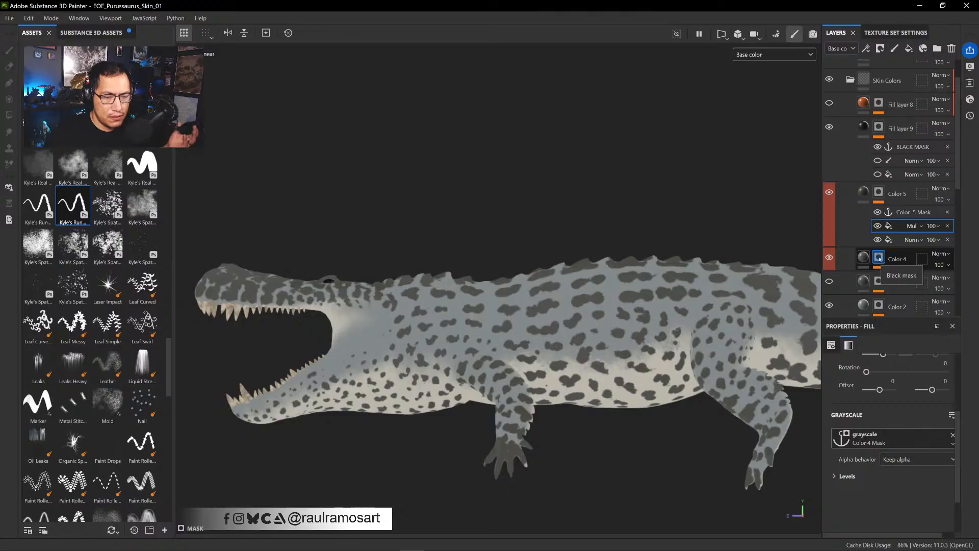
pyautogui.click(899, 240)
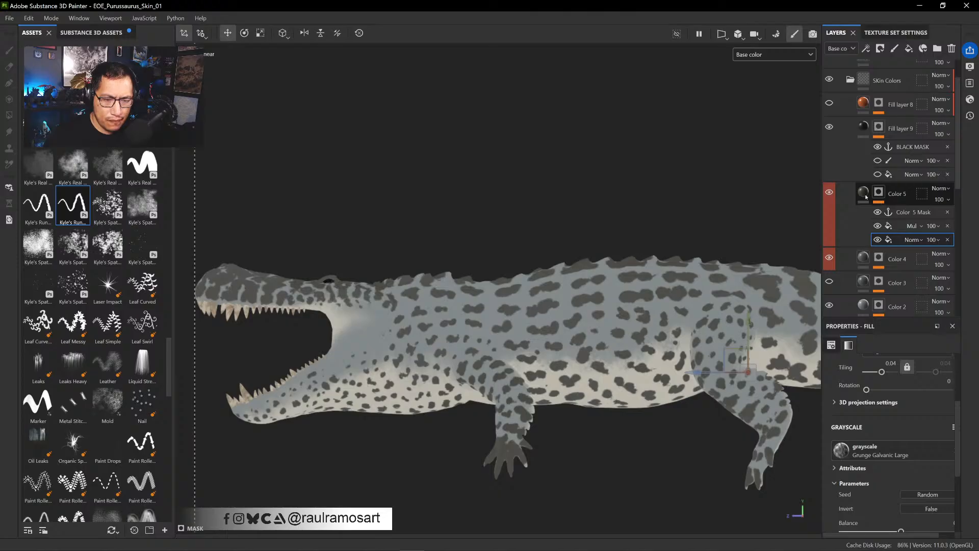
# - Set the Color 5 layer's base color to hex 36383b using the copied code
pyautogui.click(861, 213)
pyautogui.click(883, 482)
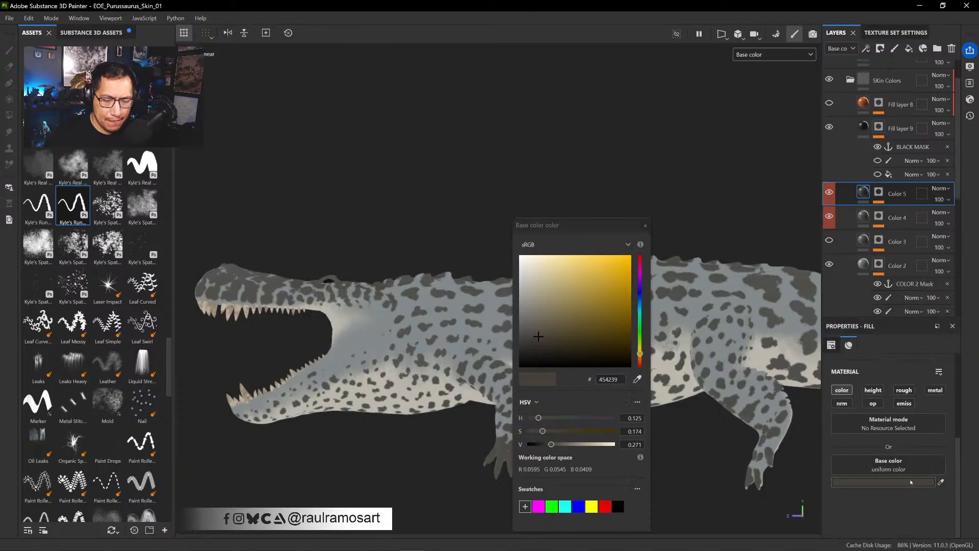
pyautogui.doubleClick(622, 380)
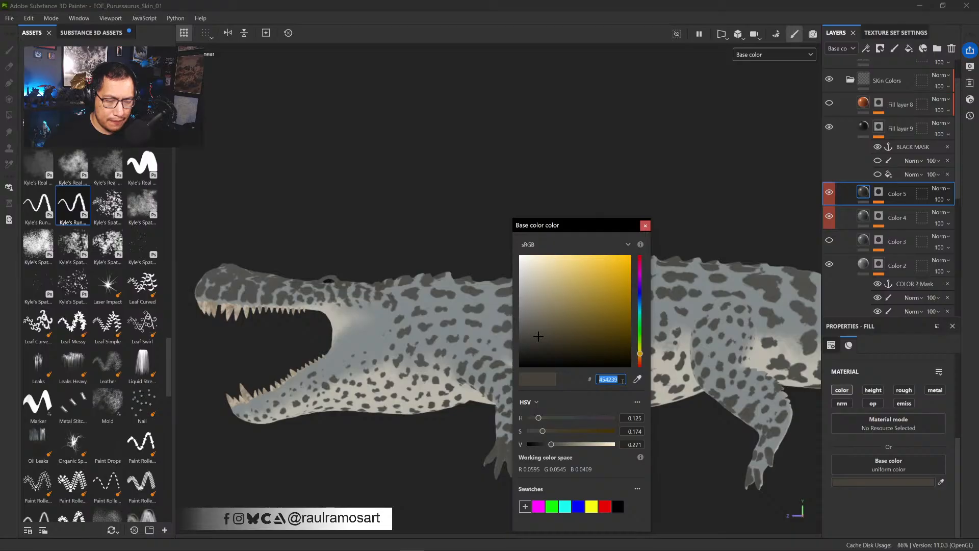
pyautogui.hotkey('ctrl', 'v')
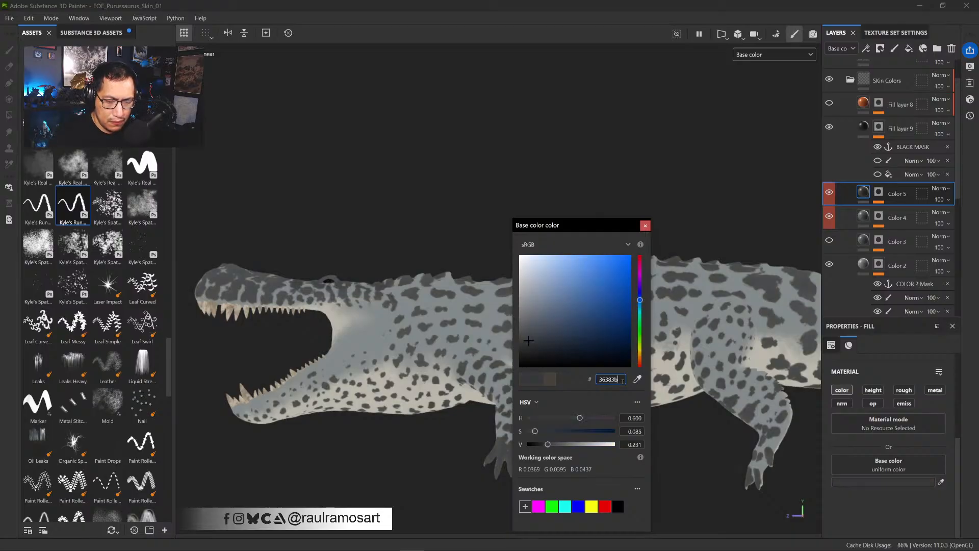
pyautogui.click(485, 192)
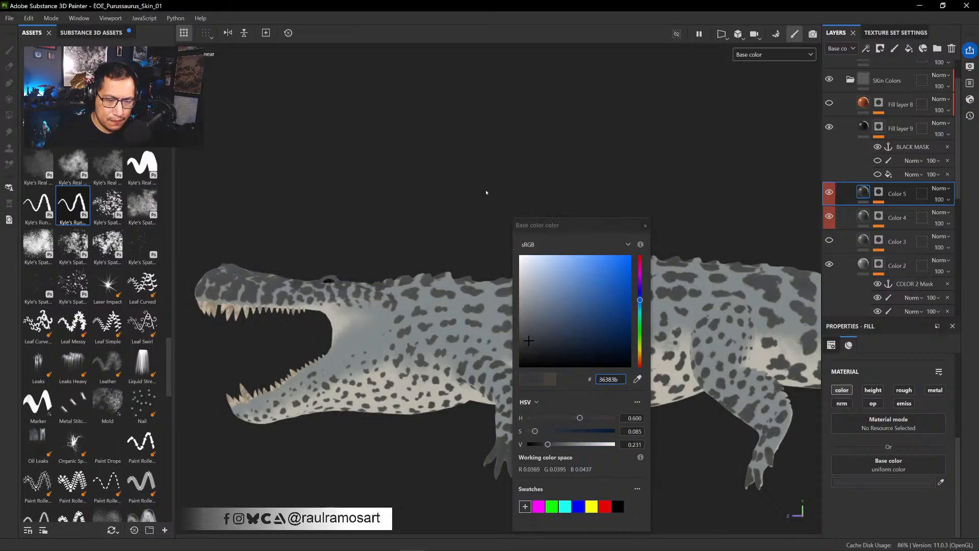
pyautogui.click(645, 224)
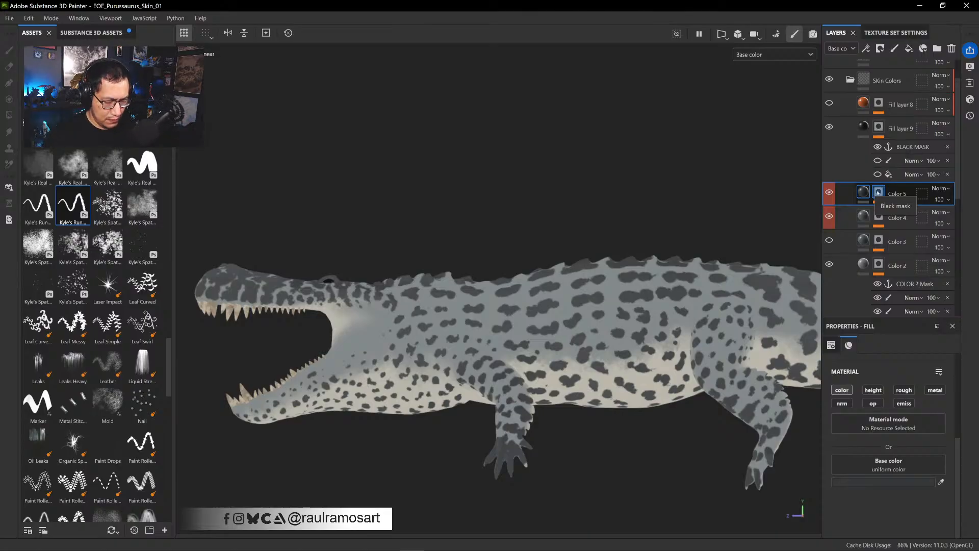
# - Display the Color 5 mask, check the grunge fill's contribution, and set that fill's tiling to -13.01
pyautogui.click(878, 193)
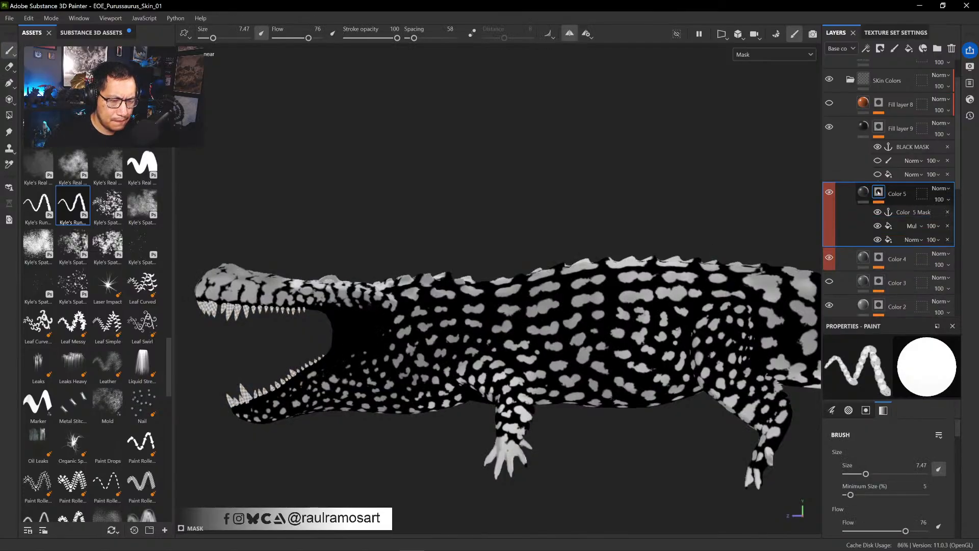
pyautogui.click(909, 240)
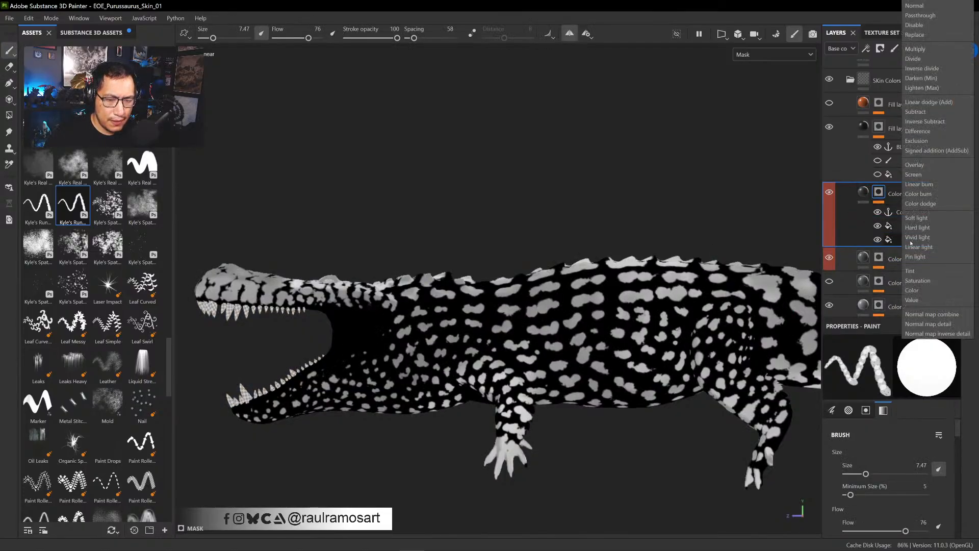
pyautogui.click(896, 244)
pyautogui.click(890, 239)
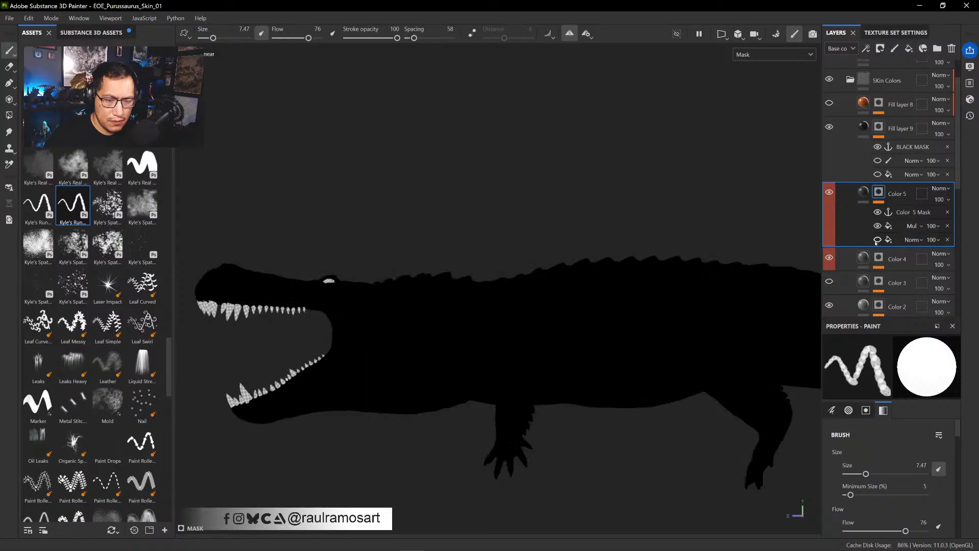
pyautogui.scroll(-2, 899, 408)
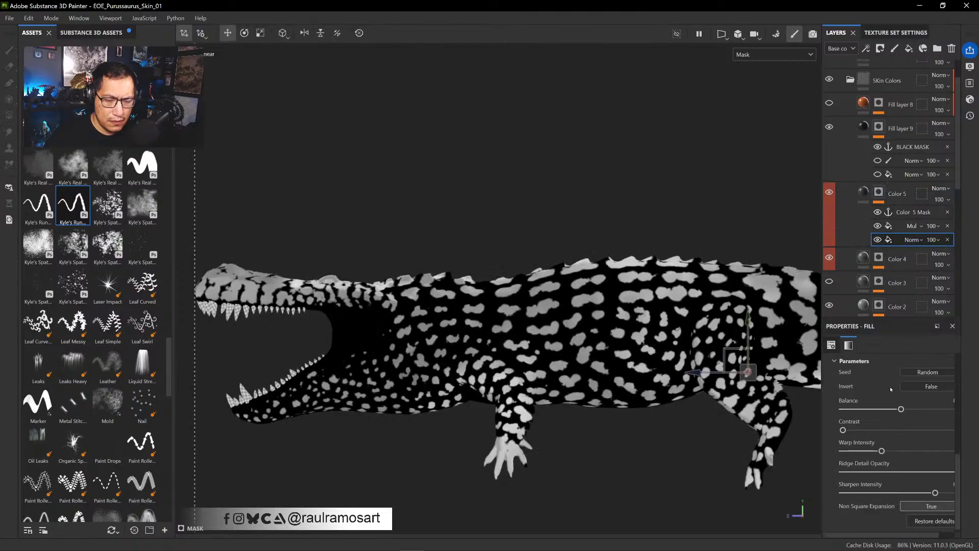
pyautogui.scroll(2, 893, 421)
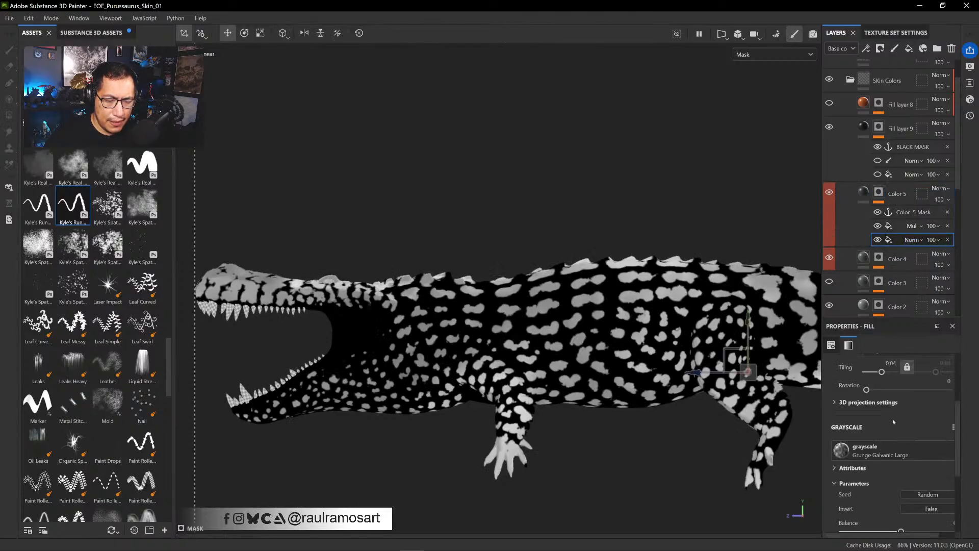
pyautogui.scroll(1, 893, 421)
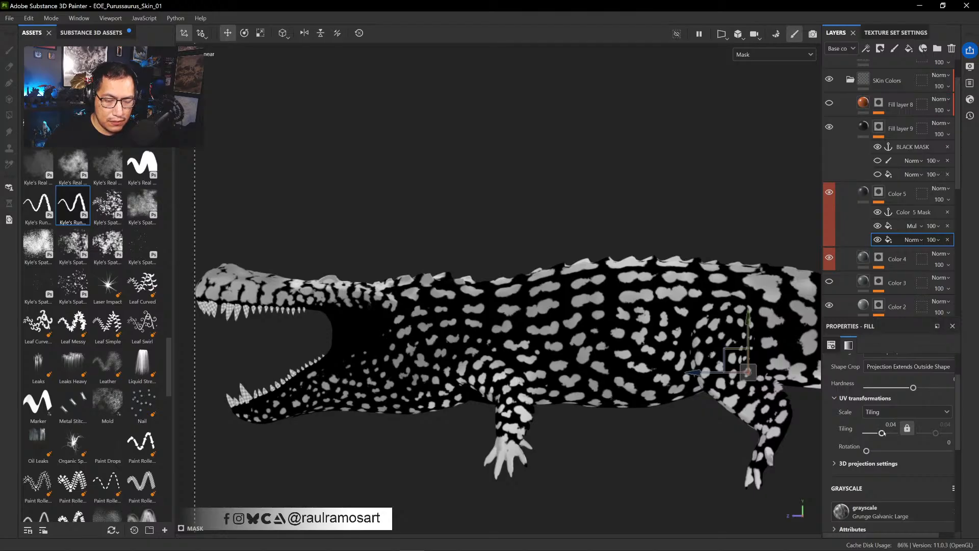
pyautogui.moveTo(881, 433); pyautogui.dragTo(870, 433)
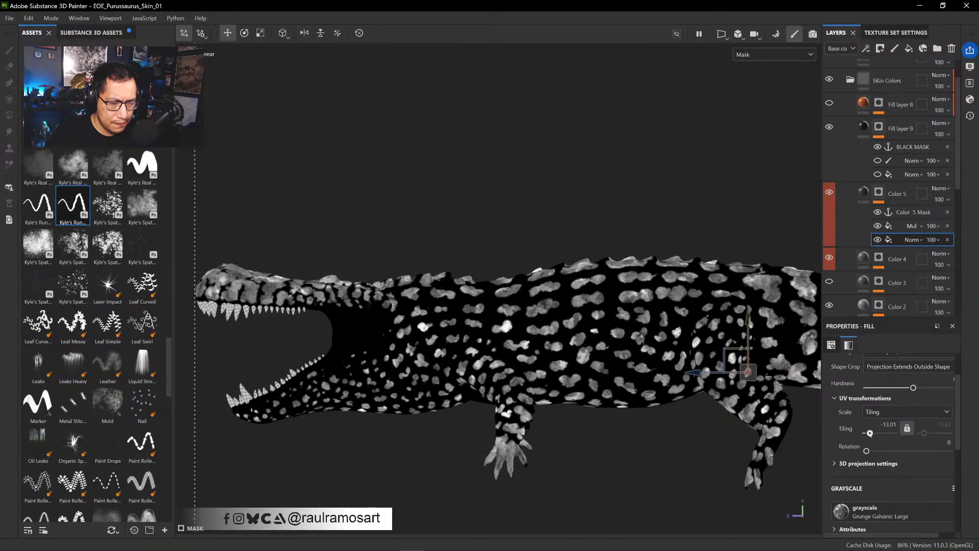
# - View the crocodile in full material mode, then display only the Base color channel
pyautogui.press('m')
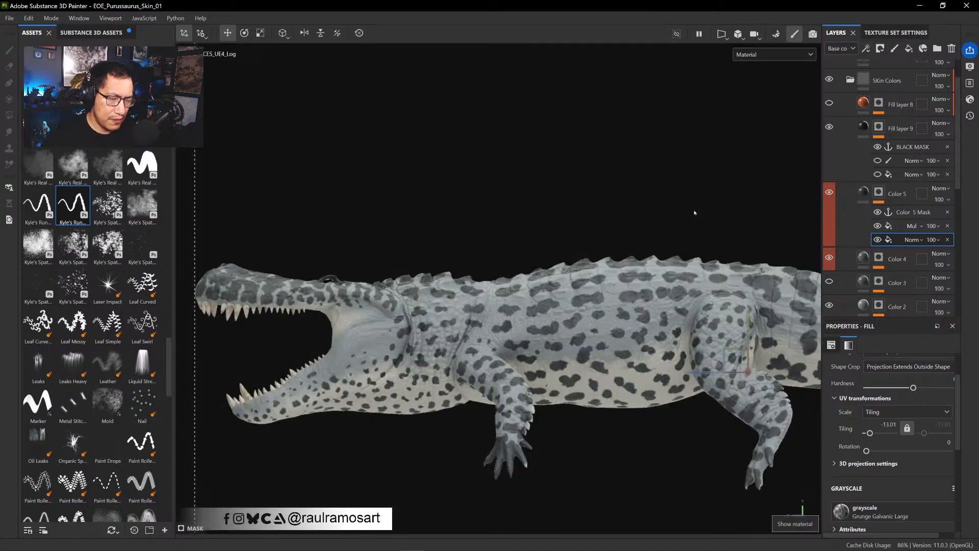
pyautogui.click(769, 55)
pyautogui.click(756, 103)
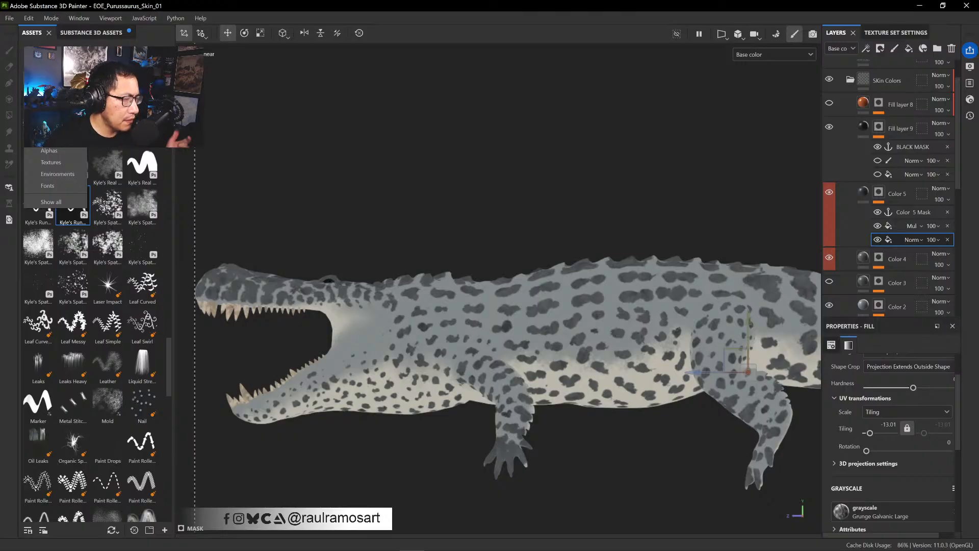
# - Filter the assets to textures and replace the Color 5 mask's grunge source with Grunge Dusty Powder Mass
pyautogui.click(51, 162)
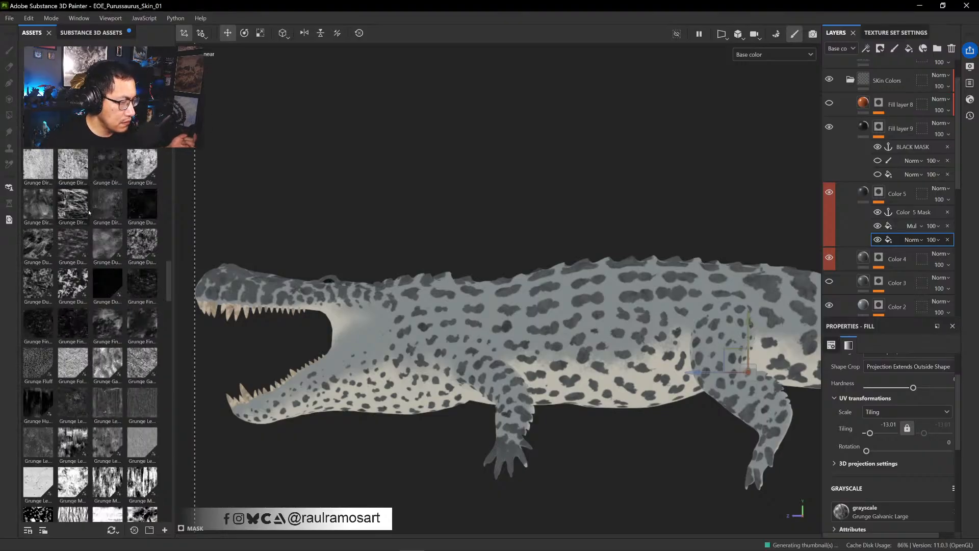
pyautogui.moveTo(152, 233)
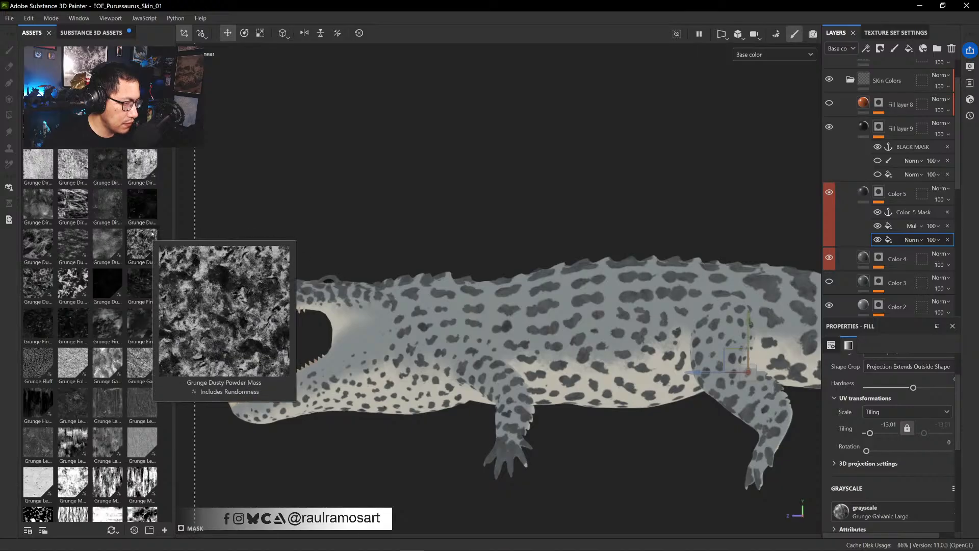
pyautogui.moveTo(151, 235); pyautogui.dragTo(876, 514)
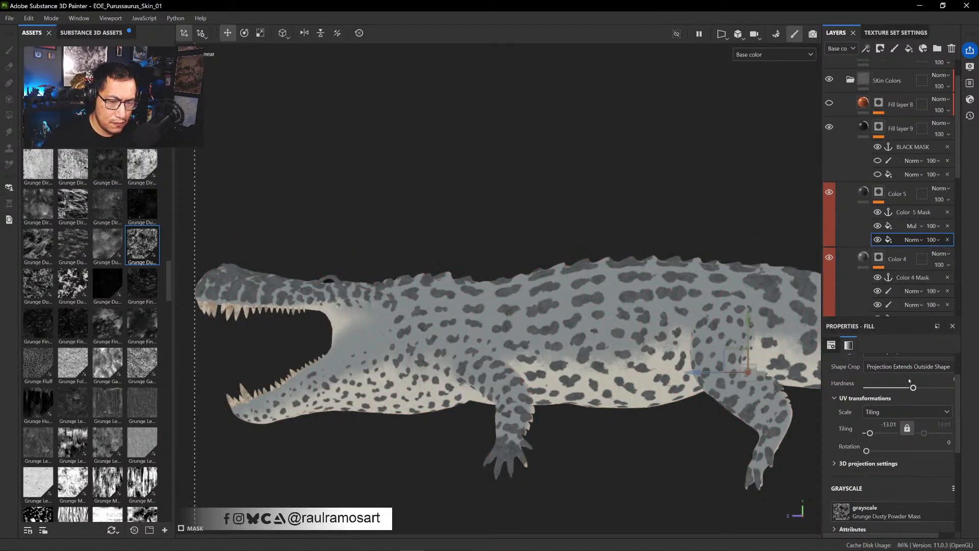
# - Display the Color 5 mask and compare the new grunge with the Multiply fill off and on
pyautogui.press('m')
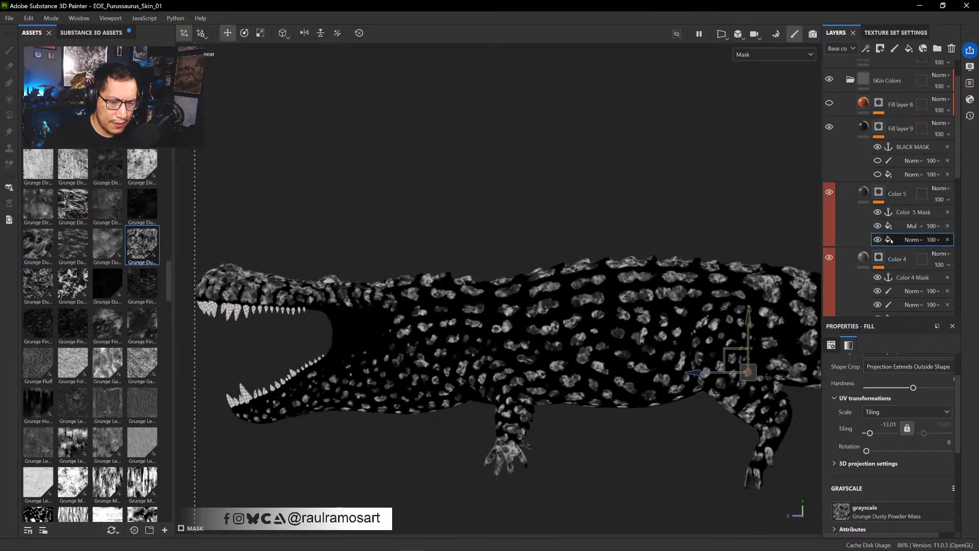
pyautogui.click(878, 225)
pyautogui.click(878, 226)
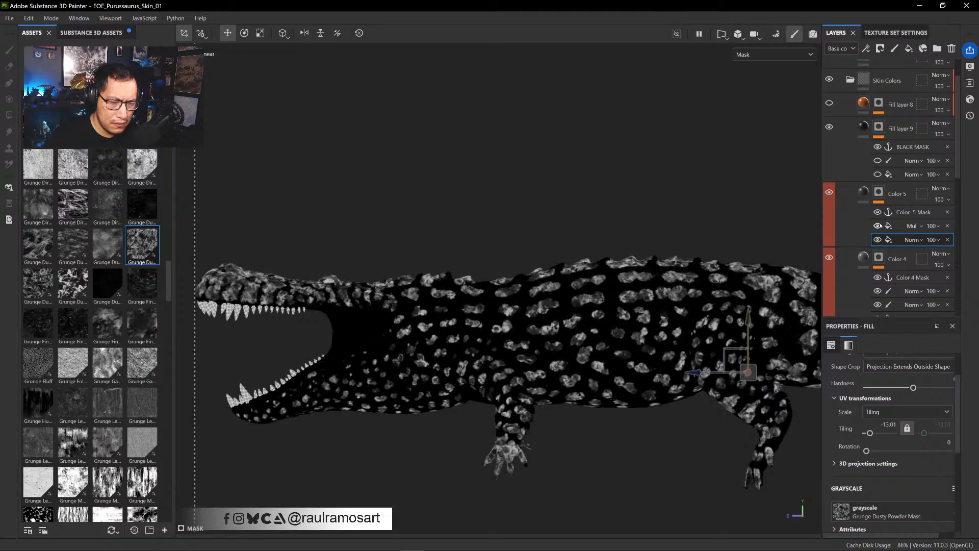
# - Add a Levels effect above the Color 5 mask's grunge fill, with the low input at 0.13 and the high input at 0.861
pyautogui.scroll(-2, 889, 255)
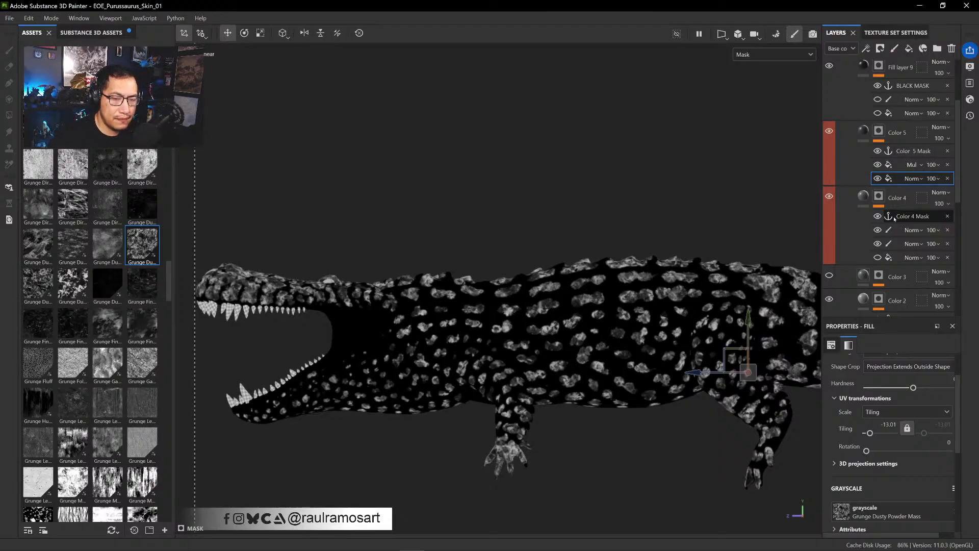
pyautogui.click(879, 178)
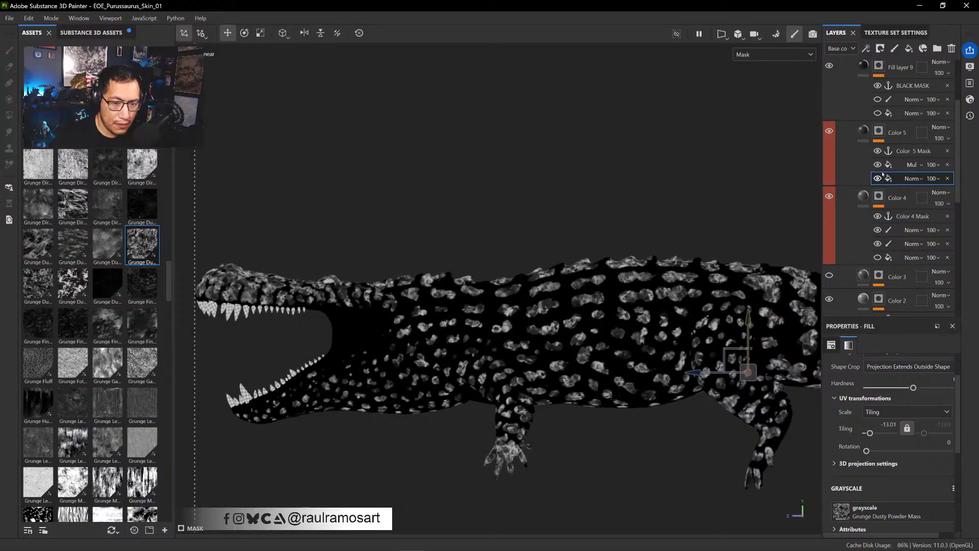
pyautogui.click(879, 166)
pyautogui.click(879, 166)
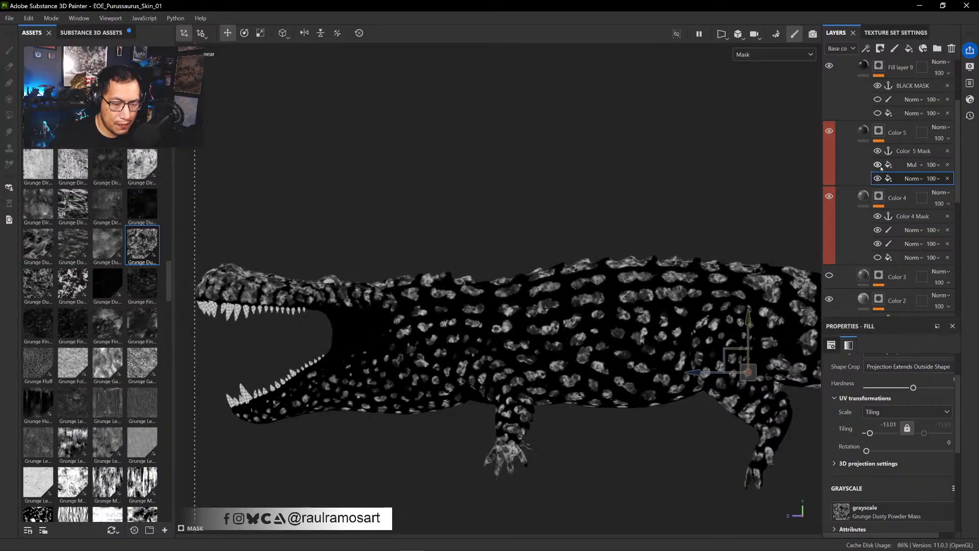
pyautogui.rightClick(894, 179)
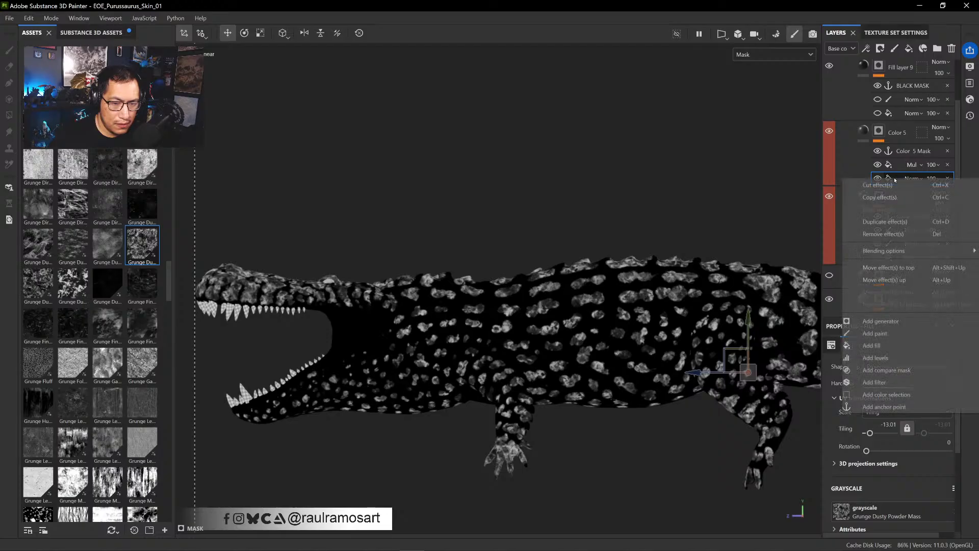
pyautogui.click(888, 357)
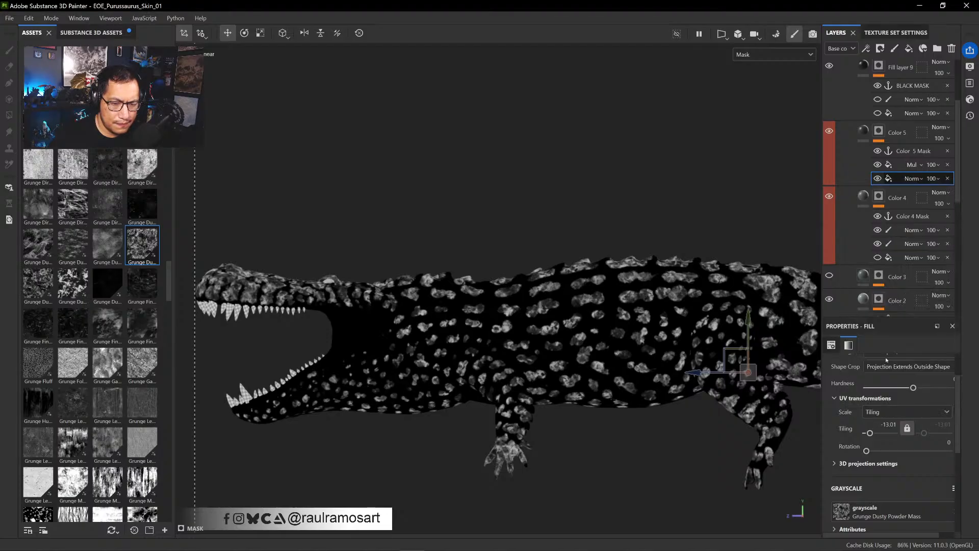
pyautogui.moveTo(836, 372); pyautogui.dragTo(847, 372)
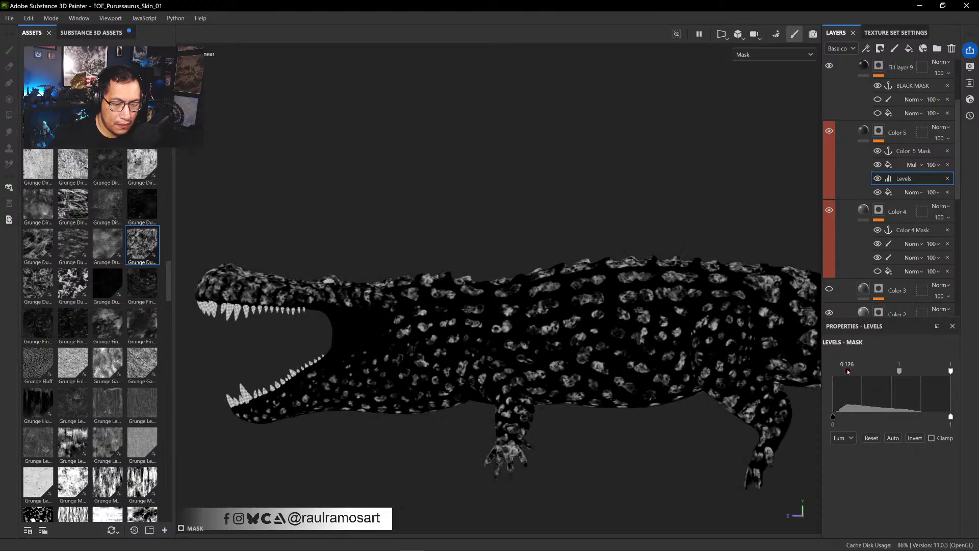
pyautogui.moveTo(951, 371)
pyautogui.mouseDown()
pyautogui.moveTo(890, 372)
pyautogui.moveTo(935, 372)
pyautogui.mouseUp()
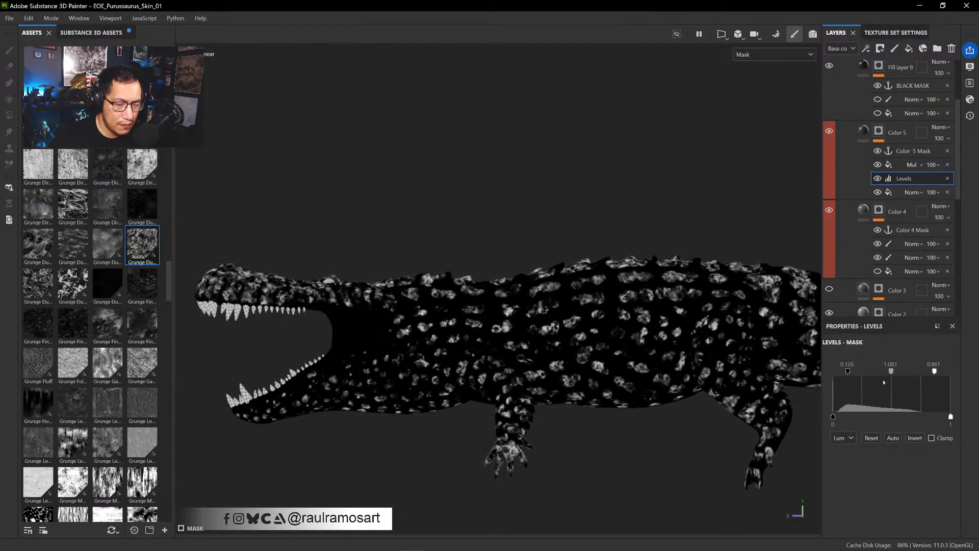
pyautogui.moveTo(847, 372); pyautogui.dragTo(849, 372)
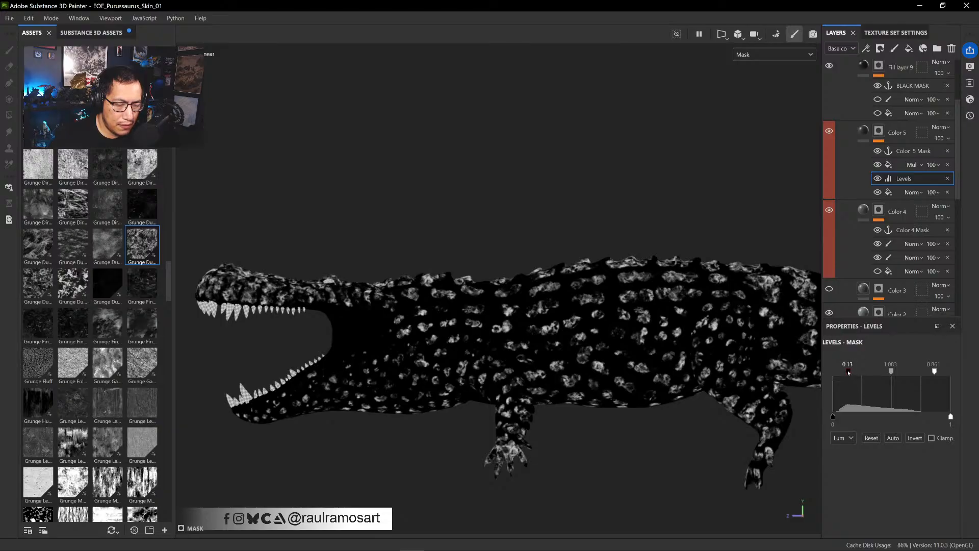
# - View the crocodile in full material mode, then show only the Base color channel and inspect the spots along the tail
pyautogui.press('m')
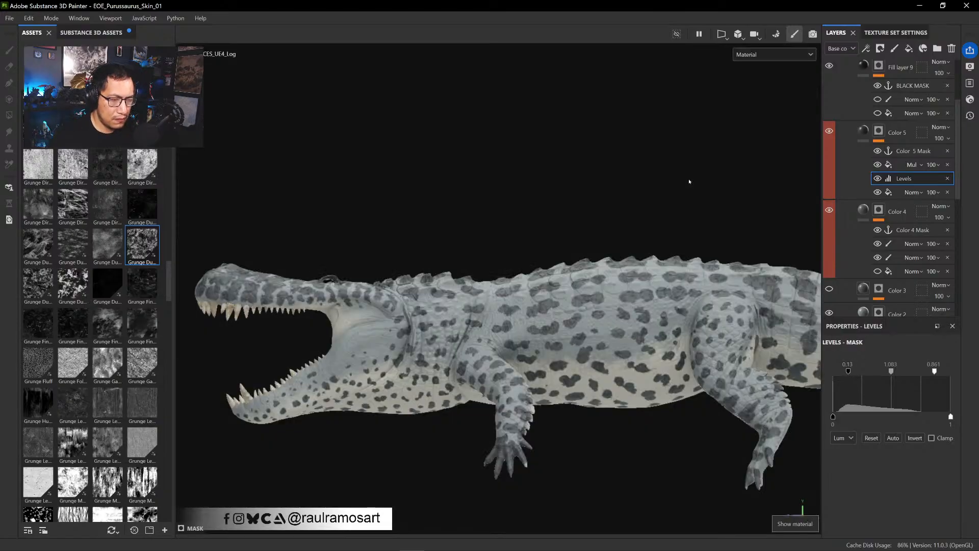
pyautogui.click(773, 54)
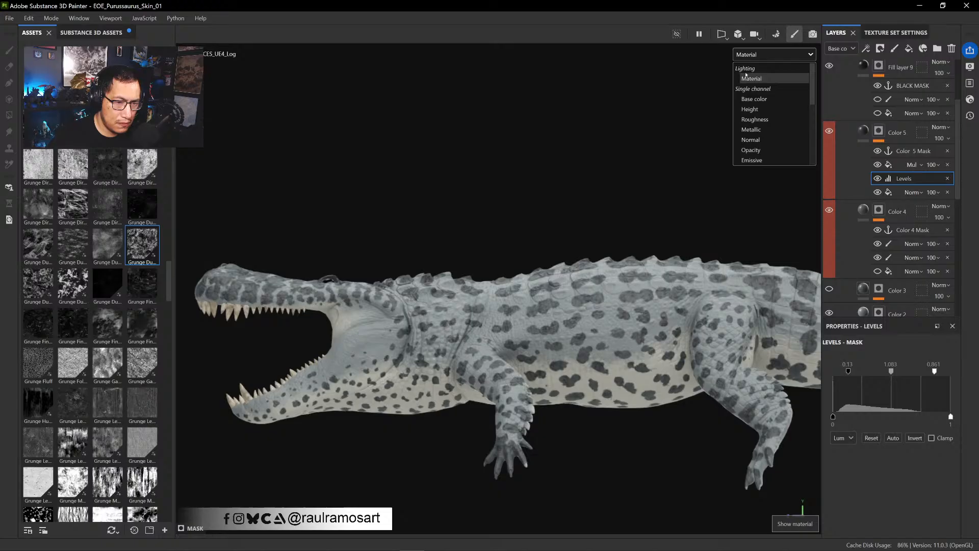
pyautogui.click(749, 99)
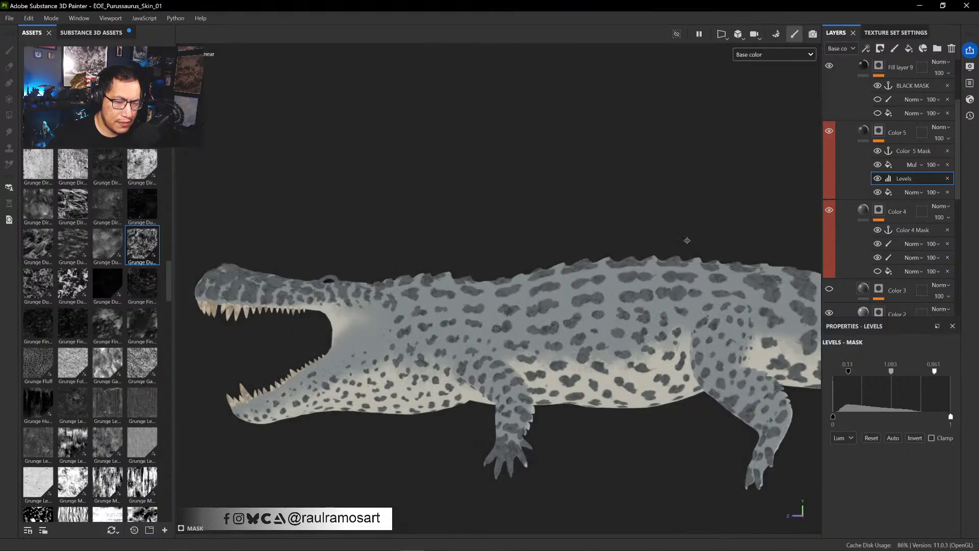
pyautogui.keyDown('alt'); pyautogui.moveTo(783, 240); pyautogui.dragTo(662, 234, button='middle'); pyautogui.keyUp('alt')
pyautogui.keyDown('alt'); pyautogui.moveTo(732, 273); pyautogui.dragTo(527, 238, button='middle'); pyautogui.keyUp('alt')
pyautogui.keyDown('alt'); pyautogui.moveTo(676, 266); pyautogui.dragTo(421, 235, button='middle'); pyautogui.keyUp('alt')
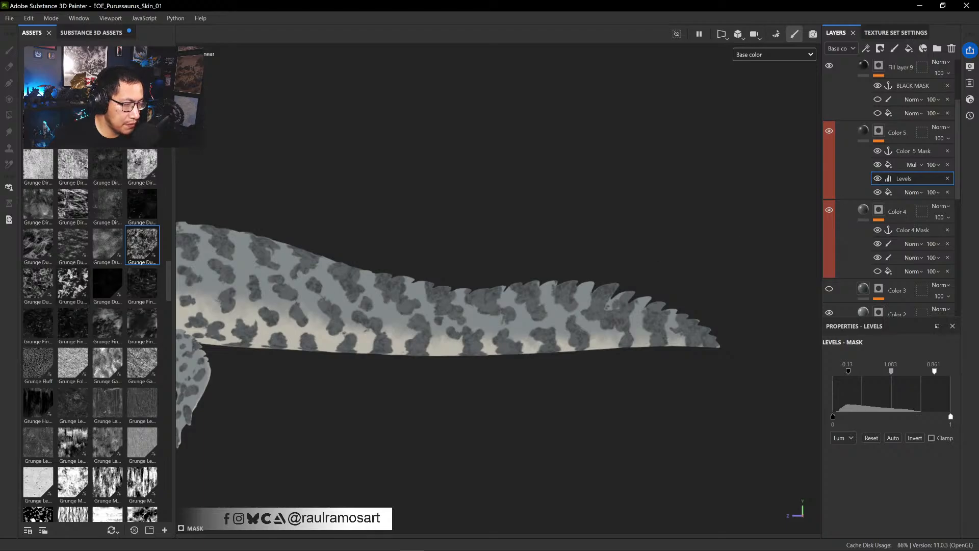
# - Add a fill above the Levels in the Color 5 mask, blended as Linear Dodge and using Grunge Dusty Powder Wide
pyautogui.rightClick(926, 176)
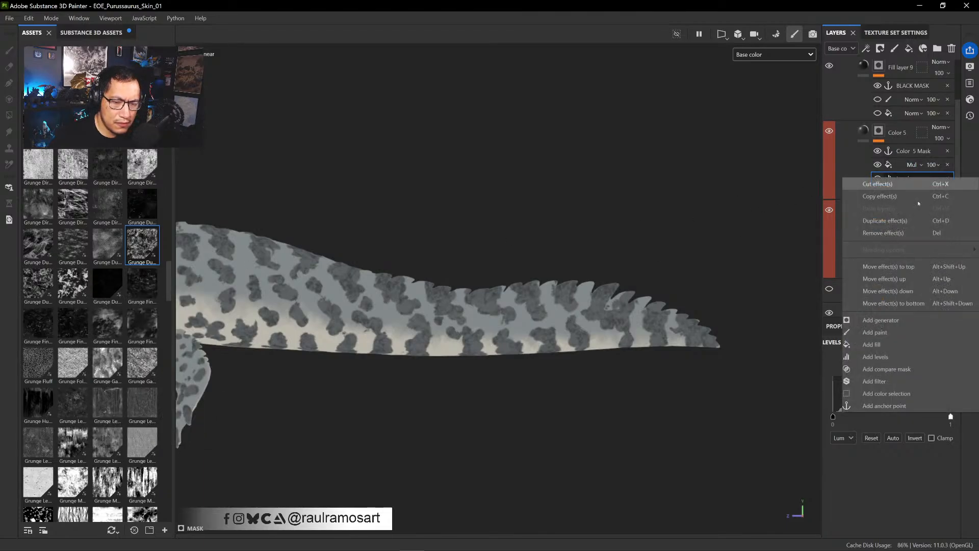
pyautogui.click(885, 345)
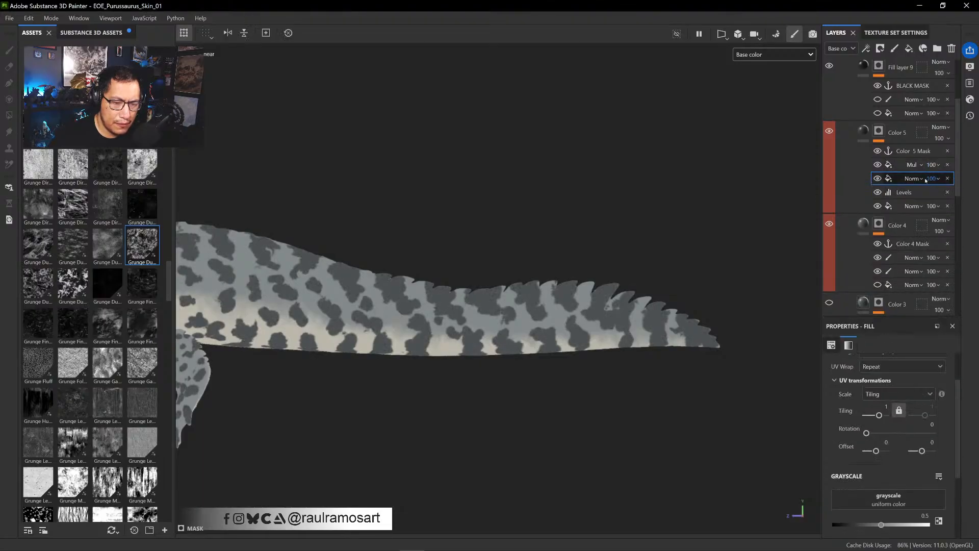
pyautogui.click(912, 178)
pyautogui.click(929, 285)
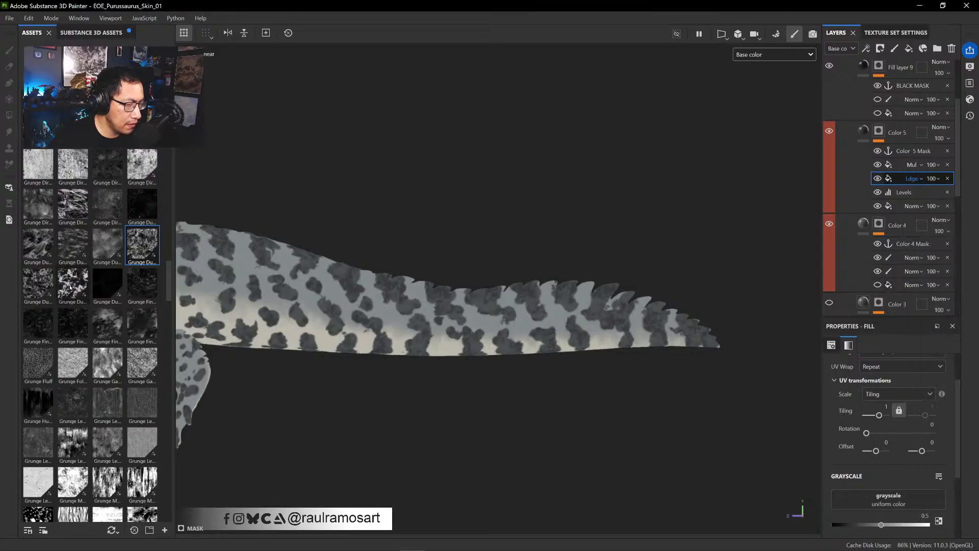
pyautogui.moveTo(70, 287)
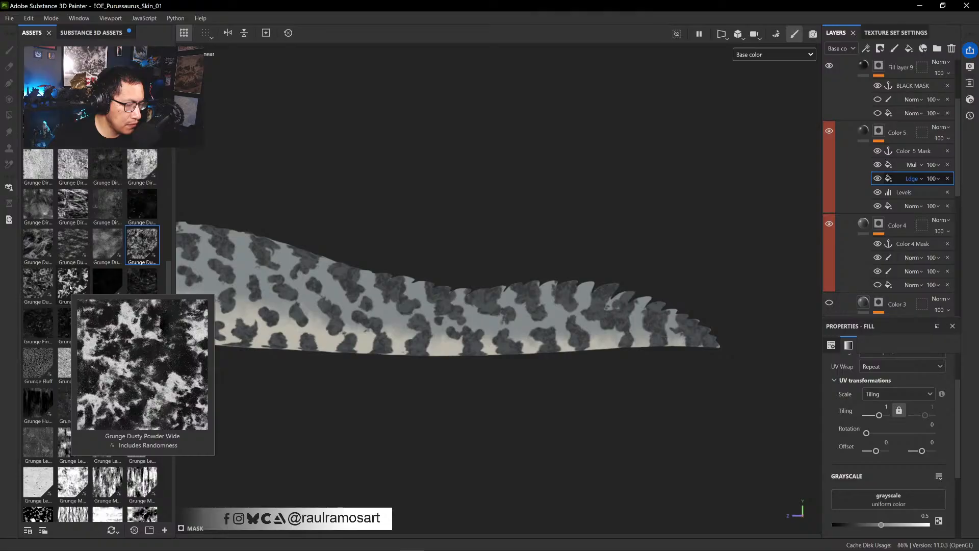
pyautogui.moveTo(70, 287); pyautogui.dragTo(852, 492)
pyautogui.scroll(-1, 408, 351)
pyautogui.keyDown('alt'); pyautogui.moveTo(406, 386); pyautogui.dragTo(619, 398, button='middle'); pyautogui.keyUp('alt')
# - Display the Color 5 mask, set the Linear Dodge fill's tiling to -12.8, and compare the mask with that fill off and on
pyautogui.keyDown('alt'); pyautogui.click(879, 132); pyautogui.keyUp('alt')
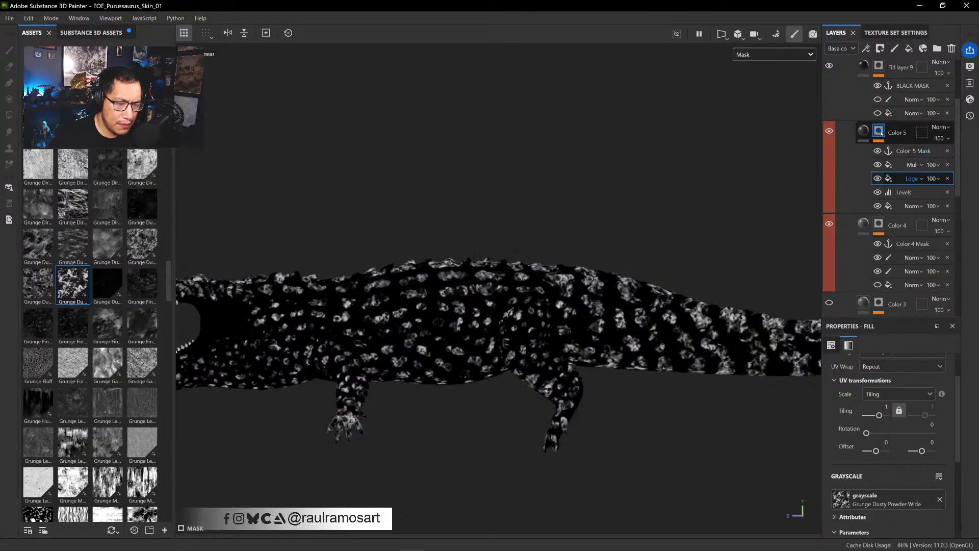
pyautogui.click(877, 178)
pyautogui.click(877, 178)
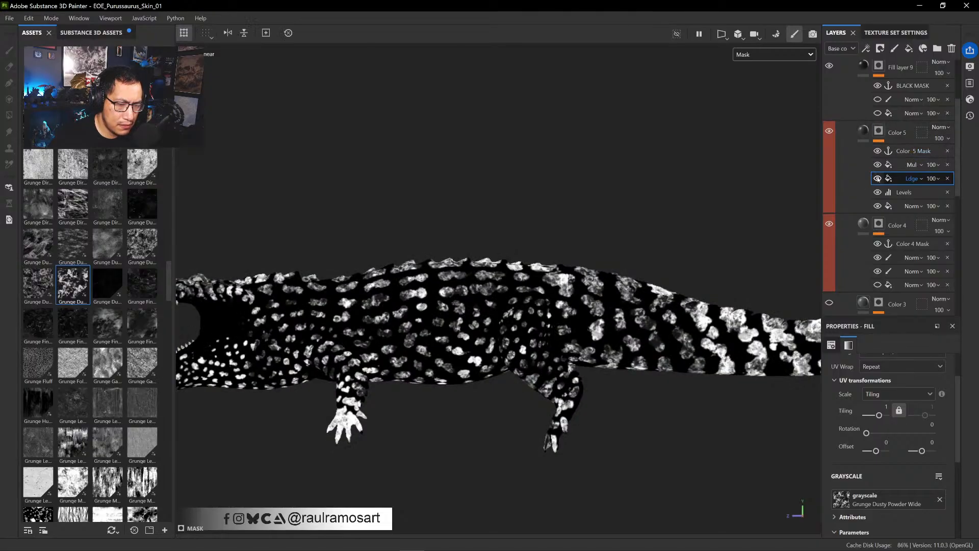
pyautogui.moveTo(878, 415); pyautogui.dragTo(868, 415)
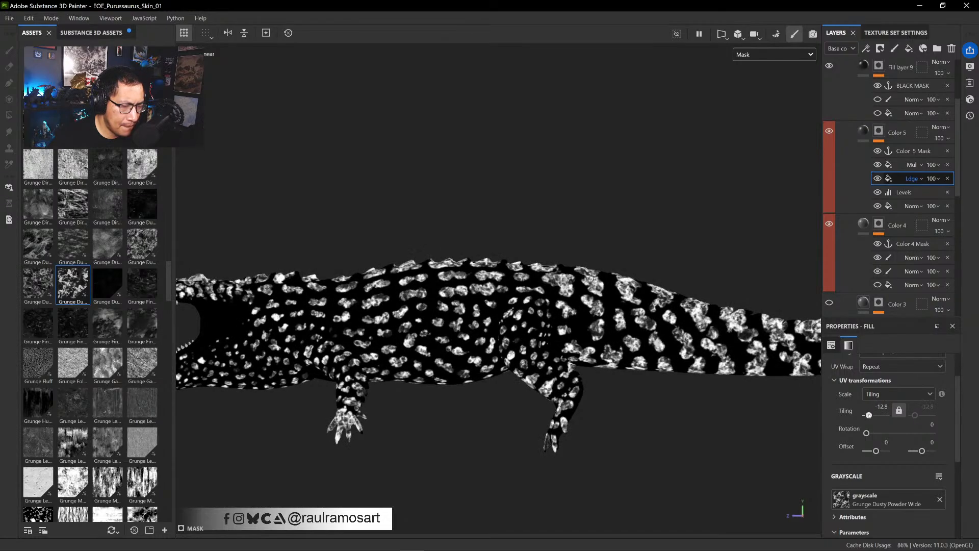
pyautogui.click(877, 178)
pyautogui.click(877, 179)
# - Move the Linear Dodge fill beneath the Levels effect and check its contribution to the mask
pyautogui.moveTo(897, 178); pyautogui.dragTo(900, 194)
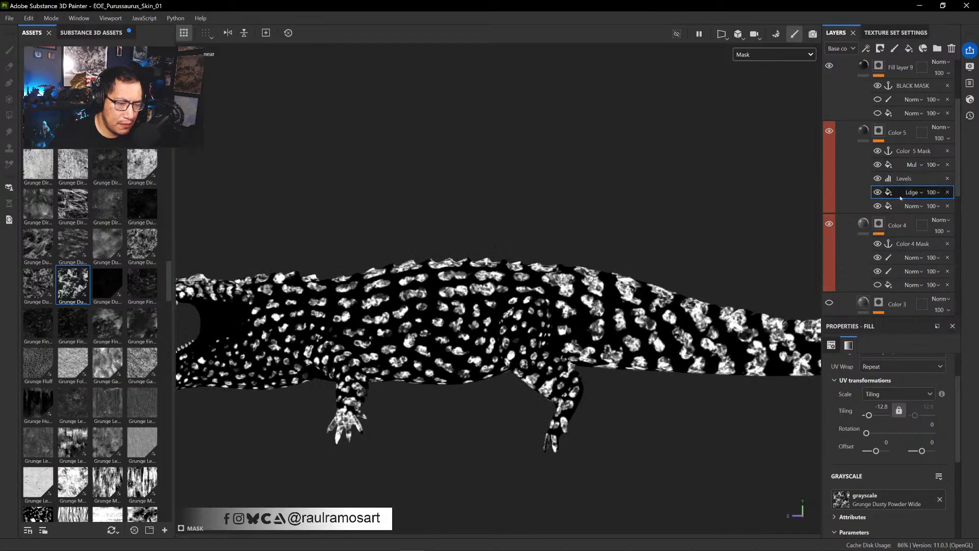
pyautogui.click(878, 193)
pyautogui.click(878, 192)
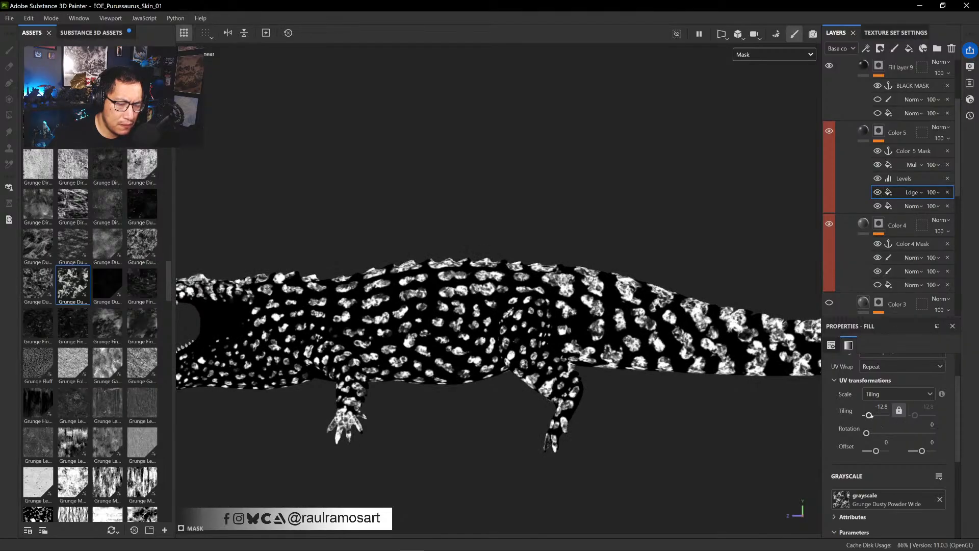
# - Set the Linear Dodge fill's tiling to -0.3 and switch its projection to Tri-planar projection
pyautogui.moveTo(869, 415); pyautogui.dragTo(873, 415)
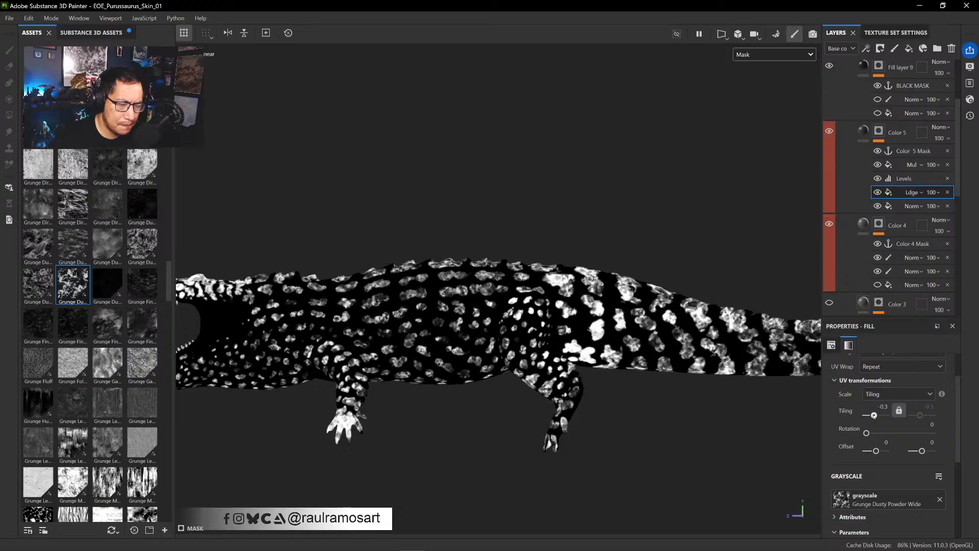
pyautogui.scroll(2, 875, 410)
pyautogui.click(897, 383)
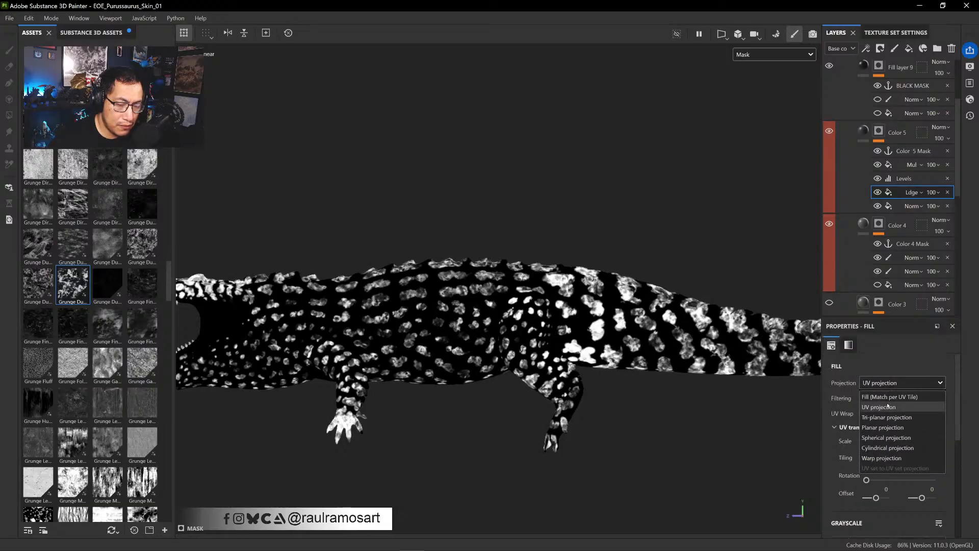
pyautogui.click(887, 417)
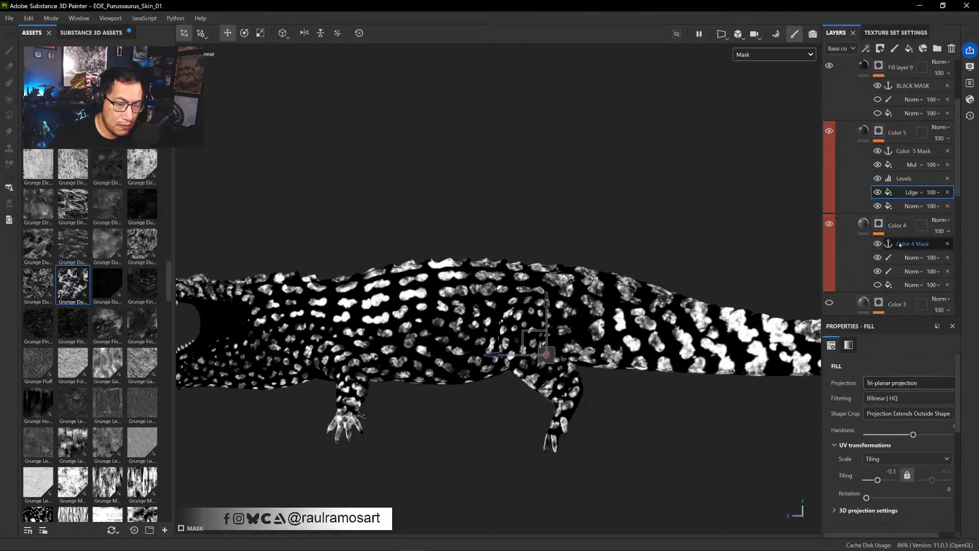
# - Check the bottom grunge fill's settings, then set the Linear Dodge fill's tiling to -6.66
pyautogui.click(905, 206)
pyautogui.click(898, 208)
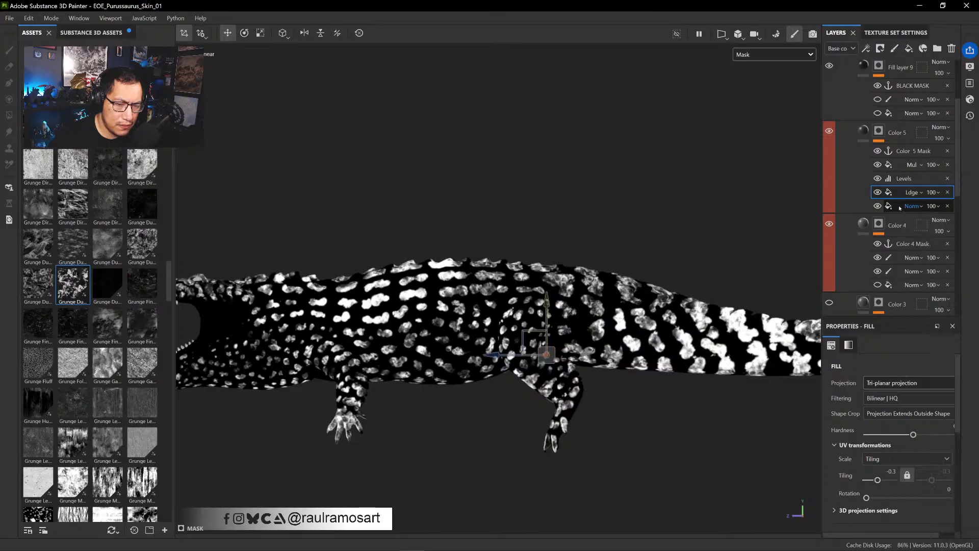
pyautogui.doubleClick(898, 206)
pyautogui.click(892, 206)
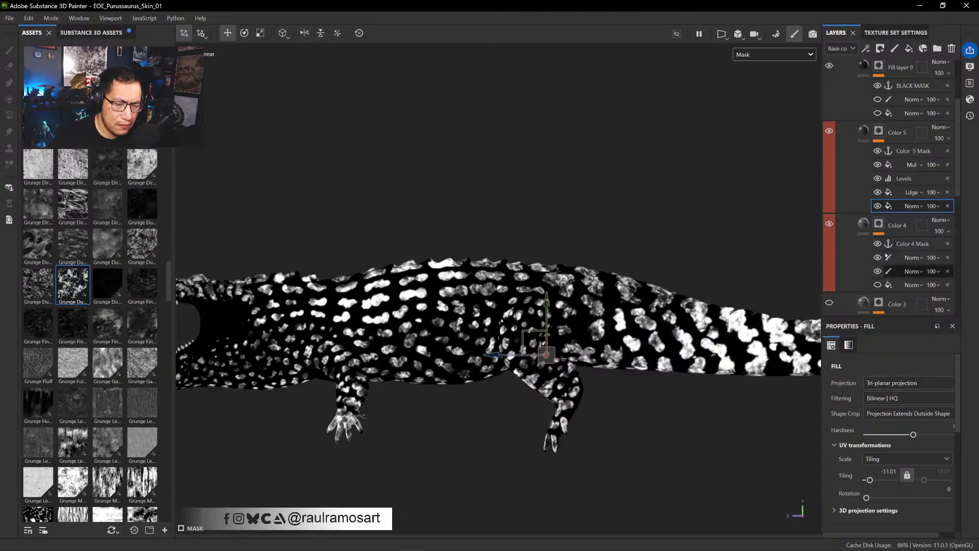
pyautogui.click(897, 192)
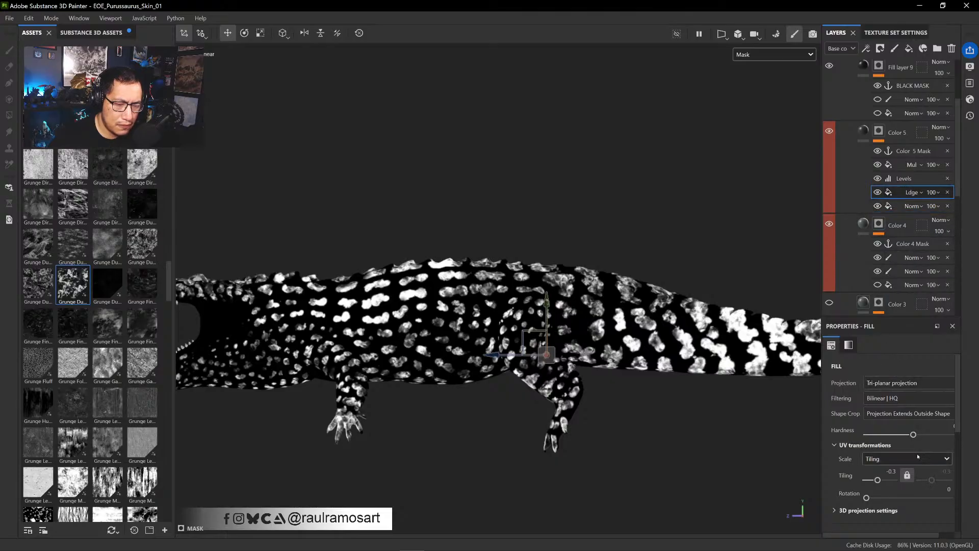
pyautogui.moveTo(877, 480); pyautogui.dragTo(880, 480)
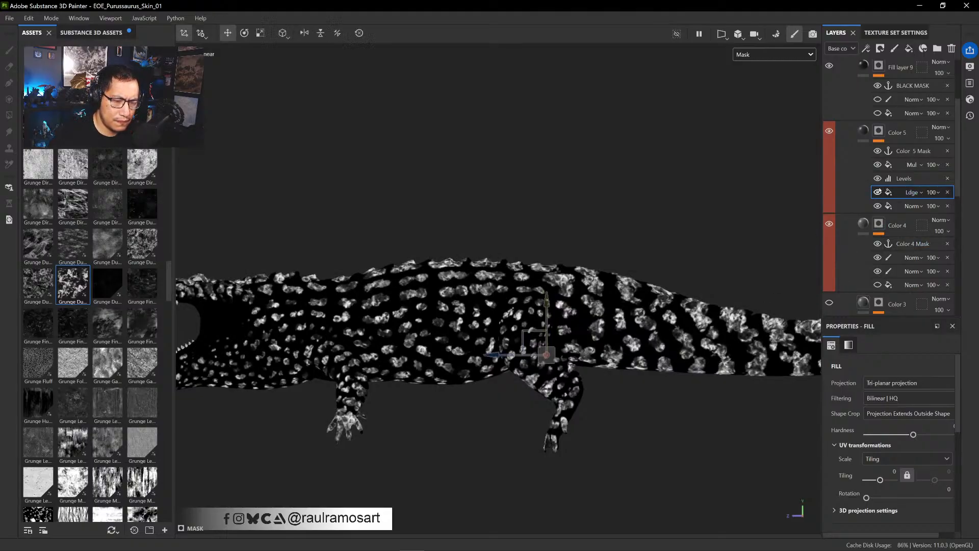
pyautogui.moveTo(880, 479); pyautogui.dragTo(872, 480)
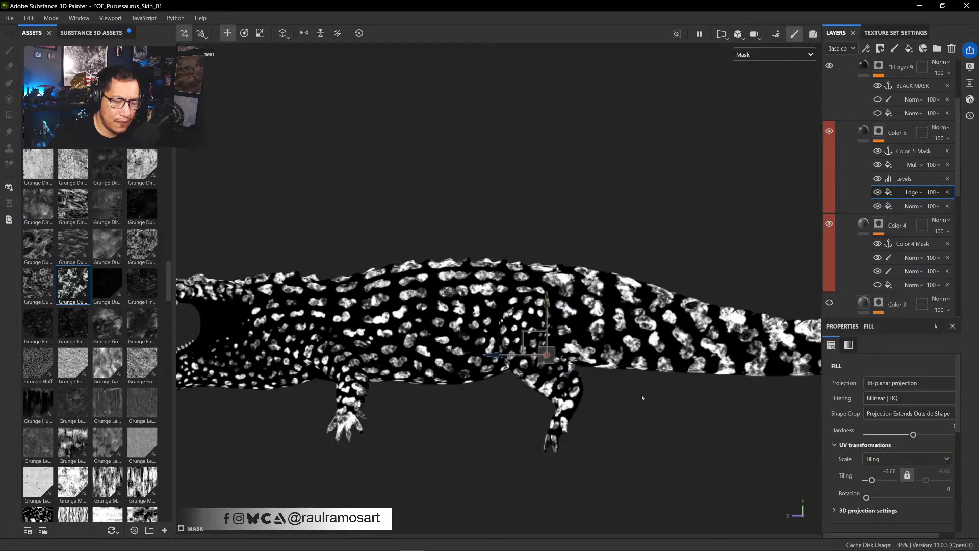
# - Inspect the combined grunge mask along the tail, then show the Base color channel and review the spots over the whole body
pyautogui.keyDown('alt'); pyautogui.moveTo(642, 394); pyautogui.dragTo(304, 372, button='middle'); pyautogui.keyUp('alt')
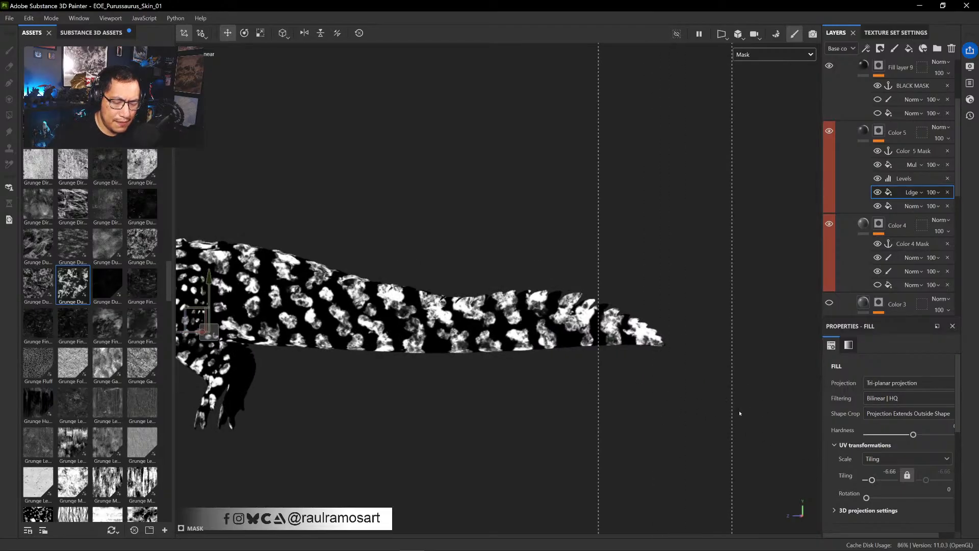
pyautogui.keyDown('alt'); pyautogui.moveTo(750, 428); pyautogui.dragTo(702, 434); pyautogui.keyUp('alt')
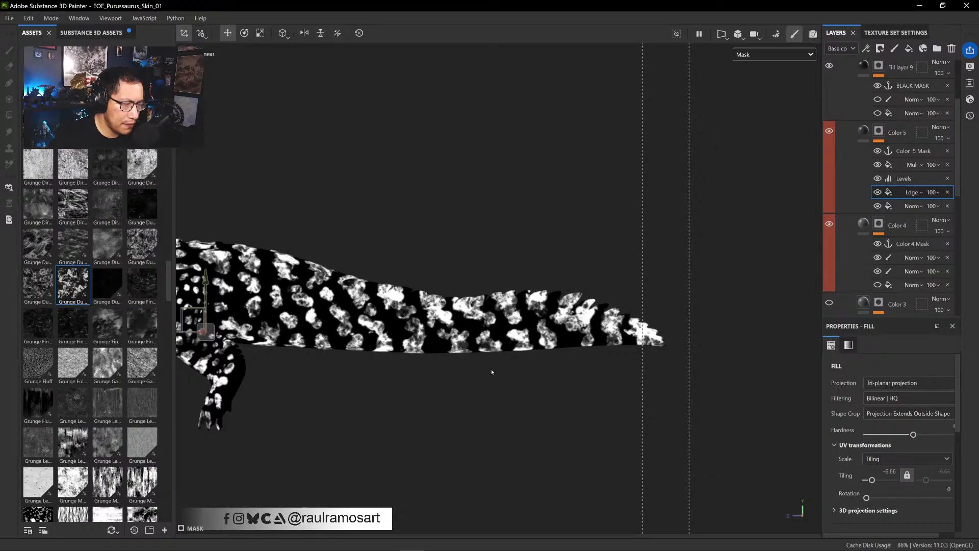
pyautogui.keyDown('alt'); pyautogui.moveTo(487, 389); pyautogui.dragTo(551, 384, button='middle'); pyautogui.keyUp('alt')
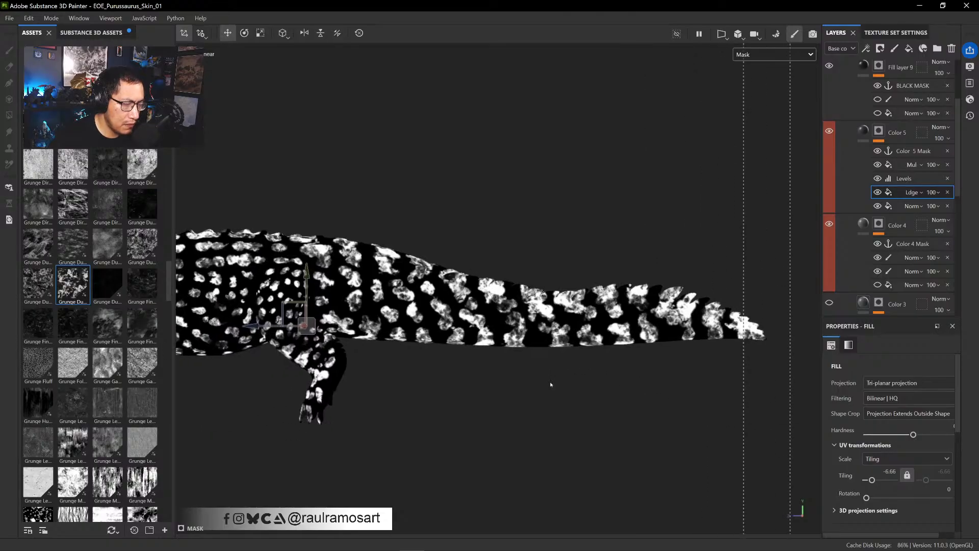
pyautogui.click(763, 53)
pyautogui.click(755, 76)
pyautogui.keyDown('alt'); pyautogui.moveTo(669, 172); pyautogui.dragTo(573, 238); pyautogui.keyUp('alt')
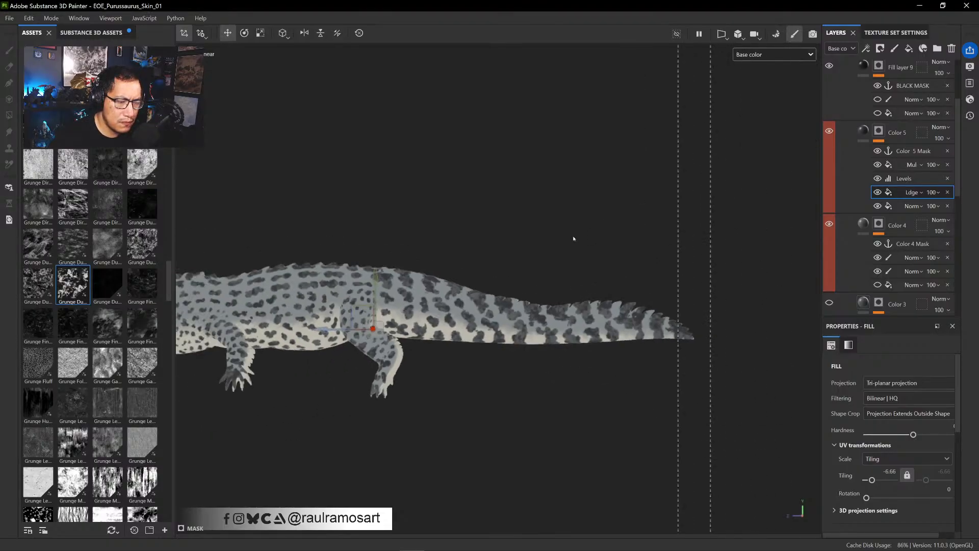
pyautogui.keyDown('alt'); pyautogui.moveTo(421, 347); pyautogui.dragTo(626, 357, button='middle'); pyautogui.keyUp('alt')
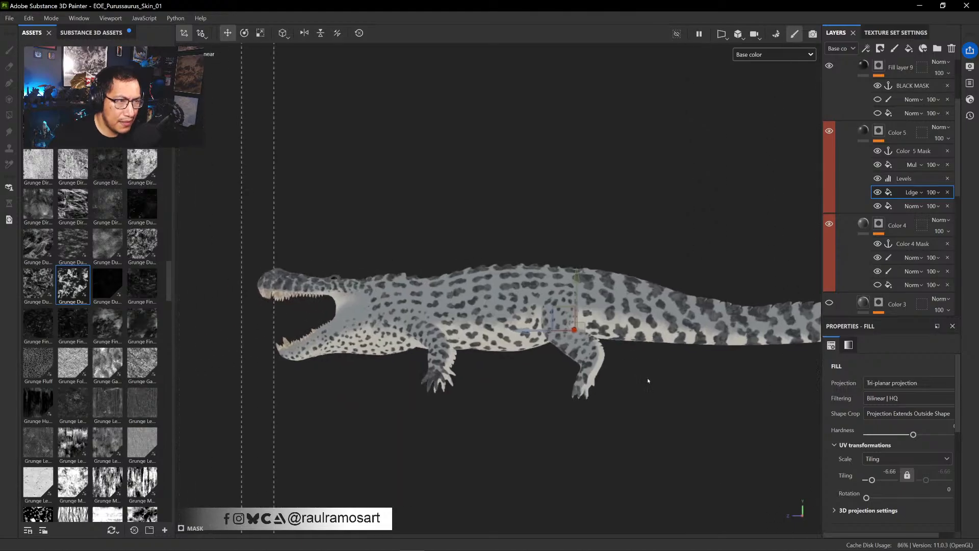
pyautogui.keyDown('alt'); pyautogui.moveTo(648, 380); pyautogui.dragTo(651, 381); pyautogui.keyUp('alt')
pyautogui.scroll(2, 657, 375)
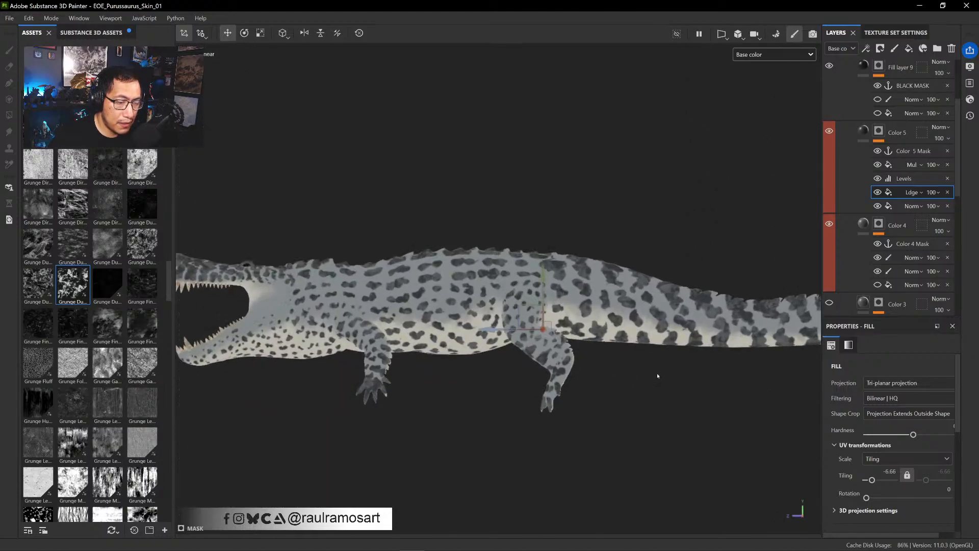
# - Inspect the spots over the whole body and compare the skin with the Color 5 layer hidden and shown
pyautogui.keyDown('alt'); pyautogui.moveTo(657, 375); pyautogui.dragTo(727, 392, button='middle'); pyautogui.keyUp('alt')
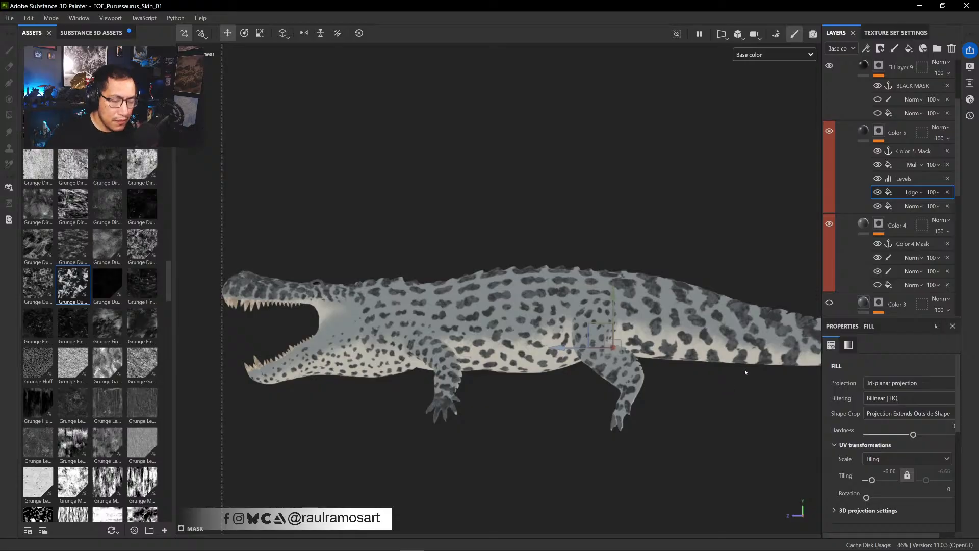
pyautogui.click(868, 134)
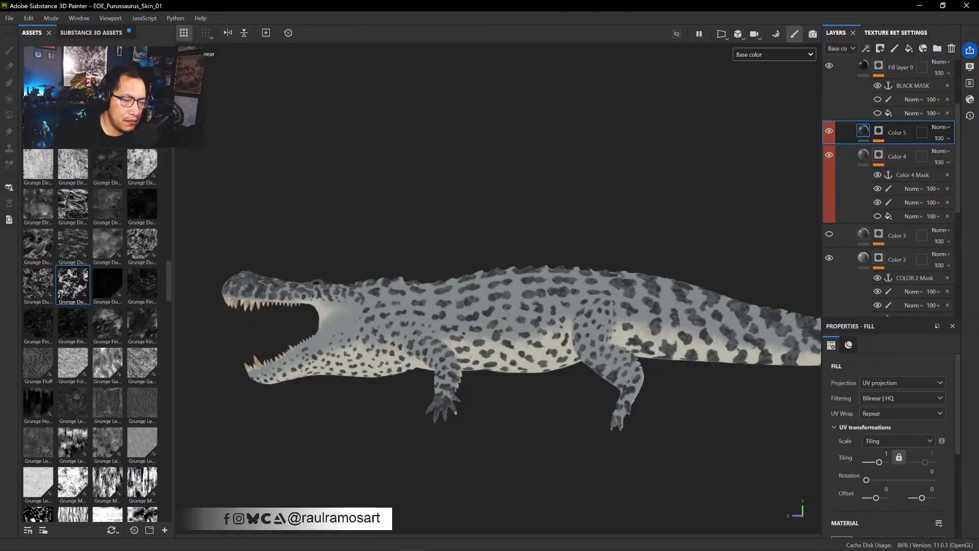
pyautogui.moveTo(860, 128)
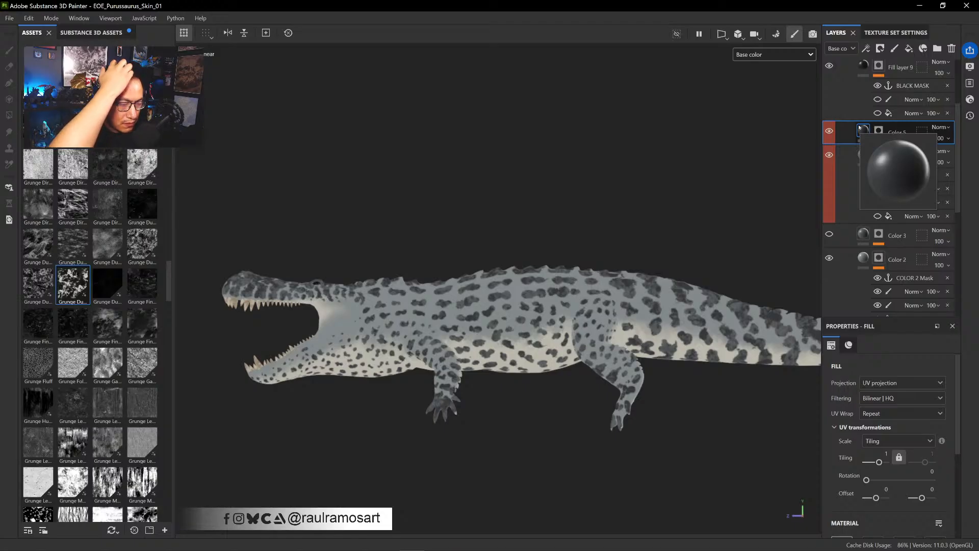
pyautogui.click(637, 210)
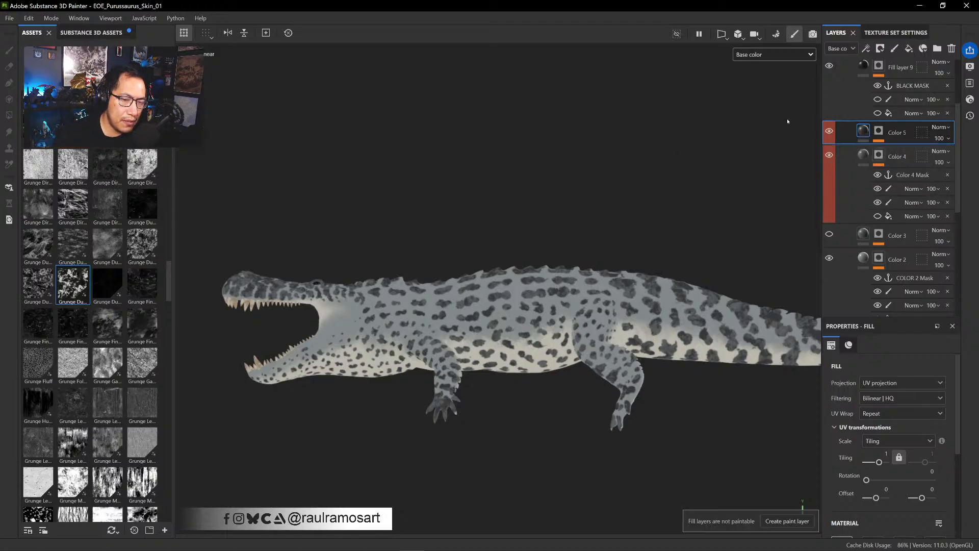
pyautogui.click(829, 131)
pyautogui.click(830, 132)
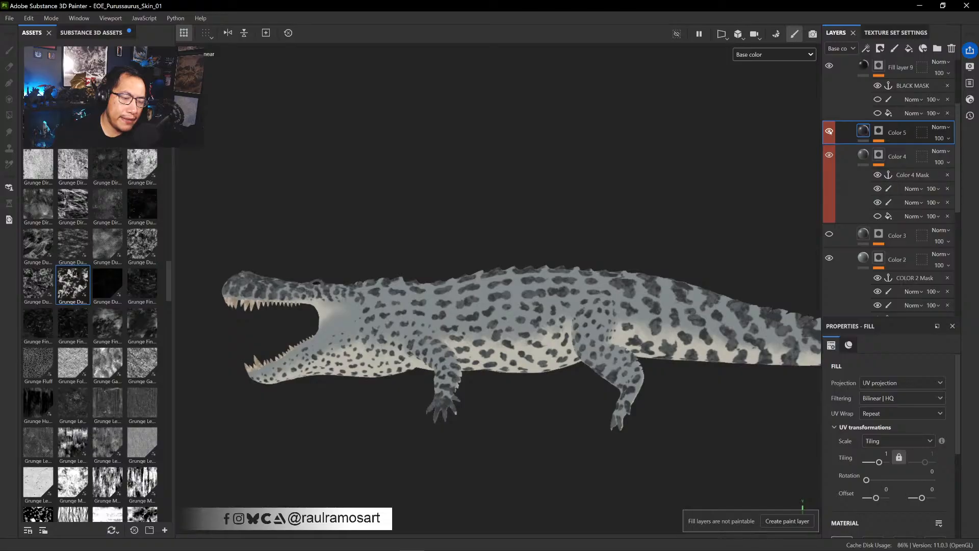
pyautogui.click(863, 157)
pyautogui.click(866, 164)
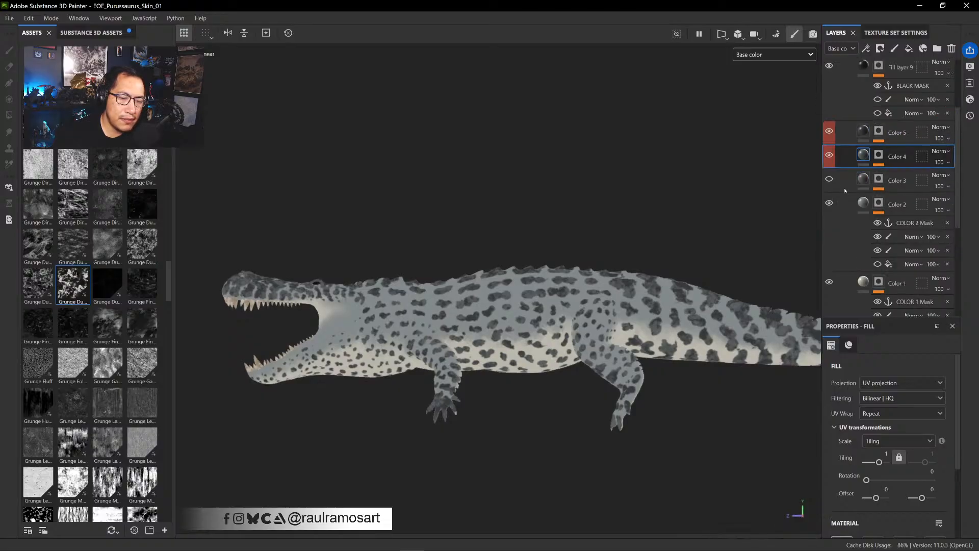
# - Make the Color 3 layer visible and compare the skin with Color 4 and Color 5 switched off and on
pyautogui.click(829, 179)
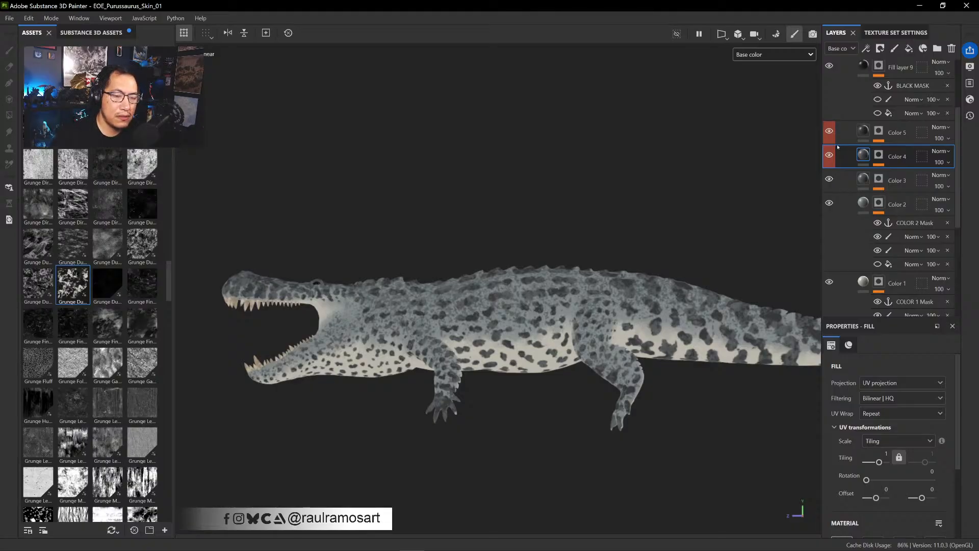
pyautogui.click(827, 156)
pyautogui.click(827, 156)
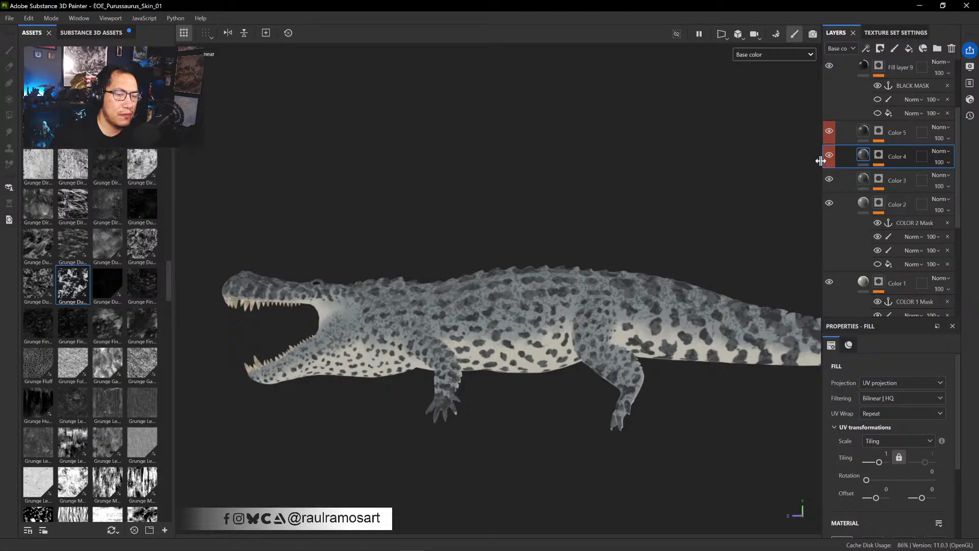
pyautogui.click(829, 130)
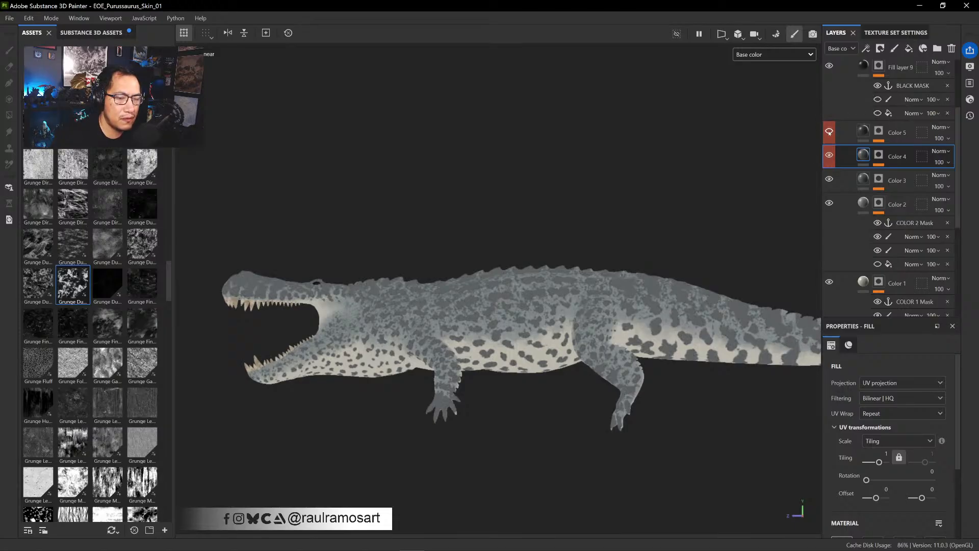
pyautogui.click(829, 130)
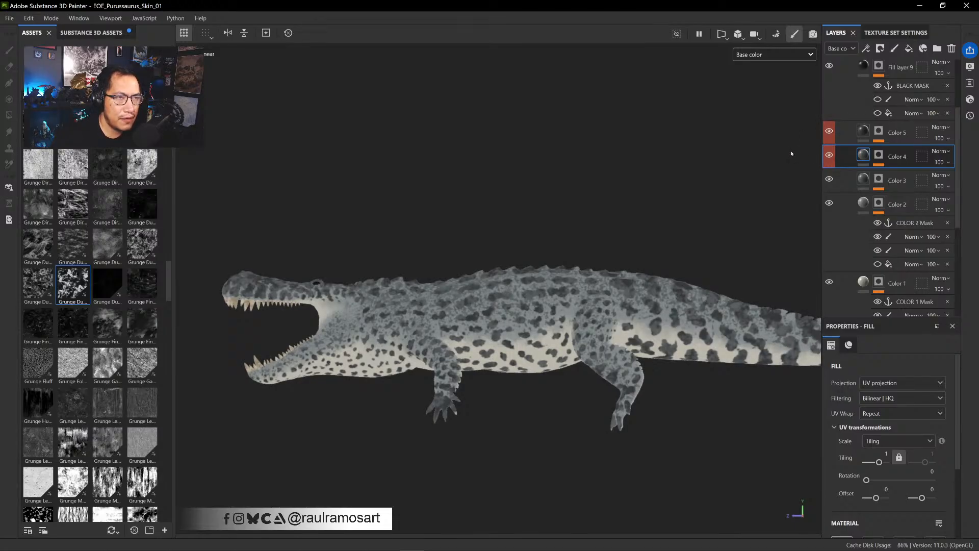
pyautogui.click(829, 131)
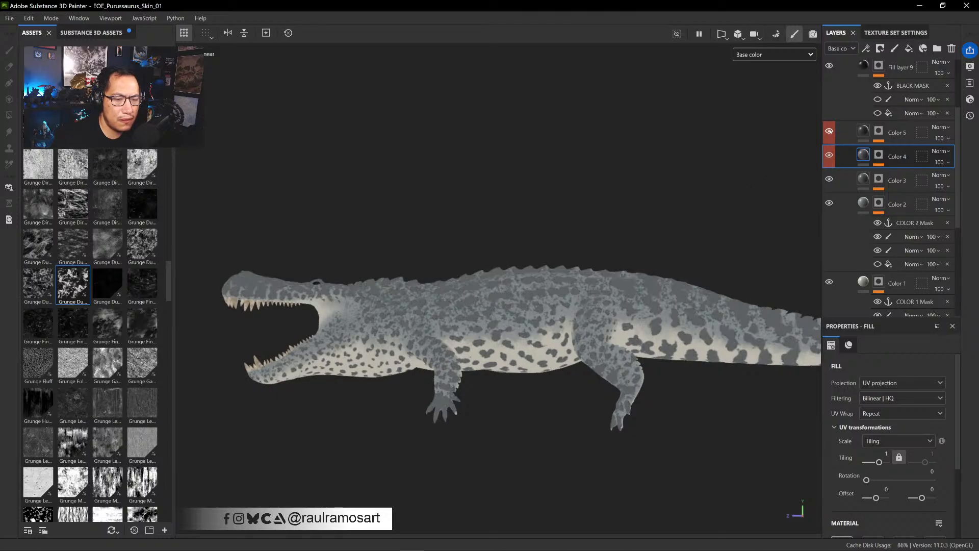
pyautogui.click(829, 131)
# - Select the Color 5 layer and toggle its visibility to check its contribution over the Color 3 pattern
pyautogui.click(864, 131)
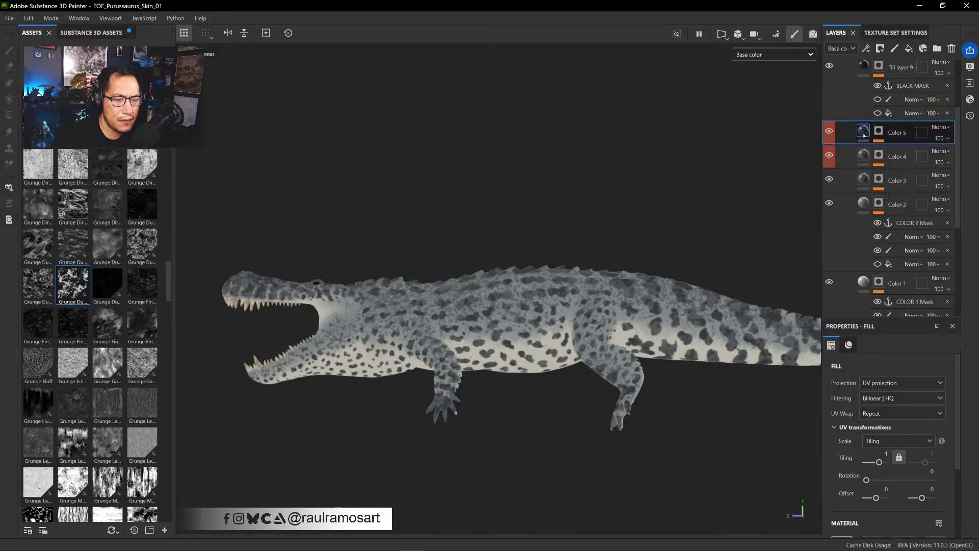
pyautogui.click(829, 130)
pyautogui.click(829, 131)
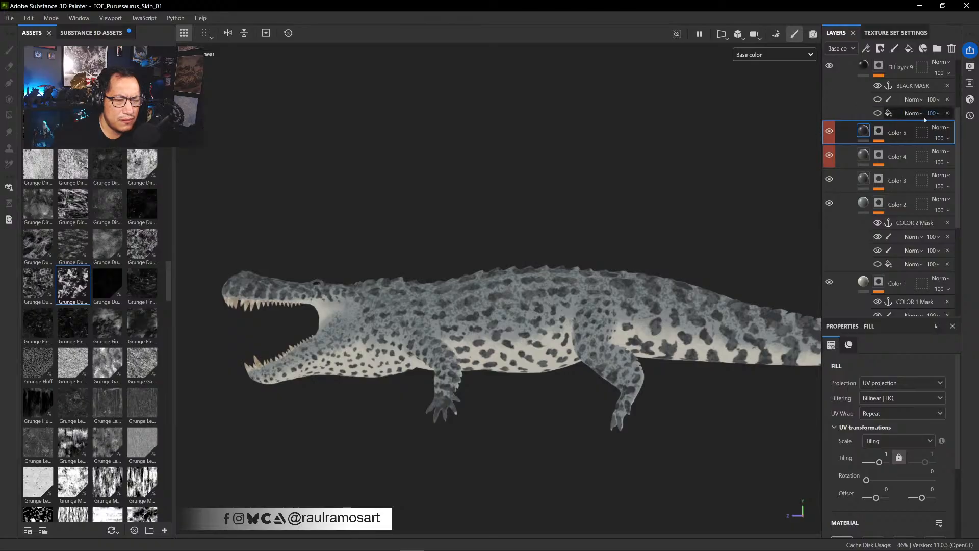
pyautogui.scroll(2, 957, 97)
pyautogui.moveTo(957, 96); pyautogui.dragTo(957, 95)
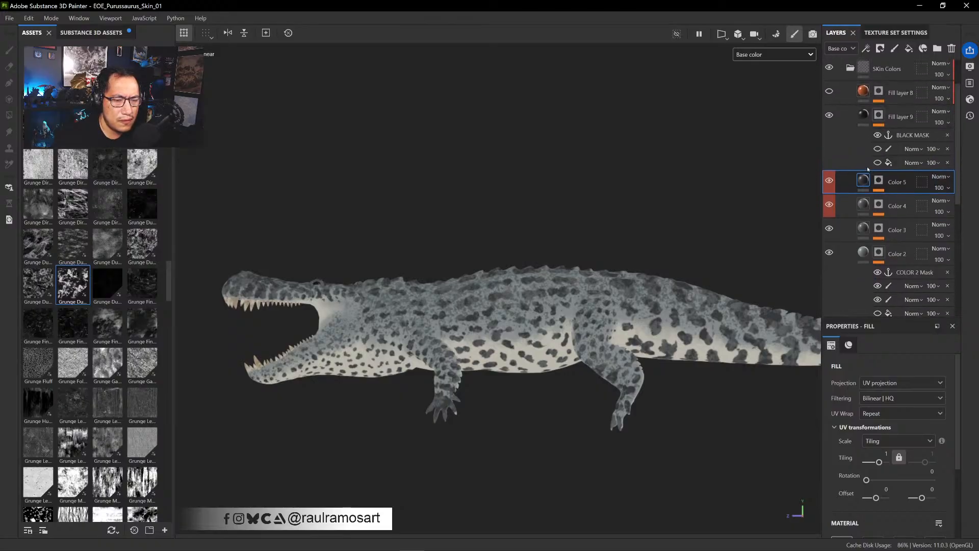
pyautogui.click(829, 180)
pyautogui.click(829, 180)
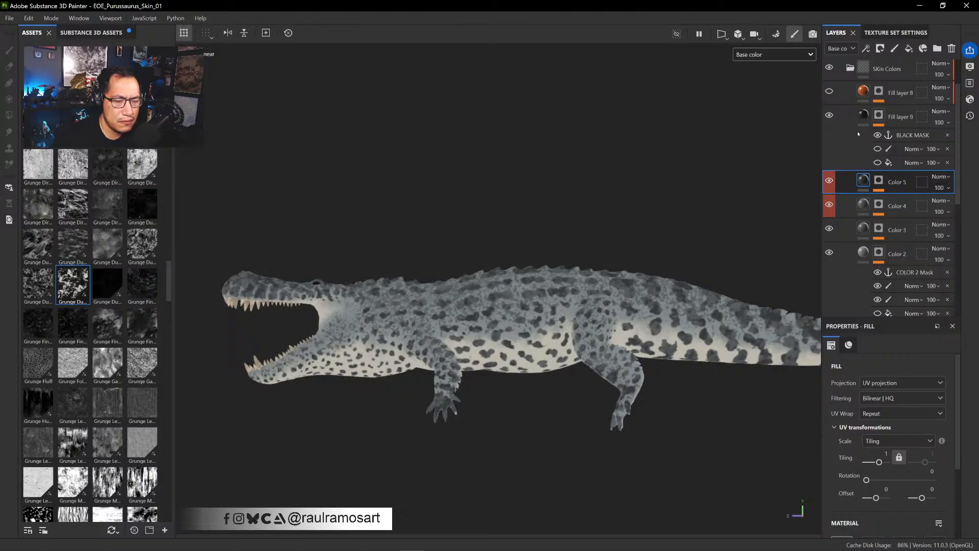
# - Hide Fill layer 9 and compare the body with Color 5 off and on
pyautogui.click(862, 115)
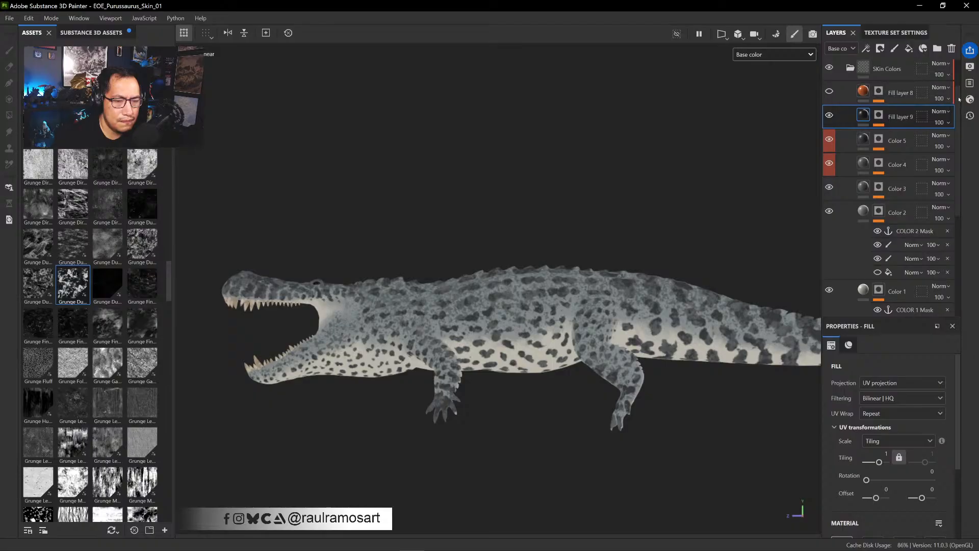
pyautogui.scroll(2, 956, 94)
pyautogui.scroll(1, 957, 95)
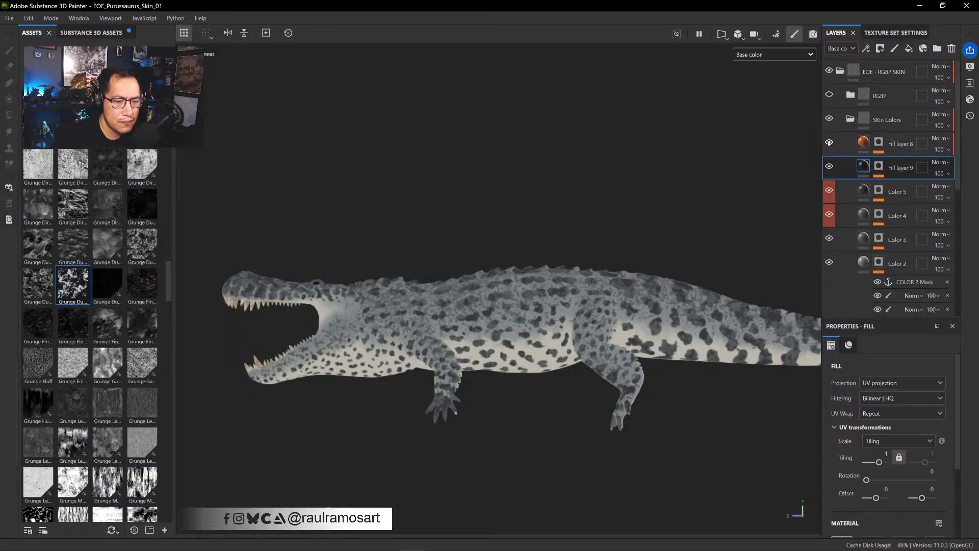
pyautogui.click(828, 168)
pyautogui.click(828, 190)
pyautogui.click(829, 190)
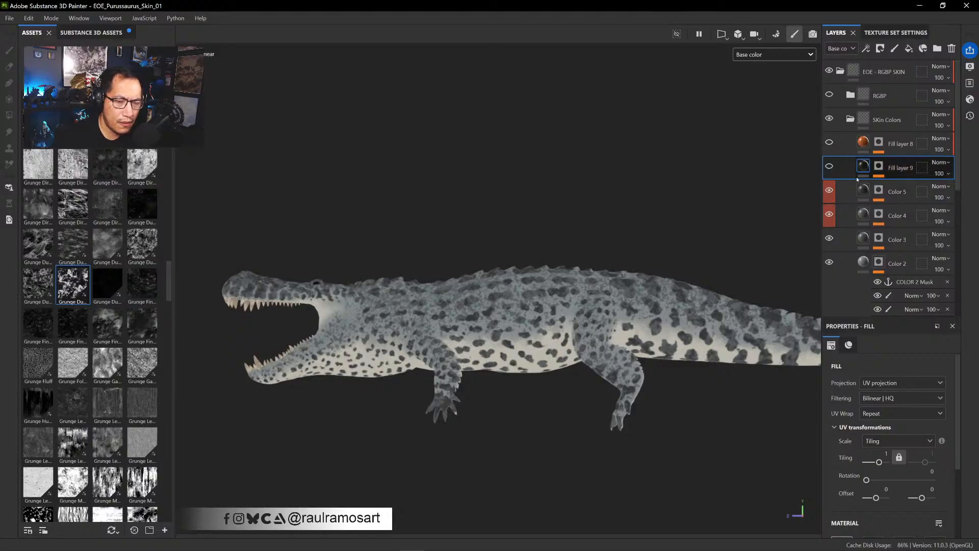
pyautogui.click(847, 192)
pyautogui.click(830, 190)
pyautogui.click(830, 190)
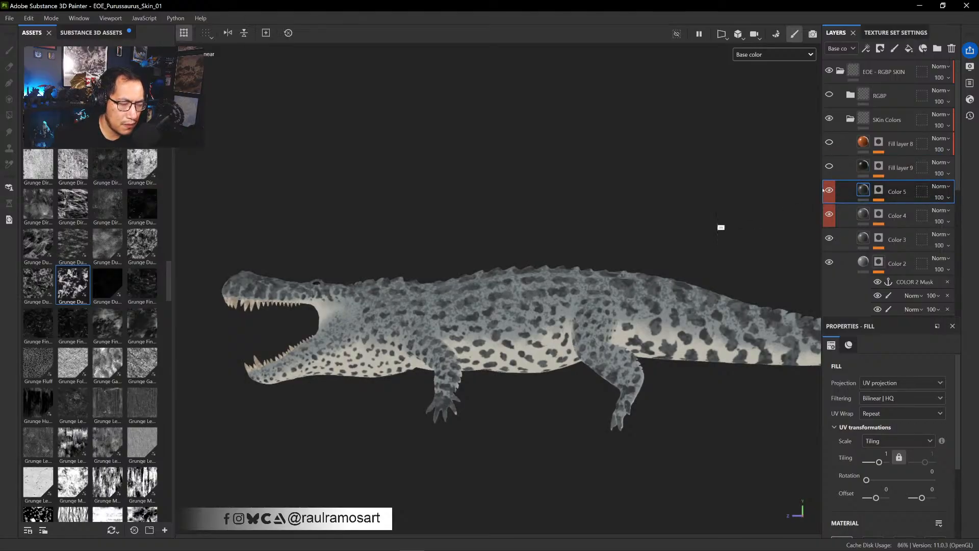
pyautogui.keyDown('alt'); pyautogui.moveTo(635, 203); pyautogui.dragTo(690, 199, button='middle'); pyautogui.keyUp('alt')
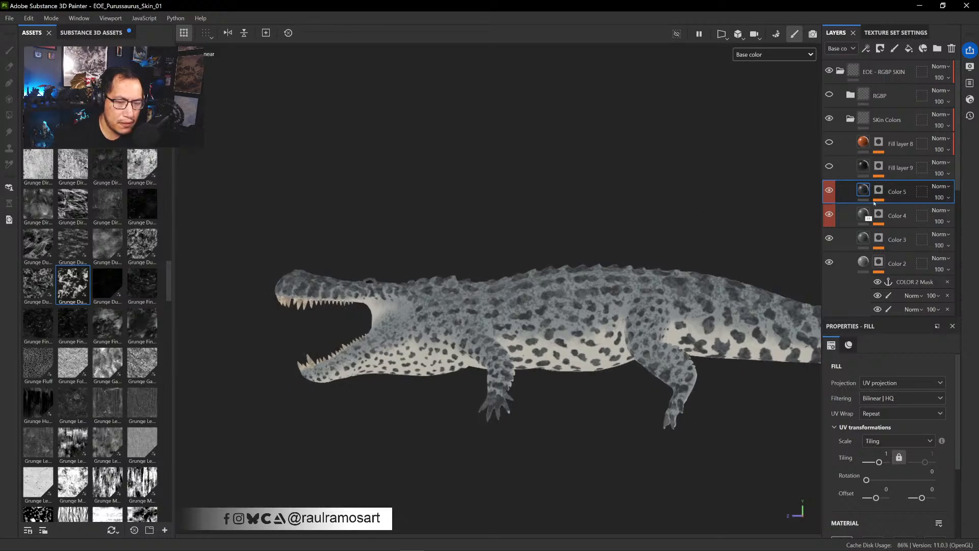
# - Rename Fill layer 9 as Color 6 and make it visible
pyautogui.doubleClick(900, 168)
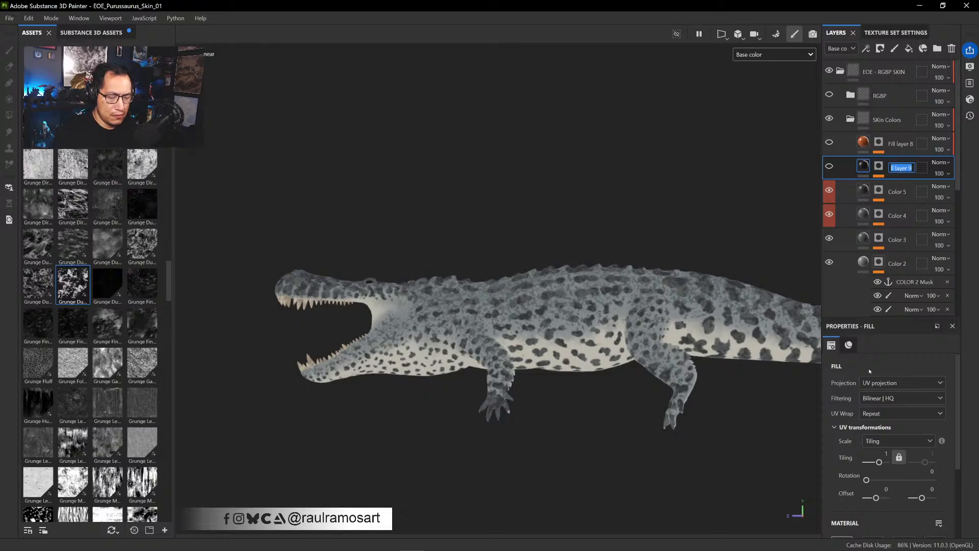
pyautogui.write('Color')
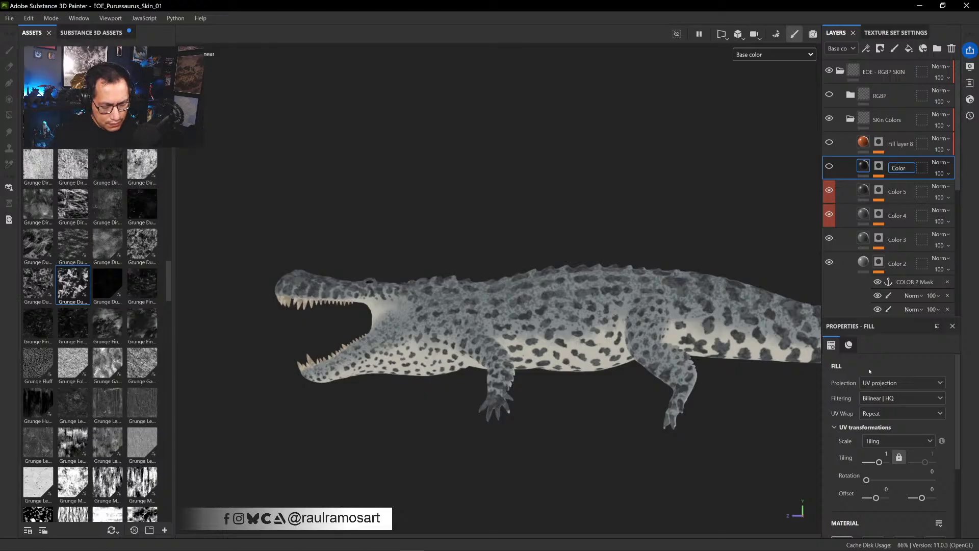
pyautogui.write(' 6')
pyautogui.press('Return')
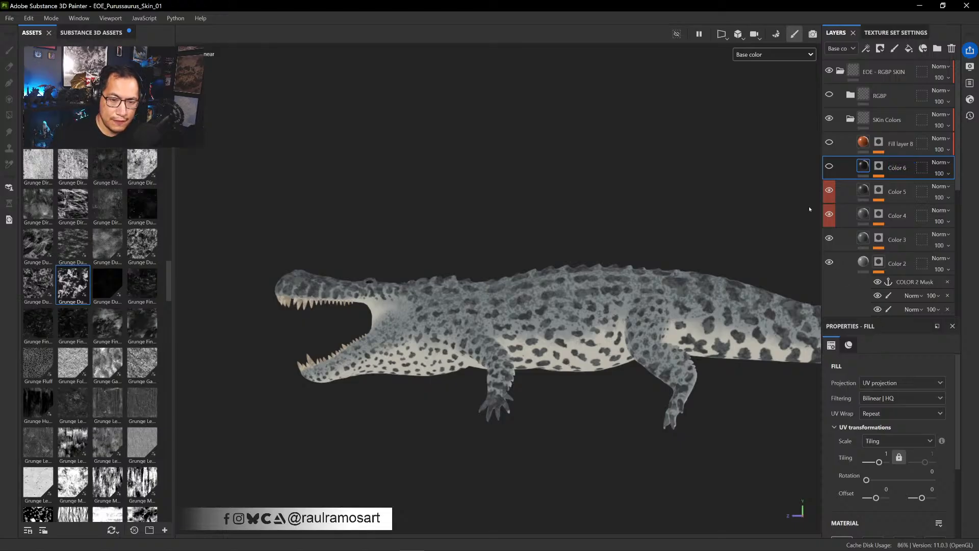
pyautogui.click(829, 165)
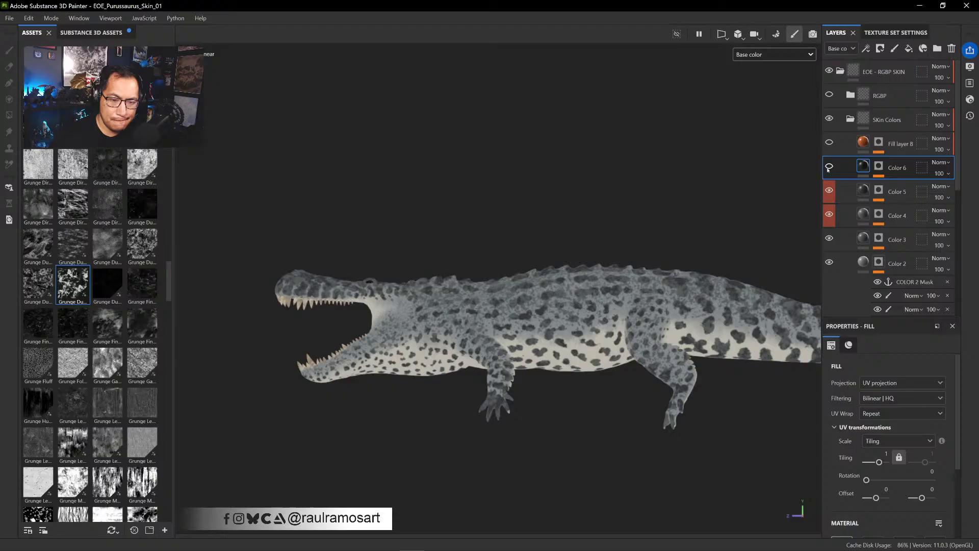
# - Delete the paint and fill effects from the Color 6 mask and rename its BLACK MASK anchor point as Color 6
pyautogui.click(878, 166)
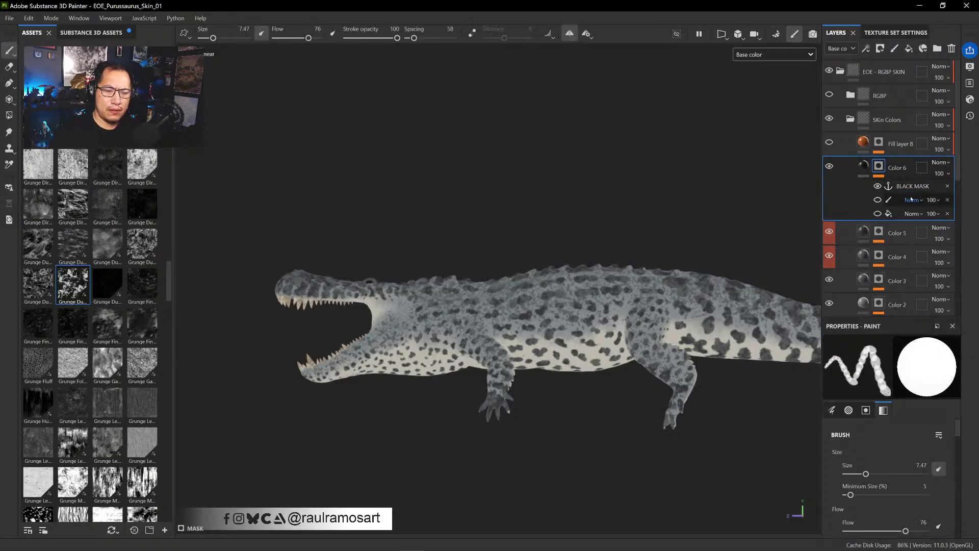
pyautogui.click(948, 199)
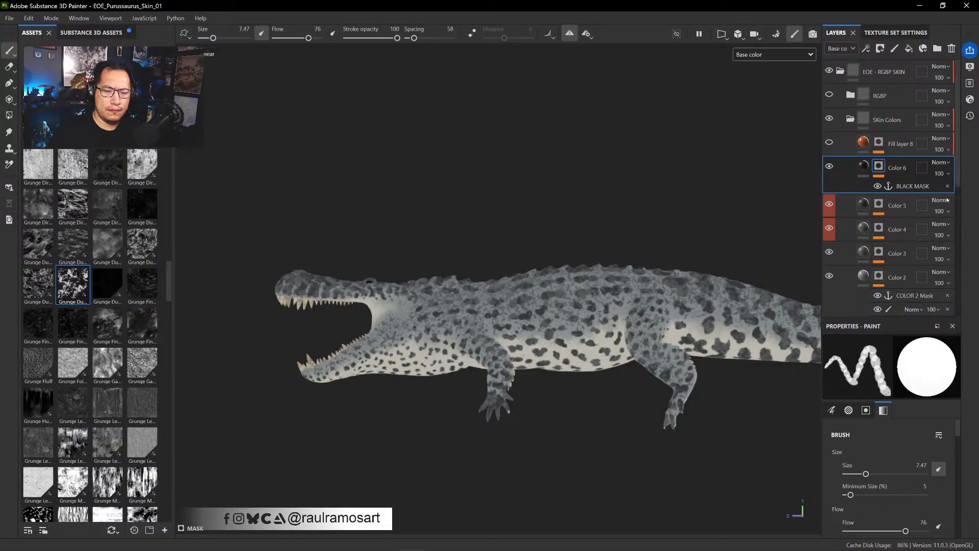
pyautogui.doubleClick(920, 186)
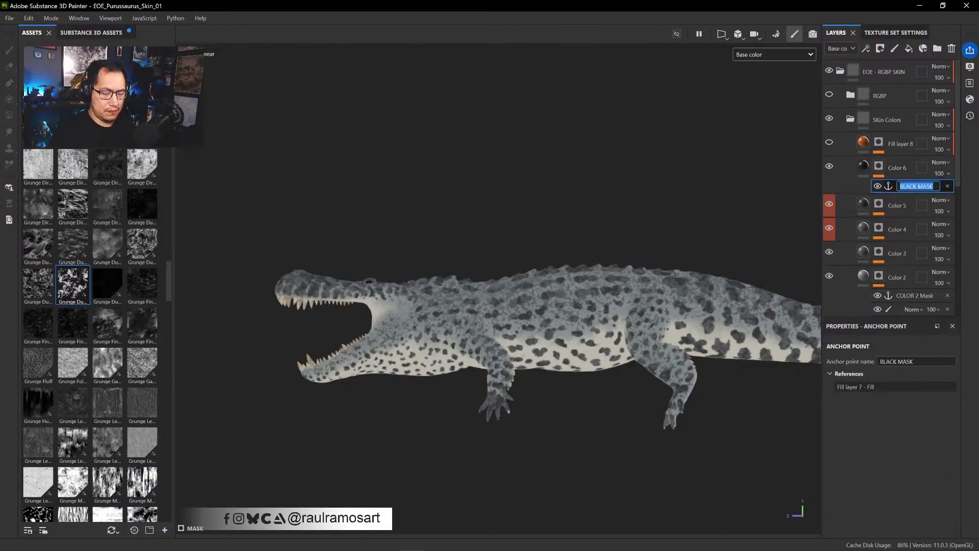
pyautogui.write('Color')
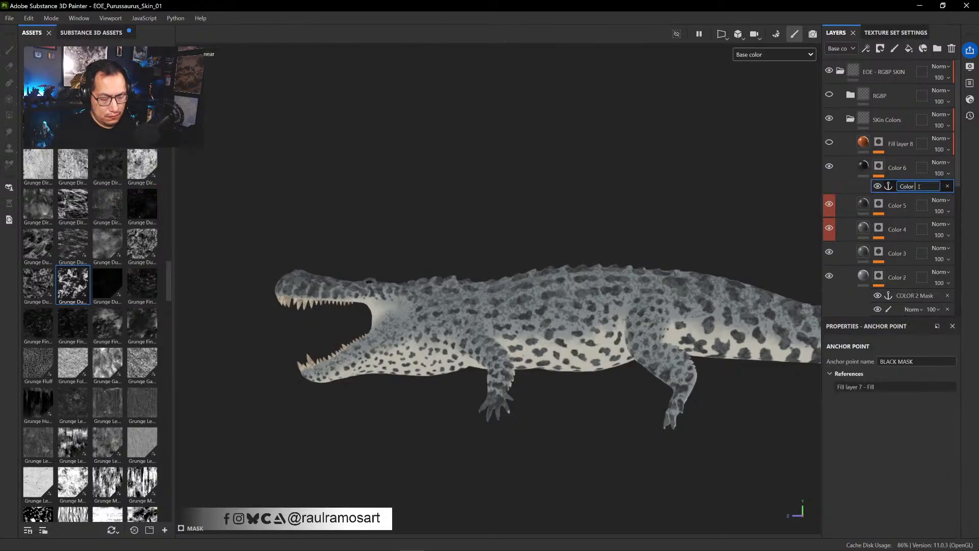
pyautogui.write(' 6')
pyautogui.press('Return')
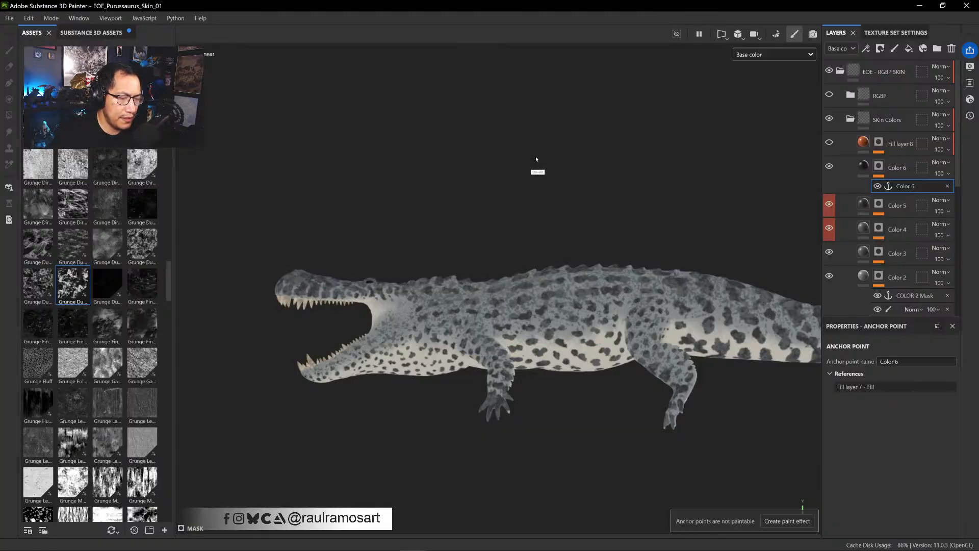
# - Hide the Color 6 layer and select the Color 5 layer
pyautogui.keyDown('ctrl'); pyautogui.keyDown('alt'); pyautogui.moveTo(554, 157); pyautogui.dragTo(500, 159); pyautogui.keyUp('alt'); pyautogui.keyUp('ctrl')
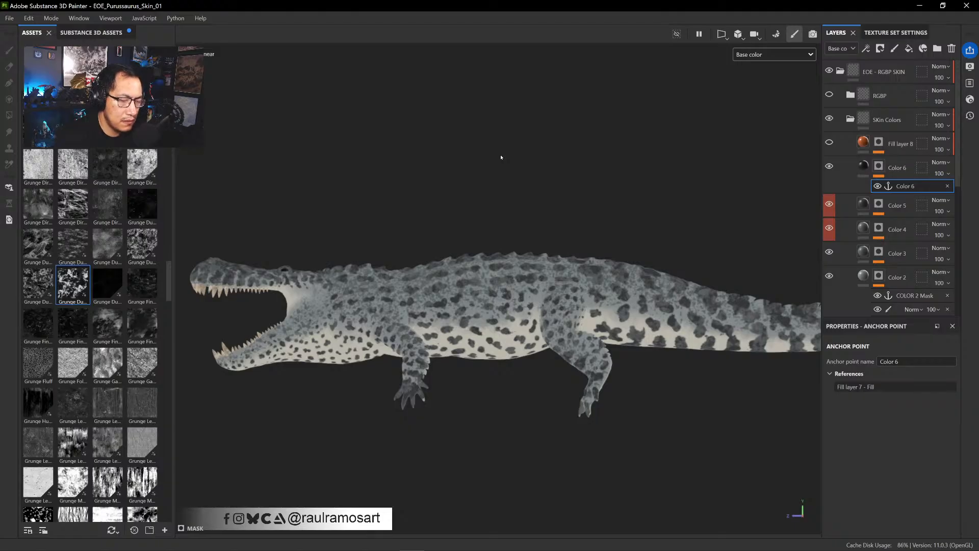
pyautogui.click(864, 167)
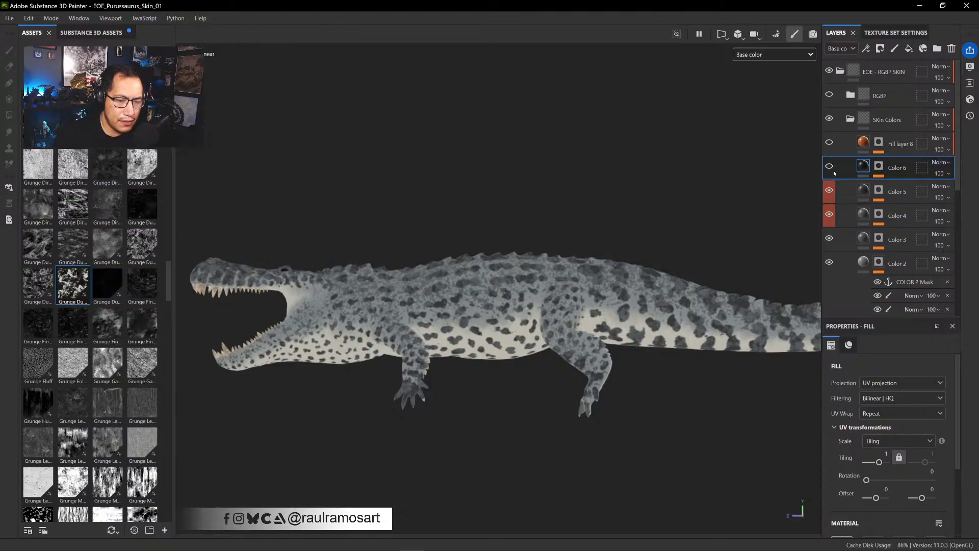
pyautogui.click(829, 191)
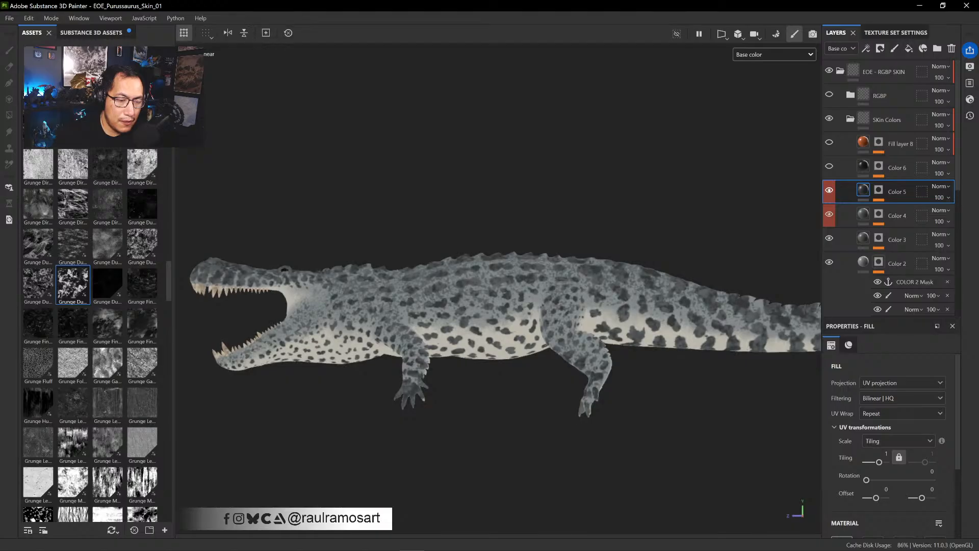
# - Remove the red color tags from the Color 5 and Color 4 layers
pyautogui.rightClick(829, 218)
pyautogui.click(856, 281)
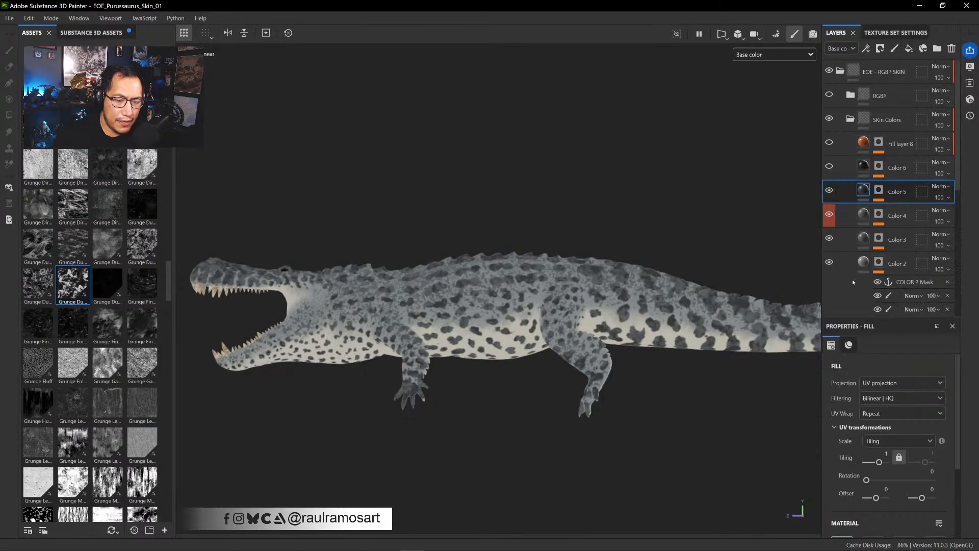
pyautogui.rightClick(832, 218)
pyautogui.click(856, 280)
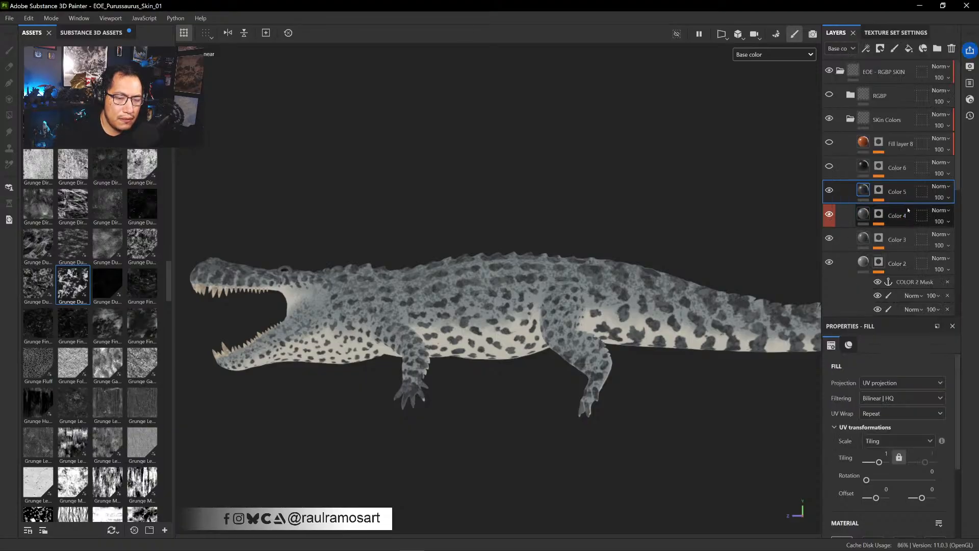
pyautogui.click(832, 222)
pyautogui.rightClick(830, 223)
pyautogui.click(856, 280)
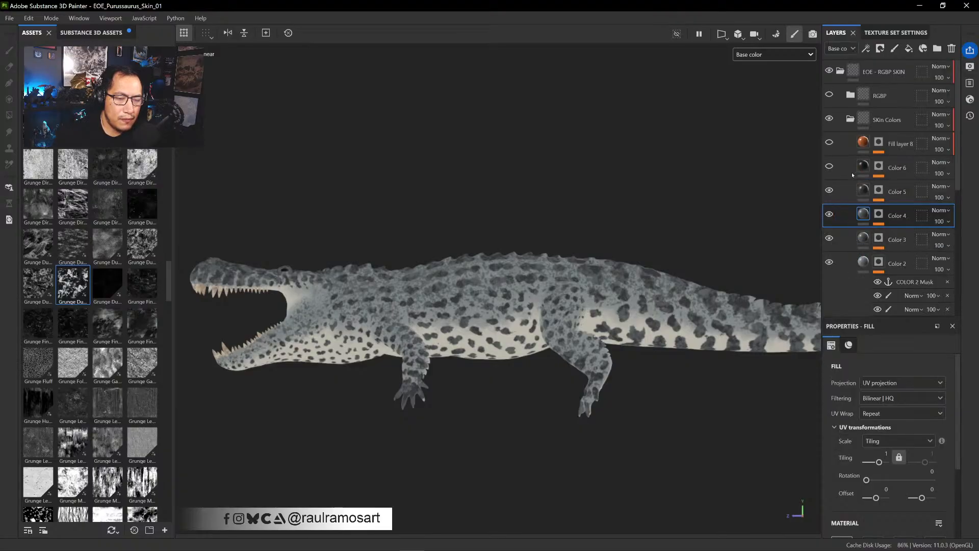
# - Make the Color 6 layer visible and select its mask for painting
pyautogui.click(883, 166)
pyautogui.click(862, 168)
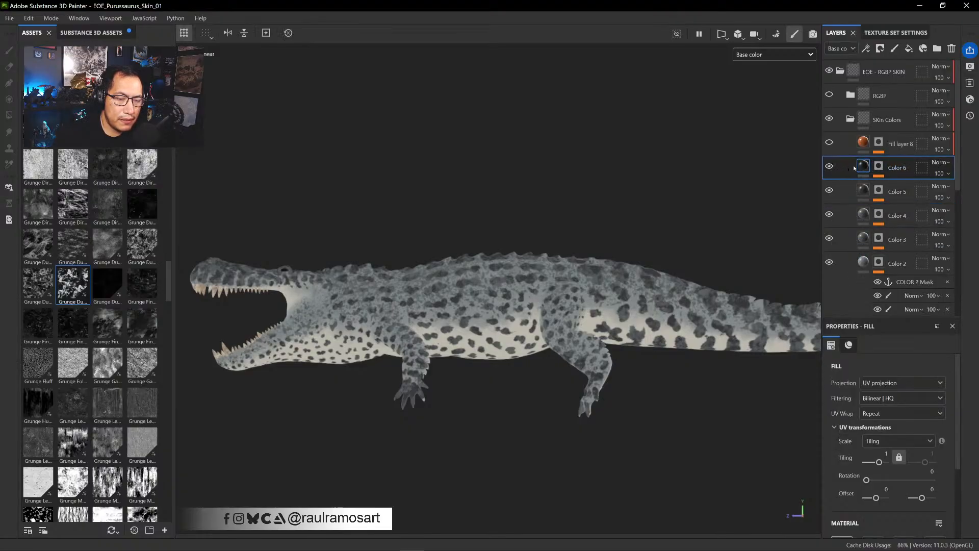
pyautogui.click(878, 166)
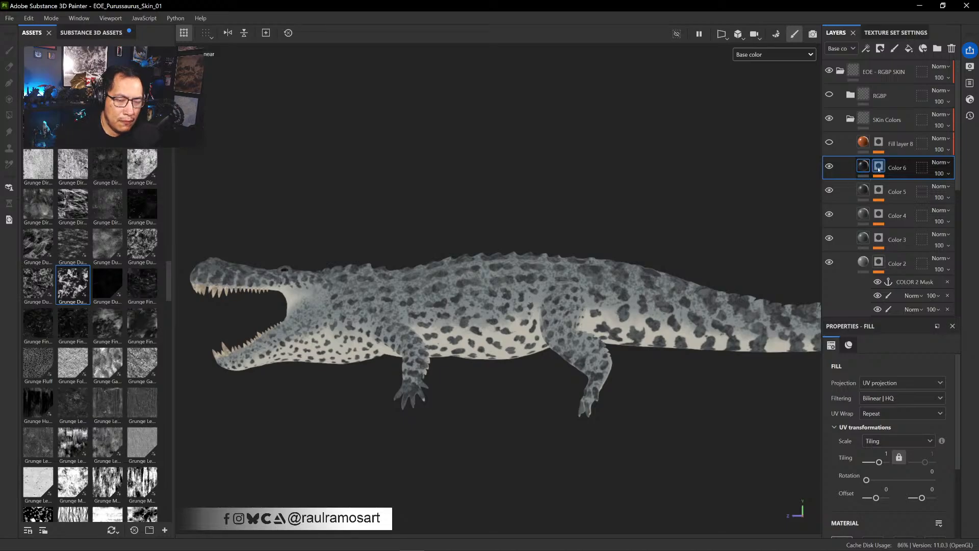
pyautogui.press('1')
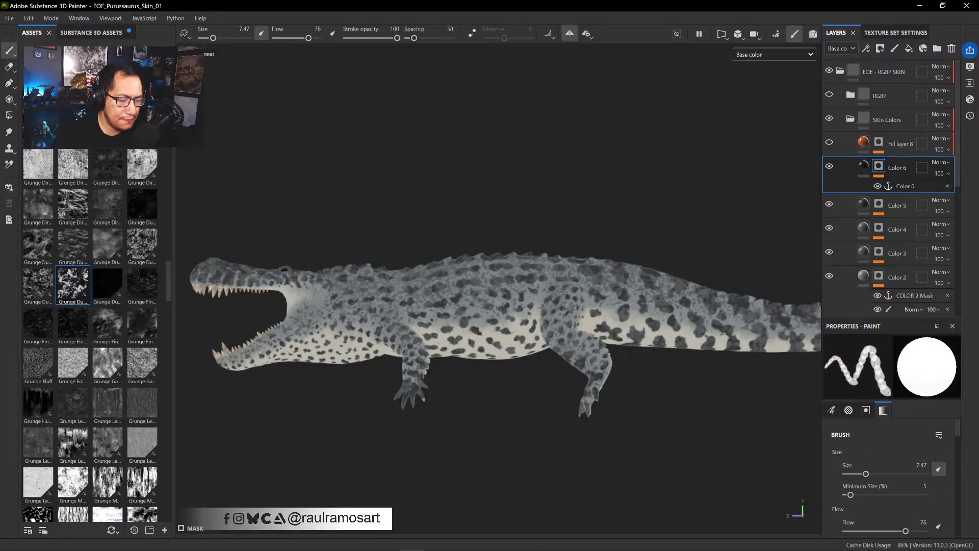
# - Switch to Photoshop, show and select the Color 02 layer, and sample the orange of the crocodile's throat
pyautogui.moveTo(561, 546)
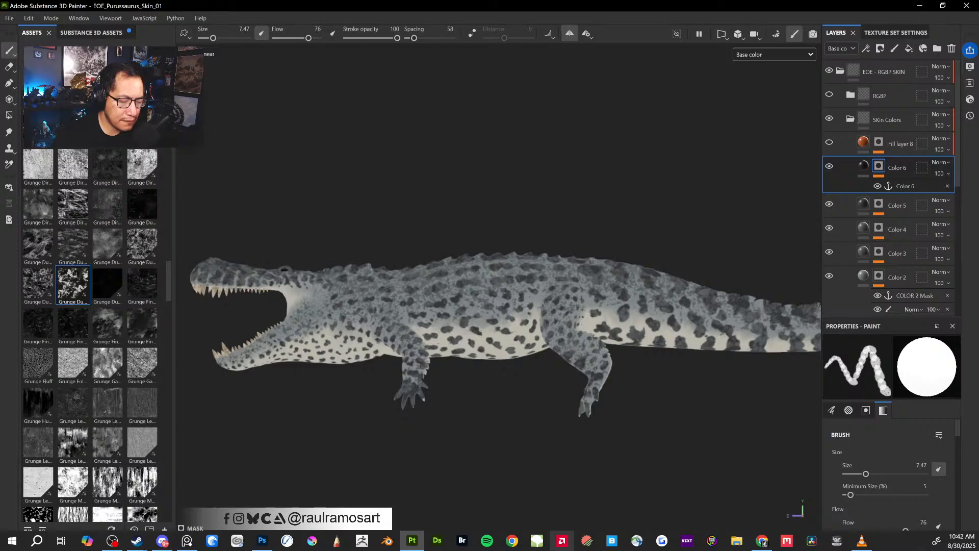
pyautogui.click(262, 540)
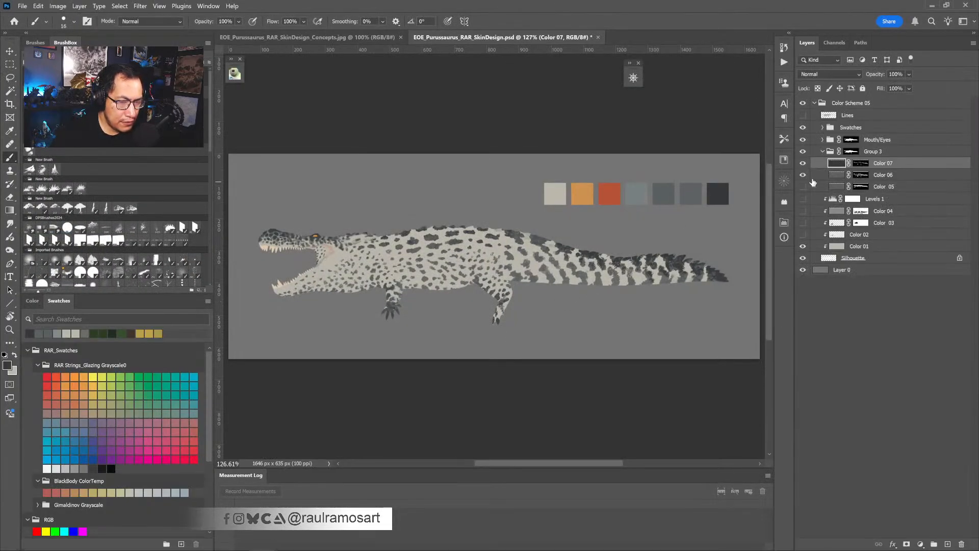
pyautogui.click(803, 235)
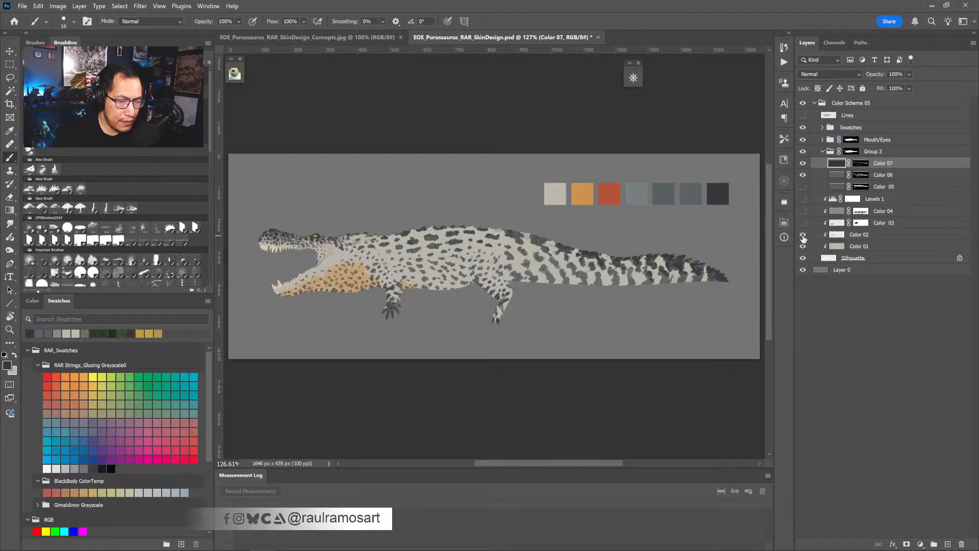
pyautogui.click(802, 235)
pyautogui.click(802, 235)
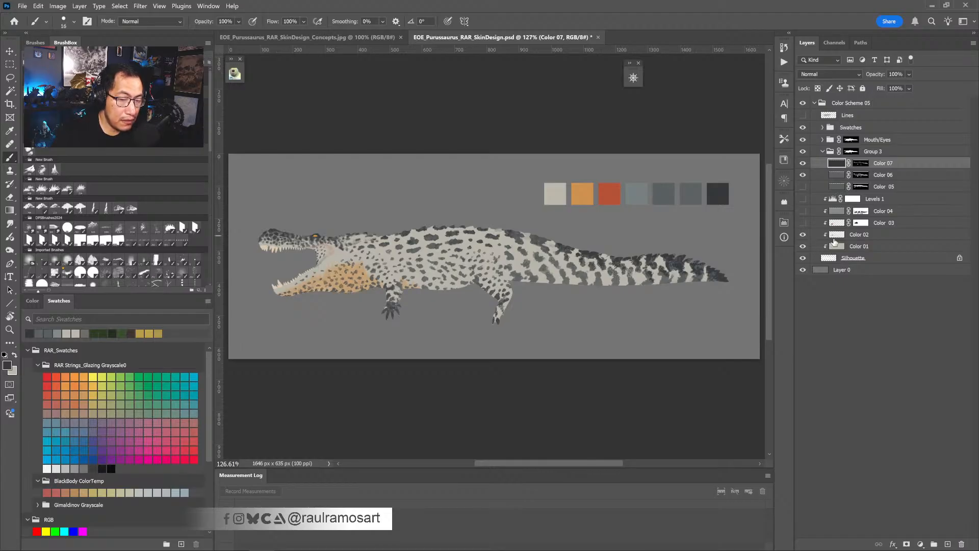
pyautogui.click(832, 238)
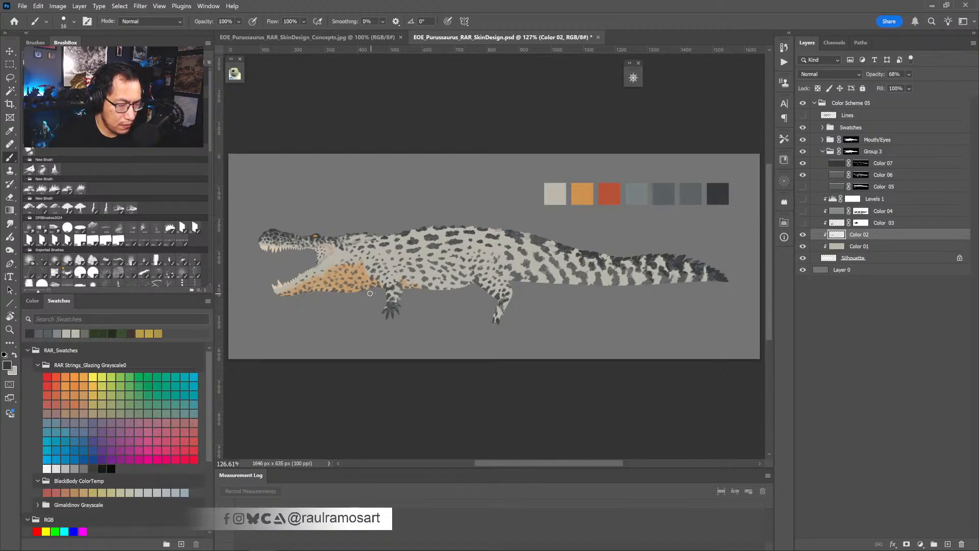
pyautogui.keyDown('alt'); pyautogui.click(360, 270); pyautogui.keyUp('alt')
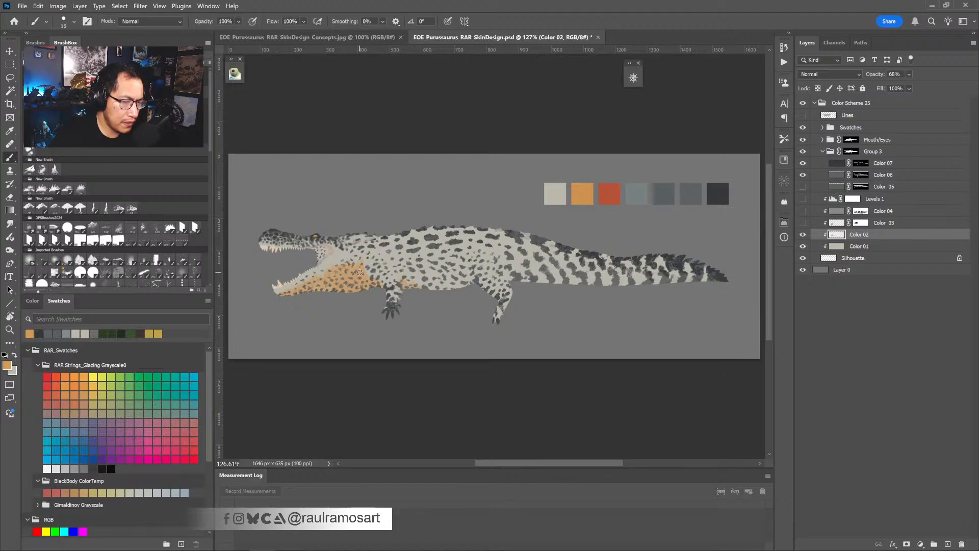
pyautogui.click(931, 5)
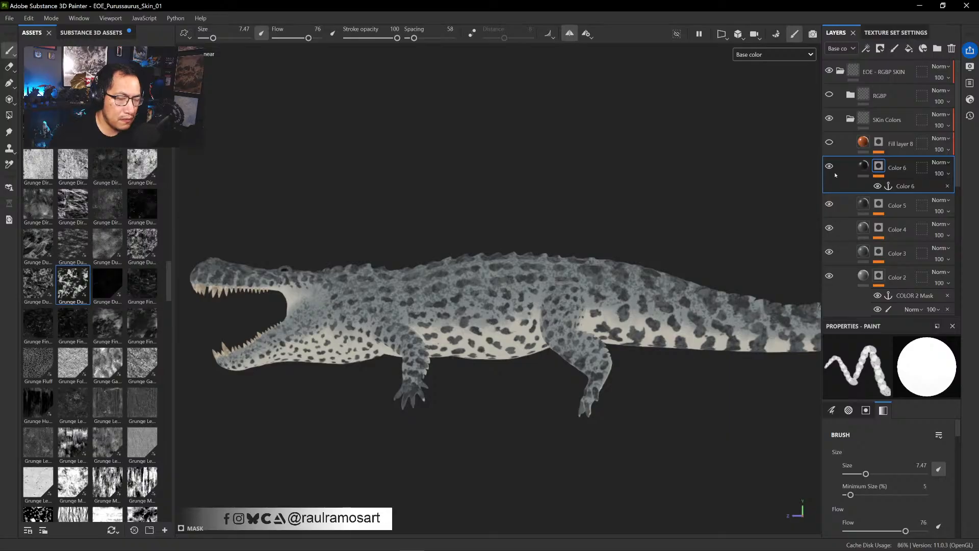
pyautogui.moveTo(502, 548)
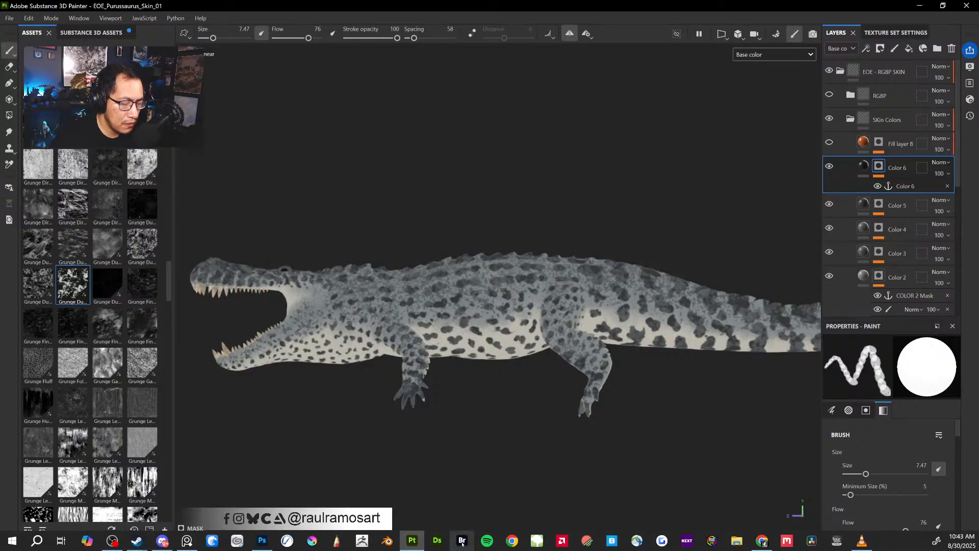
pyautogui.click(268, 542)
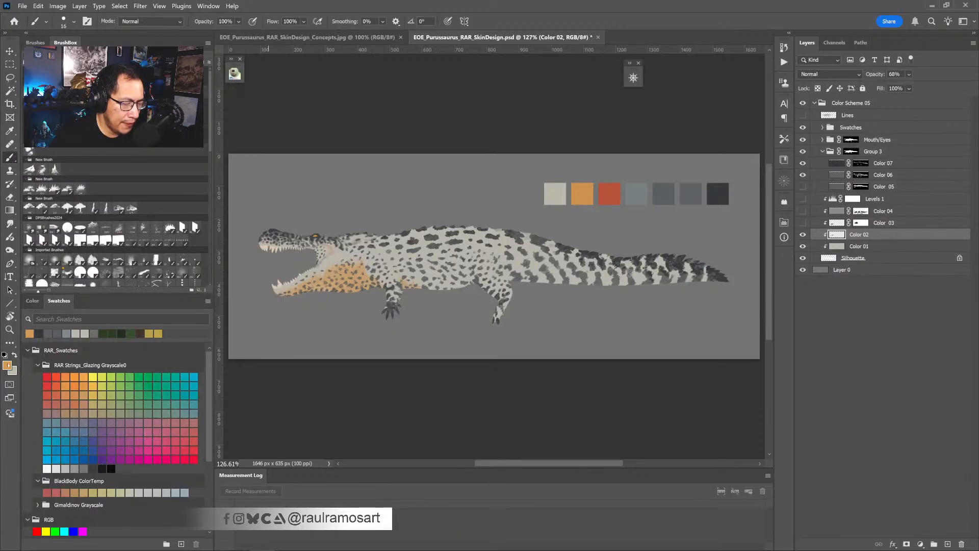
pyautogui.click(8, 365)
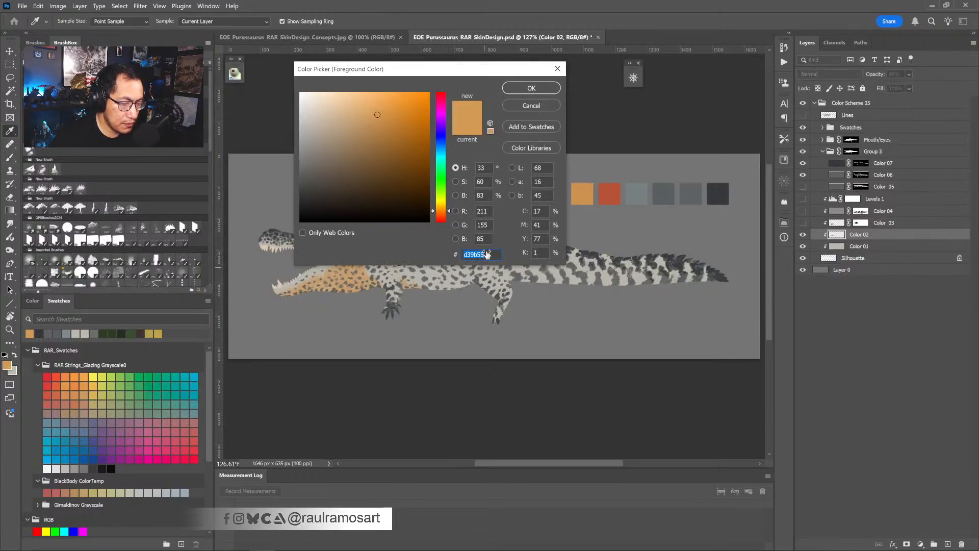
pyautogui.write('36383b')
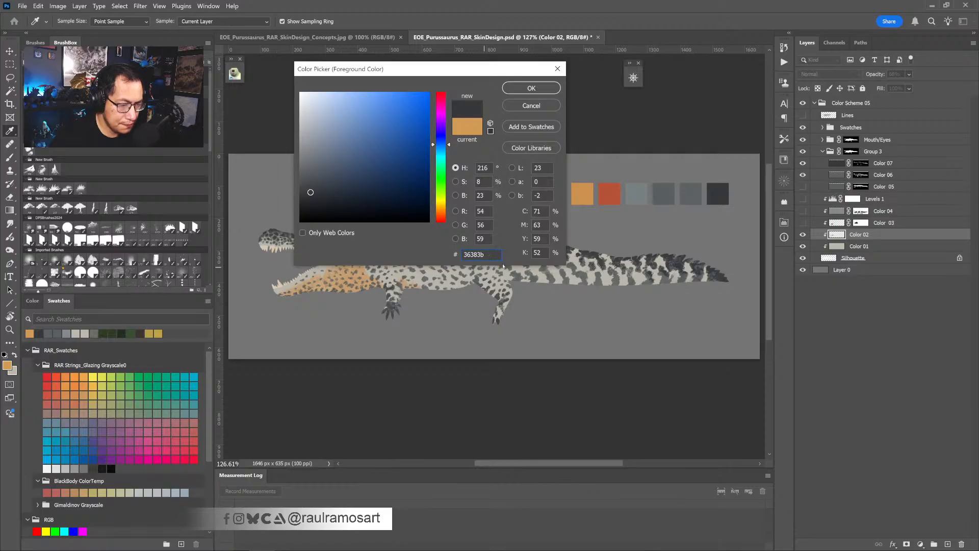
pyautogui.click(543, 104)
pyautogui.press('b')
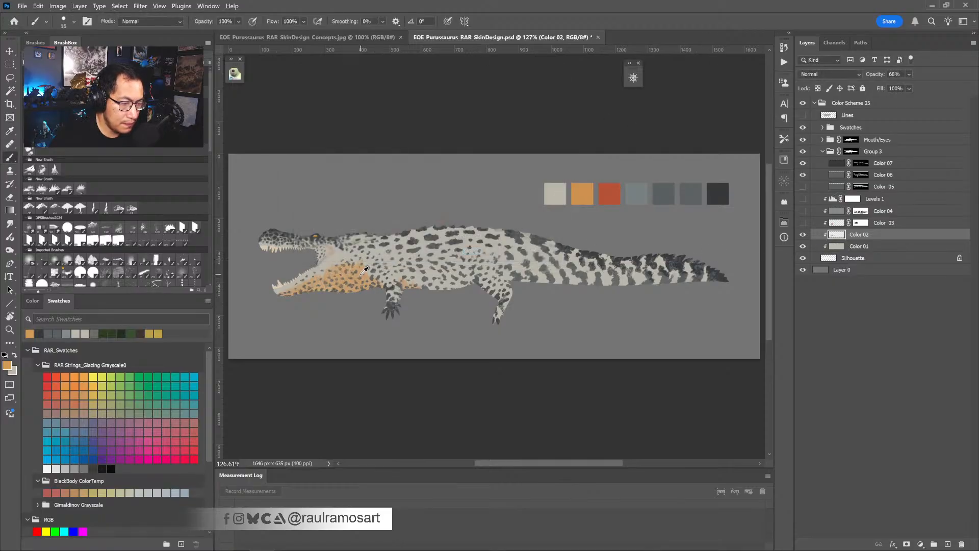
# - Sample the throat's orange again and copy its hex code d29556 from the foreground color
pyautogui.keyDown('alt'); pyautogui.click(362, 272); pyautogui.keyUp('alt')
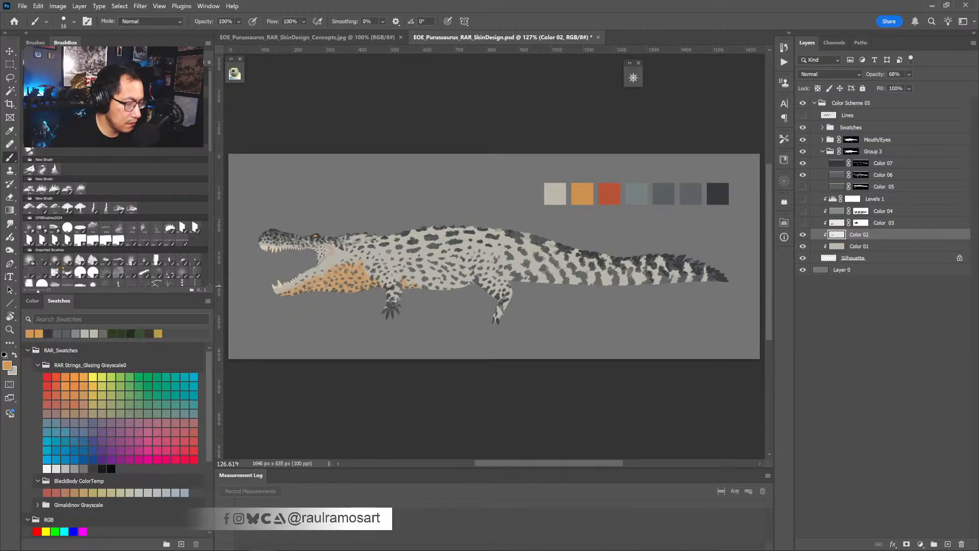
pyautogui.click(7, 365)
pyautogui.hotkey('ctrl', 'c')
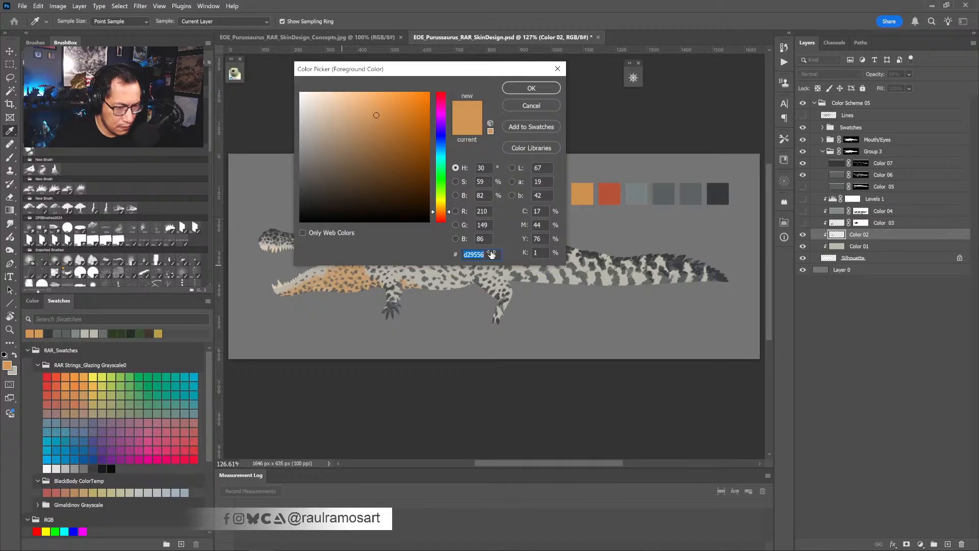
pyautogui.click(532, 88)
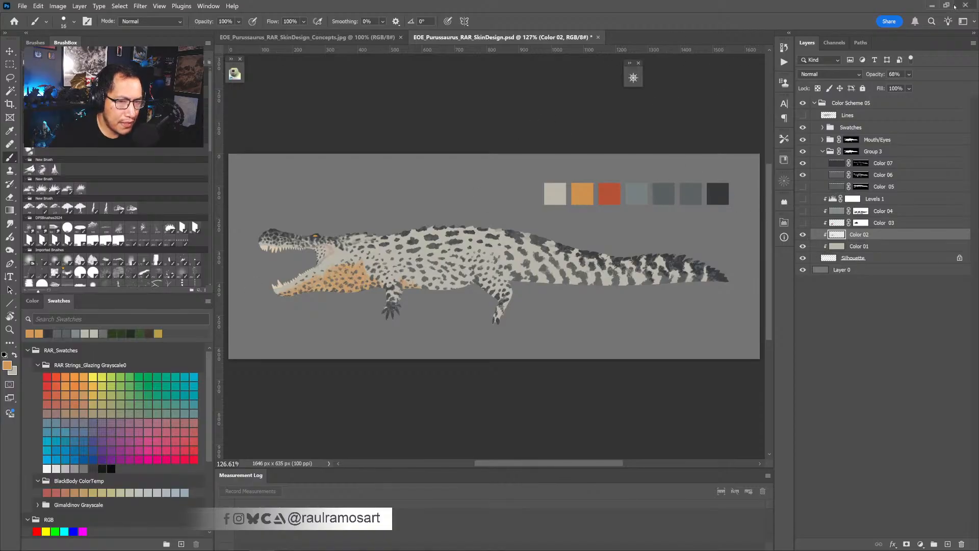
# - Switch back to Substance 3D Painter and set the Color 6 layer's base color to the copied hex d29556
pyautogui.click(932, 5)
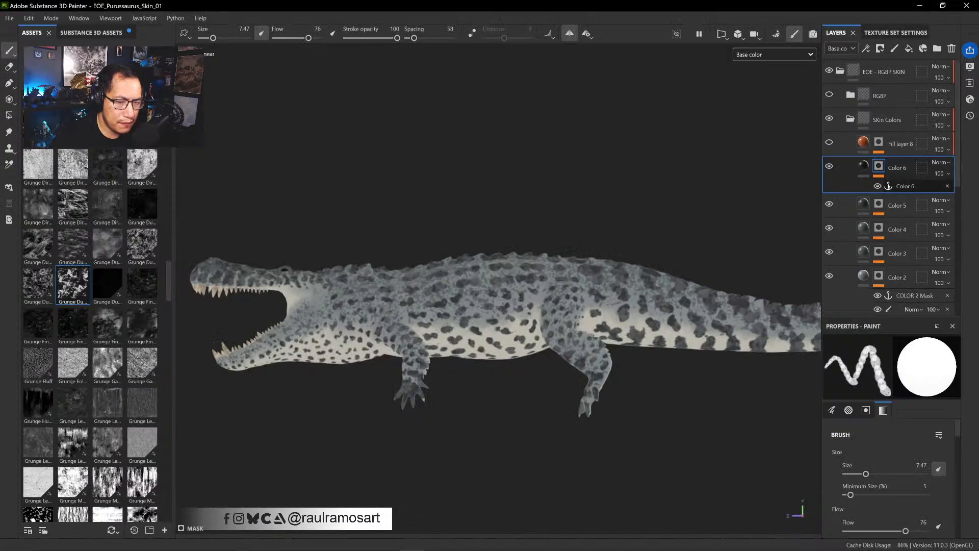
pyautogui.click(863, 169)
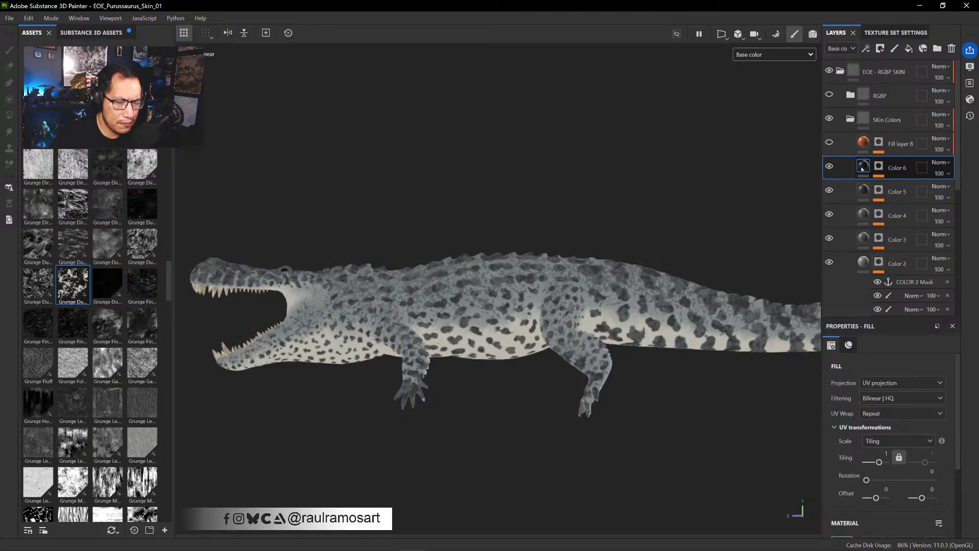
pyautogui.scroll(-4, 907, 512)
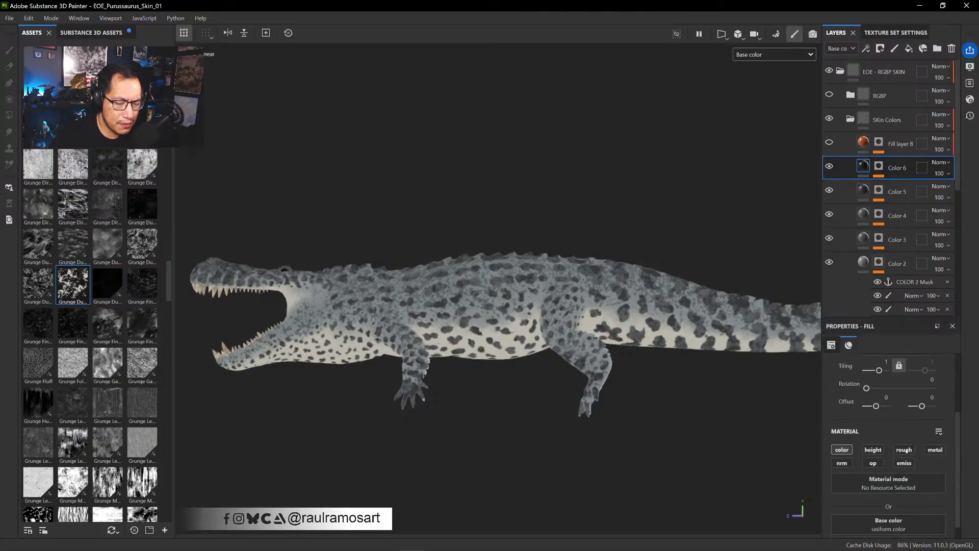
pyautogui.click(879, 525)
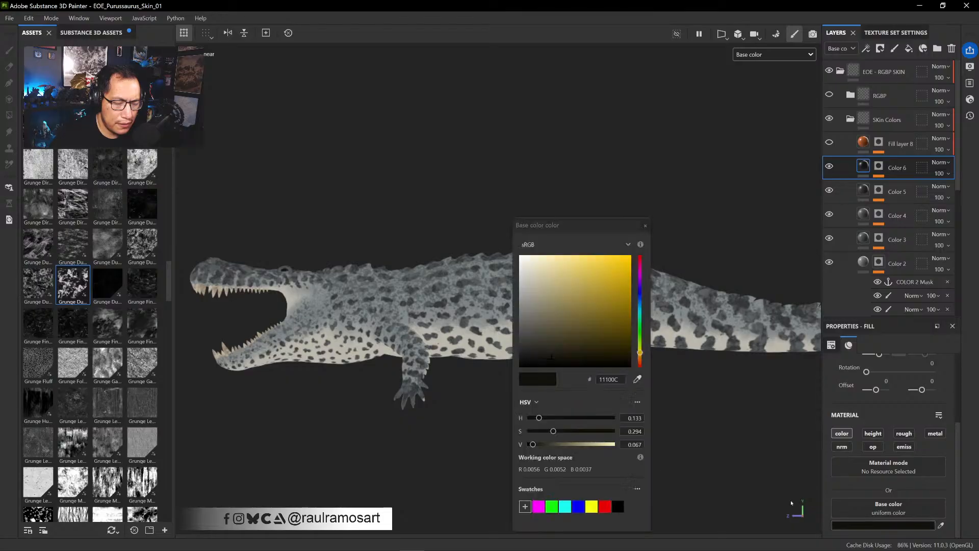
pyautogui.click(616, 379)
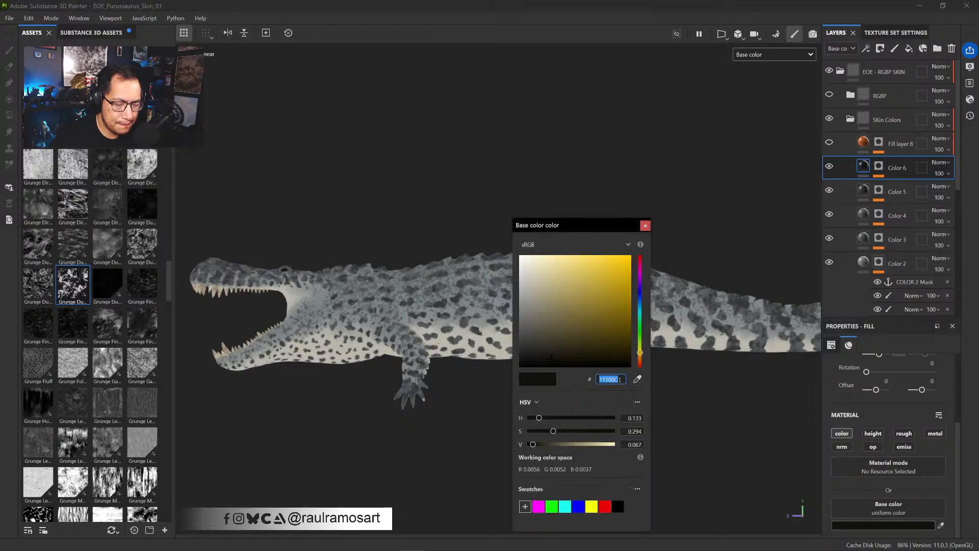
pyautogui.hotkey('ctrl', 'v')
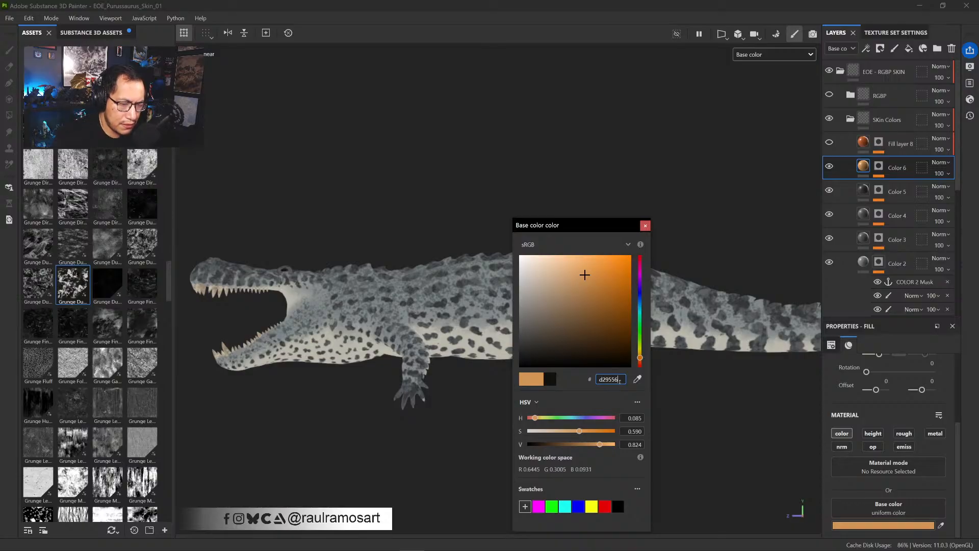
pyautogui.click(644, 225)
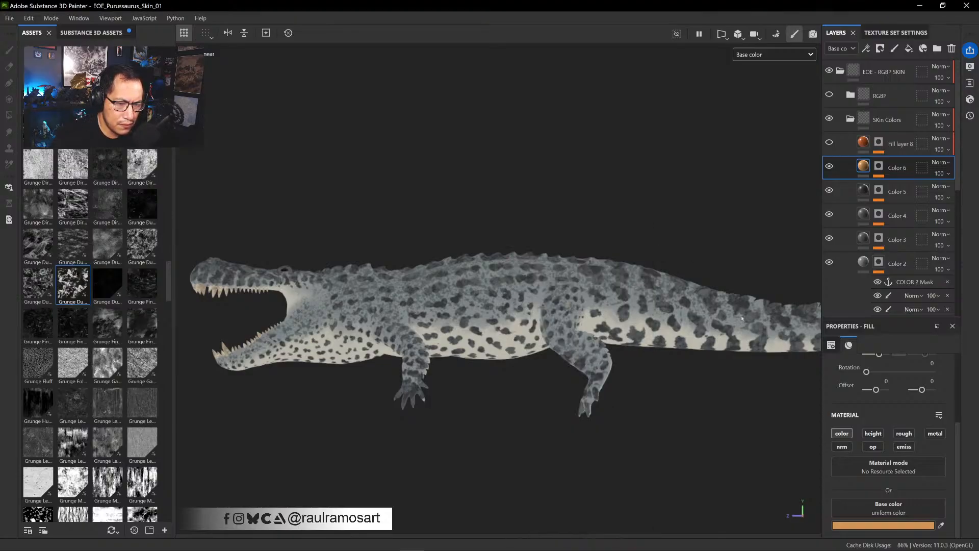
# - Add a paint effect to the Color 6 mask and place it below the Color 6 anchor point
pyautogui.click(878, 166)
pyautogui.click(878, 175)
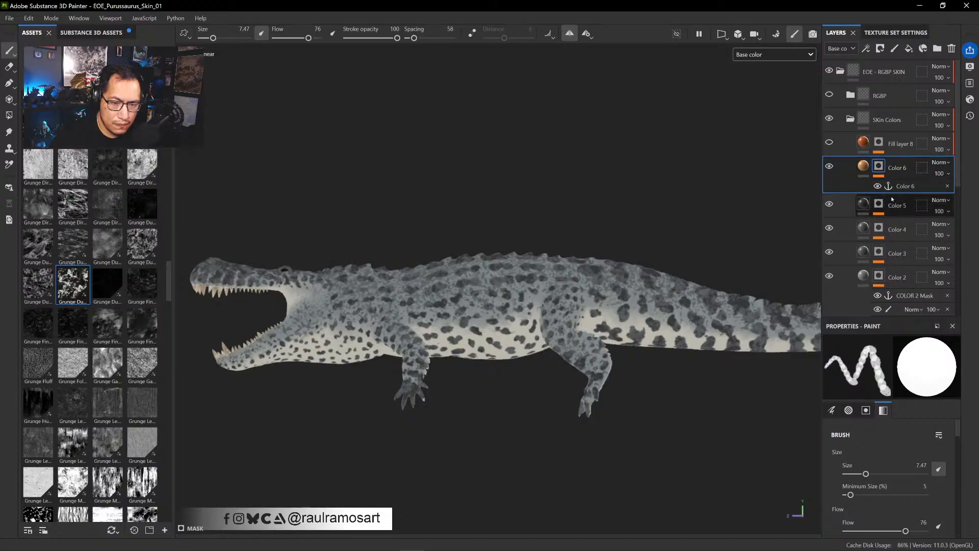
pyautogui.rightClick(904, 188)
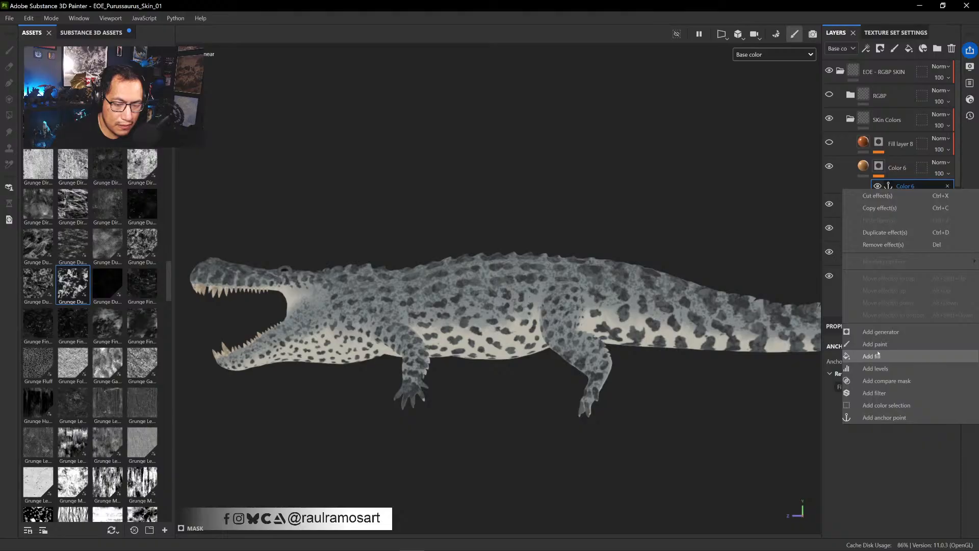
pyautogui.click(875, 343)
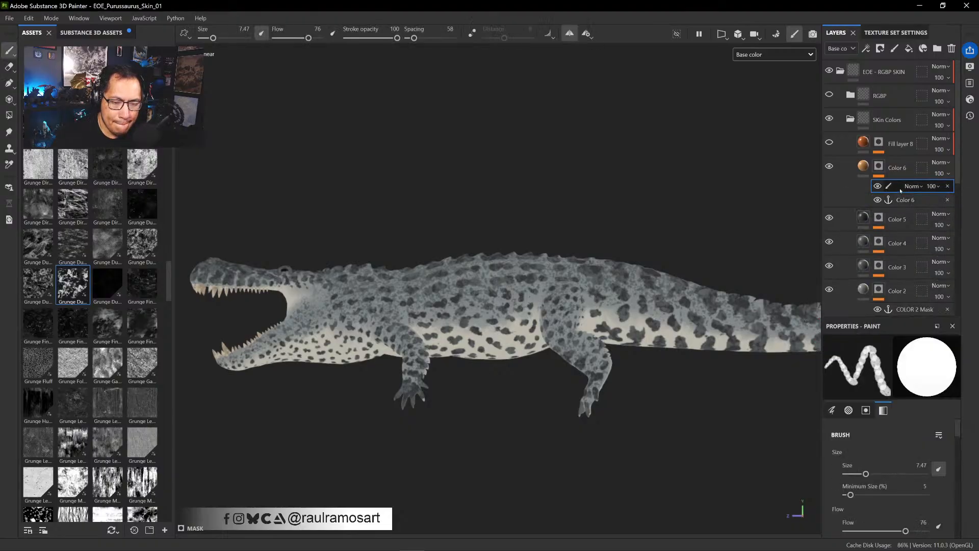
pyautogui.moveTo(900, 190); pyautogui.dragTo(900, 205)
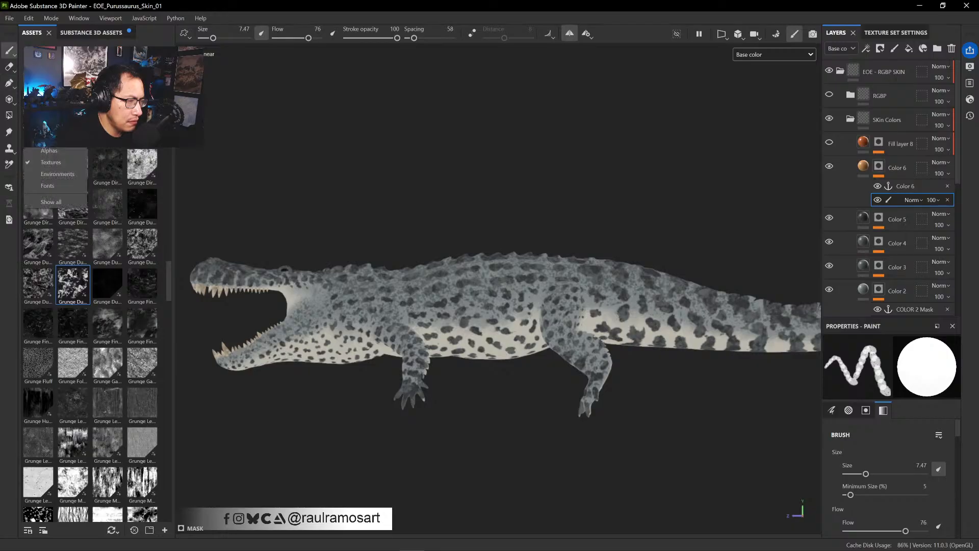
# - Choose one of the dense Kyle's Spatter brushes and reduce its size to about 9.6 for painting the underside
pyautogui.click(50, 139)
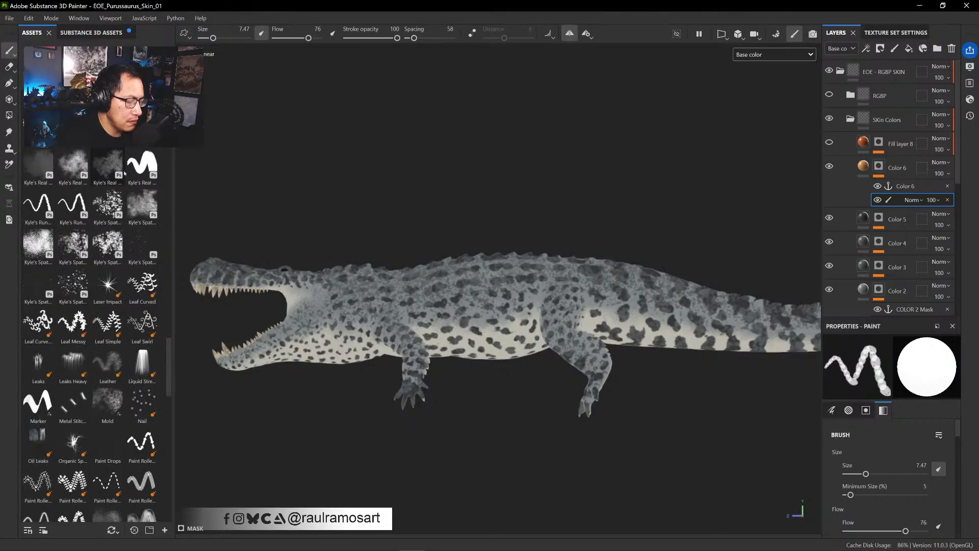
pyautogui.click(108, 244)
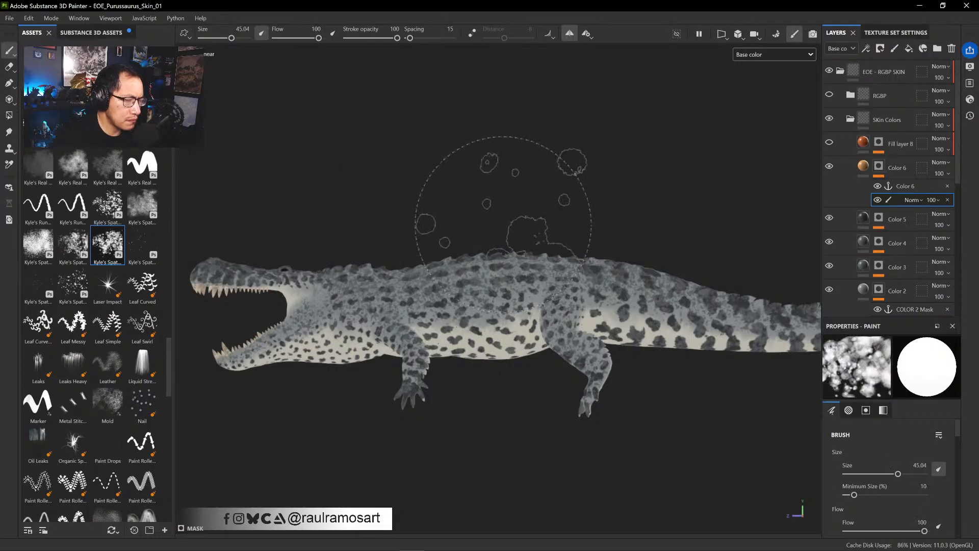
pyautogui.moveTo(509, 177)
pyautogui.keyDown('alt'); pyautogui.mouseDown()
pyautogui.moveTo(500, 182)
pyautogui.moveTo(614, 146)
pyautogui.moveTo(748, 197)
pyautogui.moveTo(754, 98)
pyautogui.mouseUp(); pyautogui.keyUp('alt')
pyautogui.moveTo(495, 203)
pyautogui.keyDown('ctrl'); pyautogui.keyDown('alt'); pyautogui.mouseDown()
pyautogui.moveTo(491, 192)
pyautogui.moveTo(384, 284)
pyautogui.moveTo(371, 319)
pyautogui.mouseUp(); pyautogui.keyUp('alt'); pyautogui.keyUp('ctrl')
pyautogui.keyDown('ctrl'); pyautogui.moveTo(532, 271); pyautogui.dragTo(436, 249, button='right'); pyautogui.keyUp('ctrl')
# - Paint the Color 6 mask symmetrically along the underside from the lower jaw over the throat to the chest
pyautogui.moveTo(539, 301)
pyautogui.mouseDown()
pyautogui.moveTo(524, 307)
pyautogui.moveTo(537, 294)
pyautogui.mouseUp()
pyautogui.hotkey('ctrl', 'z')
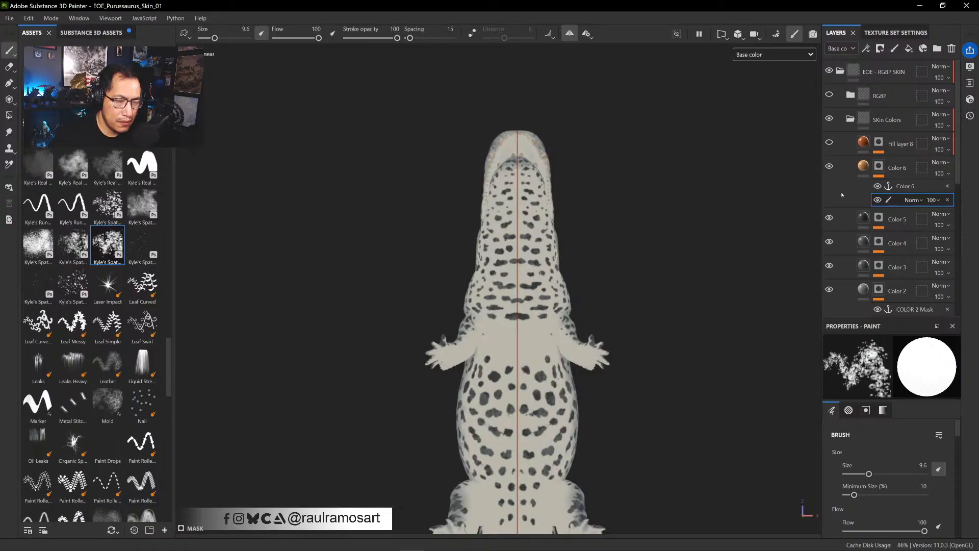
pyautogui.moveTo(542, 280)
pyautogui.mouseDown()
pyautogui.moveTo(502, 306)
pyautogui.moveTo(535, 304)
pyautogui.moveTo(525, 337)
pyautogui.moveTo(537, 290)
pyautogui.moveTo(510, 265)
pyautogui.moveTo(517, 173)
pyautogui.moveTo(514, 201)
pyautogui.moveTo(535, 212)
pyautogui.moveTo(510, 225)
pyautogui.mouseUp()
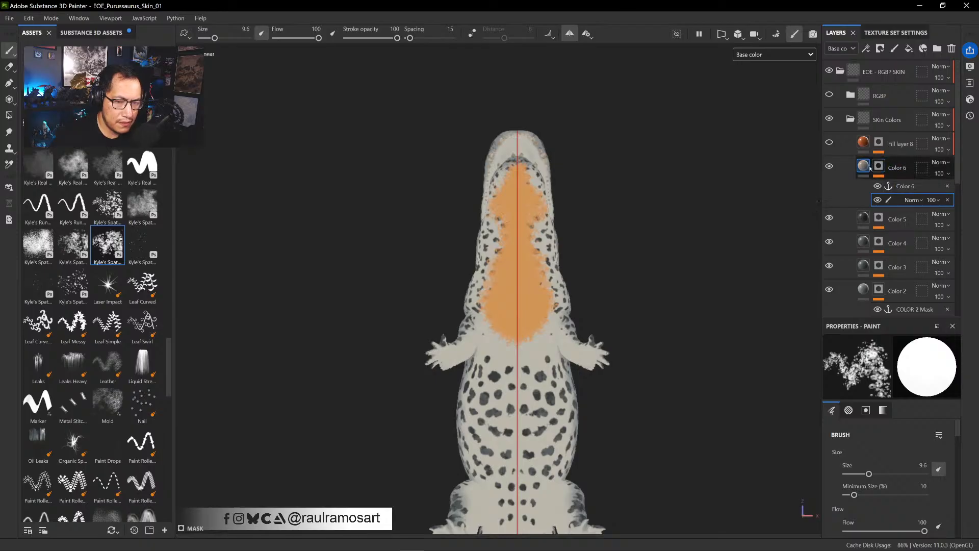
# - Move the Color 6 layer between Color 4 and Color 3 and select its mask
pyautogui.click(864, 166)
pyautogui.moveTo(863, 165); pyautogui.dragTo(869, 229)
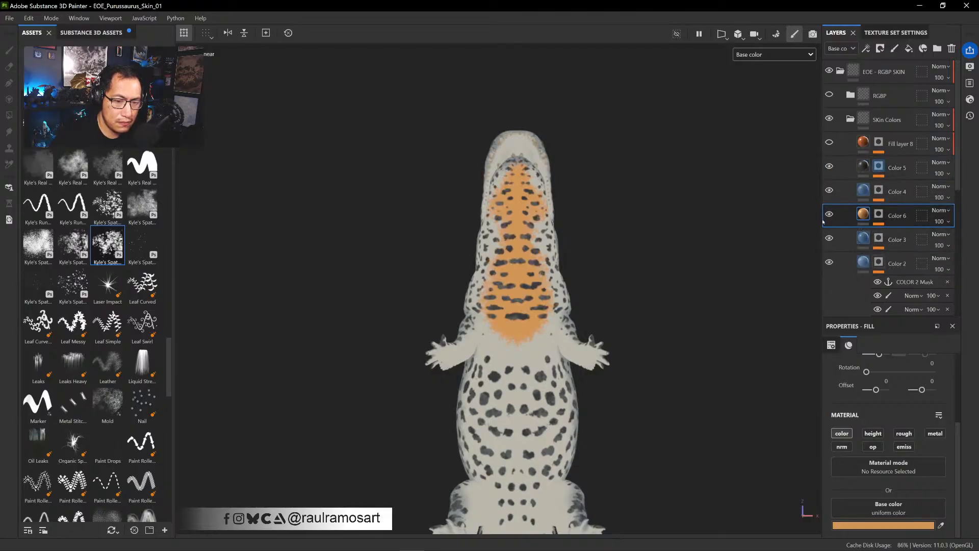
pyautogui.click(879, 214)
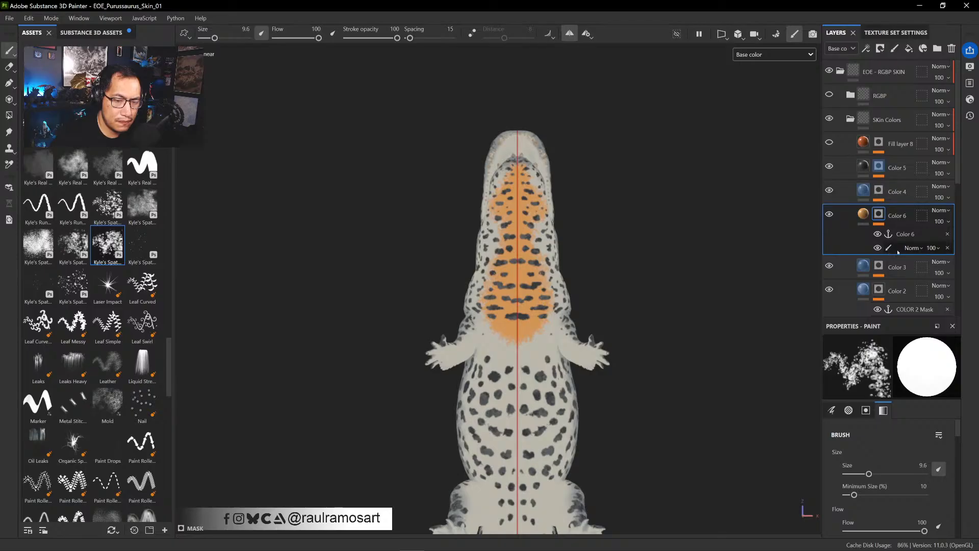
# - Check the Color 6 mask's paint effect by hiding and showing it, and paint more along the sides of the throat
pyautogui.click(896, 248)
pyautogui.click(878, 247)
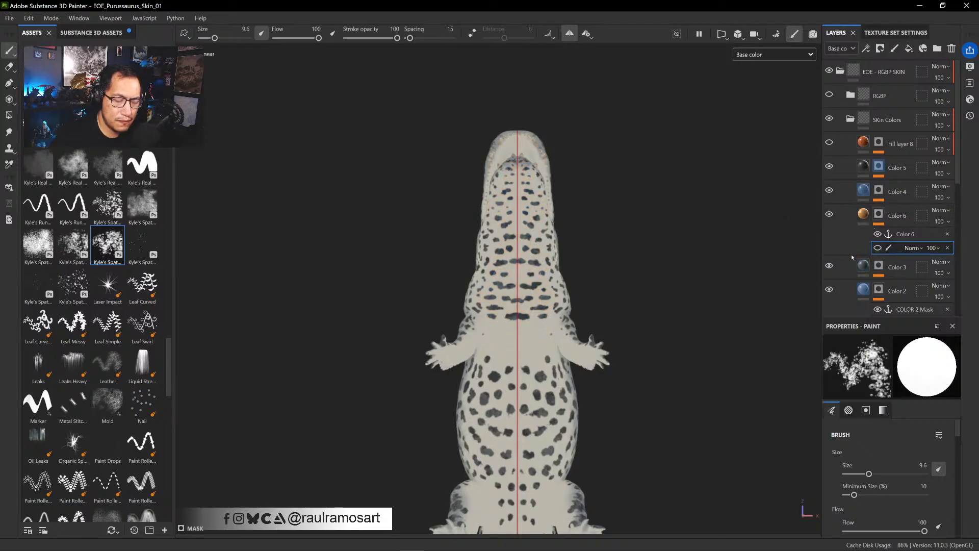
pyautogui.click(877, 248)
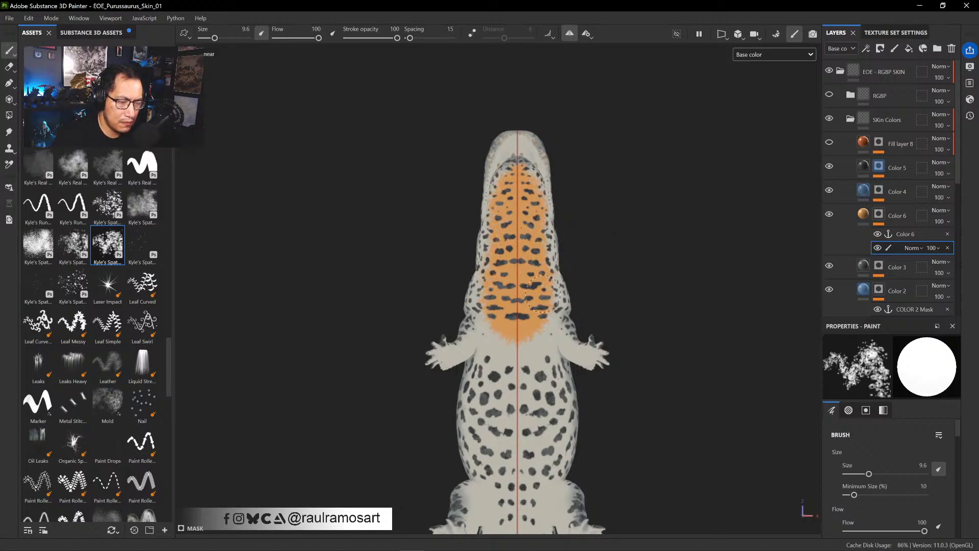
pyautogui.moveTo(547, 297)
pyautogui.mouseDown()
pyautogui.moveTo(549, 324)
pyautogui.moveTo(518, 339)
pyautogui.moveTo(533, 357)
pyautogui.moveTo(544, 328)
pyautogui.mouseUp()
# - Extend the Color 6 mask painting from the throat across the chest between and just past the front legs, and touch up the lower jaw
pyautogui.keyDown('alt'); pyautogui.moveTo(627, 258); pyautogui.dragTo(509, 365); pyautogui.keyUp('alt')
pyautogui.keyDown('alt'); pyautogui.moveTo(494, 368); pyautogui.dragTo(581, 222, button='middle'); pyautogui.keyUp('alt')
pyautogui.press('f')
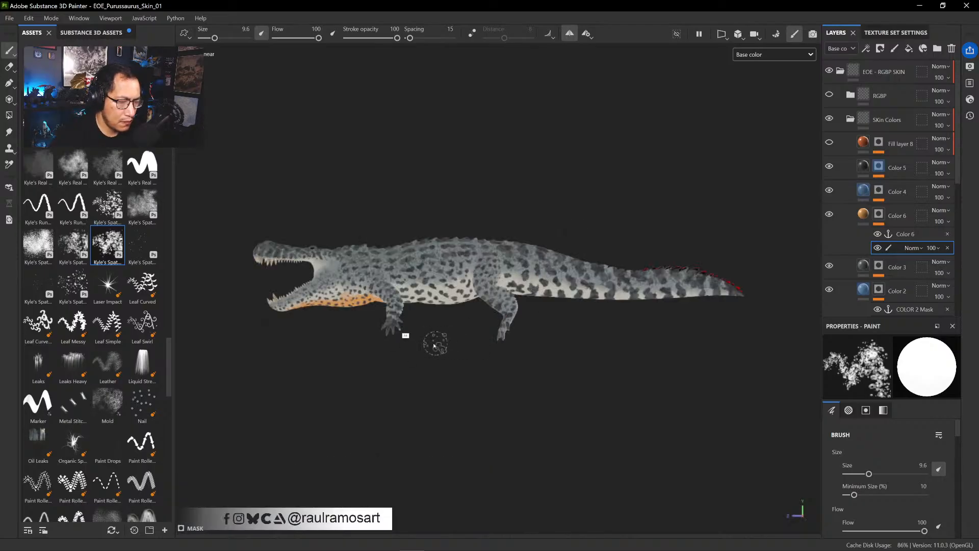
pyautogui.scroll(2, 449, 370)
pyautogui.scroll(6, 527, 369)
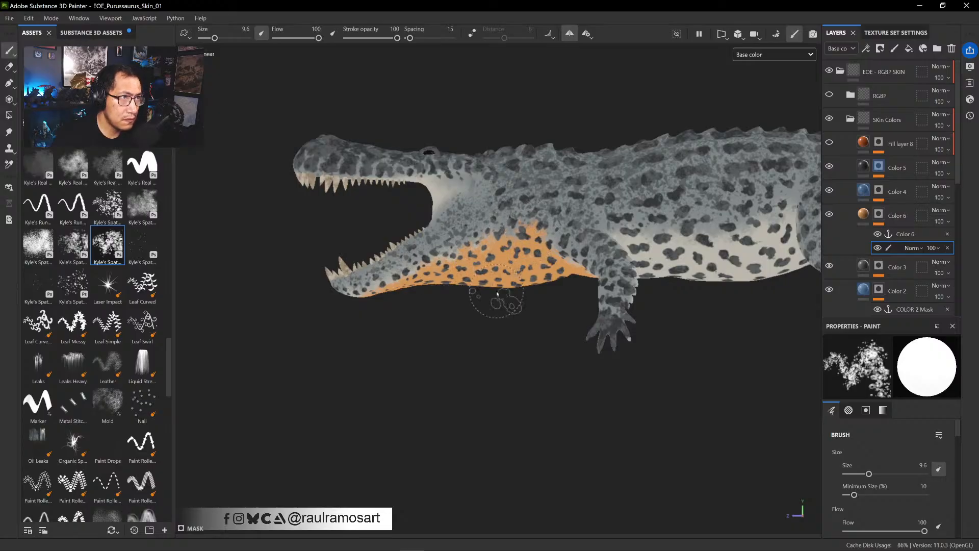
pyautogui.keyDown('alt'); pyautogui.moveTo(525, 345); pyautogui.dragTo(536, 181); pyautogui.keyUp('alt')
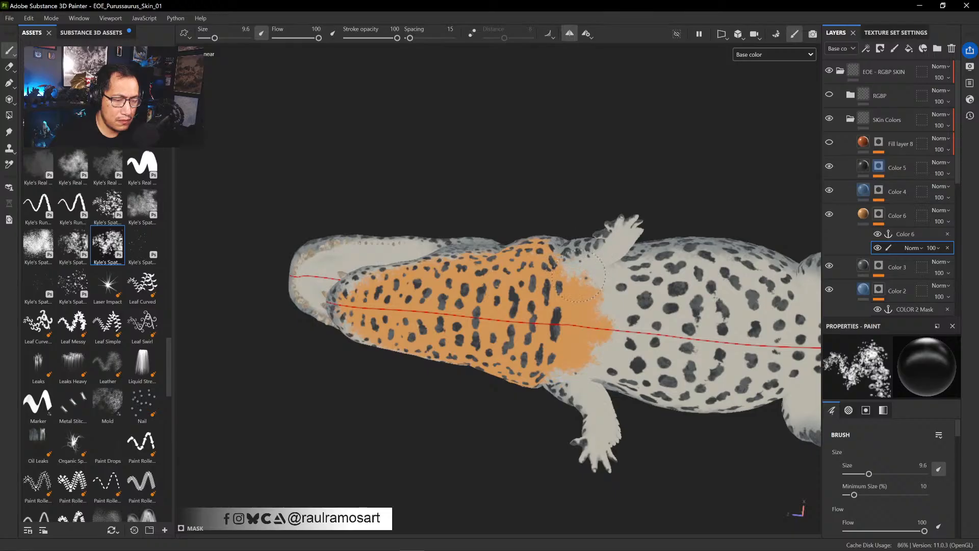
pyautogui.moveTo(591, 278)
pyautogui.mouseDown()
pyautogui.moveTo(614, 311)
pyautogui.moveTo(635, 296)
pyautogui.moveTo(609, 301)
pyautogui.moveTo(604, 357)
pyautogui.moveTo(642, 327)
pyautogui.moveTo(609, 329)
pyautogui.mouseUp()
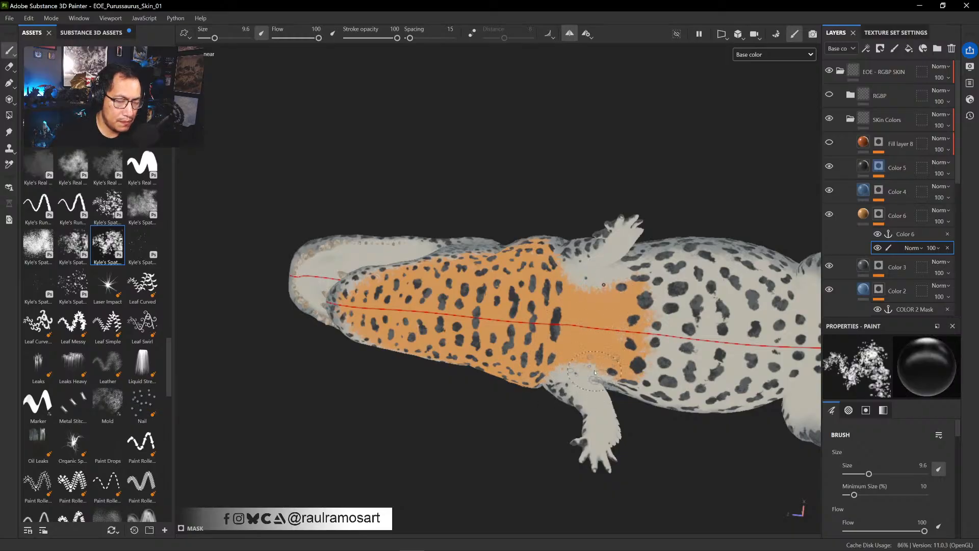
pyautogui.moveTo(594, 372); pyautogui.dragTo(627, 306)
pyautogui.moveTo(641, 346); pyautogui.dragTo(656, 322)
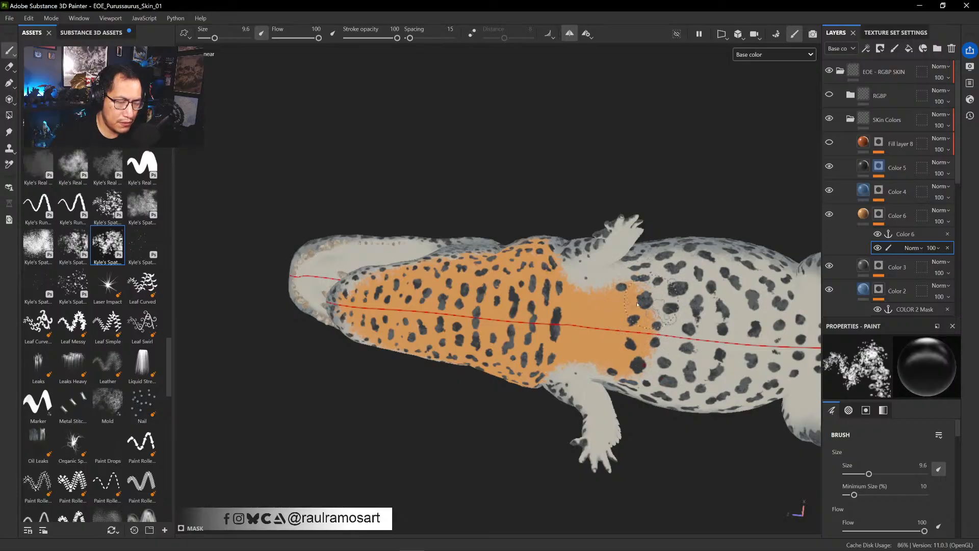
pyautogui.moveTo(490, 306)
pyautogui.mouseDown()
pyautogui.moveTo(472, 314)
pyautogui.moveTo(336, 296)
pyautogui.moveTo(370, 313)
pyautogui.mouseUp()
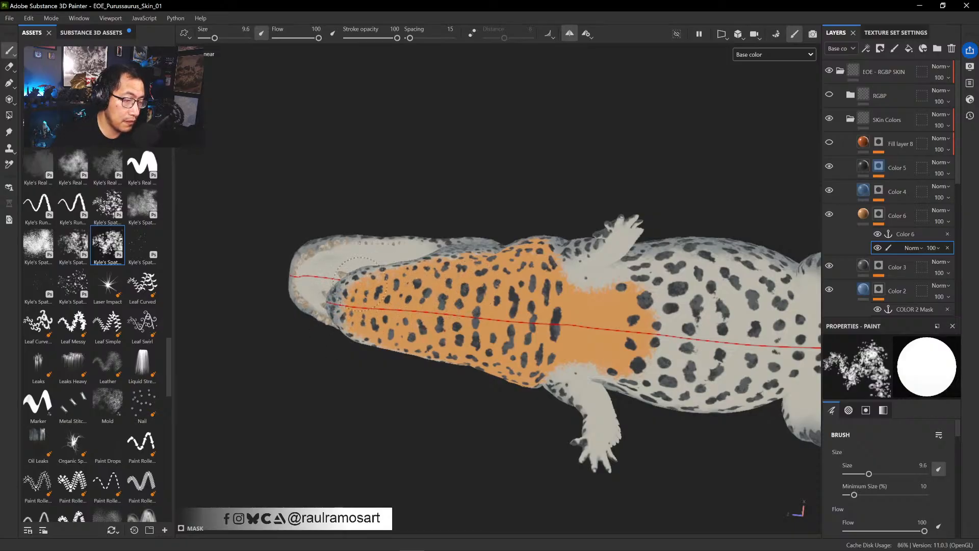
pyautogui.keyDown('alt'); pyautogui.moveTo(516, 185); pyautogui.dragTo(542, 367); pyautogui.keyUp('alt')
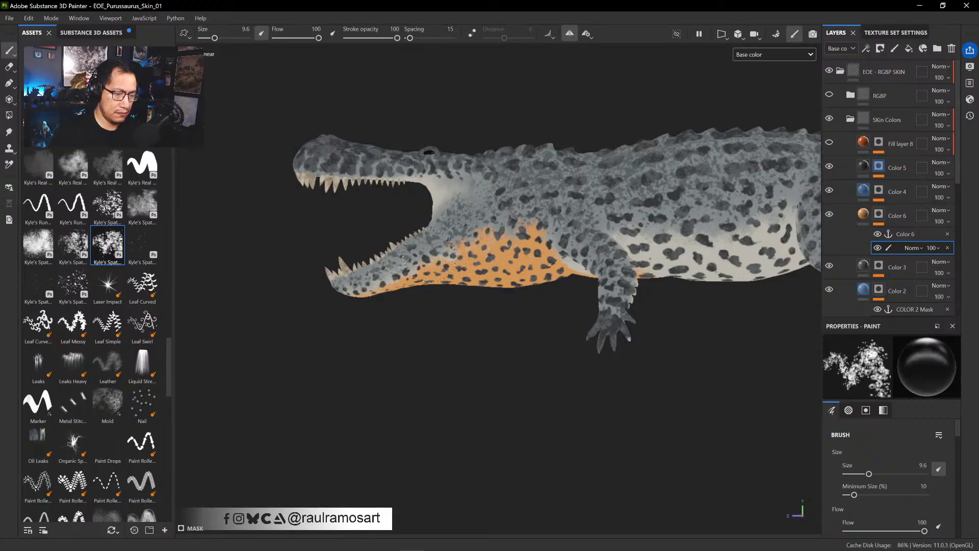
pyautogui.keyDown('ctrl'); pyautogui.keyDown('alt'); pyautogui.moveTo(467, 338); pyautogui.dragTo(406, 406); pyautogui.keyUp('alt'); pyautogui.keyUp('ctrl')
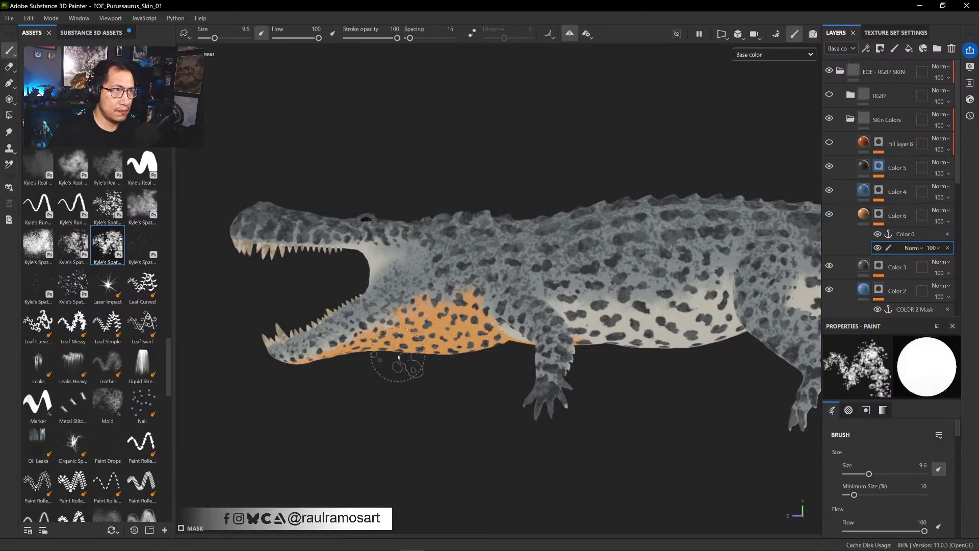
# - Move the Color 6 layer above Color 5 and add a fill effect above the paint effect in its mask
pyautogui.click(861, 221)
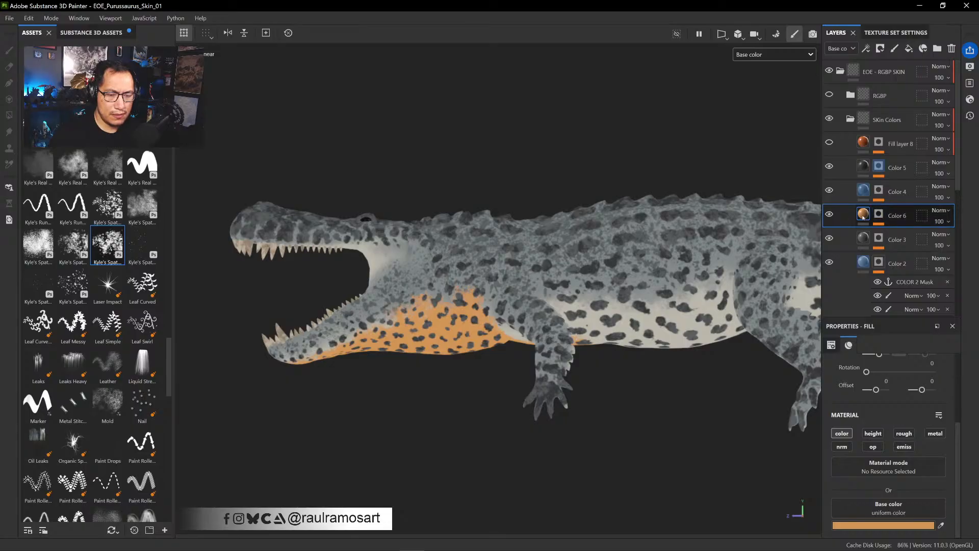
pyautogui.moveTo(867, 217); pyautogui.dragTo(870, 160)
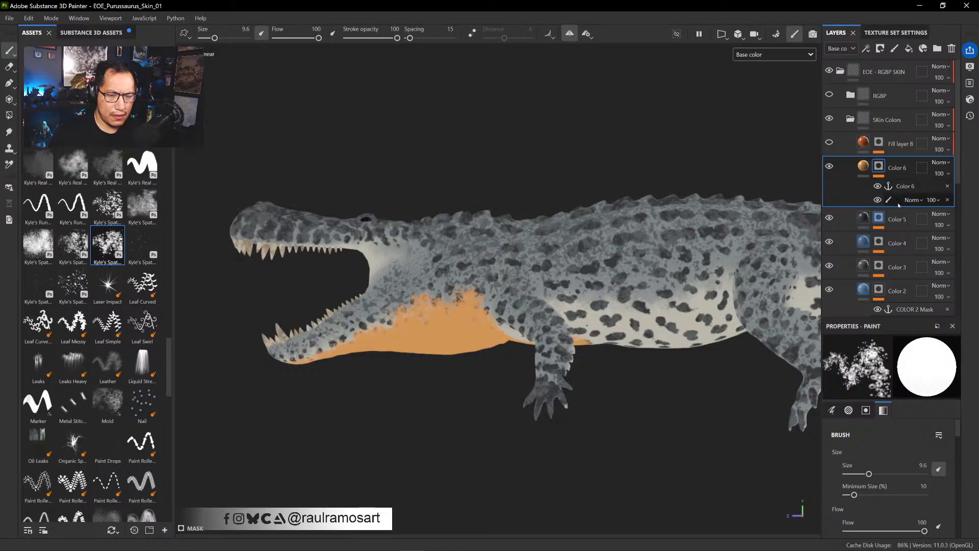
pyautogui.click(896, 202)
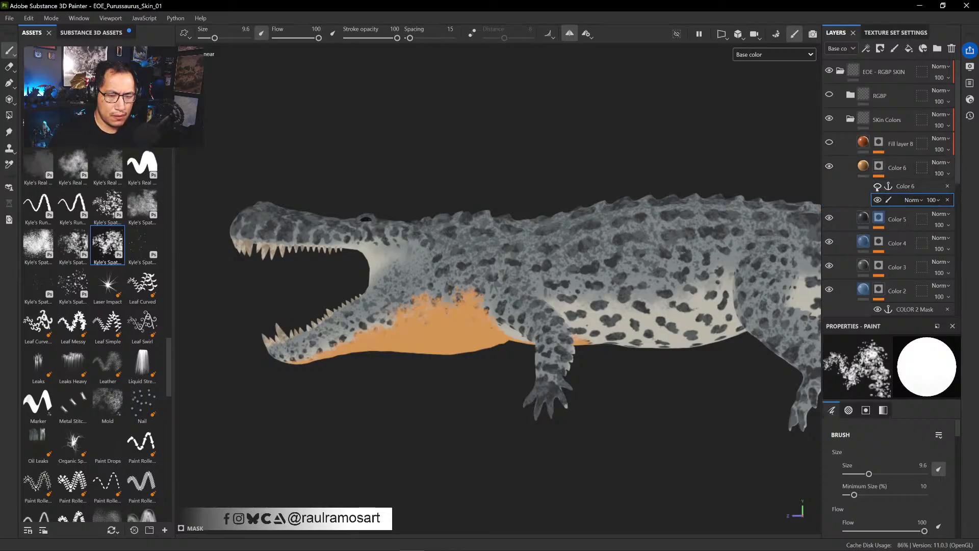
pyautogui.rightClick(899, 201)
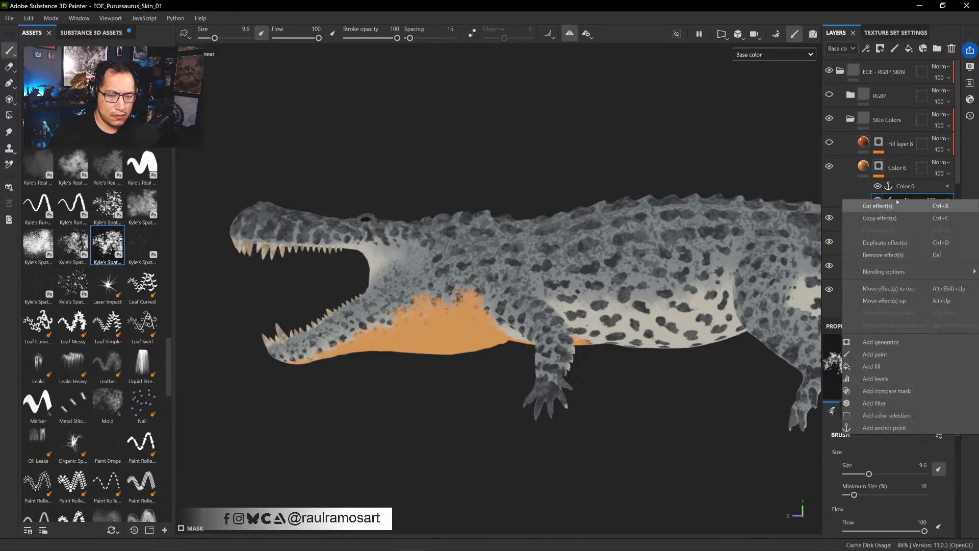
pyautogui.click(877, 369)
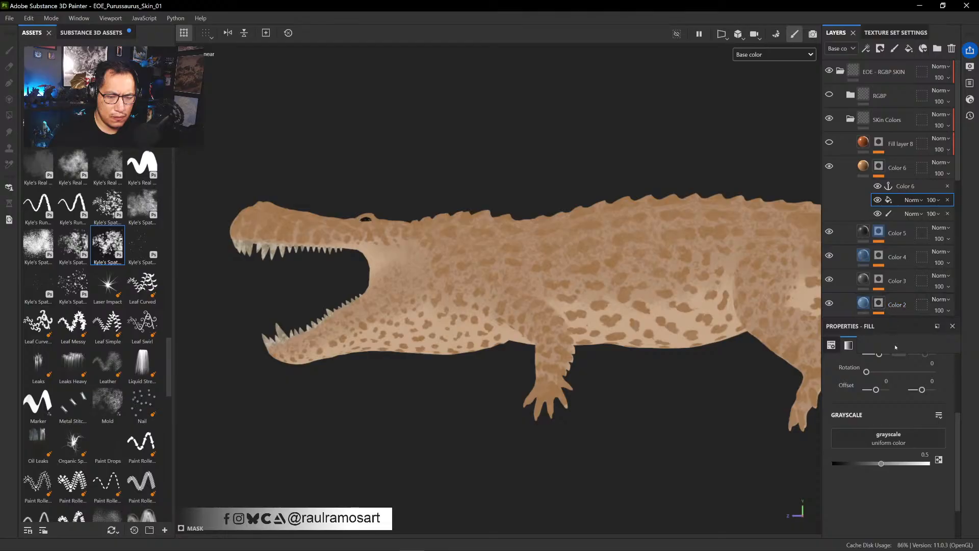
# - Use the Color 4 Mask anchor point as the grayscale source of the Color 6 mask's fill effect and invert its levels
pyautogui.click(880, 444)
pyautogui.click(900, 292)
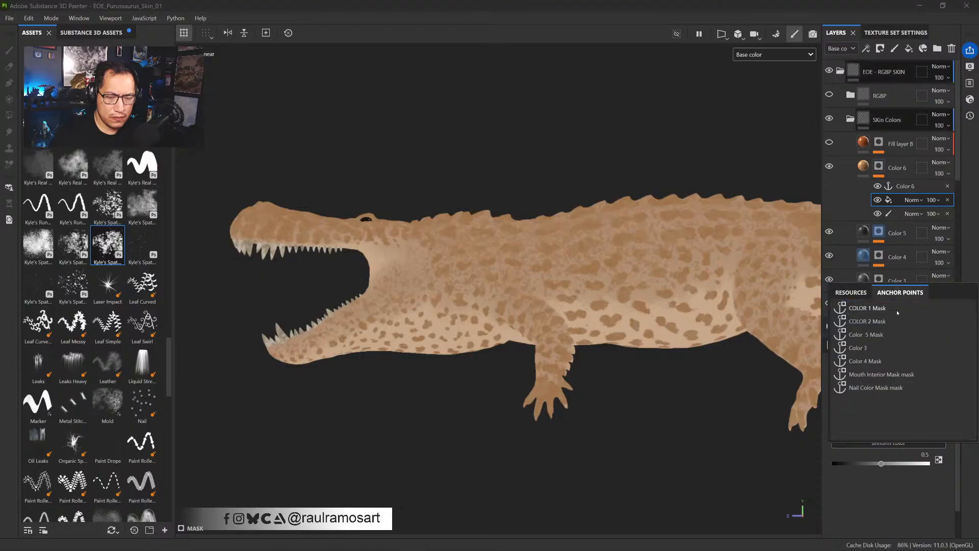
pyautogui.click(866, 360)
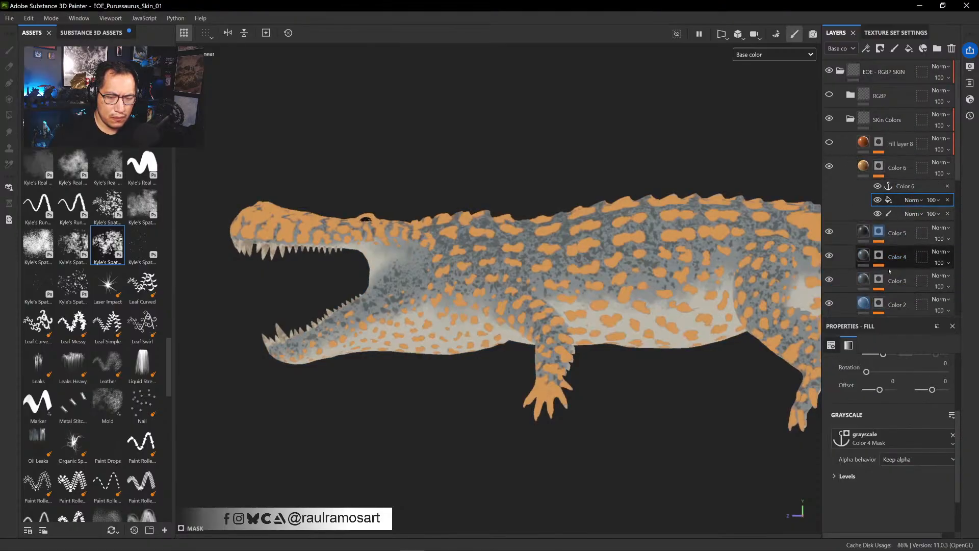
pyautogui.click(835, 476)
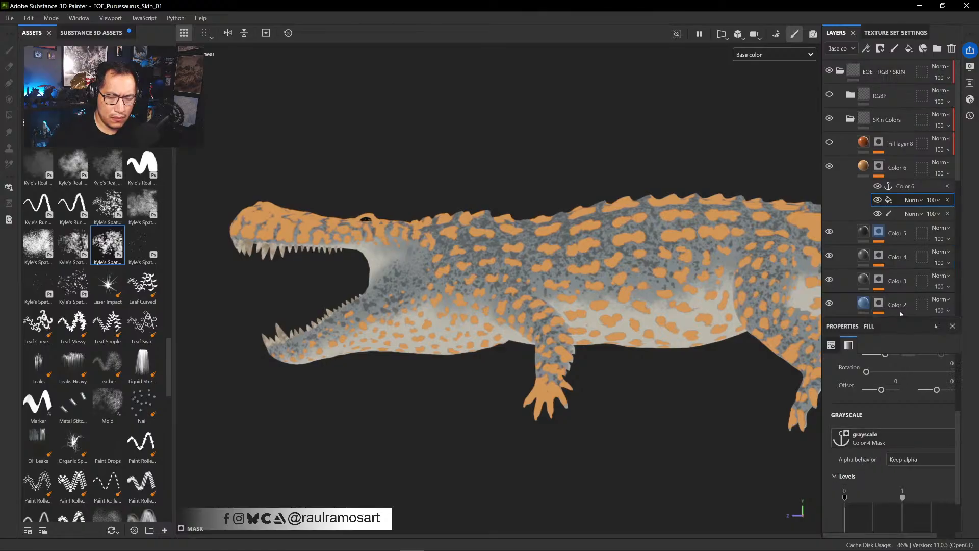
pyautogui.scroll(-2, 958, 424)
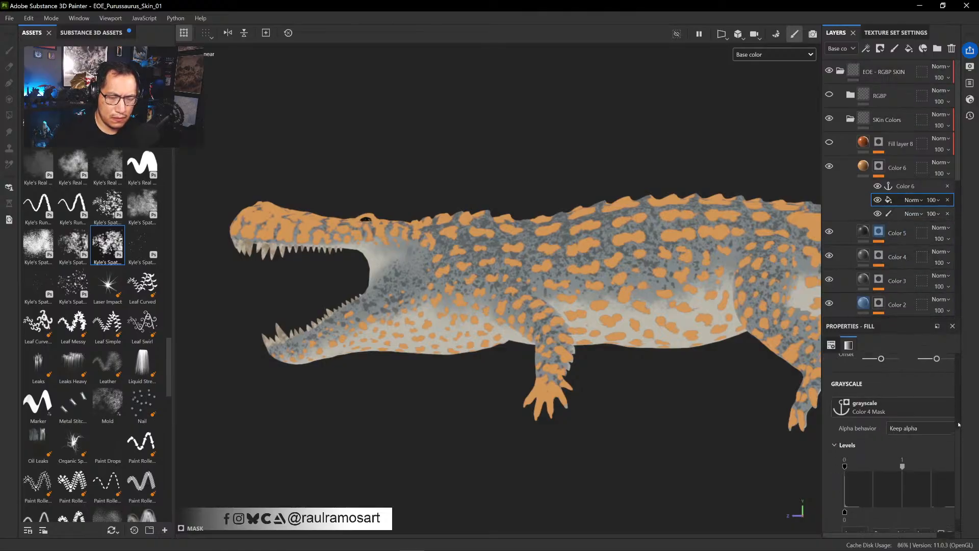
pyautogui.scroll(-1, 958, 424)
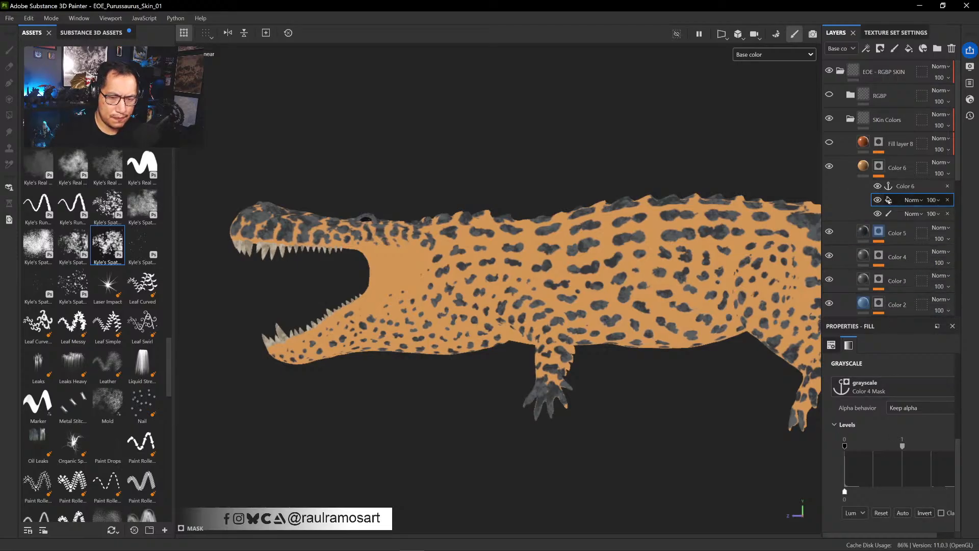
# - Set the blending mode of the fill effect in the Color 6 mask to Multiply
pyautogui.click(912, 200)
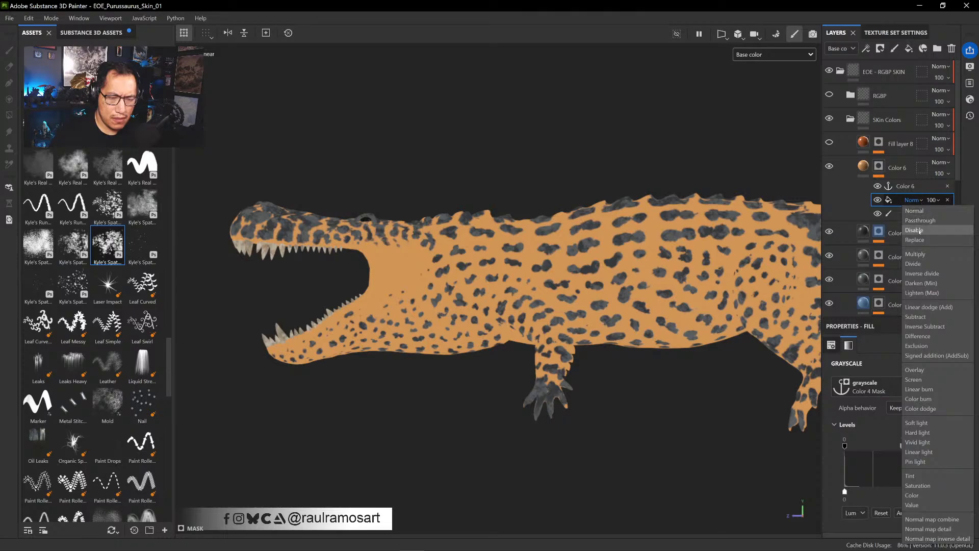
pyautogui.click(918, 255)
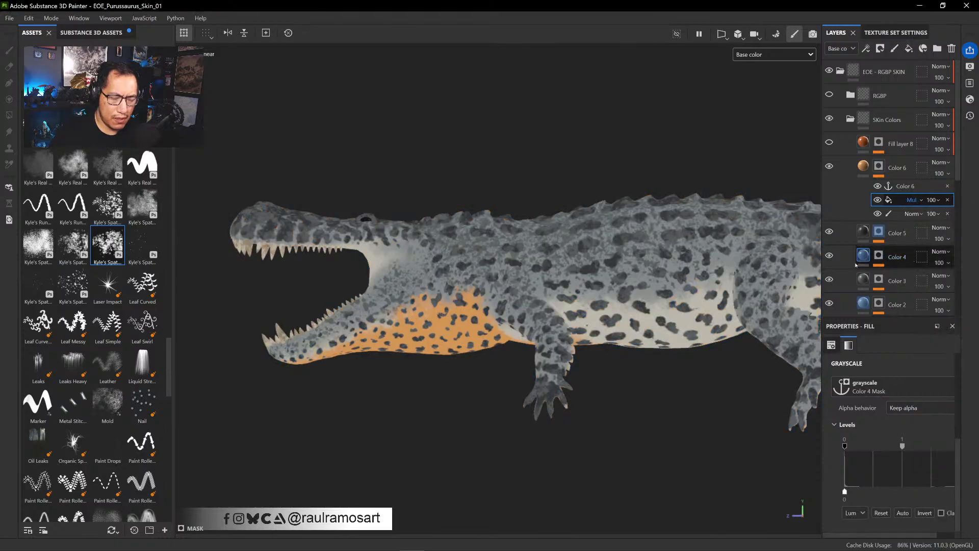
pyautogui.keyDown('ctrl'); pyautogui.keyDown('alt'); pyautogui.moveTo(619, 411); pyautogui.dragTo(596, 419); pyautogui.keyUp('alt'); pyautogui.keyUp('ctrl')
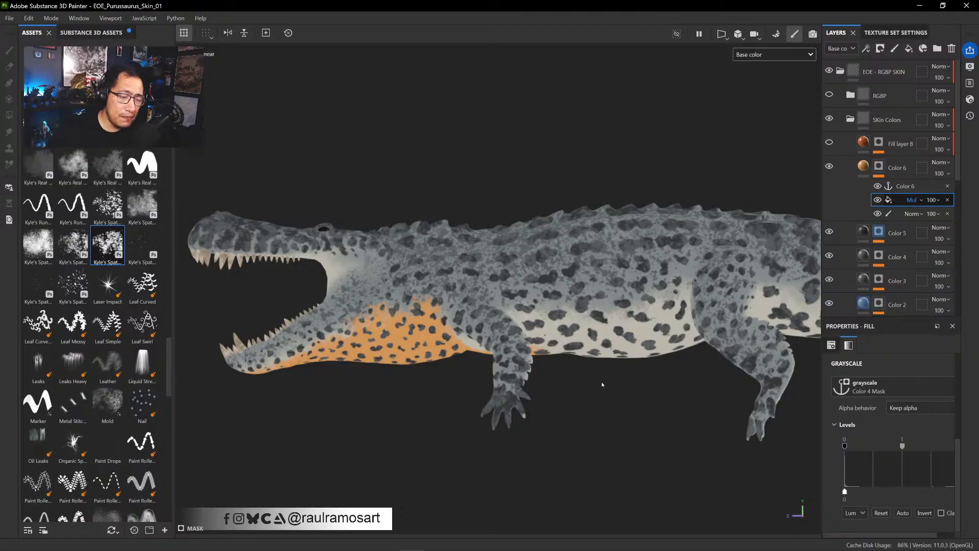
pyautogui.click(525, 145)
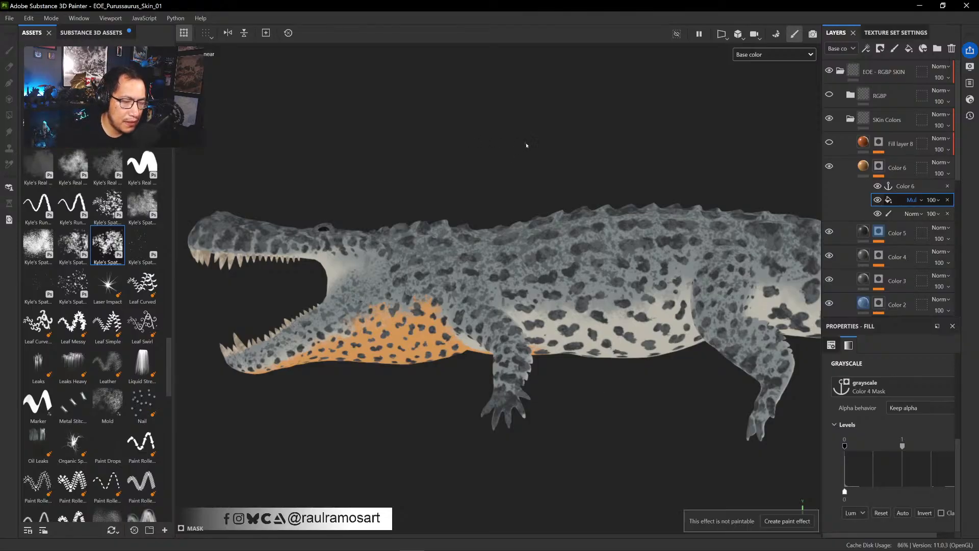
# - Toggle the Color 6 layer's visibility to compare the skin with and without the orange throat
pyautogui.click(897, 169)
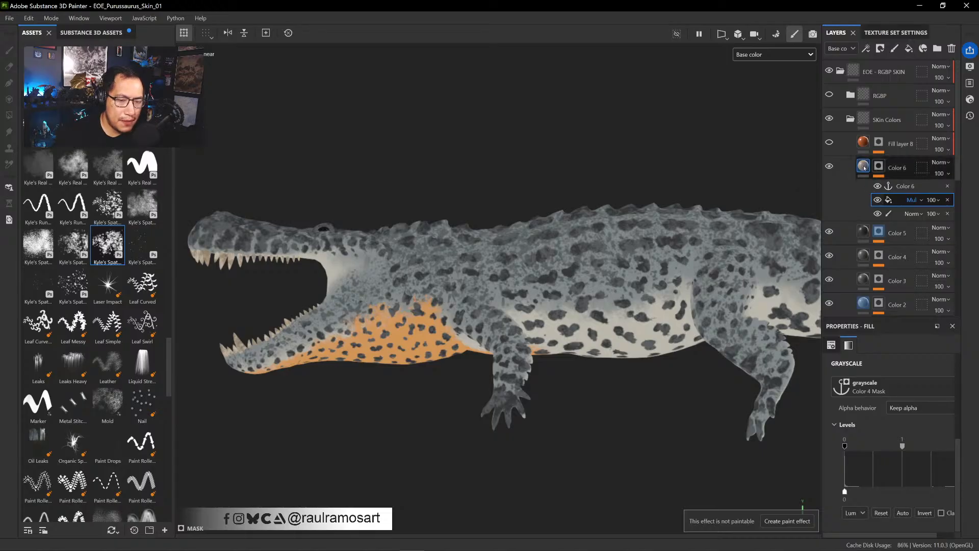
pyautogui.click(829, 166)
pyautogui.click(829, 166)
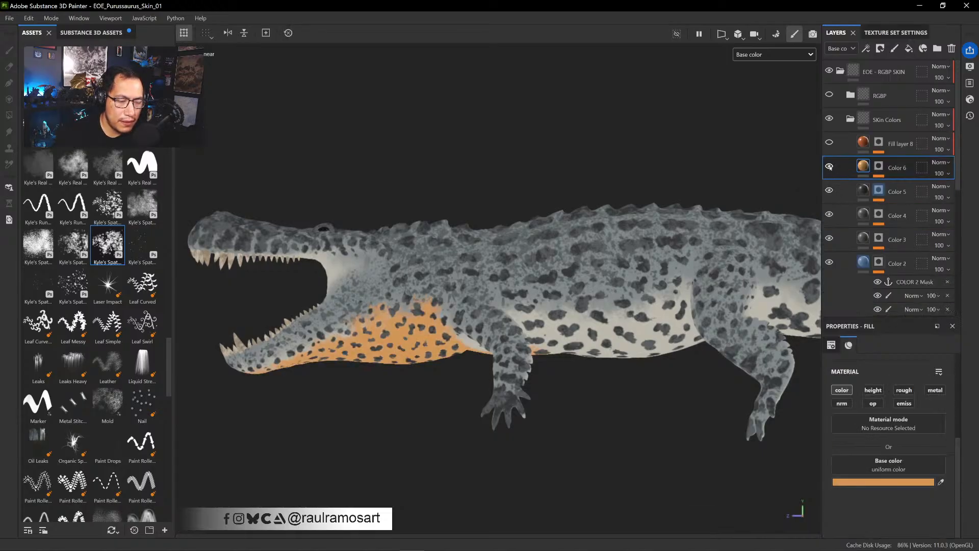
pyautogui.click(829, 166)
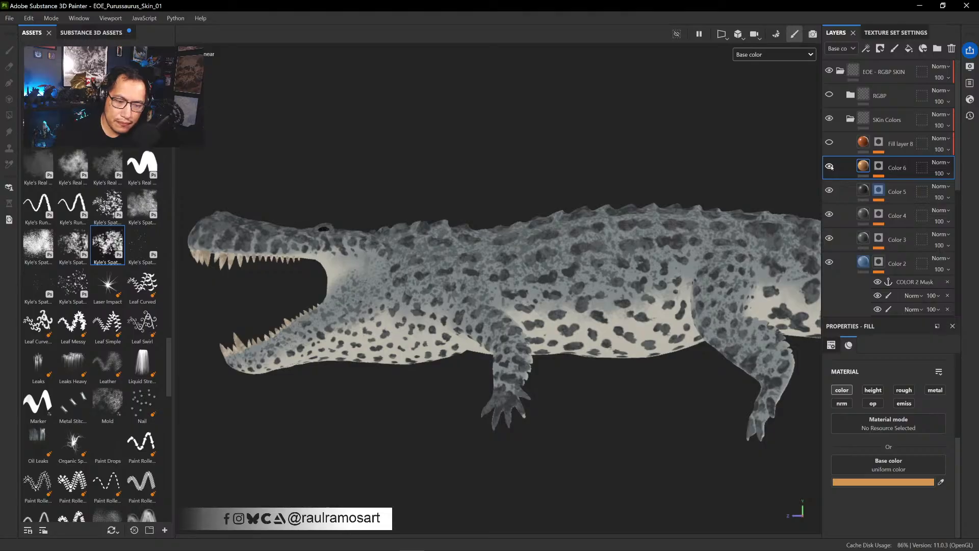
pyautogui.click(829, 165)
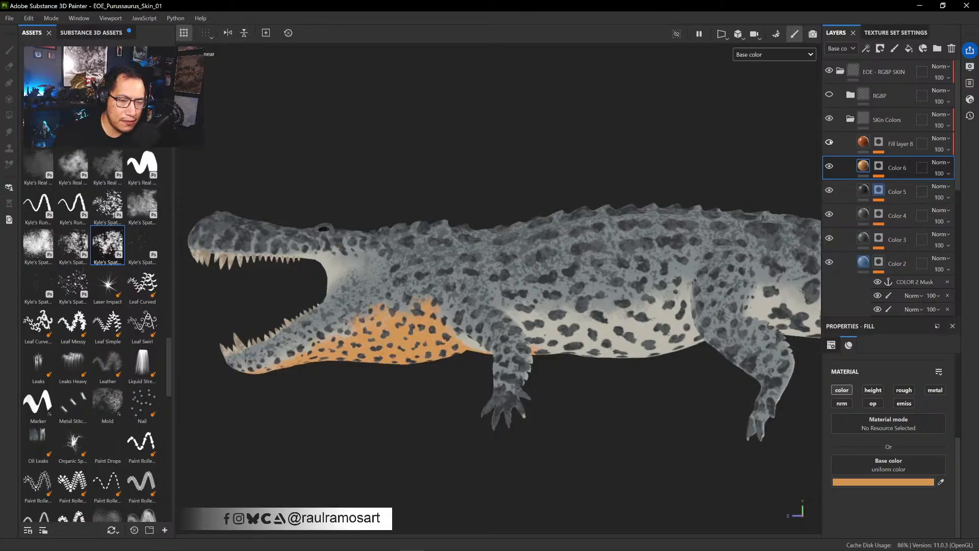
# - Select Fill layer 8 and toggle its visibility to check its effect on the skin, leaving it shown
pyautogui.click(862, 144)
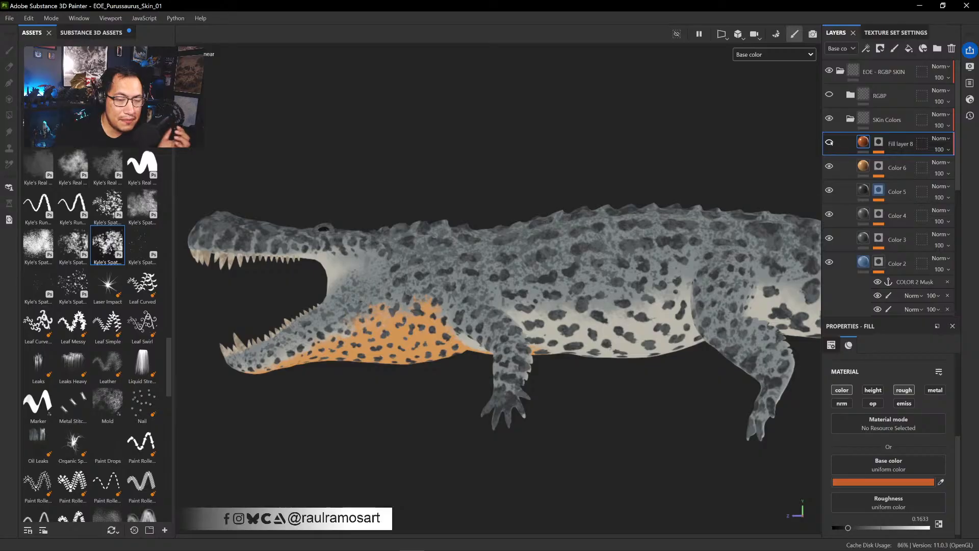
pyautogui.click(830, 142)
pyautogui.click(829, 142)
pyautogui.click(829, 143)
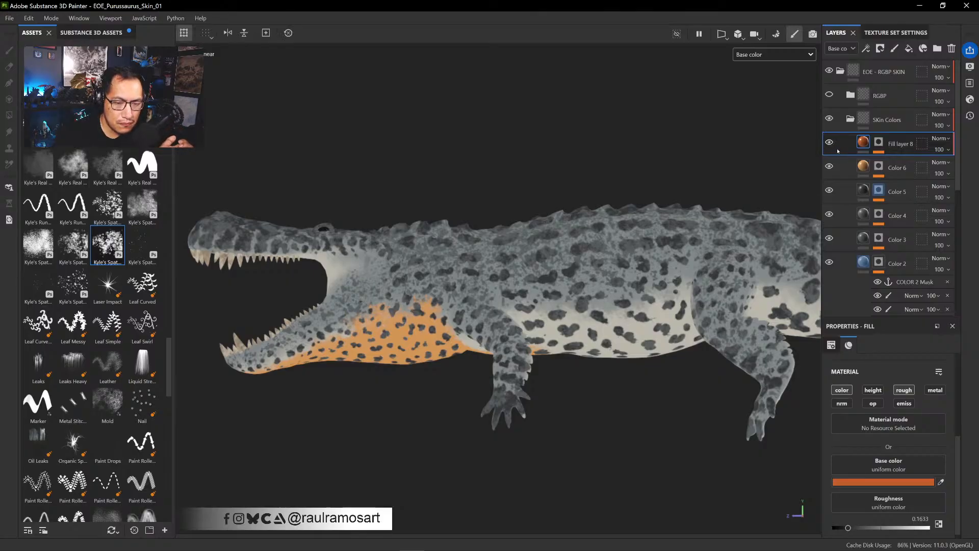
pyautogui.click(829, 142)
pyautogui.click(830, 142)
pyautogui.click(830, 143)
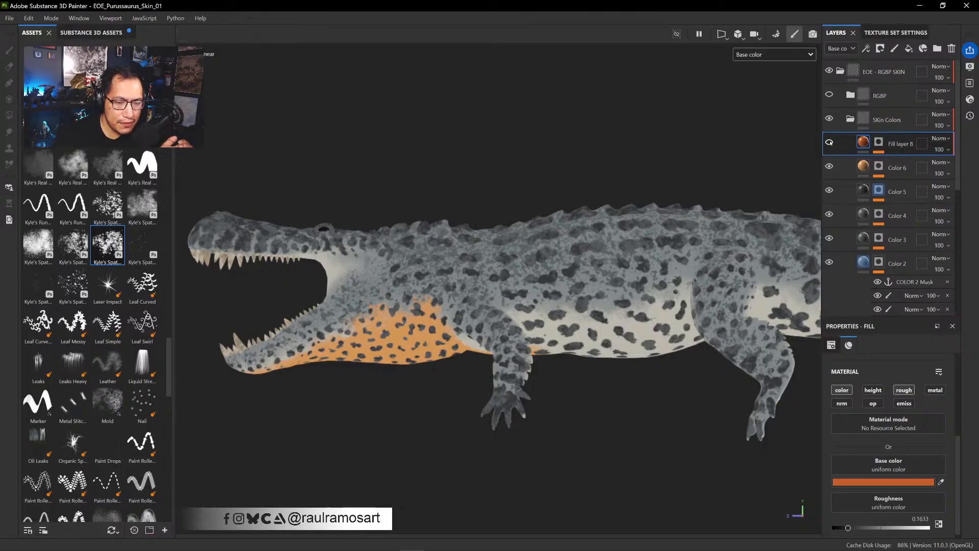
pyautogui.click(829, 142)
pyautogui.click(829, 142)
pyautogui.click(829, 142)
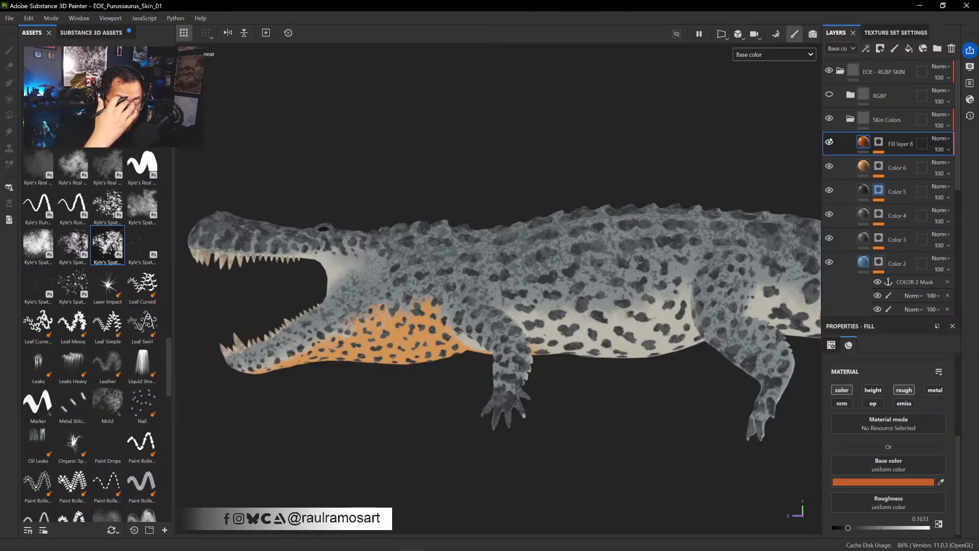
# - Rename Fill layer 8 to Color 7
pyautogui.click(878, 142)
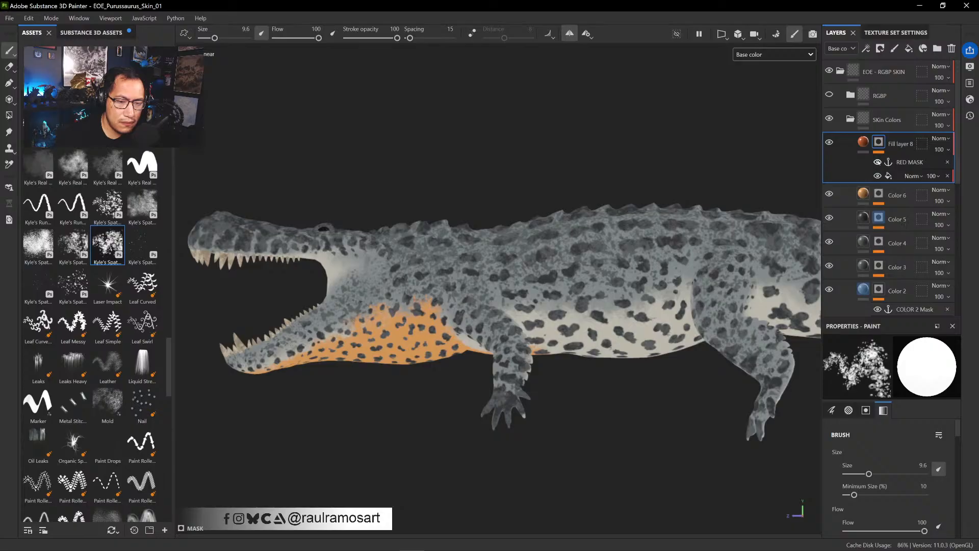
pyautogui.doubleClick(899, 144)
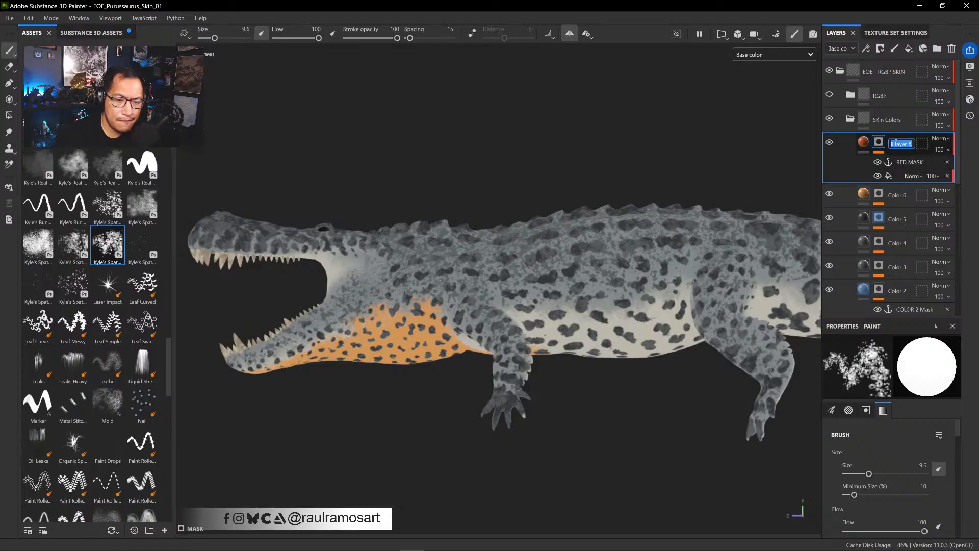
pyautogui.write('V')
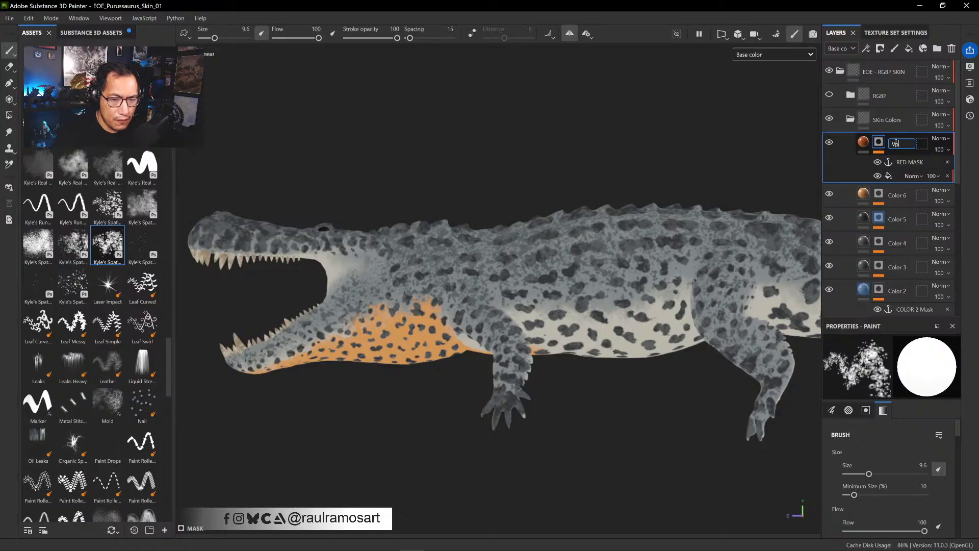
pyautogui.press('BackSpace')
pyautogui.write('Color')
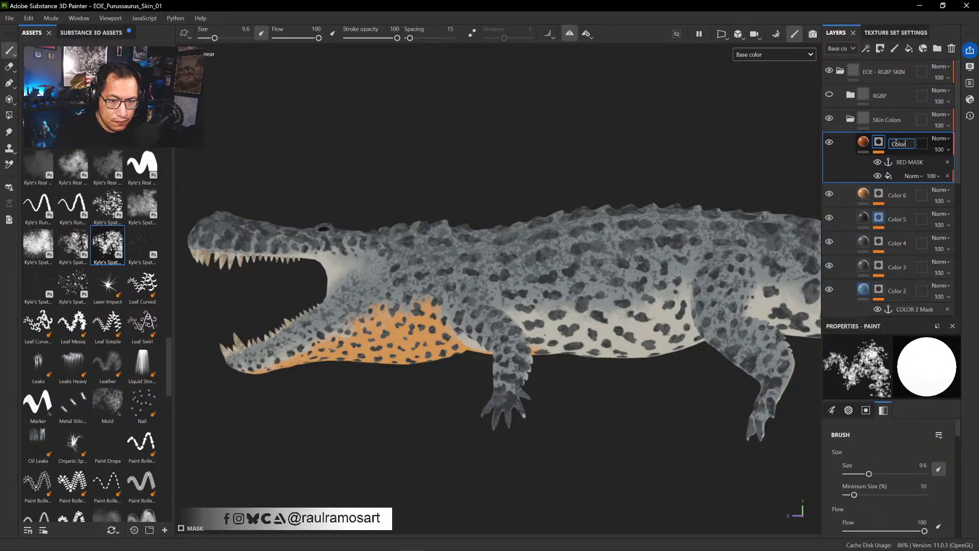
pyautogui.write(' 7')
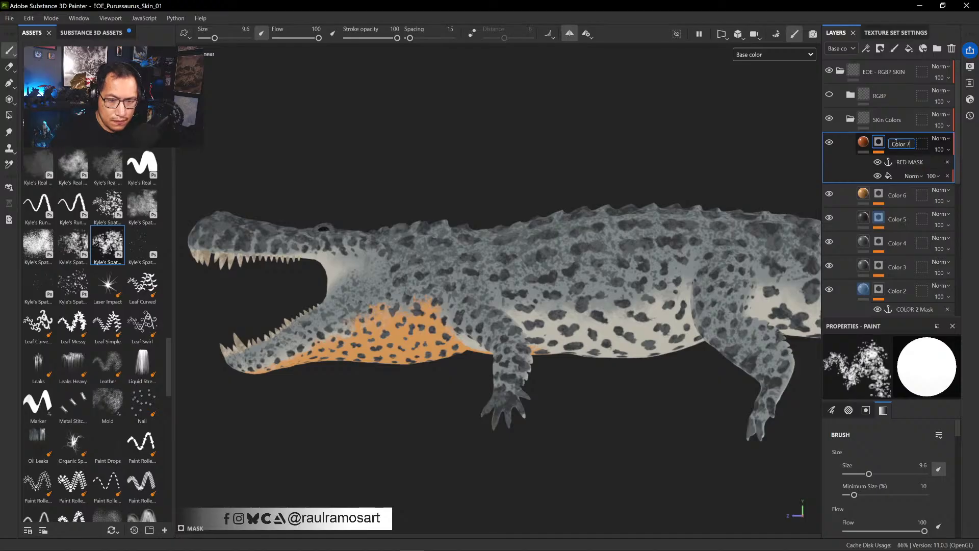
pyautogui.press('Return')
# - Rename the RED MASK anchor point in the Color 7 layer's mask to Color 7
pyautogui.doubleClick(912, 162)
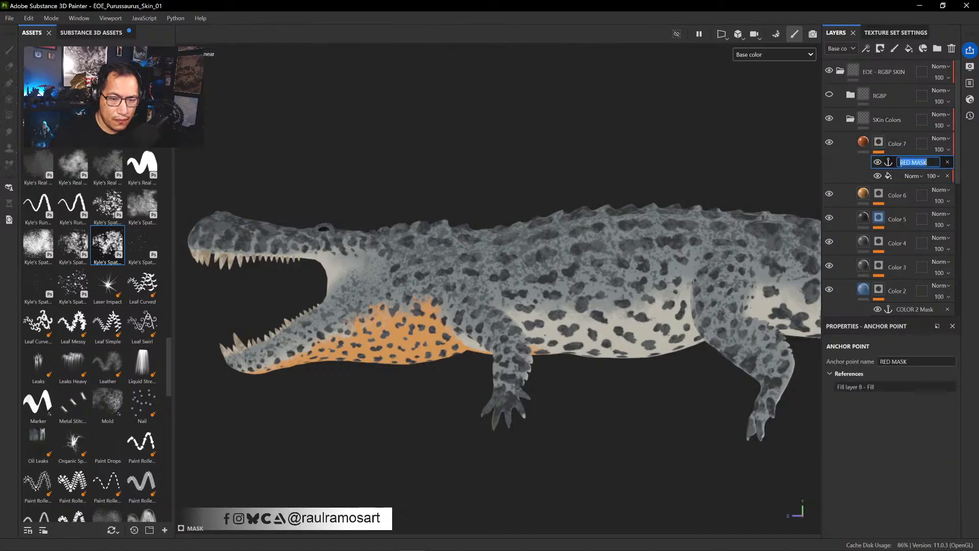
pyautogui.write('Color')
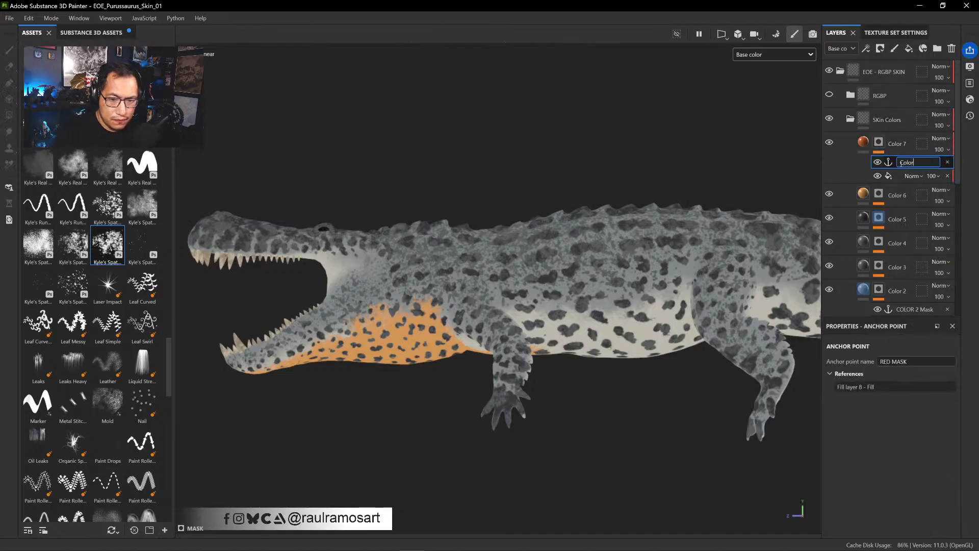
pyautogui.write(' 7')
pyautogui.press('Return')
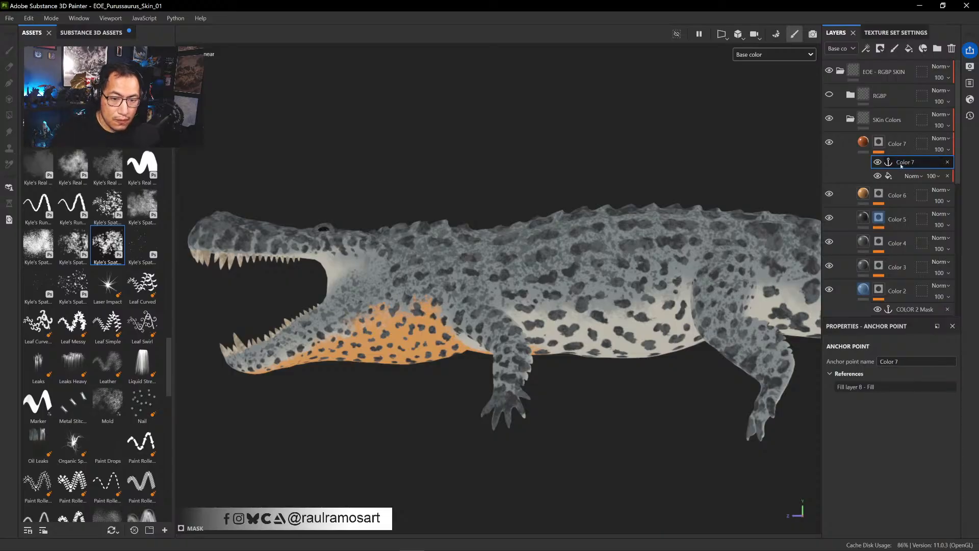
# - Remove the fill effect from the Color 7 layer's mask and select the layer's material
pyautogui.click(913, 176)
pyautogui.click(881, 173)
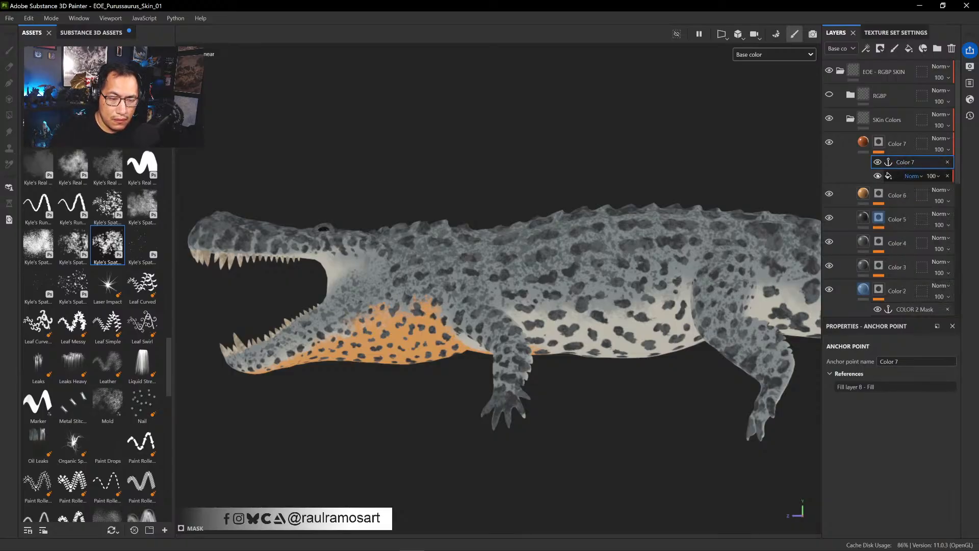
pyautogui.click(947, 175)
pyautogui.click(862, 143)
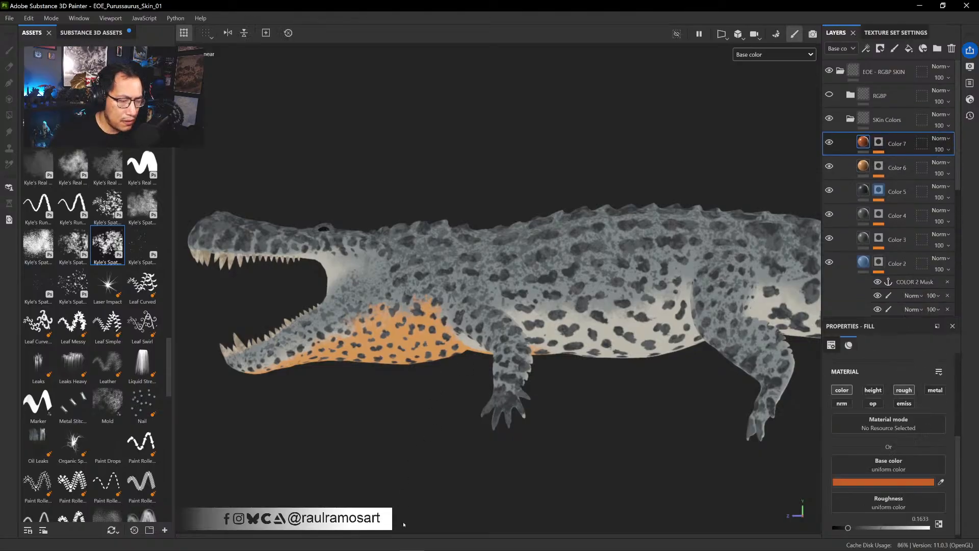
# - Switch to Photoshop, show the Color 03 layer in the skin design and sample its red from the throat
pyautogui.click(262, 540)
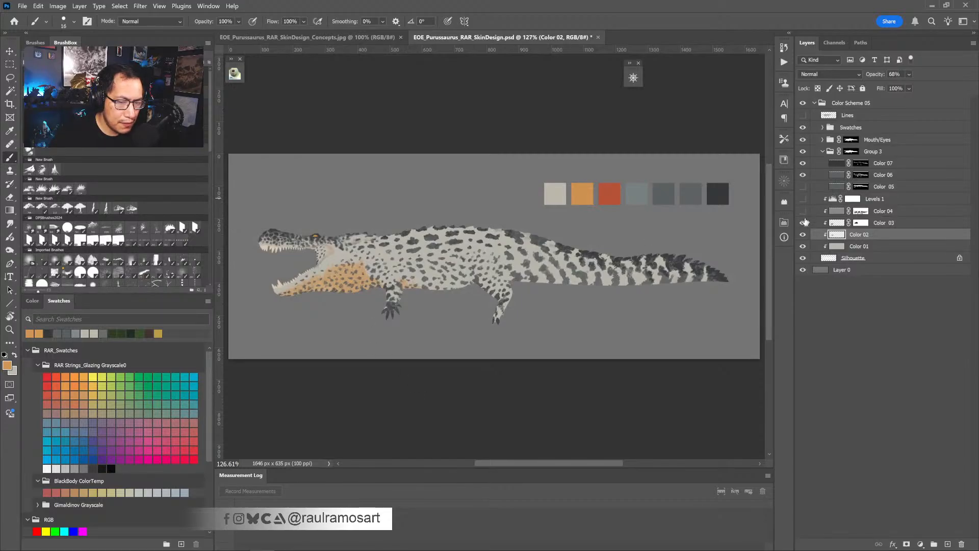
pyautogui.click(803, 223)
pyautogui.click(836, 224)
pyautogui.keyDown('alt'); pyautogui.moveTo(352, 289); pyautogui.dragTo(343, 288); pyautogui.keyUp('alt')
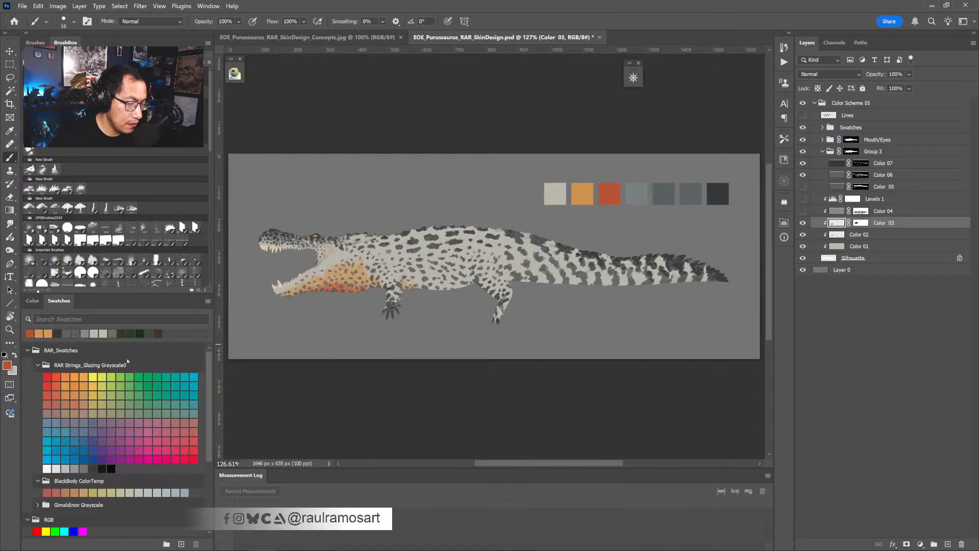
# - Copy the sampled red's hex code b65137 and switch back to Substance 3D Painter
pyautogui.click(6, 363)
pyautogui.hotkey('ctrl', 'c')
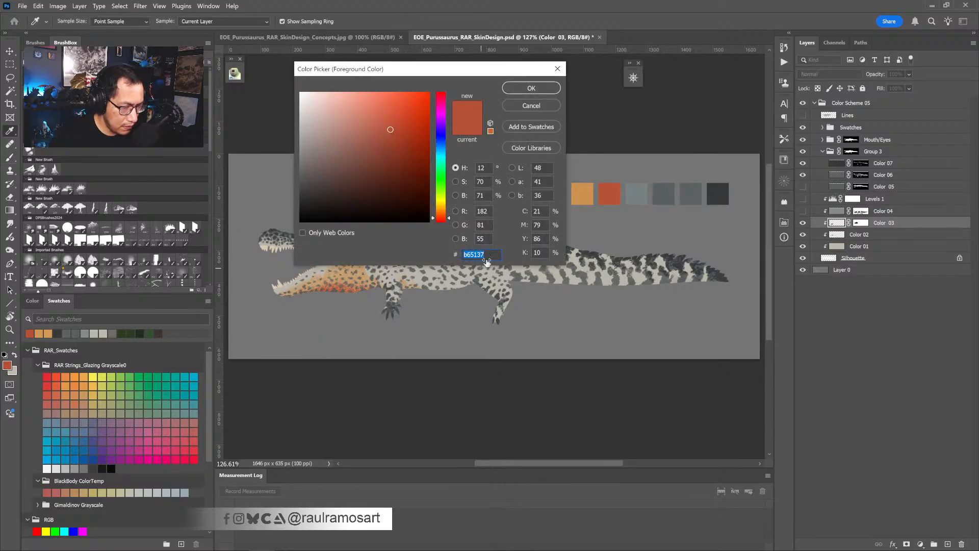
pyautogui.press('Return')
pyautogui.press('b')
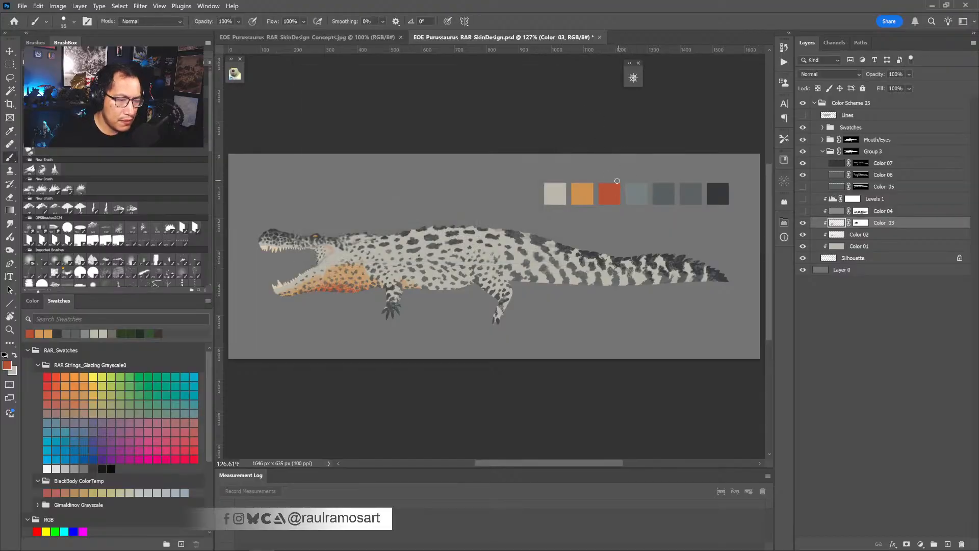
pyautogui.moveTo(515, 549)
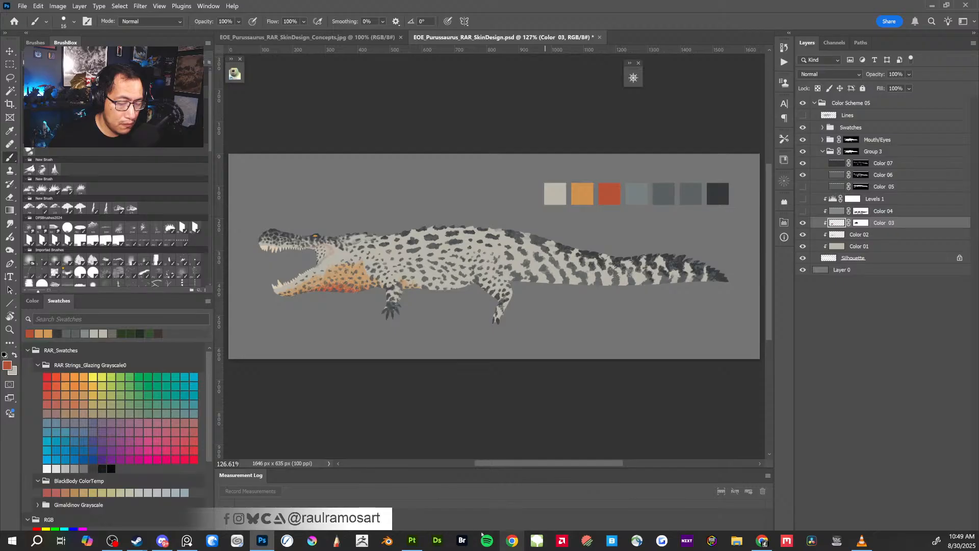
pyautogui.click(412, 540)
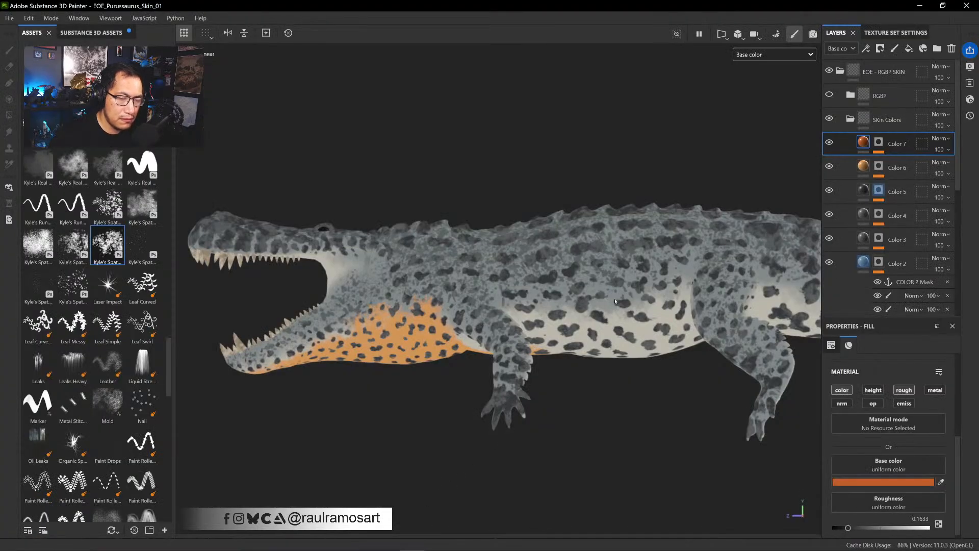
# - Compare the skin with the Color 7, Color 6 and Color 5 layers hidden and shown
pyautogui.click(829, 142)
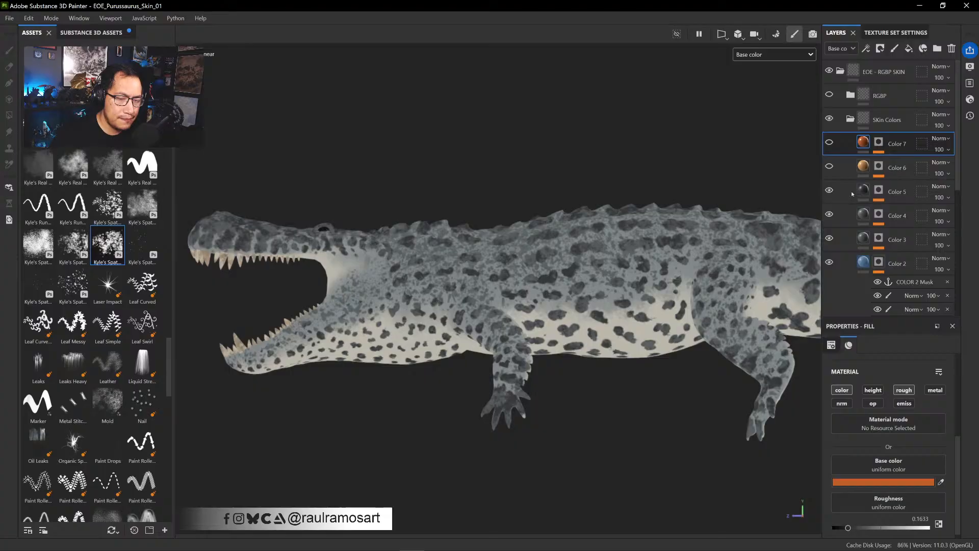
pyautogui.click(829, 189)
pyautogui.click(828, 189)
pyautogui.click(829, 190)
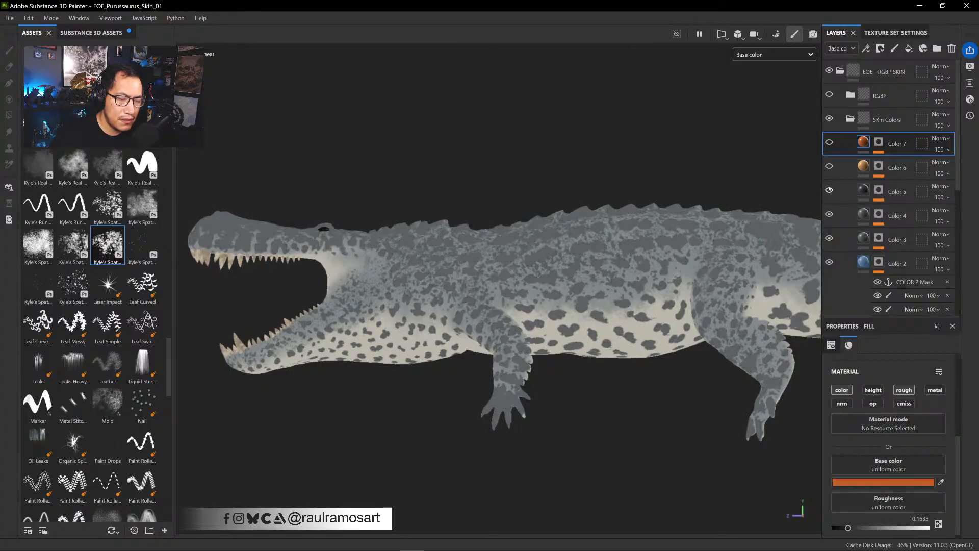
pyautogui.click(829, 190)
pyautogui.click(829, 165)
pyautogui.click(829, 142)
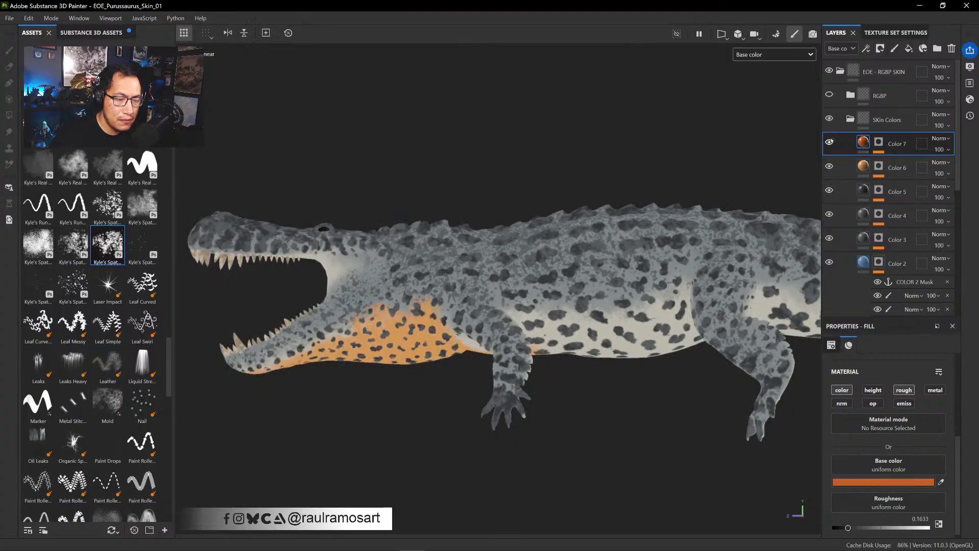
# - Set the Color 7 layer's base color to the copied hex value b65137
pyautogui.click(878, 143)
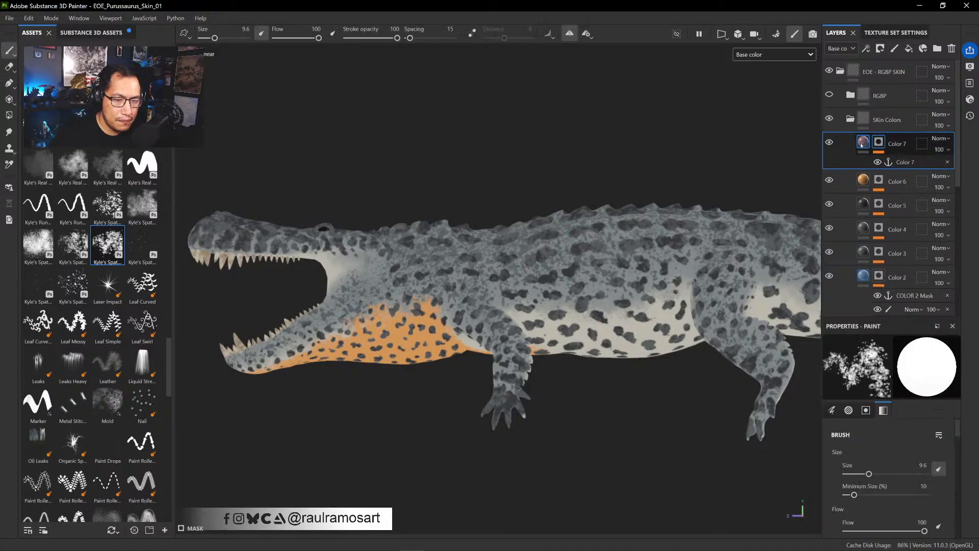
pyautogui.click(862, 143)
pyautogui.click(896, 482)
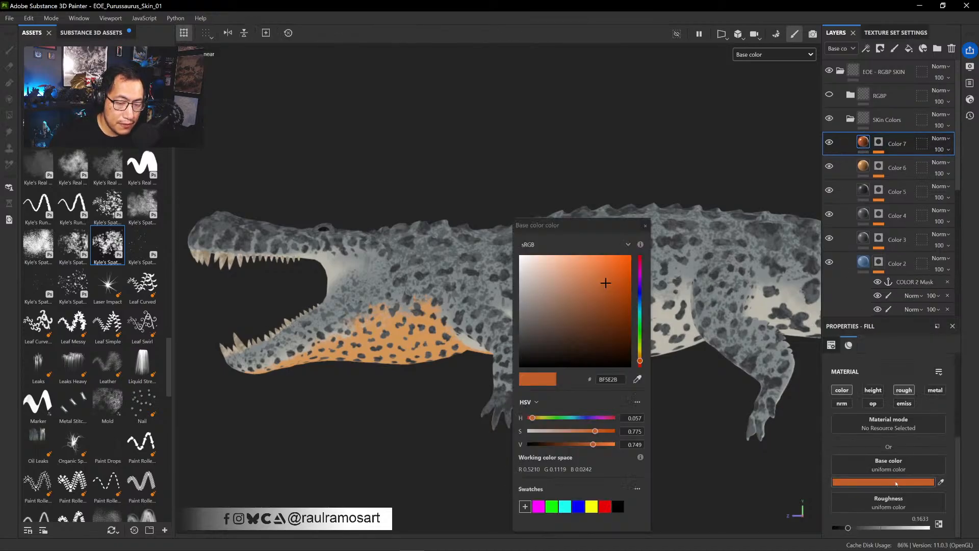
pyautogui.click(595, 379)
pyautogui.hotkey('ctrl', 'v')
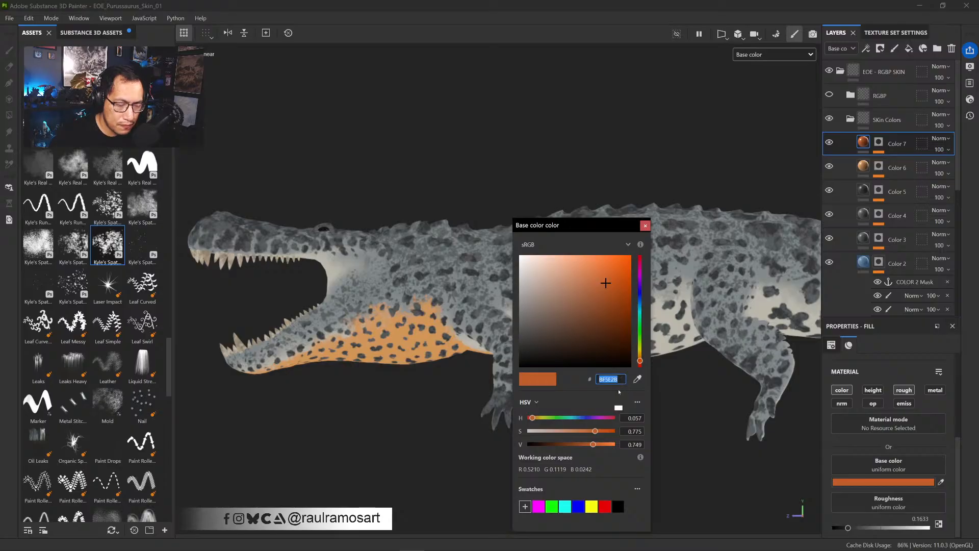
pyautogui.press('Return')
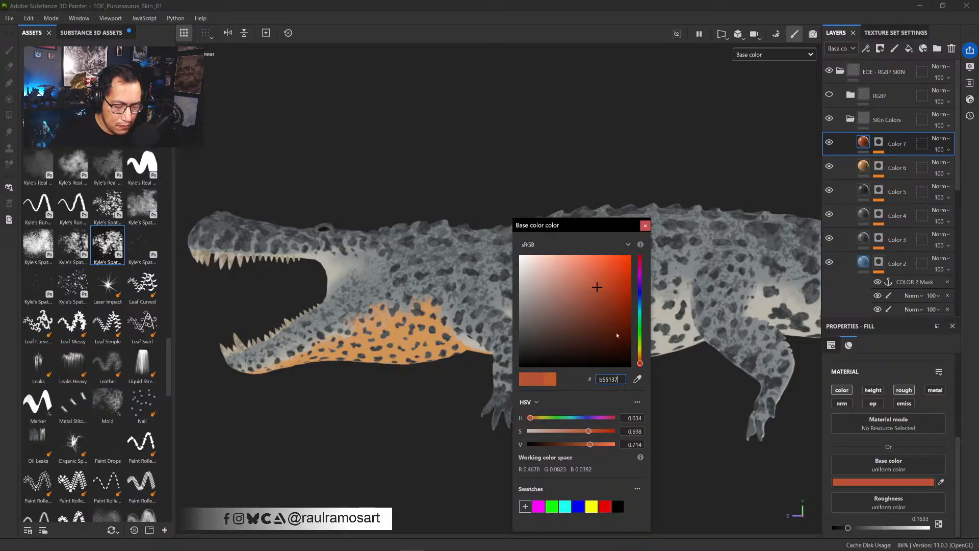
pyautogui.click(645, 225)
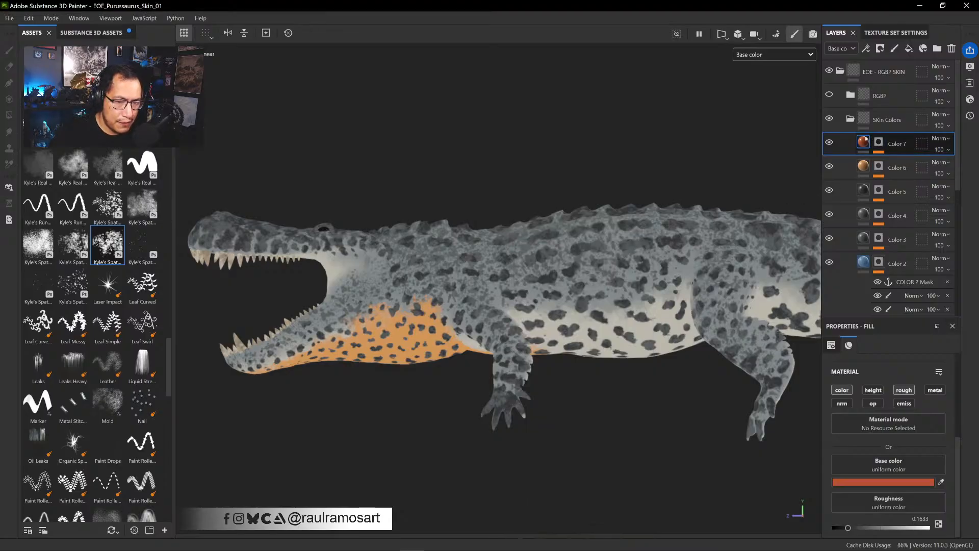
# - Add a paint effect to the Color 7 layer's mask
pyautogui.click(879, 142)
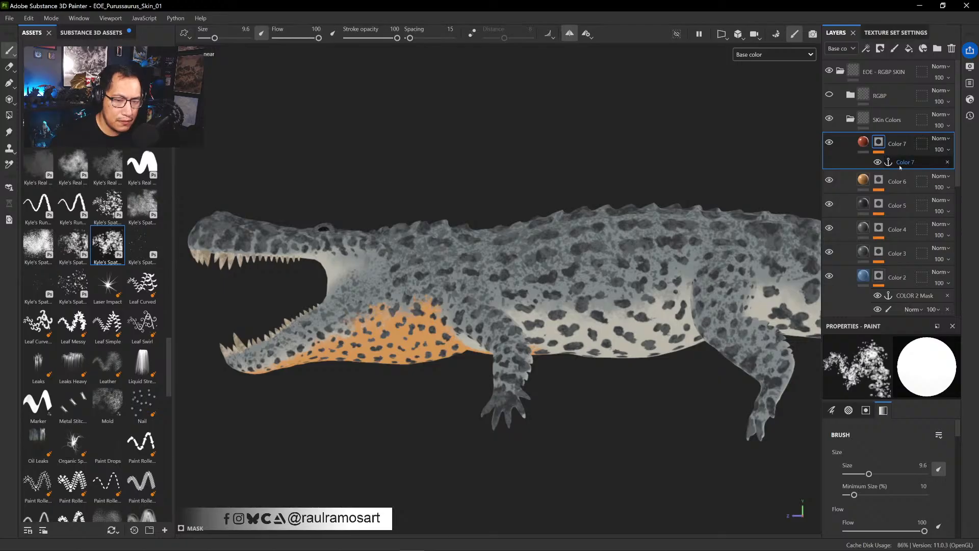
pyautogui.click(924, 163)
pyautogui.rightClick(924, 162)
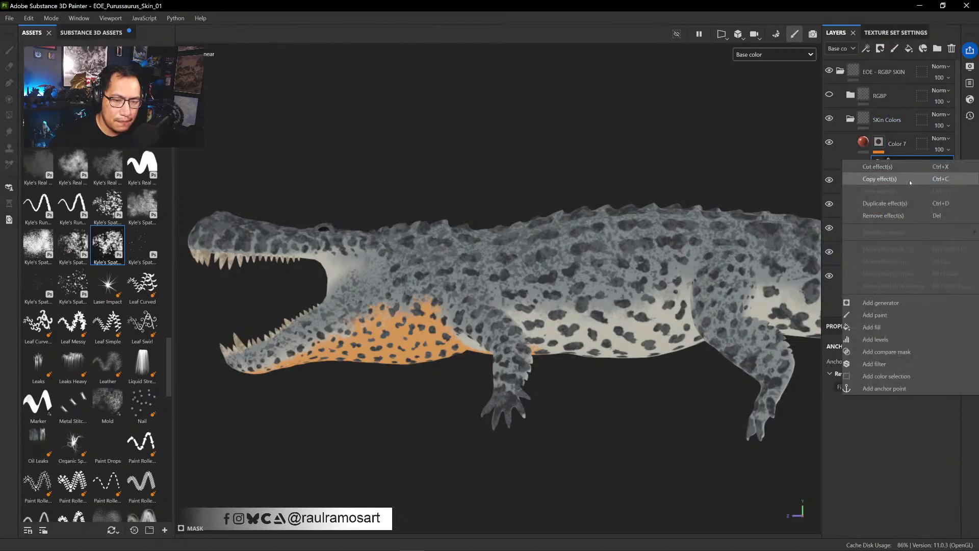
pyautogui.click(875, 315)
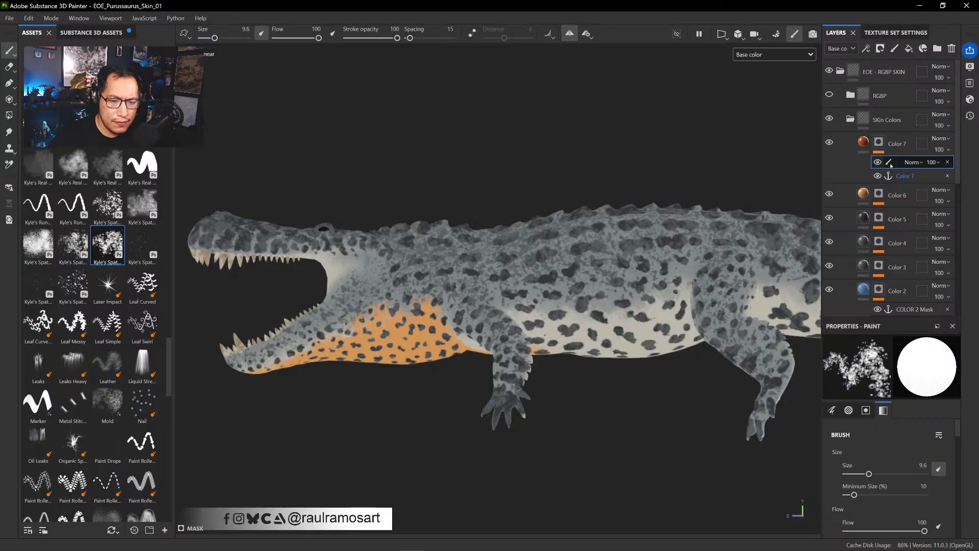
pyautogui.click(900, 177)
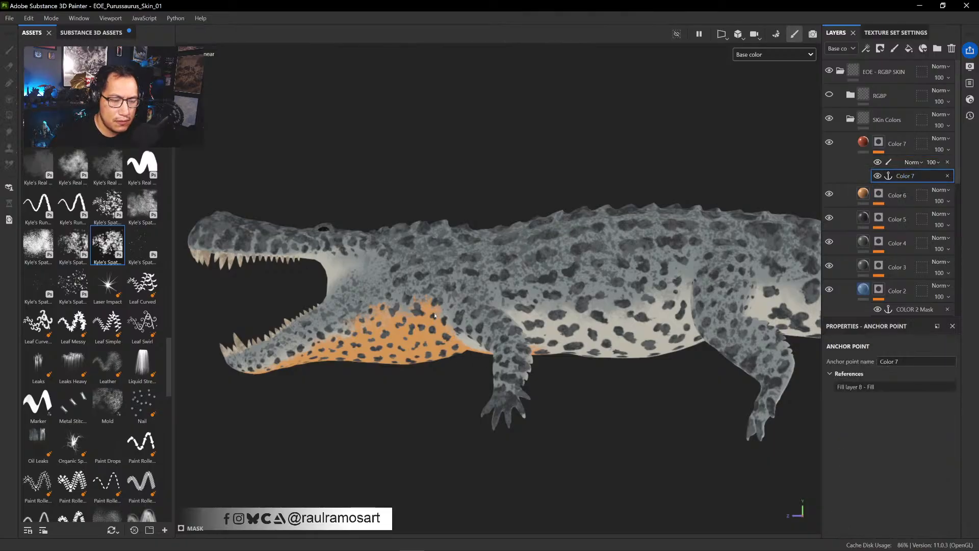
# - Choose a Kyle's Spatter brush for the throat's underside and move the Color 7 paint effect below its anchor point
pyautogui.keyDown('alt'); pyautogui.moveTo(647, 100); pyautogui.dragTo(641, 163); pyautogui.keyUp('alt')
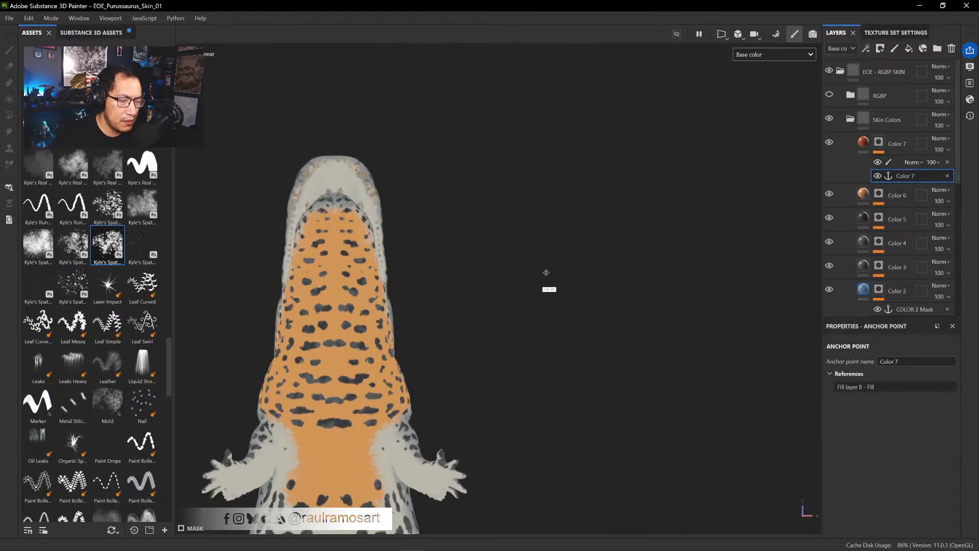
pyautogui.press('f')
pyautogui.click(108, 209)
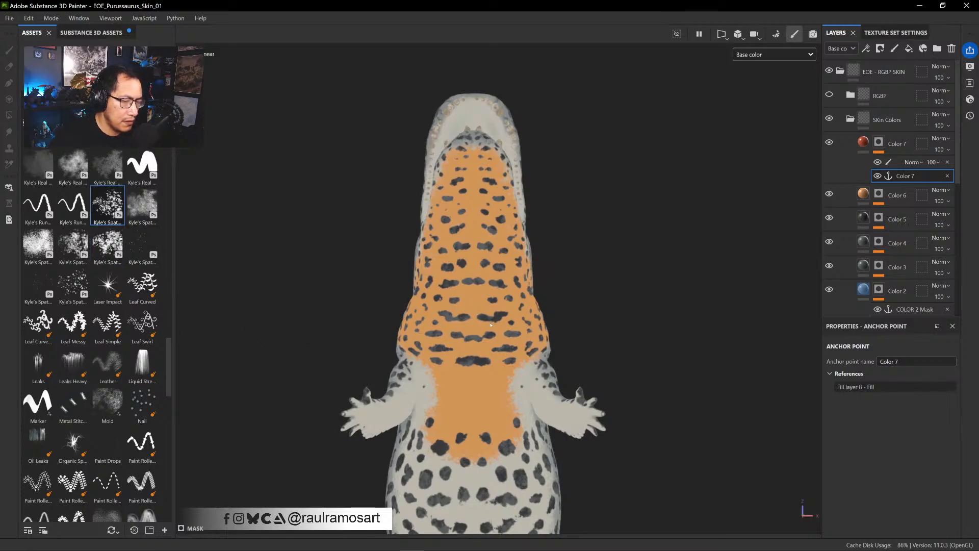
pyautogui.click(895, 164)
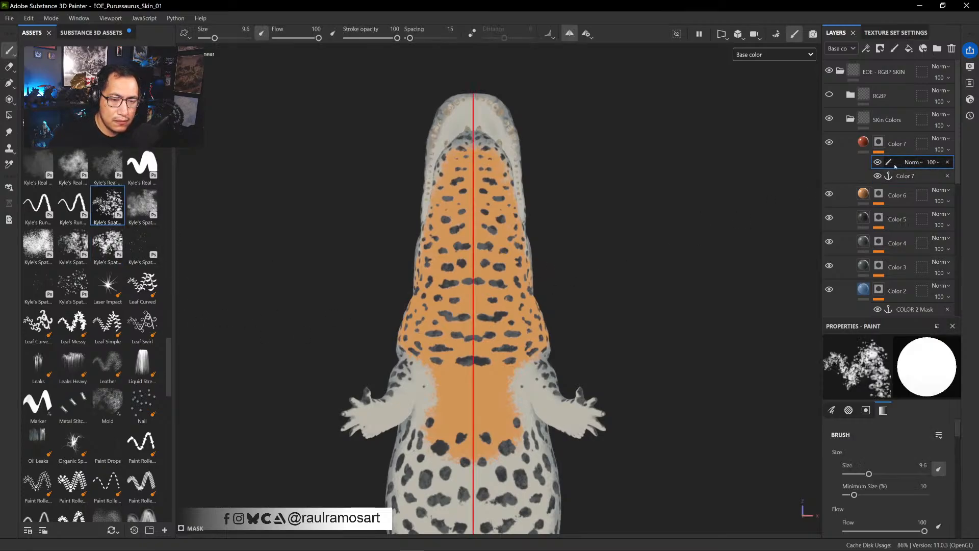
pyautogui.moveTo(894, 165); pyautogui.dragTo(896, 180)
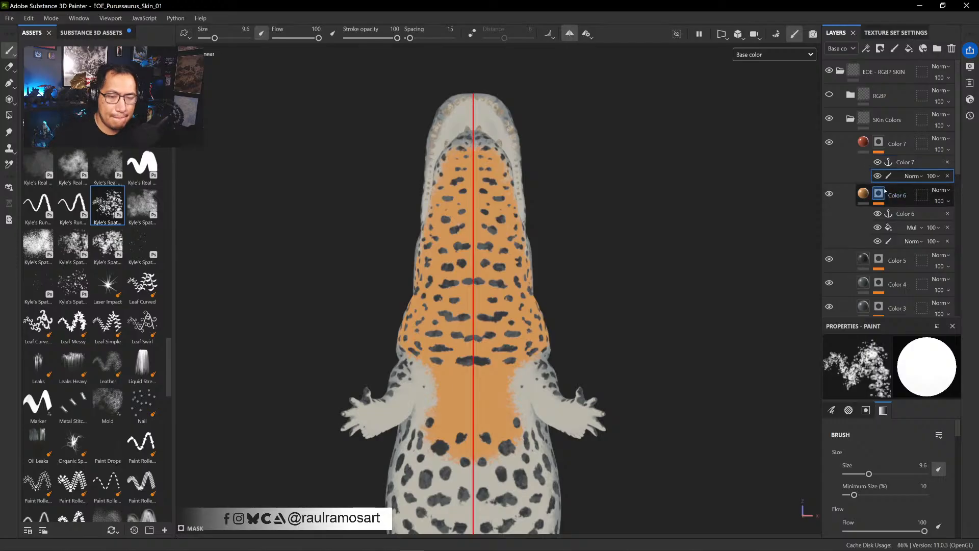
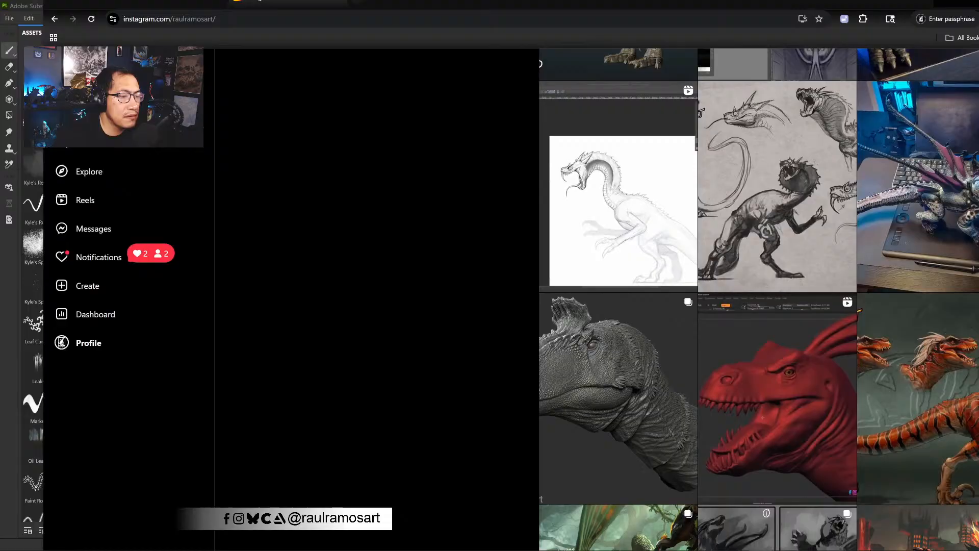
# - Switch to the Instagram profile in the browser and view the Talon fan art and Talon sculpt posts
pyautogui.moveTo(293, 1)
pyautogui.mouseDown()
pyautogui.moveTo(352, 272)
pyautogui.moveTo(237, 75)
pyautogui.moveTo(161, 31)
pyautogui.moveTo(0, 33)
pyautogui.mouseUp()
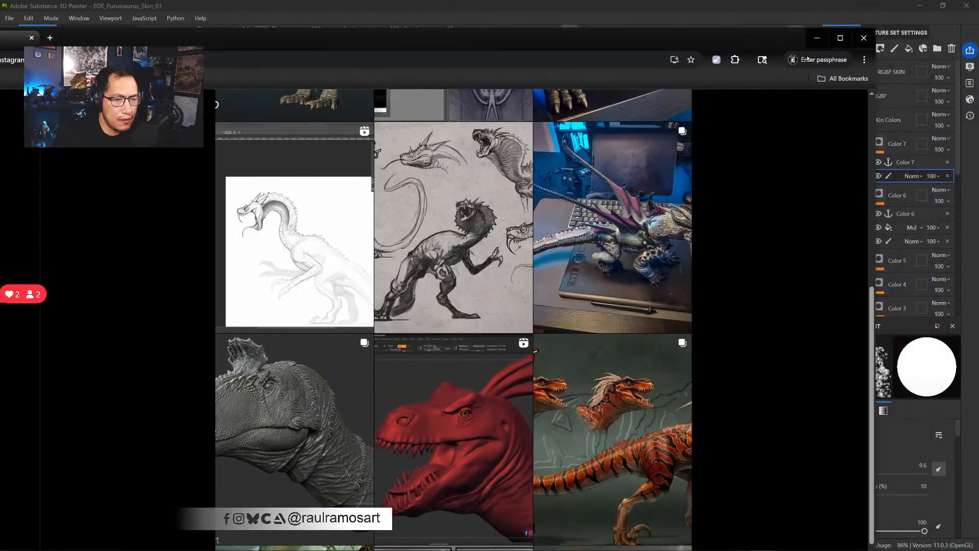
pyautogui.click(850, 43)
pyautogui.scroll(-2, 730, 363)
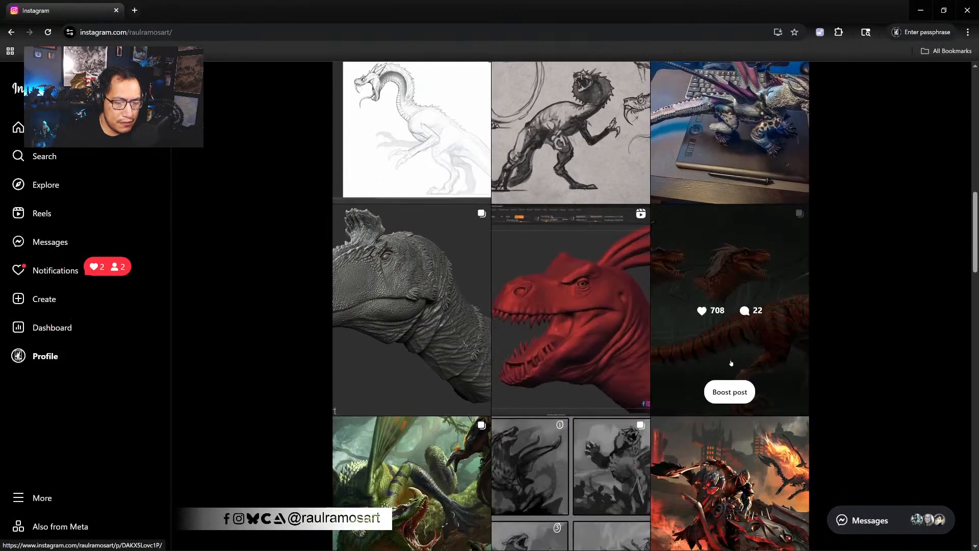
pyautogui.click(684, 227)
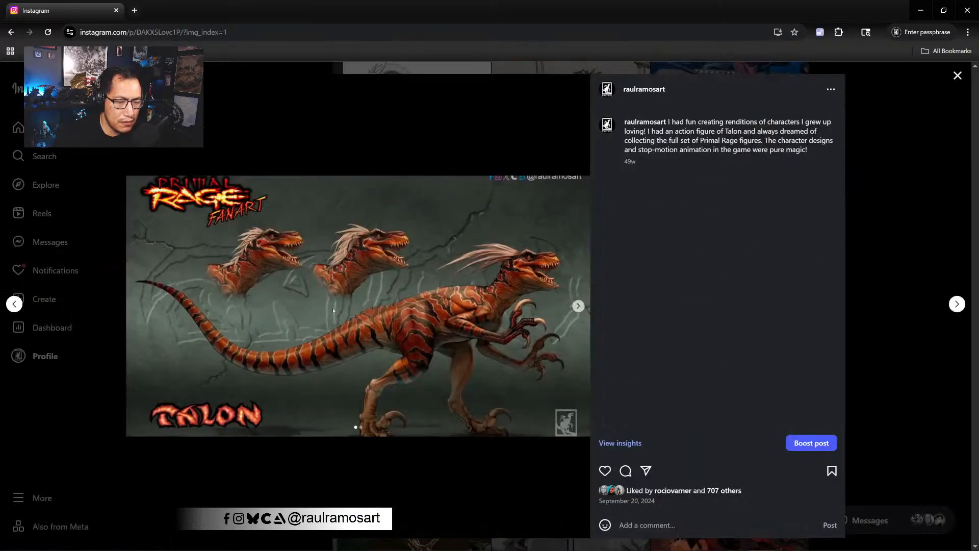
pyautogui.click(882, 227)
pyautogui.click(549, 286)
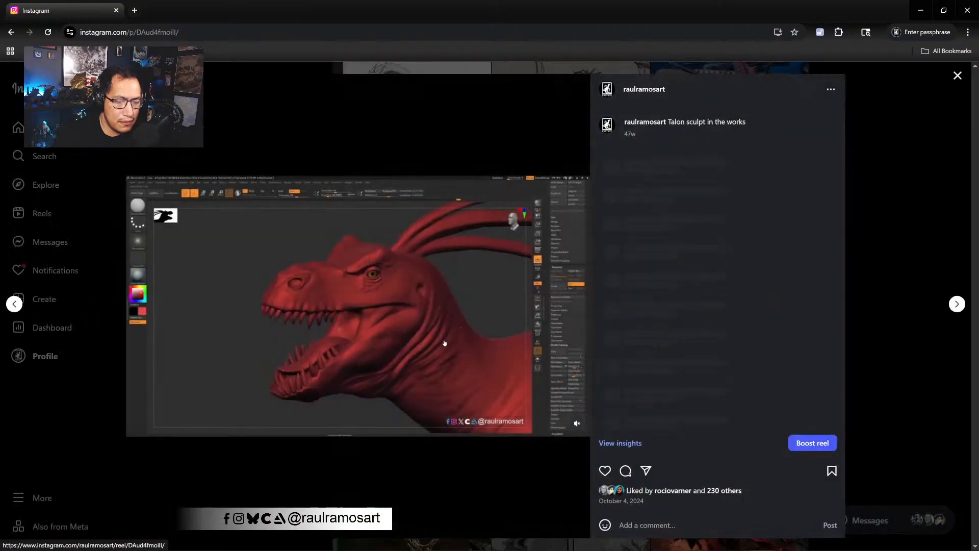
pyautogui.click(907, 224)
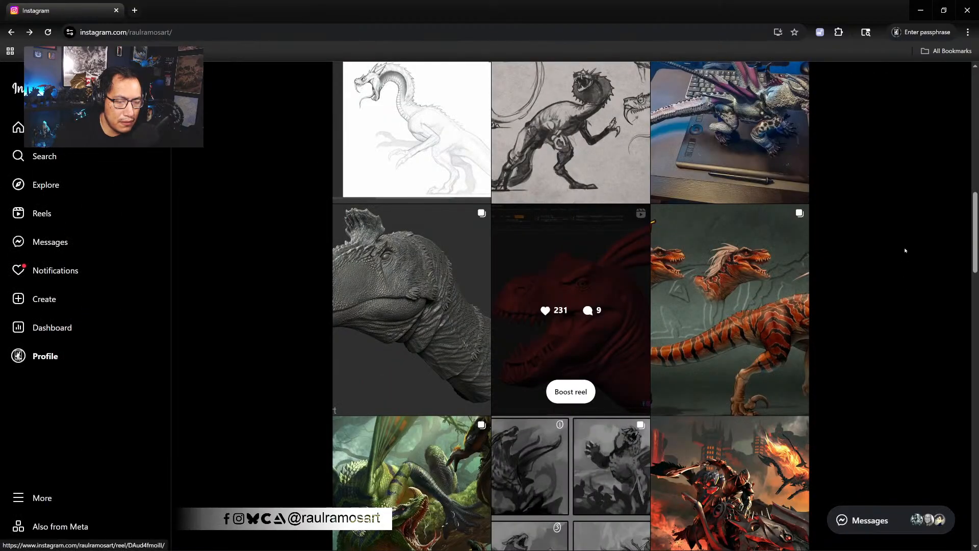
# - Search the older Instagram posts for the colored Wyvern painting and examine its color pattern
pyautogui.scroll(-10, 775, 377)
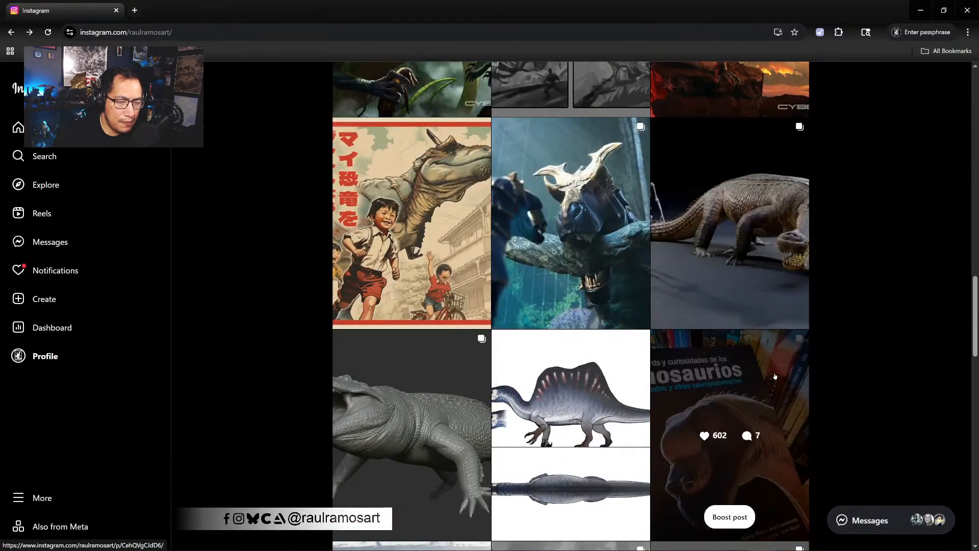
pyautogui.scroll(-8, 775, 376)
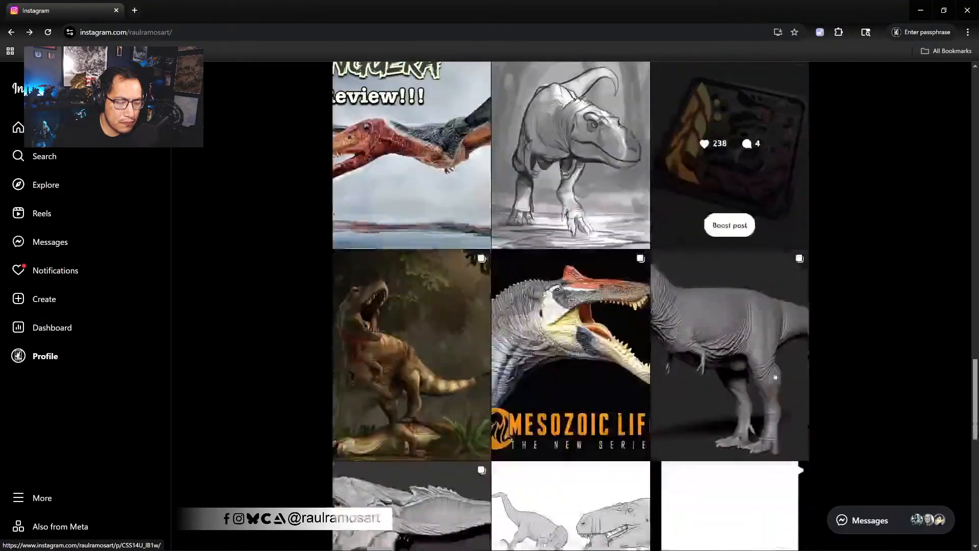
pyautogui.scroll(-12, 775, 376)
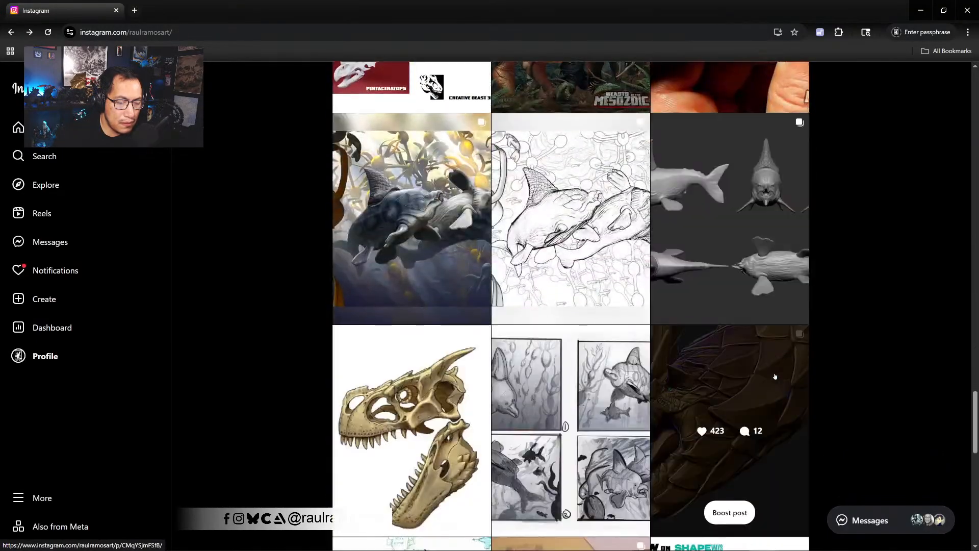
pyautogui.scroll(-6, 774, 376)
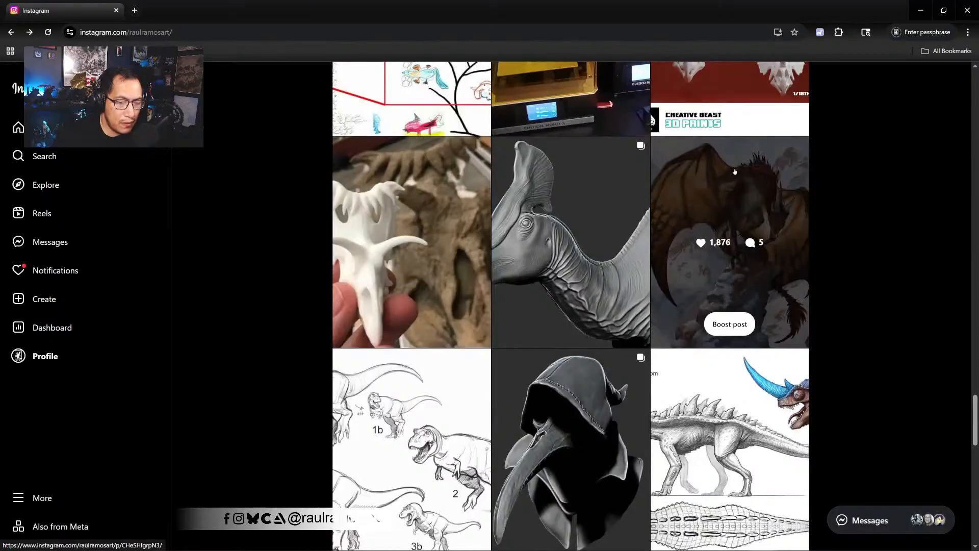
pyautogui.click(734, 171)
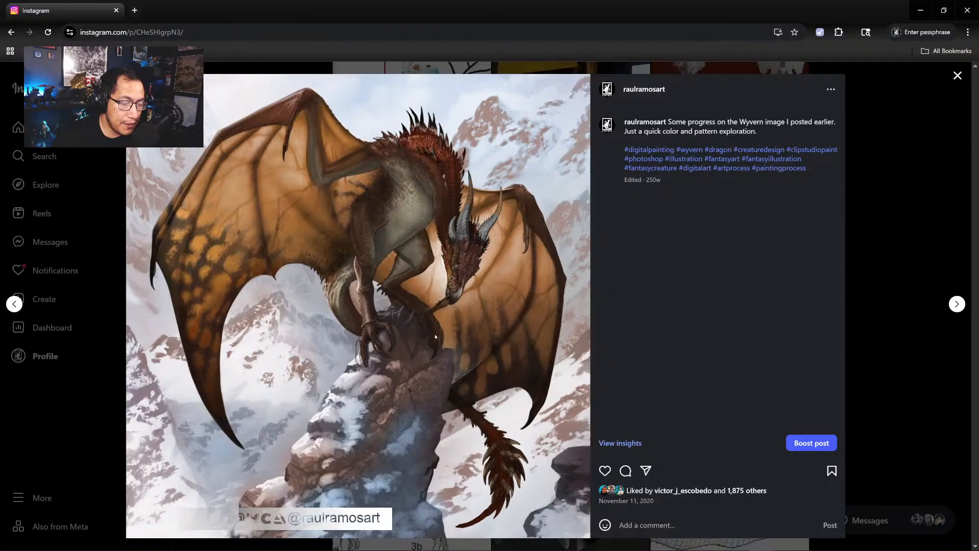
pyautogui.click(863, 296)
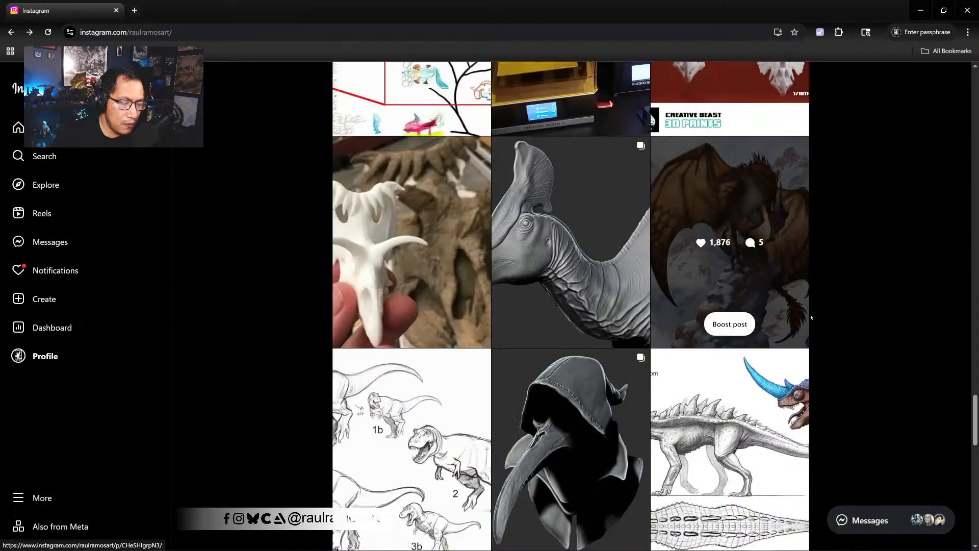
# - Compare the grayscale dragon painting from the gallery show with the colored Wyvern version
pyautogui.scroll(-4, 809, 314)
pyautogui.click(589, 412)
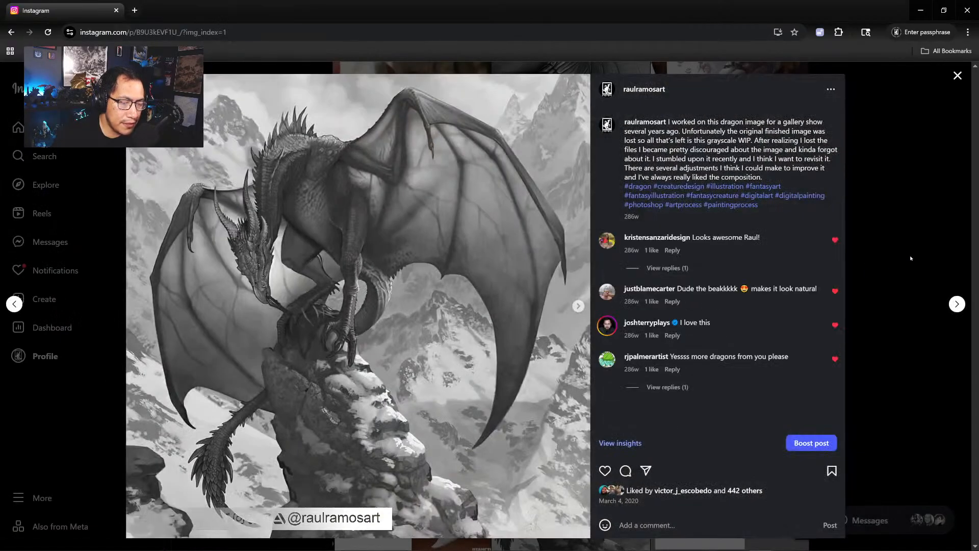
pyautogui.click(910, 258)
pyautogui.scroll(2, 858, 221)
pyautogui.click(747, 103)
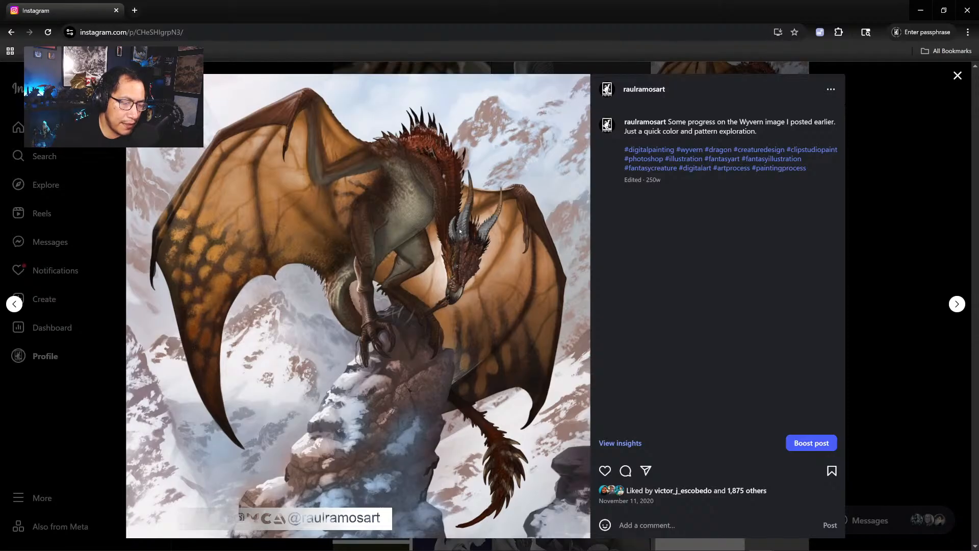
pyautogui.click(878, 214)
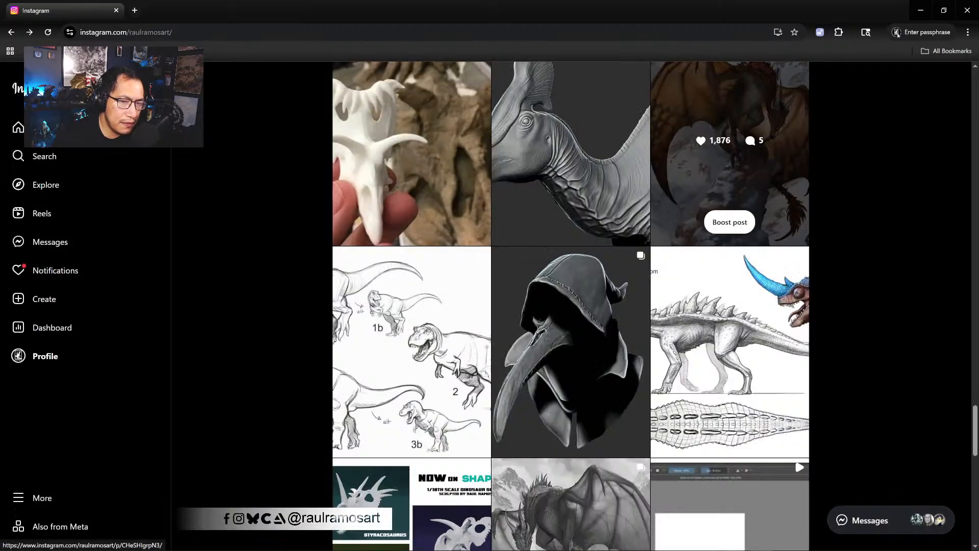
# - Look over a few more dinosaur artwork posts and return to Substance 3D Painter
pyautogui.scroll(-5, 575, 260)
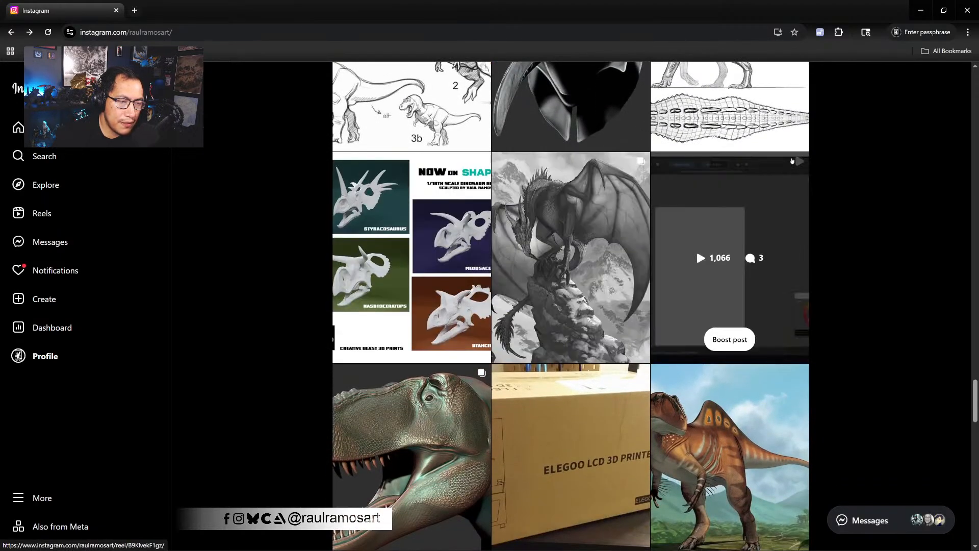
pyautogui.scroll(2, 696, 249)
pyautogui.click(921, 10)
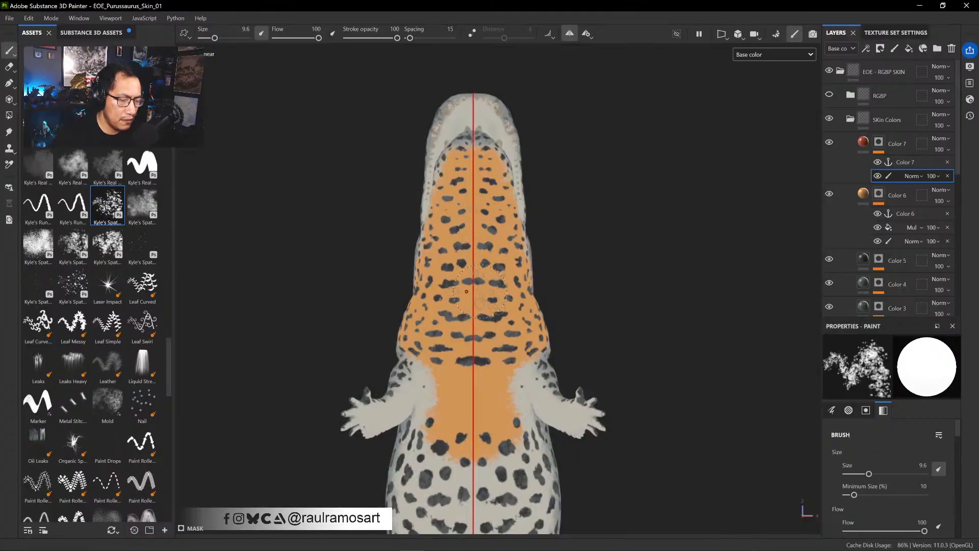
# - Paint a symmetrical red patch along the throat's underside in the Color 7 mask with brush size 16.8, and trim its edges
pyautogui.moveTo(472, 293); pyautogui.dragTo(472, 297)
pyautogui.keyDown('ctrl'); pyautogui.moveTo(472, 298); pyautogui.dragTo(509, 298, button='right'); pyautogui.keyUp('ctrl')
pyautogui.click(472, 283)
pyautogui.moveTo(472, 284)
pyautogui.mouseDown()
pyautogui.moveTo(473, 214)
pyautogui.moveTo(456, 280)
pyautogui.moveTo(474, 347)
pyautogui.moveTo(469, 408)
pyautogui.moveTo(501, 323)
pyautogui.moveTo(490, 395)
pyautogui.mouseUp()
pyautogui.press('x')
pyautogui.press('x')
pyautogui.moveTo(495, 357); pyautogui.dragTo(500, 302)
pyautogui.moveTo(472, 260)
pyautogui.mouseDown()
pyautogui.moveTo(474, 194)
pyautogui.moveTo(436, 263)
pyautogui.mouseUp()
pyautogui.press('x')
pyautogui.moveTo(502, 179); pyautogui.dragTo(492, 206)
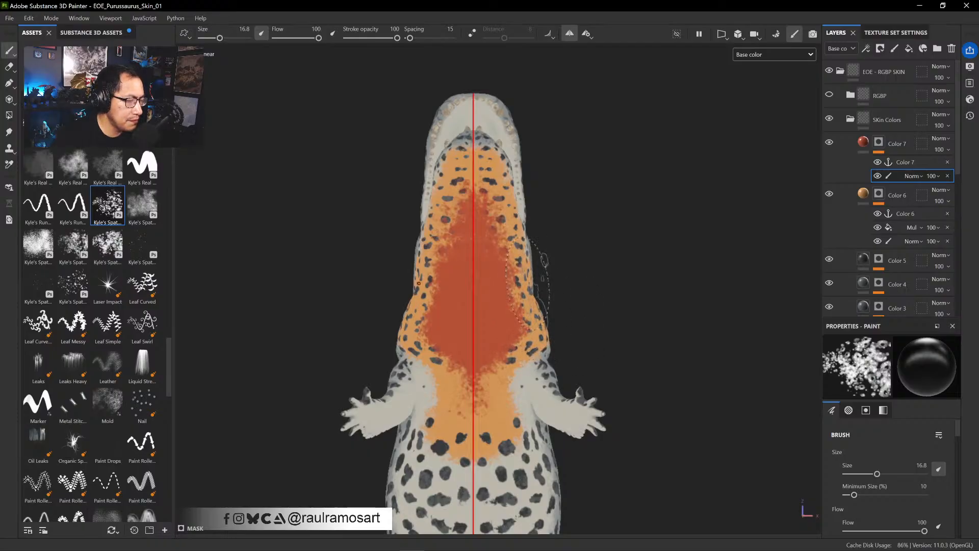
pyautogui.moveTo(577, 327)
pyautogui.keyDown('alt'); pyautogui.mouseDown()
pyautogui.moveTo(580, 371)
pyautogui.moveTo(533, 391)
pyautogui.moveTo(492, 393)
pyautogui.mouseUp(); pyautogui.keyUp('alt')
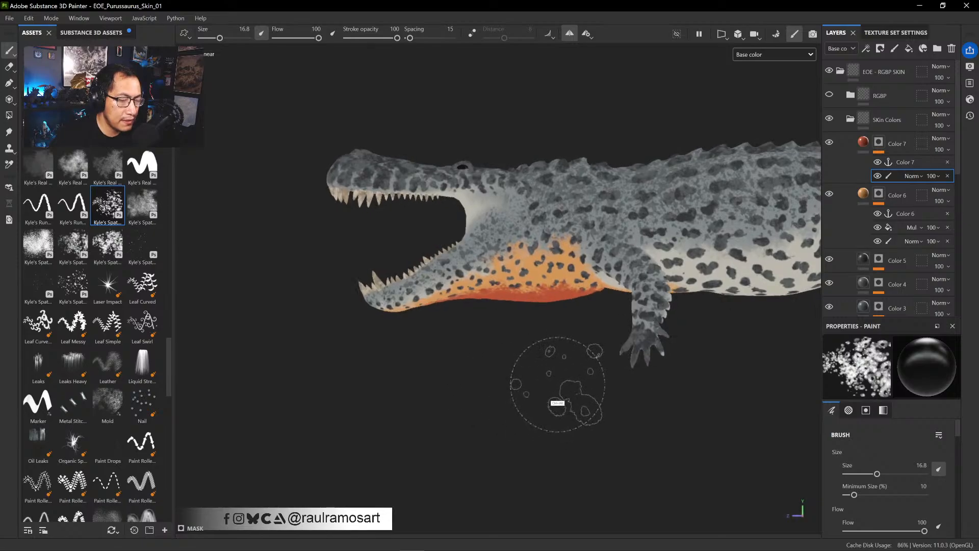
# - Blend red up the throat's side in the Color 7 mask using a Kyle's Real brush at size 17.86, and reduce the brush to 10.91
pyautogui.keyDown('alt'); pyautogui.moveTo(557, 384); pyautogui.dragTo(505, 411, button='middle'); pyautogui.keyUp('alt')
pyautogui.click(73, 164)
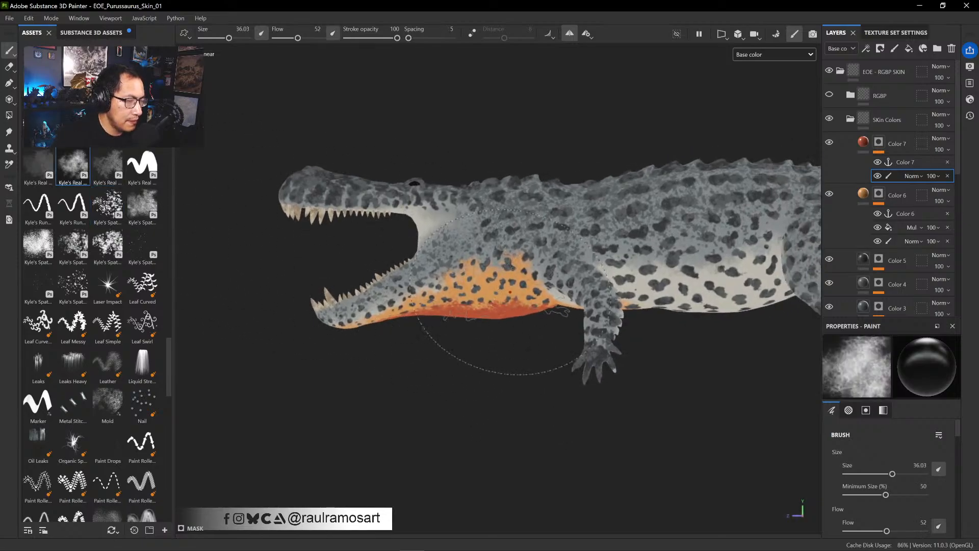
pyautogui.keyDown('ctrl'); pyautogui.moveTo(510, 291); pyautogui.dragTo(487, 303, button='right'); pyautogui.keyUp('ctrl')
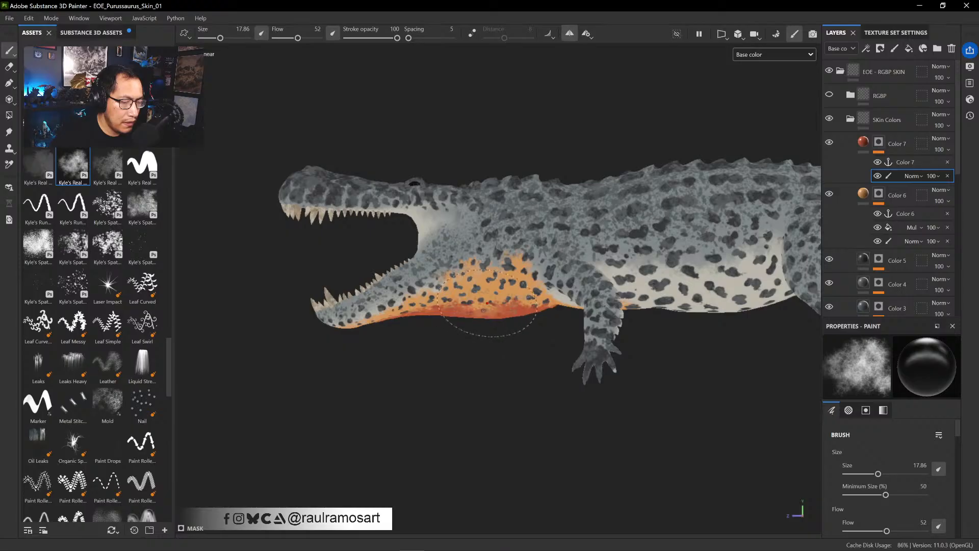
pyautogui.moveTo(487, 303)
pyautogui.mouseDown()
pyautogui.moveTo(498, 304)
pyautogui.moveTo(479, 288)
pyautogui.mouseUp()
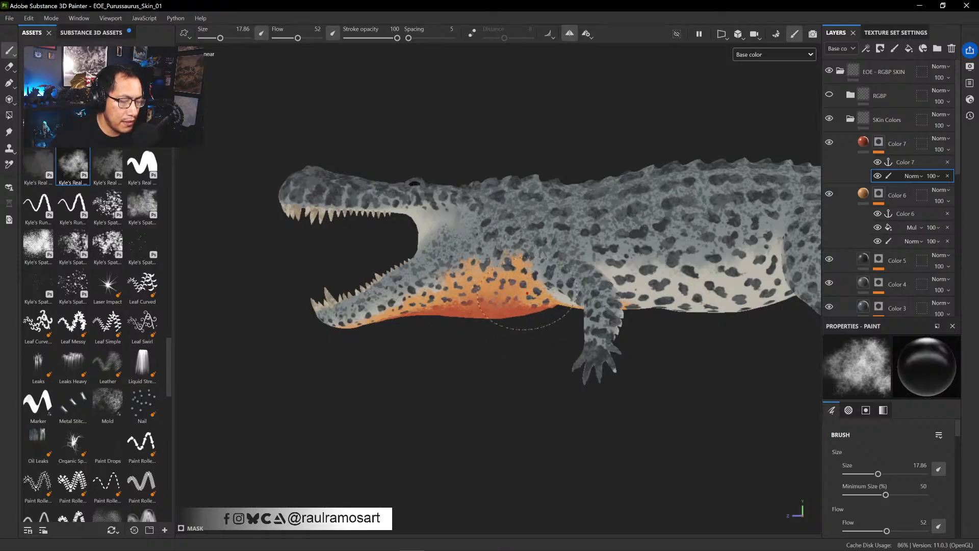
pyautogui.moveTo(460, 302)
pyautogui.keyDown('ctrl'); pyautogui.mouseDown(button='right')
pyautogui.moveTo(484, 286)
pyautogui.moveTo(471, 311)
pyautogui.mouseUp(button='right'); pyautogui.keyUp('ctrl')
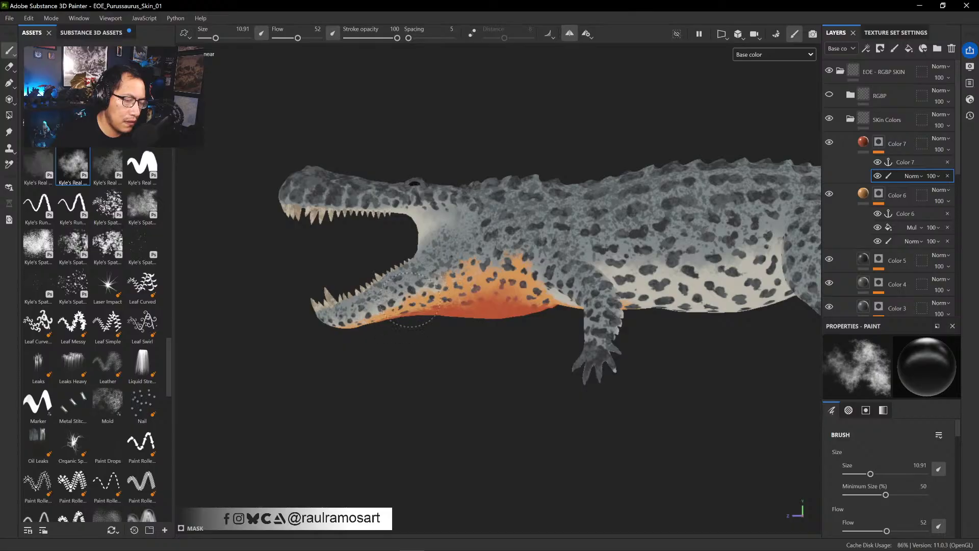
# - Soften the red patch's edges on the throat's underside with the size 10.91 brush, alternately adding and removing mask paint
pyautogui.moveTo(487, 401)
pyautogui.keyDown('alt'); pyautogui.keyDown('shift'); pyautogui.mouseDown()
pyautogui.moveTo(512, 305)
pyautogui.moveTo(514, 233)
pyautogui.mouseUp(); pyautogui.keyUp('shift'); pyautogui.keyUp('alt')
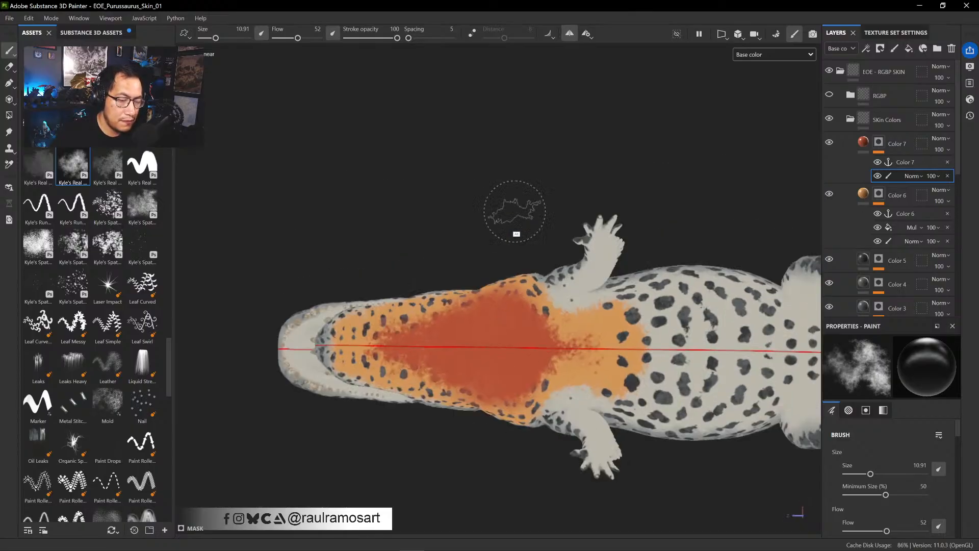
pyautogui.press('x')
pyautogui.moveTo(583, 352)
pyautogui.mouseDown()
pyautogui.moveTo(591, 367)
pyautogui.moveTo(591, 338)
pyautogui.moveTo(582, 350)
pyautogui.moveTo(543, 353)
pyautogui.moveTo(553, 327)
pyautogui.moveTo(571, 352)
pyautogui.moveTo(544, 346)
pyautogui.mouseUp()
pyautogui.press('x')
pyautogui.press('x')
pyautogui.press('x')
pyautogui.moveTo(530, 312)
pyautogui.mouseDown()
pyautogui.moveTo(502, 303)
pyautogui.moveTo(505, 351)
pyautogui.moveTo(533, 367)
pyautogui.moveTo(510, 336)
pyautogui.moveTo(517, 390)
pyautogui.moveTo(548, 339)
pyautogui.mouseUp()
pyautogui.press('x')
pyautogui.press('x')
pyautogui.press('x')
pyautogui.press('x')
pyautogui.moveTo(530, 392)
pyautogui.mouseDown()
pyautogui.moveTo(561, 353)
pyautogui.moveTo(587, 349)
pyautogui.moveTo(595, 370)
pyautogui.mouseUp()
pyautogui.moveTo(491, 377)
pyautogui.mouseDown()
pyautogui.moveTo(459, 408)
pyautogui.moveTo(413, 357)
pyautogui.moveTo(377, 341)
pyautogui.moveTo(370, 351)
pyautogui.moveTo(412, 321)
pyautogui.moveTo(408, 362)
pyautogui.moveTo(371, 345)
pyautogui.mouseUp()
pyautogui.press('x')
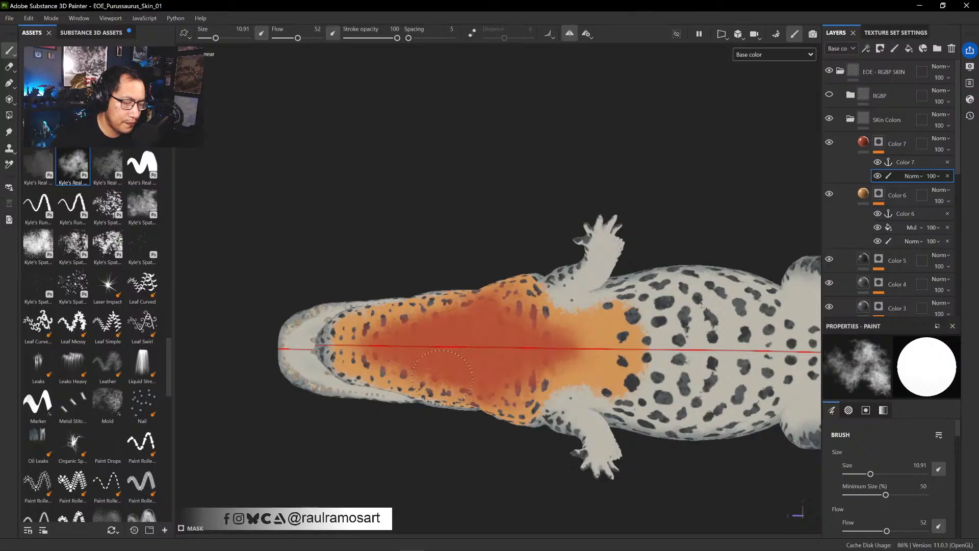
pyautogui.press('x')
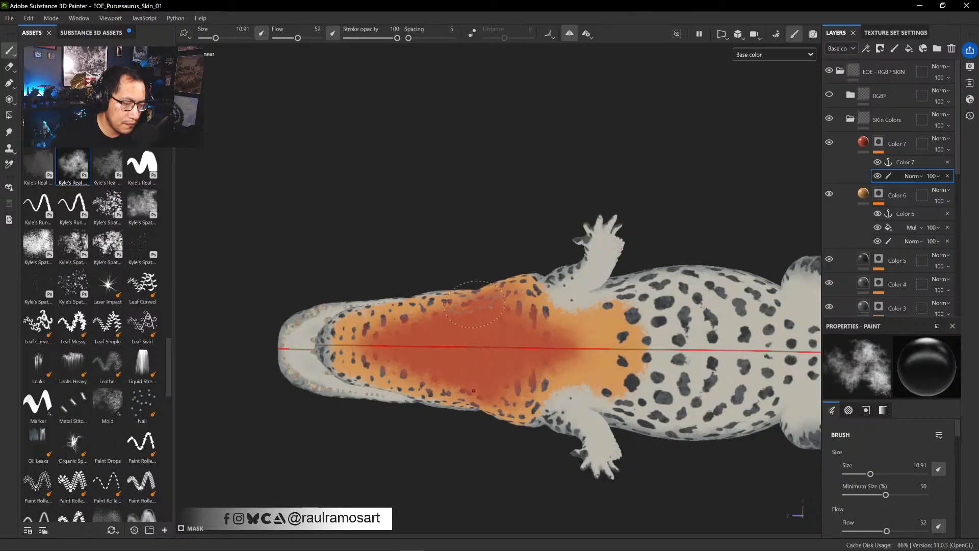
pyautogui.press('x')
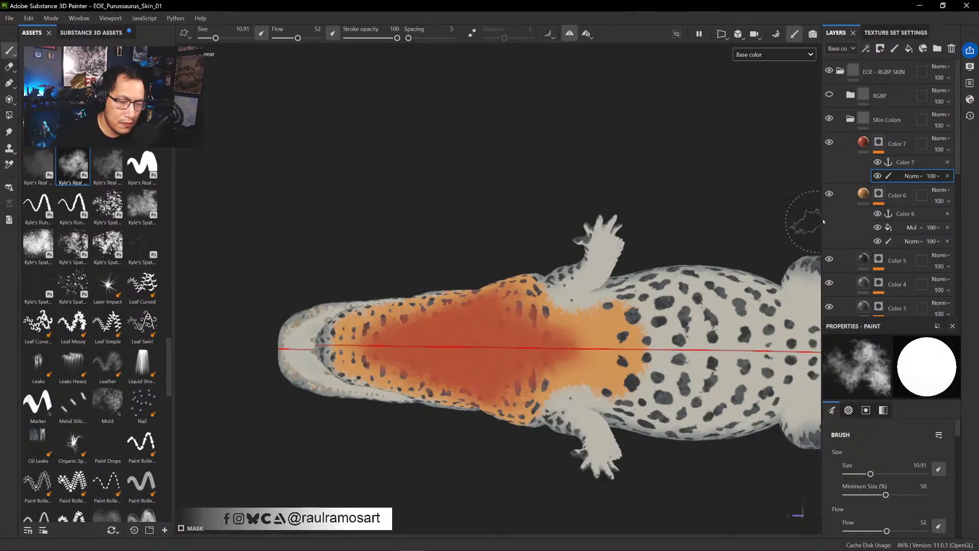
# - Compare the throat with and without the red paint, and add a fill effect above the paint in the Color 7 mask
pyautogui.click(876, 175)
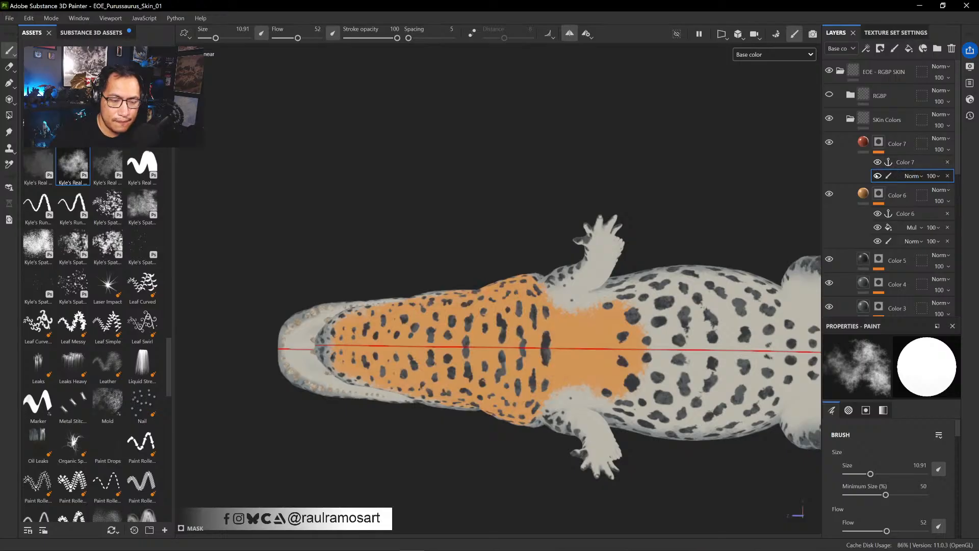
pyautogui.click(876, 176)
pyautogui.rightClick(880, 177)
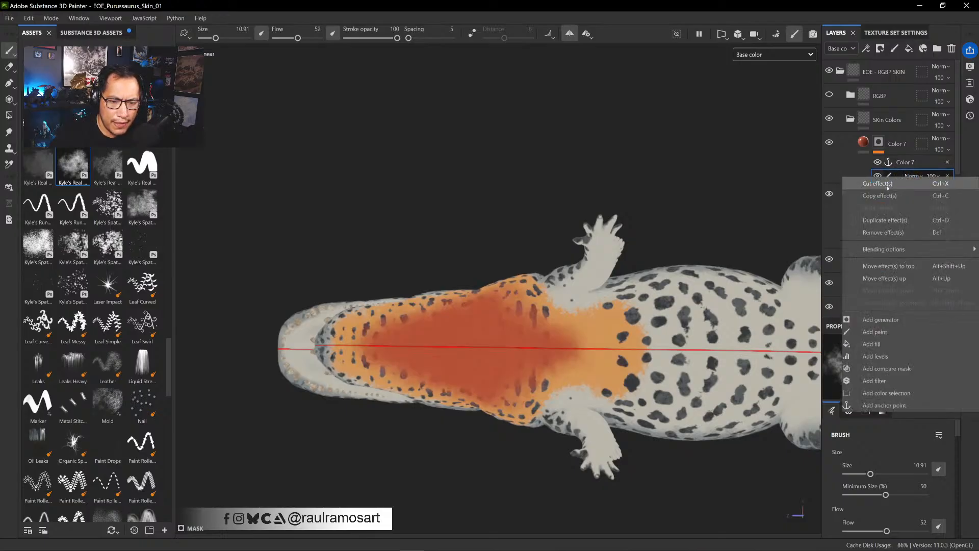
pyautogui.click(877, 344)
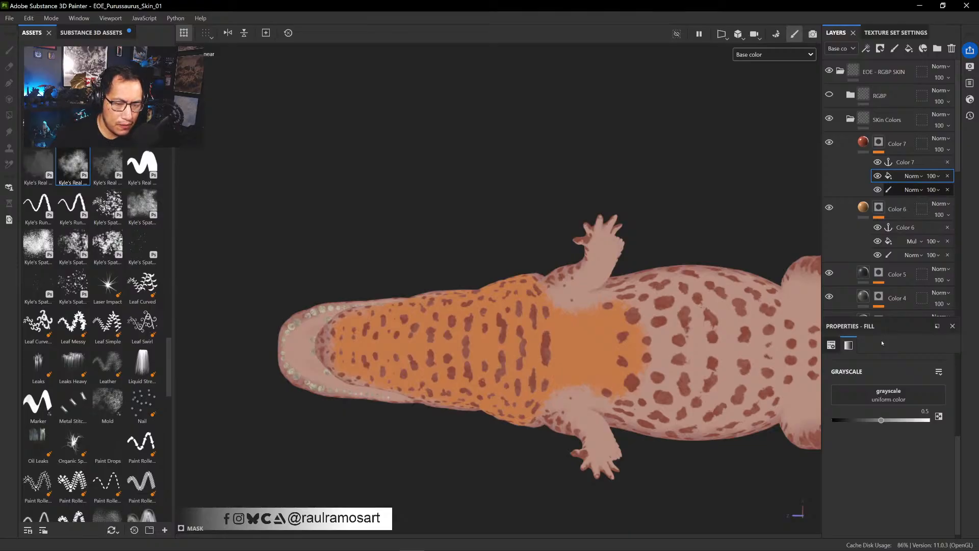
# - Check the Color 6 mask and set the Color 7 fill effect's grayscale to the Color 6 anchor point
pyautogui.keyDown('alt'); pyautogui.click(878, 208); pyautogui.keyUp('alt')
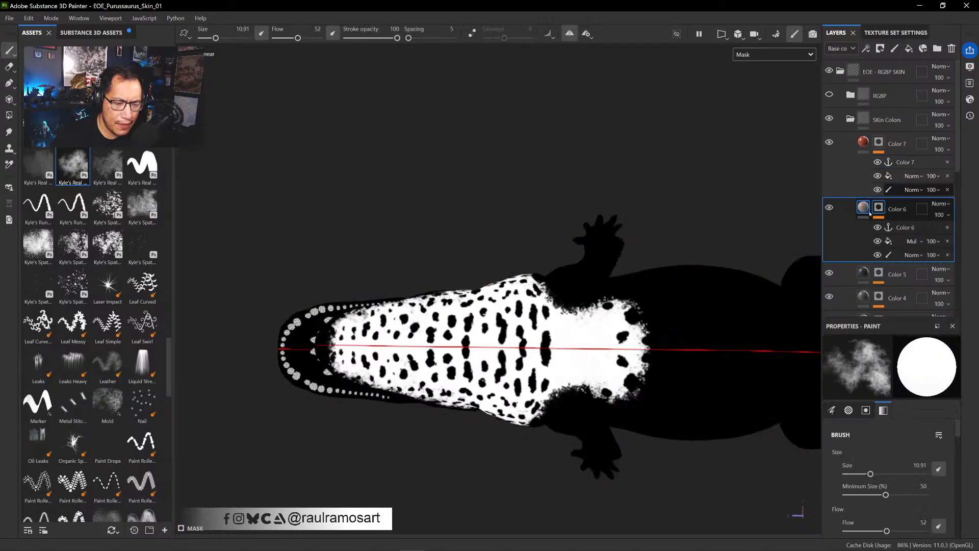
pyautogui.click(910, 176)
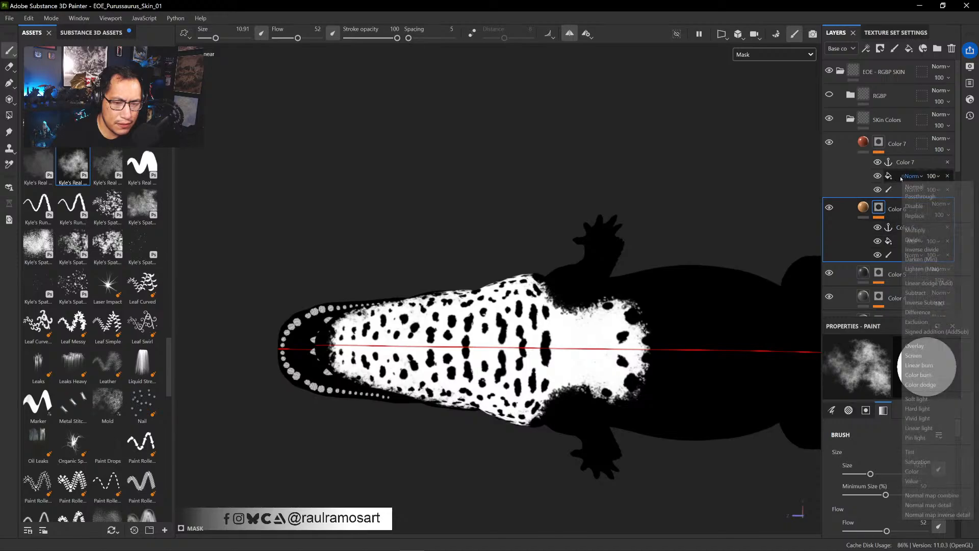
pyautogui.click(903, 177)
pyautogui.click(891, 178)
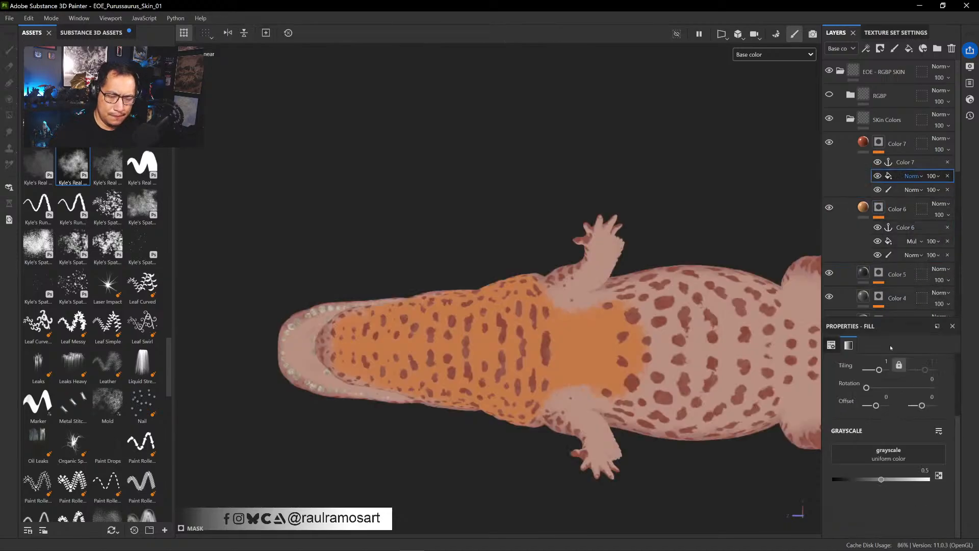
pyautogui.click(885, 444)
pyautogui.click(900, 304)
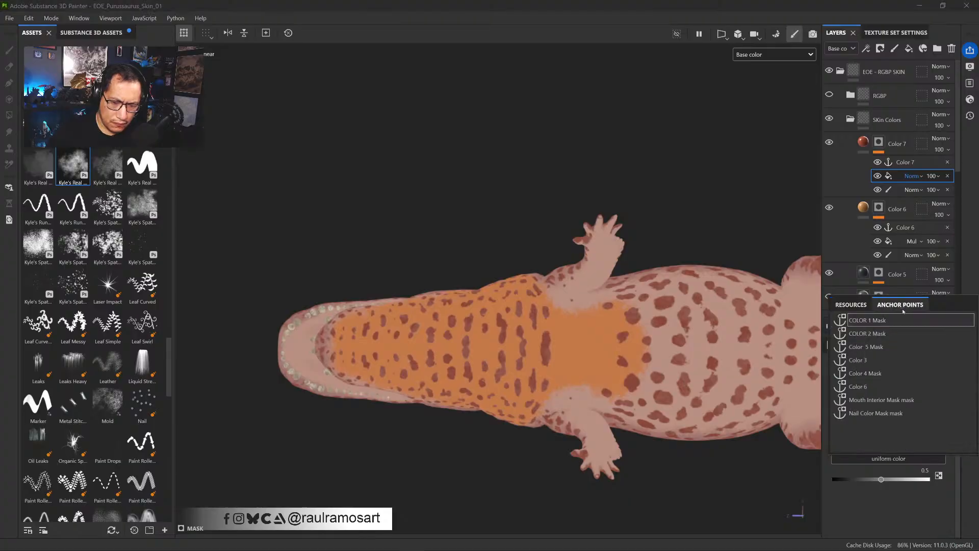
pyautogui.click(858, 386)
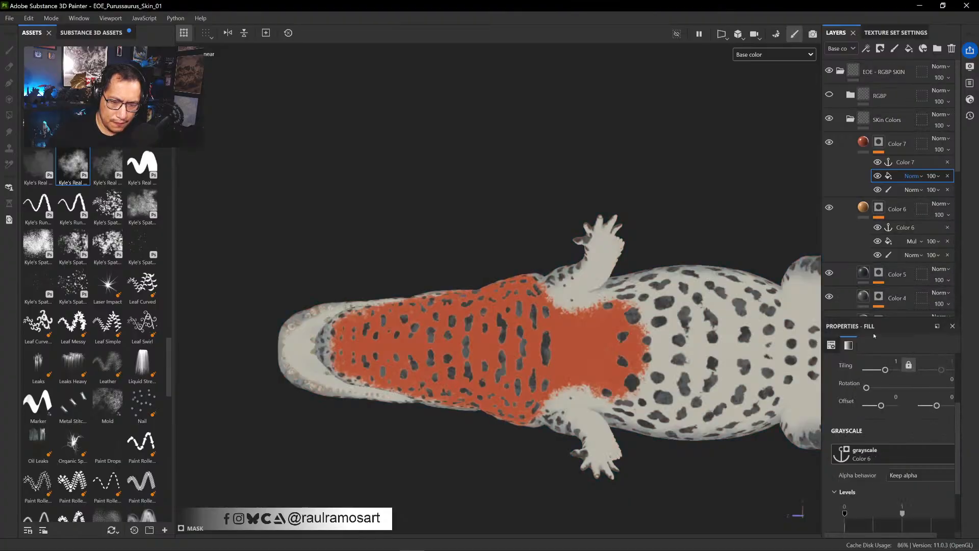
# - Set the Color 7 mask's fill effect to Multiply blending and compare the spotted throat with the fill off and on
pyautogui.keyDown('alt'); pyautogui.moveTo(687, 176); pyautogui.dragTo(675, 386); pyautogui.keyUp('alt')
pyautogui.click(912, 175)
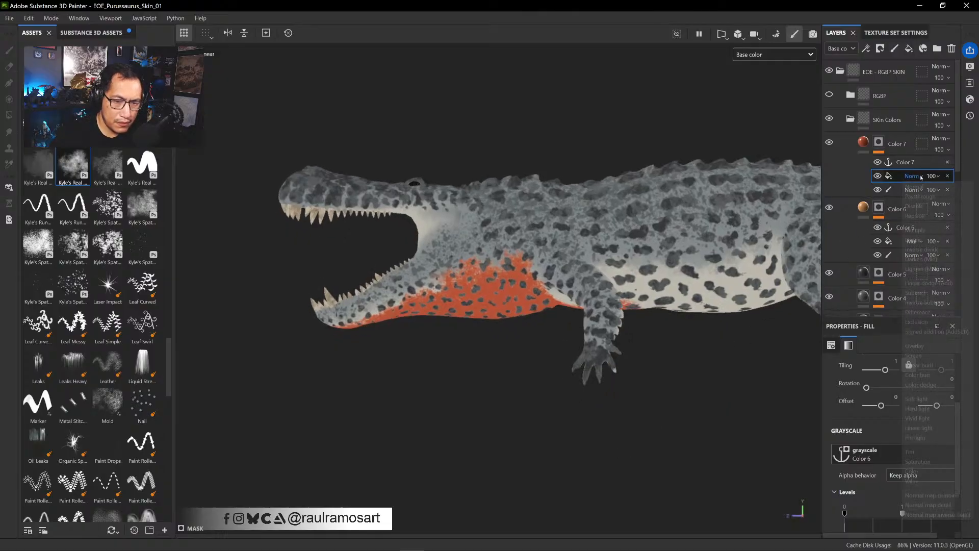
pyautogui.click(915, 230)
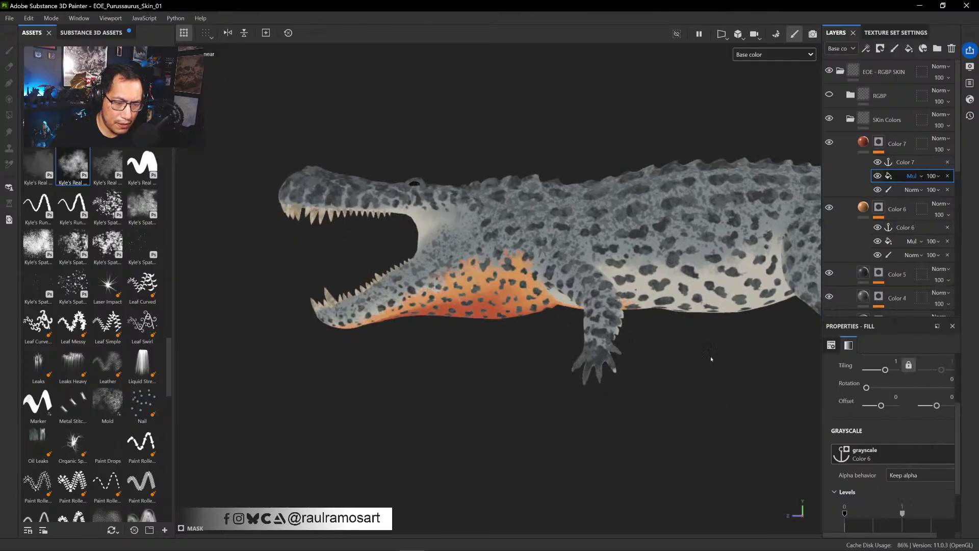
pyautogui.keyDown('alt'); pyautogui.moveTo(736, 400); pyautogui.dragTo(700, 248); pyautogui.keyUp('alt')
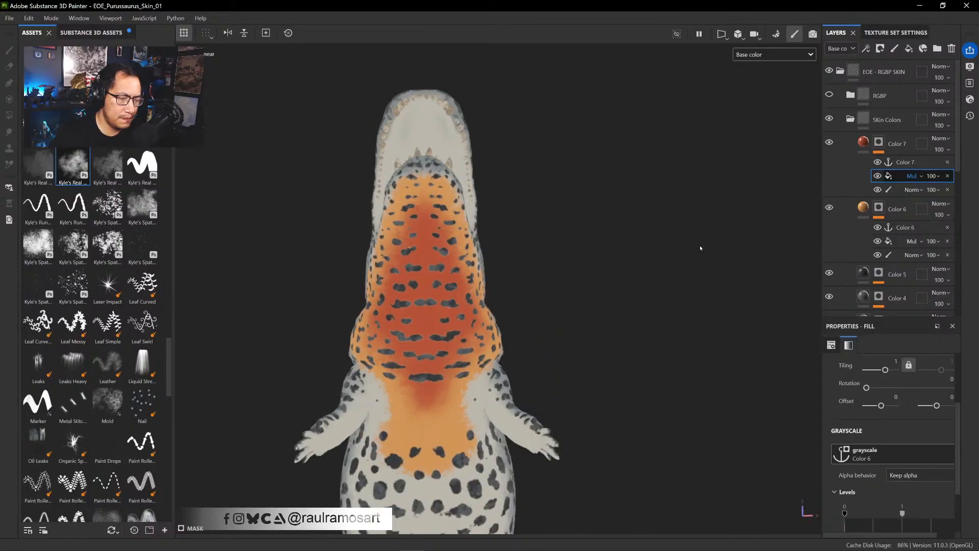
pyautogui.click(877, 175)
pyautogui.click(877, 176)
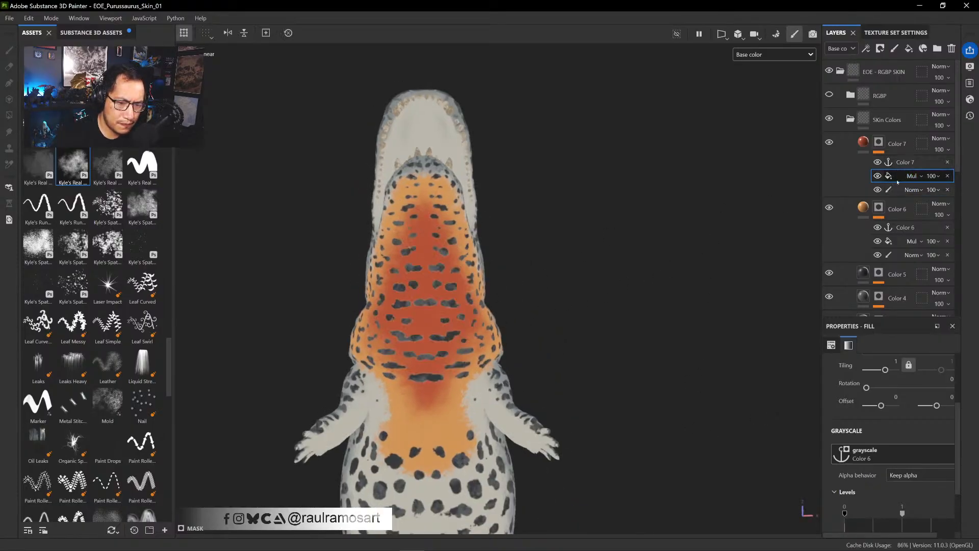
# - Trim and soften the red along the throat's sides and toward the chest in the Color 7 mask's paint effect with brush size 10.91
pyautogui.click(899, 189)
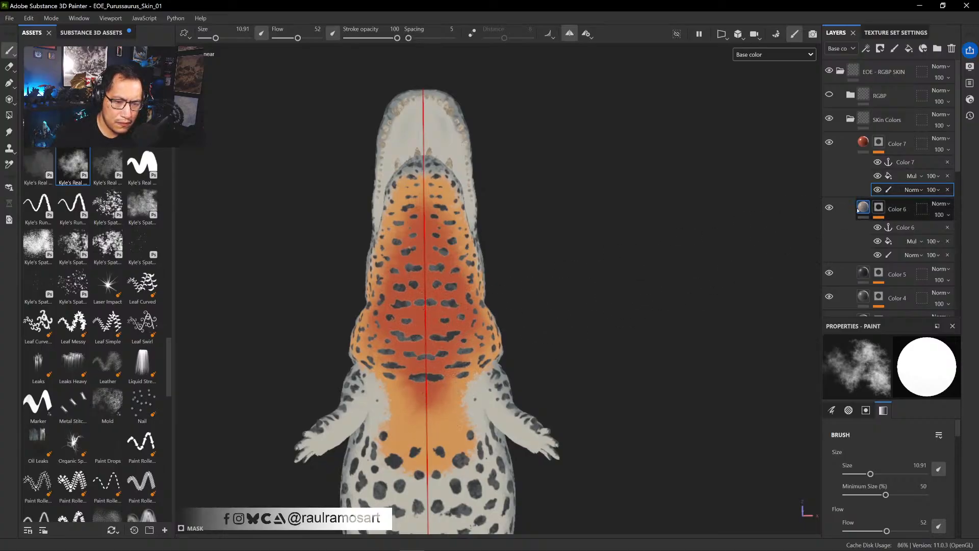
pyautogui.press('x')
pyautogui.press('x')
pyautogui.moveTo(440, 380); pyautogui.dragTo(441, 424)
pyautogui.press('x')
pyautogui.moveTo(475, 335)
pyautogui.mouseDown()
pyautogui.moveTo(454, 355)
pyautogui.moveTo(467, 291)
pyautogui.moveTo(460, 252)
pyautogui.mouseUp()
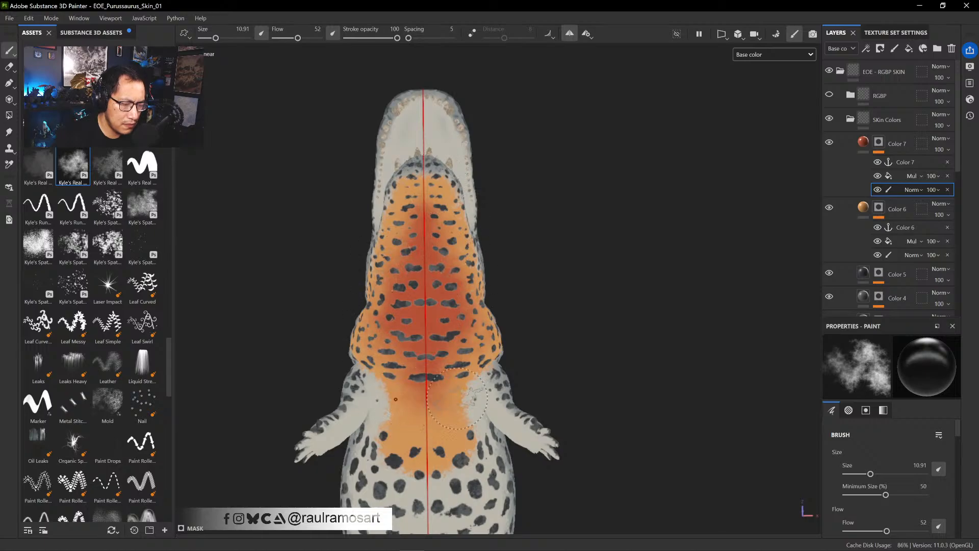
pyautogui.press('x')
pyautogui.press('x')
pyautogui.moveTo(453, 383)
pyautogui.mouseDown()
pyautogui.moveTo(447, 421)
pyautogui.moveTo(461, 397)
pyautogui.mouseUp()
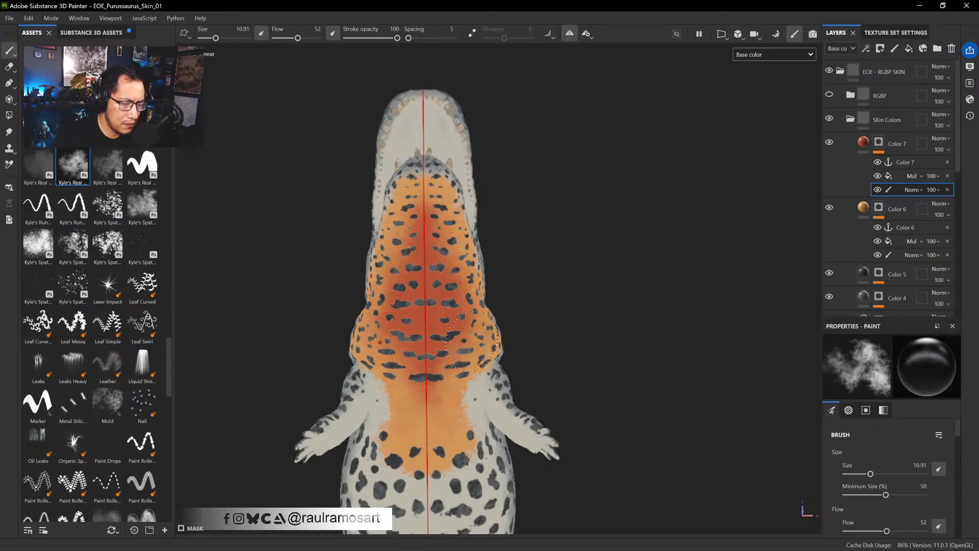
pyautogui.rightClick(892, 189)
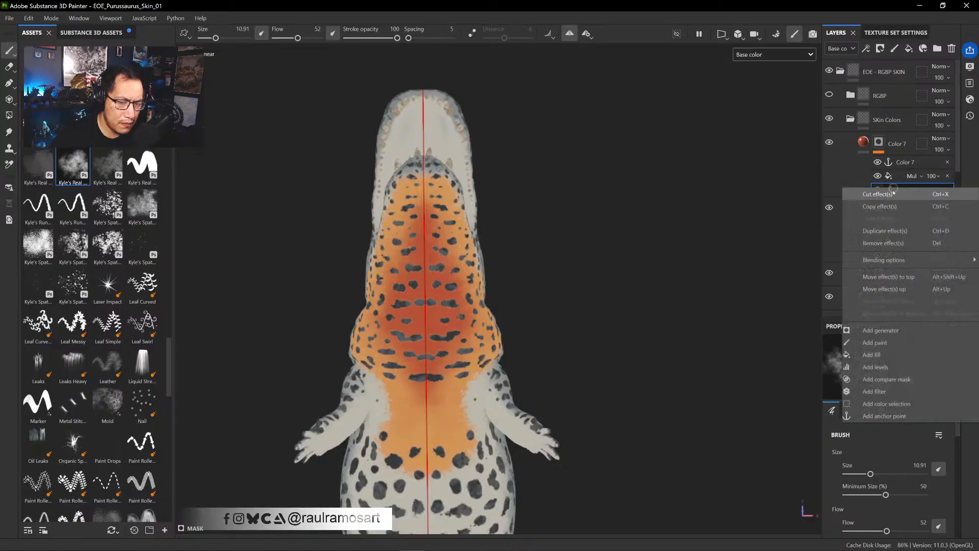
pyautogui.click(873, 342)
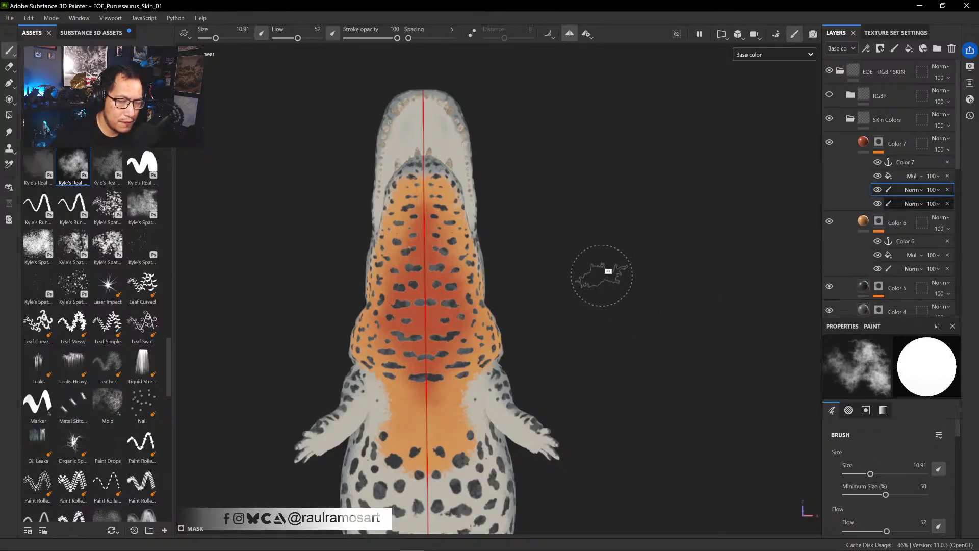
pyautogui.keyDown('alt'); pyautogui.moveTo(611, 287); pyautogui.dragTo(651, 192); pyautogui.keyUp('alt')
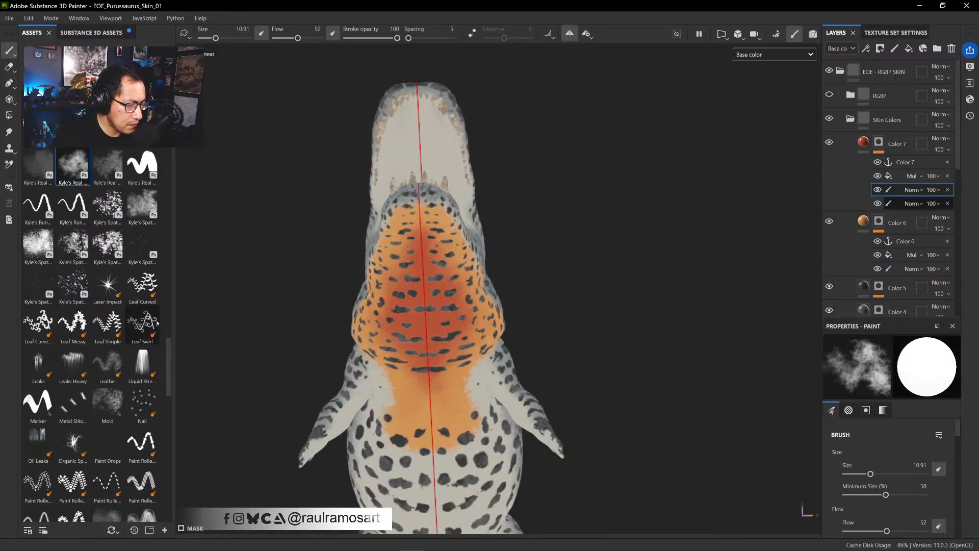
pyautogui.click(142, 244)
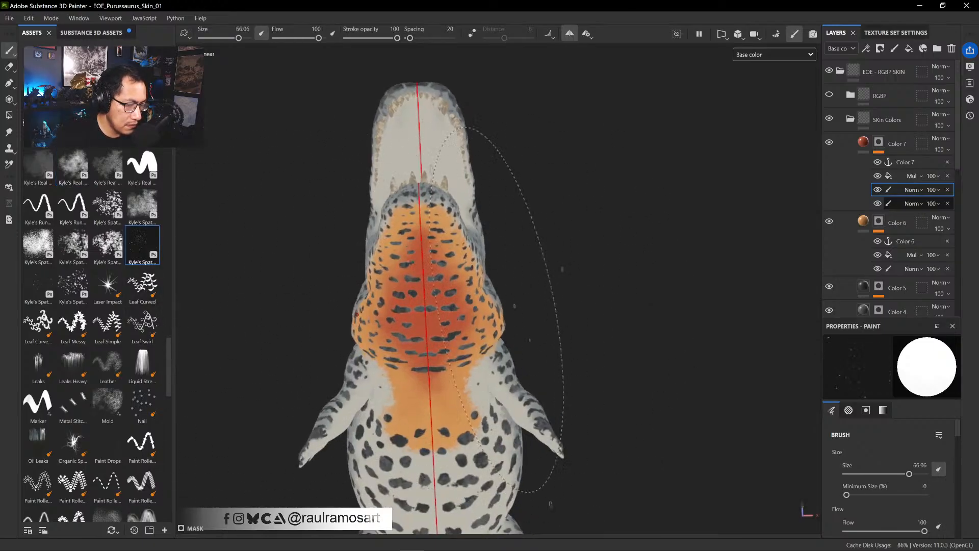
pyautogui.keyDown('alt'); pyautogui.moveTo(526, 231); pyautogui.dragTo(452, 332); pyautogui.keyUp('alt')
pyautogui.keyDown('ctrl'); pyautogui.moveTo(435, 308); pyautogui.dragTo(362, 291, button='right'); pyautogui.keyUp('ctrl')
pyautogui.keyDown('alt'); pyautogui.moveTo(449, 334); pyautogui.dragTo(443, 317); pyautogui.keyUp('alt')
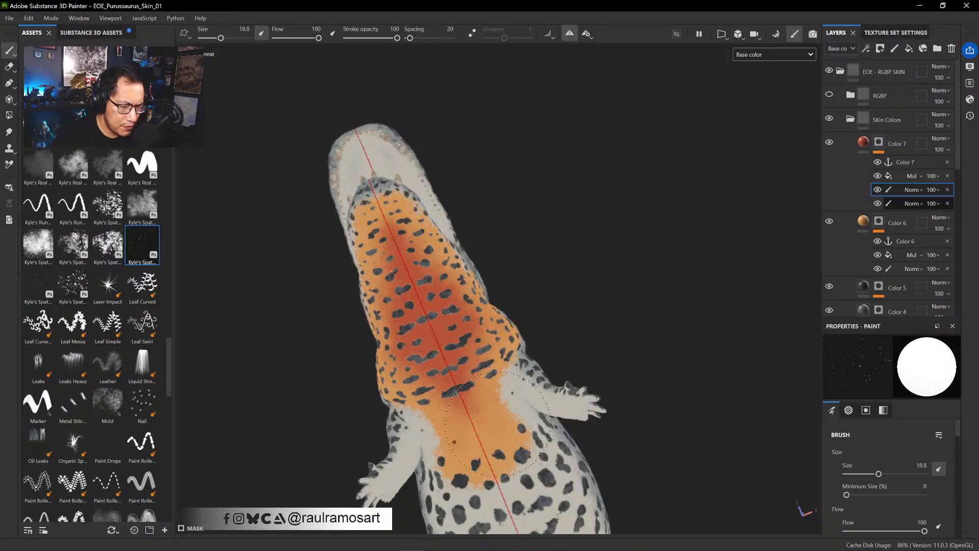
pyautogui.press('Delete')
# - Paint red speckles from the throat patch down onto the orange chest with a RAR spatter brush at size 13.19
pyautogui.scroll(-1, 169, 356)
pyautogui.scroll(-2, 169, 356)
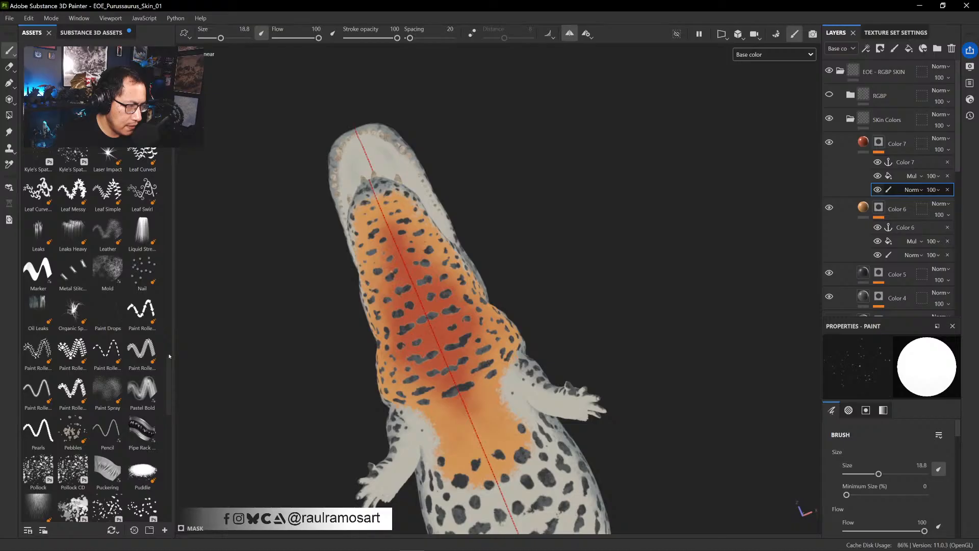
pyautogui.moveTo(169, 369)
pyautogui.mouseDown()
pyautogui.moveTo(164, 481)
pyautogui.moveTo(170, 417)
pyautogui.mouseUp()
pyautogui.click(142, 188)
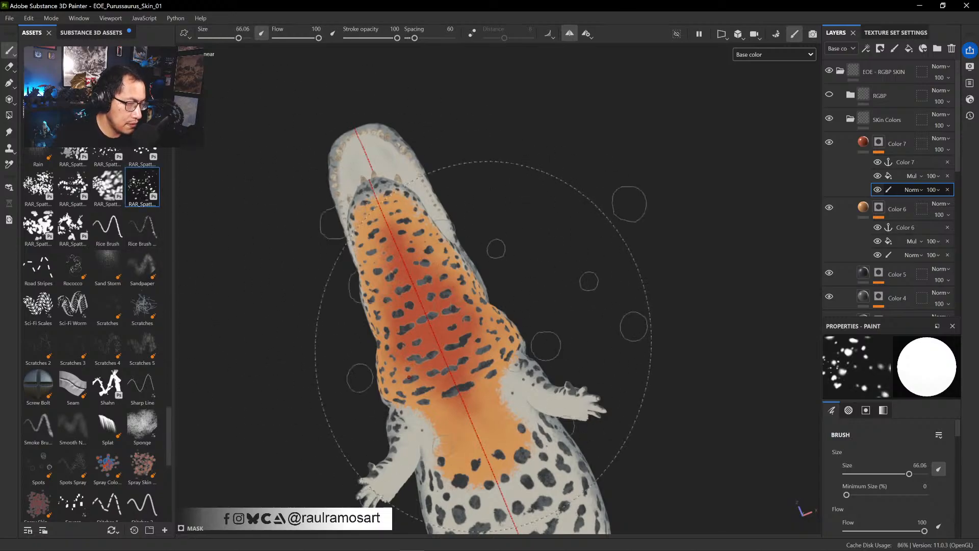
pyautogui.keyDown('ctrl'); pyautogui.moveTo(483, 347); pyautogui.dragTo(357, 331, button='right'); pyautogui.keyUp('ctrl')
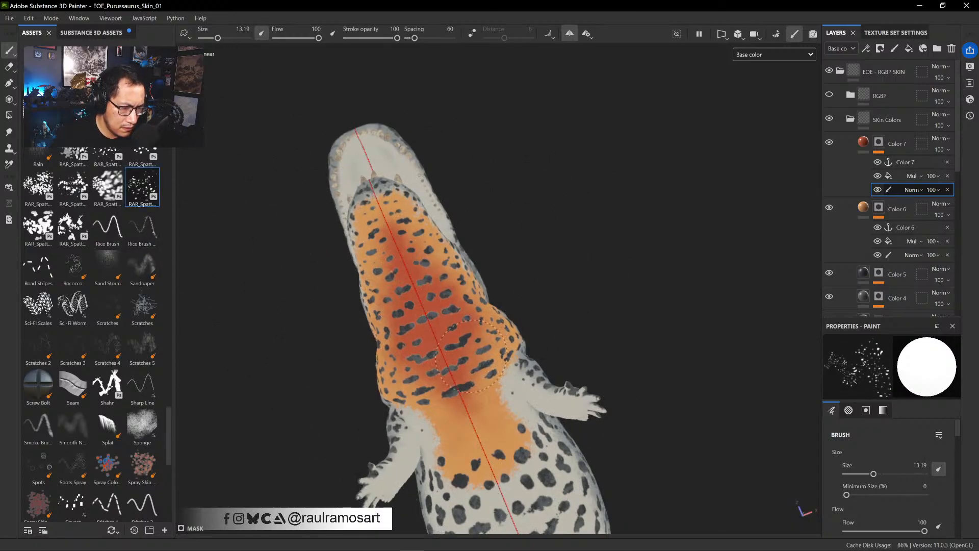
pyautogui.moveTo(470, 355)
pyautogui.mouseDown()
pyautogui.moveTo(457, 405)
pyautogui.moveTo(479, 412)
pyautogui.moveTo(476, 424)
pyautogui.moveTo(471, 389)
pyautogui.moveTo(478, 430)
pyautogui.mouseUp()
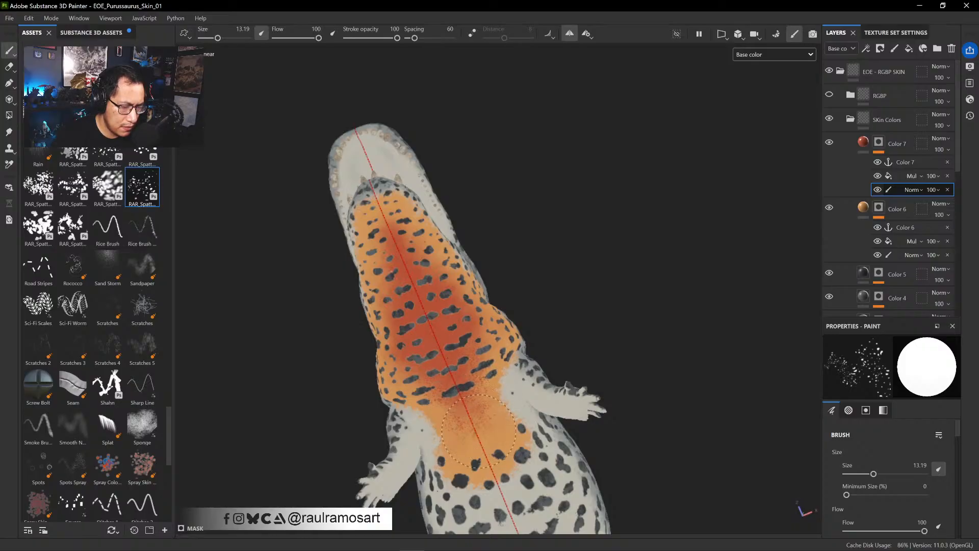
# - Speckle the red patch's edges along the side of the throat with the same spatter brush, and check the result in side view
pyautogui.moveTo(439, 335)
pyautogui.keyDown('alt'); pyautogui.mouseDown()
pyautogui.moveTo(429, 270)
pyautogui.moveTo(412, 284)
pyautogui.moveTo(443, 224)
pyautogui.moveTo(460, 214)
pyautogui.moveTo(465, 334)
pyautogui.moveTo(471, 363)
pyautogui.moveTo(482, 357)
pyautogui.mouseUp(); pyautogui.keyUp('alt')
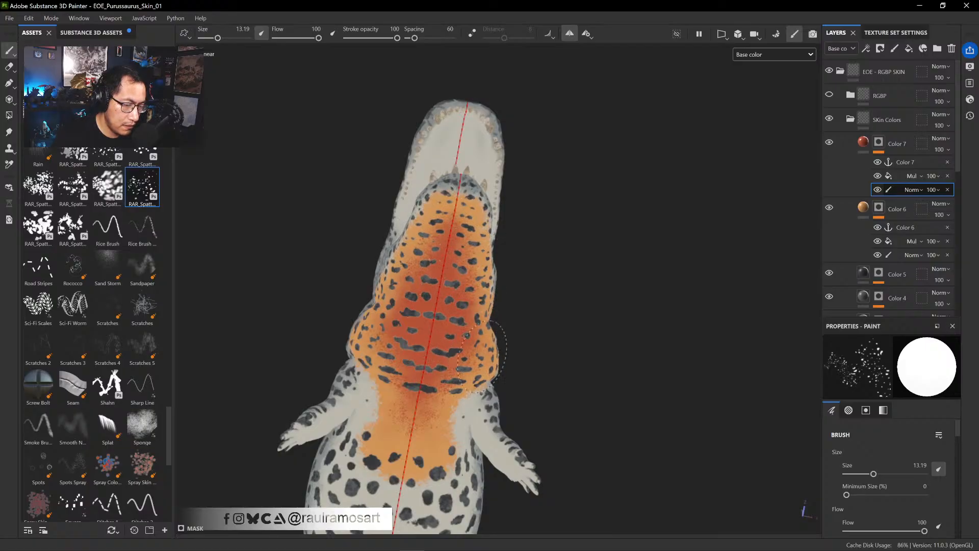
pyautogui.moveTo(409, 328)
pyautogui.keyDown('alt'); pyautogui.mouseDown()
pyautogui.moveTo(563, 360)
pyautogui.moveTo(546, 347)
pyautogui.mouseUp(); pyautogui.keyUp('alt')
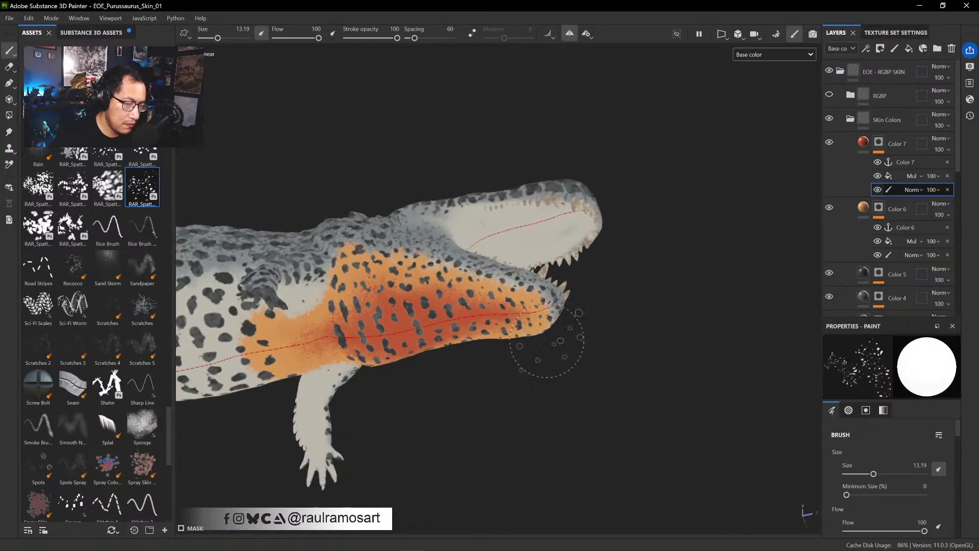
pyautogui.moveTo(361, 307)
pyautogui.mouseDown()
pyautogui.moveTo(343, 323)
pyautogui.moveTo(374, 312)
pyautogui.mouseUp()
pyautogui.keyDown('alt'); pyautogui.moveTo(517, 437); pyautogui.dragTo(512, 478); pyautogui.keyUp('alt')
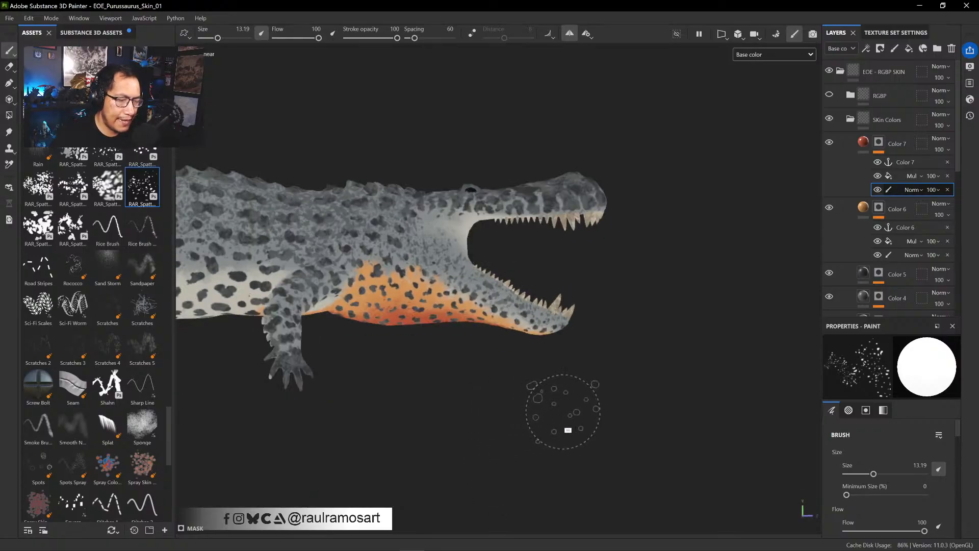
# - Save the Purussaurus skin project with the finished red and orange throat coloring
pyautogui.keyDown('alt'); pyautogui.moveTo(610, 401); pyautogui.dragTo(498, 303); pyautogui.keyUp('alt')
pyautogui.click(10, 18)
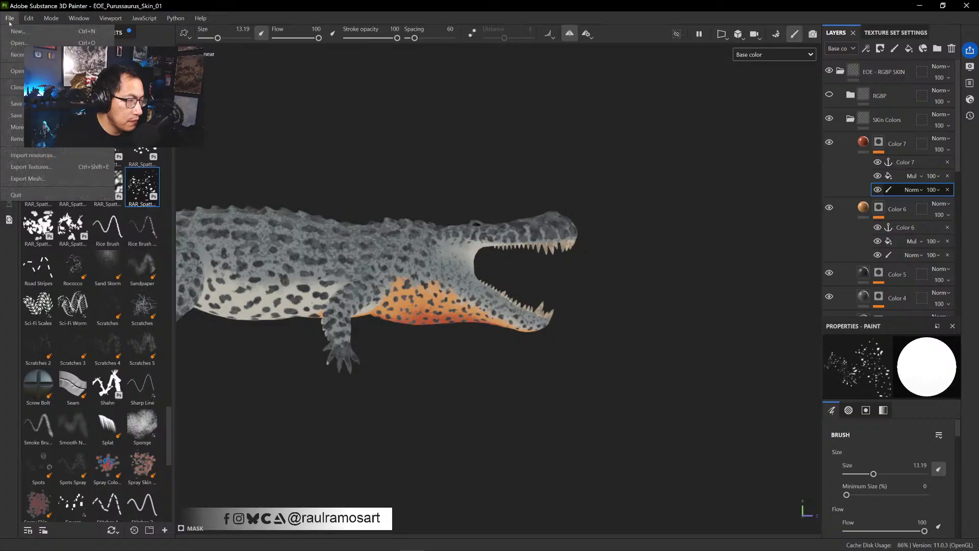
pyautogui.click(20, 103)
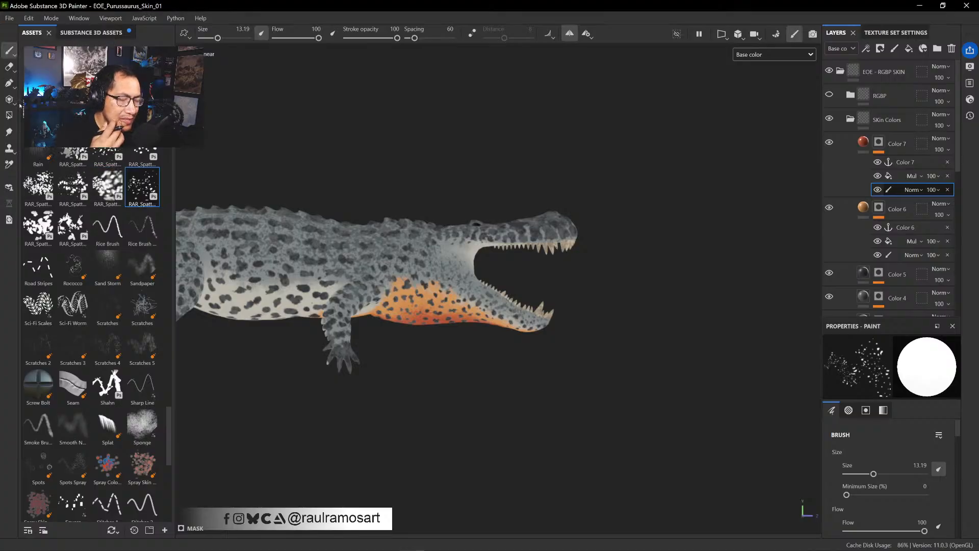
# - Collapse the effect stacks of Color 7 and Color 6, then close up the SKin Colors folder
pyautogui.click(865, 145)
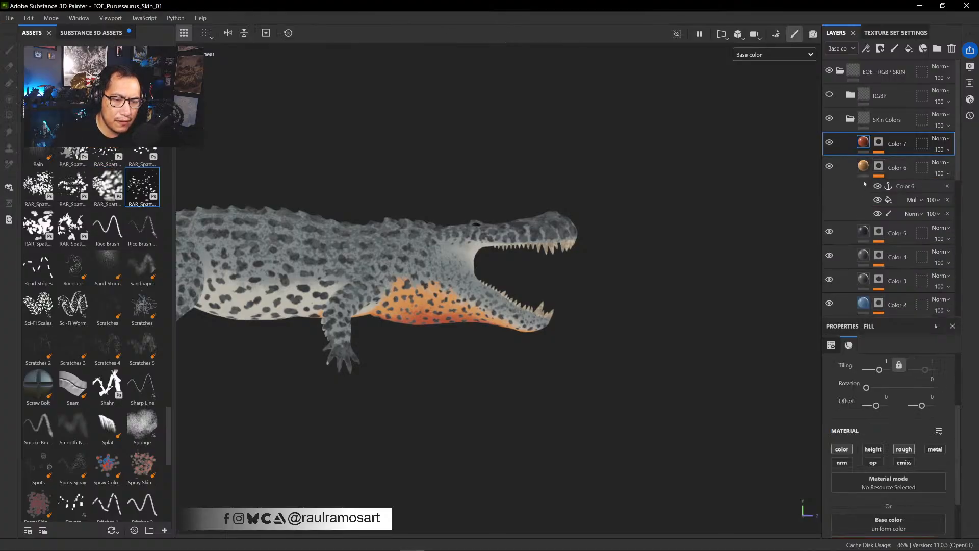
pyautogui.click(863, 166)
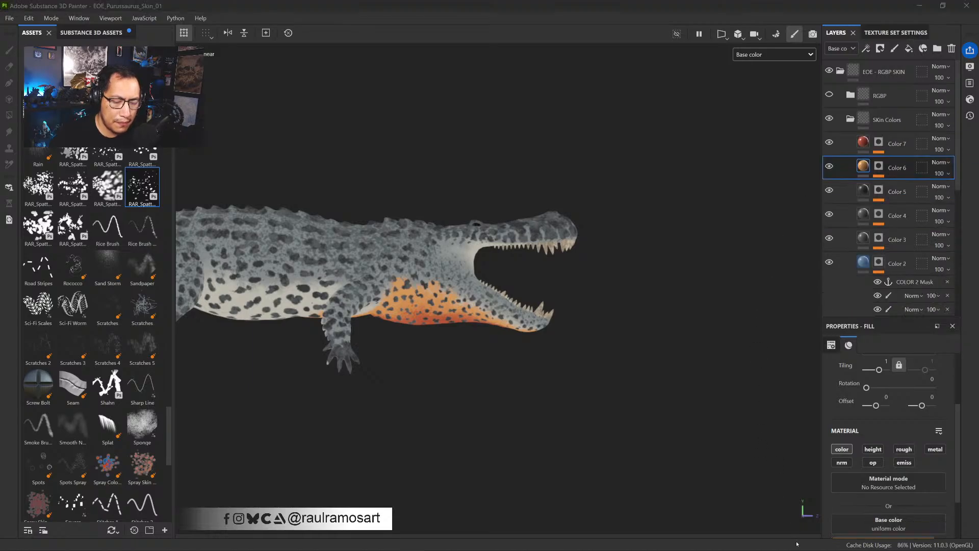
pyautogui.click(662, 332)
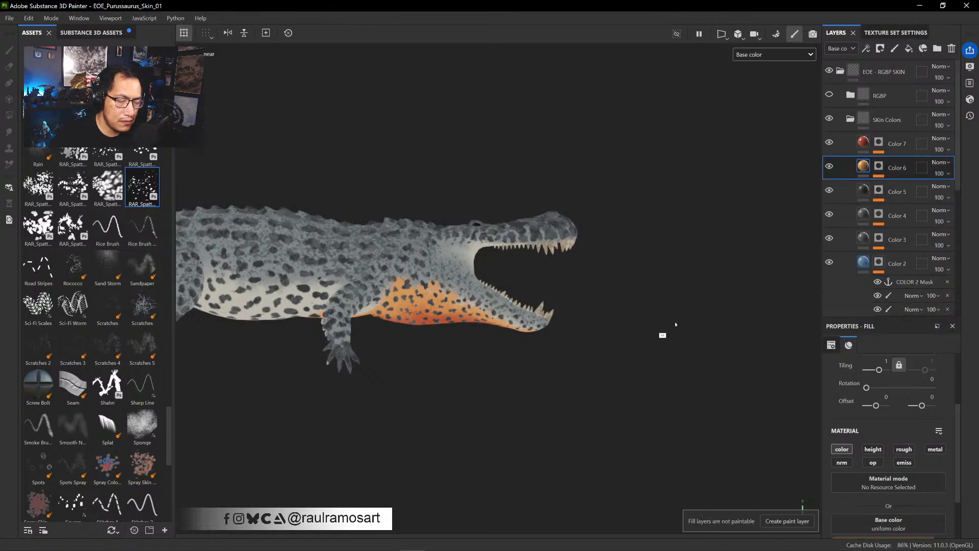
pyautogui.moveTo(662, 332)
pyautogui.keyDown('alt'); pyautogui.mouseDown()
pyautogui.moveTo(700, 353)
pyautogui.moveTo(656, 327)
pyautogui.mouseUp(); pyautogui.keyUp('alt')
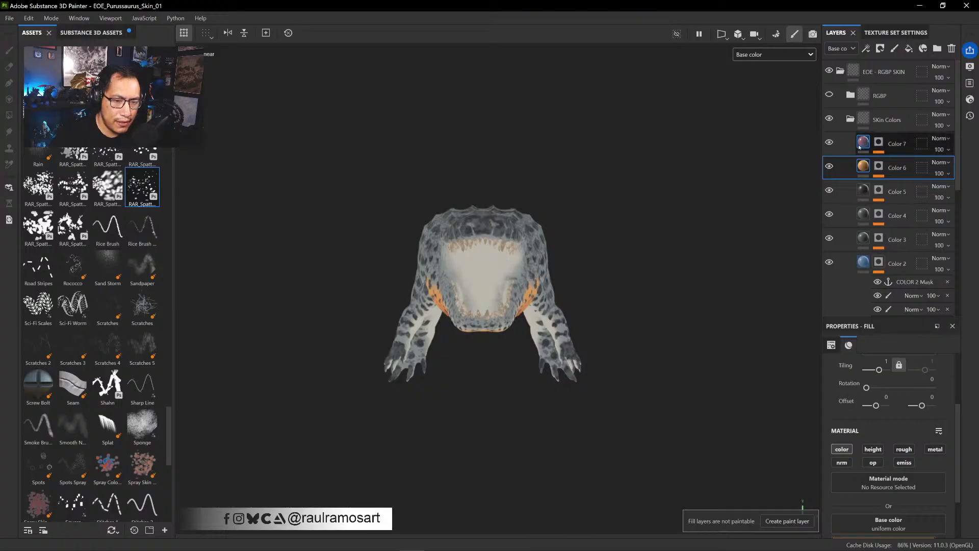
pyautogui.click(850, 119)
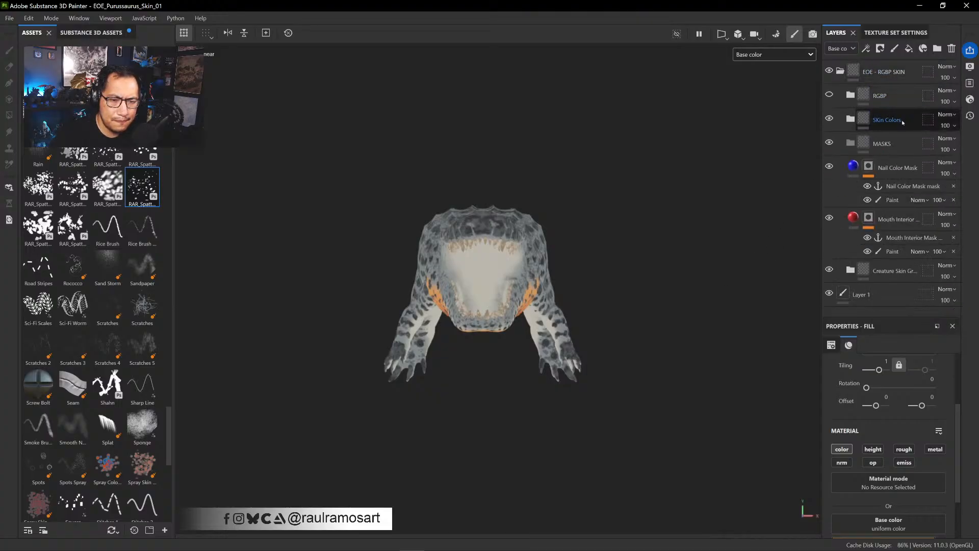
# - Add a fill layer directly above the SKin Colors folder
pyautogui.rightClick(900, 120)
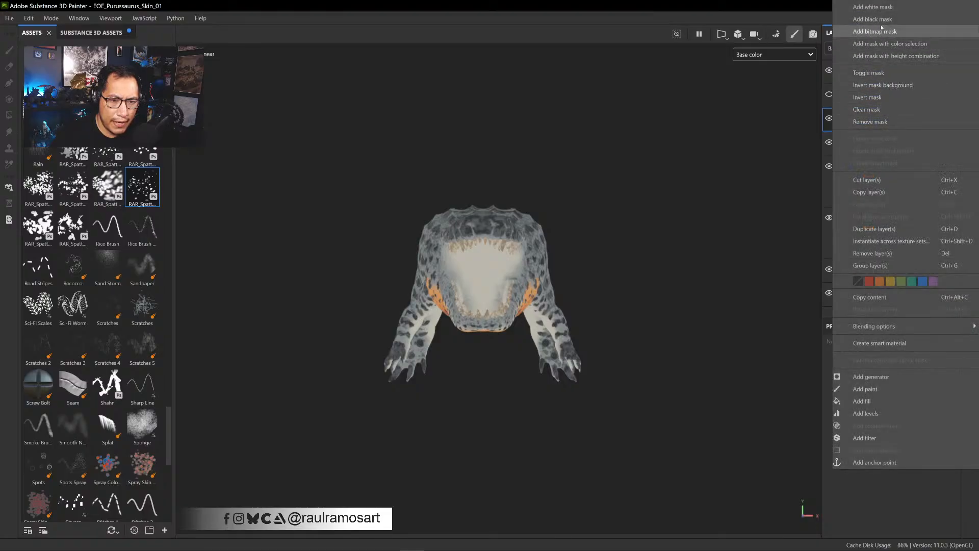
pyautogui.click(743, 200)
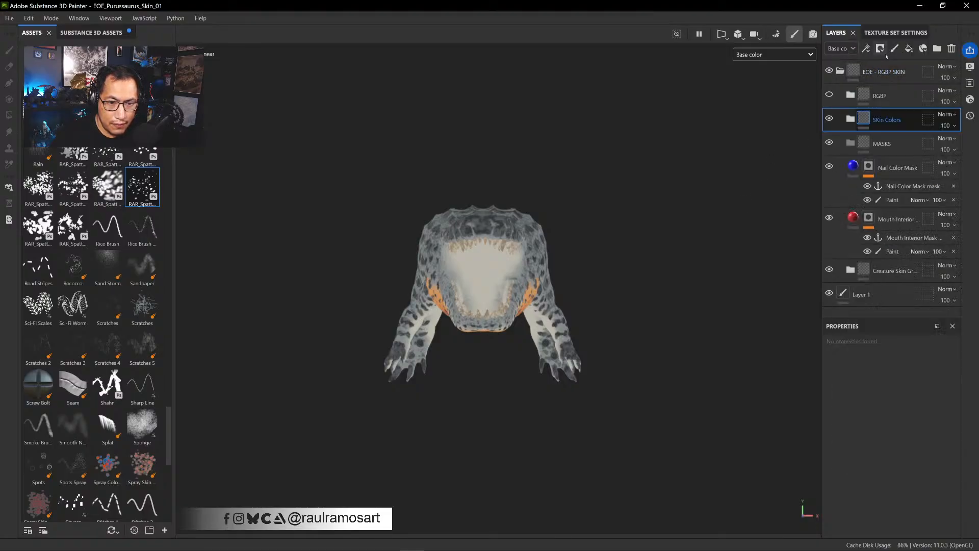
pyautogui.click(908, 48)
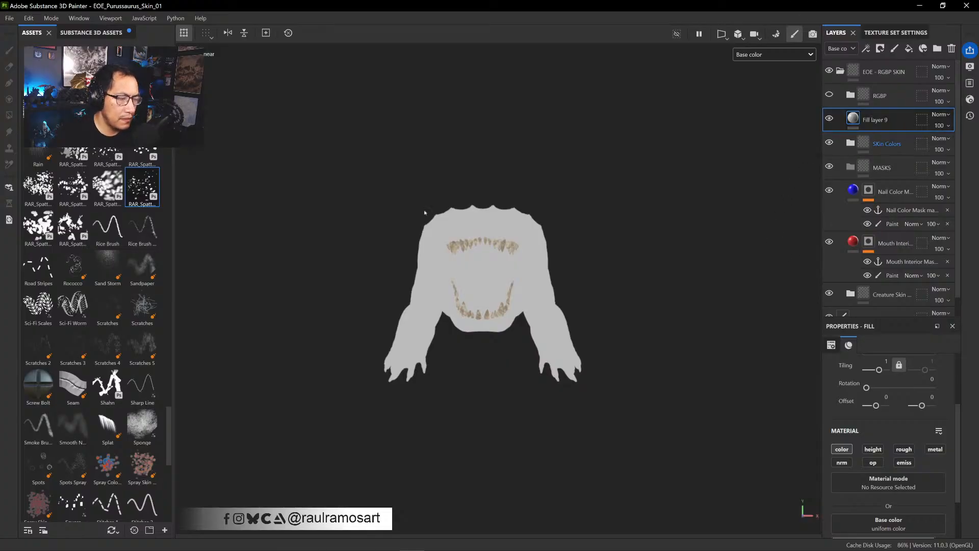
# - Switch to Photoshop and show the Color 04, Levels 1 and Color 05 layers while examining the corner of the mouth
pyautogui.click(260, 540)
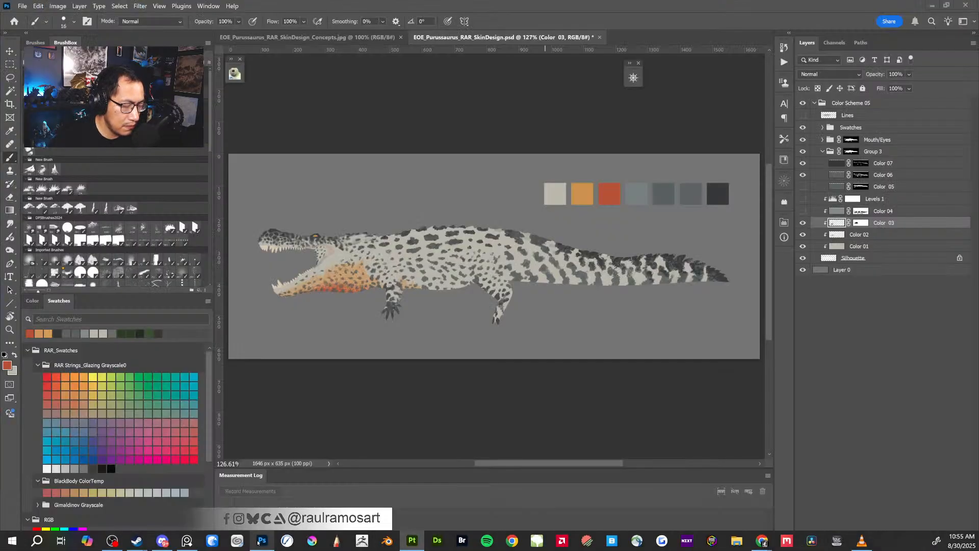
pyautogui.keyDown('ctrl'); pyautogui.moveTo(332, 257); pyautogui.dragTo(552, 298); pyautogui.keyUp('ctrl')
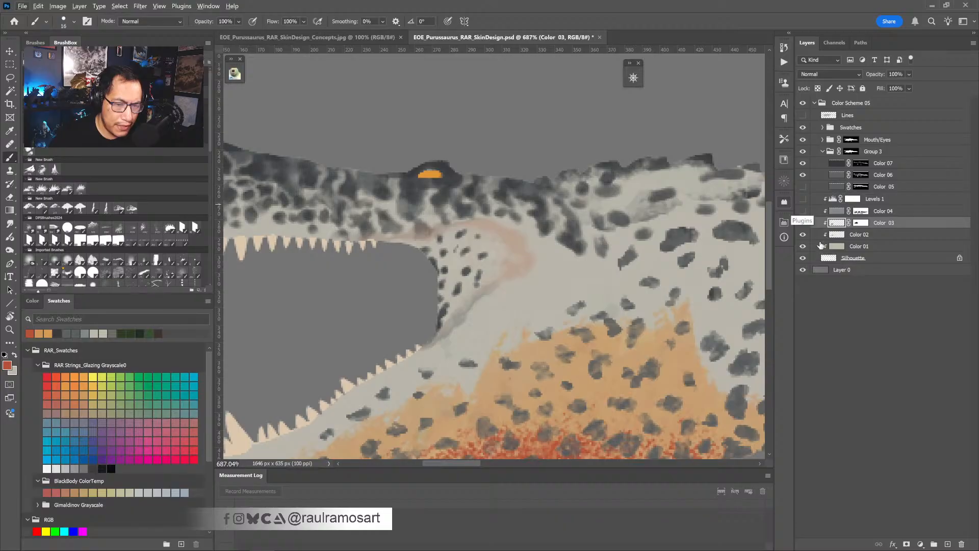
pyautogui.click(803, 211)
pyautogui.click(802, 199)
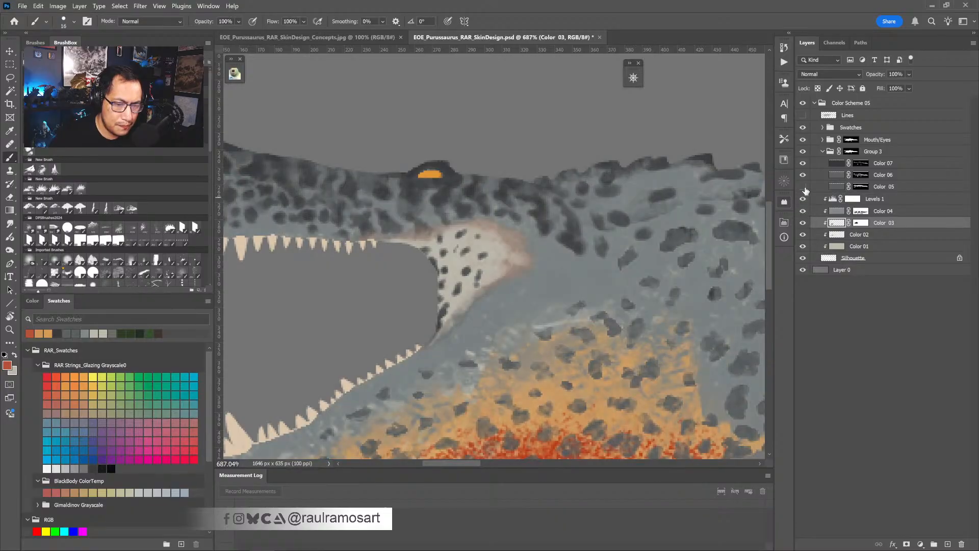
pyautogui.click(802, 186)
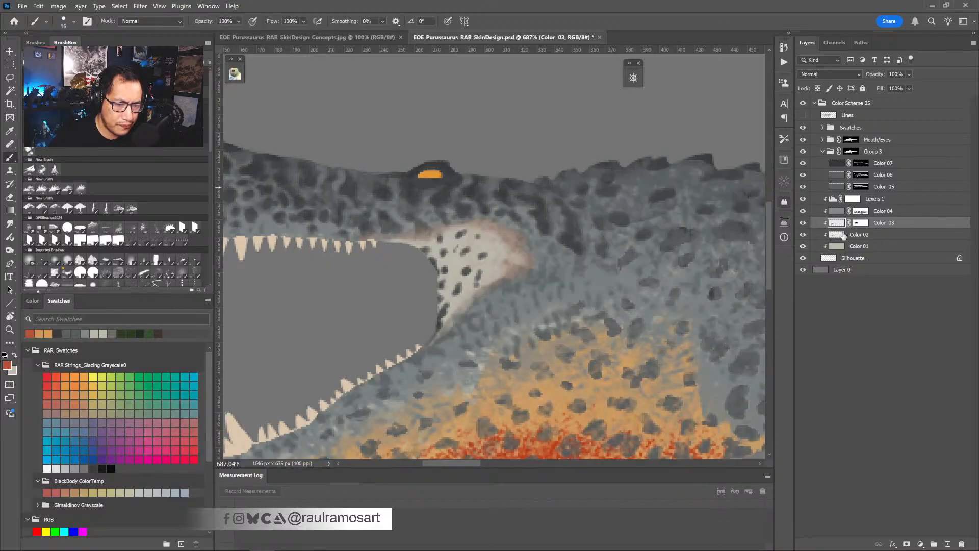
pyautogui.click(803, 246)
pyautogui.click(804, 247)
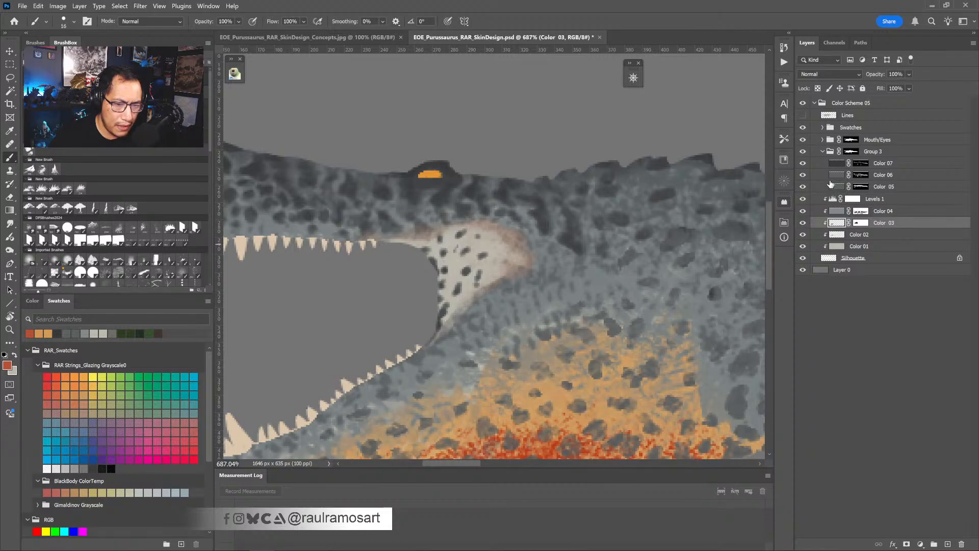
# - Expand the Mouth/Eyes group and compare the mouth corner with Layer 6 hidden and shown
pyautogui.click(822, 140)
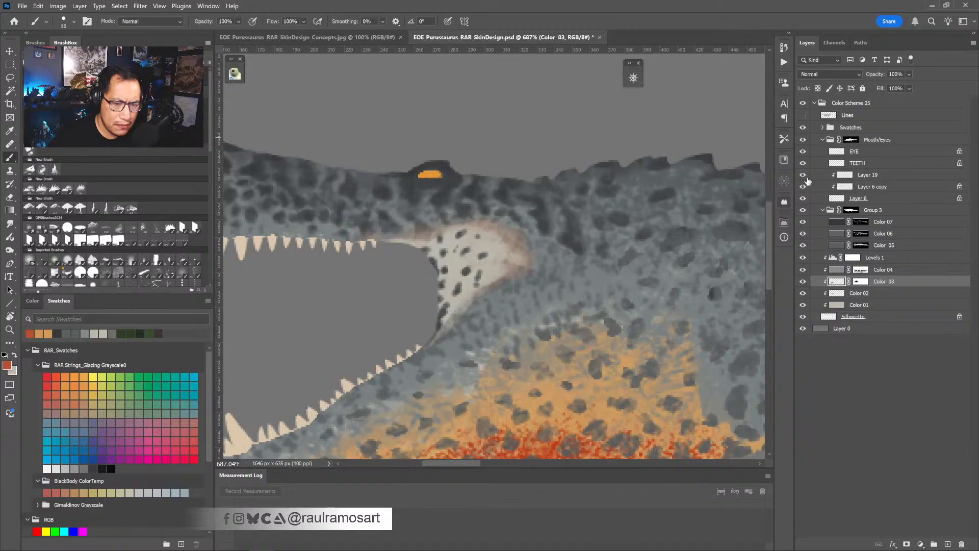
pyautogui.click(833, 199)
pyautogui.click(802, 198)
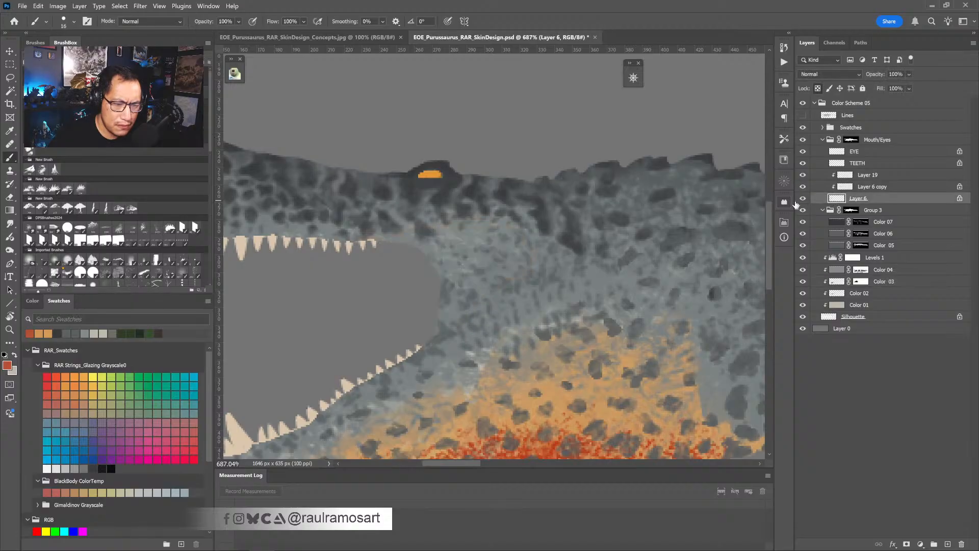
pyautogui.click(802, 198)
# - Try to sample the pale mouth-corner color with Layer 6 selected, swapping the foreground and background colors
pyautogui.keyDown('alt'); pyautogui.click(492, 255); pyautogui.keyUp('alt')
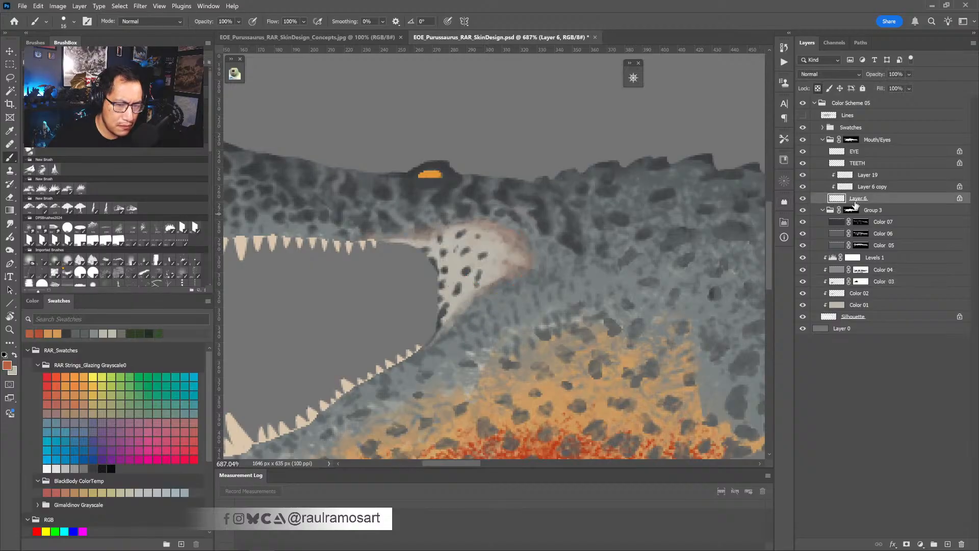
pyautogui.keyDown('alt'); pyautogui.click(494, 256); pyautogui.keyUp('alt')
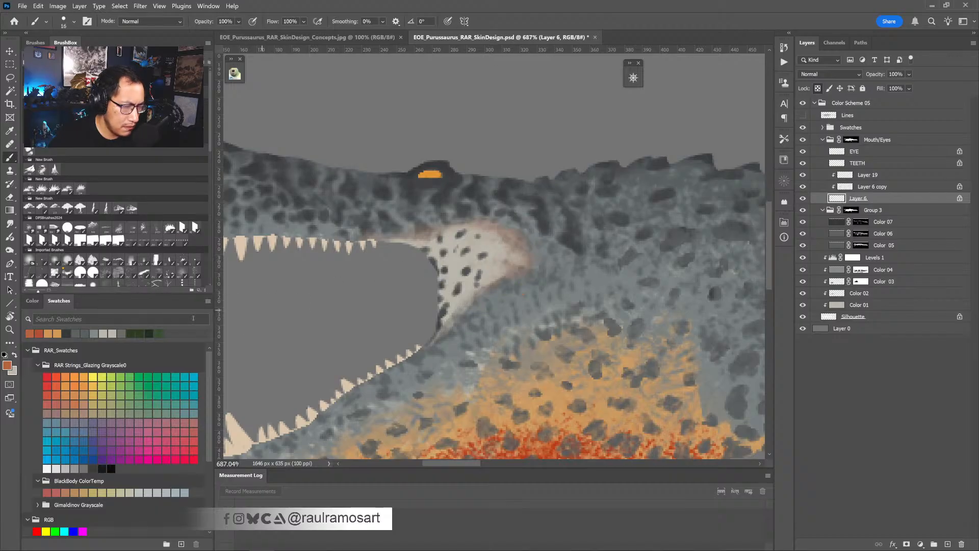
pyautogui.click(15, 355)
pyautogui.keyDown('alt'); pyautogui.click(495, 264); pyautogui.keyUp('alt')
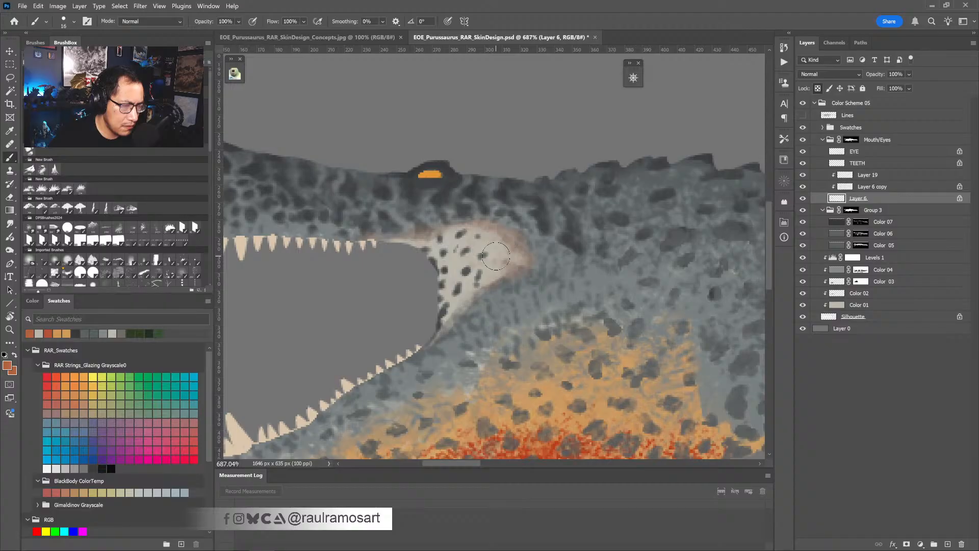
pyautogui.keyDown('alt'); pyautogui.click(480, 261); pyautogui.keyUp('alt')
# - Merge Layer 6 copy and Layer 19 down into Layer 6 in the Mouth/Eyes group
pyautogui.click(843, 187)
pyautogui.hotkey('ctrl', 'e')
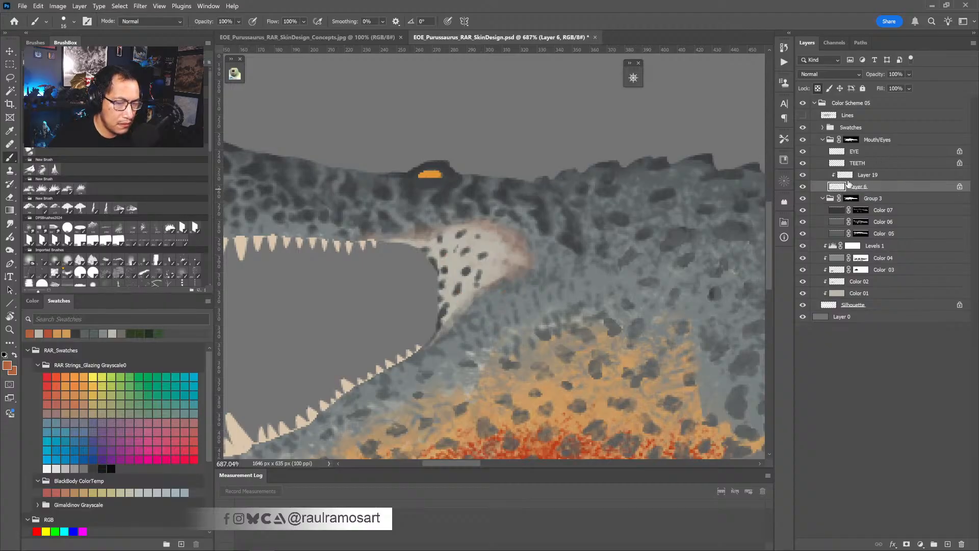
pyautogui.click(846, 175)
pyautogui.hotkey('ctrl', 'e')
# - Sample the pale beige of the mouth corner and pick up its hex code bfb9ad from the Color Picker
pyautogui.keyDown('alt'); pyautogui.moveTo(487, 265); pyautogui.dragTo(498, 252); pyautogui.keyUp('alt')
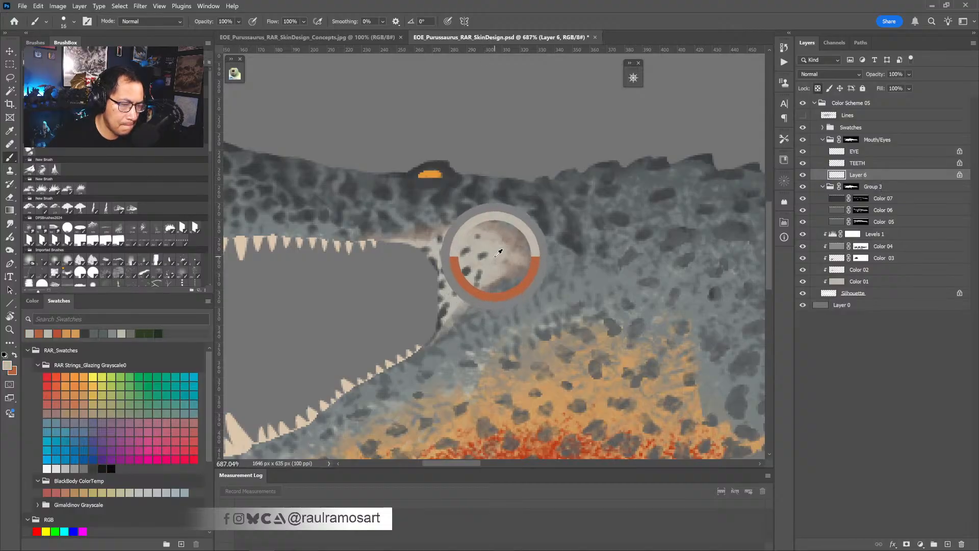
pyautogui.keyDown('alt'); pyautogui.moveTo(498, 253); pyautogui.dragTo(498, 253); pyautogui.keyUp('alt')
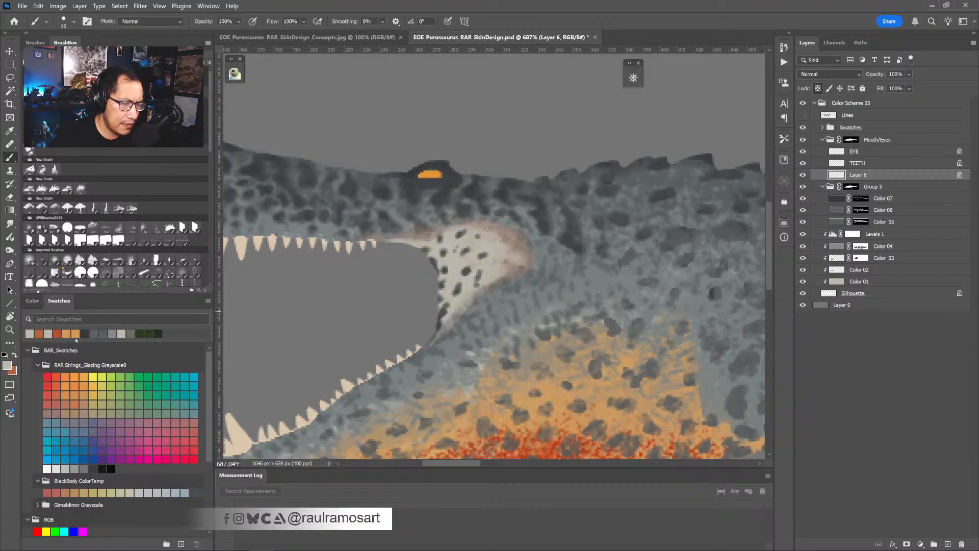
pyautogui.click(8, 366)
pyautogui.doubleClick(492, 252)
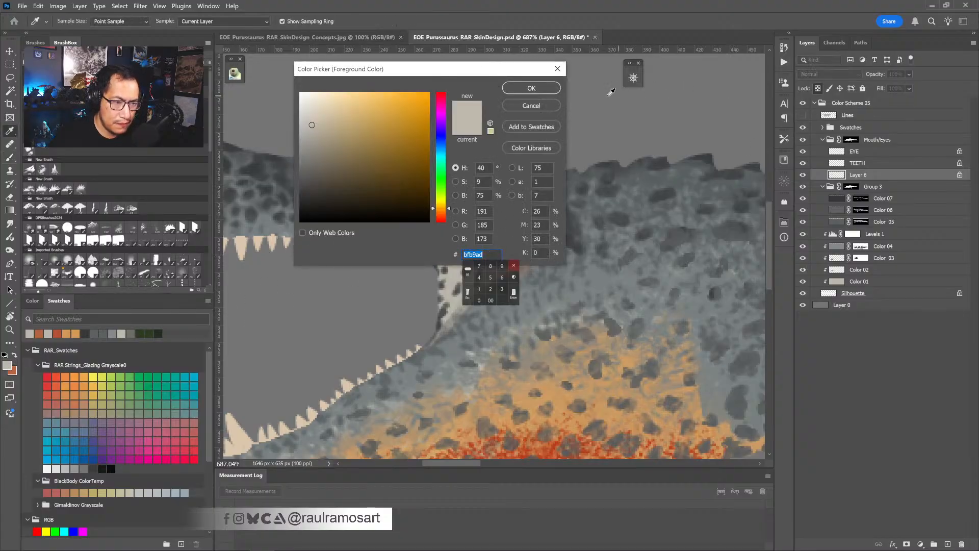
pyautogui.click(531, 88)
# - Switch back to Substance 3D Painter and add a black mask to the new fill layer above the SKin Colors folder
pyautogui.hotkey('alt', 'Tab')
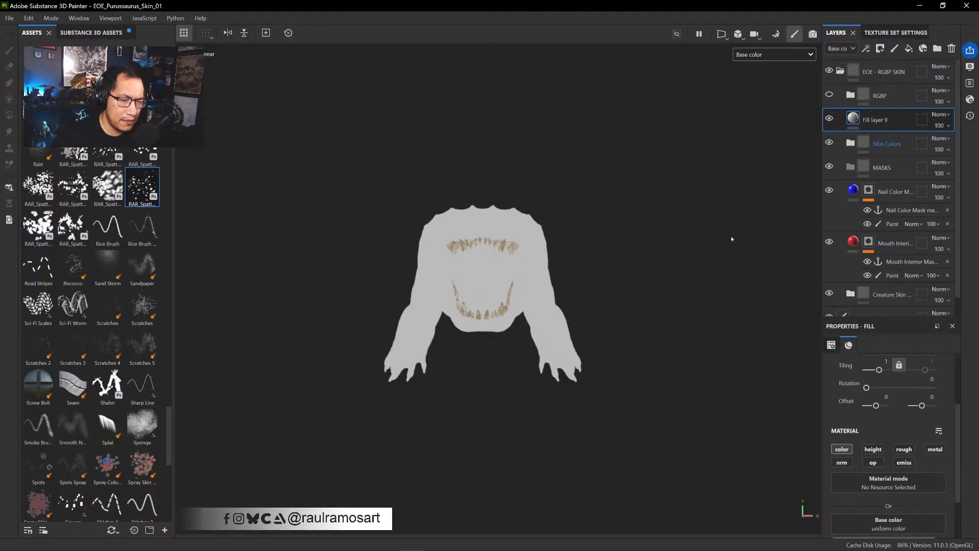
pyautogui.keyDown('alt'); pyautogui.keyDown('shift'); pyautogui.moveTo(631, 237); pyautogui.dragTo(550, 228); pyautogui.keyUp('shift'); pyautogui.keyUp('alt')
pyautogui.keyDown('ctrl'); pyautogui.keyDown('alt'); pyautogui.moveTo(629, 163); pyautogui.dragTo(566, 172); pyautogui.keyUp('alt'); pyautogui.keyUp('ctrl')
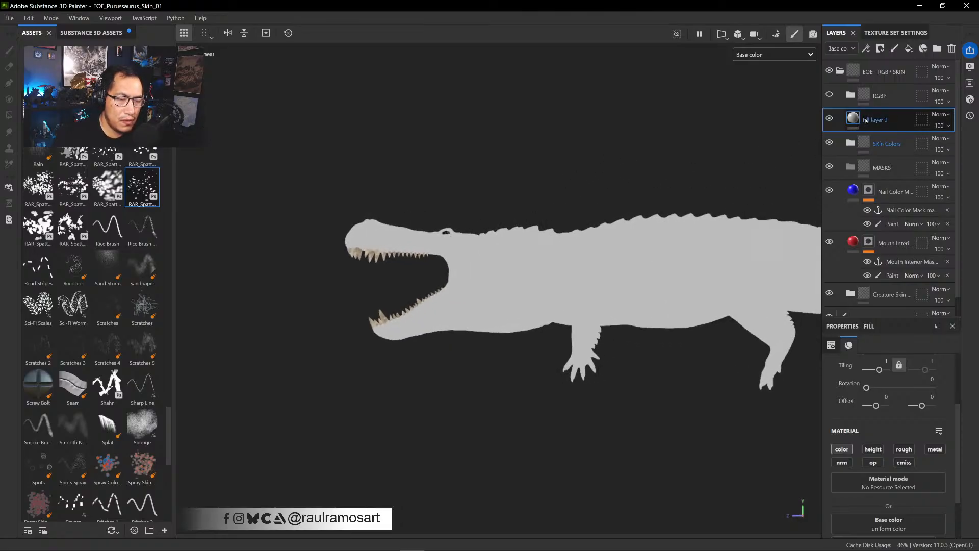
pyautogui.click(880, 50)
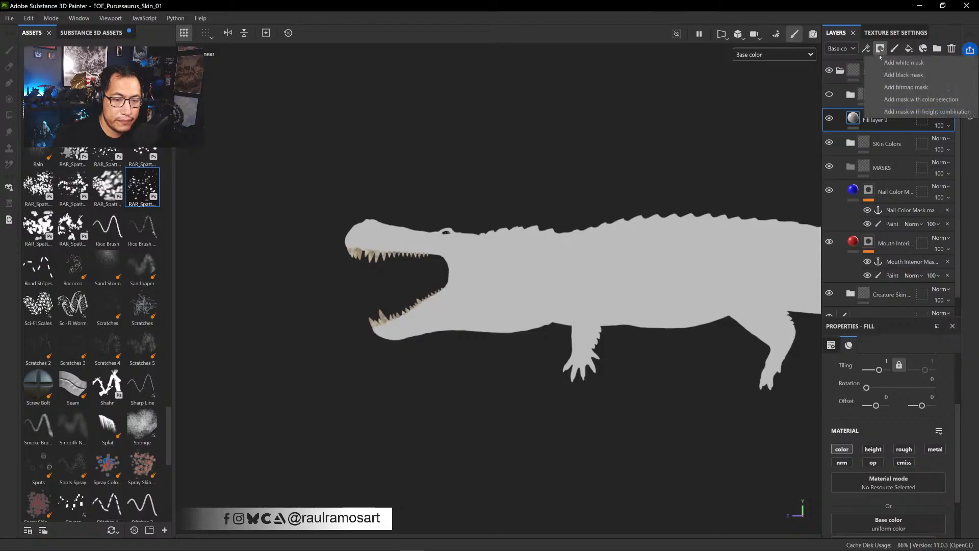
pyautogui.click(903, 75)
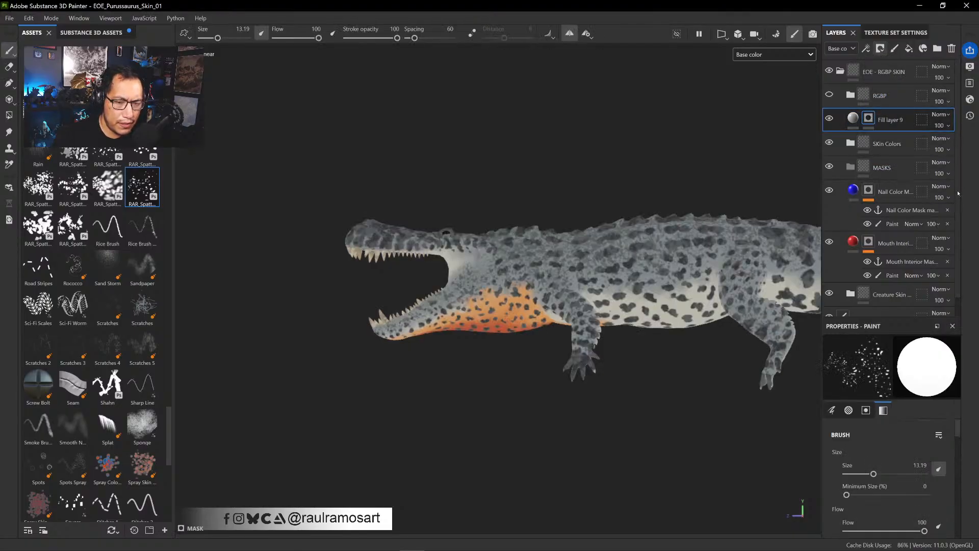
pyautogui.scroll(-1, 959, 243)
pyautogui.scroll(1, 959, 240)
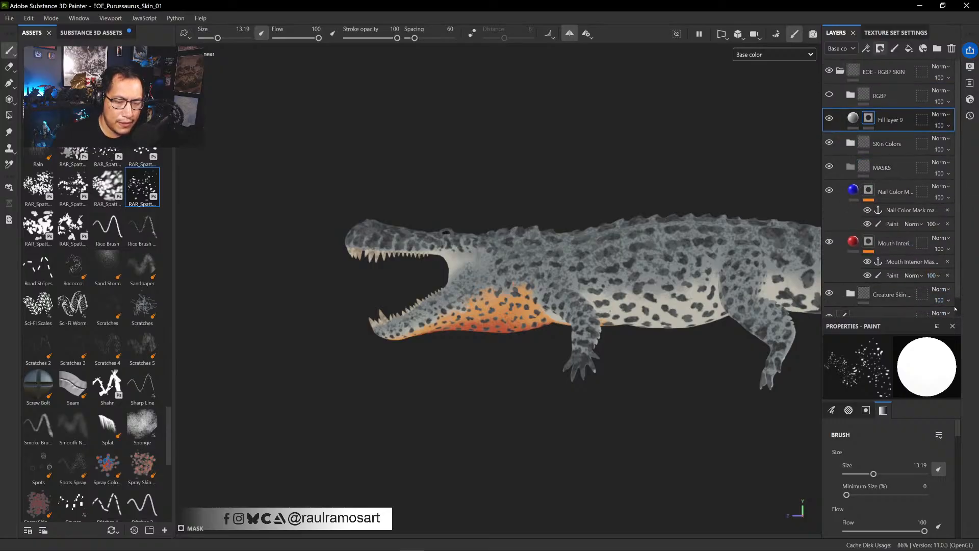
pyautogui.scroll(-1, 956, 311)
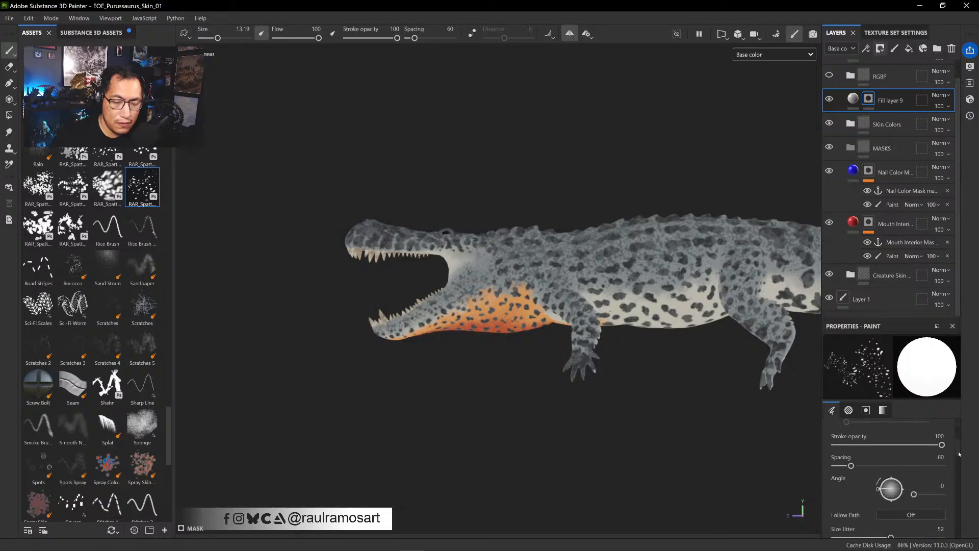
pyautogui.scroll(-3, 962, 489)
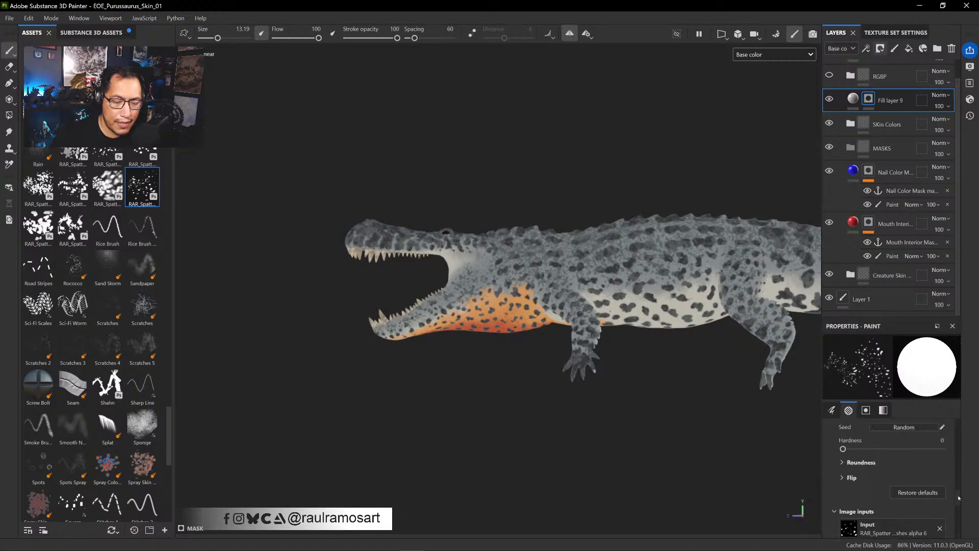
pyautogui.scroll(-5, 958, 500)
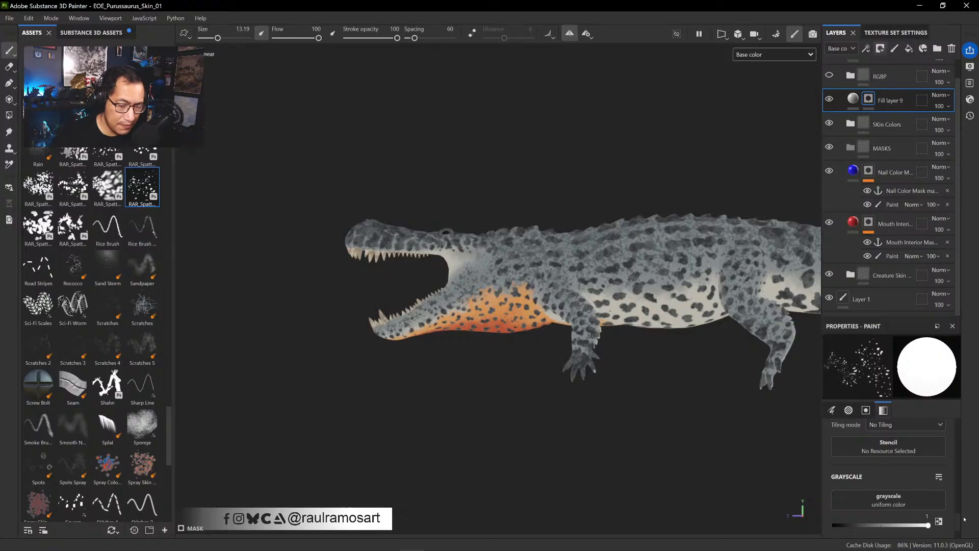
pyautogui.scroll(6, 958, 500)
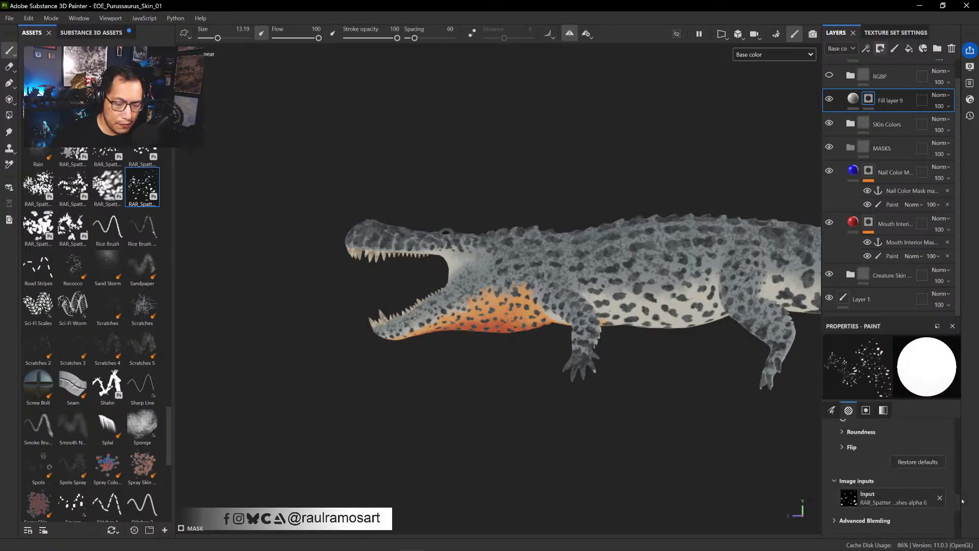
pyautogui.scroll(3, 957, 485)
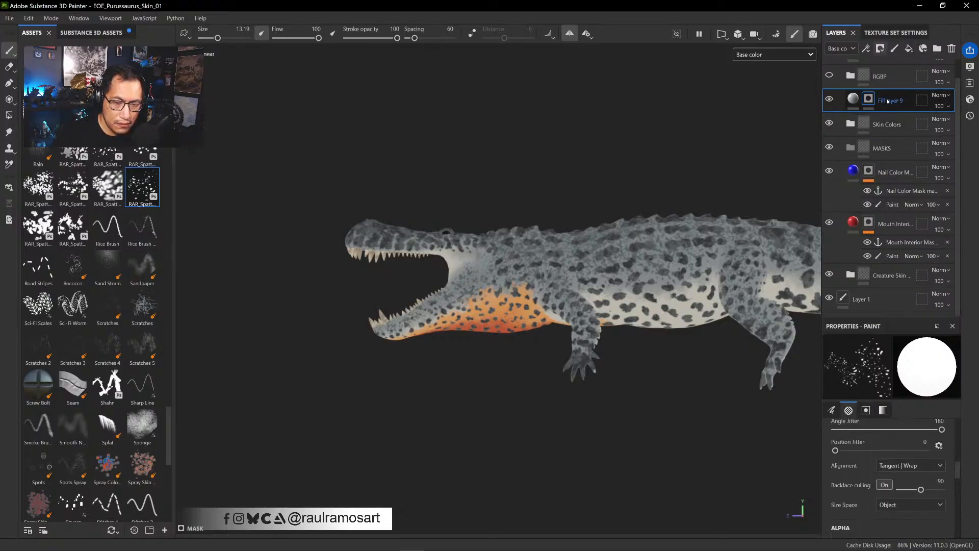
# - Add a fill effect to Fill layer 9's mask and source its grayscale from the Mouth Interior Mask anchor point
pyautogui.rightClick(869, 97)
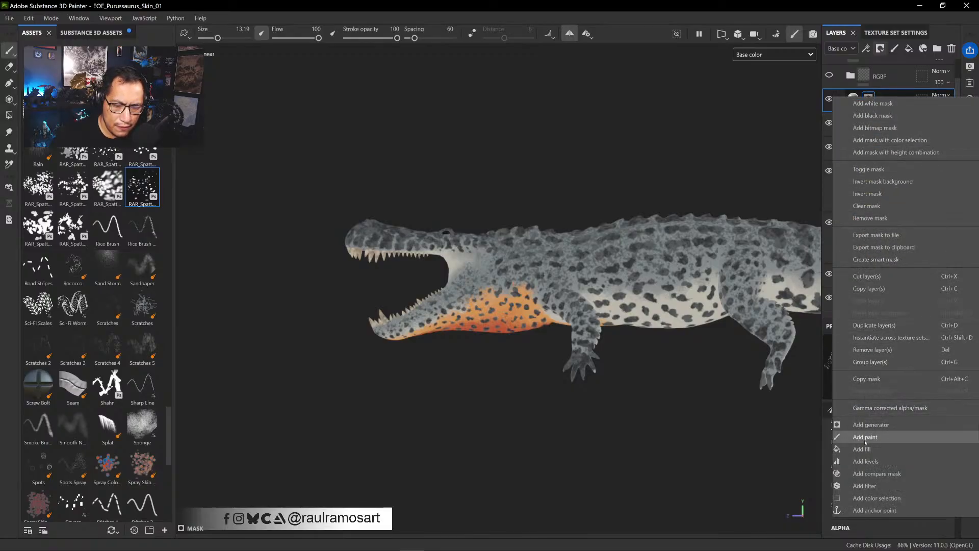
pyautogui.click(864, 449)
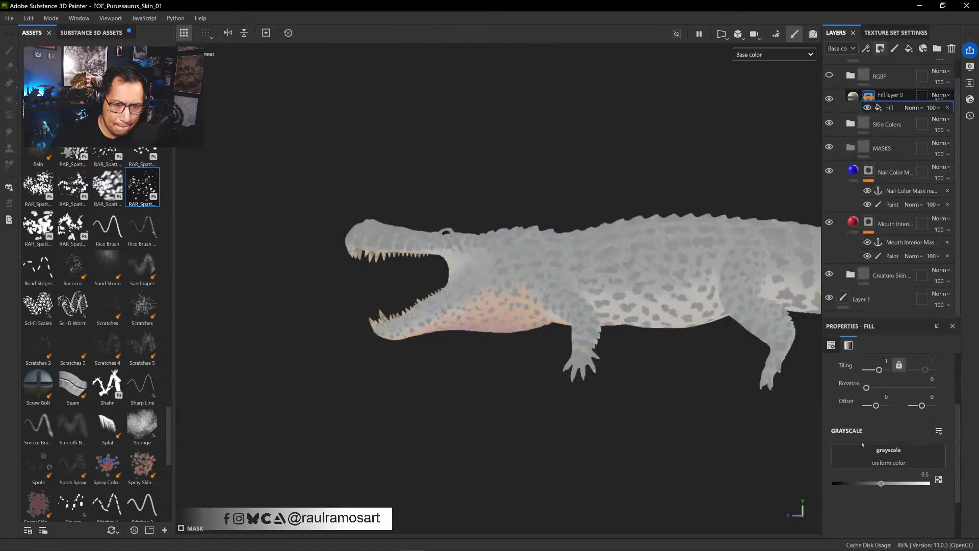
pyautogui.click(888, 454)
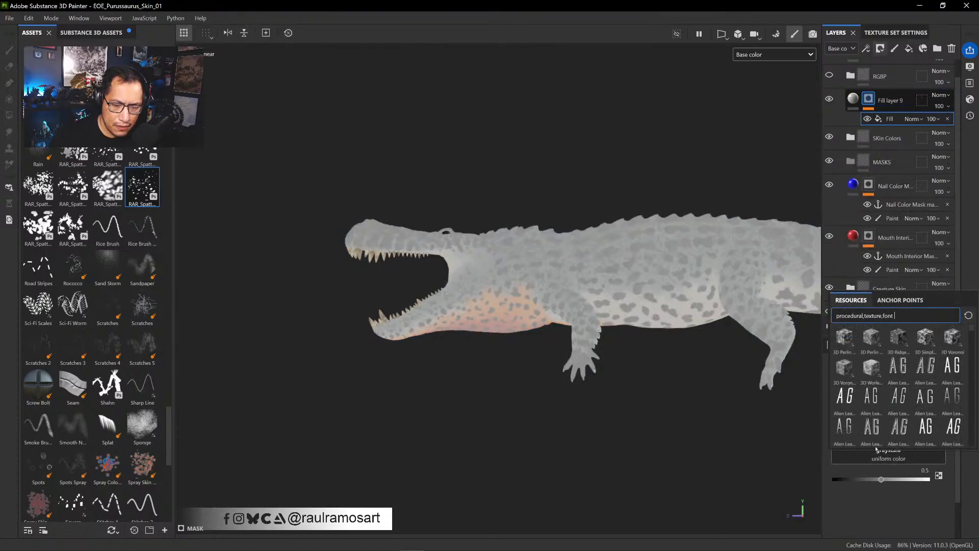
pyautogui.click(899, 300)
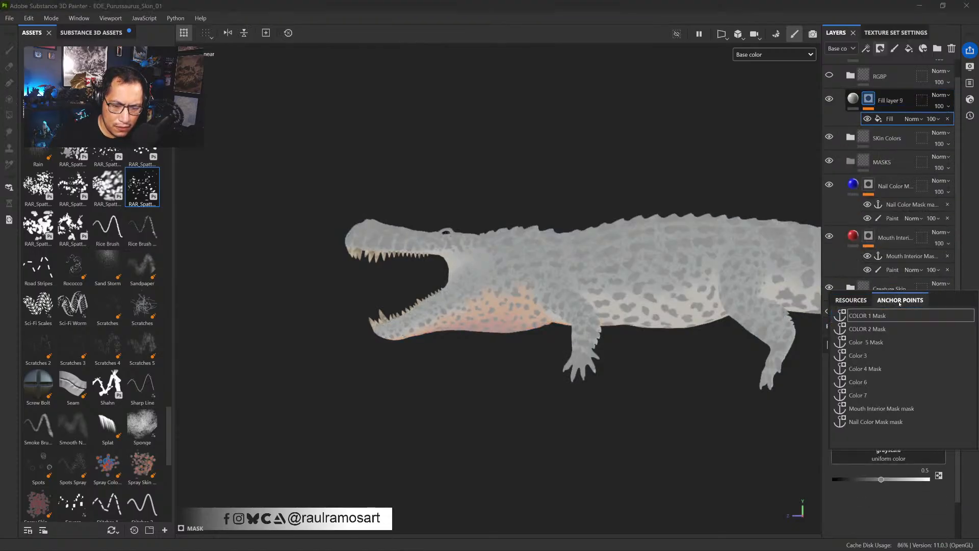
pyautogui.click(878, 408)
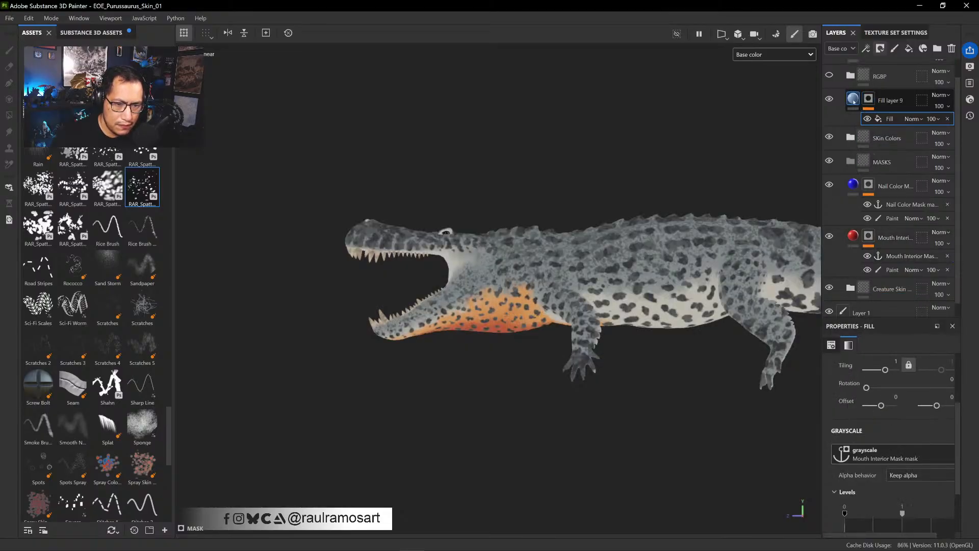
# - Compare the model with Fill layer 9 and its mask fill effect hidden and shown
pyautogui.click(830, 100)
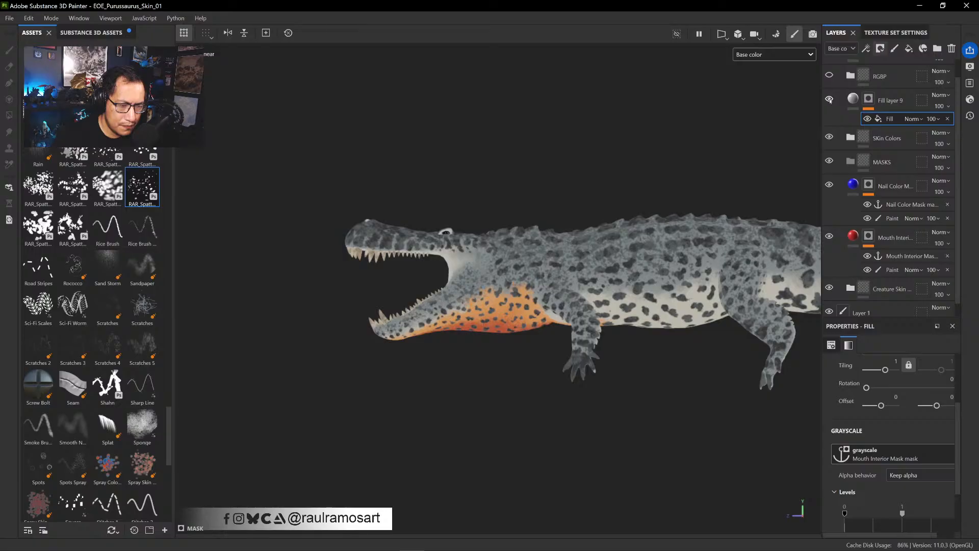
pyautogui.click(829, 100)
pyautogui.click(830, 99)
pyautogui.click(829, 100)
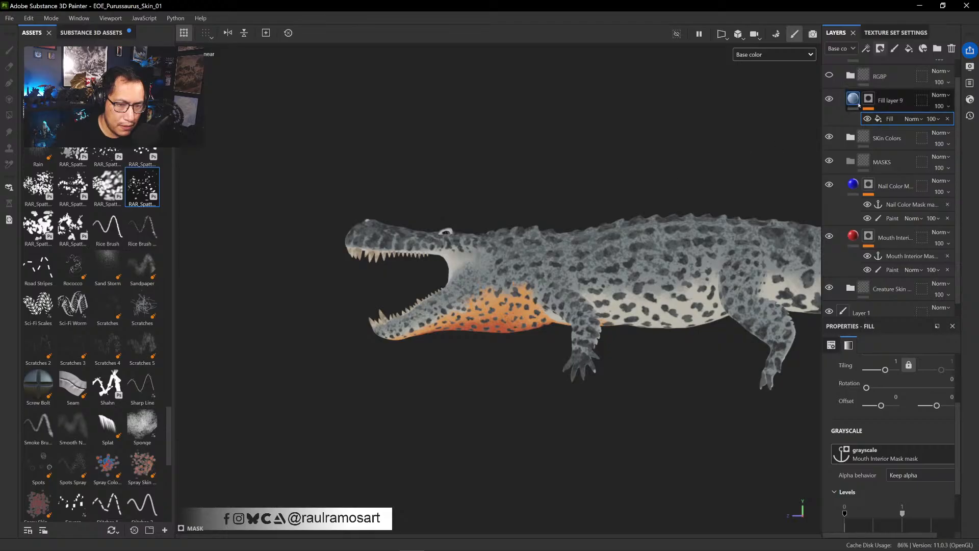
pyautogui.click(830, 100)
pyautogui.click(829, 100)
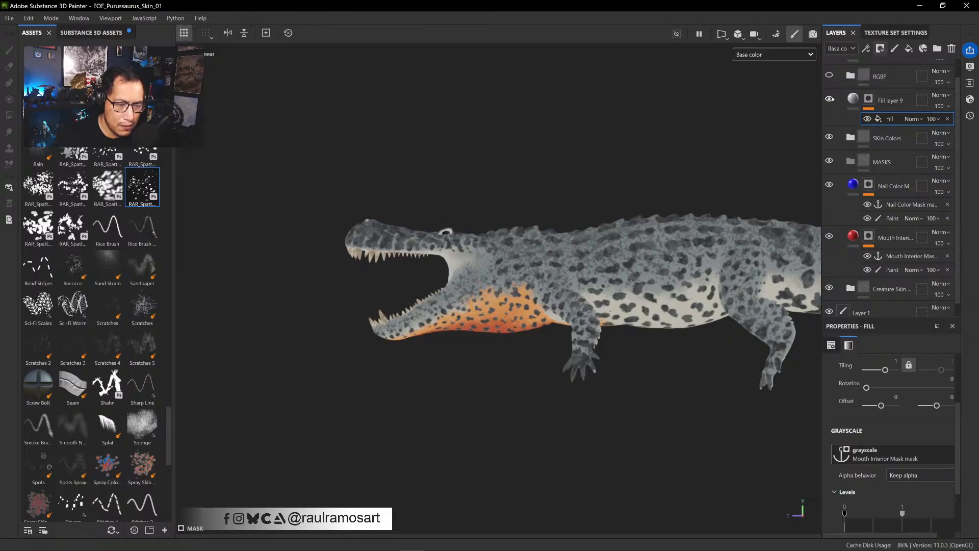
pyautogui.click(867, 119)
pyautogui.click(867, 119)
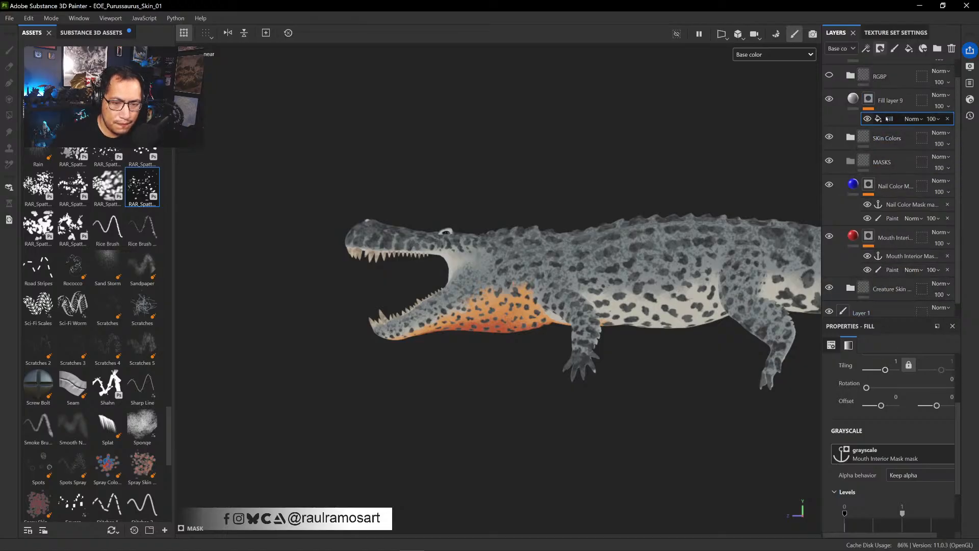
# - Set the fill effect in Fill layer 9's mask to Multiply and add a paint effect beneath it
pyautogui.keyDown('alt'); pyautogui.click(869, 100); pyautogui.keyUp('alt')
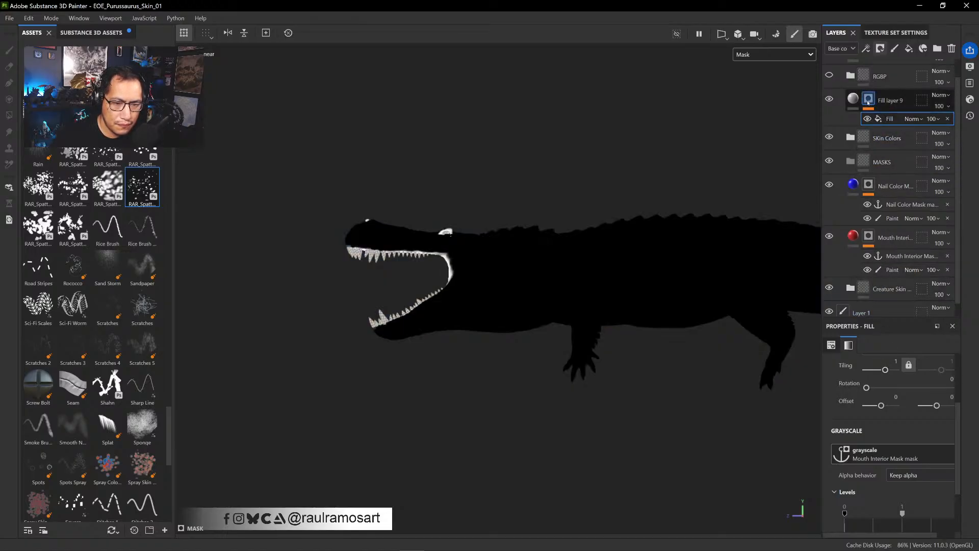
pyautogui.click(912, 118)
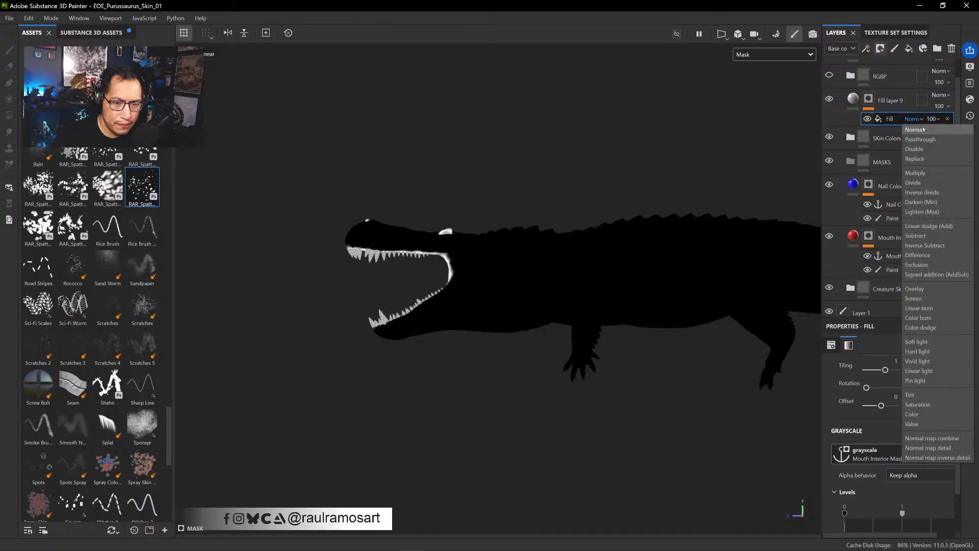
pyautogui.click(917, 175)
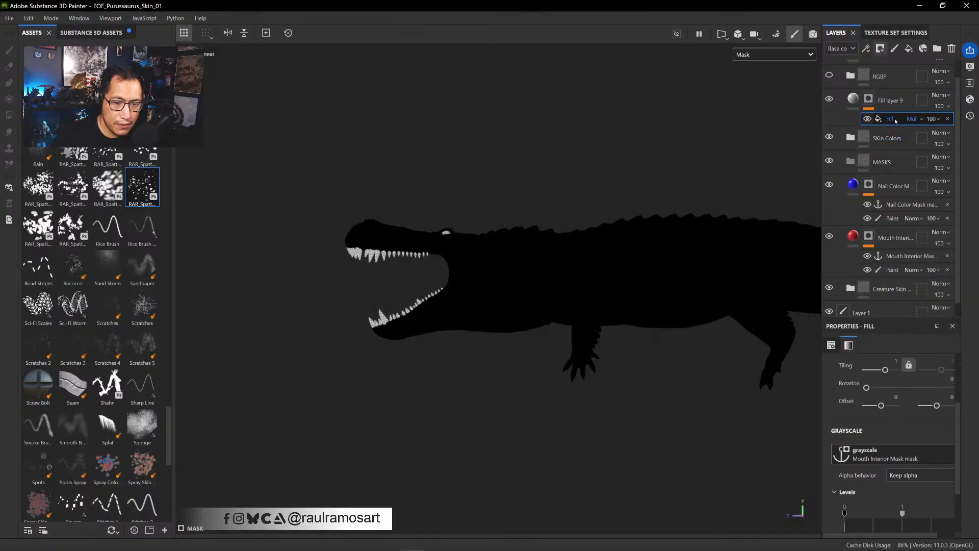
pyautogui.rightClick(892, 117)
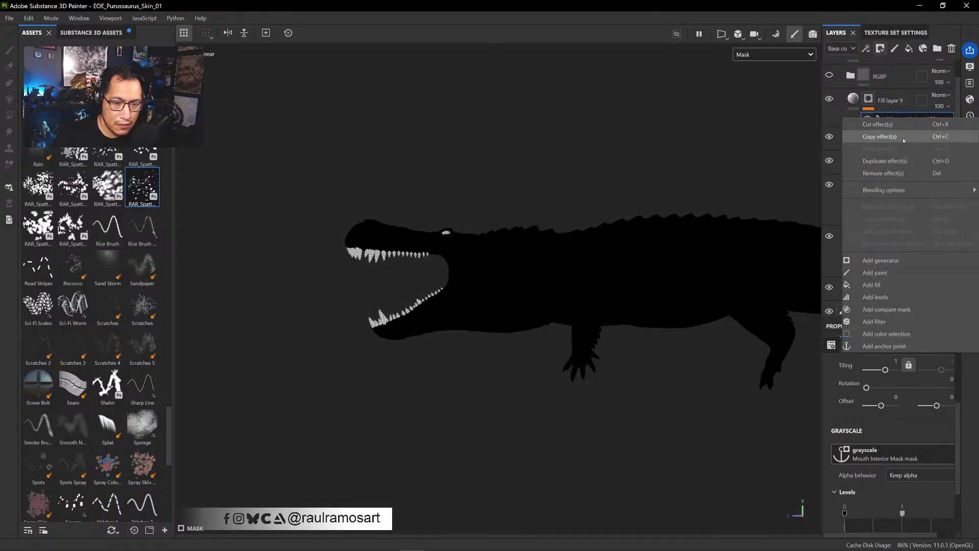
pyautogui.click(875, 272)
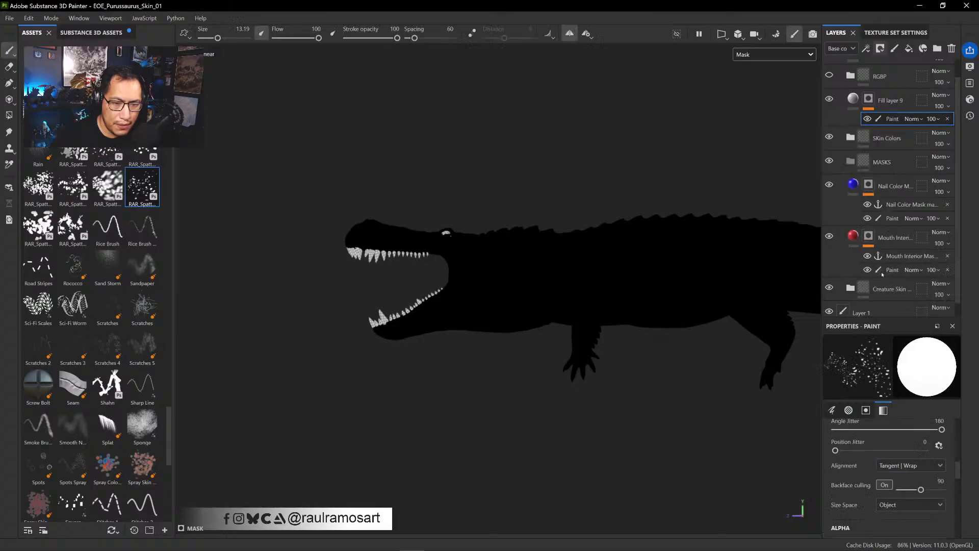
pyautogui.moveTo(893, 134); pyautogui.dragTo(888, 114)
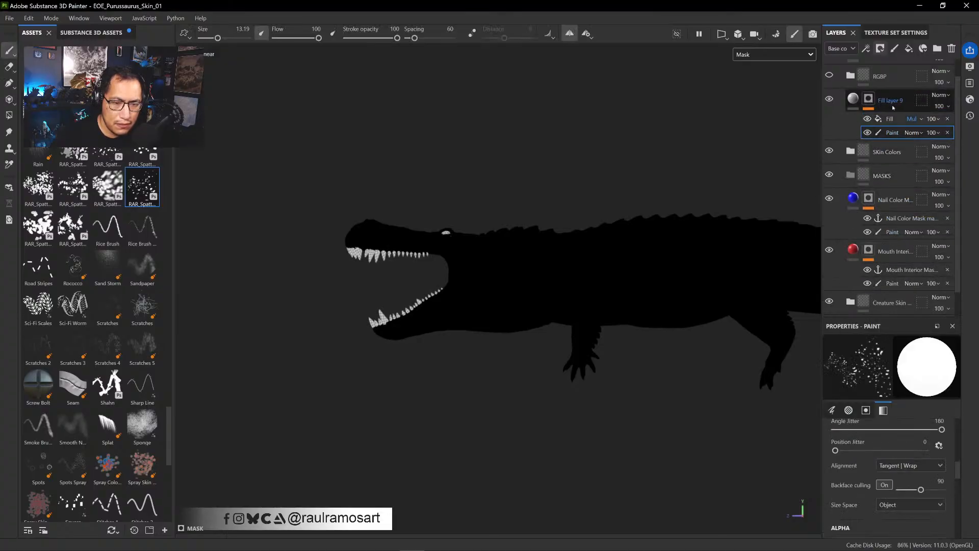
# - Set Fill layer 9's base color to the copied hex bfb9ad and select the paint effect in its mask
pyautogui.click(853, 100)
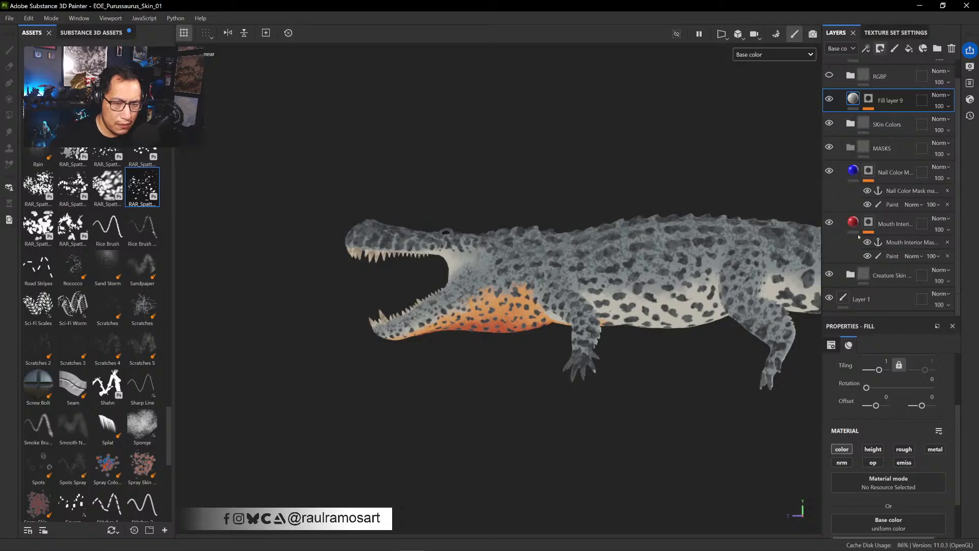
pyautogui.scroll(-2, 949, 457)
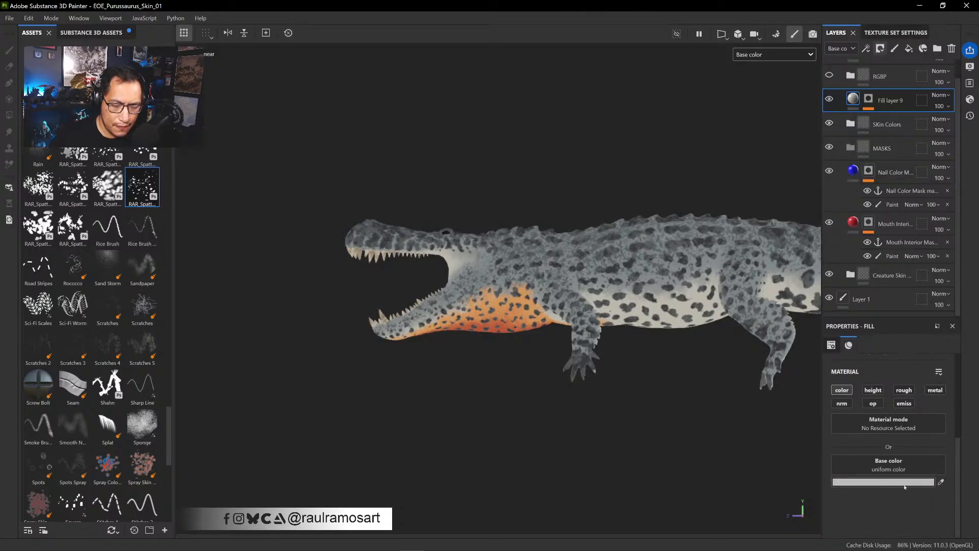
pyautogui.click(854, 480)
pyautogui.doubleClick(610, 378)
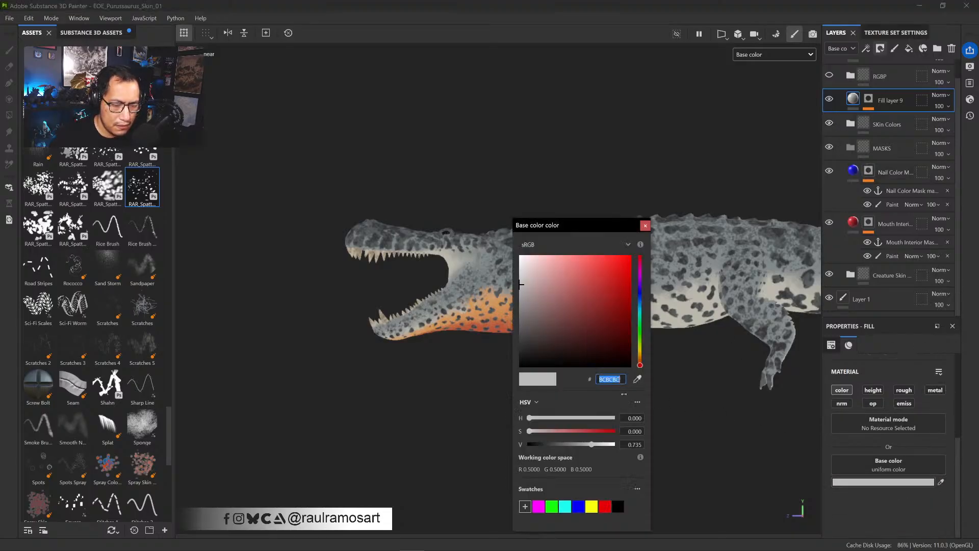
pyautogui.hotkey('ctrl', 'v')
pyautogui.click(645, 228)
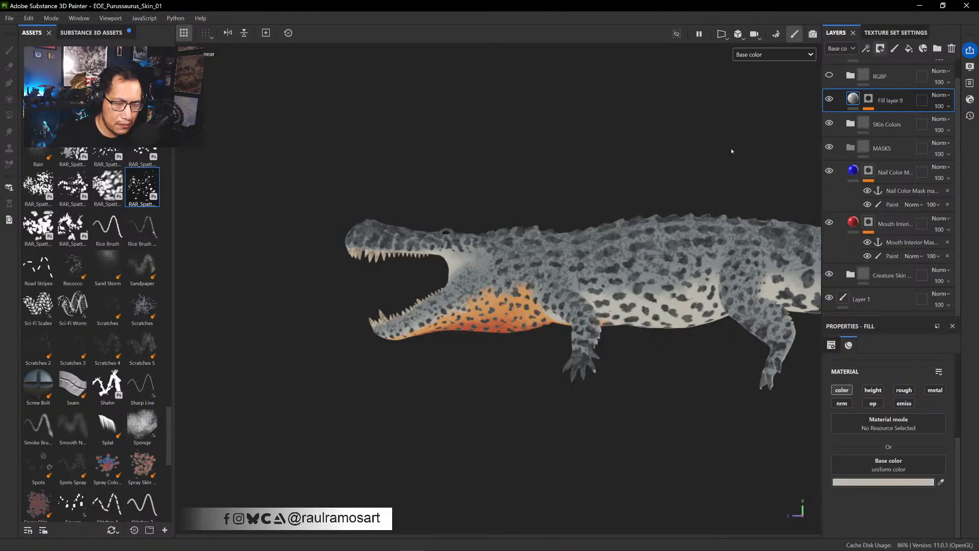
pyautogui.click(868, 98)
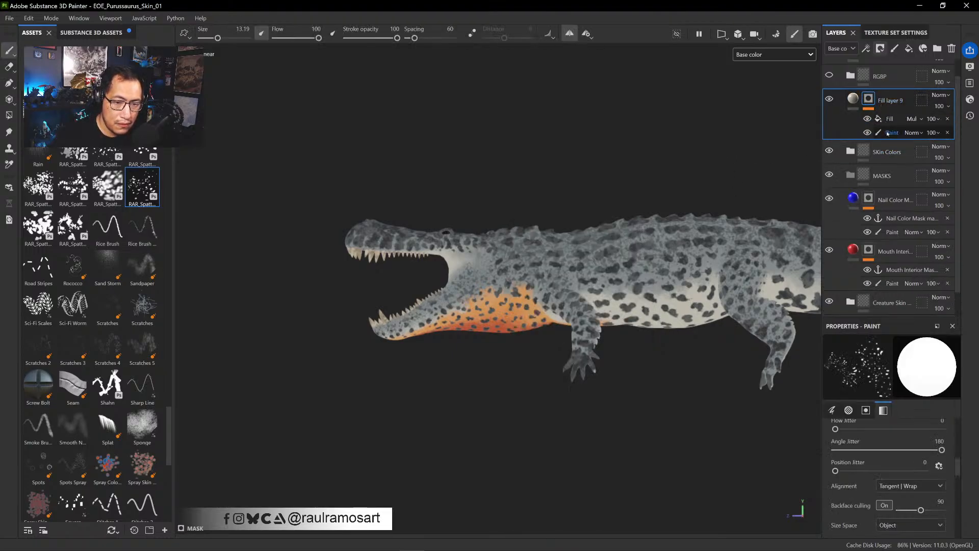
pyautogui.click(888, 133)
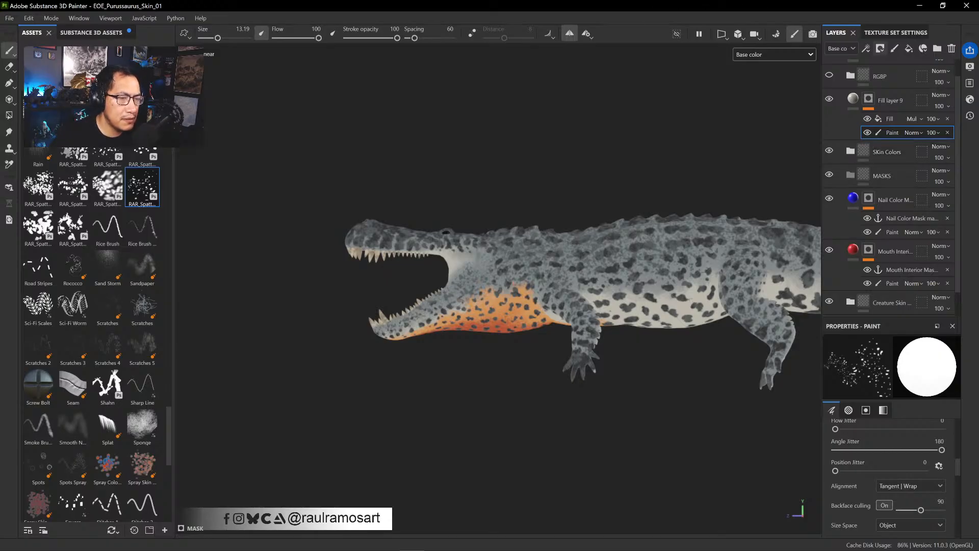
# - Switch to Photoshop, sample a dark spot at the mouth corner and pick up its hex code 4a4d4f
pyautogui.hotkey('alt', 'Tab')
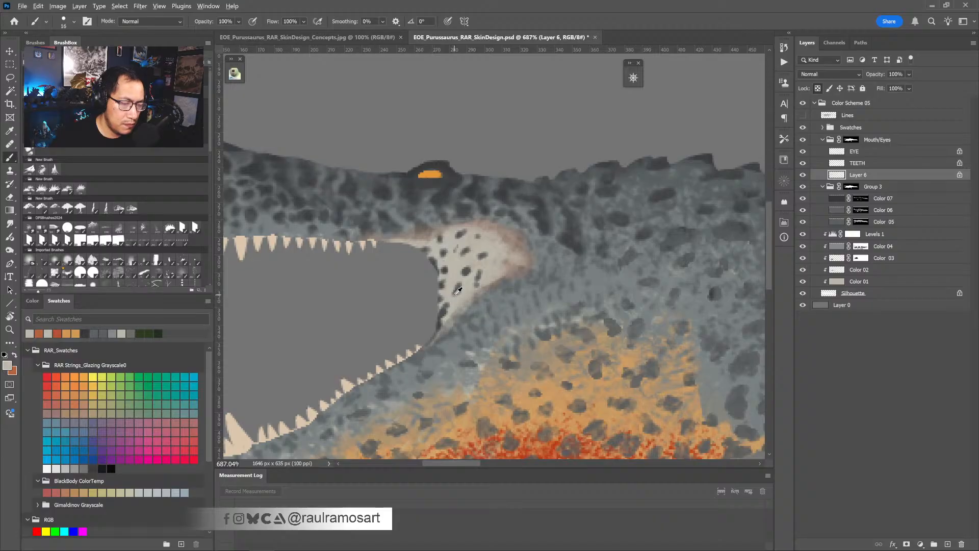
pyautogui.keyDown('alt'); pyautogui.click(457, 290); pyautogui.keyUp('alt')
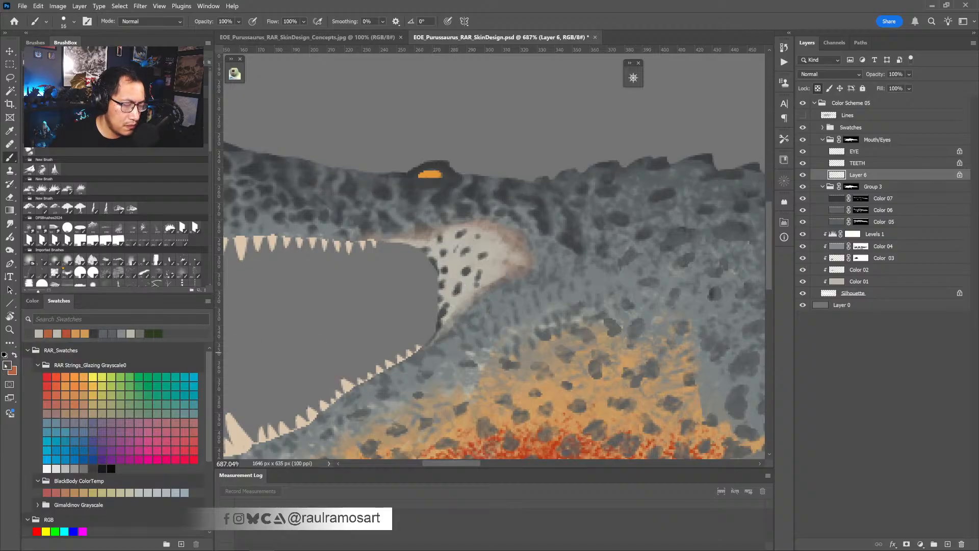
pyautogui.click(5, 364)
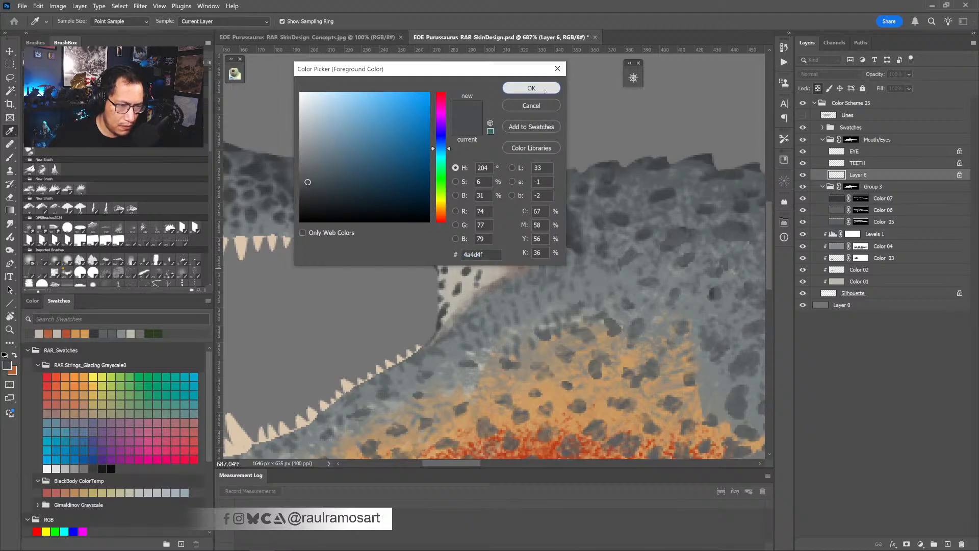
pyautogui.click(531, 88)
# - Switch back to Substance 3D Painter and put Fill layer 9 inside a new folder
pyautogui.click(933, 6)
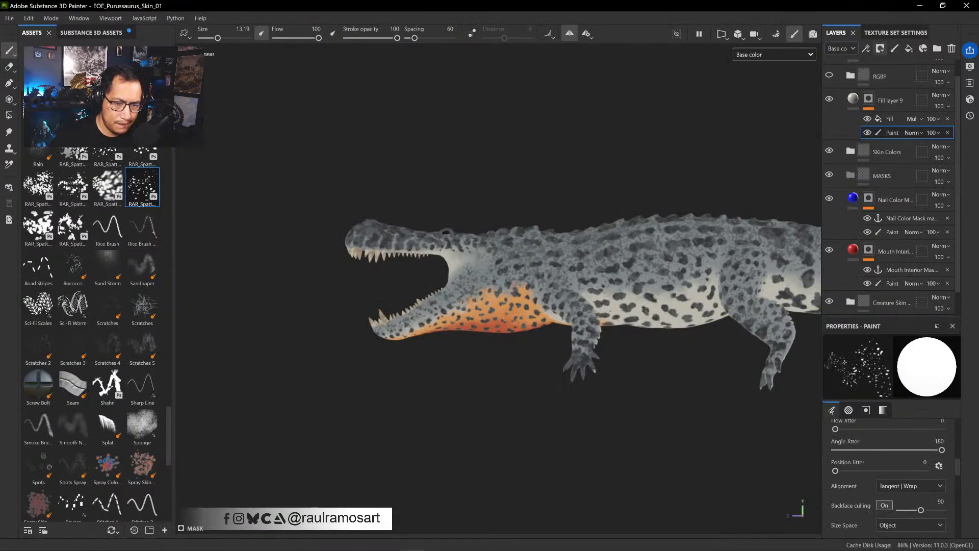
pyautogui.click(853, 100)
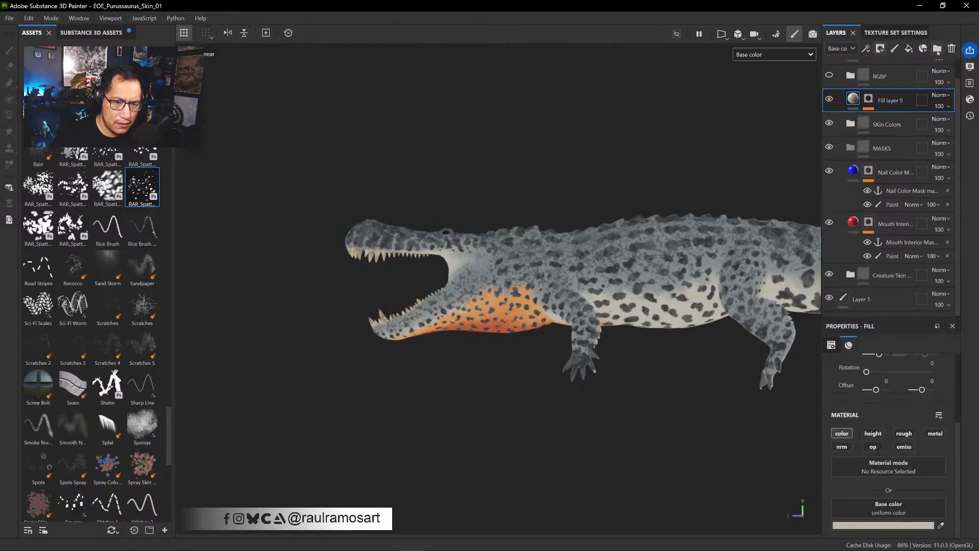
pyautogui.click(937, 47)
pyautogui.moveTo(897, 118); pyautogui.dragTo(896, 102)
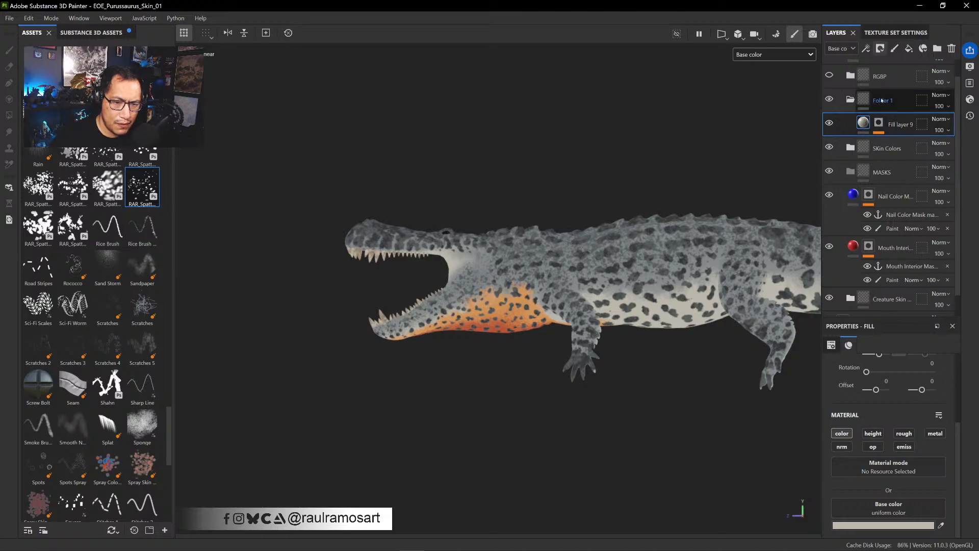
# - Add a fill layer above Fill layer 9 in the folder and set its base color to 4a4d4f
pyautogui.click(908, 48)
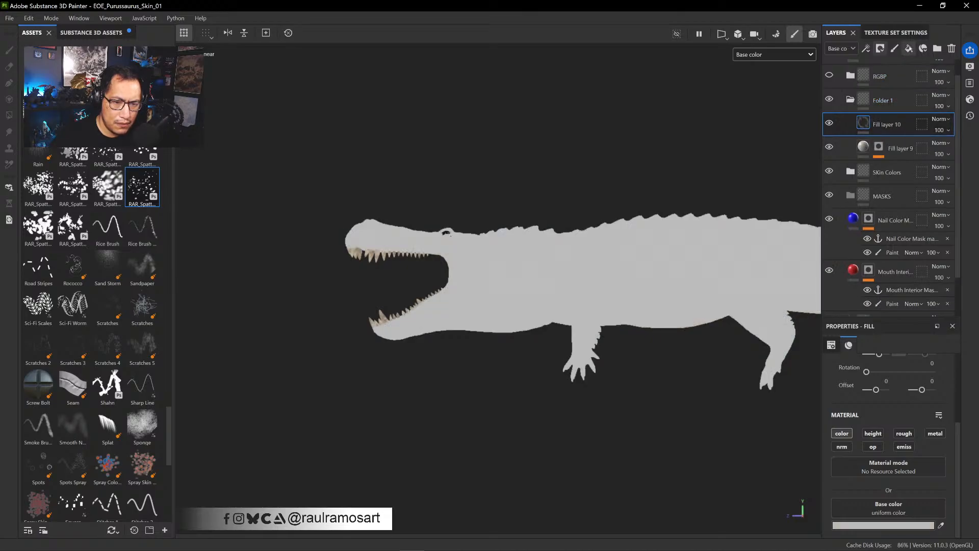
pyautogui.click(895, 525)
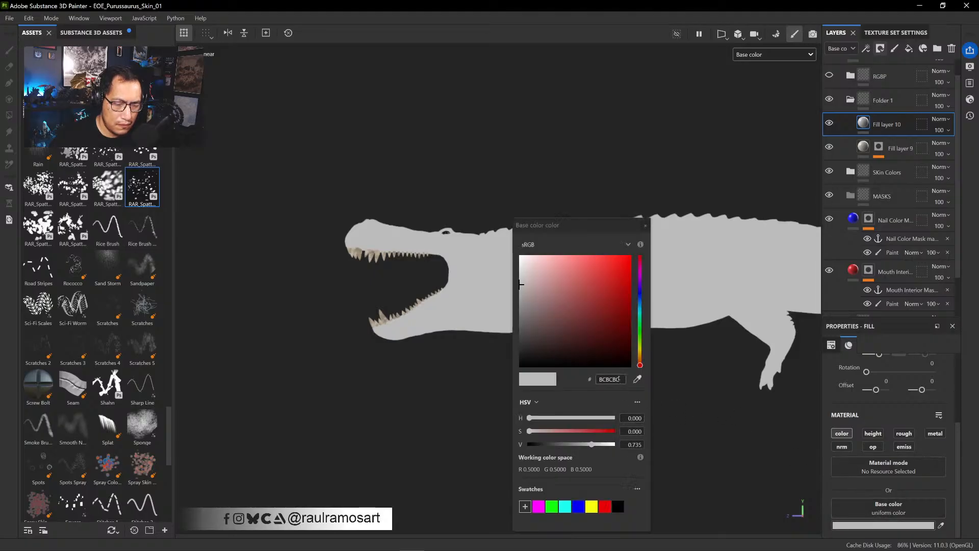
pyautogui.click(618, 378)
pyautogui.hotkey('ctrl', 'v')
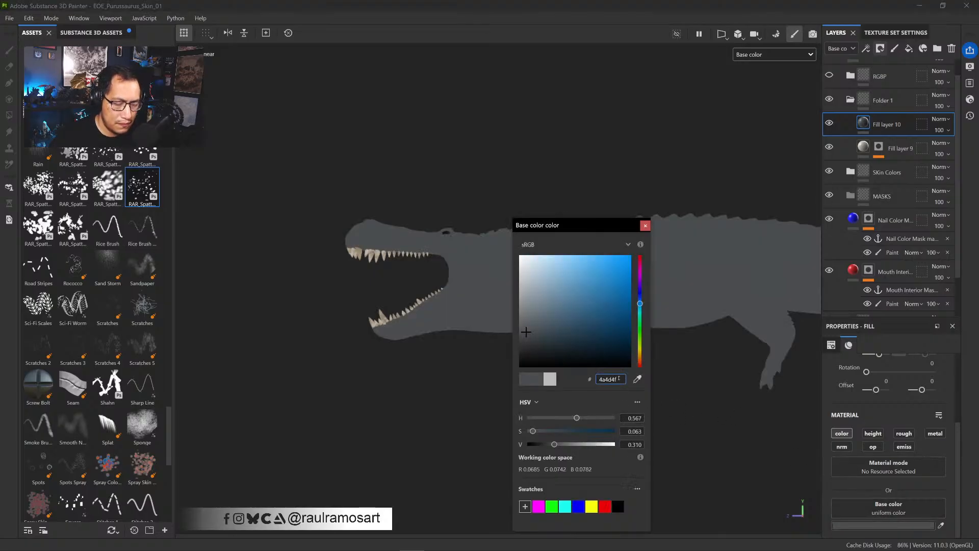
pyautogui.click(645, 225)
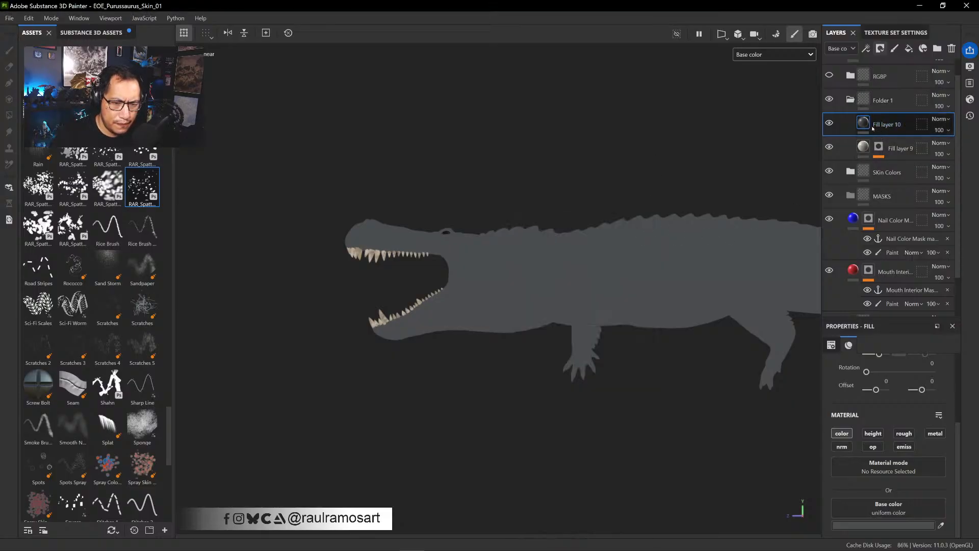
# - Add a black mask to Fill layer 10 and give it a fill effect driven by the Mouth Interior Mask mask anchor point
pyautogui.click(880, 49)
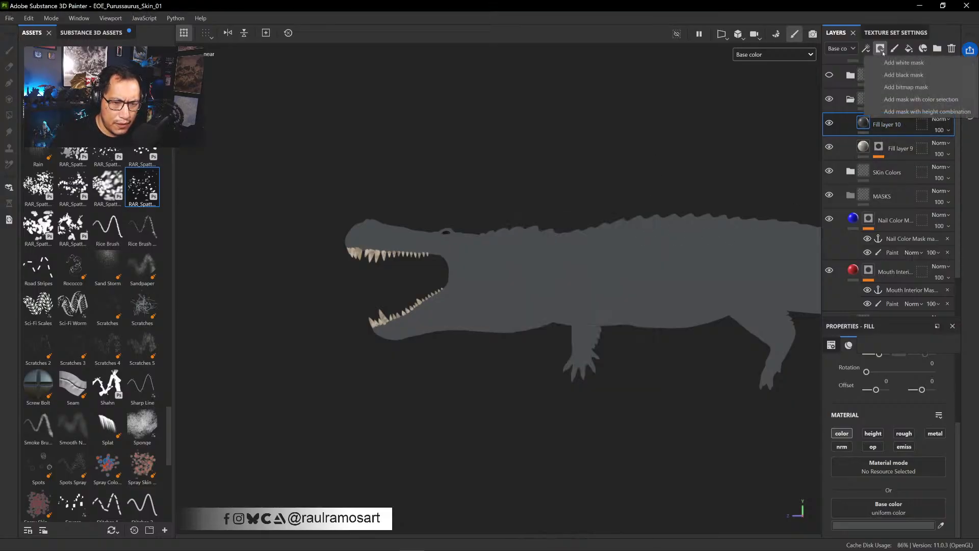
pyautogui.click(894, 75)
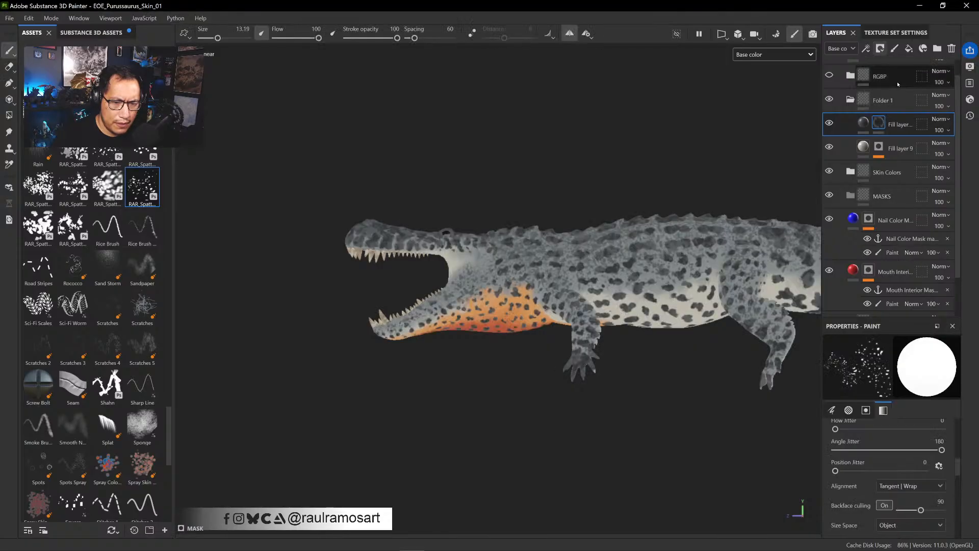
pyautogui.rightClick(879, 124)
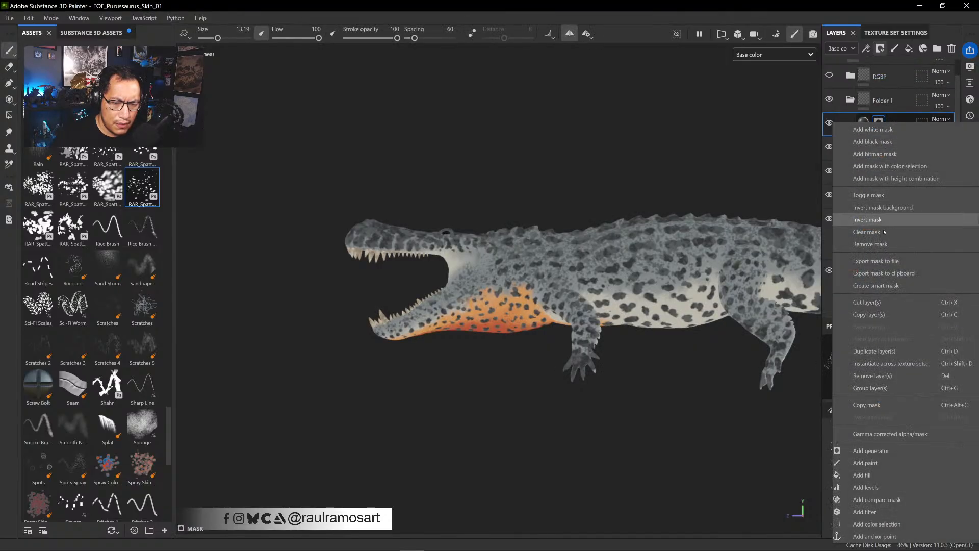
pyautogui.click(863, 476)
pyautogui.click(890, 434)
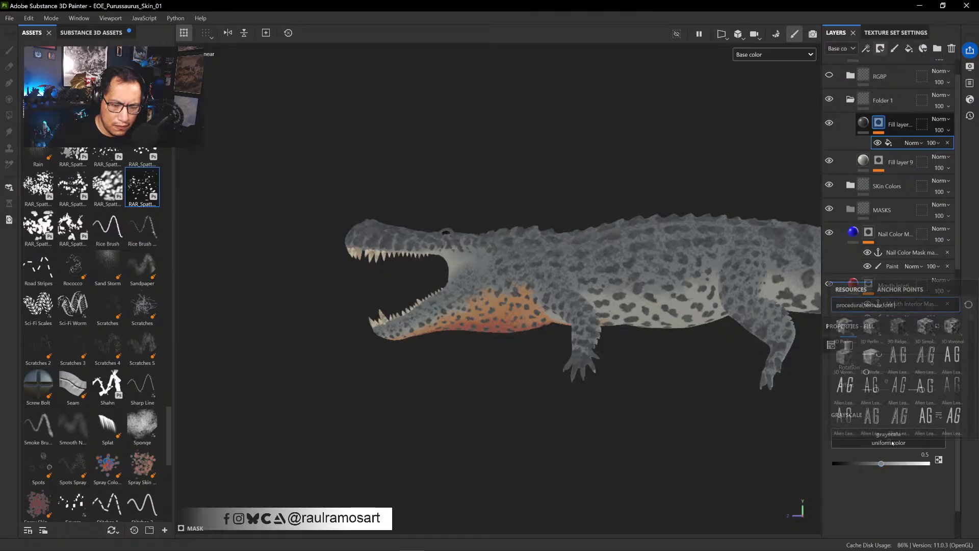
pyautogui.click(900, 289)
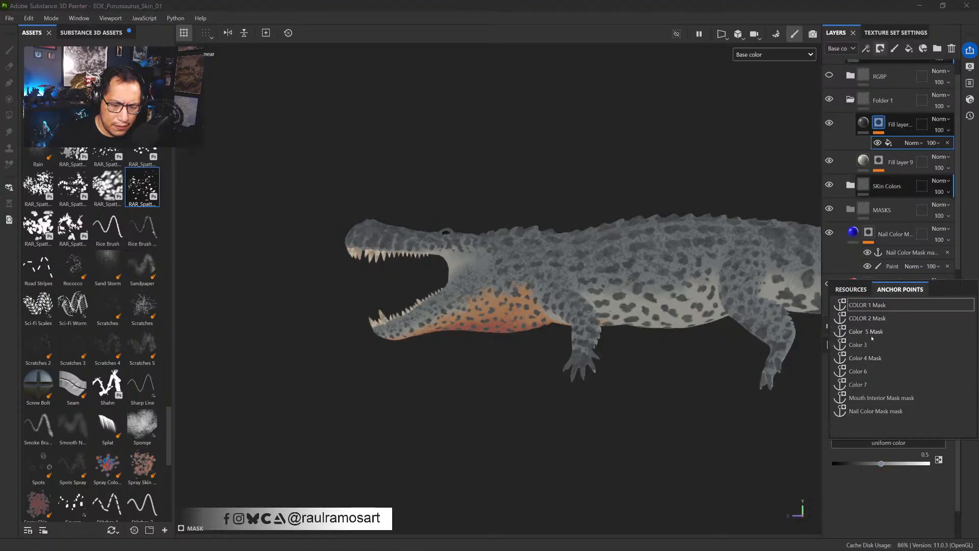
pyautogui.click(874, 398)
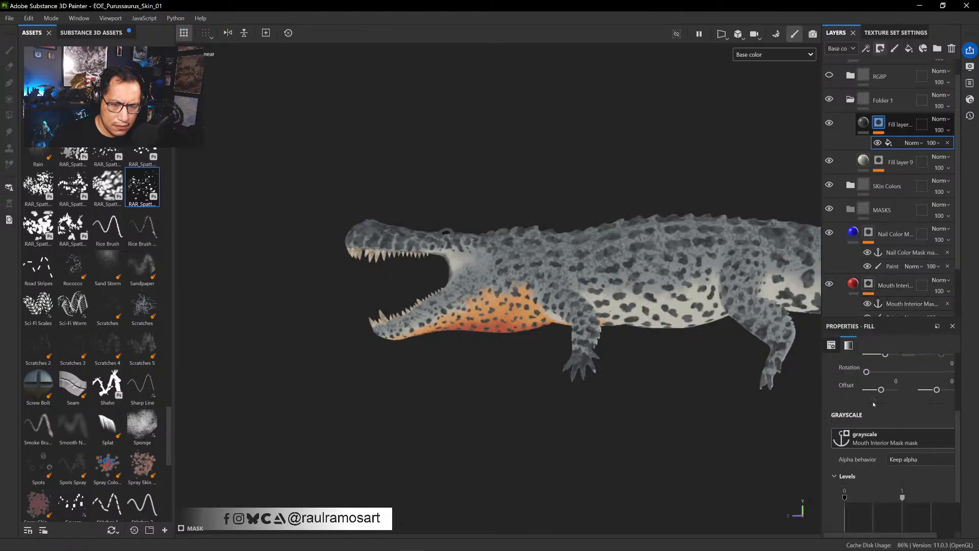
# - Preview Fill layer 10's mask and set the blending mode of its fill effect to Multiply
pyautogui.keyDown('alt'); pyautogui.click(879, 124); pyautogui.keyUp('alt')
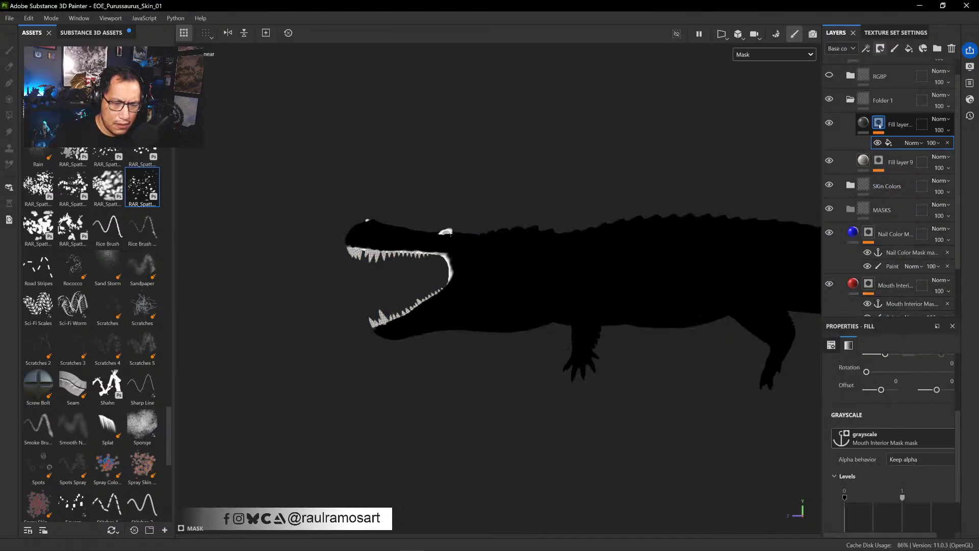
pyautogui.click(912, 143)
pyautogui.click(916, 197)
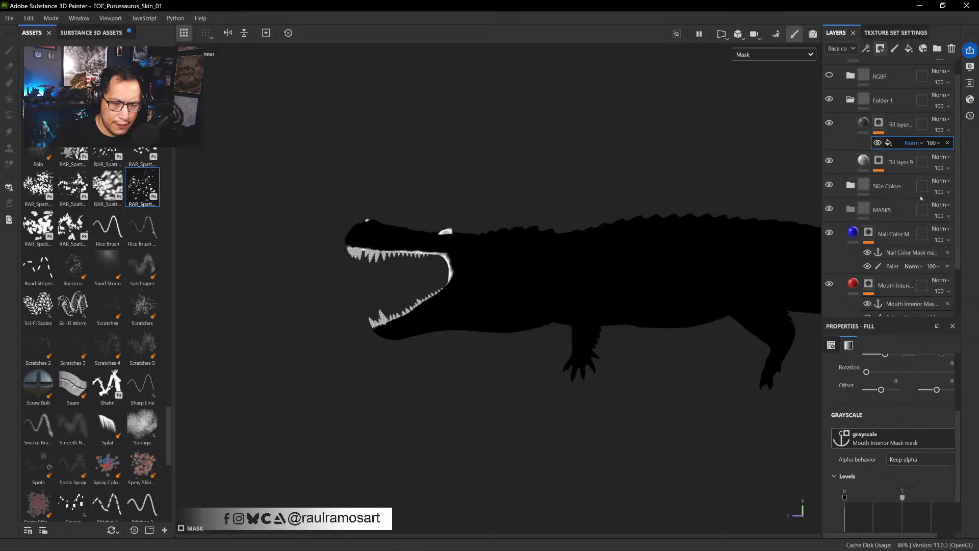
pyautogui.click(869, 127)
pyautogui.click(879, 124)
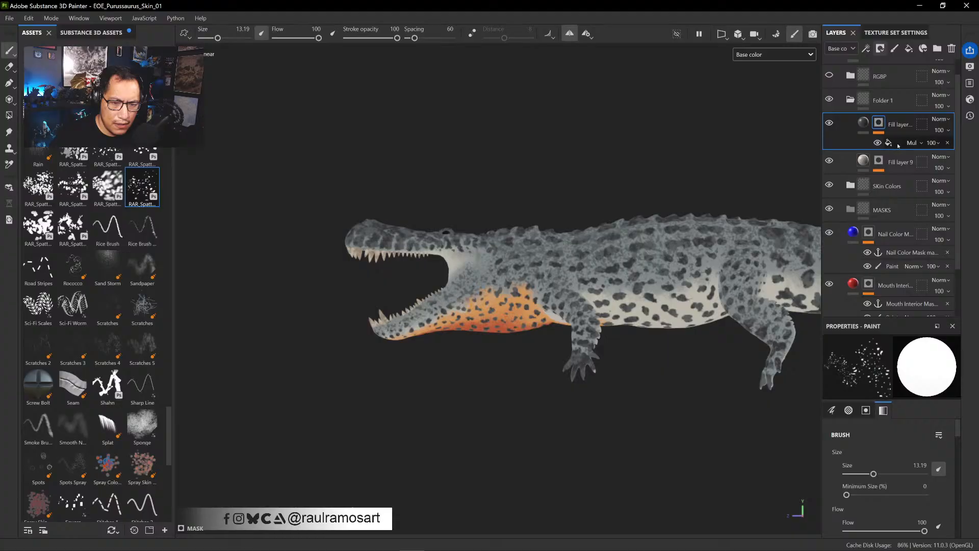
# - Add a paint effect to Fill layer 10's mask and place it beneath the Multiply fill effect
pyautogui.click(898, 145)
pyautogui.rightClick(898, 145)
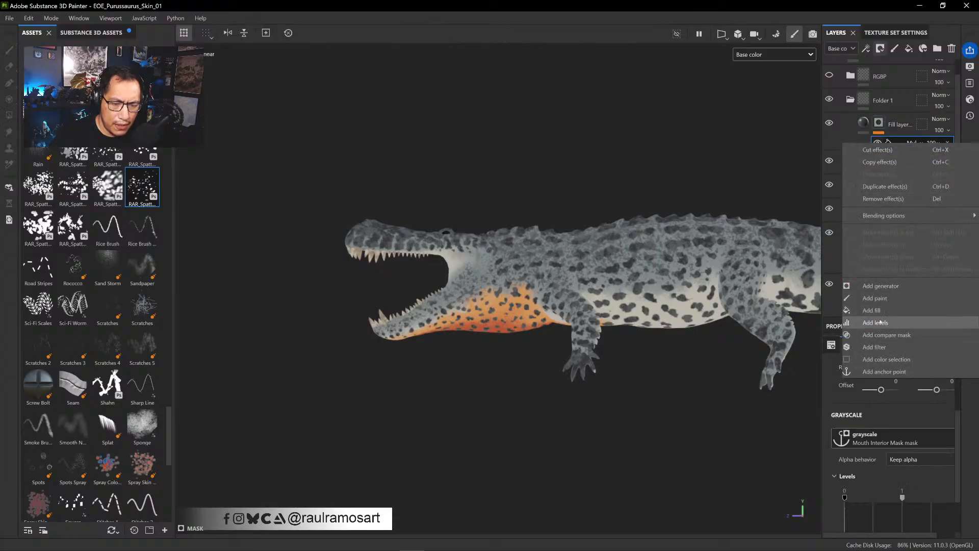
pyautogui.click(874, 298)
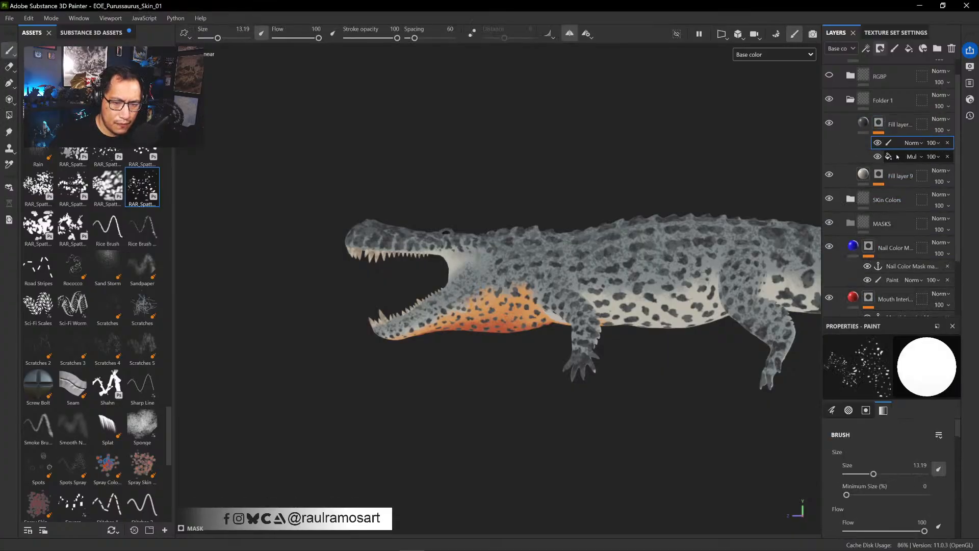
pyautogui.moveTo(897, 157); pyautogui.dragTo(896, 143)
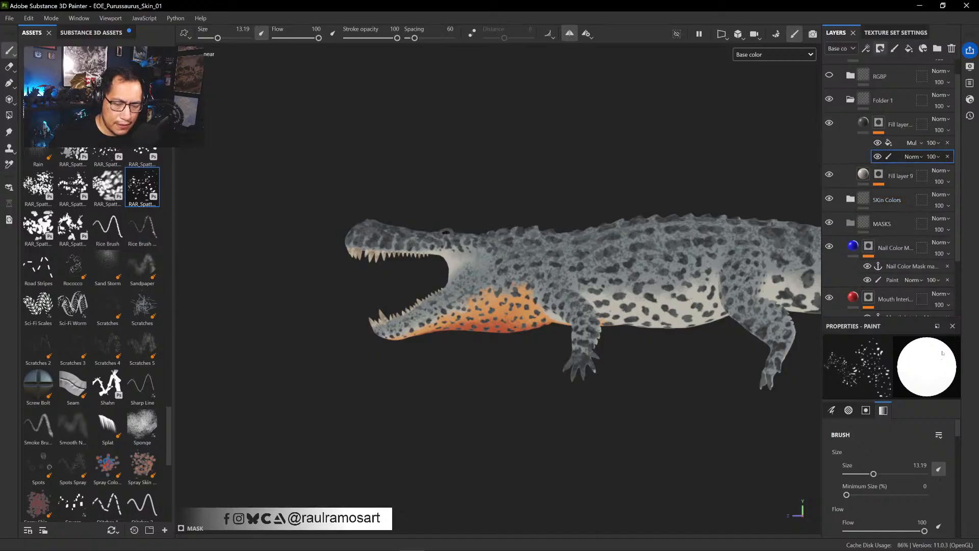
# - Choose the solid-stroke Kyle's Real brush for painting the mouth interior and reduce its size to 2.75
pyautogui.keyDown('alt'); pyautogui.moveTo(641, 412); pyautogui.dragTo(577, 350); pyautogui.keyUp('alt')
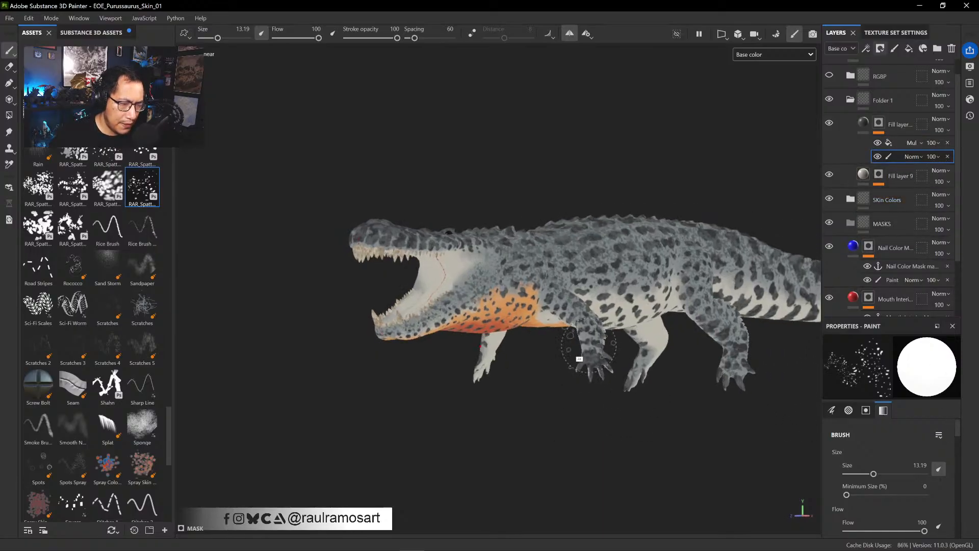
pyautogui.keyDown('alt'); pyautogui.moveTo(518, 357); pyautogui.dragTo(535, 430, button='right'); pyautogui.keyUp('alt')
pyautogui.keyDown('alt'); pyautogui.moveTo(544, 308); pyautogui.dragTo(612, 315, button='middle'); pyautogui.keyUp('alt')
pyautogui.keyDown('alt'); pyautogui.moveTo(561, 336); pyautogui.dragTo(585, 398, button='right'); pyautogui.keyUp('alt')
pyautogui.moveTo(574, 316)
pyautogui.keyDown('alt'); pyautogui.mouseDown()
pyautogui.moveTo(599, 336)
pyautogui.moveTo(584, 326)
pyautogui.mouseUp(); pyautogui.keyUp('alt')
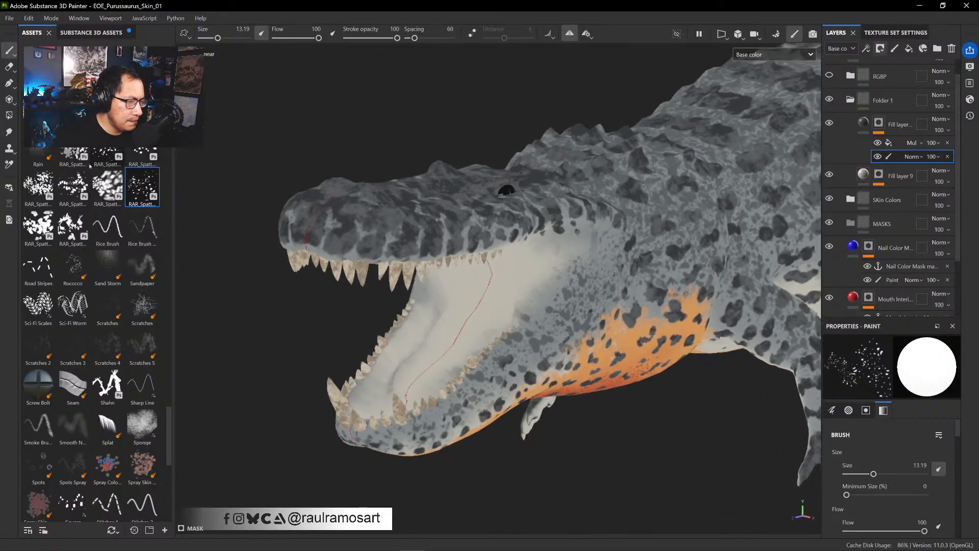
pyautogui.scroll(2, 171, 400)
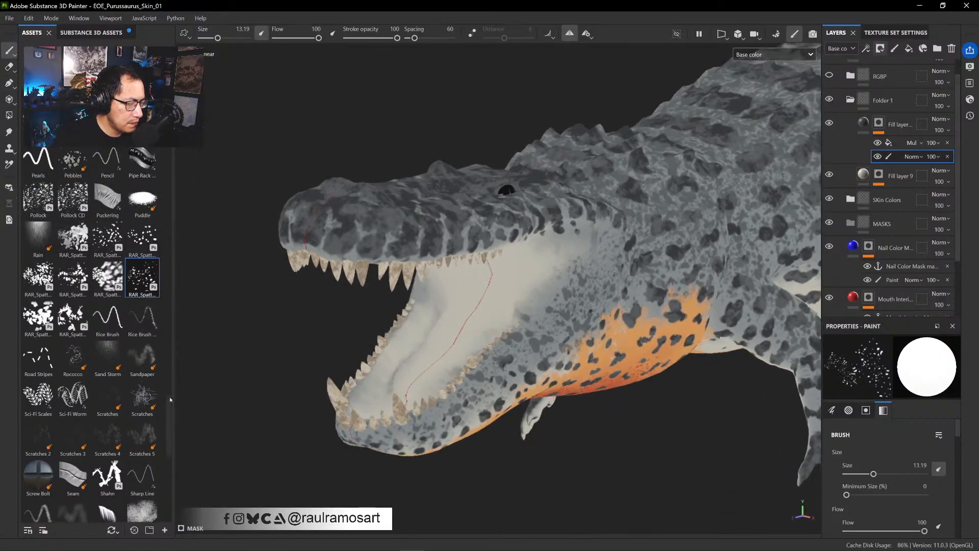
pyautogui.scroll(10, 171, 400)
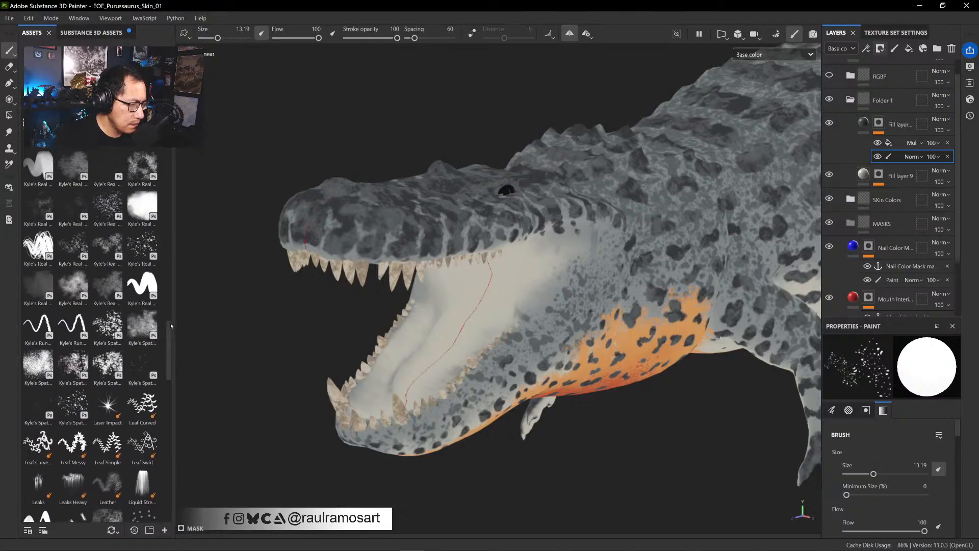
pyautogui.click(142, 285)
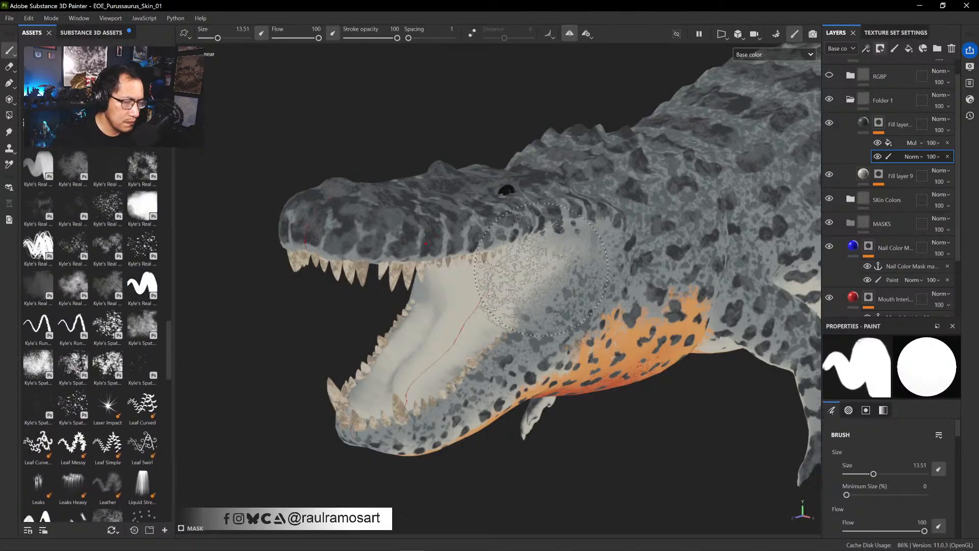
pyautogui.keyDown('alt'); pyautogui.moveTo(530, 276); pyautogui.dragTo(479, 271, button='right'); pyautogui.keyUp('alt')
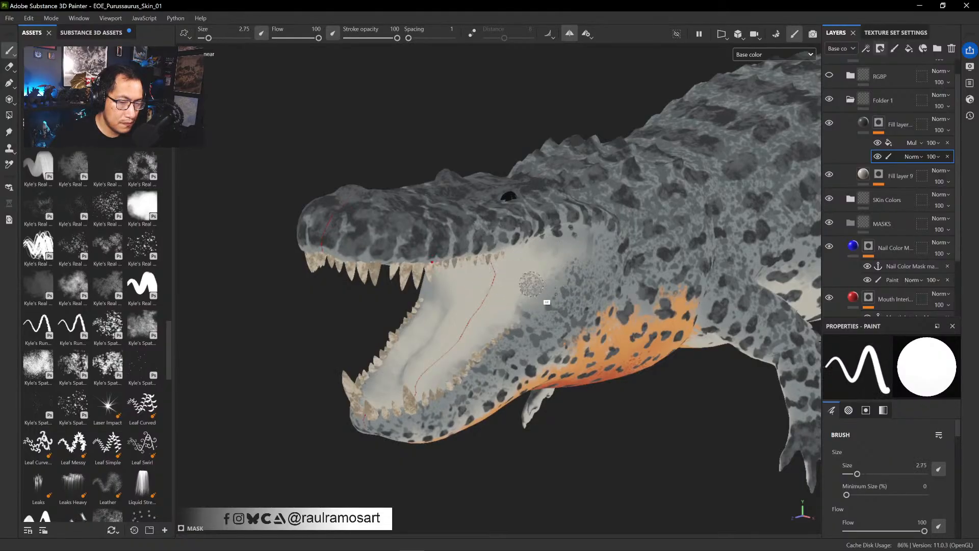
# - Compare the masks of Fill layer 10 and Fill layer 9 around the open mouth
pyautogui.keyDown('alt'); pyautogui.moveTo(531, 284); pyautogui.dragTo(559, 255); pyautogui.keyUp('alt')
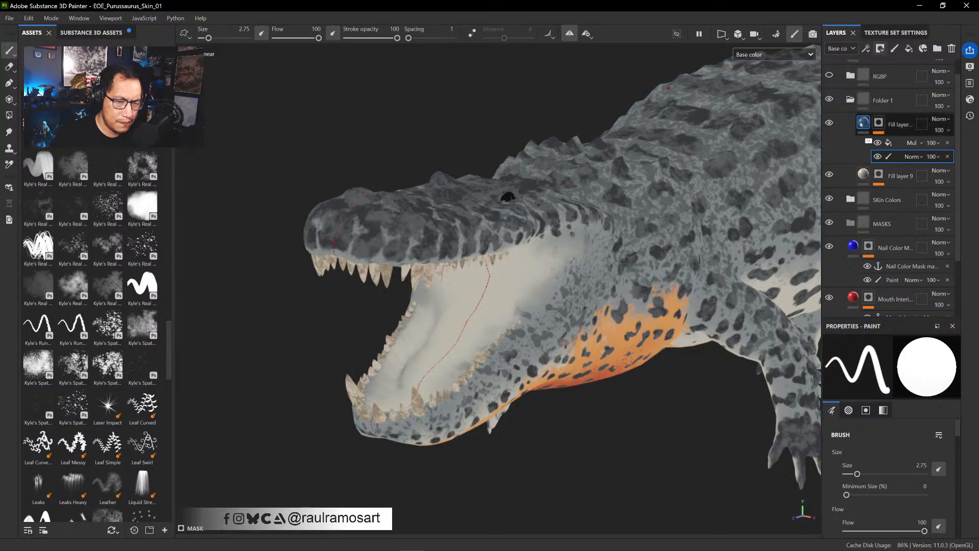
pyautogui.keyDown('alt'); pyautogui.click(879, 124); pyautogui.keyUp('alt')
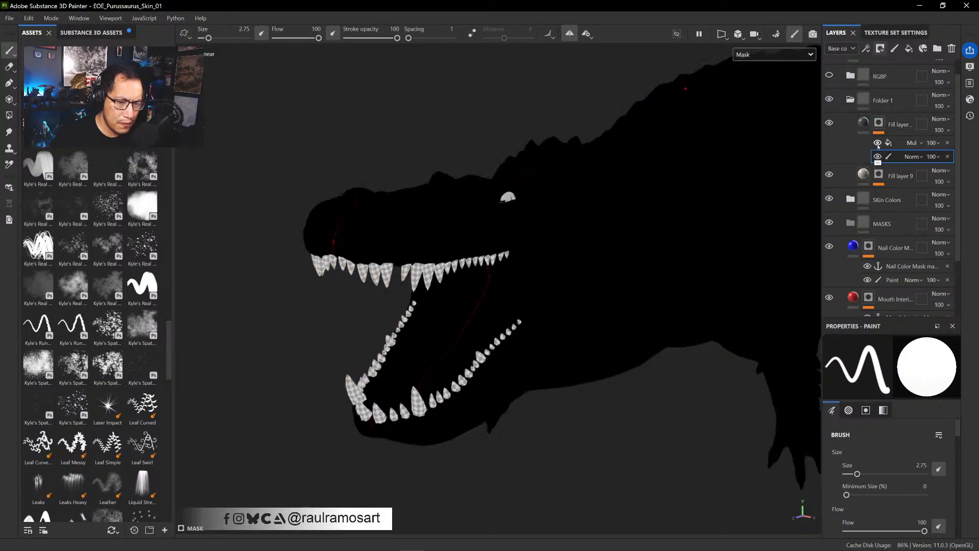
pyautogui.click(863, 123)
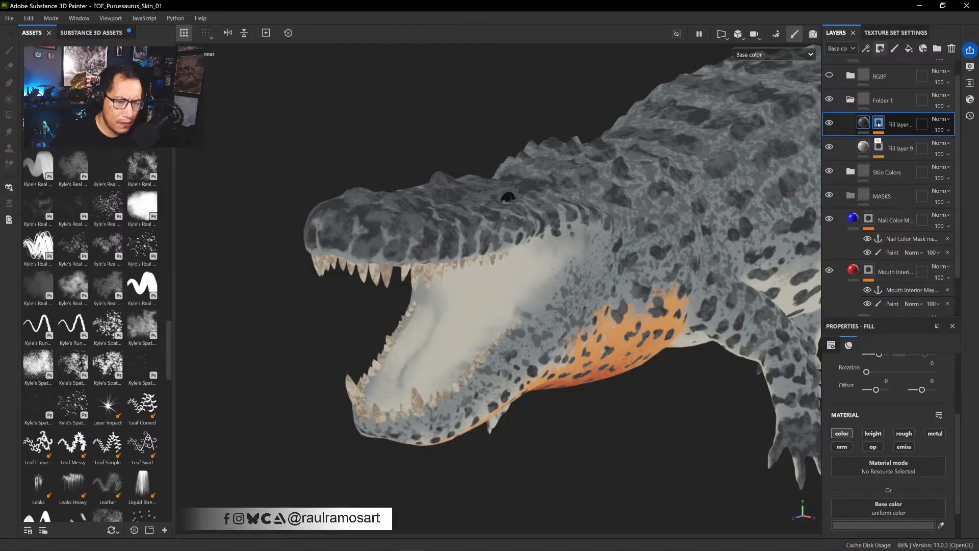
pyautogui.keyDown('alt'); pyautogui.click(878, 124); pyautogui.keyUp('alt')
pyautogui.keyDown('alt'); pyautogui.click(879, 175); pyautogui.keyUp('alt')
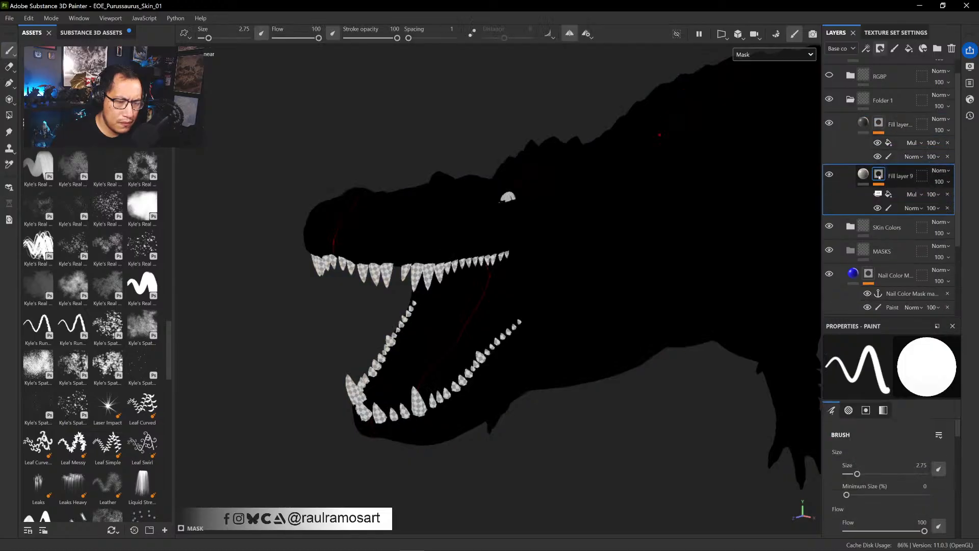
pyautogui.keyDown('alt'); pyautogui.click(879, 124); pyautogui.keyUp('alt')
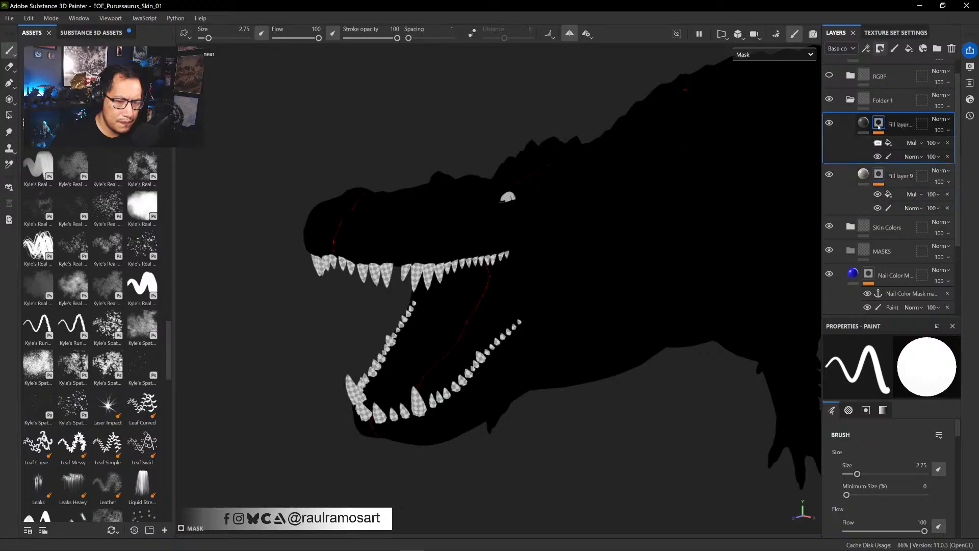
pyautogui.click(862, 175)
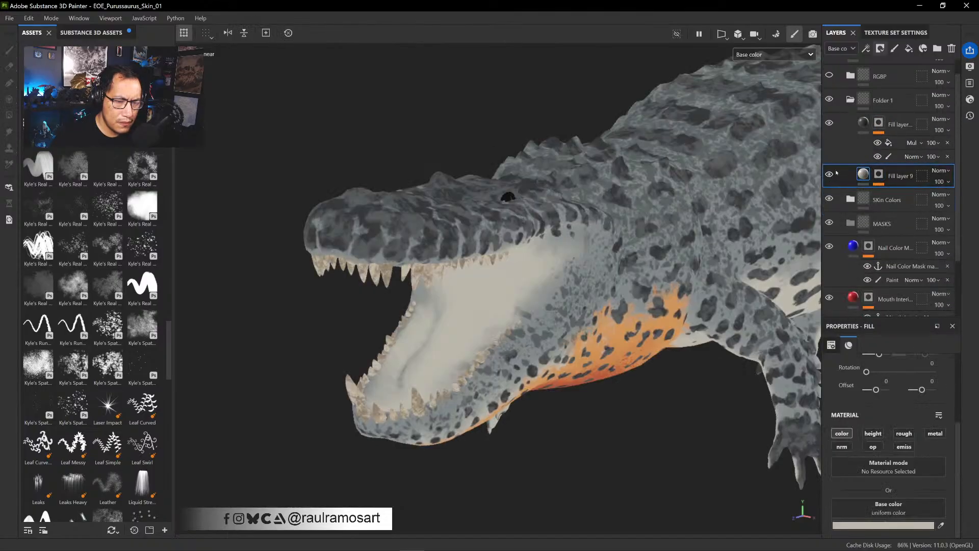
# - Set the blending mode of the fill effect in Fill layer 9's mask to Normal
pyautogui.click(879, 173)
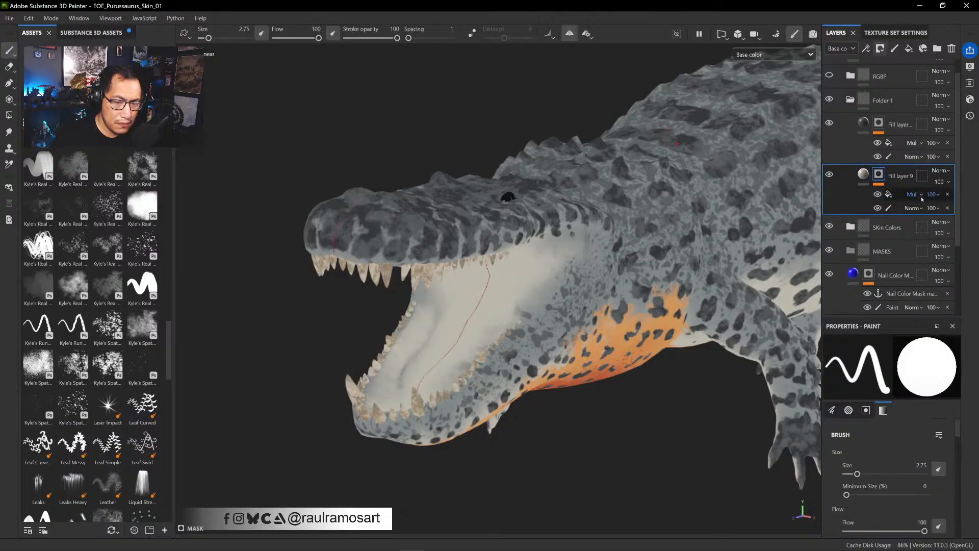
pyautogui.click(910, 194)
pyautogui.click(915, 204)
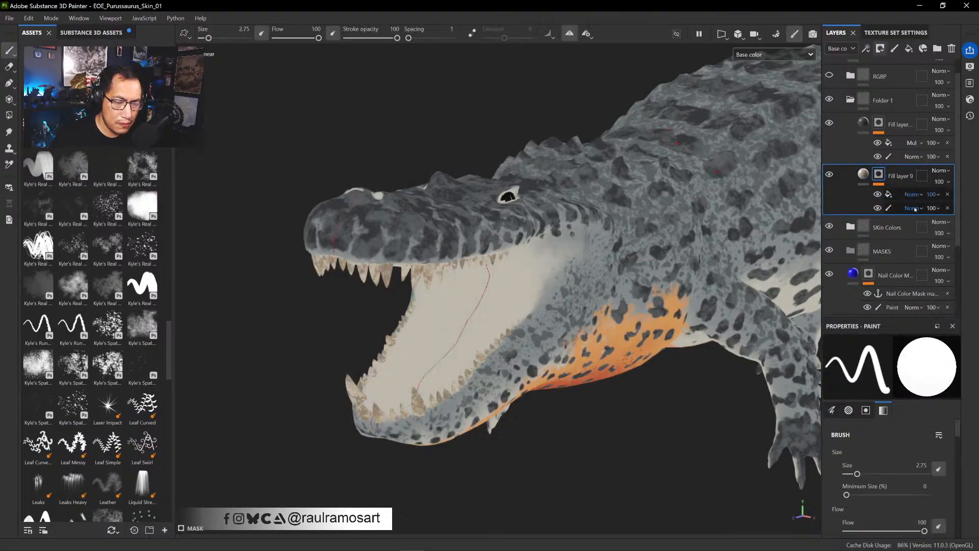
# - Using the paint effect in Fill layer 10's mask, paint dark spots at the back corner of the mouth
pyautogui.click(908, 156)
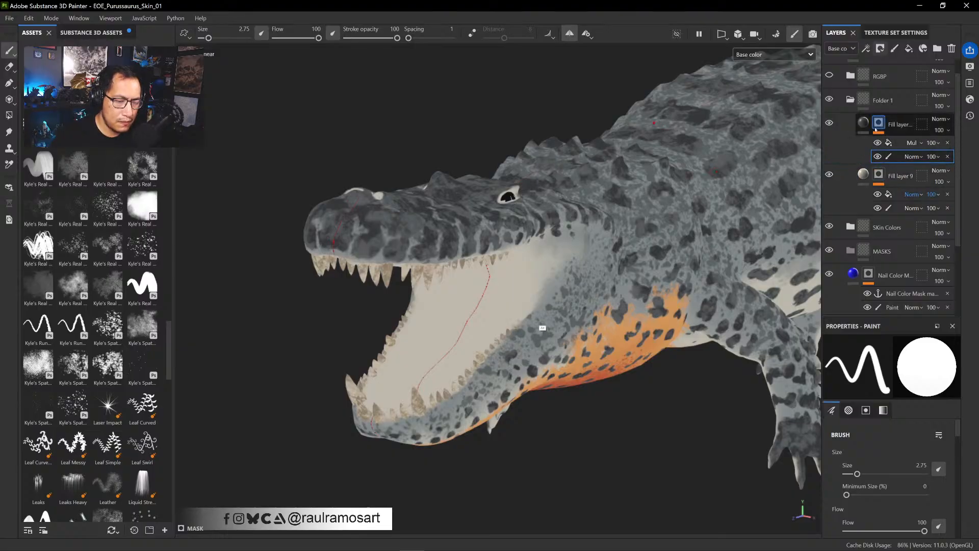
pyautogui.keyDown('alt'); pyautogui.moveTo(557, 318); pyautogui.dragTo(596, 251); pyautogui.keyUp('alt')
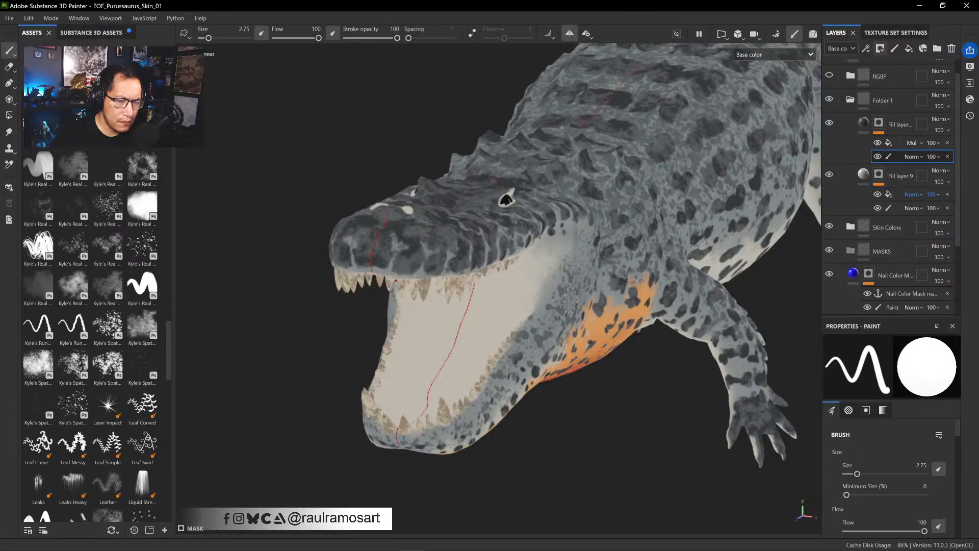
pyautogui.moveTo(508, 302); pyautogui.dragTo(502, 294)
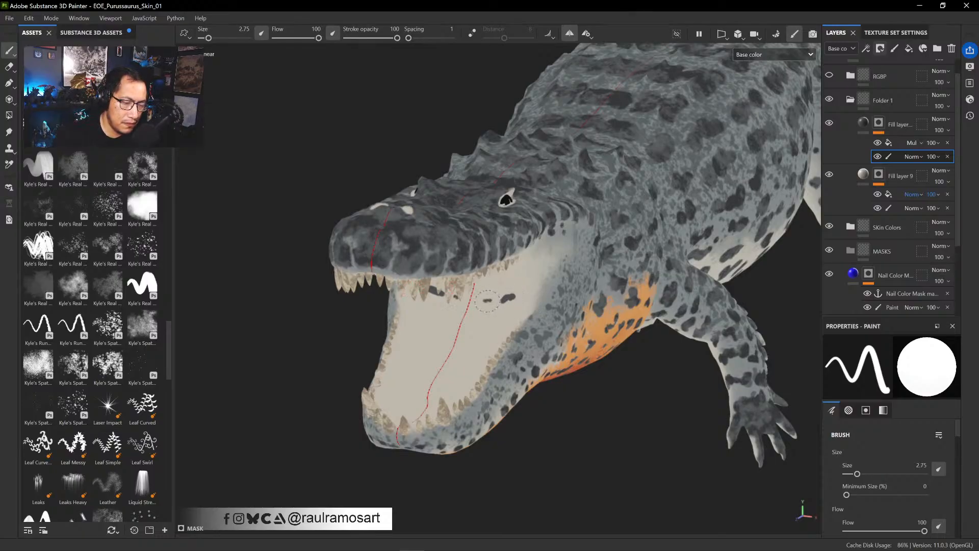
pyautogui.click(498, 290)
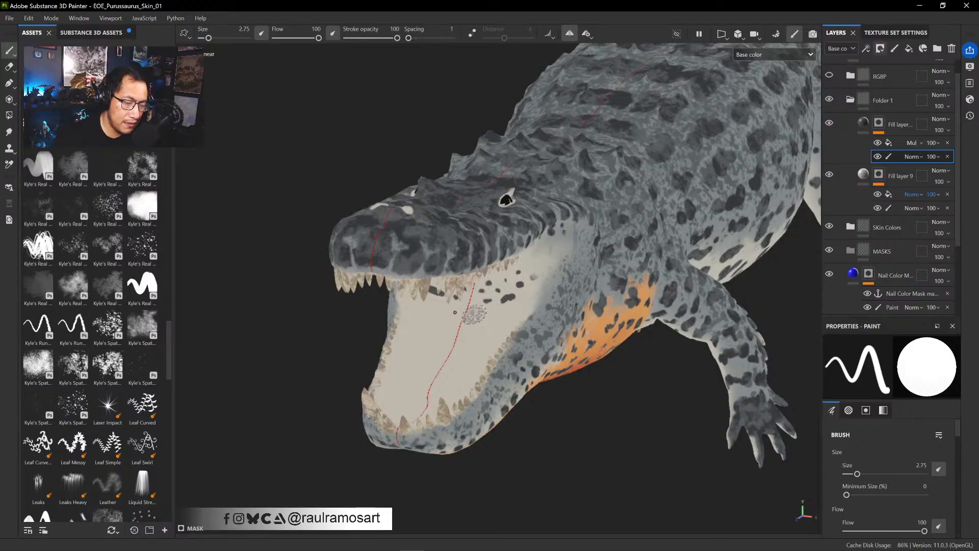
pyautogui.click(474, 312)
pyautogui.click(485, 316)
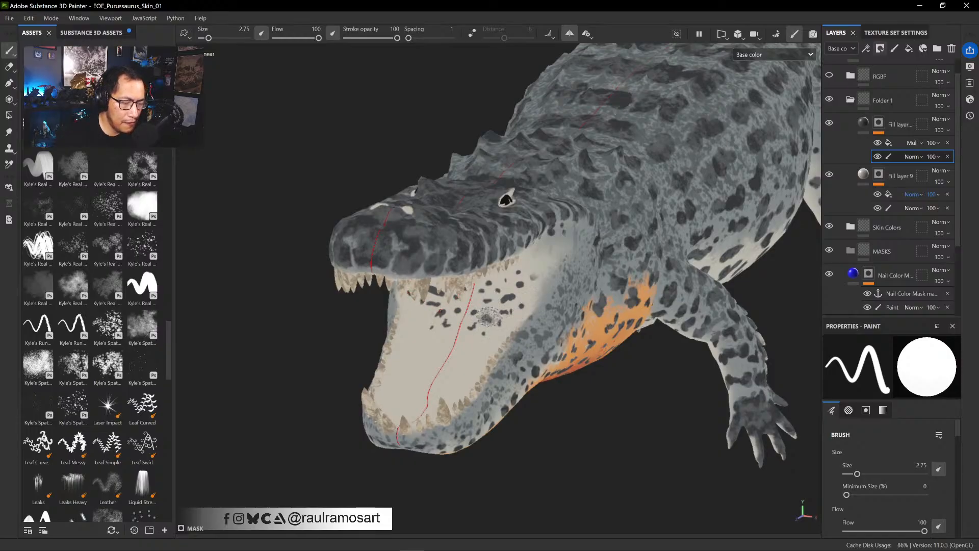
# - Paint mirrored dark spots across the rear of the tongue in Fill layer 10's mask
pyautogui.keyDown('alt'); pyautogui.moveTo(542, 436); pyautogui.dragTo(521, 359); pyautogui.keyUp('alt')
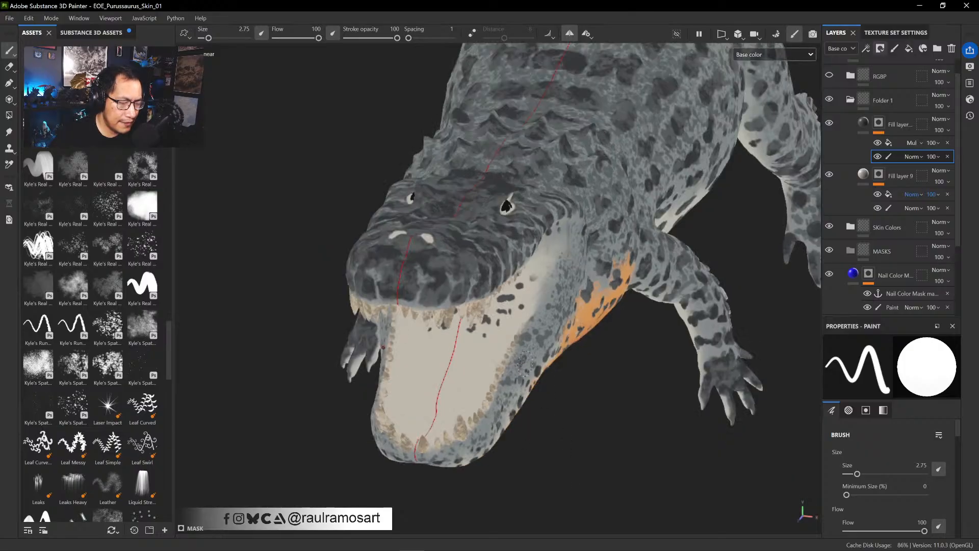
pyautogui.moveTo(463, 342); pyautogui.dragTo(462, 341)
pyautogui.click(460, 342)
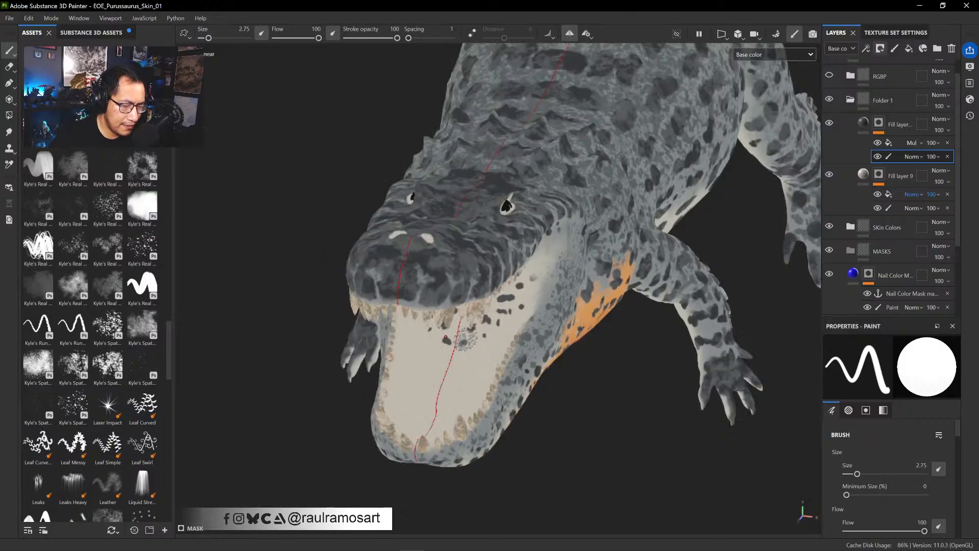
pyautogui.click(465, 339)
pyautogui.click(466, 341)
pyautogui.click(475, 341)
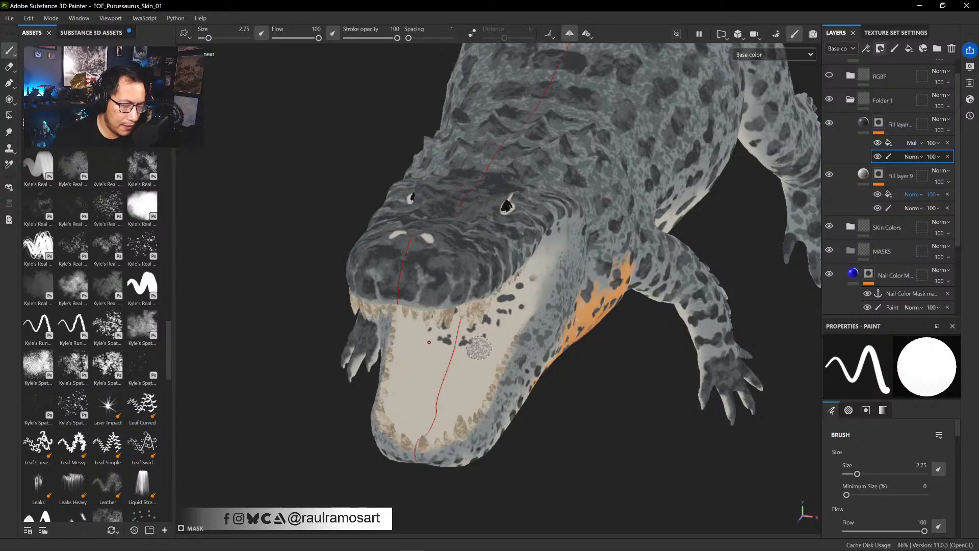
pyautogui.click(479, 347)
pyautogui.click(491, 345)
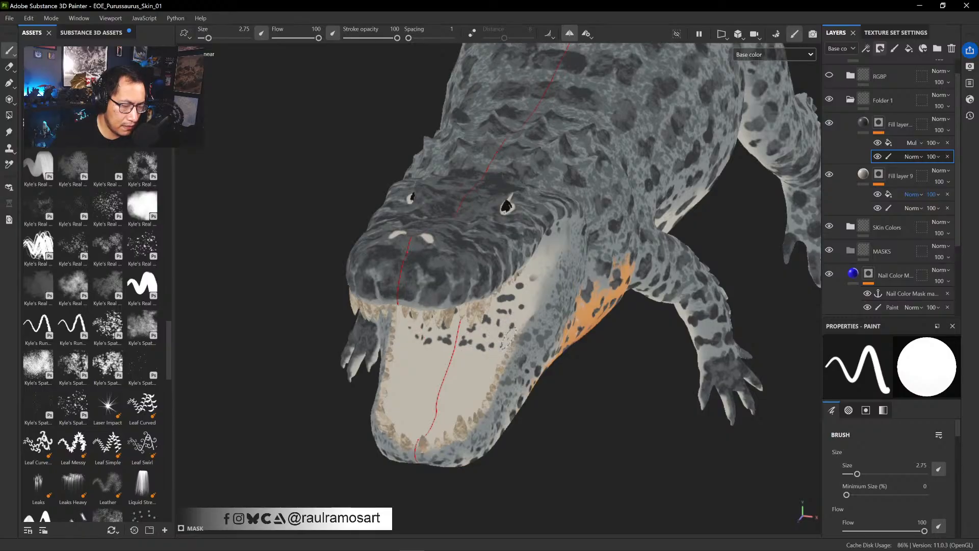
# - Continue the mirrored dark spots along the middle of the tongue toward its front
pyautogui.click(464, 359)
pyautogui.click(460, 360)
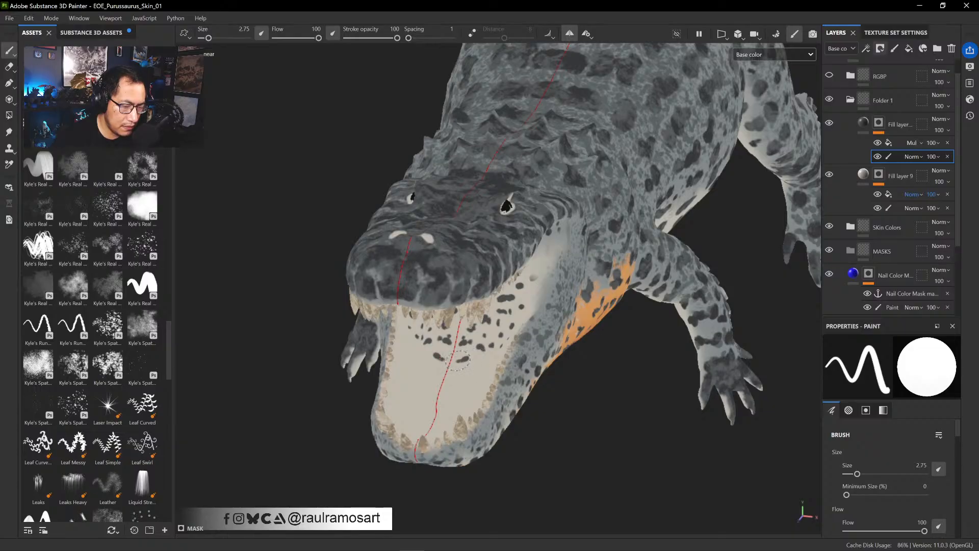
pyautogui.click(476, 361)
pyautogui.click(480, 365)
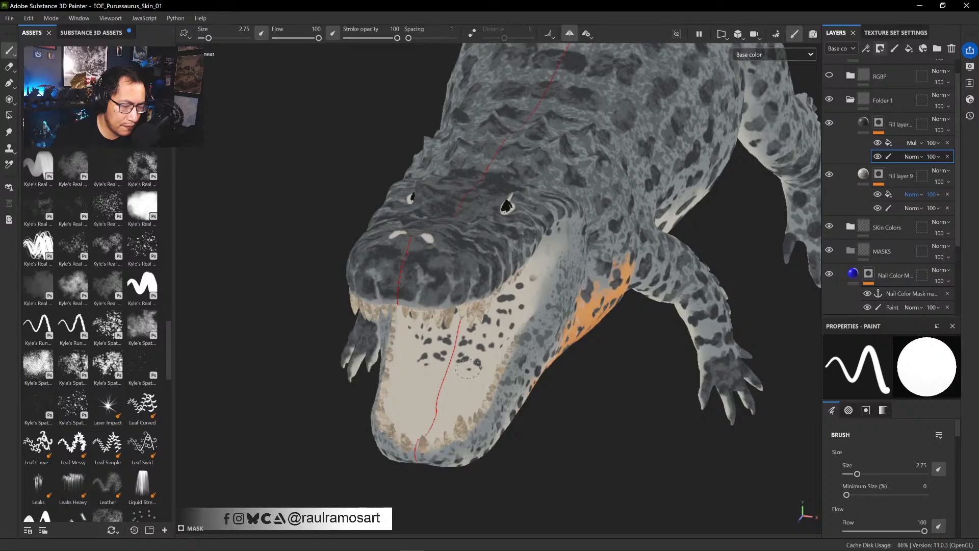
pyautogui.click(466, 369)
pyautogui.click(457, 374)
pyautogui.click(477, 380)
pyautogui.click(488, 364)
pyautogui.click(456, 392)
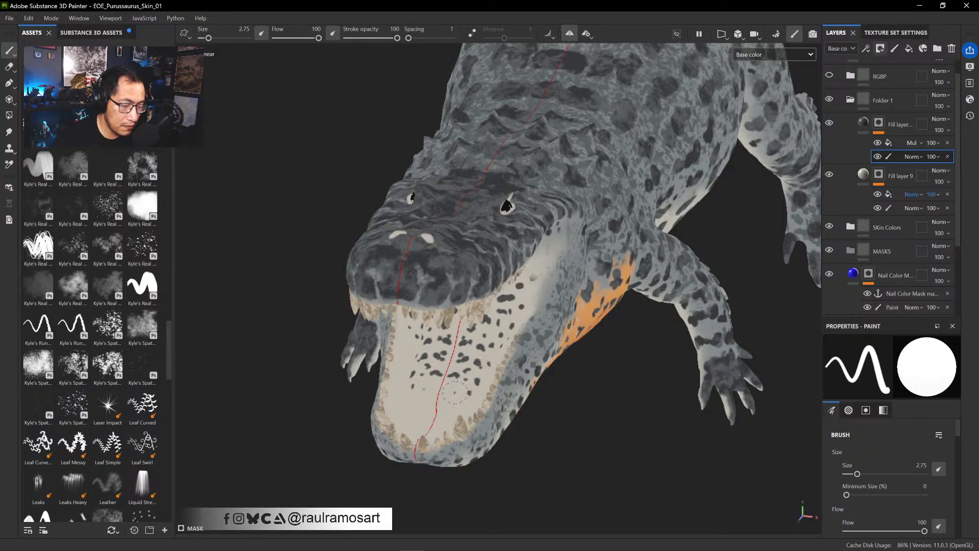
pyautogui.click(451, 406)
pyautogui.click(446, 389)
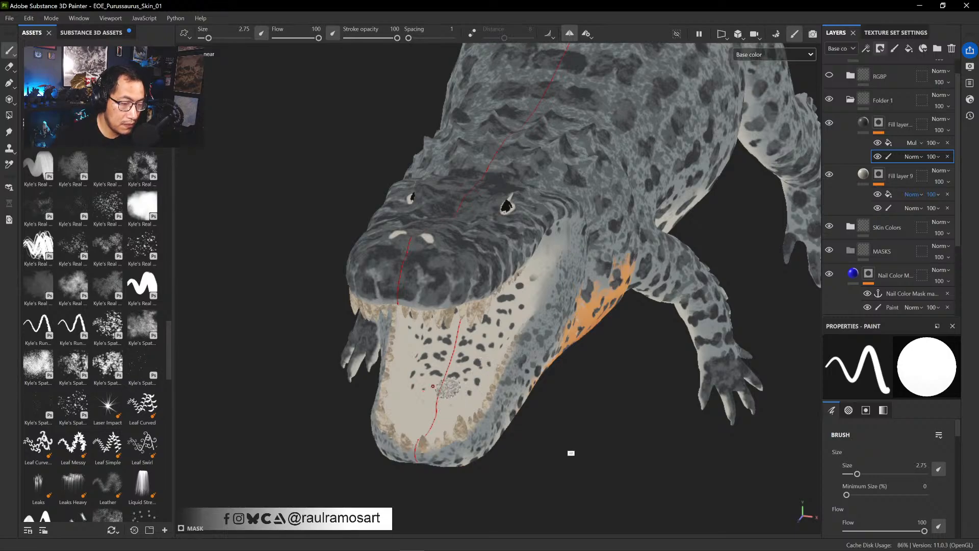
# - Switch the viewport display from Base color to Material and add small dark spots around the tongue's front edge
pyautogui.click(772, 54)
pyautogui.click(755, 78)
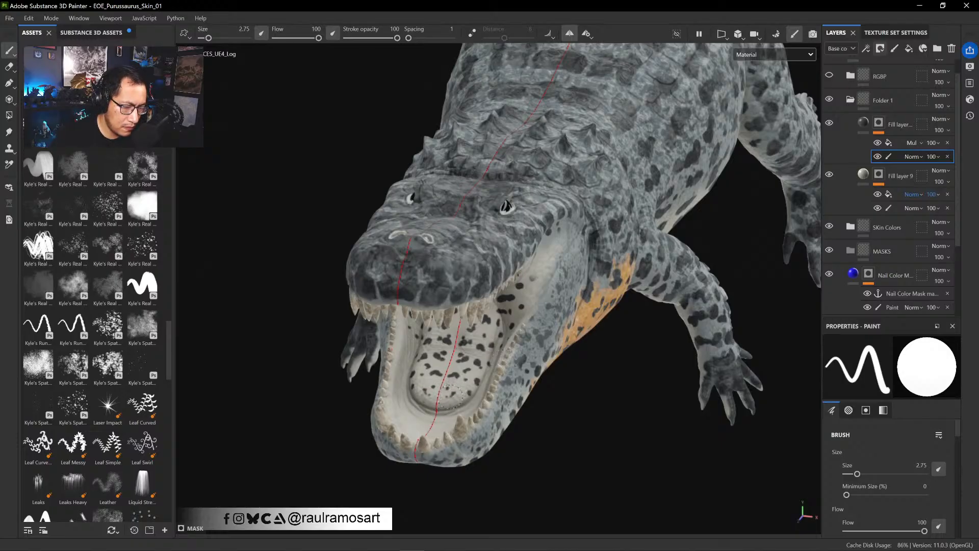
pyautogui.click(450, 396)
pyautogui.click(455, 400)
pyautogui.click(447, 407)
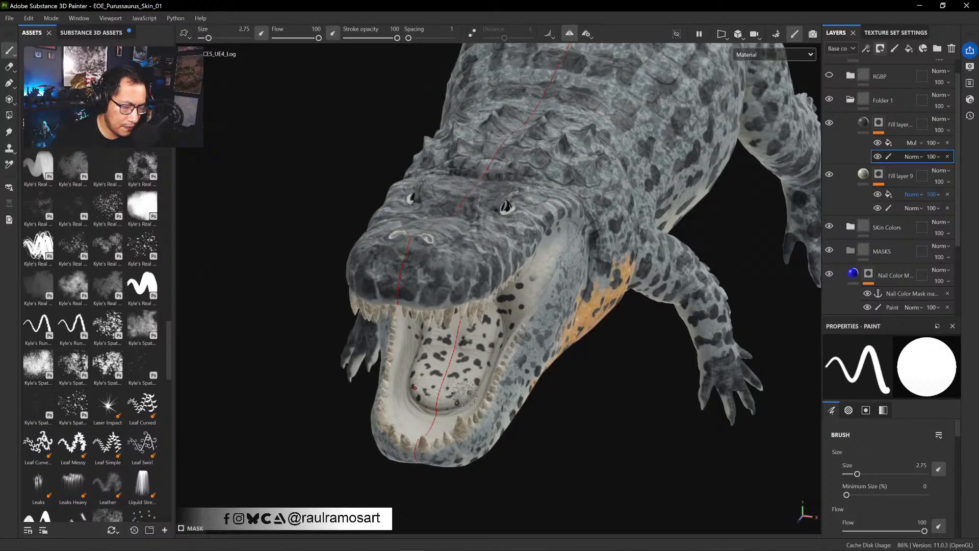
# - Paint mirrored dark spots up the throat and onto the rear of the palate
pyautogui.moveTo(510, 377)
pyautogui.keyDown('alt'); pyautogui.mouseDown()
pyautogui.moveTo(621, 339)
pyautogui.moveTo(607, 337)
pyautogui.mouseUp(); pyautogui.keyUp('alt')
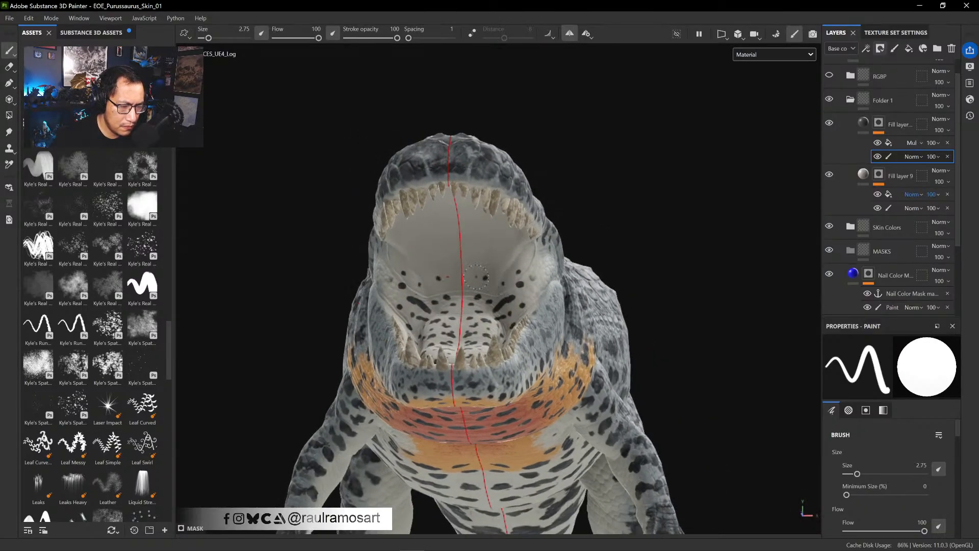
pyautogui.click(483, 265)
pyautogui.click(474, 279)
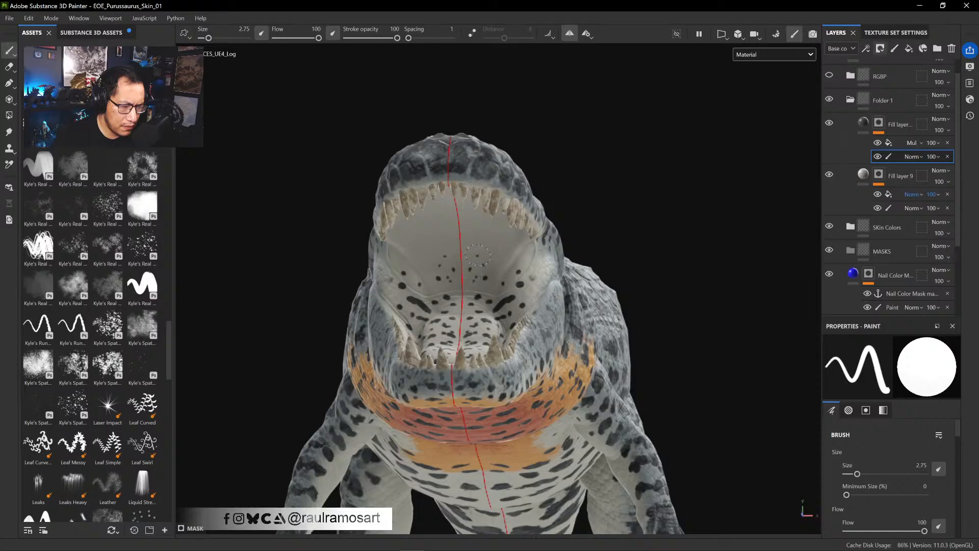
pyautogui.click(493, 260)
pyautogui.keyDown('alt'); pyautogui.moveTo(523, 265); pyautogui.dragTo(483, 250); pyautogui.keyUp('alt')
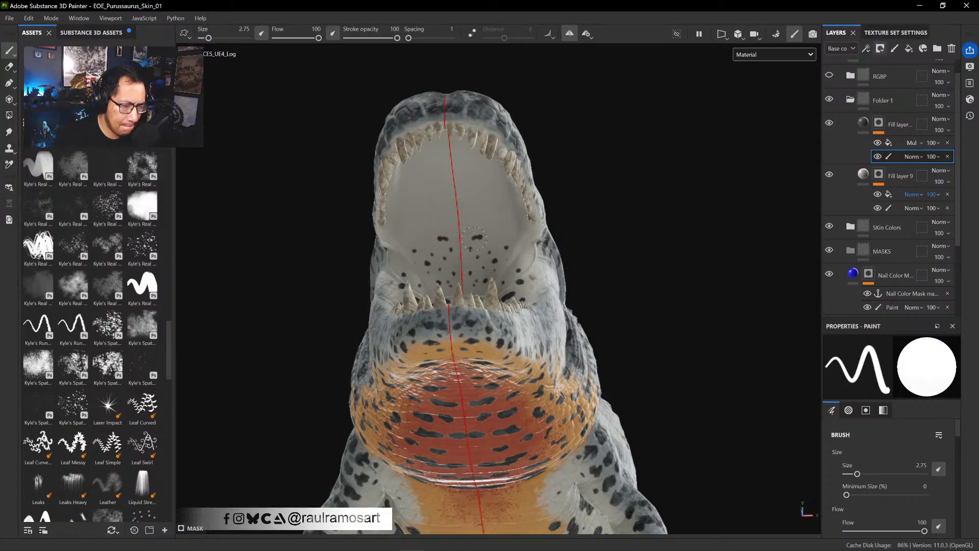
pyautogui.click(477, 238)
pyautogui.click(494, 231)
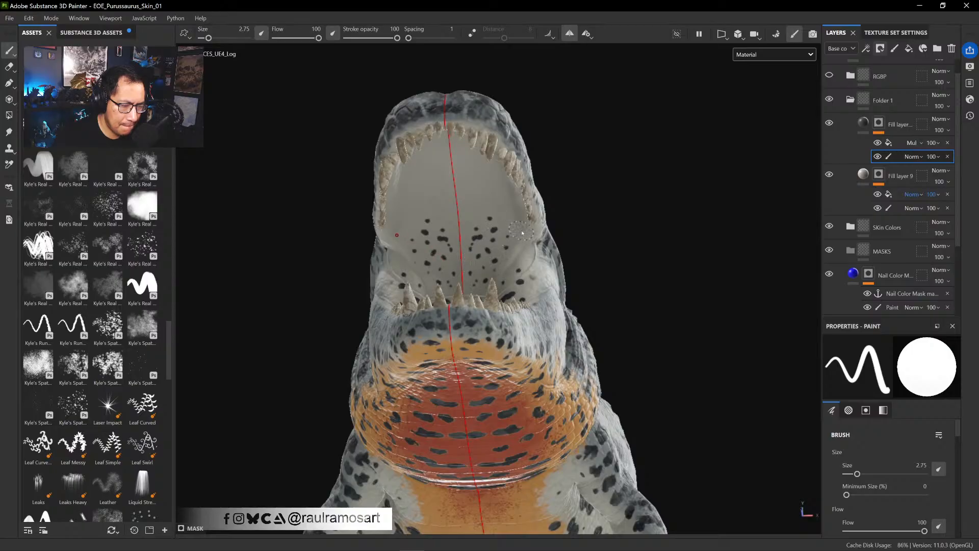
# - Extend the mirrored dark spots across the middle of the palate and out to its sides
pyautogui.moveTo(517, 250)
pyautogui.keyDown('alt'); pyautogui.mouseDown()
pyautogui.moveTo(515, 259)
pyautogui.moveTo(472, 215)
pyautogui.moveTo(491, 201)
pyautogui.moveTo(516, 274)
pyautogui.mouseUp(); pyautogui.keyUp('alt')
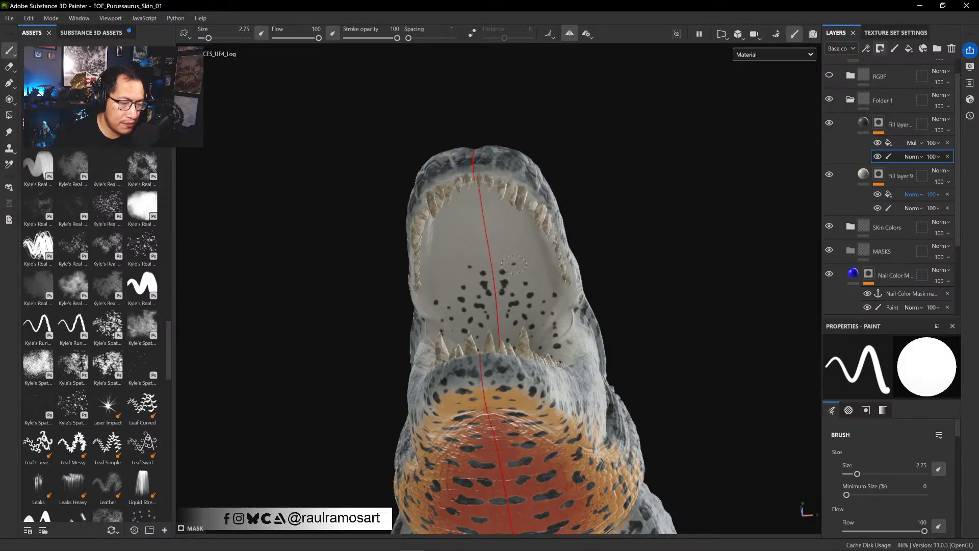
pyautogui.moveTo(521, 271); pyautogui.dragTo(525, 266)
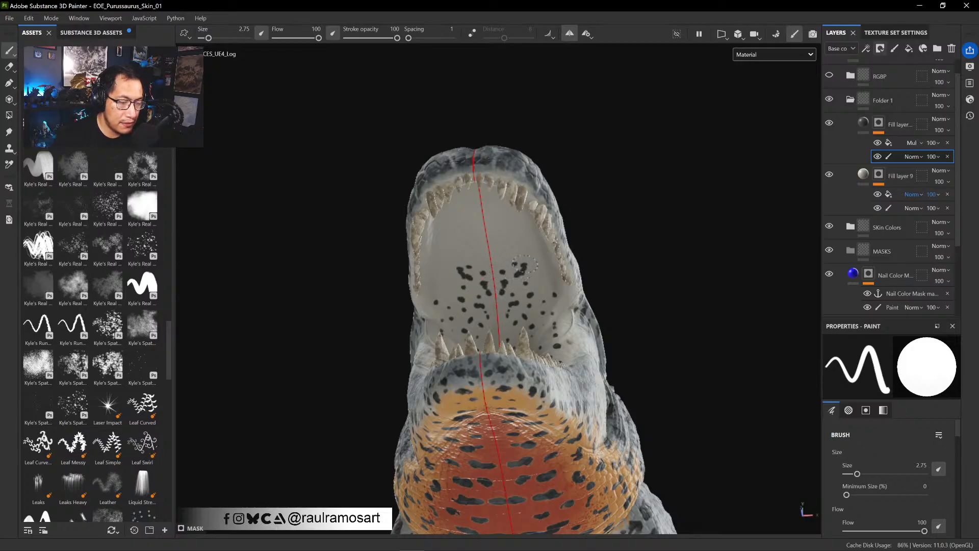
pyautogui.click(526, 264)
pyautogui.click(535, 274)
pyautogui.click(547, 280)
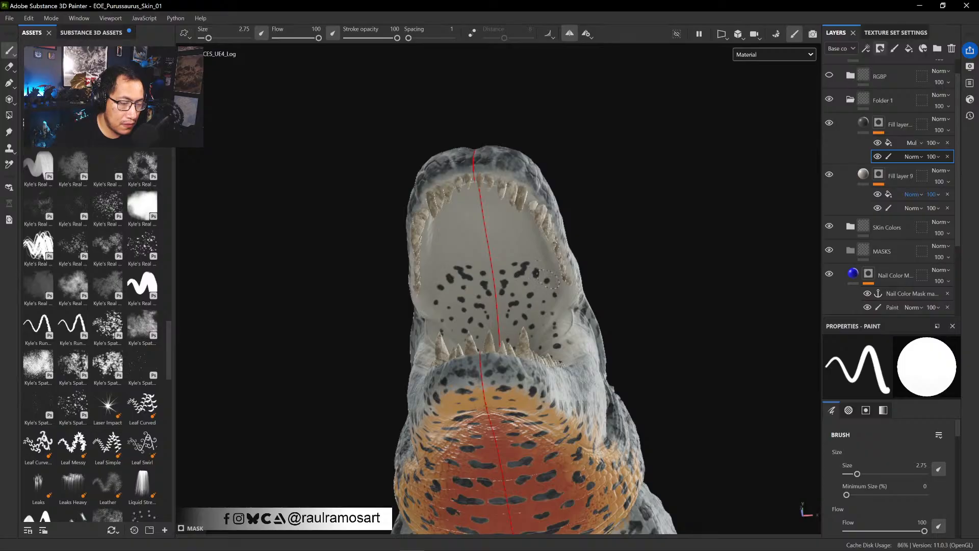
pyautogui.keyDown('alt'); pyautogui.moveTo(541, 279); pyautogui.dragTo(551, 270); pyautogui.keyUp('alt')
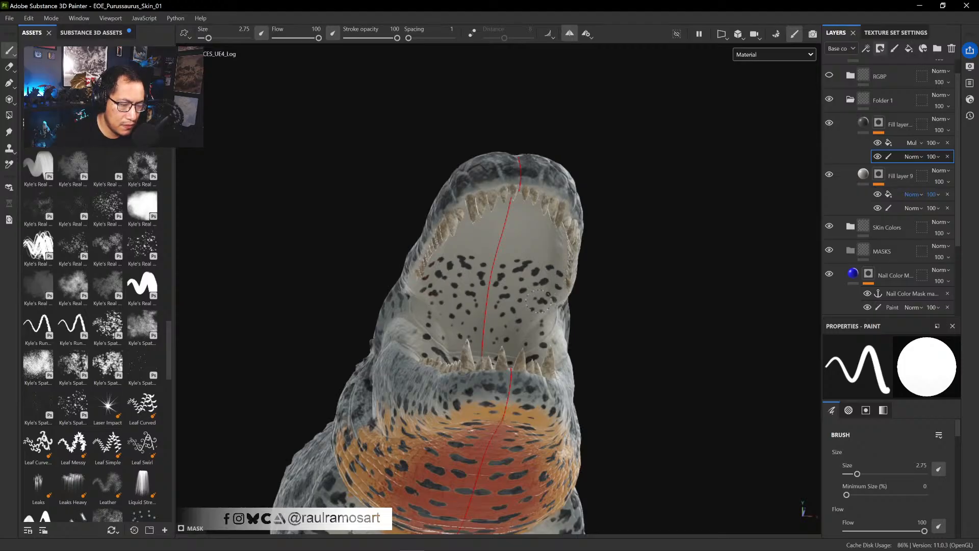
# - Cover the front half of the palate with mirrored dark spots, including a larger spot on the center line
pyautogui.keyDown('alt'); pyautogui.keyDown('shift'); pyautogui.moveTo(516, 284); pyautogui.dragTo(522, 286); pyautogui.keyUp('shift'); pyautogui.keyUp('alt')
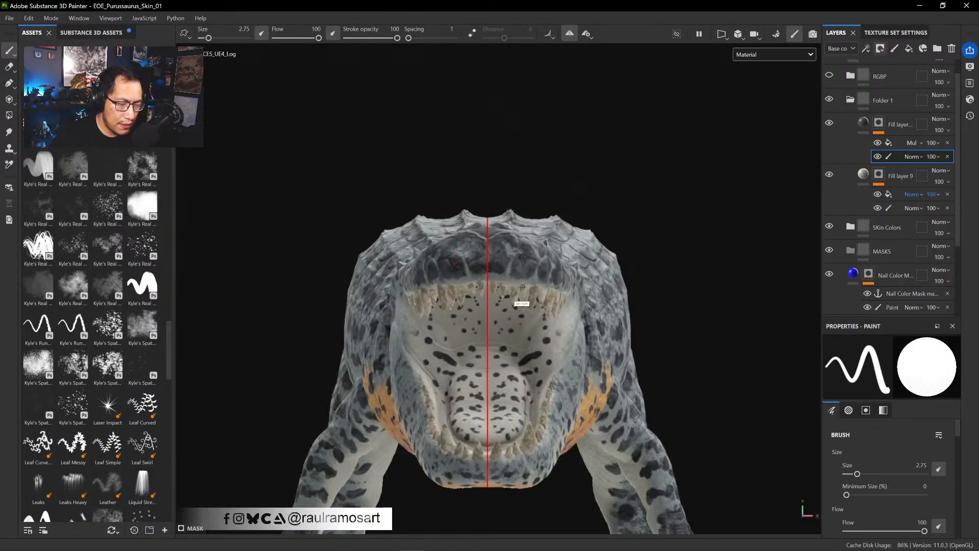
pyautogui.moveTo(615, 296)
pyautogui.keyDown('alt'); pyautogui.keyDown('shift'); pyautogui.mouseDown()
pyautogui.moveTo(661, 153)
pyautogui.moveTo(651, 302)
pyautogui.moveTo(590, 291)
pyautogui.mouseUp(); pyautogui.keyUp('shift'); pyautogui.keyUp('alt')
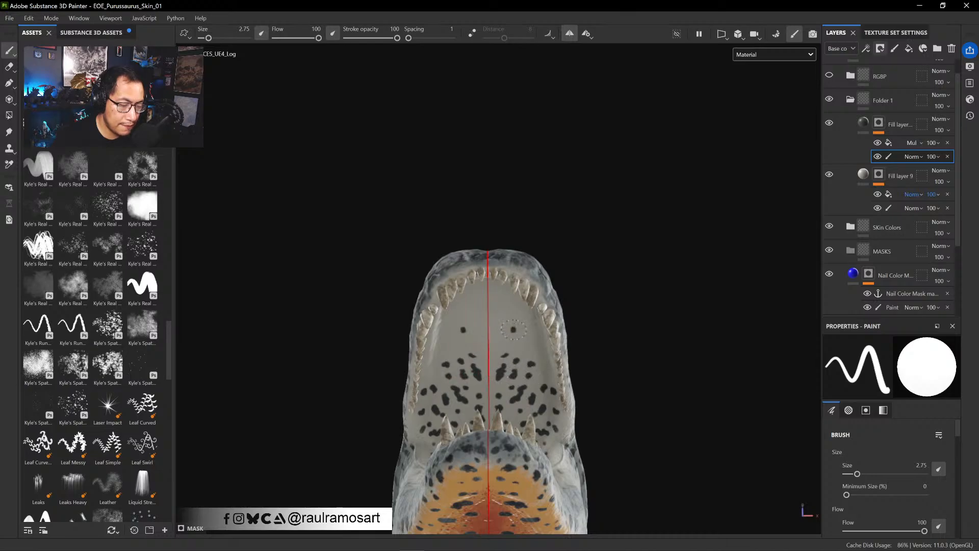
pyautogui.moveTo(499, 345); pyautogui.dragTo(516, 326)
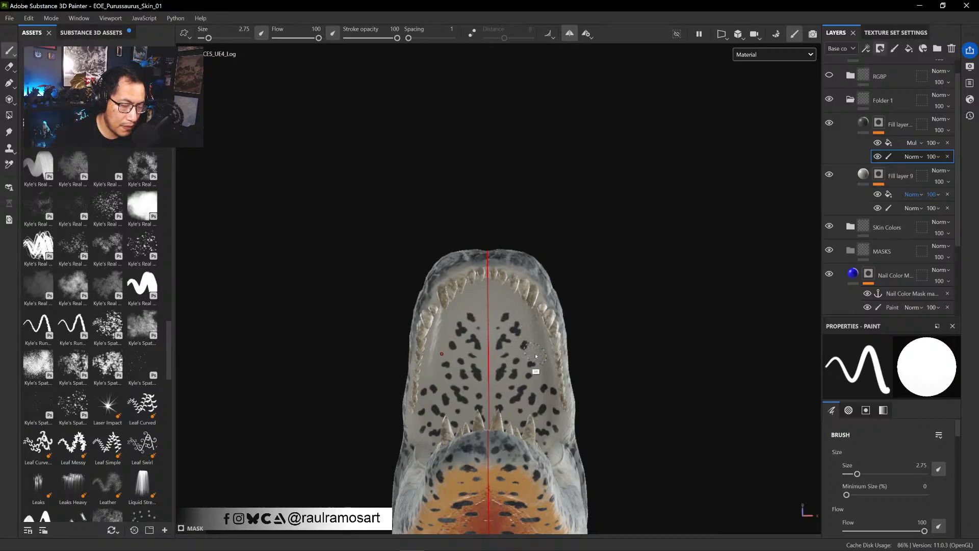
pyautogui.moveTo(534, 353)
pyautogui.keyDown('alt'); pyautogui.mouseDown()
pyautogui.moveTo(610, 365)
pyautogui.moveTo(594, 383)
pyautogui.mouseUp(); pyautogui.keyUp('alt')
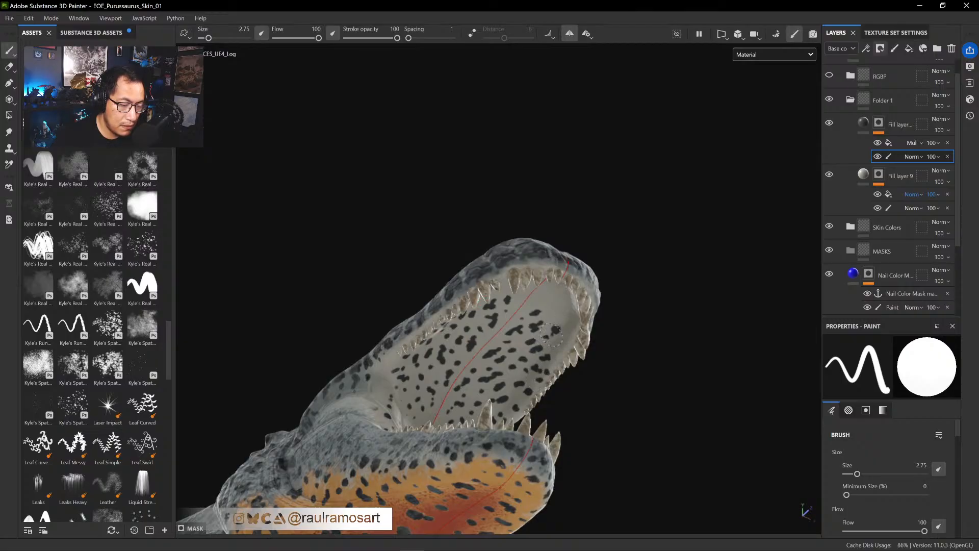
pyautogui.moveTo(561, 337)
pyautogui.mouseDown()
pyautogui.moveTo(560, 349)
pyautogui.moveTo(568, 320)
pyautogui.moveTo(522, 309)
pyautogui.mouseUp()
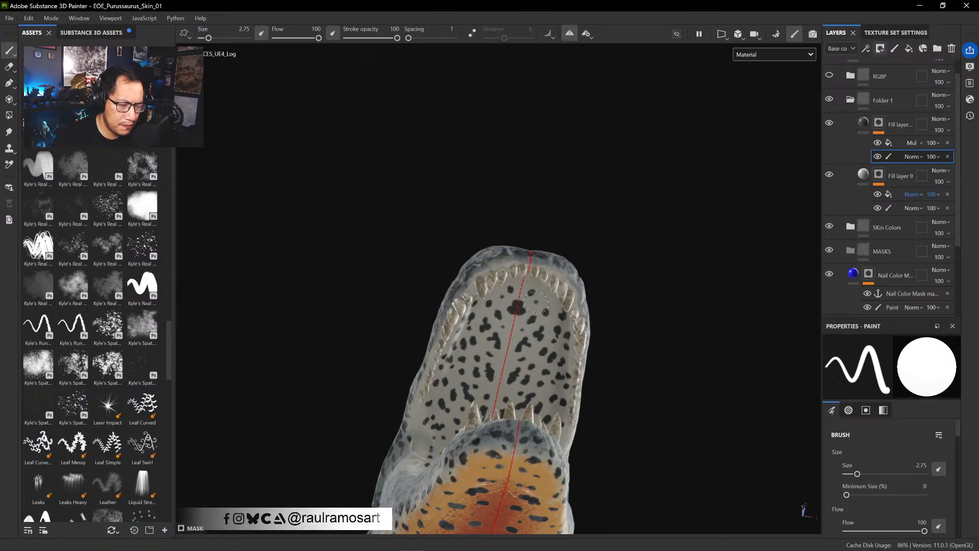
# - Add dark spots behind the upper front teeth and fill the remaining gaps along the palate's center line
pyautogui.keyDown('alt'); pyautogui.moveTo(544, 301); pyautogui.dragTo(510, 300); pyautogui.keyUp('alt')
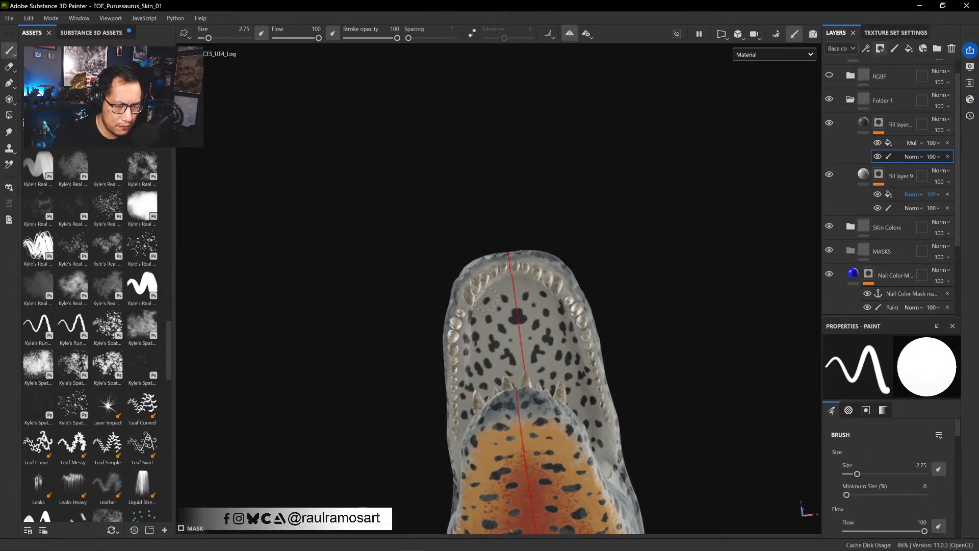
pyautogui.click(507, 281)
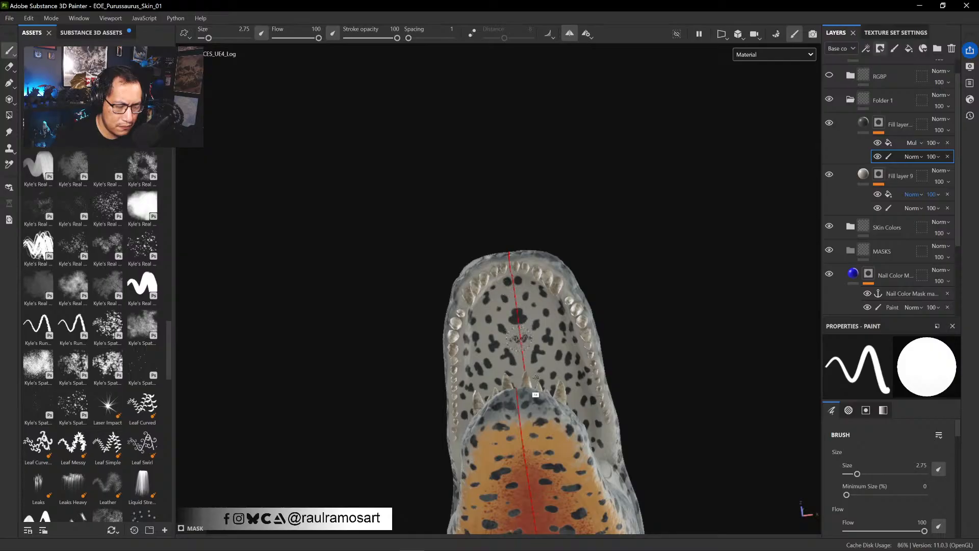
pyautogui.keyDown('alt'); pyautogui.moveTo(517, 338); pyautogui.dragTo(516, 366); pyautogui.keyUp('alt')
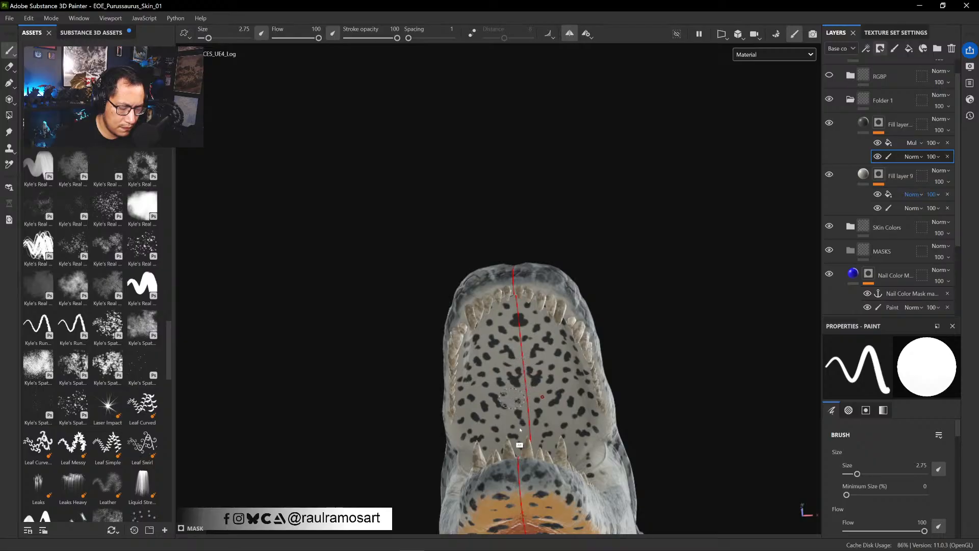
pyautogui.keyDown('alt'); pyautogui.moveTo(520, 430); pyautogui.dragTo(506, 414); pyautogui.keyUp('alt')
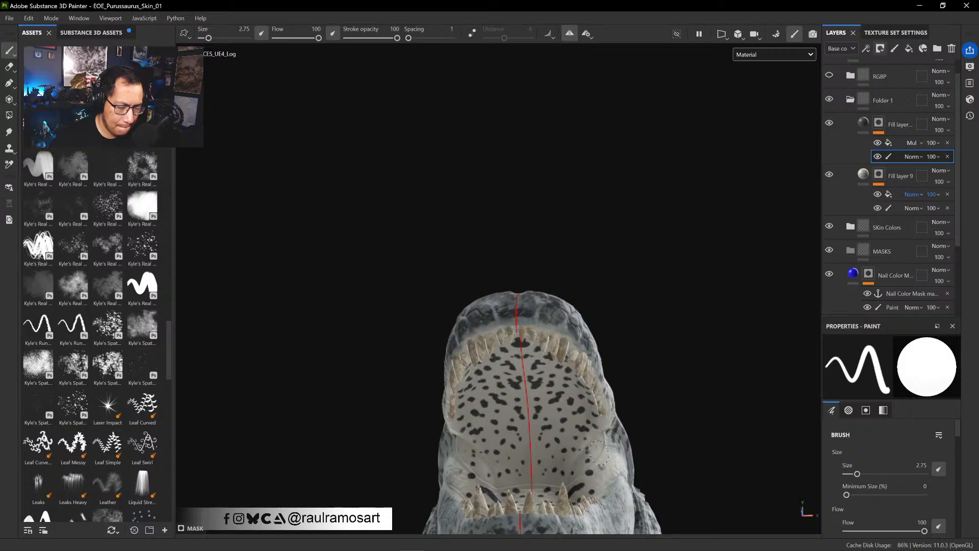
# - Paint small mirrored dark spots on the lower jaw's floor in front of the tongue
pyautogui.moveTo(591, 461)
pyautogui.keyDown('alt'); pyautogui.mouseDown()
pyautogui.moveTo(580, 359)
pyautogui.moveTo(535, 262)
pyautogui.moveTo(546, 258)
pyautogui.moveTo(542, 295)
pyautogui.mouseUp(); pyautogui.keyUp('alt')
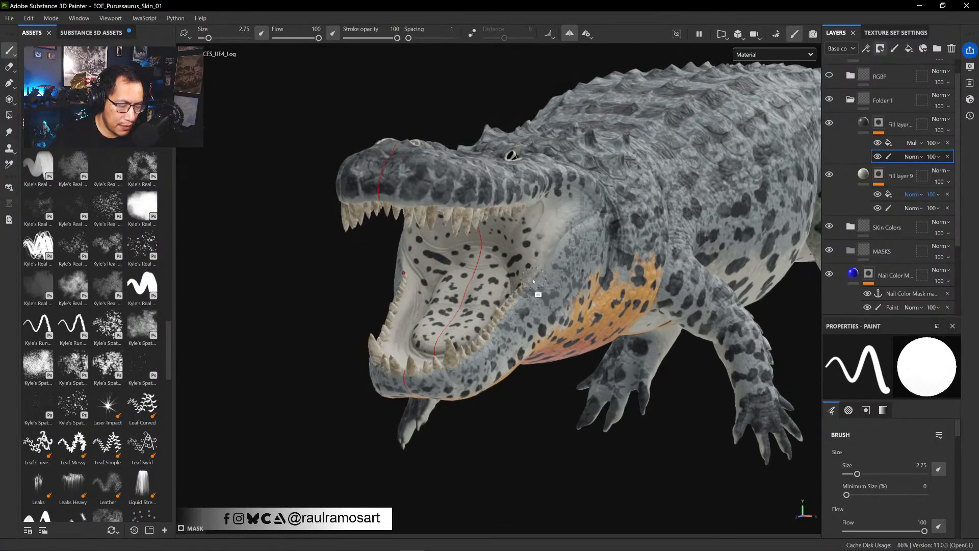
pyautogui.keyDown('alt'); pyautogui.moveTo(545, 328); pyautogui.dragTo(429, 355); pyautogui.keyUp('alt')
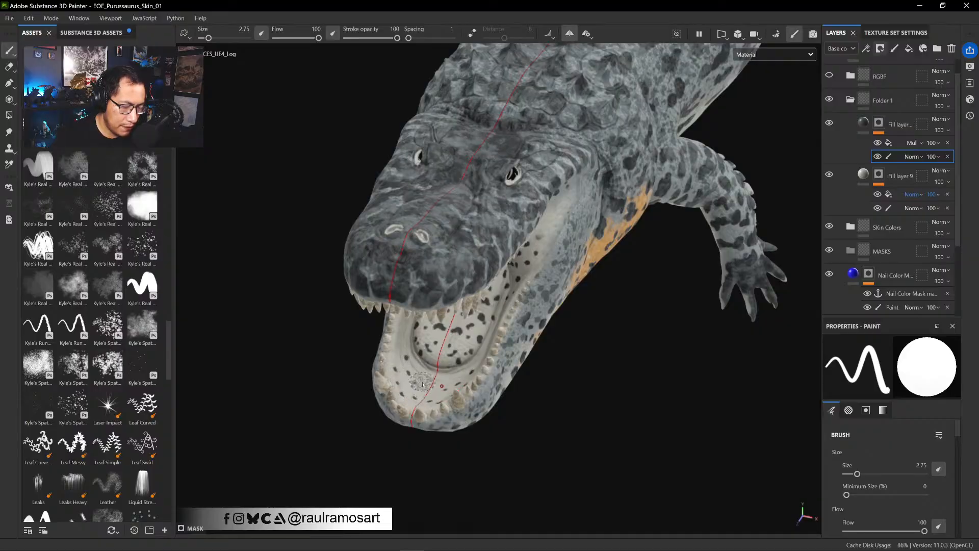
pyautogui.scroll(-2, 957, 200)
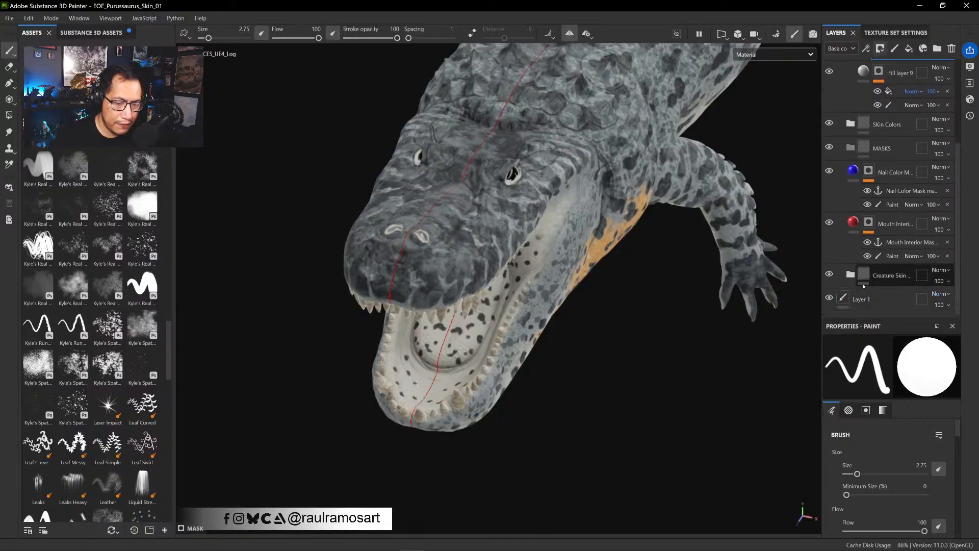
pyautogui.scroll(-2, 957, 248)
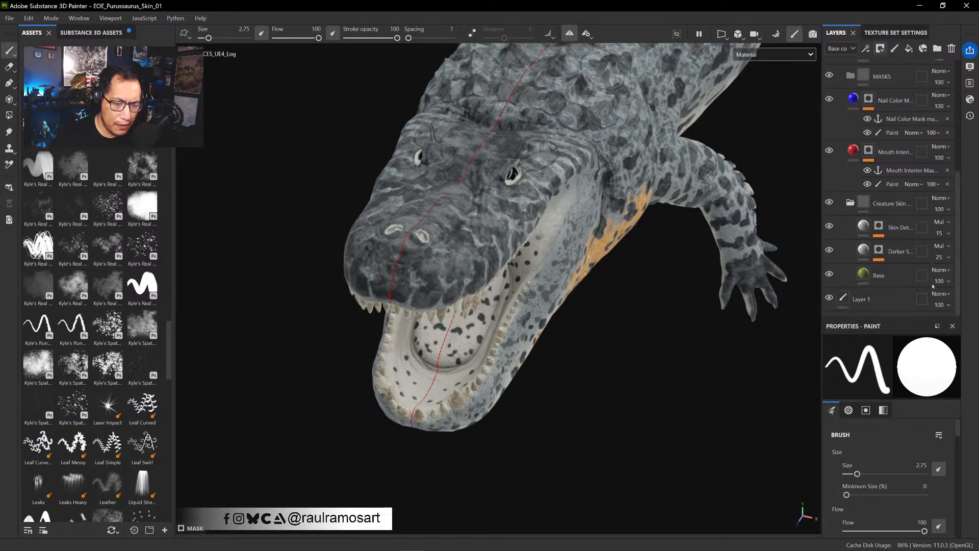
pyautogui.click(879, 250)
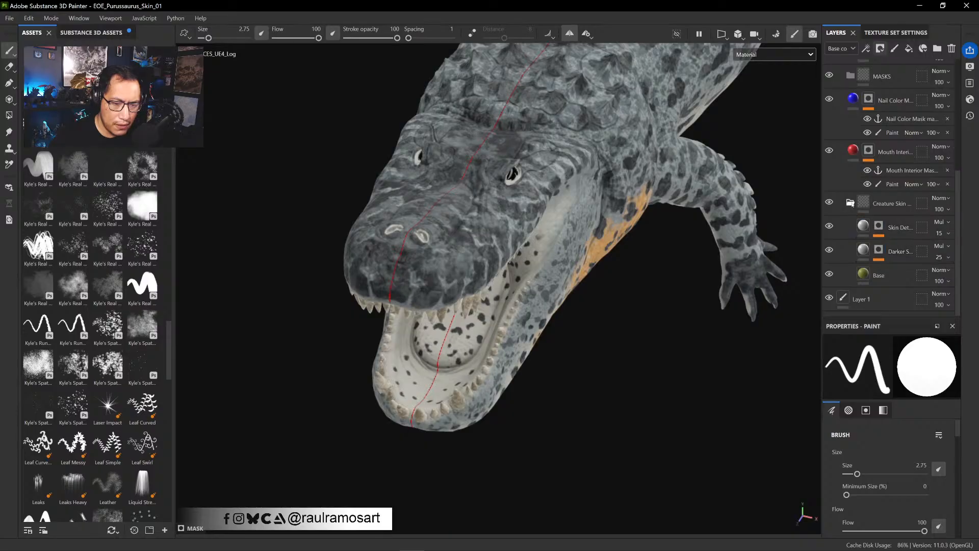
pyautogui.click(850, 202)
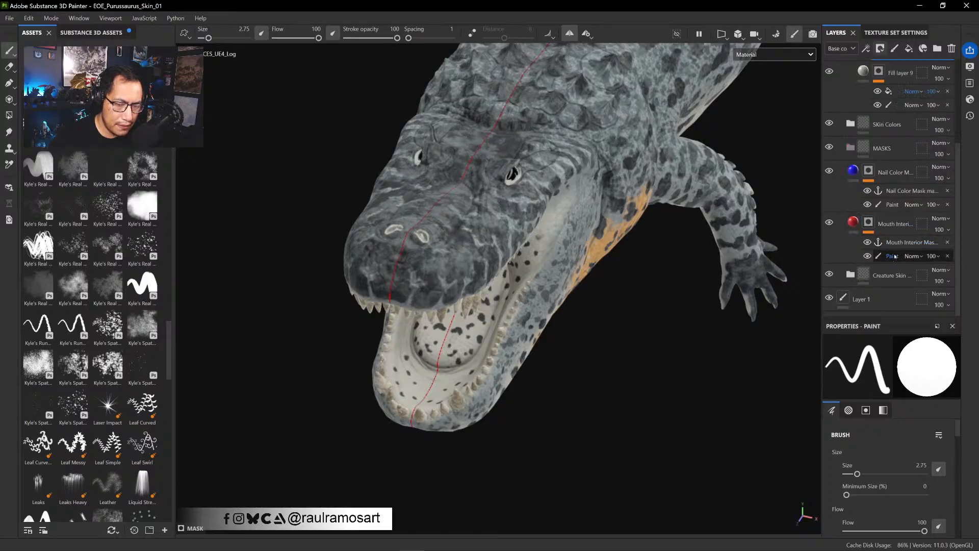
# - Choose a soft Kyle's Real brush for the Mouth Interior mask's paint effect and check that mask on its own
pyautogui.click(866, 255)
pyautogui.click(867, 255)
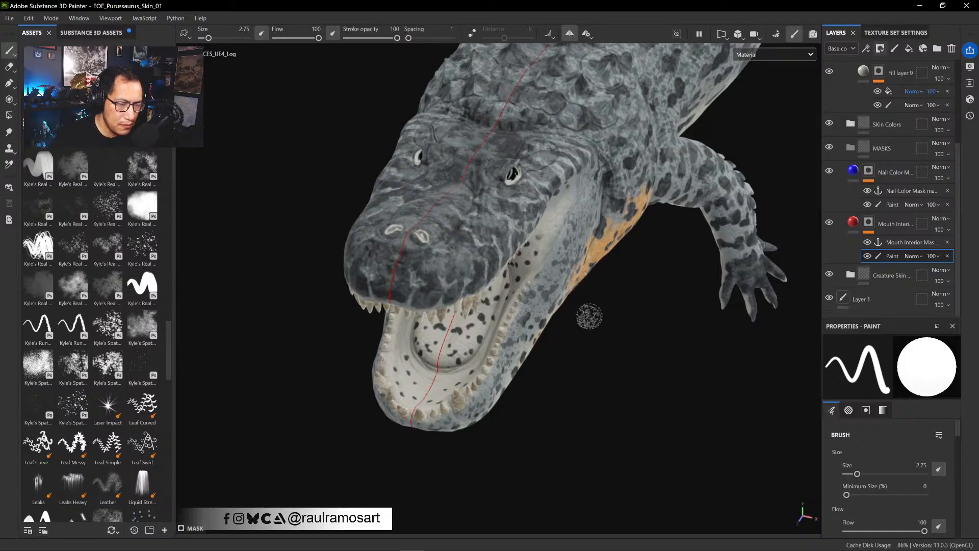
pyautogui.click(142, 207)
pyautogui.keyDown('alt'); pyautogui.moveTo(530, 201); pyautogui.dragTo(502, 207); pyautogui.keyUp('alt')
pyautogui.keyDown('alt'); pyautogui.click(866, 222); pyautogui.keyUp('alt')
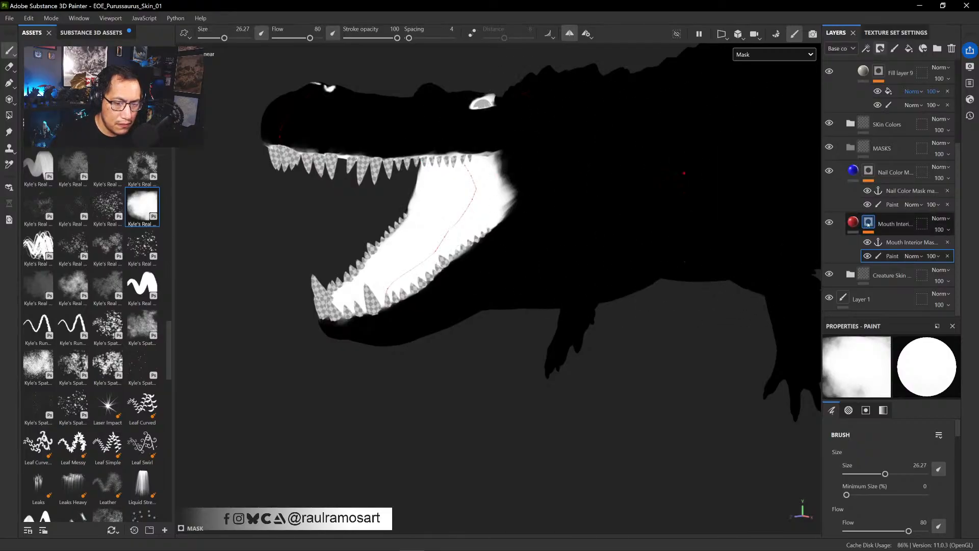
pyautogui.click(856, 223)
pyautogui.click(868, 232)
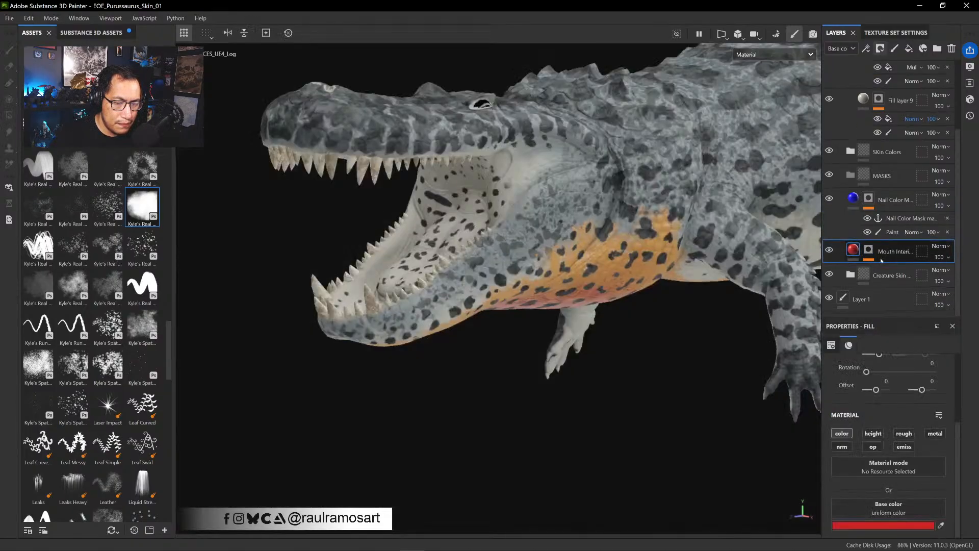
# - Extend the Mouth Interior mask over the corner of the mouth with the soft brush at size 5.5
pyautogui.click(890, 284)
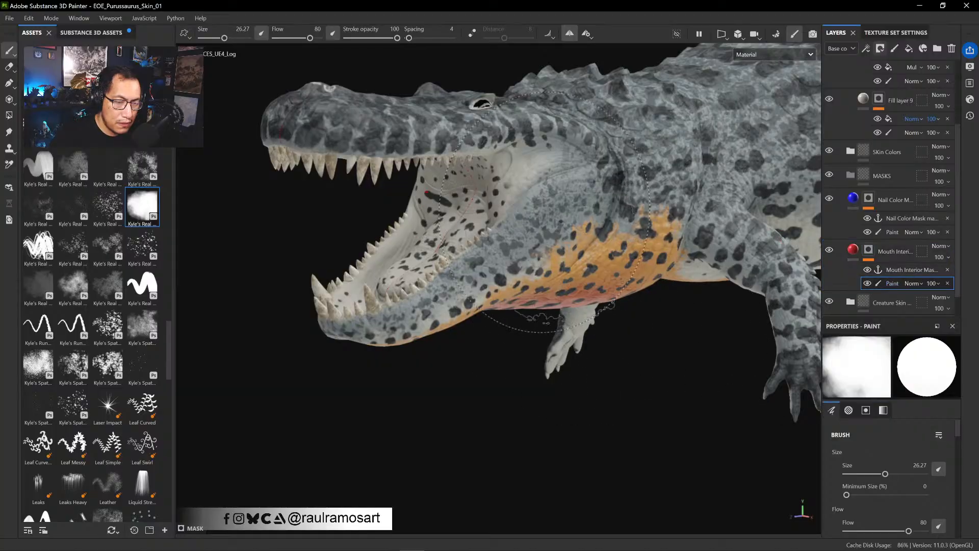
pyautogui.keyDown('ctrl'); pyautogui.moveTo(519, 207); pyautogui.dragTo(436, 211, button='right'); pyautogui.keyUp('ctrl')
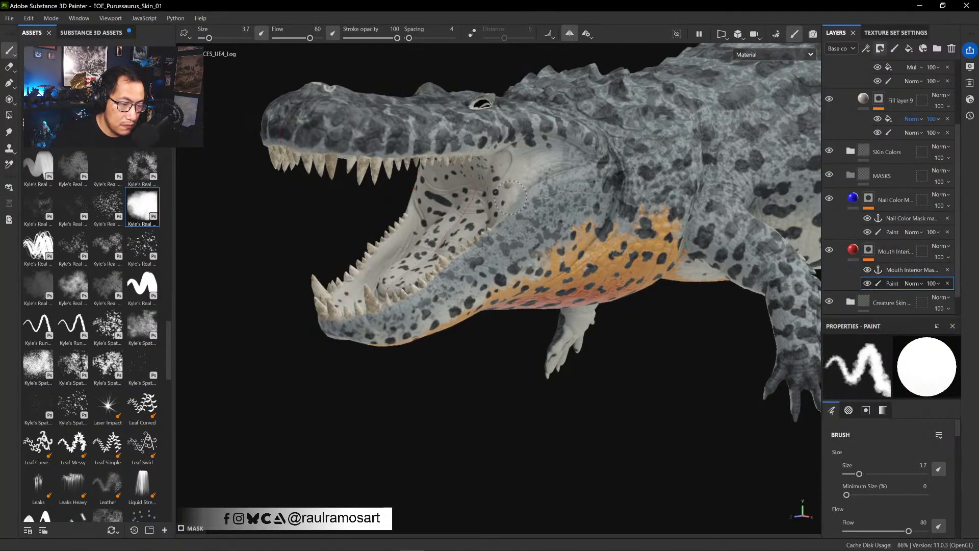
pyautogui.moveTo(510, 197)
pyautogui.keyDown('ctrl'); pyautogui.mouseDown(button='right')
pyautogui.moveTo(525, 199)
pyautogui.moveTo(515, 185)
pyautogui.mouseUp(button='right'); pyautogui.keyUp('ctrl')
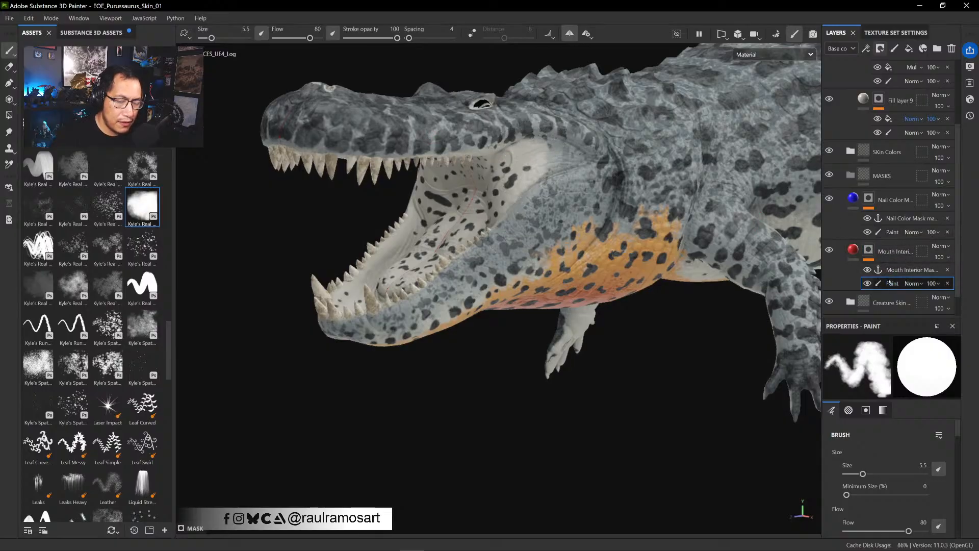
# - Examine the mouth spots with the mask paint of Folder 1's upper fill layer toggled off and on
pyautogui.scroll(4, 917, 255)
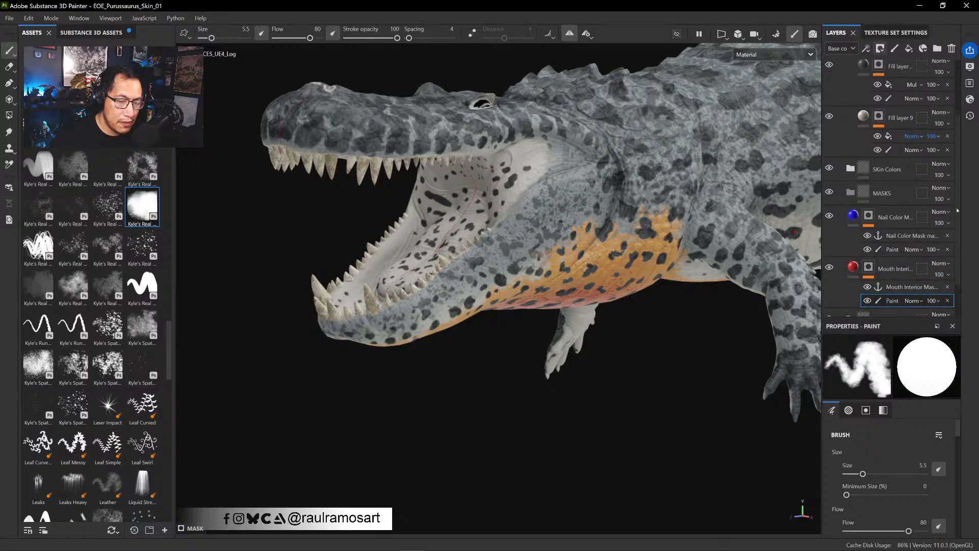
pyautogui.click(849, 119)
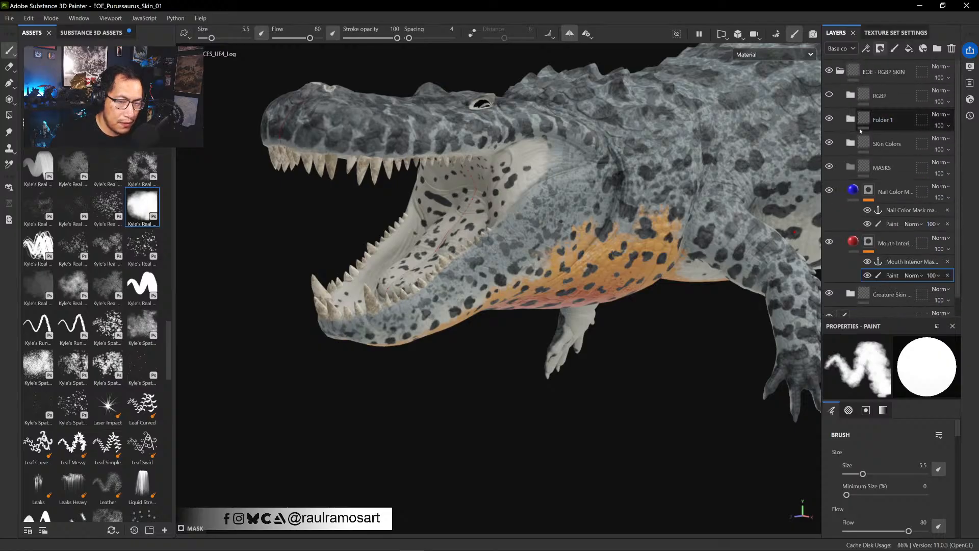
pyautogui.click(850, 119)
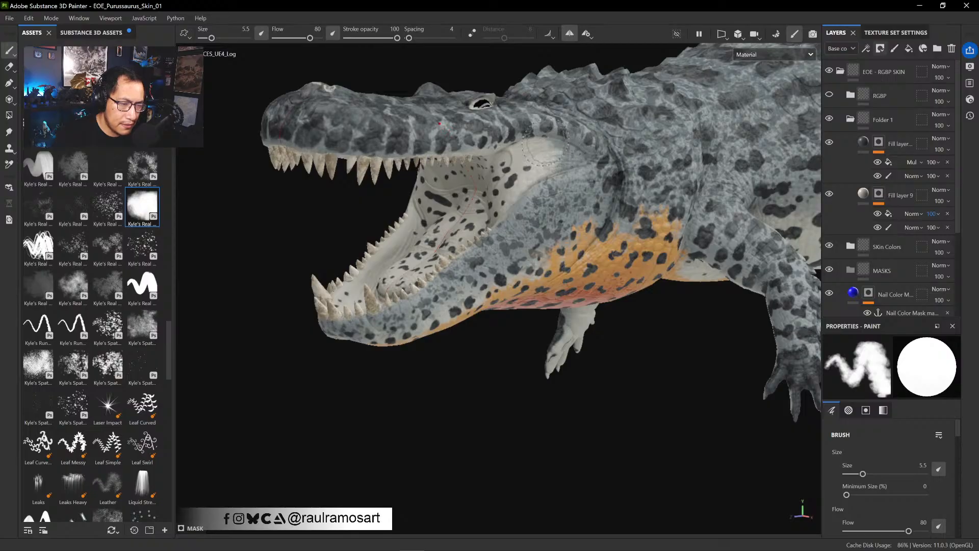
pyautogui.keyDown('alt'); pyautogui.moveTo(510, 171); pyautogui.dragTo(490, 153); pyautogui.keyUp('alt')
pyautogui.keyDown('alt'); pyautogui.moveTo(517, 216); pyautogui.dragTo(461, 227); pyautogui.keyUp('alt')
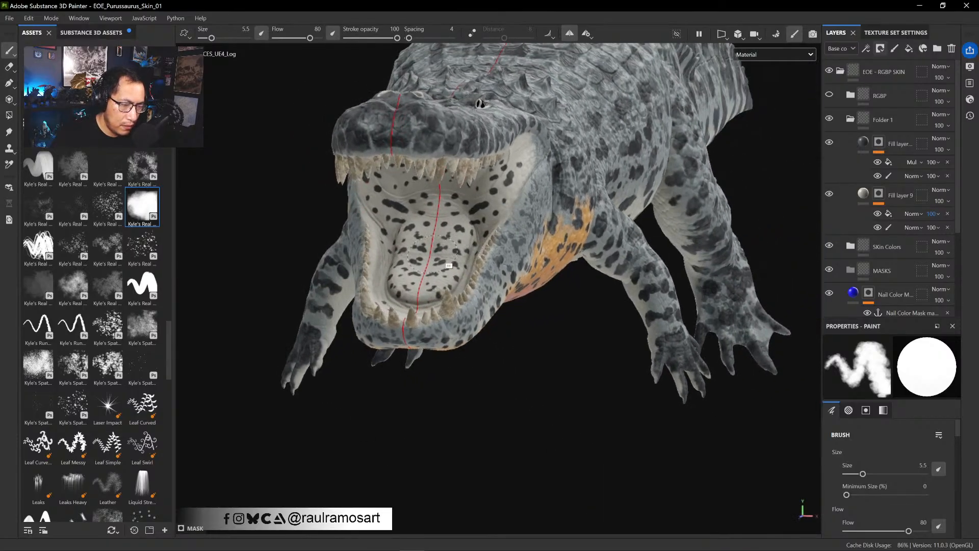
pyautogui.keyDown('alt'); pyautogui.moveTo(441, 315); pyautogui.dragTo(395, 340); pyautogui.keyUp('alt')
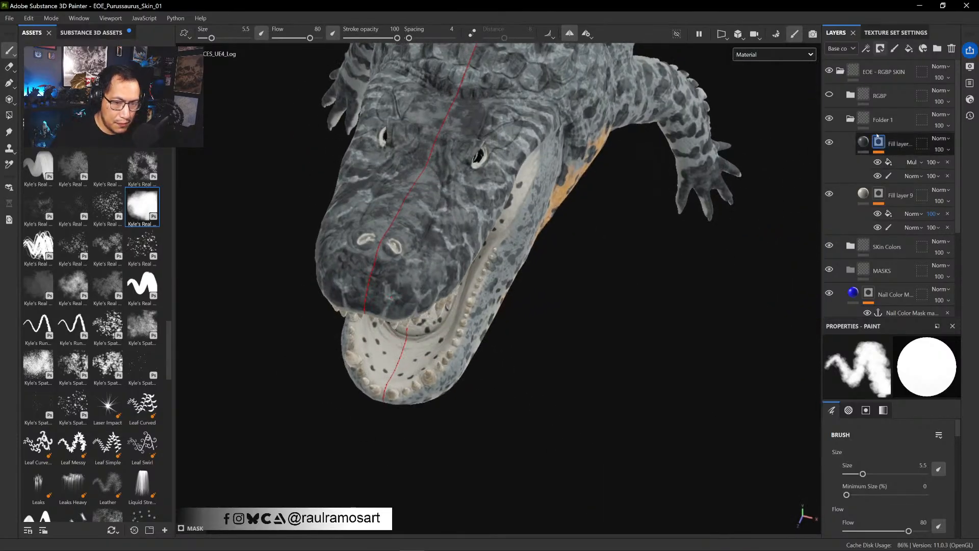
pyautogui.click(878, 176)
pyautogui.click(877, 176)
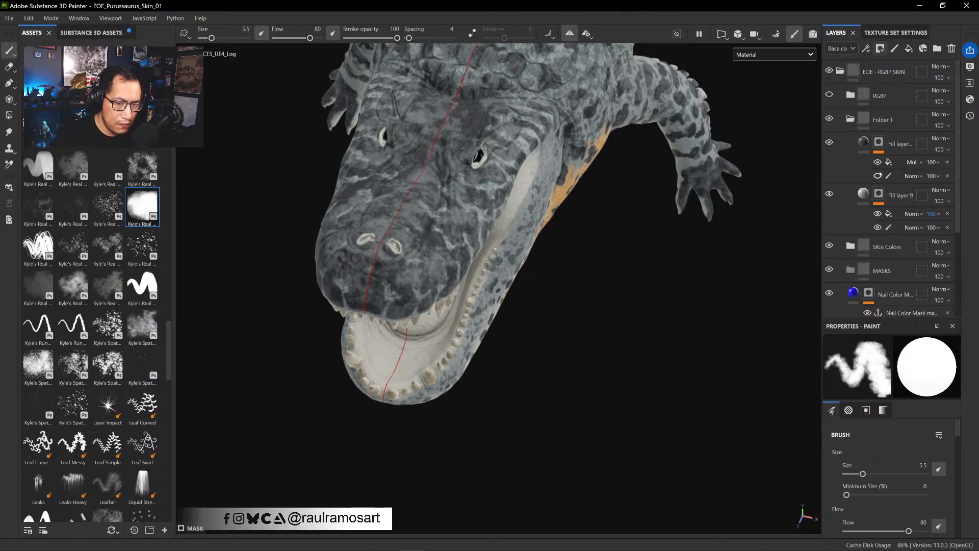
# - Paint mirrored dark spots on the lower jaw's floor around the tongue in the upper fill layer's mask, using brush size 1.45
pyautogui.moveTo(500, 354)
pyautogui.keyDown('alt'); pyautogui.mouseDown()
pyautogui.moveTo(528, 306)
pyautogui.moveTo(520, 311)
pyautogui.mouseUp(); pyautogui.keyUp('alt')
pyautogui.keyDown('ctrl'); pyautogui.moveTo(419, 304); pyautogui.dragTo(388, 306, button='right'); pyautogui.keyUp('ctrl')
pyautogui.press('x')
pyautogui.press('x')
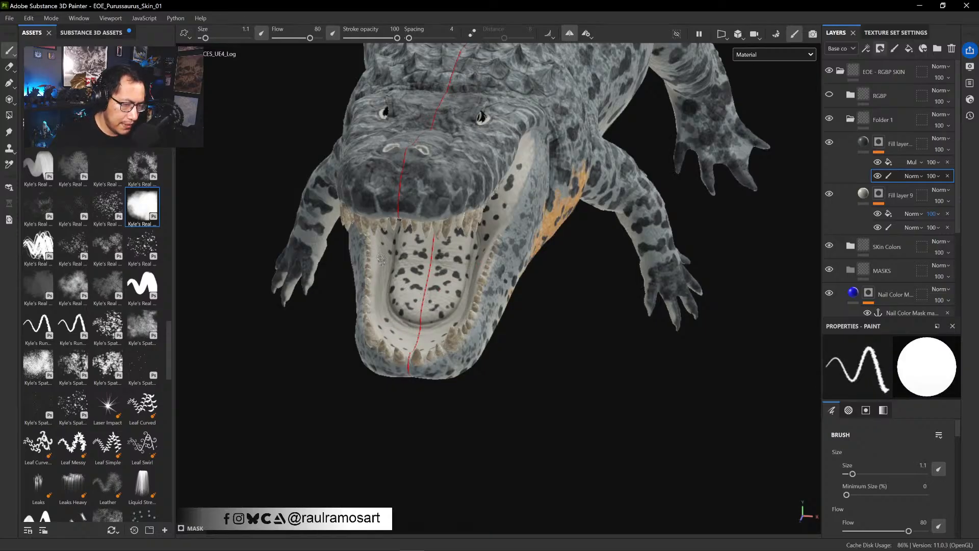
pyautogui.moveTo(383, 281)
pyautogui.keyDown('alt'); pyautogui.mouseDown()
pyautogui.moveTo(349, 289)
pyautogui.moveTo(350, 281)
pyautogui.mouseUp(); pyautogui.keyUp('alt')
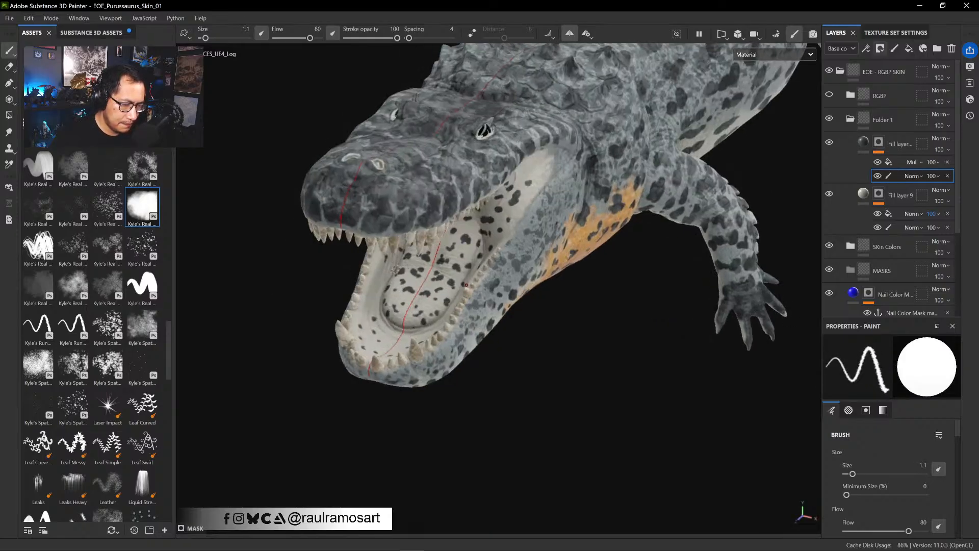
pyautogui.keyDown('ctrl'); pyautogui.moveTo(375, 268); pyautogui.dragTo(380, 268, button='right'); pyautogui.keyUp('ctrl')
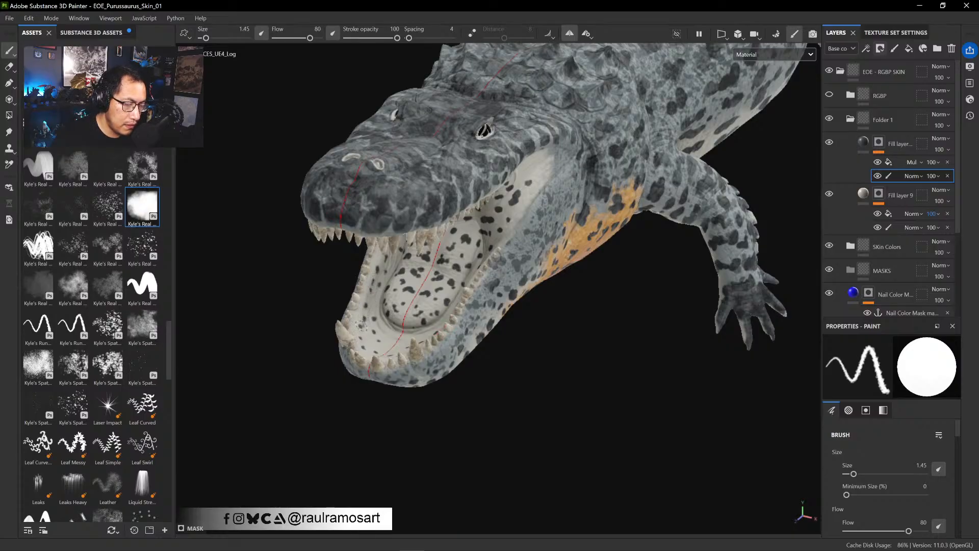
pyautogui.keyDown('alt'); pyautogui.moveTo(437, 344); pyautogui.dragTo(403, 339); pyautogui.keyUp('alt')
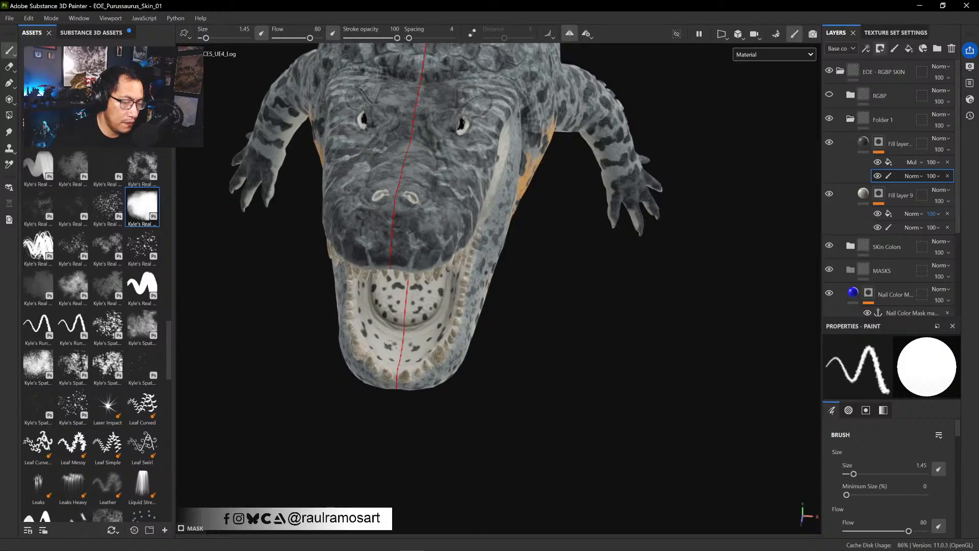
pyautogui.click(391, 343)
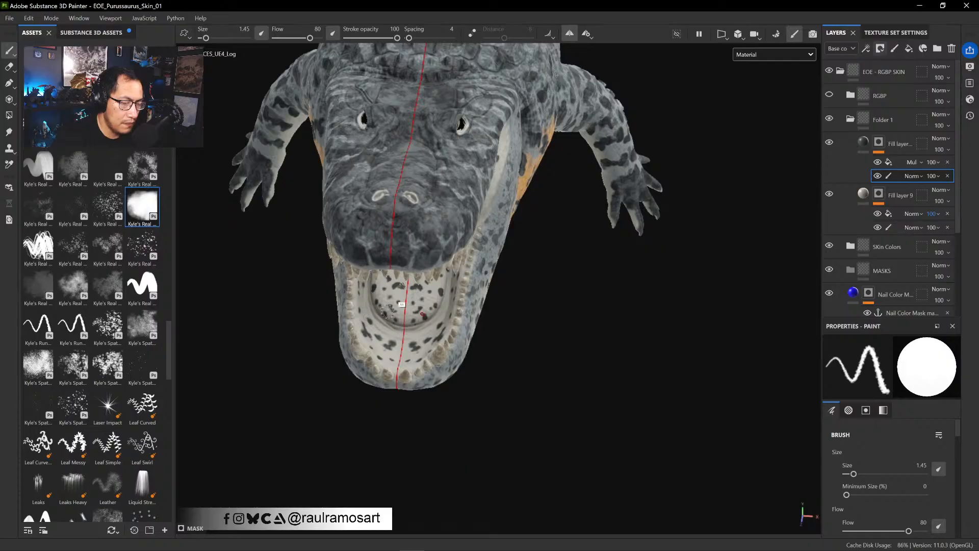
# - Add mirrored dark spots along the inner cheeks and the back of the mouth, touching up their shapes with black and white paint
pyautogui.moveTo(403, 308)
pyautogui.keyDown('alt'); pyautogui.mouseDown()
pyautogui.moveTo(451, 229)
pyautogui.moveTo(426, 240)
pyautogui.mouseUp(); pyautogui.keyUp('alt')
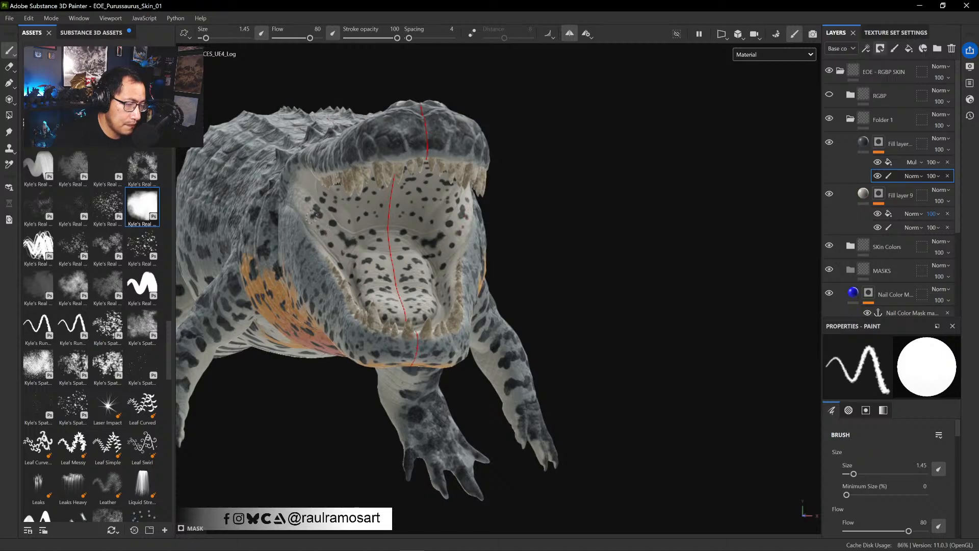
pyautogui.keyDown('alt'); pyautogui.moveTo(403, 201); pyautogui.dragTo(296, 174); pyautogui.keyUp('alt')
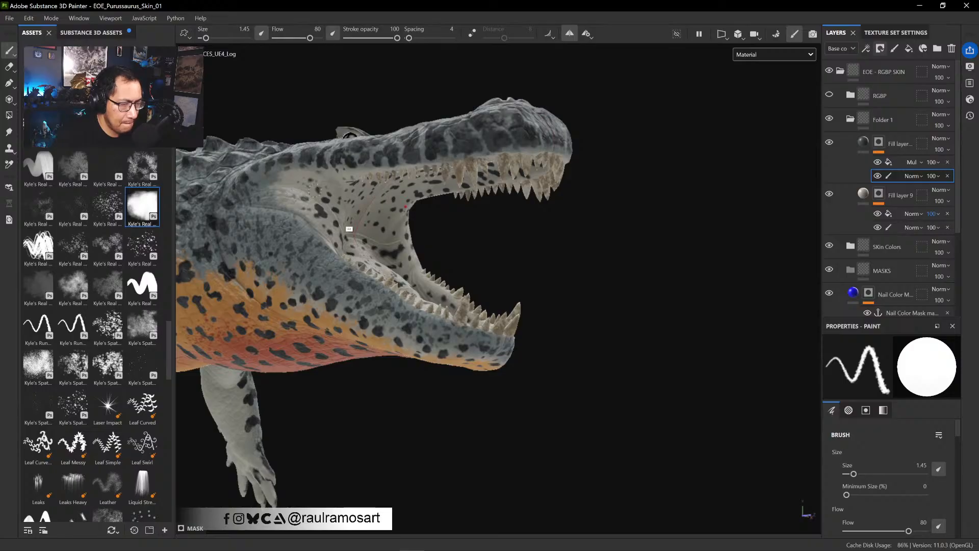
pyautogui.keyDown('alt'); pyautogui.moveTo(350, 229); pyautogui.dragTo(482, 279); pyautogui.keyUp('alt')
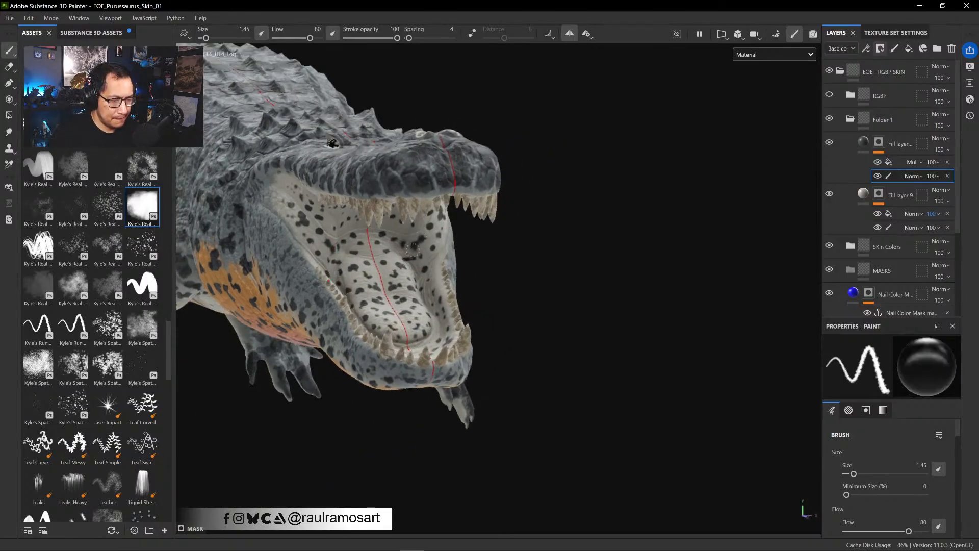
pyautogui.press('x')
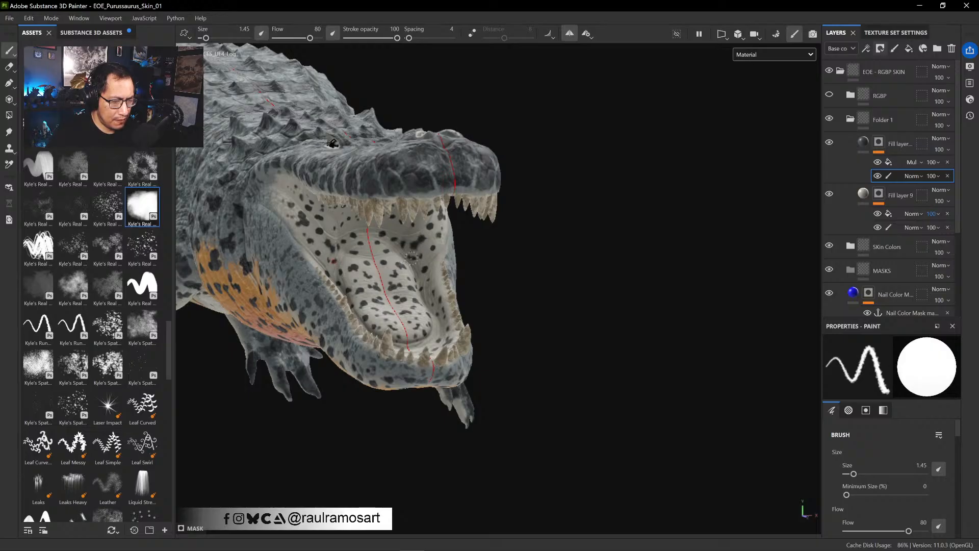
# - Examine the spotted skin over the whole body, the throat and the open mouth in Material view
pyautogui.keyDown('alt'); pyautogui.moveTo(546, 299); pyautogui.dragTo(440, 369); pyautogui.keyUp('alt')
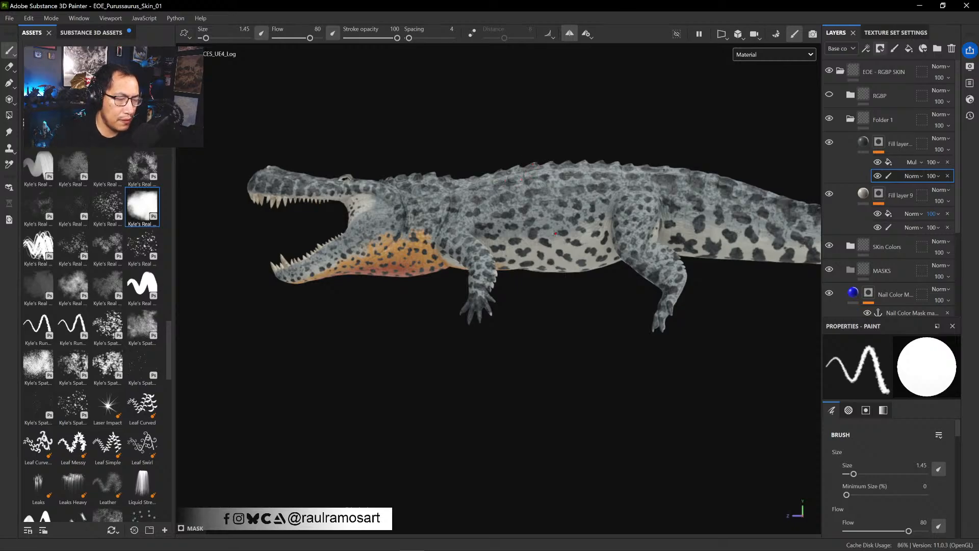
pyautogui.keyDown('alt'); pyautogui.moveTo(611, 139); pyautogui.dragTo(589, 380); pyautogui.keyUp('alt')
pyautogui.click(791, 55)
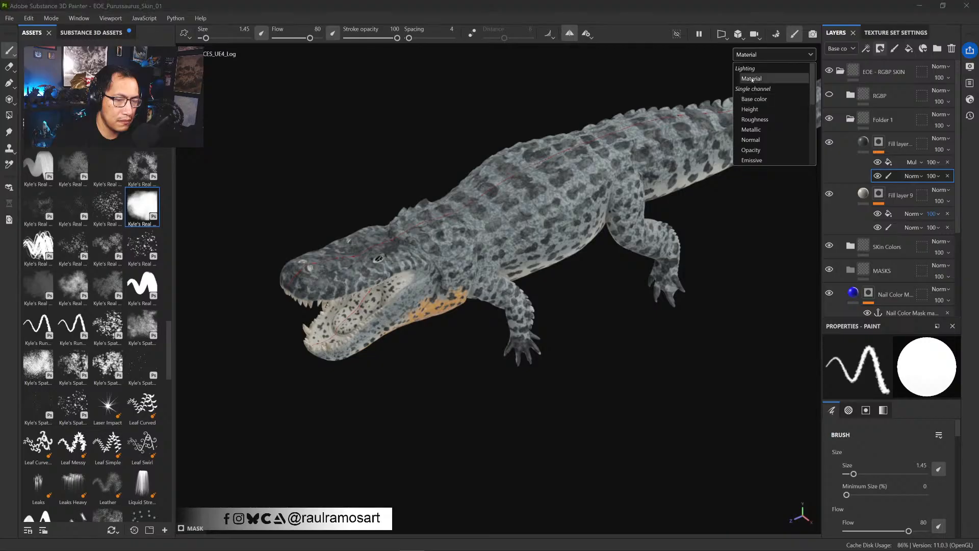
pyautogui.click(751, 79)
pyautogui.keyDown('alt'); pyautogui.moveTo(630, 362); pyautogui.dragTo(561, 337); pyautogui.keyUp('alt')
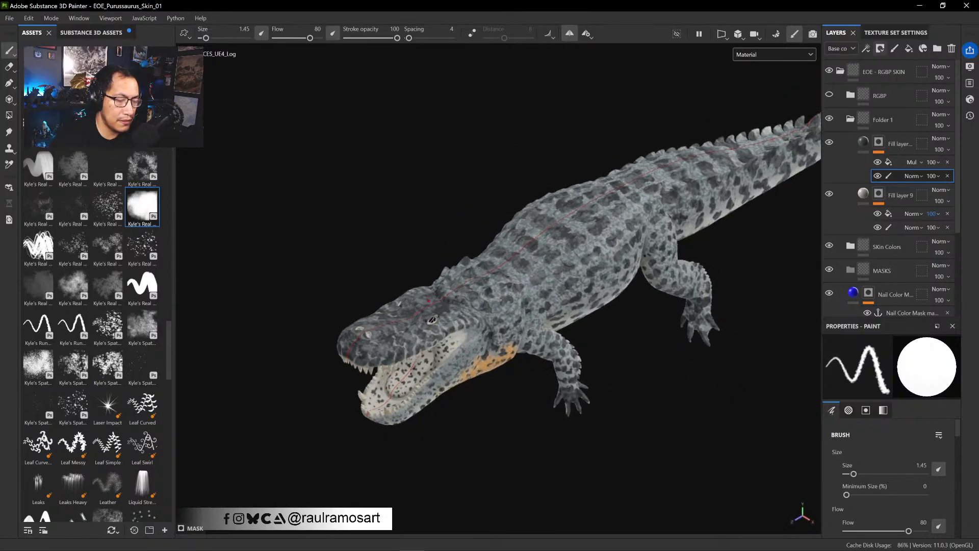
pyautogui.keyDown('alt'); pyautogui.moveTo(498, 435); pyautogui.dragTo(559, 261); pyautogui.keyUp('alt')
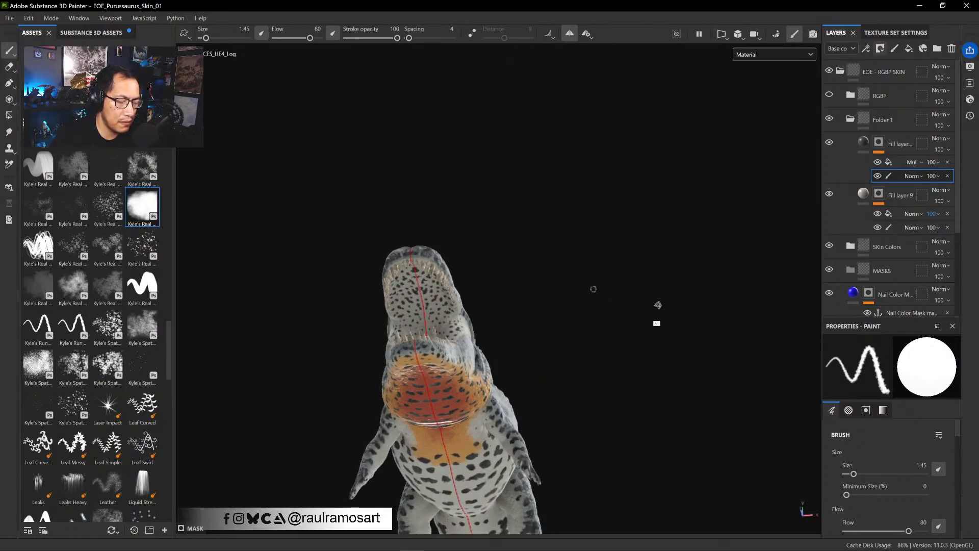
pyautogui.keyDown('alt'); pyautogui.moveTo(656, 306); pyautogui.dragTo(690, 286); pyautogui.keyUp('alt')
pyautogui.keyDown('alt'); pyautogui.moveTo(570, 312); pyautogui.dragTo(291, 322); pyautogui.keyUp('alt')
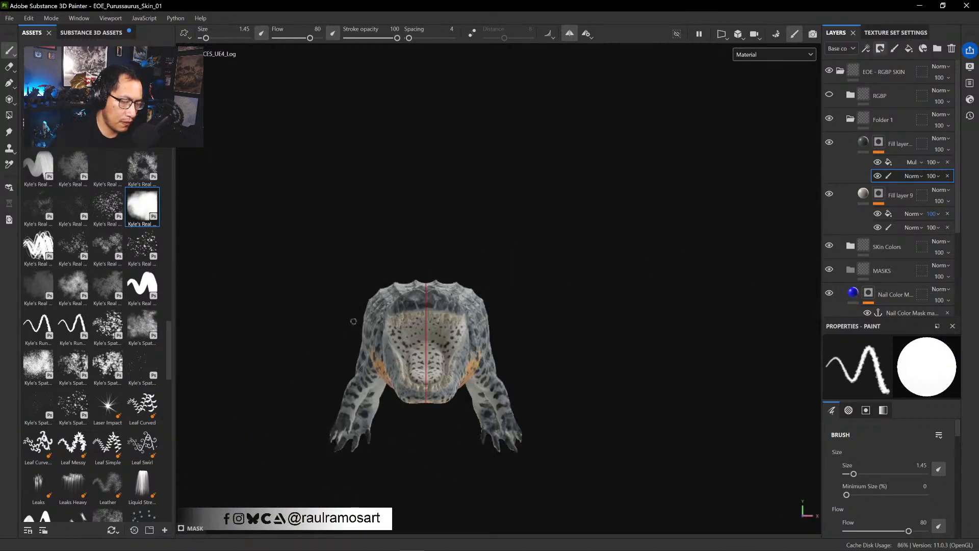
pyautogui.keyDown('alt'); pyautogui.moveTo(635, 220); pyautogui.dragTo(578, 407); pyautogui.keyUp('alt')
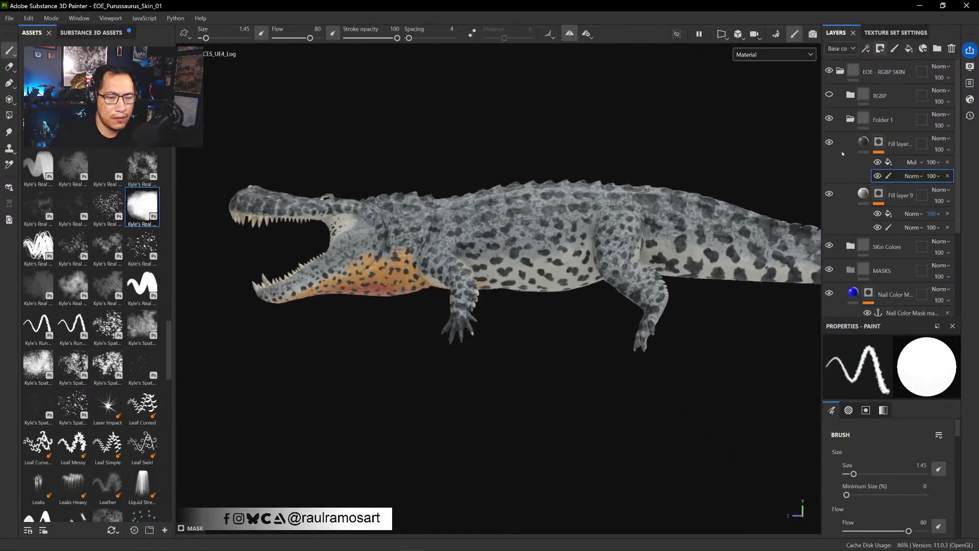
# - Collapse Folder 1, show and expand the RGBP folder, and open the fill in Fill layer 7's mask
pyautogui.click(850, 119)
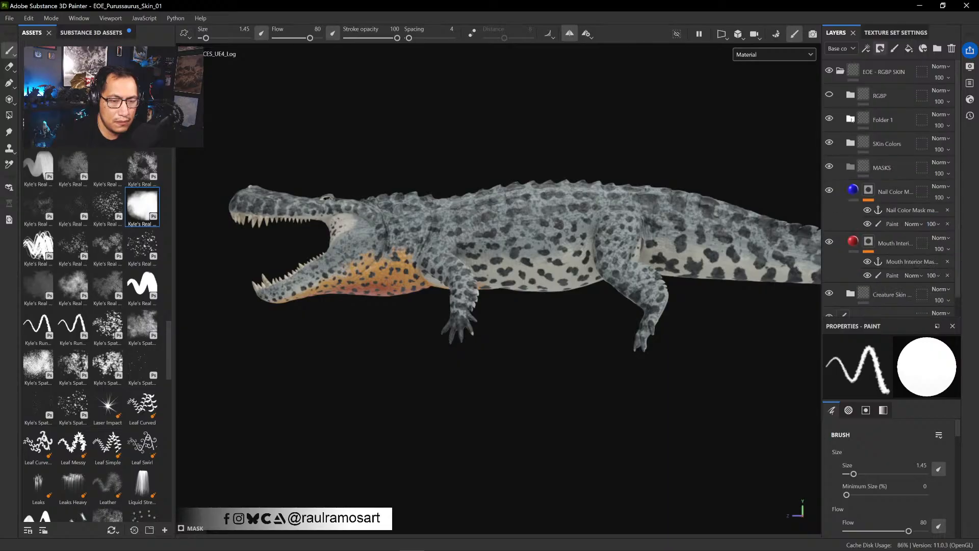
pyautogui.click(829, 95)
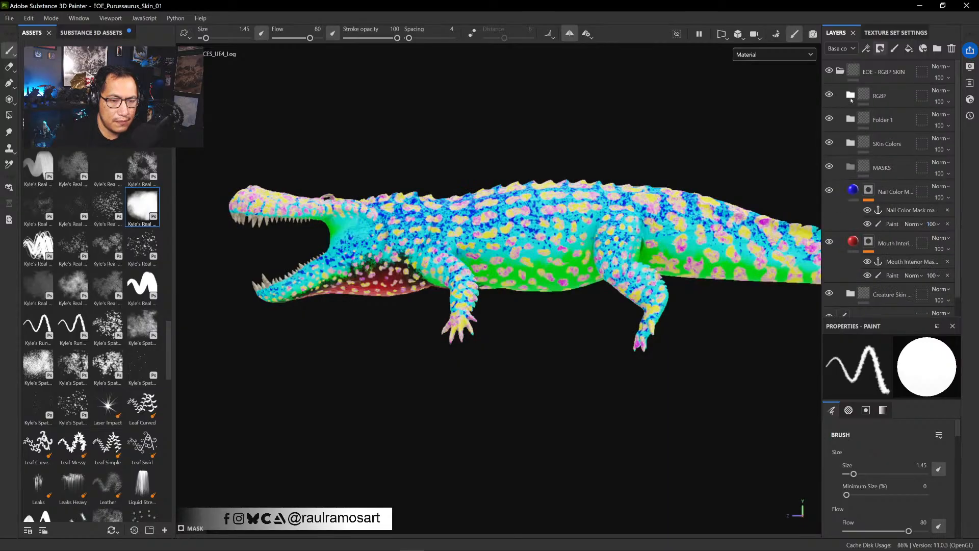
pyautogui.click(850, 96)
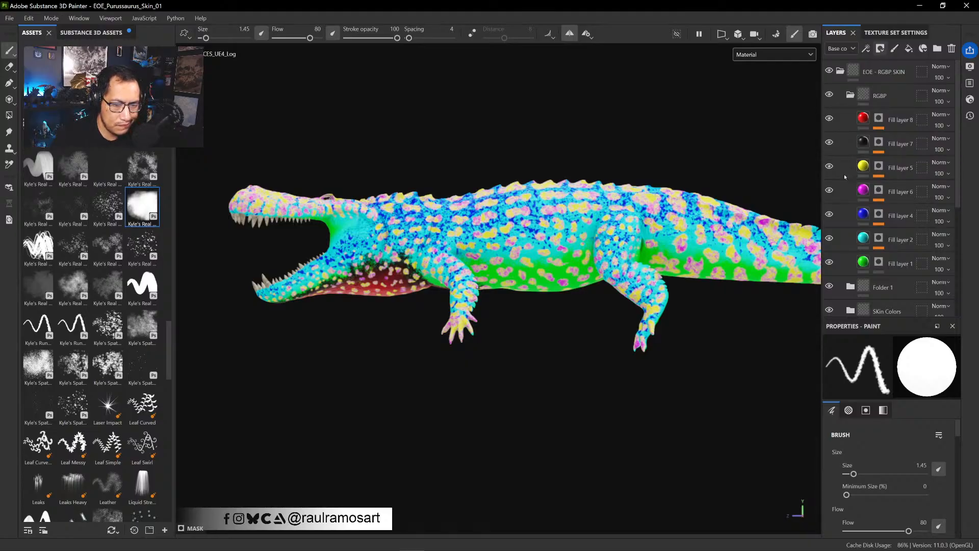
pyautogui.click(878, 144)
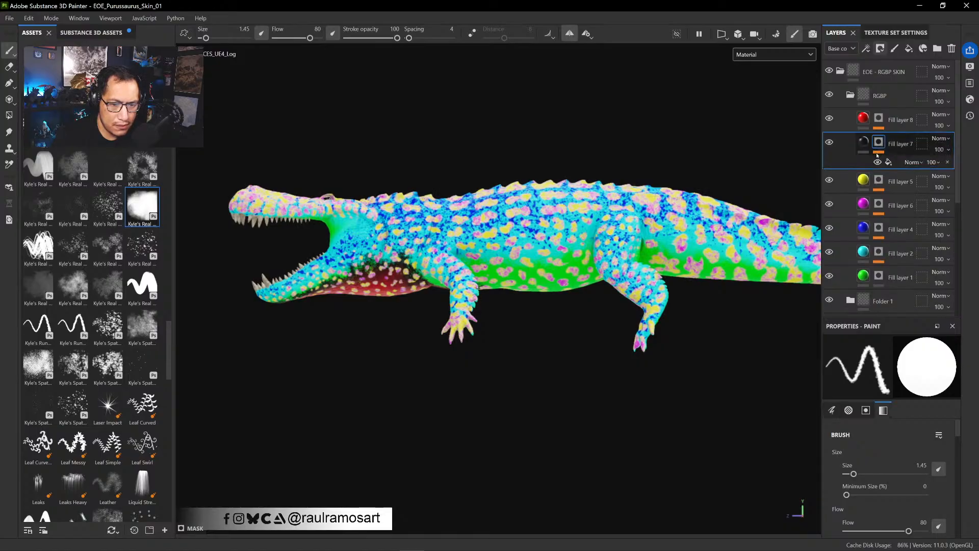
pyautogui.click(891, 162)
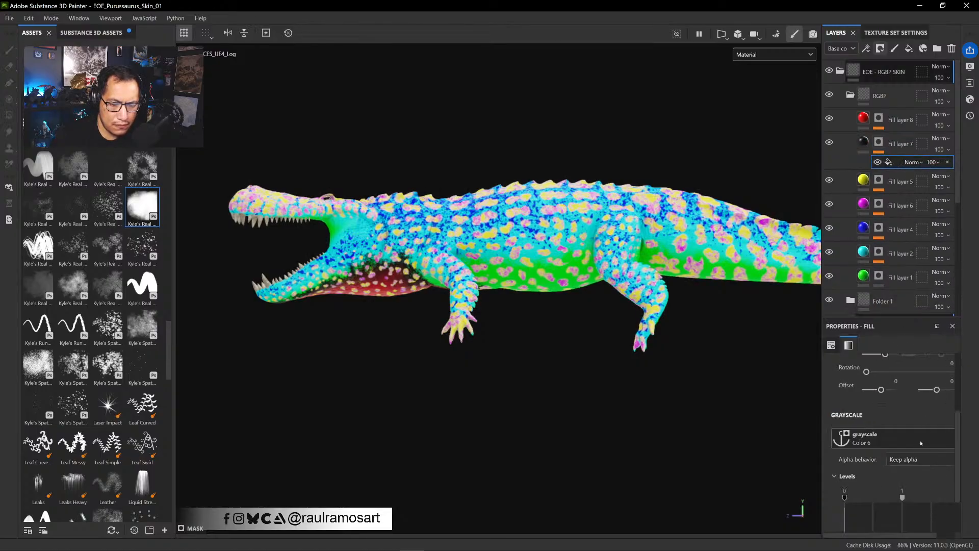
# - Hide Fill layers 8, 7 and 5 in the RGBP folder to isolate the magenta spots of Fill layer 6
pyautogui.click(829, 119)
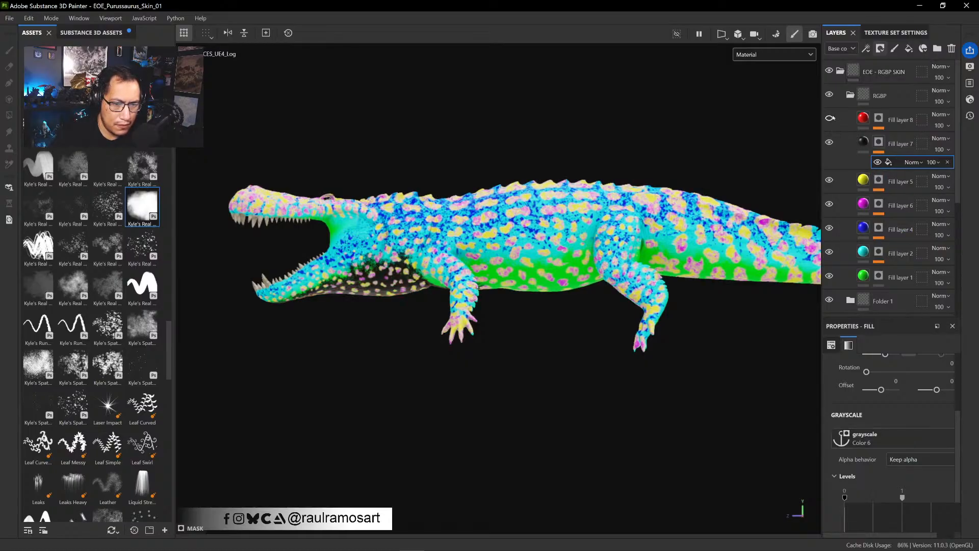
pyautogui.click(829, 118)
pyautogui.click(829, 117)
pyautogui.click(829, 118)
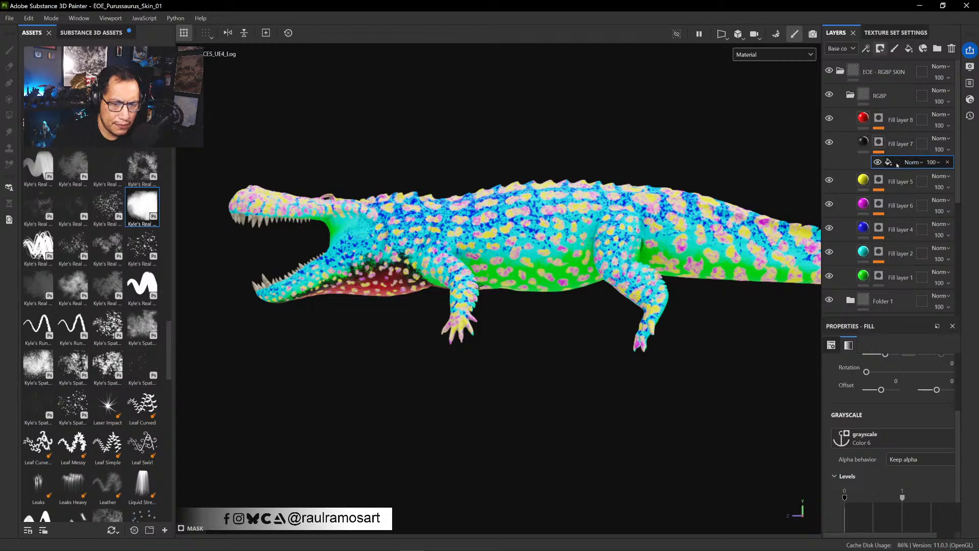
pyautogui.click(829, 118)
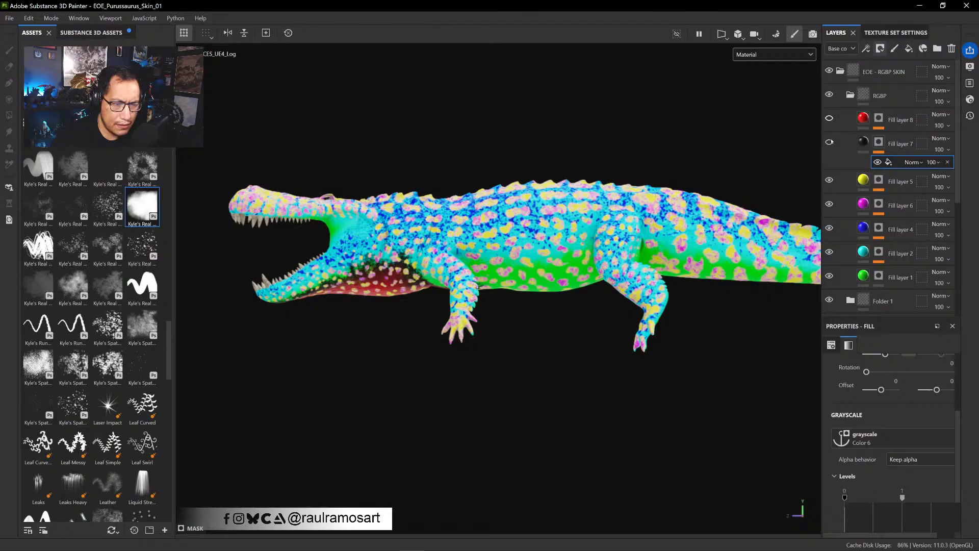
pyautogui.click(829, 180)
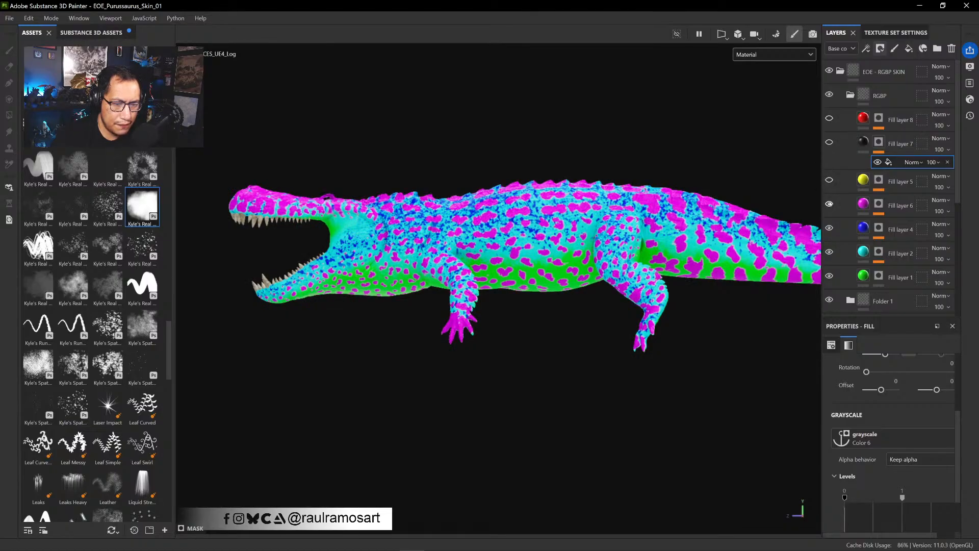
pyautogui.click(829, 204)
pyautogui.click(829, 204)
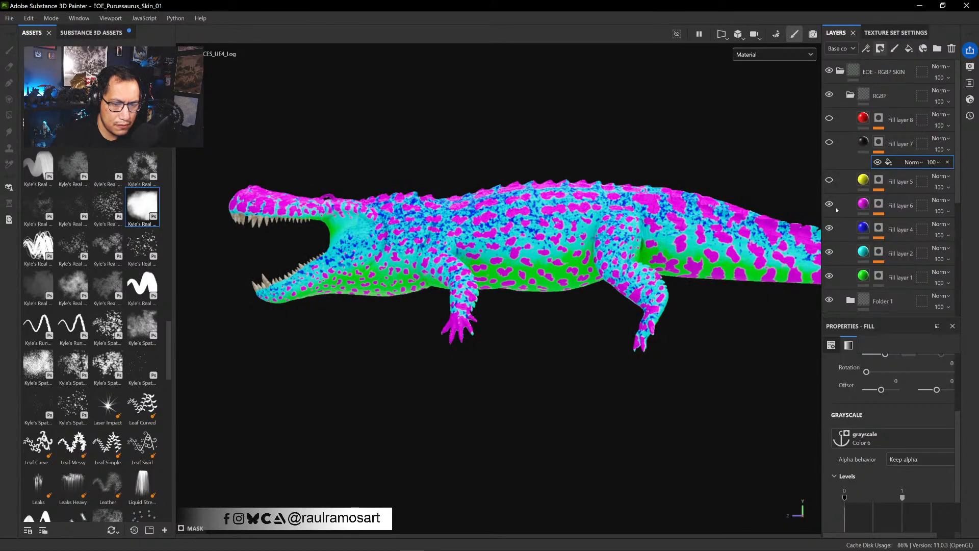
# - Check the anchor used by Fill layer 6's mask, then show Fill layer 7 and link its mask fill to the Color 4 Mask anchor
pyautogui.click(884, 208)
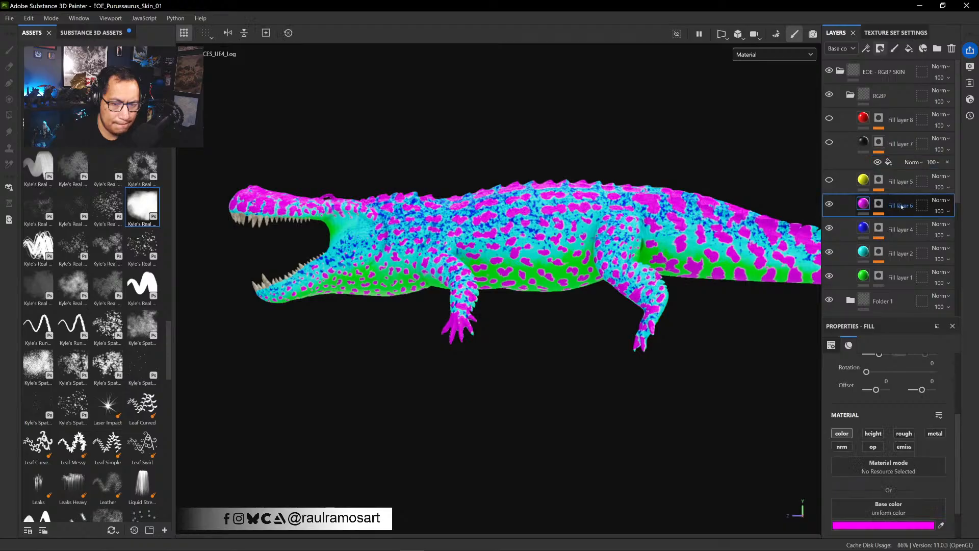
pyautogui.press('1')
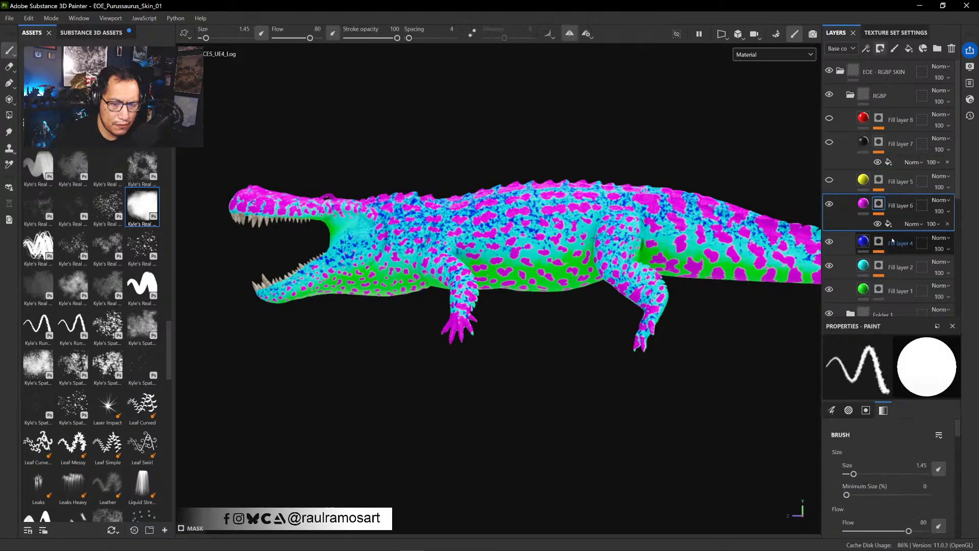
pyautogui.click(898, 224)
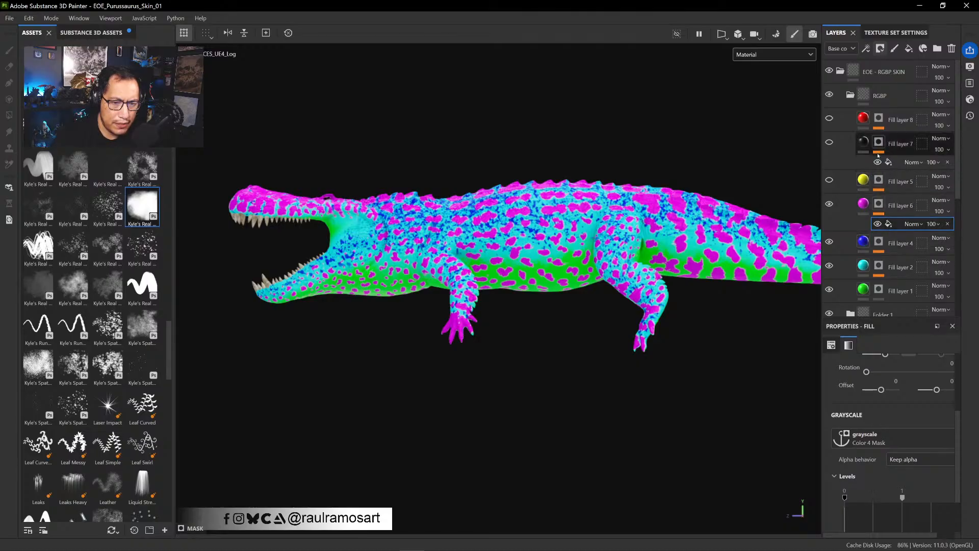
pyautogui.click(829, 142)
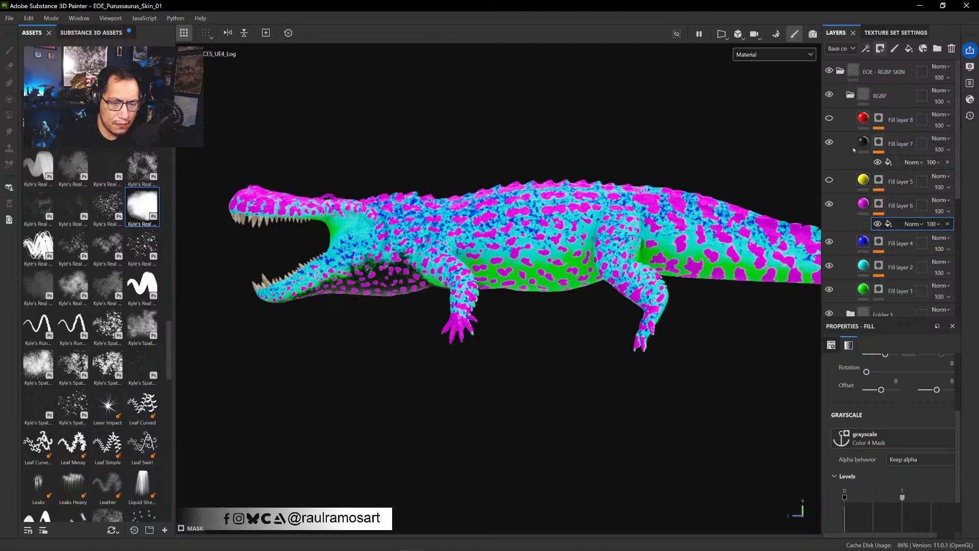
pyautogui.click(893, 162)
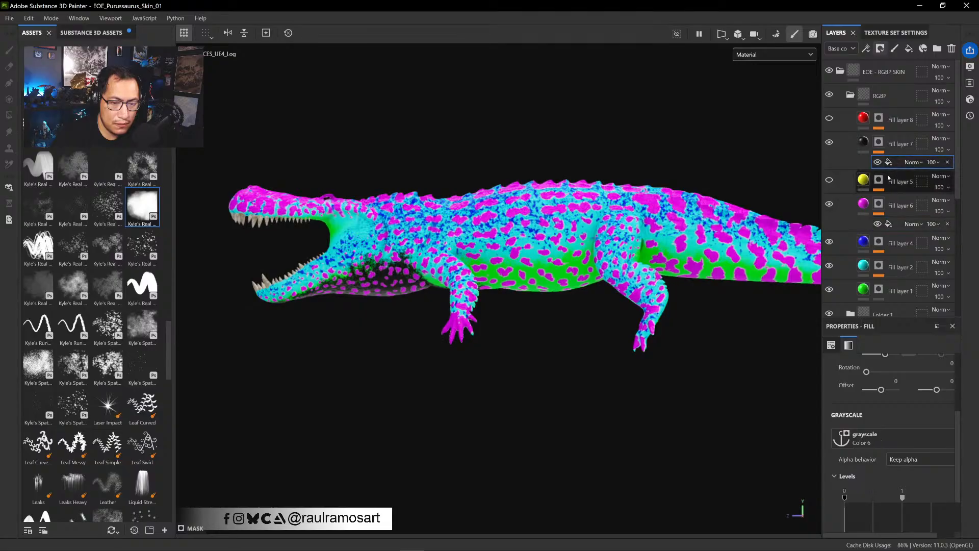
pyautogui.click(892, 442)
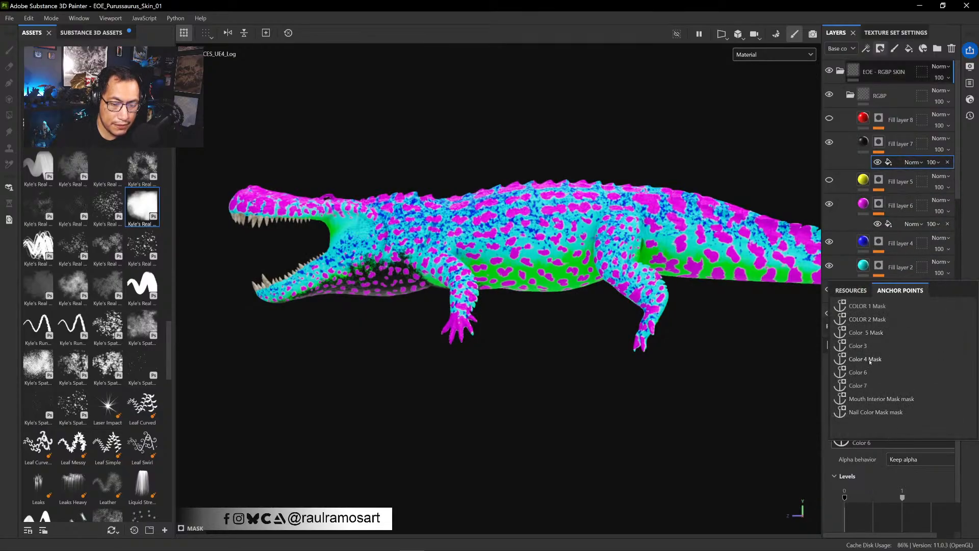
pyautogui.click(870, 359)
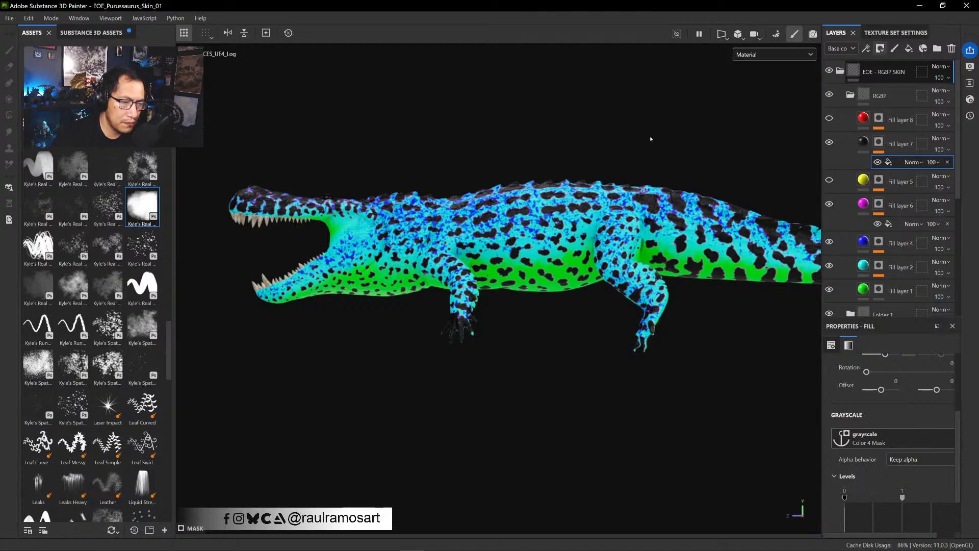
# - Save the project and hide the collapsed RGBP folder to examine the grey skin over the whole body
pyautogui.click(9, 18)
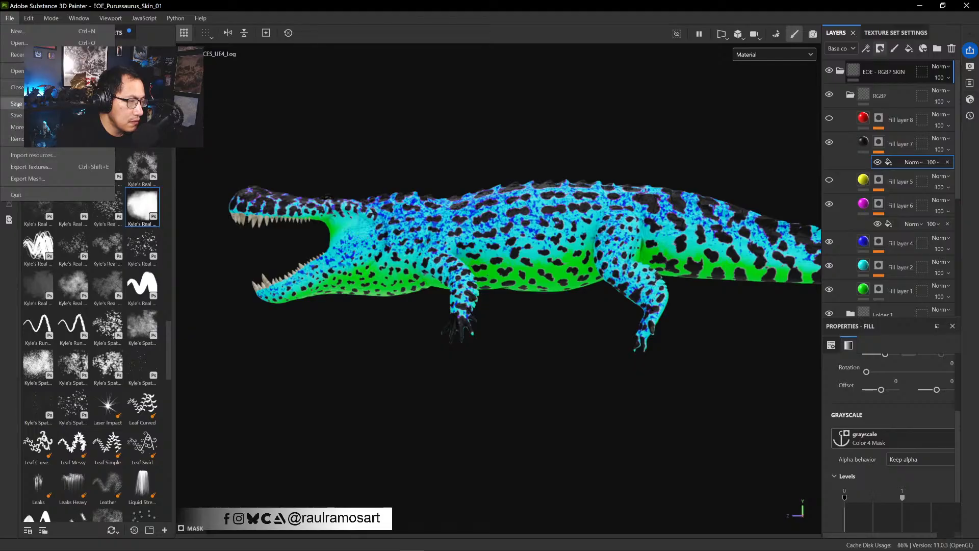
pyautogui.click(19, 105)
pyautogui.click(849, 95)
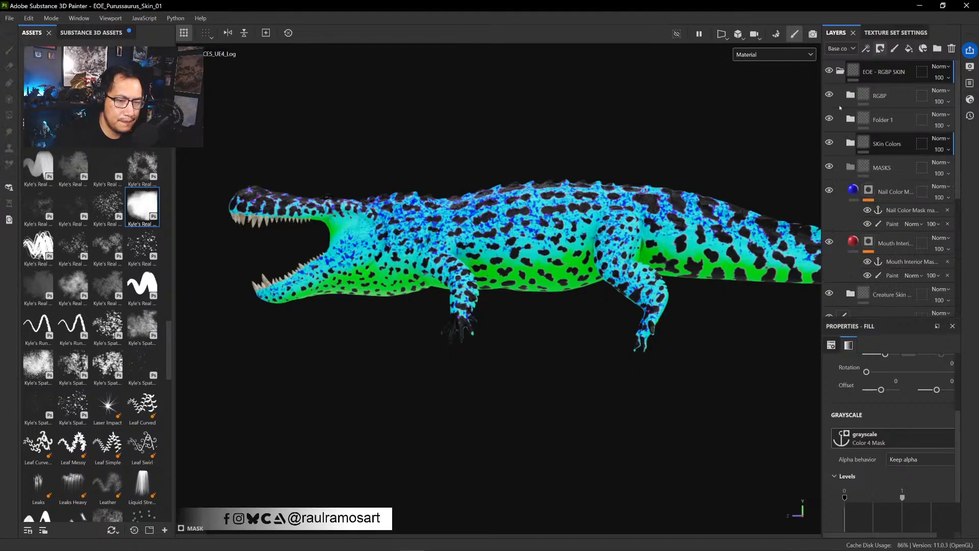
pyautogui.click(829, 95)
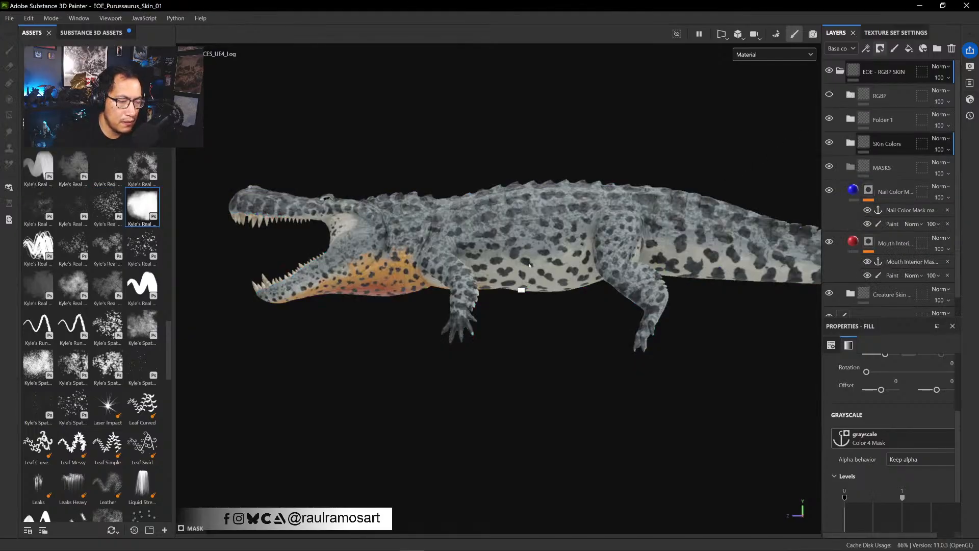
pyautogui.keyDown('alt'); pyautogui.moveTo(622, 301); pyautogui.dragTo(691, 394); pyautogui.keyUp('alt')
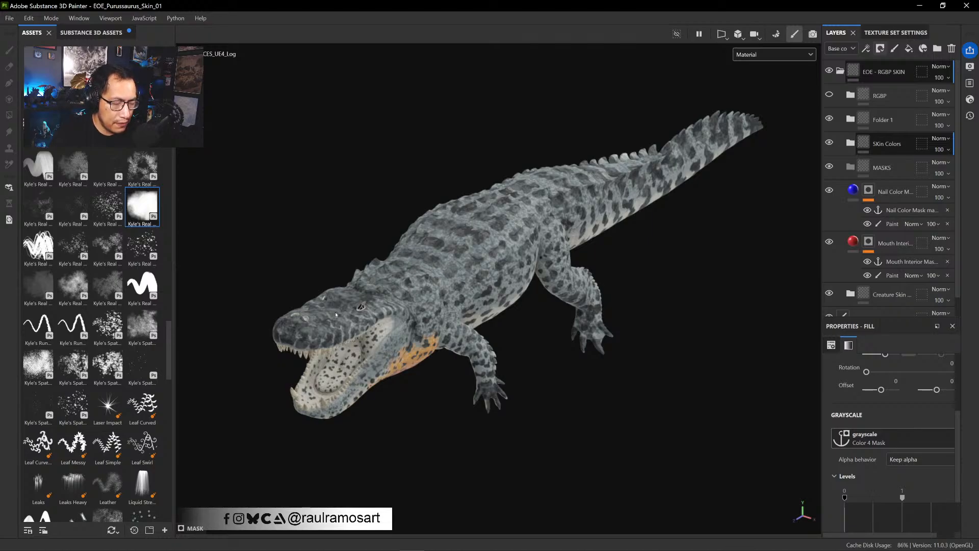
pyautogui.keyDown('alt'); pyautogui.moveTo(726, 365); pyautogui.dragTo(681, 396); pyautogui.keyUp('alt')
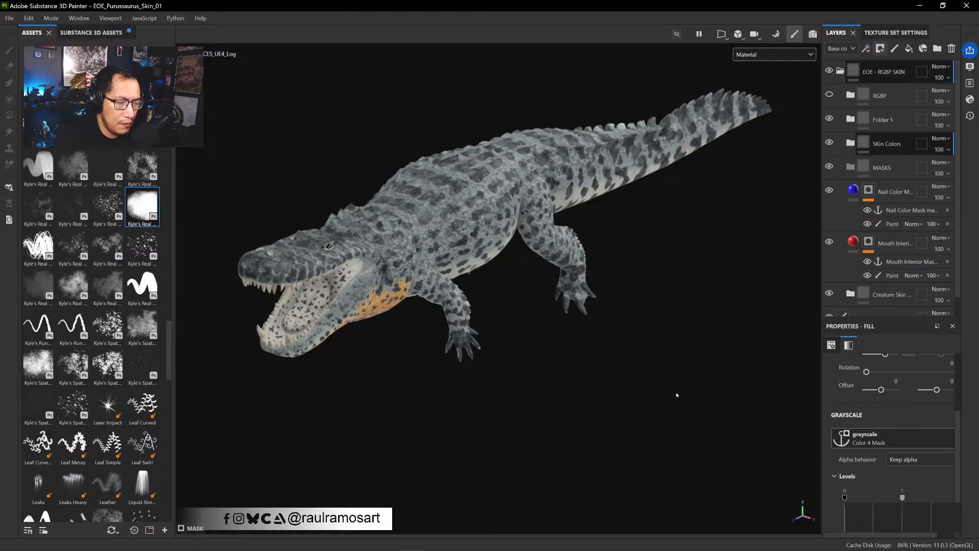
# - Add a fill layer above the EOE - RGBP SKIN folder with only the roughness channel enabled, set to 0.7031
pyautogui.click(839, 71)
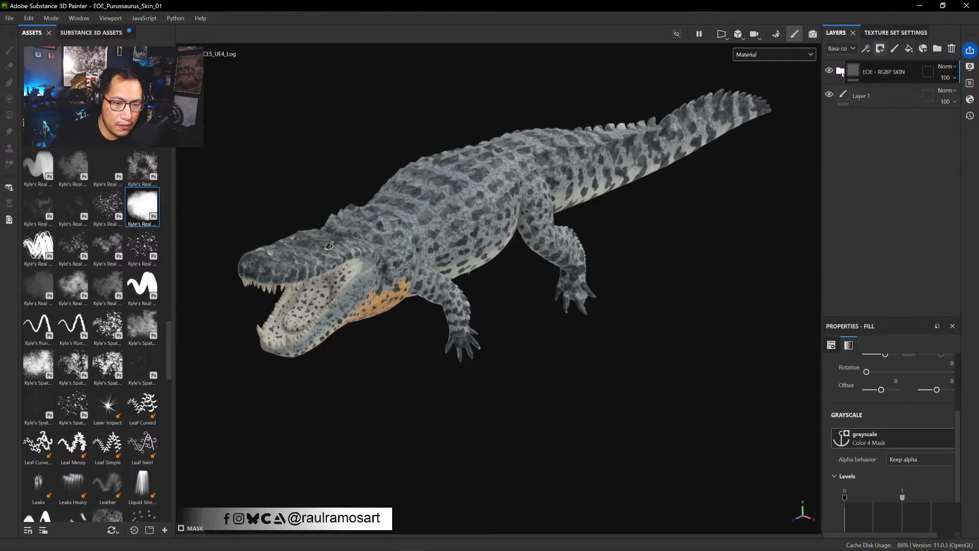
pyautogui.click(908, 49)
pyautogui.moveTo(886, 144); pyautogui.dragTo(893, 64)
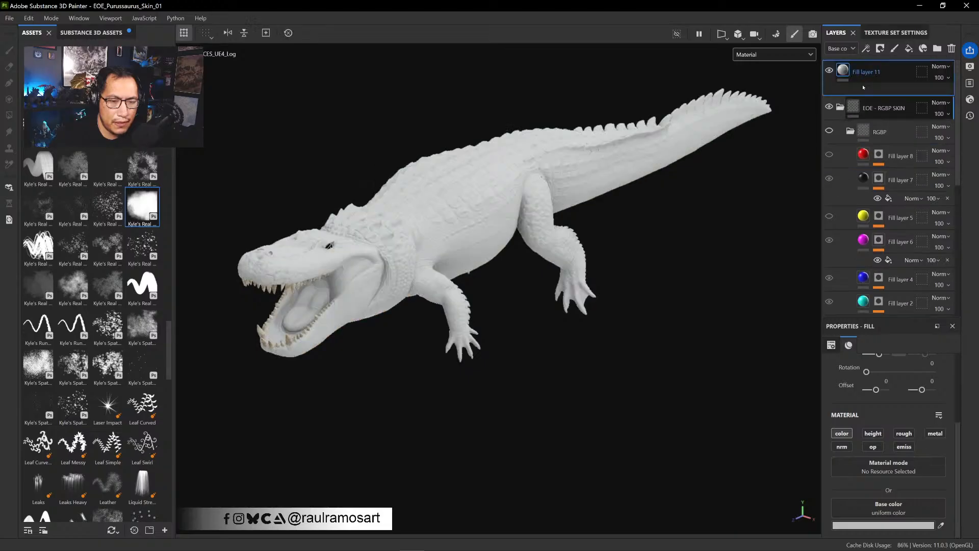
pyautogui.click(840, 94)
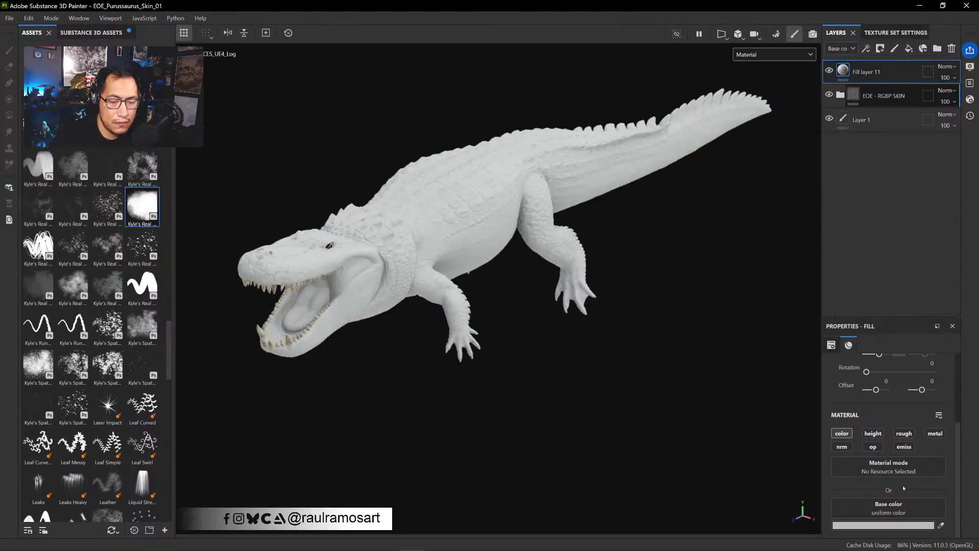
pyautogui.click(842, 433)
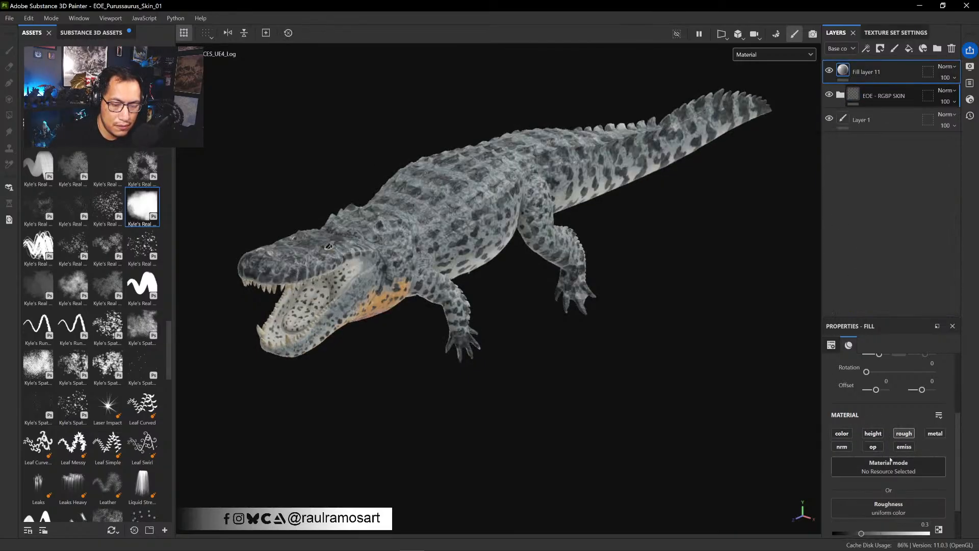
pyautogui.moveTo(870, 537); pyautogui.dragTo(901, 537)
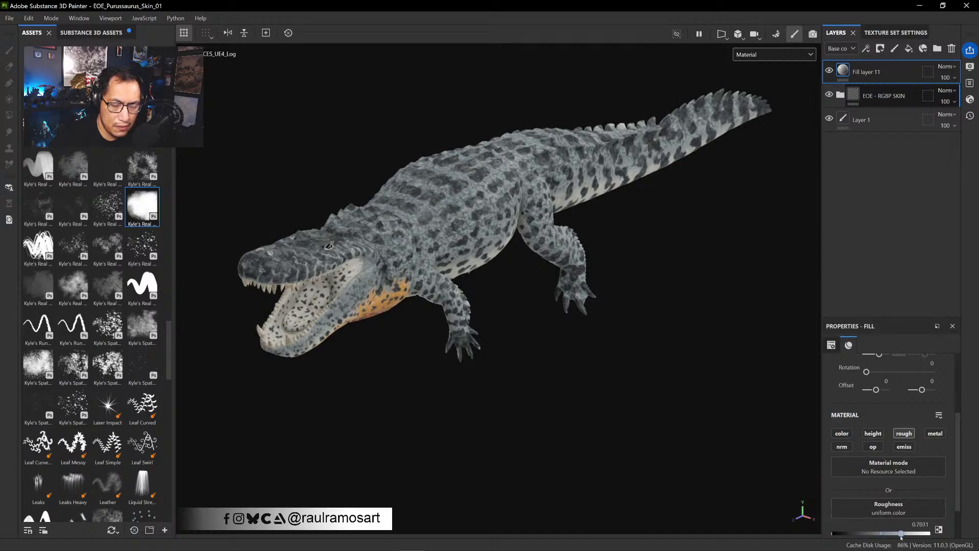
# - Add a white mask to the roughness fill layer and put a fill effect in that mask
pyautogui.click(880, 48)
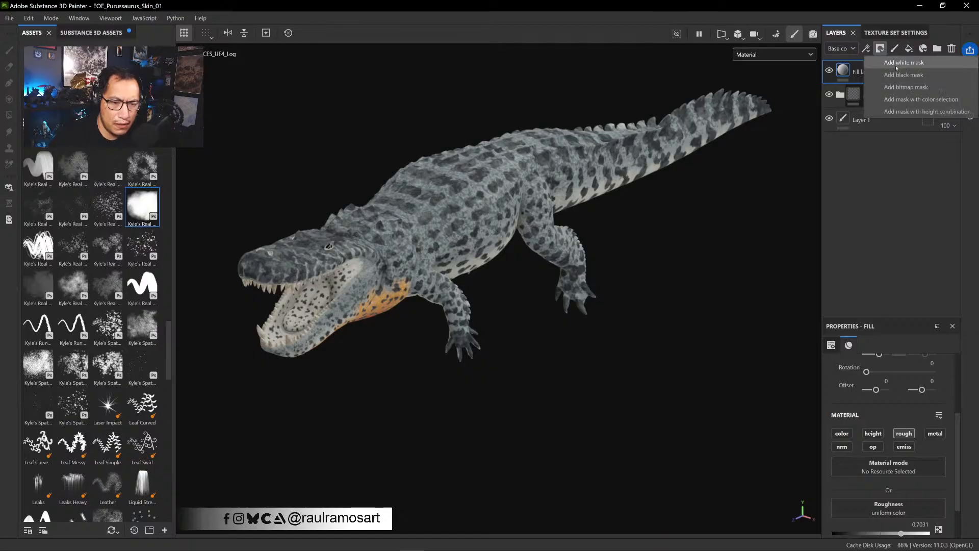
pyautogui.click(896, 64)
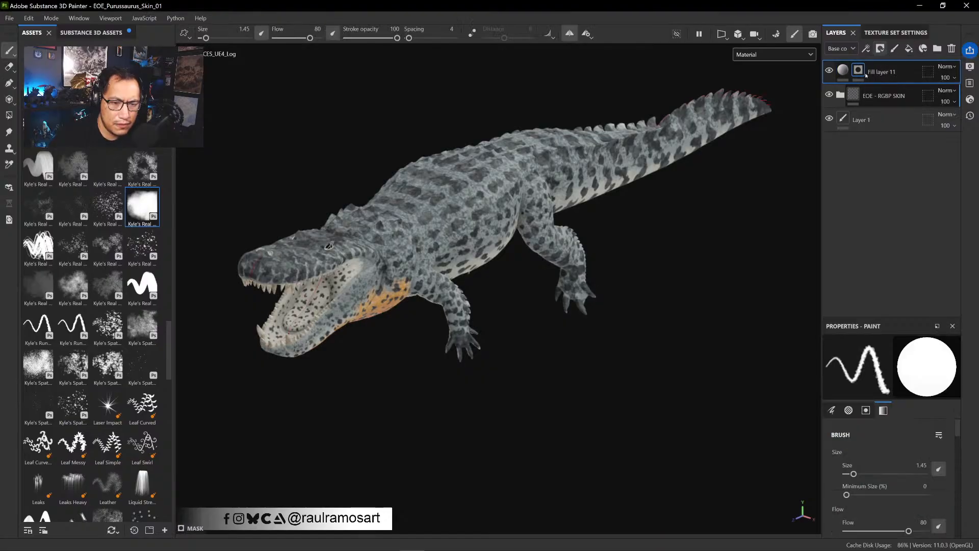
pyautogui.rightClick(859, 73)
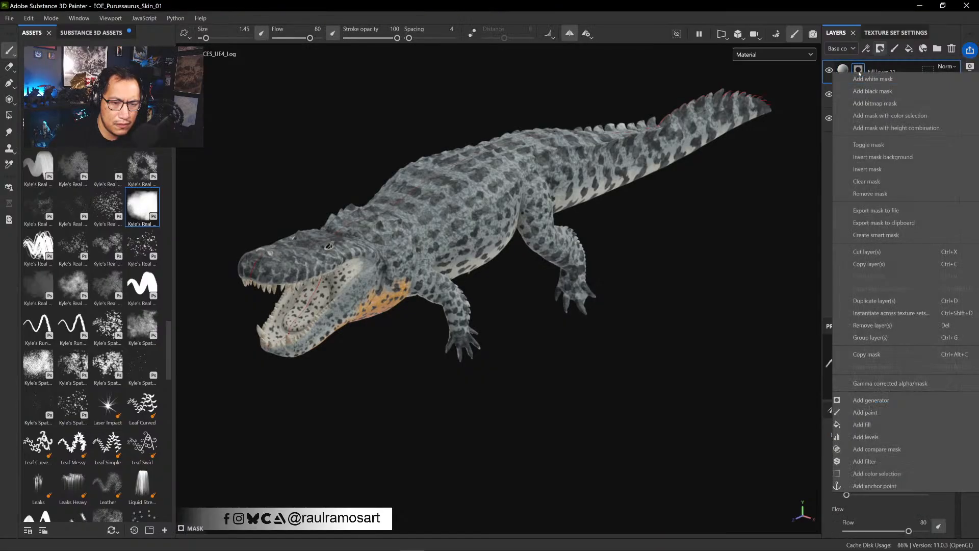
pyautogui.click(870, 426)
pyautogui.click(872, 438)
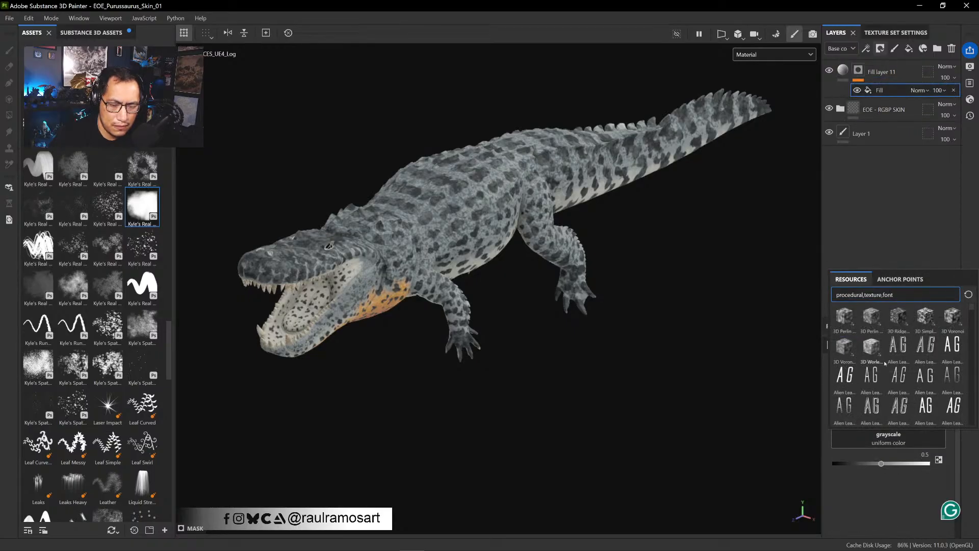
pyautogui.click(899, 278)
pyautogui.click(886, 294)
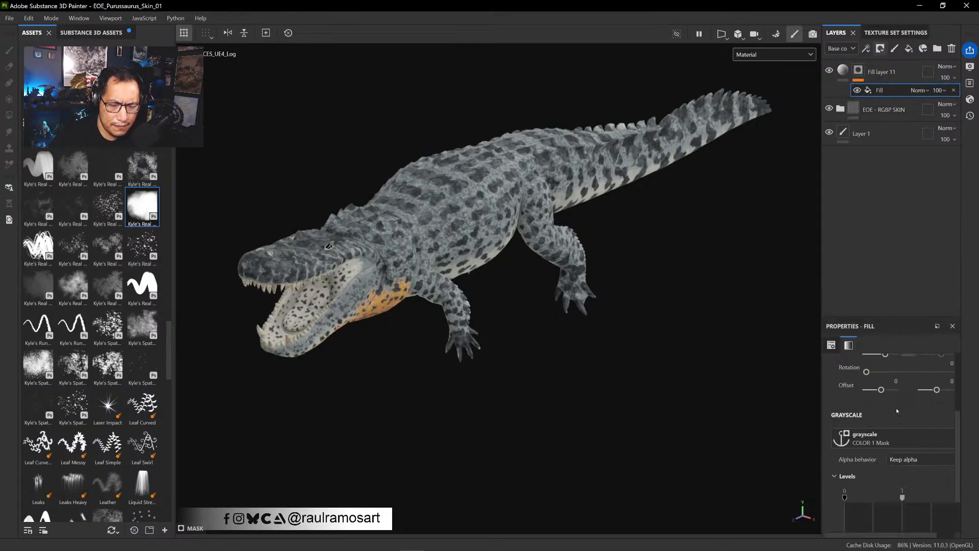
# - Search the mask fill's grayscale resources for "curv" and assign the Curvature resource
pyautogui.click(869, 437)
pyautogui.click(862, 289)
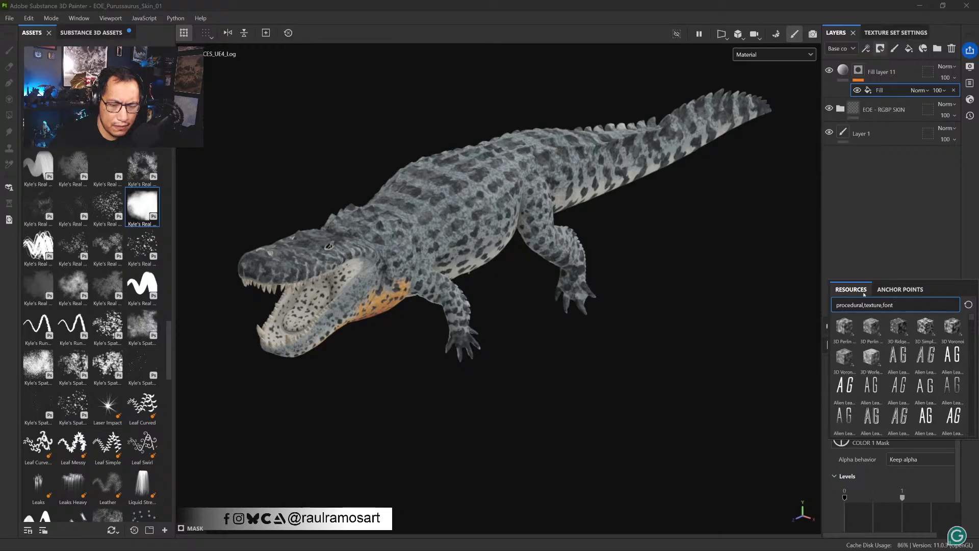
pyautogui.write('curv')
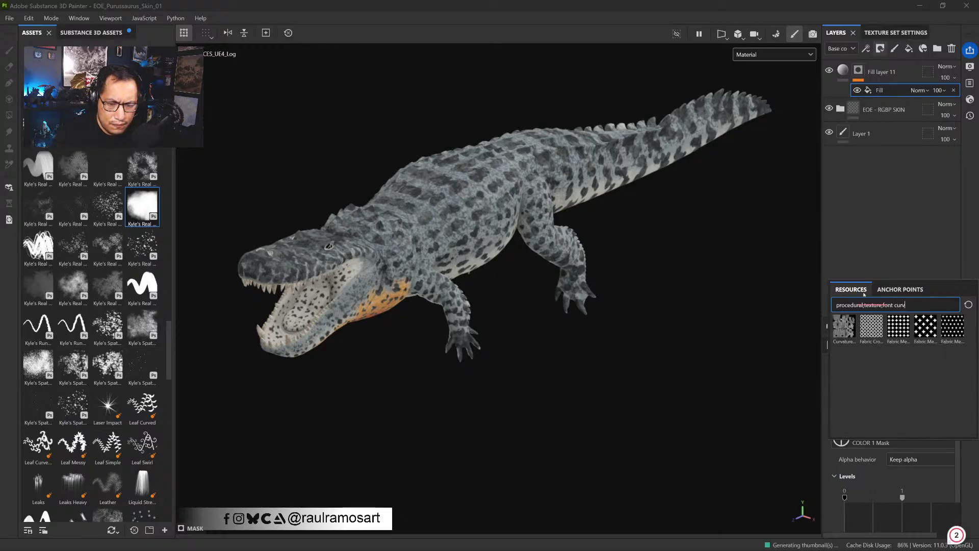
pyautogui.click(844, 326)
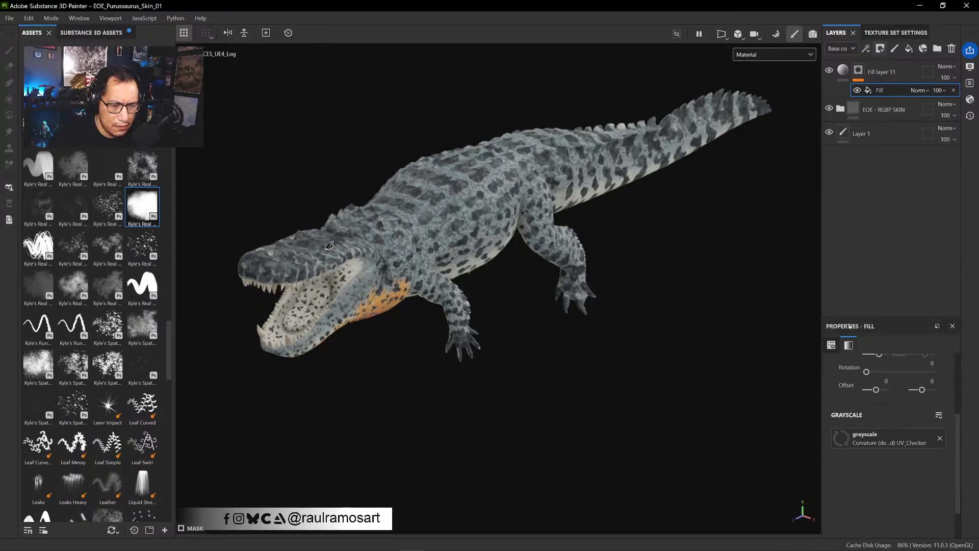
# - Display the roughness layer's mask alone and add an inverted Levels effect above its curvature fill
pyautogui.keyDown('alt'); pyautogui.click(858, 71); pyautogui.keyUp('alt')
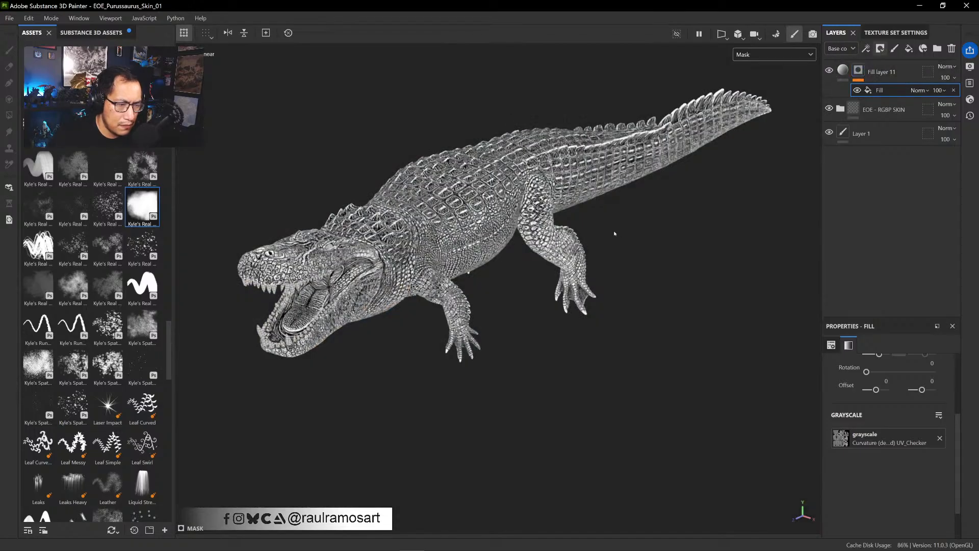
pyautogui.keyDown('alt'); pyautogui.moveTo(613, 233); pyautogui.dragTo(539, 250); pyautogui.keyUp('alt')
pyautogui.scroll(8, 514, 242)
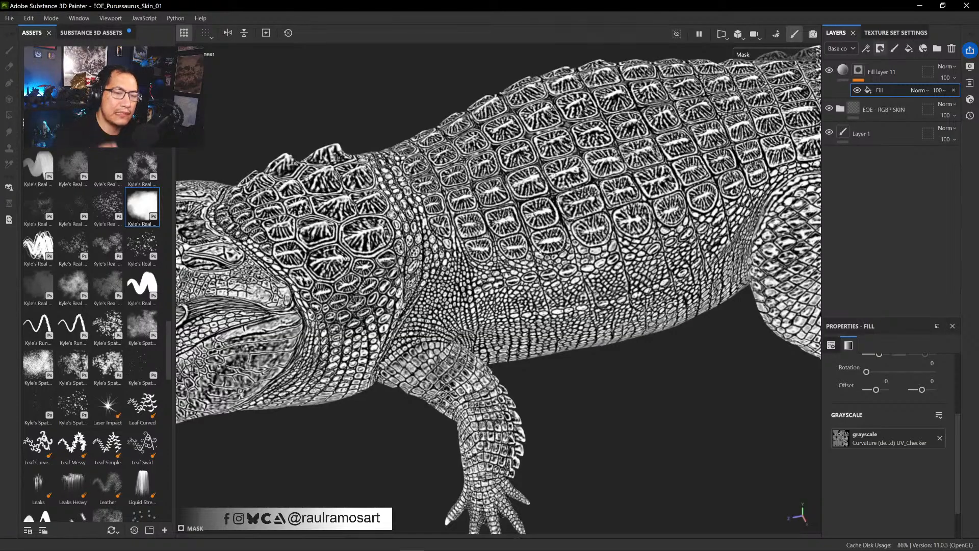
pyautogui.rightClick(892, 90)
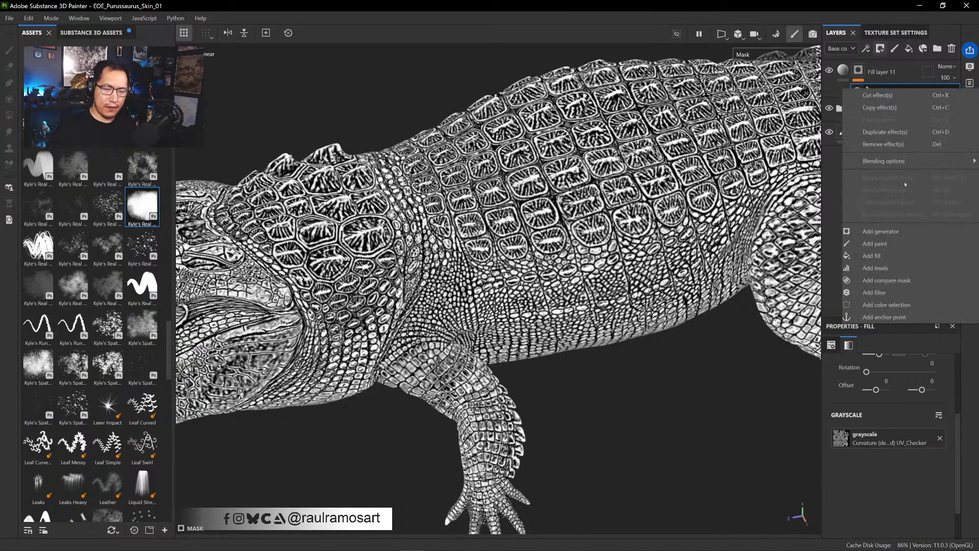
pyautogui.click(874, 268)
pyautogui.click(914, 437)
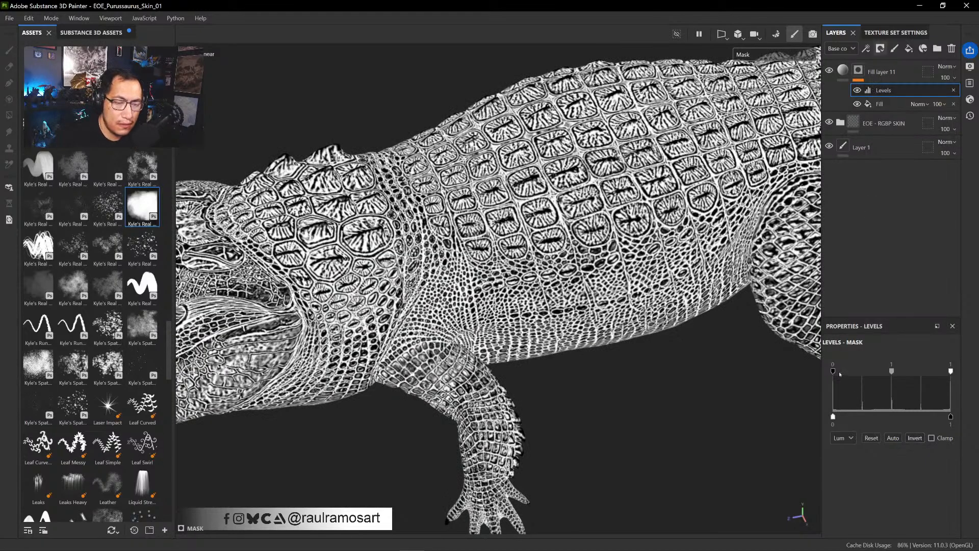
# - Set the mask Levels input to a black point of 0.087, midtone of 0.767 and white point of 0.87
pyautogui.moveTo(833, 371); pyautogui.dragTo(843, 374)
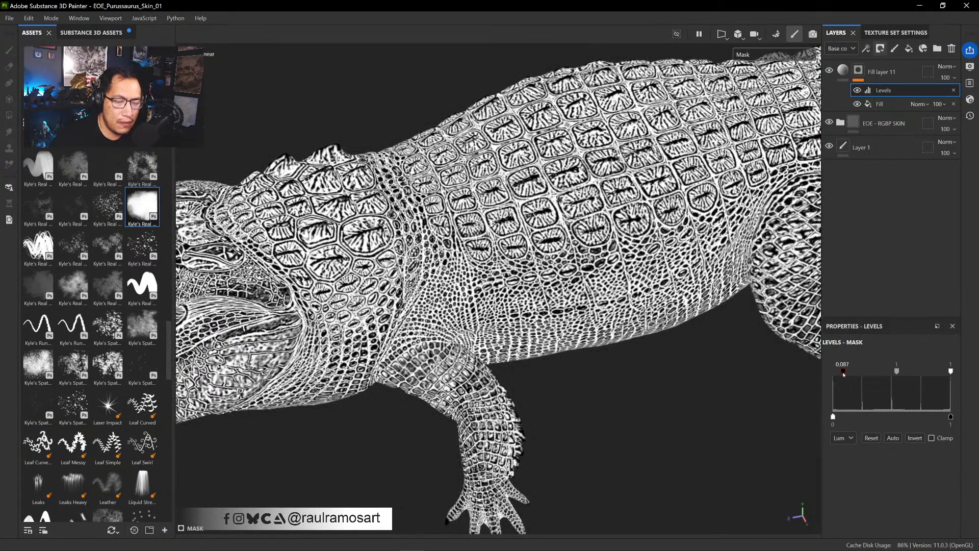
pyautogui.moveTo(950, 372); pyautogui.dragTo(935, 373)
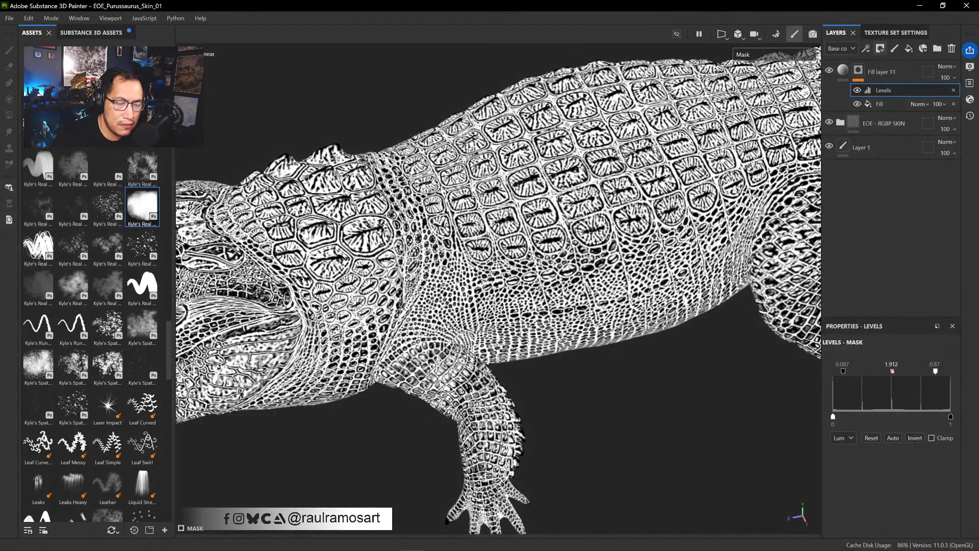
pyautogui.moveTo(889, 371); pyautogui.dragTo(878, 373)
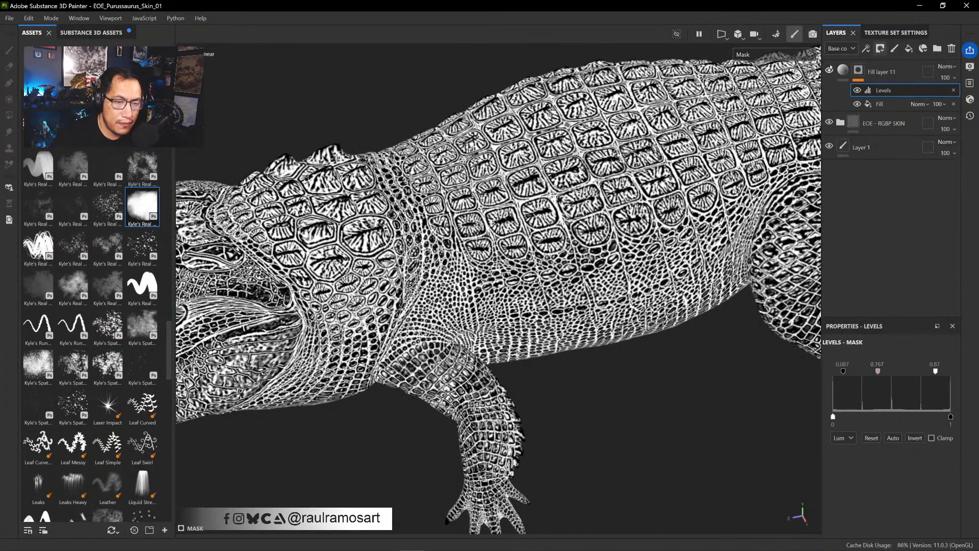
# - Return the viewport to the Material display and examine the skin from the side, underneath and front
pyautogui.click(788, 57)
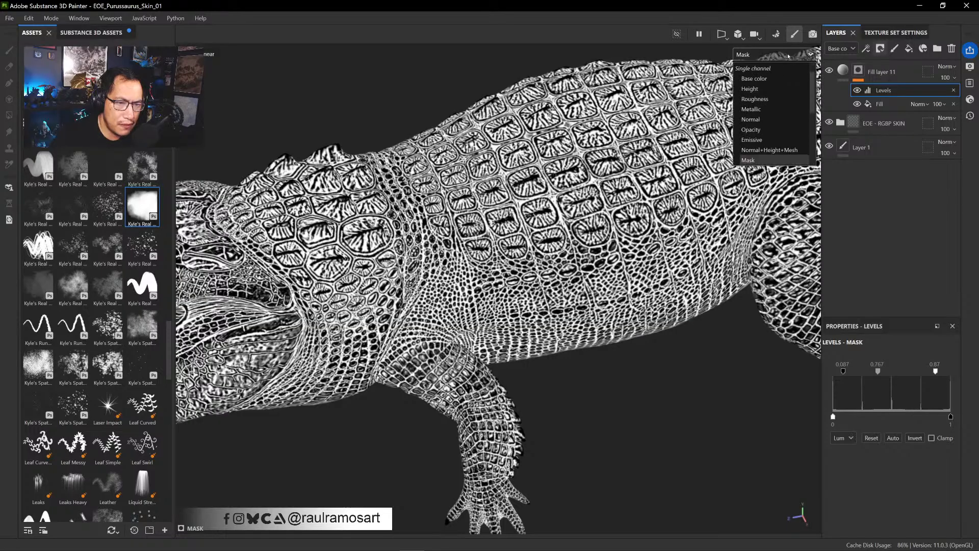
pyautogui.scroll(1, 772, 104)
pyautogui.click(752, 79)
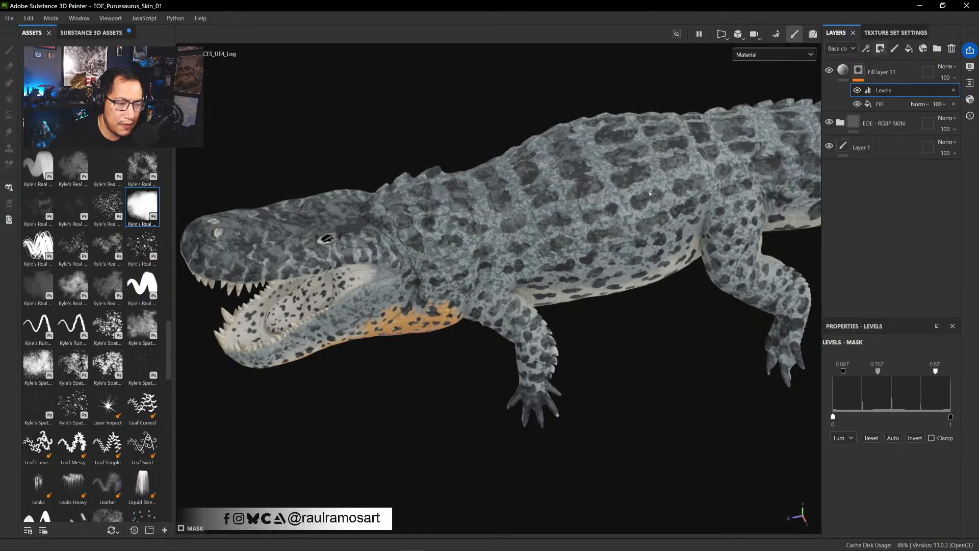
pyautogui.keyDown('alt'); pyautogui.moveTo(650, 193); pyautogui.dragTo(645, 254); pyautogui.keyUp('alt')
pyautogui.moveTo(645, 254)
pyautogui.keyDown('shift'); pyautogui.mouseDown(button='right')
pyautogui.moveTo(586, 262)
pyautogui.moveTo(612, 262)
pyautogui.mouseUp(button='right'); pyautogui.keyUp('shift')
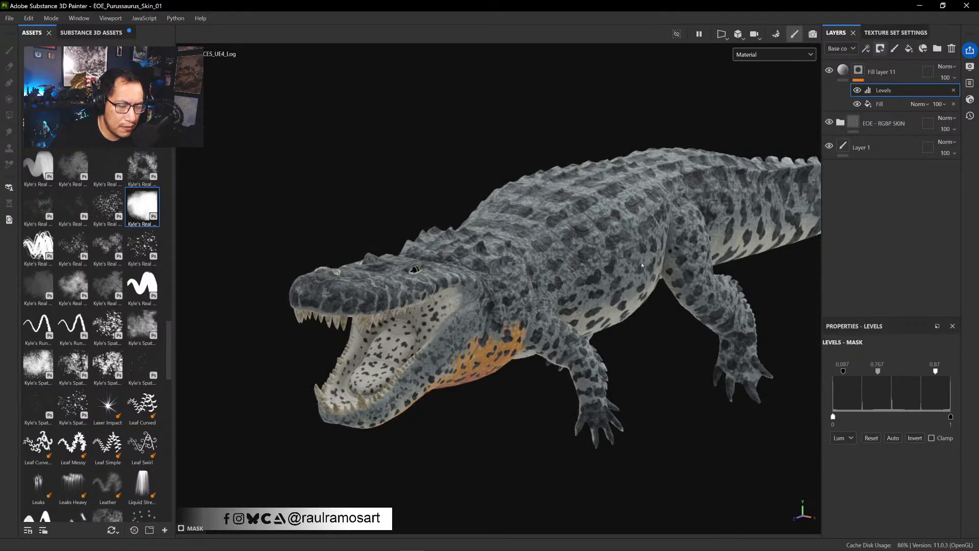
pyautogui.keyDown('alt'); pyautogui.moveTo(642, 265); pyautogui.dragTo(491, 253); pyautogui.keyUp('alt')
pyautogui.keyDown('alt'); pyautogui.moveTo(627, 459); pyautogui.dragTo(656, 319); pyautogui.keyUp('alt')
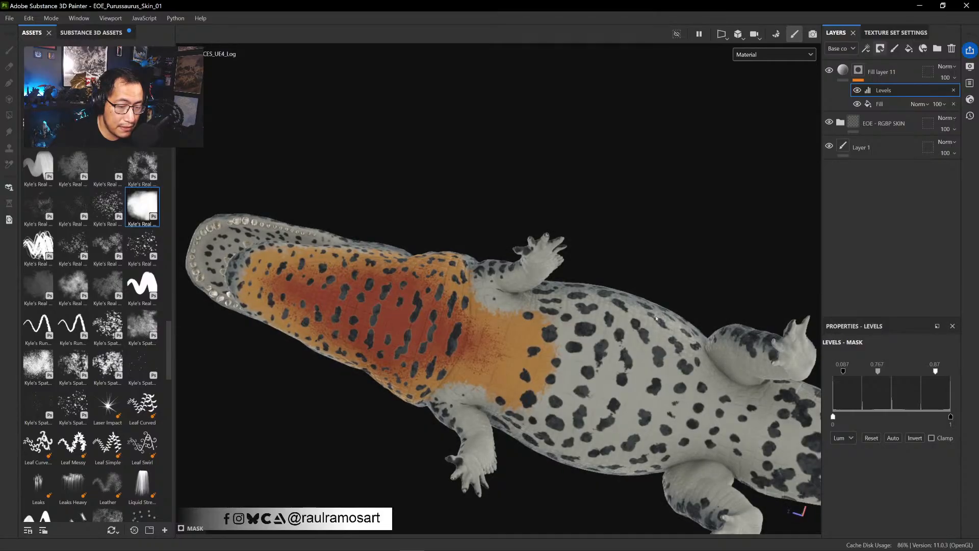
pyautogui.keyDown('alt'); pyautogui.moveTo(535, 367); pyautogui.dragTo(683, 311); pyautogui.keyUp('alt')
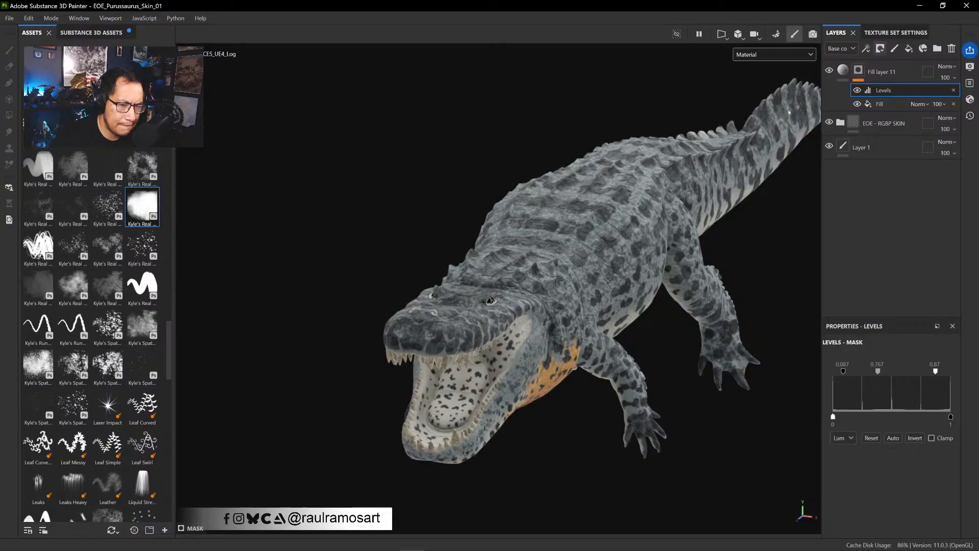
# - Display only the Roughness channel and set the top fill layer's roughness to 0.9479
pyautogui.click(779, 57)
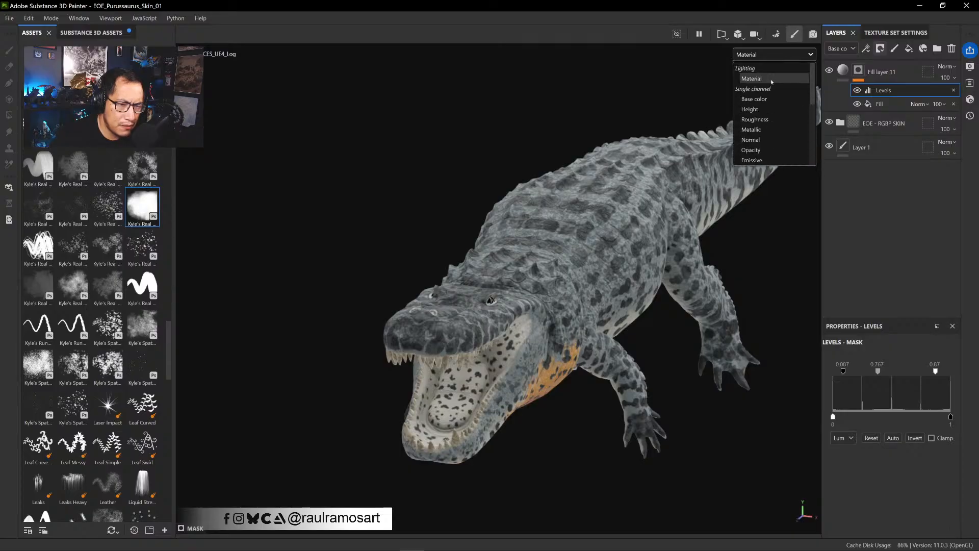
pyautogui.click(752, 119)
pyautogui.keyDown('alt'); pyautogui.moveTo(714, 152); pyautogui.dragTo(636, 233); pyautogui.keyUp('alt')
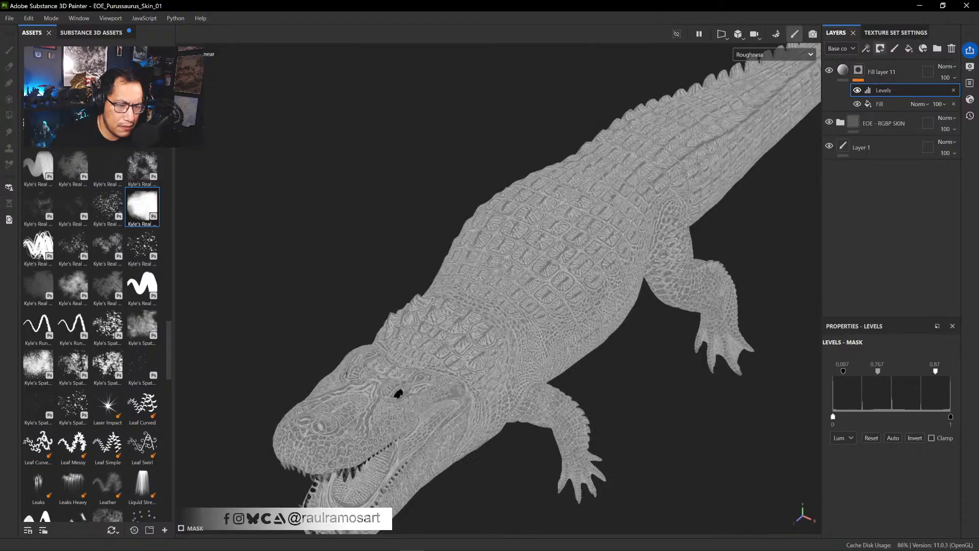
pyautogui.click(857, 104)
pyautogui.click(856, 104)
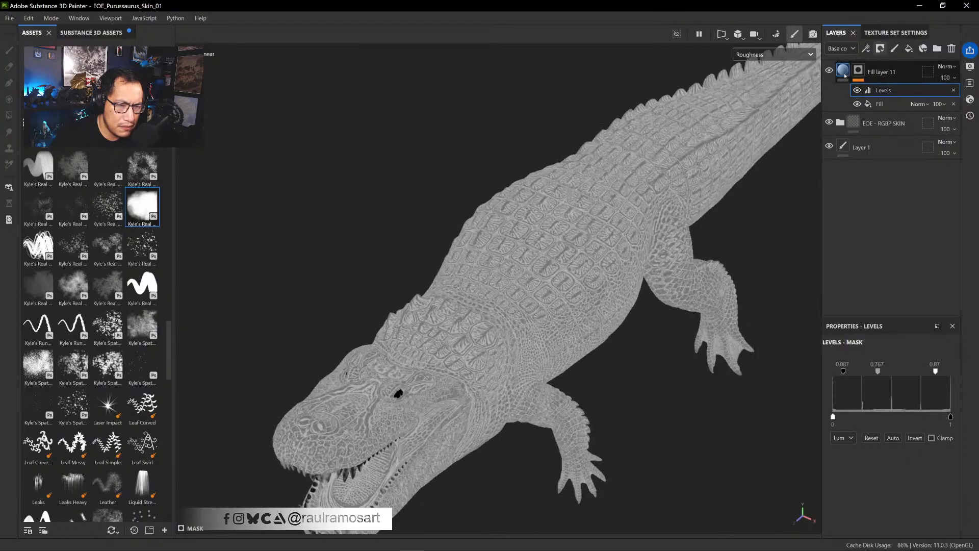
pyautogui.scroll(-2, 897, 433)
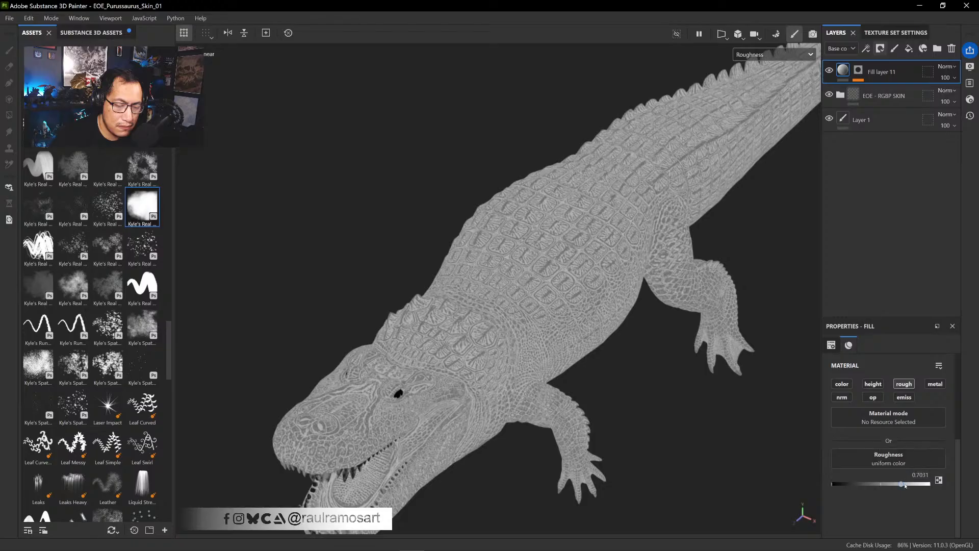
pyautogui.moveTo(905, 484); pyautogui.dragTo(925, 484)
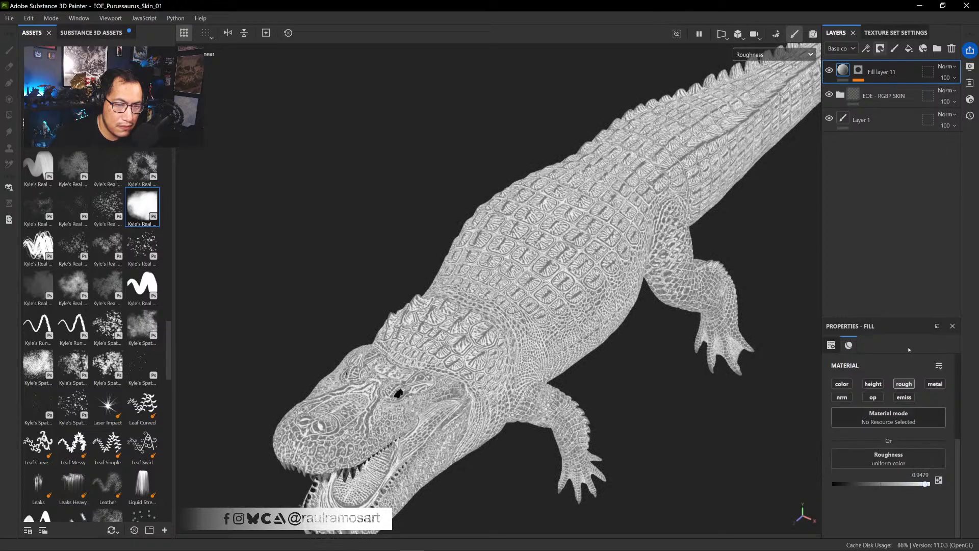
# - Set the mask Levels input to a black point of 0.281, midtone of 1.158 and white point of 0.697
pyautogui.click(858, 69)
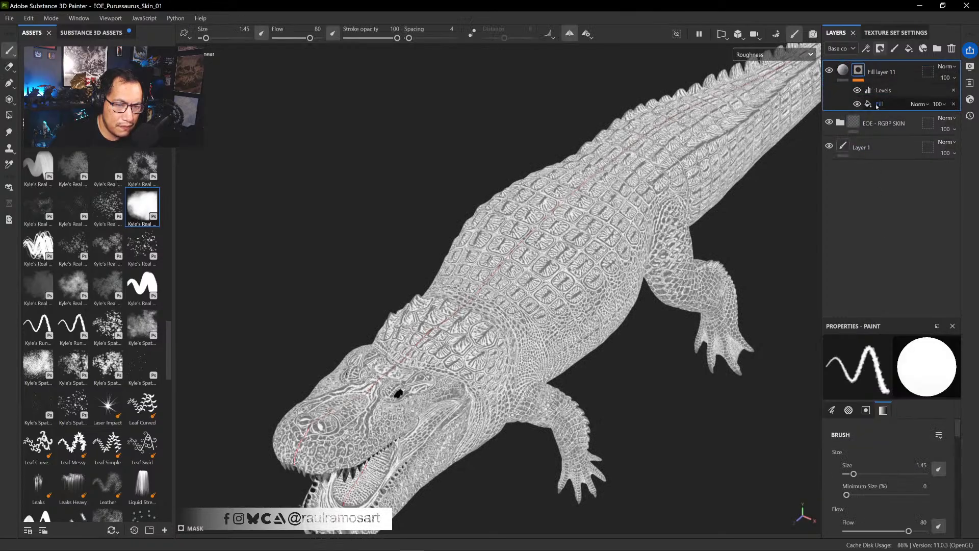
pyautogui.click(882, 90)
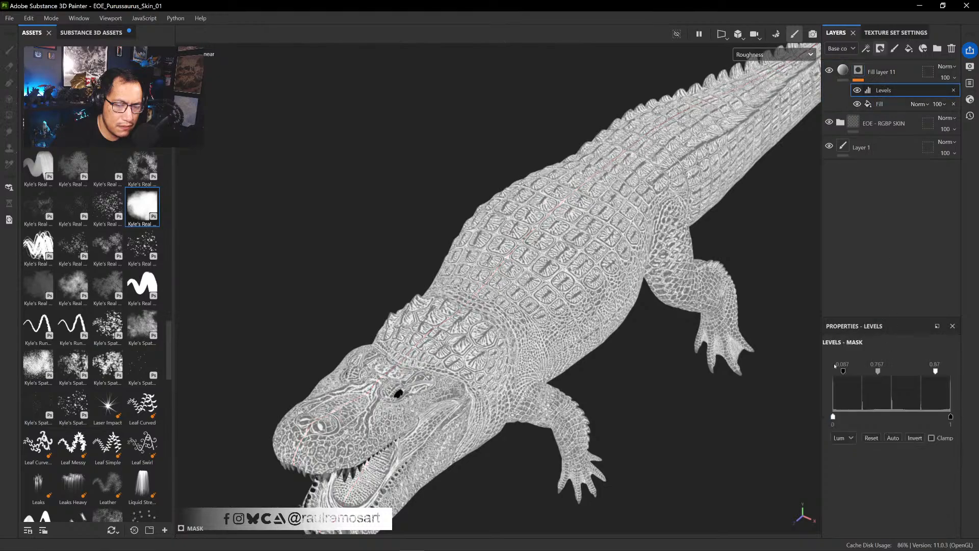
pyautogui.moveTo(843, 371)
pyautogui.mouseDown()
pyautogui.moveTo(887, 371)
pyautogui.moveTo(854, 371)
pyautogui.mouseUp()
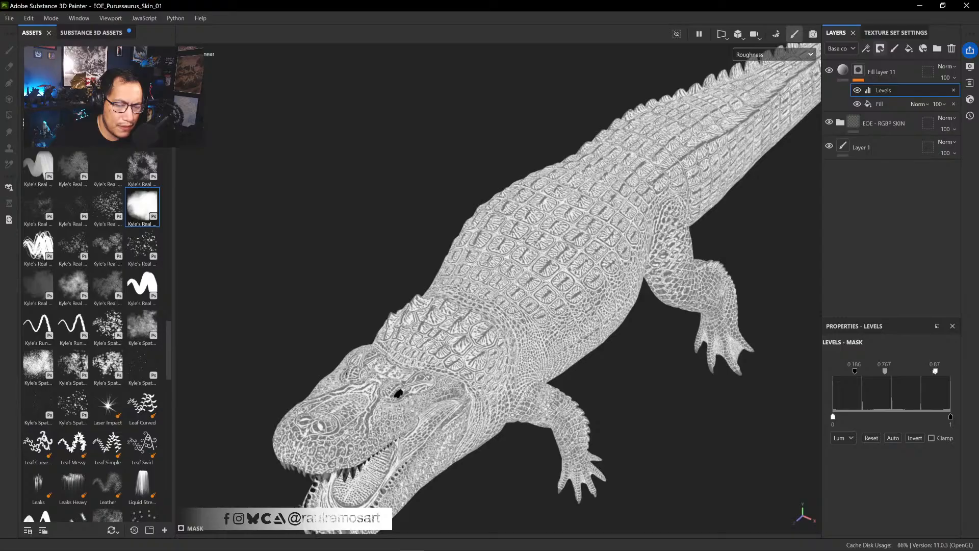
pyautogui.moveTo(935, 372)
pyautogui.mouseDown()
pyautogui.moveTo(859, 372)
pyautogui.moveTo(886, 372)
pyautogui.mouseUp()
pyautogui.moveTo(862, 372)
pyautogui.mouseDown()
pyautogui.moveTo(847, 371)
pyautogui.moveTo(914, 372)
pyautogui.mouseUp()
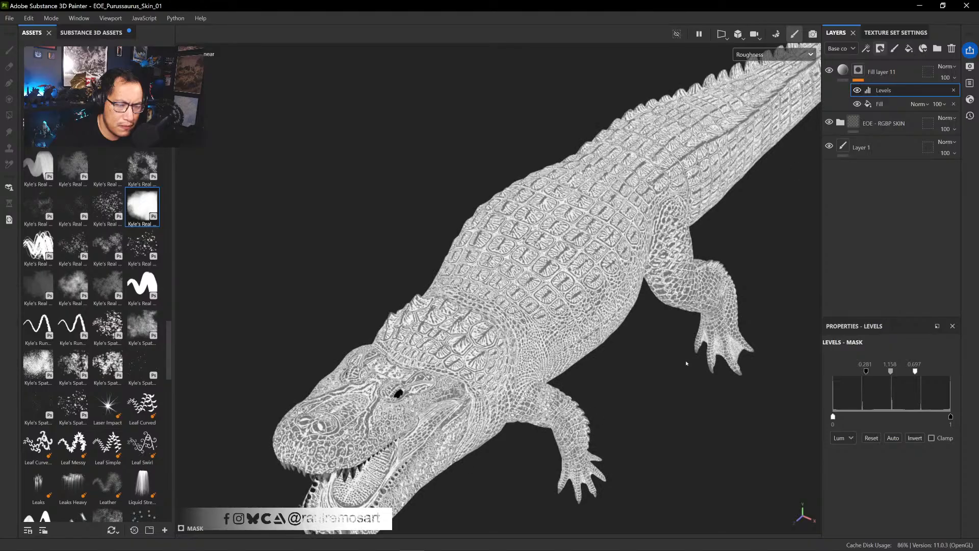
# - Examine the roughness along the body's side, then switch to the Material display and review the head and body
pyautogui.keyDown('alt'); pyautogui.moveTo(683, 362); pyautogui.dragTo(555, 323); pyautogui.keyUp('alt')
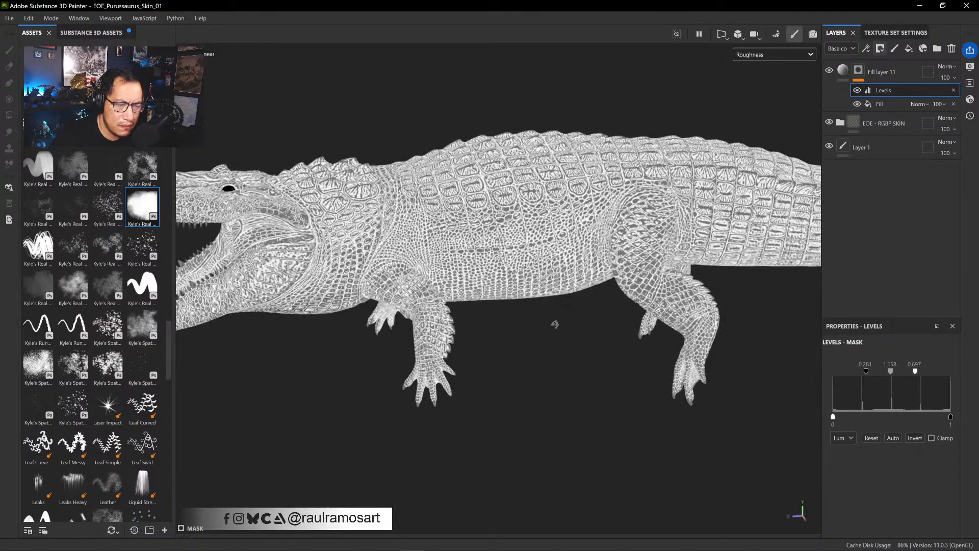
pyautogui.click(785, 54)
pyautogui.click(775, 79)
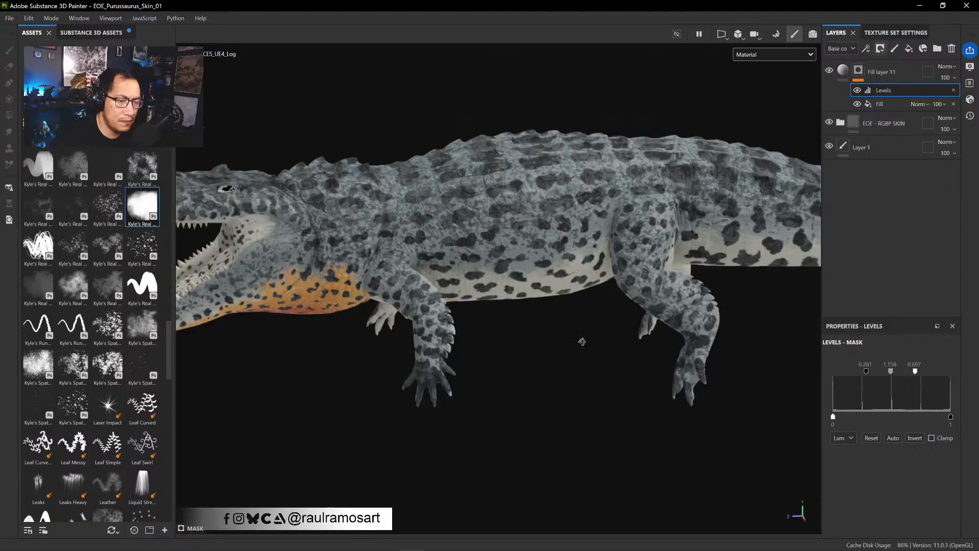
pyautogui.moveTo(582, 341)
pyautogui.keyDown('alt'); pyautogui.mouseDown()
pyautogui.moveTo(579, 387)
pyautogui.moveTo(640, 395)
pyautogui.moveTo(680, 380)
pyautogui.moveTo(682, 334)
pyautogui.moveTo(671, 391)
pyautogui.mouseUp(); pyautogui.keyUp('alt')
pyautogui.moveTo(671, 391)
pyautogui.keyDown('shift'); pyautogui.mouseDown(button='right')
pyautogui.moveTo(644, 392)
pyautogui.moveTo(686, 399)
pyautogui.mouseUp(button='right'); pyautogui.keyUp('shift')
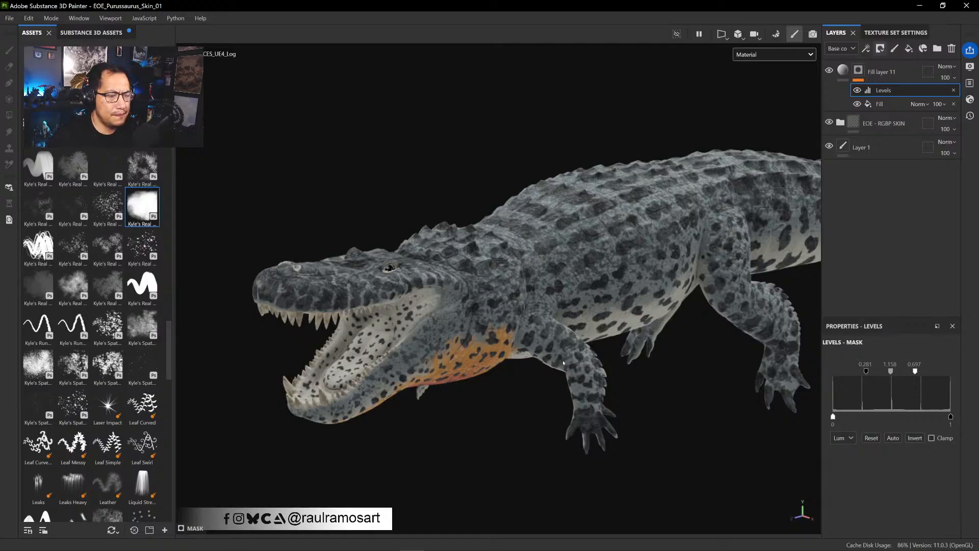
pyautogui.keyDown('alt'); pyautogui.moveTo(642, 398); pyautogui.dragTo(640, 403); pyautogui.keyUp('alt')
pyautogui.keyDown('alt'); pyautogui.moveTo(636, 426); pyautogui.dragTo(577, 393, button='middle'); pyautogui.keyUp('alt')
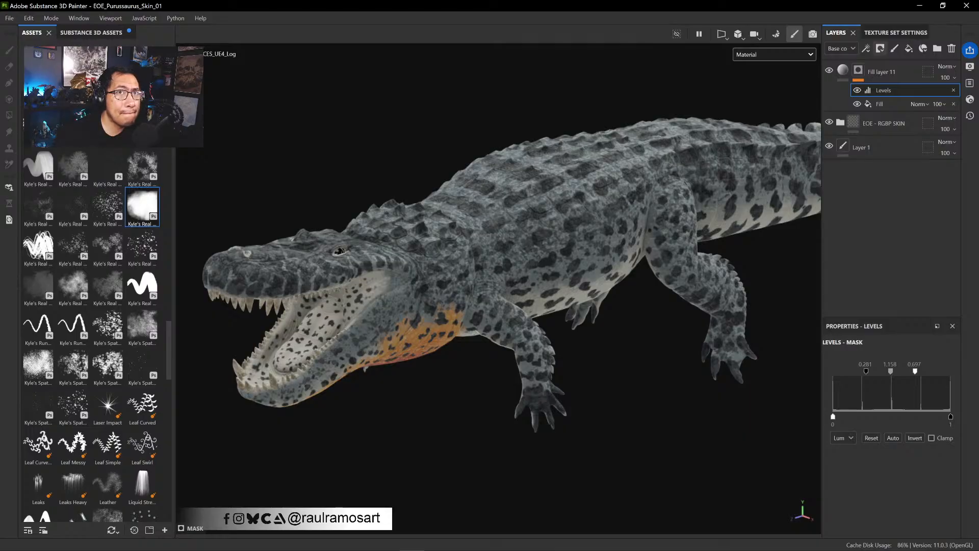
pyautogui.hotkey('alt', 'Tab')
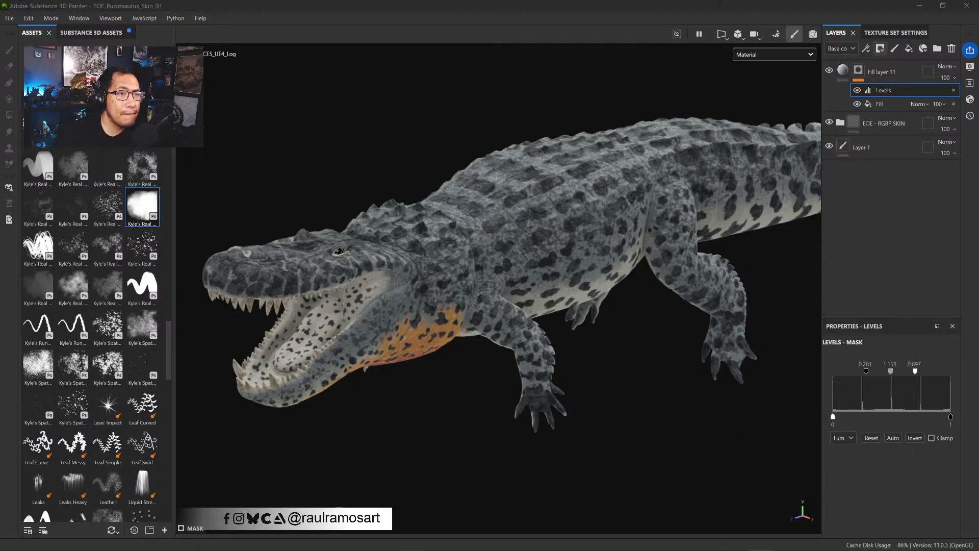